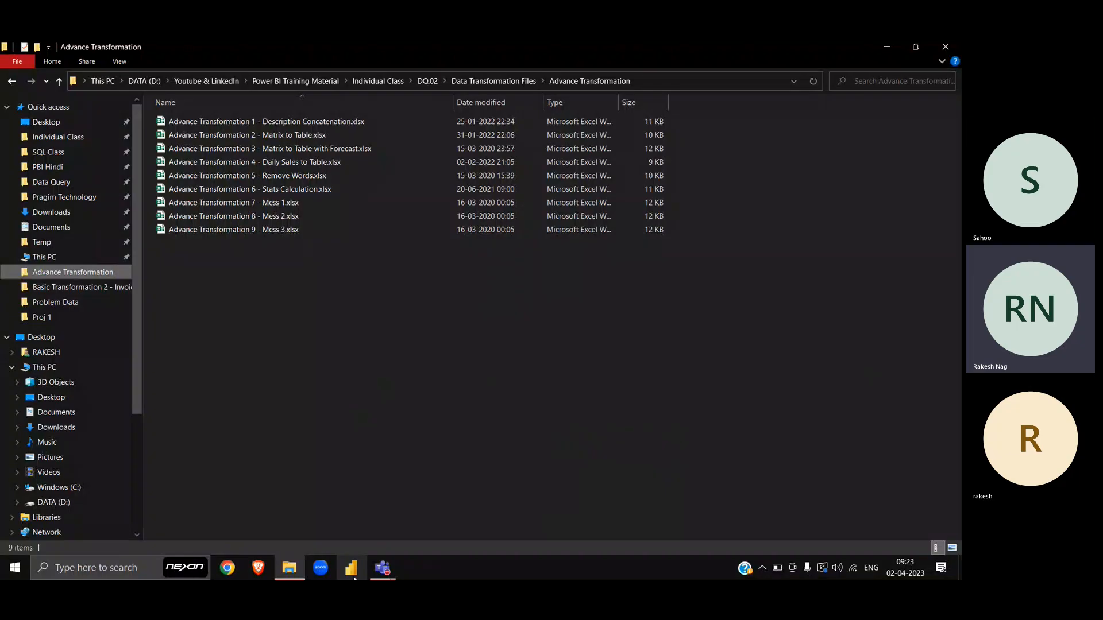
Launch Power BI Desktop and open the workbook Advance Transformation 3 - Matrix to Table with Forecast.xlsx in Excel
{"action": "left_click", "coordinate": [354, 577]}
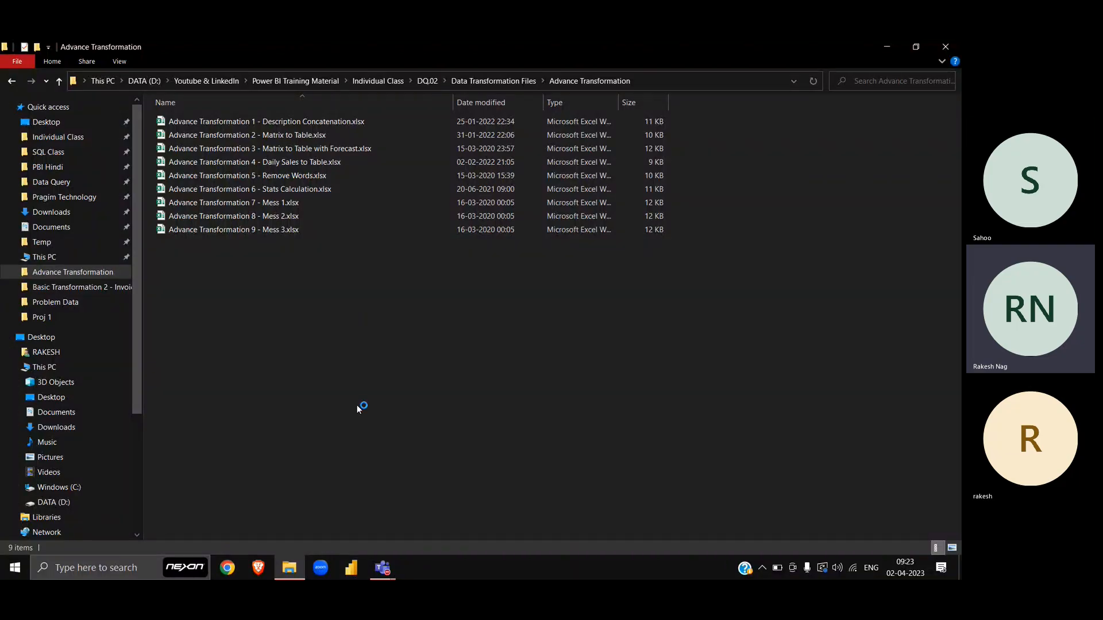
{"action": "left_click", "coordinate": [320, 137]}
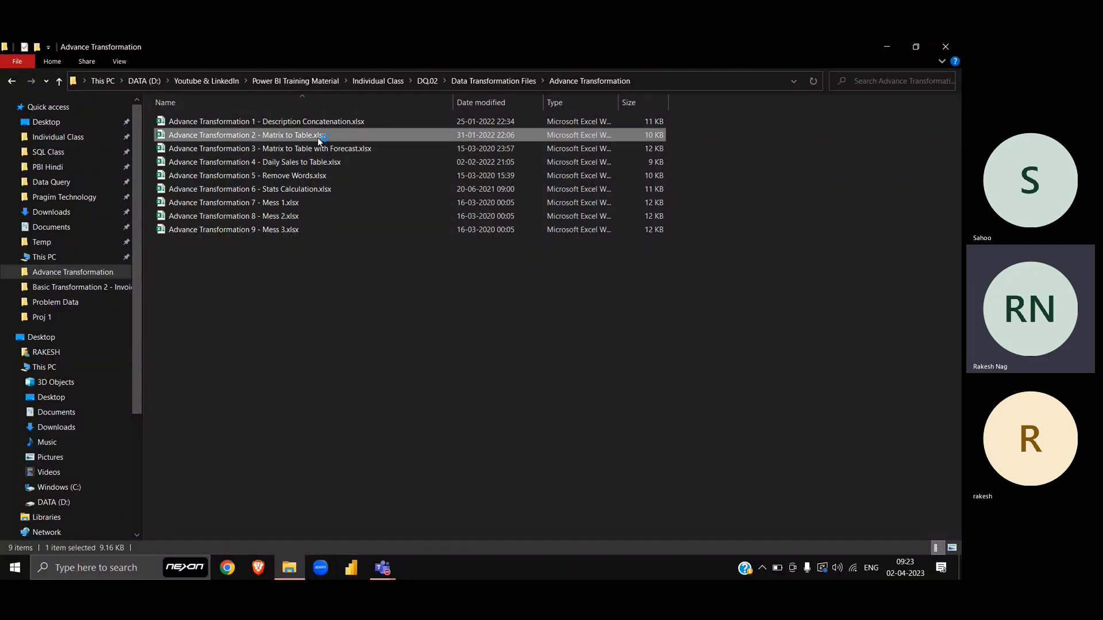
{"action": "key", "text": "Down"}
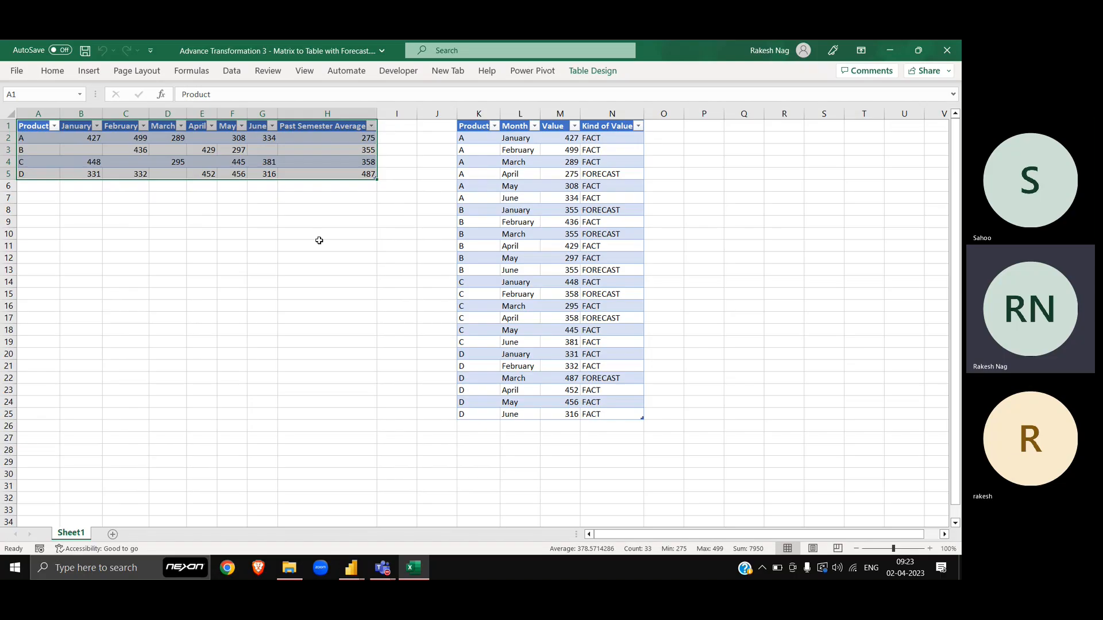
Turn off the header filters on both the monthly product matrix and the Product, Month, Value, Kind of Value table
{"action": "left_click", "coordinate": [320, 244]}
{"action": "scroll", "coordinate": [223, 222], "scroll_direction": "up", "scroll_amount": 3}
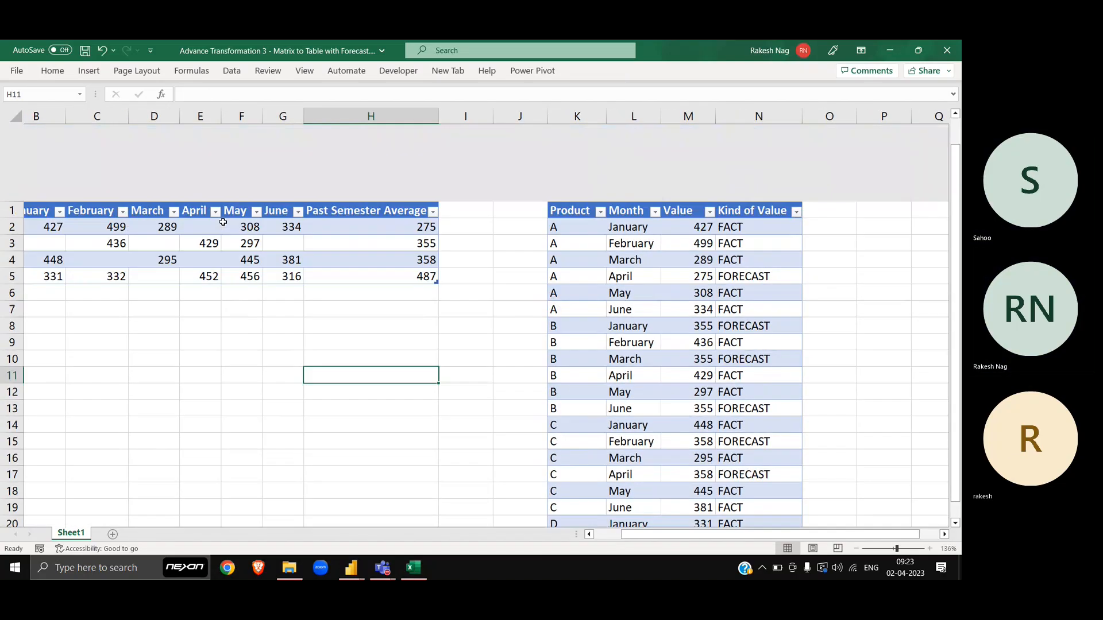
{"action": "scroll", "coordinate": [194, 249], "scroll_direction": "left", "scroll_amount": 1}
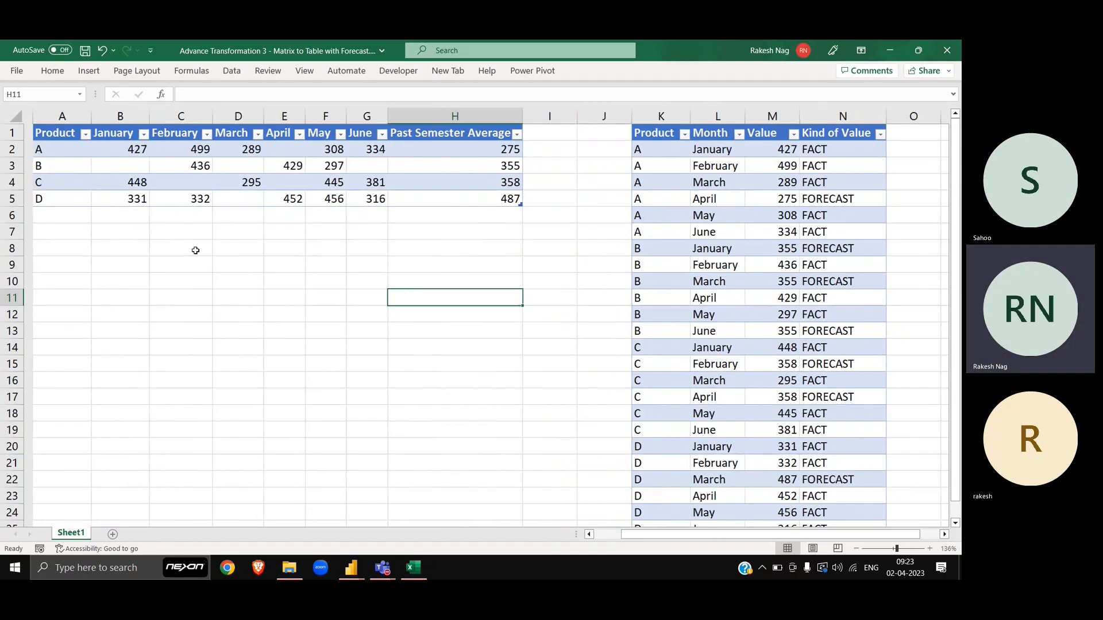
{"action": "left_click_drag", "start_coordinate": [57, 137], "coordinate": [505, 203]}
{"action": "left_click", "coordinate": [505, 201]}
{"action": "key", "text": "Left"}
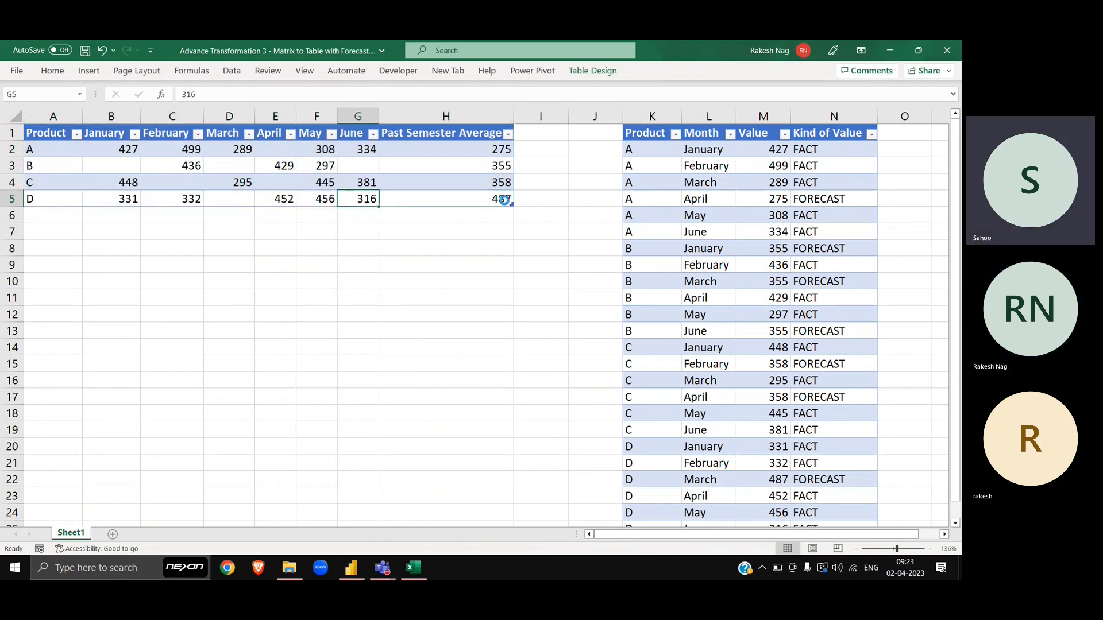
{"action": "key", "text": "ctrl+shift+l"}
{"action": "left_click", "coordinate": [654, 128]}
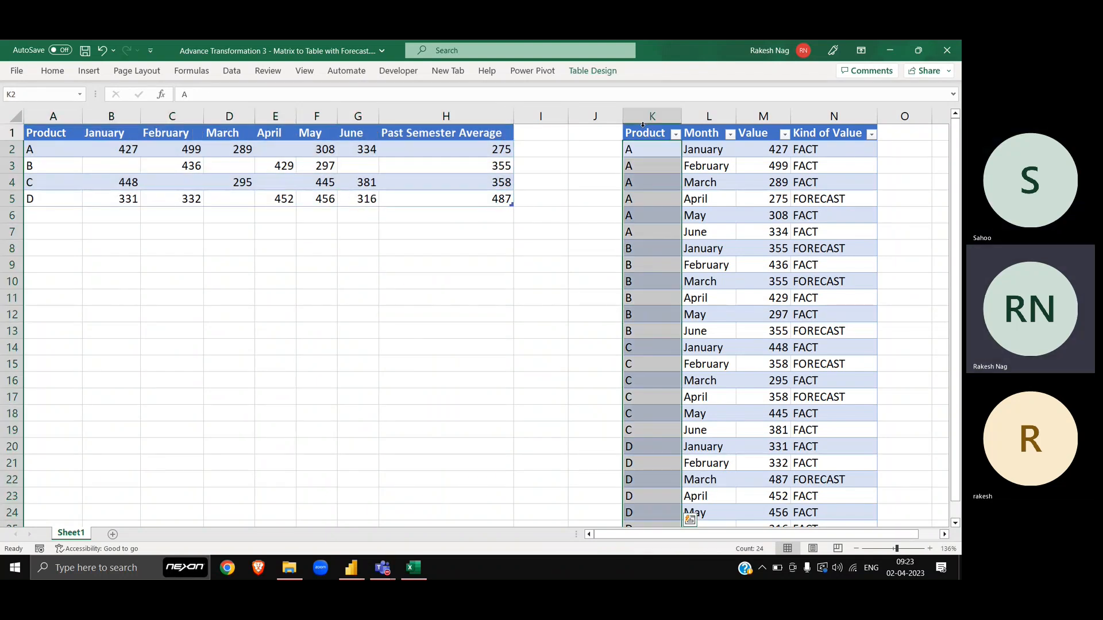
{"action": "left_click", "coordinate": [654, 128]}
{"action": "key", "text": "ctrl+shift+l"}
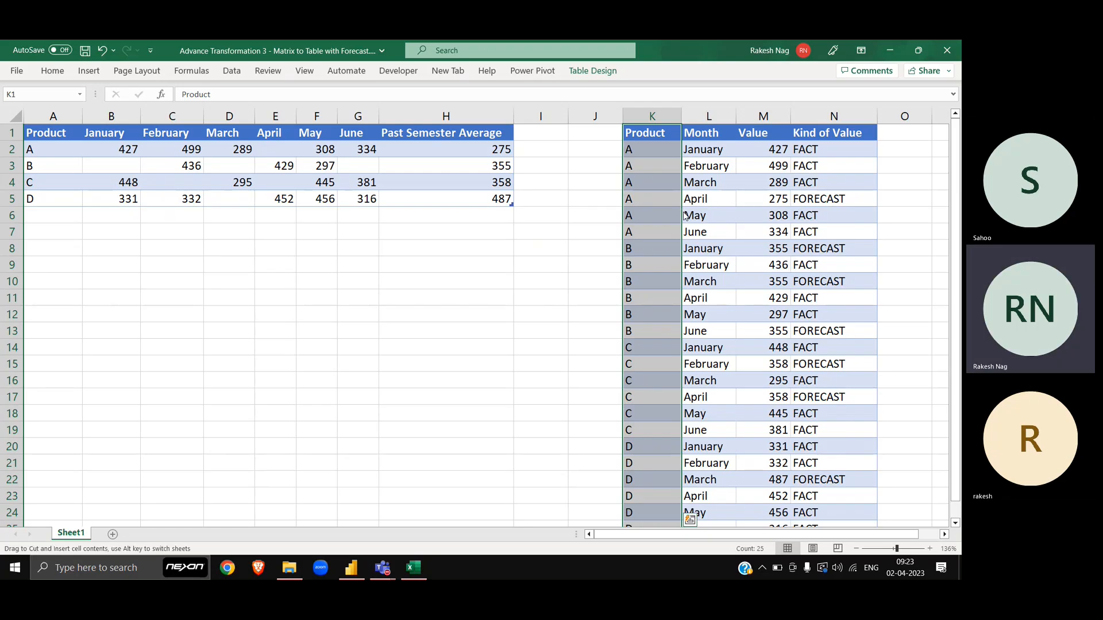
Compare the source matrix in columns A to H with the expected output table in columns K to N
{"action": "left_click_drag", "start_coordinate": [39, 118], "coordinate": [408, 131]}
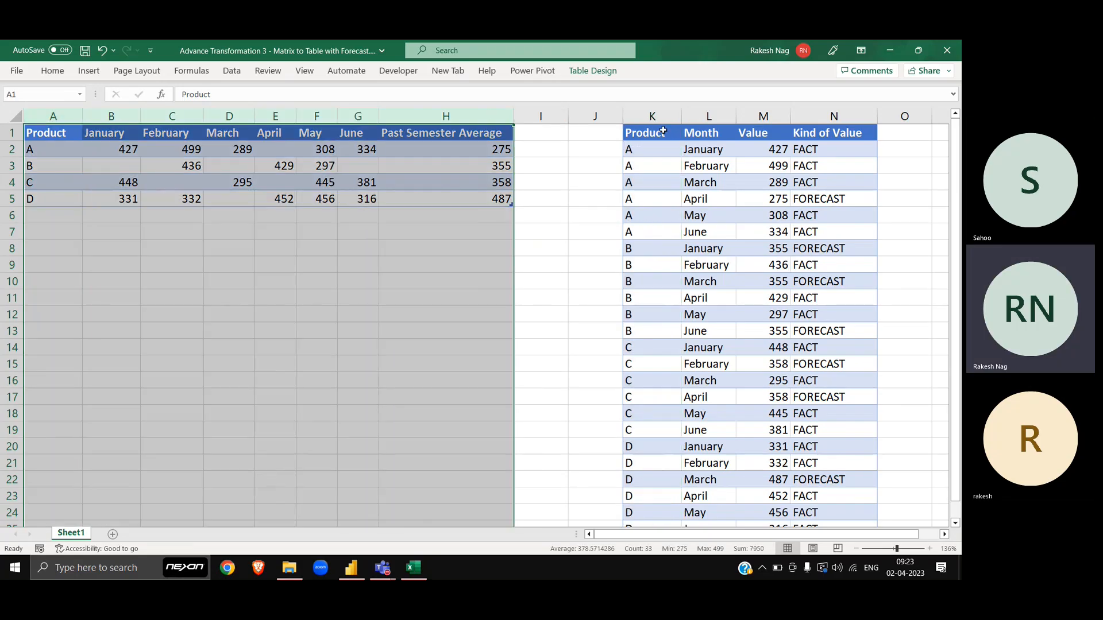
{"action": "left_click_drag", "start_coordinate": [652, 116], "coordinate": [859, 101]}
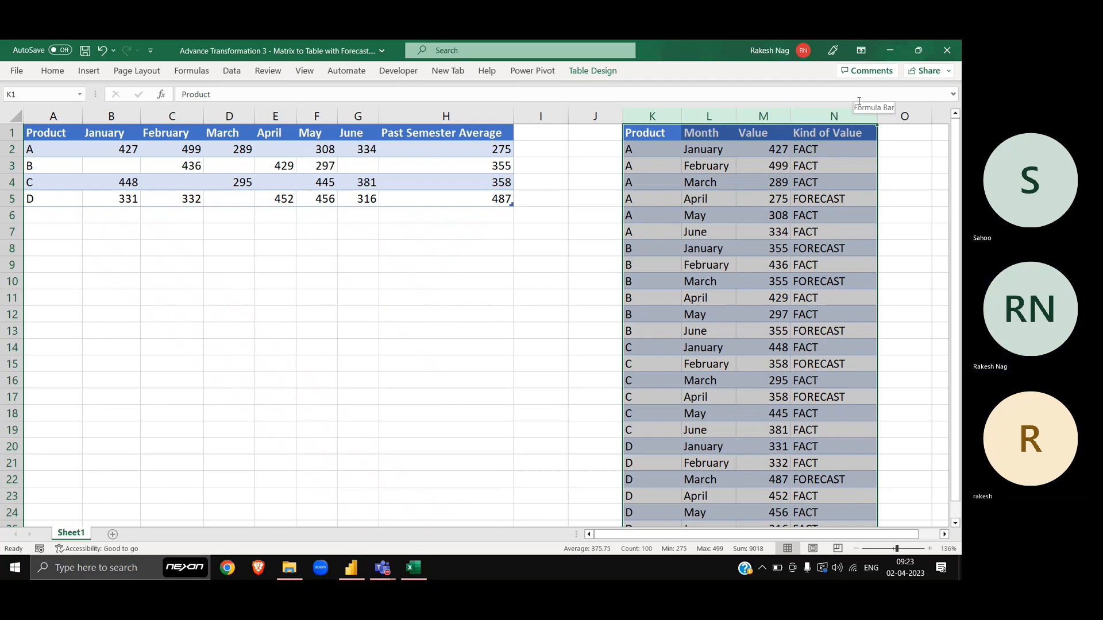
{"action": "left_click", "coordinate": [527, 234]}
{"action": "key", "text": "XF86MonBrightnessUp"}
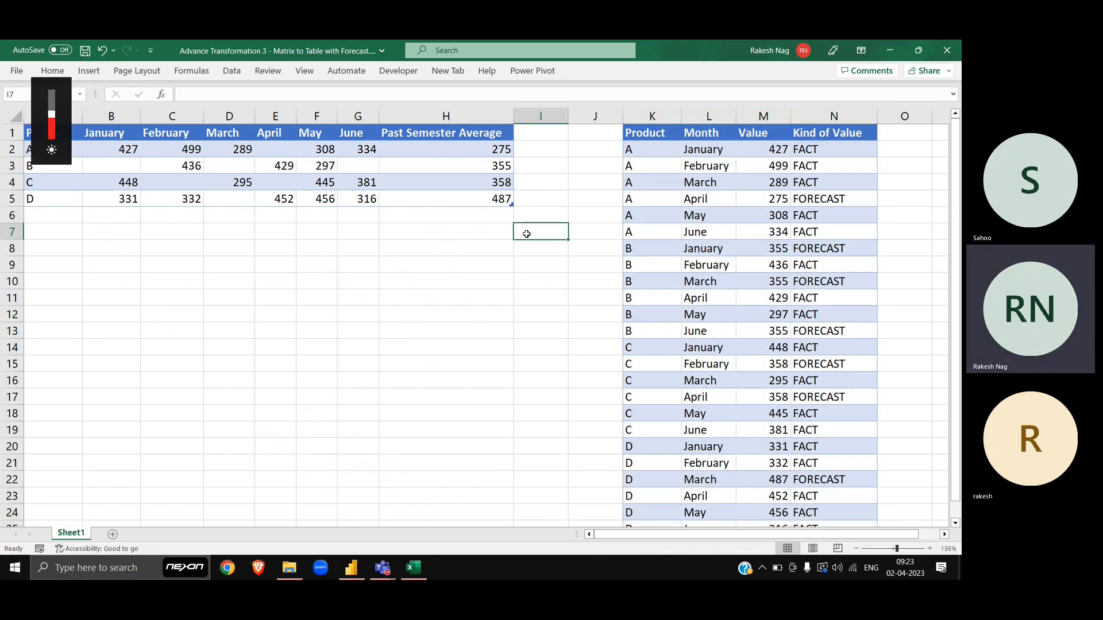
{"action": "left_click", "coordinate": [263, 247]}
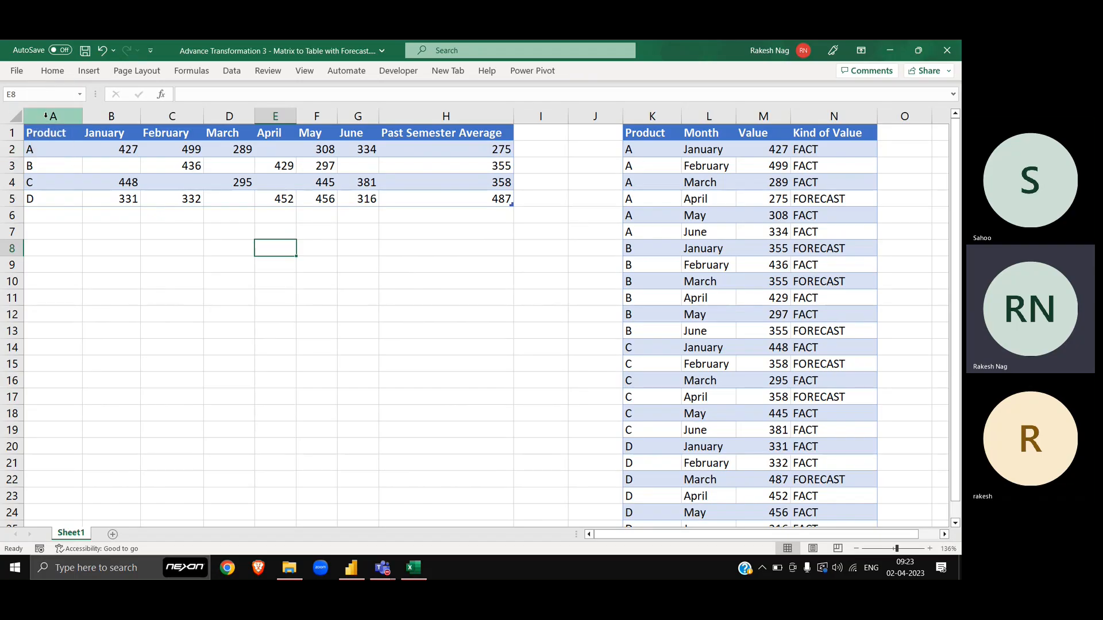
Examine how the matrix's products, January to June headers and monthly figures correspond to the output table's columns, including Kind of Value
{"action": "left_click", "coordinate": [46, 115]}
{"action": "left_click", "coordinate": [708, 116]}
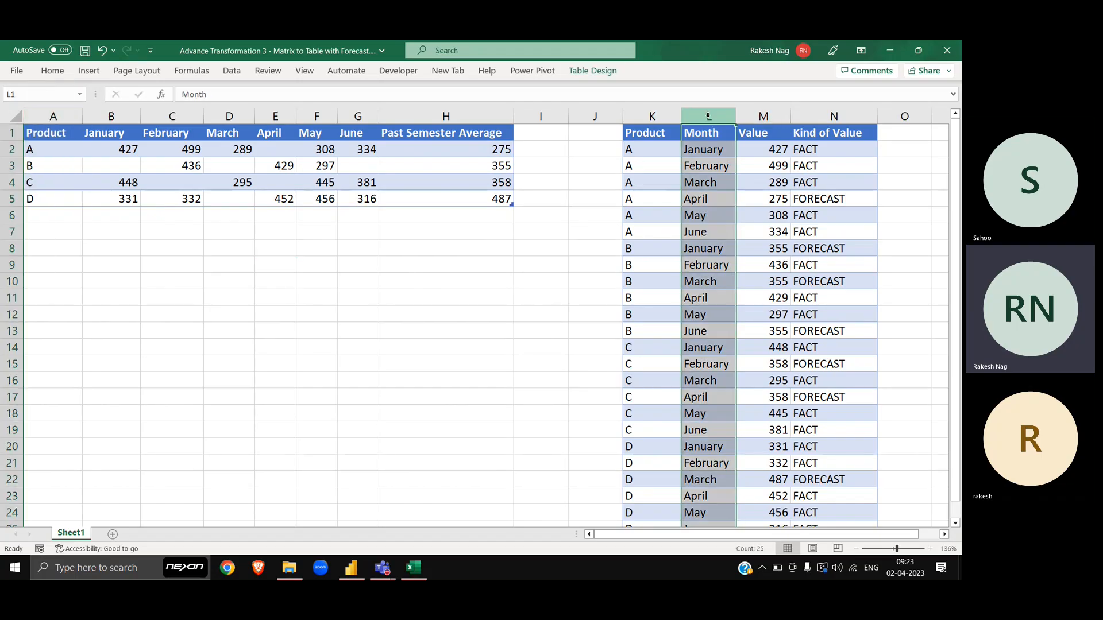
{"action": "left_click", "coordinate": [112, 132]}
{"action": "key", "text": "shift+Right"}
{"action": "key", "text": "shift+Right"}
{"action": "key", "text": "shift+Right"}
{"action": "key", "text": "shift+Right"}
{"action": "key", "text": "shift+Right"}
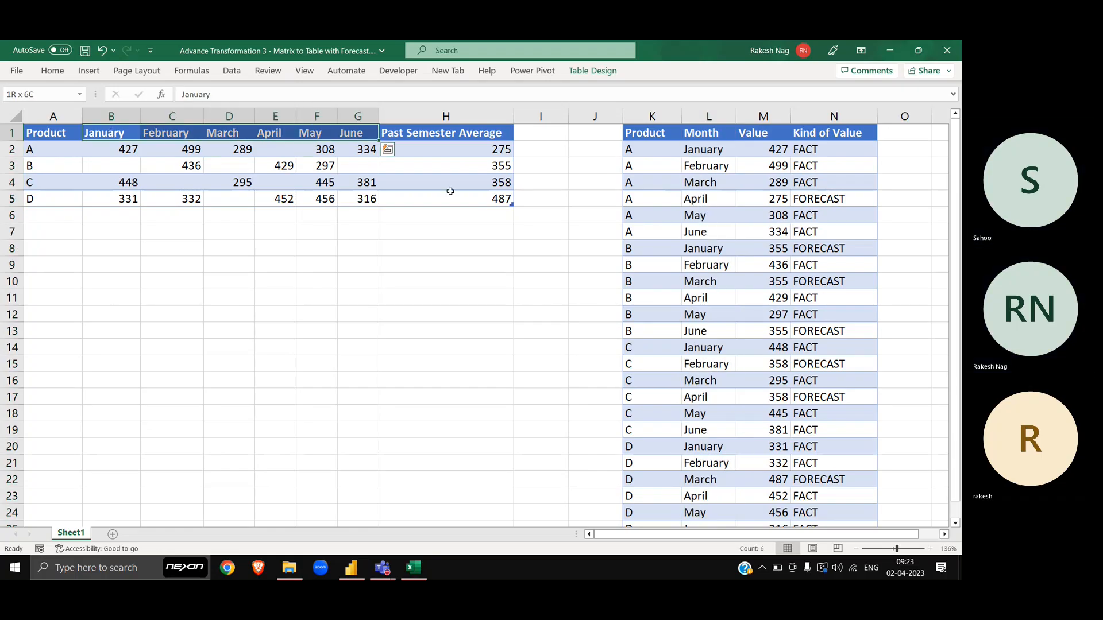
{"action": "left_click_drag", "start_coordinate": [105, 150], "coordinate": [360, 204]}
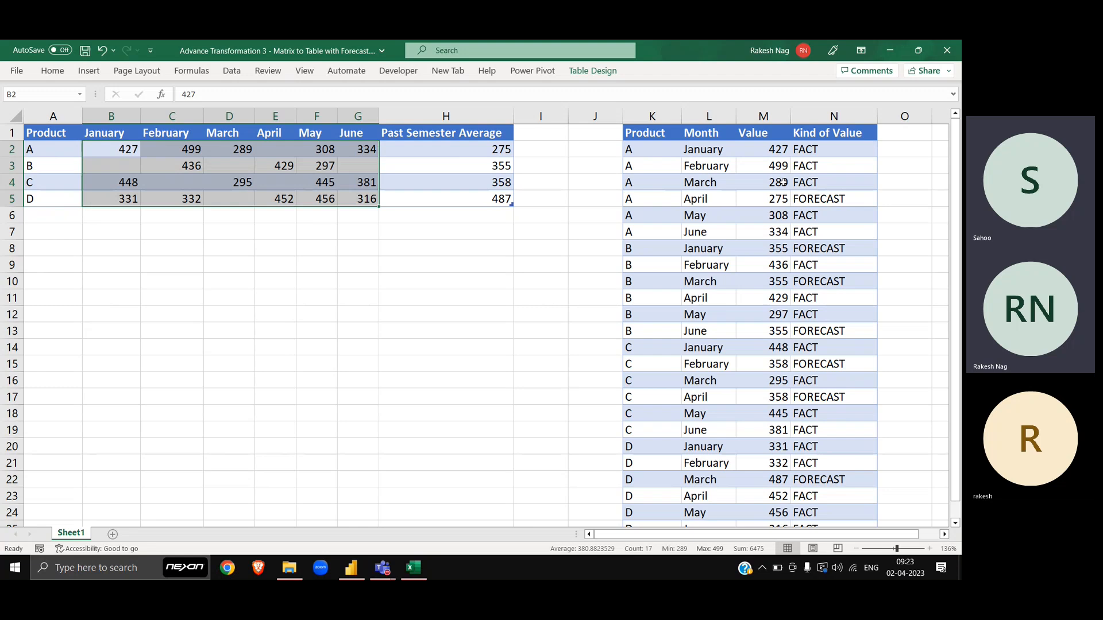
{"action": "left_click", "coordinate": [831, 117]}
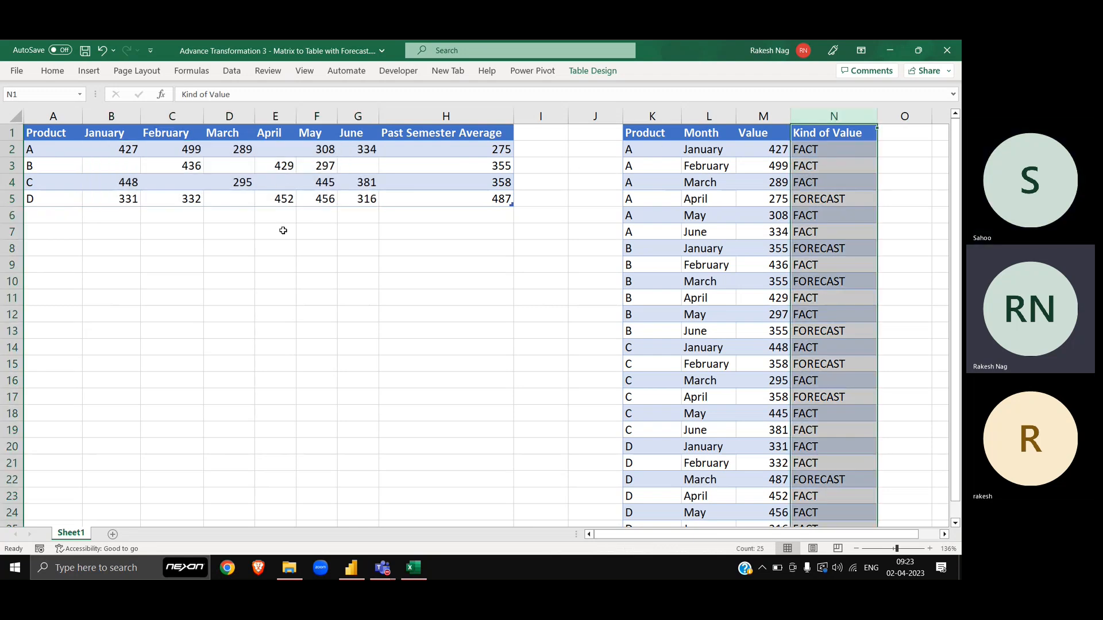
Examine product A's monthly values, its blank April cell and its Past Semester Average as the replacement for the gap
{"action": "scroll", "coordinate": [434, 237], "scroll_direction": "up", "scroll_amount": 2}
{"action": "left_click", "coordinate": [391, 137]}
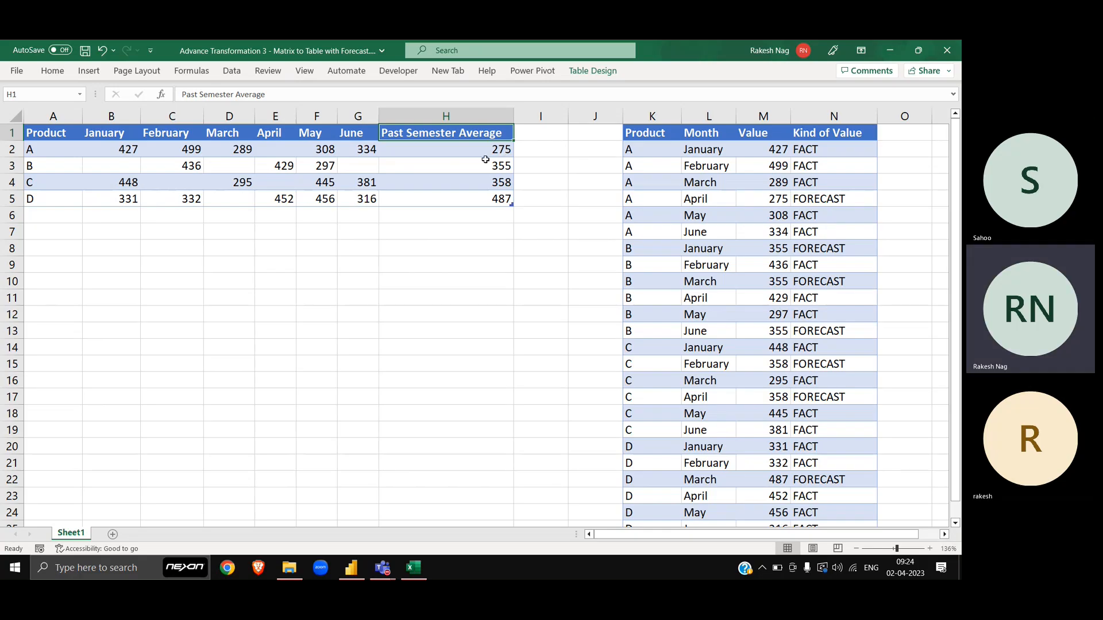
{"action": "scroll", "coordinate": [270, 257], "scroll_direction": "left", "scroll_amount": 2}
{"action": "left_click", "coordinate": [92, 150]}
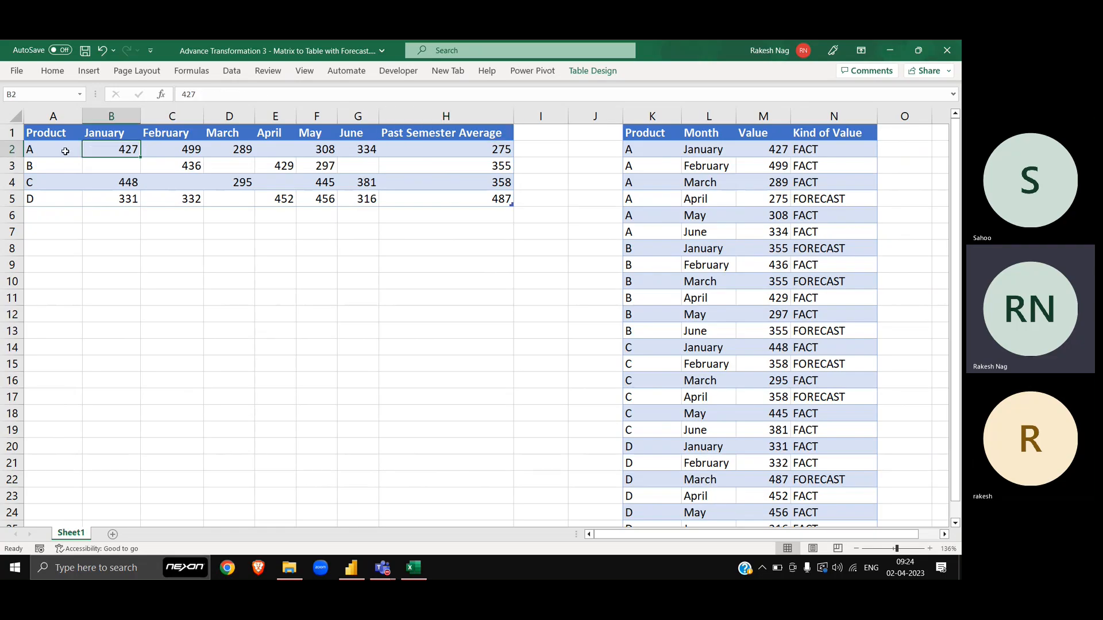
{"action": "left_click", "coordinate": [366, 152], "text": "shift"}
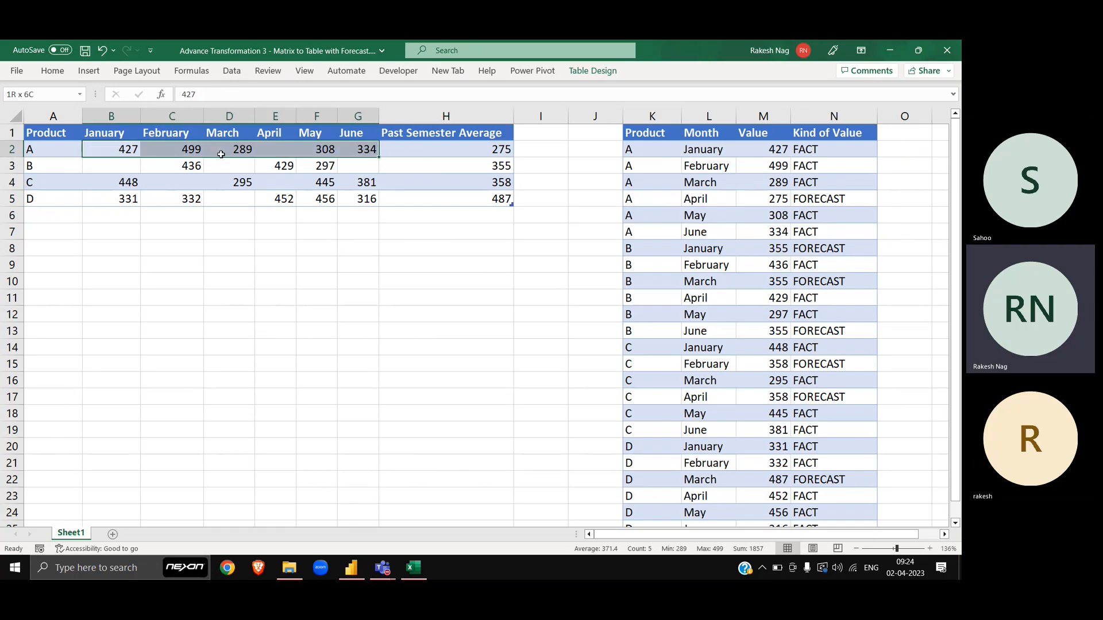
{"action": "left_click", "coordinate": [278, 148]}
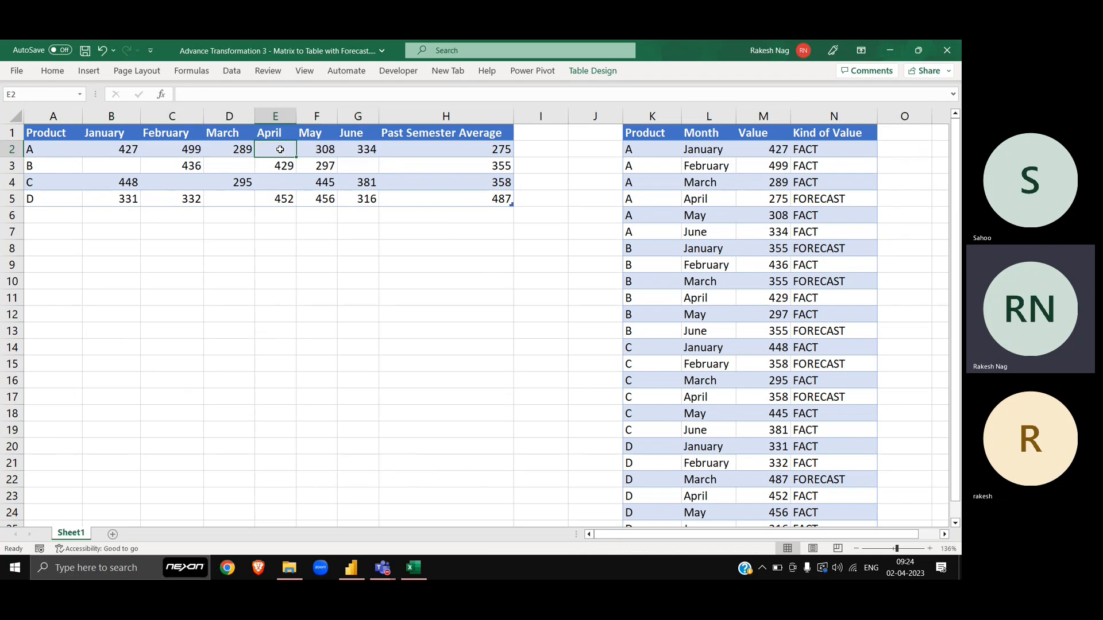
{"action": "left_click", "coordinate": [501, 149]}
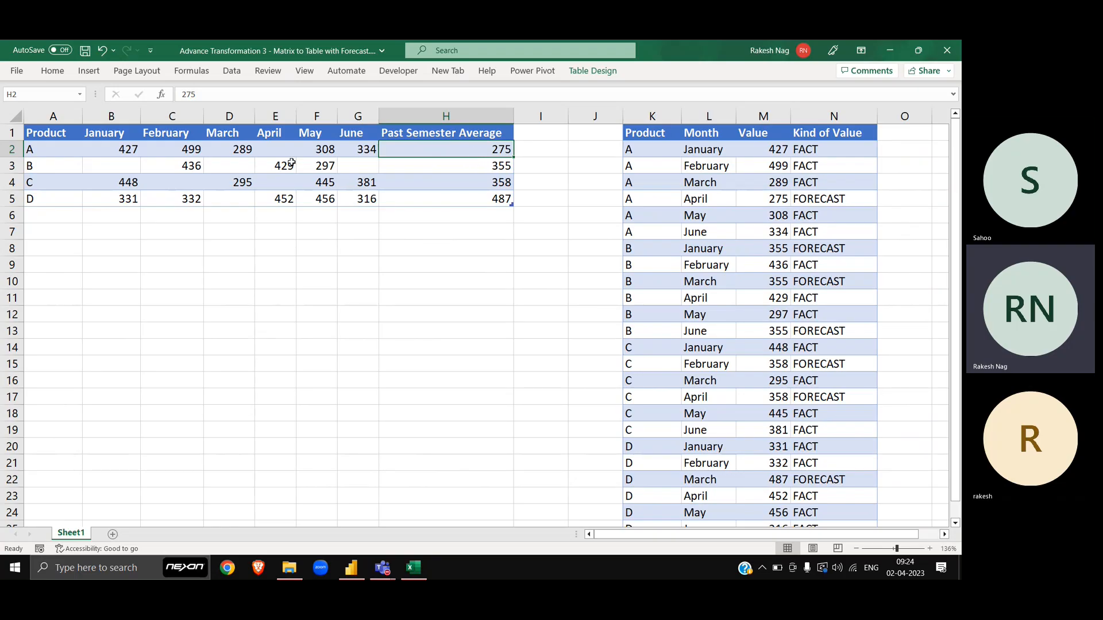
{"action": "left_click_drag", "start_coordinate": [131, 149], "coordinate": [355, 148]}
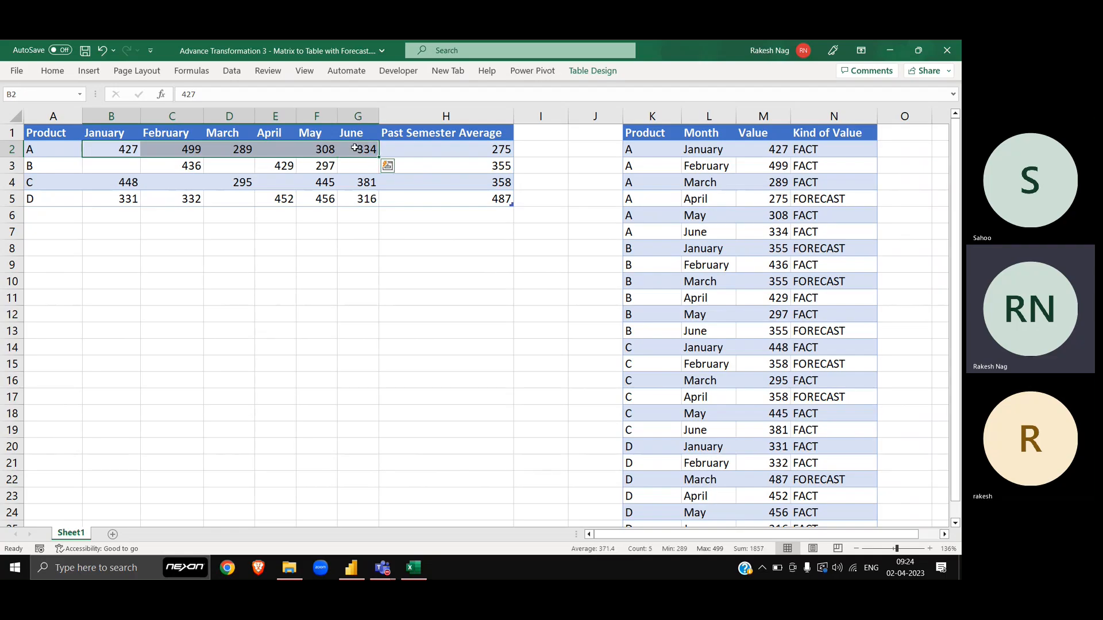
{"action": "left_click", "coordinate": [500, 152]}
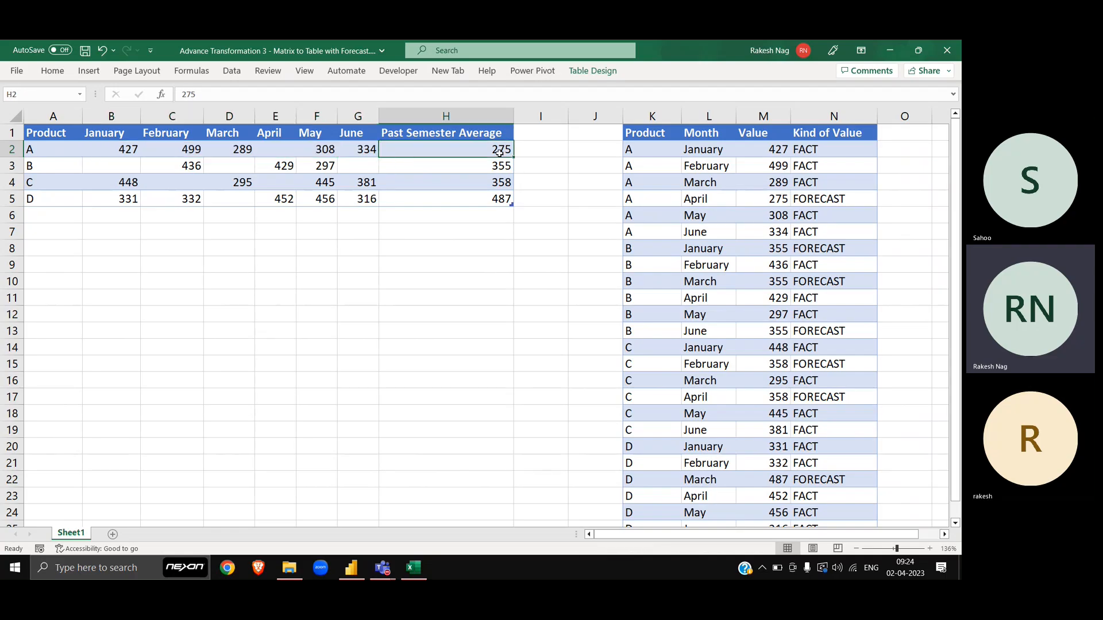
Check the blank months of products B, C and D against their Past Semester Average values
{"action": "left_click", "coordinate": [116, 166]}
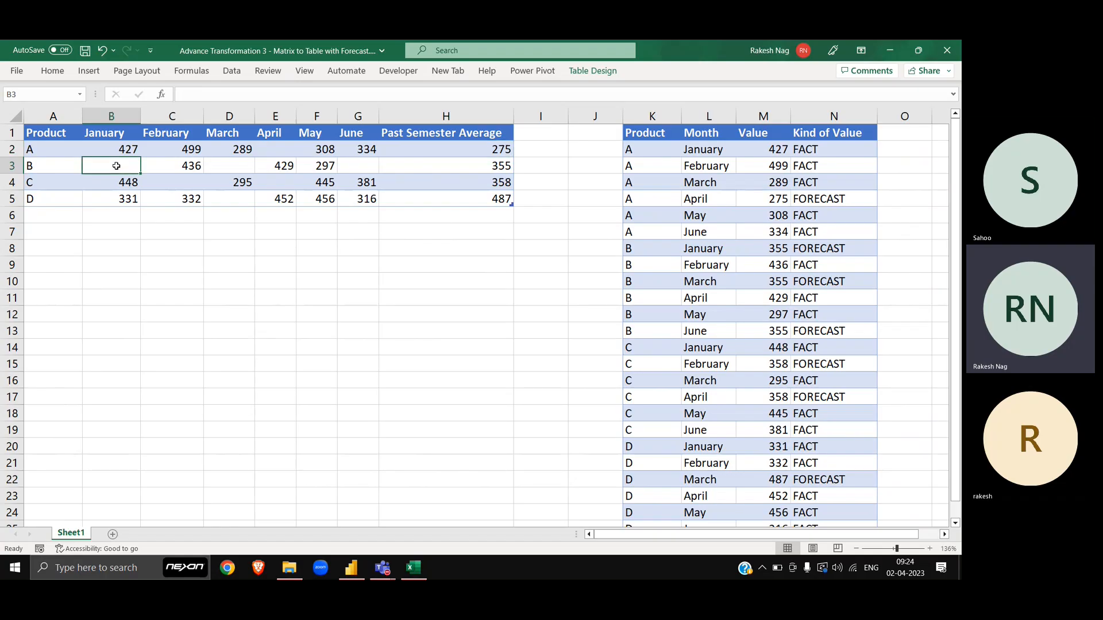
{"action": "left_click", "coordinate": [238, 165]}
{"action": "left_click", "coordinate": [367, 165]}
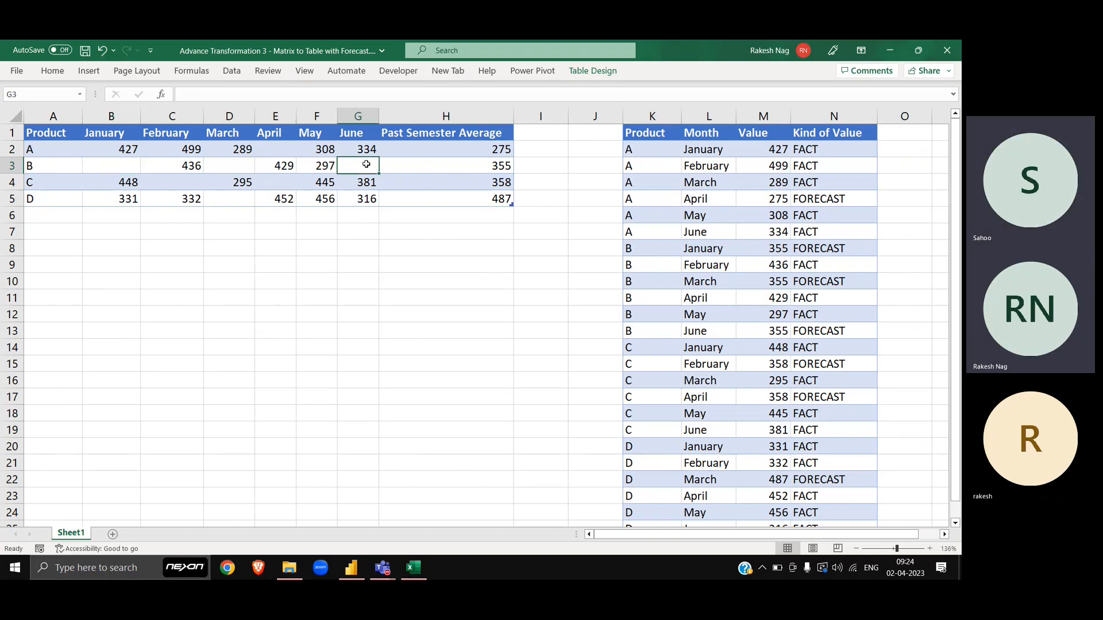
{"action": "left_click", "coordinate": [502, 167]}
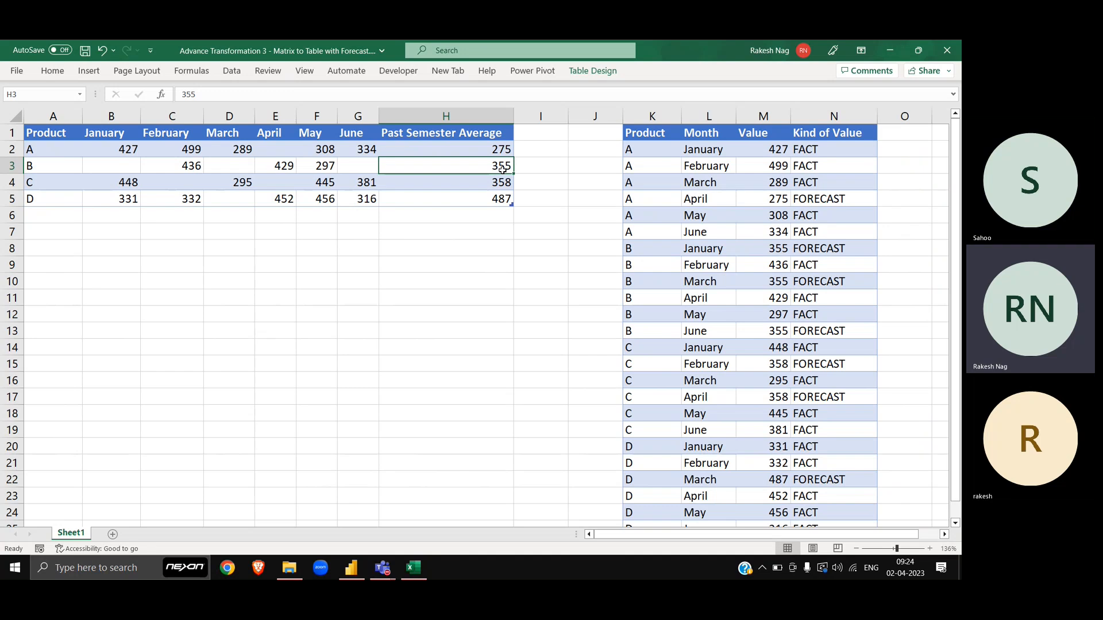
{"action": "left_click_drag", "start_coordinate": [115, 185], "coordinate": [362, 183]}
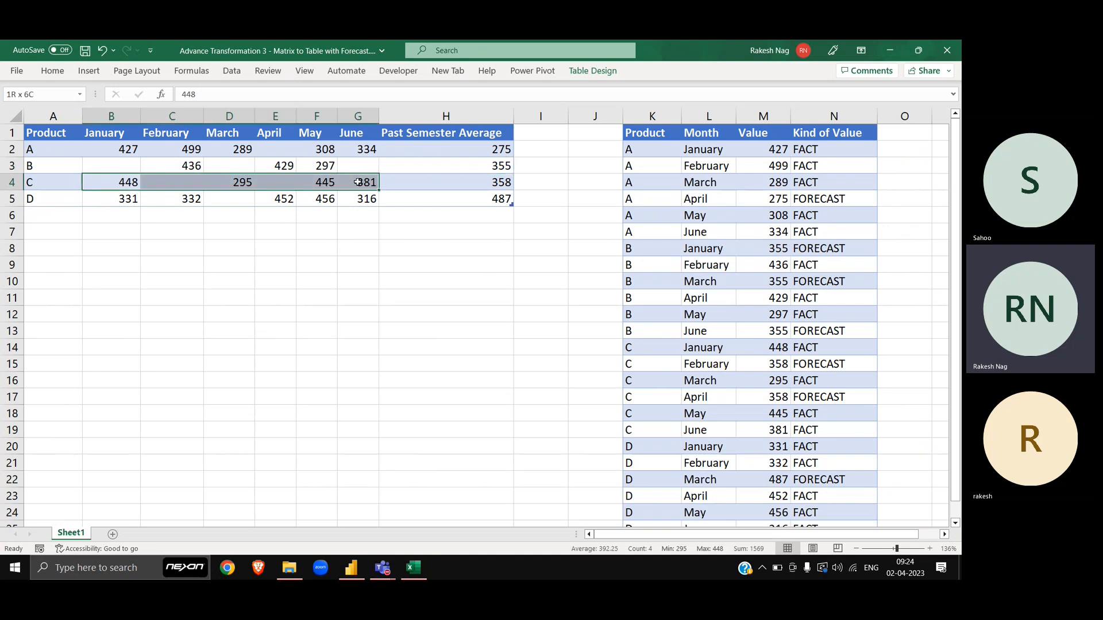
{"action": "left_click_drag", "start_coordinate": [201, 185], "coordinate": [289, 183]}
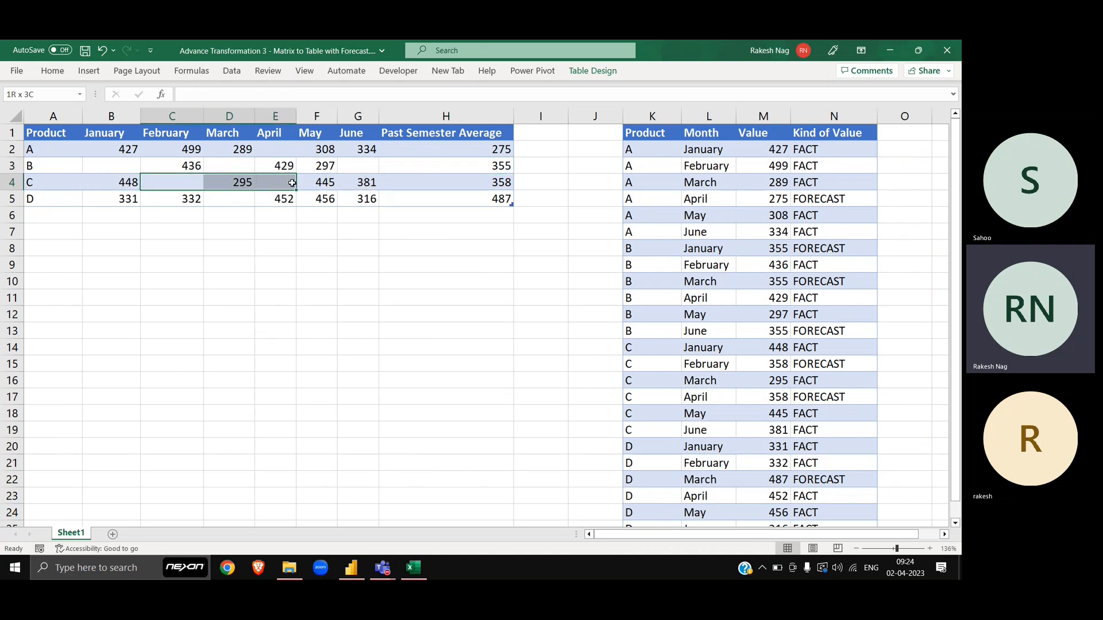
{"action": "left_click", "coordinate": [291, 183]}
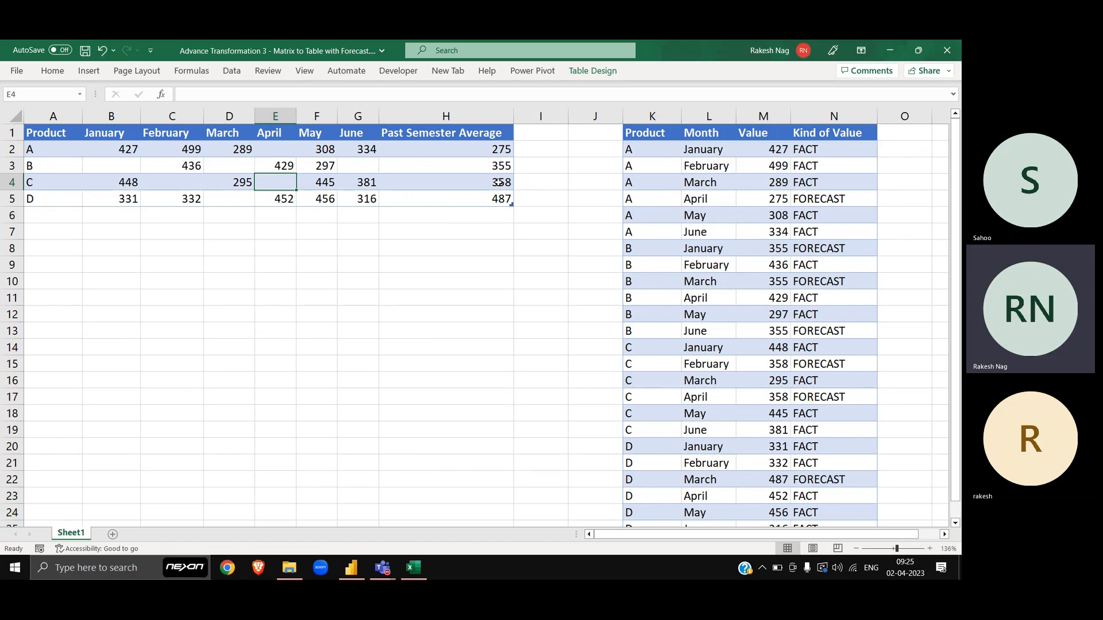
{"action": "left_click_drag", "start_coordinate": [113, 199], "coordinate": [368, 200]}
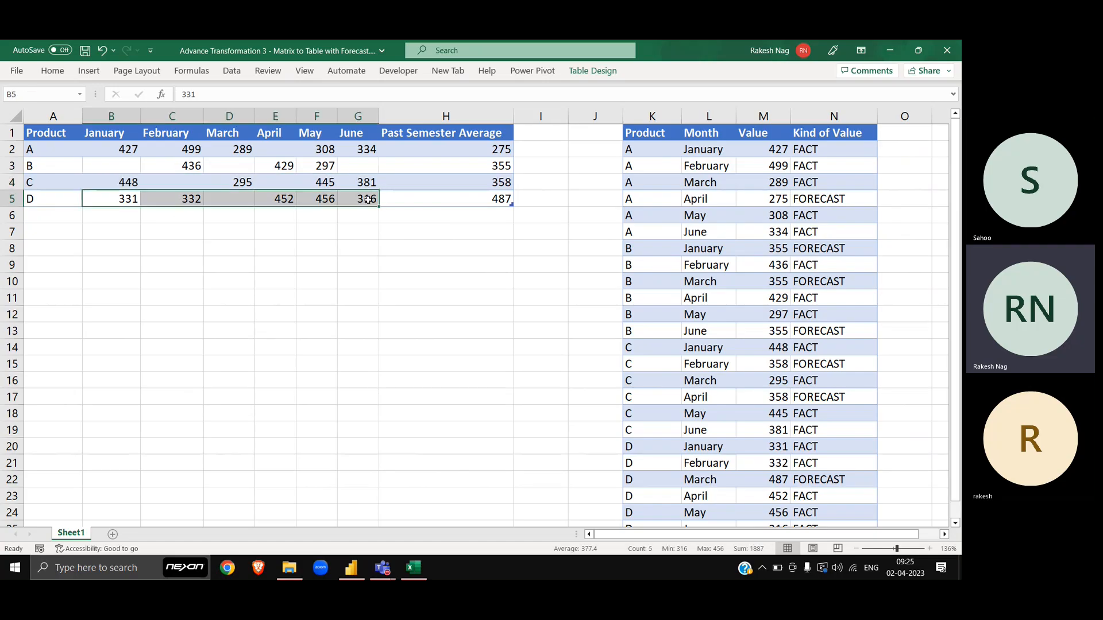
{"action": "left_click", "coordinate": [227, 199]}
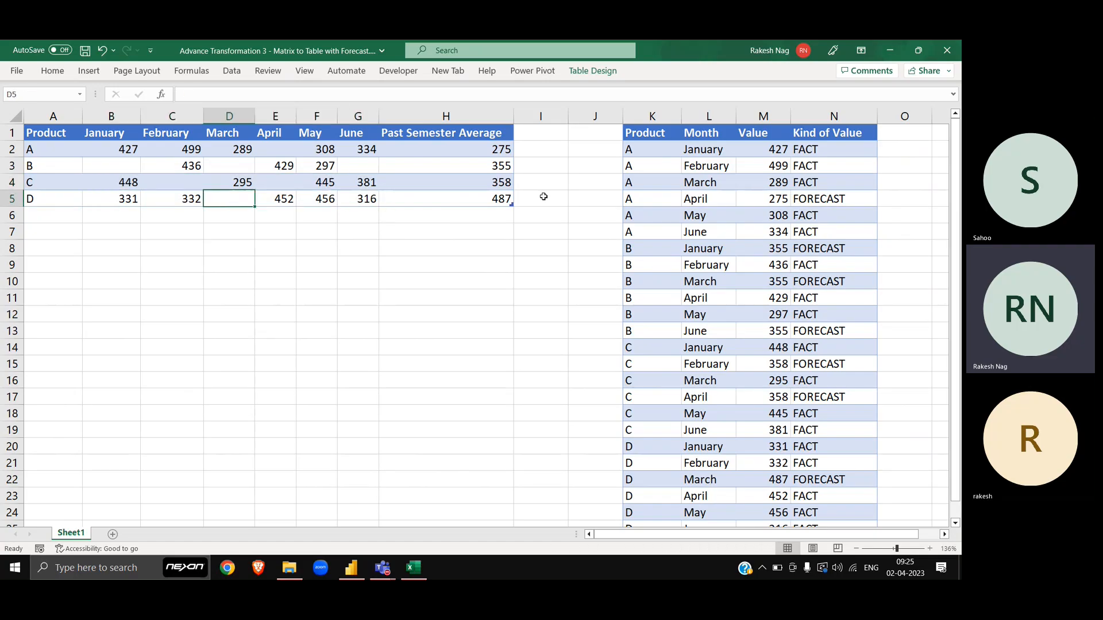
{"action": "left_click", "coordinate": [495, 202]}
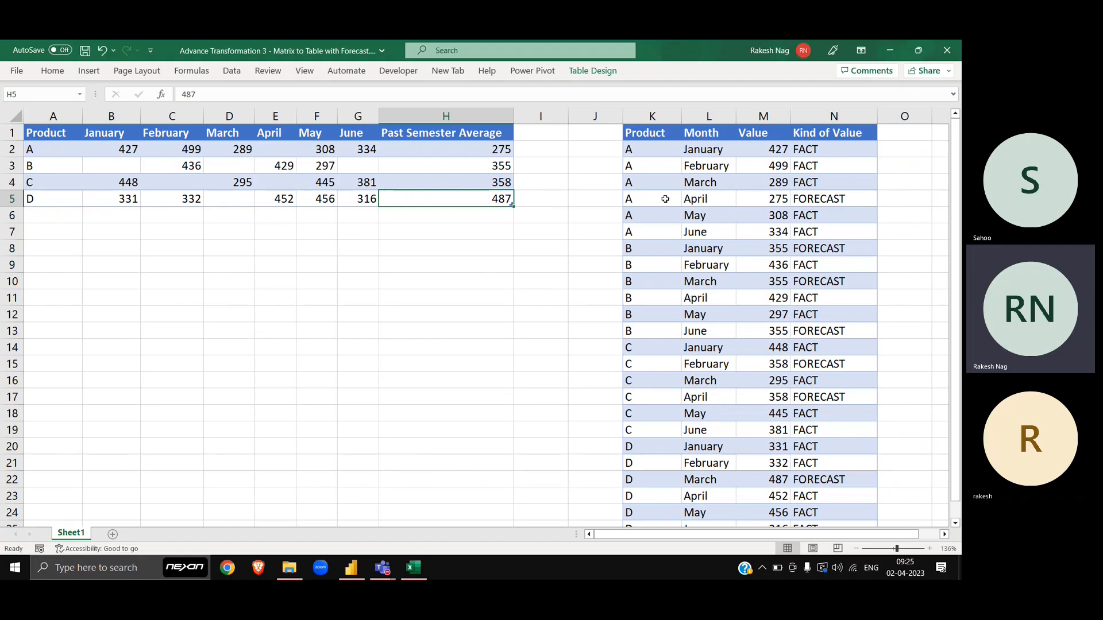
Examine the FACT and FORECAST labels for product A's January to April rows in the output table
{"action": "left_click", "coordinate": [809, 202]}
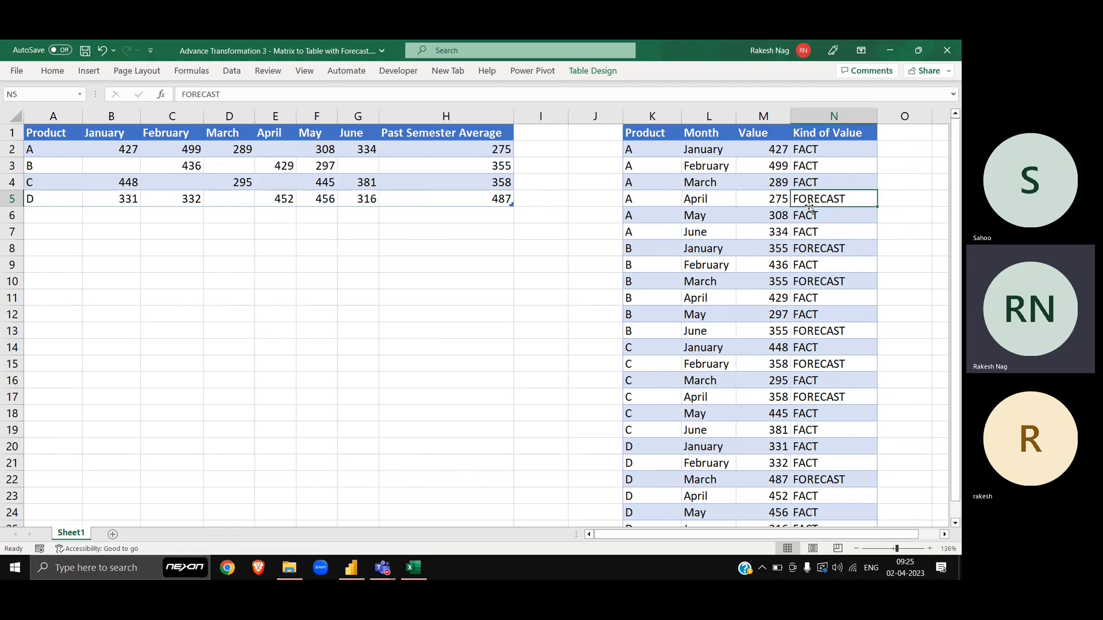
{"action": "left_click_drag", "start_coordinate": [807, 151], "coordinate": [810, 189]}
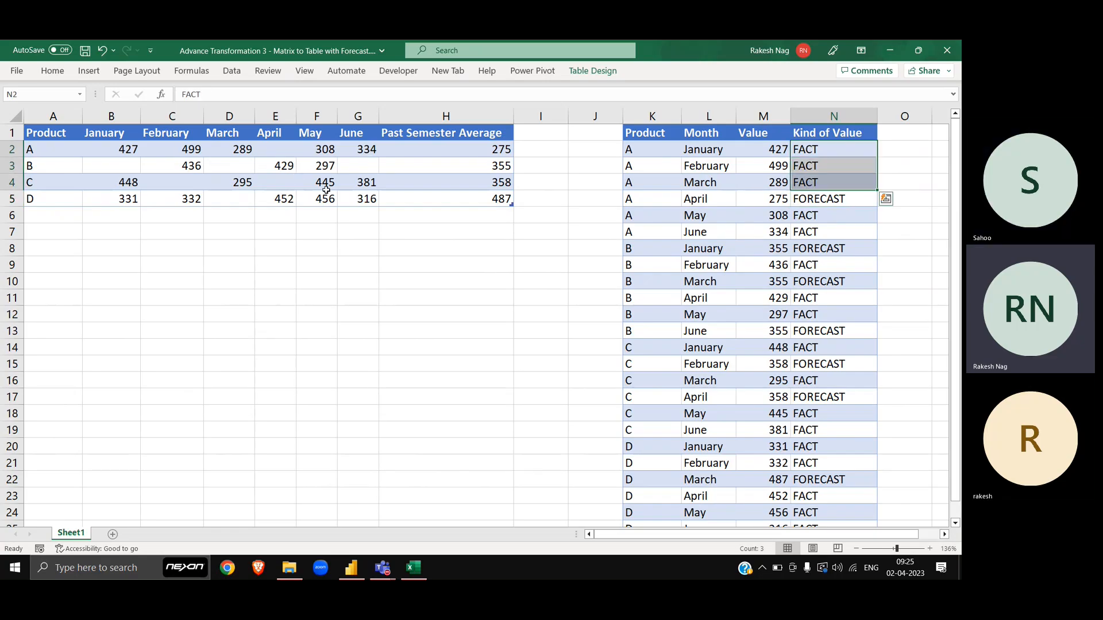
{"action": "left_click", "coordinate": [815, 204]}
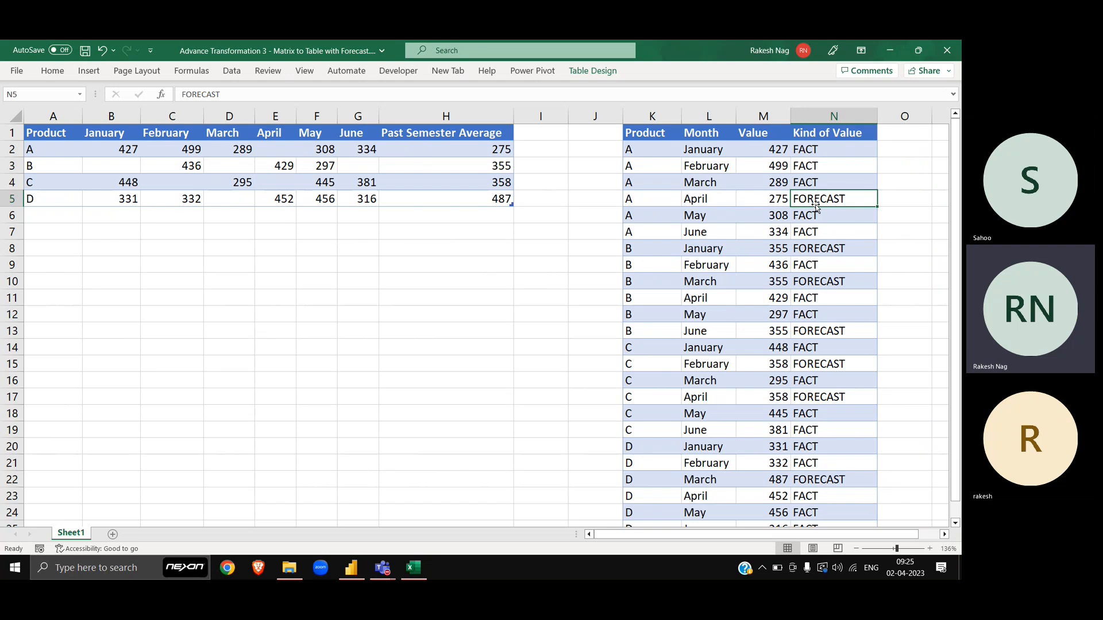
Examine the FACT labels of product A's January to March rows in the output table
{"action": "left_click_drag", "start_coordinate": [818, 145], "coordinate": [818, 181]}
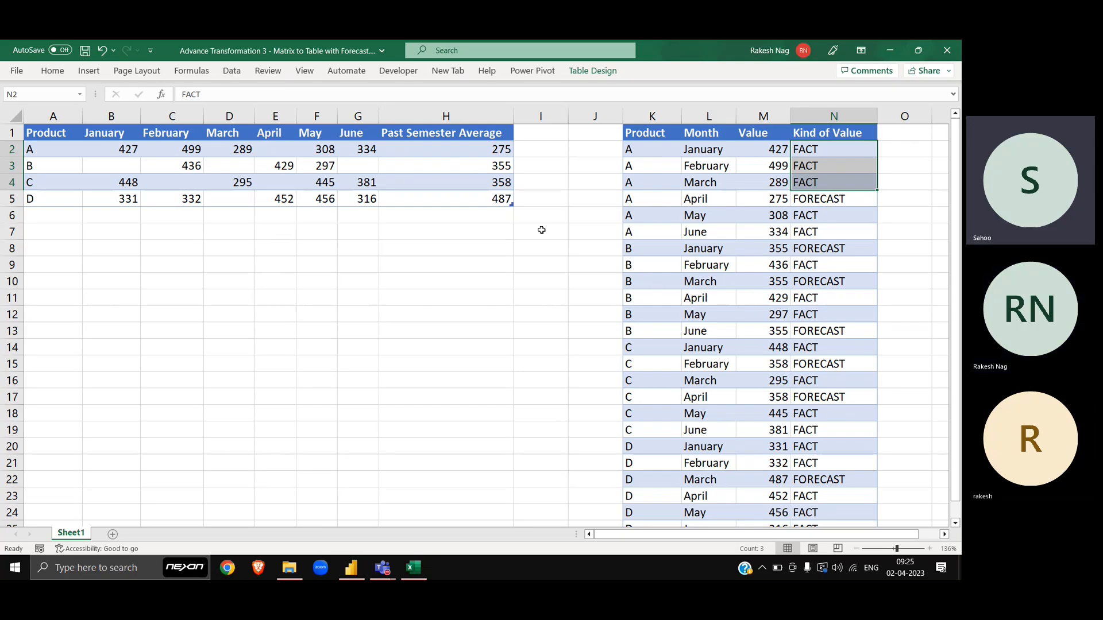
{"action": "left_click", "coordinate": [376, 263]}
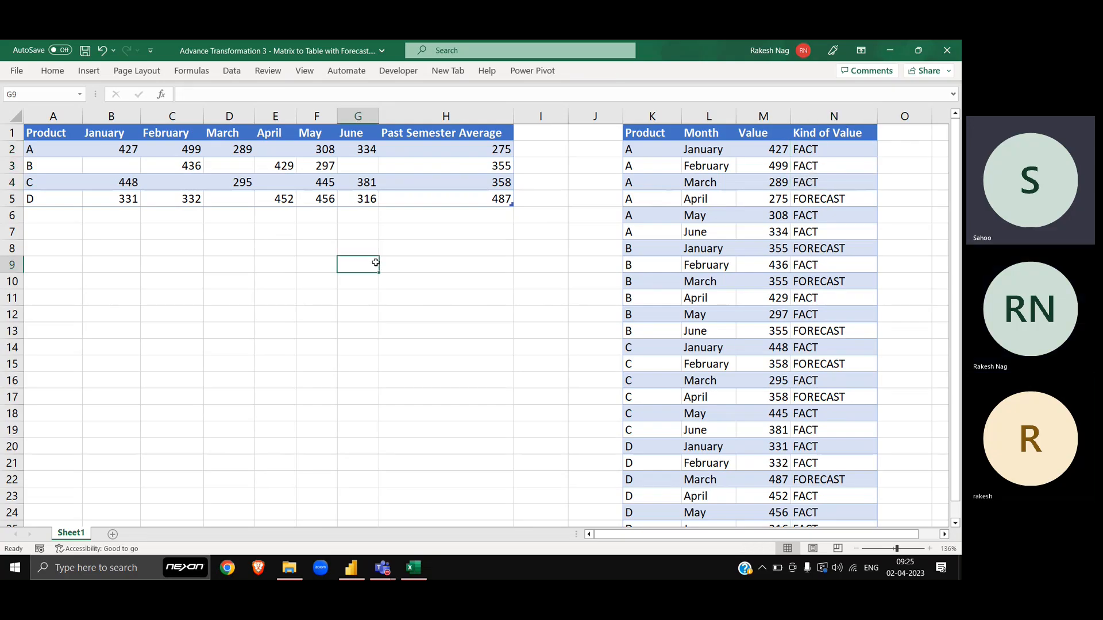
Select the whole source matrix, A1:H5 from Product through Past Semester Average, and copy it
{"action": "left_click", "coordinate": [30, 133]}
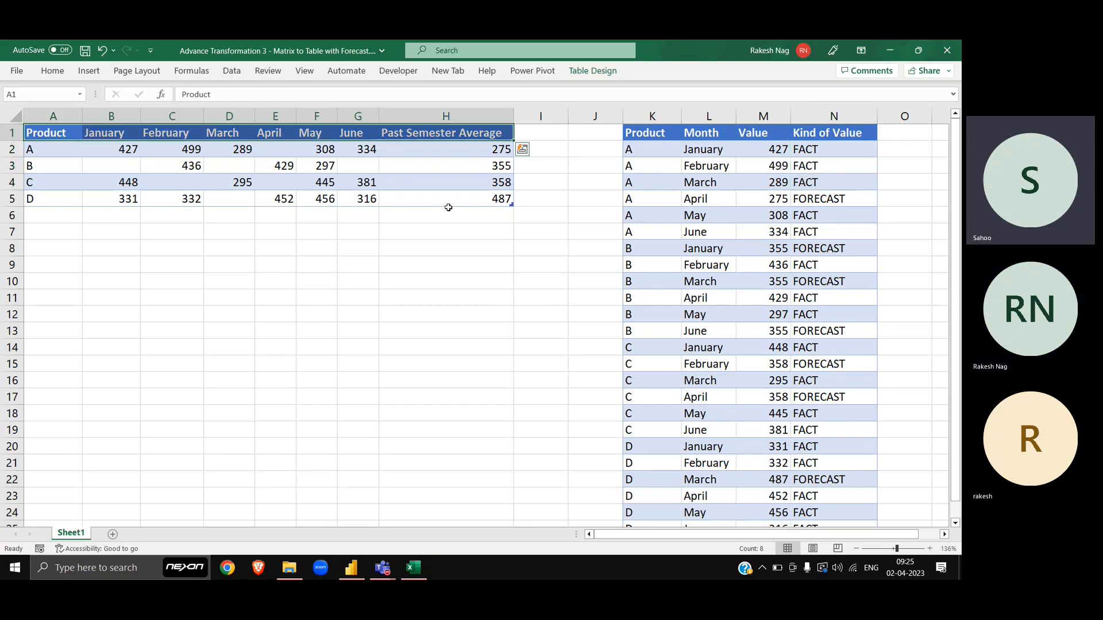
{"action": "left_click", "coordinate": [486, 203], "text": "shift"}
{"action": "key", "text": "ctrl+c"}
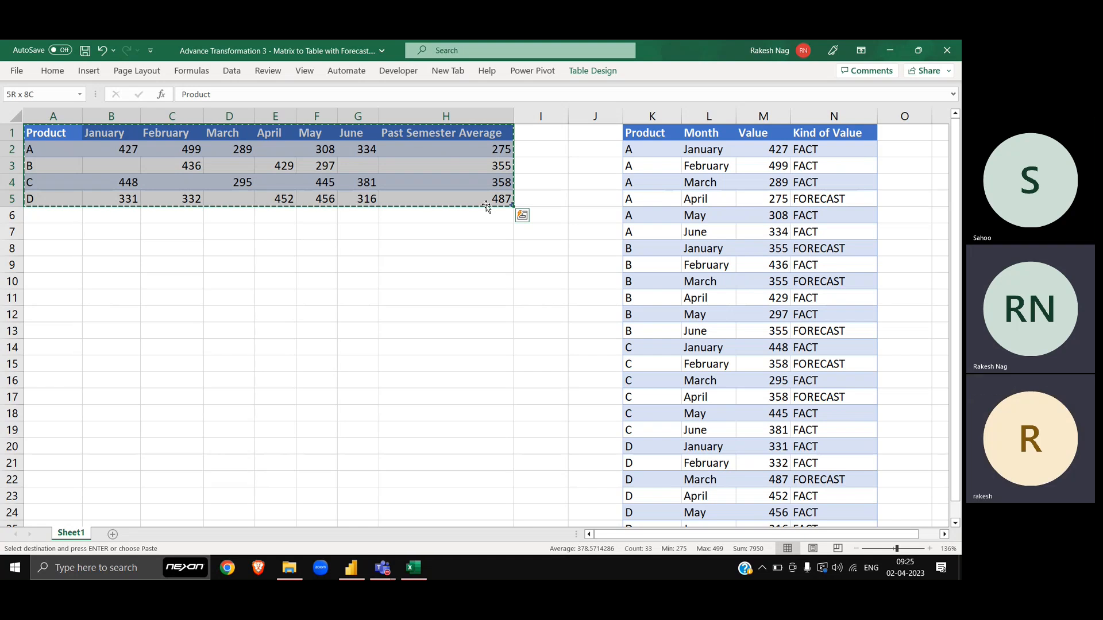
{"action": "key", "text": "alt+Tab"}
{"action": "key", "text": "Escape"}
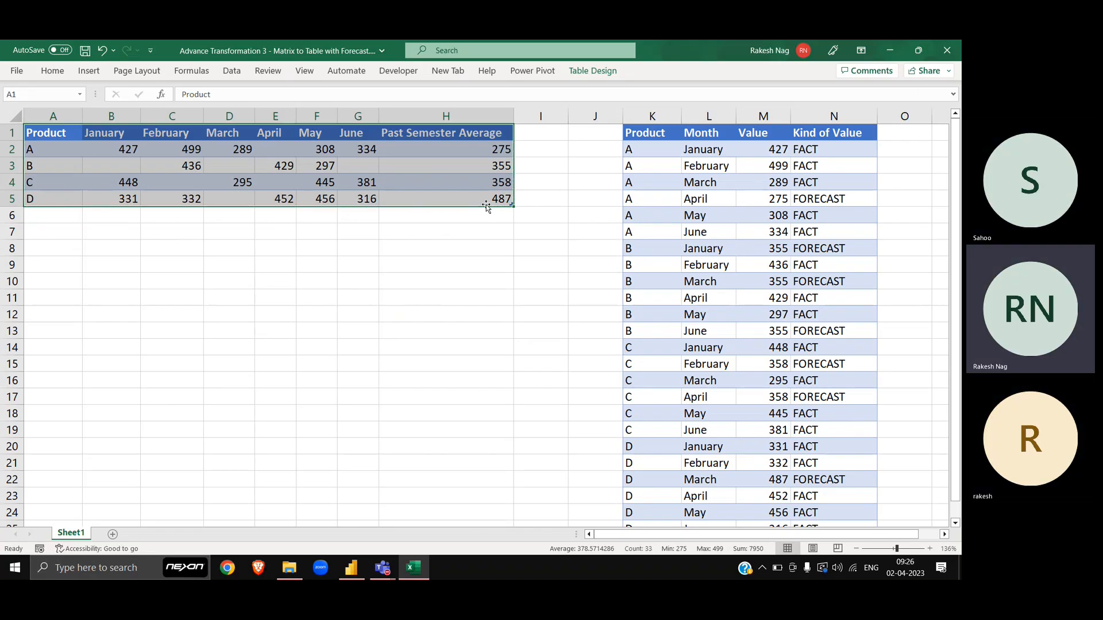
Switch to File Explorer and browse from Individual Class through DQ.02 to the Data Transformation Files folder
{"action": "key", "text": "alt+Tab"}
{"action": "key", "text": "alt+Tab"}
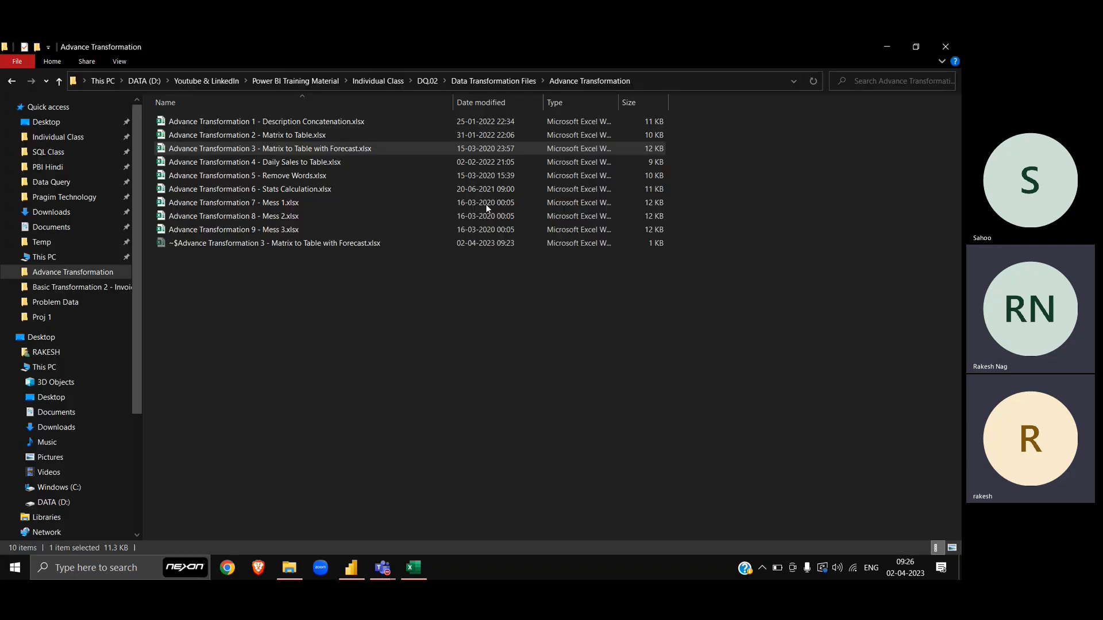
{"action": "key", "text": "alt+Left"}
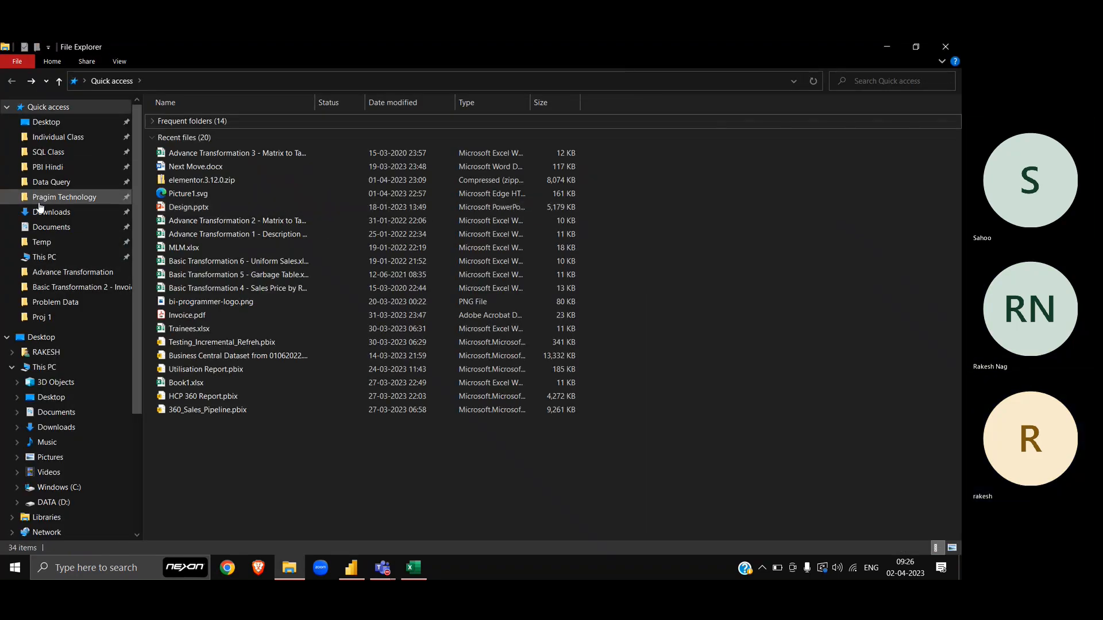
{"action": "left_click", "coordinate": [80, 138]}
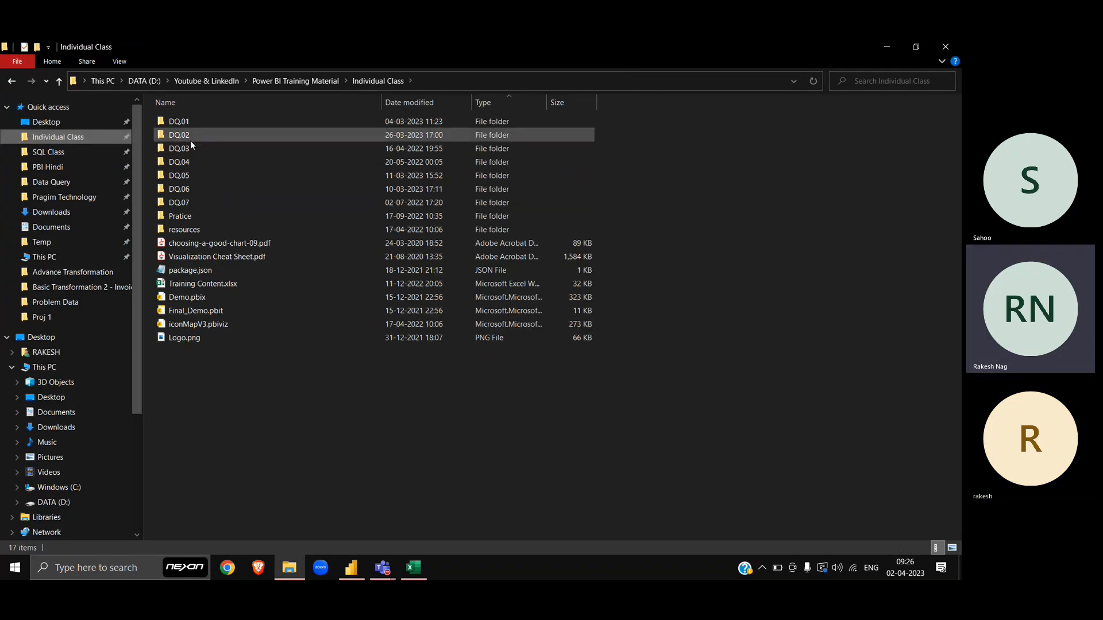
{"action": "double_click", "coordinate": [188, 137]}
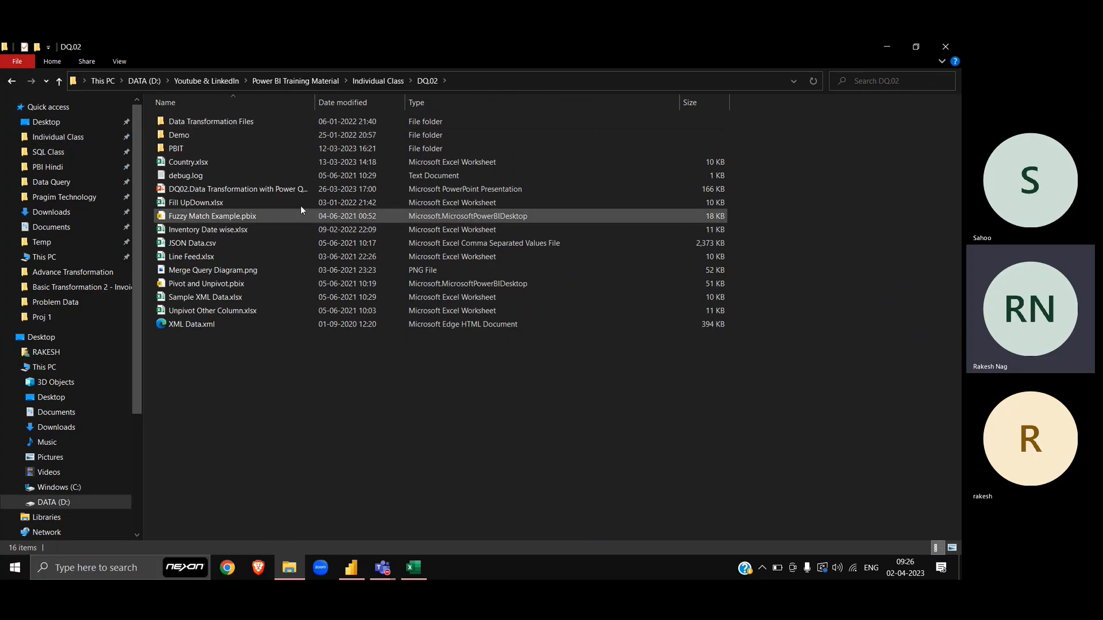
{"action": "double_click", "coordinate": [252, 123]}
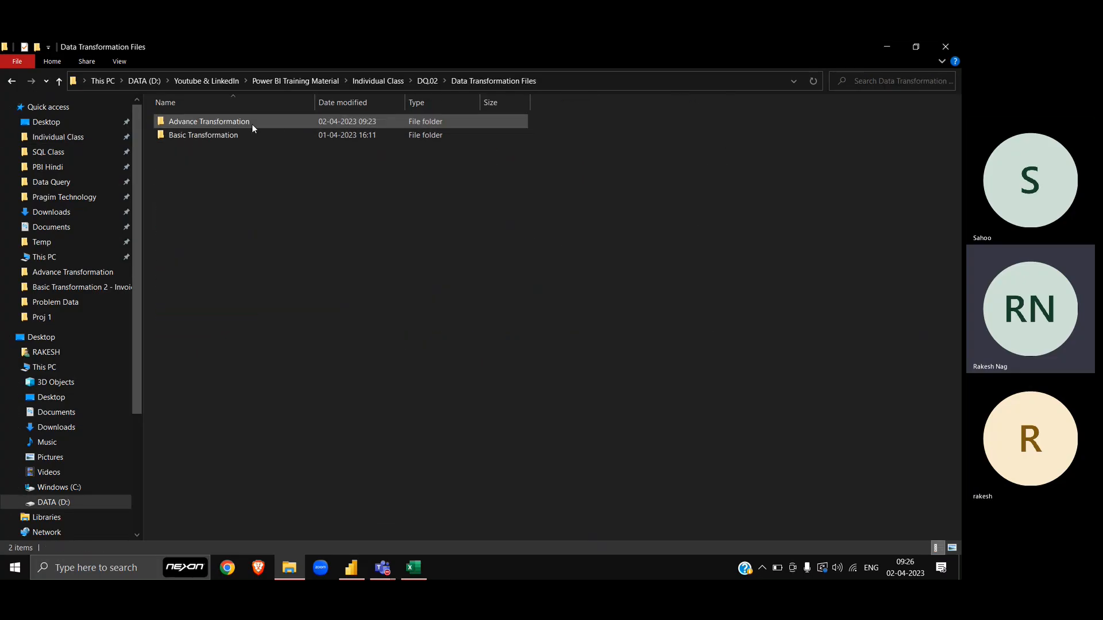
Go back to Individual Class and open the DQ03 Data Modeling and Calculation presentation in the DQ.03 folder
{"action": "key", "text": "alt+Left"}
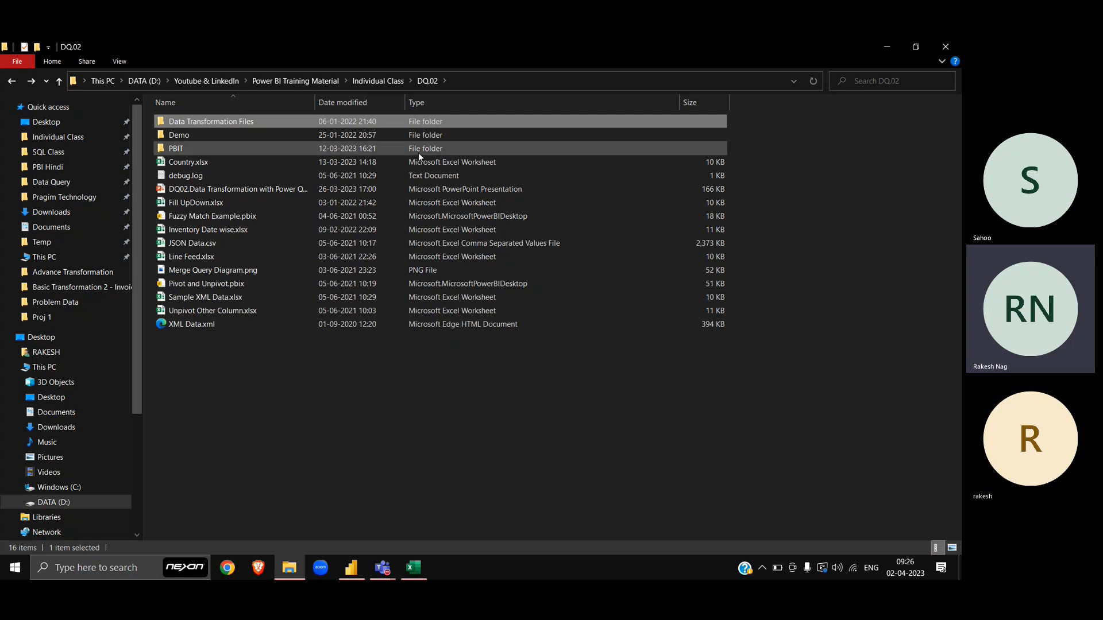
{"action": "left_click", "coordinate": [389, 81]}
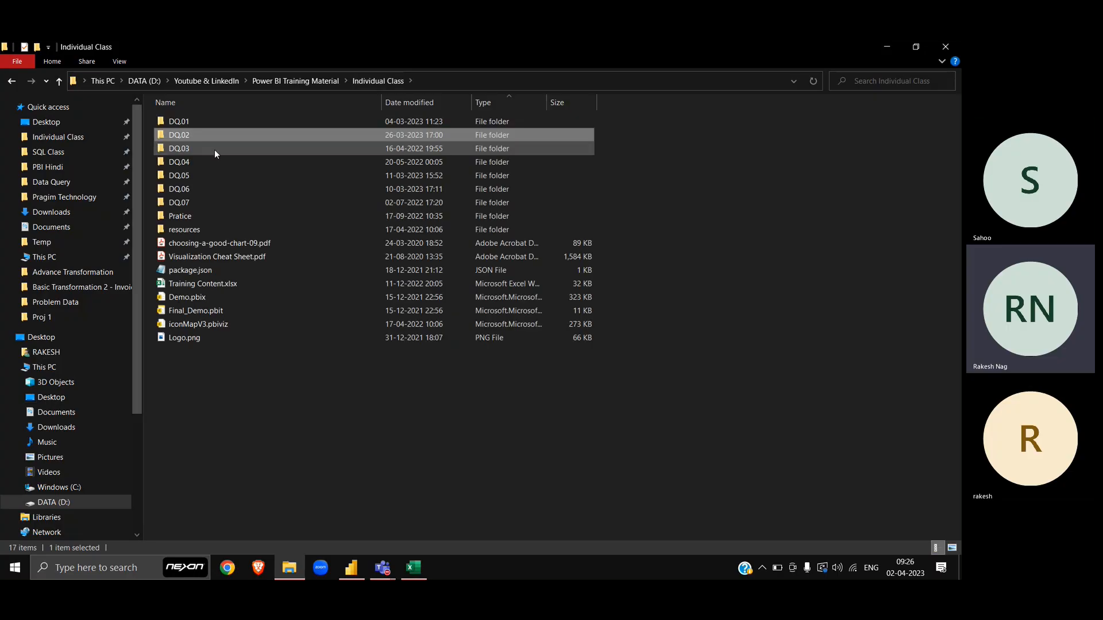
{"action": "double_click", "coordinate": [215, 149]}
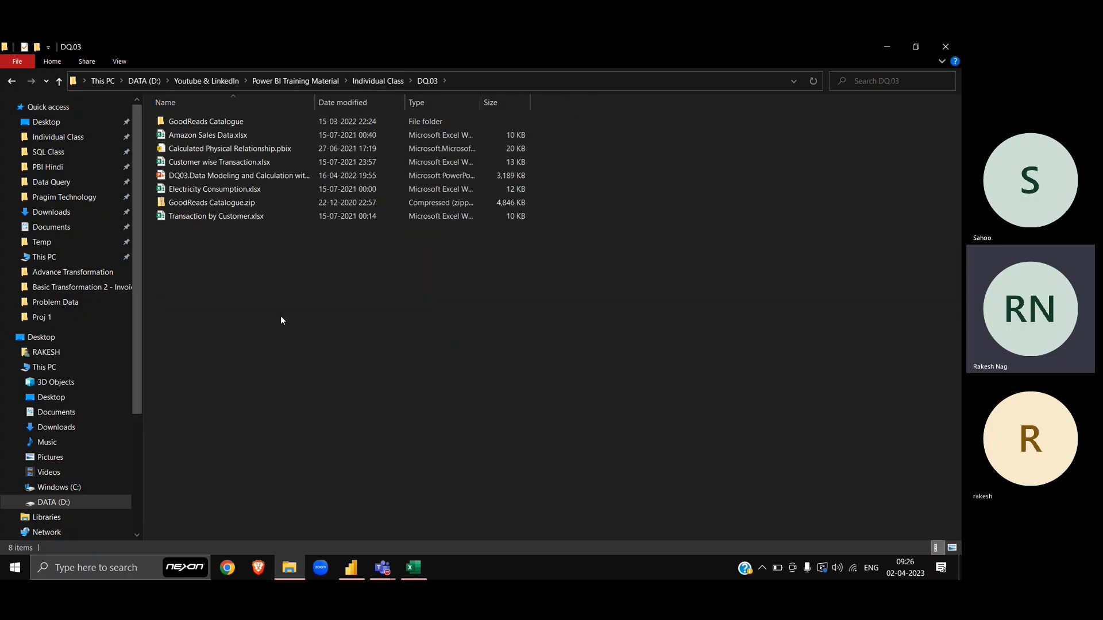
{"action": "double_click", "coordinate": [279, 177]}
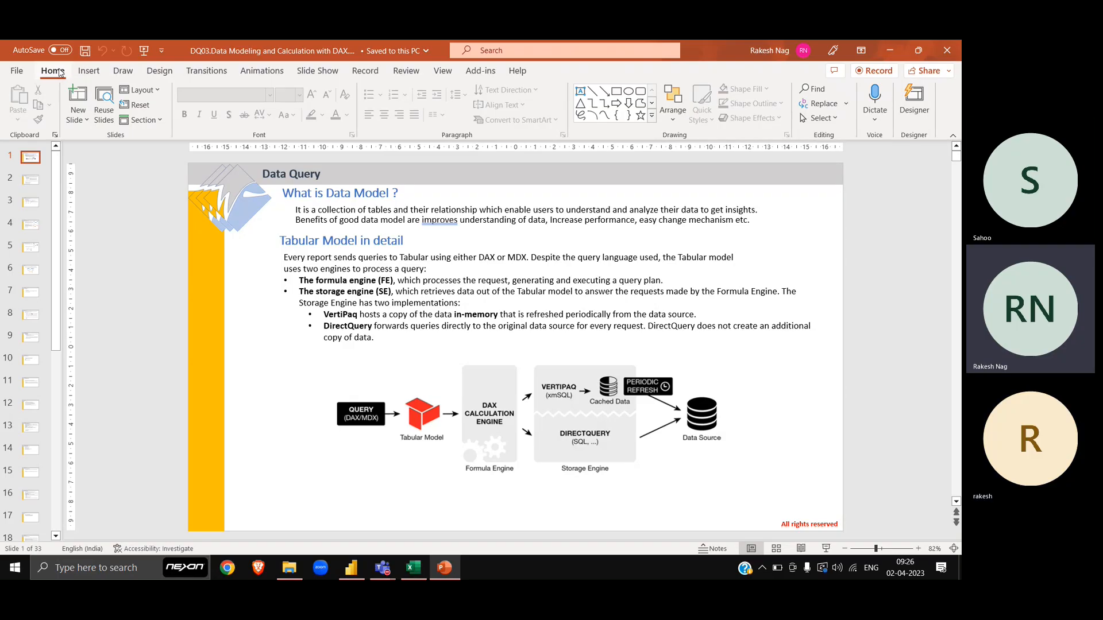
Review the presentation's opening slides on the data model, VertiPaq storage and encoding, relationships and cardinality
{"action": "double_click", "coordinate": [53, 71]}
{"action": "scroll", "coordinate": [369, 312], "scroll_direction": "down", "scroll_amount": 1}
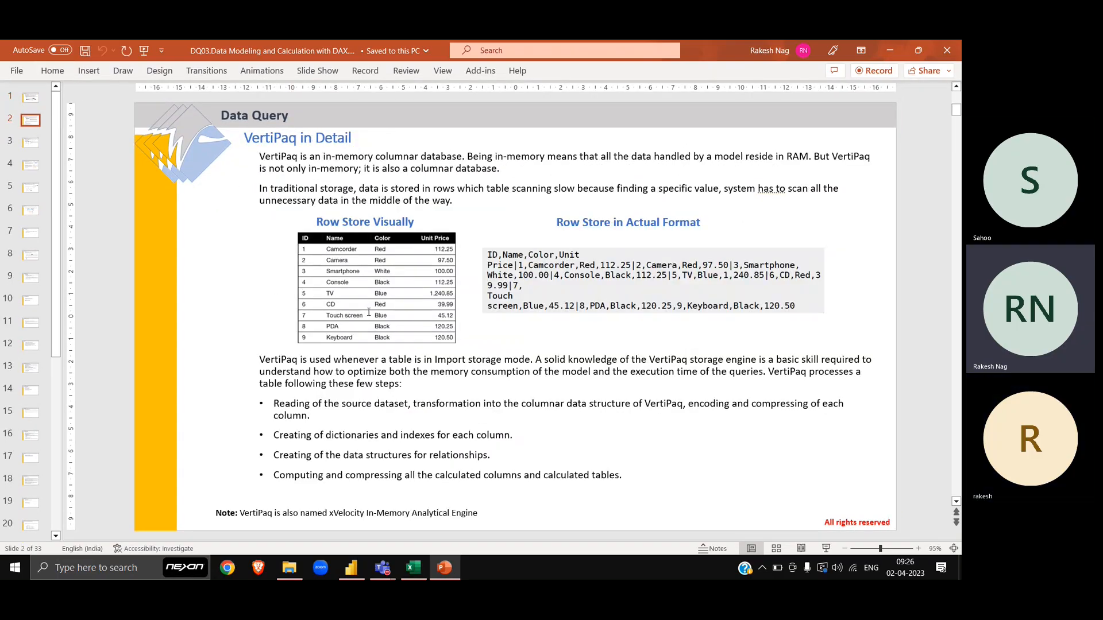
{"action": "scroll", "coordinate": [368, 311], "scroll_direction": "down", "scroll_amount": 1}
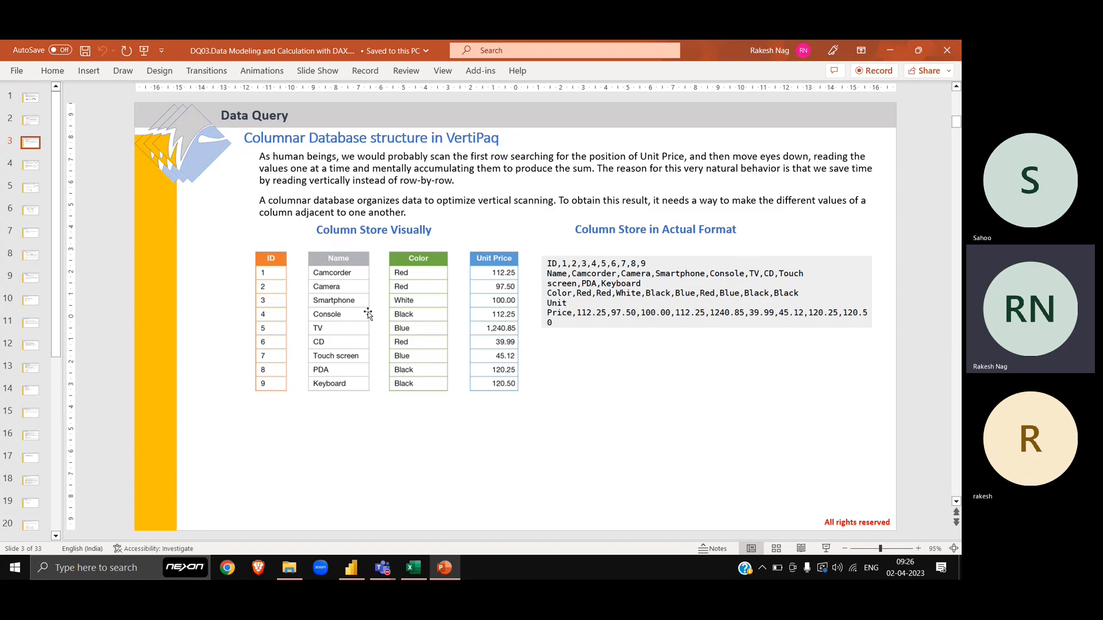
{"action": "scroll", "coordinate": [367, 312], "scroll_direction": "down", "scroll_amount": 1}
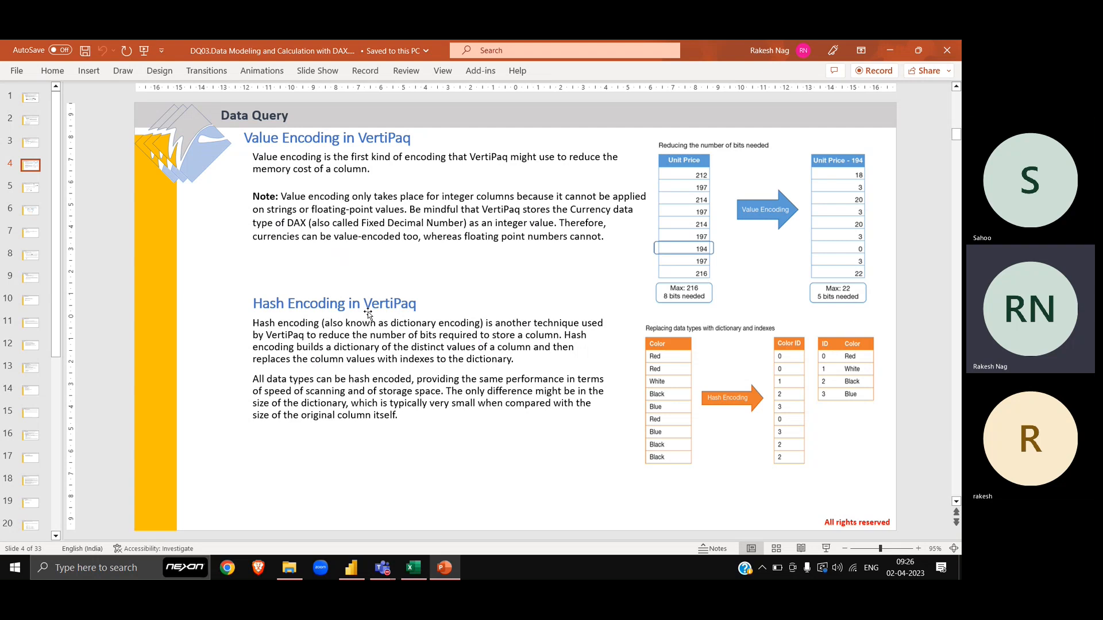
{"action": "scroll", "coordinate": [368, 312], "scroll_direction": "down", "scroll_amount": 1}
{"action": "scroll", "coordinate": [368, 311], "scroll_direction": "down", "scroll_amount": 1}
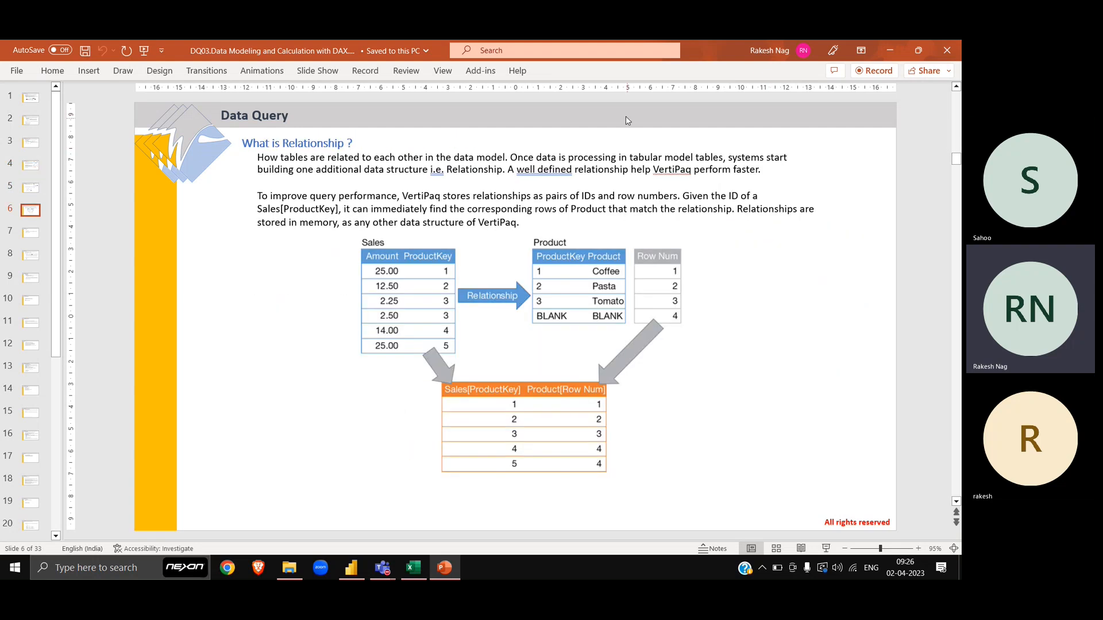
{"action": "scroll", "coordinate": [312, 143], "scroll_direction": "down", "scroll_amount": 1}
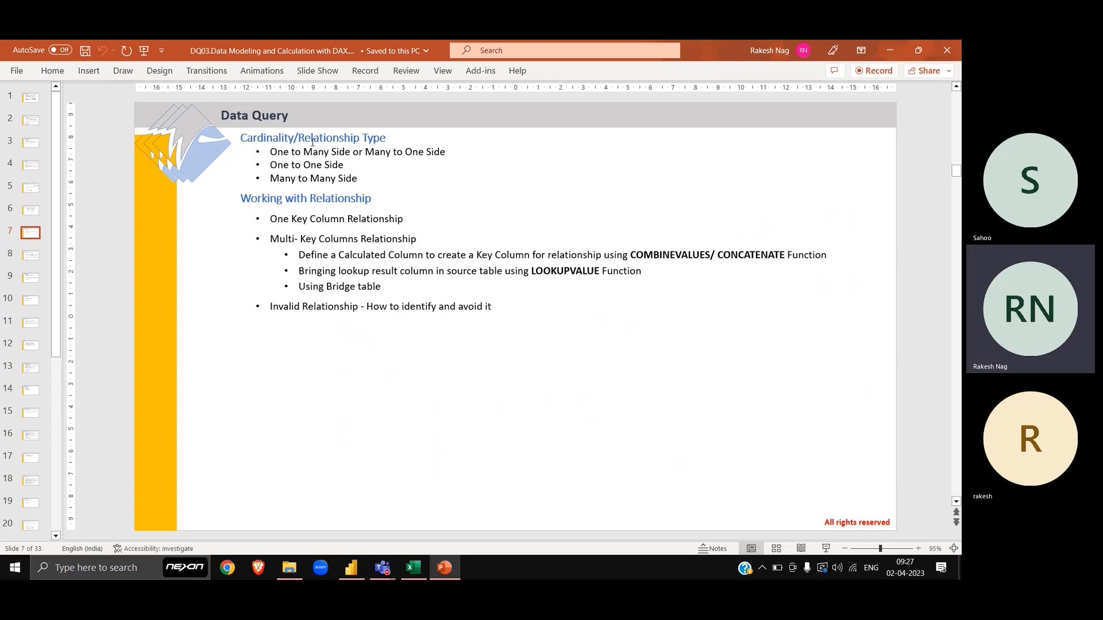
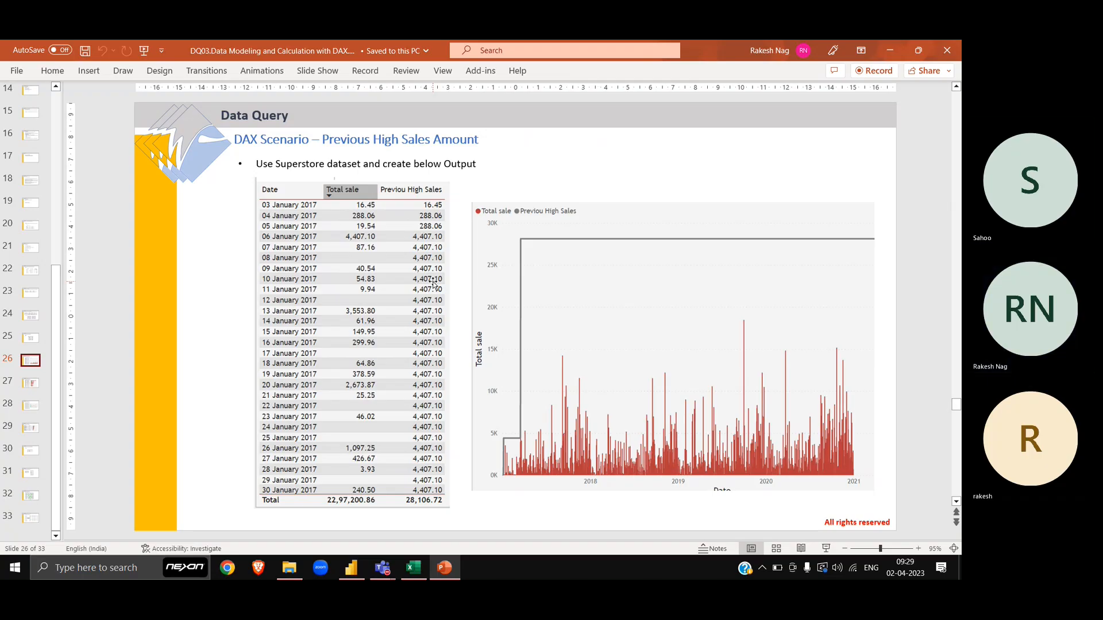
Review the DAX scenario slides from Average Per Day Per Customer to Budget Allocation from Months to Days
{"action": "key", "text": "Down"}
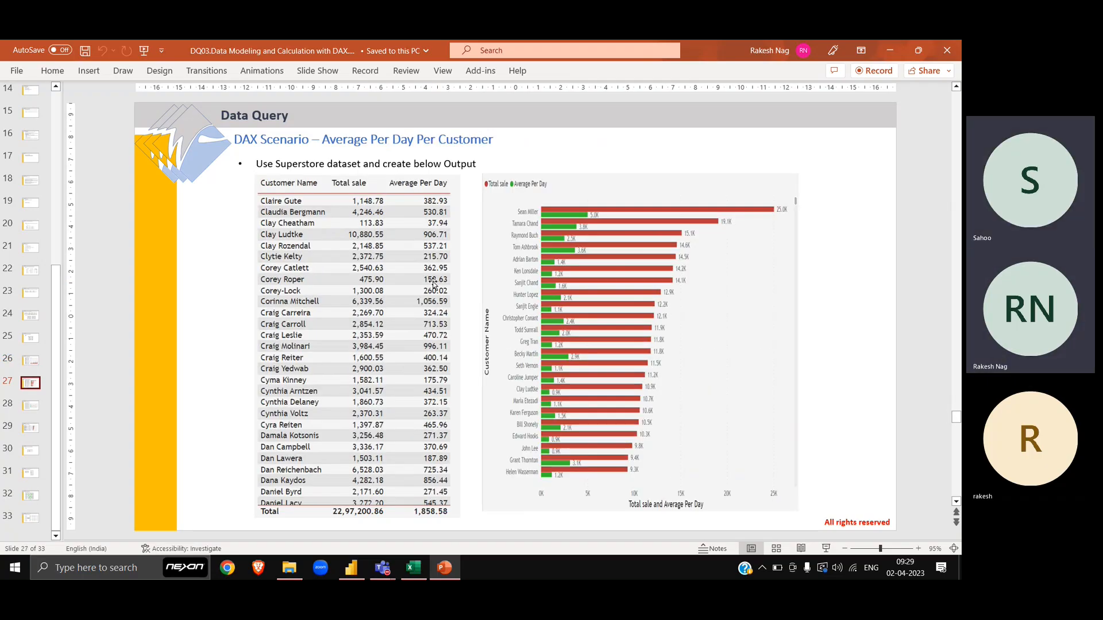
{"action": "key", "text": "Down"}
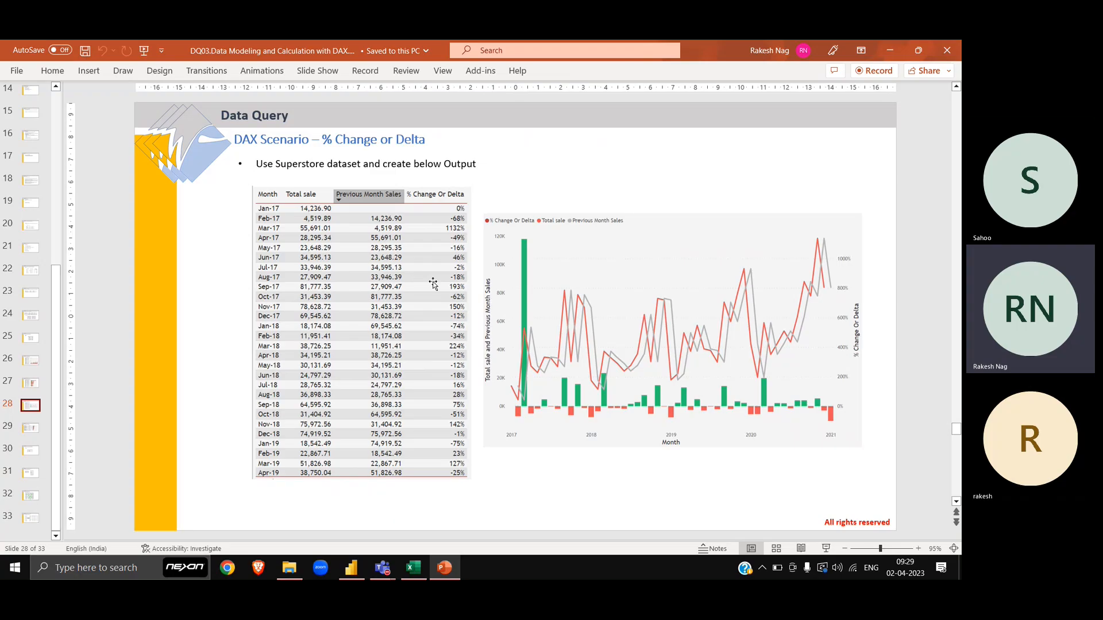
{"action": "key", "text": "Down"}
{"action": "key", "text": "Down"}
{"action": "key", "text": "Down"}
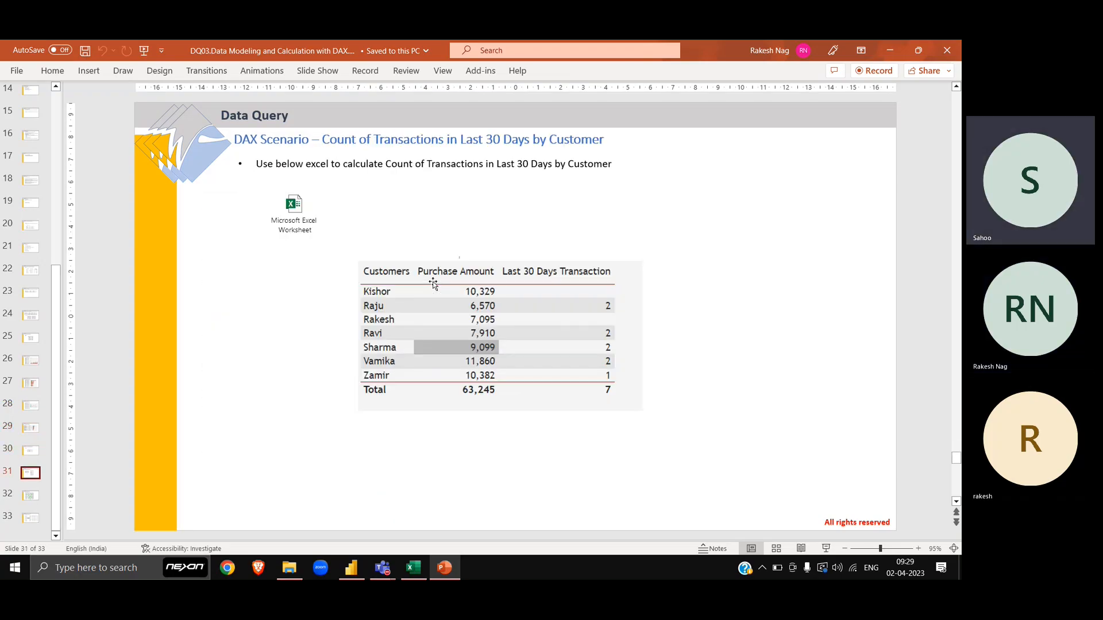
{"action": "key", "text": "Down"}
{"action": "key", "text": "Down"}
{"action": "key", "text": "Up"}
{"action": "key", "text": "Down"}
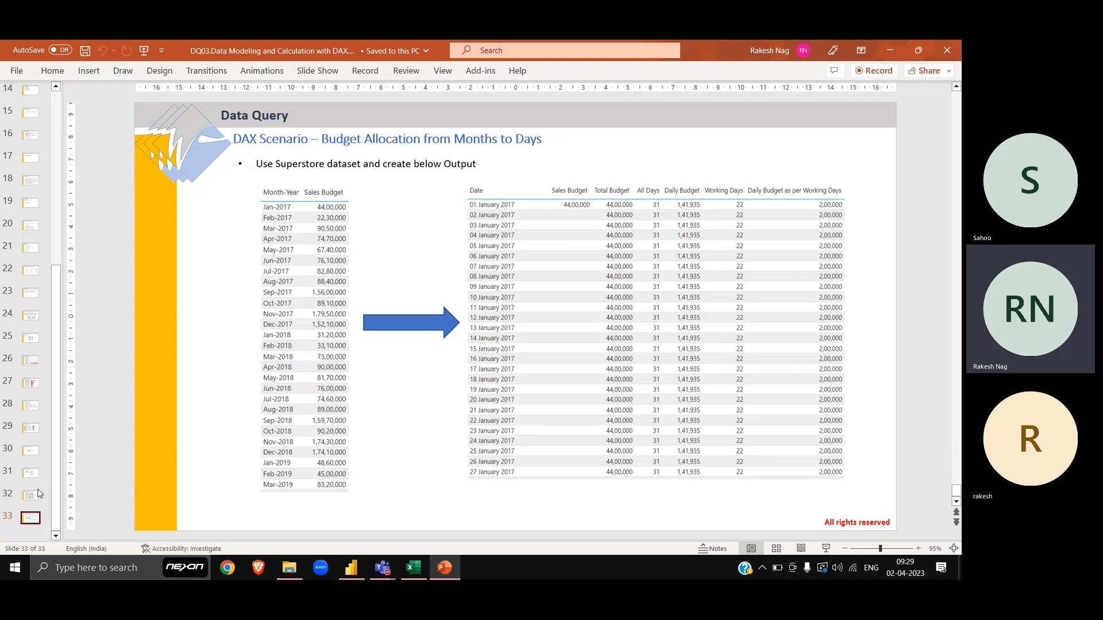
{"action": "scroll", "coordinate": [39, 426], "scroll_direction": "up", "scroll_amount": 5}
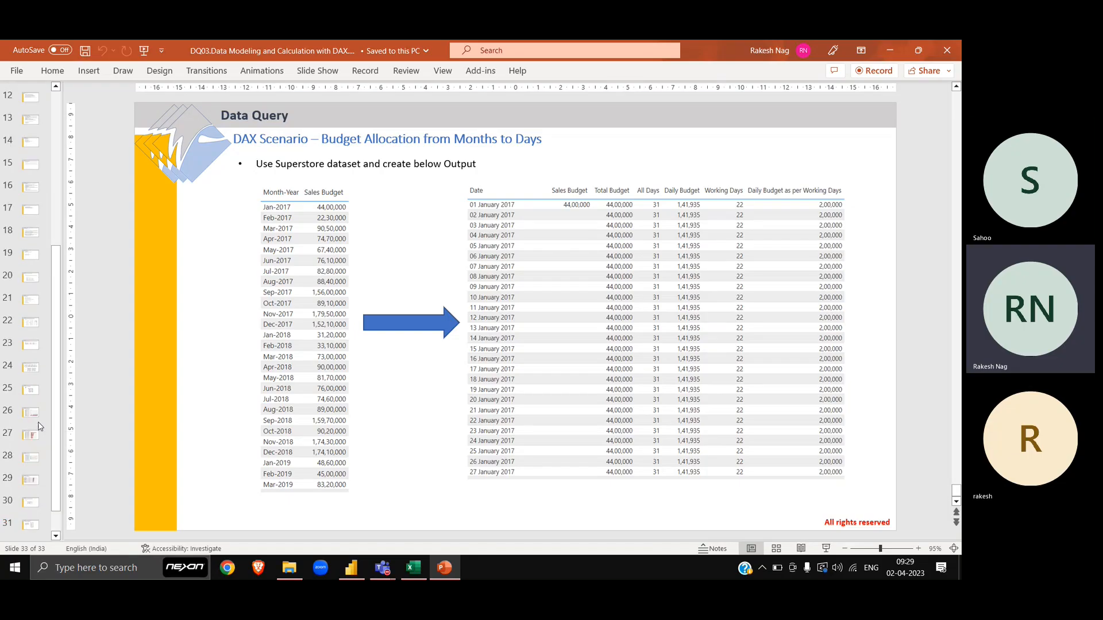
{"action": "scroll", "coordinate": [39, 427], "scroll_direction": "up", "scroll_amount": 1}
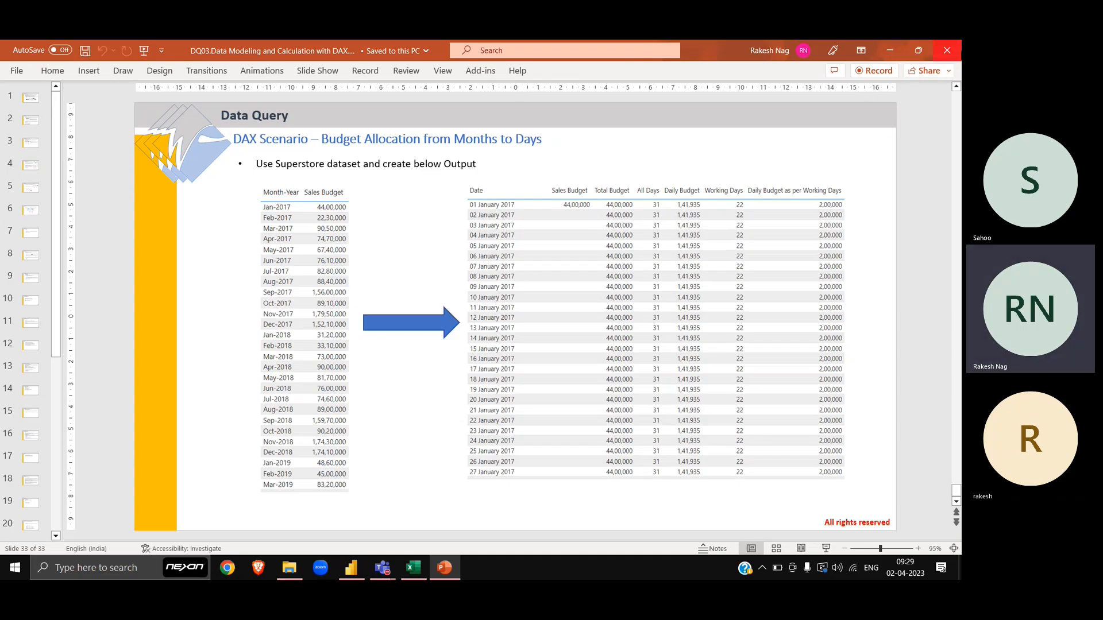
Close the presentation and return to the DQ.02 folder inside Individual Class
{"action": "left_click", "coordinate": [959, 51]}
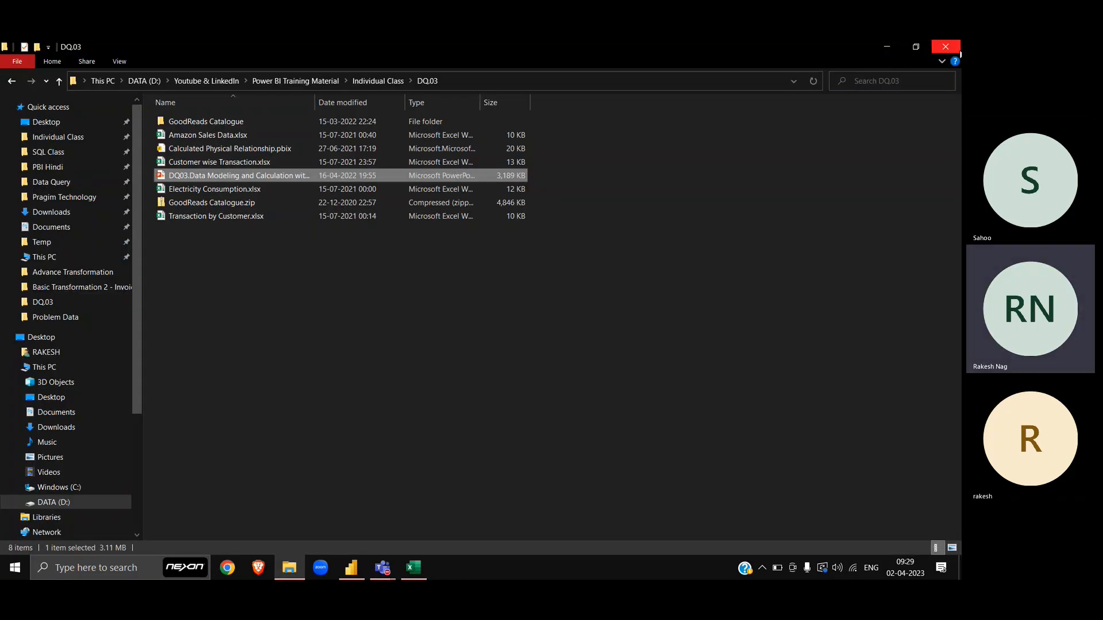
{"action": "left_click", "coordinate": [409, 325]}
{"action": "key", "text": "alt+Up"}
{"action": "key", "text": "Up"}
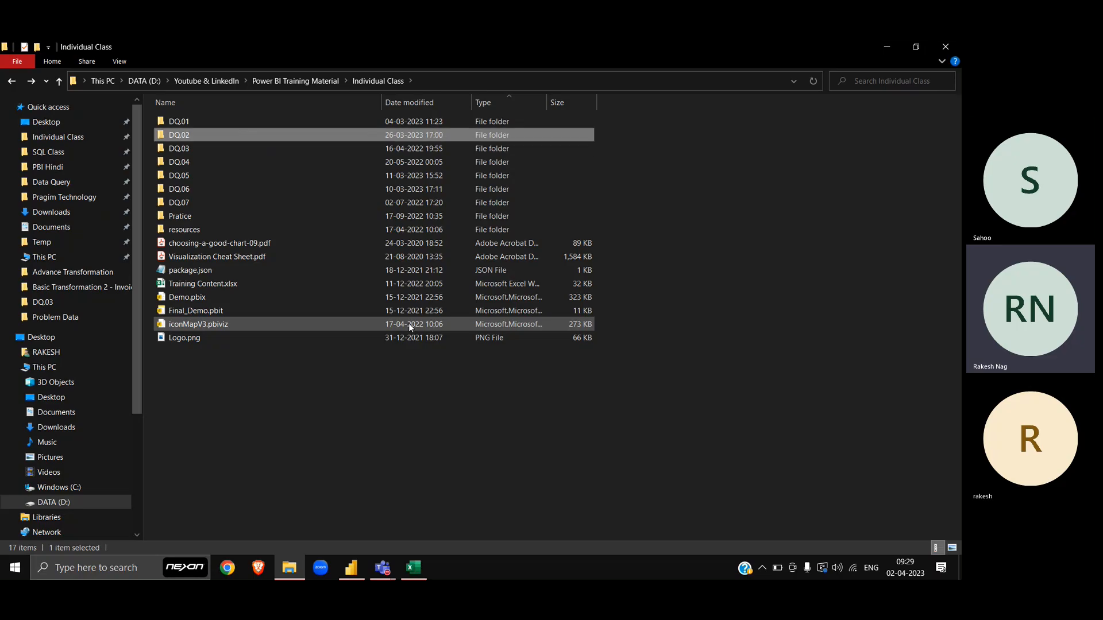
{"action": "key", "text": "Return"}
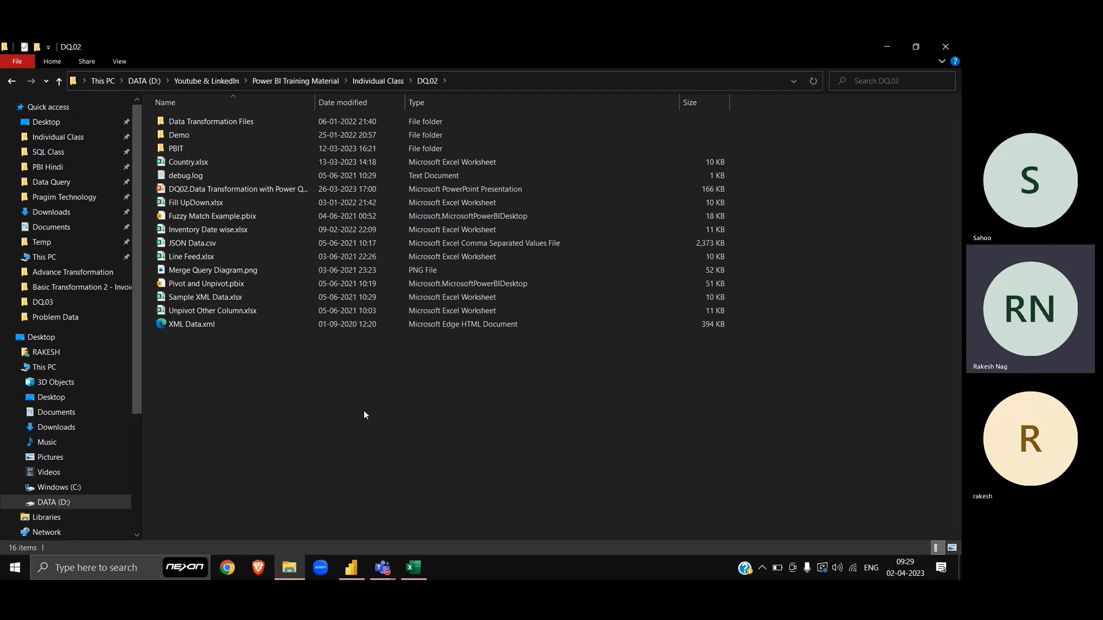
Copy the Excel source matrix into a new table in Power BI Desktop and open it for editing in Power Query
{"action": "key", "text": "alt+Tab"}
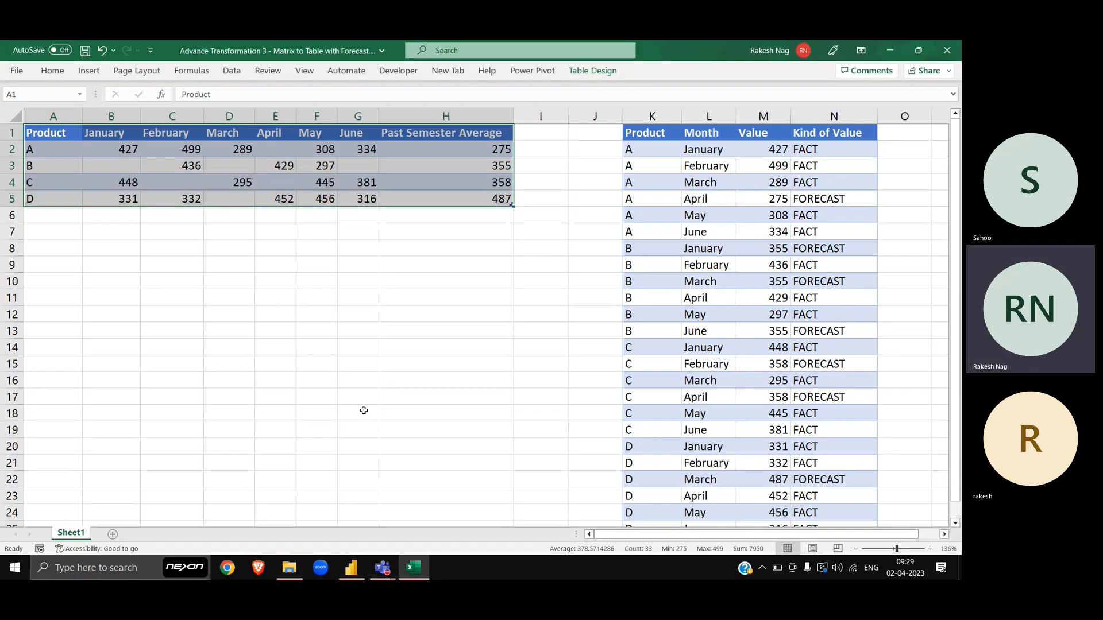
{"action": "key", "text": "alt+Tab"}
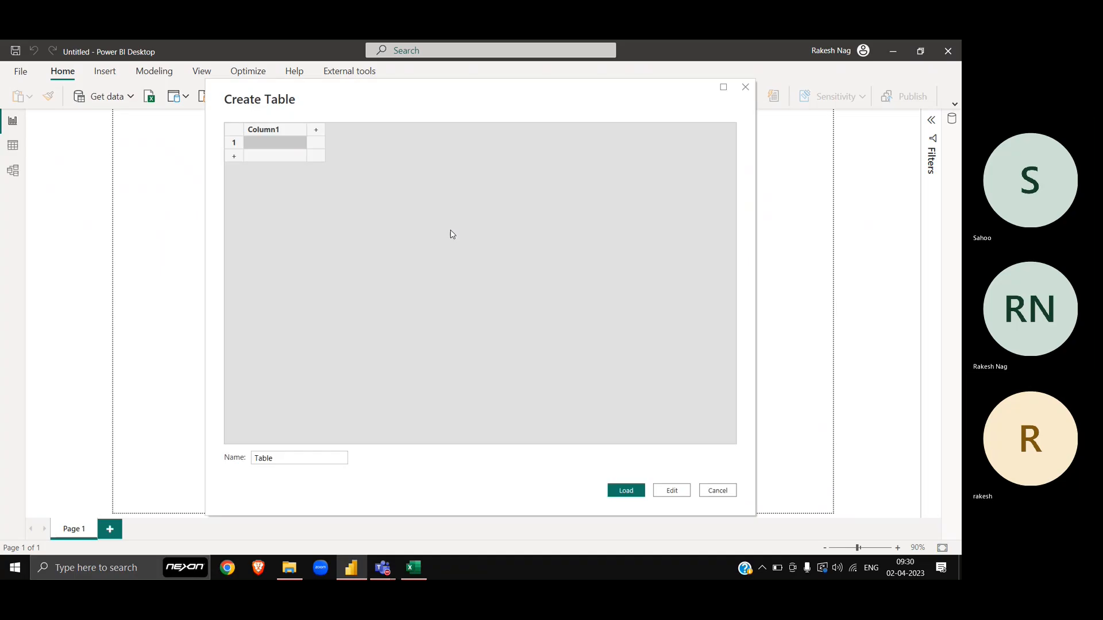
{"action": "key", "text": "ctrl+v"}
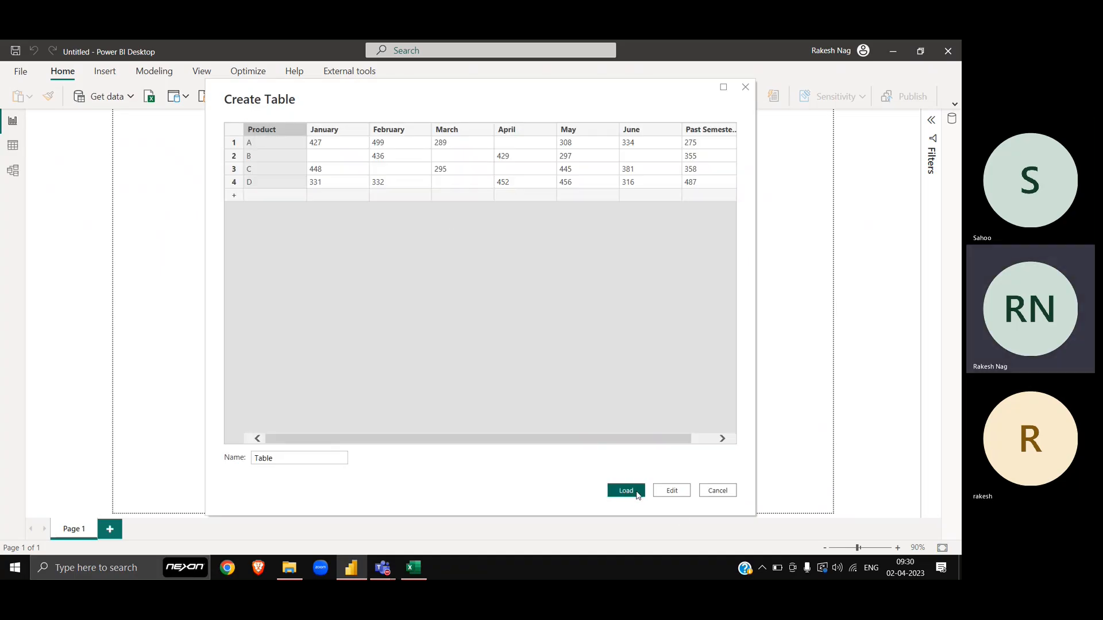
{"action": "left_click", "coordinate": [671, 492]}
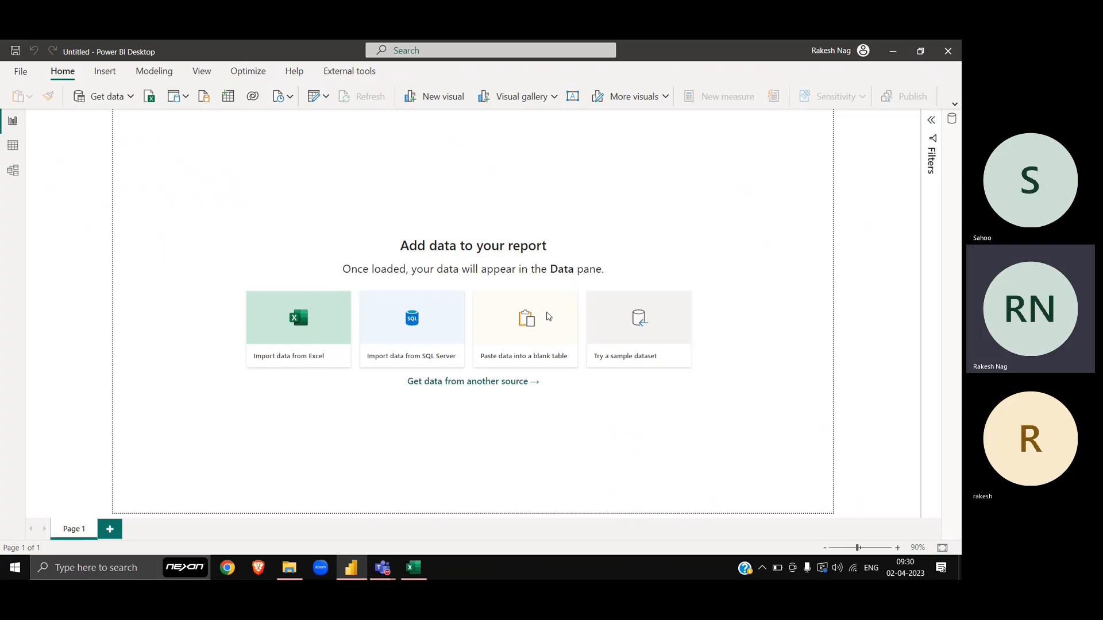
Check the imported table in Power Query Editor against the source matrix and expected output in Excel
{"action": "key", "text": "alt+Tab"}
{"action": "key", "text": "alt+shift+Tab"}
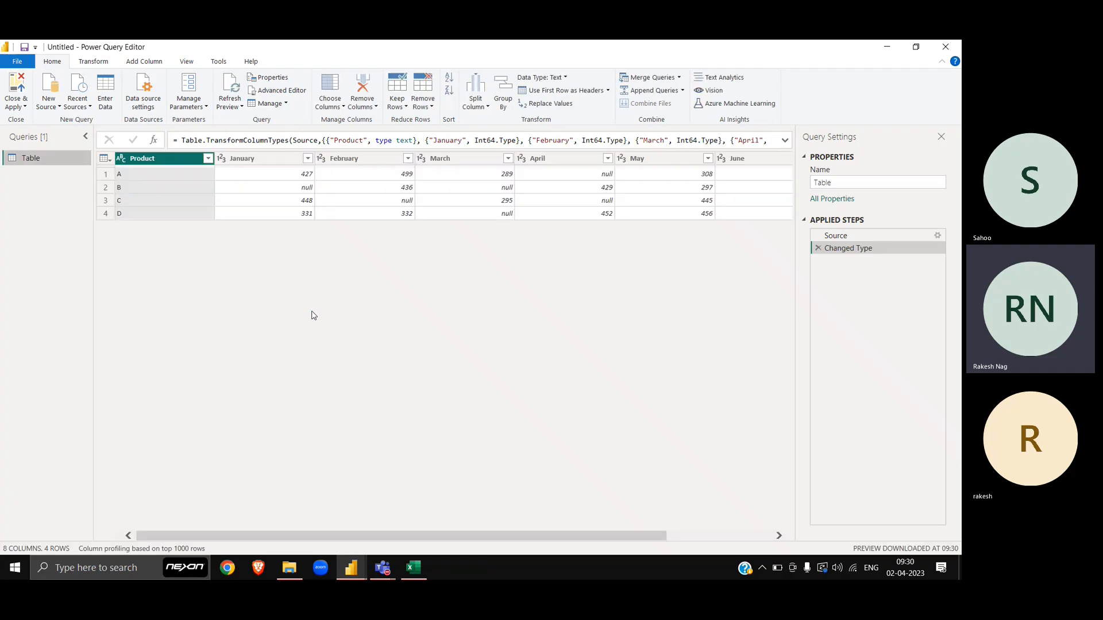
{"action": "key", "text": "alt+Tab"}
{"action": "key", "text": "alt+Tab"}
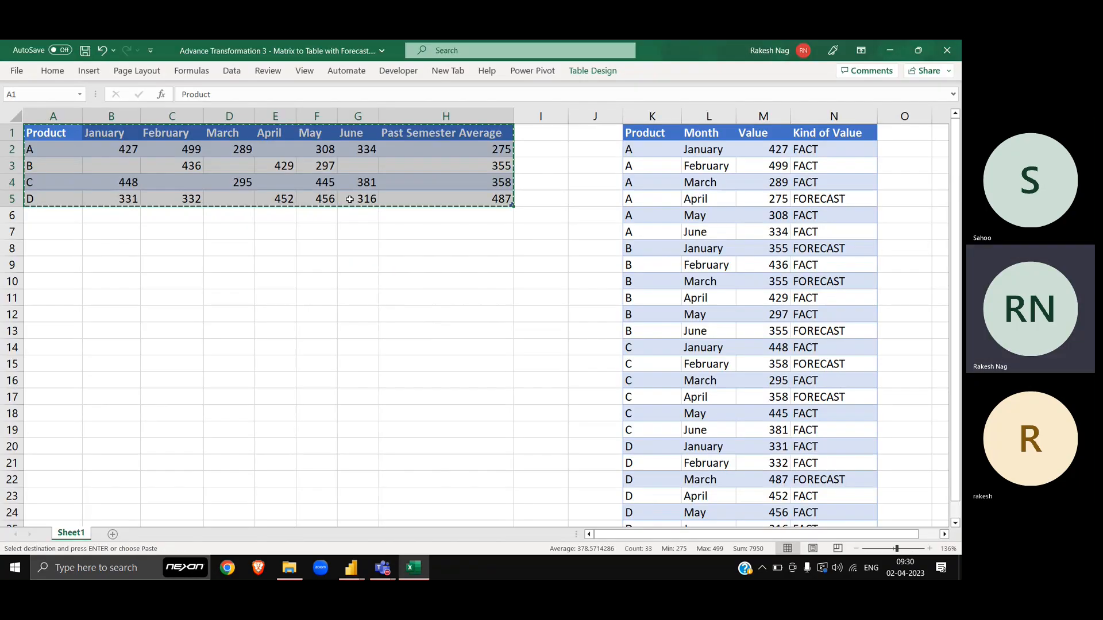
Examine the Product column, the January to June headings and the Past Semester Average column in the matrix, returning to Power Query Editor
{"action": "key", "text": "Escape"}
{"action": "left_click", "coordinate": [437, 151]}
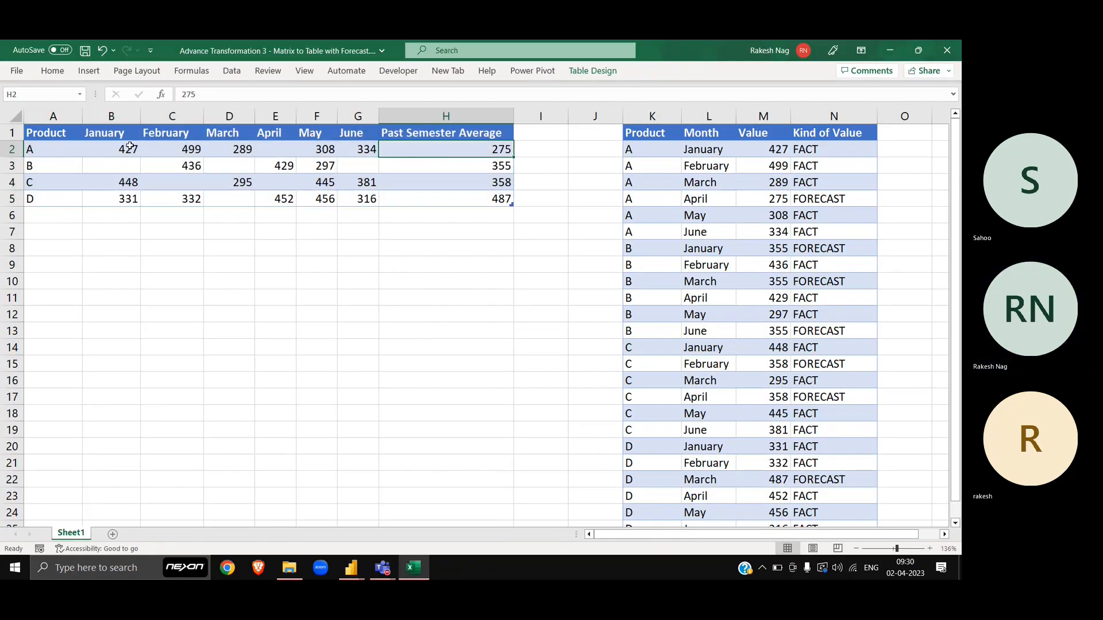
{"action": "left_click", "coordinate": [49, 117]}
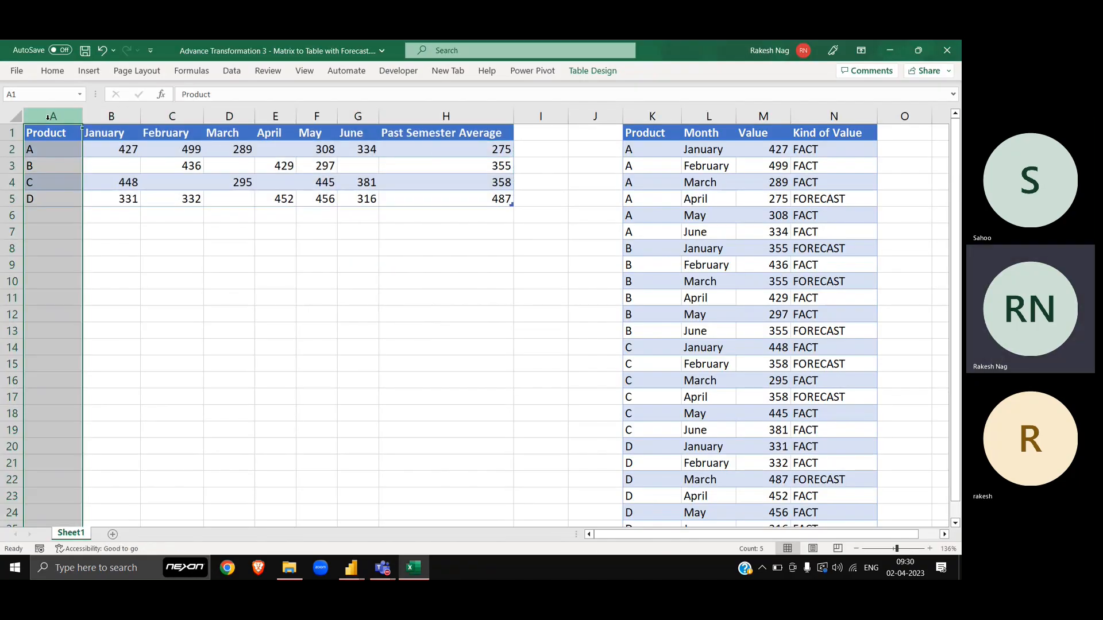
{"action": "left_click", "coordinate": [92, 136]}
{"action": "left_click_drag", "start_coordinate": [92, 136], "coordinate": [353, 138]}
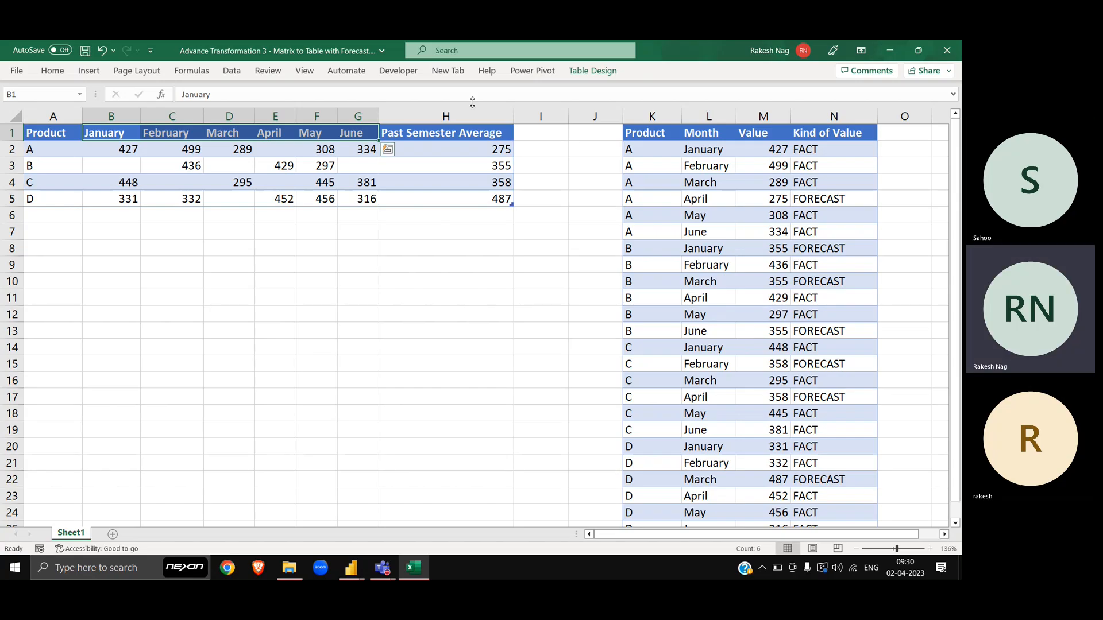
{"action": "left_click", "coordinate": [455, 113]}
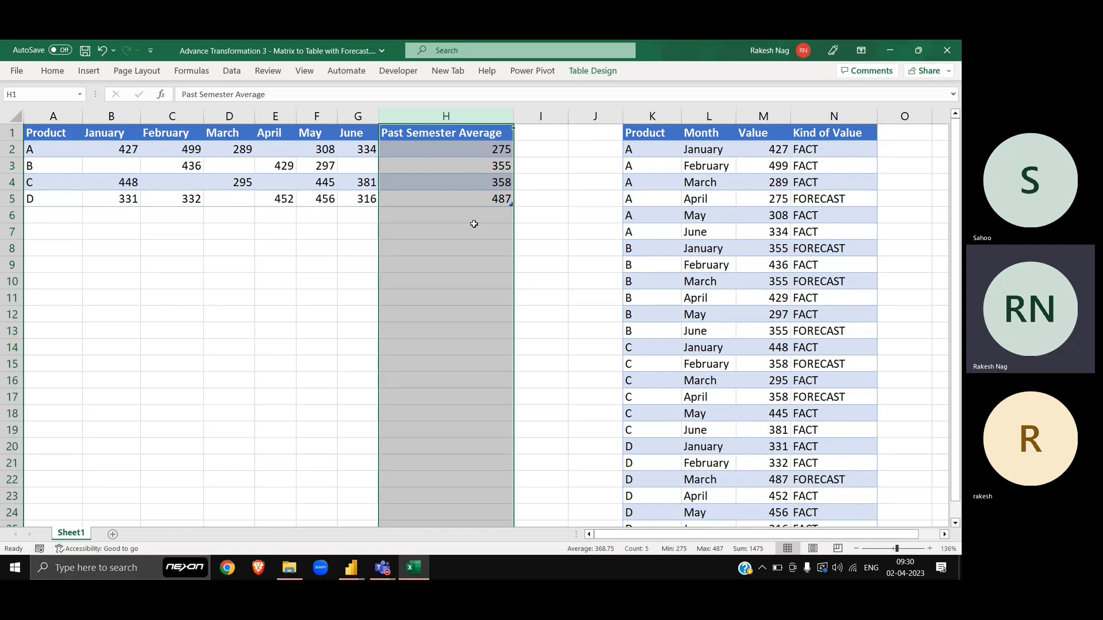
{"action": "key", "text": "alt+Tab"}
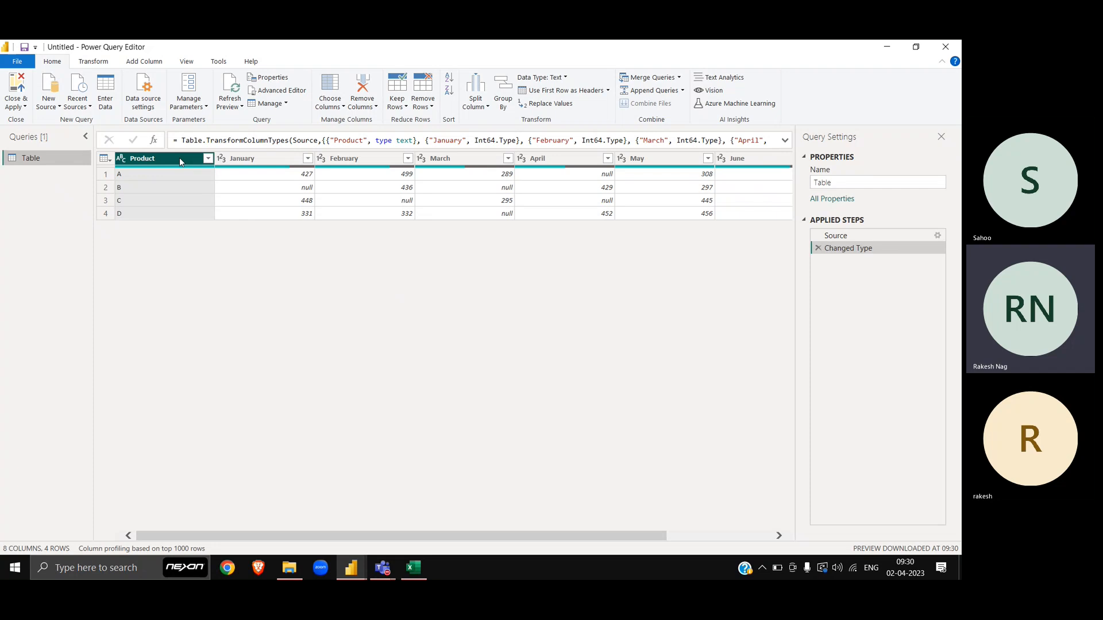
{"action": "right_click", "coordinate": [179, 160]}
{"action": "left_click", "coordinate": [251, 196]}
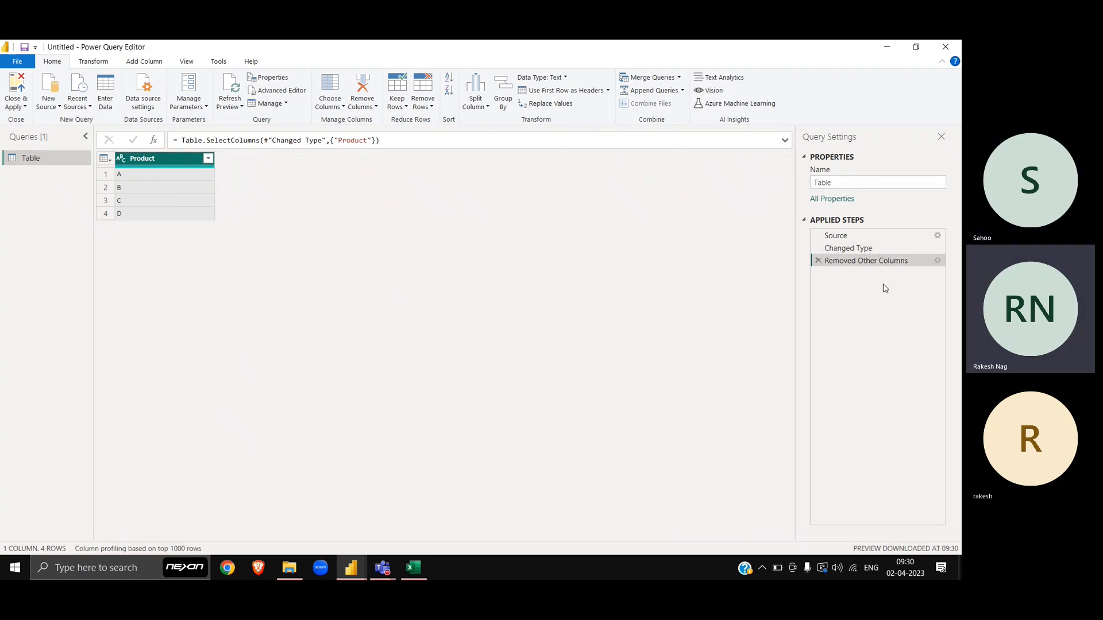
{"action": "left_click", "coordinate": [818, 261]}
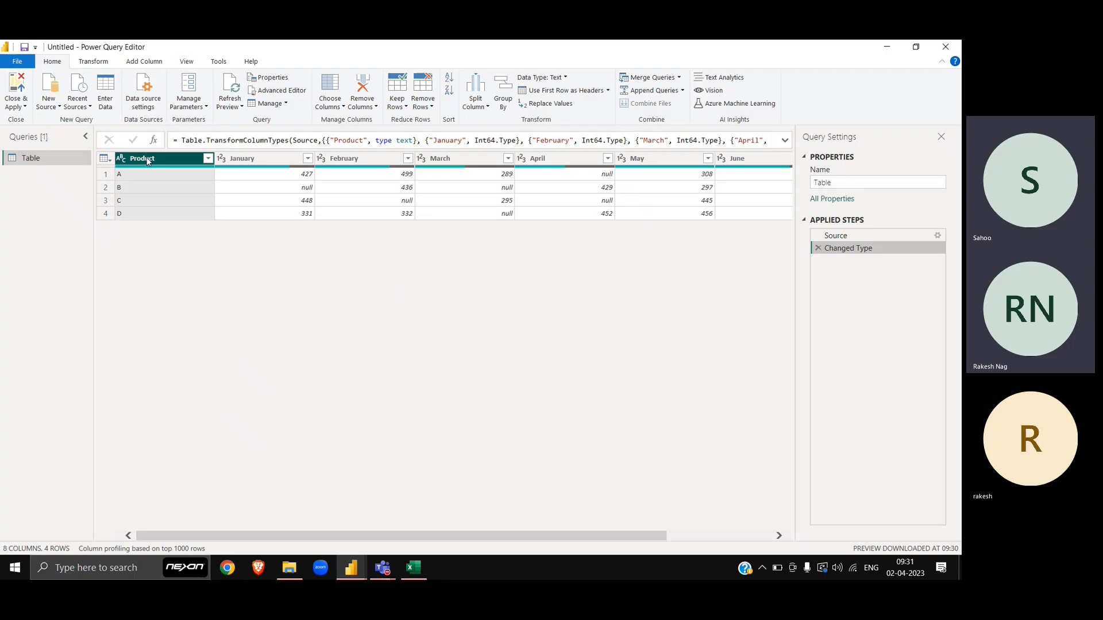
Unpivot all columns except Product in the imported table and select the Attribute column
{"action": "right_click", "coordinate": [147, 161]}
{"action": "left_click", "coordinate": [239, 377]}
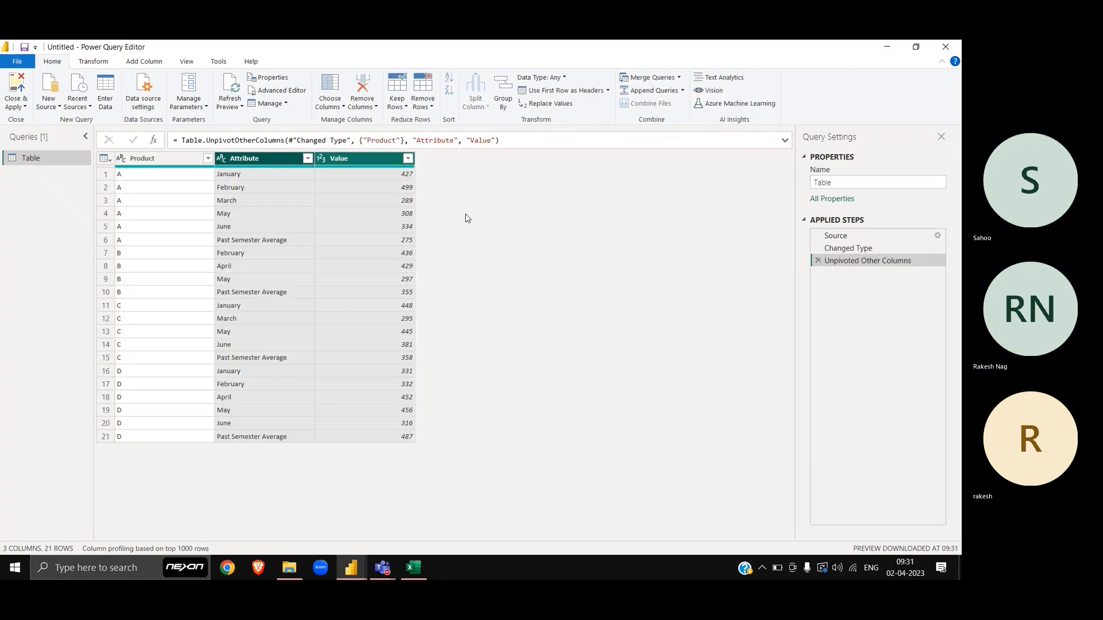
{"action": "left_click", "coordinate": [246, 160]}
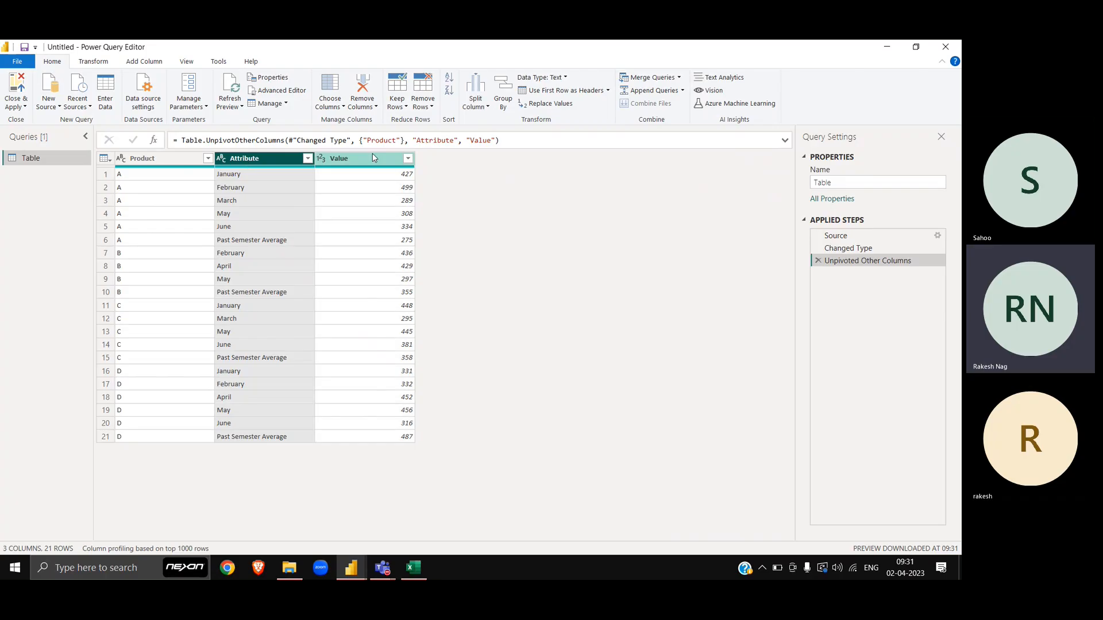
Compare the blank month cells in the Excel matrix with the nulls in the query's Changed Type step
{"action": "key", "text": "alt+Tab"}
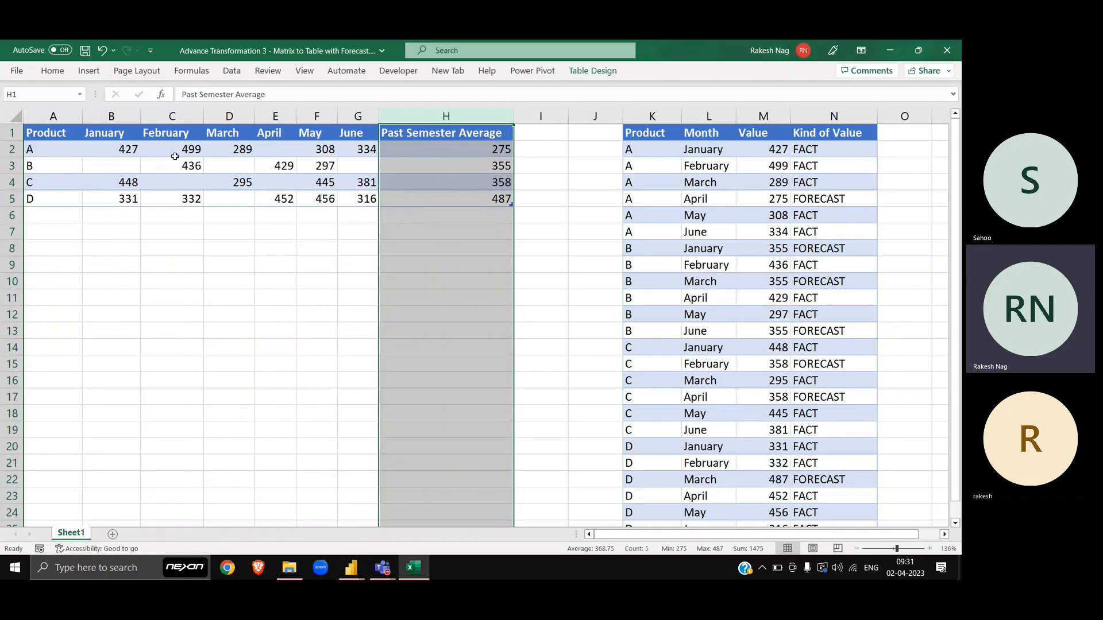
{"action": "left_click", "coordinate": [279, 150]}
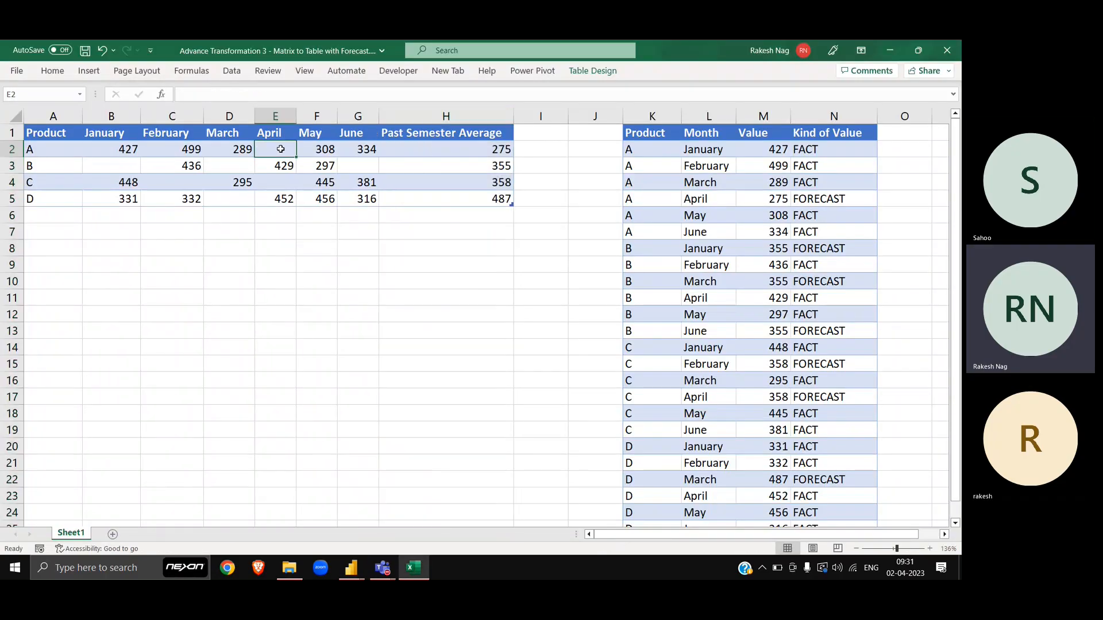
{"action": "left_click", "coordinate": [121, 166]}
{"action": "left_click", "coordinate": [229, 202]}
{"action": "key", "text": "alt+Tab"}
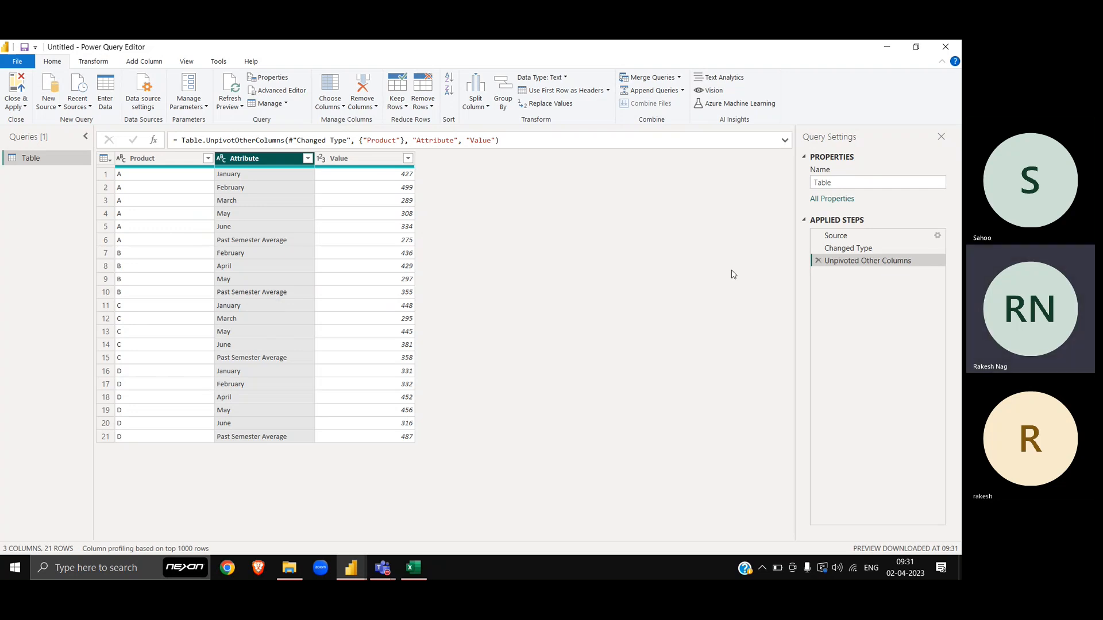
{"action": "left_click", "coordinate": [848, 248]}
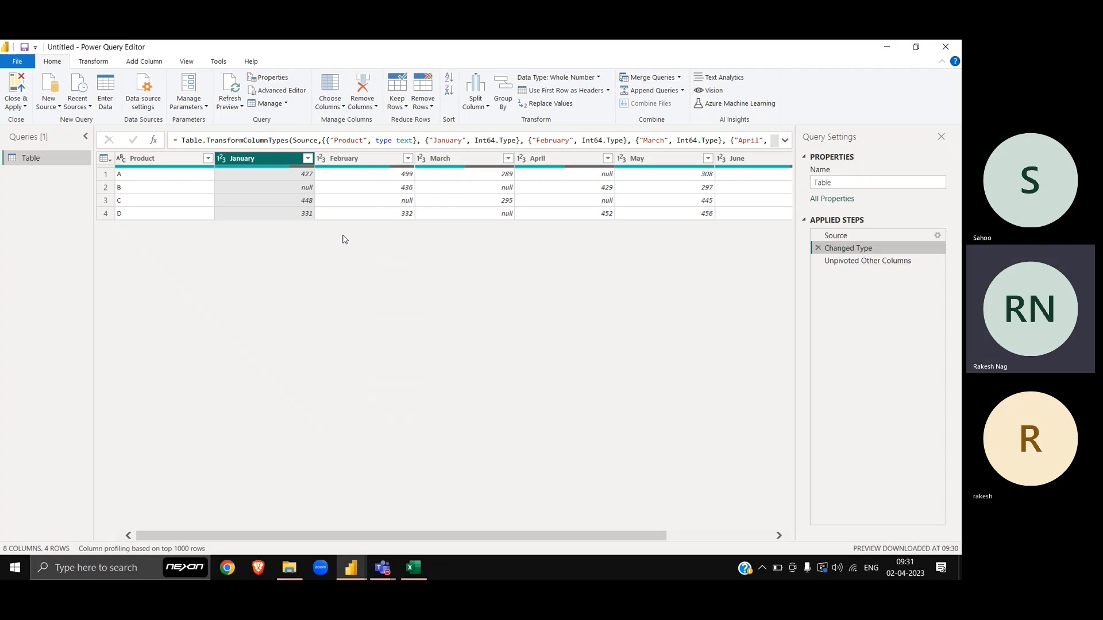
{"action": "left_click", "coordinate": [227, 192]}
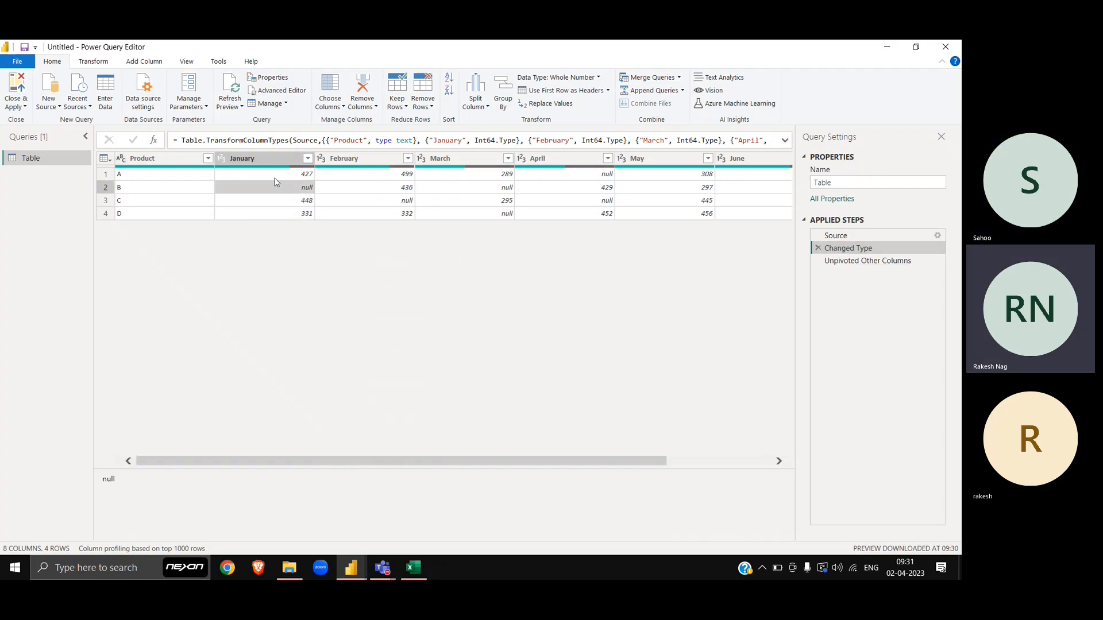
Switch to the Excel workbook and enter the heading Product in cell A8 below the matrix
{"action": "key", "text": "alt+Tab"}
{"action": "left_click", "coordinate": [205, 280]}
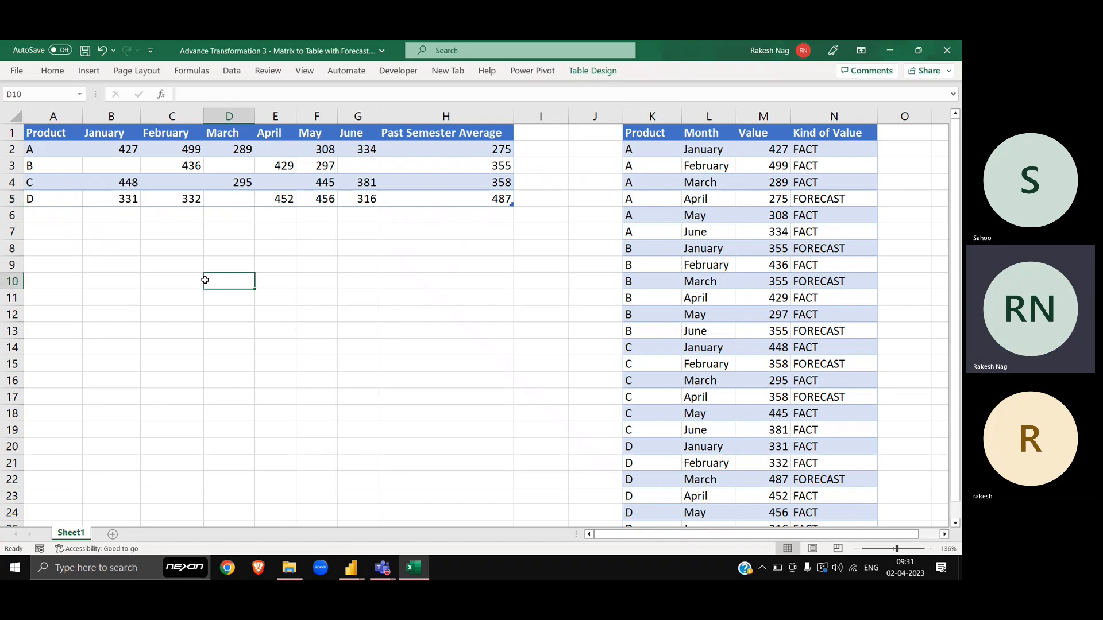
{"action": "left_click", "coordinate": [53, 250]}
{"action": "type", "text": "Product"}
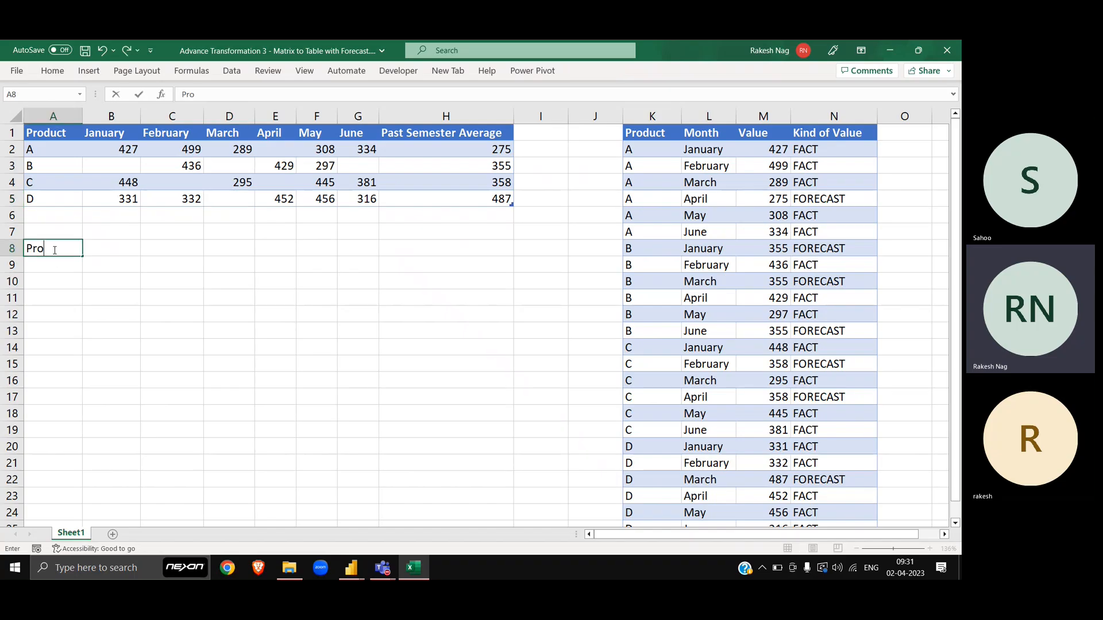
{"action": "key", "text": "Return"}
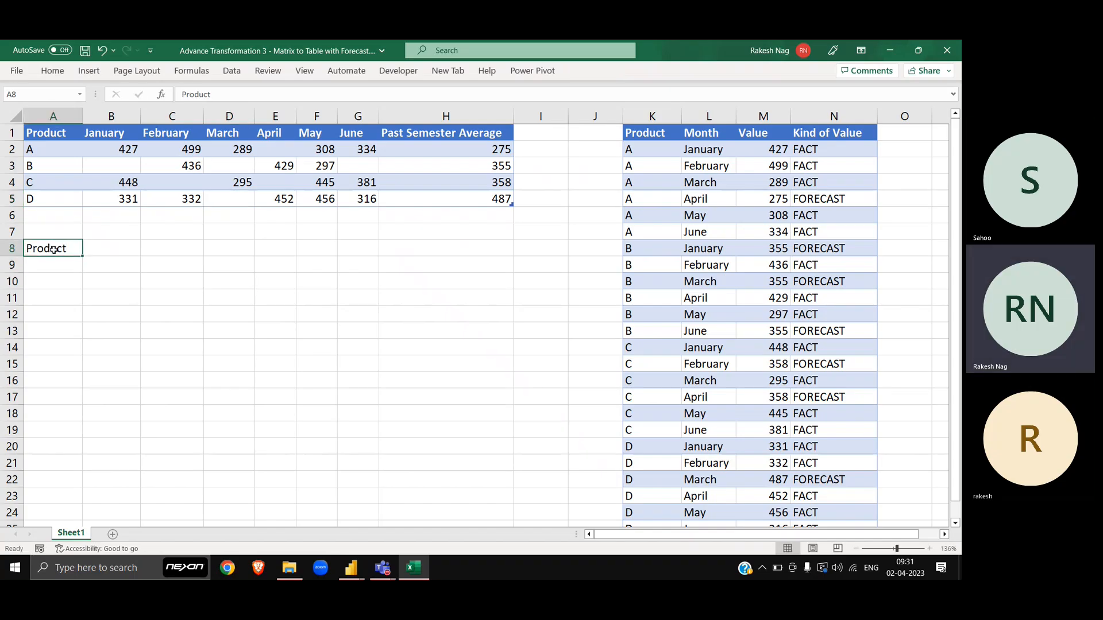
Enter a as the sample product in cell A9 under the Product heading
{"action": "key", "text": "Up"}
{"action": "key", "text": "Up"}
{"action": "key", "text": "Up"}
{"action": "key", "text": "Up"}
{"action": "key", "text": "Up"}
{"action": "key", "text": "Up"}
{"action": "key", "text": "Up"}
{"action": "key", "text": "ctrl+shift+Down"}
{"action": "key", "text": "Up"}
{"action": "key", "text": "Down"}
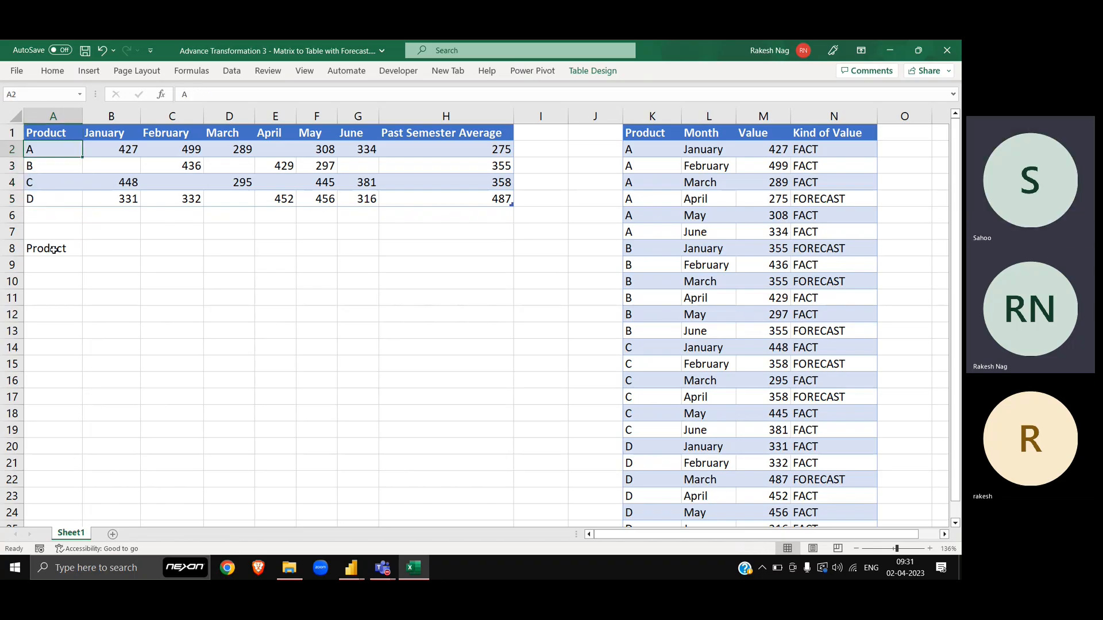
{"action": "key", "text": "Right"}
{"action": "key", "text": "shift+Right"}
{"action": "key", "text": "shift+Right"}
{"action": "key", "text": "shift+Right"}
{"action": "key", "text": "shift+Right"}
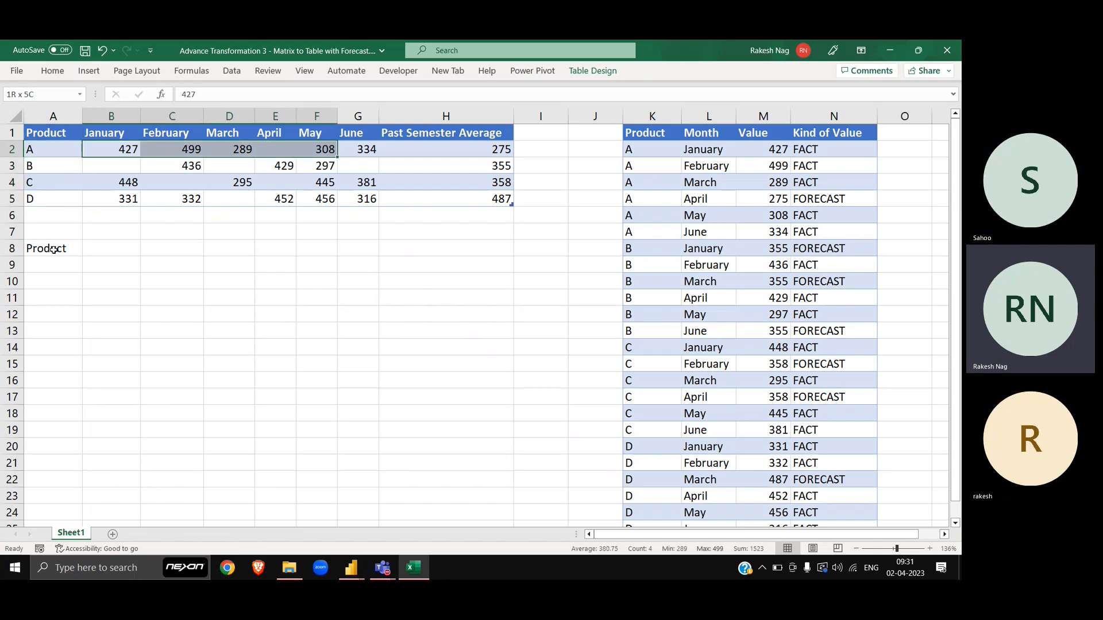
{"action": "key", "text": "Left"}
{"action": "key", "text": "Down"}
{"action": "key", "text": "Down"}
{"action": "key", "text": "Down"}
{"action": "key", "text": "Down"}
{"action": "key", "text": "Down"}
{"action": "key", "text": "Down"}
{"action": "key", "text": "Down"}
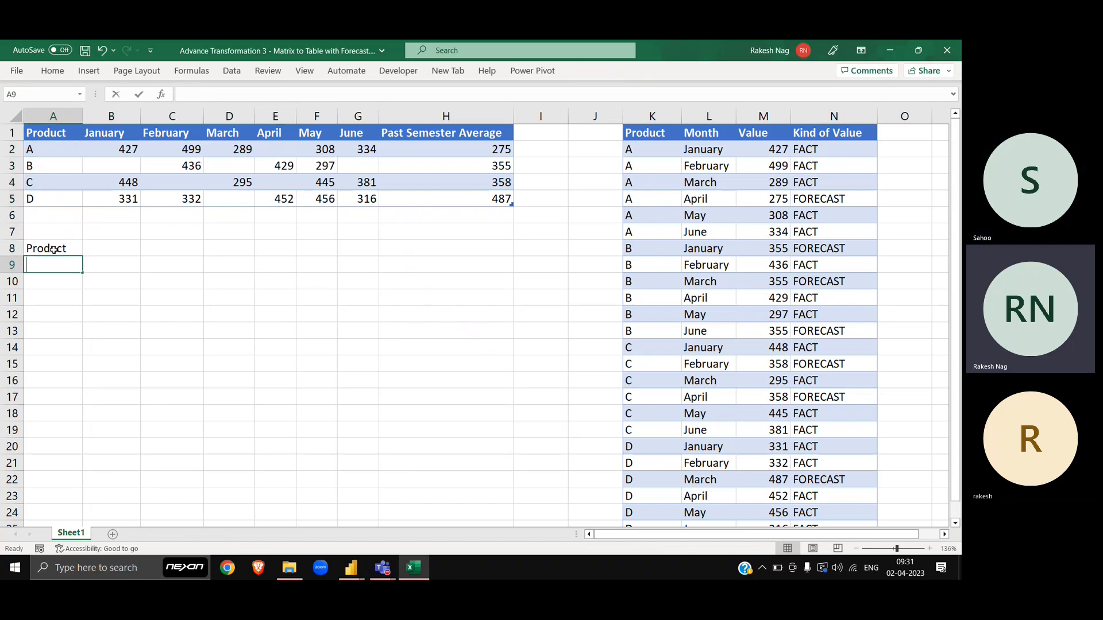
{"action": "type", "text": "a"}
{"action": "key", "text": "Tab"}
Copy the January heading from B1 and paste it as a plain value into cell B9
{"action": "key", "text": "Up"}
{"action": "key", "text": "Up"}
{"action": "key", "text": "Up"}
{"action": "key", "text": "Up"}
{"action": "key", "text": "Up"}
{"action": "key", "text": "Up"}
{"action": "key", "text": "Up"}
{"action": "key", "text": "Up"}
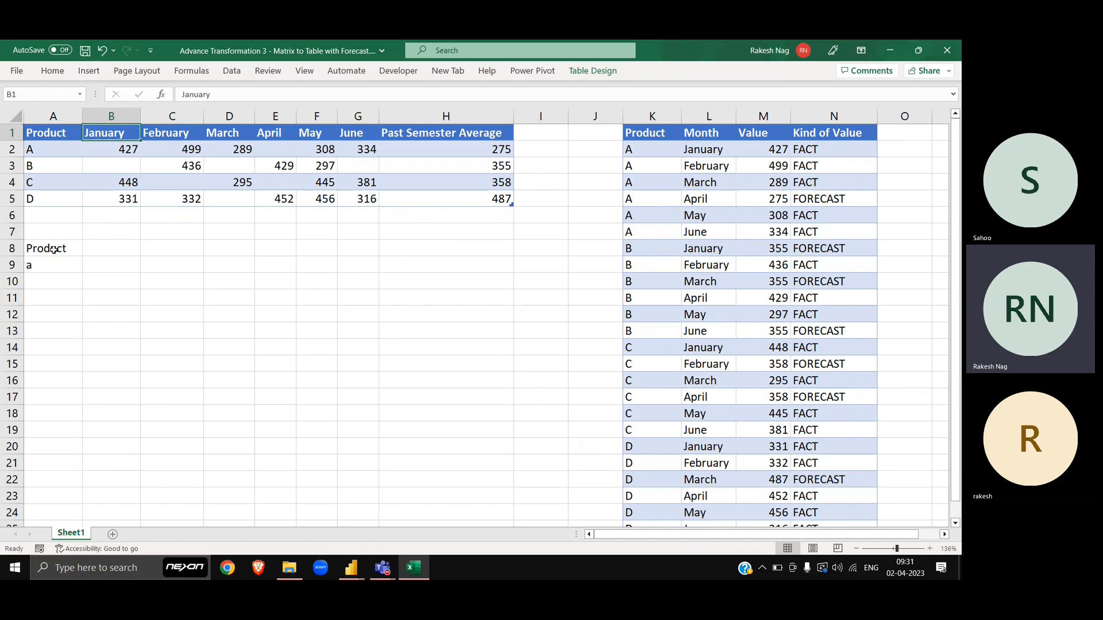
{"action": "key", "text": "ctrl+c"}
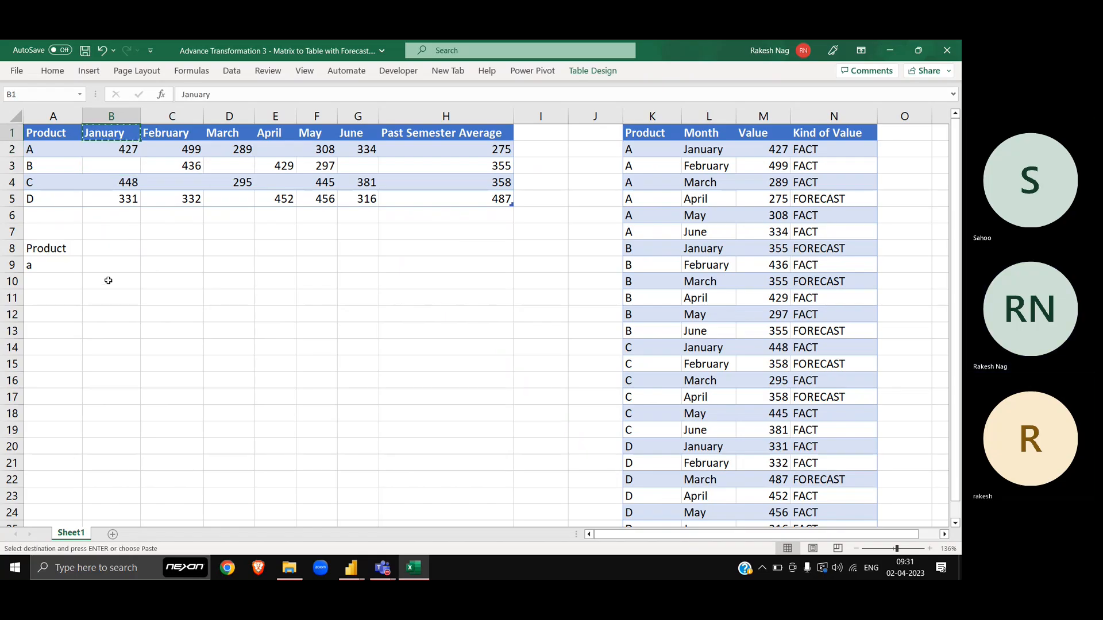
{"action": "left_click", "coordinate": [98, 250]}
{"action": "key", "text": "Down"}
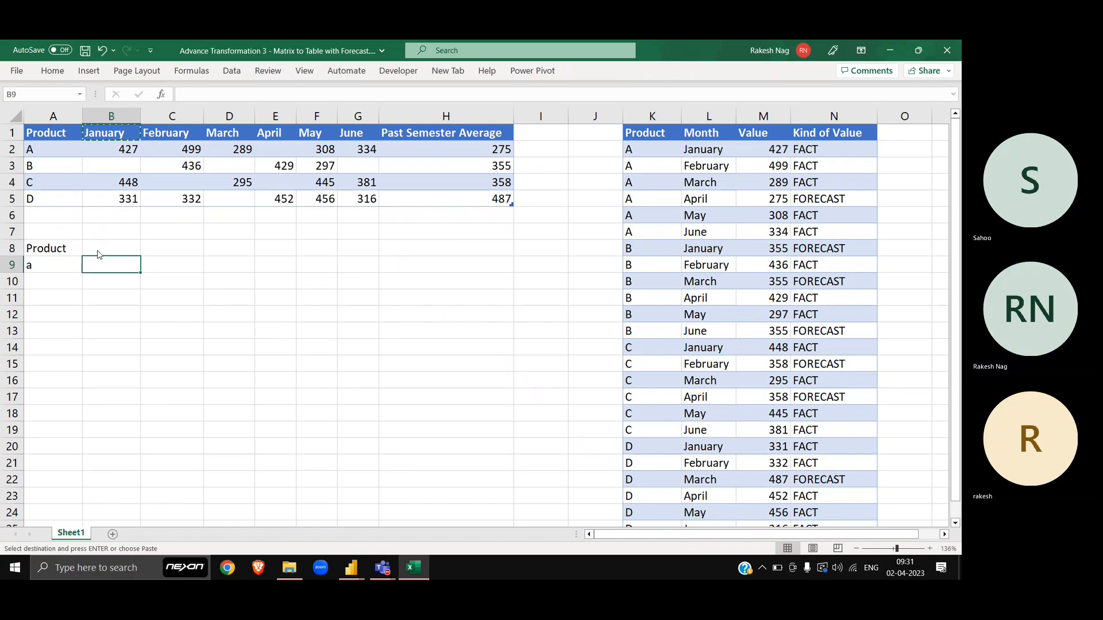
{"action": "key", "text": "ctrl+alt+v"}
{"action": "key", "text": "Return"}
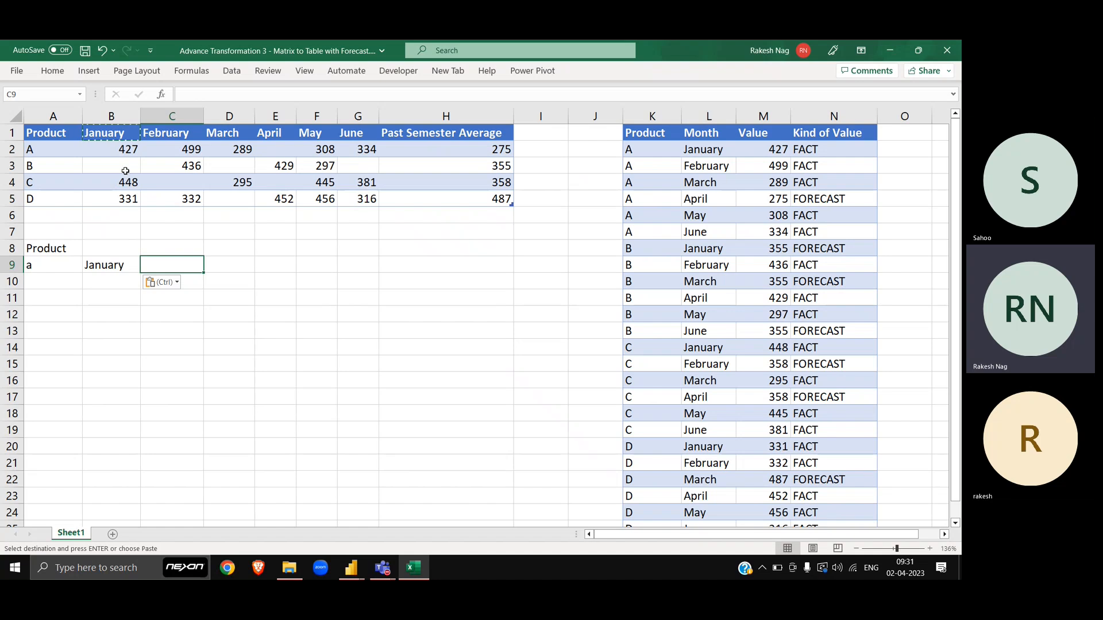
Copy product A's January value of 427 from the matrix into cell C9
{"action": "left_click", "coordinate": [124, 155]}
{"action": "key", "text": "ctrl+c"}
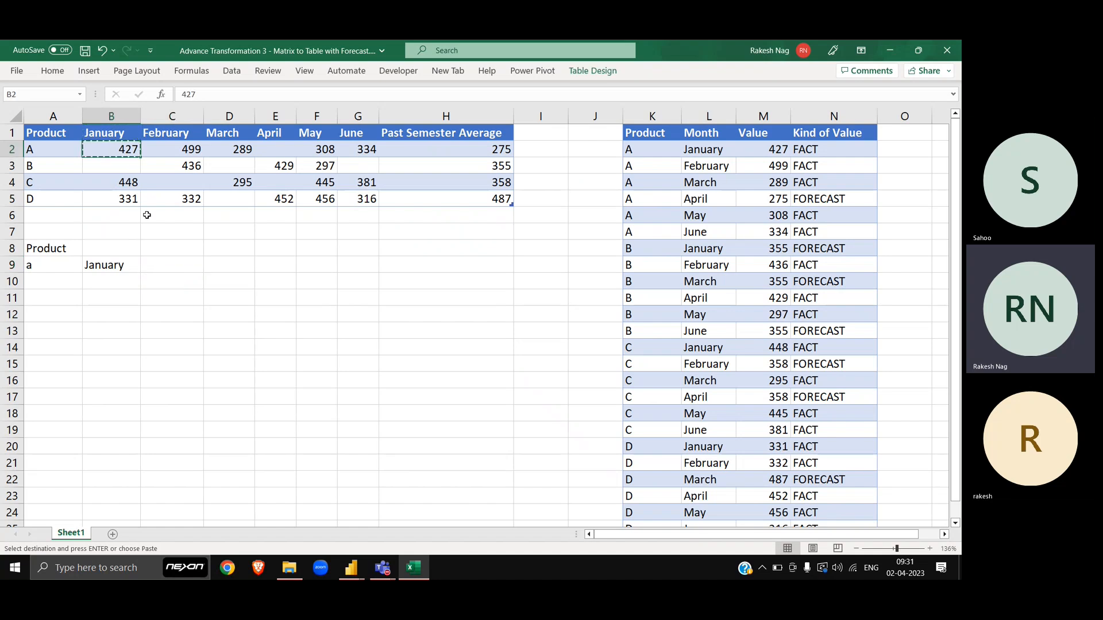
{"action": "left_click", "coordinate": [167, 265]}
{"action": "key", "text": "Return"}
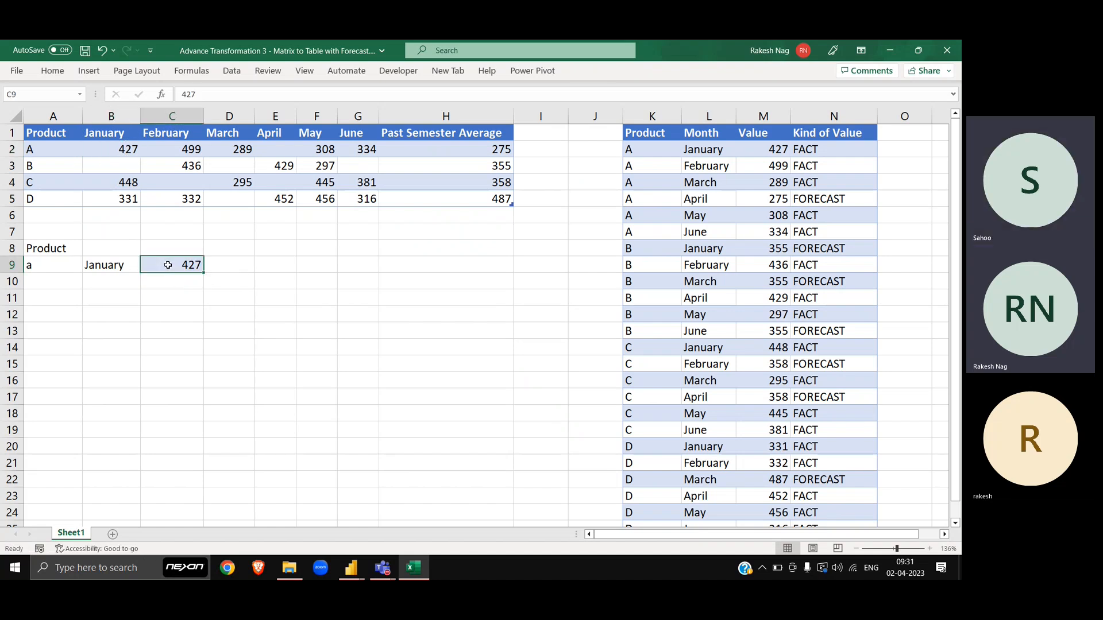
Examine product A's blank April cell in the matrix and where its row would go below the sample row
{"action": "left_click", "coordinate": [260, 151]}
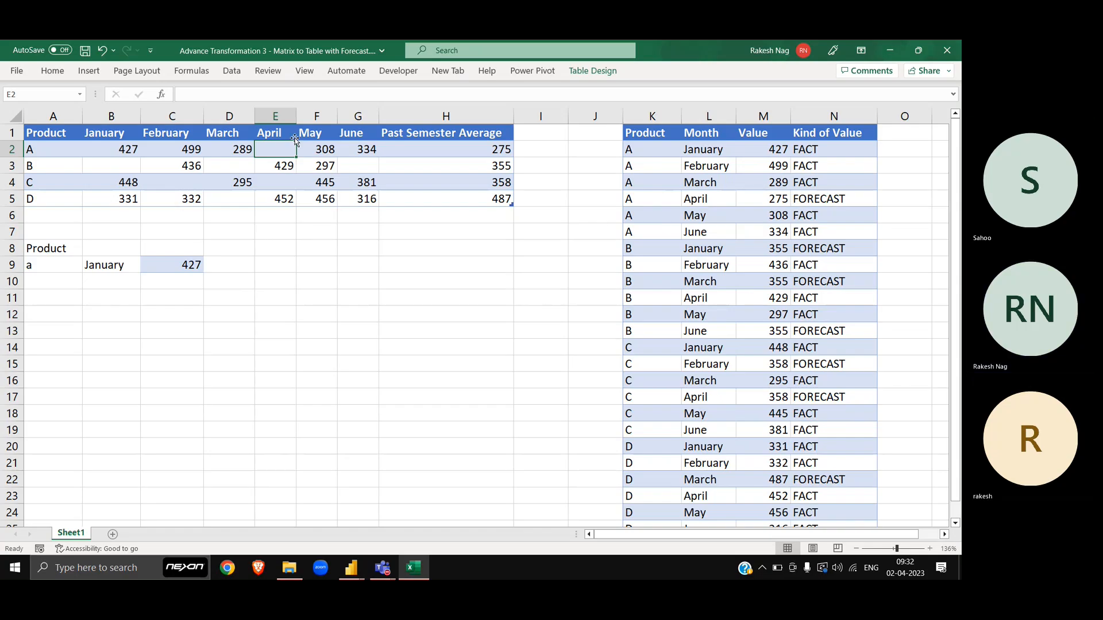
{"action": "left_click", "coordinate": [276, 116]}
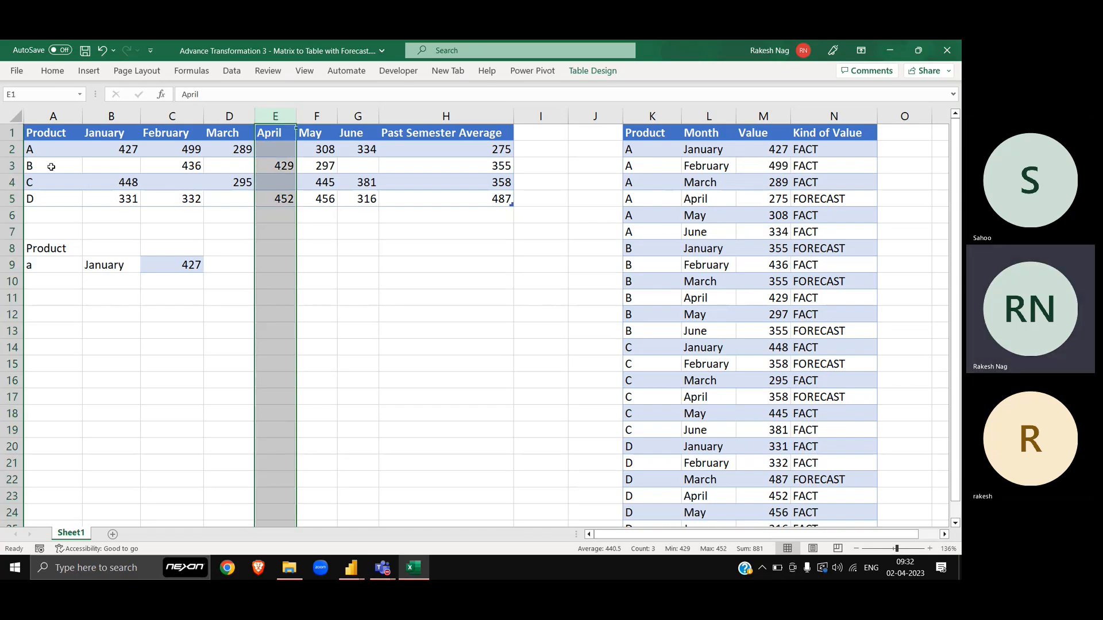
{"action": "left_click", "coordinate": [11, 150]}
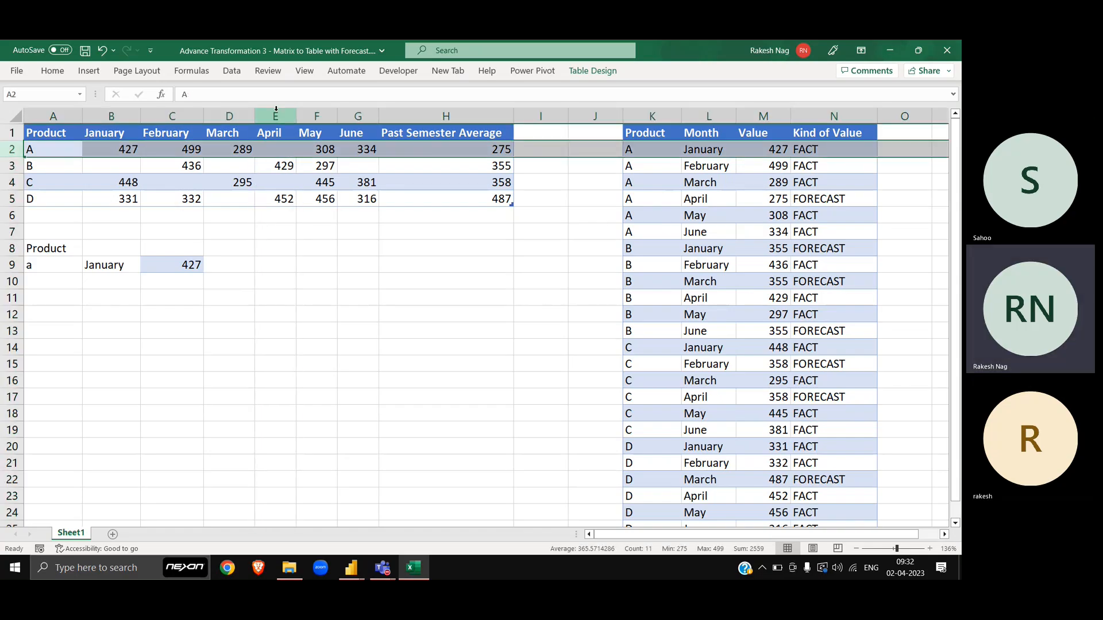
{"action": "left_click", "coordinate": [281, 150]}
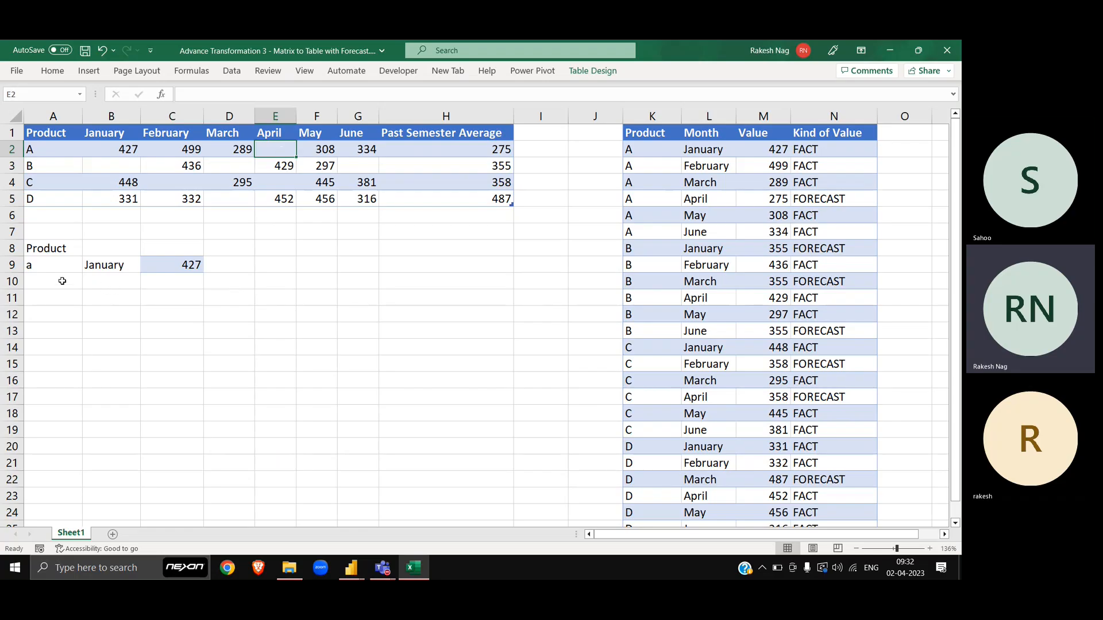
{"action": "left_click_drag", "start_coordinate": [48, 280], "coordinate": [171, 277]}
{"action": "left_click", "coordinate": [275, 149]}
Copy the whole expected output table, from Product to Kind of Value, into a new workbook at A1
{"action": "left_click", "coordinate": [646, 148]}
{"action": "key", "text": "Up"}
{"action": "key", "text": "ctrl+shift+Right"}
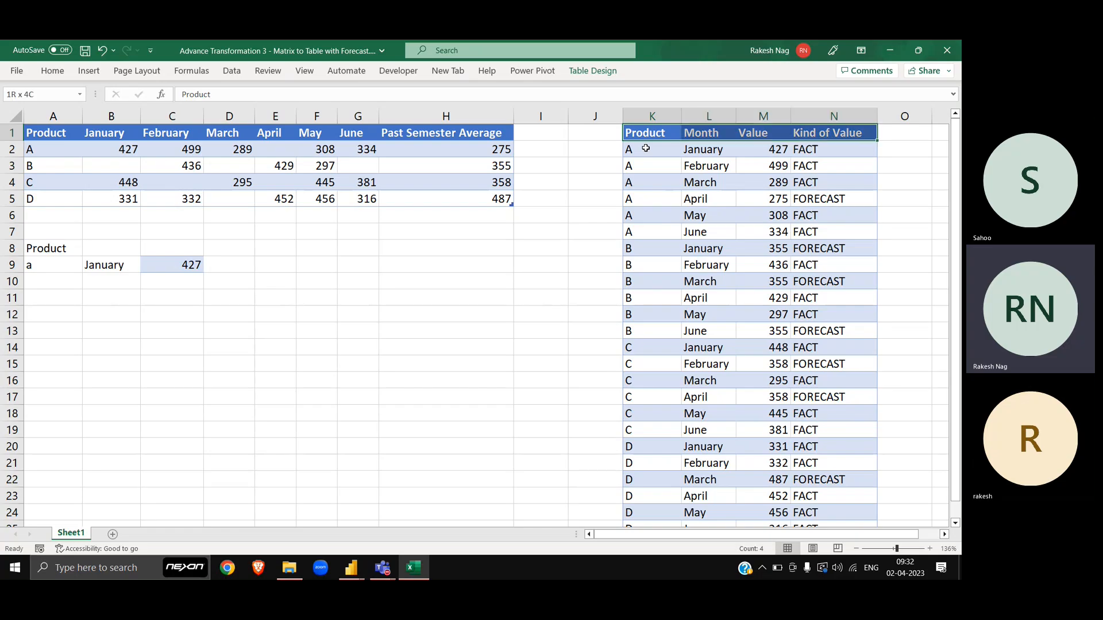
{"action": "key", "text": "ctrl+shift+Down"}
{"action": "key", "text": "ctrl+c"}
{"action": "key", "text": "ctrl+n"}
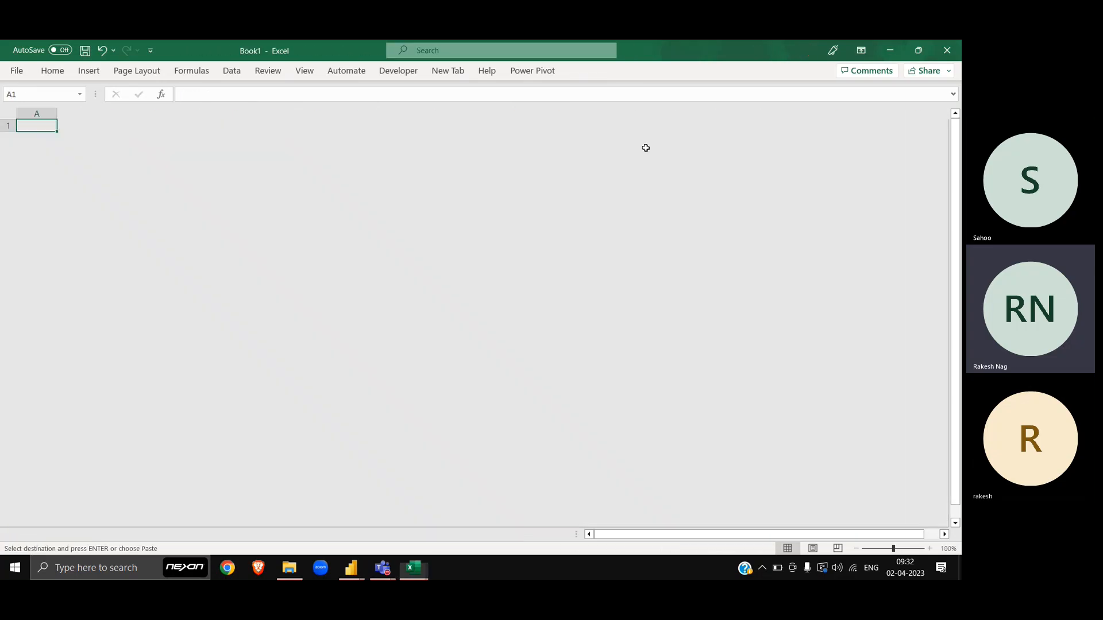
{"action": "key", "text": "ctrl+v"}
AutoFit the column widths of the pasted output table and return to cell A1
{"action": "key", "text": "alt+h"}
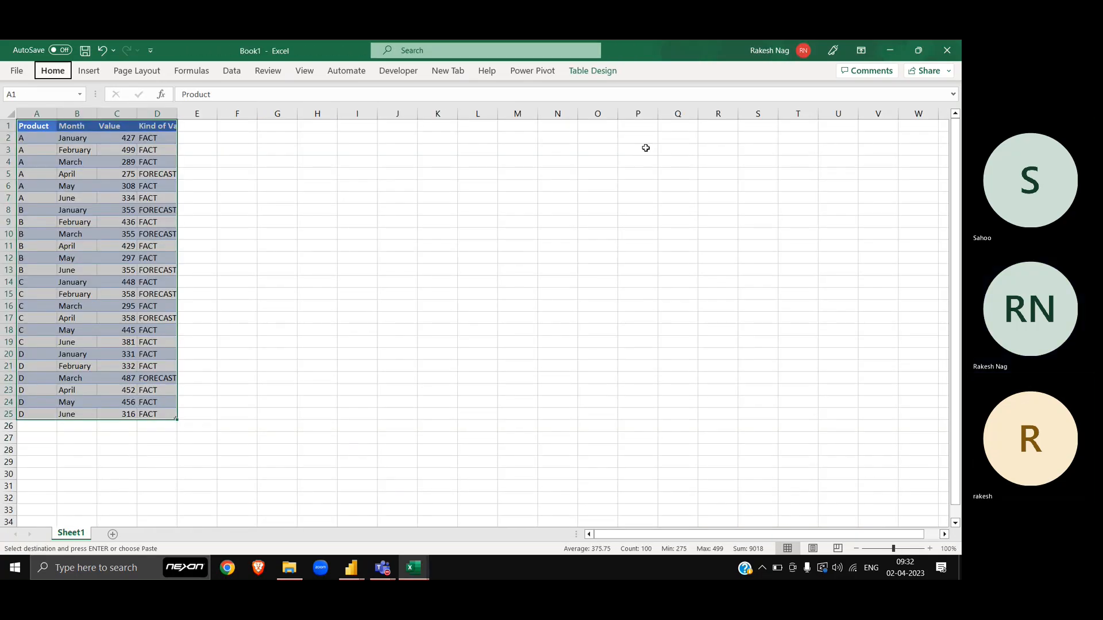
{"action": "key", "text": "o"}
{"action": "key", "text": "i"}
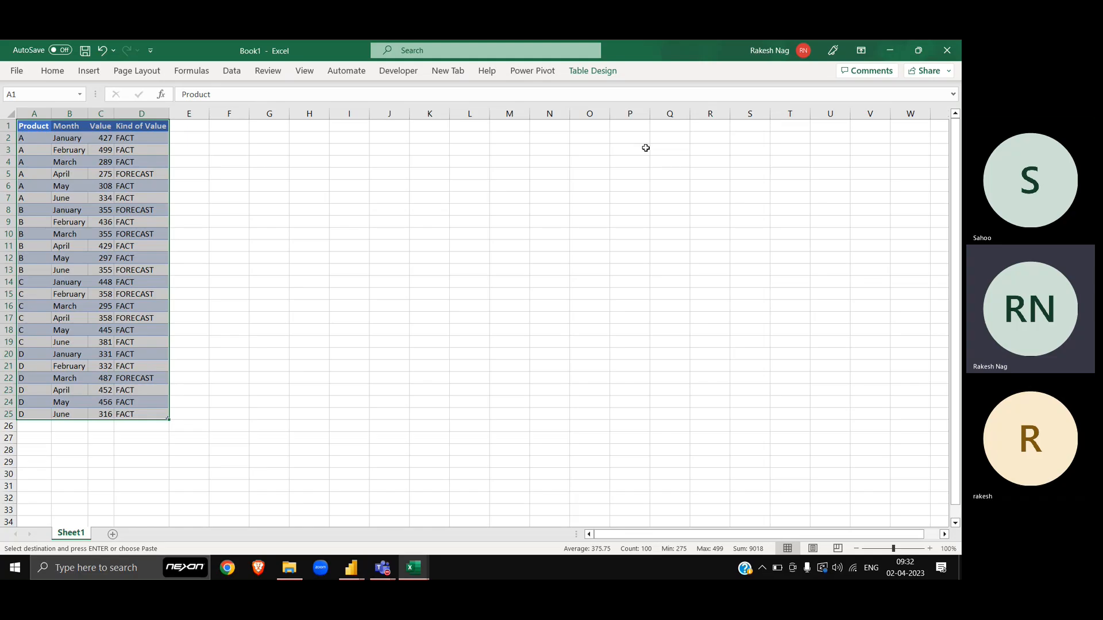
{"action": "key", "text": "Down"}
{"action": "key", "text": "Up"}
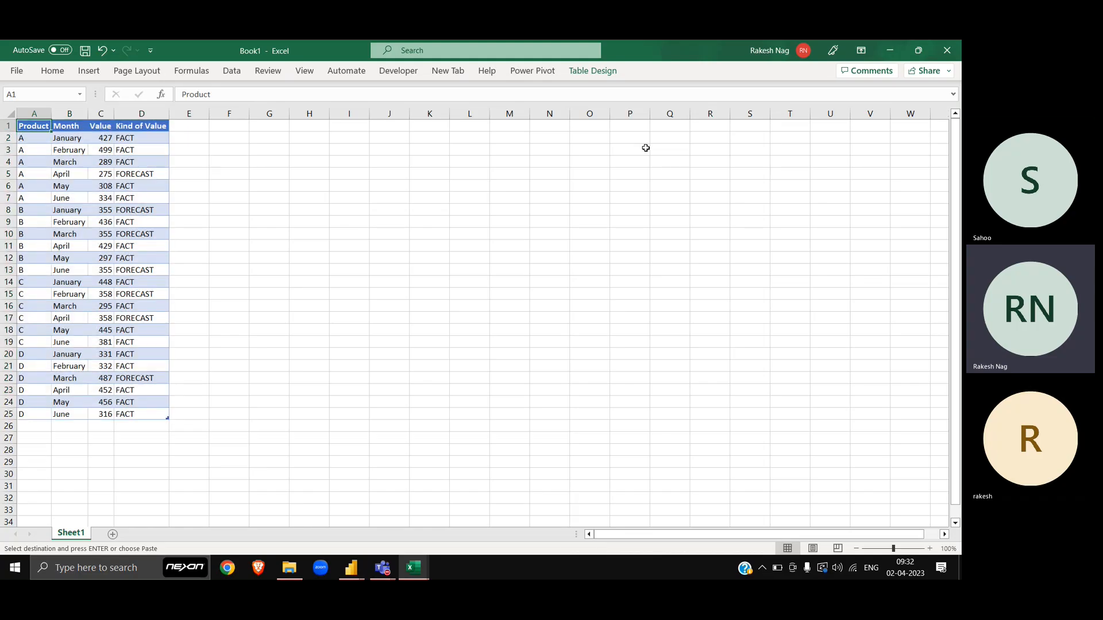
Turn on filtering for the pasted table and filter the Kind of Value column to FORECAST rows only
{"action": "key", "text": "Right"}
{"action": "key", "text": "Right"}
{"action": "key", "text": "Right"}
{"action": "key", "text": "Down"}
{"action": "key", "text": "Up"}
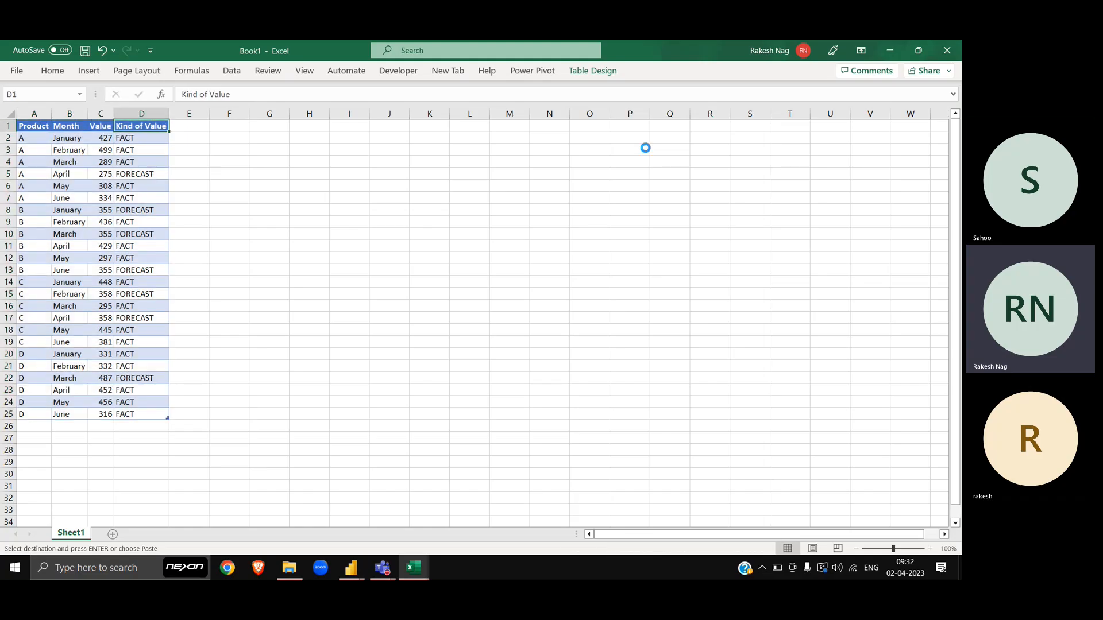
{"action": "key", "text": "ctrl+shift+l"}
{"action": "key", "text": "alt+Down"}
{"action": "key", "text": "Down"}
{"action": "key", "text": "Down"}
{"action": "key", "text": "Down"}
{"action": "key", "text": "Down"}
{"action": "key", "text": "Down"}
{"action": "key", "text": "Down"}
{"action": "key", "text": "space"}
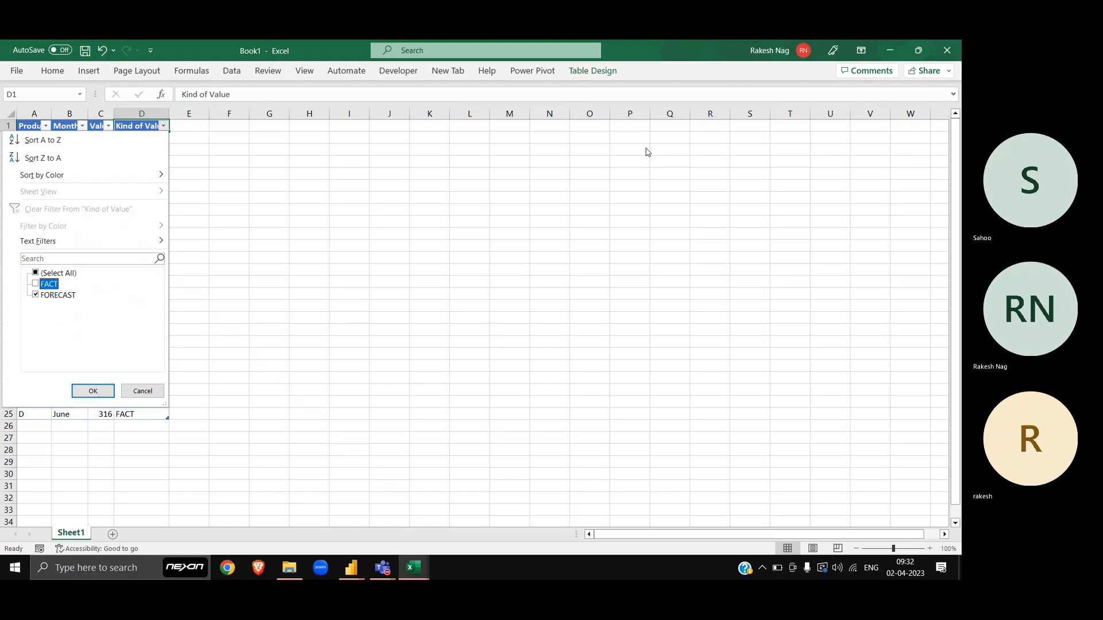
{"action": "key", "text": "Return"}
Delete all the filtered FORECAST rows from the table, turn the filter off and return to cell A1
{"action": "key", "text": "Down"}
{"action": "key", "text": "ctrl+shift+Down"}
{"action": "key", "text": "shift+space"}
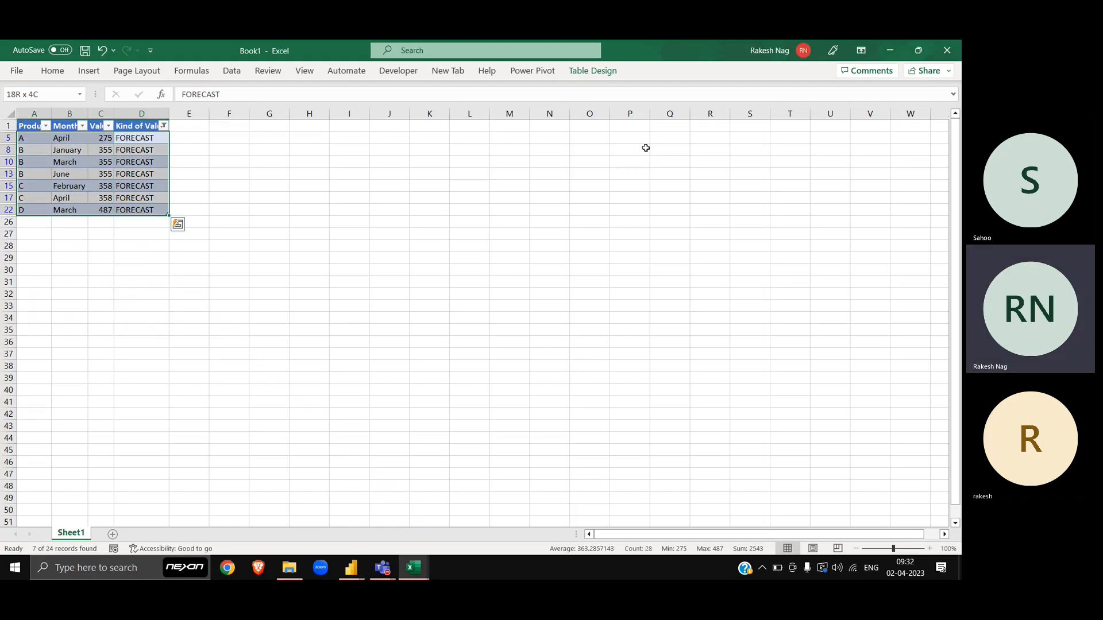
{"action": "key", "text": "shift+space"}
{"action": "key", "text": "ctrl+minus"}
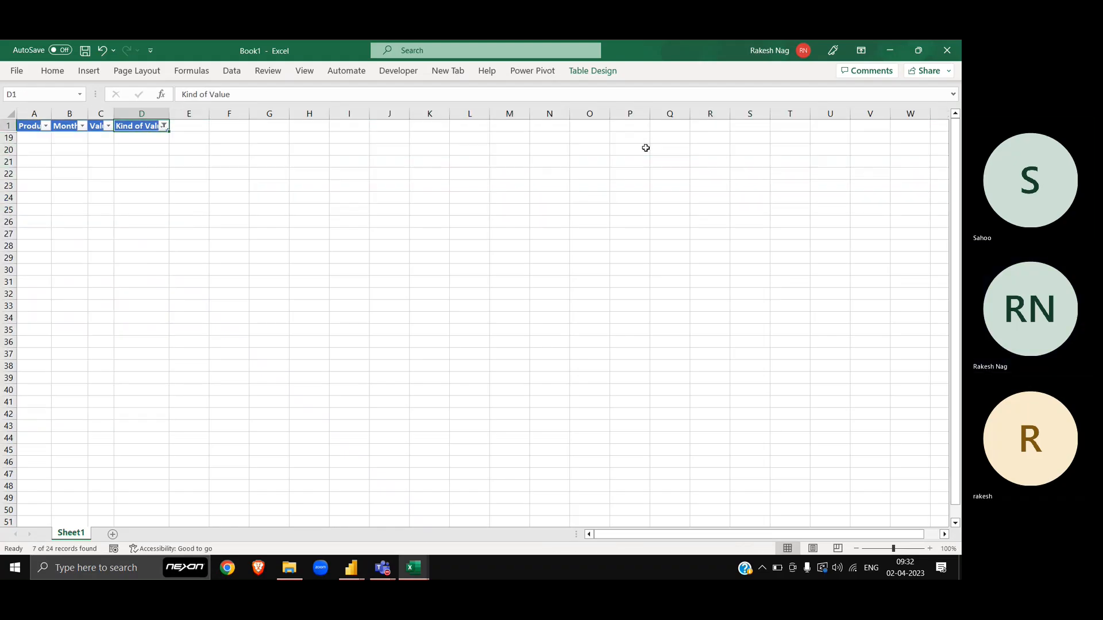
{"action": "key", "text": "ctrl+shift+l"}
{"action": "key", "text": "Left"}
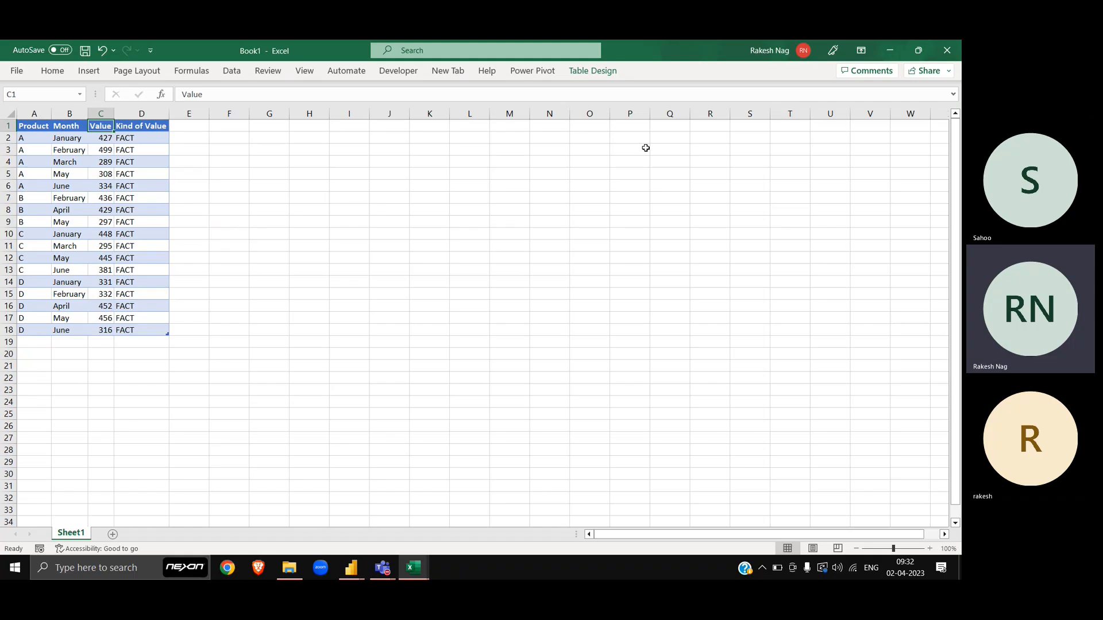
{"action": "scroll", "coordinate": [646, 148], "scroll_direction": "up", "scroll_amount": 5}
{"action": "key", "text": "ctrl+Home"}
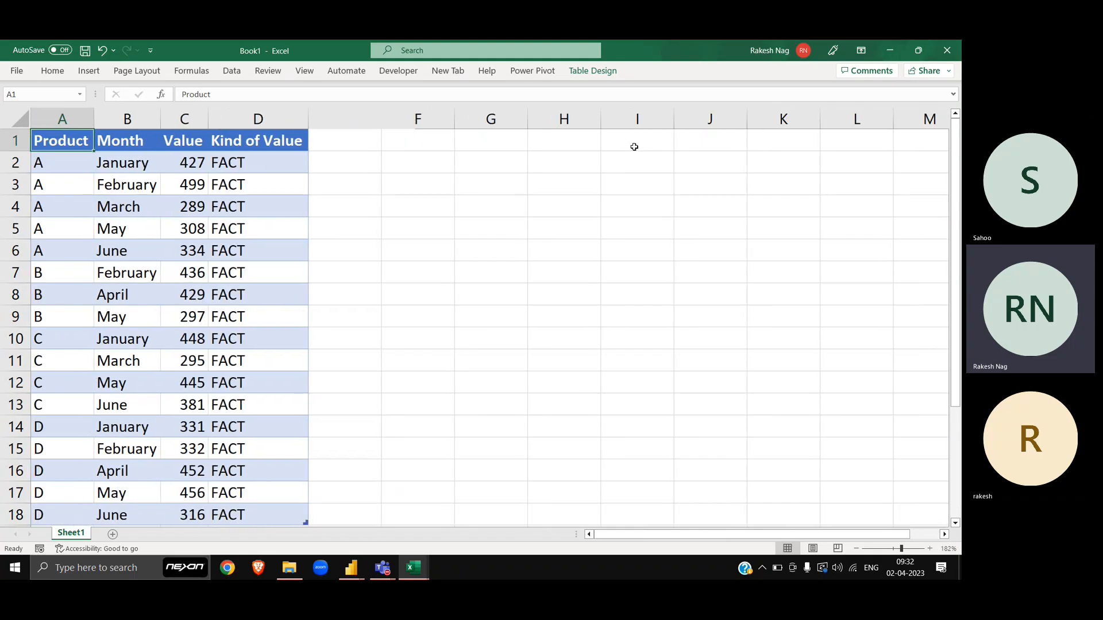
Examine which months are listed for product A in the Month column of the reduced table
{"action": "key", "text": "Down"}
{"action": "key", "text": "Right"}
{"action": "key", "text": "Down"}
{"action": "key", "text": "Down"}
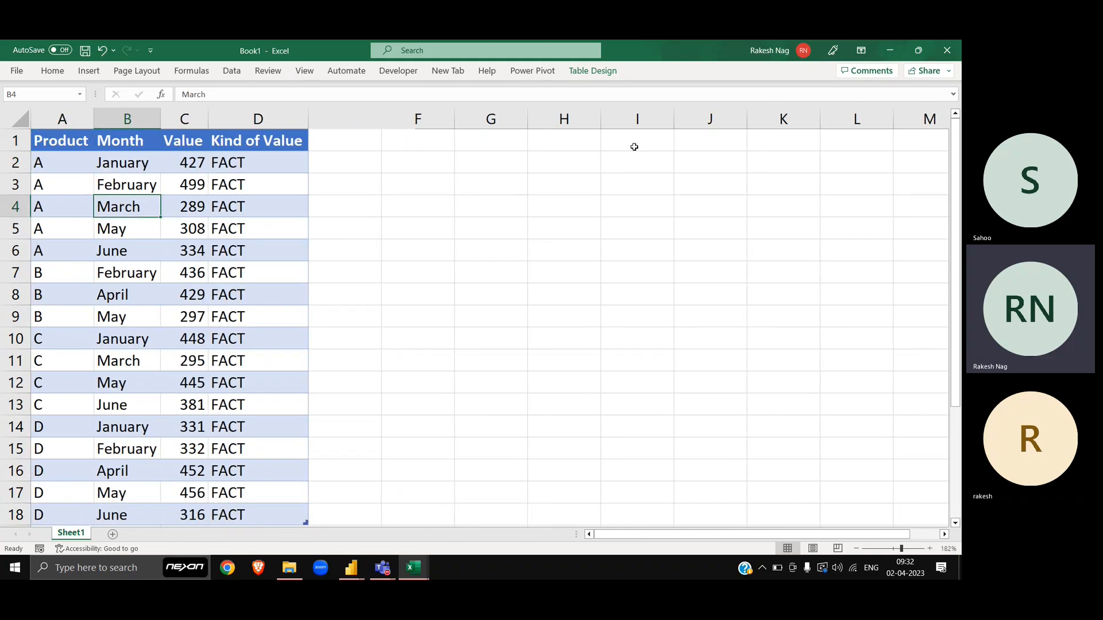
{"action": "key", "text": "Down"}
{"action": "key", "text": "Down"}
{"action": "key", "text": "shift+Up"}
{"action": "key", "text": "shift+Up"}
{"action": "key", "text": "shift+Up"}
{"action": "key", "text": "shift+Up"}
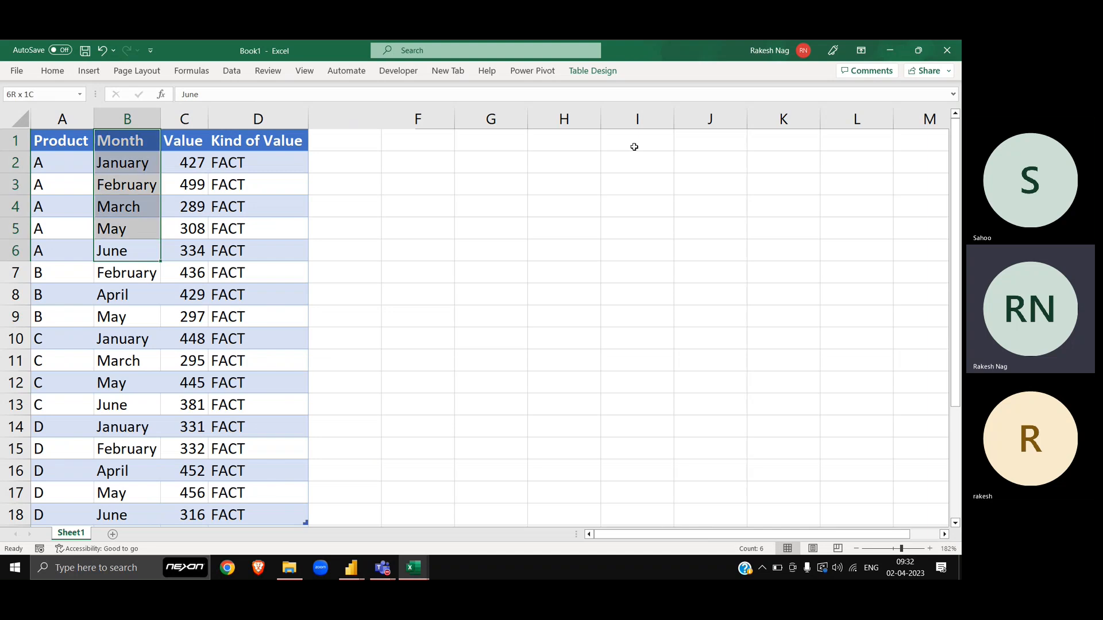
{"action": "key", "text": "shift+space"}
{"action": "key", "text": "Down"}
{"action": "key", "text": "Up"}
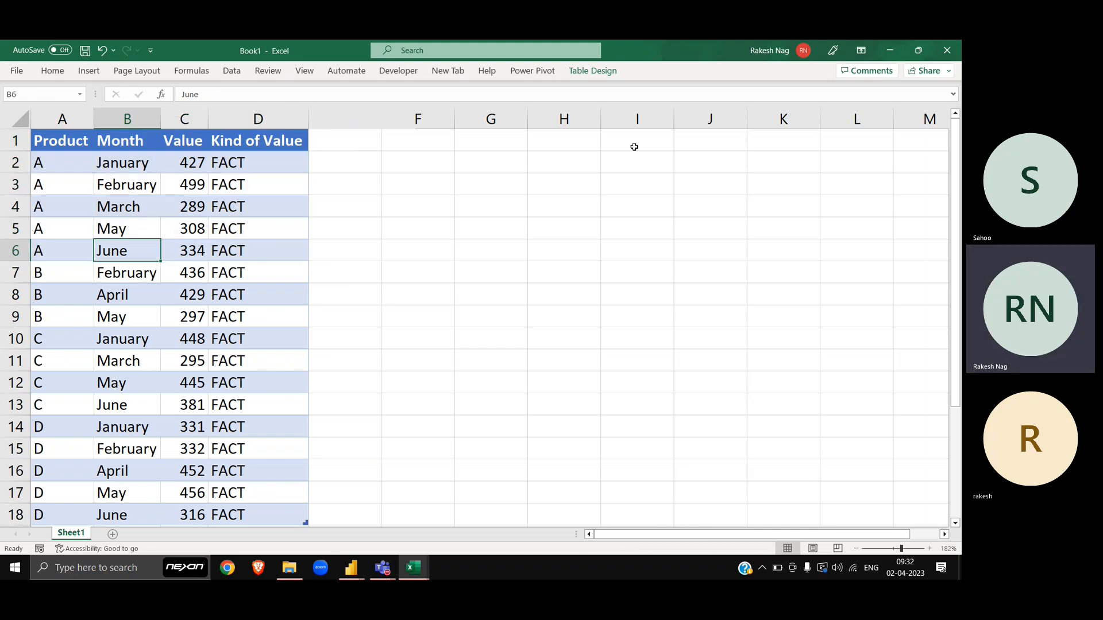
Create a PivotTable from the table on a new sheet, with Product in rows, Month in columns and the sum of Value
{"action": "key", "text": "alt+d"}
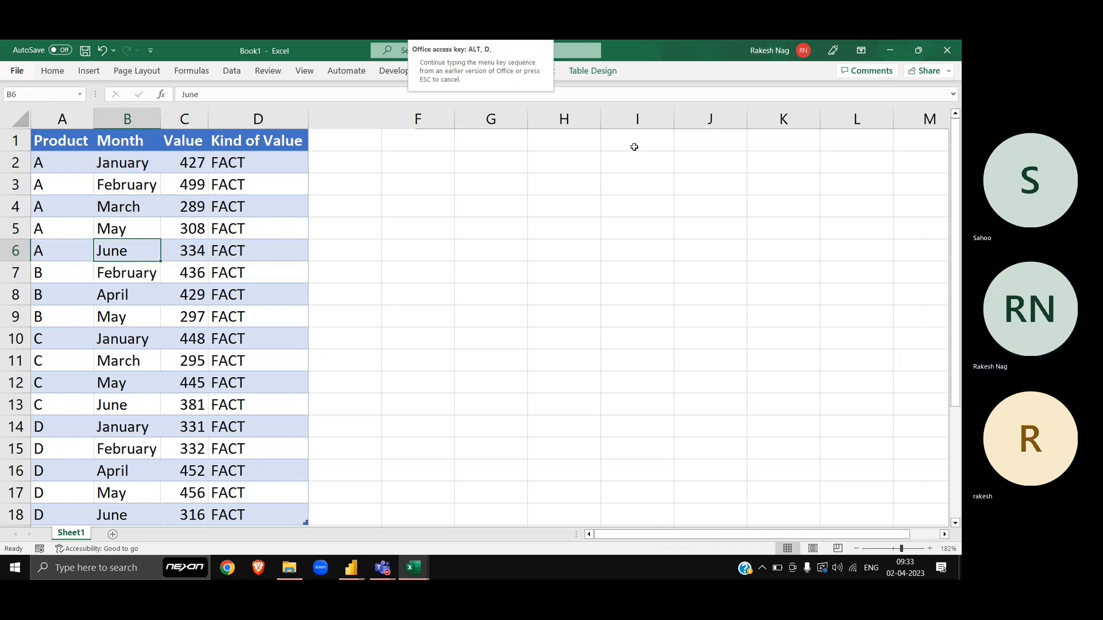
{"action": "key", "text": "p"}
{"action": "key", "text": "alt+f"}
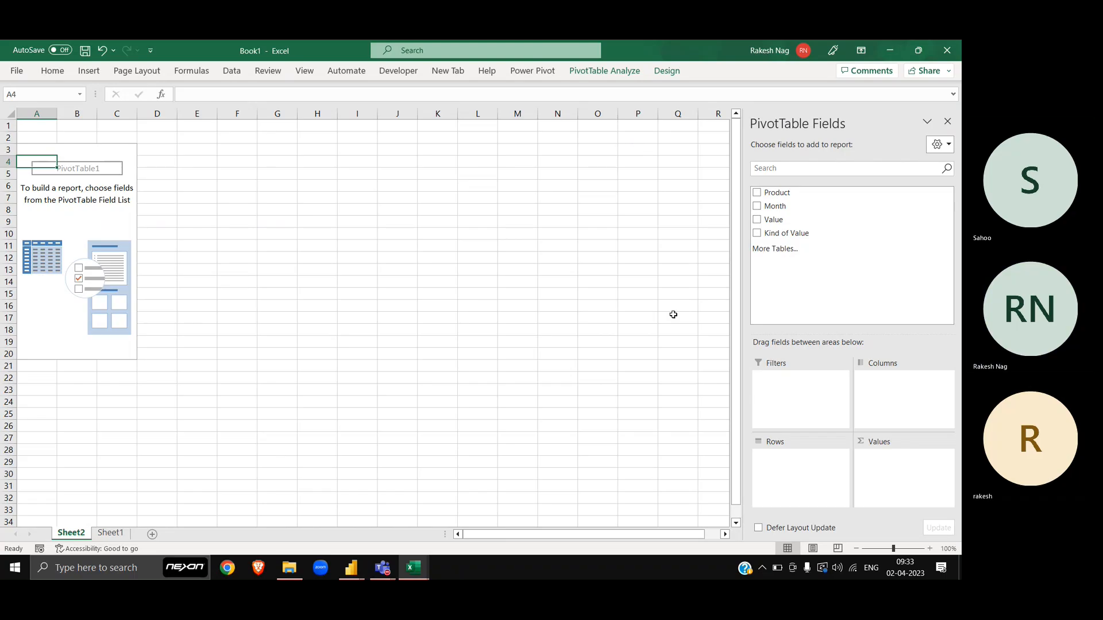
{"action": "left_click_drag", "start_coordinate": [783, 207], "coordinate": [892, 403]}
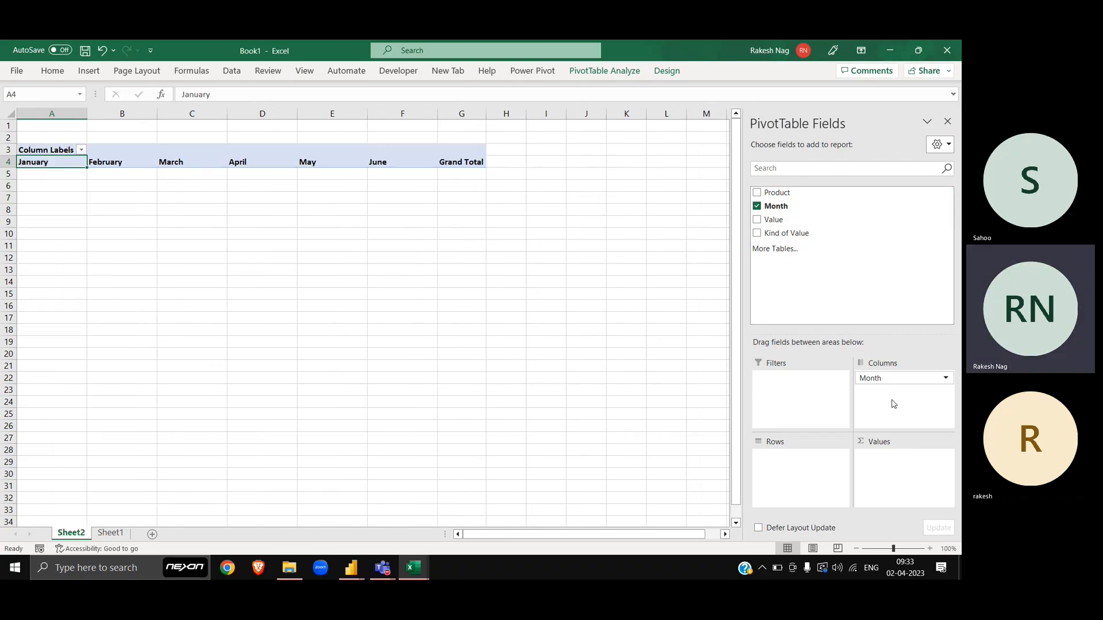
{"action": "left_click_drag", "start_coordinate": [776, 219], "coordinate": [906, 478]}
{"action": "left_click_drag", "start_coordinate": [775, 193], "coordinate": [824, 482]}
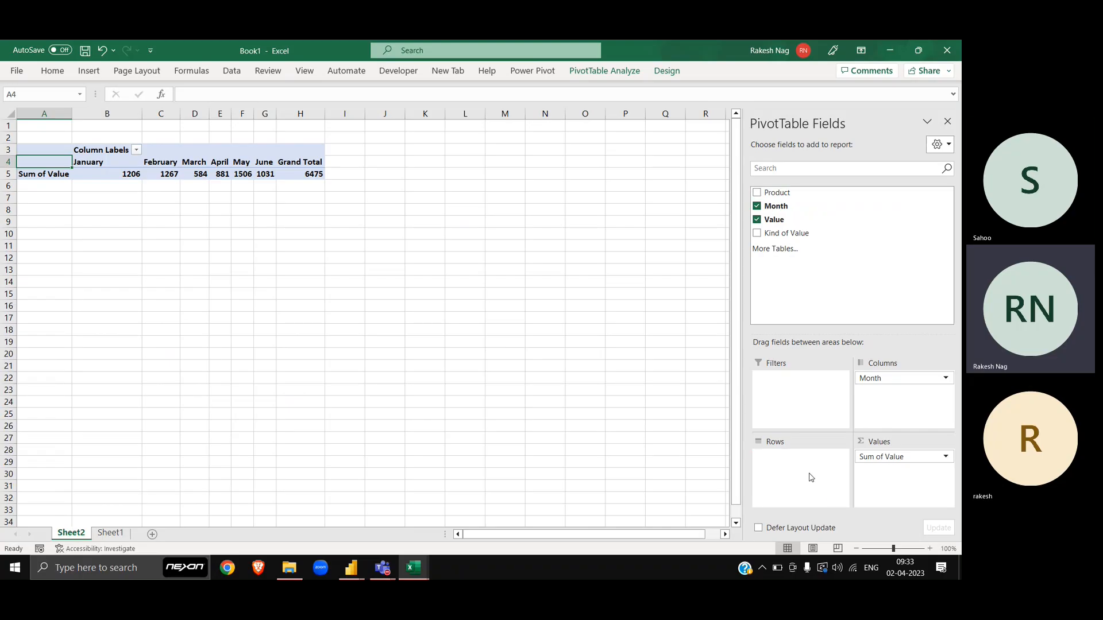
{"action": "scroll", "coordinate": [168, 188], "scroll_direction": "up", "scroll_amount": 6}
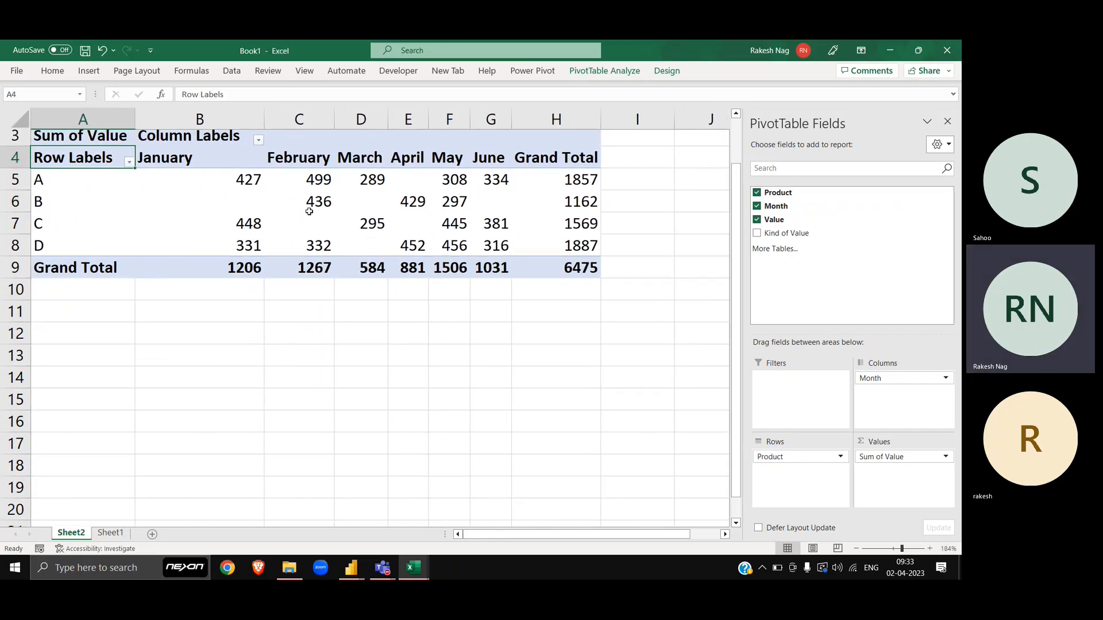
Compare product A's blank April cell in the PivotTable with the months listed for products A and B on Sheet1
{"action": "left_click", "coordinate": [412, 175]}
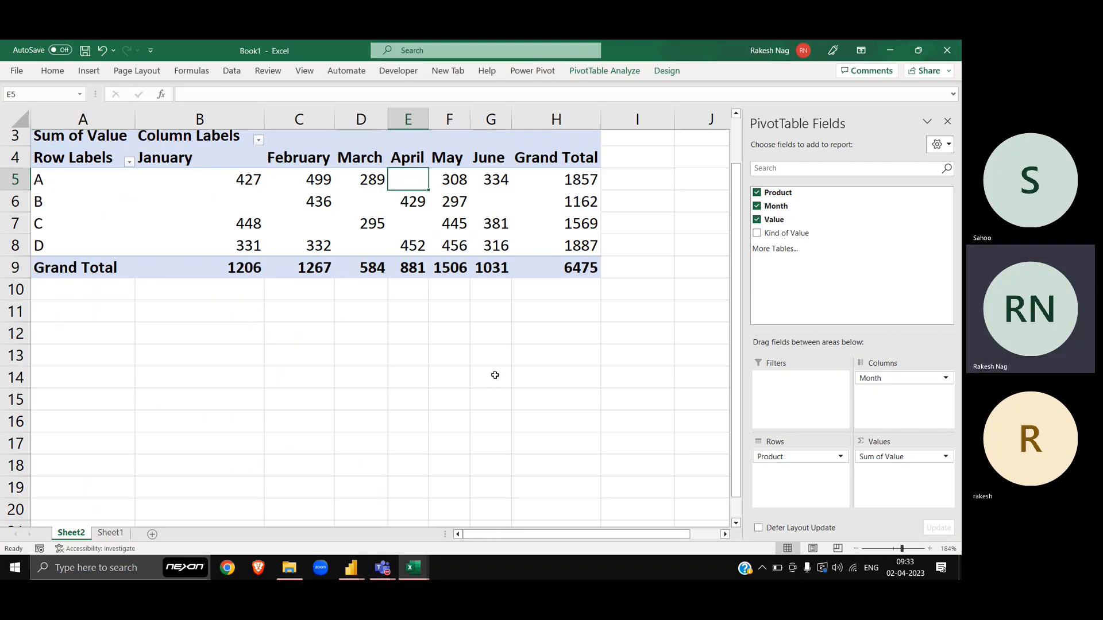
{"action": "left_click", "coordinate": [111, 533]}
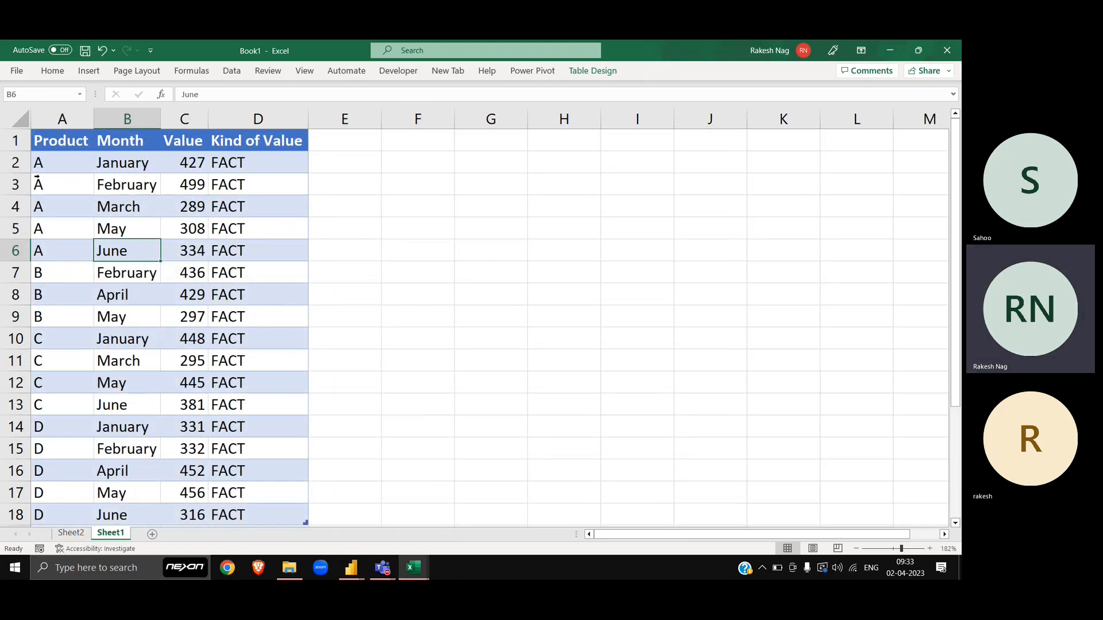
{"action": "left_click_drag", "start_coordinate": [119, 162], "coordinate": [122, 255]}
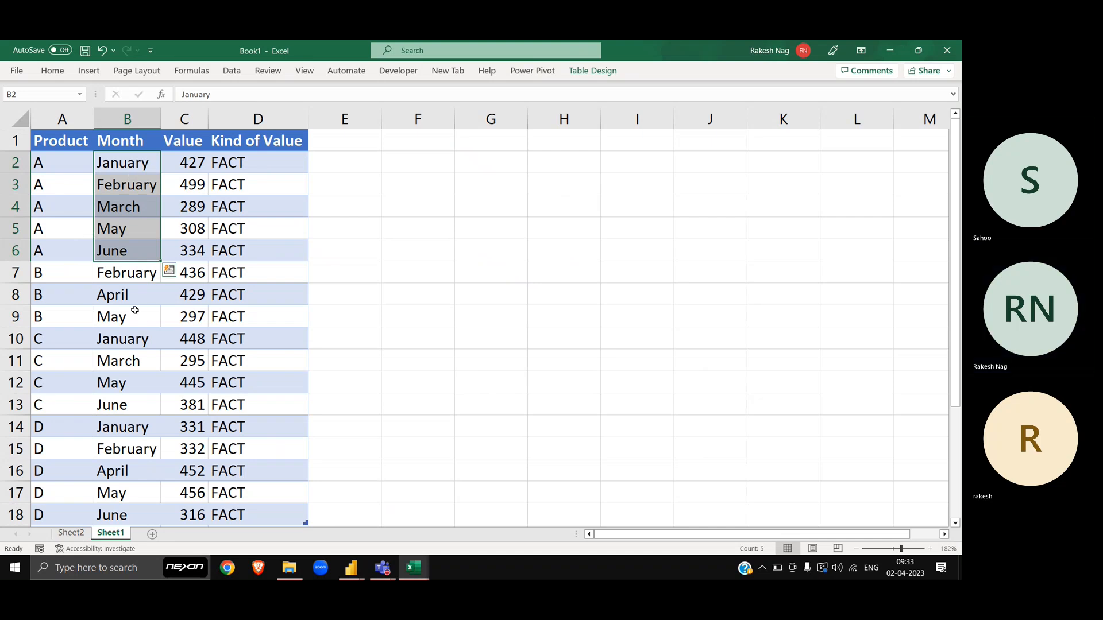
{"action": "left_click_drag", "start_coordinate": [141, 274], "coordinate": [145, 312]}
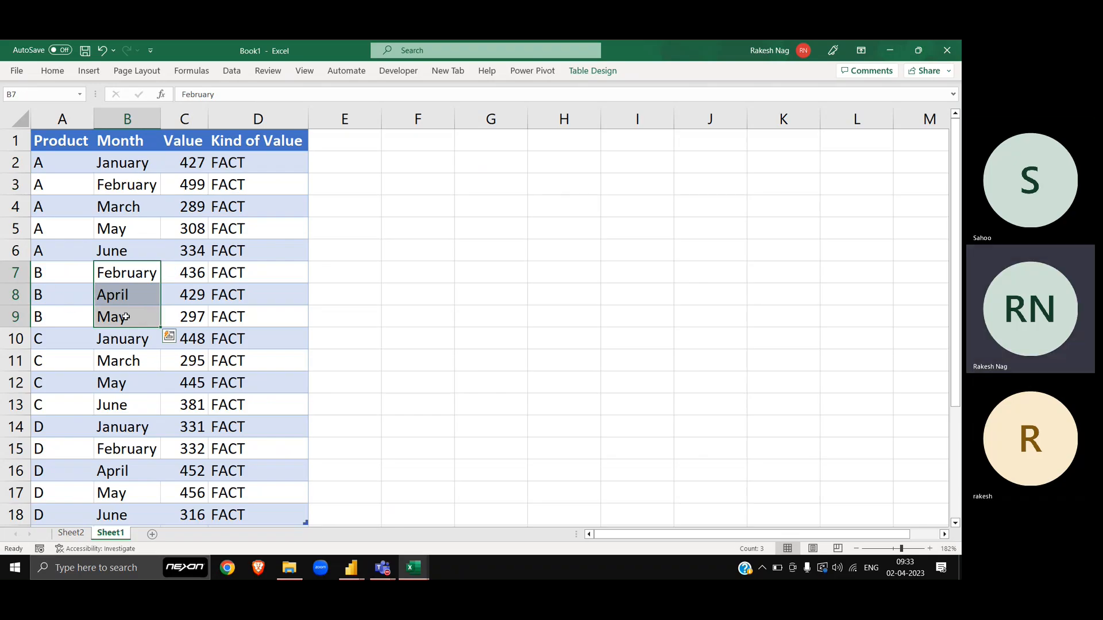
{"action": "left_click", "coordinate": [118, 299]}
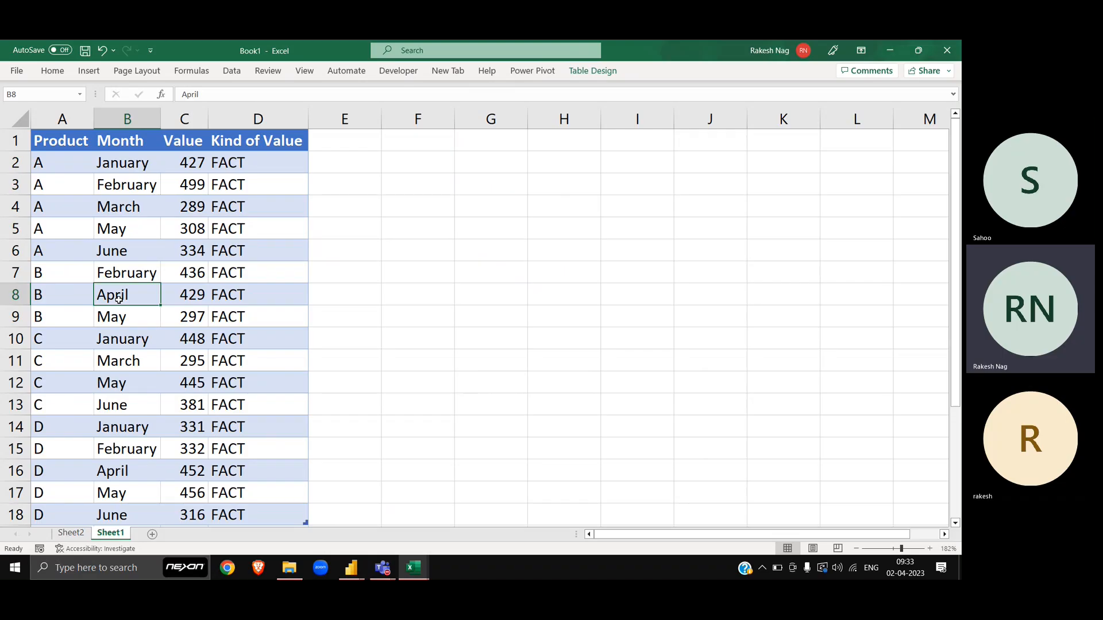
{"action": "left_click", "coordinate": [123, 109]}
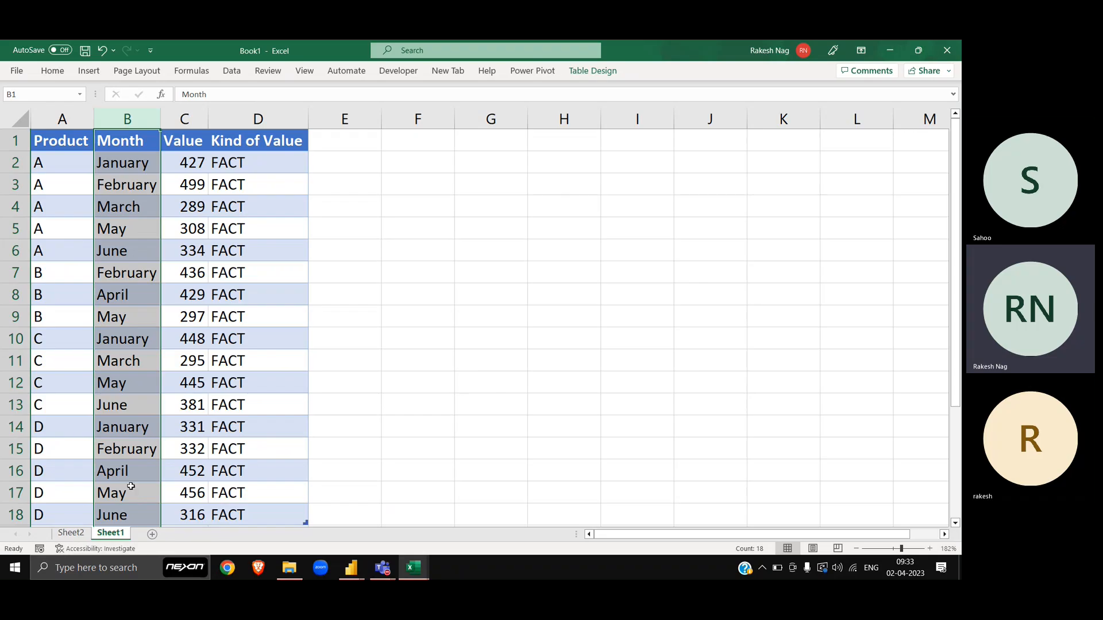
Examine the January to June headers in the Sheet2 PivotTable and compare the April cells of products A and B
{"action": "left_click", "coordinate": [83, 538]}
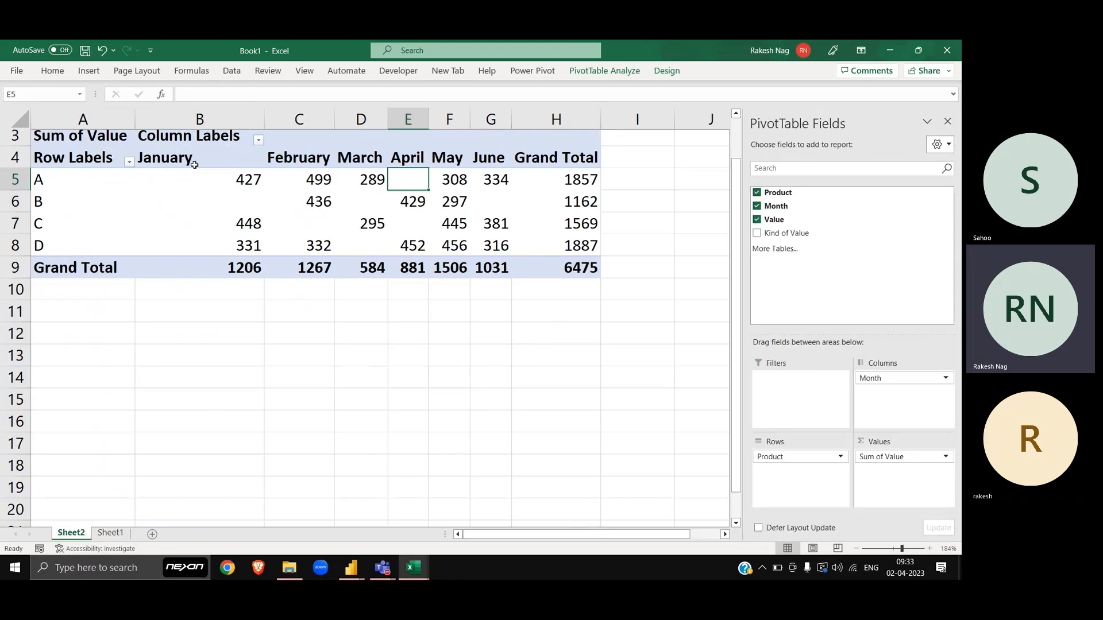
{"action": "left_click_drag", "start_coordinate": [189, 161], "coordinate": [496, 161]}
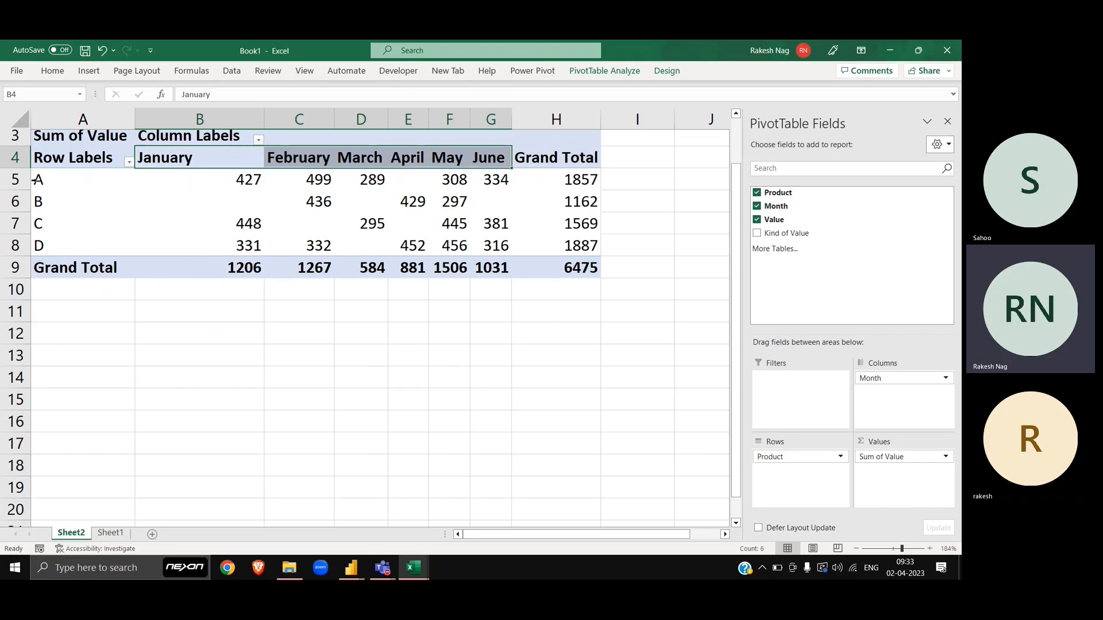
{"action": "left_click", "coordinate": [219, 180]}
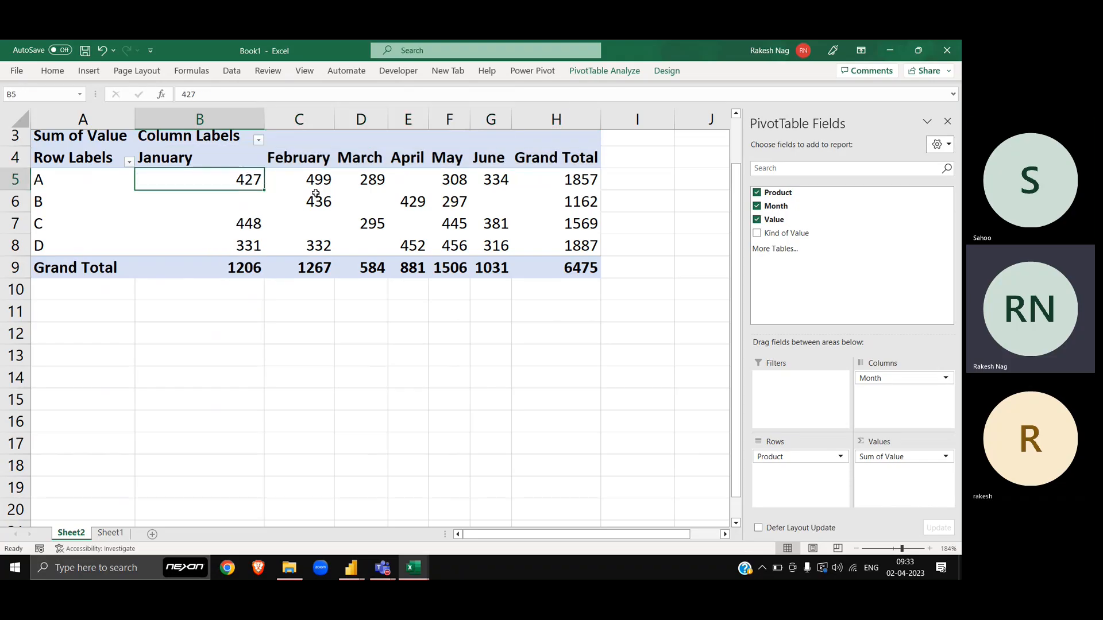
{"action": "key", "text": "Right"}
{"action": "key", "text": "Right"}
{"action": "key", "text": "Right"}
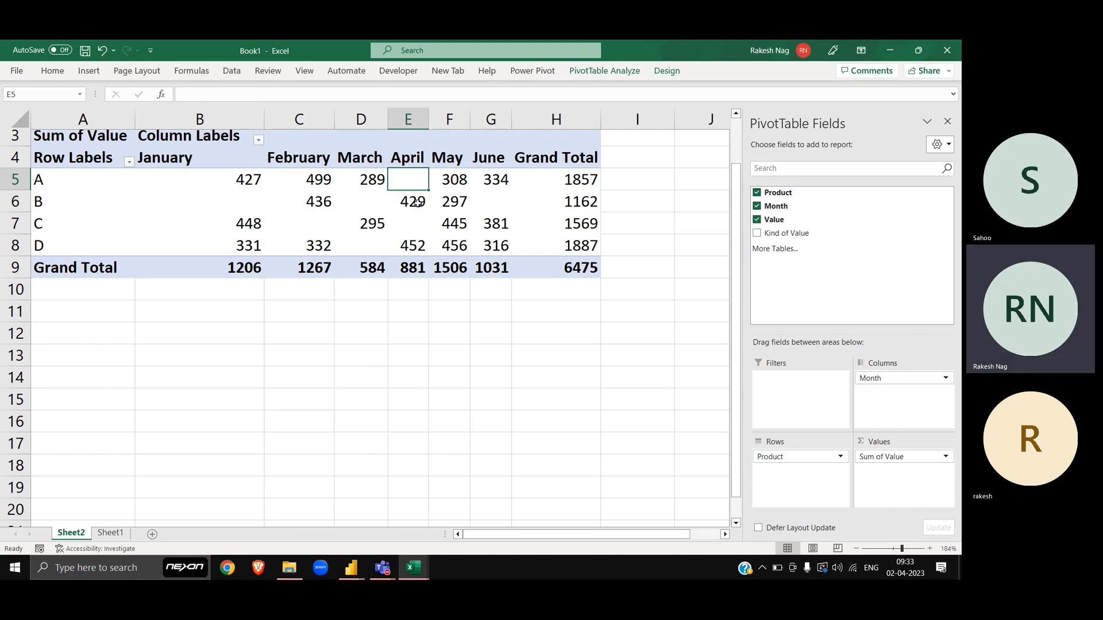
{"action": "mouse_move", "coordinate": [412, 185]}
{"action": "left_click", "coordinate": [20, 203]}
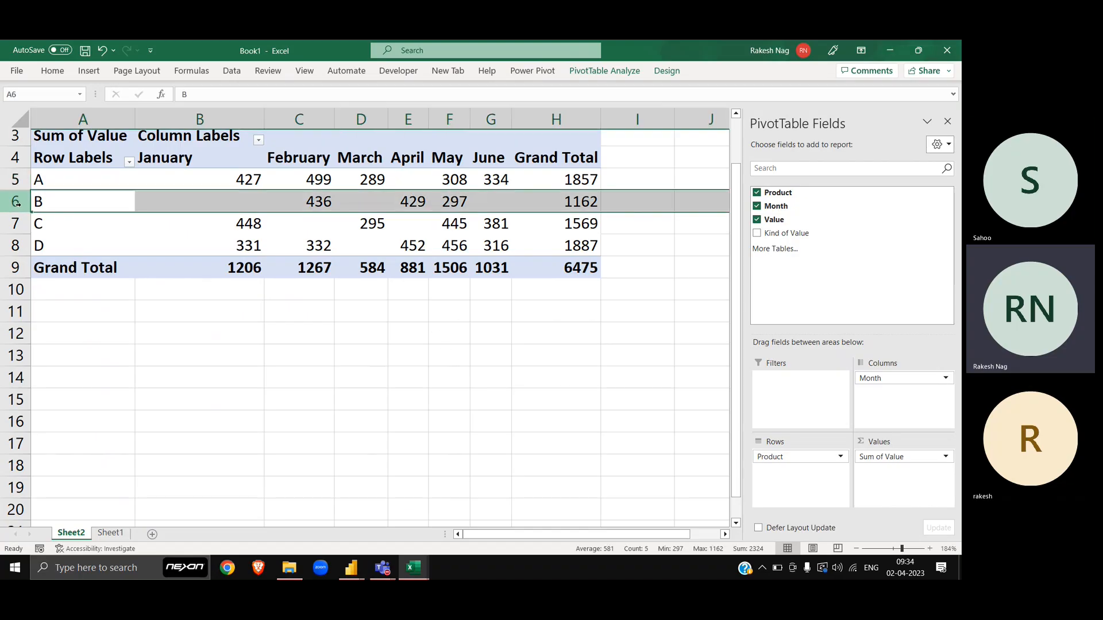
{"action": "left_click", "coordinate": [409, 202]}
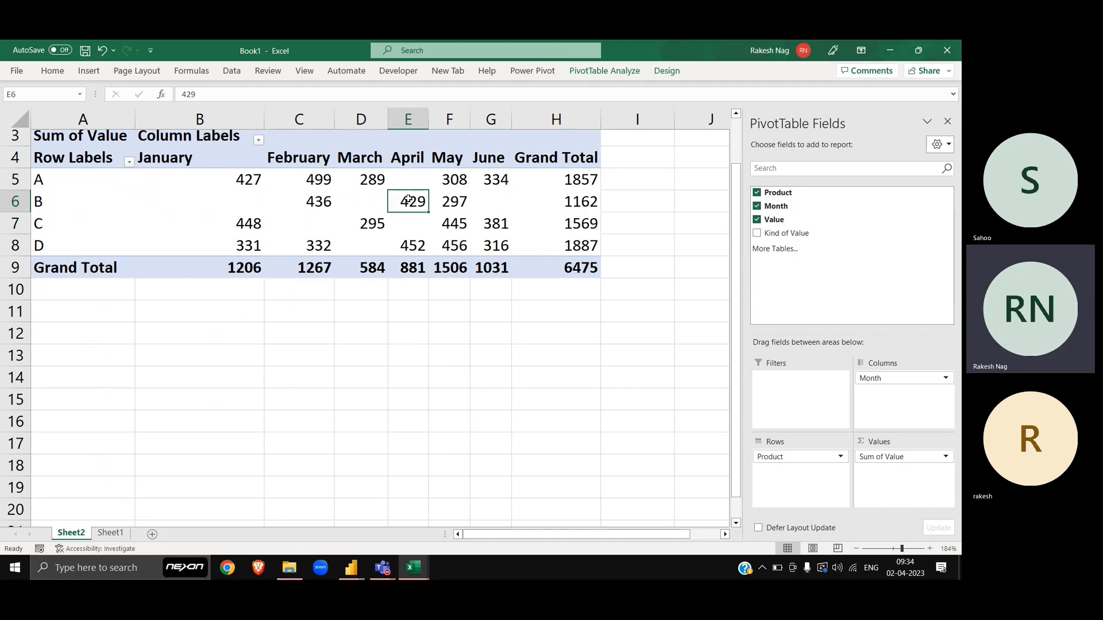
{"action": "left_click", "coordinate": [40, 195]}
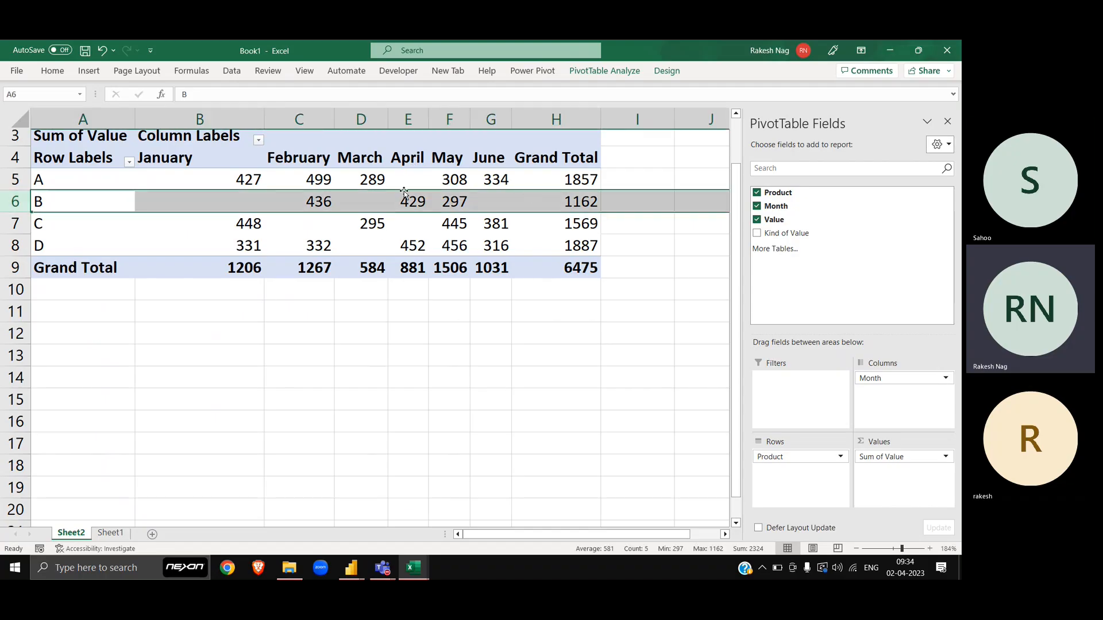
{"action": "mouse_move", "coordinate": [424, 204]}
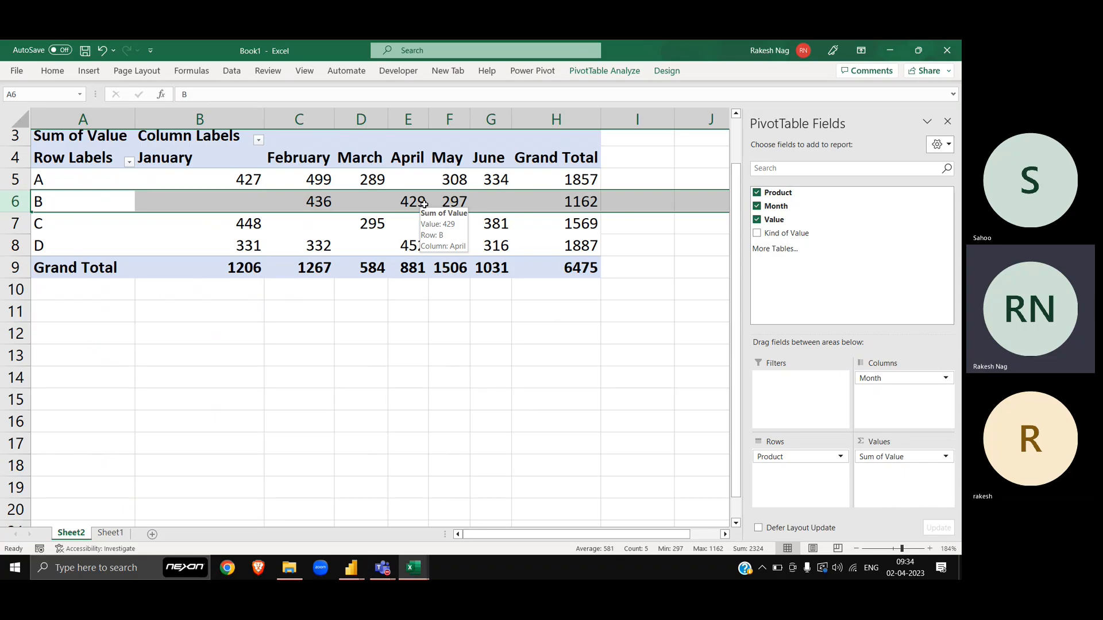
{"action": "left_click", "coordinate": [416, 182]}
{"action": "mouse_move", "coordinate": [416, 181]}
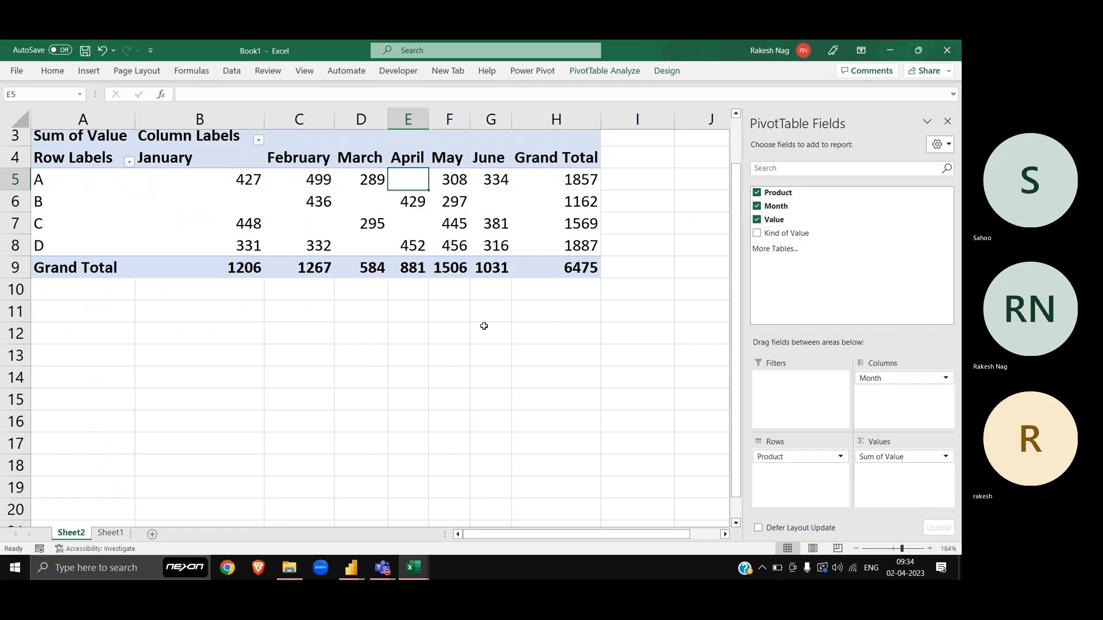
{"action": "scroll", "coordinate": [425, 342], "scroll_direction": "down", "scroll_amount": 6}
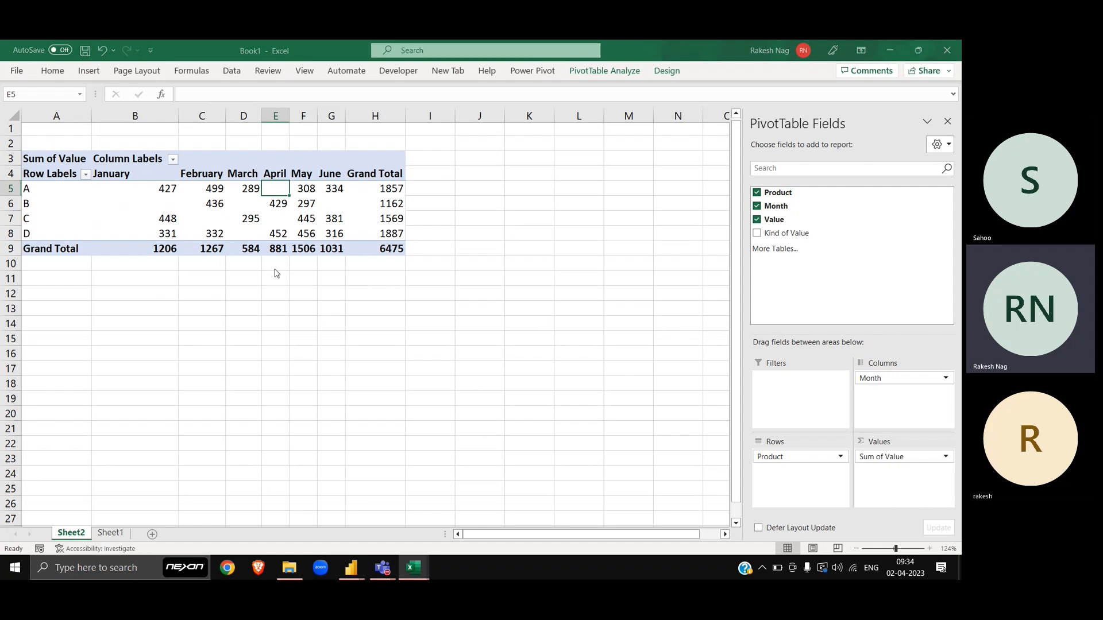
Switch to the Power Query Editor and compare the Unpivoted Other Columns result with the month columns in the Changed Type step
{"action": "key", "text": "alt+Tab"}
{"action": "key", "text": "alt+Tab"}
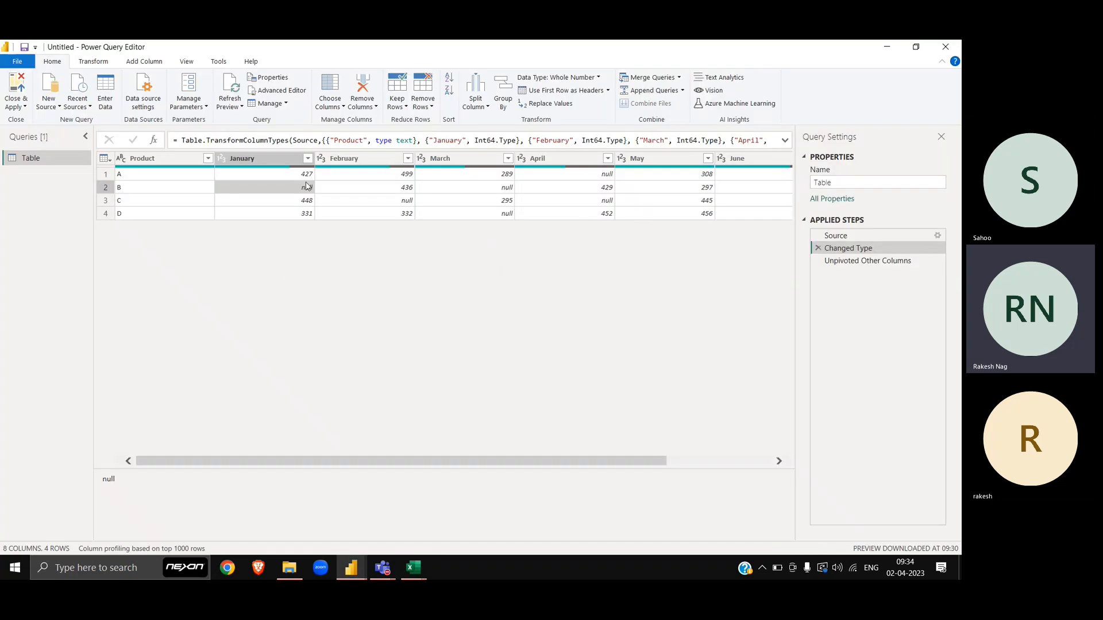
{"action": "left_click", "coordinate": [910, 260]}
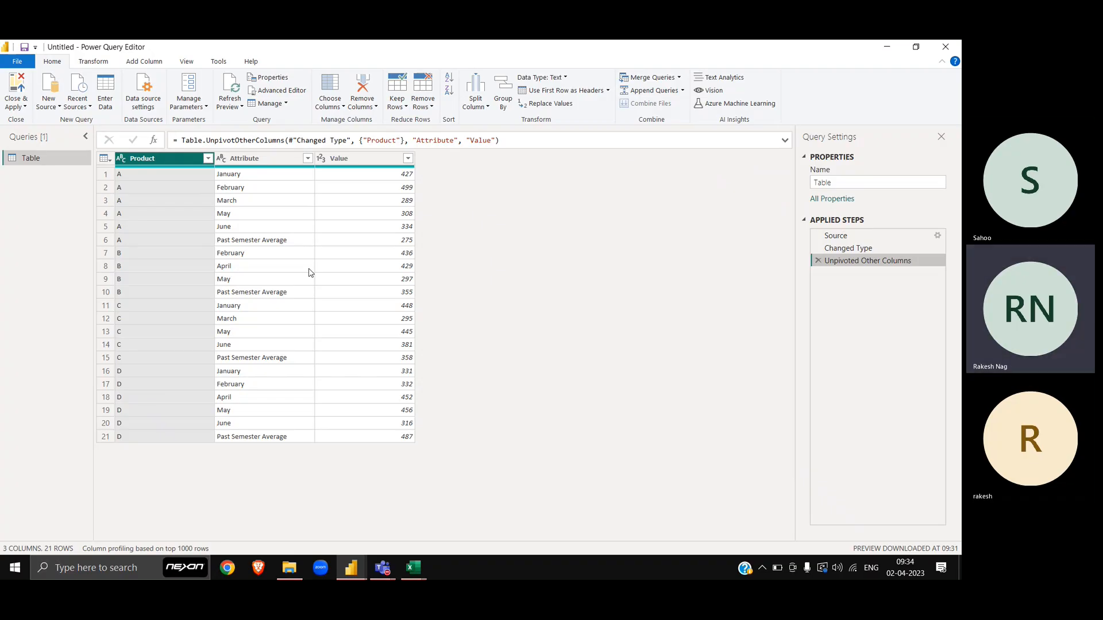
{"action": "left_click", "coordinate": [851, 248]}
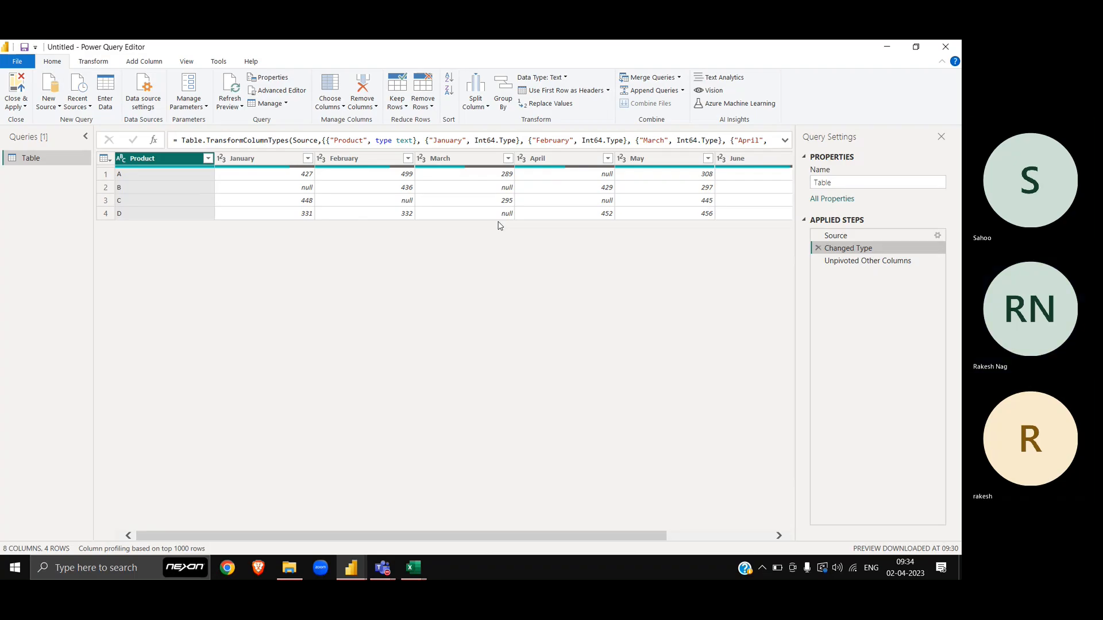
{"action": "left_click", "coordinate": [242, 161]}
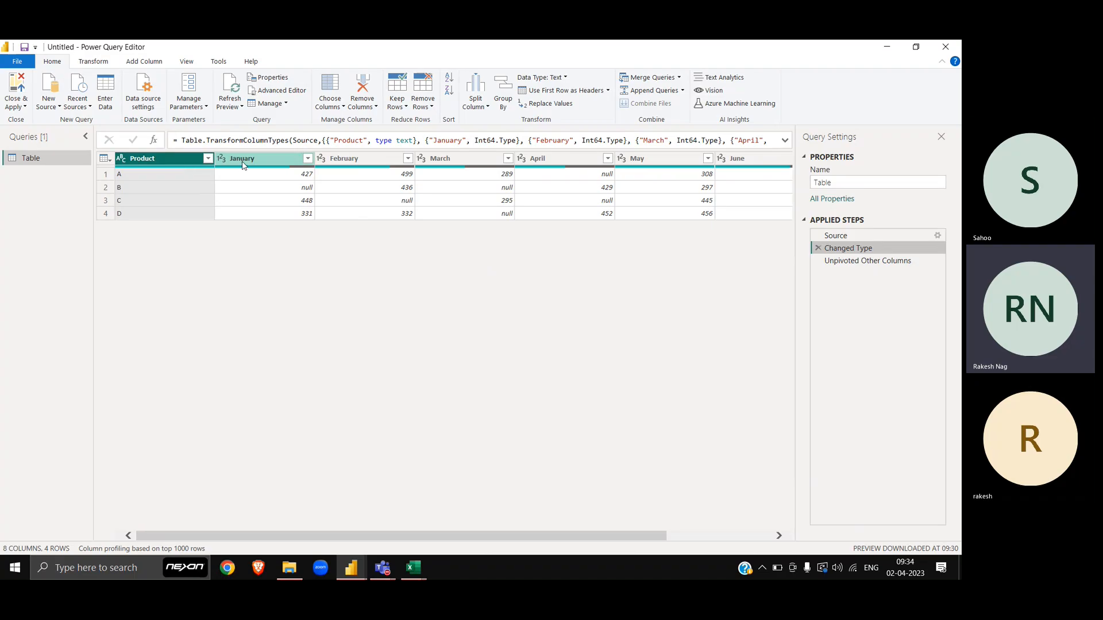
{"action": "scroll", "coordinate": [382, 260], "scroll_direction": "right", "scroll_amount": 3}
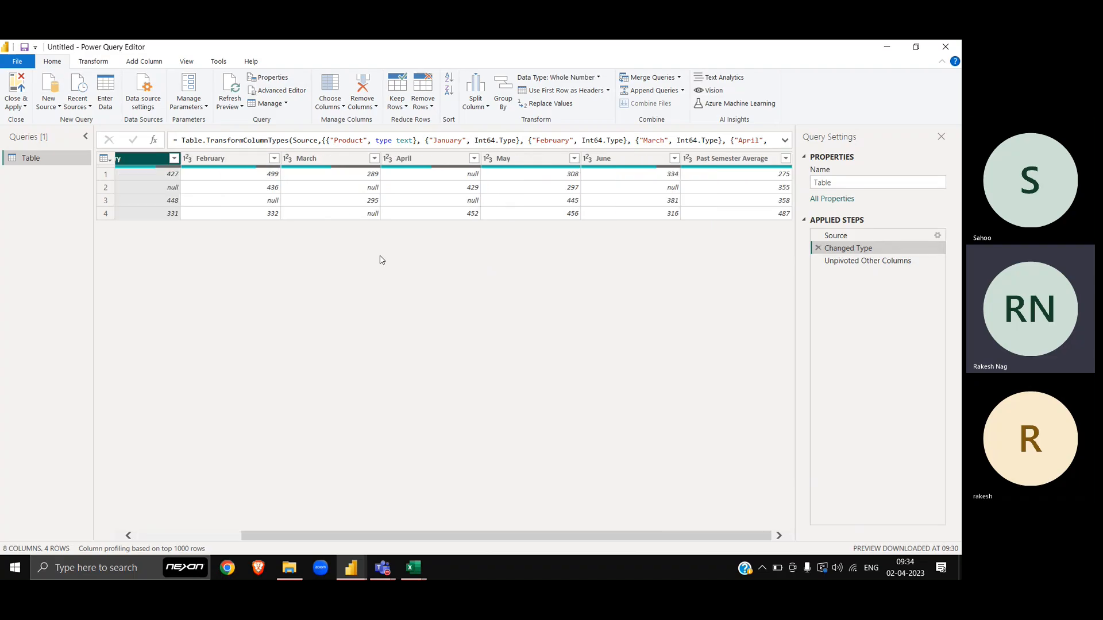
Delete the Changed Type step and check product A's April value in the unpivoted result
{"action": "left_click", "coordinate": [720, 164], "text": "shift"}
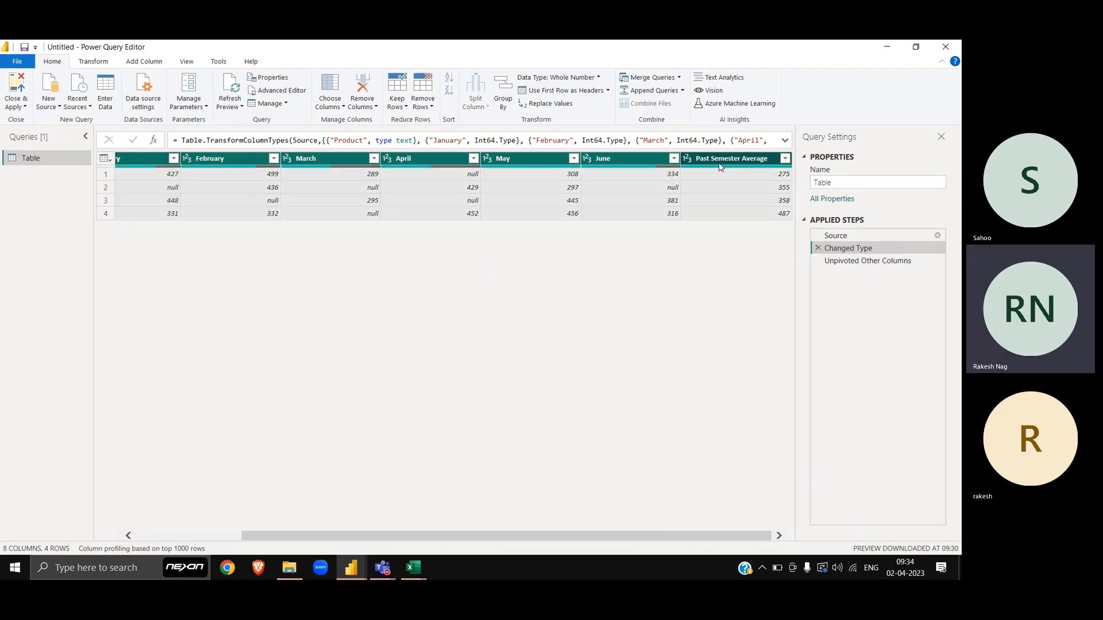
{"action": "scroll", "coordinate": [470, 212], "scroll_direction": "left", "scroll_amount": 3}
{"action": "left_click", "coordinate": [171, 159], "text": "ctrl"}
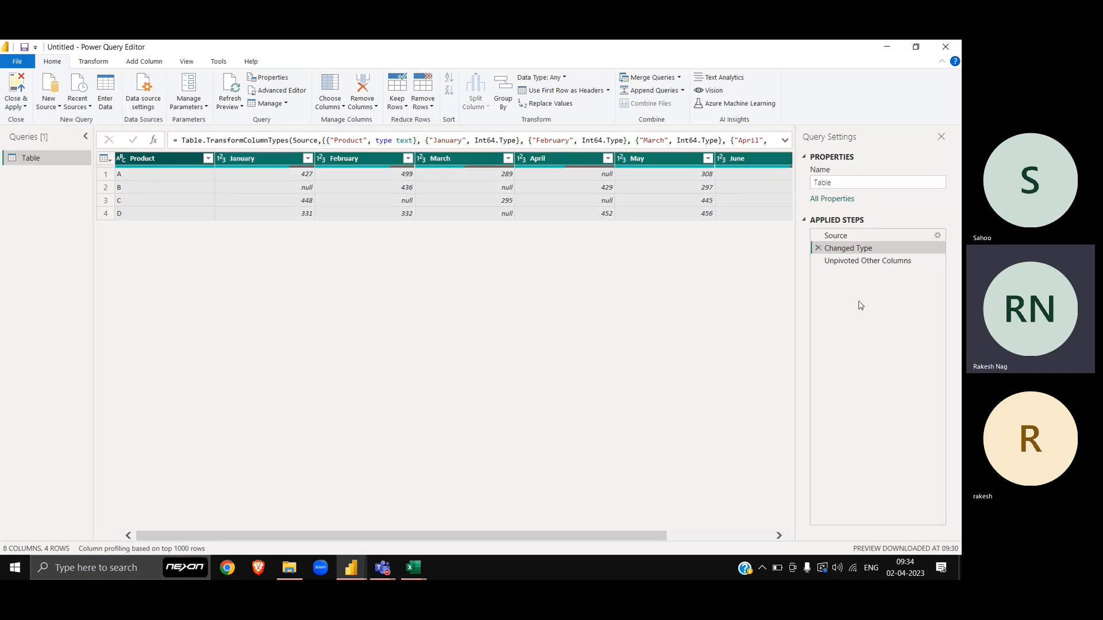
{"action": "left_click", "coordinate": [818, 247]}
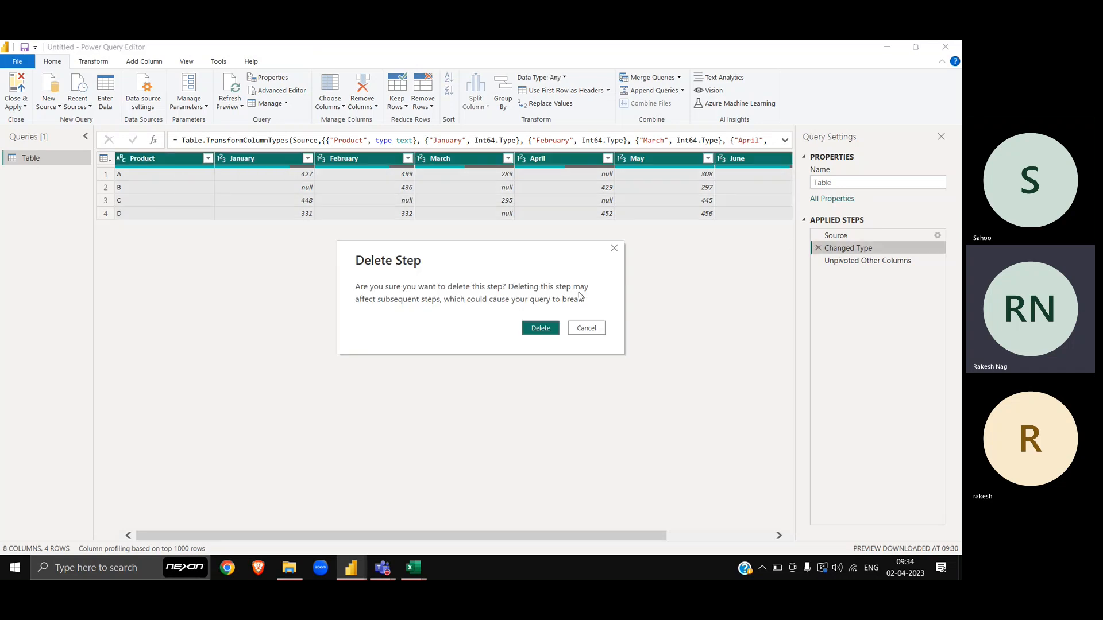
{"action": "left_click", "coordinate": [553, 330]}
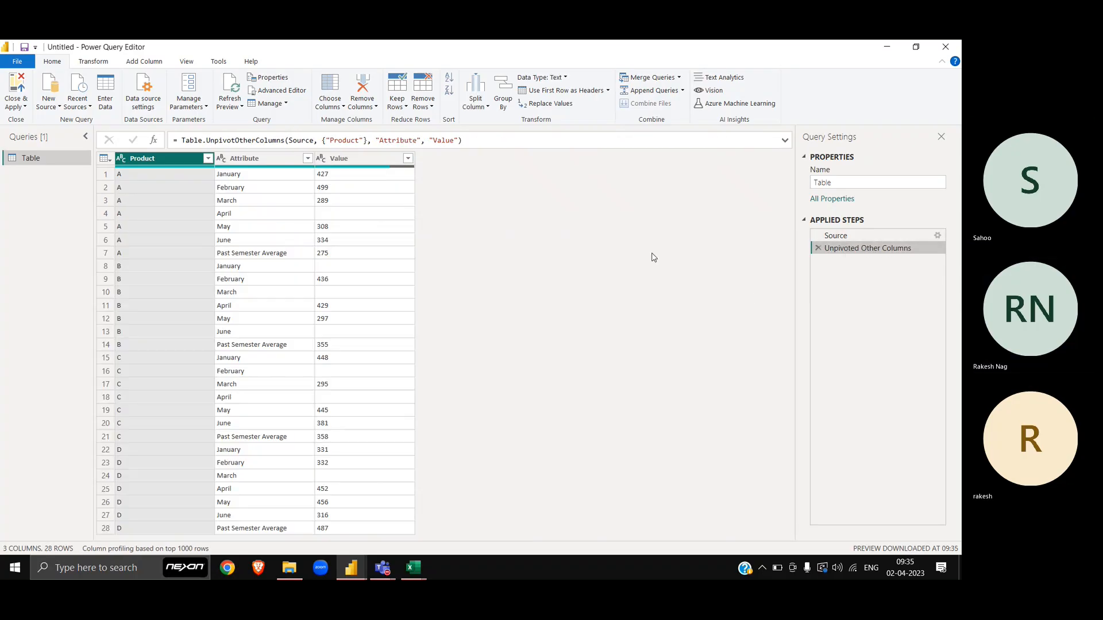
{"action": "left_click", "coordinate": [340, 220]}
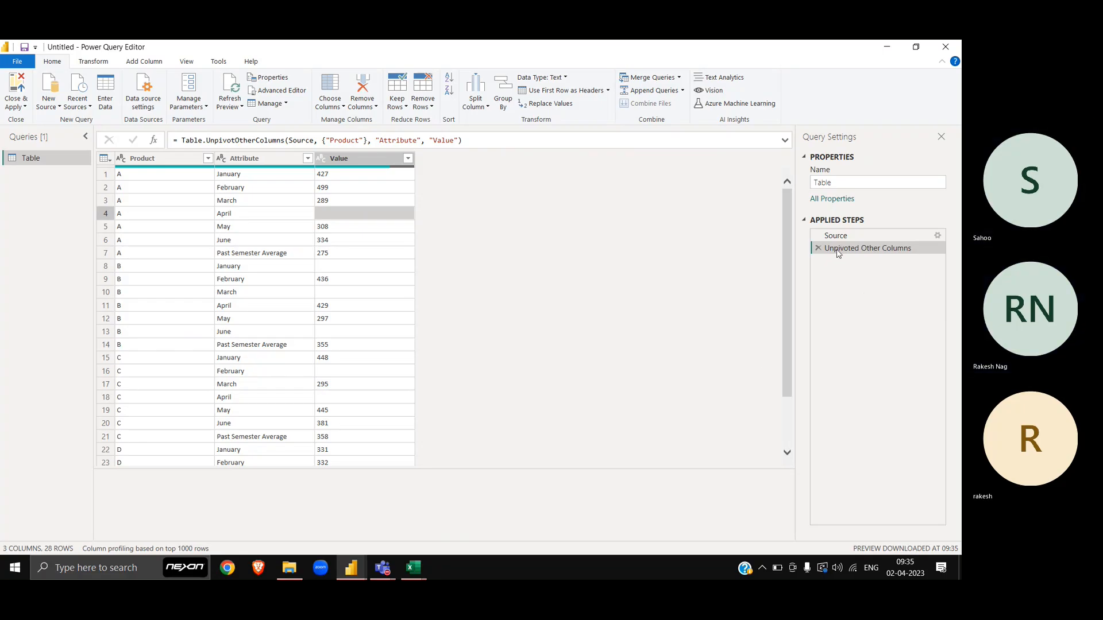
Delete the Unpivoted Other Columns step and detect the data types of all columns in the source matrix
{"action": "left_click", "coordinate": [818, 249]}
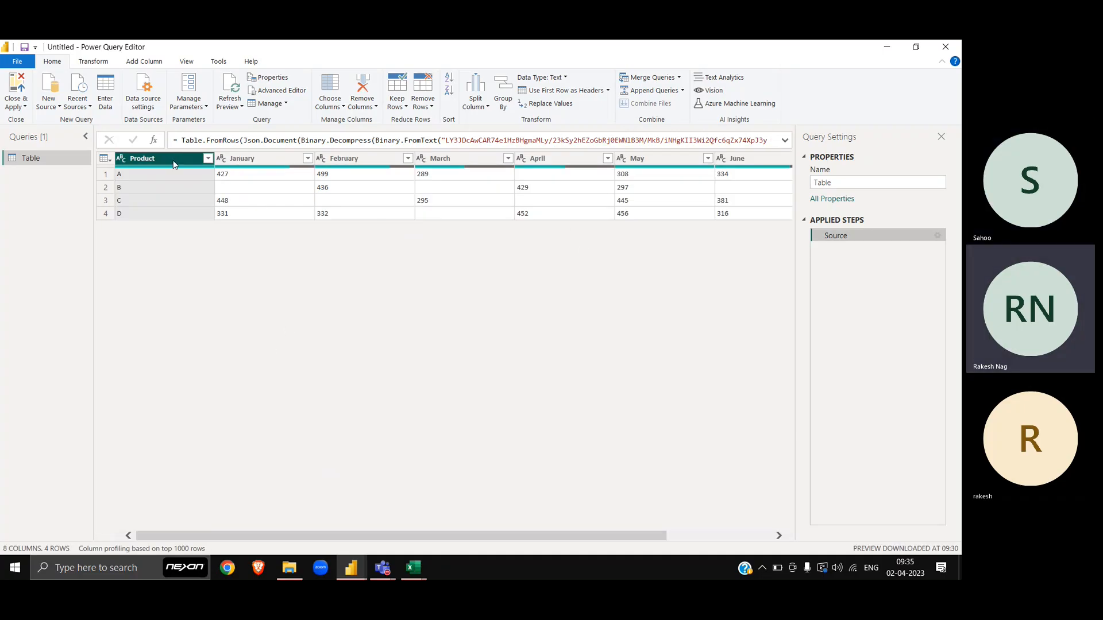
{"action": "key", "text": "ctrl+a"}
{"action": "left_click", "coordinate": [101, 62]}
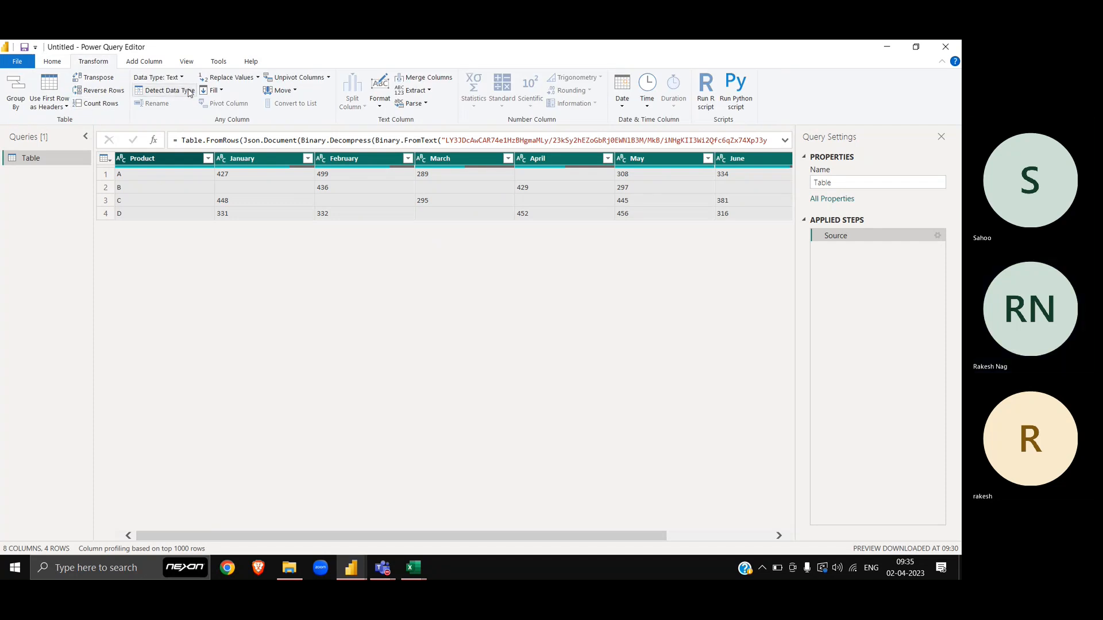
{"action": "left_click", "coordinate": [164, 90]}
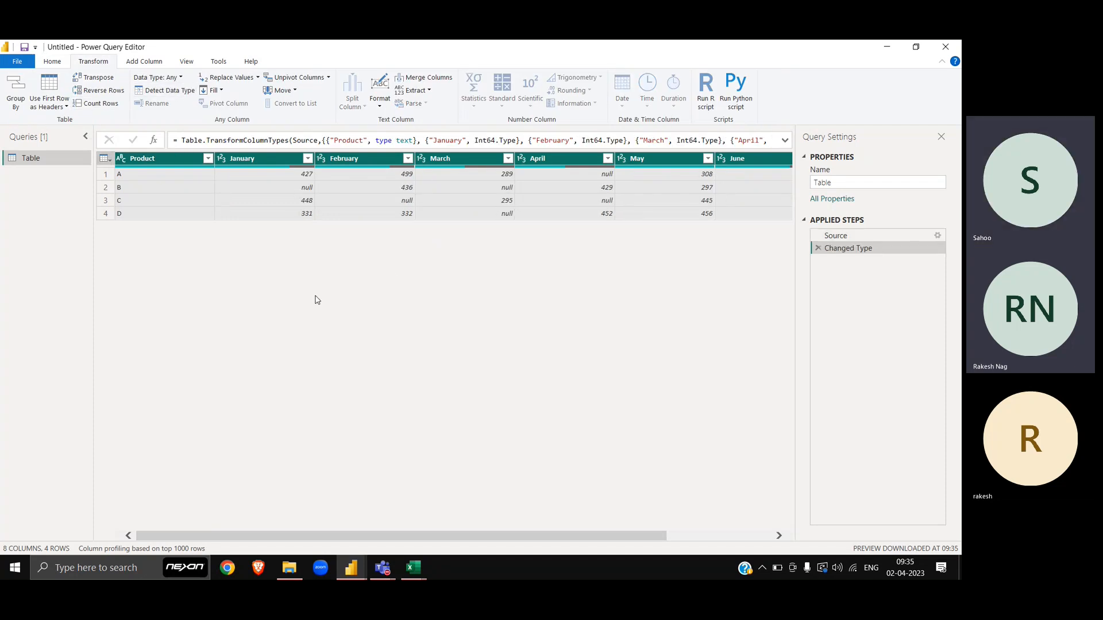
Unpivot all columns other than Product
{"action": "left_click", "coordinate": [255, 159]}
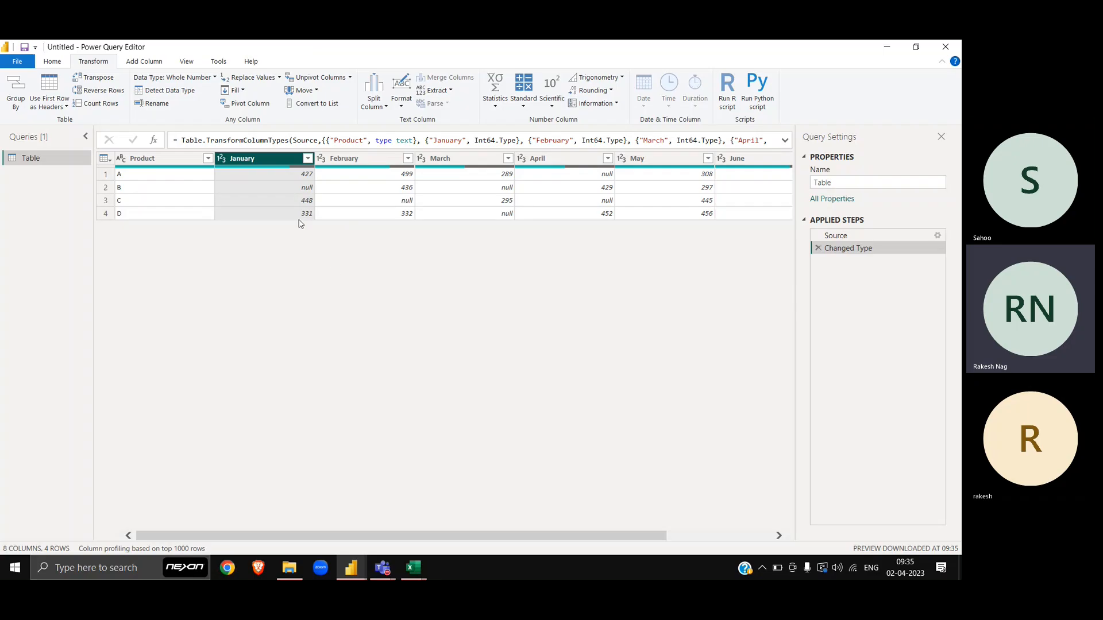
{"action": "scroll", "coordinate": [343, 197], "scroll_direction": "right", "scroll_amount": 3}
{"action": "scroll", "coordinate": [342, 197], "scroll_direction": "left", "scroll_amount": 3}
{"action": "left_click", "coordinate": [180, 160]}
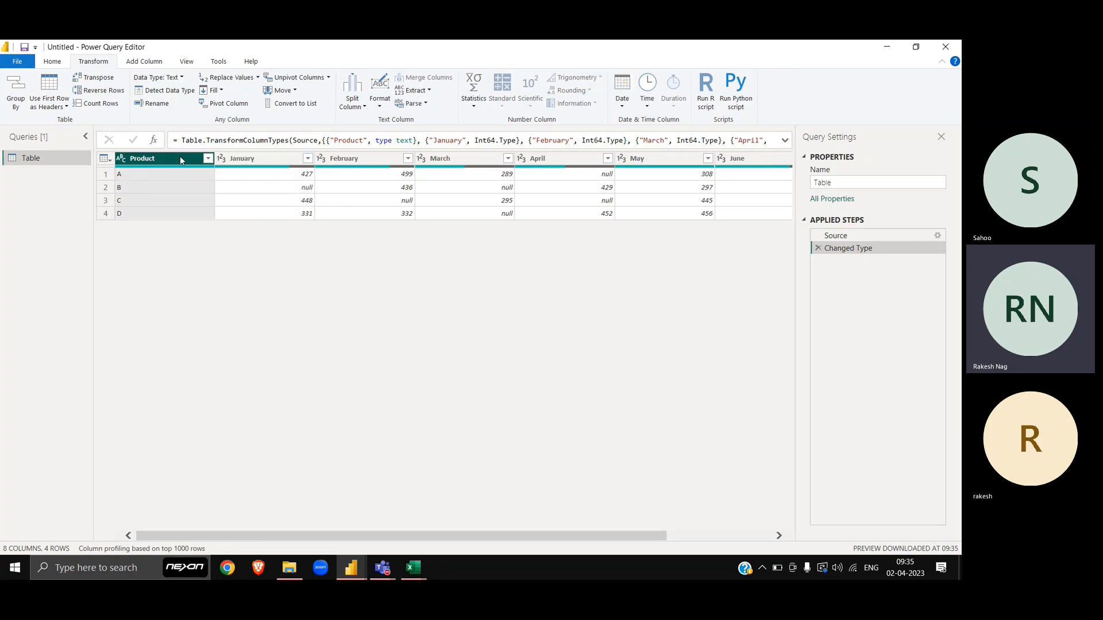
{"action": "right_click", "coordinate": [181, 158]}
{"action": "left_click", "coordinate": [264, 376]}
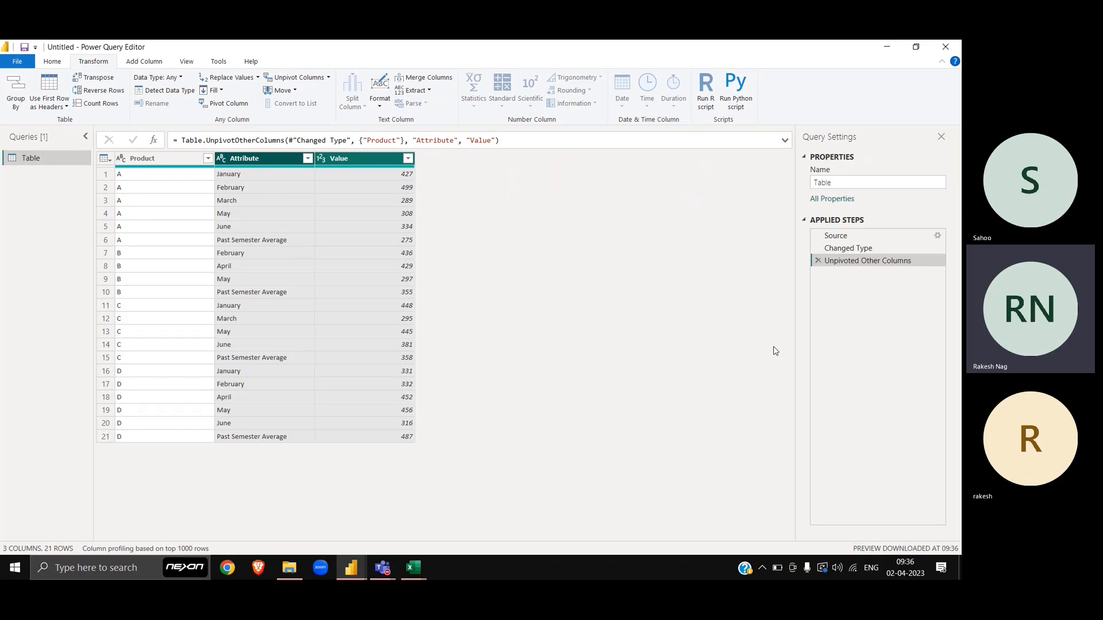
Insert a Replace Values step after Changed Type that replaces null with 0 in all columns
{"action": "left_click", "coordinate": [849, 249]}
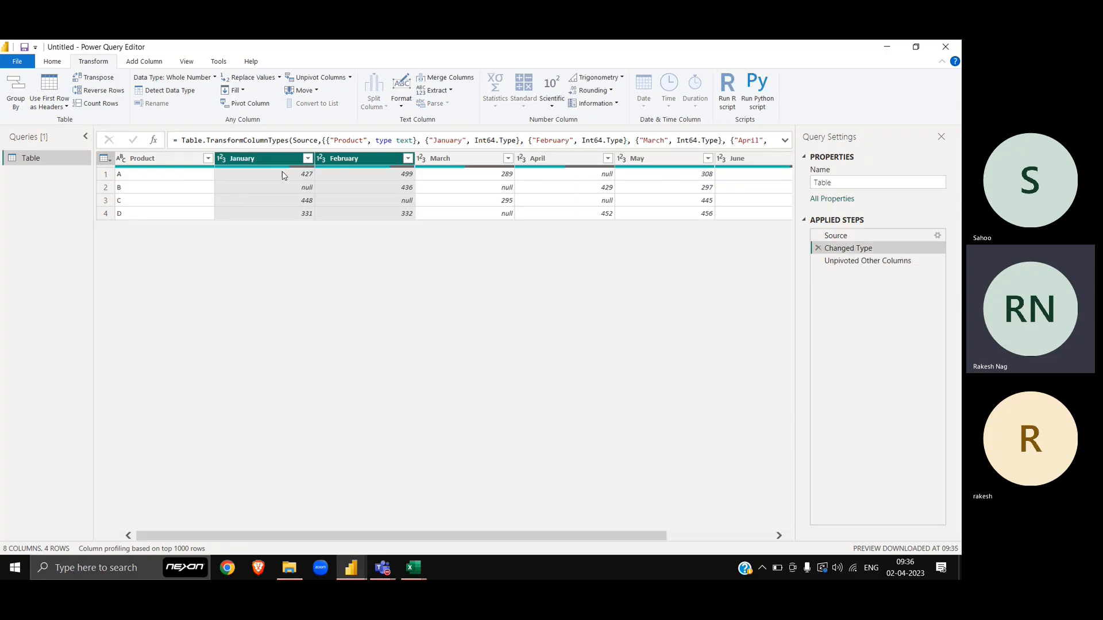
{"action": "key", "text": "ctrl+a"}
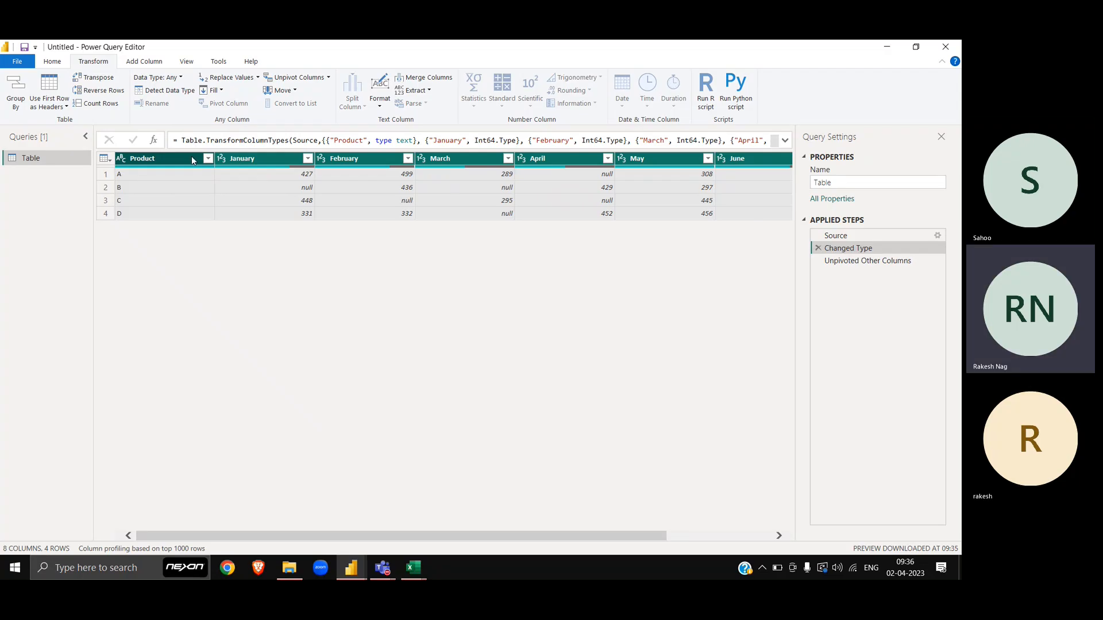
{"action": "right_click", "coordinate": [190, 158]}
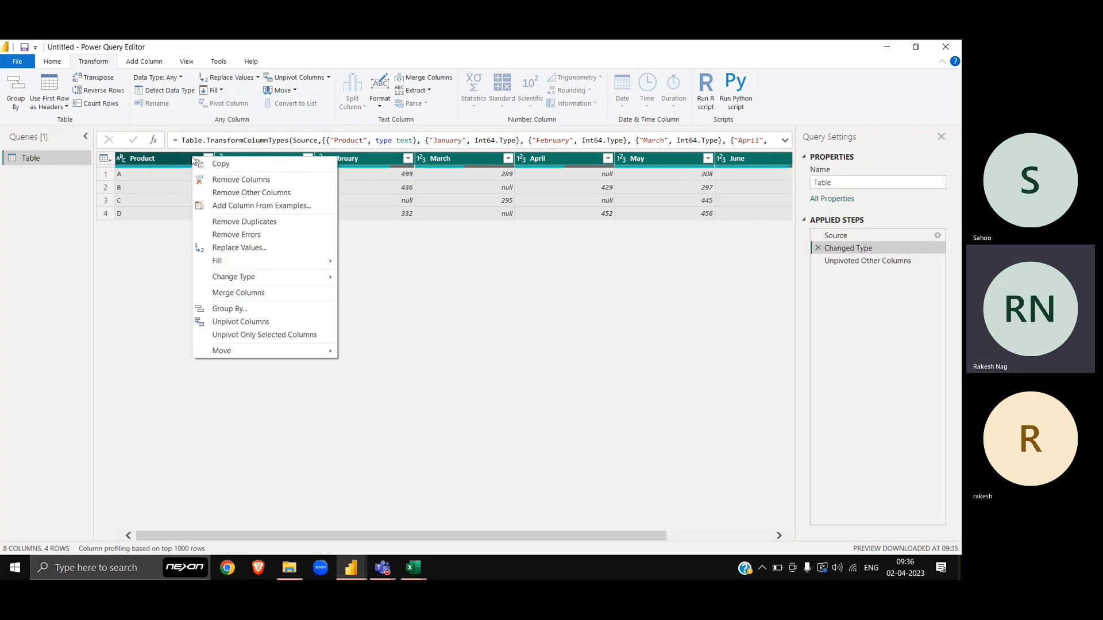
{"action": "left_click", "coordinate": [244, 249]}
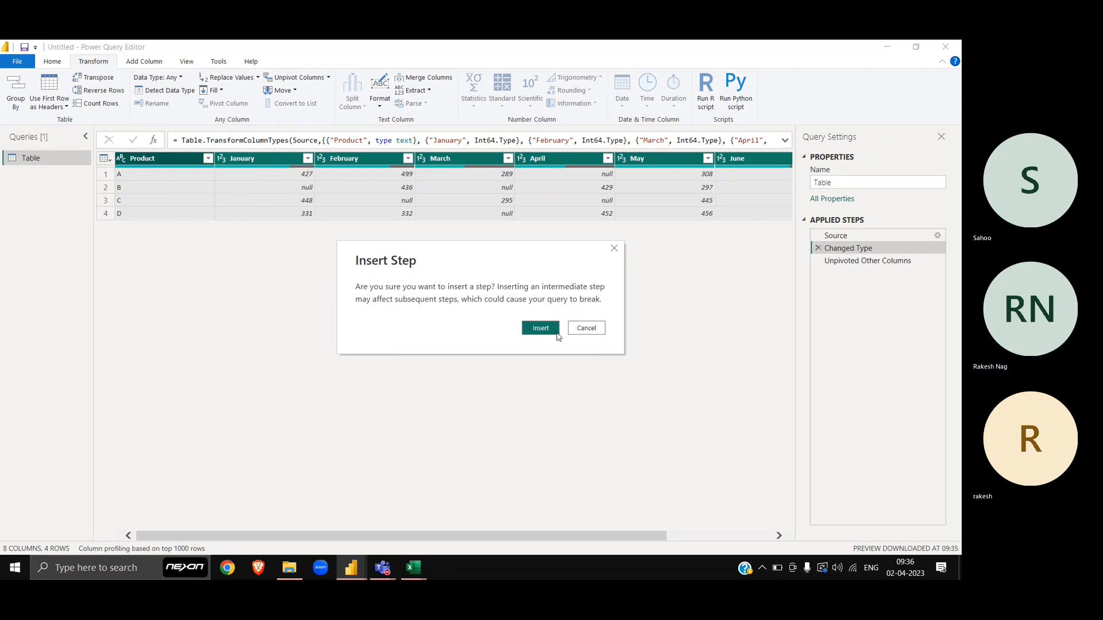
{"action": "left_click", "coordinate": [555, 332]}
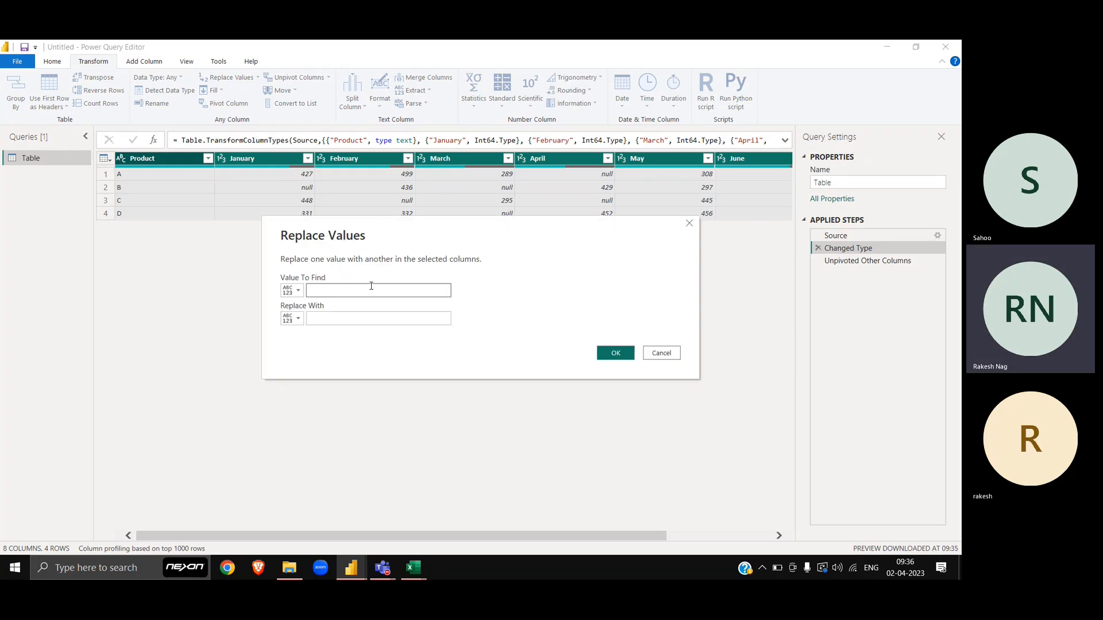
{"action": "type", "text": "null"}
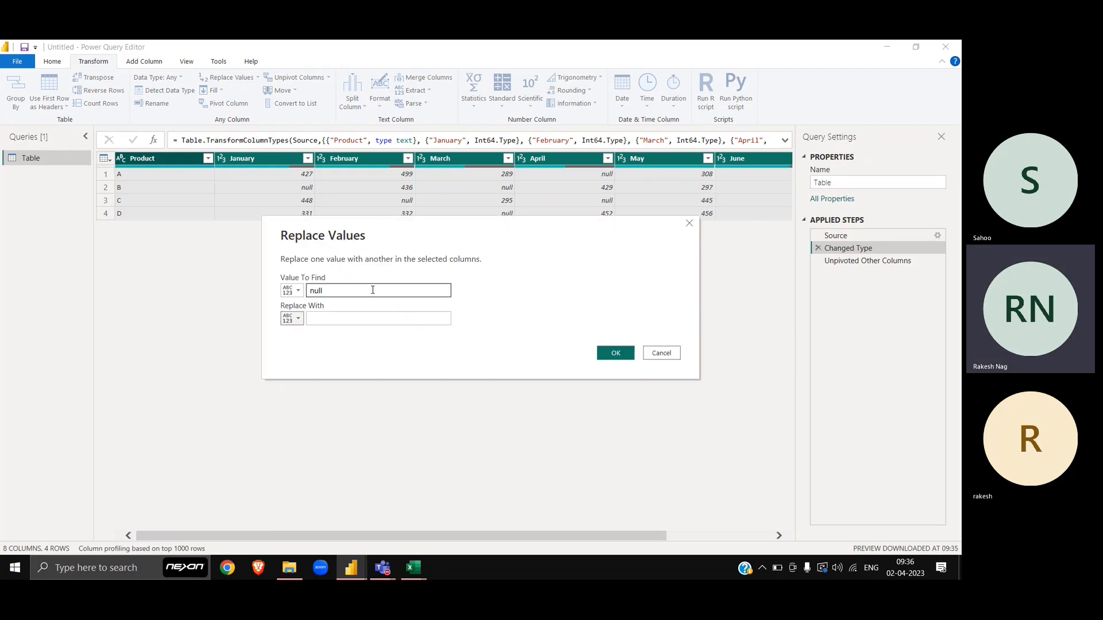
{"action": "left_click", "coordinate": [368, 320]}
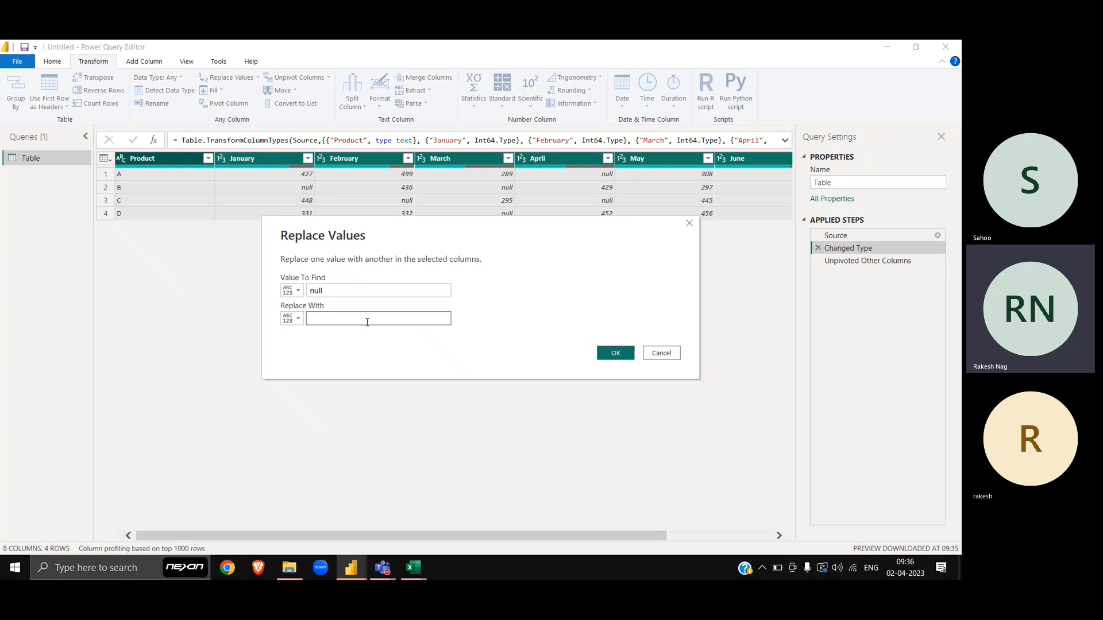
{"action": "left_click", "coordinate": [618, 354]}
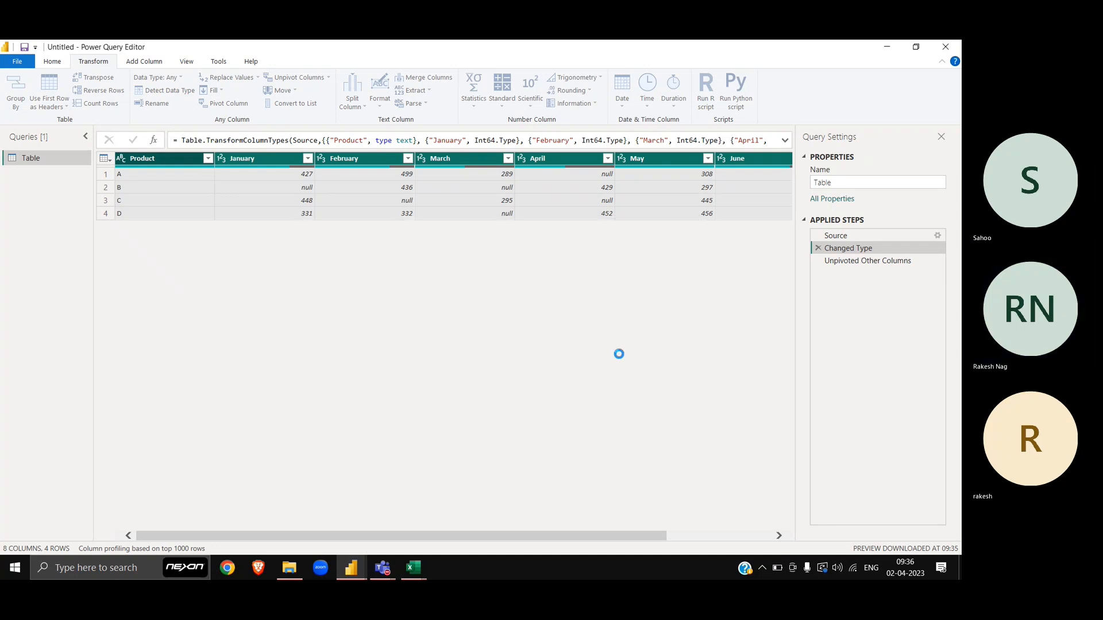
{"action": "scroll", "coordinate": [276, 204], "scroll_direction": "left", "scroll_amount": 5}
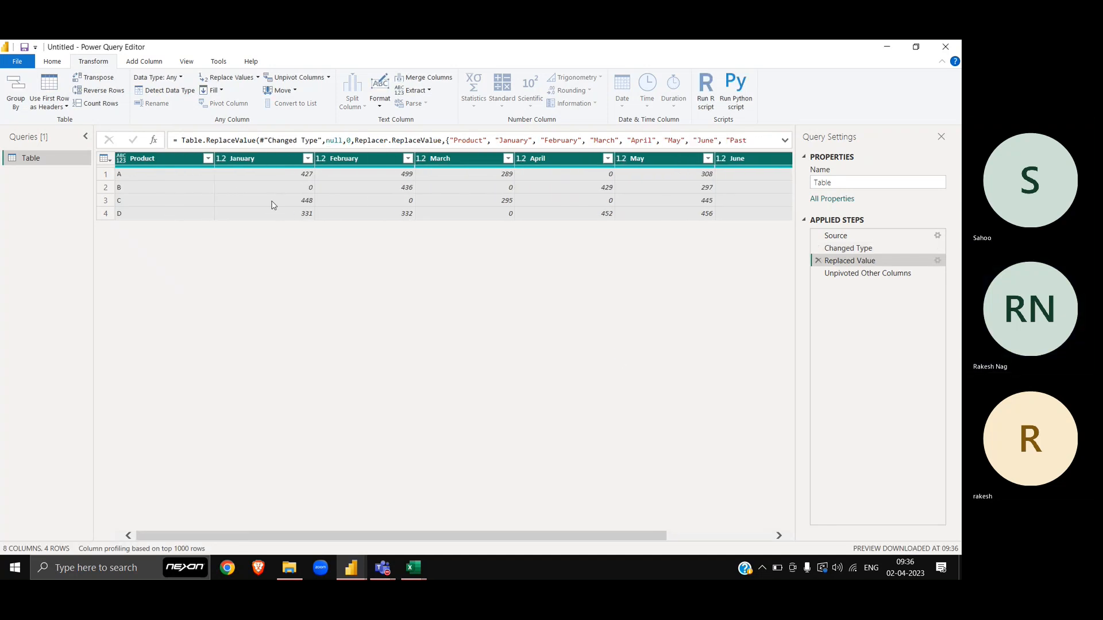
Examine product A's April row and the Value column in the Unpivoted Other Columns step
{"action": "left_click", "coordinate": [857, 274]}
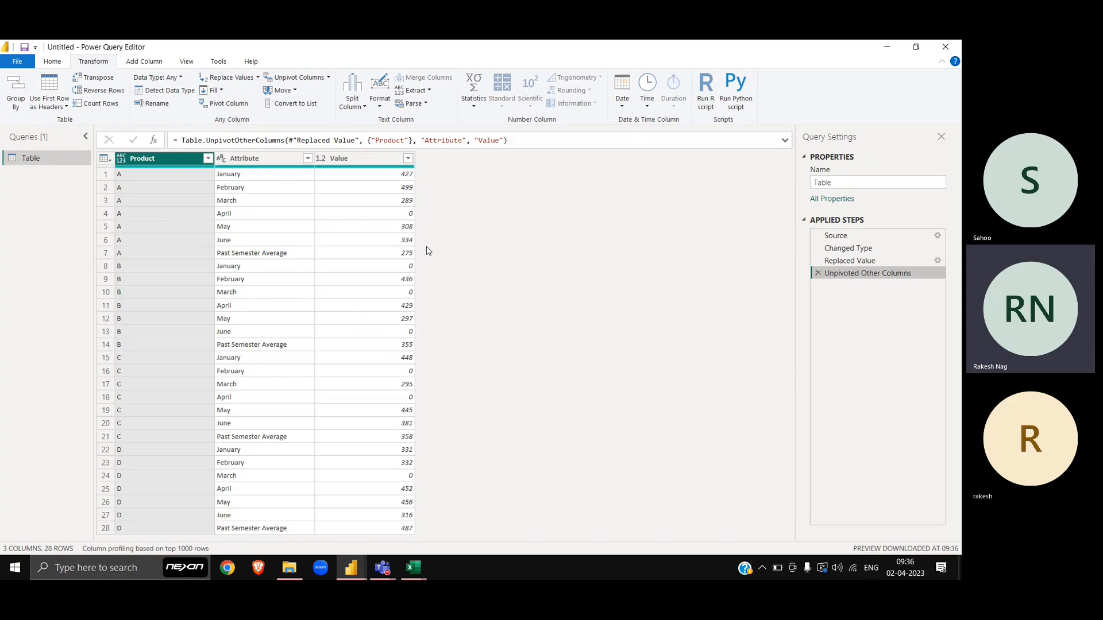
{"action": "left_click", "coordinate": [395, 215]}
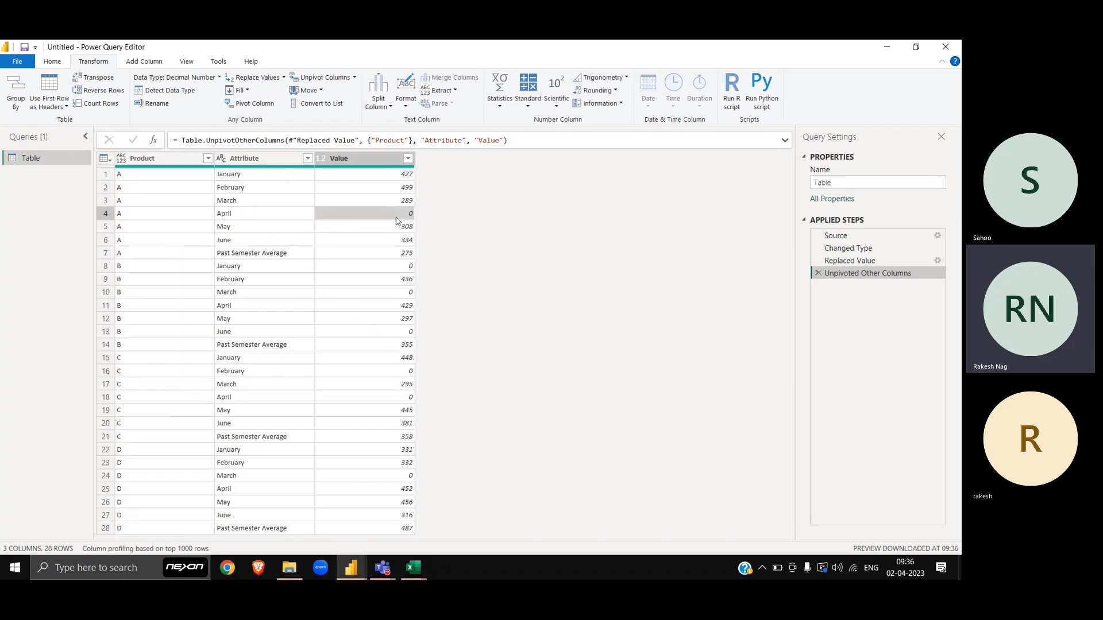
{"action": "left_click", "coordinate": [109, 214]}
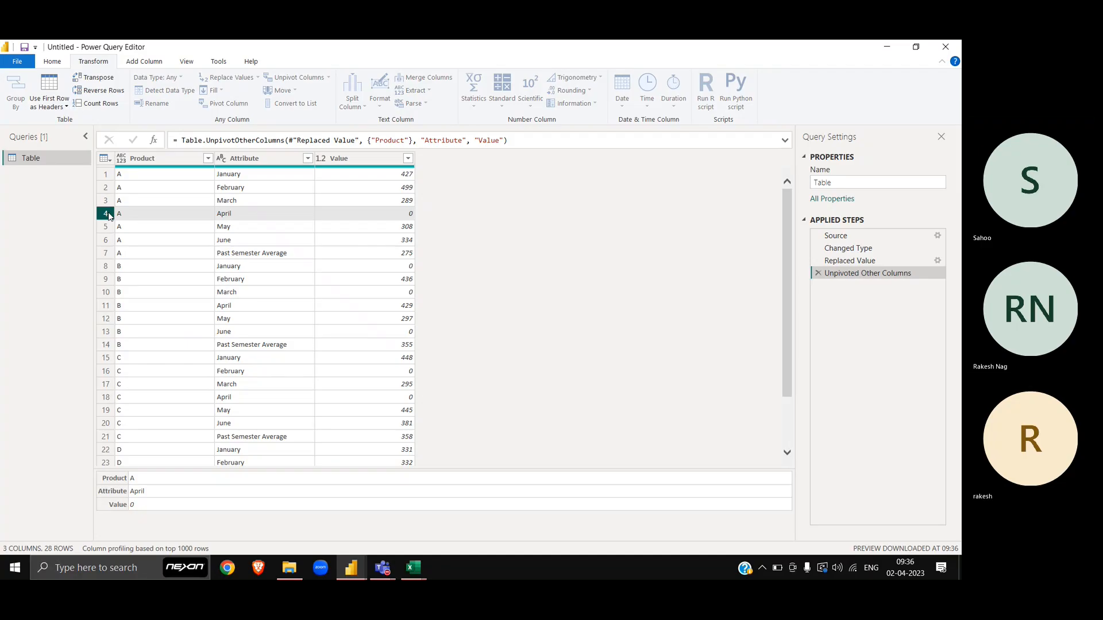
{"action": "left_click", "coordinate": [368, 161]}
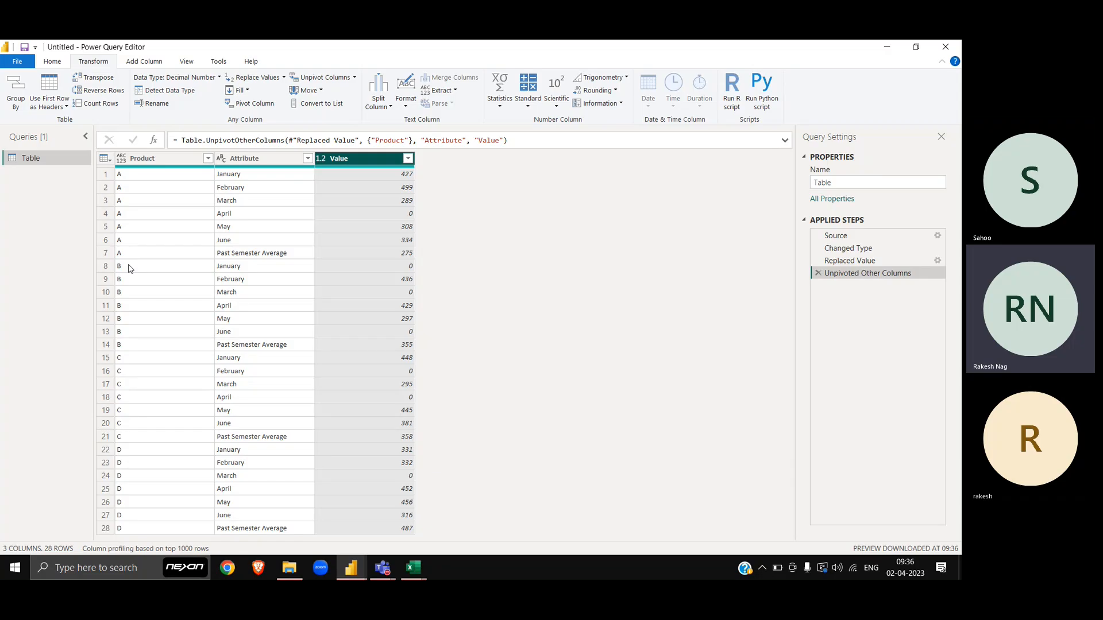
Switch to Excel, view Book1's Sheet1, and bring up the Advance Transformation 3 workbook with the source matrix and expected table
{"action": "key", "text": "alt+Tab"}
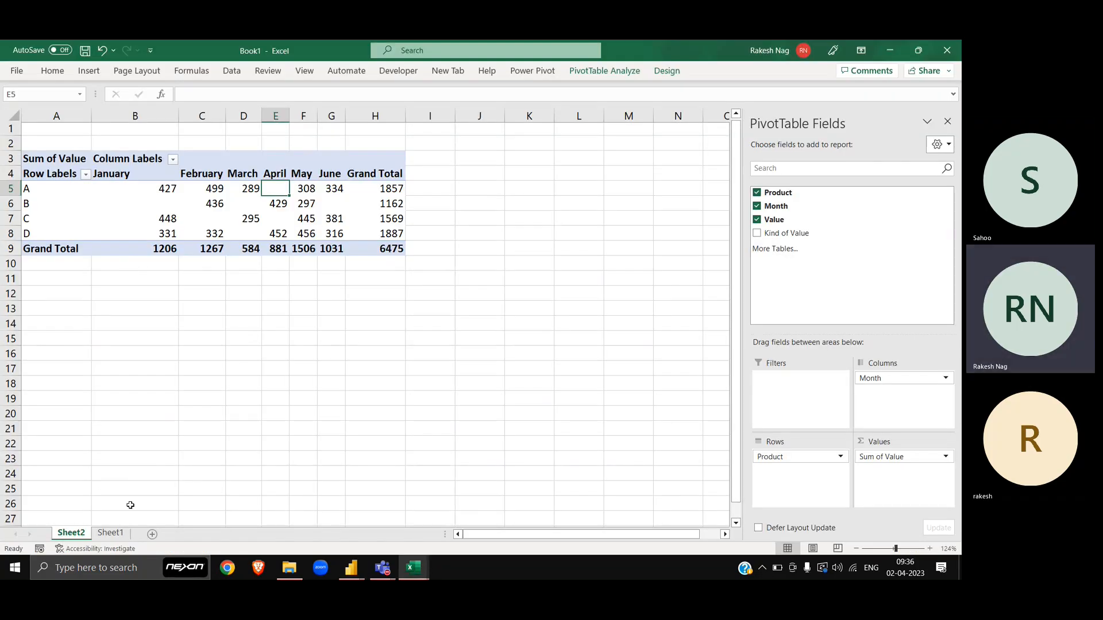
{"action": "left_click", "coordinate": [111, 533]}
{"action": "key", "text": "alt+Tab"}
{"action": "key", "text": "alt+Tab"}
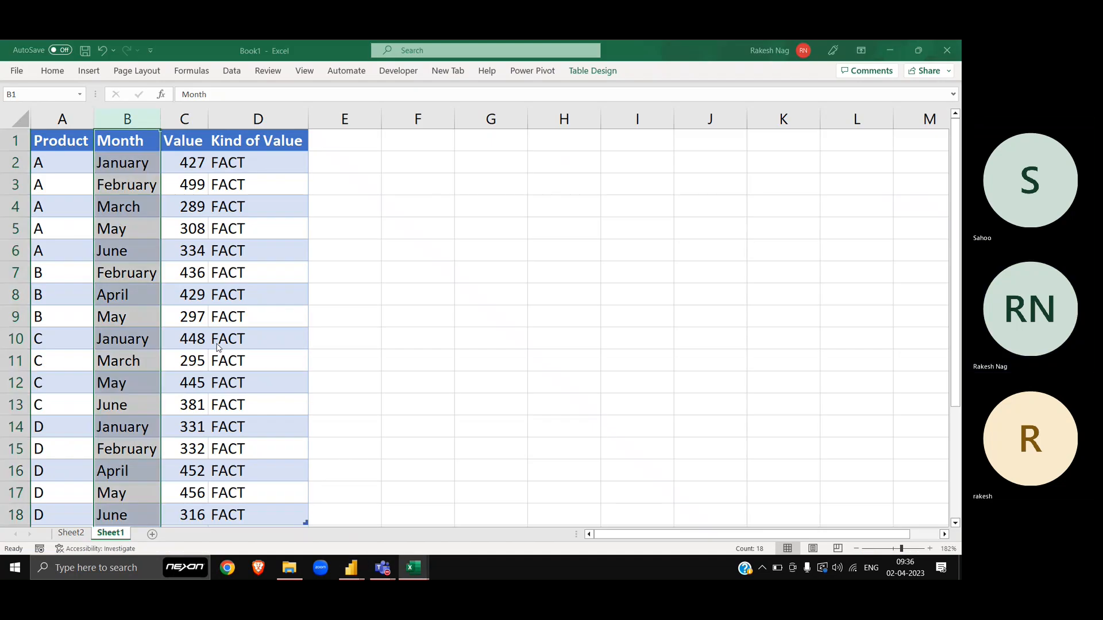
{"action": "key", "text": "alt+Tab"}
{"action": "key", "text": "alt+Tab"}
{"action": "key", "text": "Tab"}
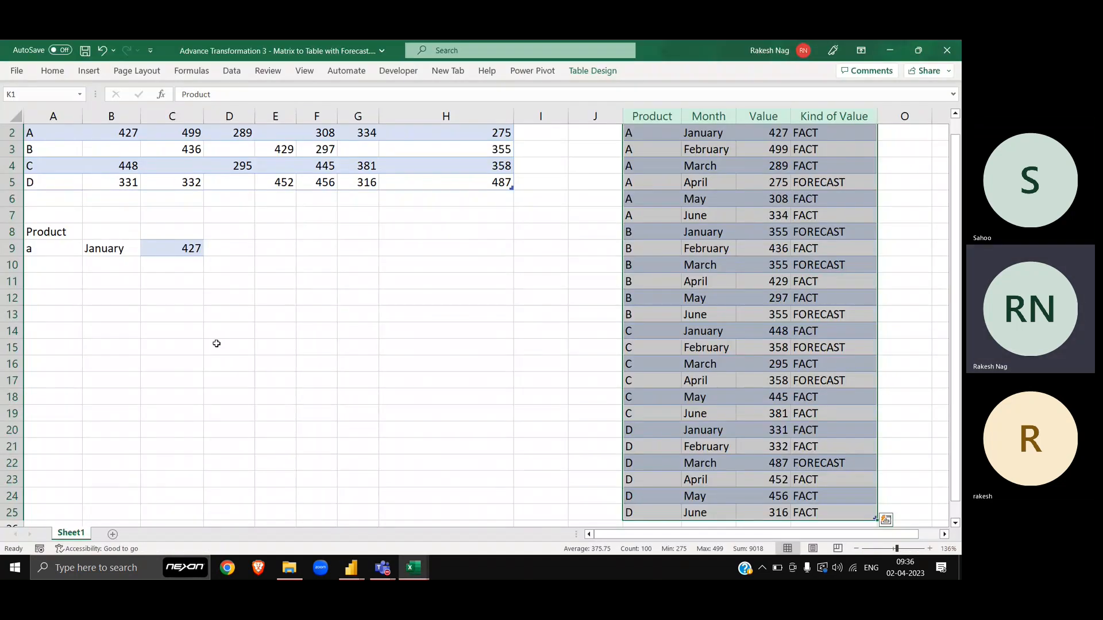
{"action": "scroll", "coordinate": [217, 343], "scroll_direction": "up", "scroll_amount": 1}
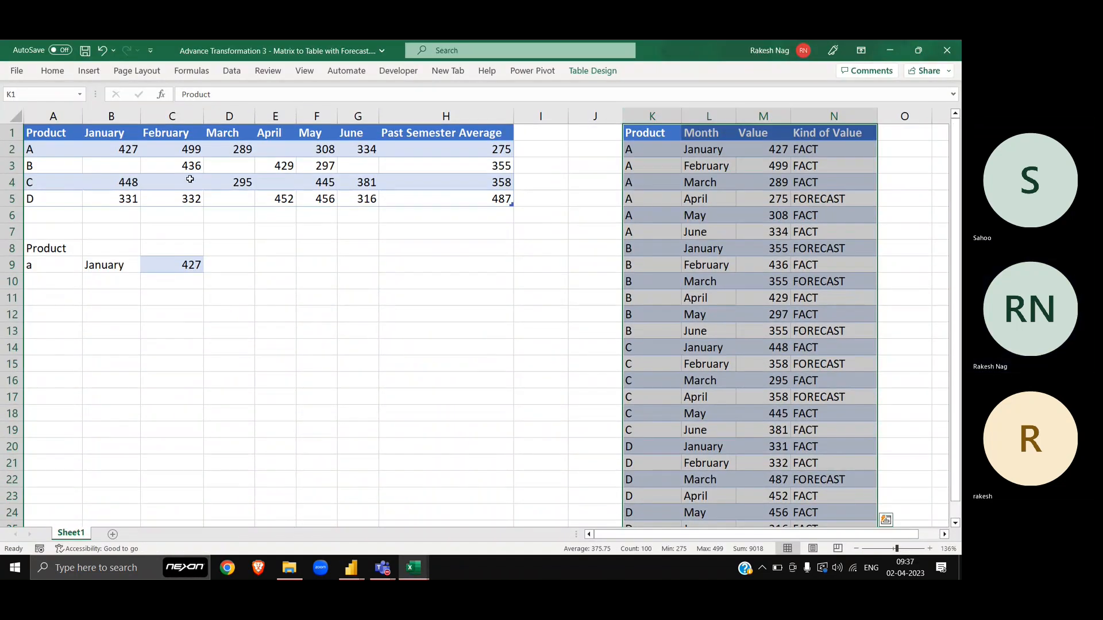
Compare the Past Semester Average cells of products A and B with product A's blank April cell in the matrix
{"action": "left_click", "coordinate": [394, 135]}
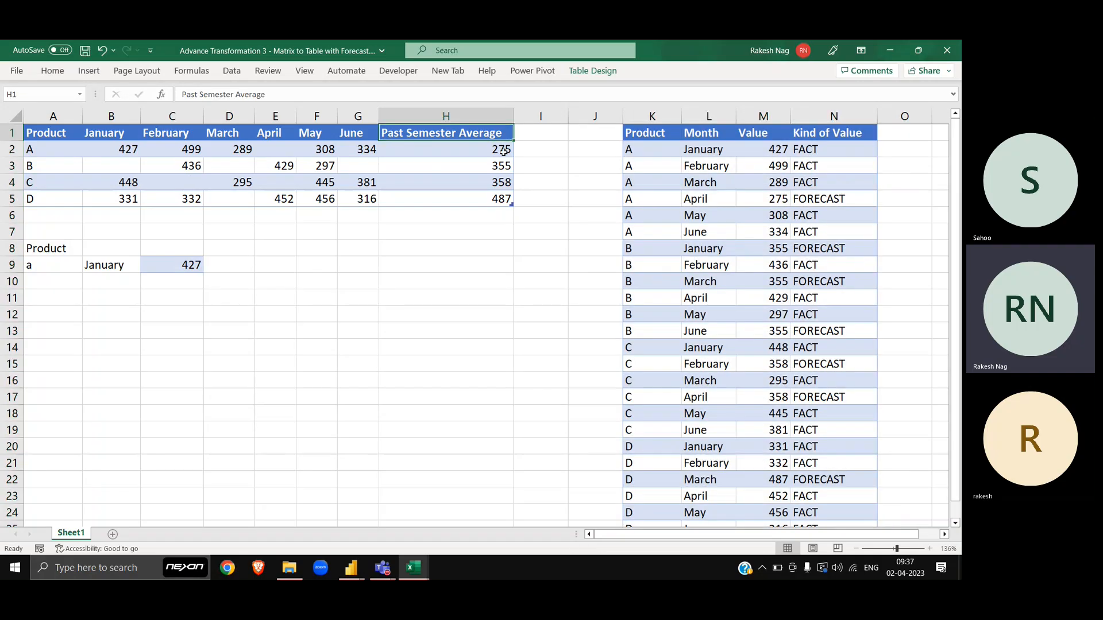
{"action": "left_click", "coordinate": [504, 151]}
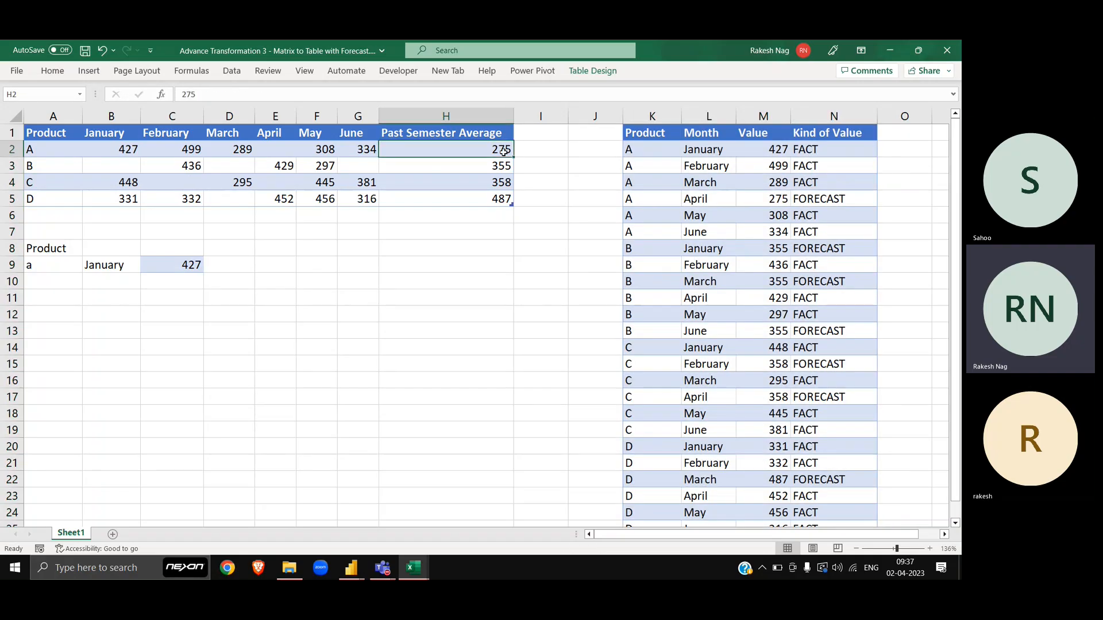
{"action": "left_click", "coordinate": [284, 146]}
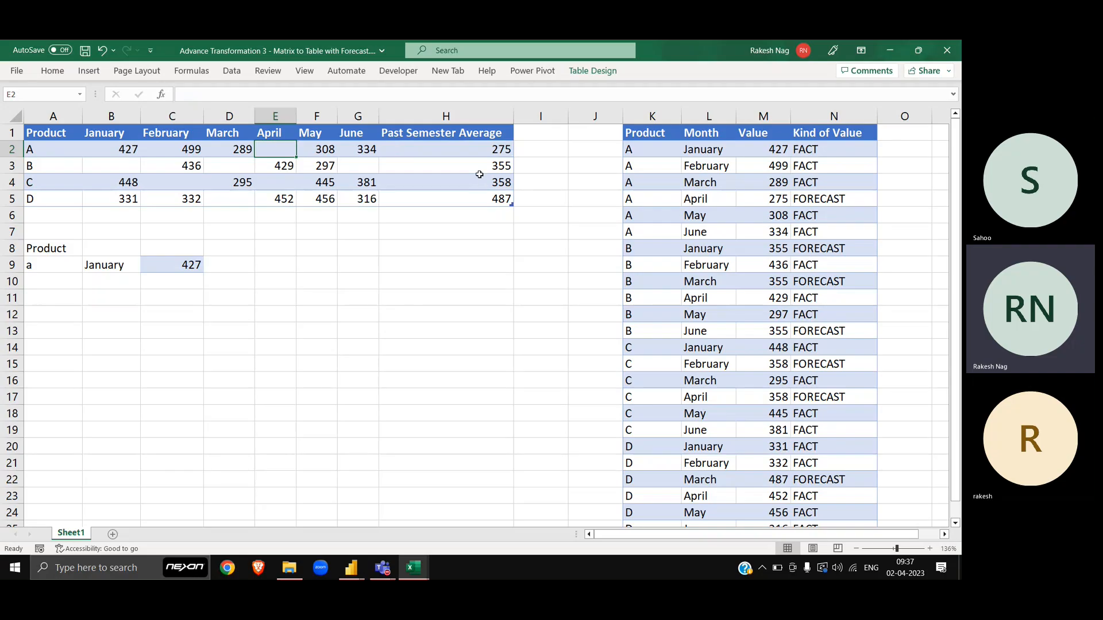
{"action": "left_click", "coordinate": [499, 167]}
Switch back to the Power Query Editor and examine the Past Semester Average rows of products A and B and the Value column
{"action": "key", "text": "alt+Tab"}
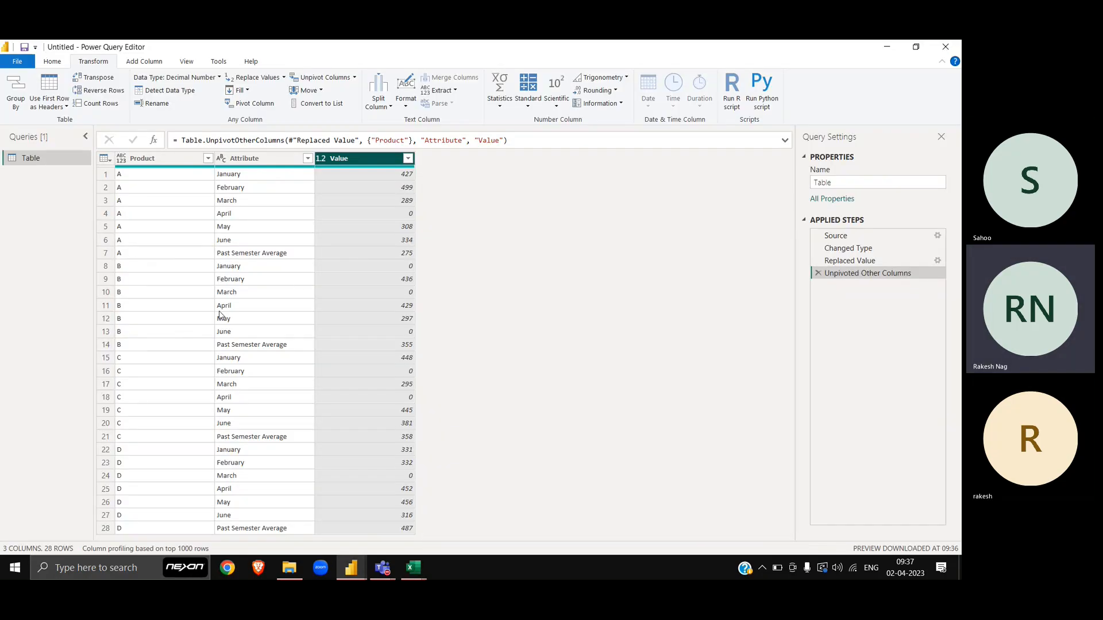
{"action": "left_click", "coordinate": [105, 256]}
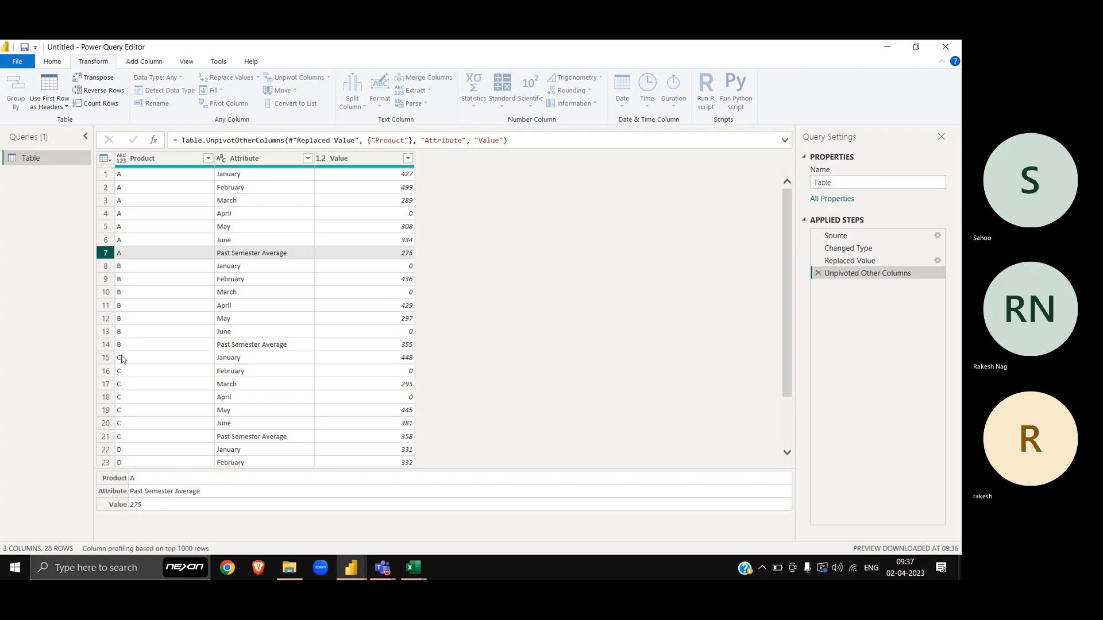
{"action": "left_click", "coordinate": [107, 346]}
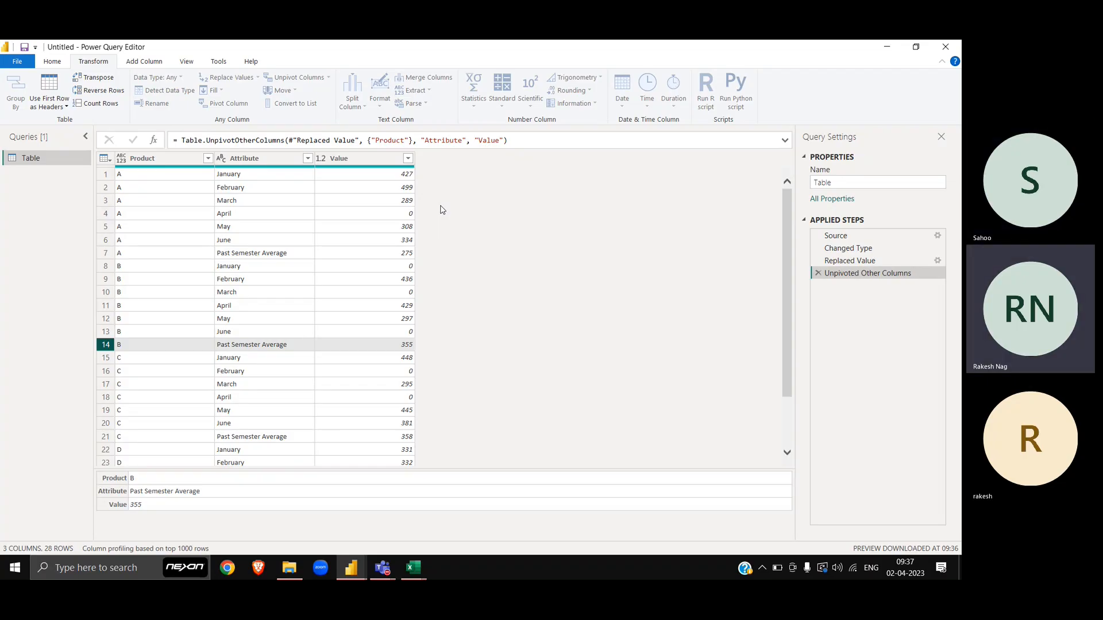
{"action": "left_click", "coordinate": [368, 159]}
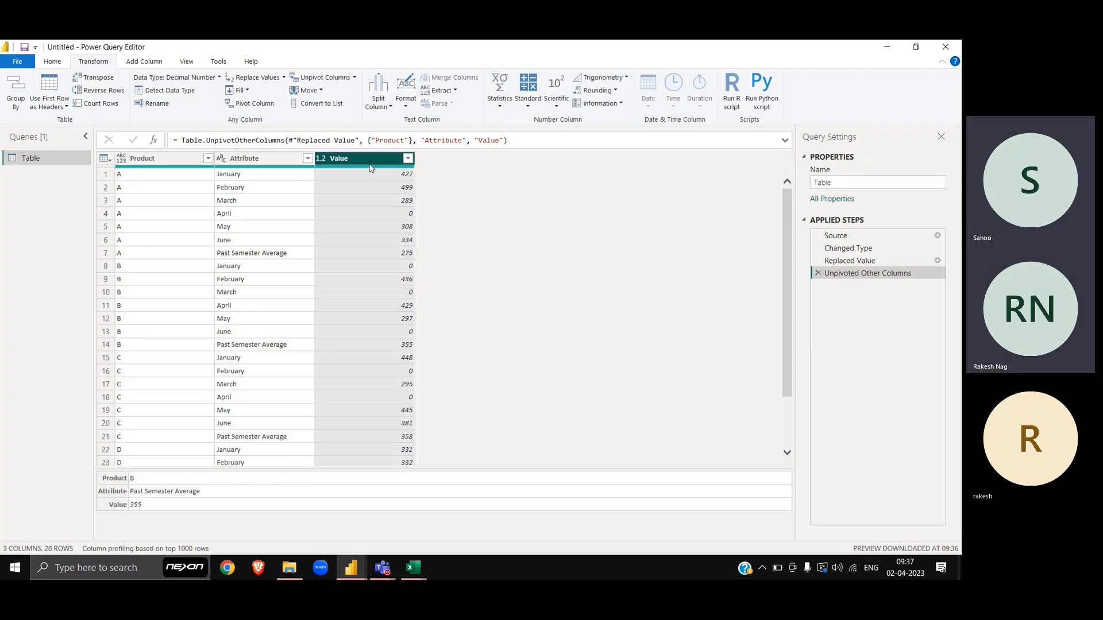
Start a custom column whose formula tests whether the attribute contains "Past": if Text.Contains([Attribute],"Past")
{"action": "left_click", "coordinate": [144, 61]}
{"action": "left_click", "coordinate": [57, 92]}
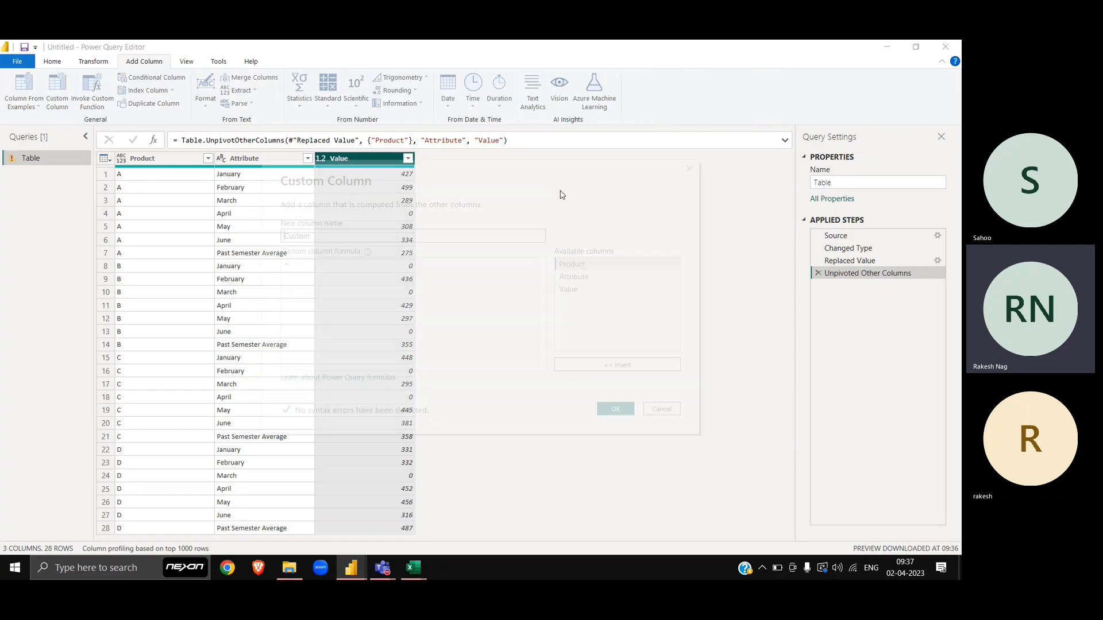
{"action": "left_click_drag", "start_coordinate": [440, 176], "coordinate": [660, 264]}
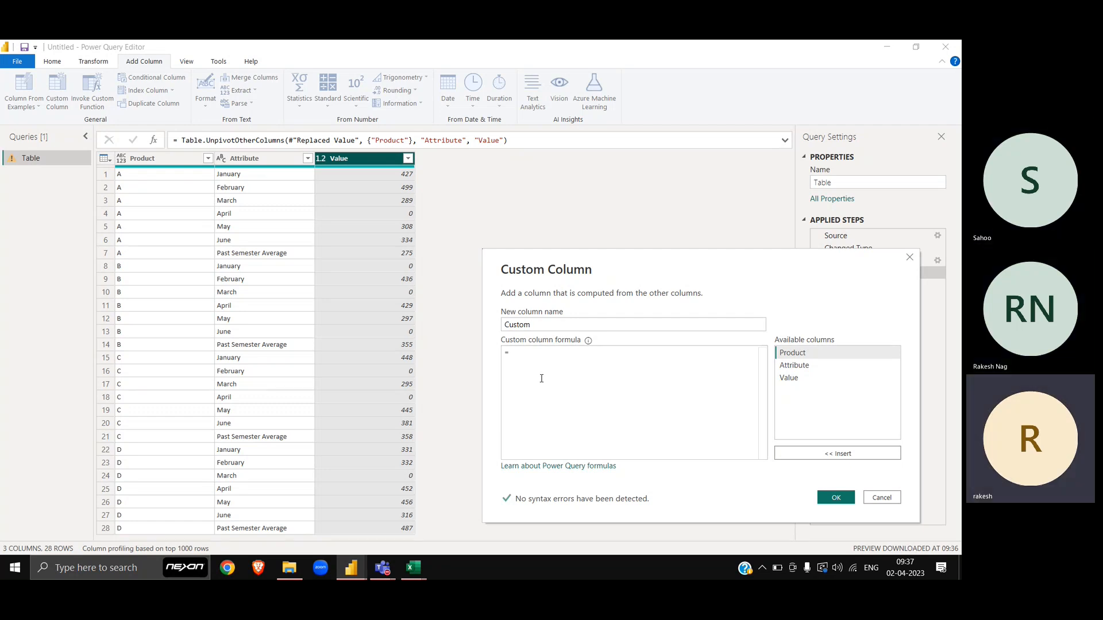
{"action": "type", "text": "if T"}
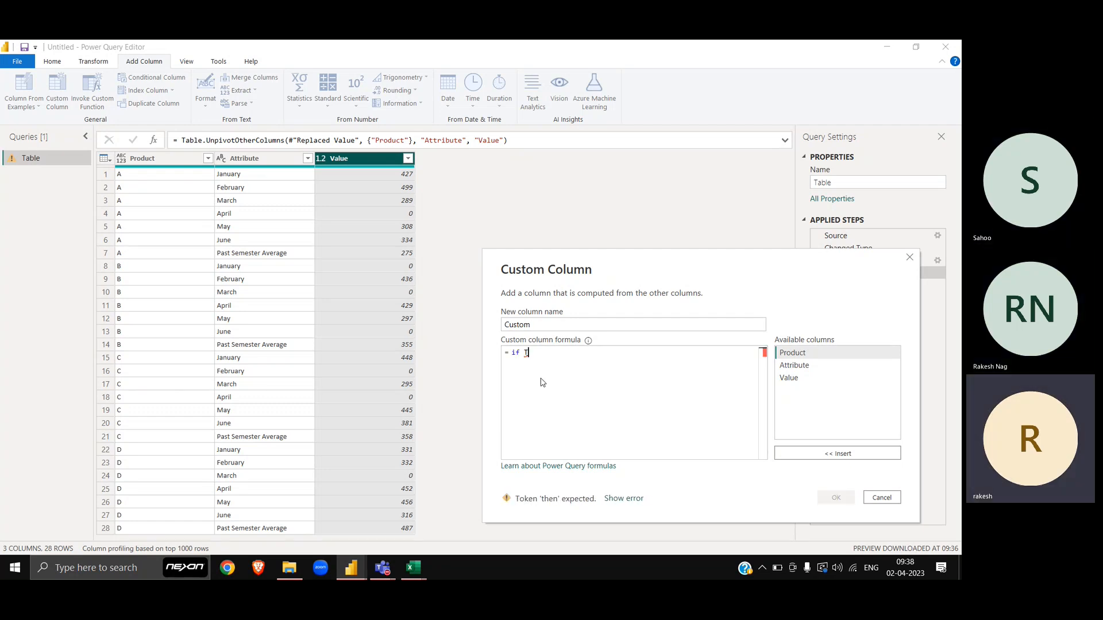
{"action": "type", "text": "ext.Contains("}
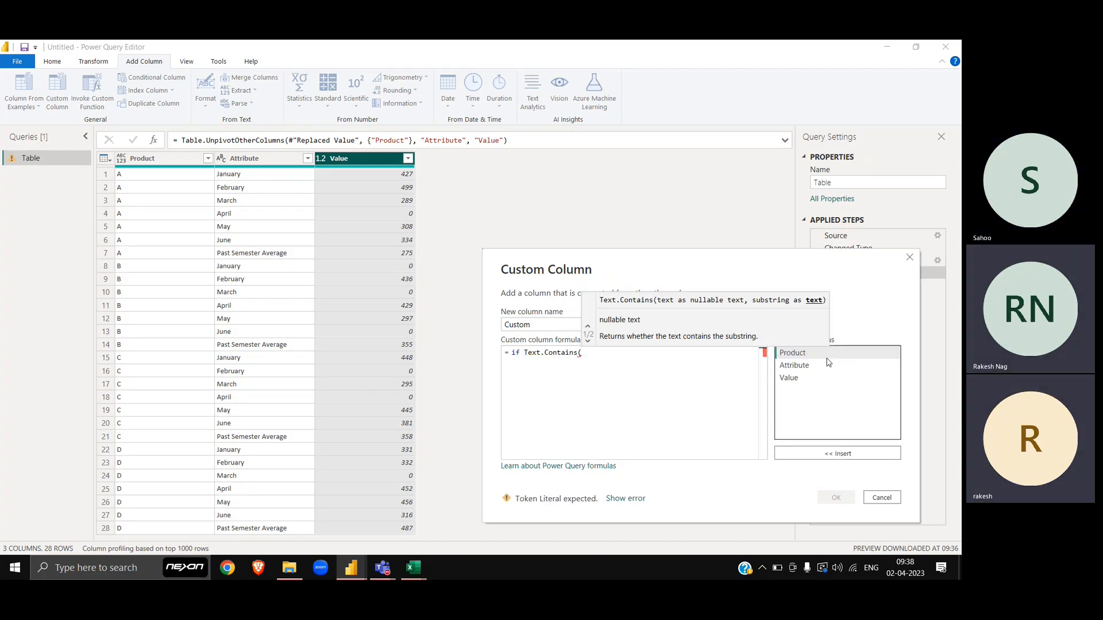
{"action": "double_click", "coordinate": [802, 369]}
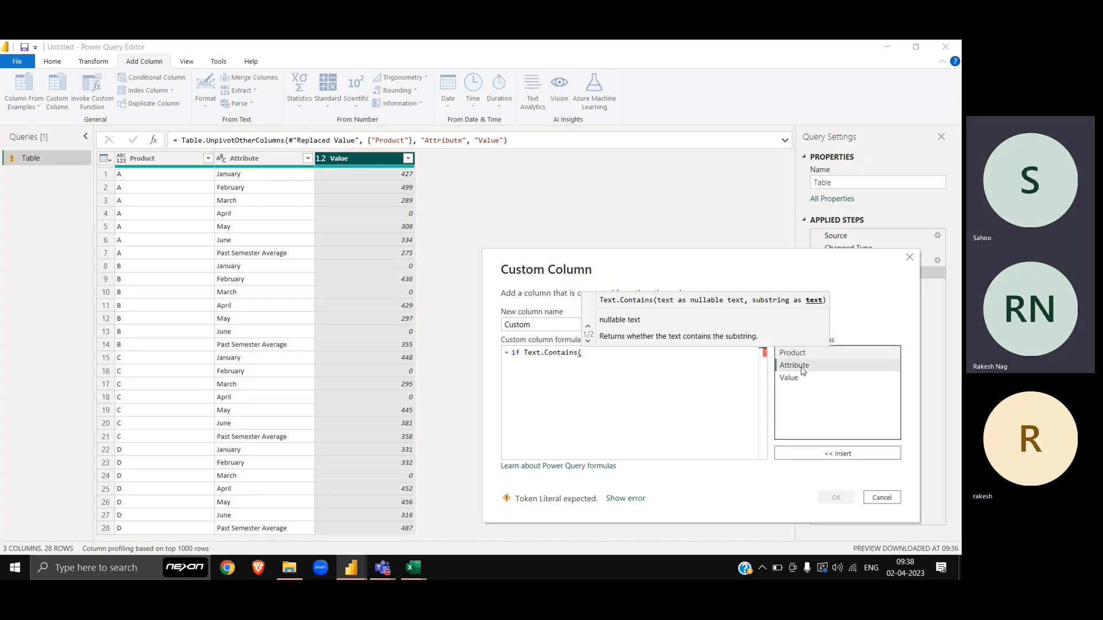
{"action": "type", "text": ","}
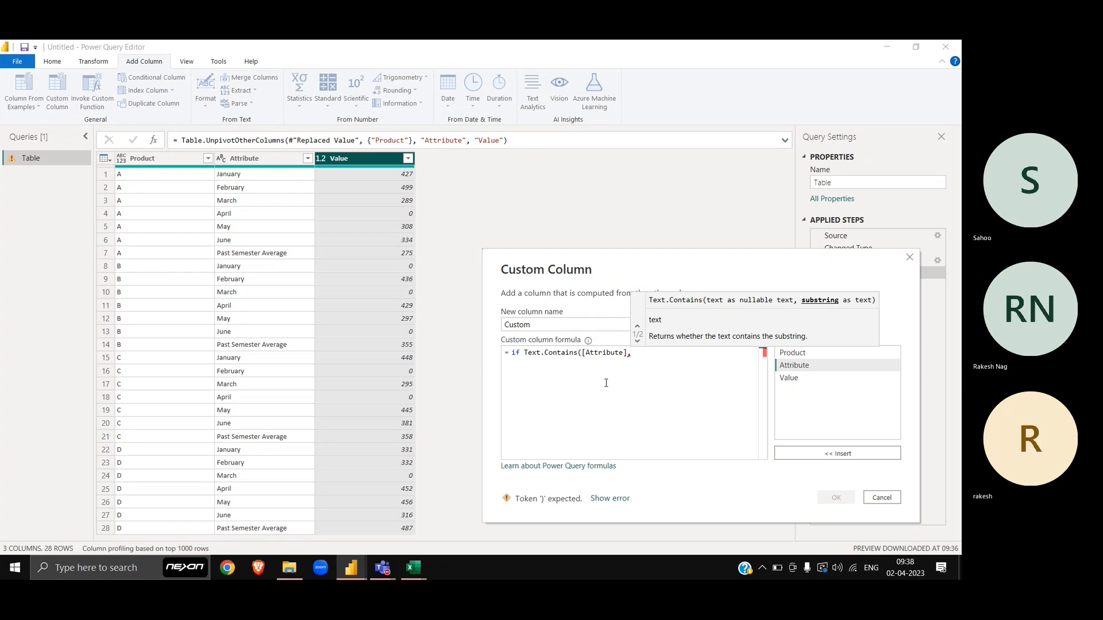
{"action": "type", "text": "\"\""}
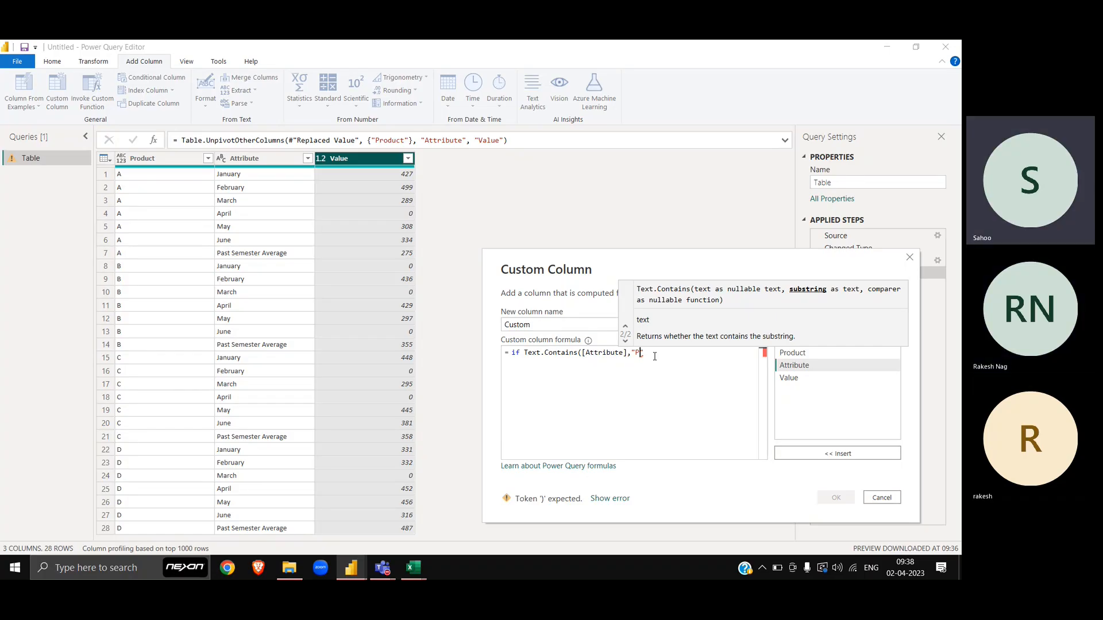
{"action": "type", "text": "ast\""}
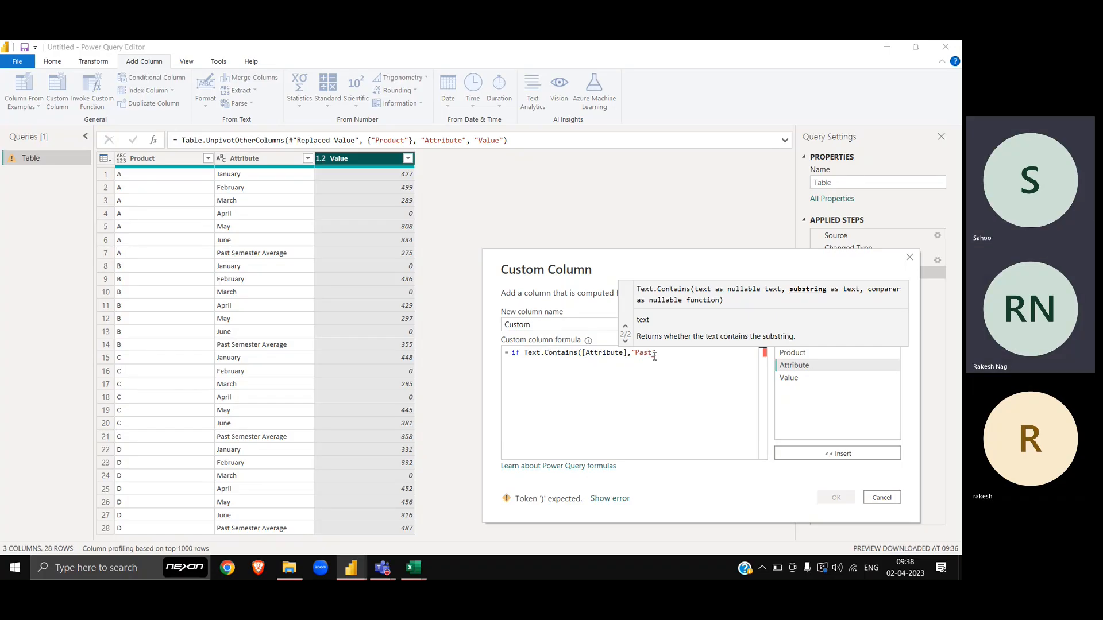
{"action": "type", "text": ")"}
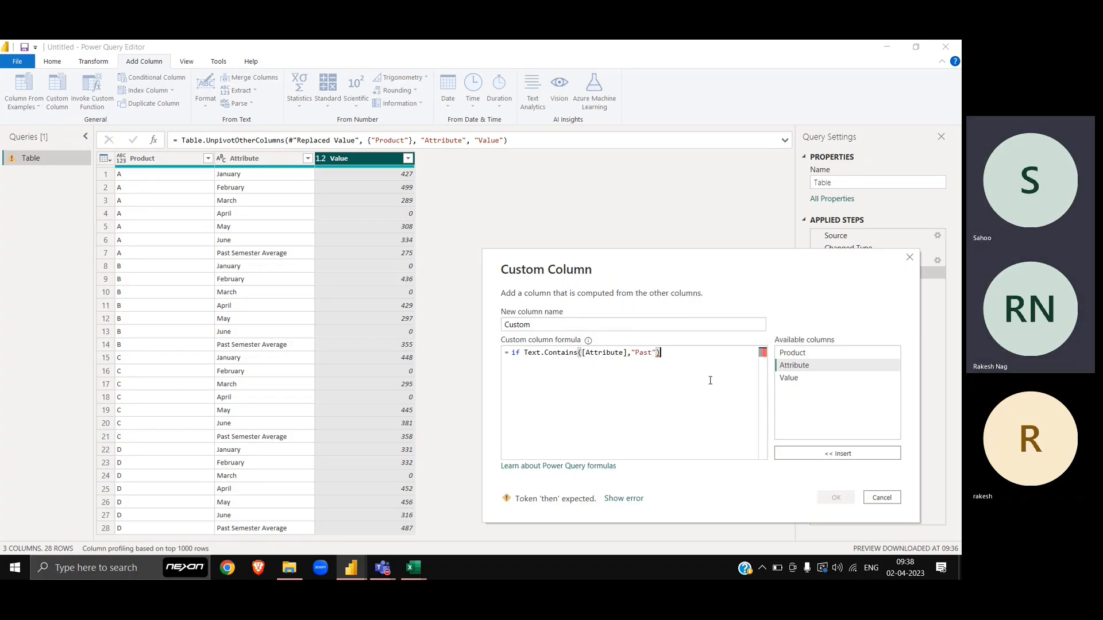
Complete the custom column formula with then [Value] else null and add the column to the table
{"action": "type", "text": " then"}
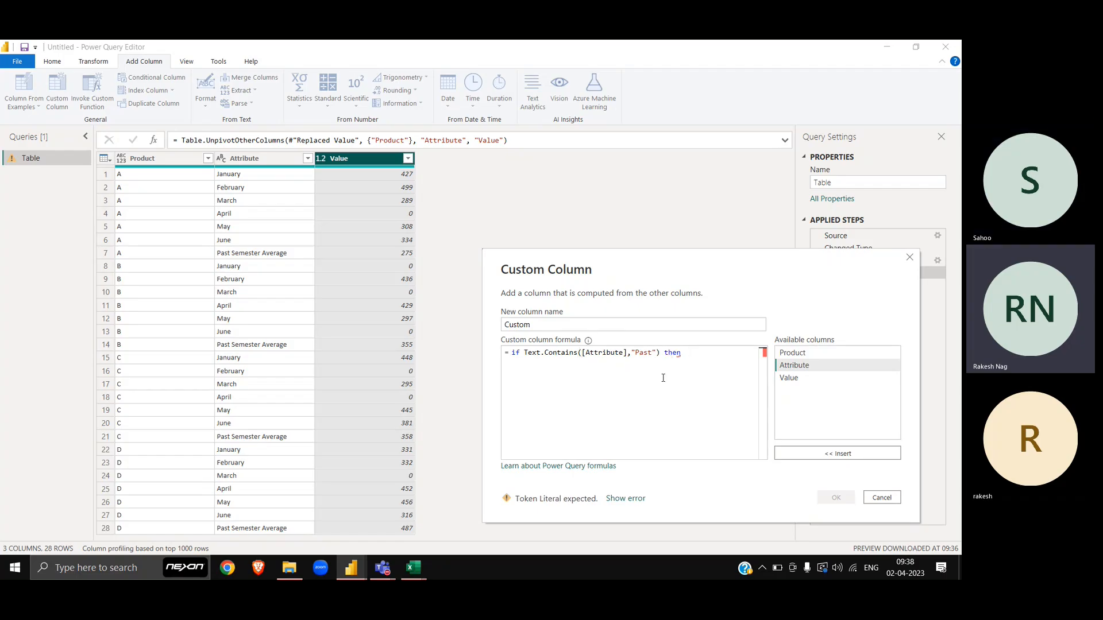
{"action": "double_click", "coordinate": [798, 379]}
{"action": "type", "text": "else "}
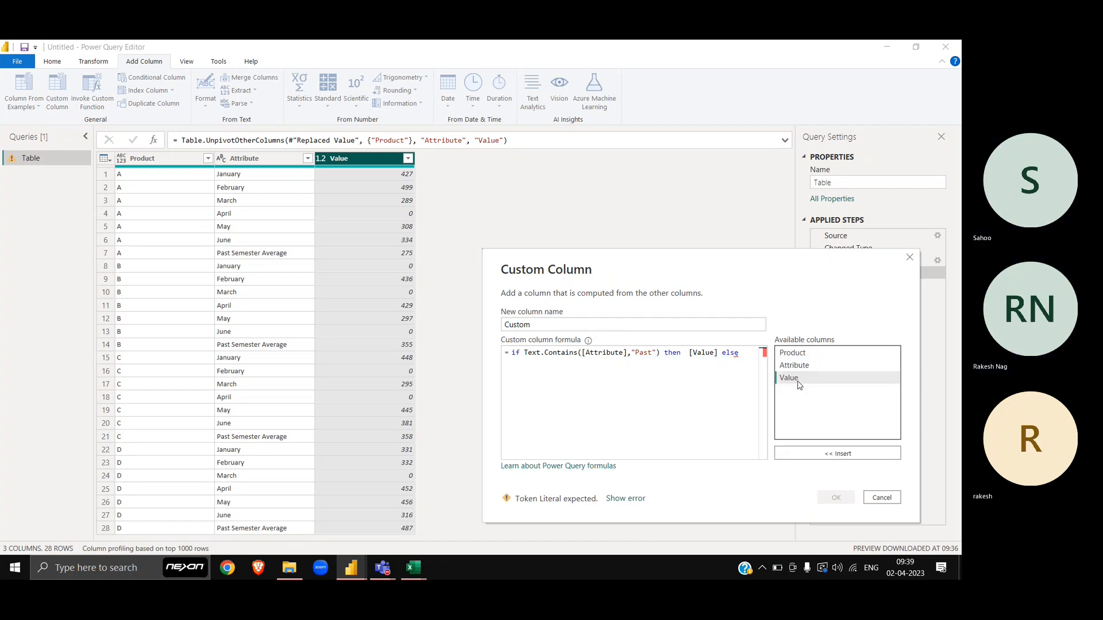
{"action": "type", "text": "n"}
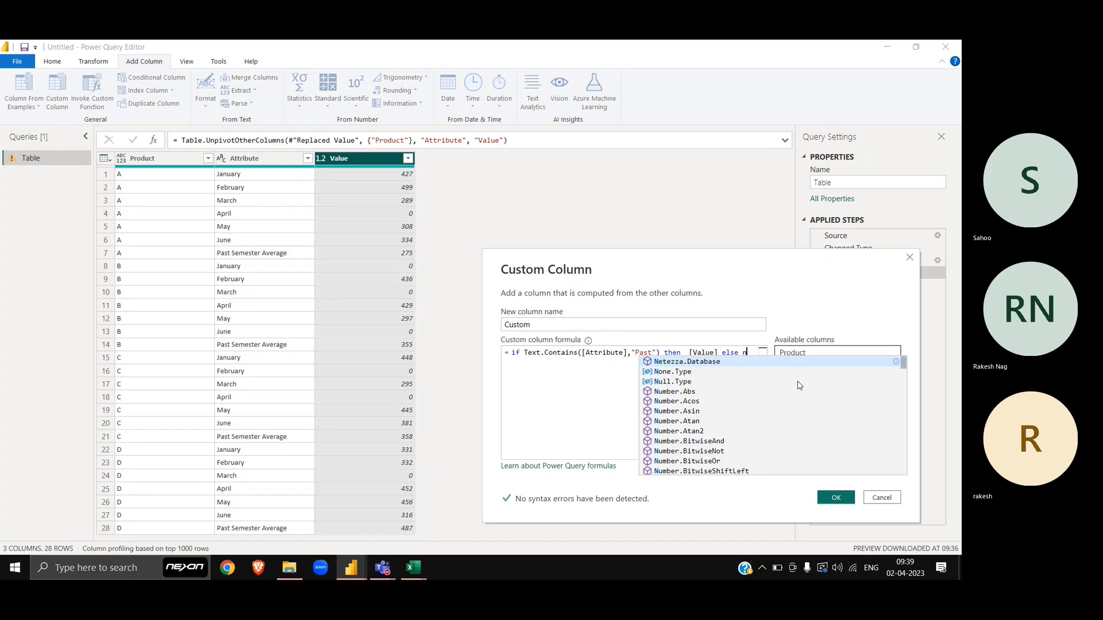
{"action": "type", "text": "ull"}
{"action": "key", "text": "ctrl+a"}
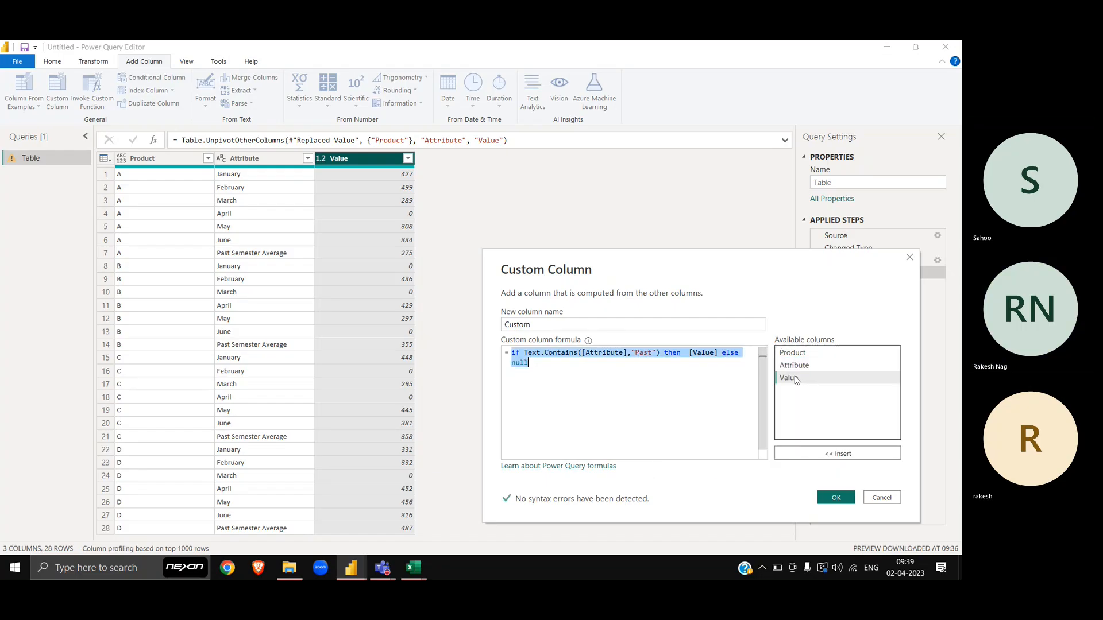
{"action": "left_click", "coordinate": [836, 498]}
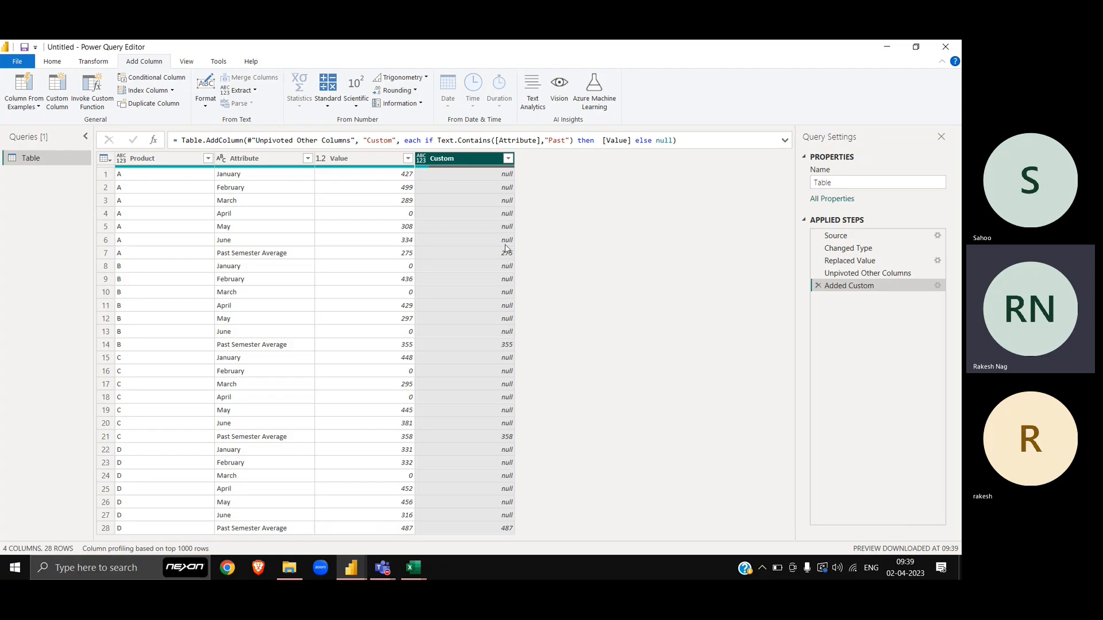
Fill the Custom column upward so each product's rows take its past semester average
{"action": "right_click", "coordinate": [465, 163]}
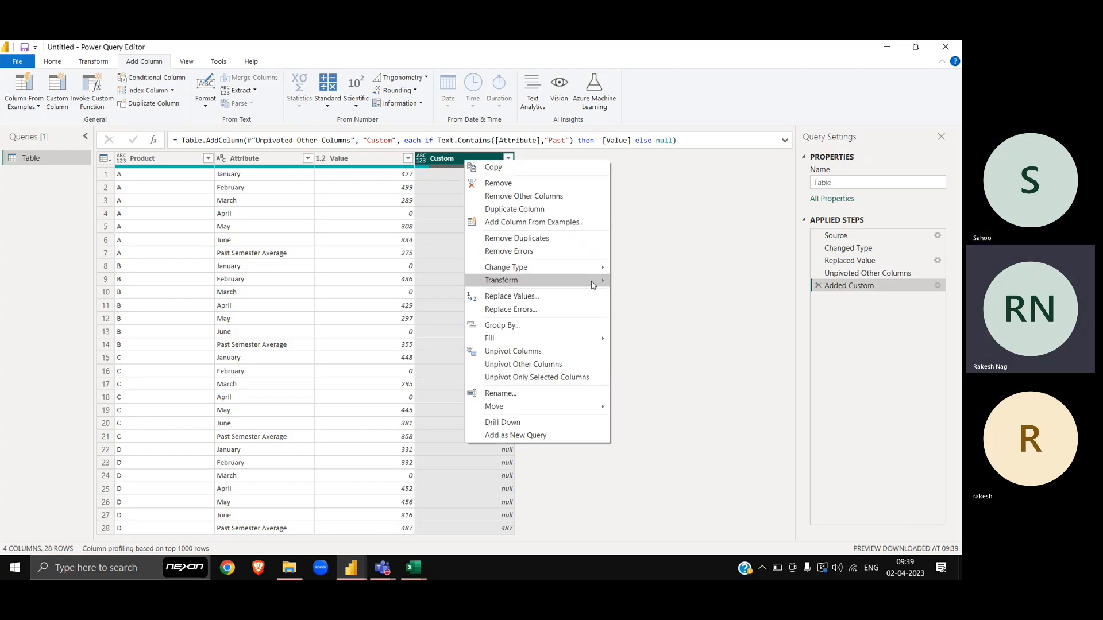
{"action": "mouse_move", "coordinate": [593, 285]}
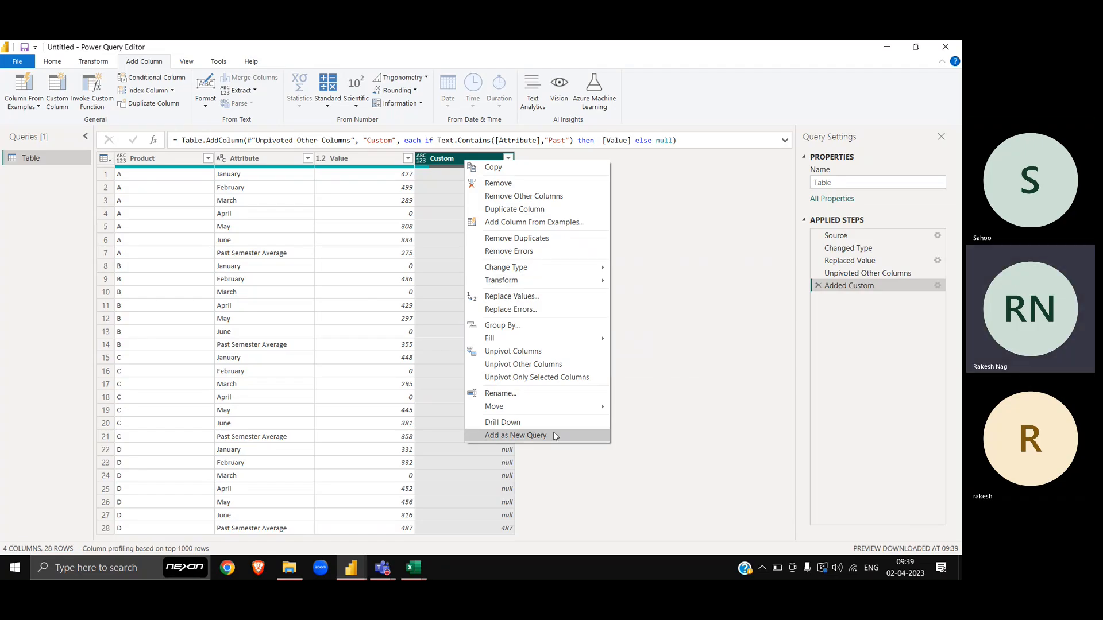
{"action": "mouse_move", "coordinate": [540, 342]}
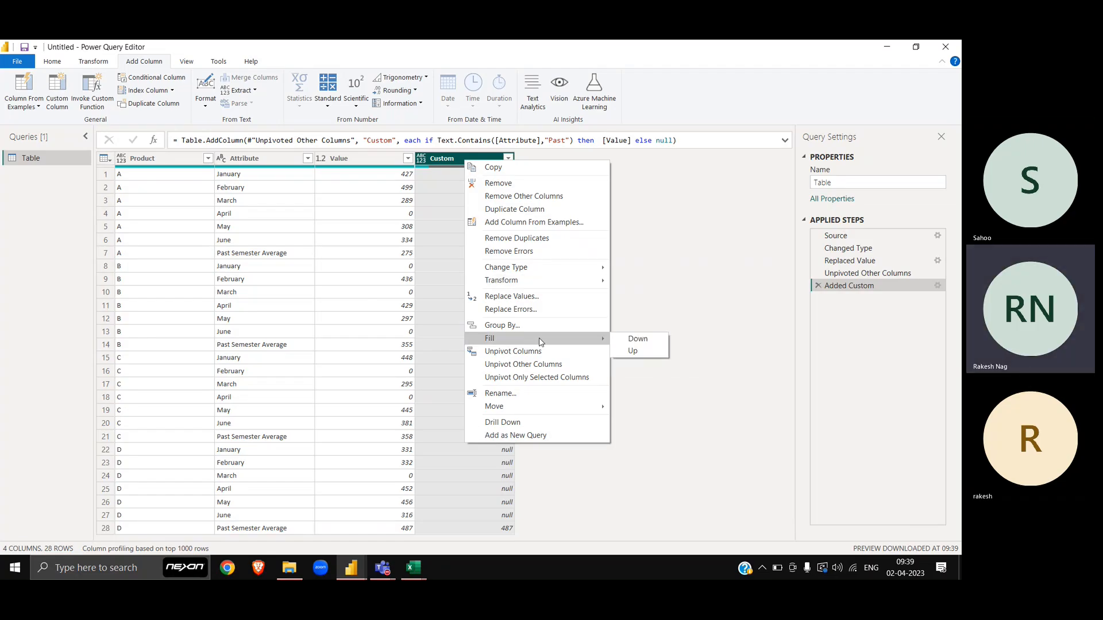
{"action": "left_click", "coordinate": [638, 351]}
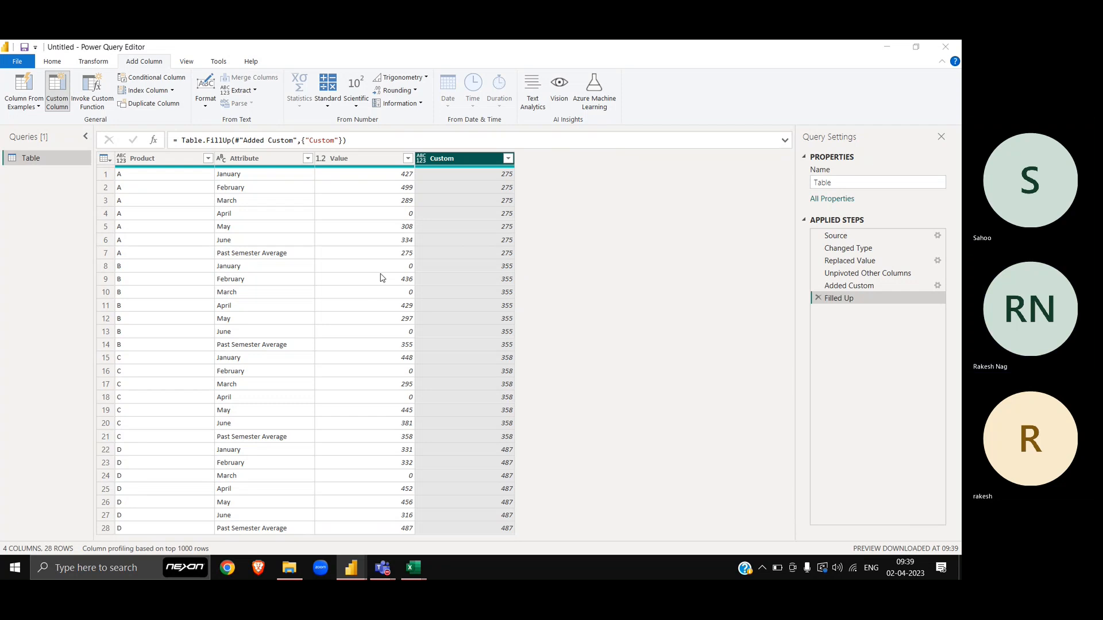
Begin another custom column and position its dialog clear of the Value column
{"action": "left_click_drag", "start_coordinate": [449, 176], "coordinate": [544, 280]}
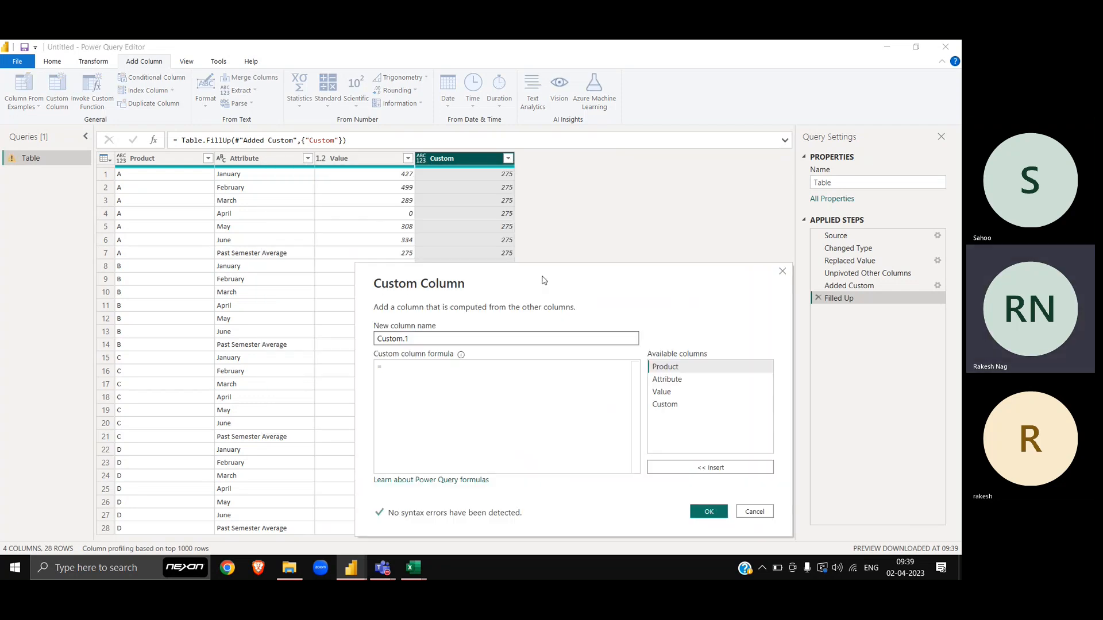
{"action": "left_click_drag", "start_coordinate": [428, 283], "coordinate": [493, 273]}
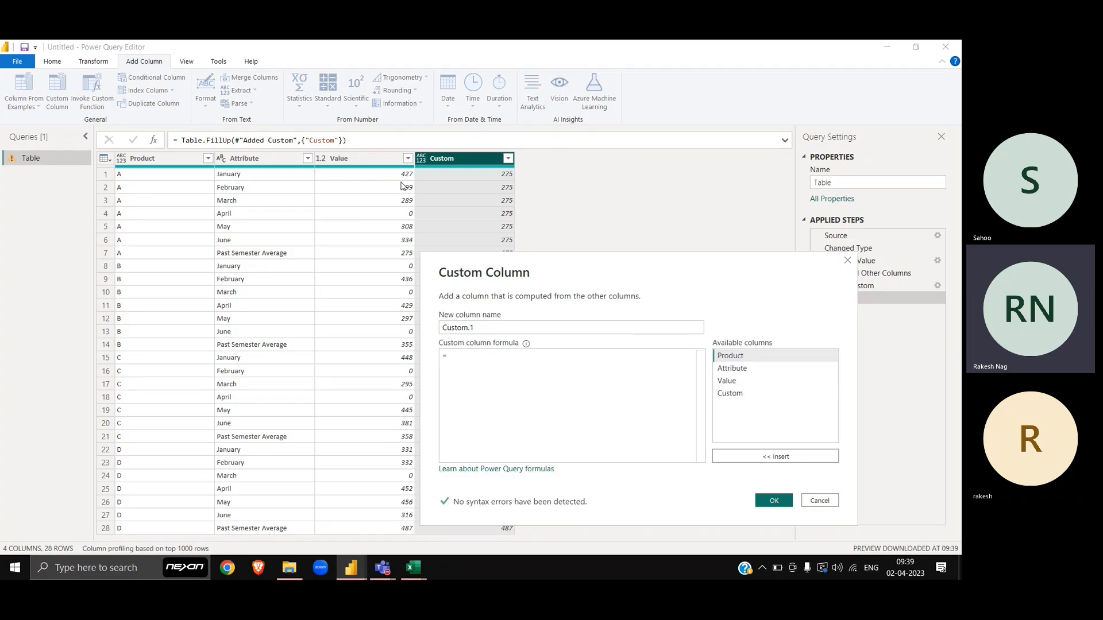
Switch to the Excel workbook and enter 0 for product B in January, comparing it with the blank March cell
{"action": "key", "text": "alt+Tab"}
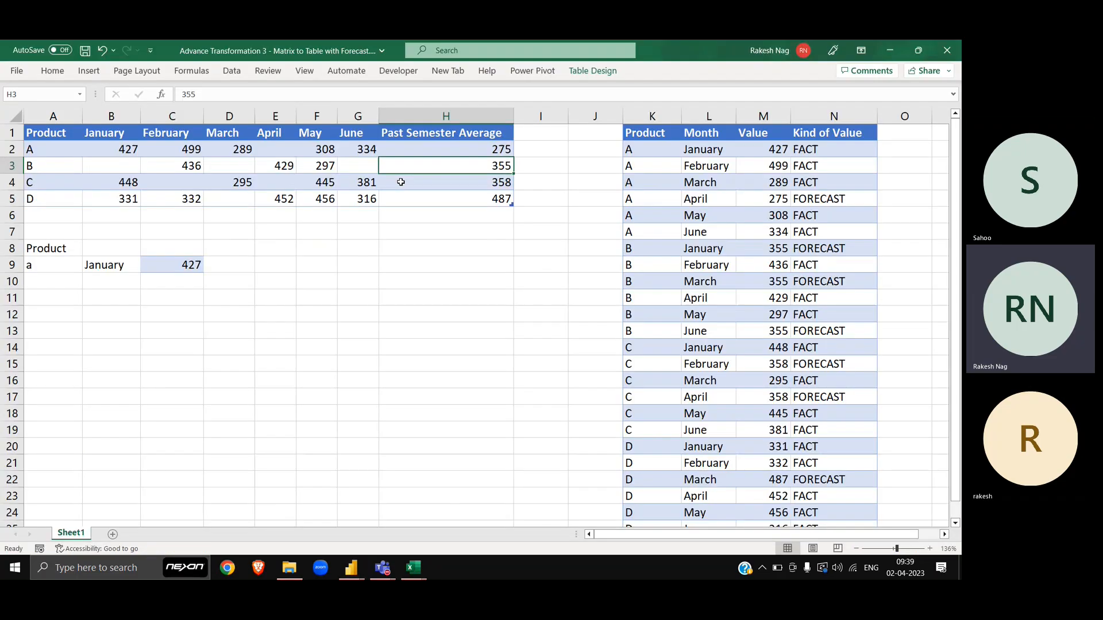
{"action": "type", "text": "0"}
{"action": "key", "text": "Tab"}
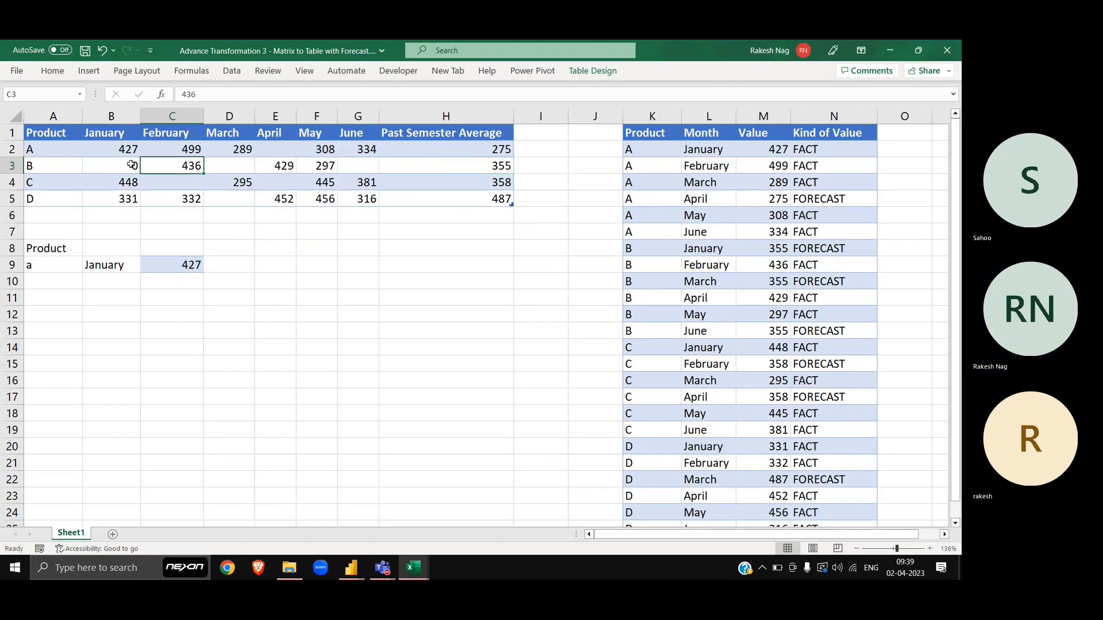
{"action": "key", "text": "shift+Tab"}
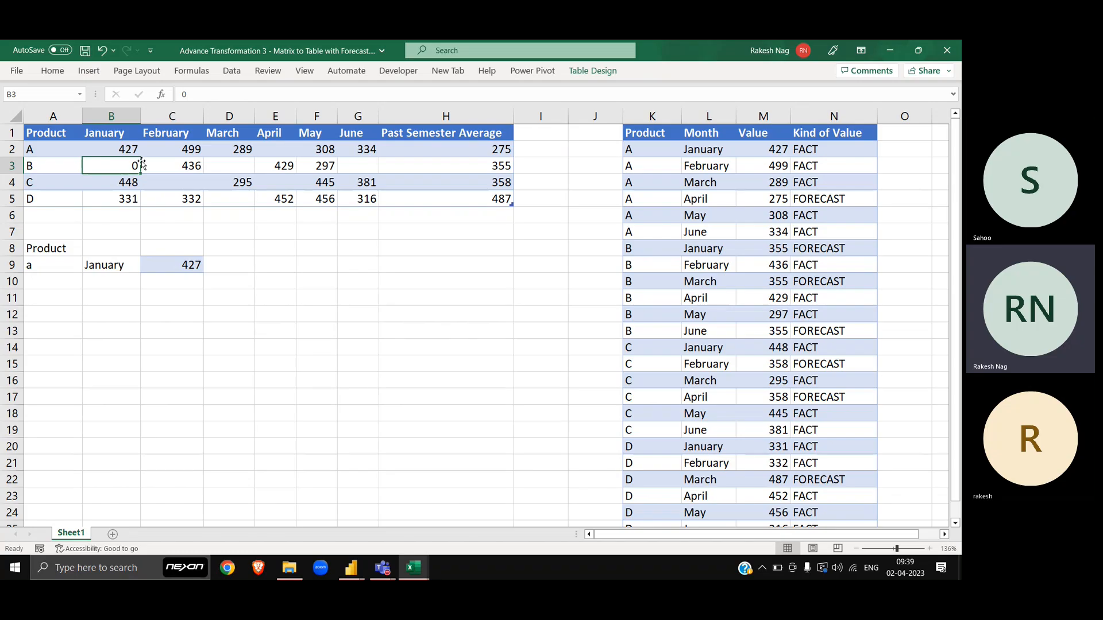
{"action": "left_click", "coordinate": [229, 170]}
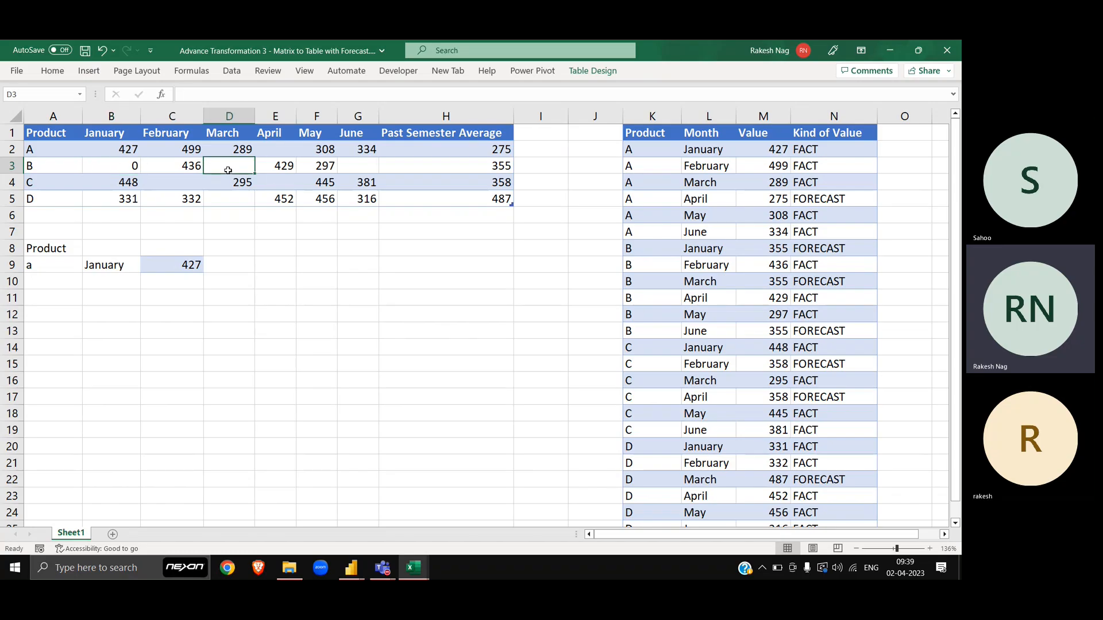
Discard the empty custom column in the Power Query Editor, and switch to Excel to examine the month values and product B's January cell
{"action": "key", "text": "alt+Tab"}
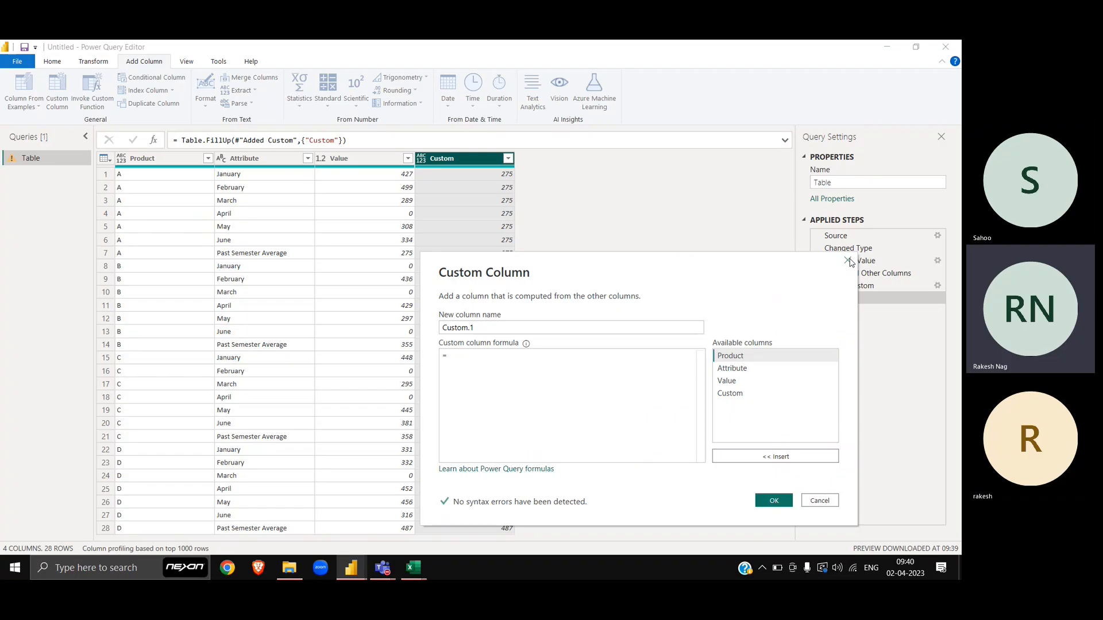
{"action": "left_click", "coordinate": [849, 260]}
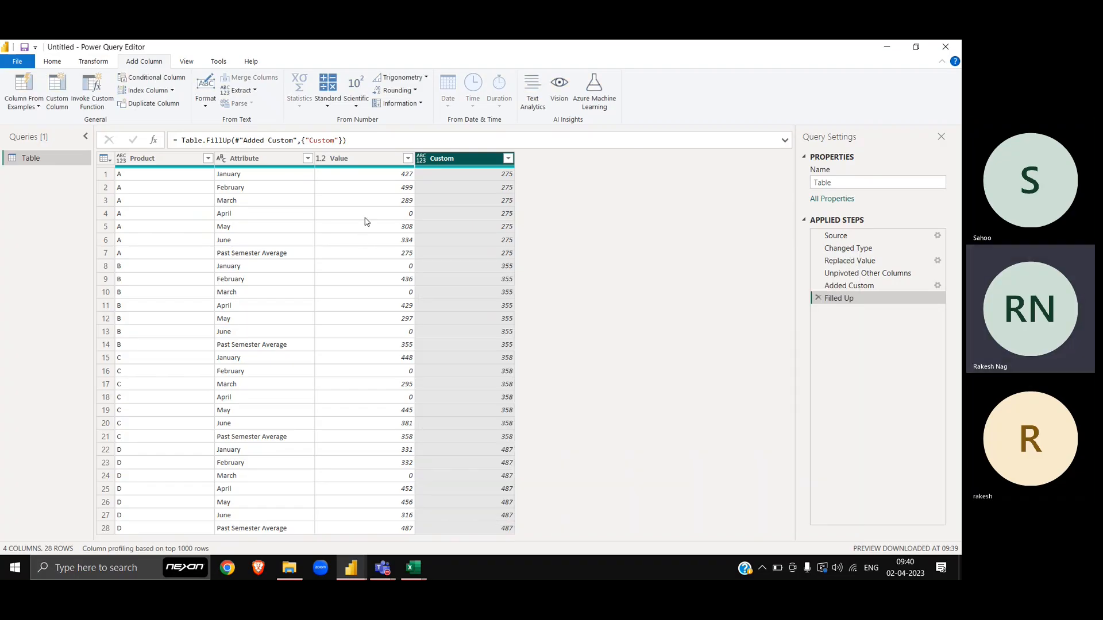
{"action": "key", "text": "alt+Tab"}
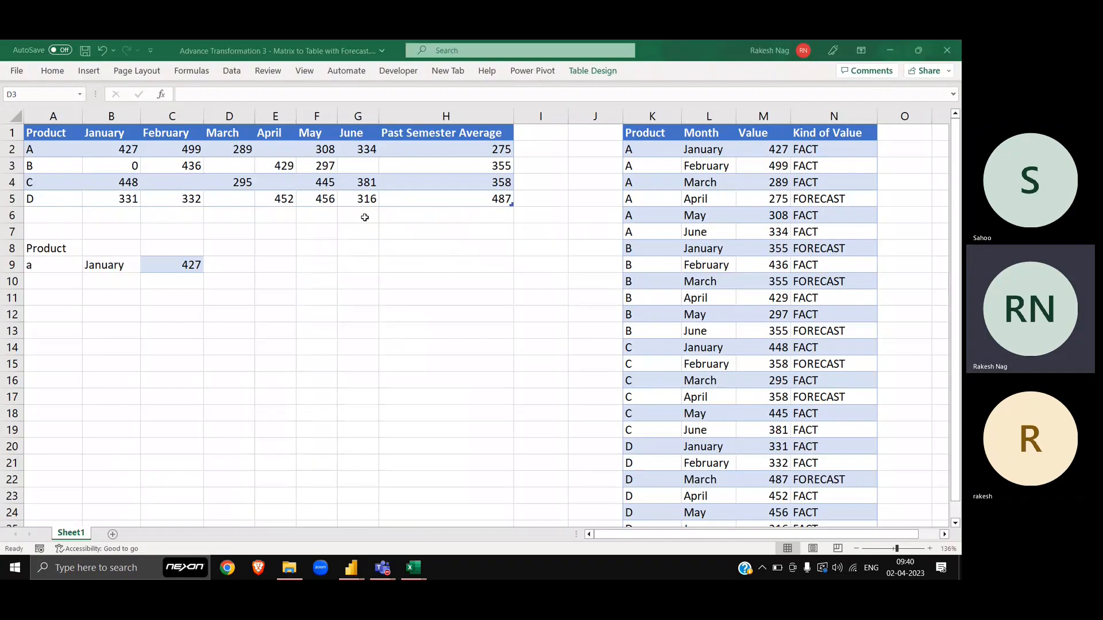
{"action": "left_click", "coordinate": [229, 166]}
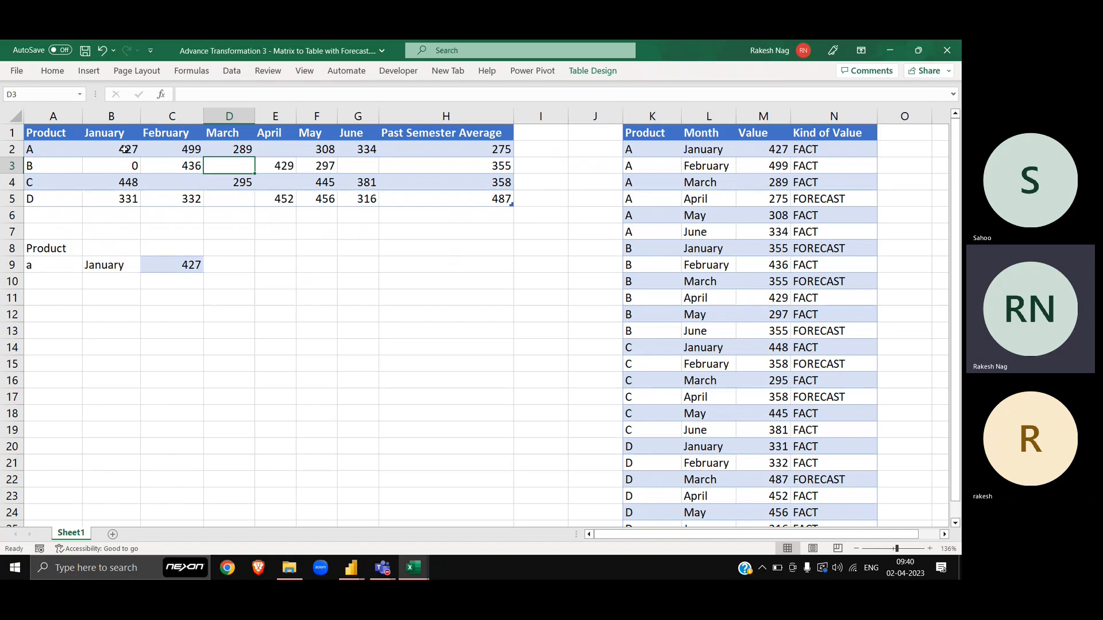
{"action": "left_click_drag", "start_coordinate": [127, 148], "coordinate": [374, 201]}
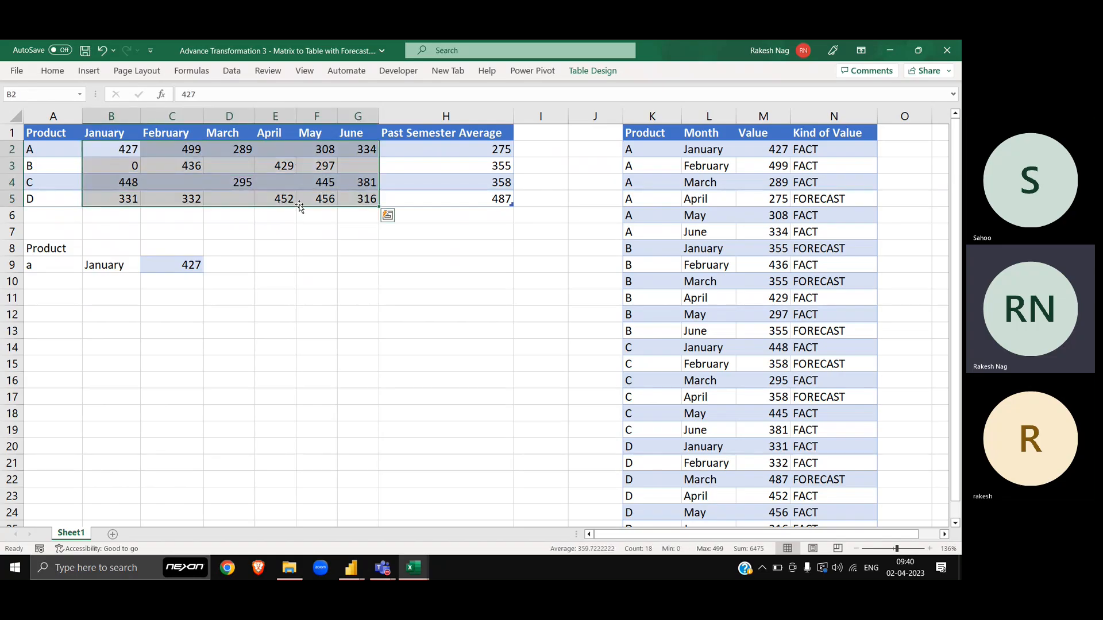
{"action": "left_click", "coordinate": [108, 166]}
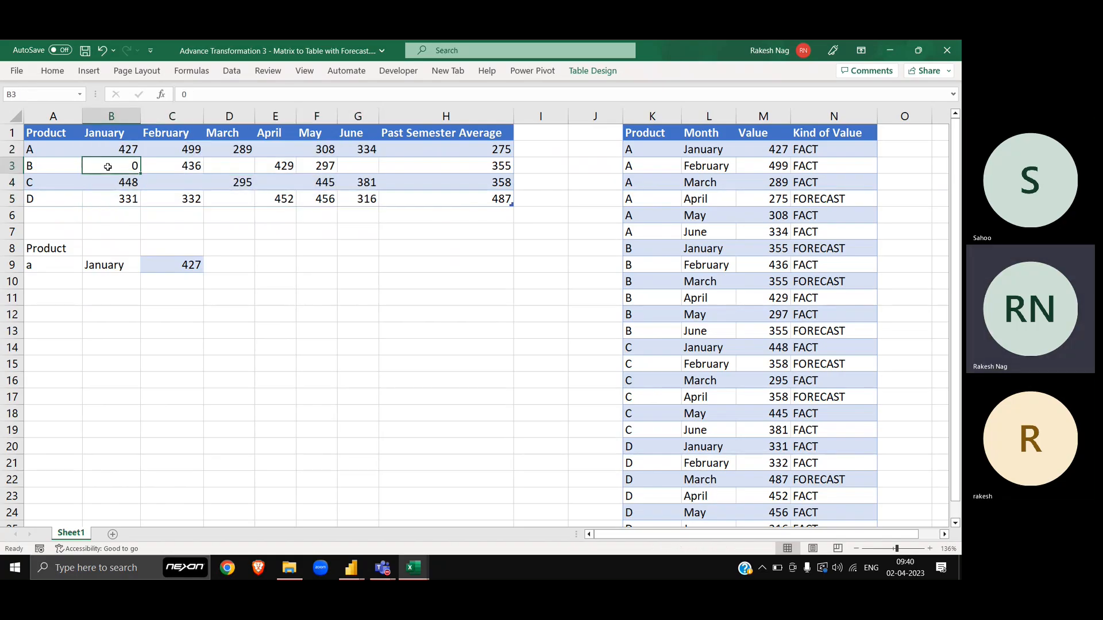
Switch to the Power Query Editor, change the Replaced Value step to replace null with "#", and check the unpivoted rows
{"action": "key", "text": "alt+Tab"}
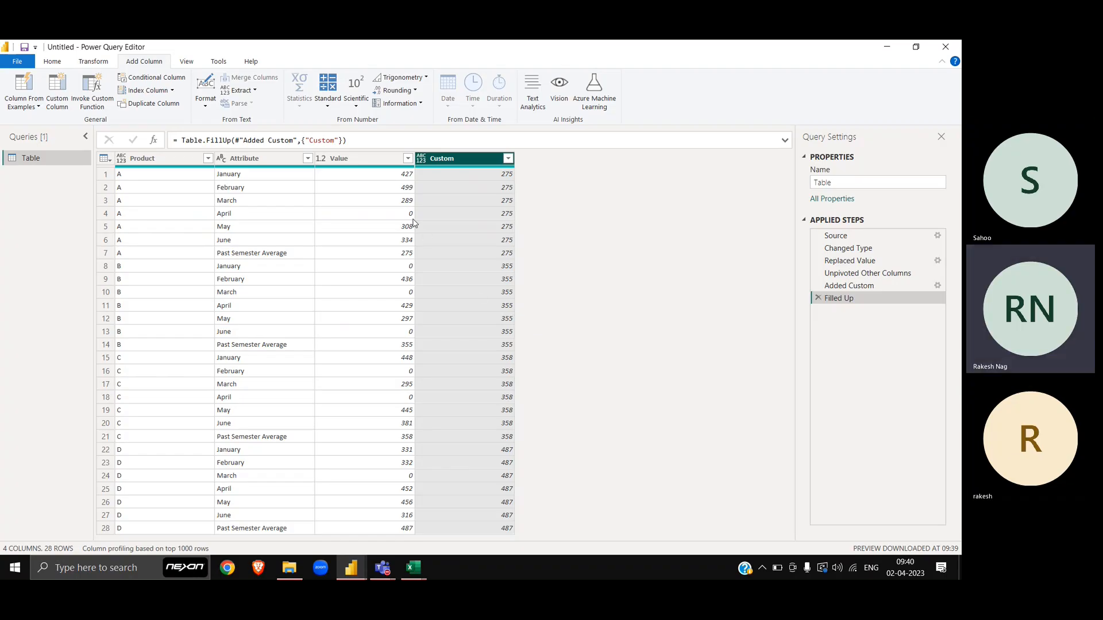
{"action": "left_click", "coordinate": [893, 260]}
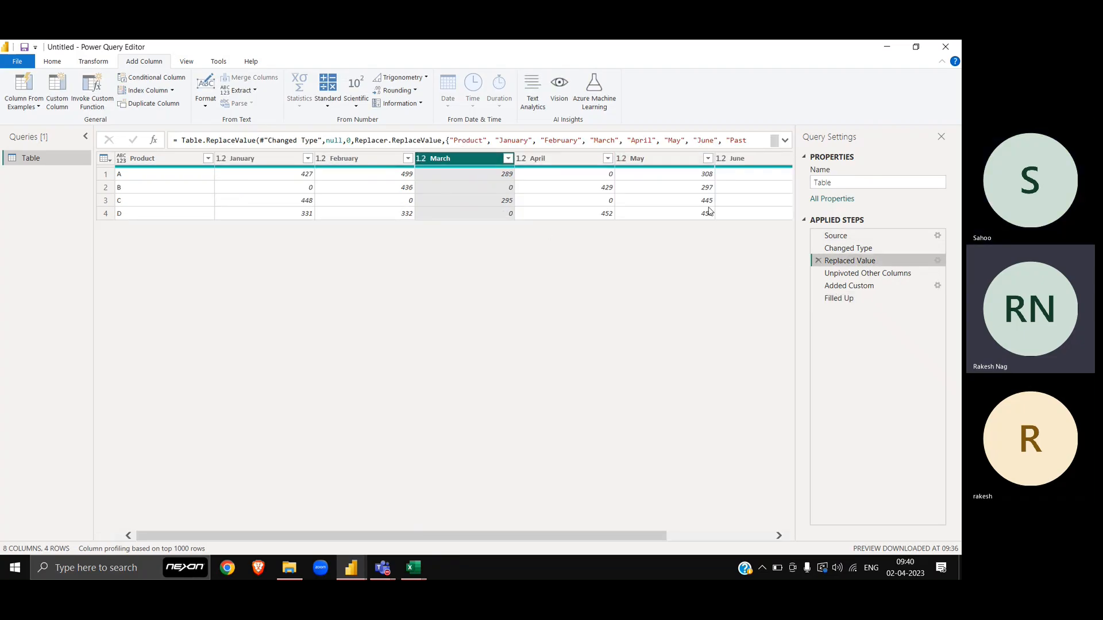
{"action": "left_click", "coordinate": [785, 141]}
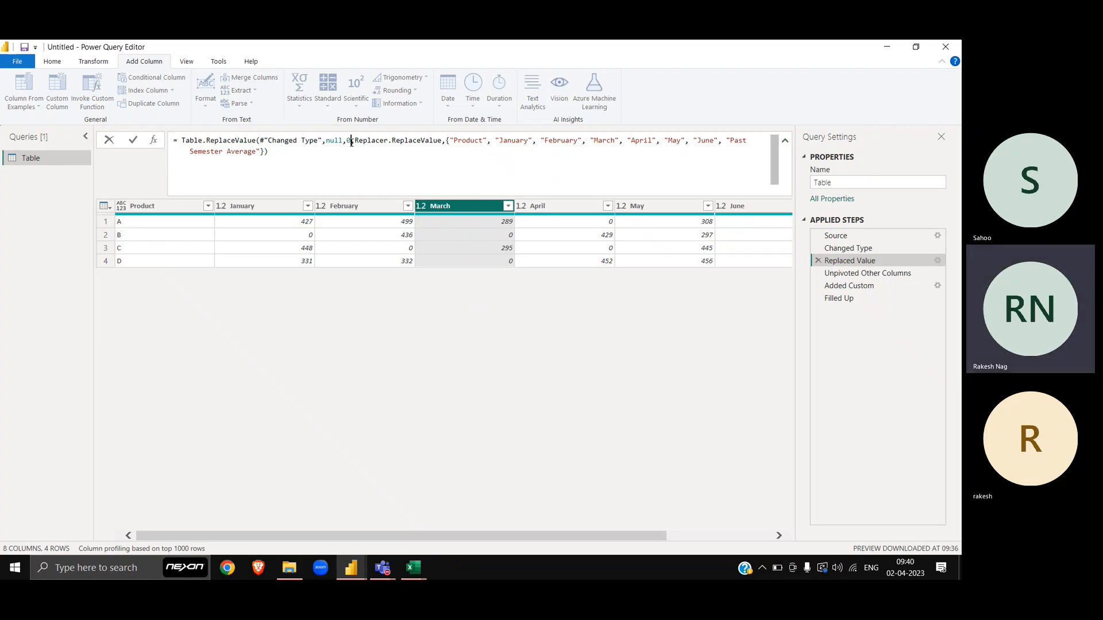
{"action": "double_click", "coordinate": [350, 142]}
{"action": "type", "text": "#"}
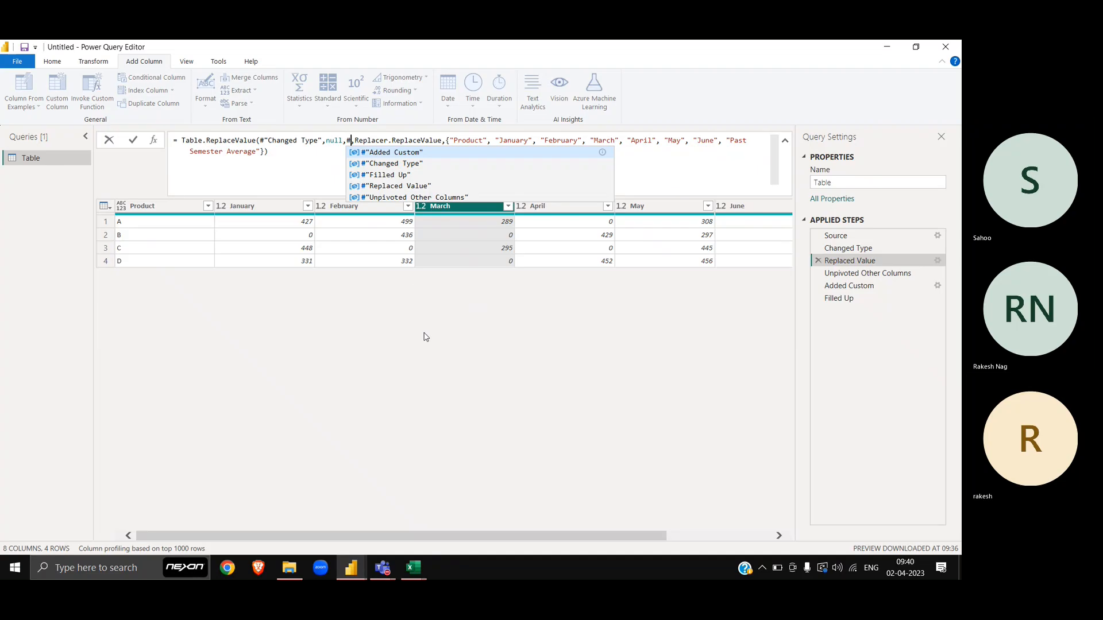
{"action": "type", "text": "\""}
{"action": "key", "text": "Left"}
{"action": "key", "text": "Left"}
{"action": "type", "text": "\""}
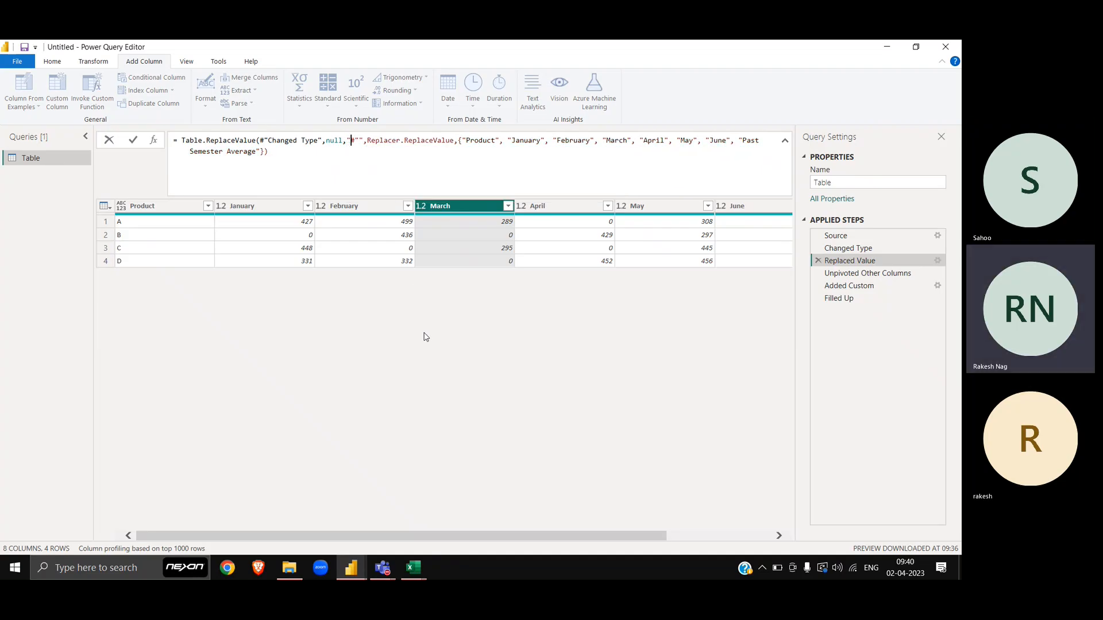
{"action": "key", "text": "Right"}
{"action": "key", "text": "Delete"}
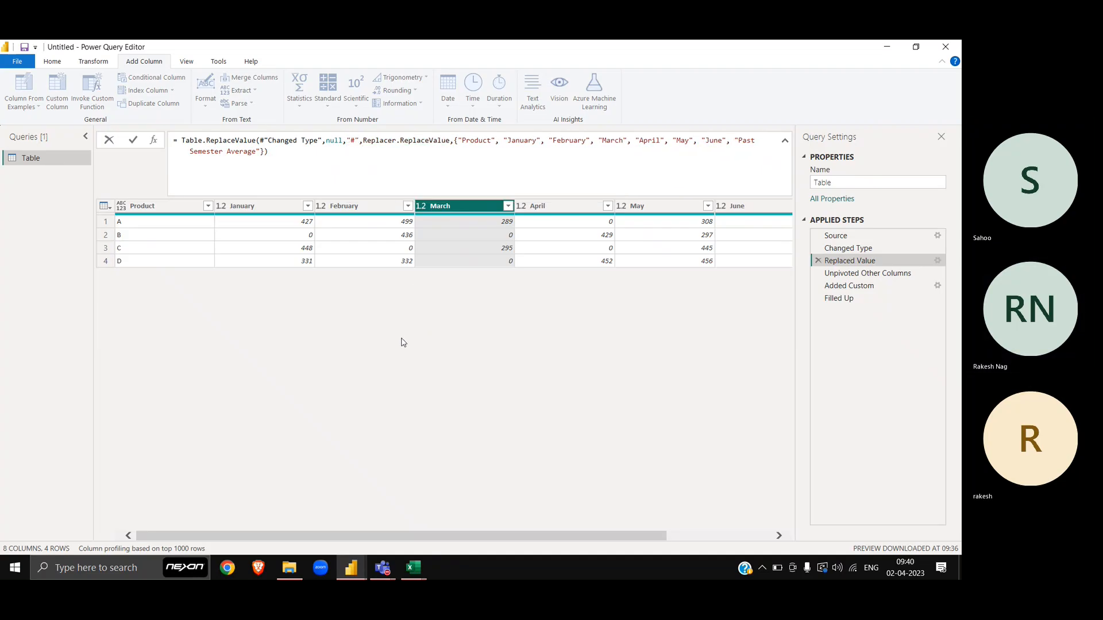
{"action": "key", "text": "Return"}
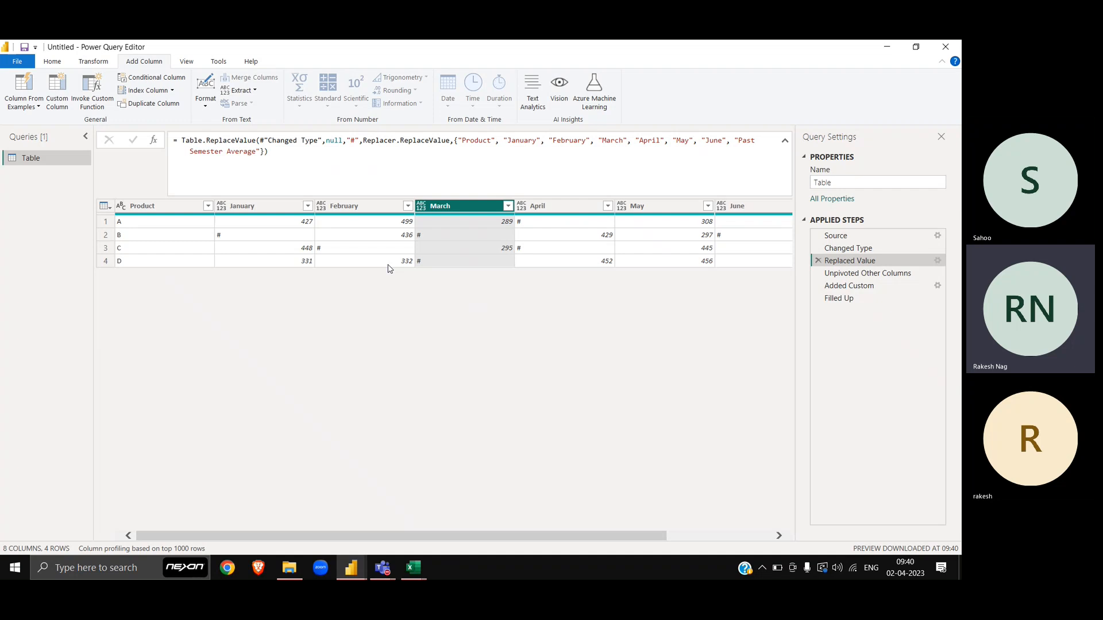
{"action": "left_click", "coordinate": [842, 275]}
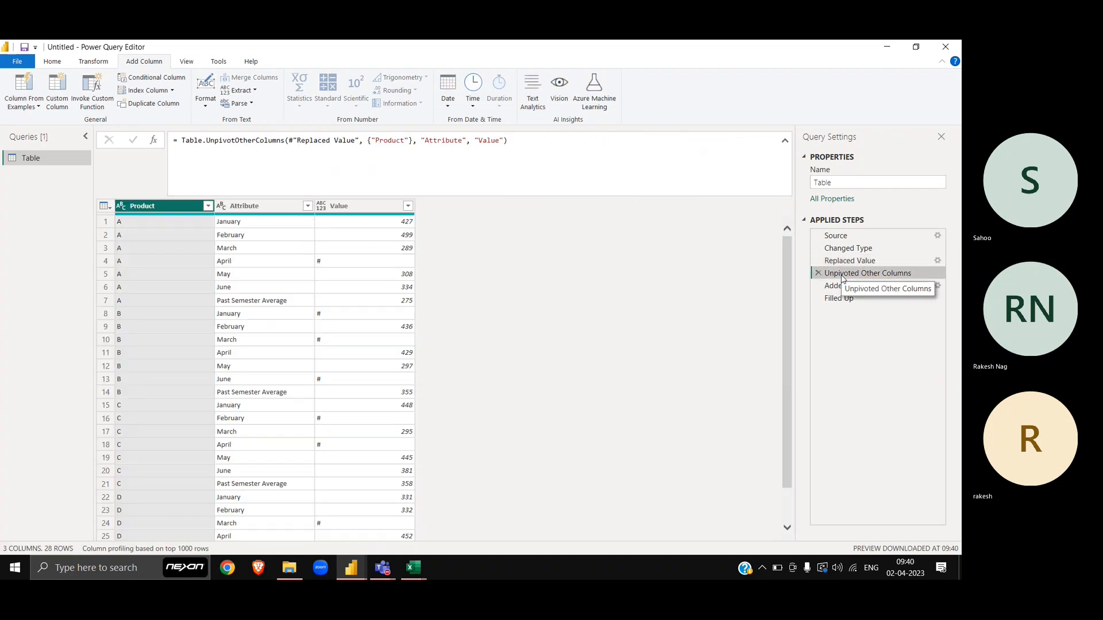
Begin a custom column after the Filled Up step with the formula if [Value]="#" then [Custom] else [Value]
{"action": "left_click", "coordinate": [892, 301]}
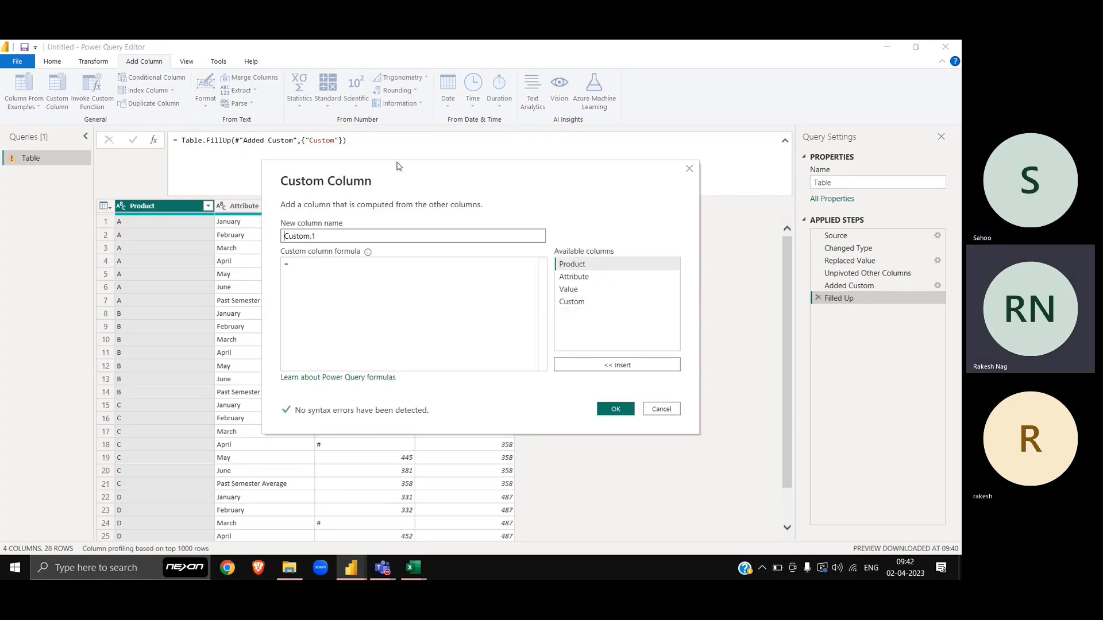
{"action": "left_click_drag", "start_coordinate": [399, 162], "coordinate": [497, 297]}
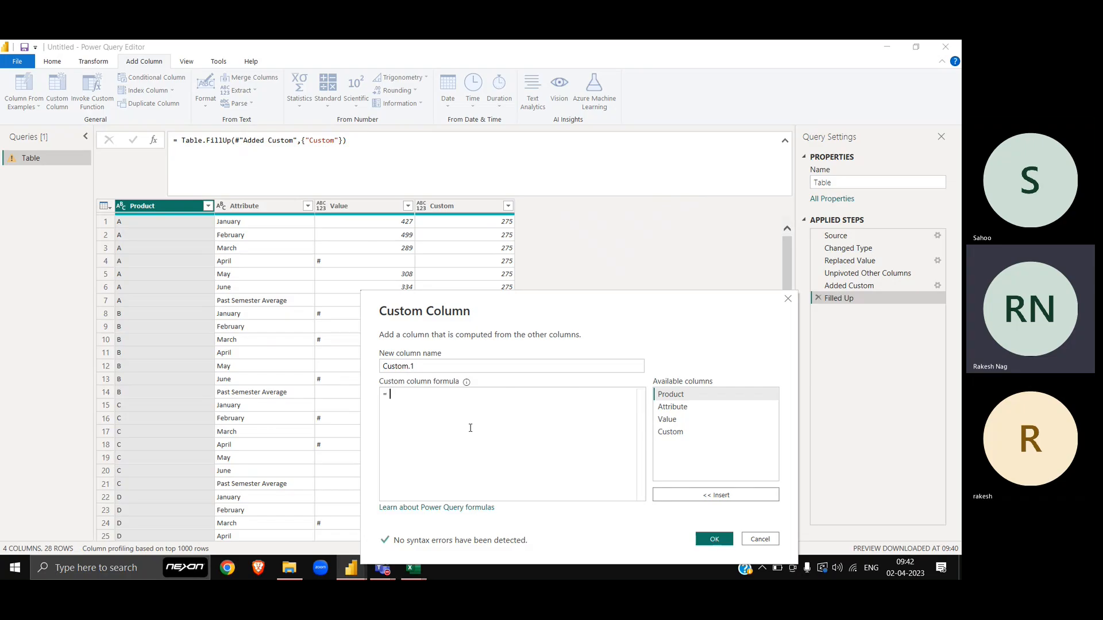
{"action": "type", "text": "if"}
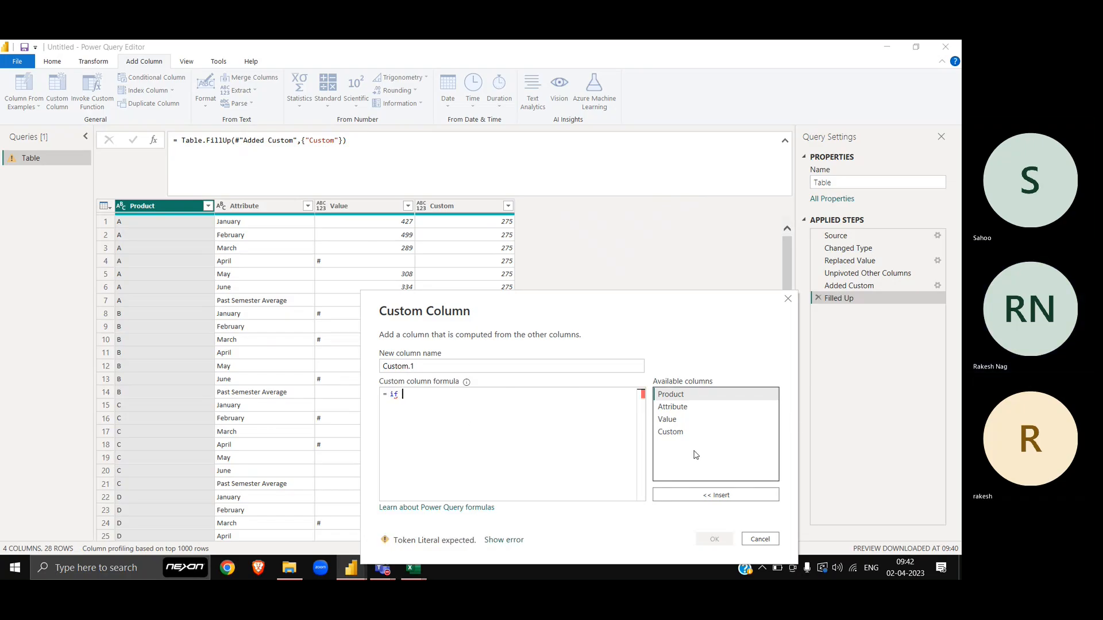
{"action": "double_click", "coordinate": [677, 421]}
{"action": "type", "text": "="}
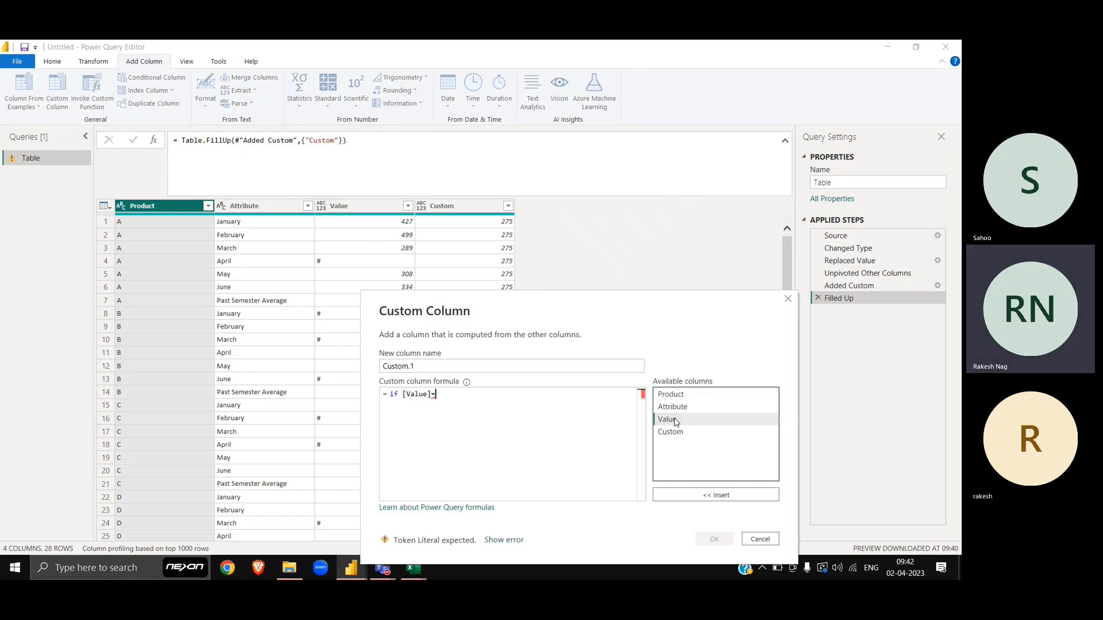
{"action": "type", "text": "\"#\" tje"}
{"action": "type", "text": "hen"}
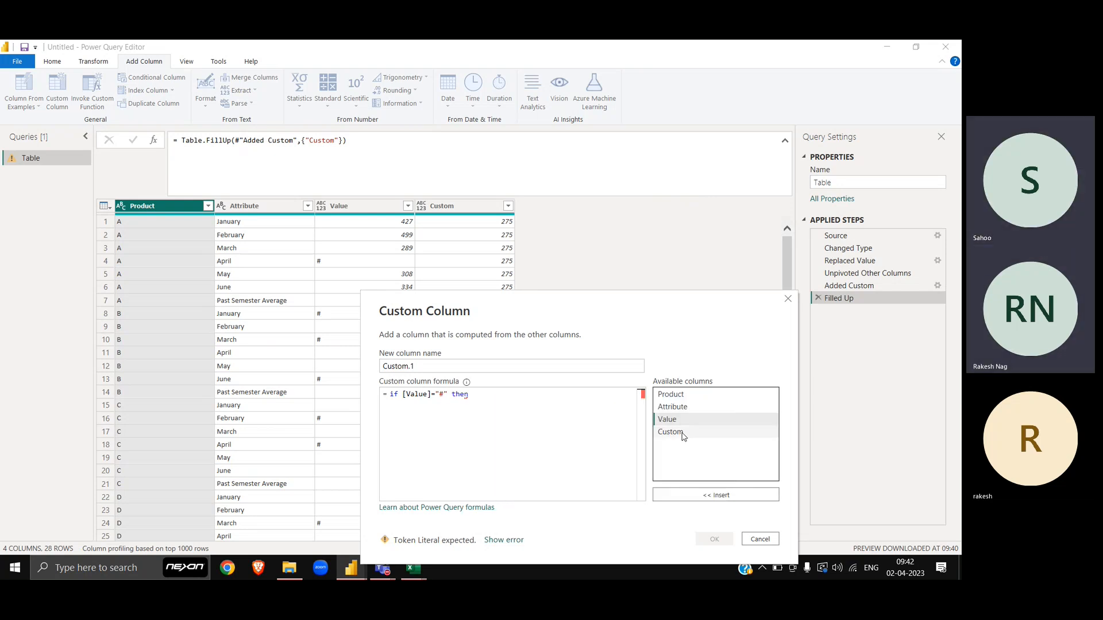
{"action": "double_click", "coordinate": [683, 434]}
{"action": "type", "text": "else"}
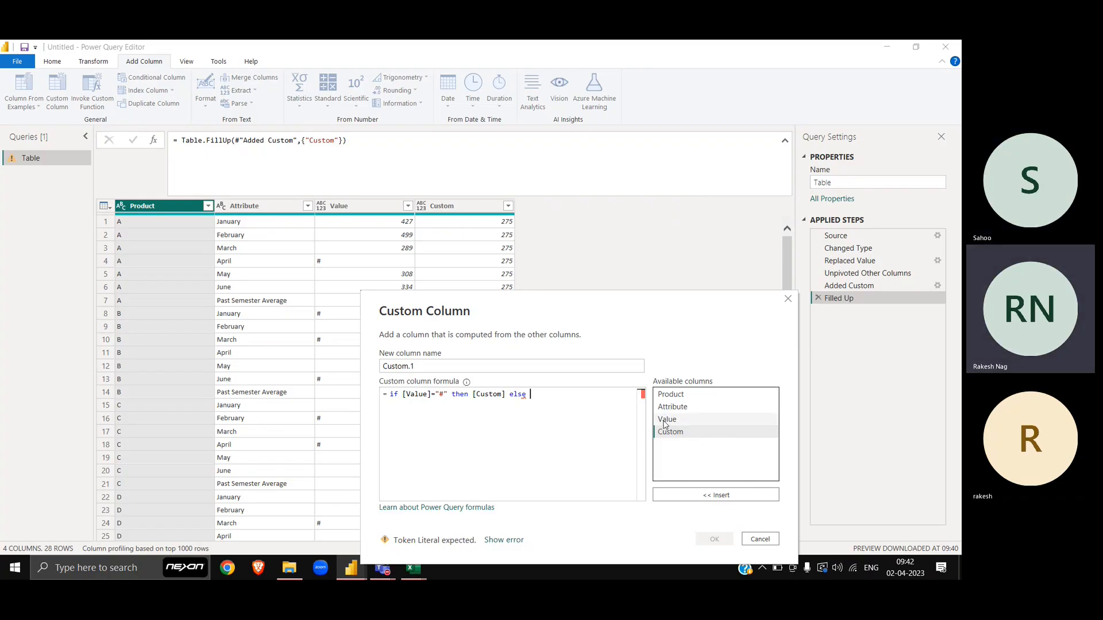
{"action": "double_click", "coordinate": [667, 419]}
Copy the whole formula, name the new column Sales, create it, and look through its rows
{"action": "key", "text": "ctrl+a"}
{"action": "key", "text": "ctrl+c"}
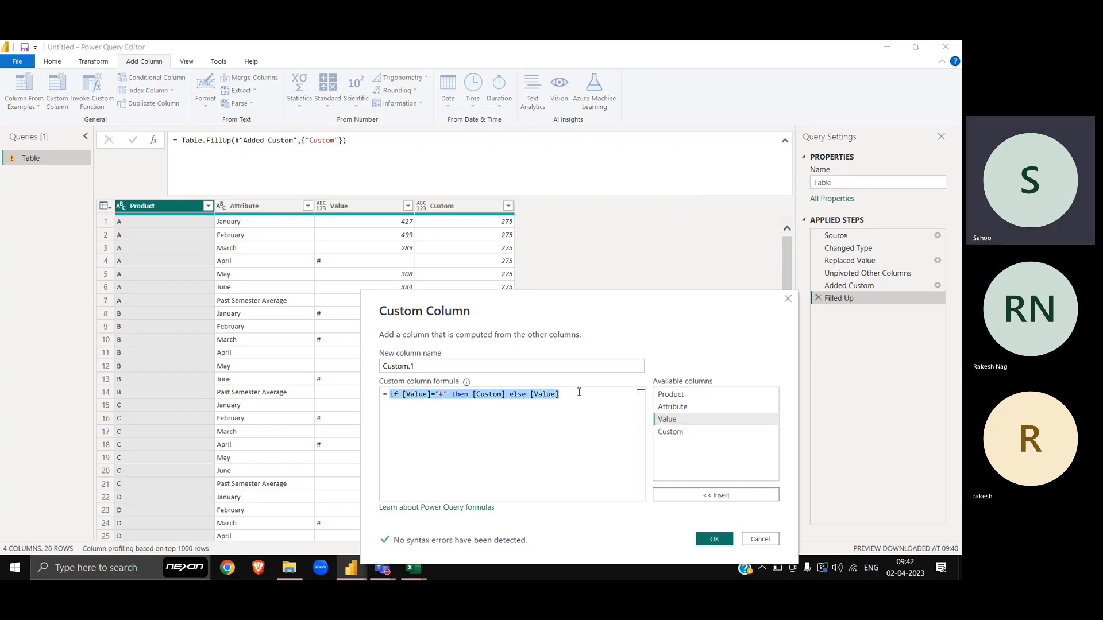
{"action": "double_click", "coordinate": [443, 367]}
{"action": "type", "text": "Sales"}
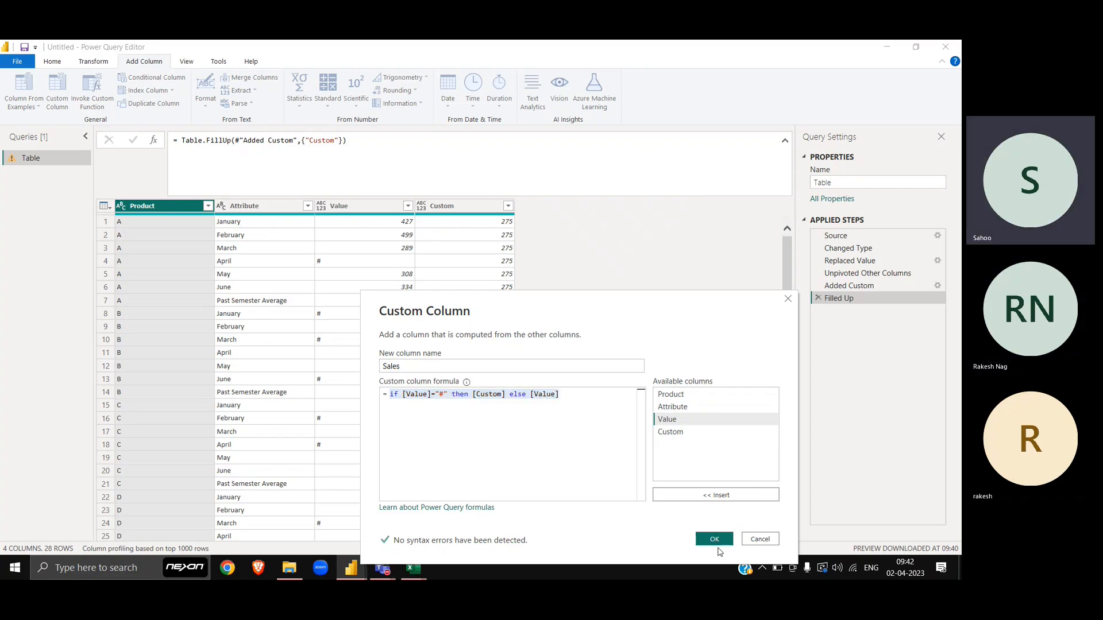
{"action": "left_click", "coordinate": [711, 540]}
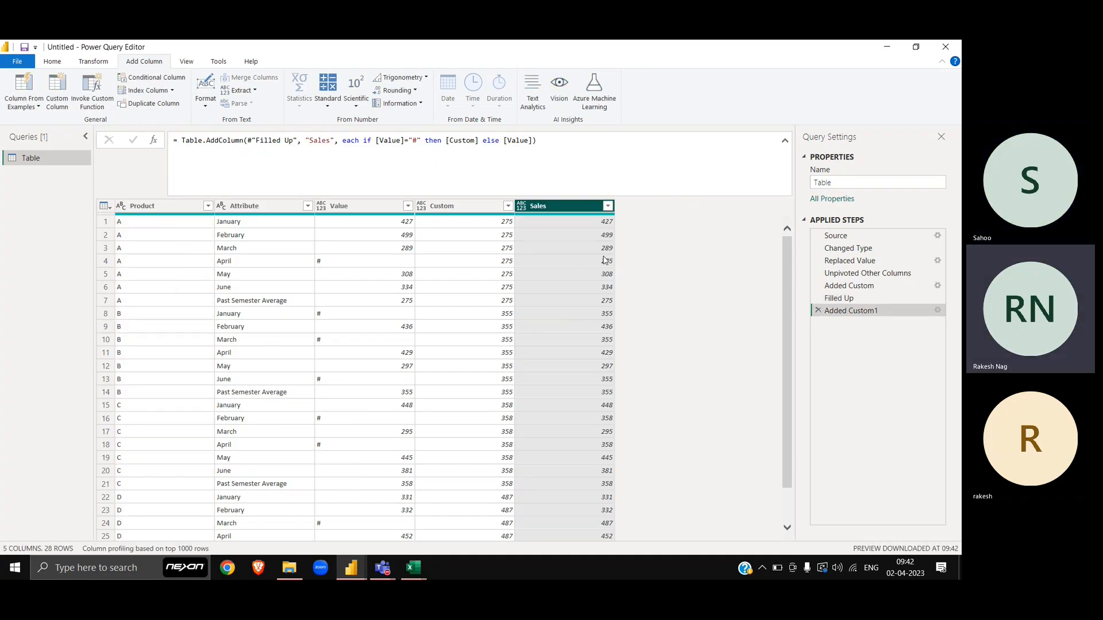
{"action": "scroll", "coordinate": [586, 418], "scroll_direction": "down", "scroll_amount": 1}
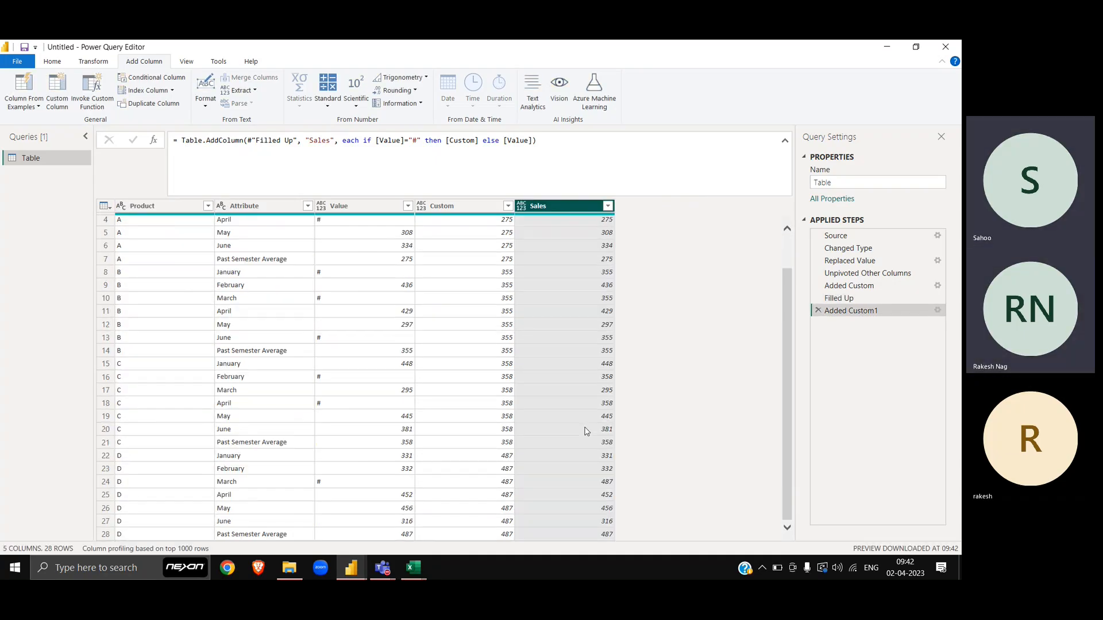
{"action": "scroll", "coordinate": [586, 430], "scroll_direction": "up", "scroll_amount": 1}
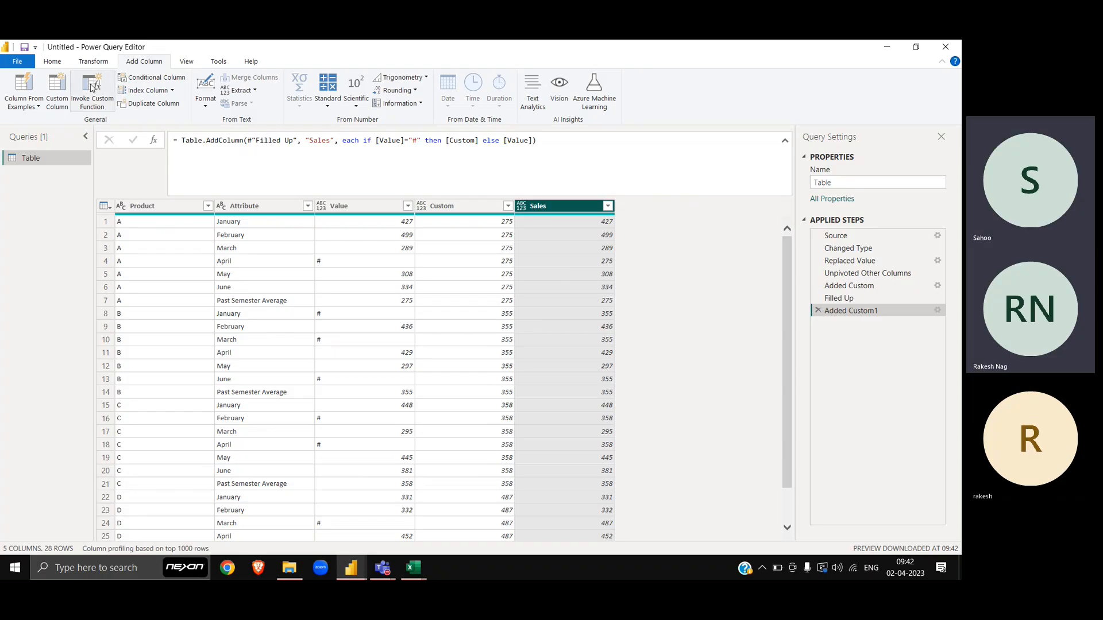
Begin another custom column, check the label heading in the Excel workbook, and name the column Kind of Value
{"action": "left_click", "coordinate": [57, 92]}
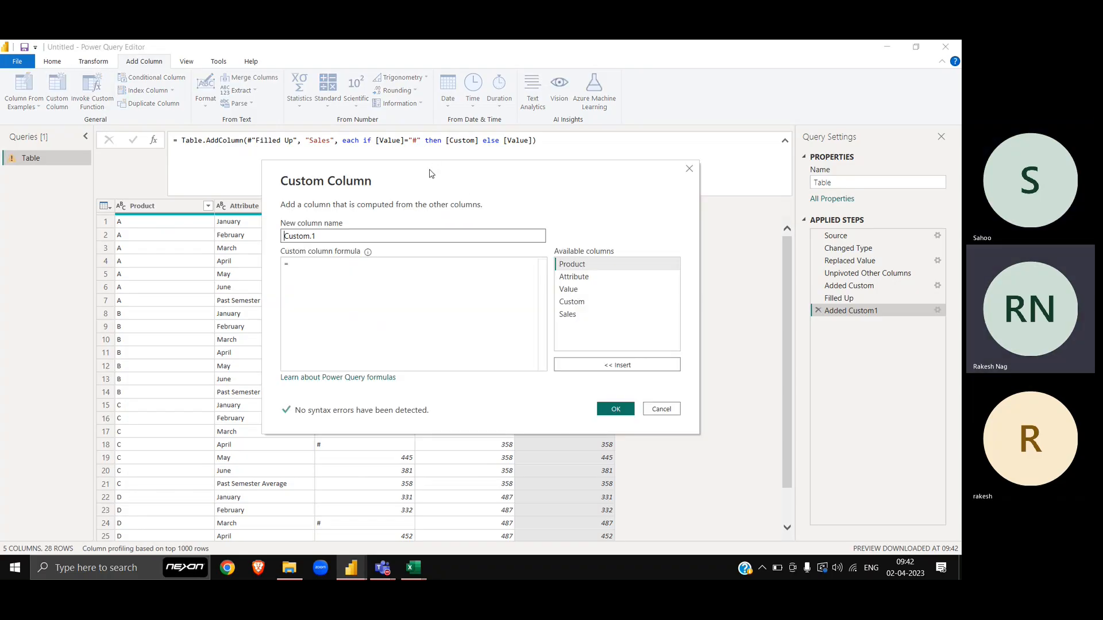
{"action": "left_click_drag", "start_coordinate": [431, 173], "coordinate": [440, 347]}
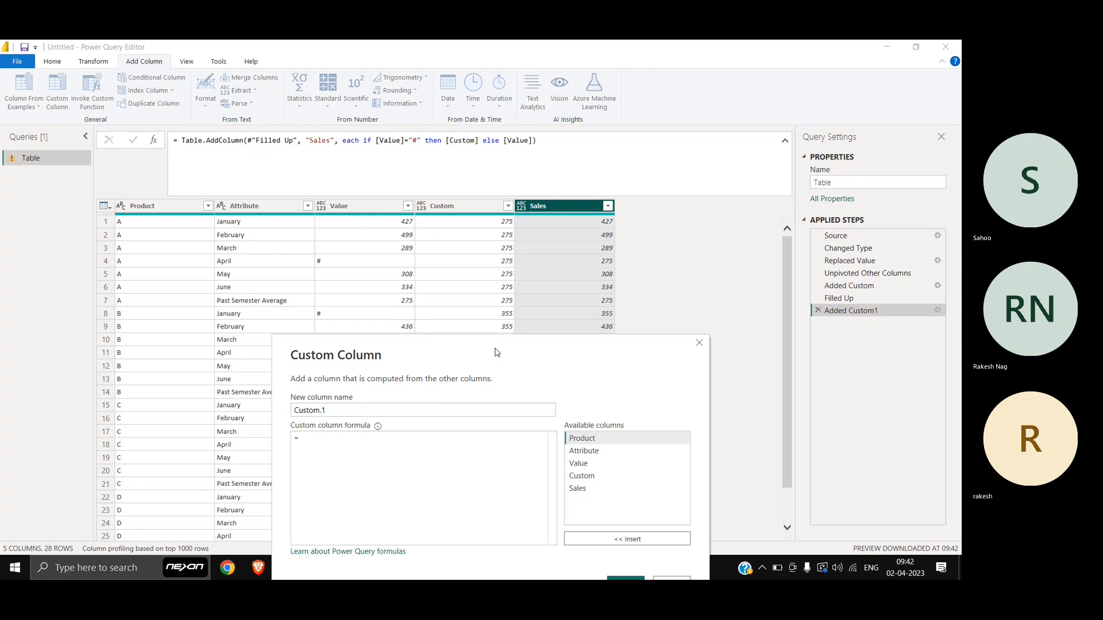
{"action": "key", "text": "alt+Tab"}
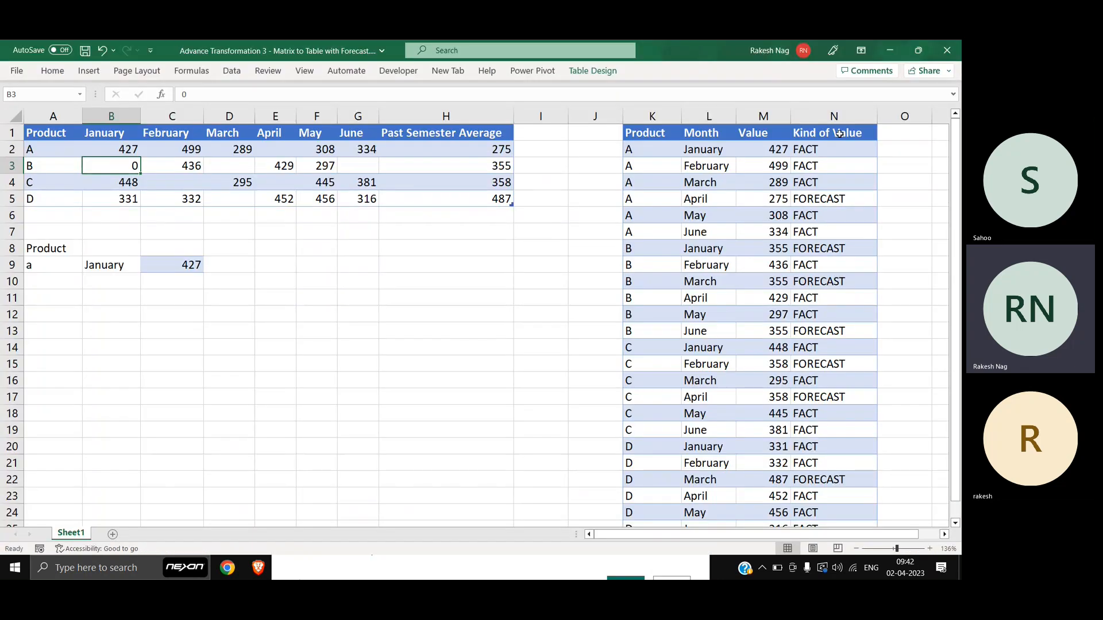
{"action": "left_click", "coordinate": [839, 134]}
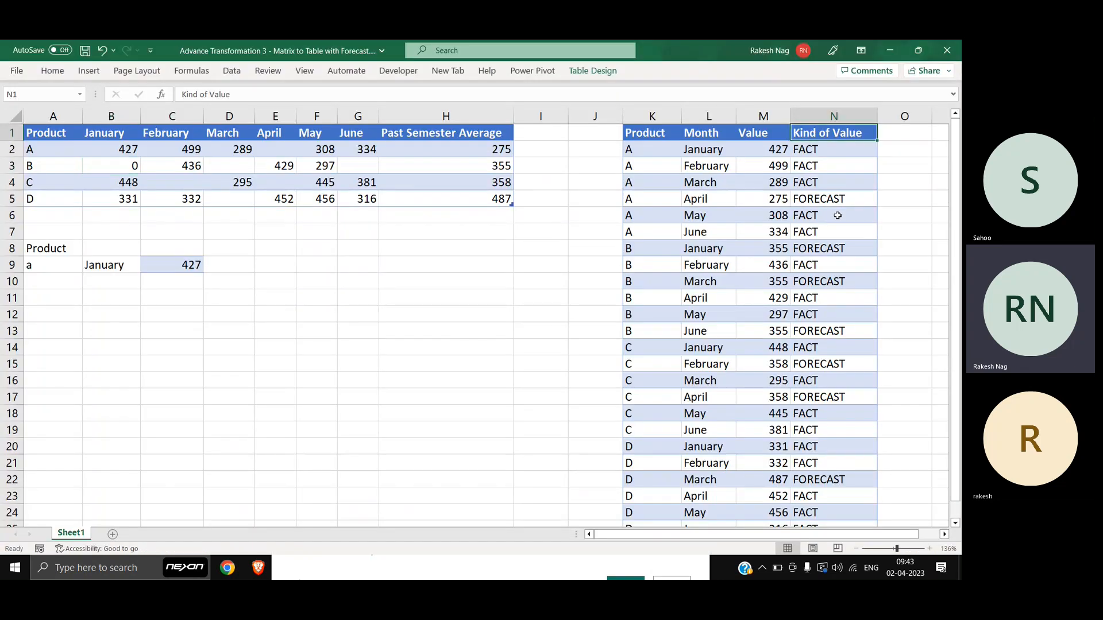
{"action": "key", "text": "alt+Tab"}
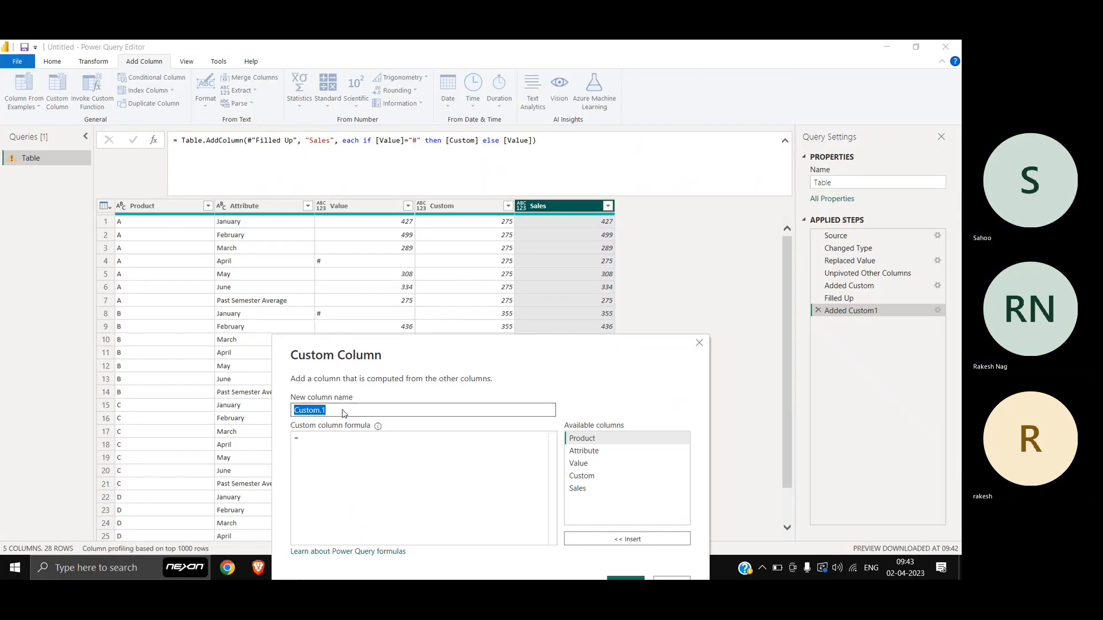
{"action": "type", "text": "Kind o"}
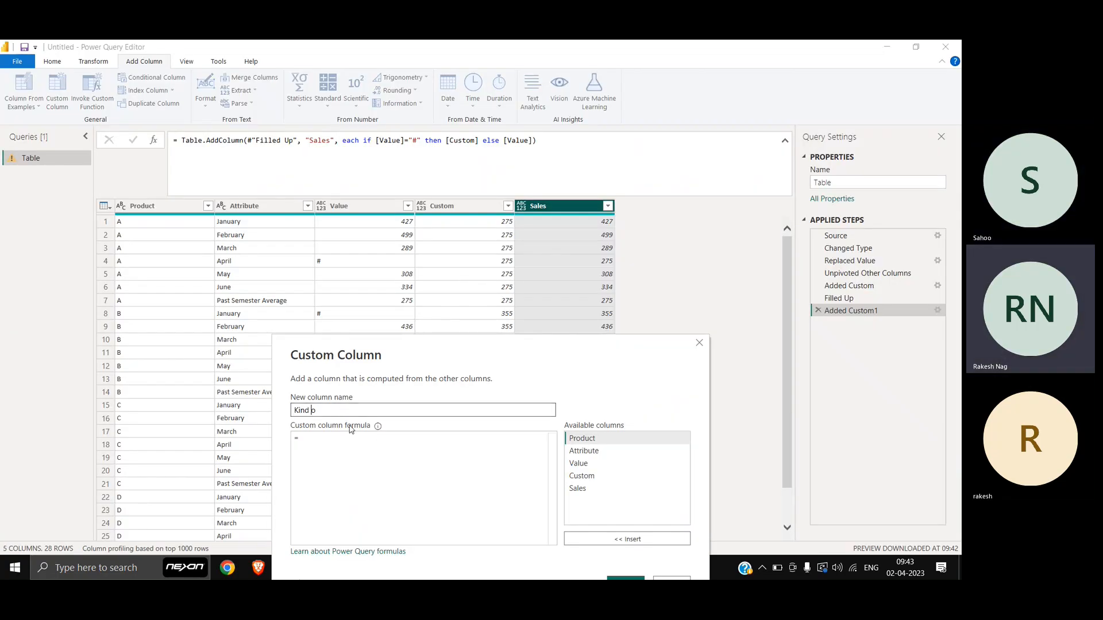
{"action": "type", "text": "f Value"}
Paste the copied formula and replace its column results with text, returning "Fact" when Value is "#" and another text otherwise
{"action": "left_click", "coordinate": [358, 447]}
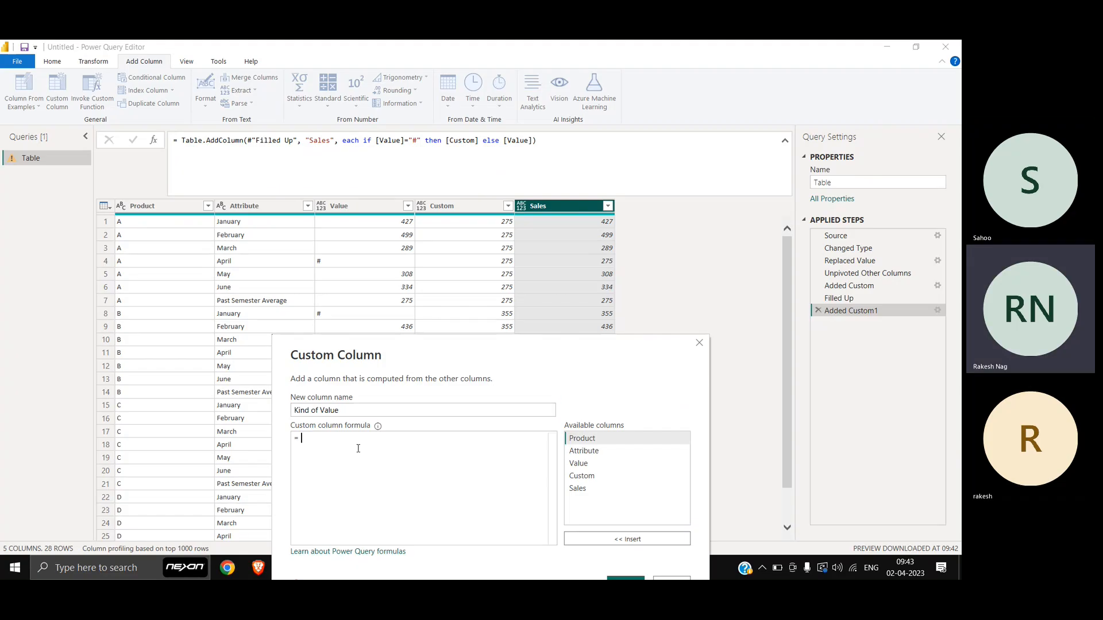
{"action": "key", "text": "ctrl+v"}
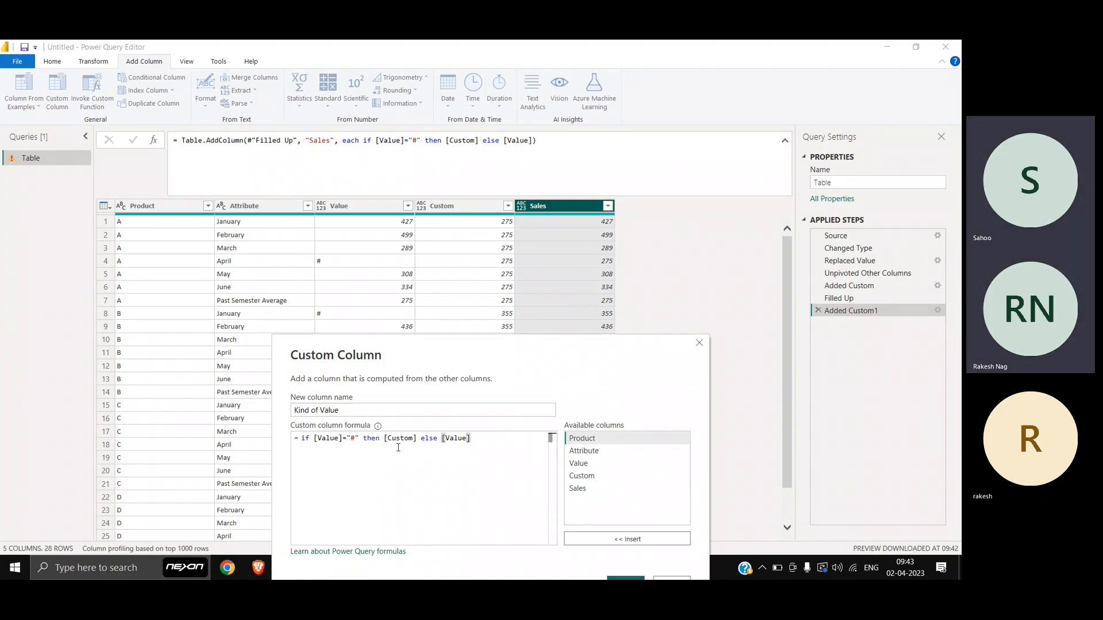
{"action": "left_click", "coordinate": [382, 439]}
{"action": "key", "text": "Right"}
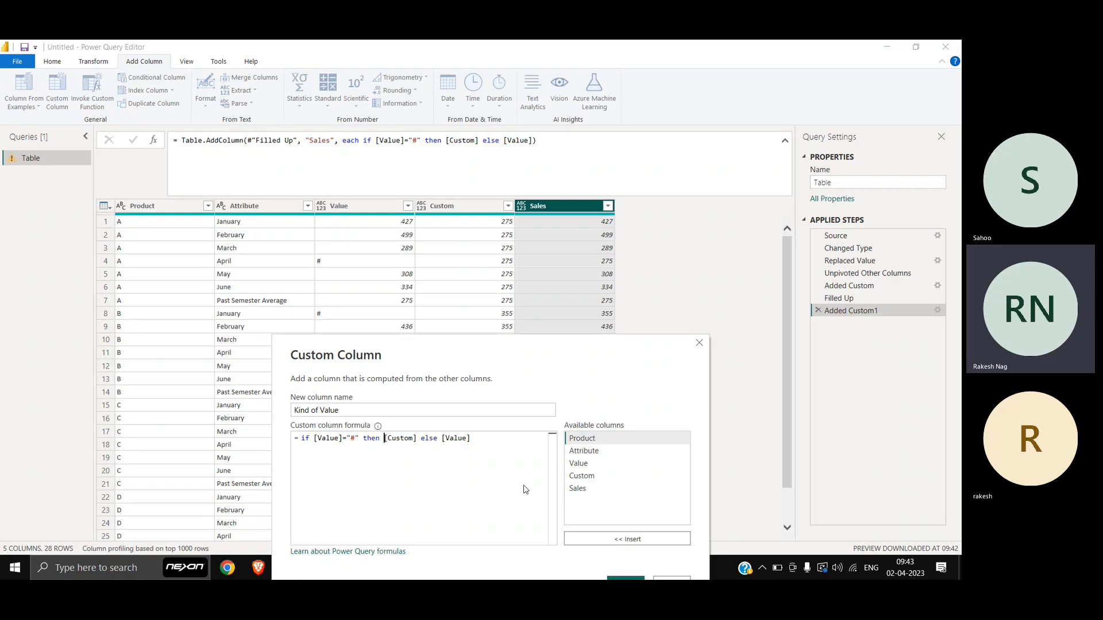
{"action": "key", "text": "ctrl+shift+Right"}
{"action": "key", "text": "ctrl+shift+Right"}
{"action": "key", "text": "ctrl+shift+Right"}
{"action": "key", "text": "ctrl+shift+Right"}
{"action": "key", "text": "ctrl+shift+Right"}
{"action": "key", "text": "BackSpace"}
{"action": "type", "text": "\""}
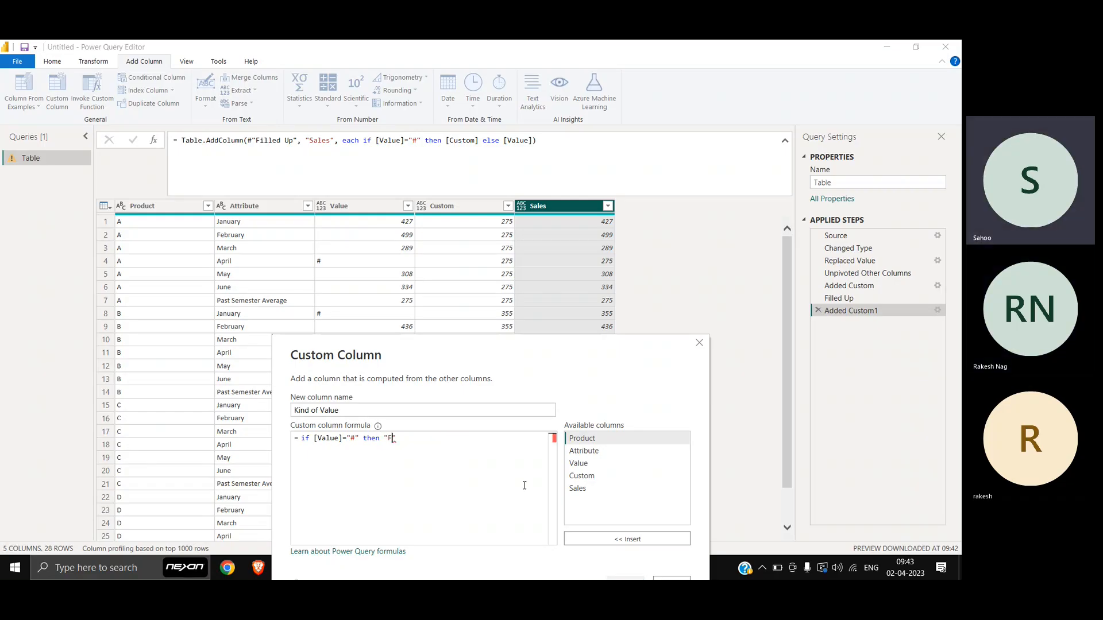
{"action": "type", "text": "Fact\" else \"\""}
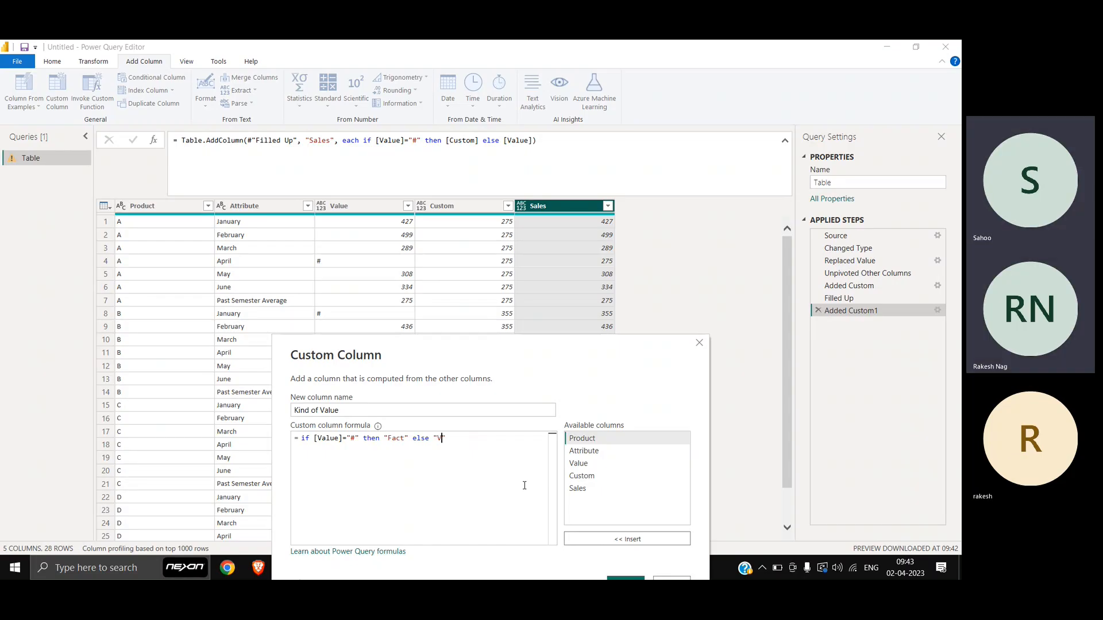
Correct the formula to if [Value]="#" then "Forecast" else "Fact" and create the Kind of Value column
{"action": "key", "text": "alt+Tab"}
{"action": "key", "text": "alt+Tab"}
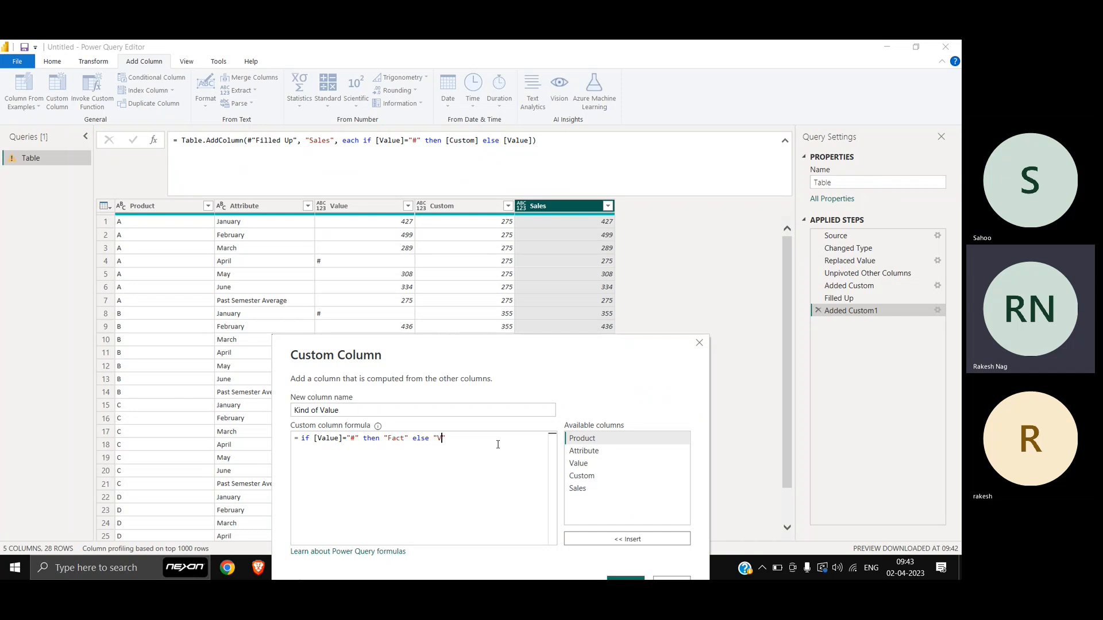
{"action": "key", "text": "BackSpace"}
{"action": "type", "text": "Fact"}
{"action": "key", "text": "Left"}
{"action": "key", "text": "Left"}
{"action": "key", "text": "Left"}
{"action": "key", "text": "Left"}
{"action": "key", "text": "Left"}
{"action": "key", "text": "Left"}
{"action": "key", "text": "Left"}
{"action": "key", "text": "Left"}
{"action": "key", "text": "Left"}
{"action": "key", "text": "Left"}
{"action": "key", "text": "Left"}
{"action": "key", "text": "Left"}
{"action": "key", "text": "Left"}
{"action": "key", "text": "Left"}
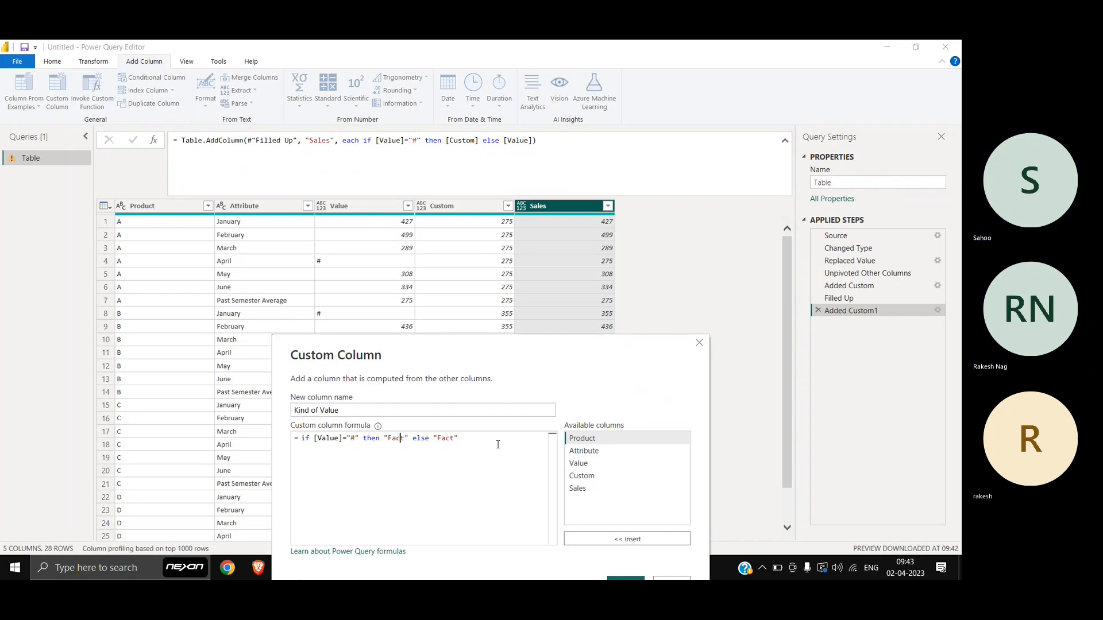
{"action": "type", "text": "orecas"}
{"action": "key", "text": "Delete"}
{"action": "key", "text": "Delete"}
{"action": "left_click_drag", "start_coordinate": [531, 347], "coordinate": [553, 145]}
{"action": "left_click", "coordinate": [658, 395]}
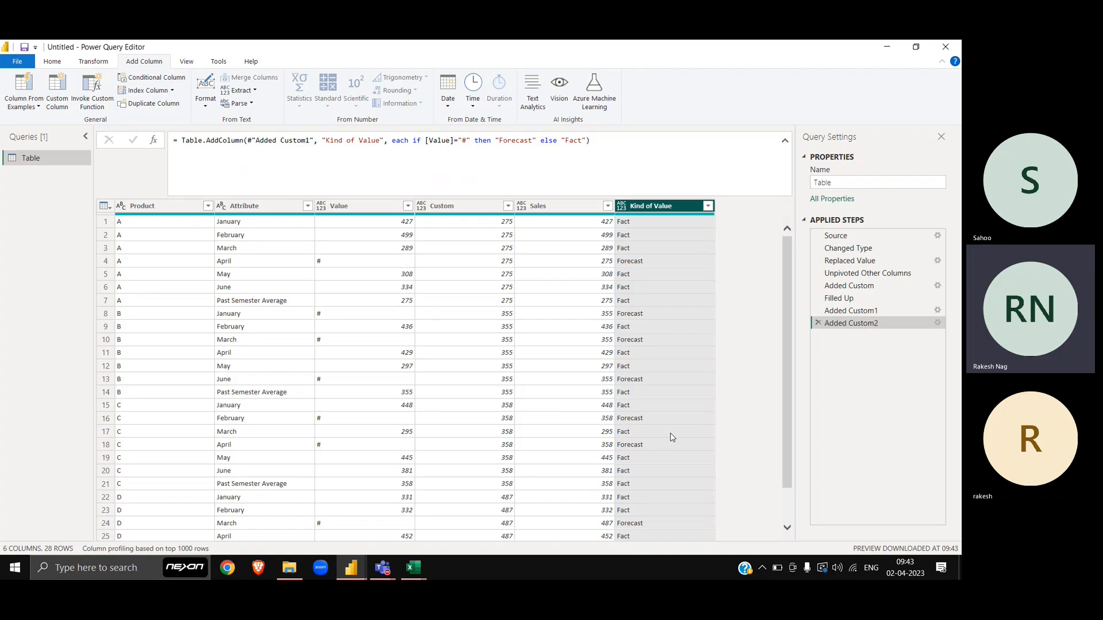
Select the Sales column and take a screen snip of the Sales and Kind of Value headers
{"action": "left_click", "coordinate": [558, 211]}
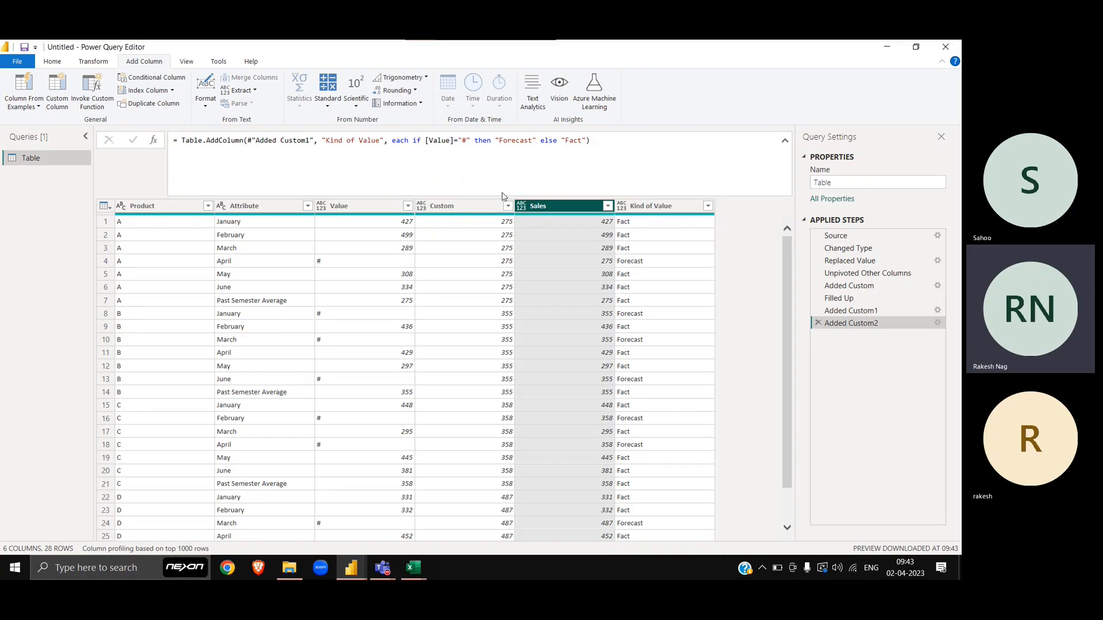
{"action": "key", "text": "super+shift+s"}
{"action": "left_click_drag", "start_coordinate": [502, 189], "coordinate": [737, 226]}
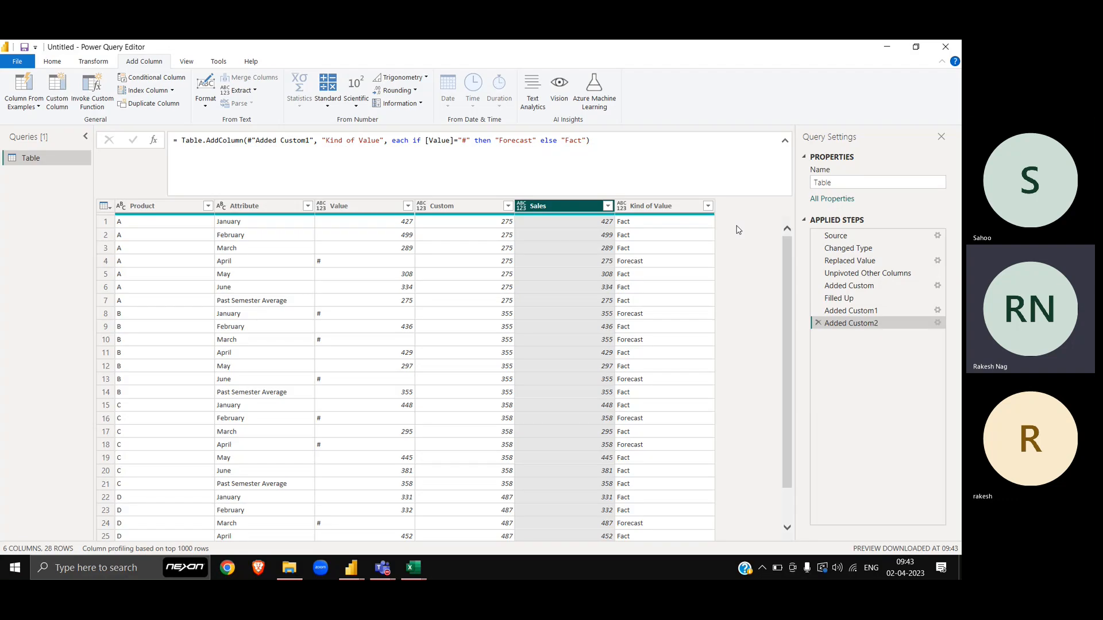
Switch to the Excel matrix workbook, paste the snipped Sales and Kind of Value headers, and move the picture just below the product table
{"action": "key", "text": "alt+Tab"}
{"action": "key", "text": "alt+Tab"}
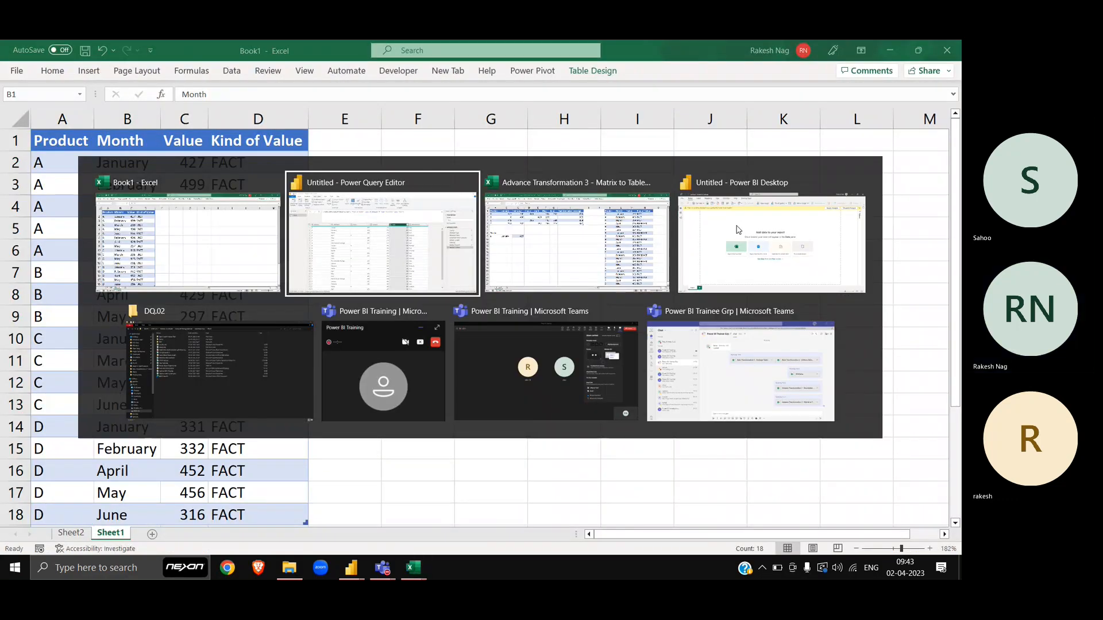
{"action": "key", "text": "alt+Tab"}
{"action": "left_click", "coordinate": [263, 311]}
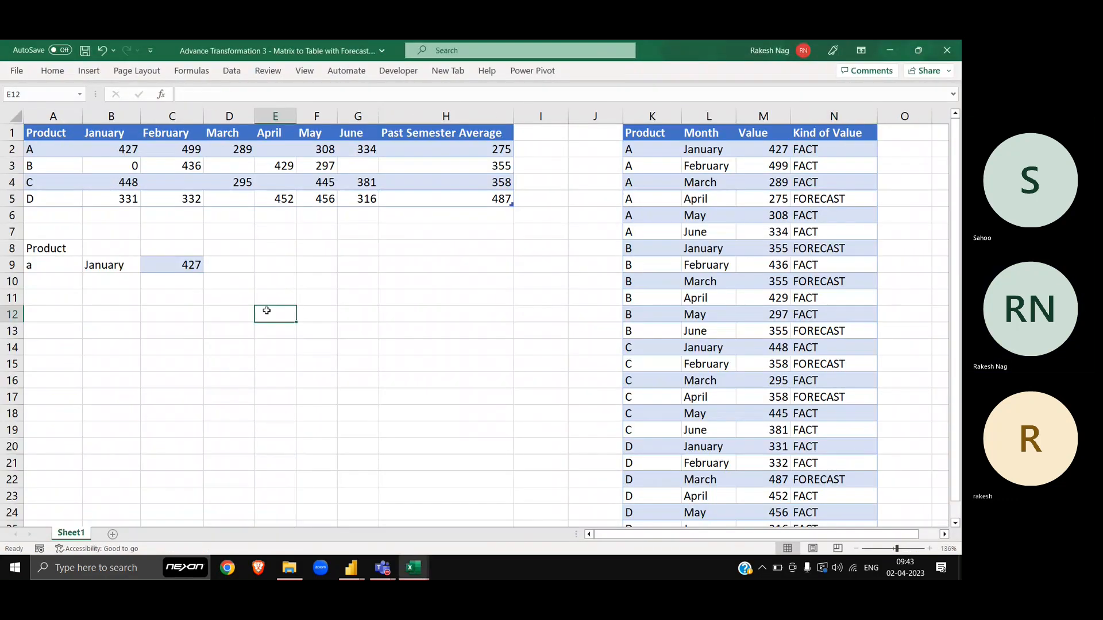
{"action": "key", "text": "ctrl+v"}
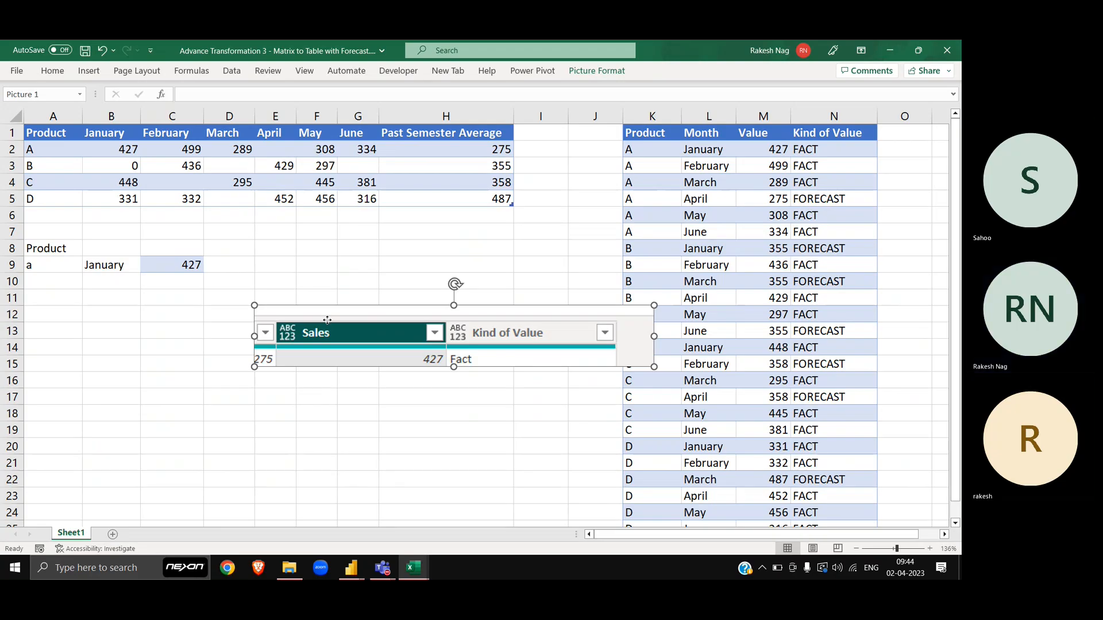
{"action": "left_click_drag", "start_coordinate": [328, 322], "coordinate": [105, 242]}
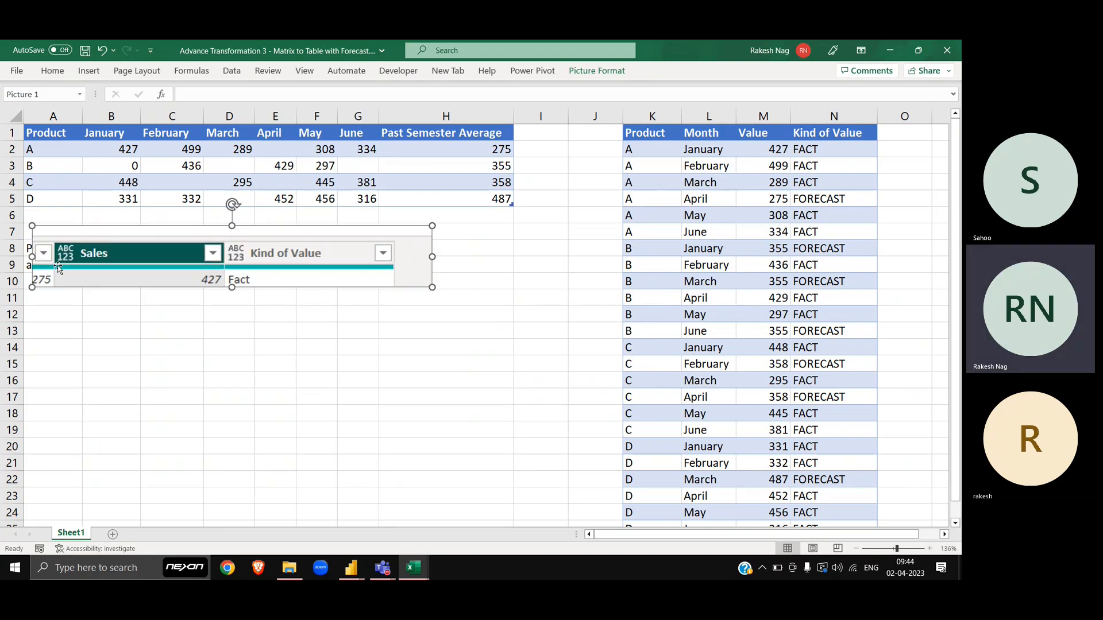
{"action": "scroll", "coordinate": [57, 265], "scroll_direction": "up", "scroll_amount": 6}
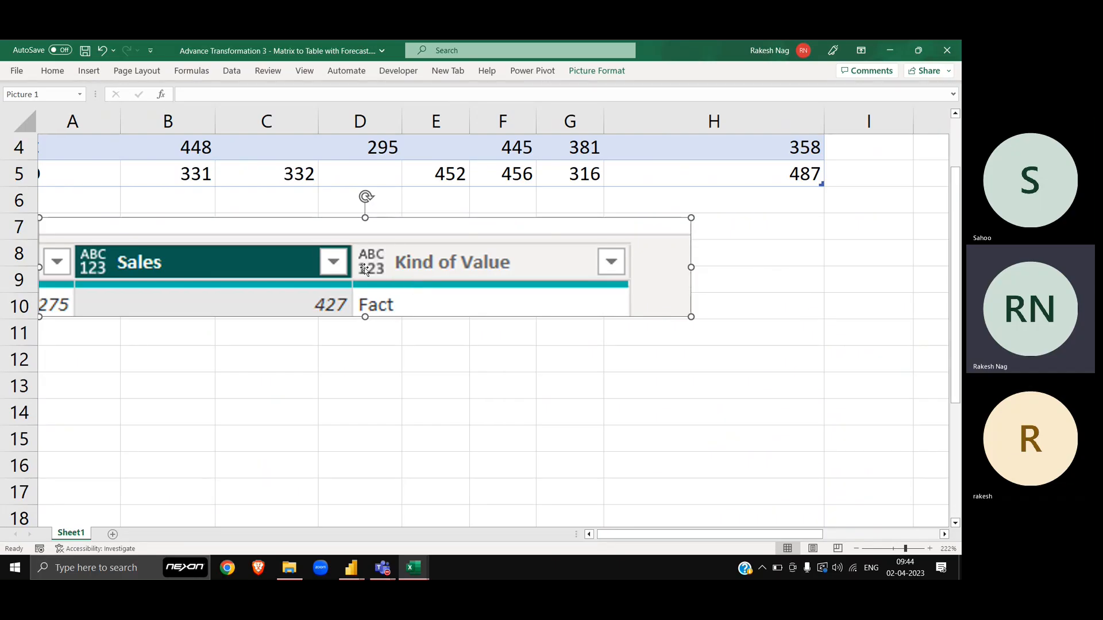
Return to the Power Query Editor and change the Sales column's data type to Whole Number
{"action": "key", "text": "alt+Tab"}
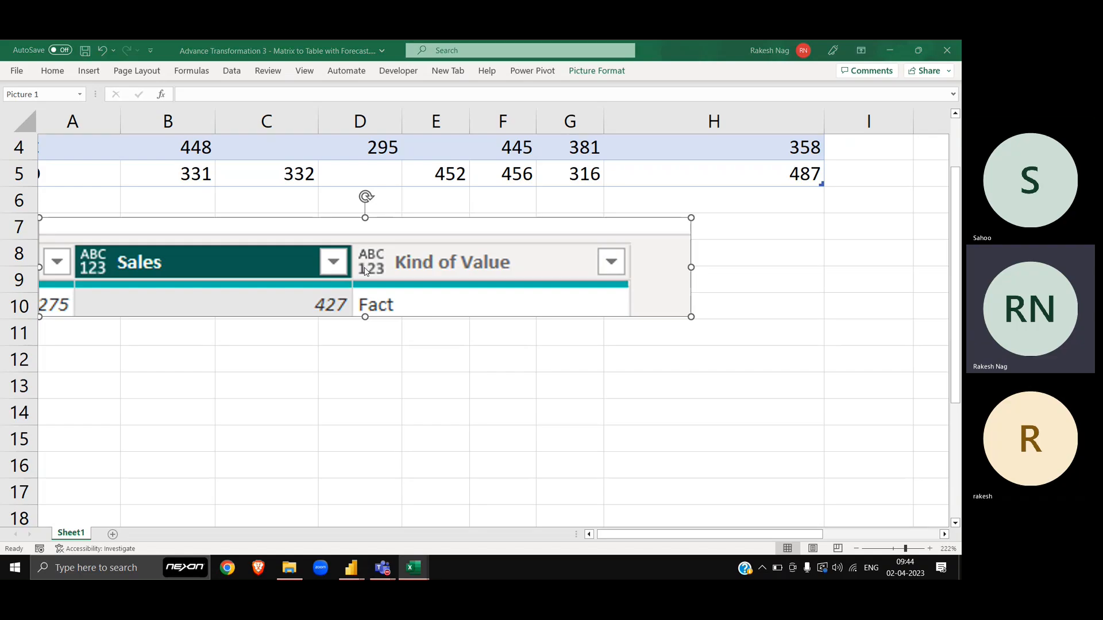
{"action": "key", "text": "alt+Tab"}
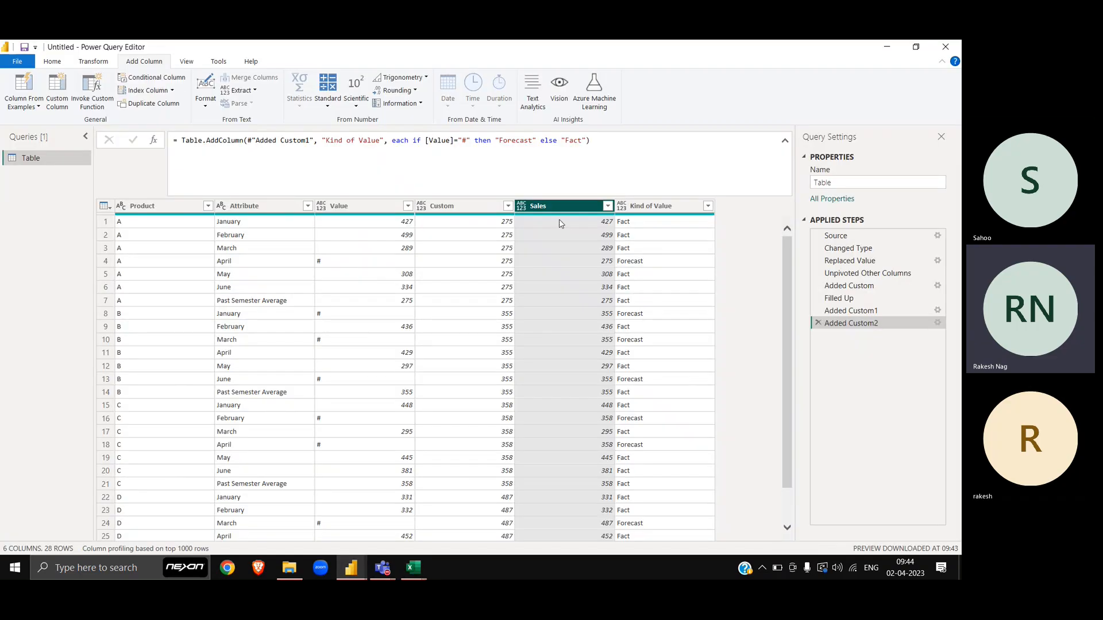
{"action": "right_click", "coordinate": [559, 211]}
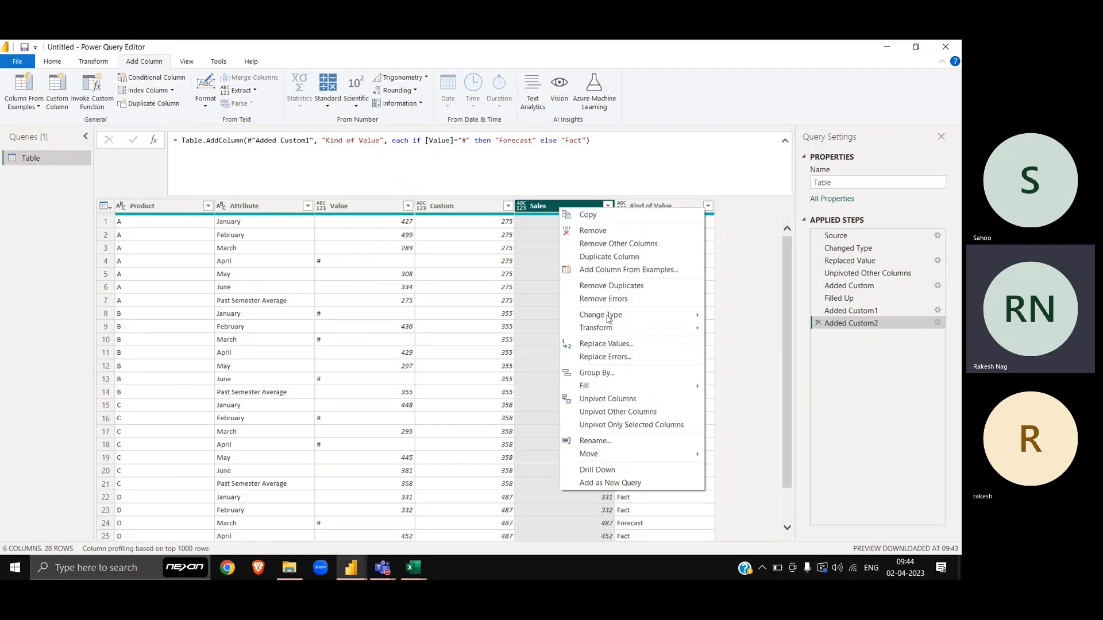
{"action": "mouse_move", "coordinate": [606, 318]}
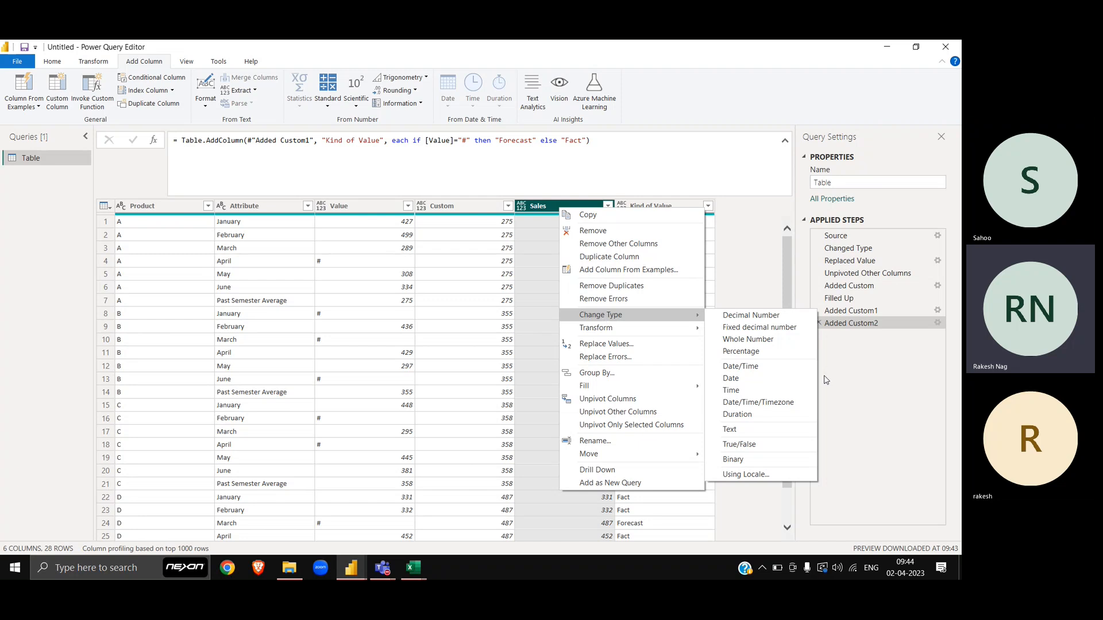
{"action": "left_click", "coordinate": [767, 339]}
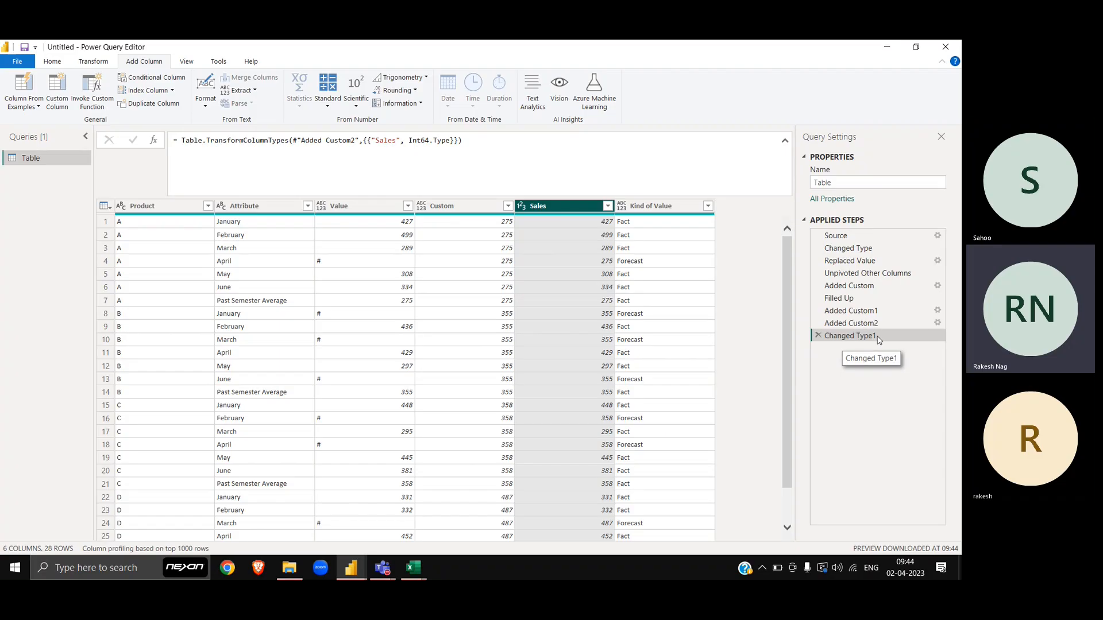
Select the Int64.Type argument in the type-change formula, then delete the Changed Type1 step
{"action": "left_click", "coordinate": [454, 149]}
{"action": "left_click", "coordinate": [449, 143]}
{"action": "key", "text": "shift+Left"}
{"action": "key", "text": "shift+Left"}
{"action": "key", "text": "shift+Left"}
{"action": "key", "text": "shift+Left"}
{"action": "key", "text": "shift+Left"}
{"action": "key", "text": "shift+Left"}
{"action": "key", "text": "shift+Left"}
{"action": "key", "text": "shift+Left"}
{"action": "key", "text": "shift+Left"}
{"action": "key", "text": "shift+Left"}
{"action": "key", "text": "shift+Left"}
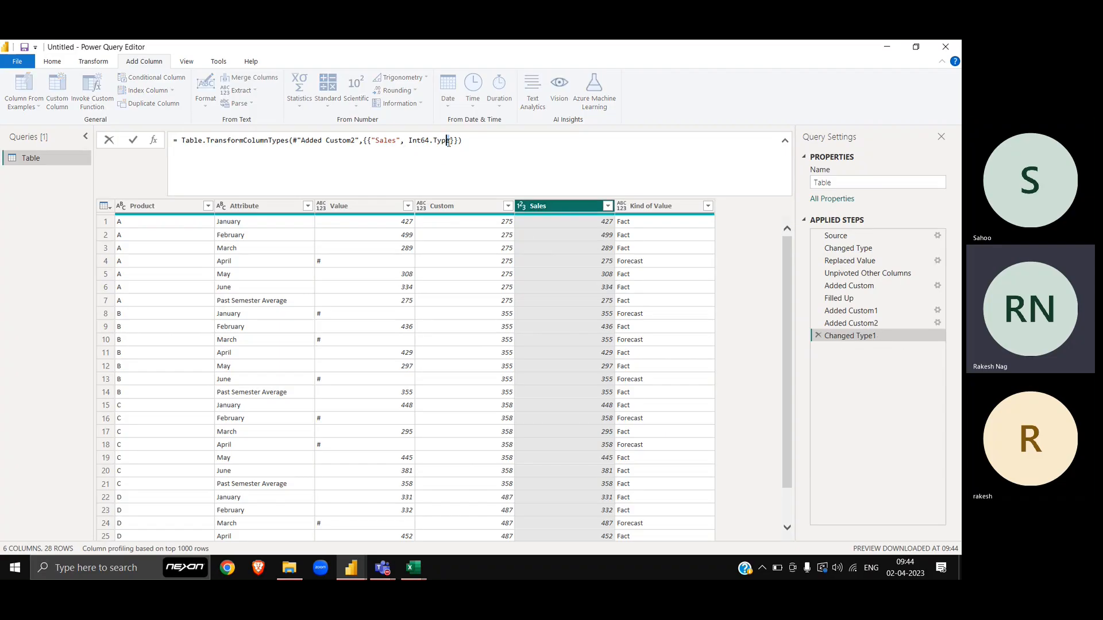
{"action": "key", "text": "shift+Left"}
{"action": "left_click", "coordinate": [756, 347]}
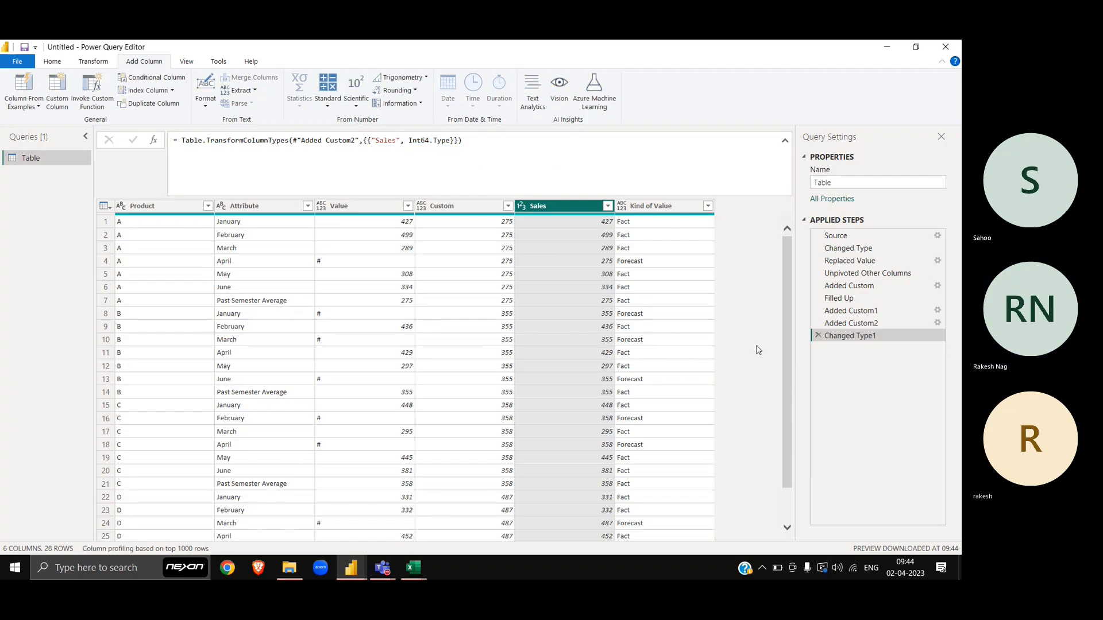
{"action": "left_click", "coordinate": [818, 337]}
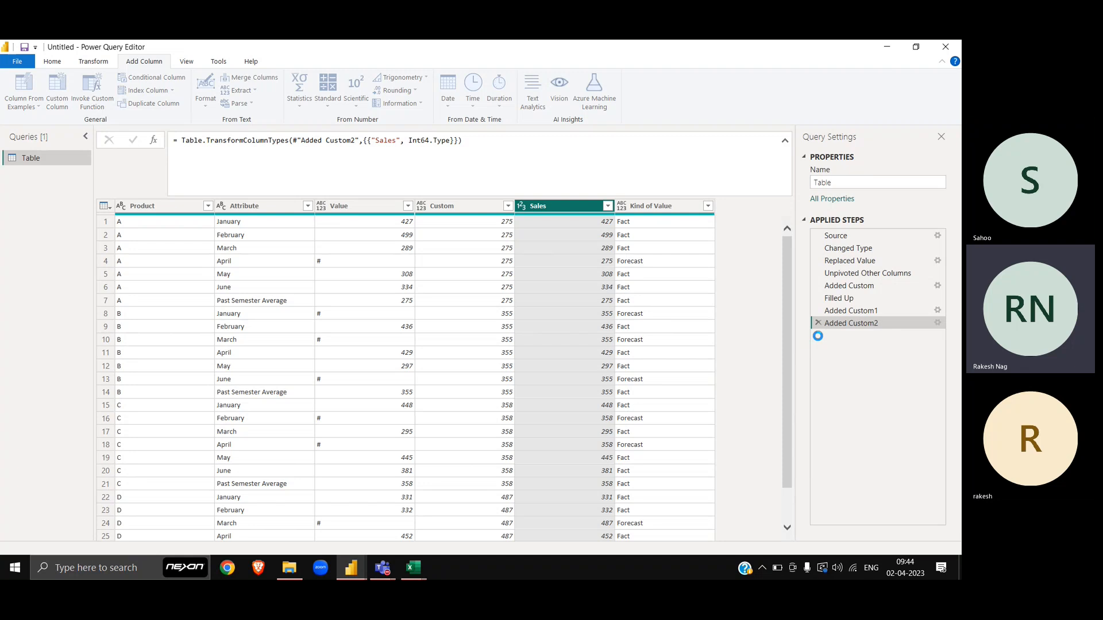
Add Int64.Type as the column type argument in the Added Custom1 formula that creates the Sales column
{"action": "left_click", "coordinate": [862, 313]}
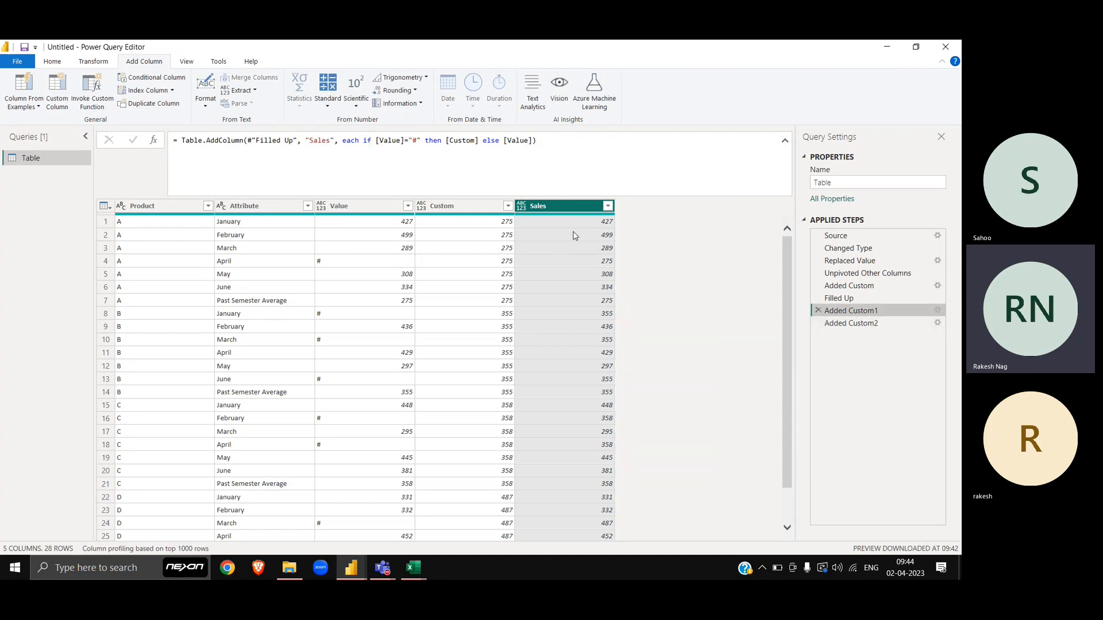
{"action": "left_click", "coordinate": [577, 150]}
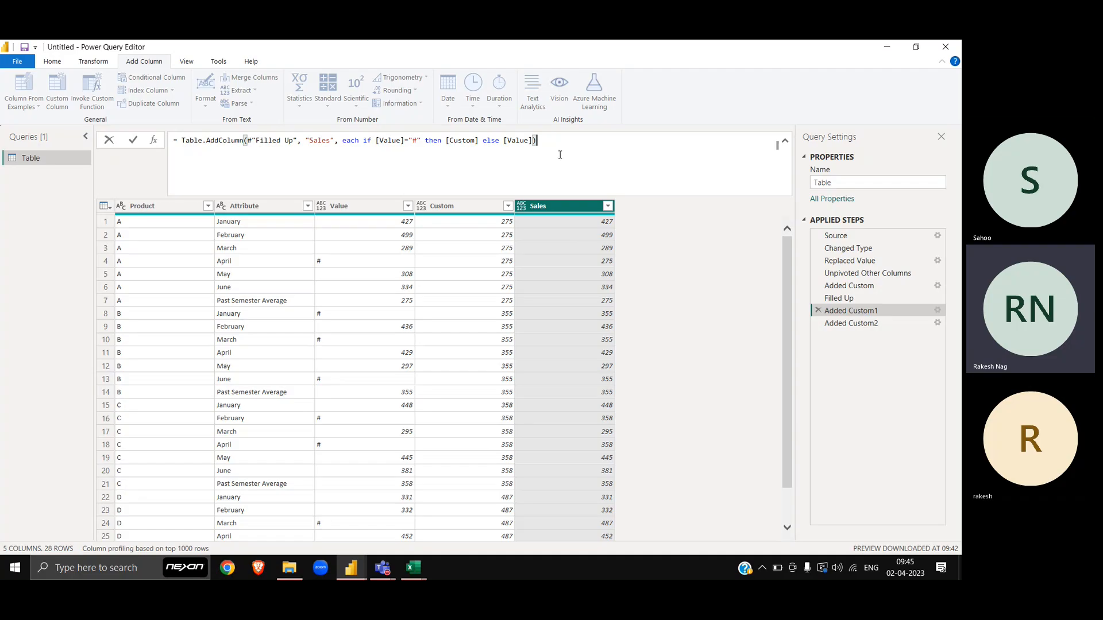
{"action": "type", "text": ", Int64.Type"}
{"action": "key", "text": "Return"}
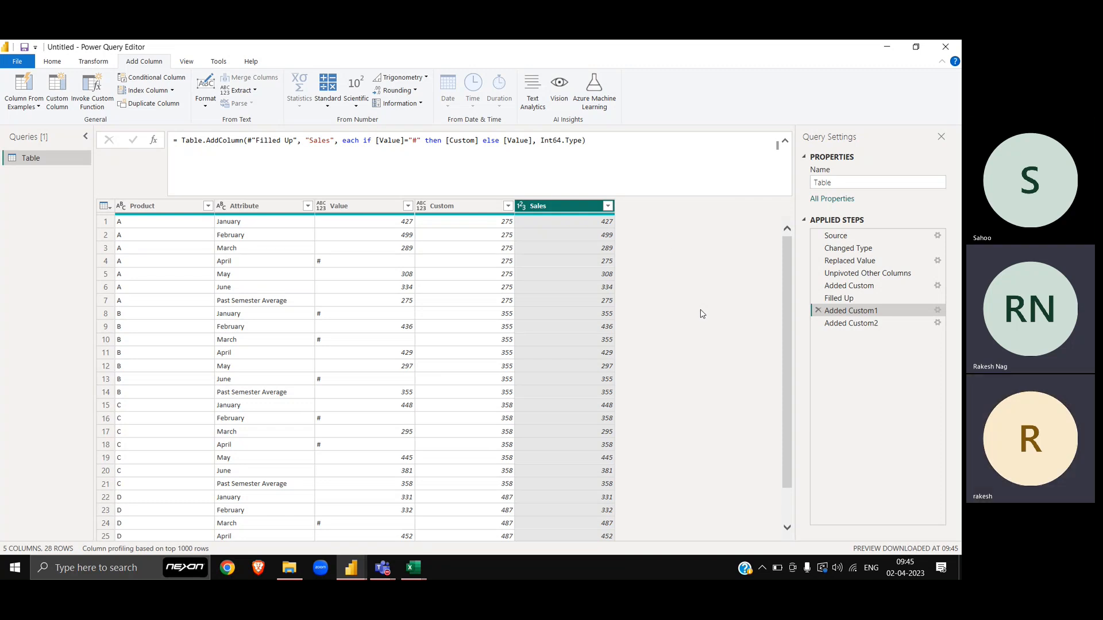
{"action": "left_click", "coordinate": [654, 160]}
{"action": "key", "text": "ctrl+shift+Left"}
{"action": "key", "text": "ctrl+shift+Left"}
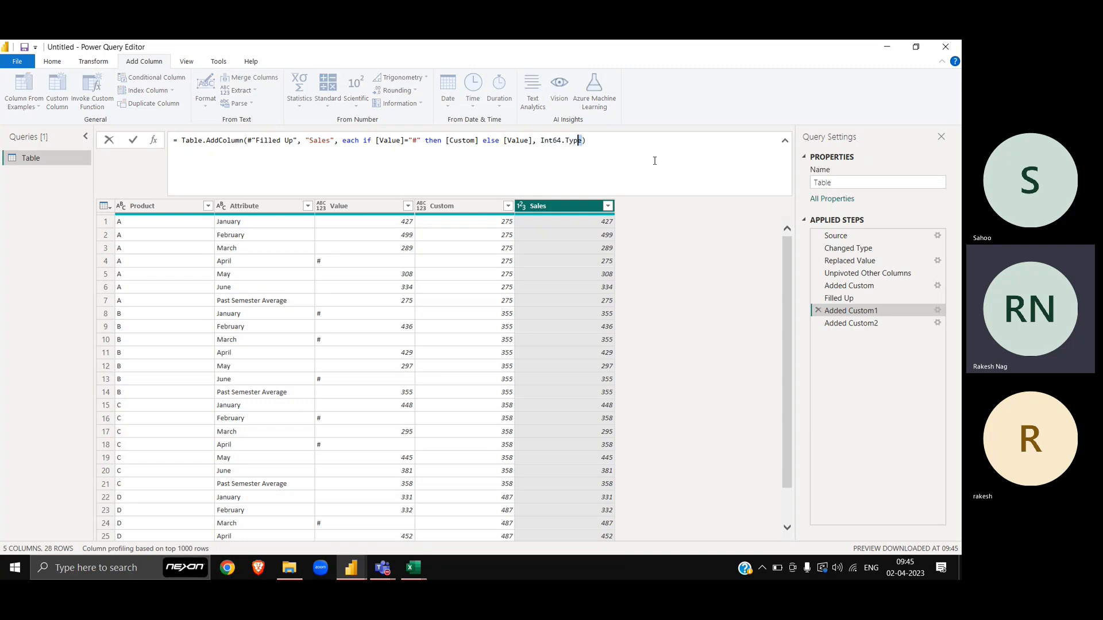
{"action": "type", "text": "type"}
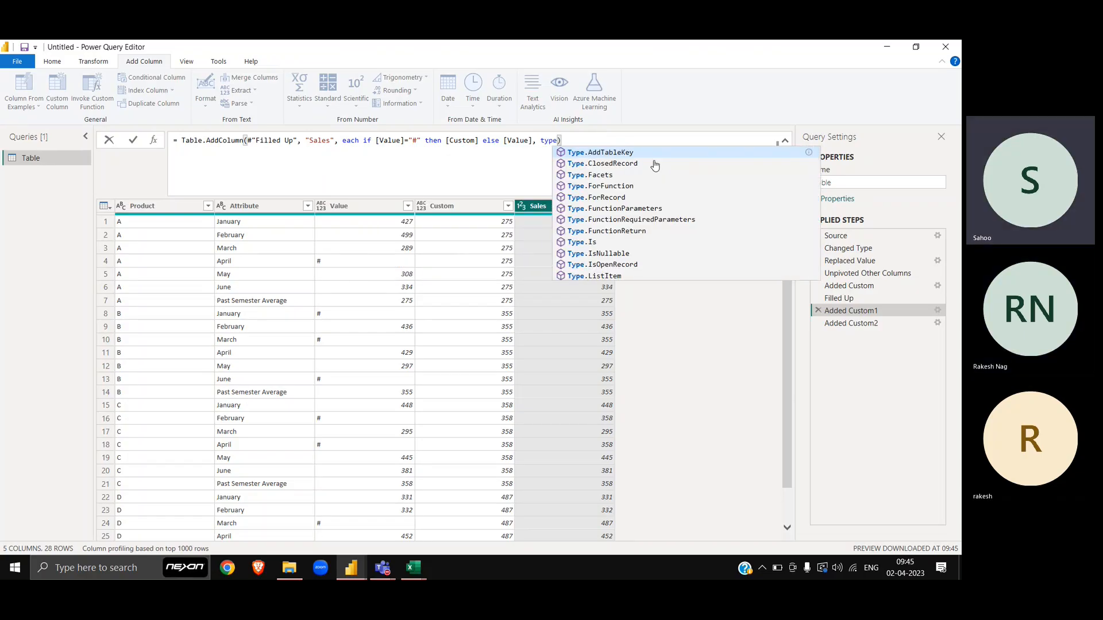
{"action": "key", "text": "Escape"}
{"action": "key", "text": "Escape"}
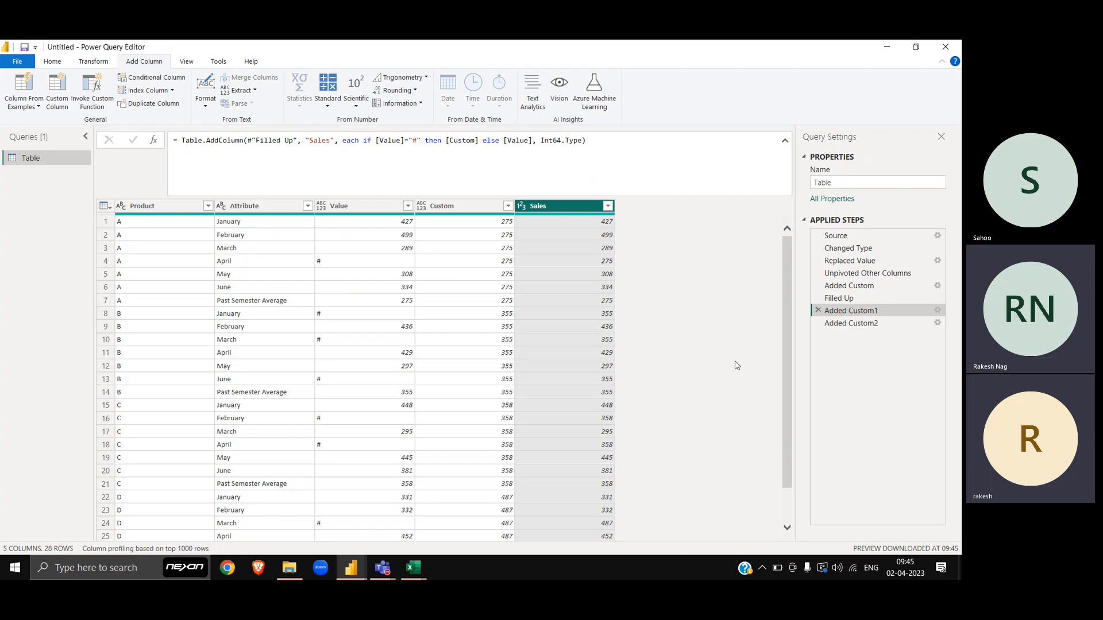
Check the data type symbols in the header snip in the Excel workbook and go back to the Sales formula in Power Query
{"action": "key", "text": "alt+Tab"}
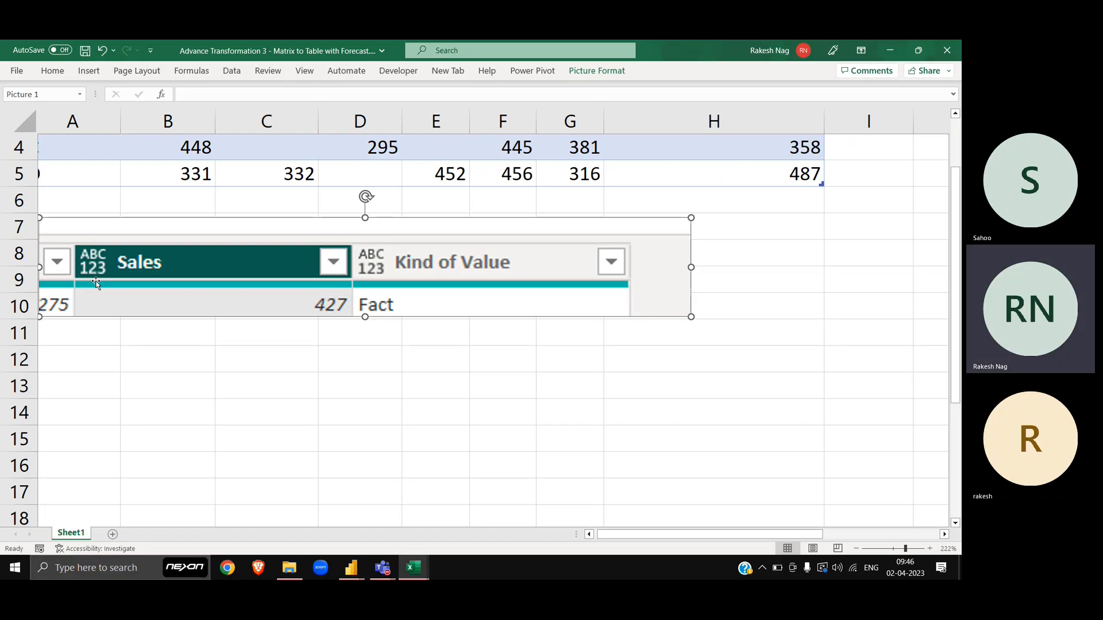
{"action": "key", "text": "alt+Tab"}
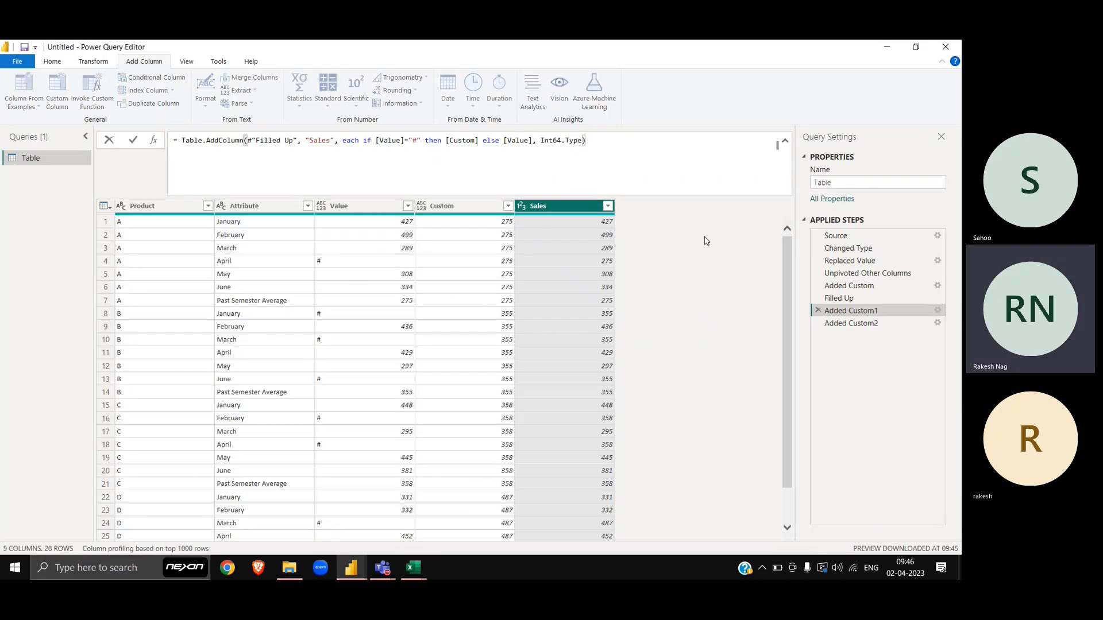
{"action": "key", "text": "ctrl+a"}
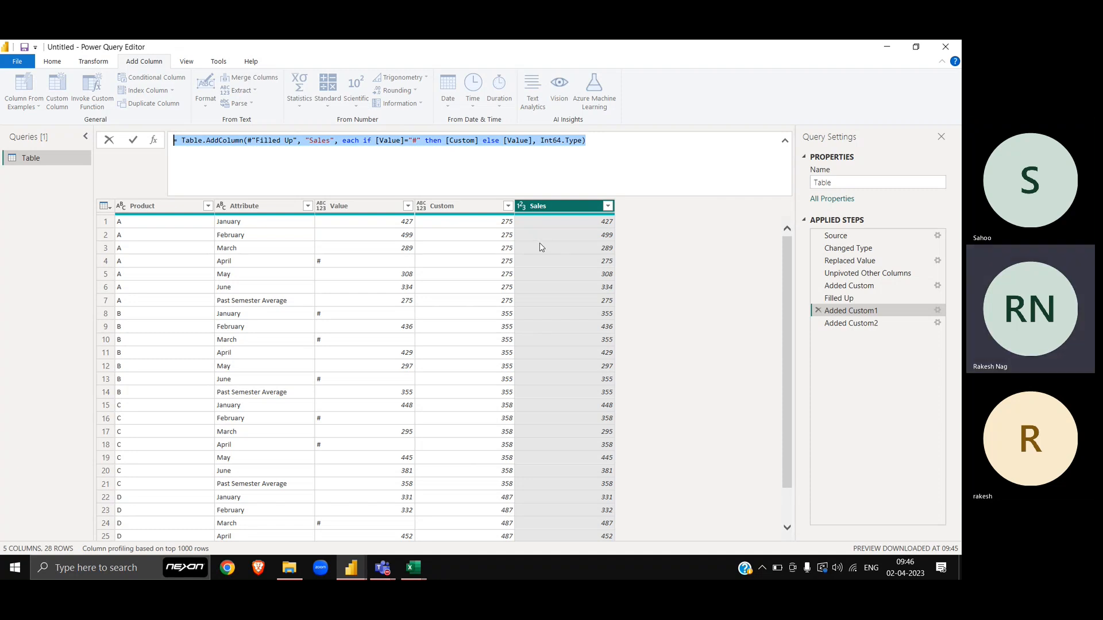
{"action": "key", "text": "Right"}
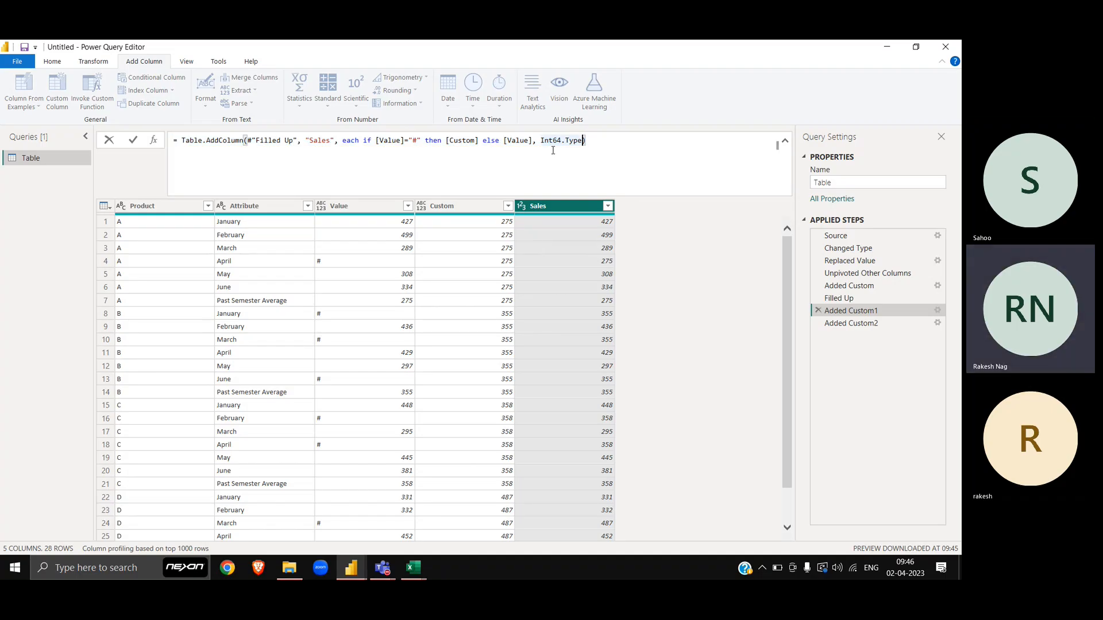
Replace Int64.Type with type number in the Sales column formula, apply it, and check the Sales values
{"action": "key", "text": "Left"}
{"action": "key", "text": "shift+Left"}
{"action": "key", "text": "shift+Left"}
{"action": "key", "text": "shift+Left"}
{"action": "key", "text": "shift+Left"}
{"action": "key", "text": "shift+Left"}
{"action": "key", "text": "shift+Left"}
{"action": "key", "text": "shift+Left"}
{"action": "key", "text": "shift+Left"}
{"action": "key", "text": "shift+Left"}
{"action": "key", "text": "shift+Left"}
{"action": "type", "text": "type "}
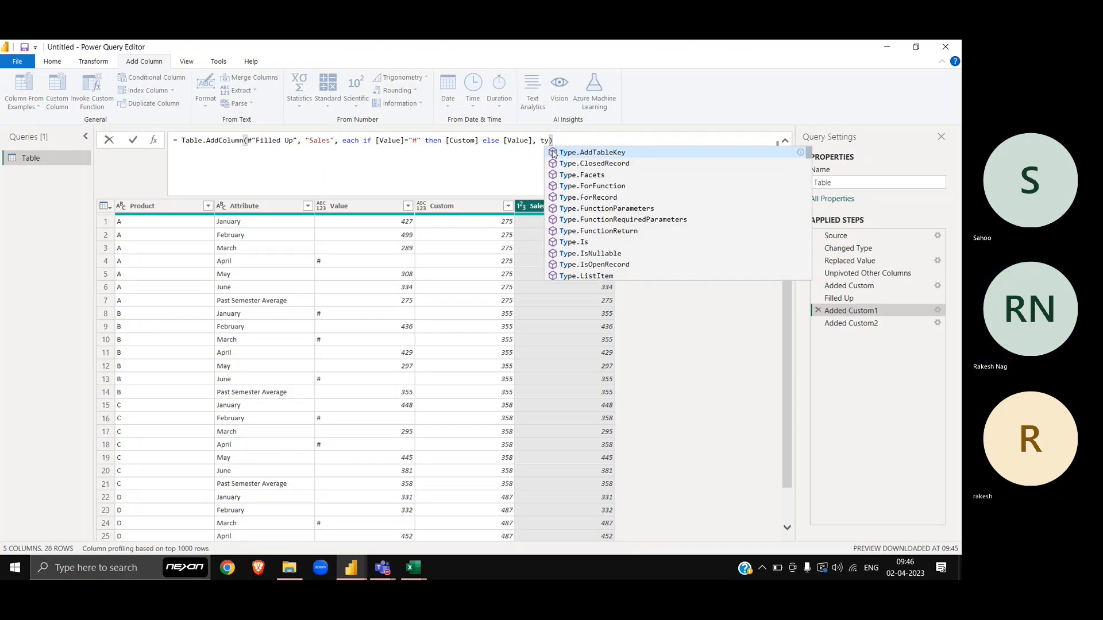
{"action": "type", "text": "number"}
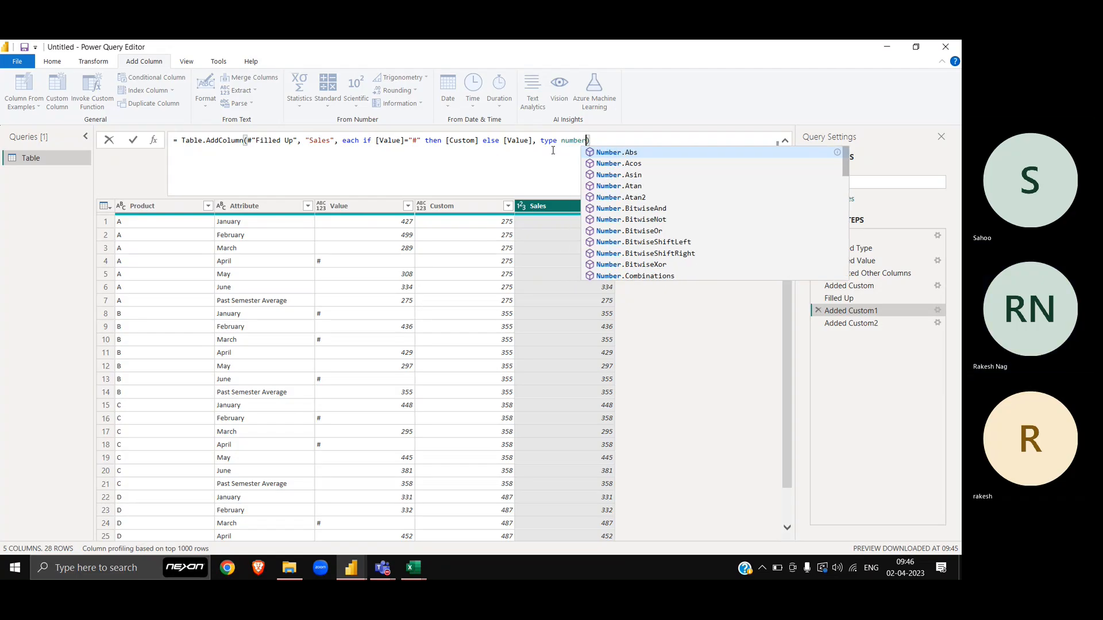
{"action": "left_click", "coordinate": [707, 413]}
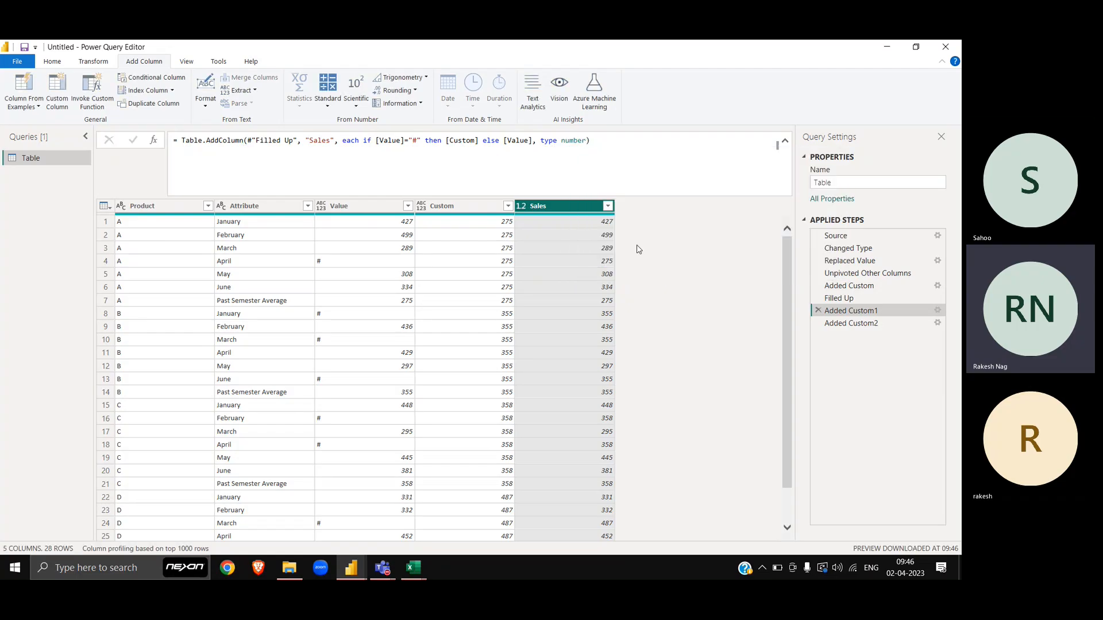
{"action": "scroll", "coordinate": [554, 331], "scroll_direction": "down", "scroll_amount": 1}
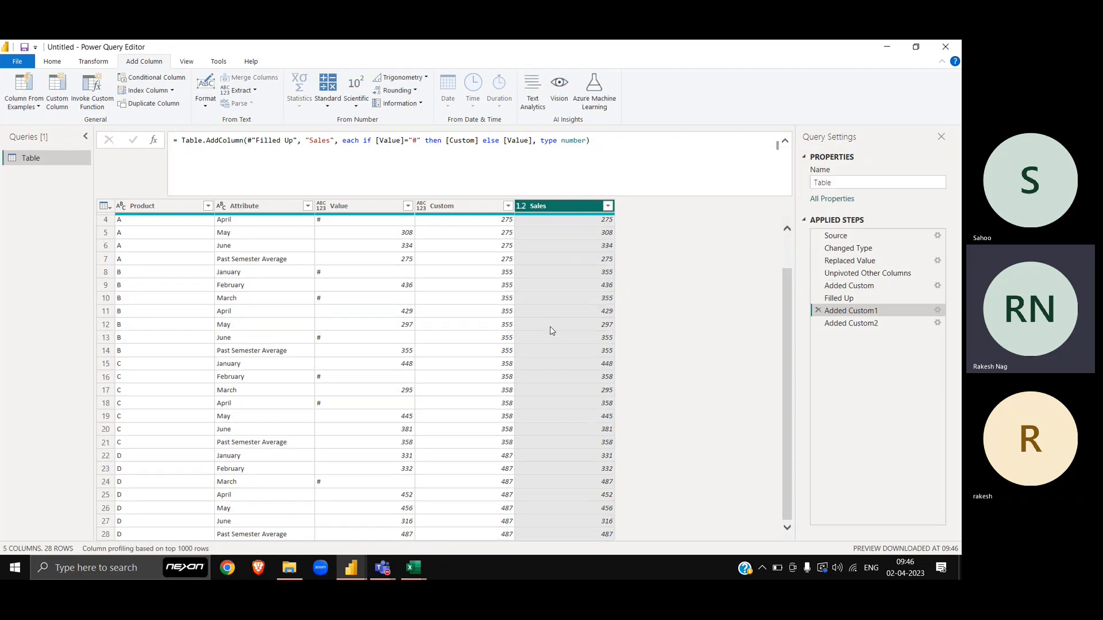
{"action": "scroll", "coordinate": [552, 331], "scroll_direction": "up", "scroll_amount": 1}
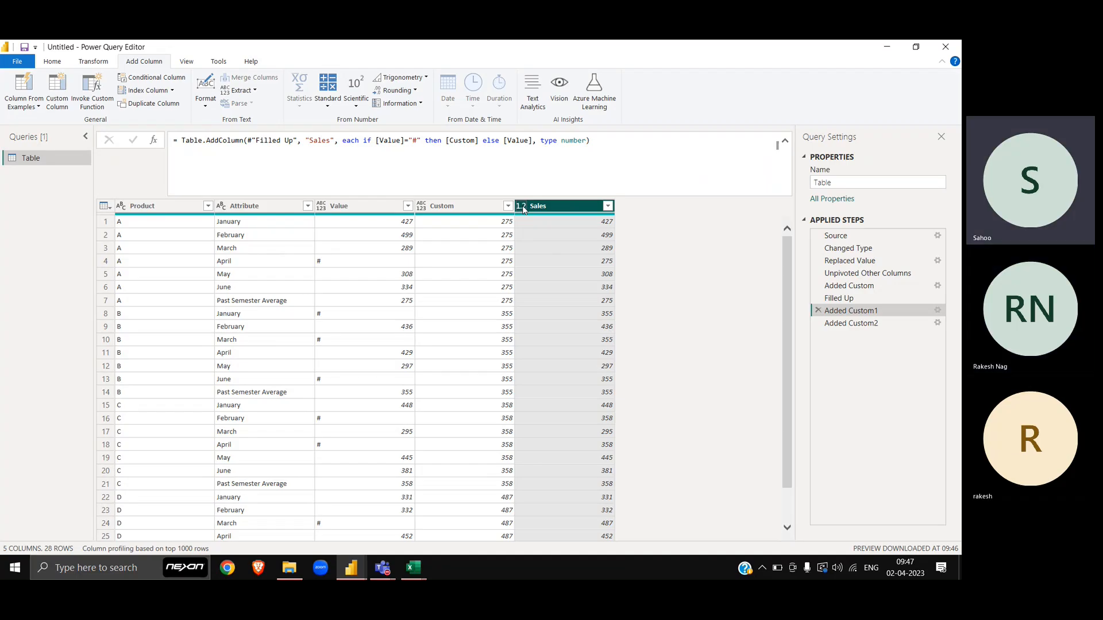
Add type text as the column type argument in the Added Custom2 formula that creates the Kind of Value column
{"action": "left_click", "coordinate": [870, 324]}
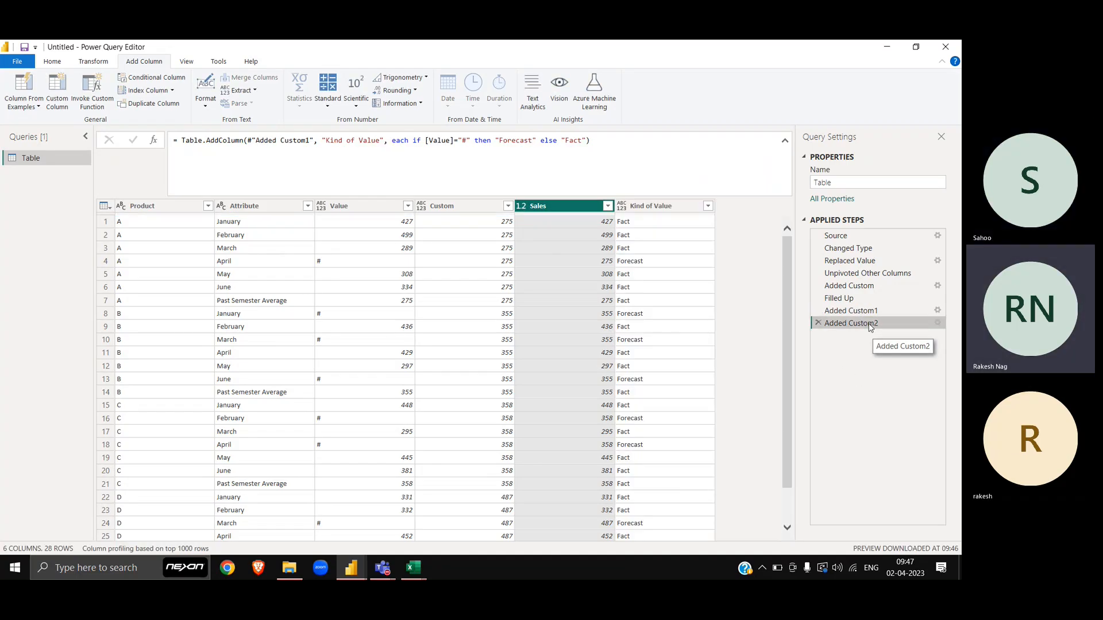
{"action": "left_click", "coordinate": [668, 211]}
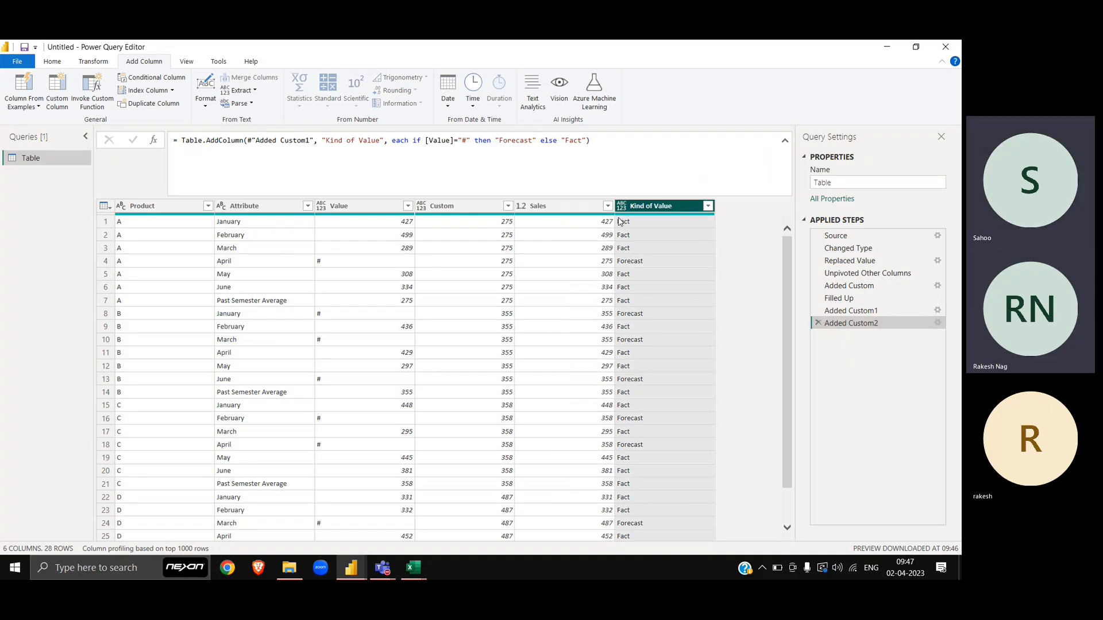
{"action": "left_click", "coordinate": [673, 142]}
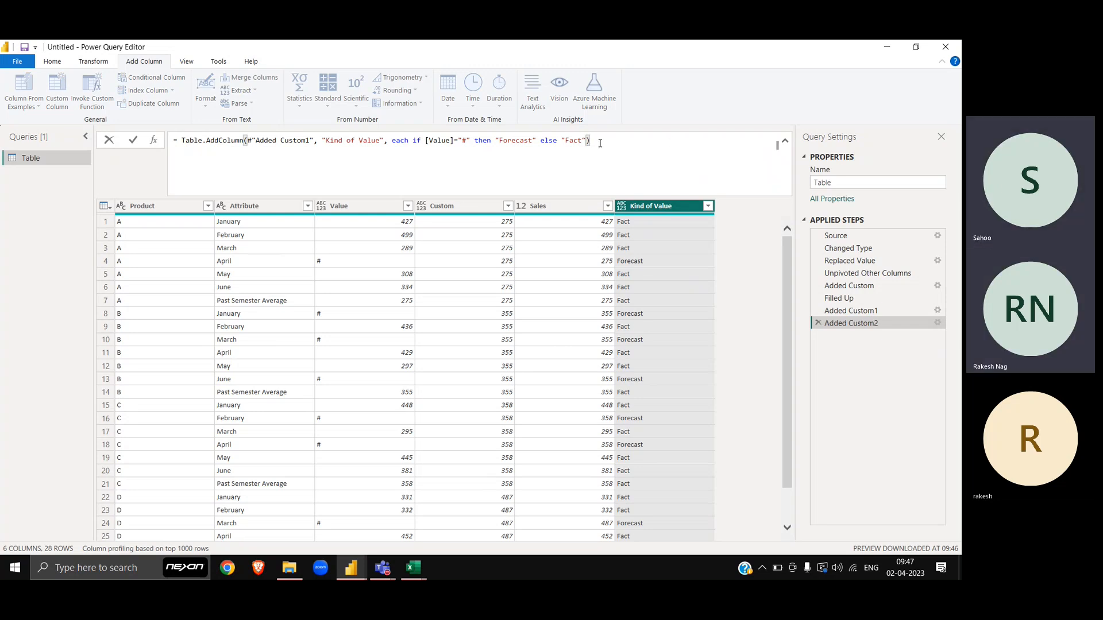
{"action": "key", "text": "Left"}
{"action": "type", "text": ", type "}
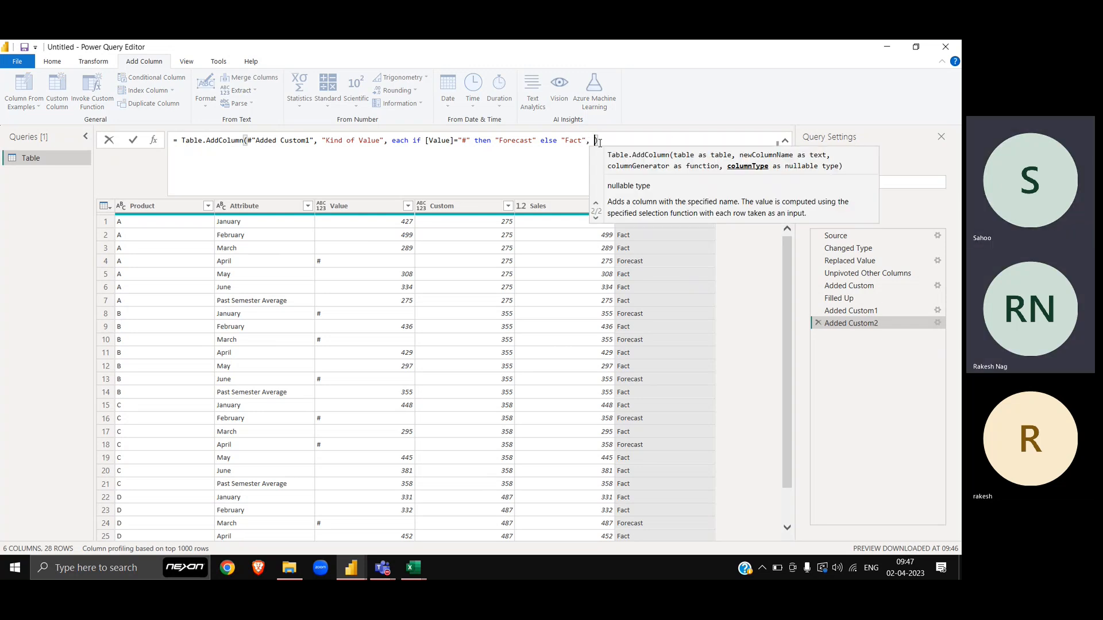
{"action": "type", "text": "text"}
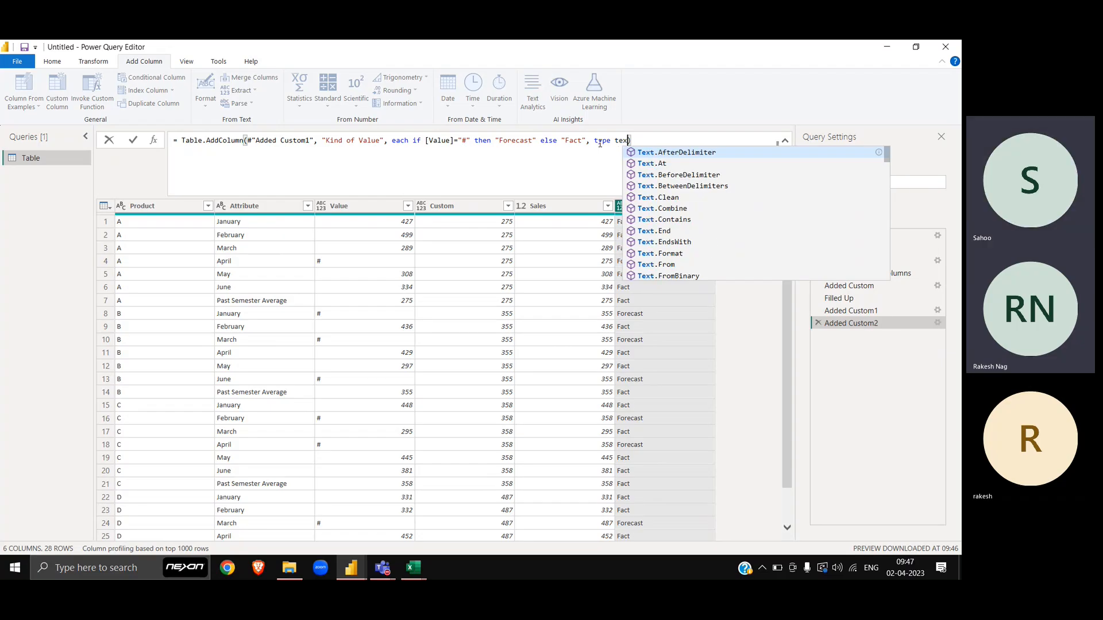
{"action": "key", "text": "Escape"}
{"action": "key", "text": "Return"}
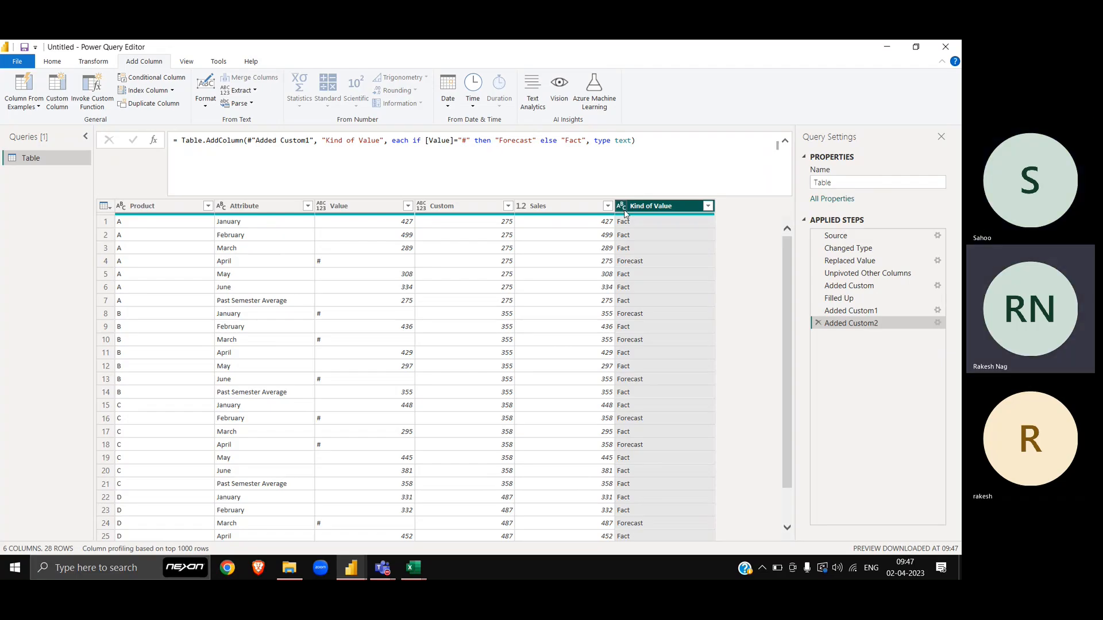
{"action": "left_click", "coordinate": [596, 142]}
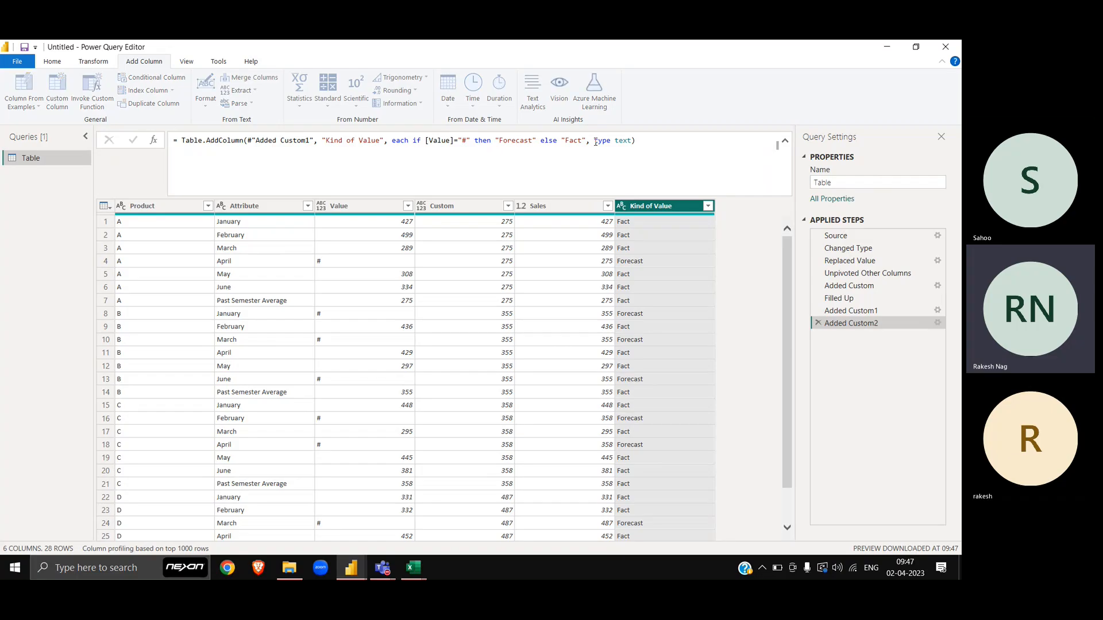
{"action": "left_click_drag", "start_coordinate": [595, 142], "coordinate": [636, 141]}
{"action": "key", "text": "Escape"}
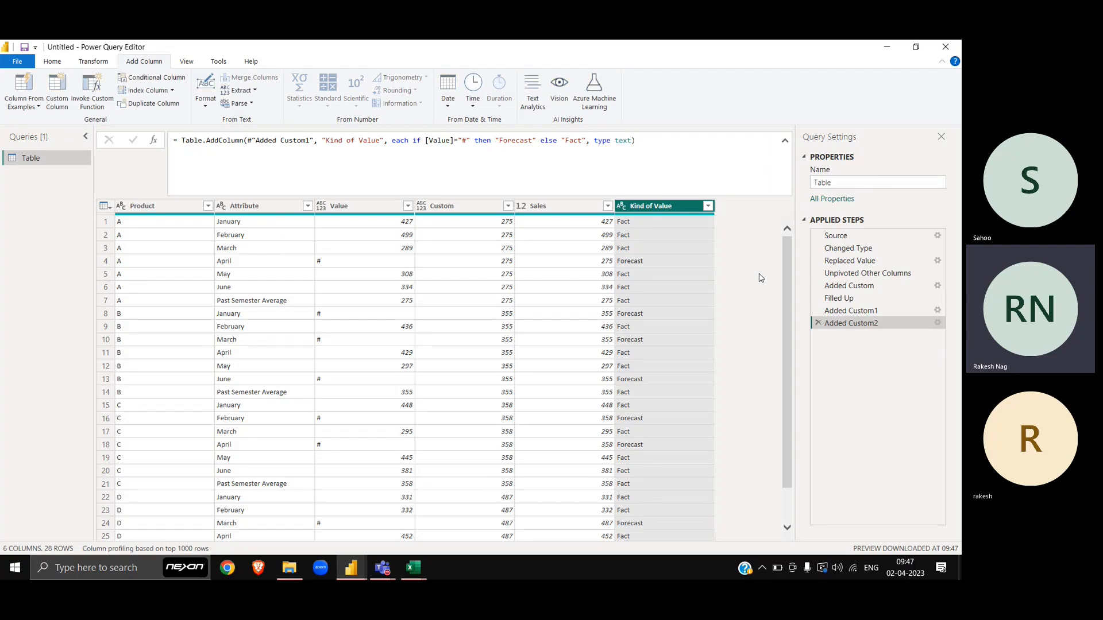
Change the Custom column's data type to Decimal Number at the Added Custom step, inserting a new type step after it
{"action": "left_click", "coordinate": [454, 206]}
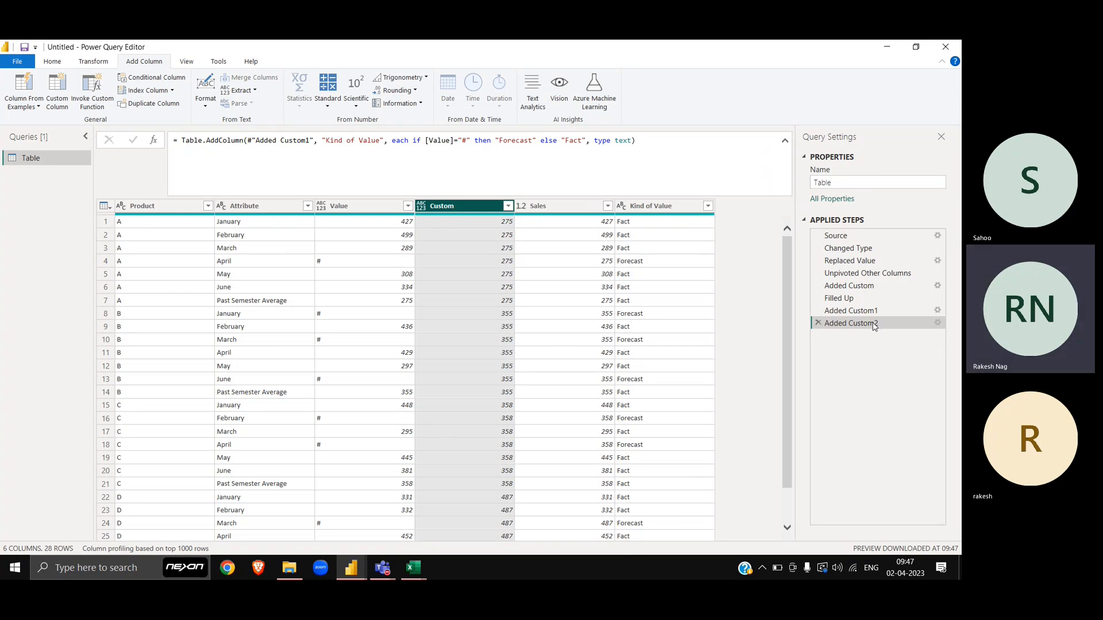
{"action": "left_click", "coordinate": [861, 287]}
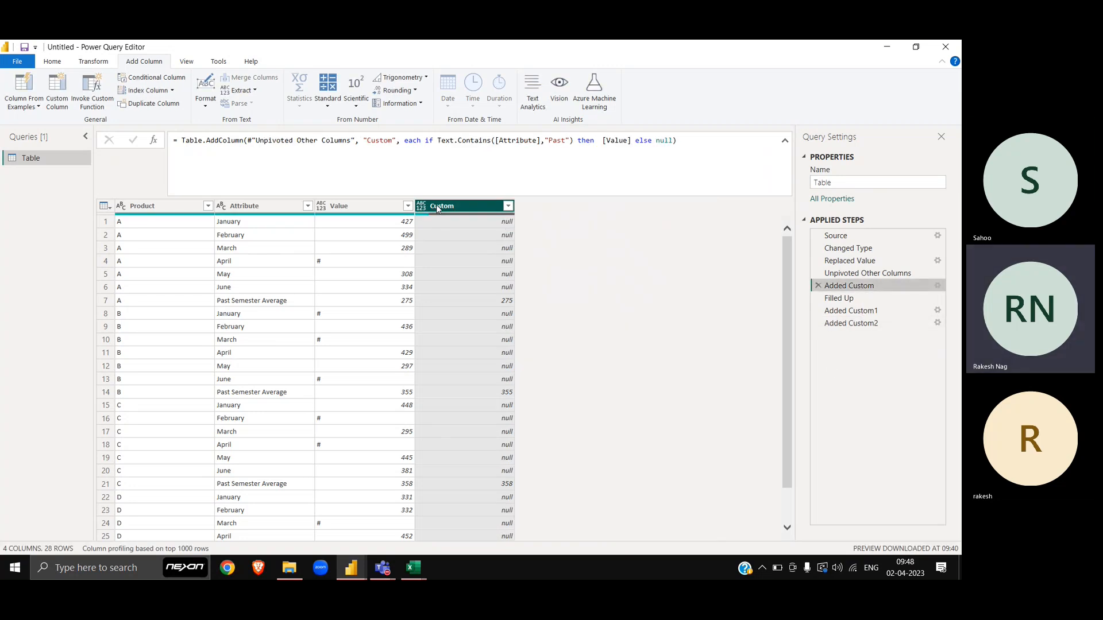
{"action": "mouse_move", "coordinate": [428, 216]}
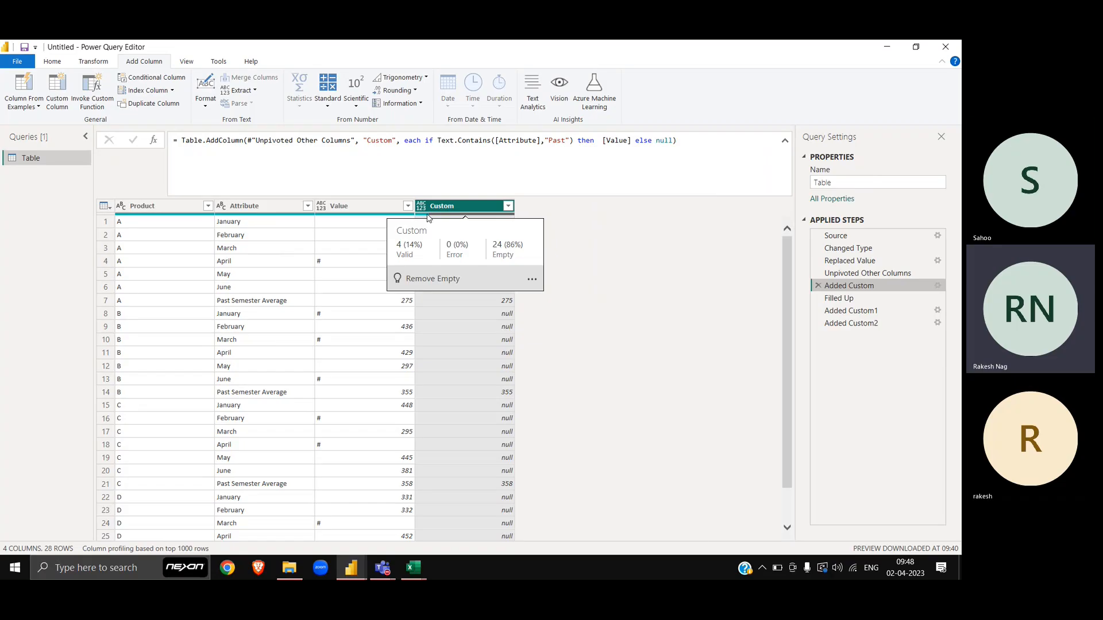
{"action": "left_click", "coordinate": [421, 208]}
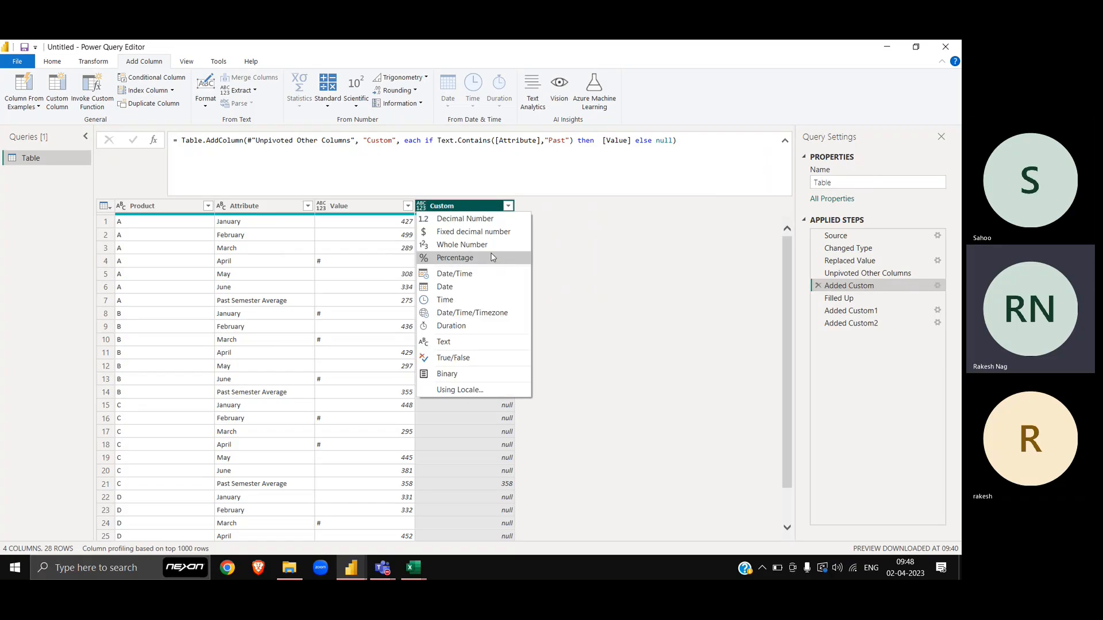
{"action": "left_click", "coordinate": [473, 223]}
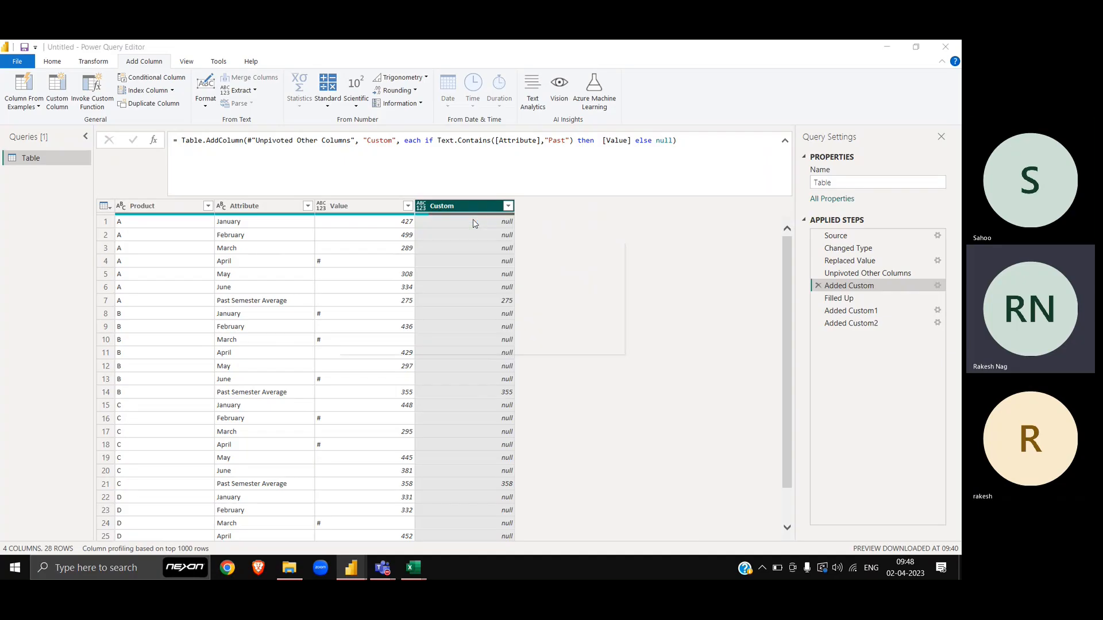
{"action": "left_click", "coordinate": [548, 334]}
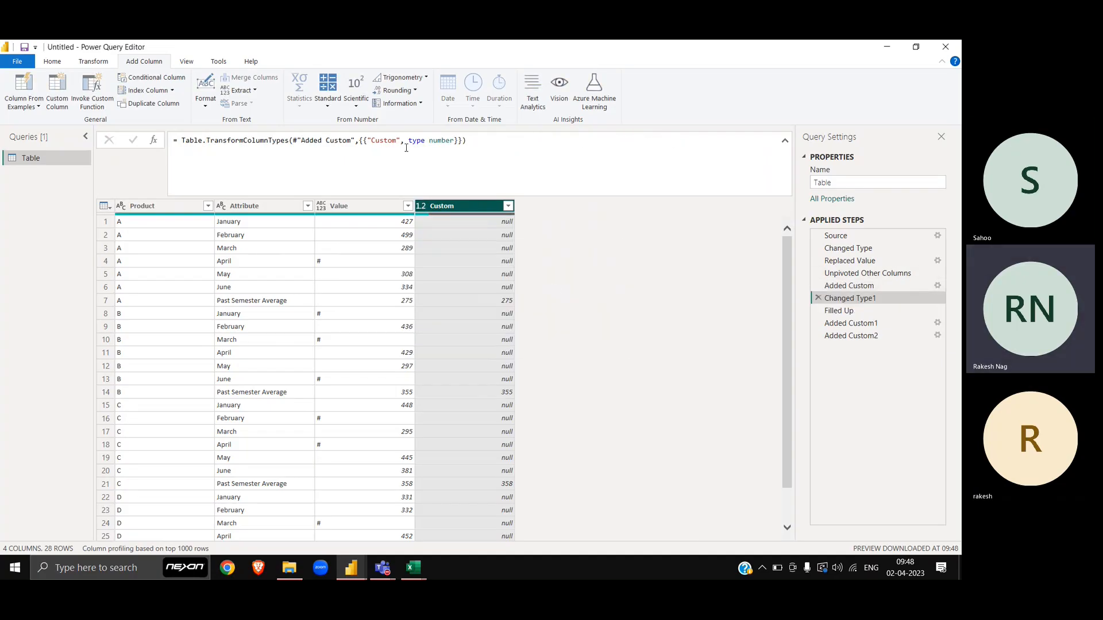
Copy ", type number" from the Changed Type1 formula and delete that step from the query
{"action": "left_click_drag", "start_coordinate": [400, 140], "coordinate": [458, 140]}
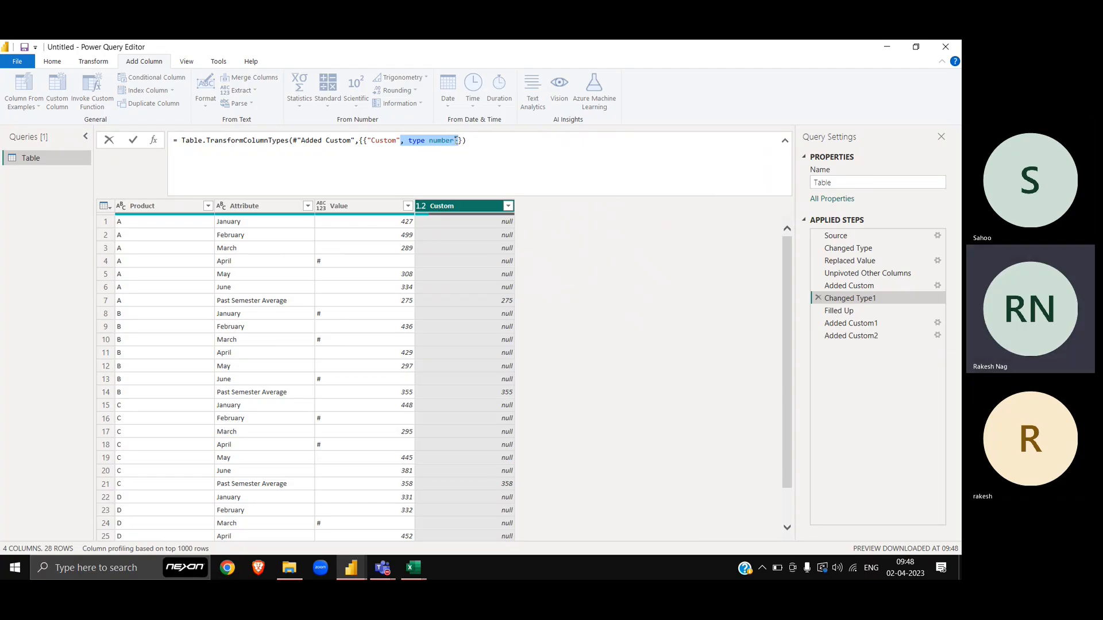
{"action": "left_click_drag", "start_coordinate": [456, 140], "coordinate": [455, 140]}
{"action": "key", "text": "ctrl+c"}
{"action": "left_click", "coordinate": [556, 211]}
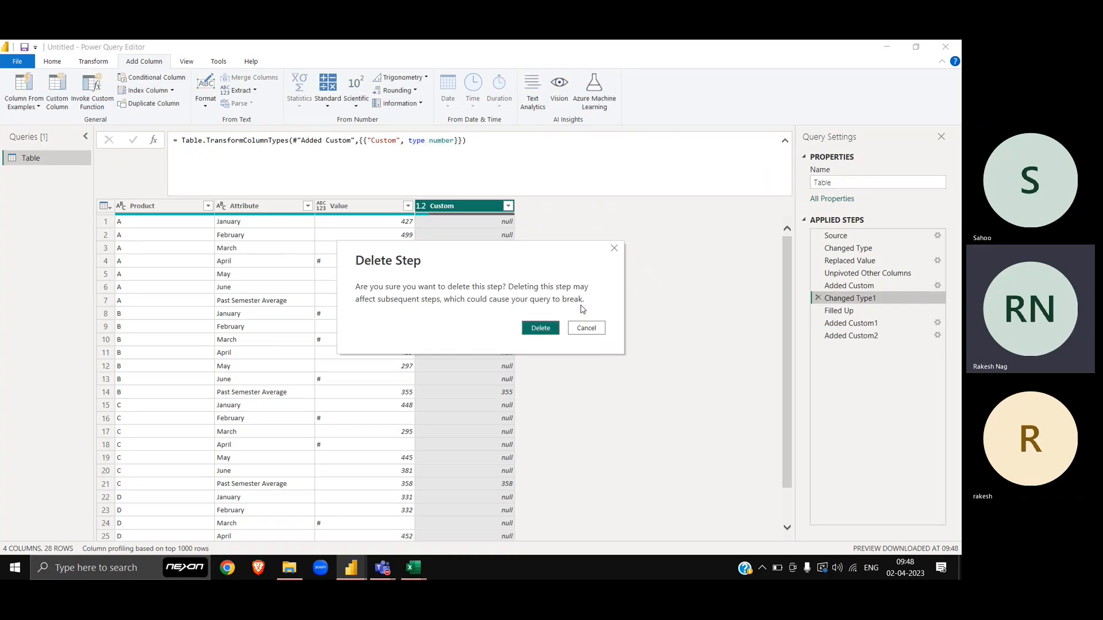
{"action": "left_click", "coordinate": [544, 331]}
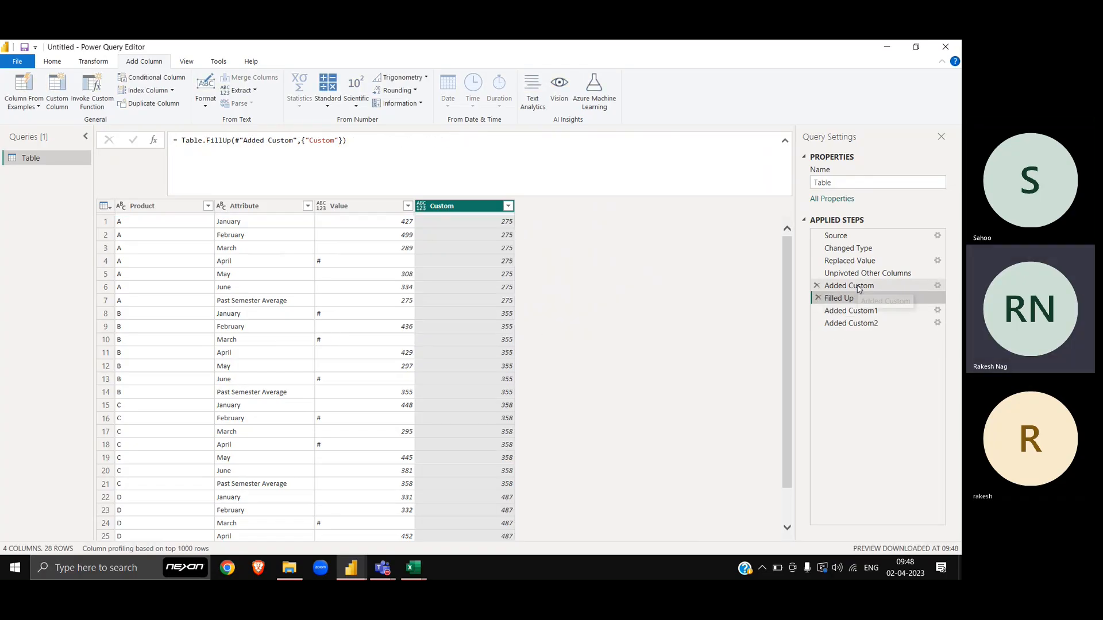
Add type number as the column type argument in the Added Custom formula that creates the Custom column, and apply it
{"action": "left_click", "coordinate": [724, 144]}
{"action": "key", "text": "Left"}
{"action": "key", "text": "ctrl+v"}
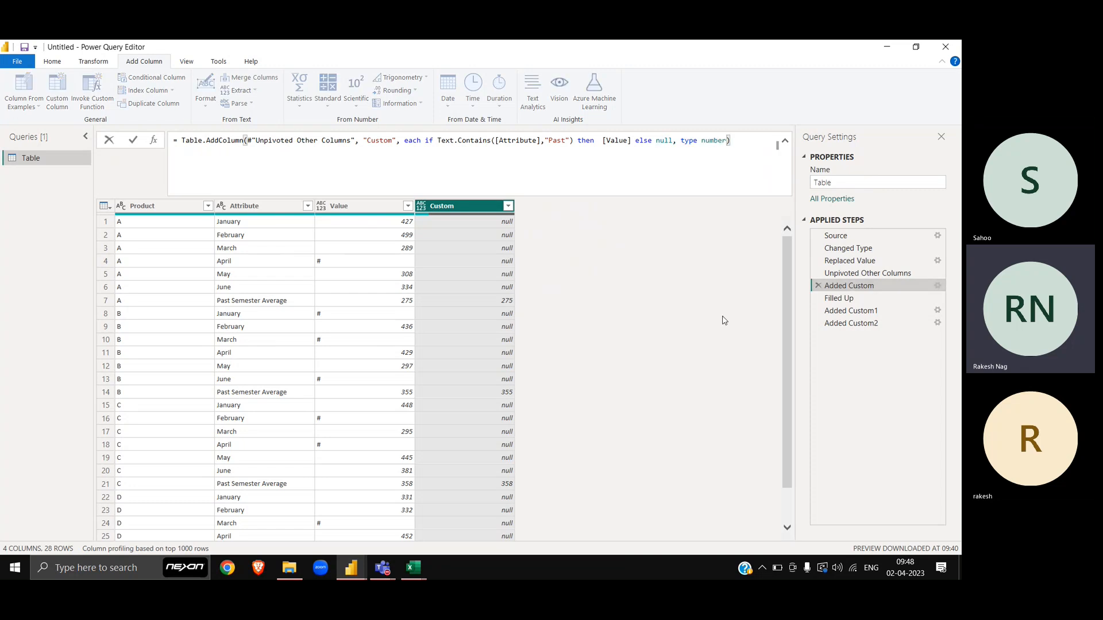
{"action": "left_click", "coordinate": [725, 320]}
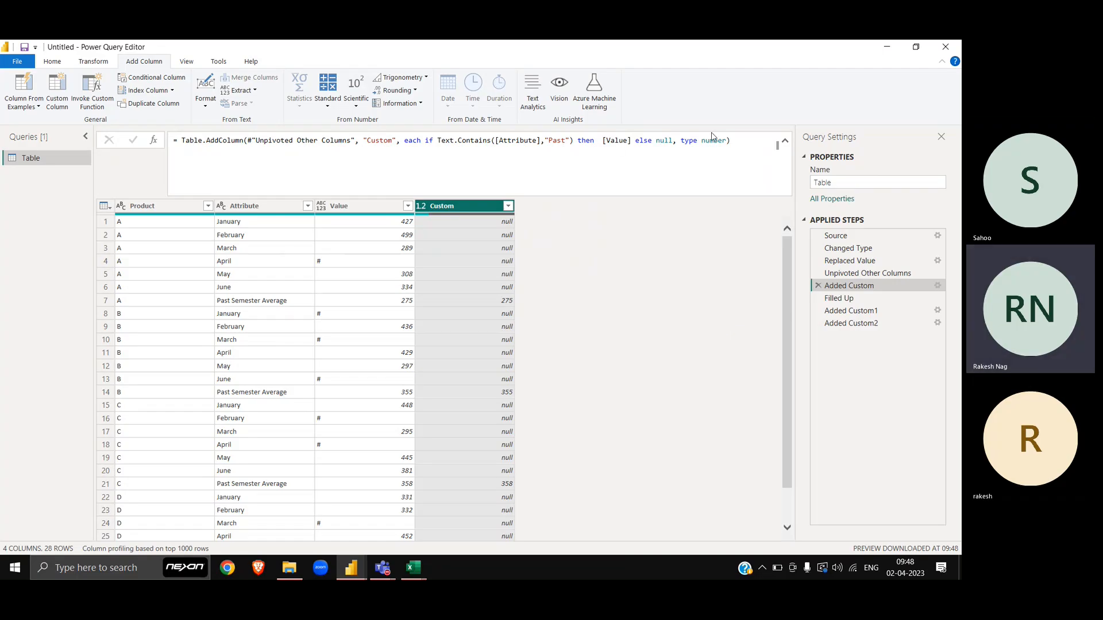
Examine the conditional column settings behind Custom, Kind of Value and Sales, closing each one without changes
{"action": "left_click", "coordinate": [937, 286]}
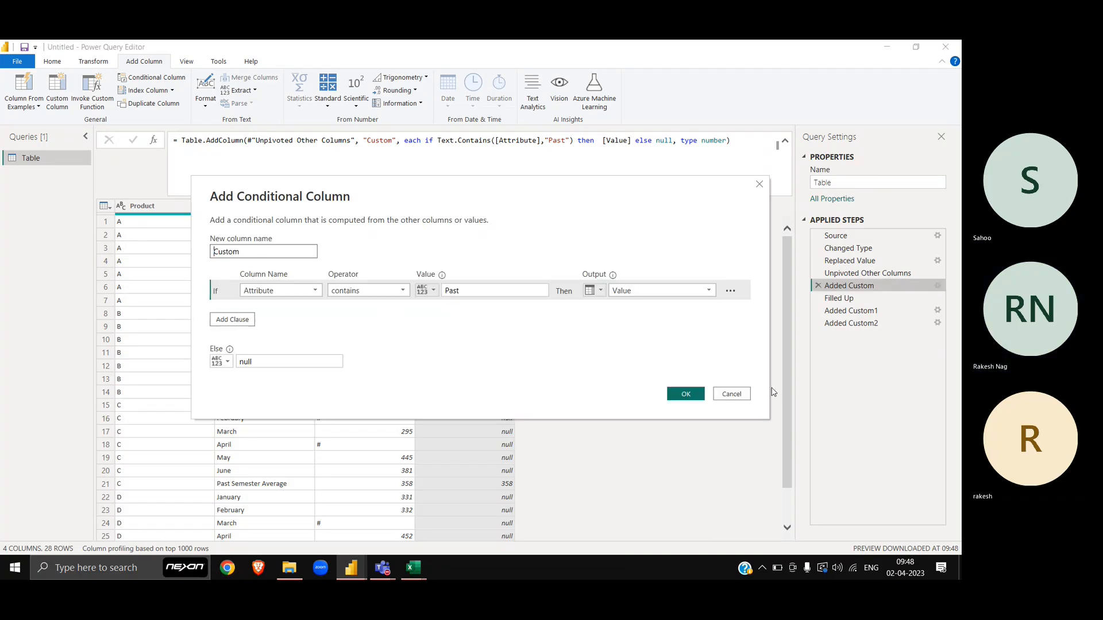
{"action": "left_click", "coordinate": [740, 395]}
{"action": "left_click", "coordinate": [868, 325]}
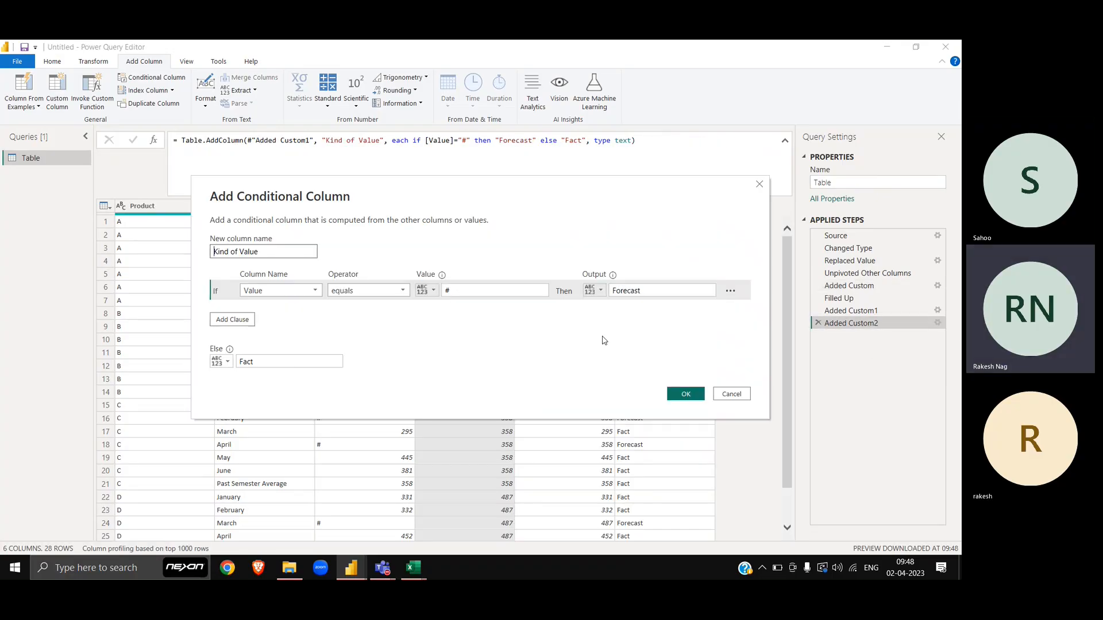
{"action": "left_click", "coordinate": [731, 394]}
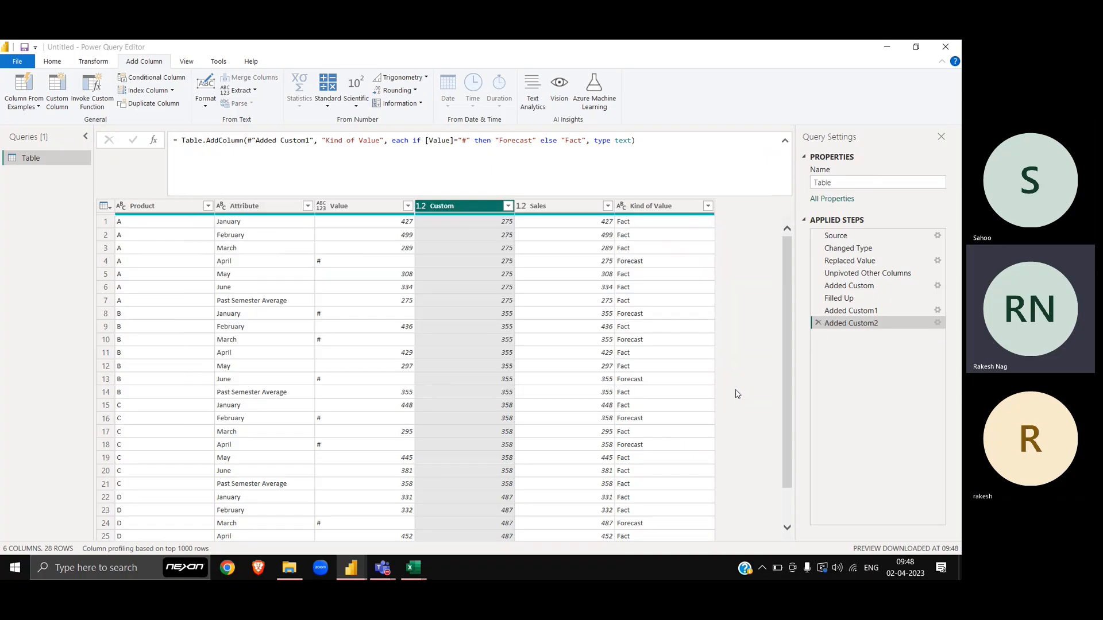
{"action": "left_click", "coordinate": [940, 310]}
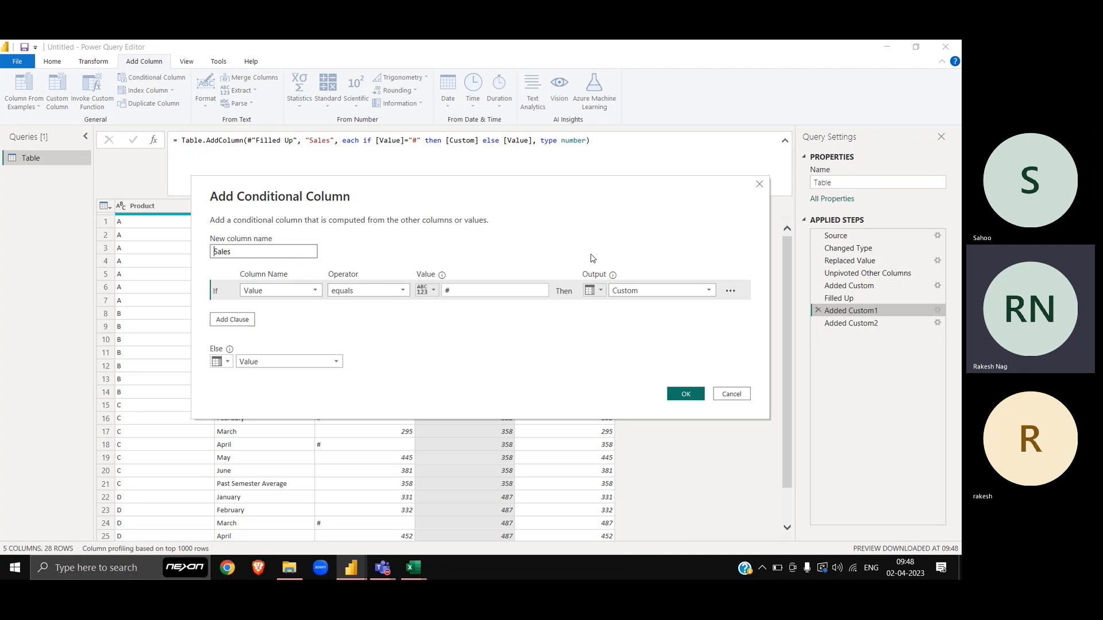
{"action": "left_click", "coordinate": [730, 291]}
{"action": "left_click", "coordinate": [567, 346]}
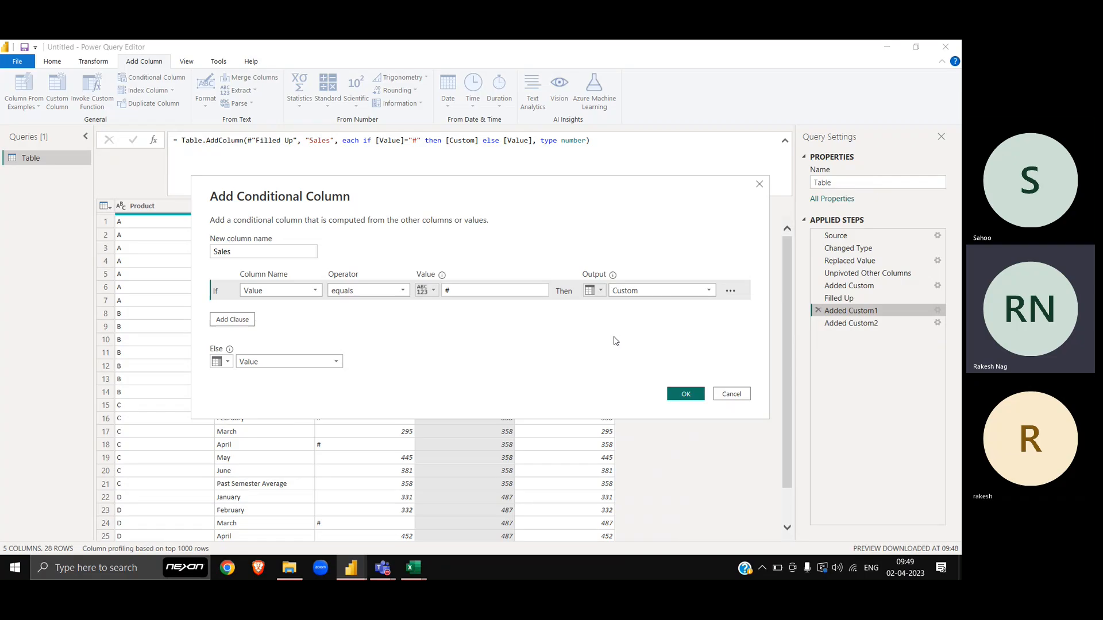
{"action": "left_click", "coordinate": [730, 396]}
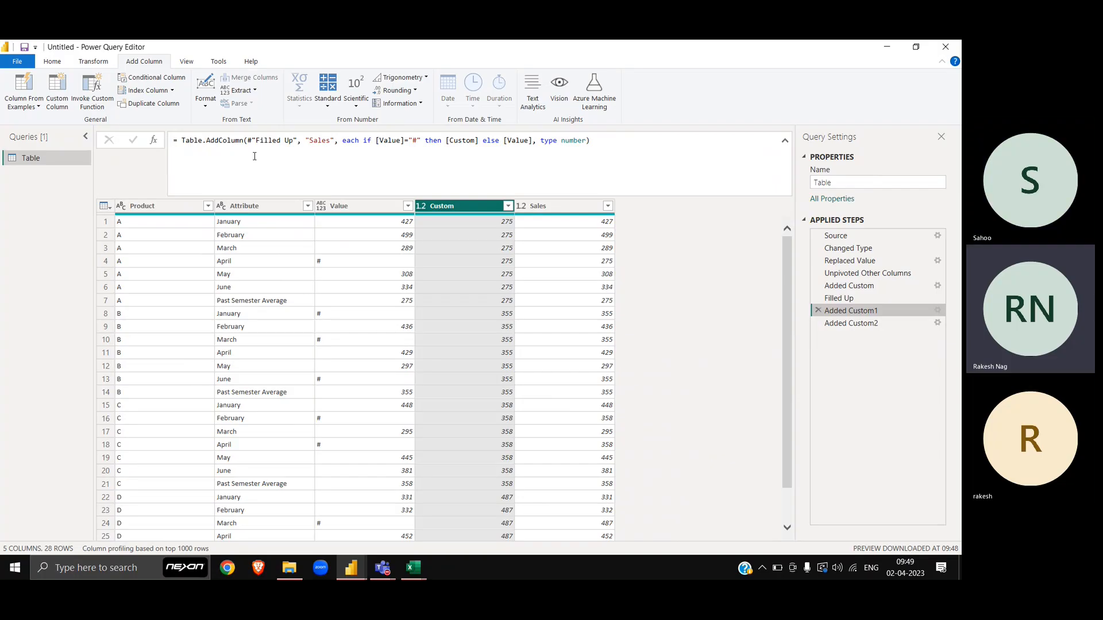
Try the Sales if-expression as a new custom column formula, remove its type number argument, and discard the custom column
{"action": "left_click_drag", "start_coordinate": [363, 141], "coordinate": [588, 140]}
{"action": "key", "text": "ctrl+c"}
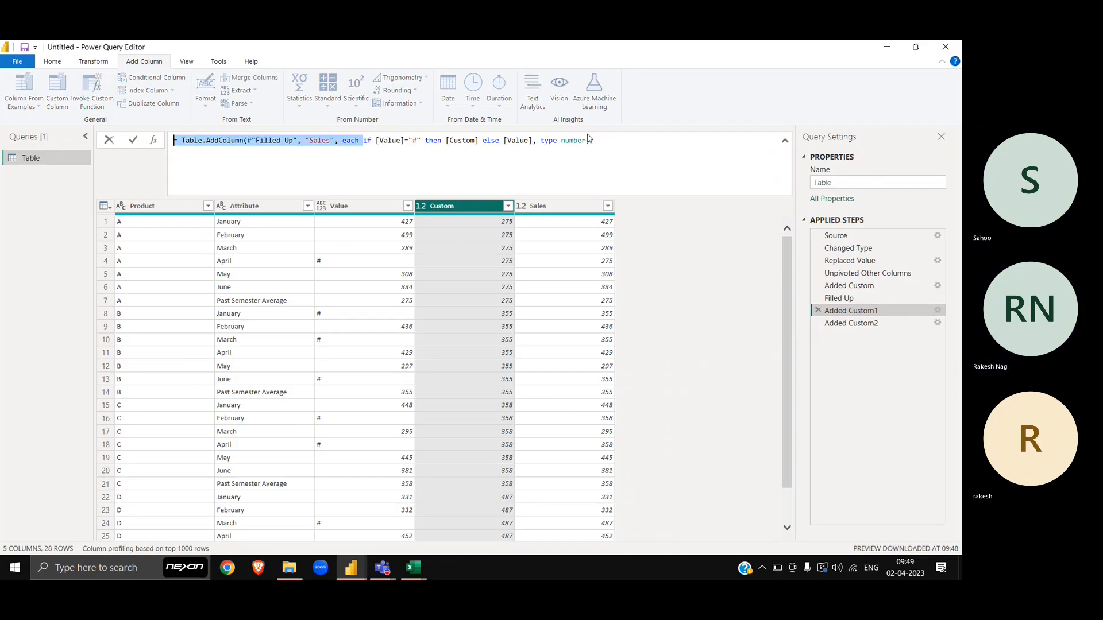
{"action": "key", "text": "Escape"}
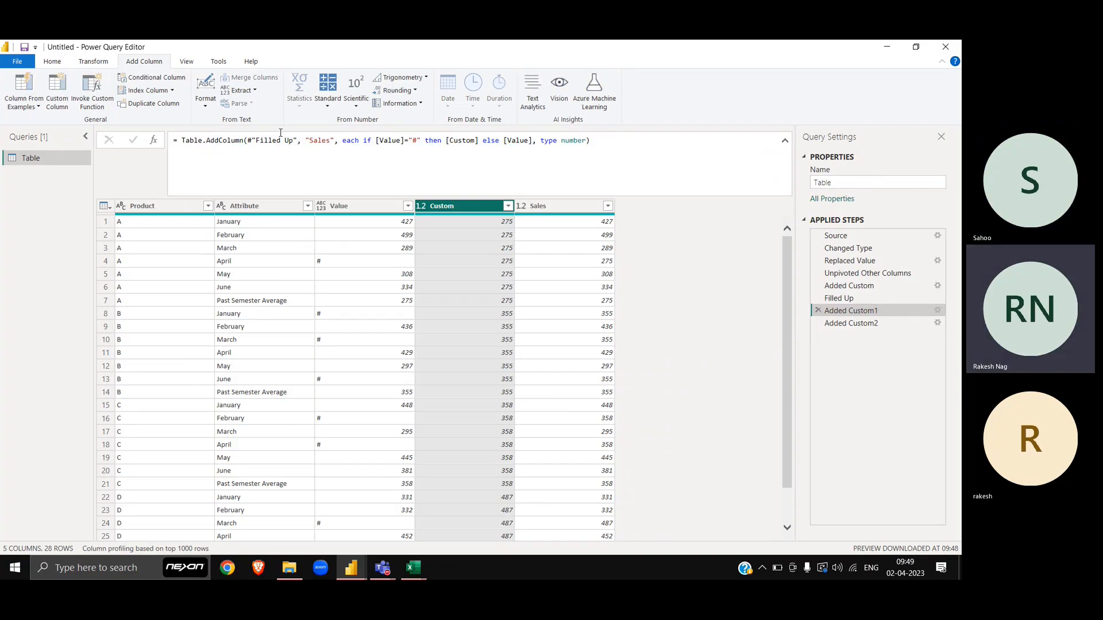
{"action": "left_click", "coordinate": [57, 92]}
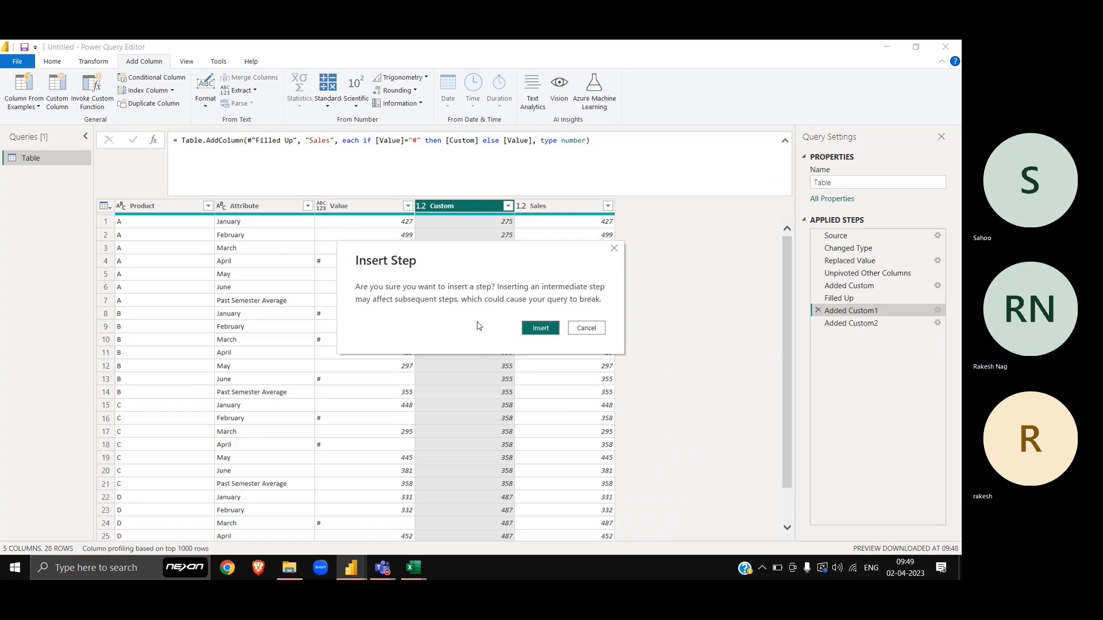
{"action": "left_click", "coordinate": [538, 328]}
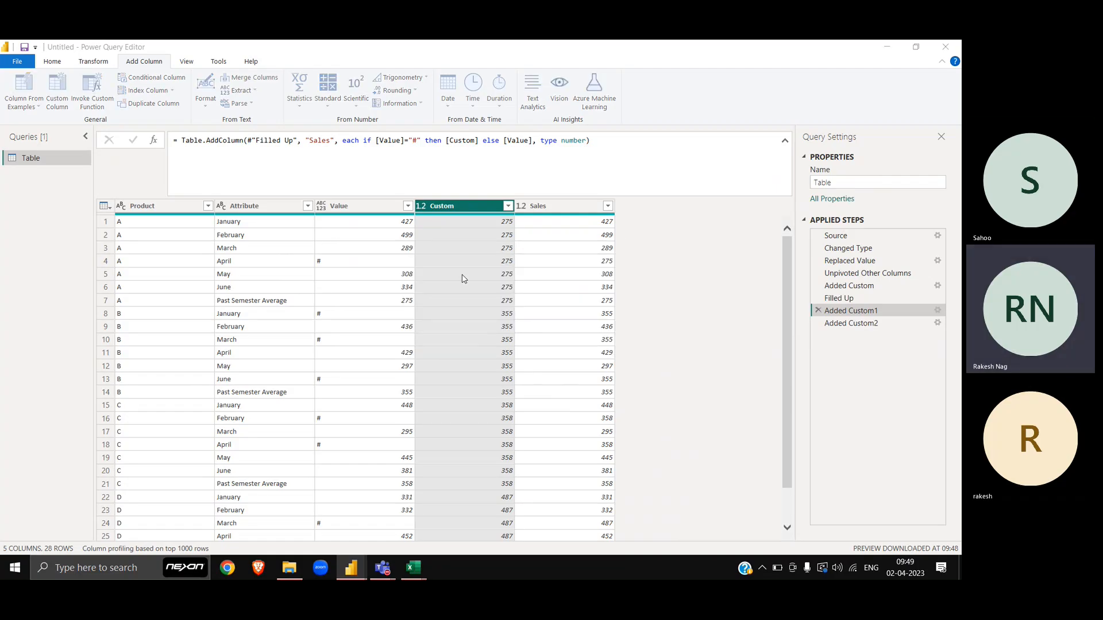
{"action": "left_click", "coordinate": [389, 287]}
{"action": "key", "text": "ctrl+v"}
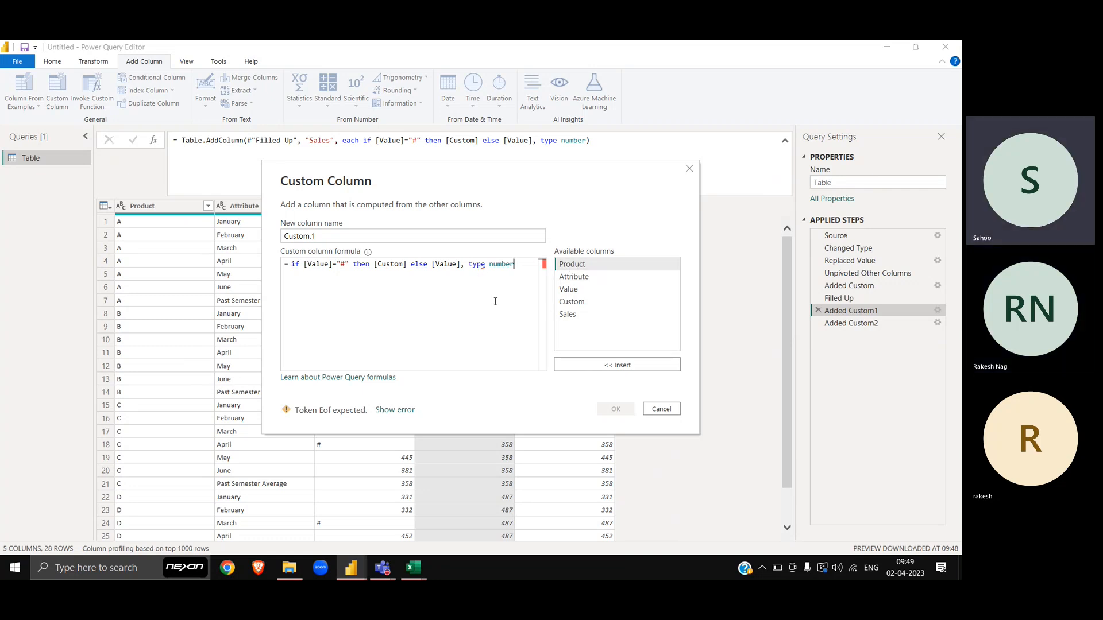
{"action": "left_click_drag", "start_coordinate": [461, 265], "coordinate": [515, 266]}
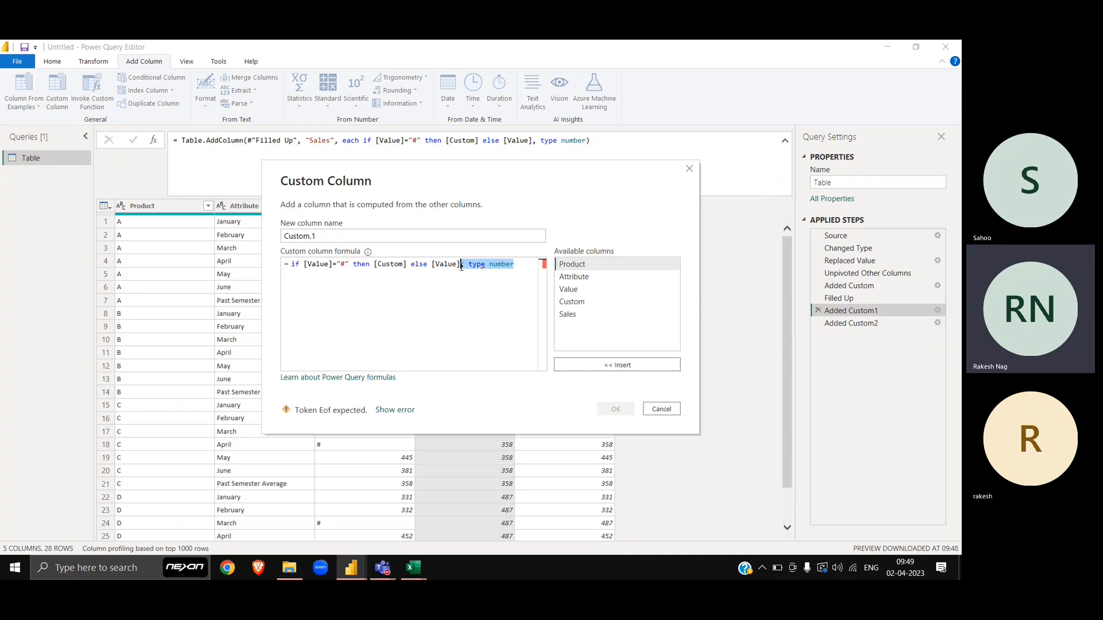
{"action": "key", "text": "BackSpace"}
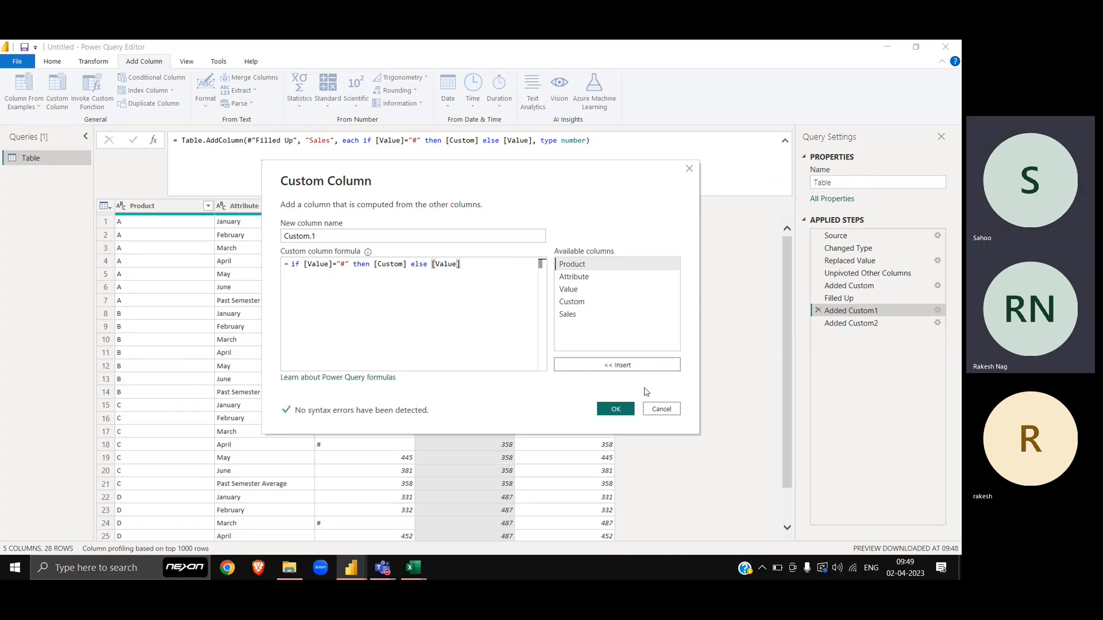
{"action": "left_click", "coordinate": [663, 409]}
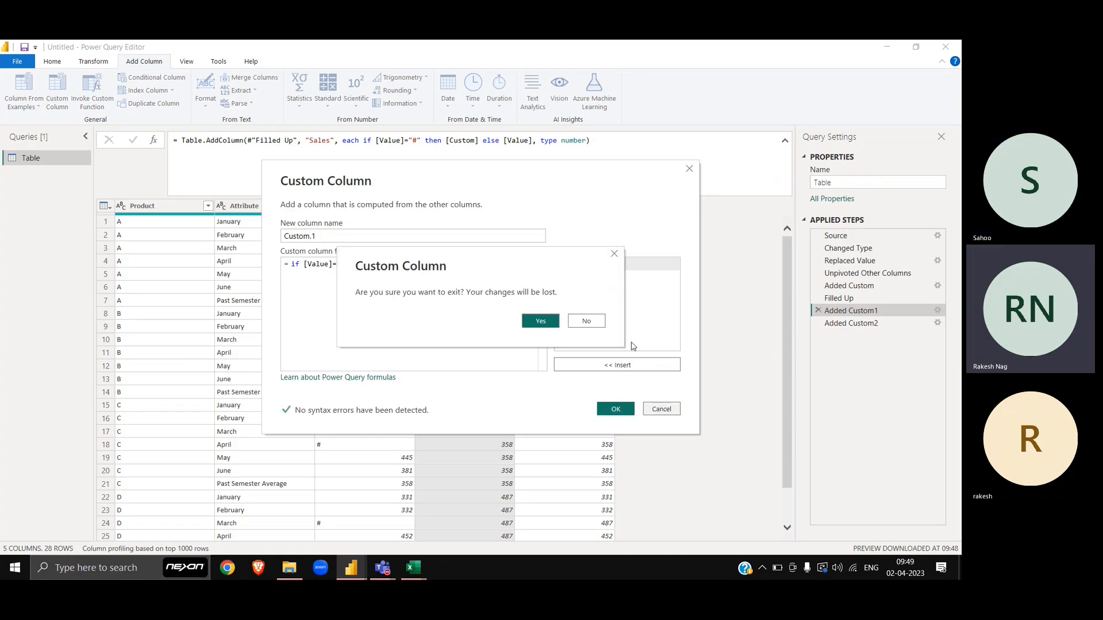
{"action": "left_click", "coordinate": [548, 323]}
{"action": "left_click", "coordinate": [617, 140]}
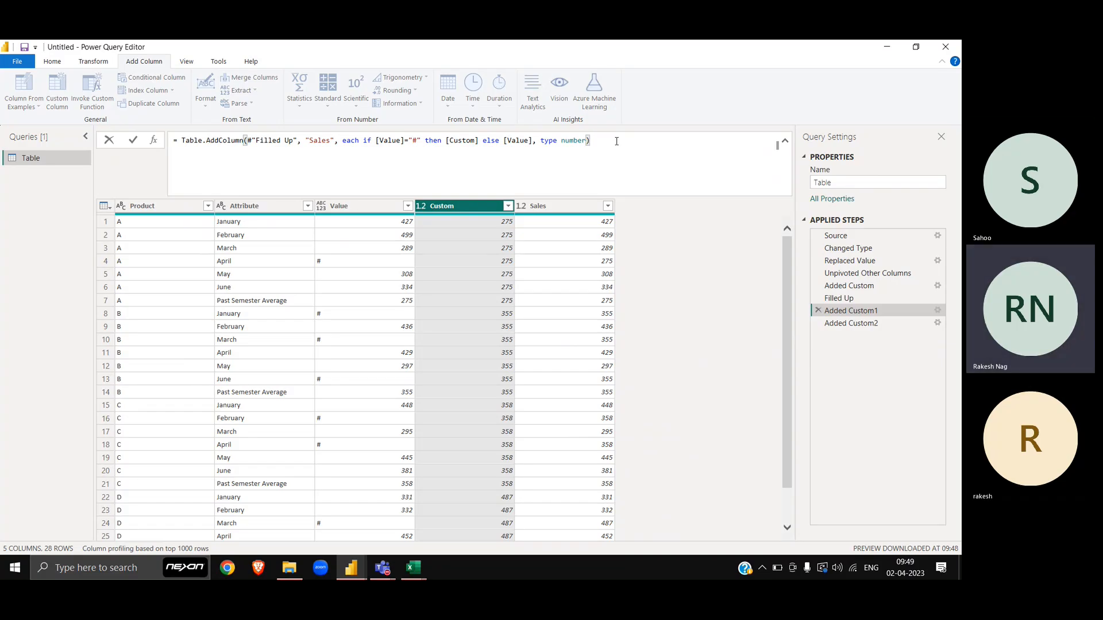
{"action": "left_click", "coordinate": [718, 297]}
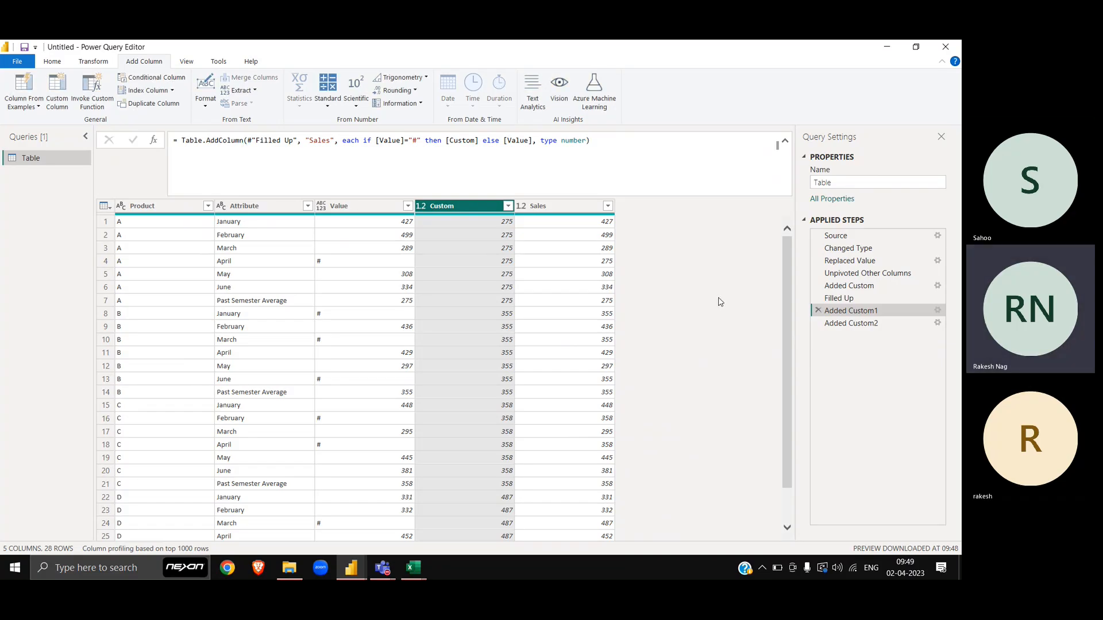
Remove the Value and Custom columns after the Added Custom2 step
{"action": "left_click", "coordinate": [861, 323]}
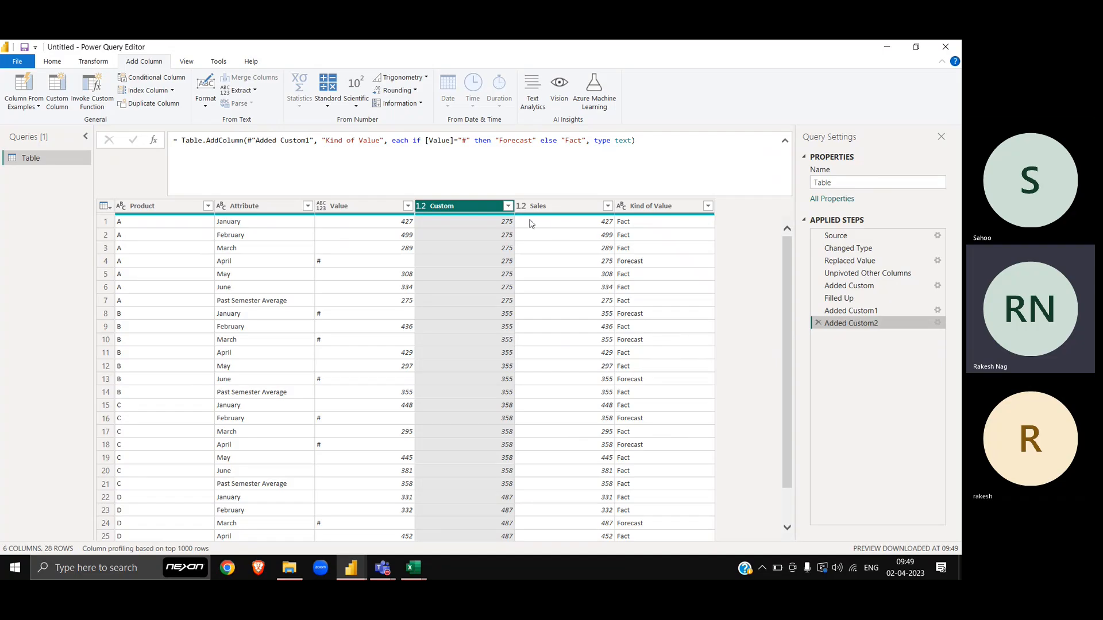
{"action": "left_click", "coordinate": [369, 207]}
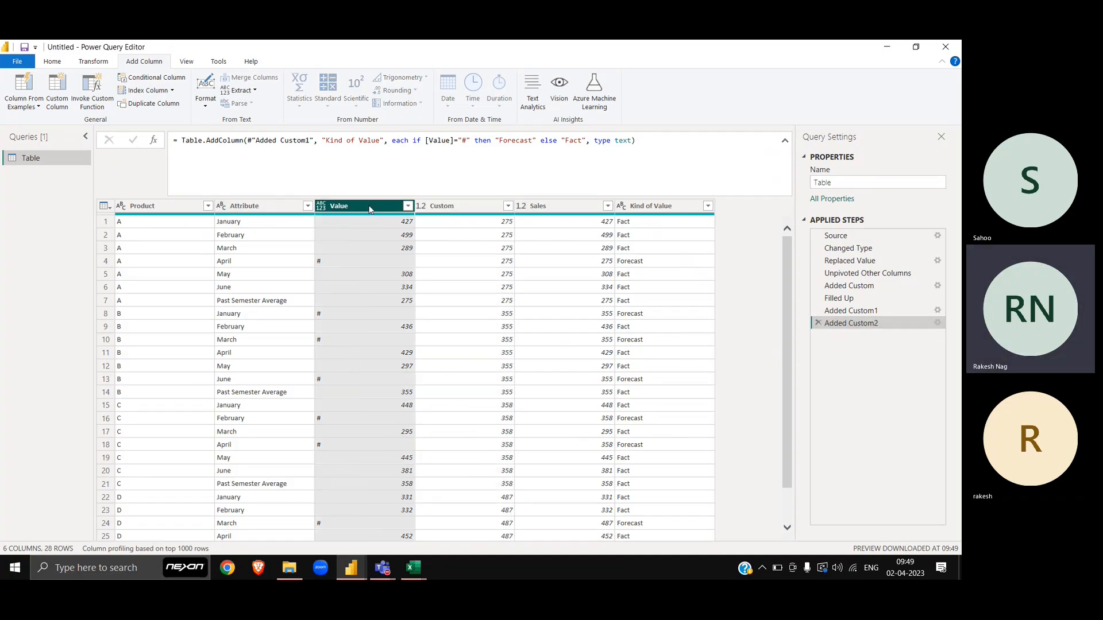
{"action": "left_click", "coordinate": [445, 207], "text": "ctrl"}
{"action": "key", "text": "Delete"}
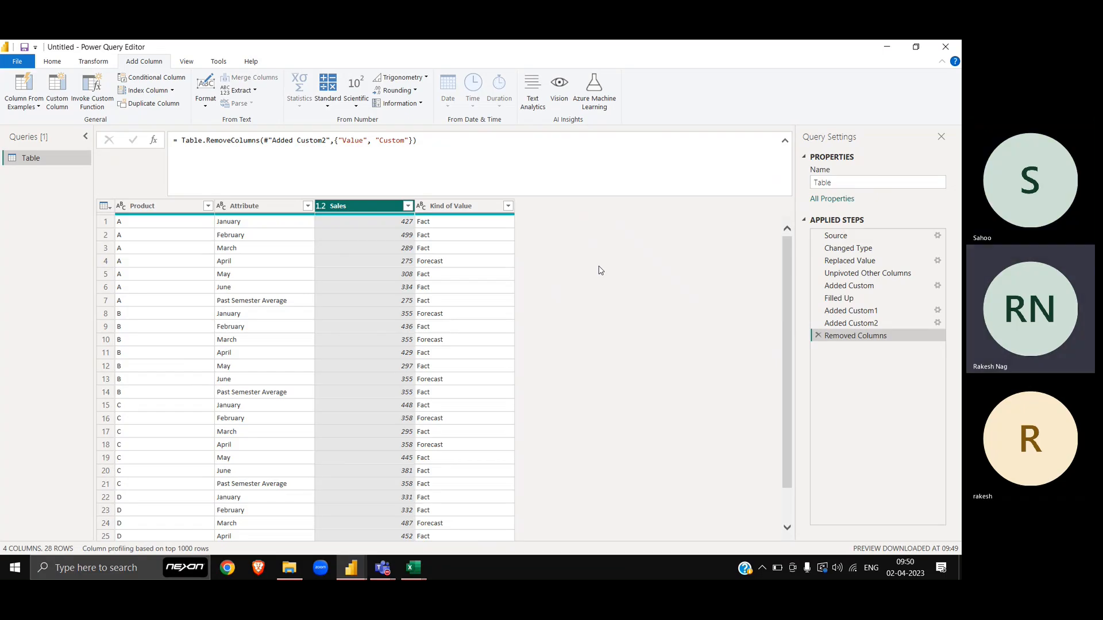
Switch to the Microsoft Teams meeting window to check the call, and return to Power Query Editor
{"action": "key", "text": "alt+Tab"}
{"action": "key", "text": "alt+Tab"}
{"action": "key", "text": "alt+Tab"}
{"action": "key", "text": "alt+Tab"}
{"action": "key", "text": "alt+Tab"}
{"action": "key", "text": "alt+Tab"}
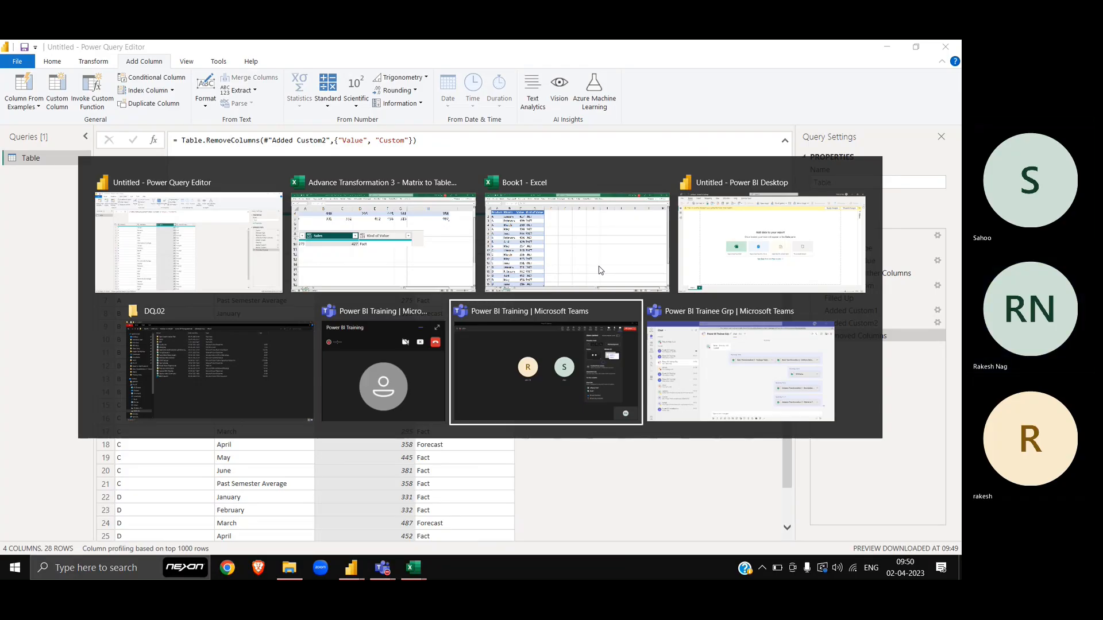
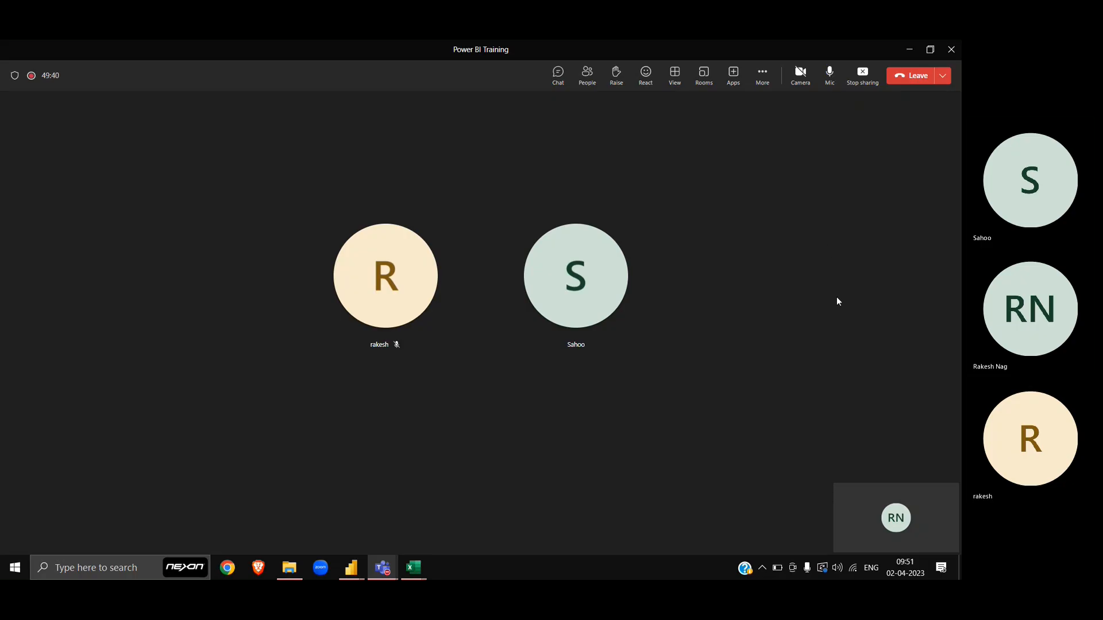
{"action": "key", "text": "alt+Tab"}
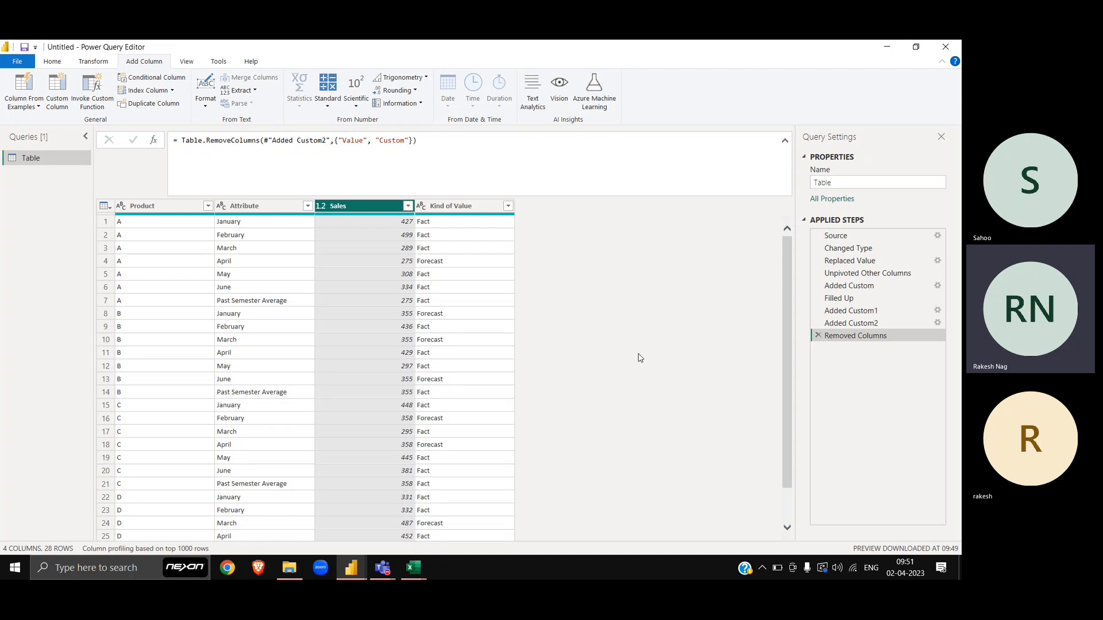
Review the Changed Type step's formula, check the Microsoft Teams meeting window, and return to Power Query Editor
{"action": "left_click", "coordinate": [843, 249]}
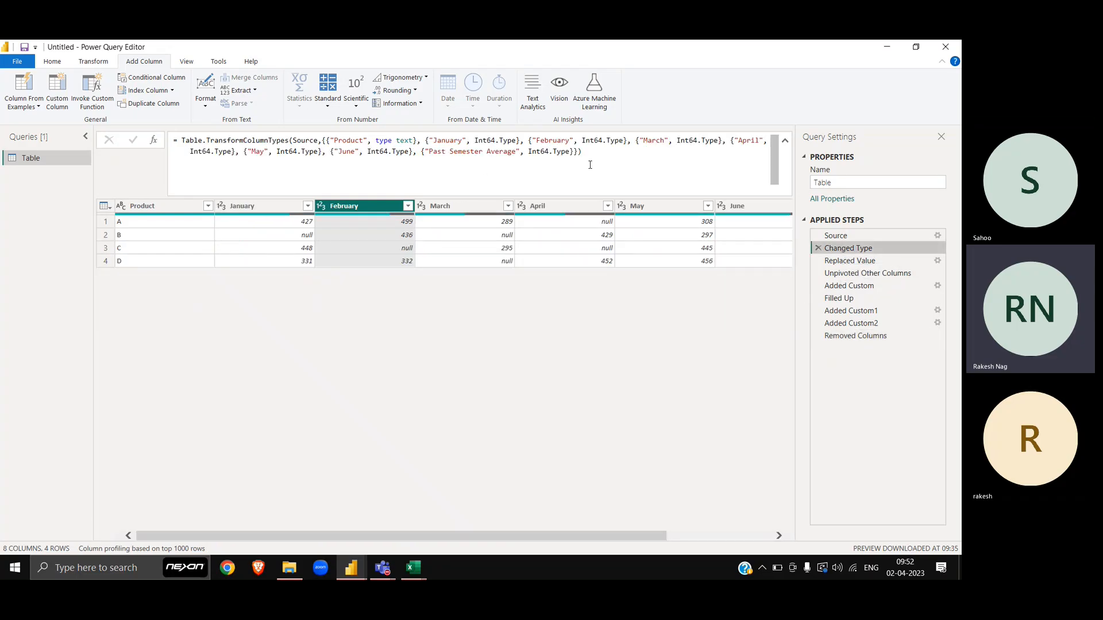
{"action": "key", "text": "alt+Tab"}
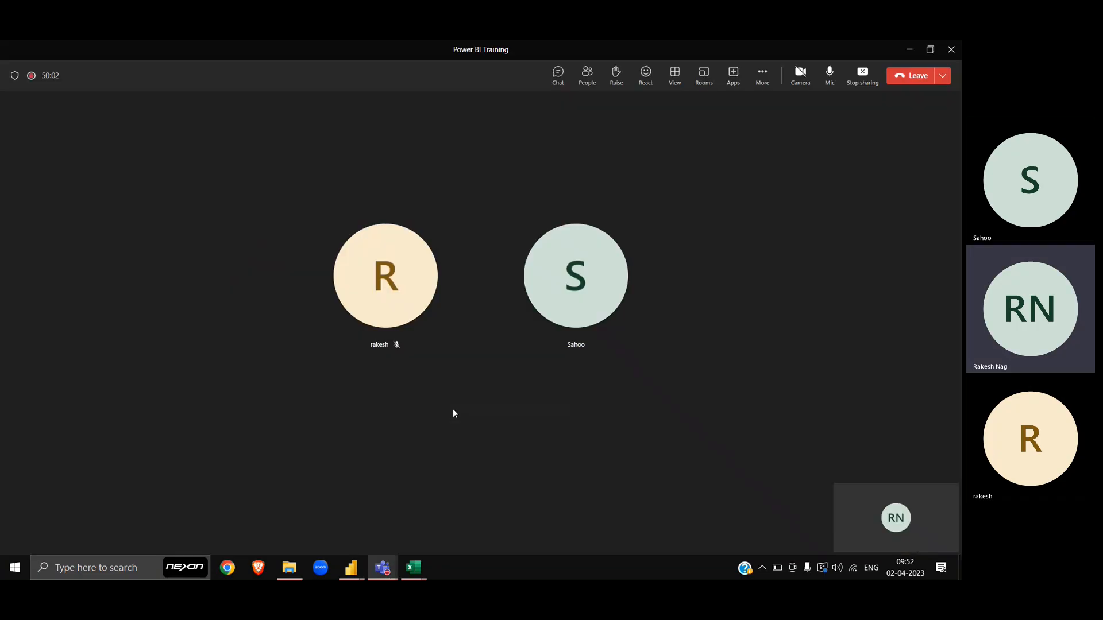
{"action": "key", "text": "alt+Tab"}
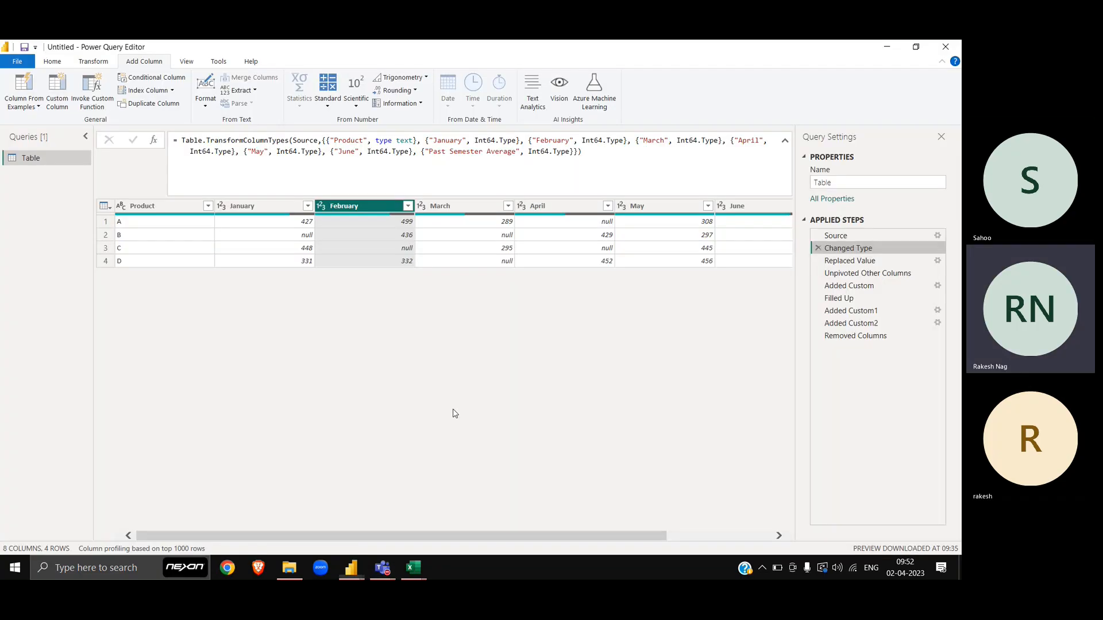
Insert a column before Past Semester Average in the Source step's table and name it July
{"action": "left_click", "coordinate": [898, 237]}
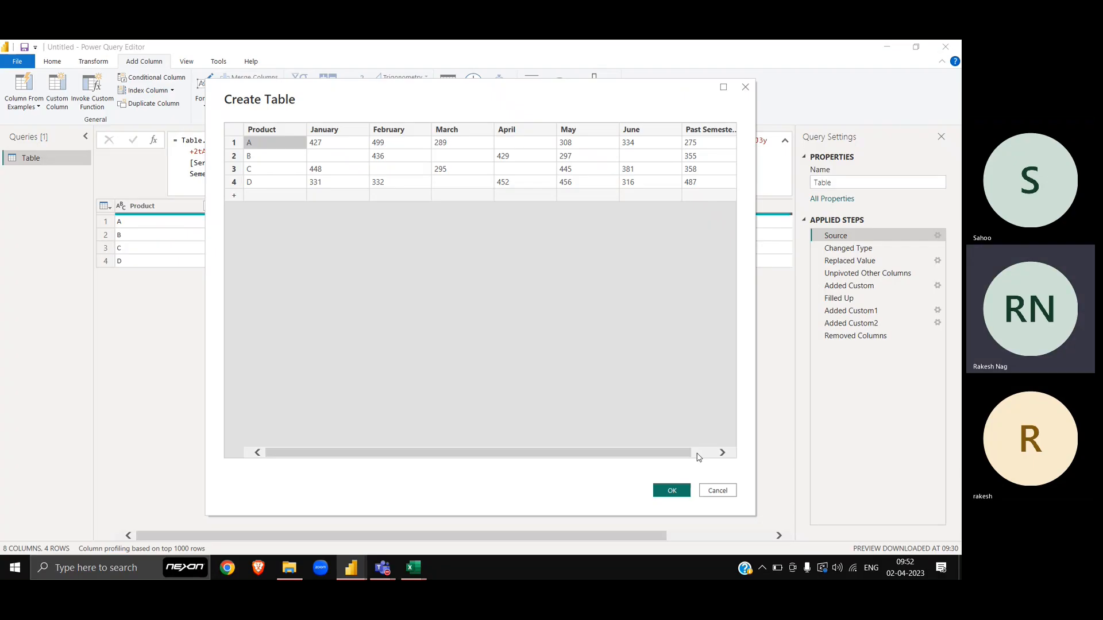
{"action": "left_click", "coordinate": [698, 454]}
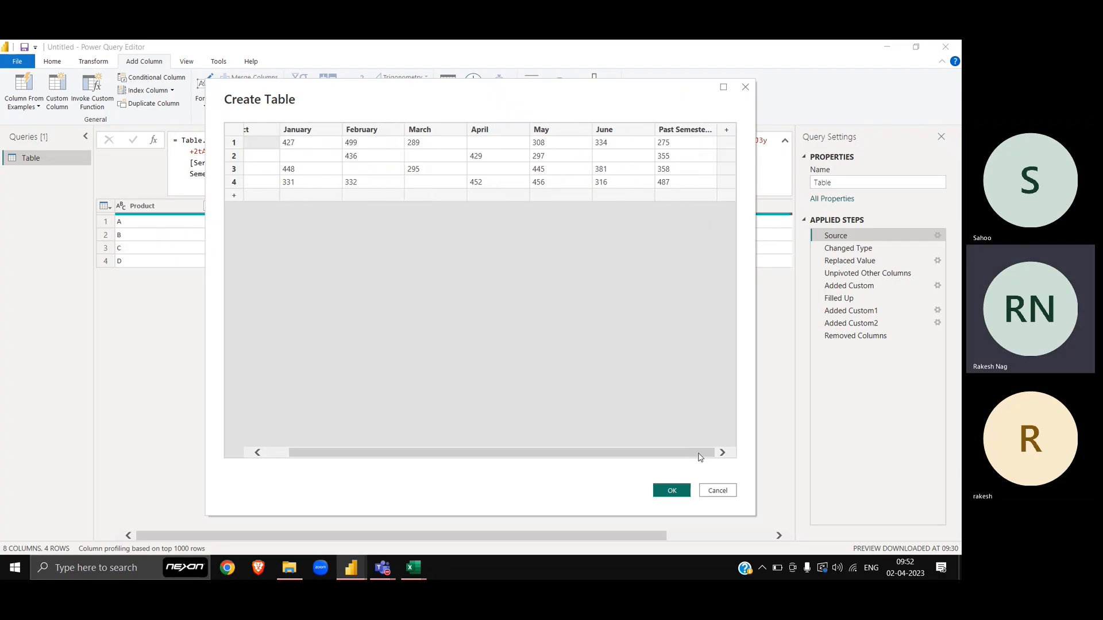
{"action": "right_click", "coordinate": [679, 131]}
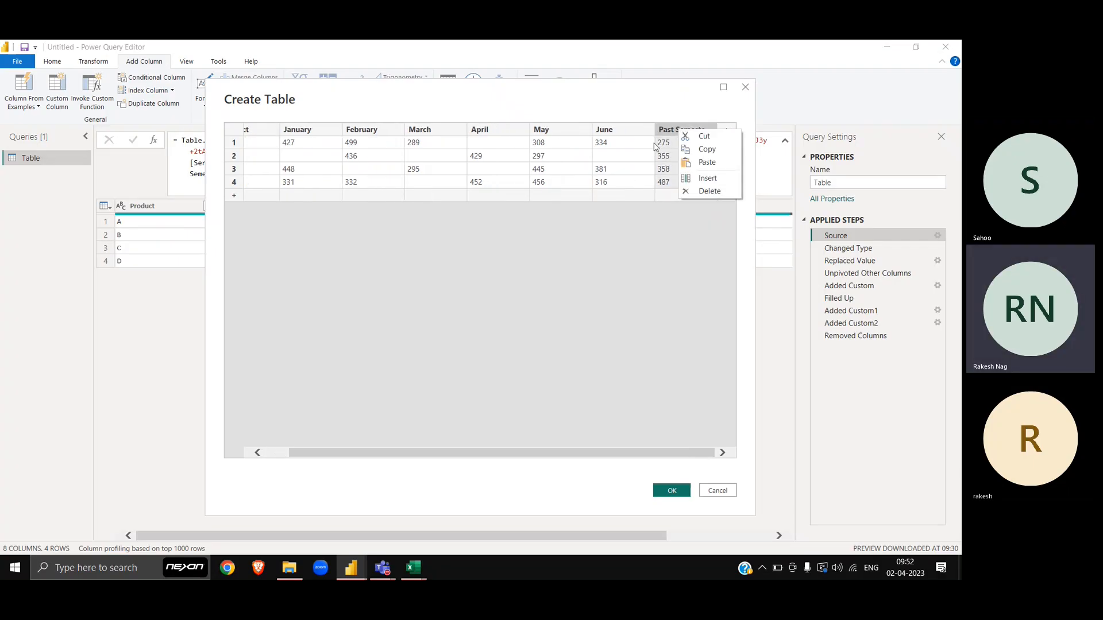
{"action": "left_click", "coordinate": [705, 178]}
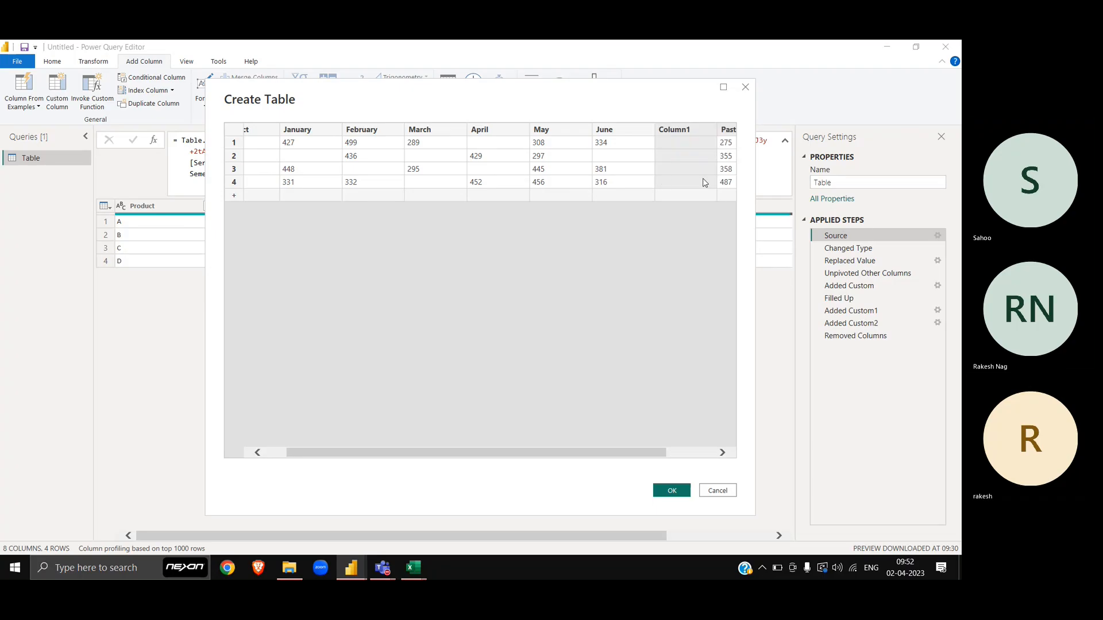
{"action": "left_click", "coordinate": [723, 87]}
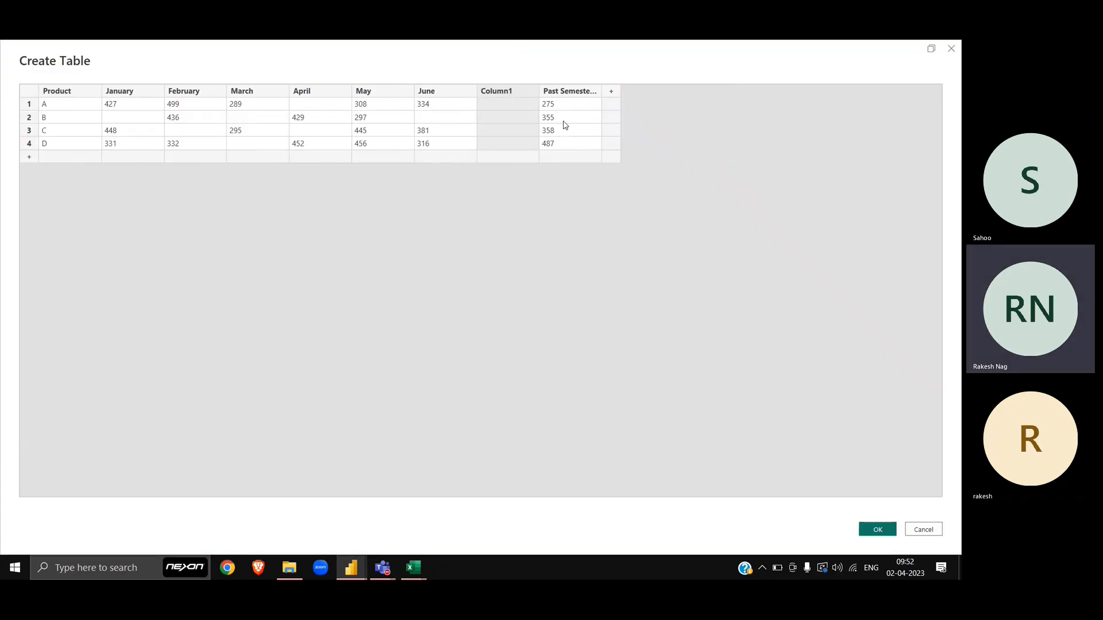
{"action": "double_click", "coordinate": [495, 91]}
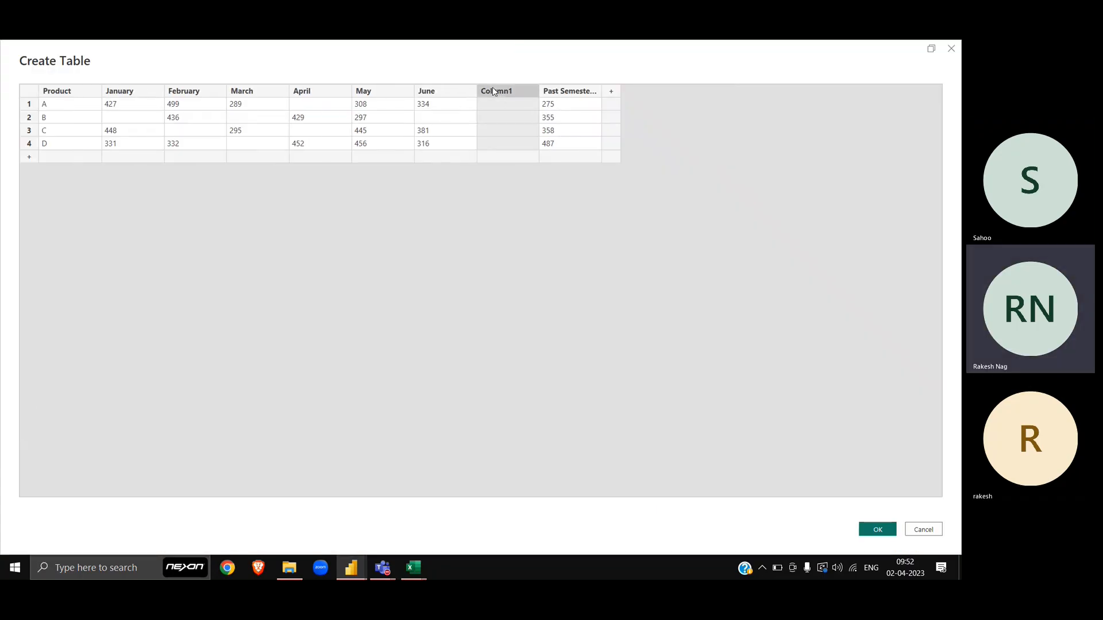
{"action": "type", "text": "J"}
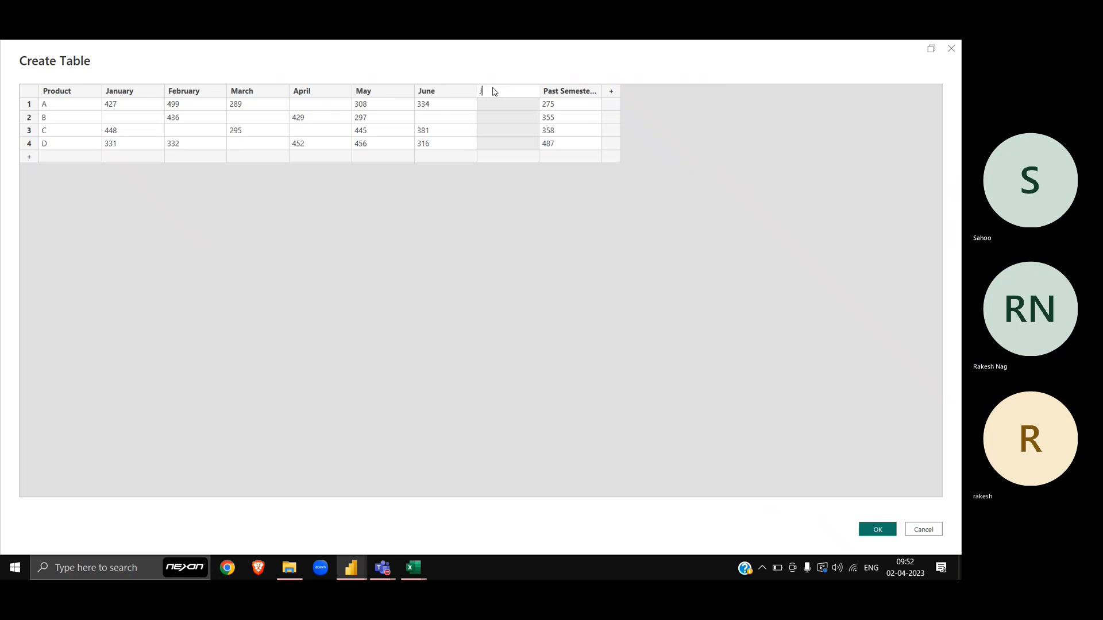
{"action": "type", "text": "y"}
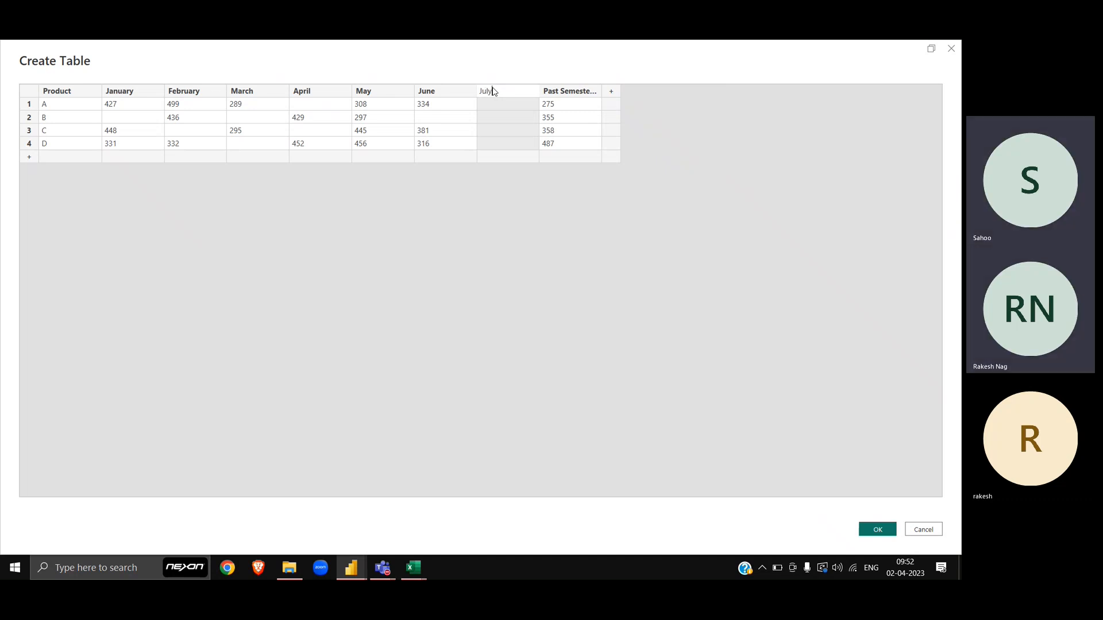
{"action": "key", "text": "Return"}
Enter July values 555 for product A, 554 for B and 489 for D, leaving C blank, and apply the table changes
{"action": "type", "text": "5"}
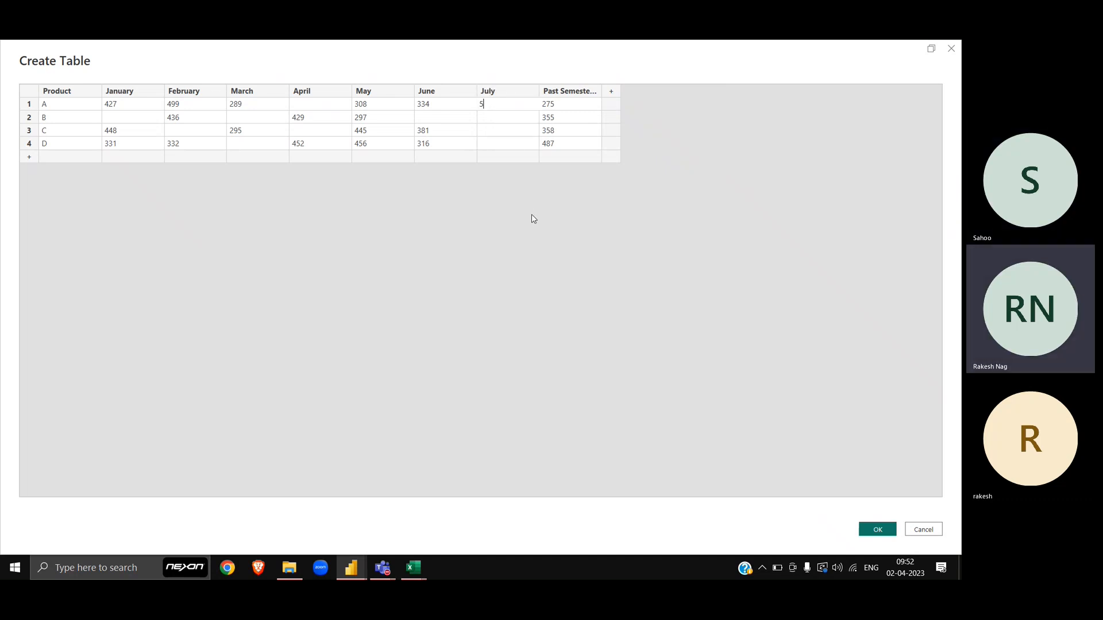
{"action": "type", "text": "55"}
{"action": "key", "text": "Return"}
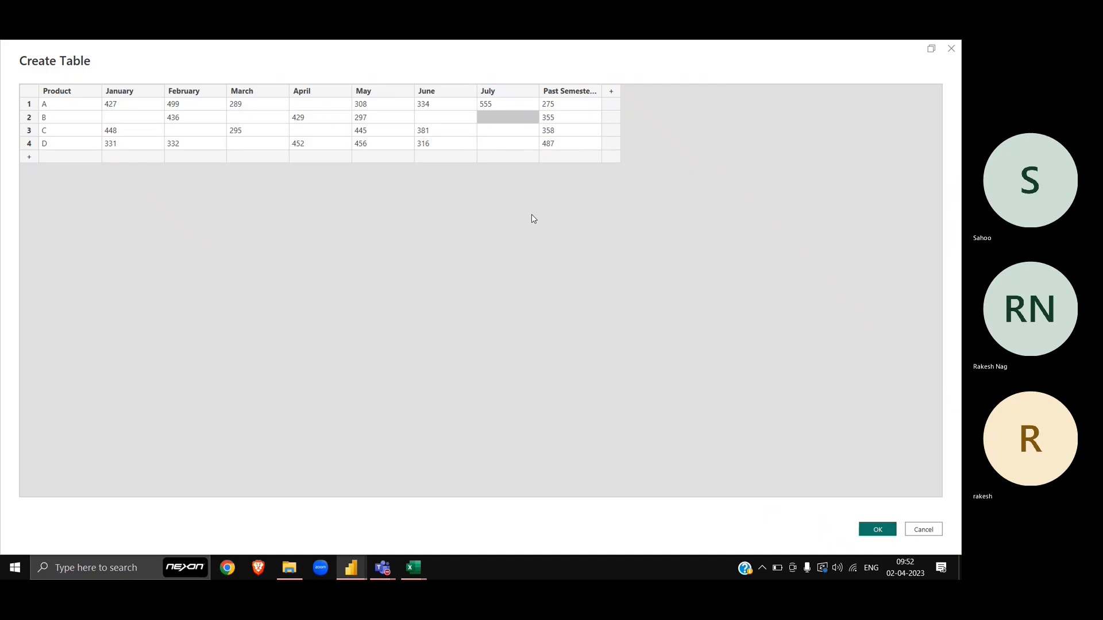
{"action": "type", "text": "554"}
{"action": "key", "text": "Return"}
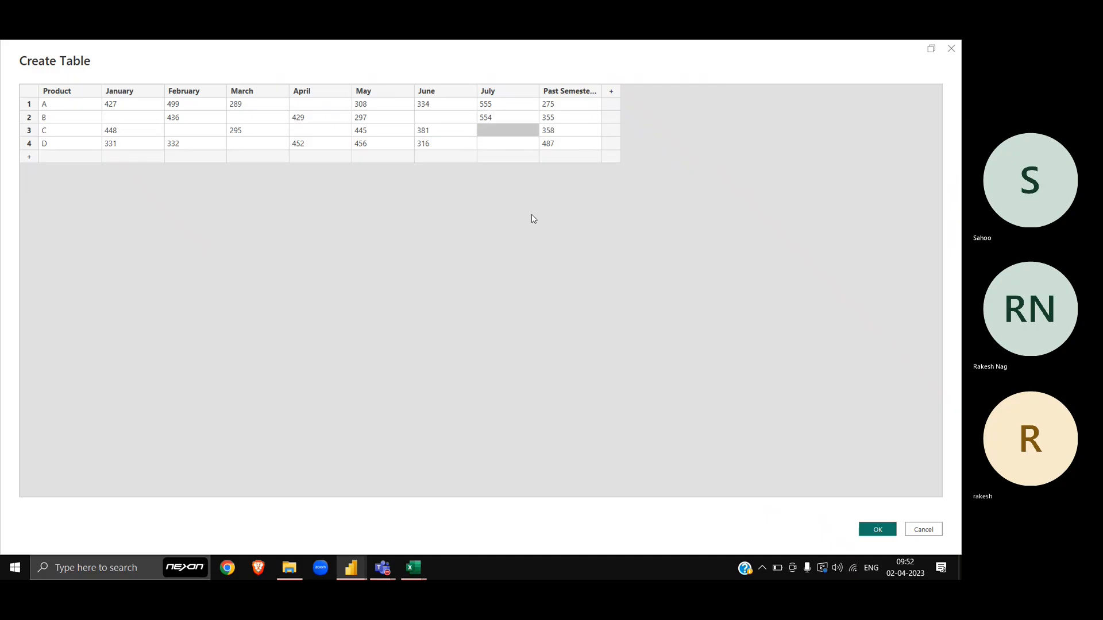
{"action": "key", "text": "Return"}
{"action": "type", "text": "489"}
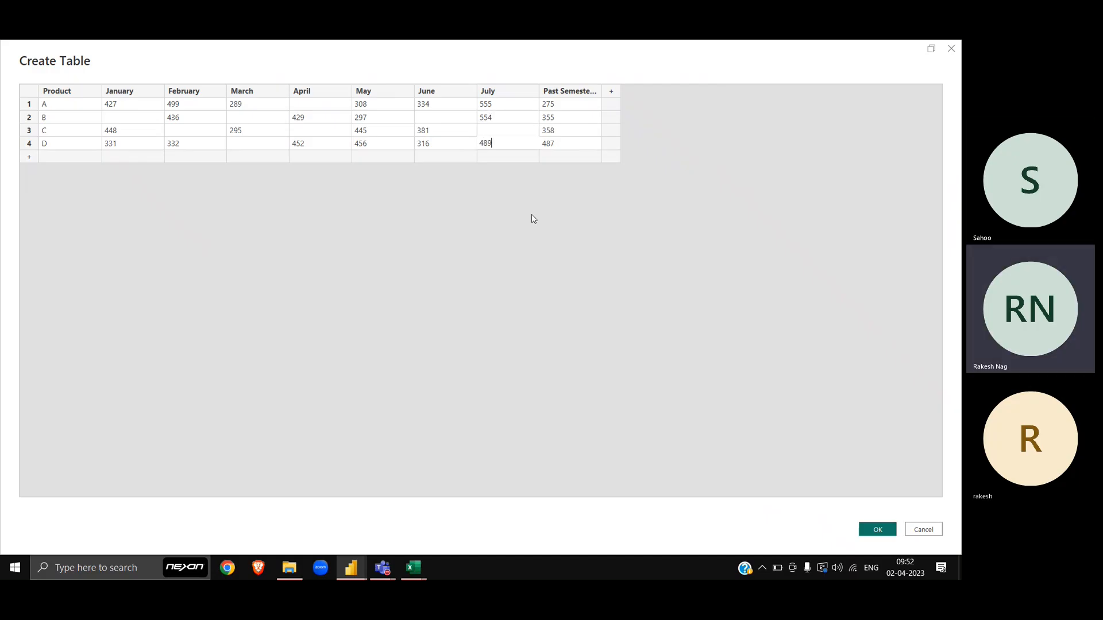
{"action": "left_click", "coordinate": [564, 229]}
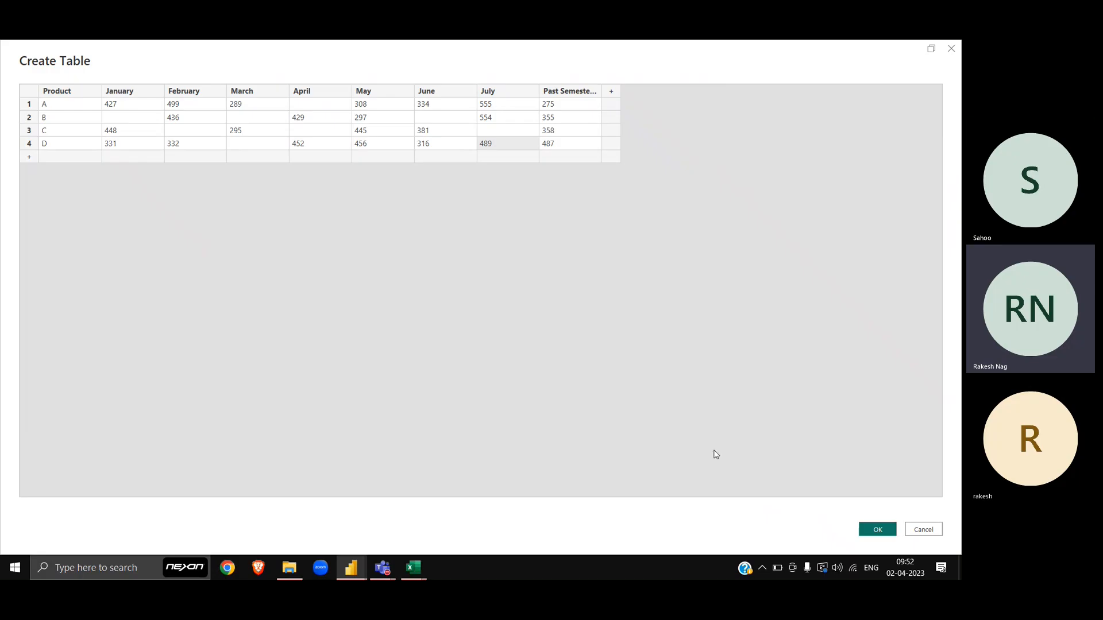
{"action": "left_click", "coordinate": [894, 532]}
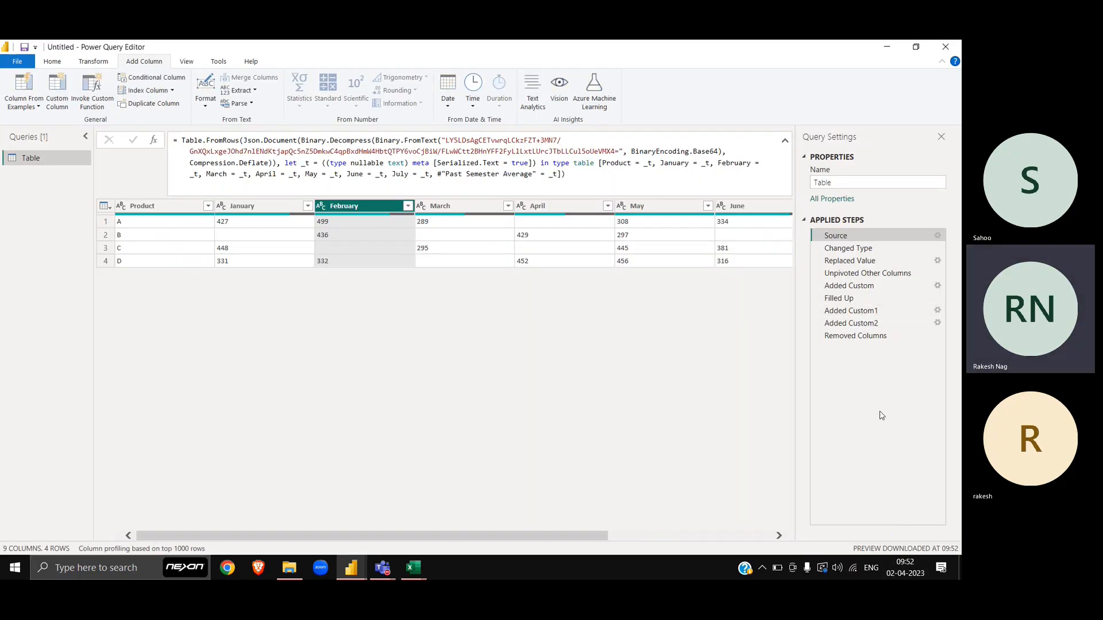
Show the Changed Type step up to the July column and capture a screenshot of its formula and column headers
{"action": "left_click", "coordinate": [847, 250]}
{"action": "scroll", "coordinate": [615, 237], "scroll_direction": "right", "scroll_amount": 5}
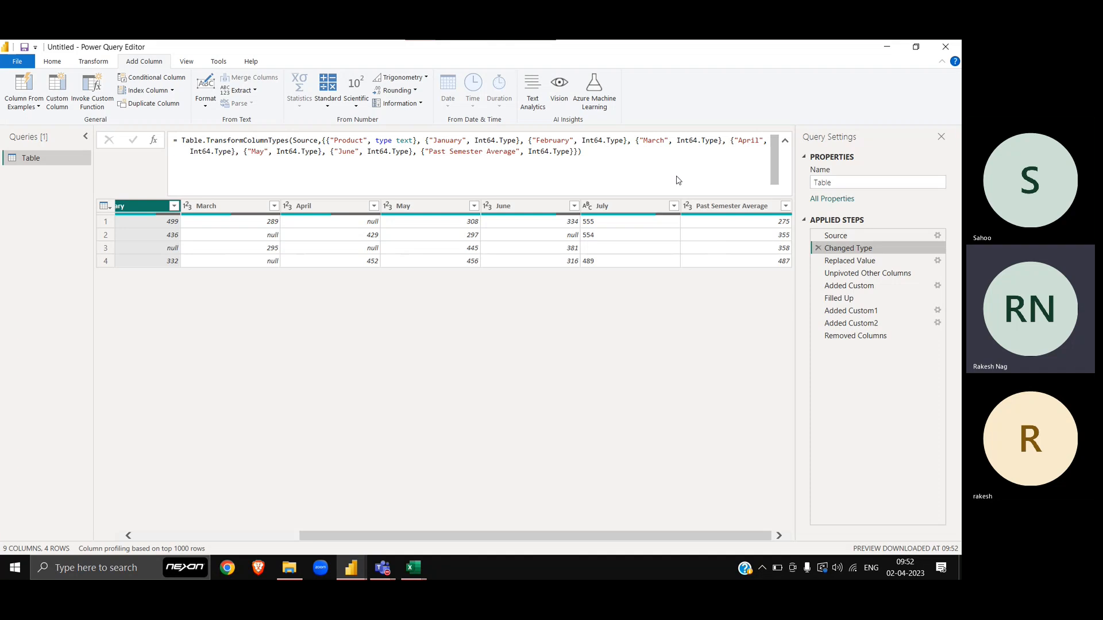
{"action": "key", "text": "super+shift+s"}
{"action": "left_click_drag", "start_coordinate": [683, 186], "coordinate": [306, 246]}
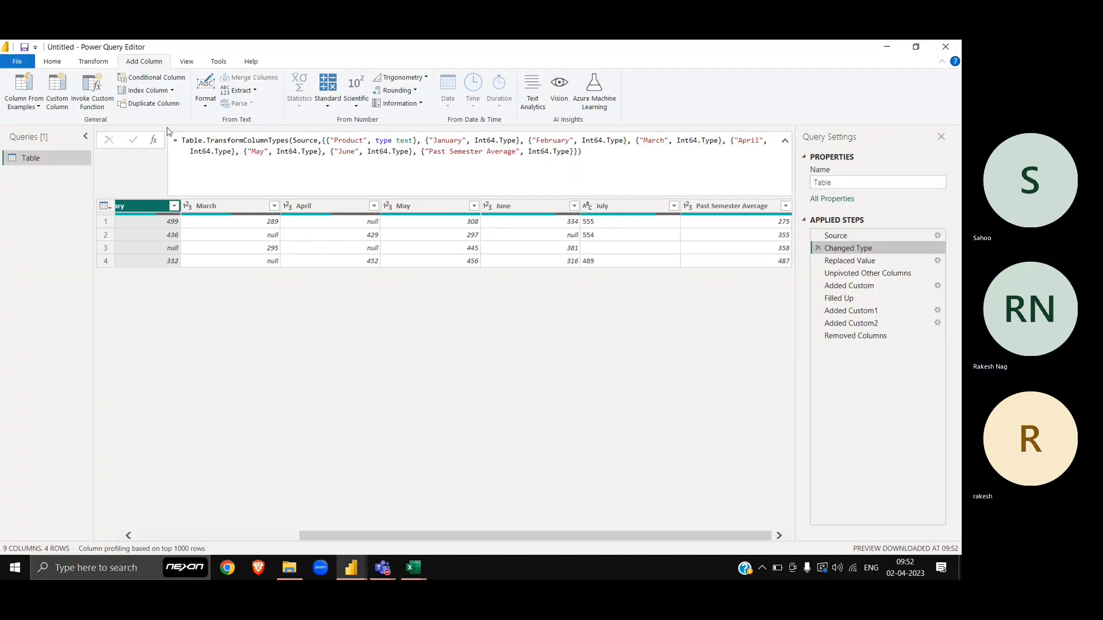
{"action": "key", "text": "super+shift+s"}
{"action": "left_click_drag", "start_coordinate": [166, 127], "coordinate": [782, 214]}
Switch to the Excel workbook and replace the old picture on Sheet1 with the captured screenshot
{"action": "key", "text": "alt+Tab"}
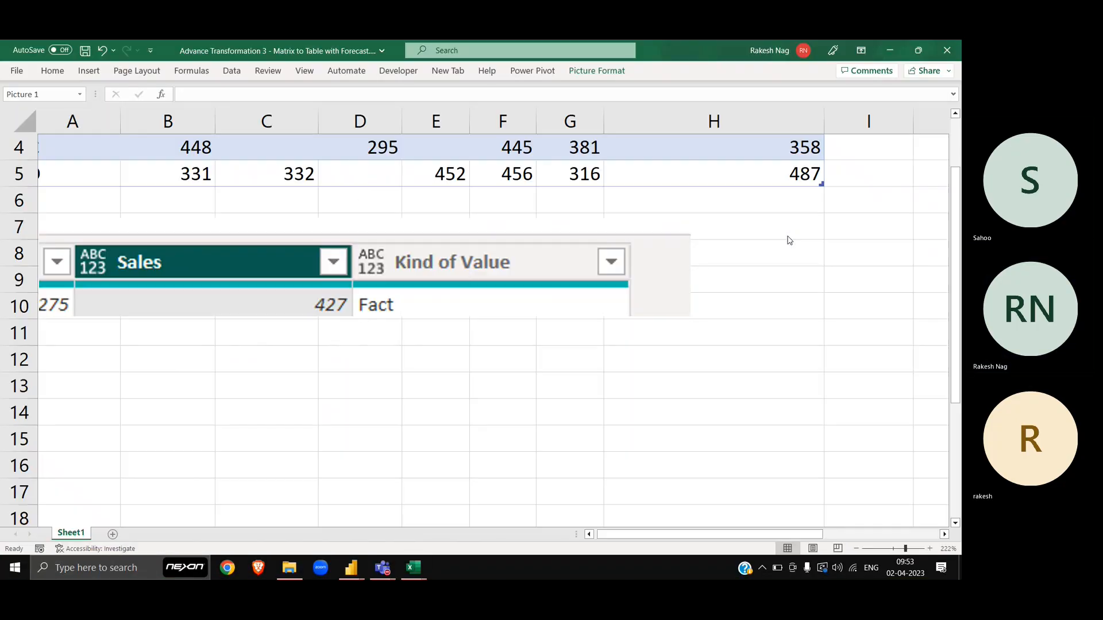
{"action": "key", "text": "Delete"}
{"action": "key", "text": "ctrl+v"}
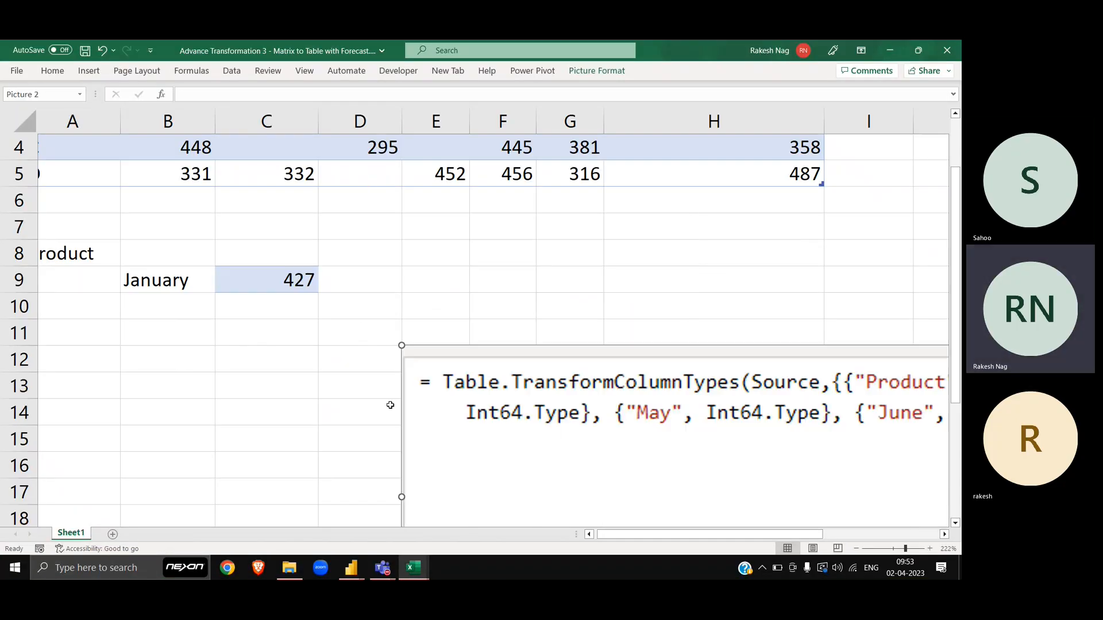
Move the pasted screenshot below the tables to about rows 38 to 49 so the whole formula can be read
{"action": "scroll", "coordinate": [390, 405], "scroll_direction": "down", "scroll_amount": 8, "text": "ctrl"}
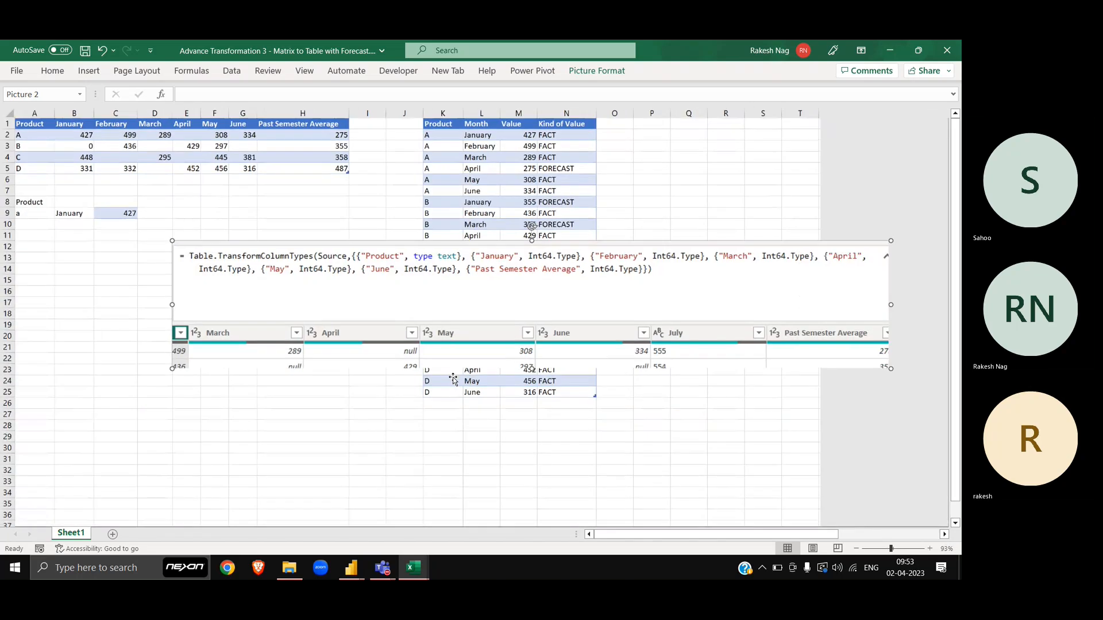
{"action": "scroll", "coordinate": [453, 379], "scroll_direction": "up", "scroll_amount": 3, "text": "ctrl"}
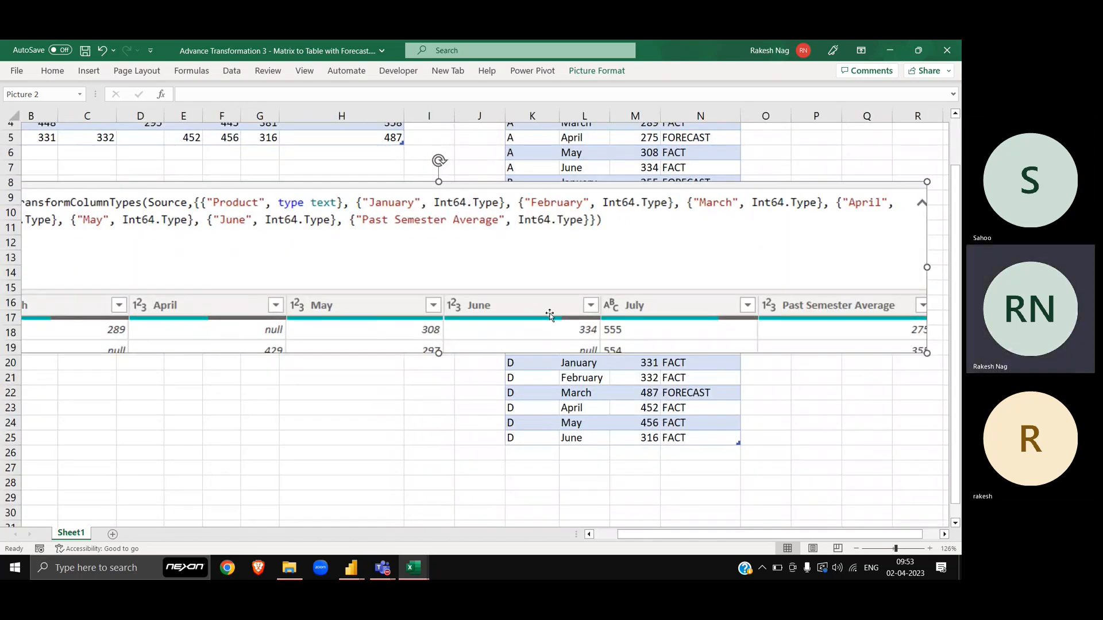
{"action": "scroll", "coordinate": [549, 315], "scroll_direction": "right", "scroll_amount": 3}
{"action": "left_click_drag", "start_coordinate": [341, 301], "coordinate": [353, 522]}
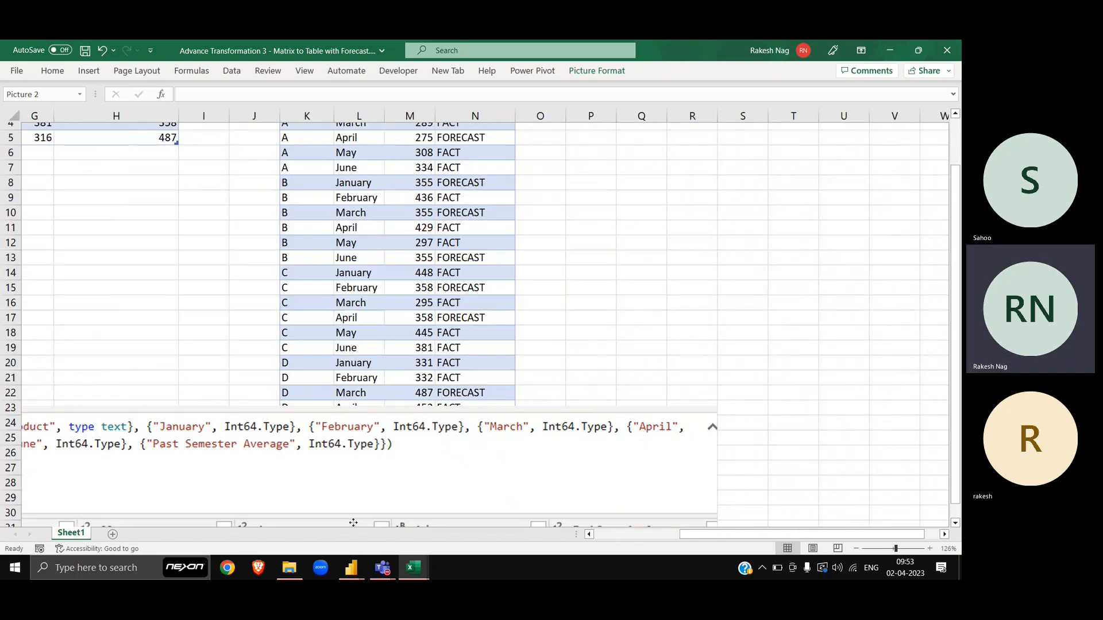
{"action": "scroll", "coordinate": [353, 523], "scroll_direction": "down", "scroll_amount": 10}
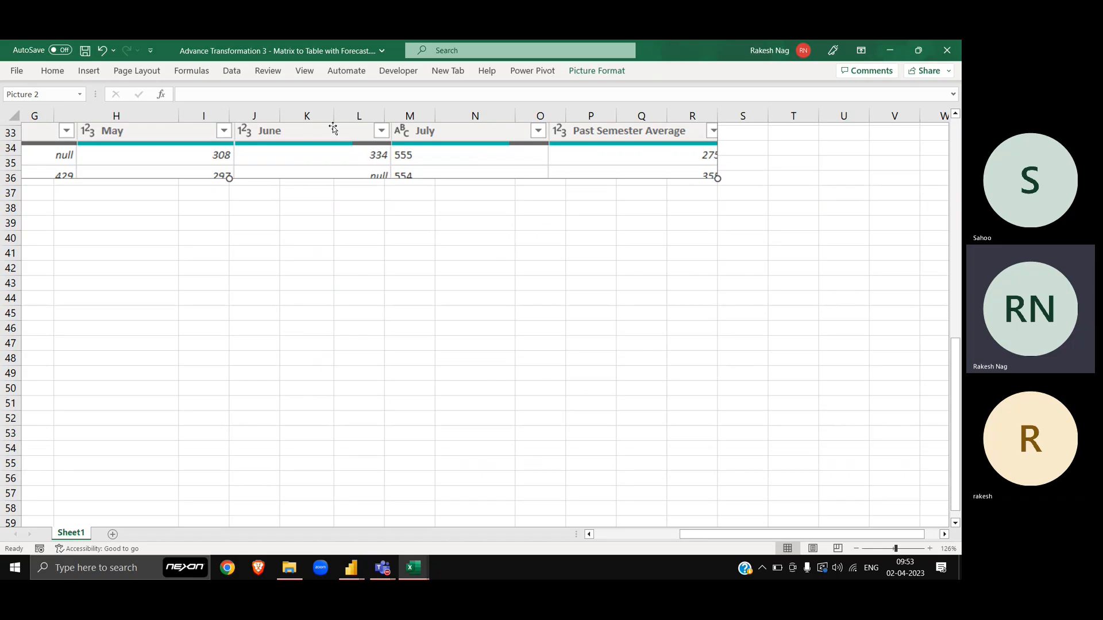
{"action": "left_click_drag", "start_coordinate": [333, 128], "coordinate": [346, 324]}
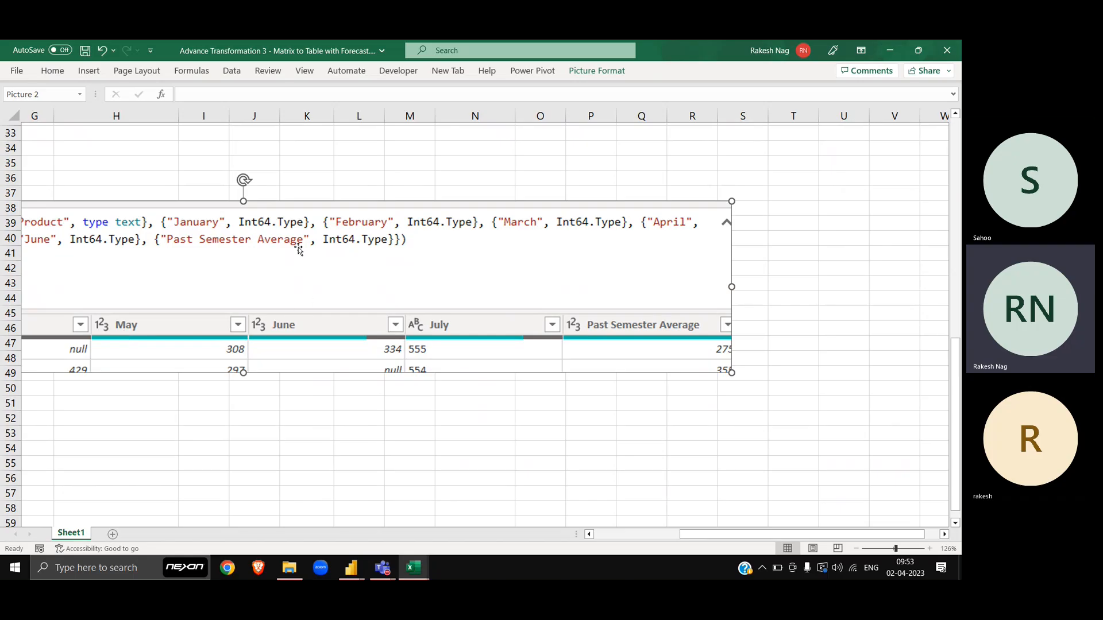
{"action": "left_click_drag", "start_coordinate": [299, 250], "coordinate": [471, 251]}
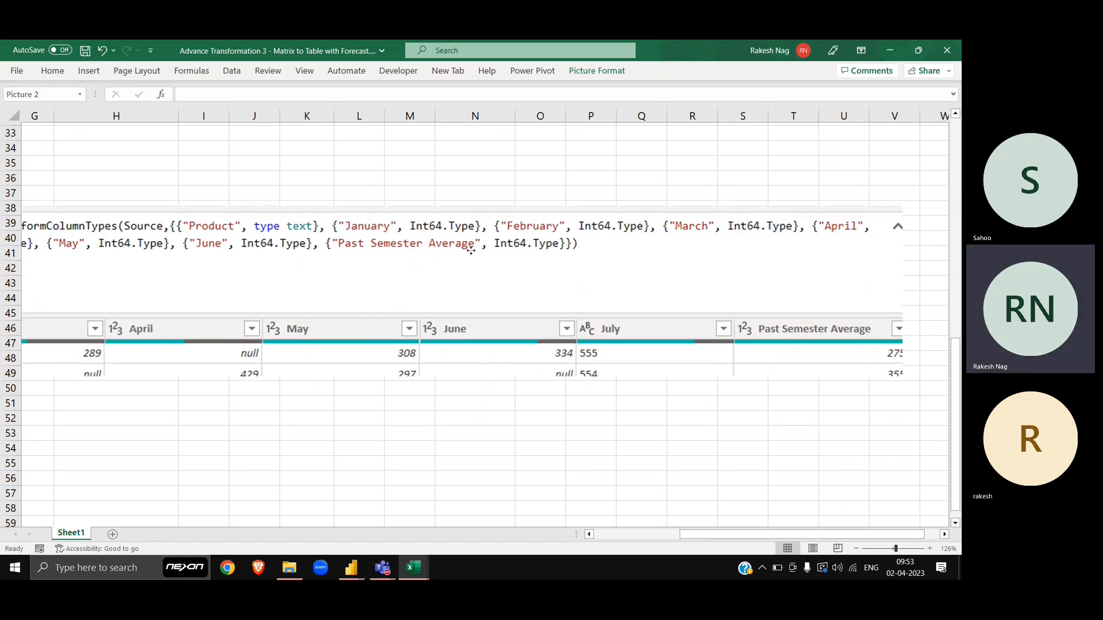
{"action": "scroll", "coordinate": [470, 251], "scroll_direction": "down", "scroll_amount": 4}
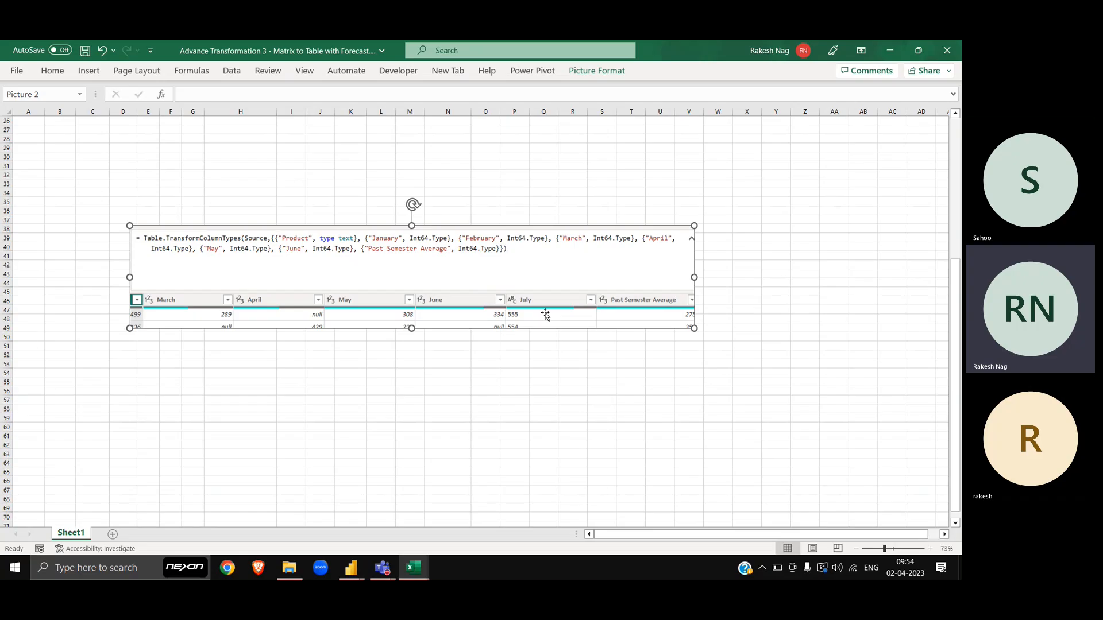
Return to Power Query Editor, delete the March column from the Source step's table, and check the effect on Changed Type
{"action": "key", "text": "alt+Tab"}
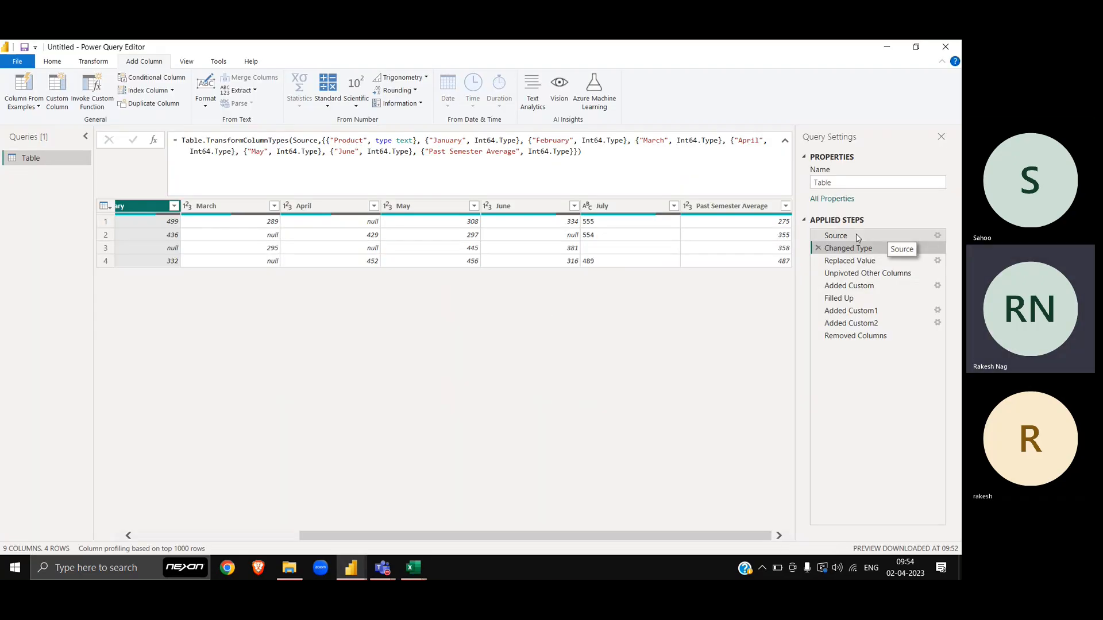
{"action": "left_click", "coordinate": [857, 237]}
{"action": "left_click", "coordinate": [939, 237]}
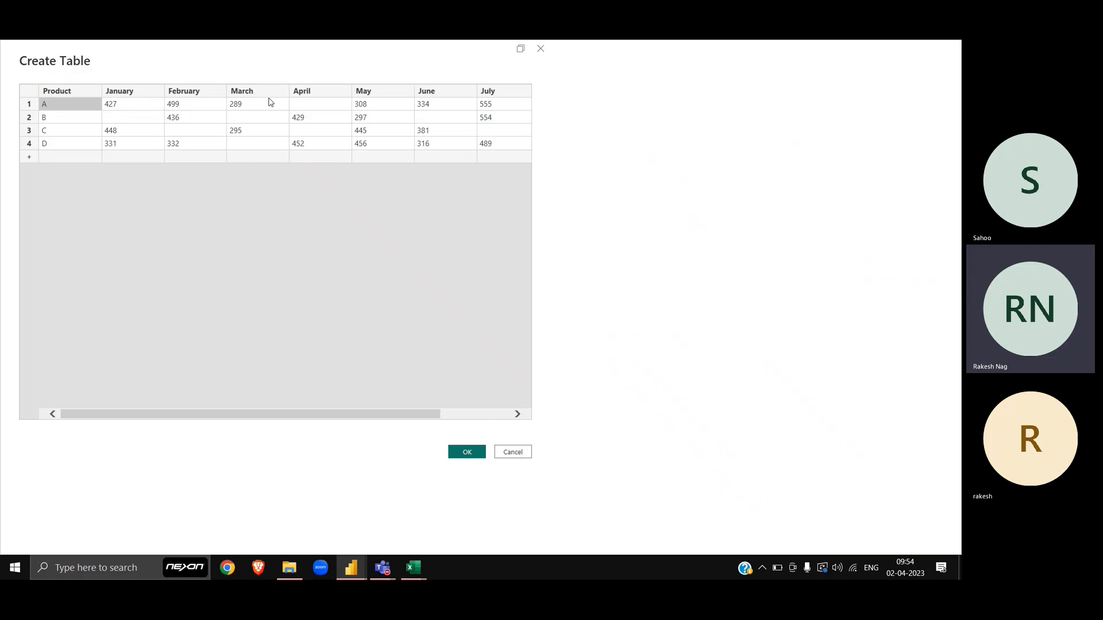
{"action": "left_click", "coordinate": [269, 90]}
{"action": "right_click", "coordinate": [270, 90]}
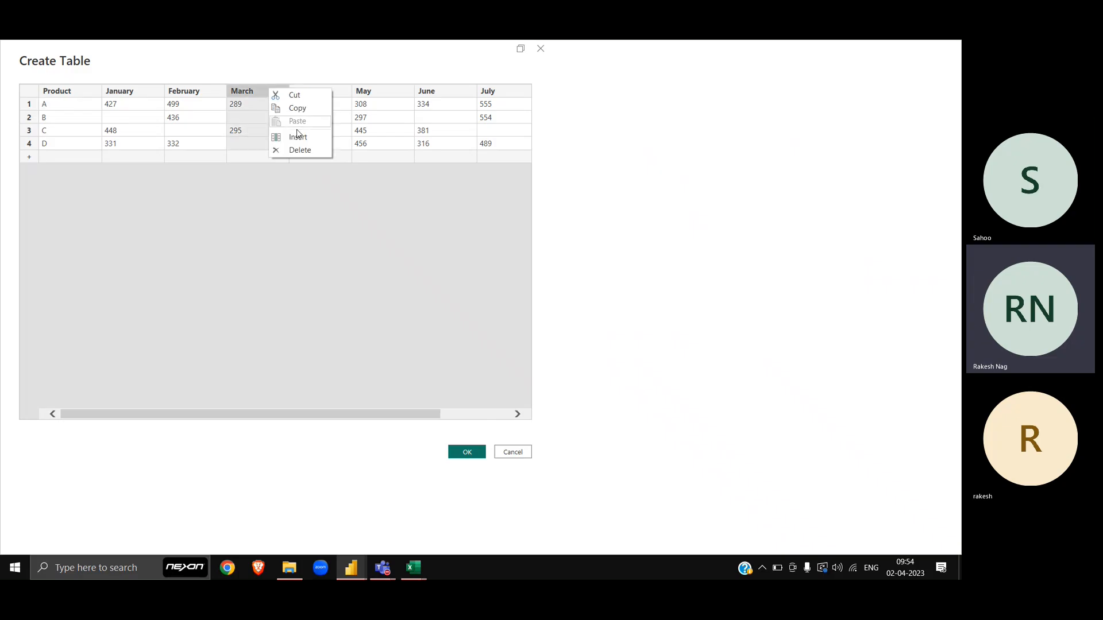
{"action": "left_click", "coordinate": [301, 150]}
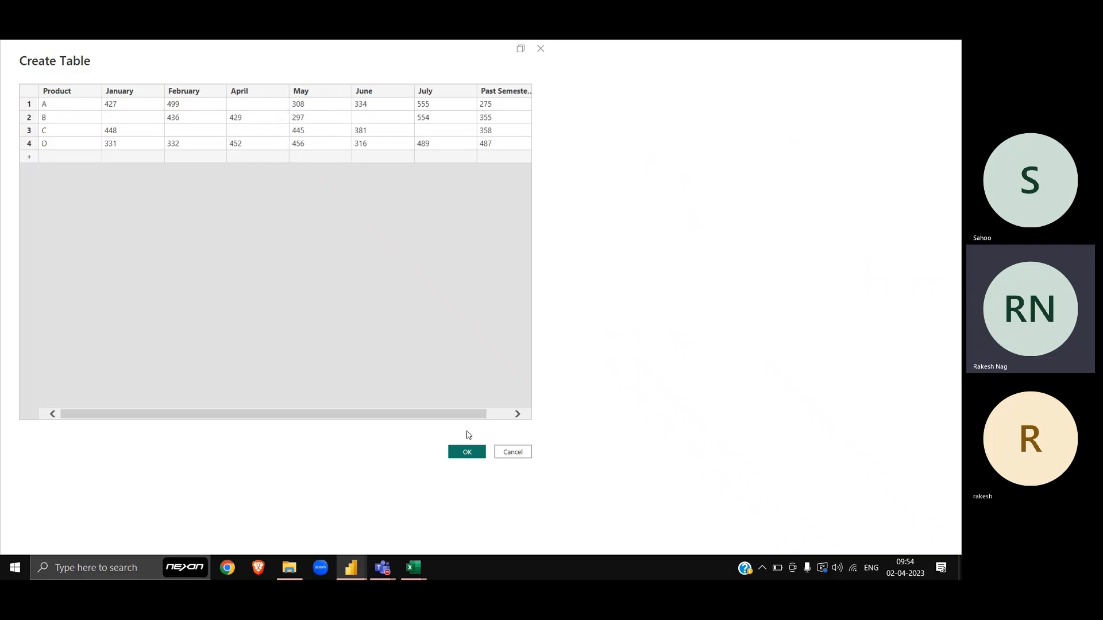
{"action": "left_click", "coordinate": [468, 452]}
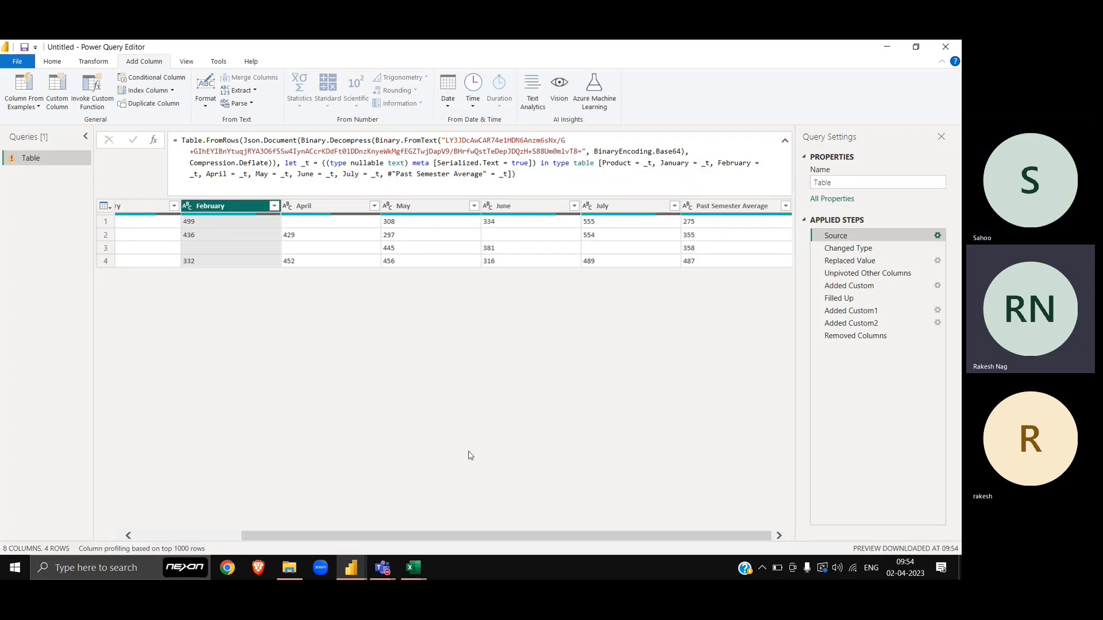
{"action": "left_click", "coordinate": [875, 251]}
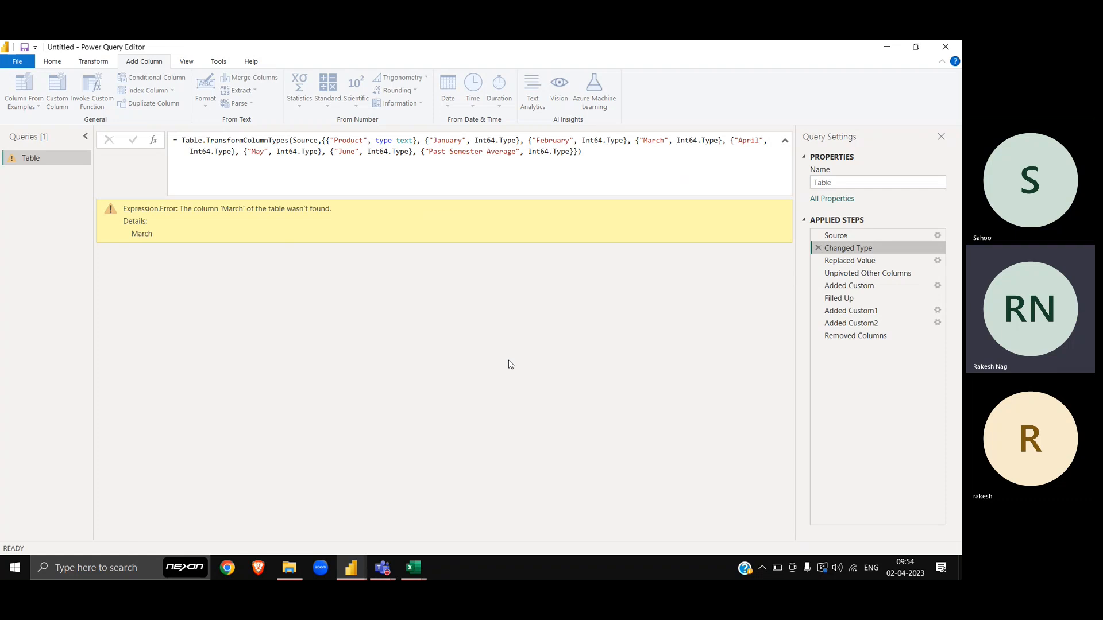
{"action": "double_click", "coordinate": [233, 209]}
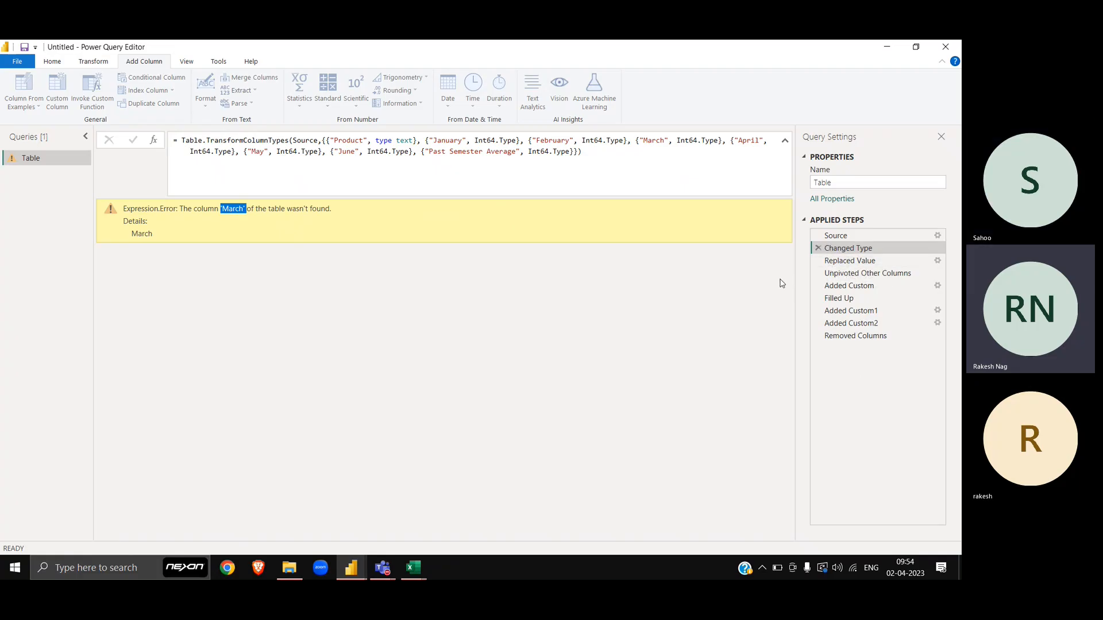
Review the columns in the Source step's table and delete the Changed Type step from the query
{"action": "left_click", "coordinate": [838, 236]}
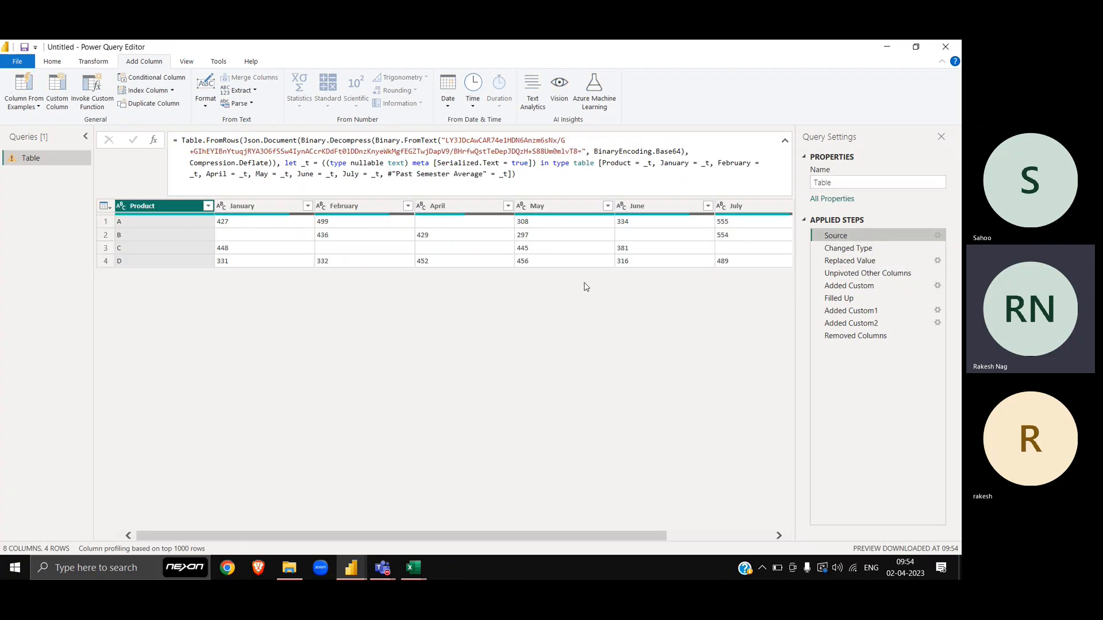
{"action": "scroll", "coordinate": [583, 285], "scroll_direction": "right", "scroll_amount": 3}
{"action": "scroll", "coordinate": [636, 245], "scroll_direction": "left", "scroll_amount": 3}
{"action": "left_click", "coordinate": [822, 249]}
{"action": "left_click", "coordinate": [819, 248]}
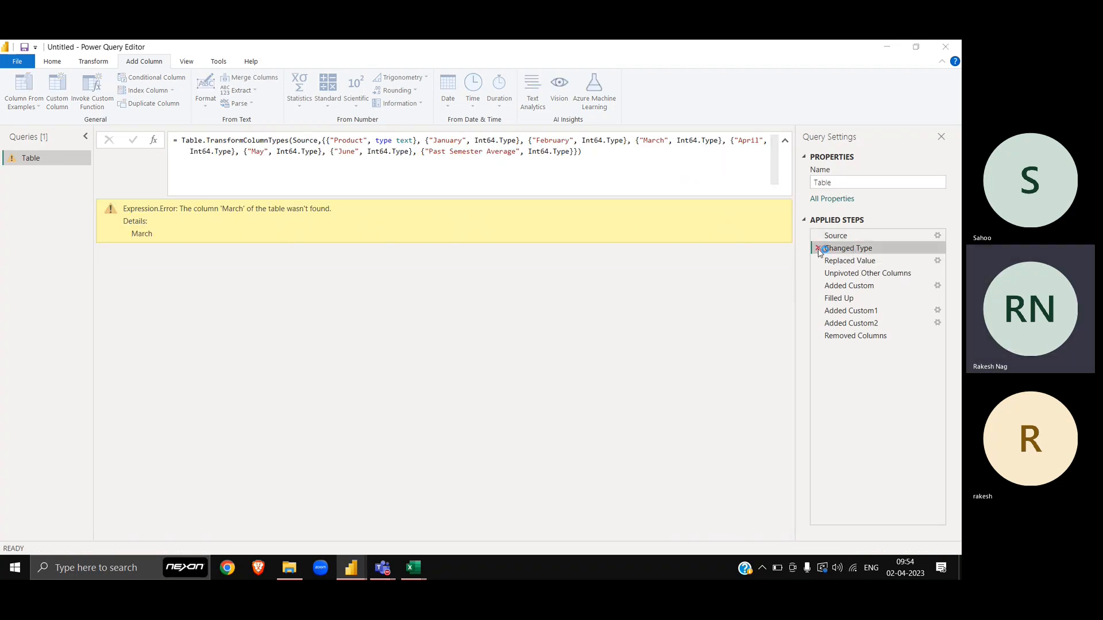
{"action": "left_click", "coordinate": [550, 330]}
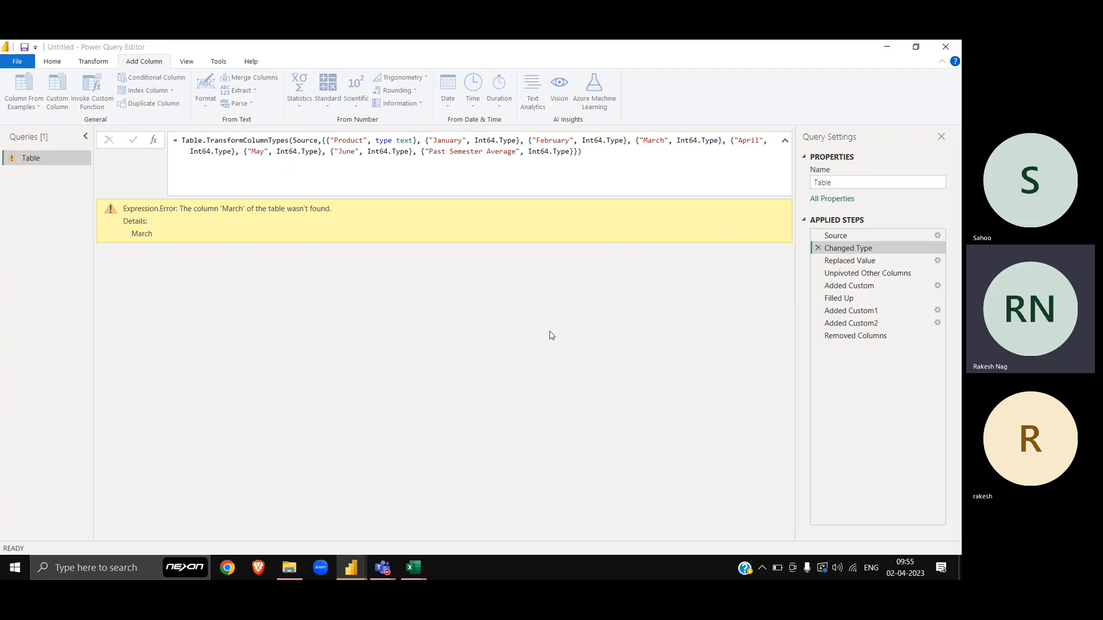
Delete the Replaced Value step and every step after it, keeping only the Source step
{"action": "right_click", "coordinate": [837, 251]}
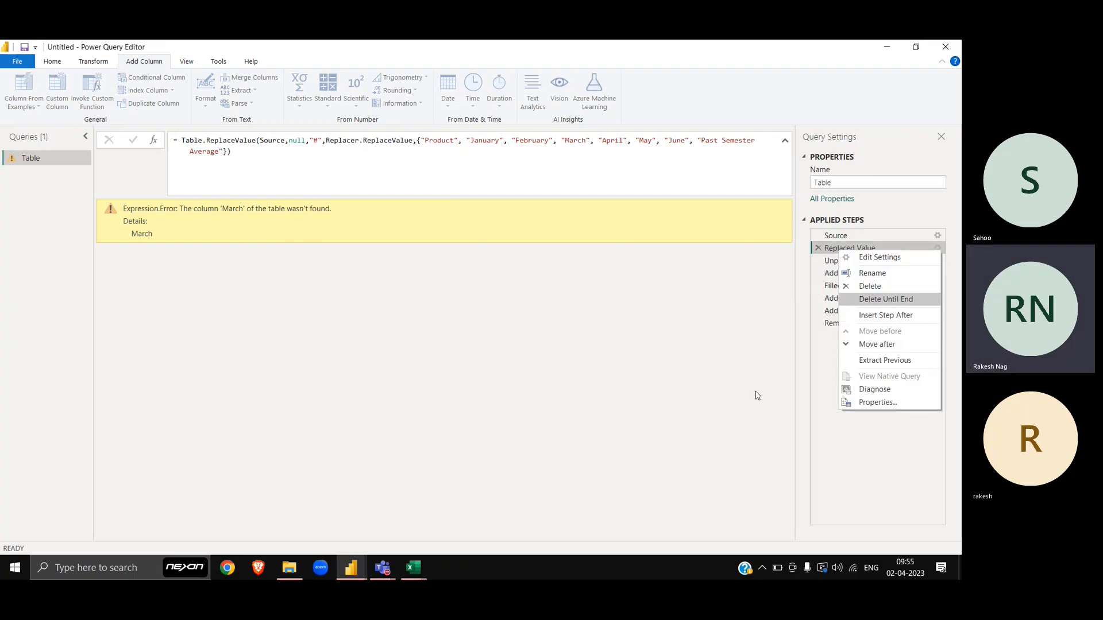
{"action": "left_click", "coordinate": [663, 455]}
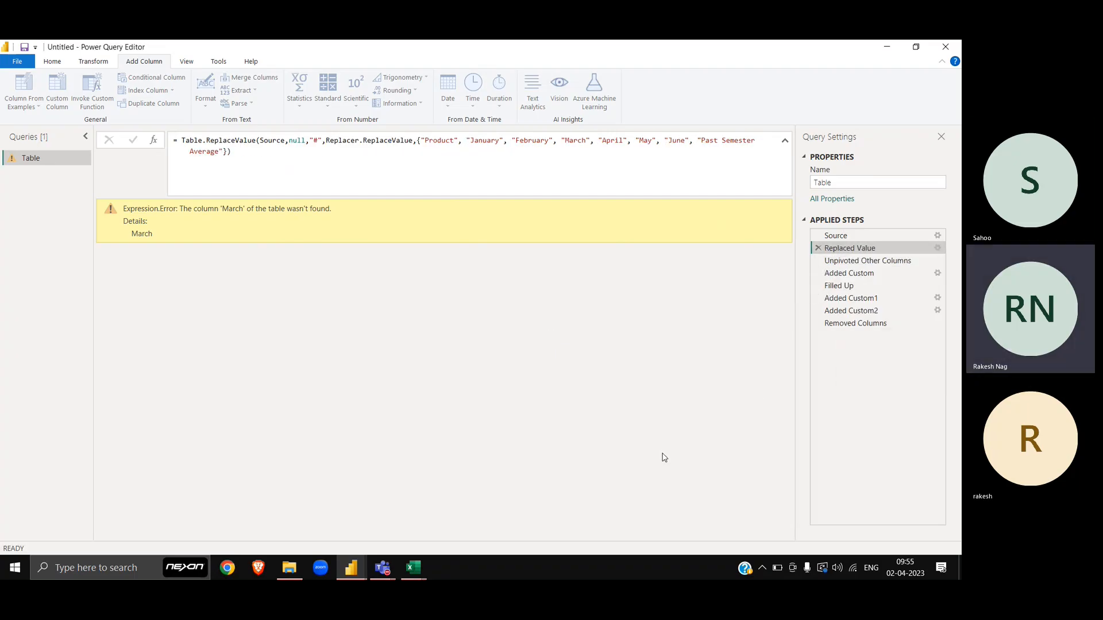
{"action": "right_click", "coordinate": [854, 249]}
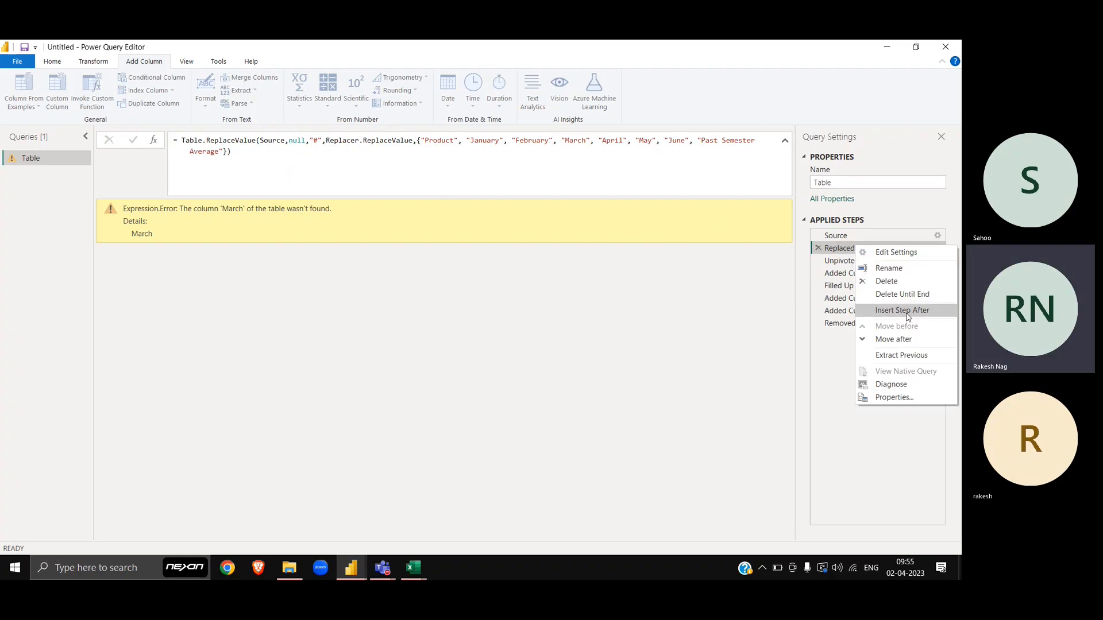
{"action": "left_click", "coordinate": [901, 295]}
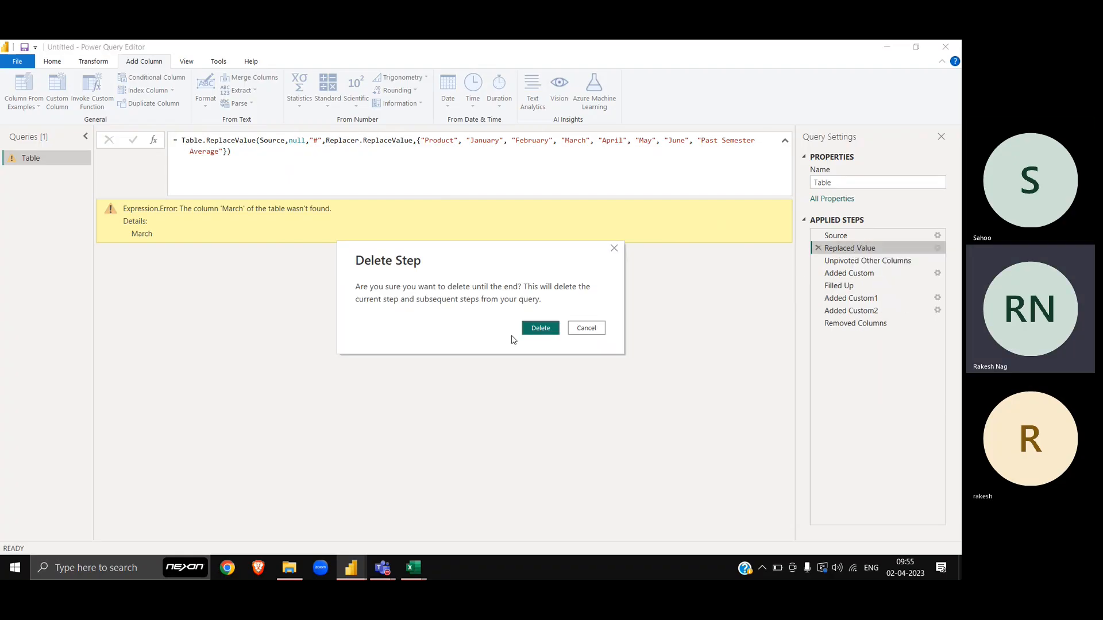
{"action": "left_click", "coordinate": [539, 329]}
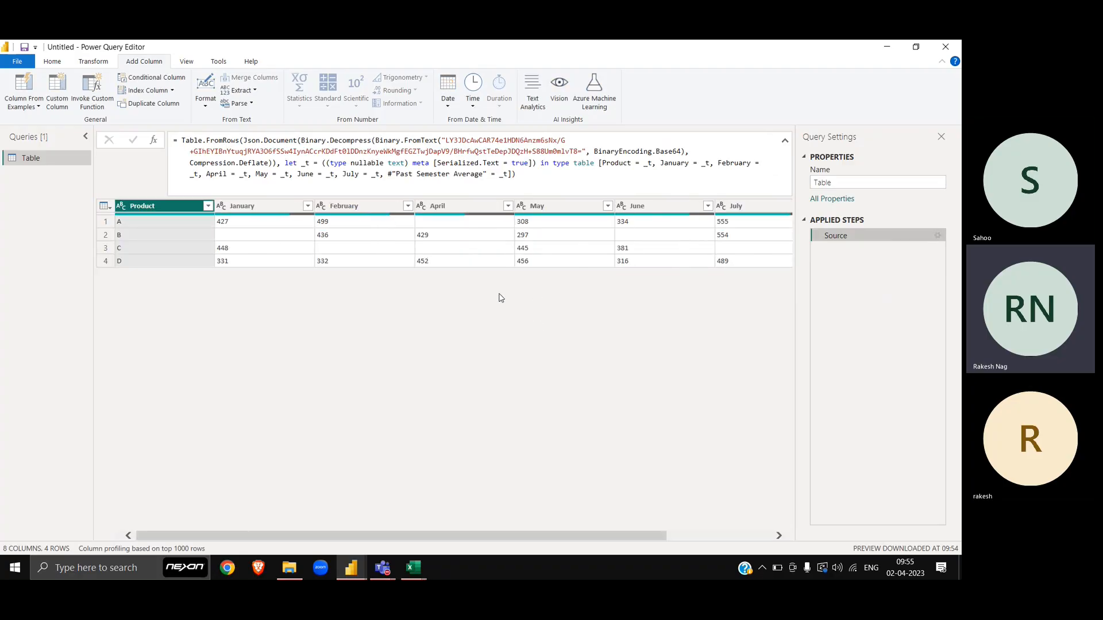
Select the Product and Past Semester Average columns of the Source table together and open their column options
{"action": "scroll", "coordinate": [343, 294], "scroll_direction": "right", "scroll_amount": 2}
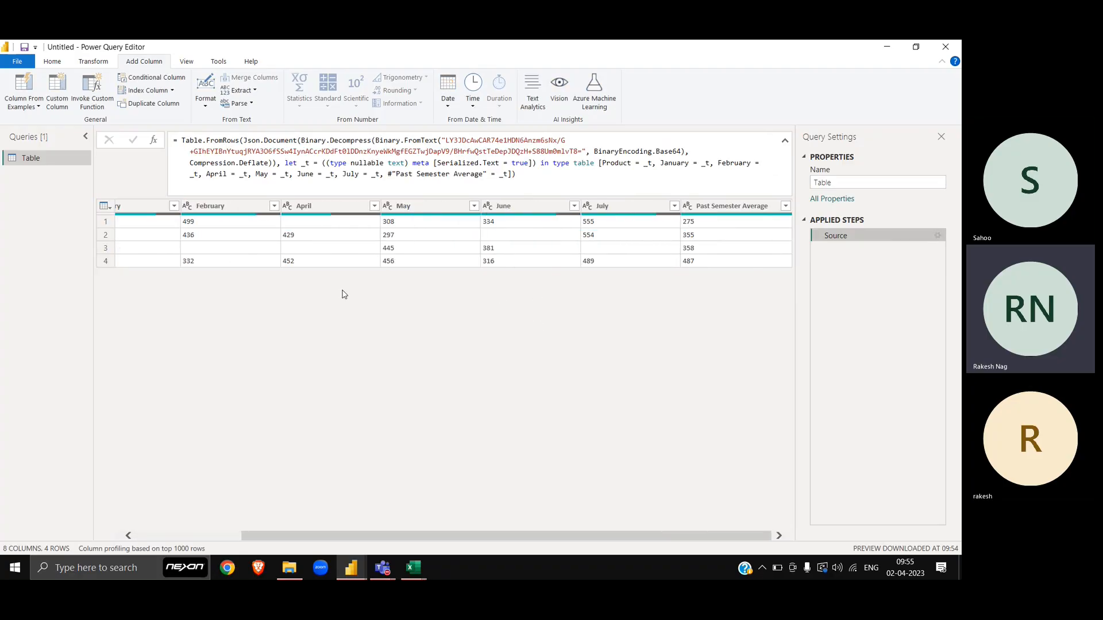
{"action": "scroll", "coordinate": [351, 301], "scroll_direction": "left", "scroll_amount": 2}
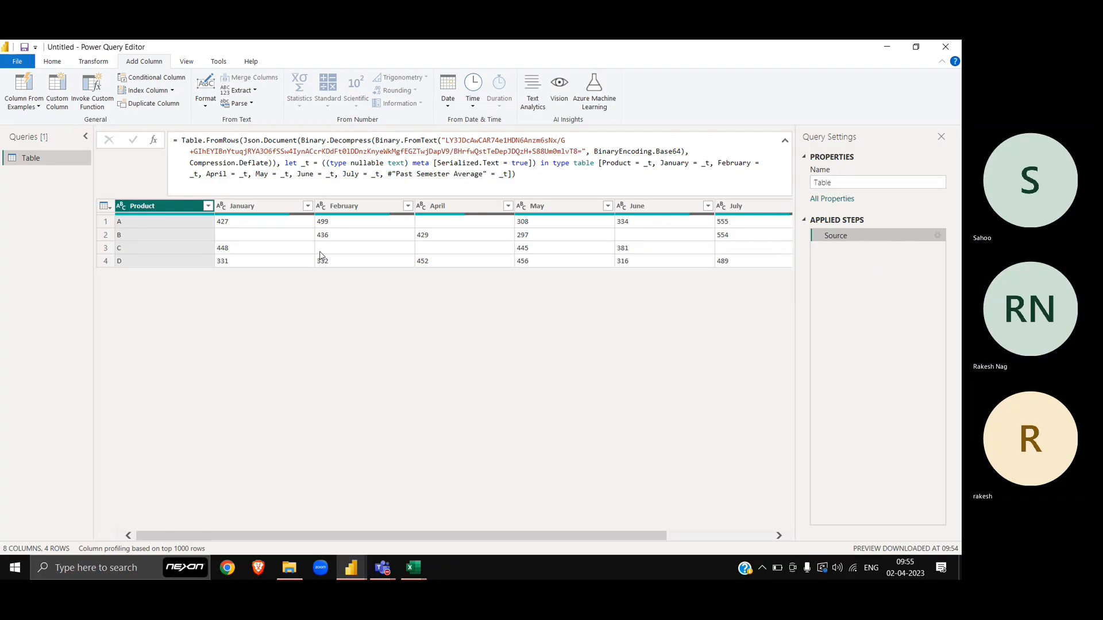
{"action": "scroll", "coordinate": [320, 257], "scroll_direction": "right", "scroll_amount": 2}
{"action": "scroll", "coordinate": [351, 308], "scroll_direction": "left", "scroll_amount": 2}
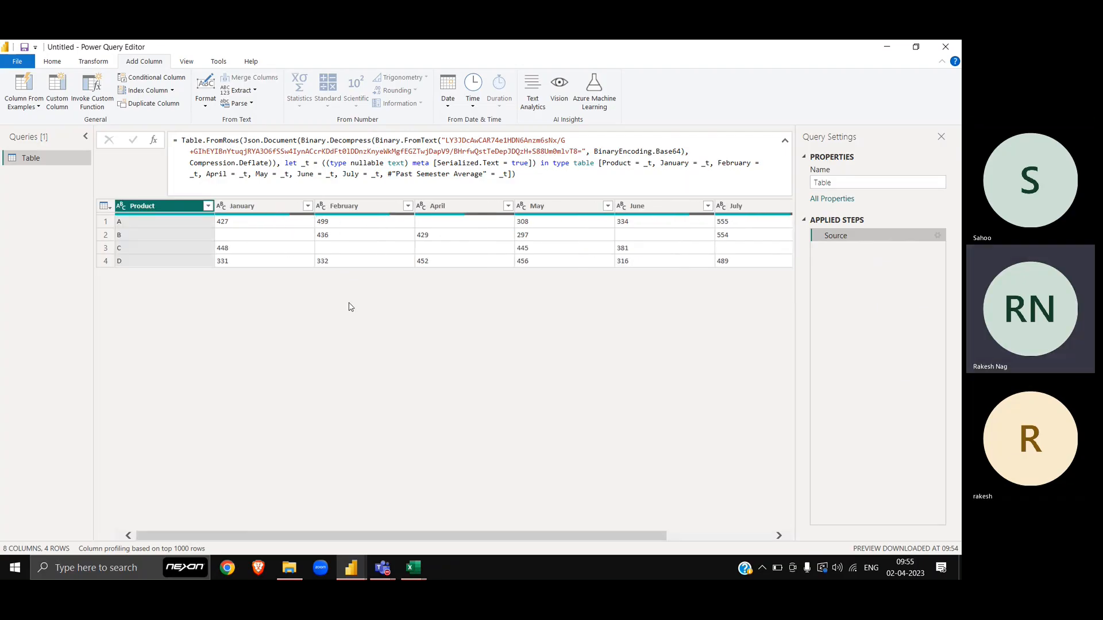
{"action": "left_click", "coordinate": [267, 207]}
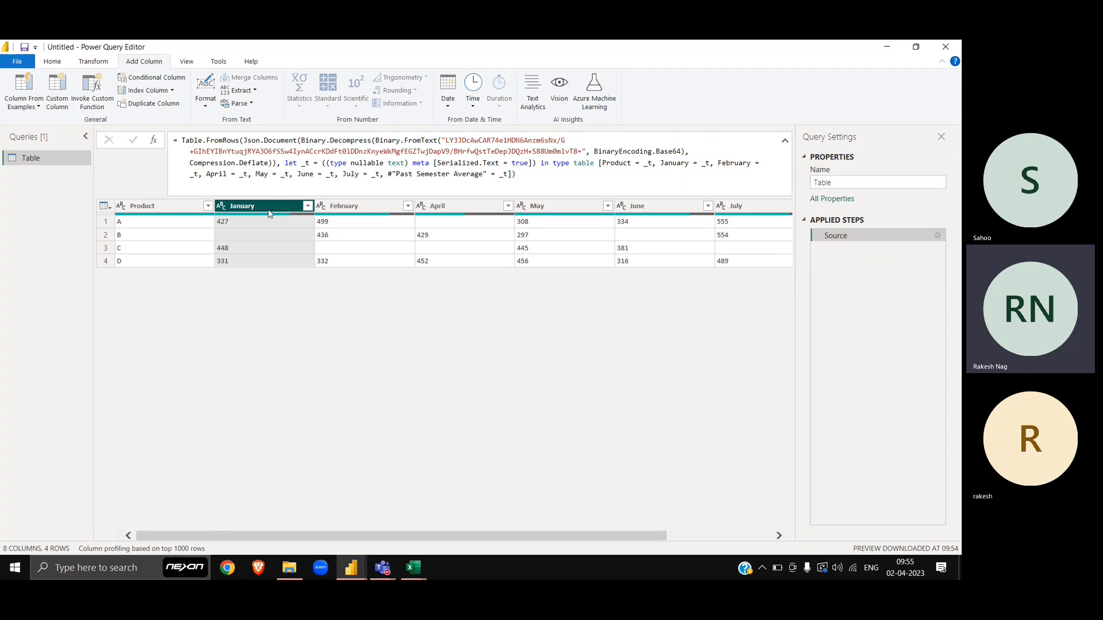
{"action": "left_click", "coordinate": [168, 211]}
{"action": "scroll", "coordinate": [398, 314], "scroll_direction": "right", "scroll_amount": 2}
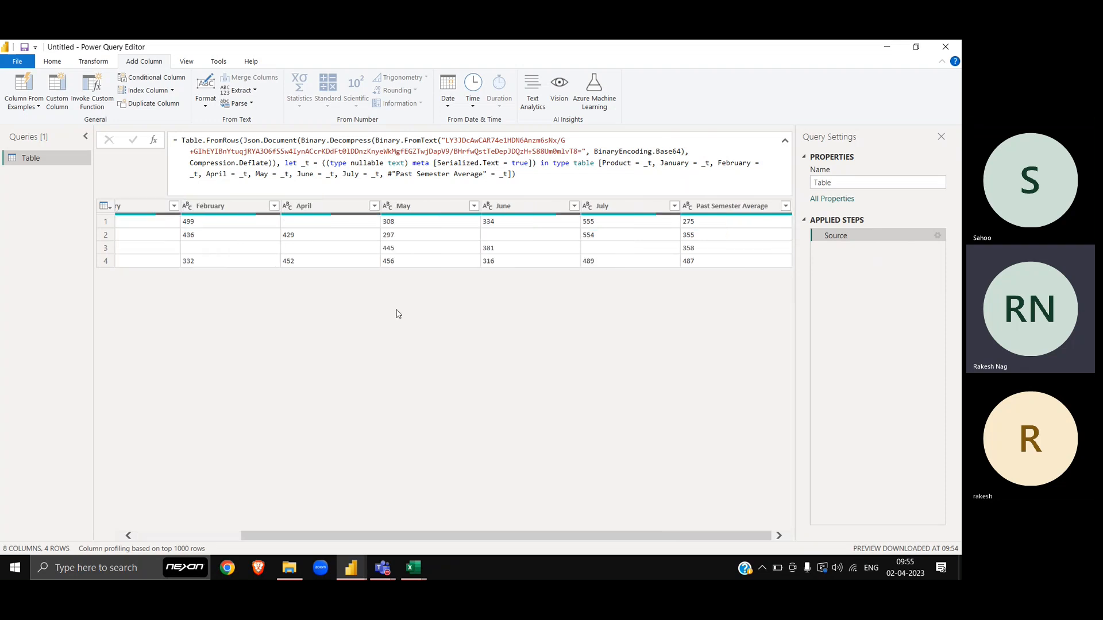
{"action": "left_click", "coordinate": [734, 208]}
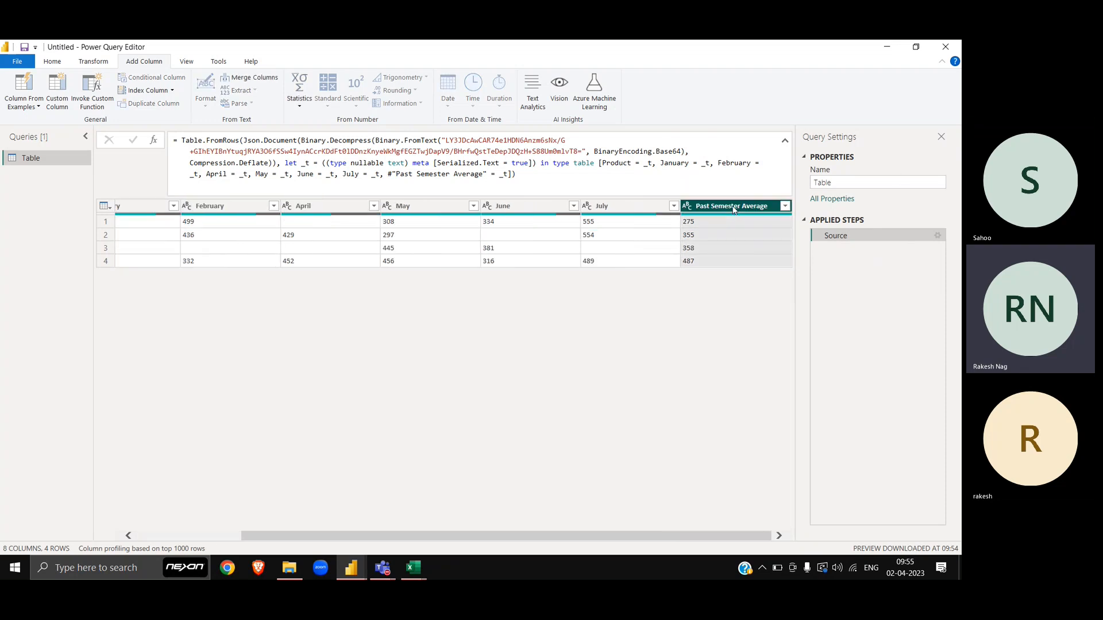
{"action": "right_click", "coordinate": [734, 209]}
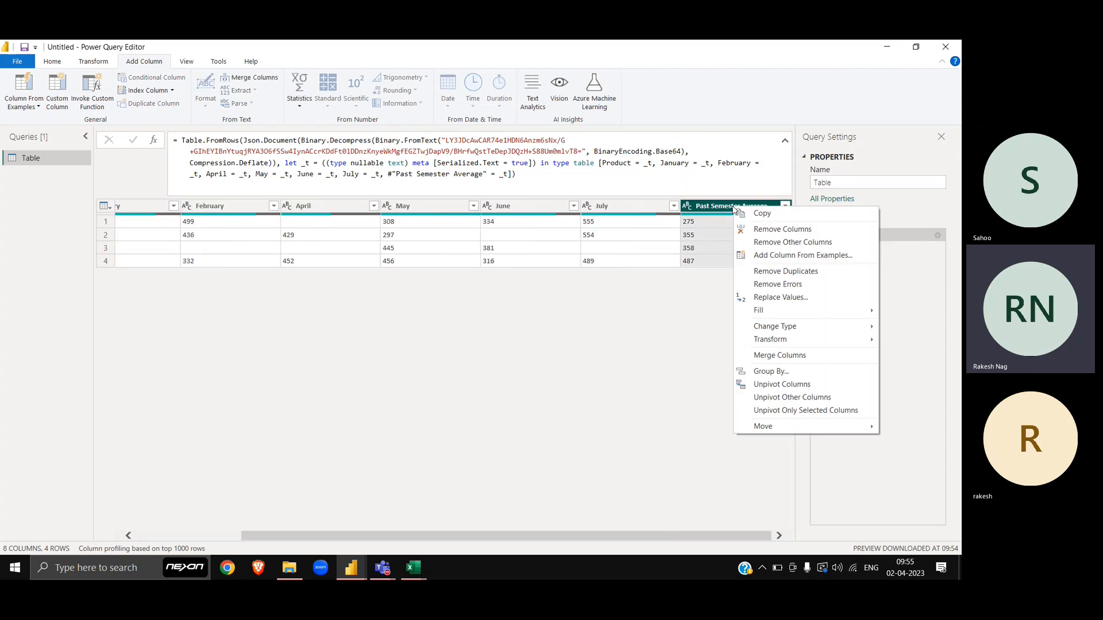
Unpivot all columns other than Product and Past Semester Average into attribute and value columns
{"action": "left_click", "coordinate": [819, 399]}
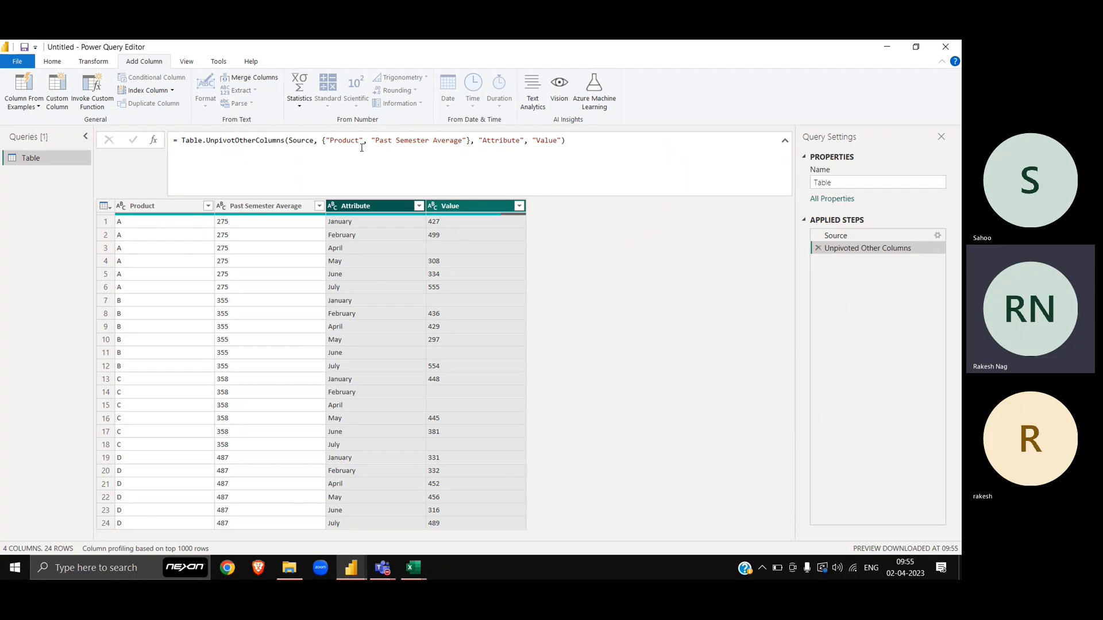
{"action": "left_click", "coordinate": [467, 205]}
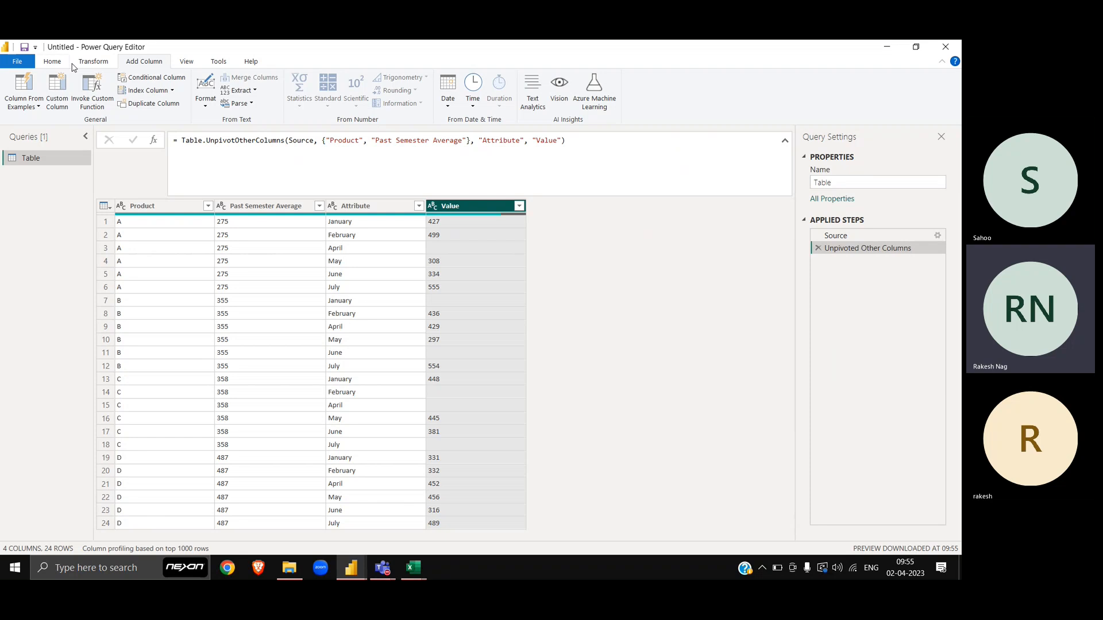
{"action": "left_click", "coordinate": [92, 83]}
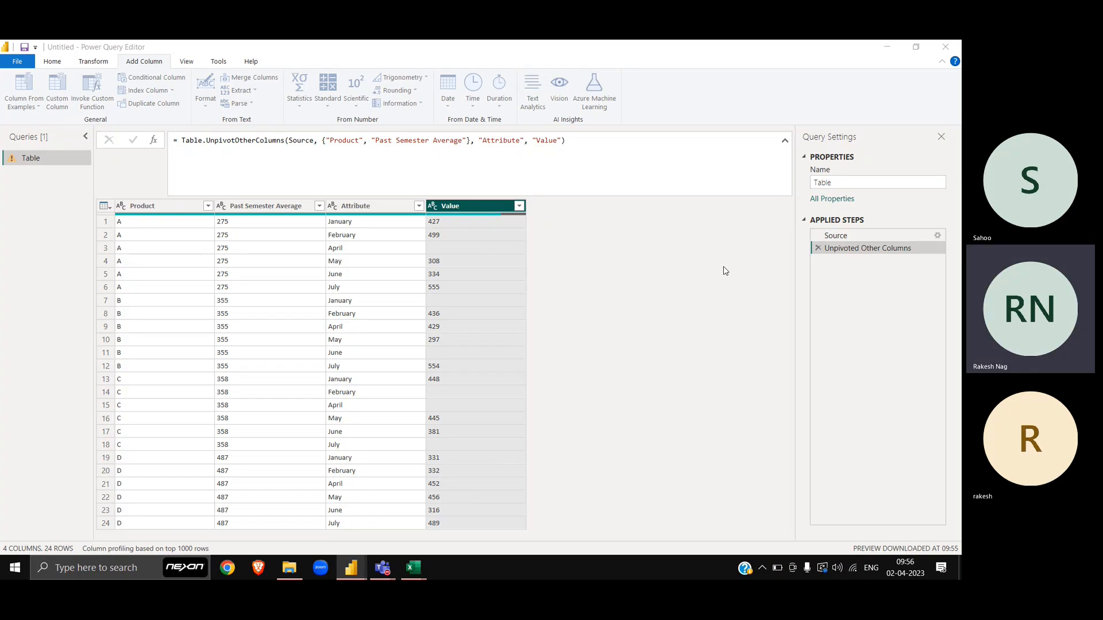
{"action": "key", "text": "alt+Tab"}
{"action": "key", "text": "Tab"}
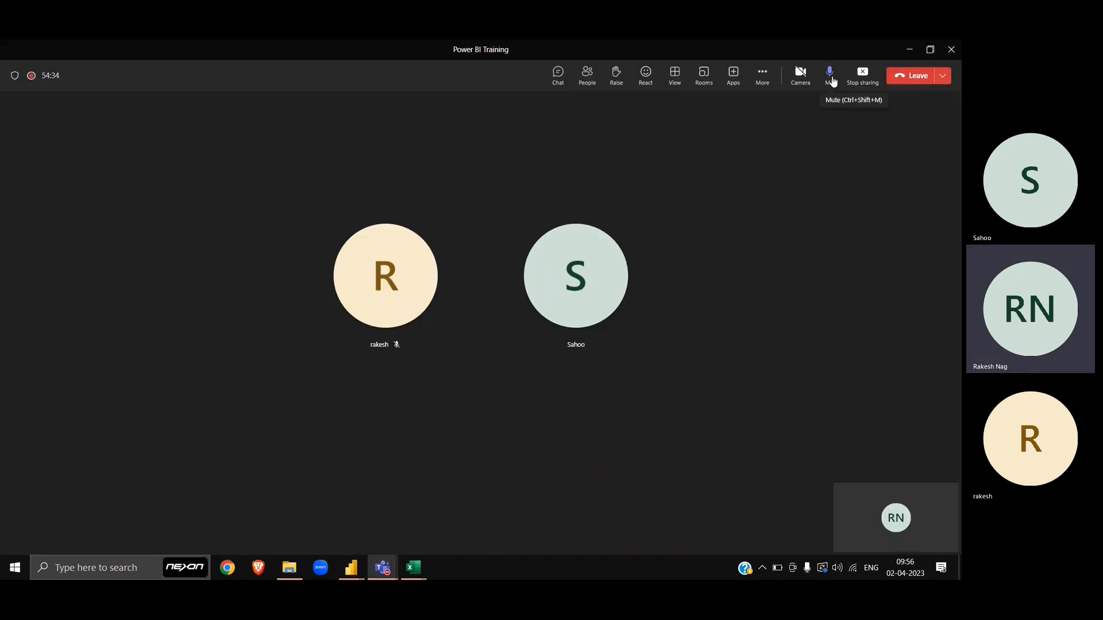
{"action": "key", "text": "alt+Tab"}
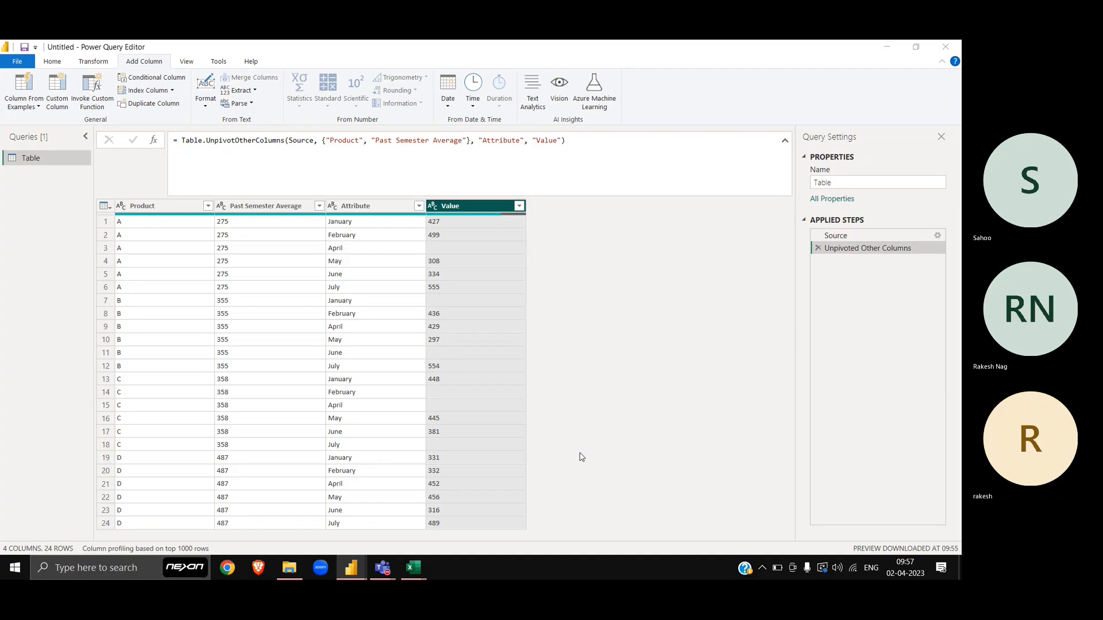
{"action": "key", "text": "alt+Tab"}
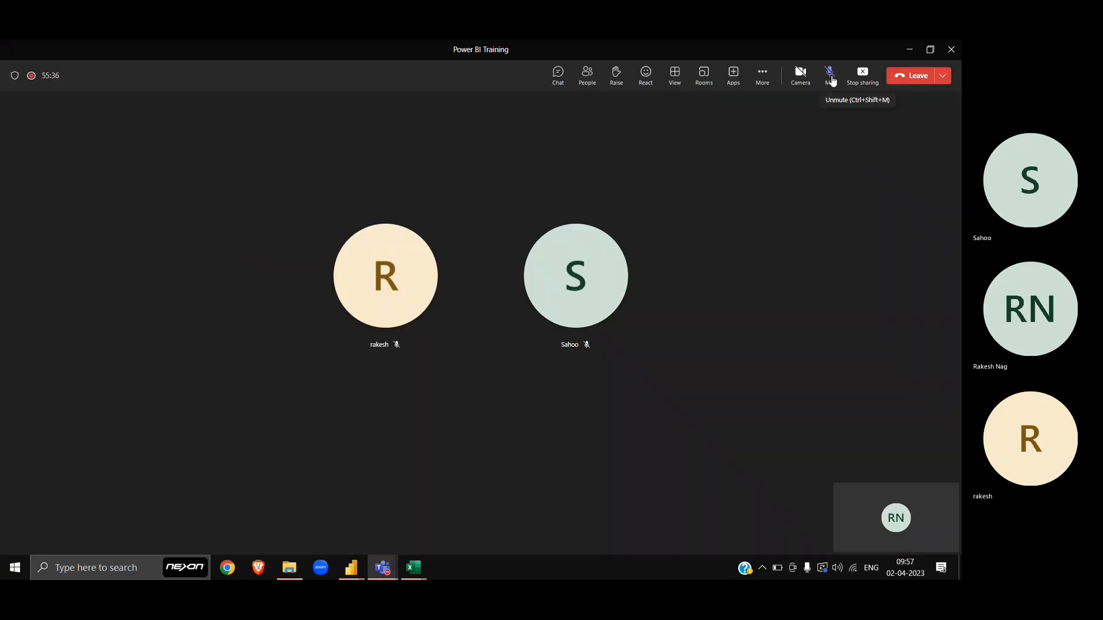
{"action": "key", "text": "alt+Tab"}
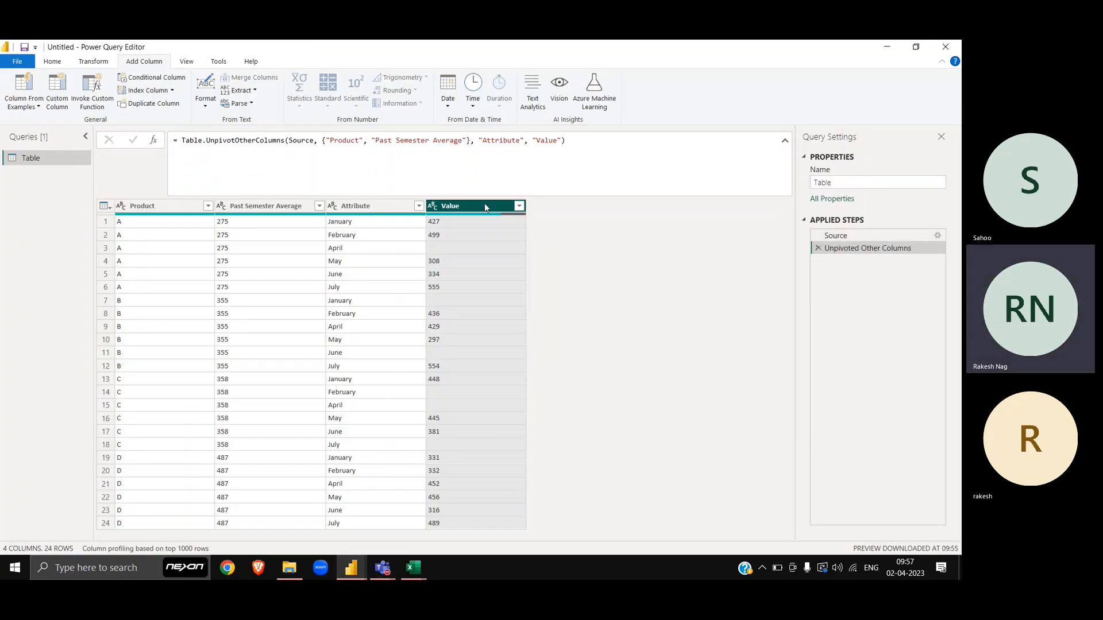
{"action": "left_click", "coordinate": [56, 102]}
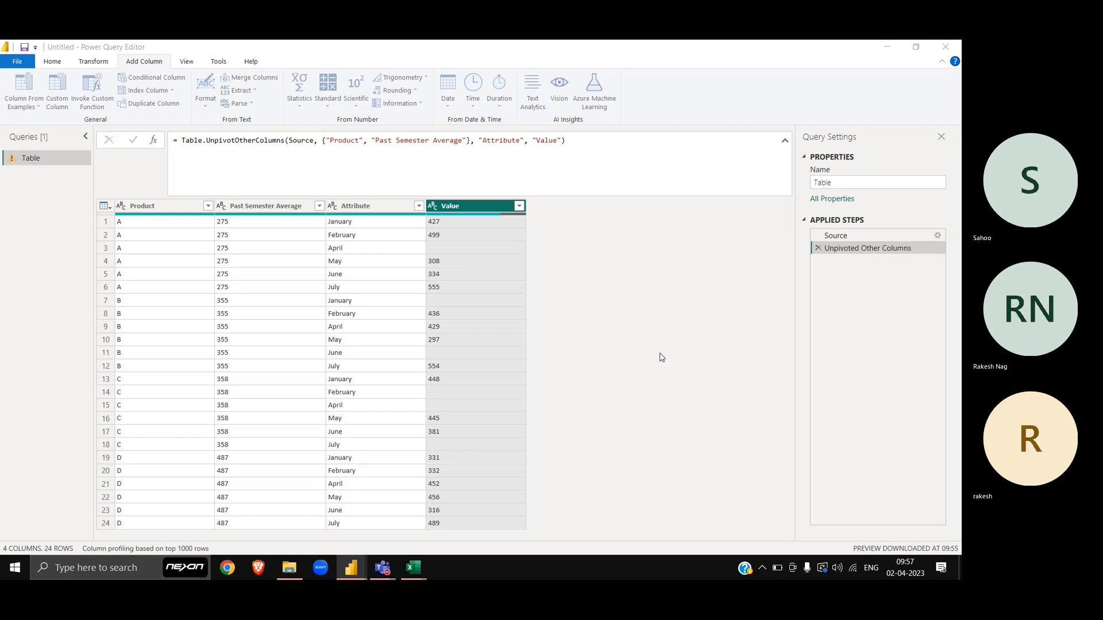
{"action": "left_click", "coordinate": [729, 296]}
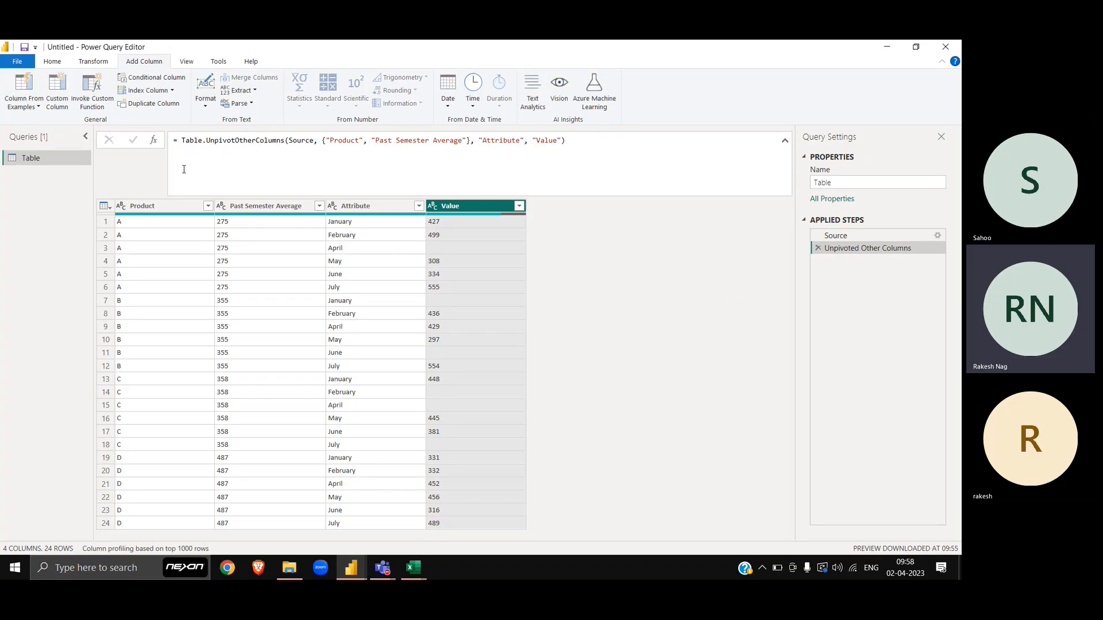
Close the query editor with the changes applied to the report, and reopen the Table query for editing
{"action": "left_click", "coordinate": [52, 61]}
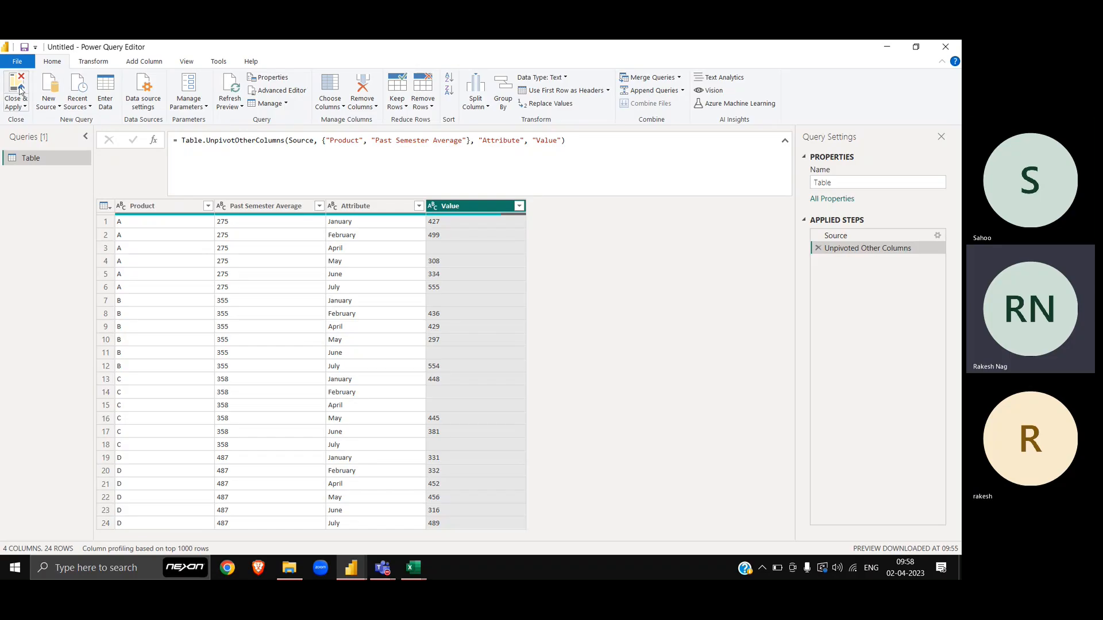
{"action": "left_click", "coordinate": [20, 91]}
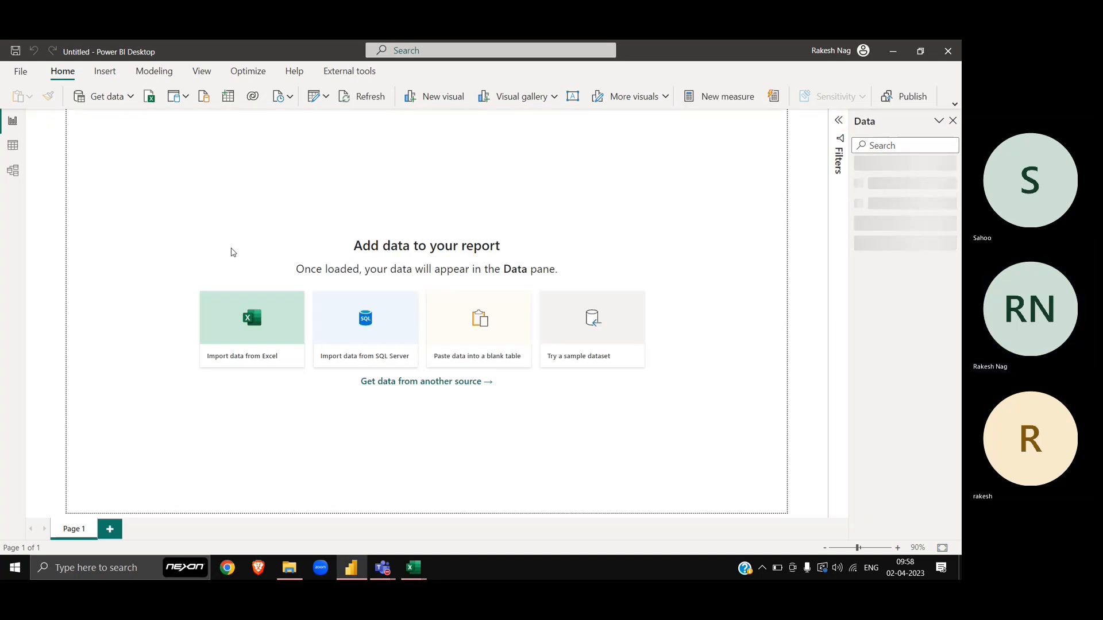
{"action": "key", "text": "alt+Tab"}
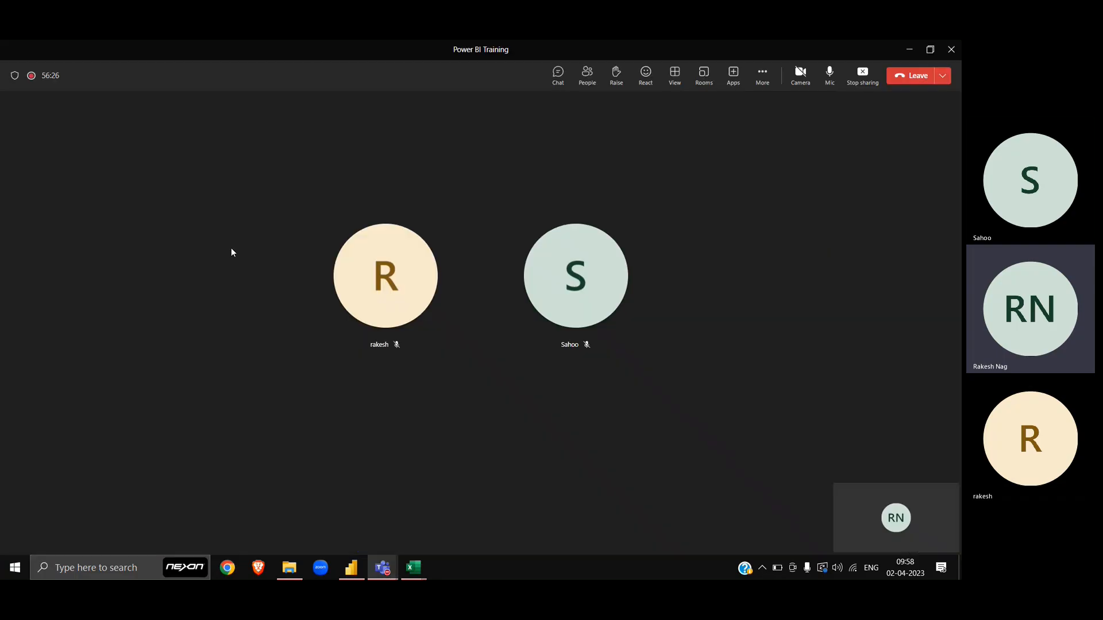
{"action": "key", "text": "alt+Tab"}
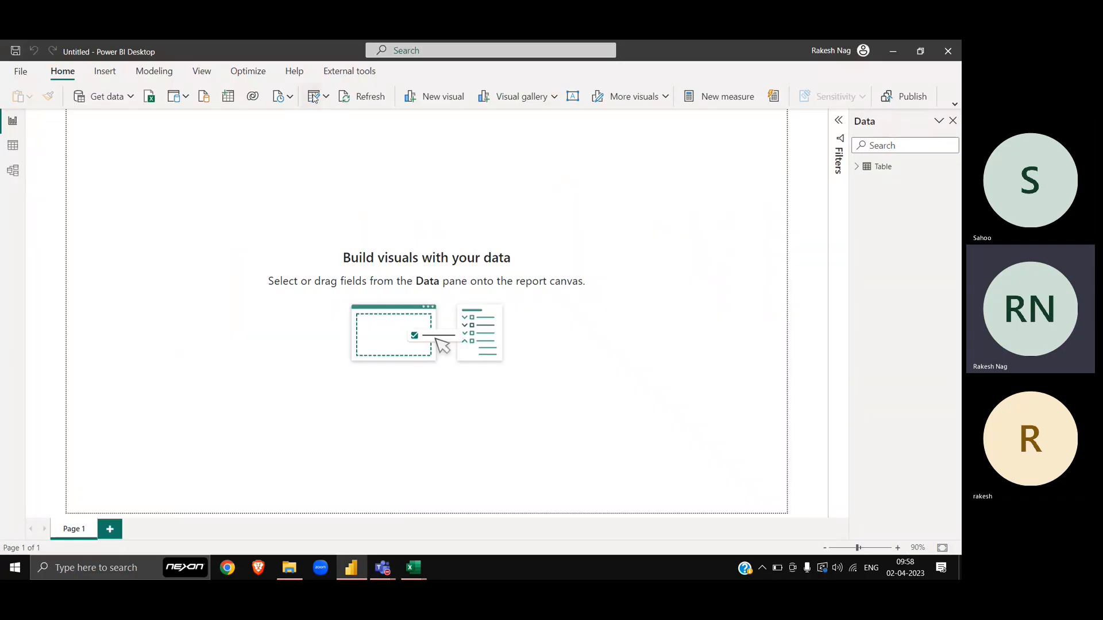
{"action": "left_click", "coordinate": [315, 97]}
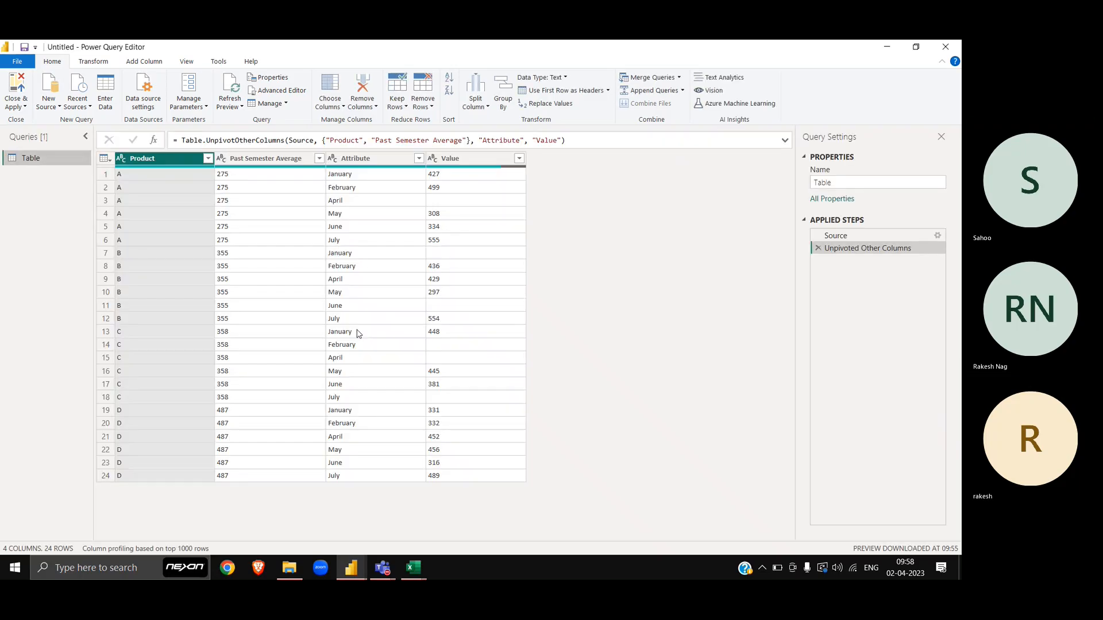
Add a custom column with the formula [Value]="" and check its results for the rows with an empty Value
{"action": "left_click", "coordinate": [144, 61]}
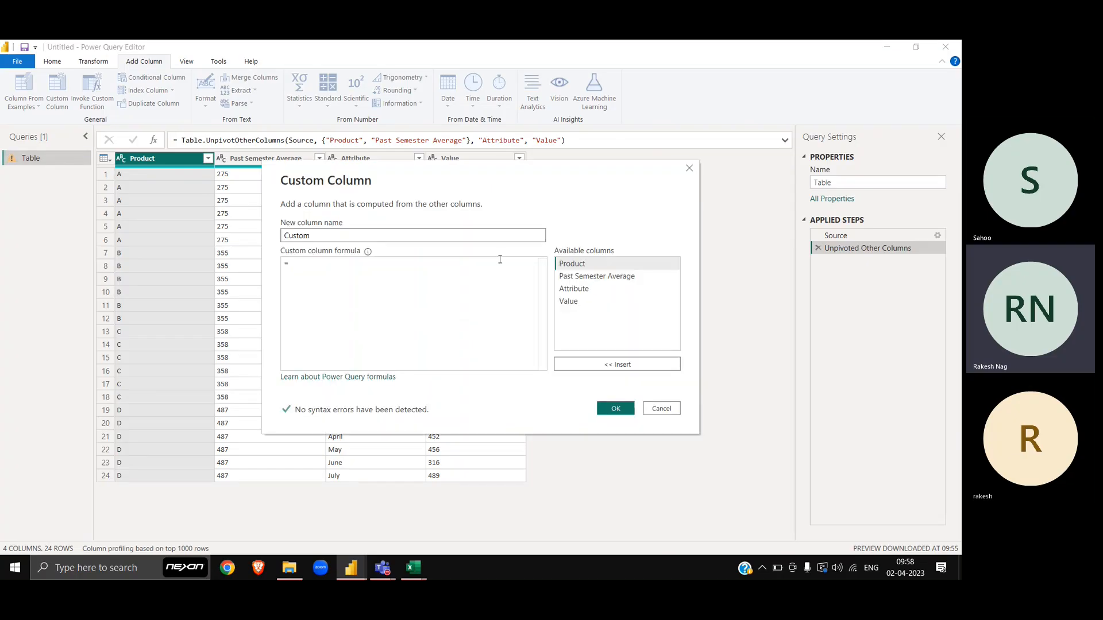
{"action": "left_click_drag", "start_coordinate": [453, 170], "coordinate": [544, 303]}
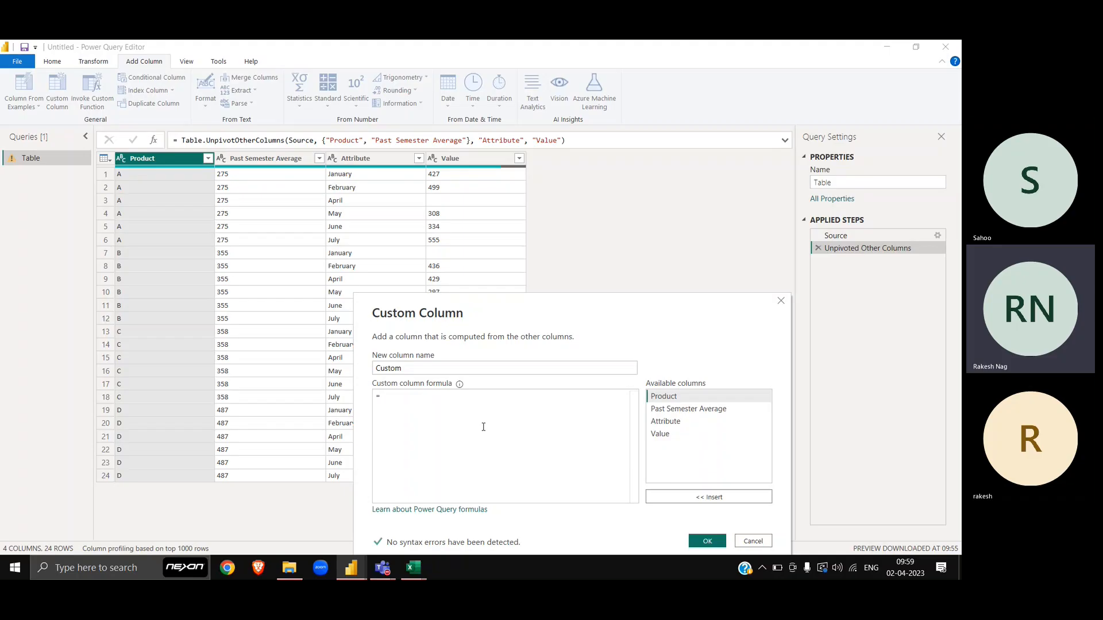
{"action": "type", "text": "if"}
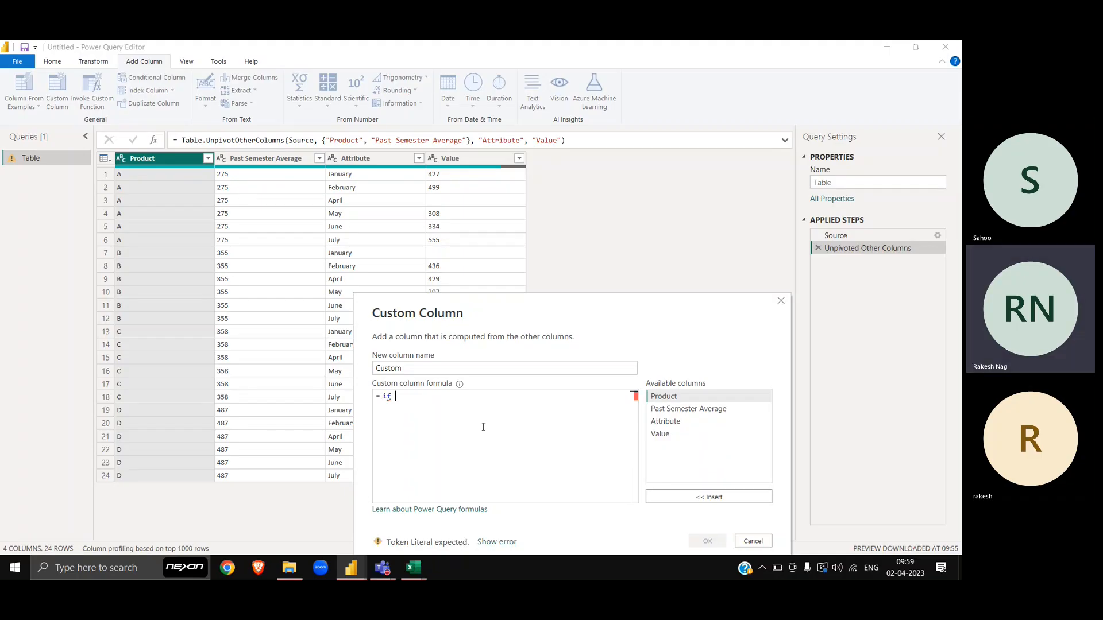
{"action": "key", "text": "BackSpace"}
{"action": "key", "text": "BackSpace"}
{"action": "key", "text": "BackSpace"}
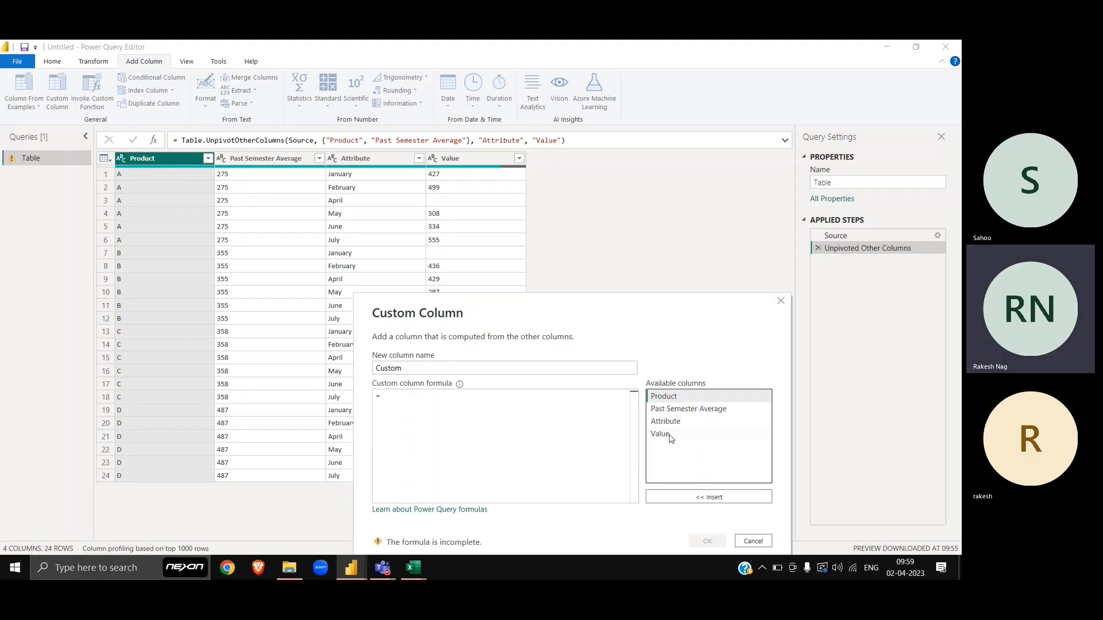
{"action": "double_click", "coordinate": [661, 435]}
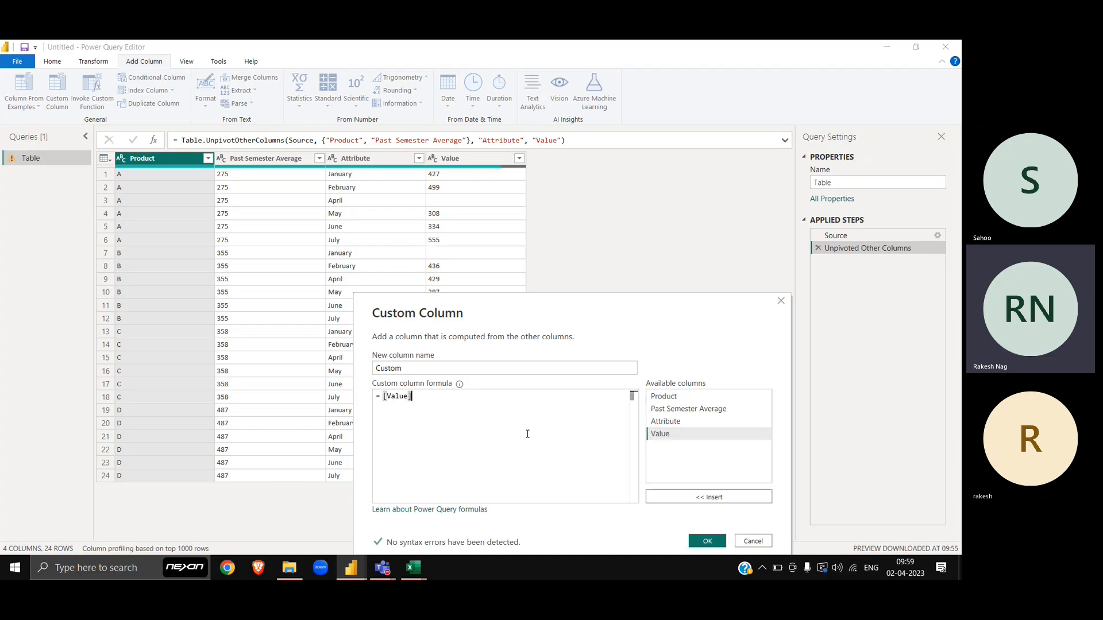
{"action": "type", "text": "=\"\""}
{"action": "left_click_drag", "start_coordinate": [567, 307], "coordinate": [596, 246]}
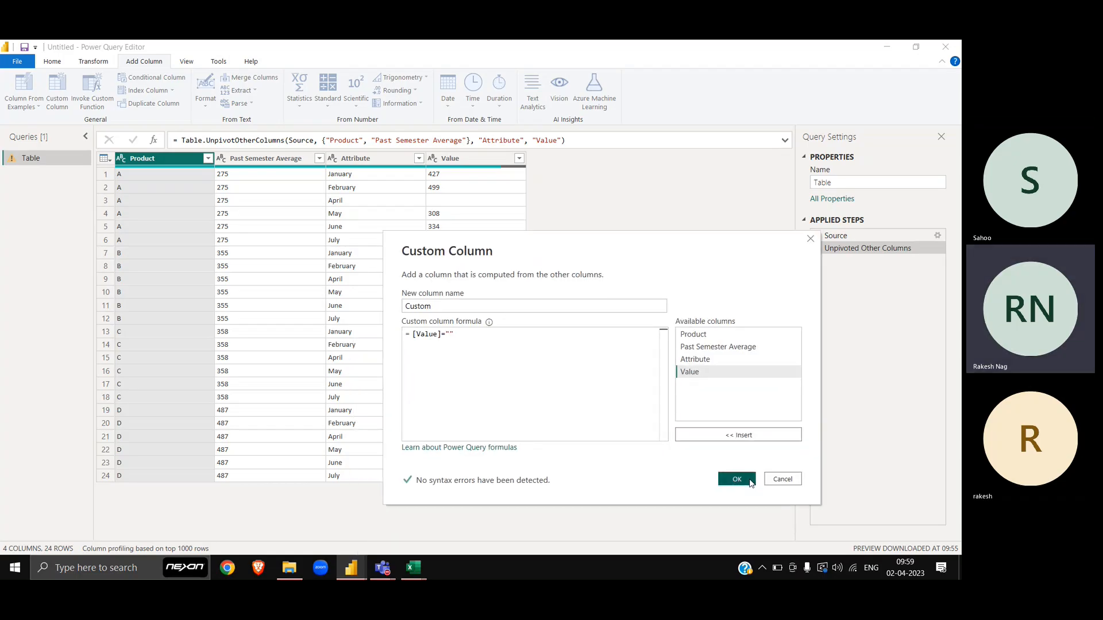
{"action": "left_click", "coordinate": [737, 479]}
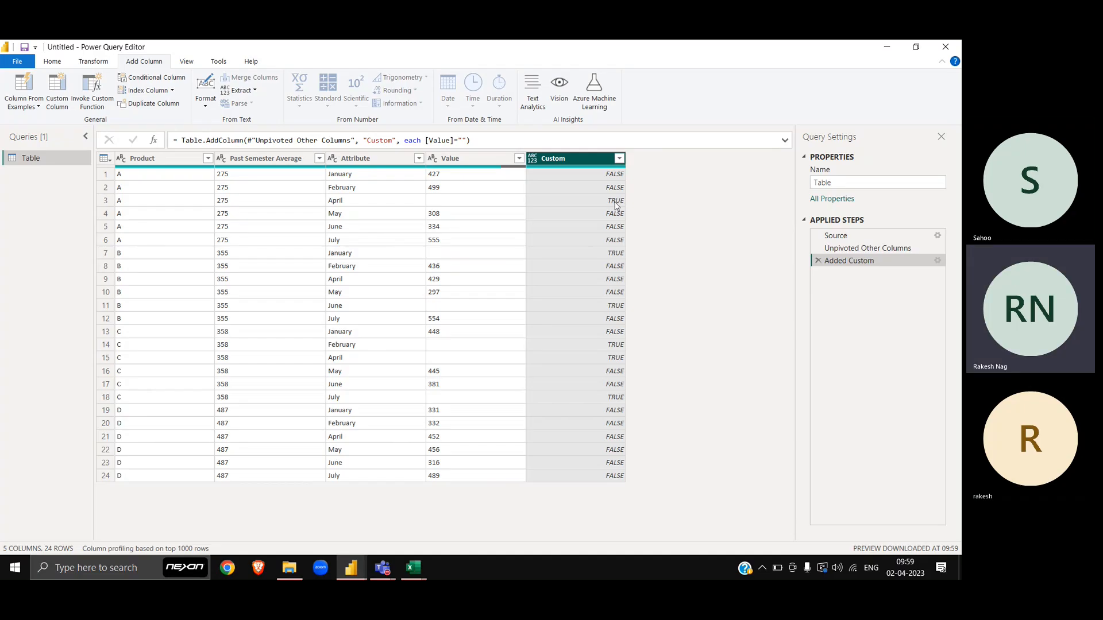
{"action": "left_click", "coordinate": [616, 201]}
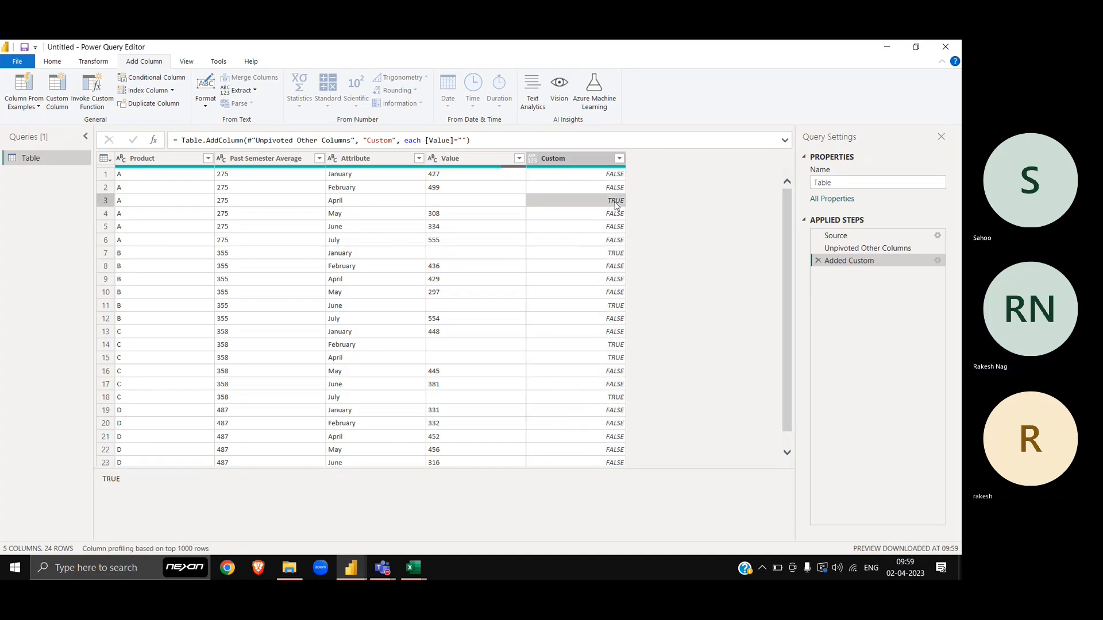
{"action": "left_click", "coordinate": [589, 255]}
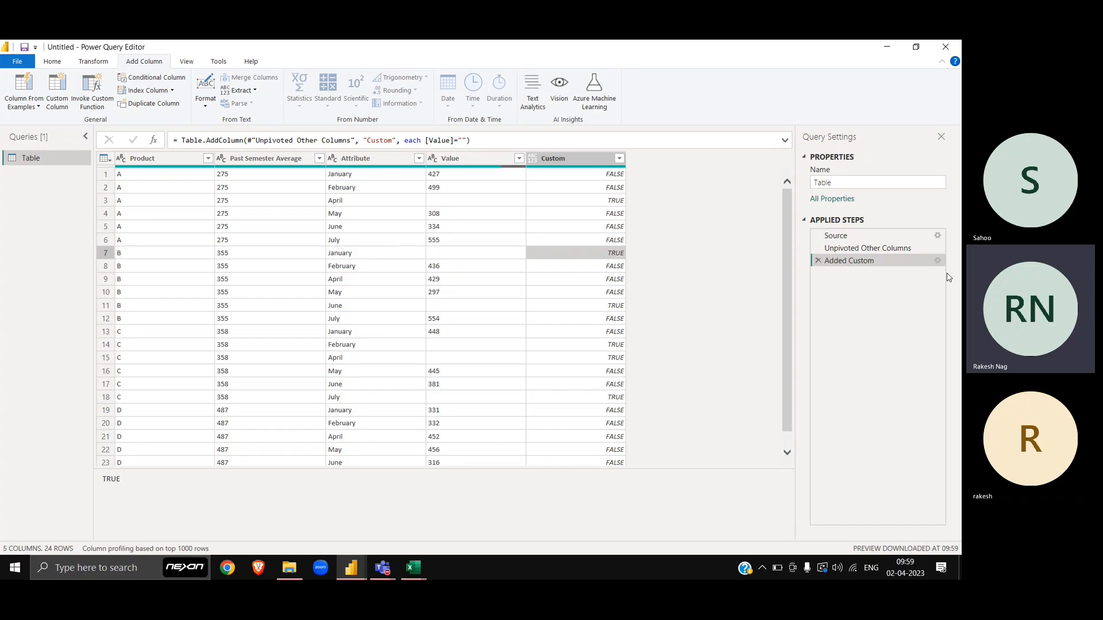
Edit the added custom column and put if in front of the [Value]="" condition in its formula
{"action": "left_click", "coordinate": [937, 260]}
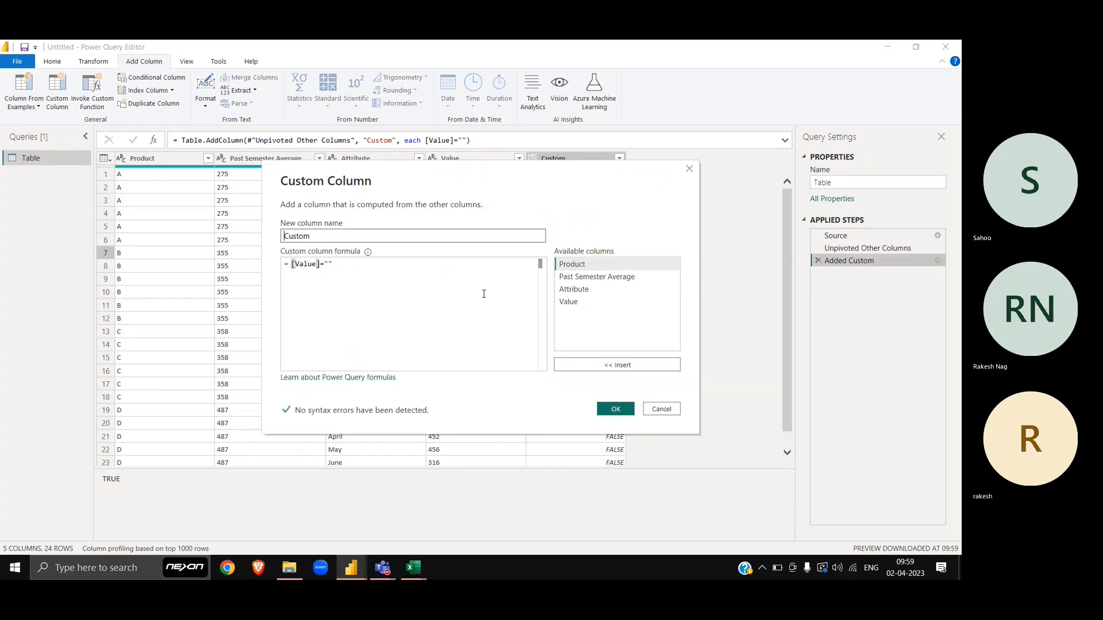
{"action": "left_click", "coordinate": [376, 274]}
{"action": "key", "text": "Home"}
{"action": "type", "text": "if"}
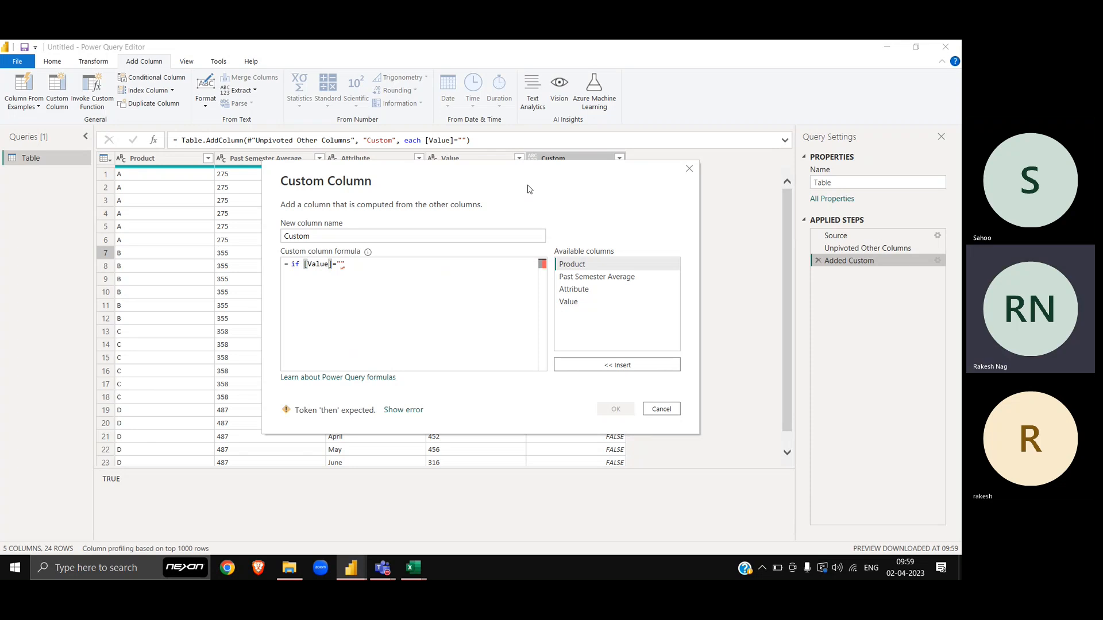
{"action": "left_click_drag", "start_coordinate": [521, 175], "coordinate": [542, 281]}
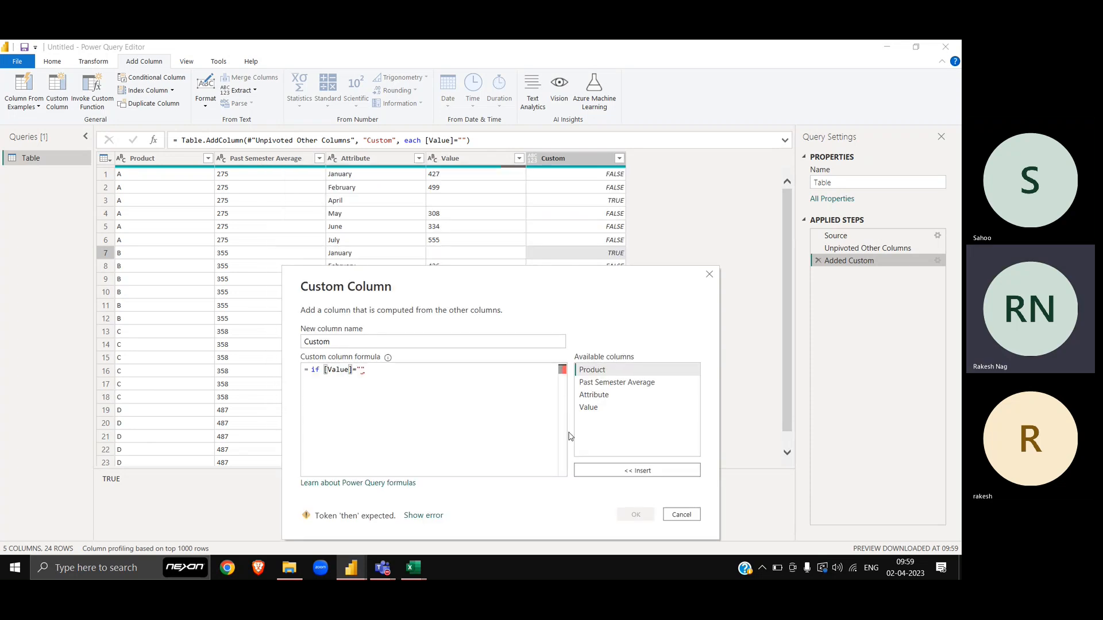
{"action": "double_click", "coordinate": [617, 382]}
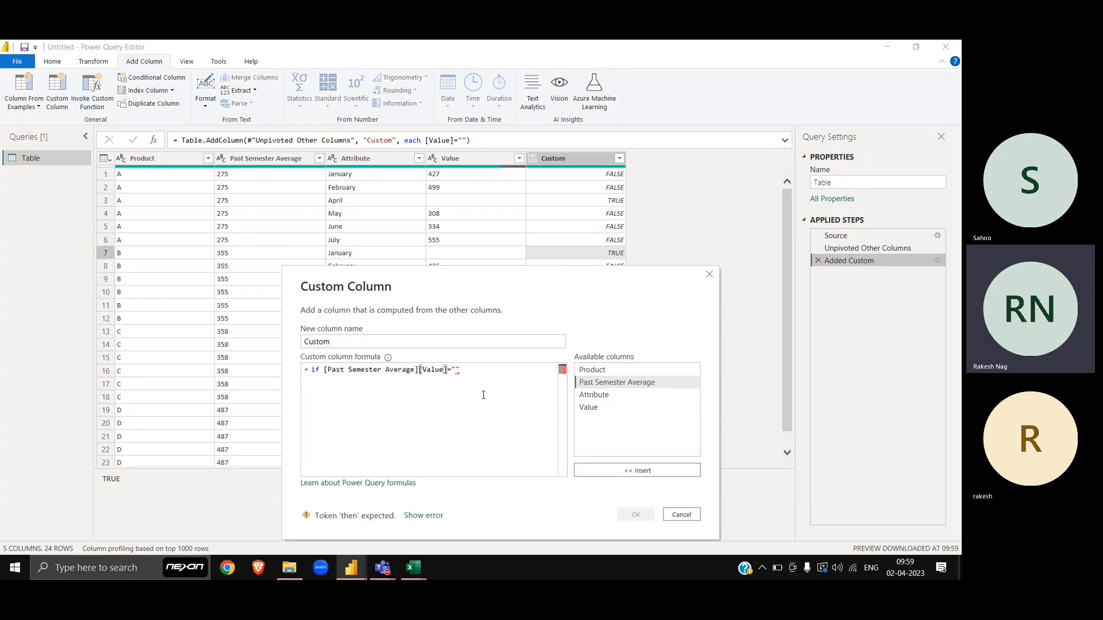
{"action": "key", "text": "shift+Home"}
{"action": "key", "text": "shift+Right"}
{"action": "key", "text": "shift+Right"}
{"action": "key", "text": "BackSpace"}
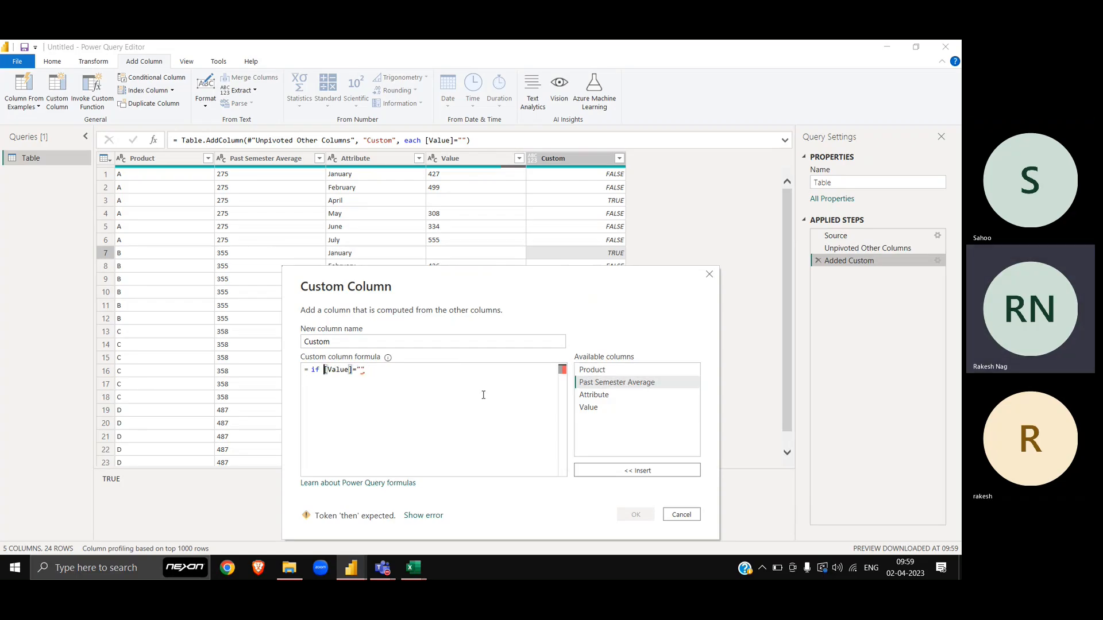
Complete the custom column formula as if [Value]="" then [Past Semester Average] else [Value]
{"action": "type", "text": "then [Past Semester Average]"}
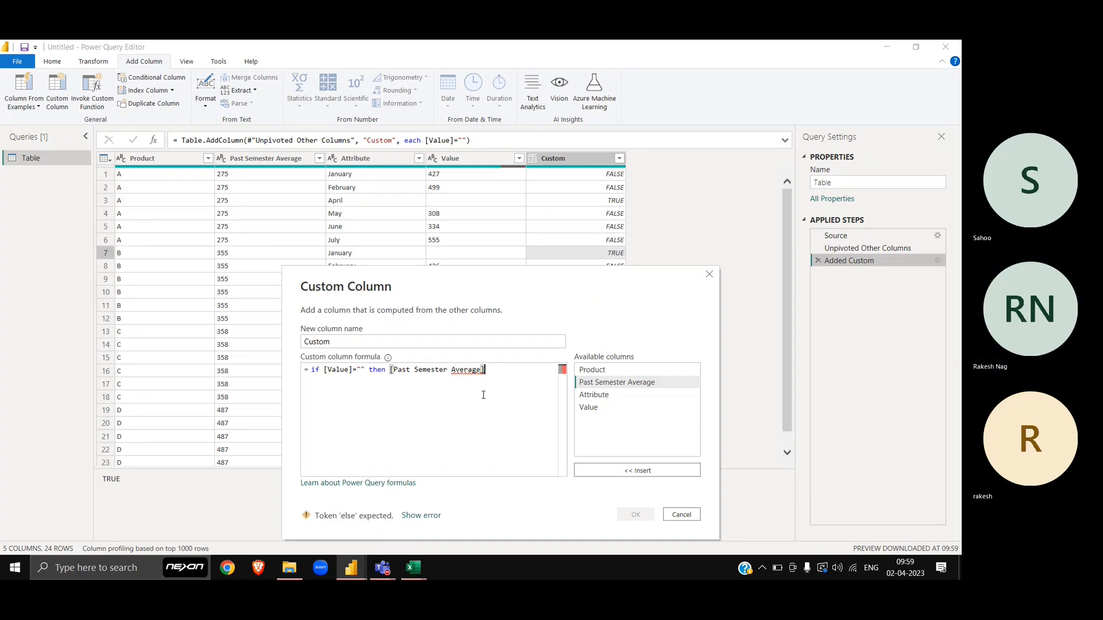
{"action": "type", "text": " else"}
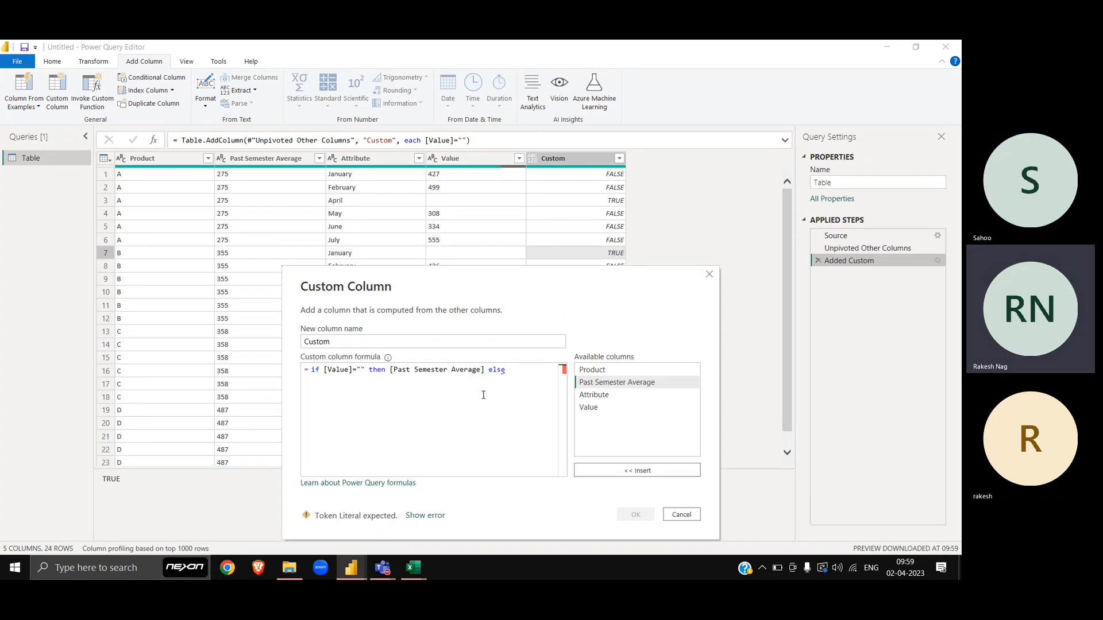
{"action": "double_click", "coordinate": [596, 407]}
{"action": "key", "text": "ctrl+a"}
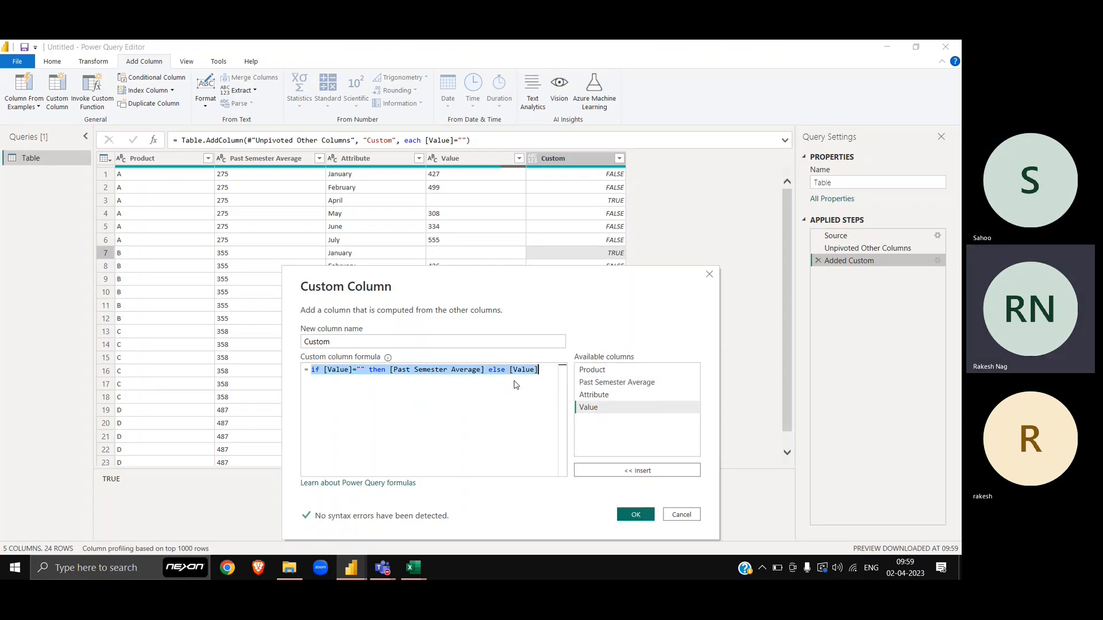
Name the custom column Sales and apply the edited column definition
{"action": "double_click", "coordinate": [373, 339]}
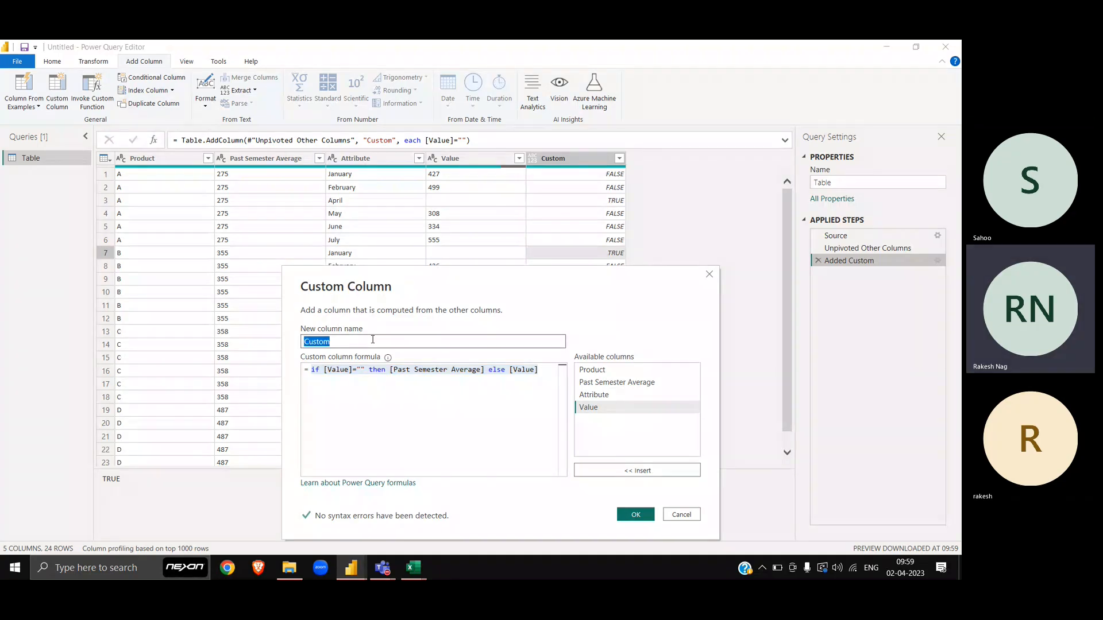
{"action": "type", "text": "Sales"}
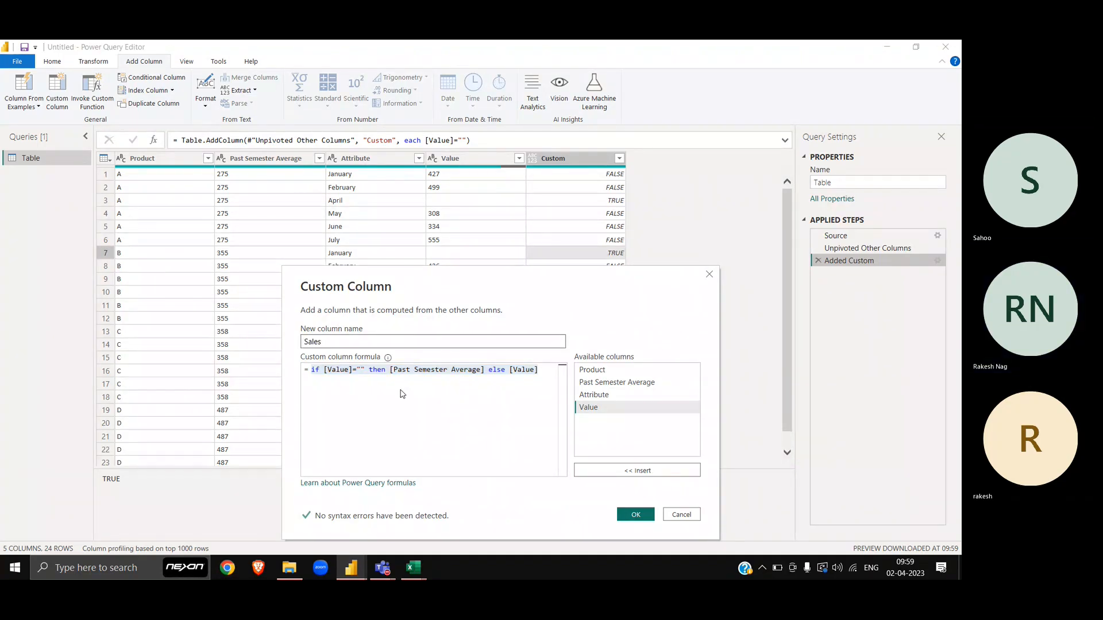
{"action": "left_click", "coordinate": [642, 515]}
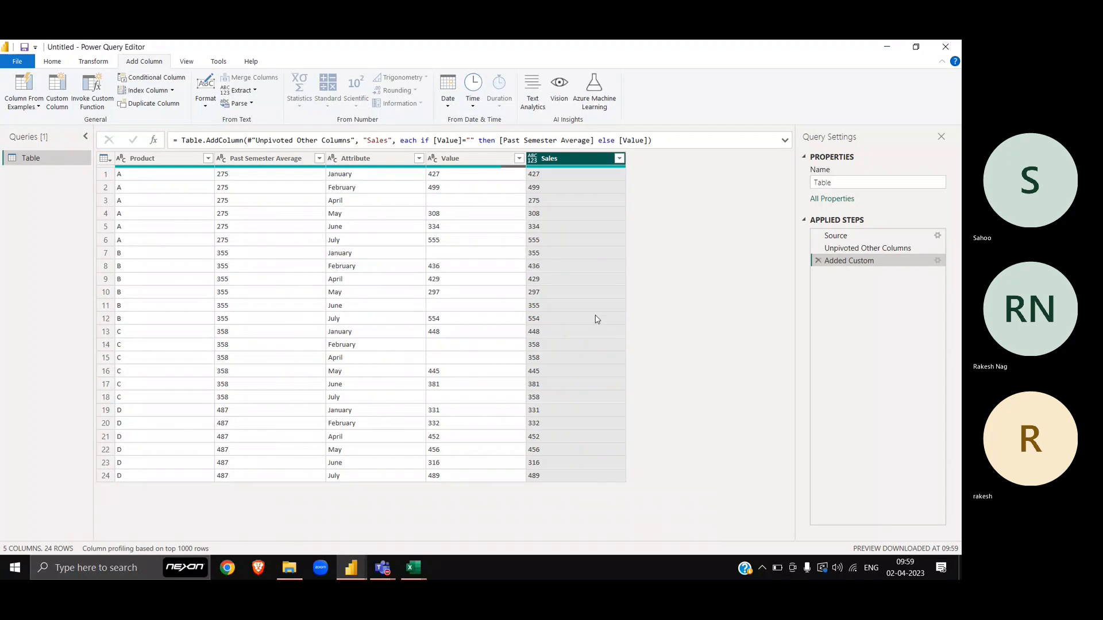
Add type number as the column type argument at the end of the Sales column's Table.AddColumn formula and apply it
{"action": "left_click", "coordinate": [666, 140]}
{"action": "key", "text": "Left"}
{"action": "type", "text": ", type n"}
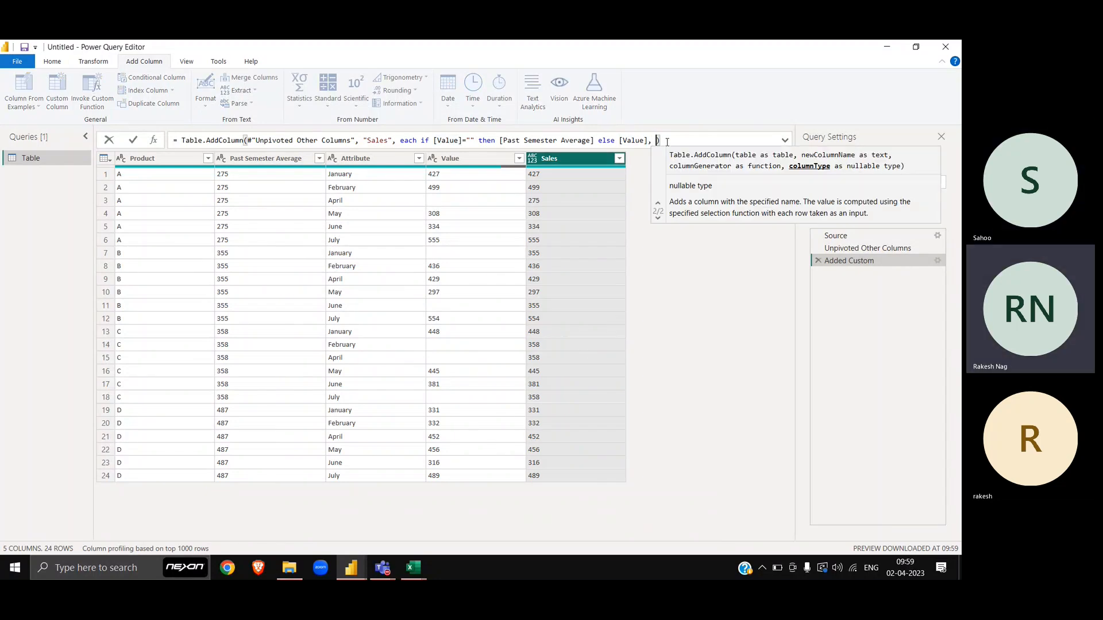
{"action": "type", "text": "umber"}
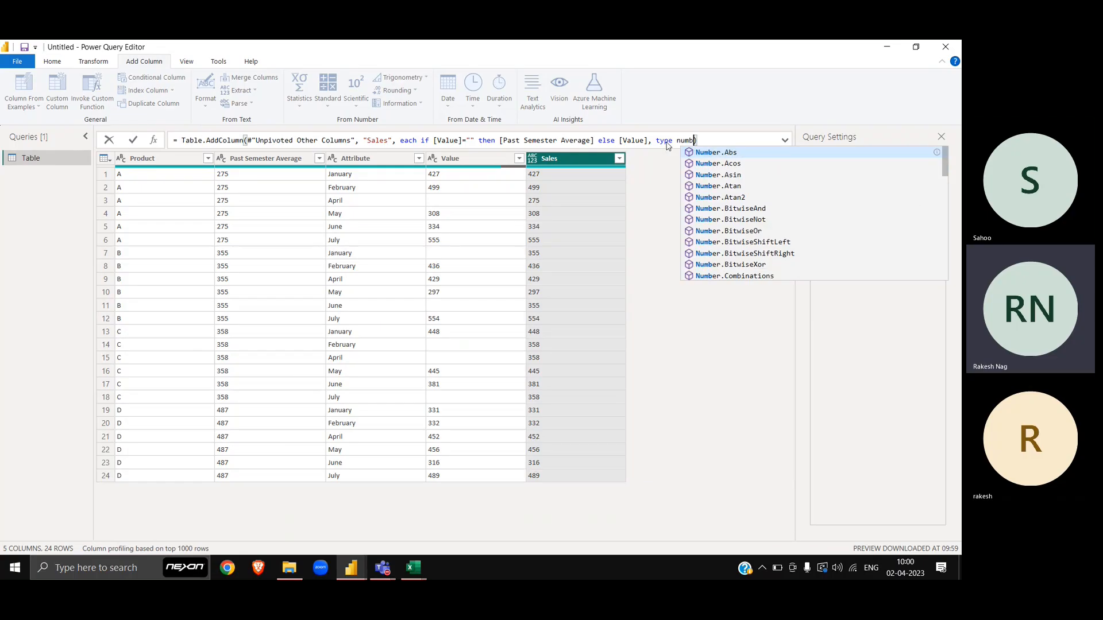
{"action": "key", "text": "Return"}
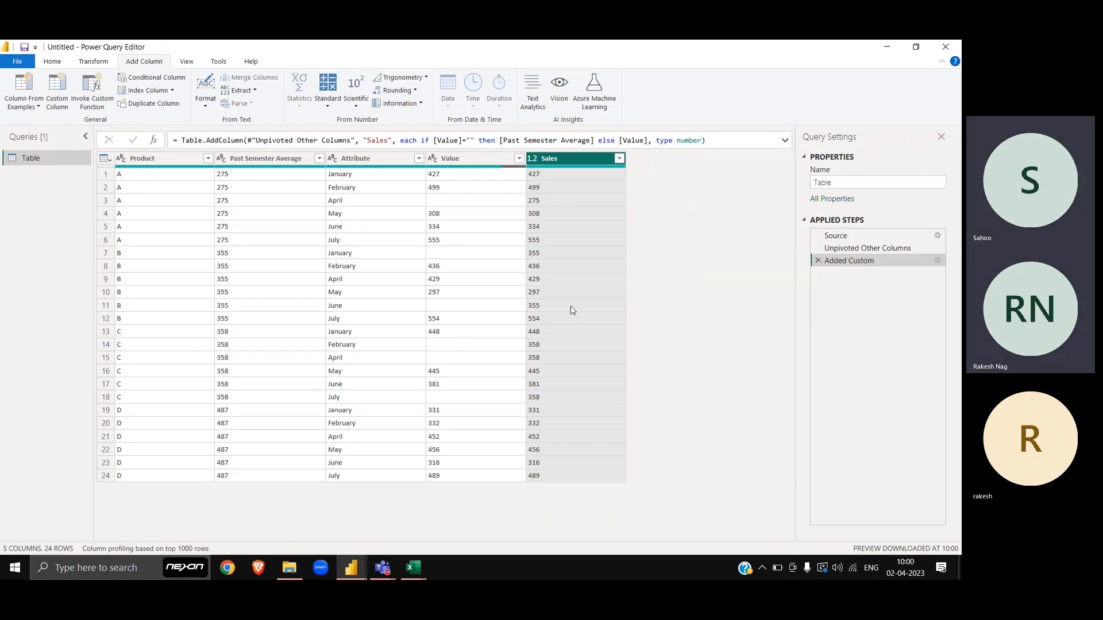
Remove the type number argument and its comma from the Sales column formula and apply the change
{"action": "left_click", "coordinate": [785, 141]}
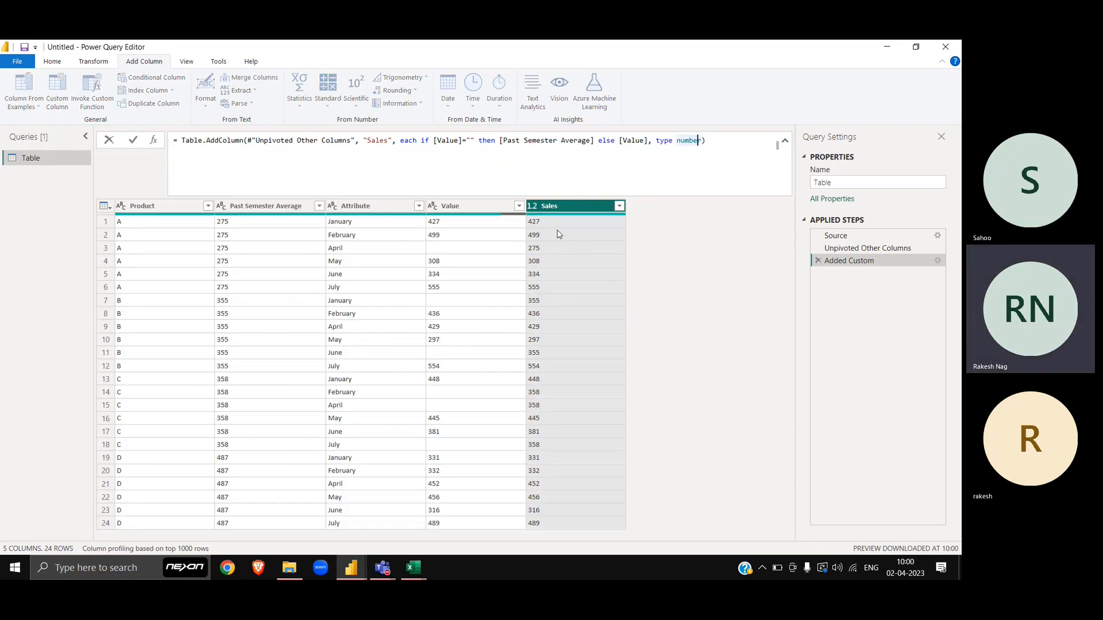
{"action": "key", "text": "Right"}
{"action": "key", "text": "ctrl+shift+Left"}
{"action": "key", "text": "ctrl+shift+Left"}
{"action": "key", "text": "shift+Left"}
{"action": "key", "text": "shift+Left"}
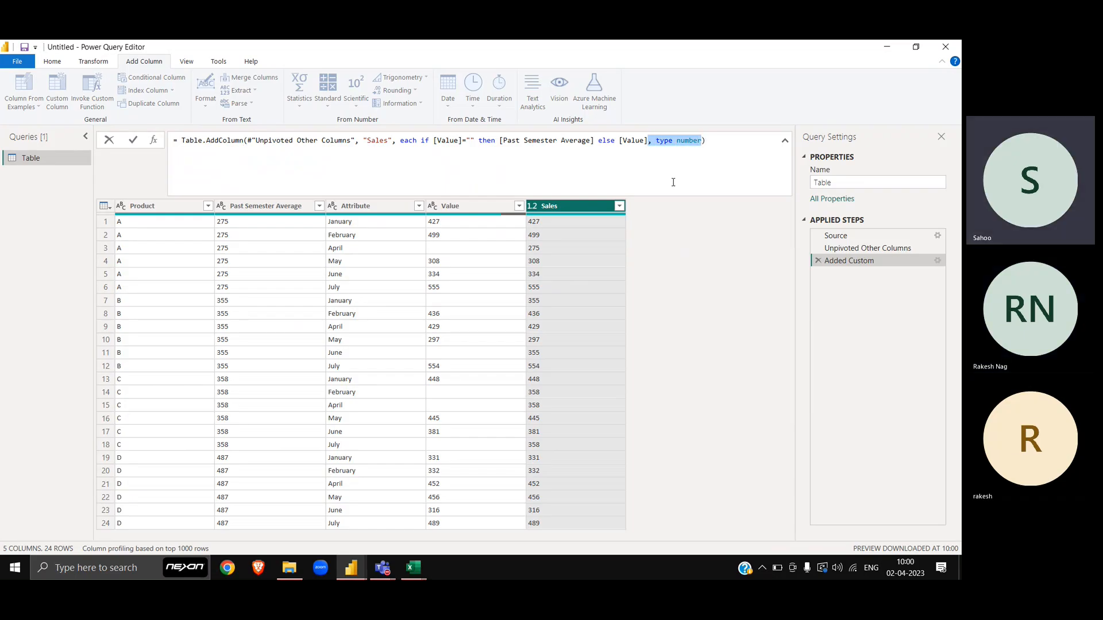
{"action": "key", "text": "Delete"}
{"action": "key", "text": "Return"}
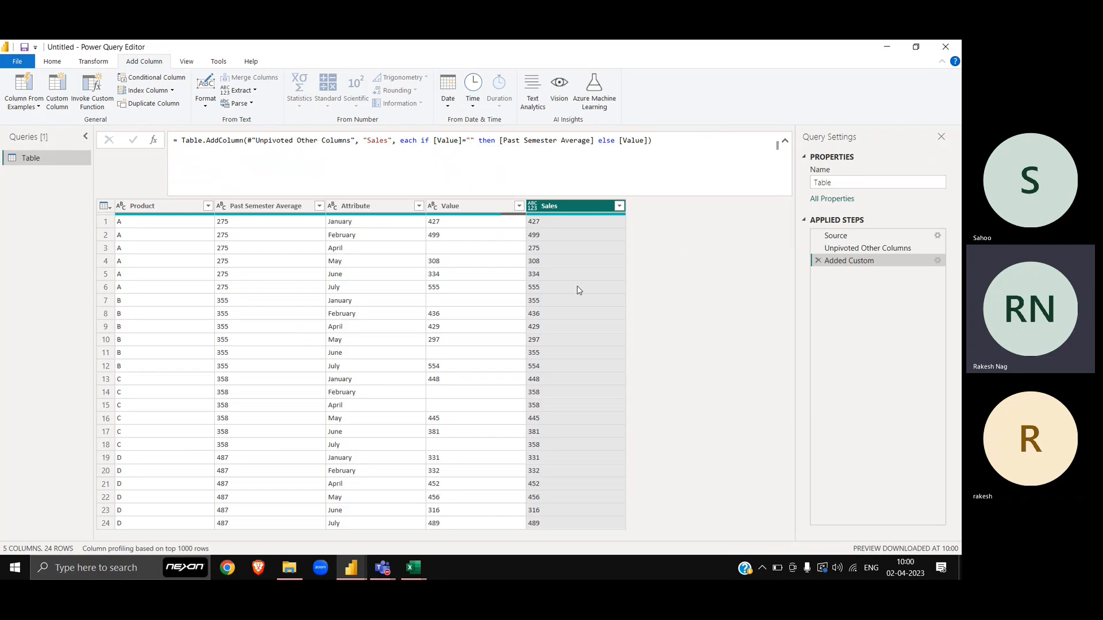
{"action": "left_click", "coordinate": [785, 142]}
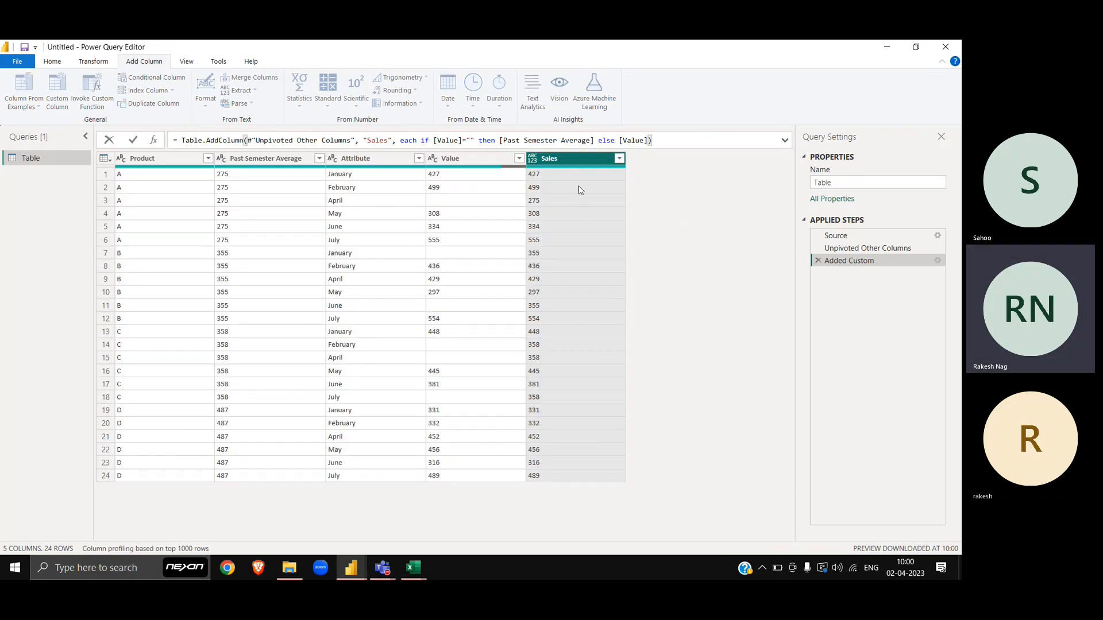
{"action": "left_click", "coordinate": [567, 177]}
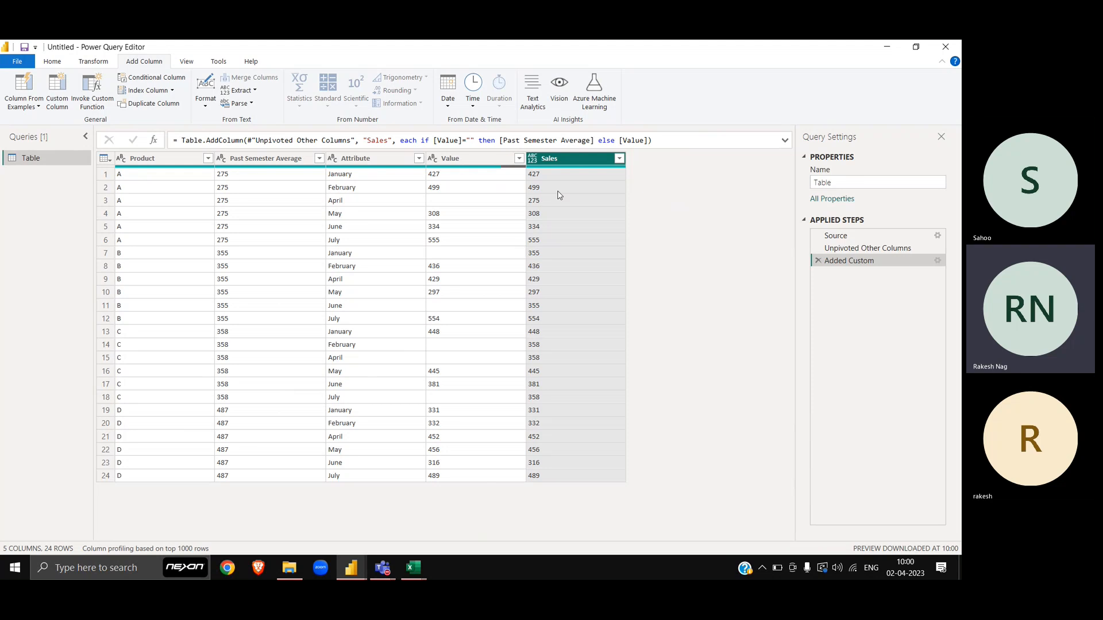
{"action": "left_click", "coordinate": [561, 215]}
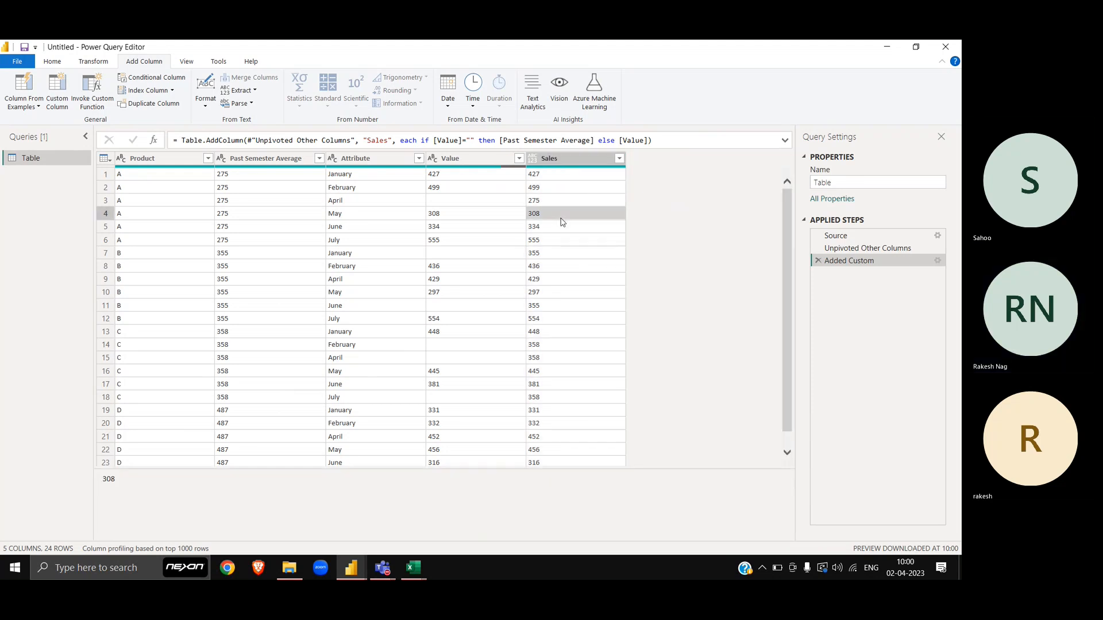
{"action": "double_click", "coordinate": [161, 501]}
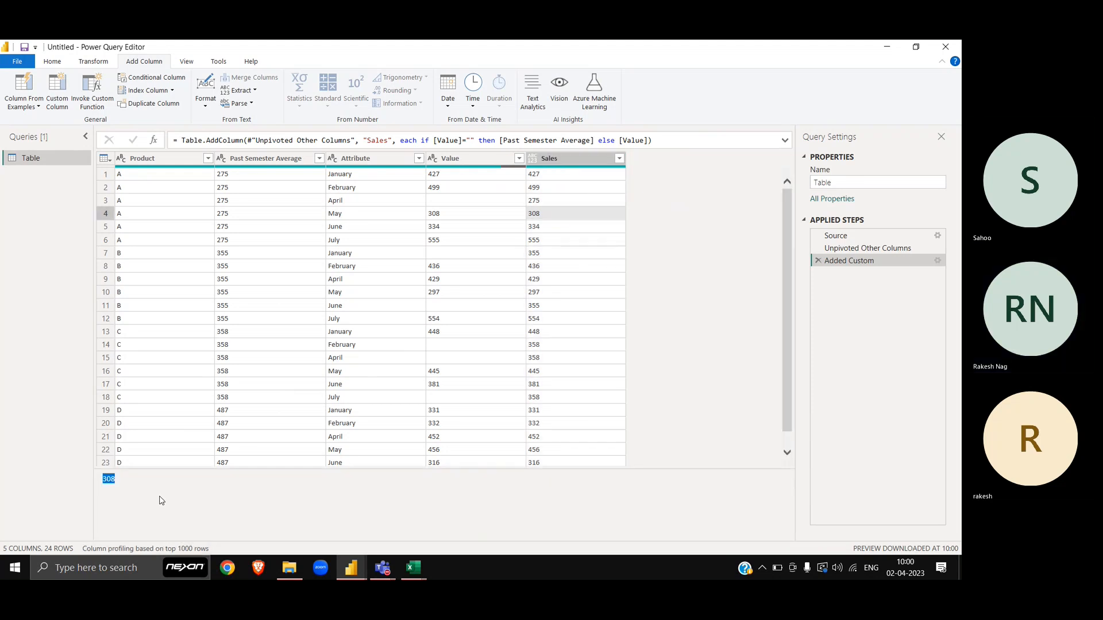
Change the Sales column's data type to Whole Number
{"action": "left_click", "coordinate": [570, 158]}
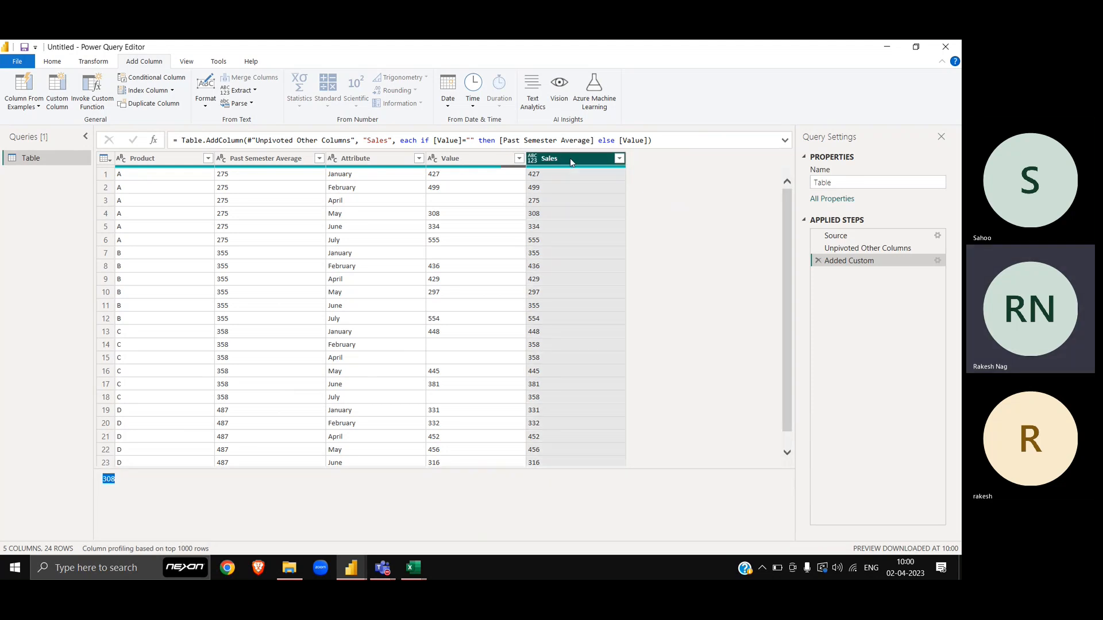
{"action": "left_click", "coordinate": [532, 159]}
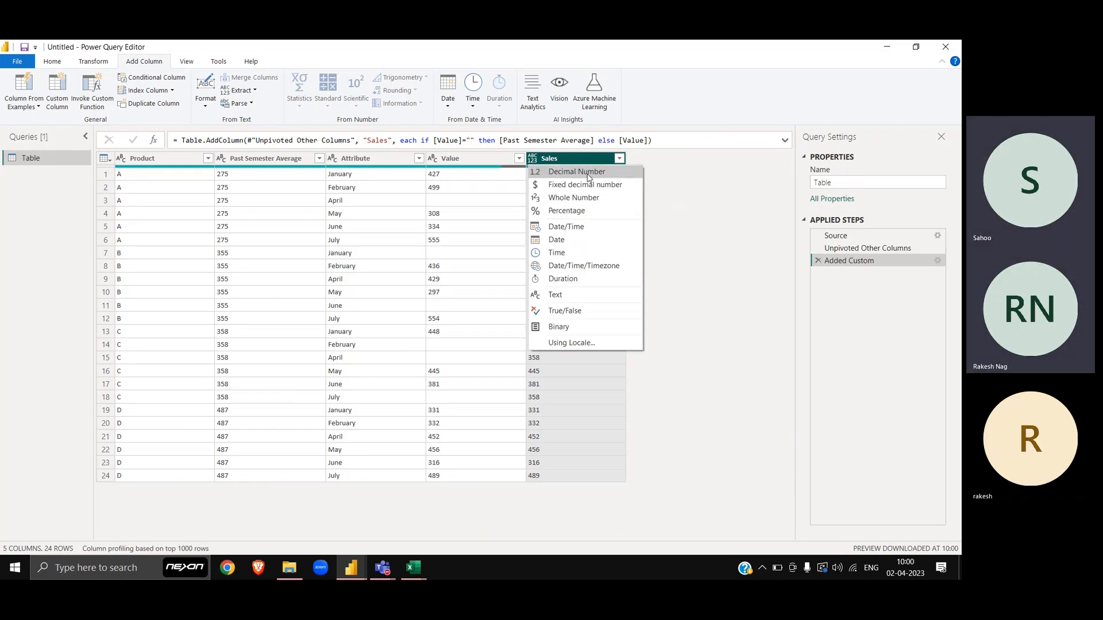
{"action": "left_click", "coordinate": [581, 199]}
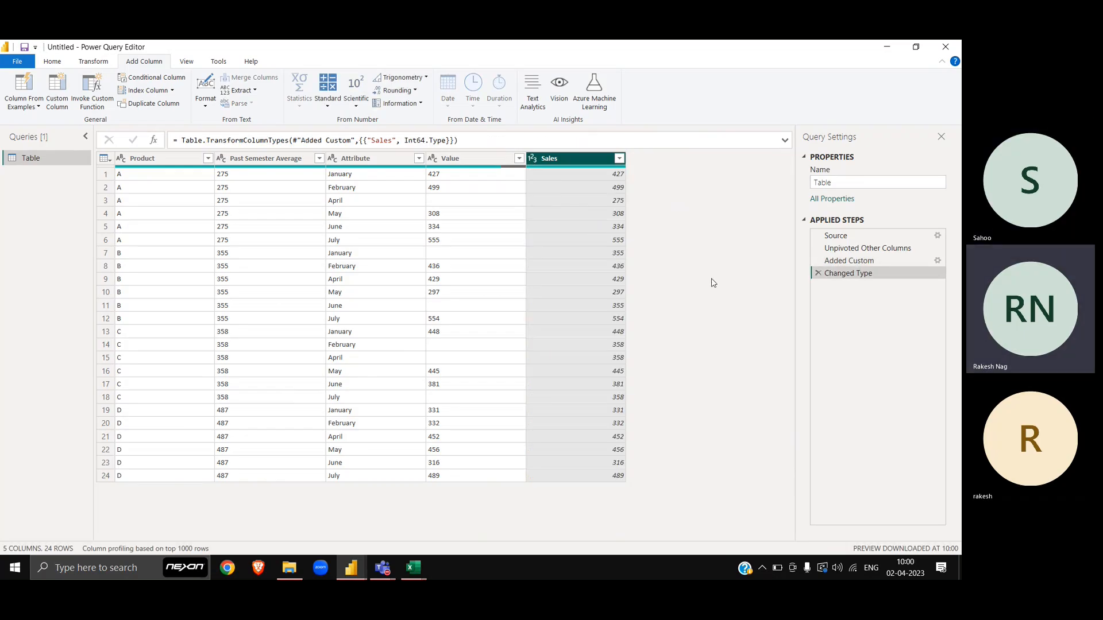
Copy the text ", Int64.Type" from the formula of the Changed Type step
{"action": "left_click", "coordinate": [509, 144]}
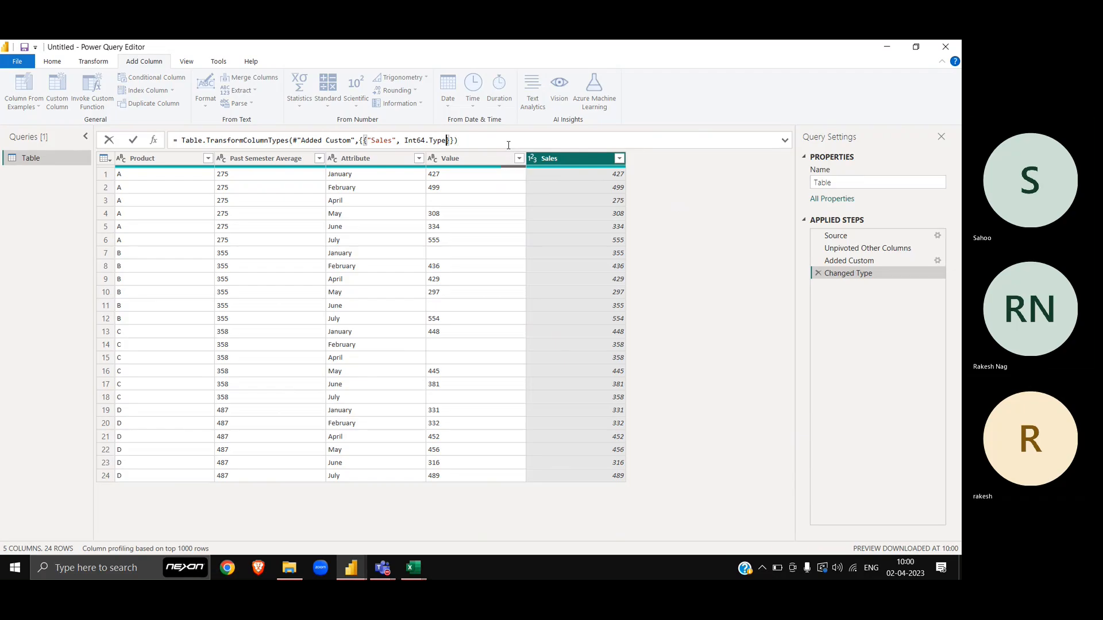
{"action": "key", "text": "shift+Left"}
{"action": "key", "text": "shift+Left"}
{"action": "key", "text": "shift+Left"}
{"action": "key", "text": "shift+Left"}
{"action": "key", "text": "shift+Left"}
{"action": "key", "text": "shift+Left"}
{"action": "key", "text": "shift+Left"}
{"action": "key", "text": "shift+Left"}
{"action": "key", "text": "shift+Left"}
{"action": "key", "text": "shift+Left"}
{"action": "key", "text": "shift+Left"}
{"action": "key", "text": "shift+Left"}
{"action": "key", "text": "ctrl+c"}
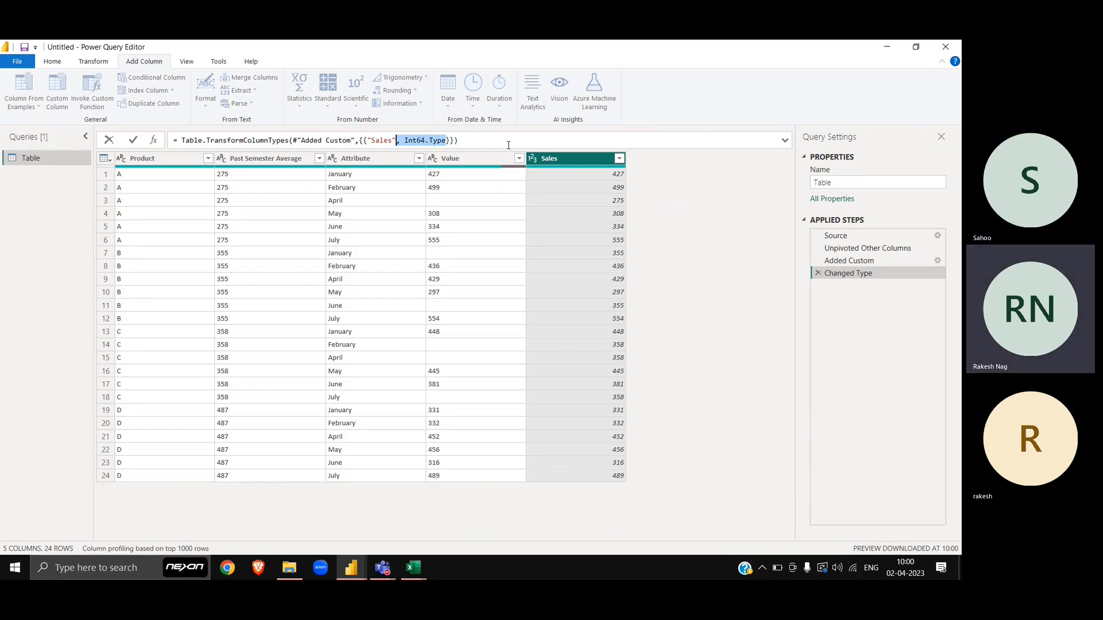
Delete the Changed Type step and paste ", Int64.Type" before the closing parenthesis of the Added Custom formula
{"action": "left_click", "coordinate": [801, 309]}
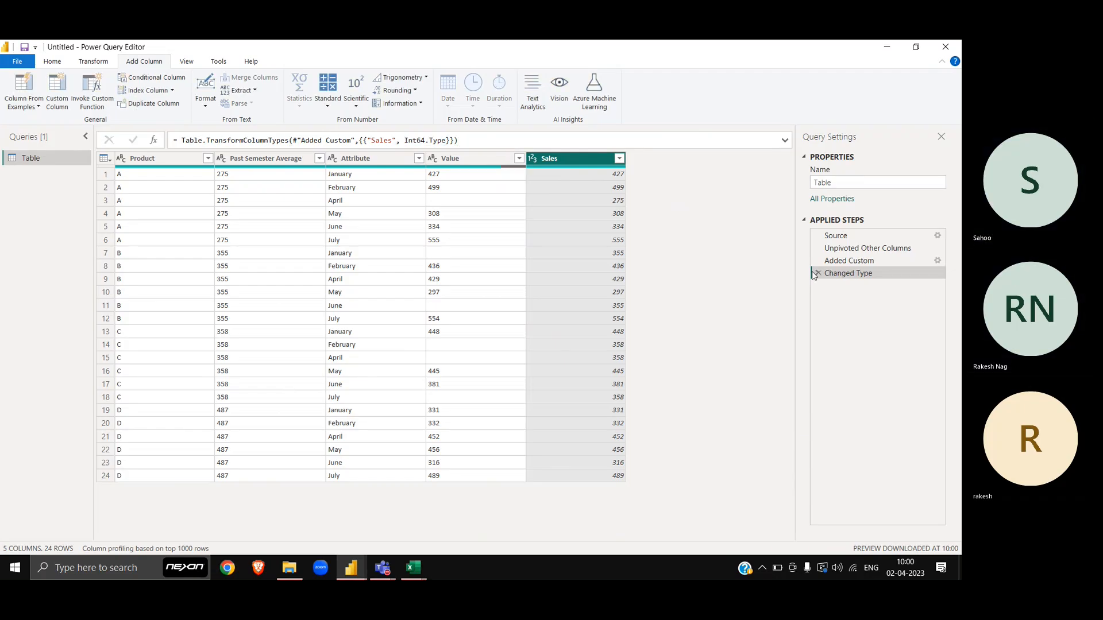
{"action": "left_click", "coordinate": [816, 273]}
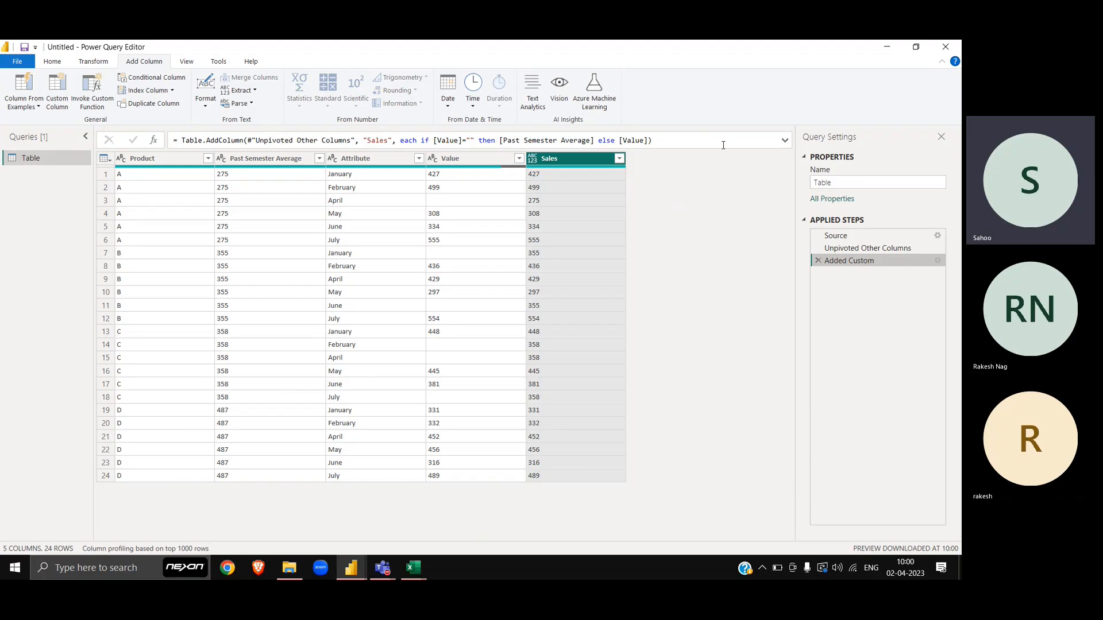
{"action": "left_click", "coordinate": [648, 140]}
{"action": "key", "text": "ctrl+v"}
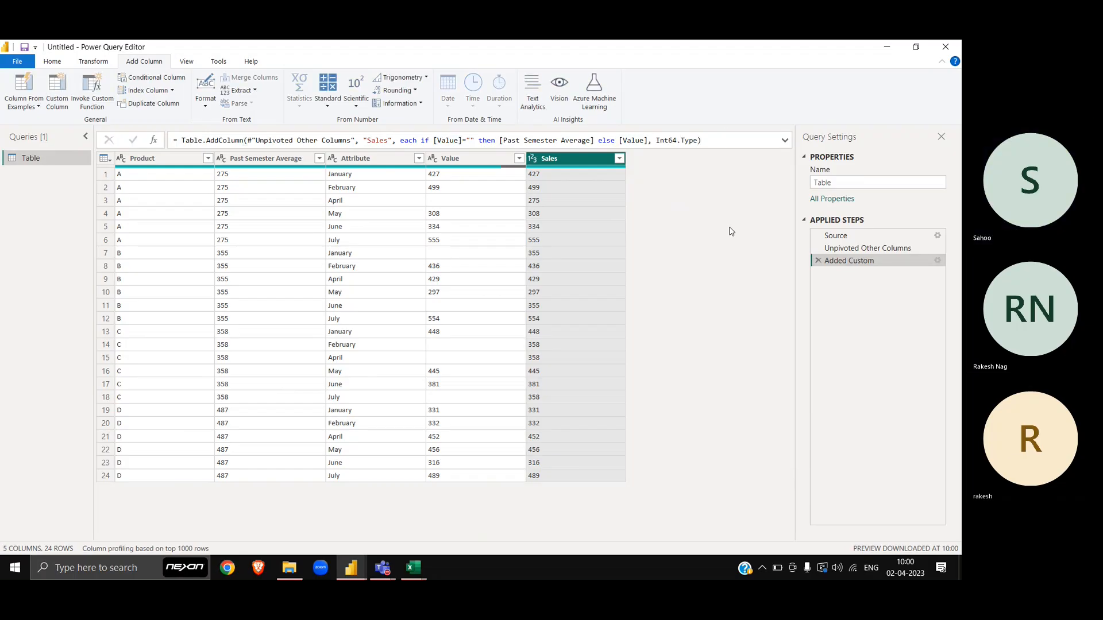
{"action": "left_click", "coordinate": [786, 141]}
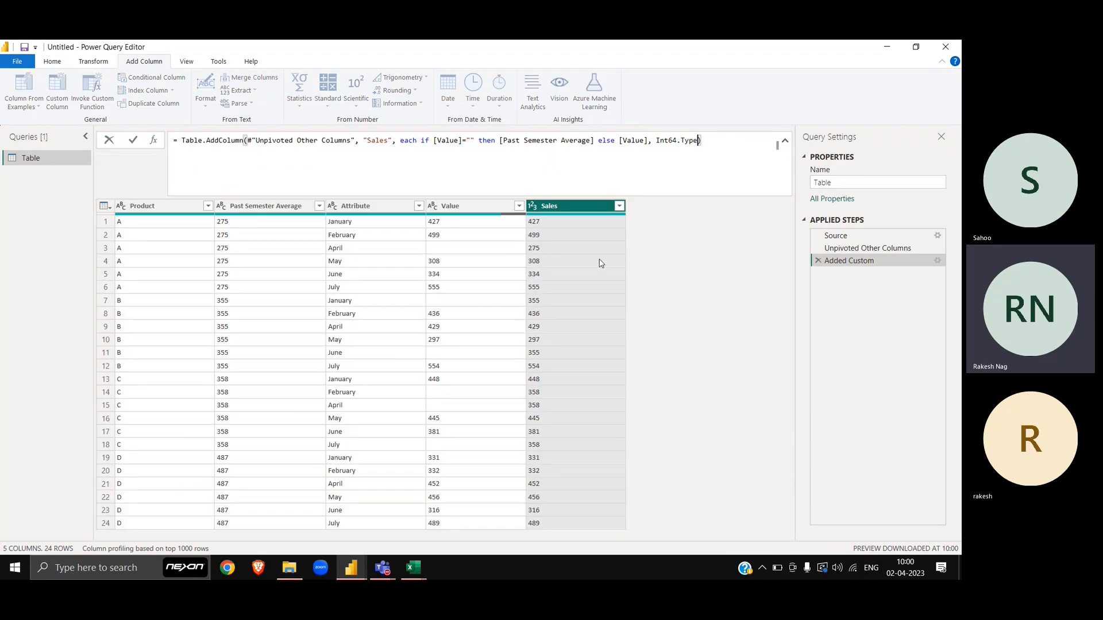
{"action": "left_click", "coordinate": [785, 140]}
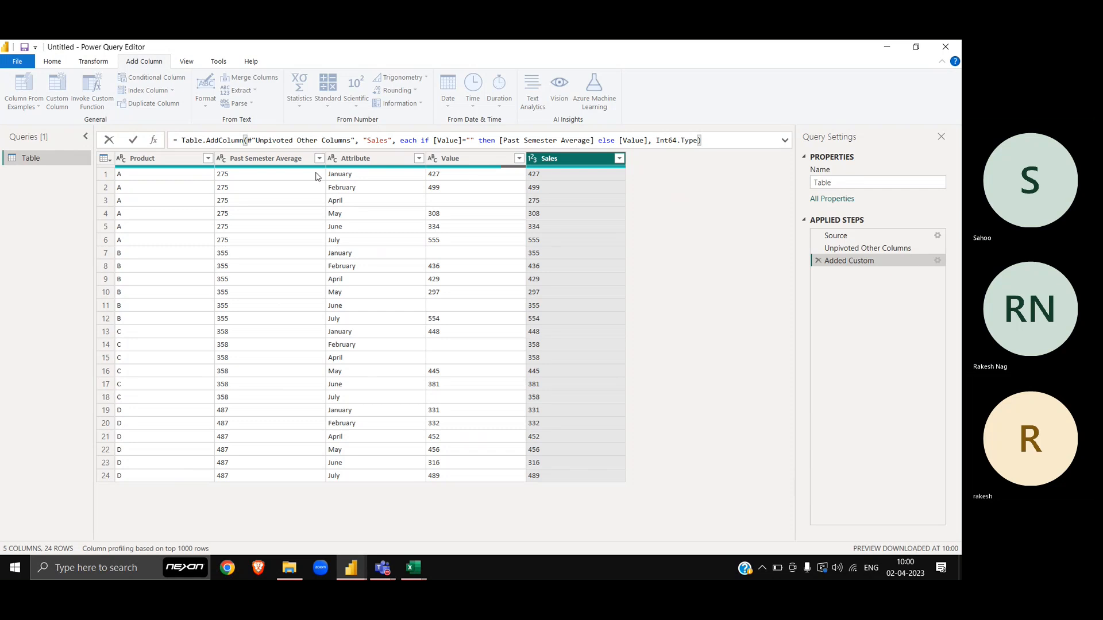
{"action": "left_click", "coordinate": [555, 159]}
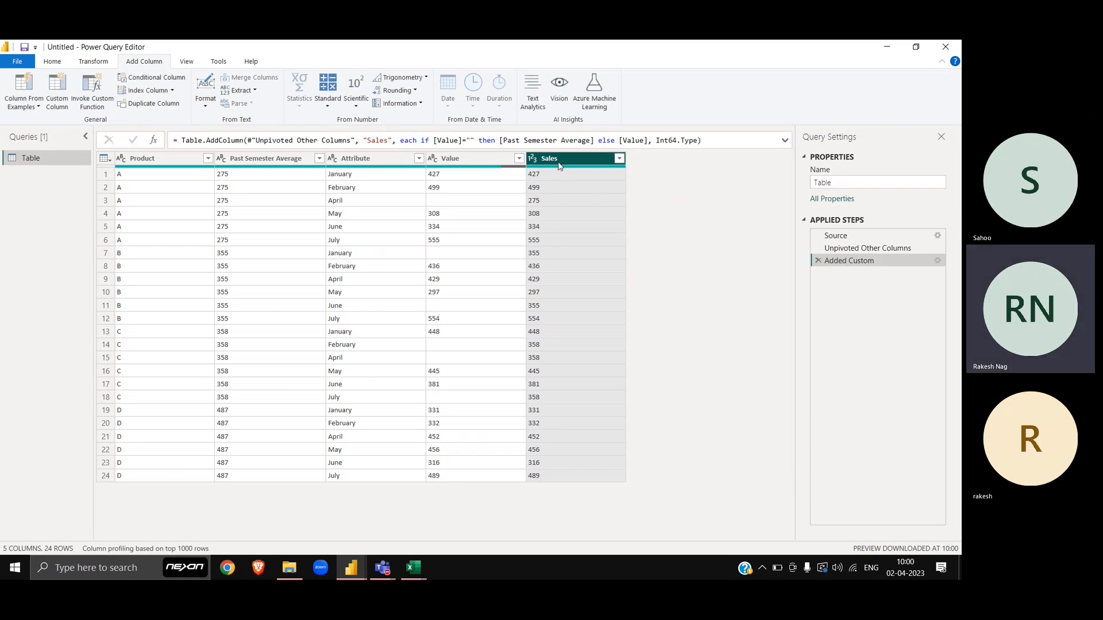
Start a new custom column named Kind and begin its formula with if
{"action": "left_click", "coordinate": [57, 92]}
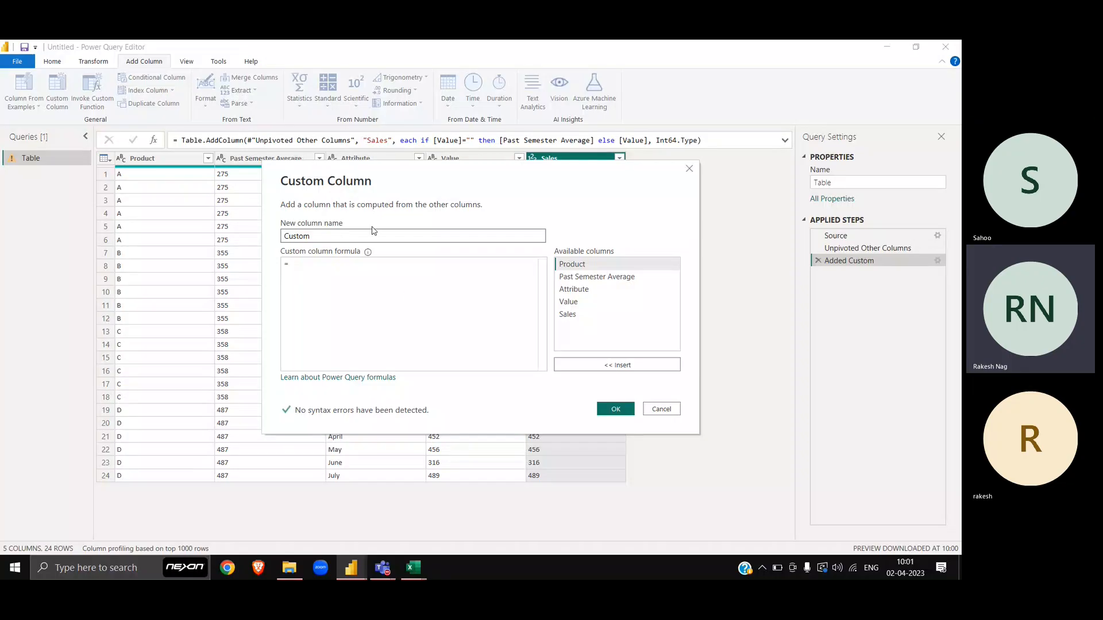
{"action": "double_click", "coordinate": [374, 231]}
{"action": "type", "text": "Kind"}
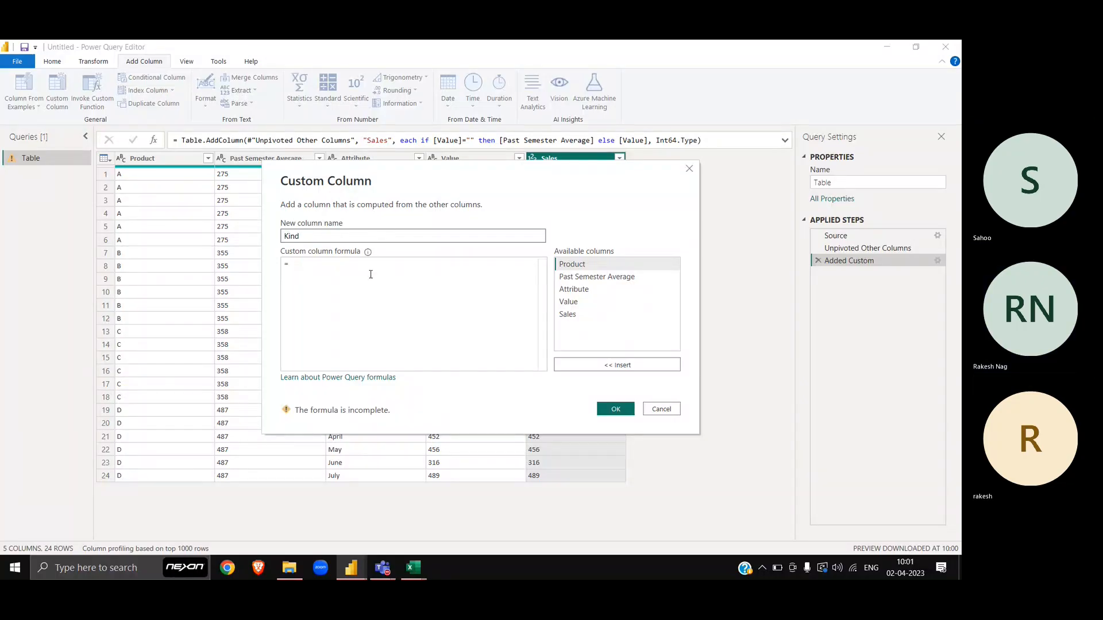
{"action": "left_click", "coordinate": [369, 274]}
{"action": "key", "text": "ctrl+v"}
{"action": "key", "text": "ctrl+z"}
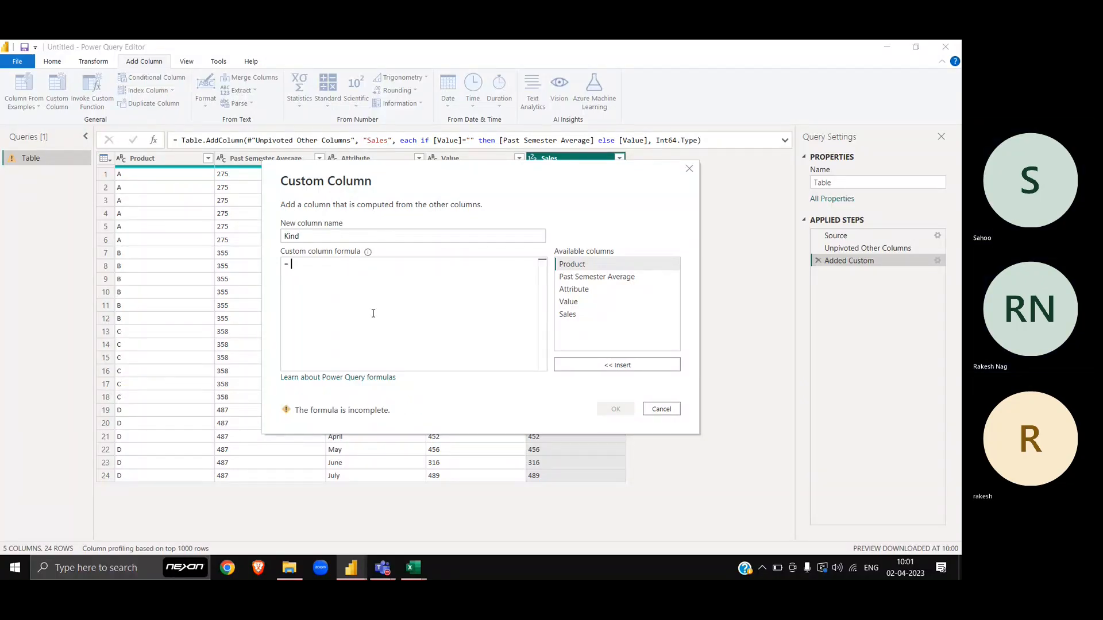
{"action": "type", "text": "if"}
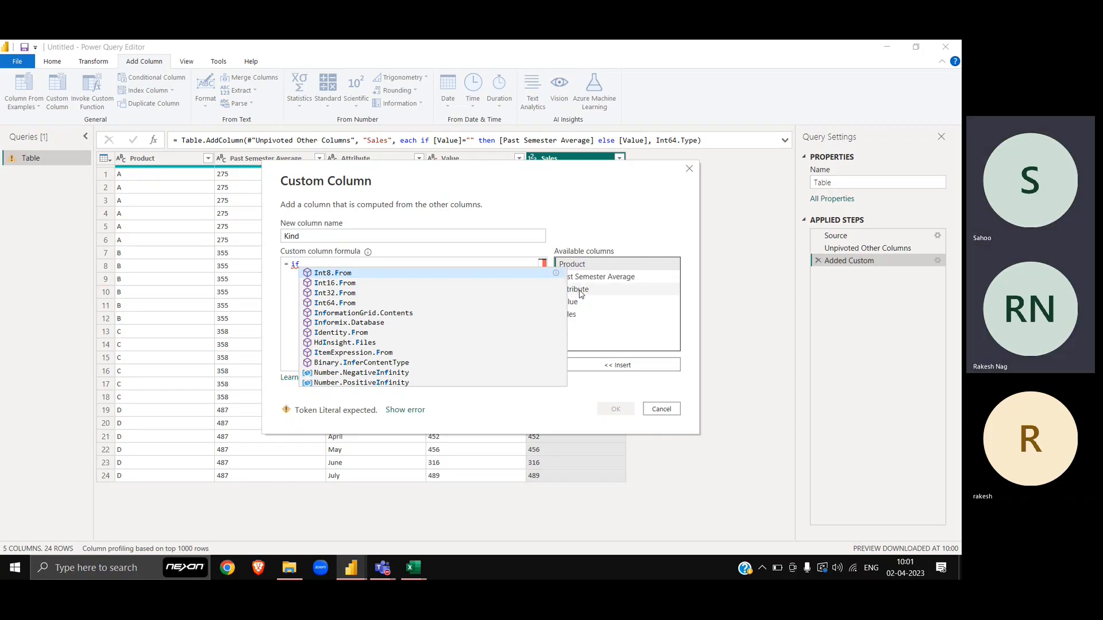
{"action": "double_click", "coordinate": [577, 289]}
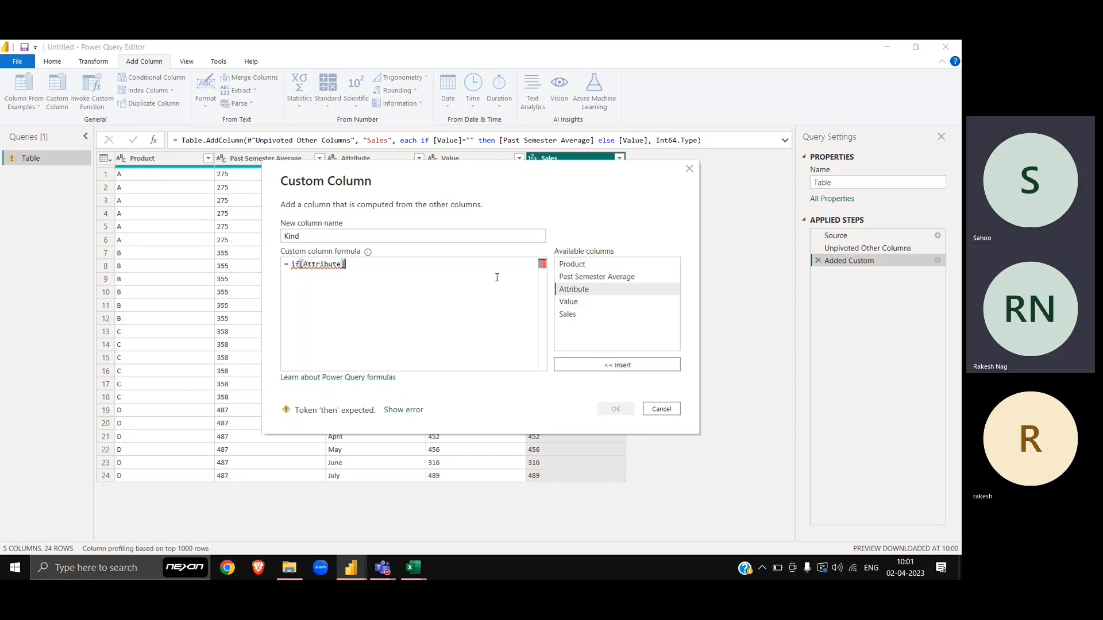
{"action": "key", "text": "BackSpace"}
{"action": "key", "text": "BackSpace"}
{"action": "key", "text": "BackSpace"}
{"action": "key", "text": "BackSpace"}
{"action": "key", "text": "BackSpace"}
{"action": "key", "text": "BackSpace"}
{"action": "key", "text": "BackSpace"}
{"action": "key", "text": "BackSpace"}
{"action": "key", "text": "BackSpace"}
{"action": "key", "text": "BackSpace"}
{"action": "key", "text": "BackSpace"}
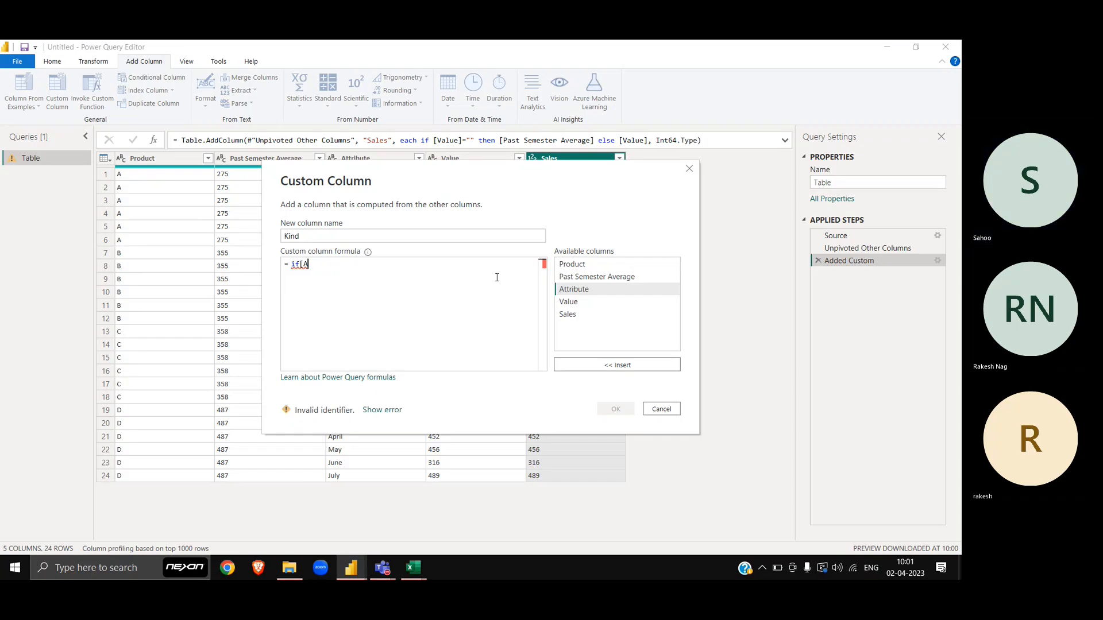
Extend the Kind formula with the condition [Value]="" followed by then
{"action": "double_click", "coordinate": [589, 305]}
{"action": "type", "text": "="}
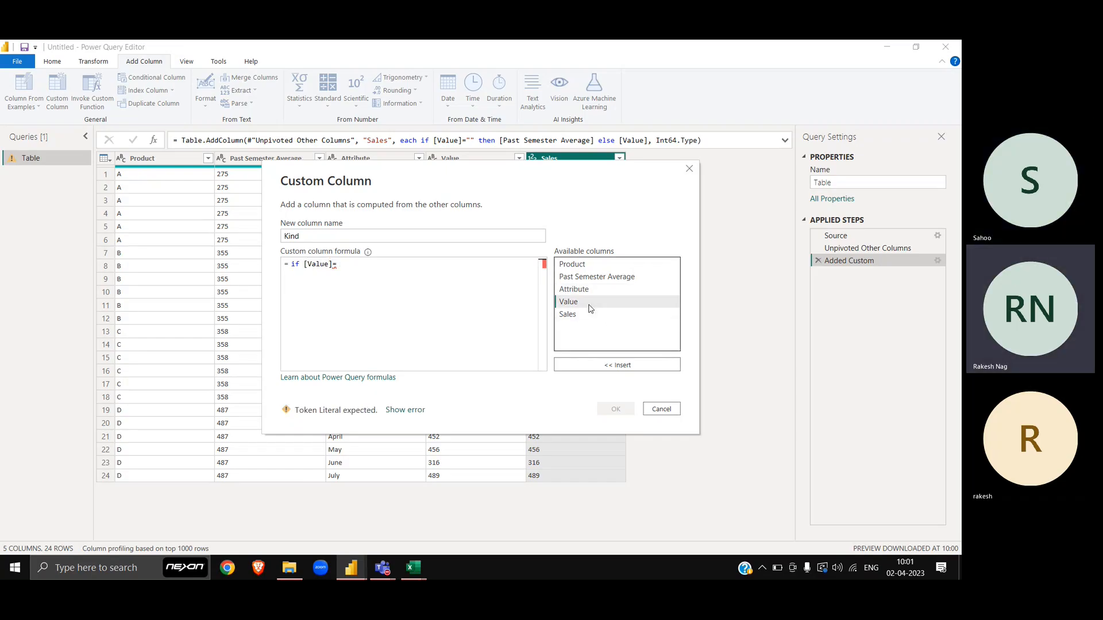
{"action": "type", "text": "\"\" then"}
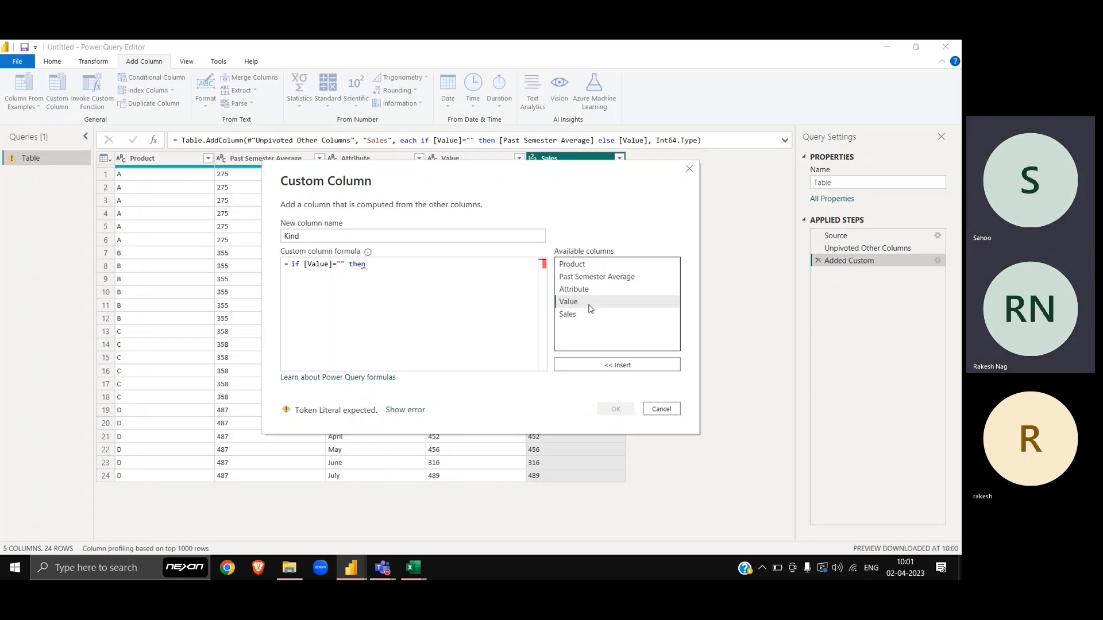
{"action": "double_click", "coordinate": [577, 277]}
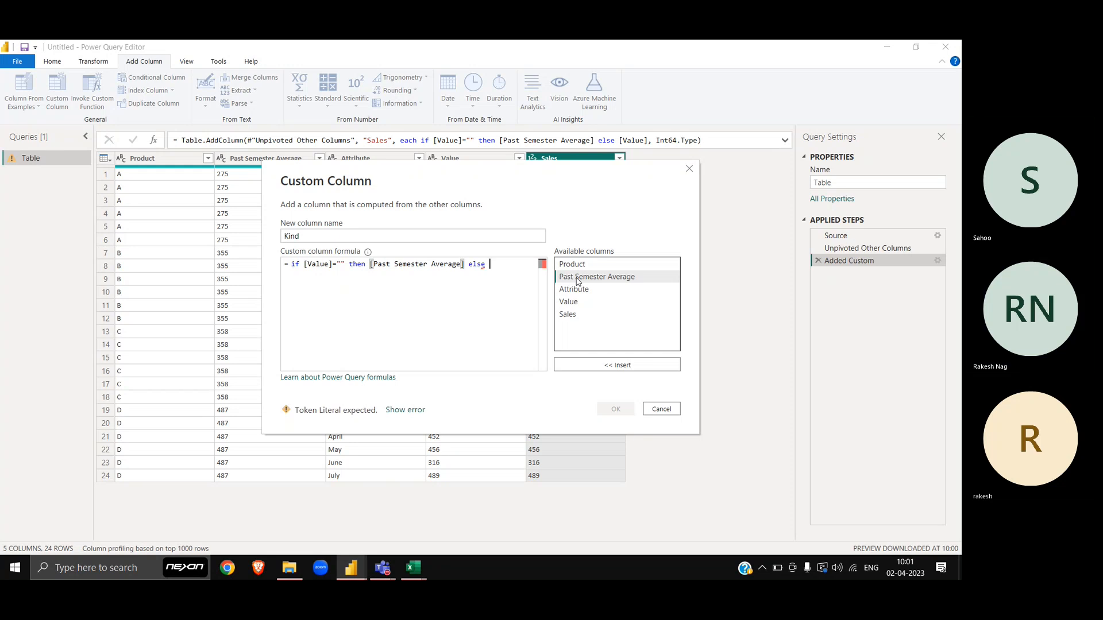
{"action": "type", "text": "else"}
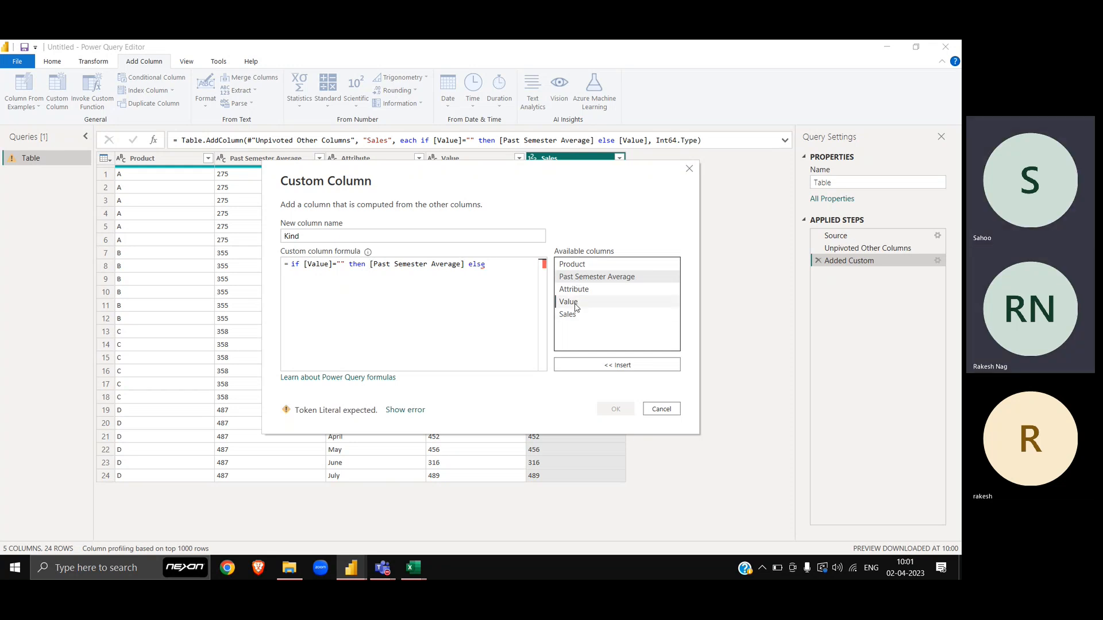
{"action": "double_click", "coordinate": [576, 303]}
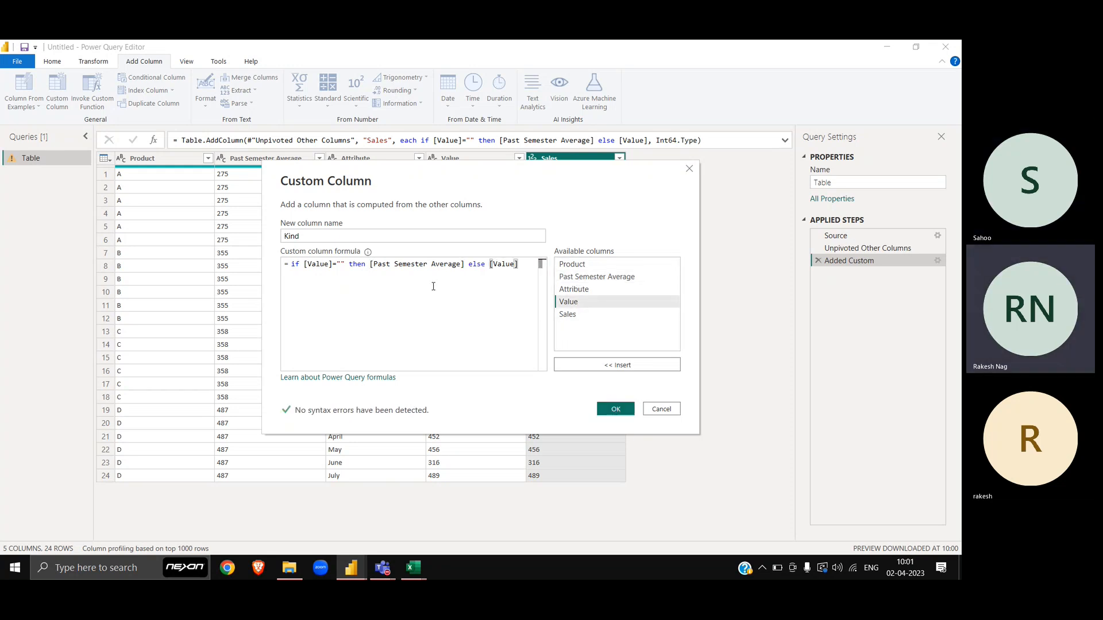
{"action": "left_click_drag", "start_coordinate": [519, 265], "coordinate": [370, 265]}
{"action": "key", "text": "BackSpace"}
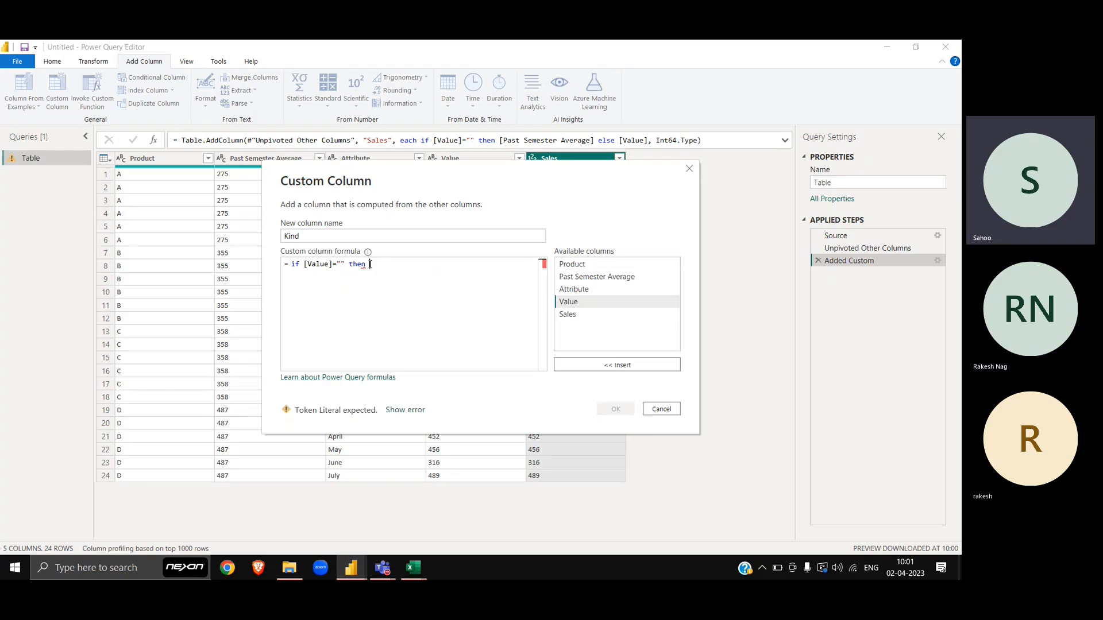
Complete the Kind formula to return "Forecast" for empty values, else "Fact", and create the column
{"action": "type", "text": "[Value]=\"\" then \"Forecast\""}
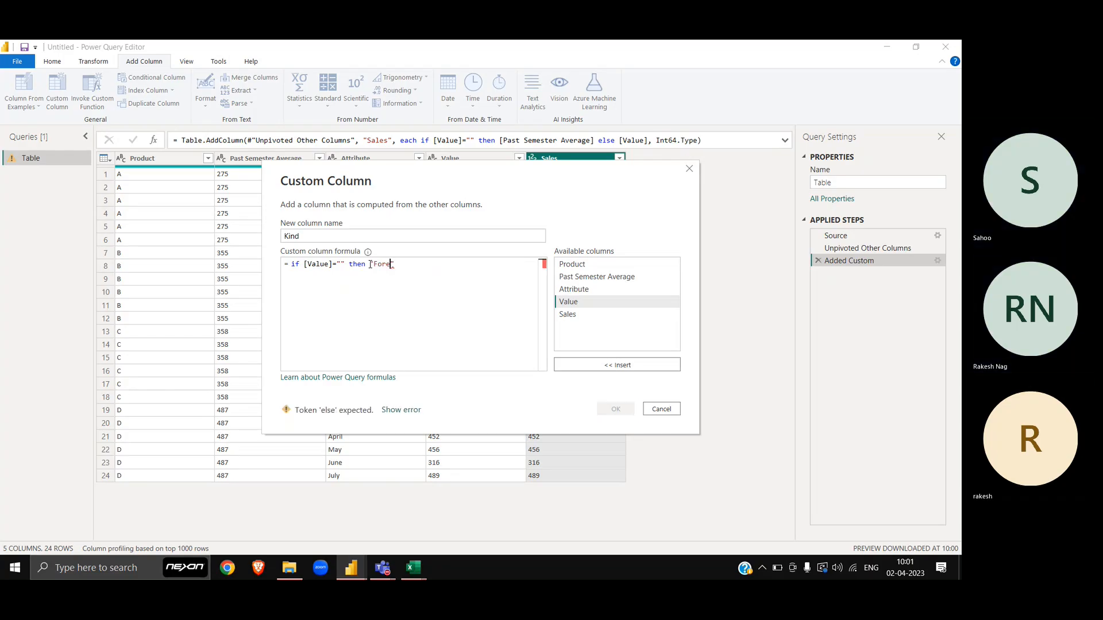
{"action": "type", "text": " e"}
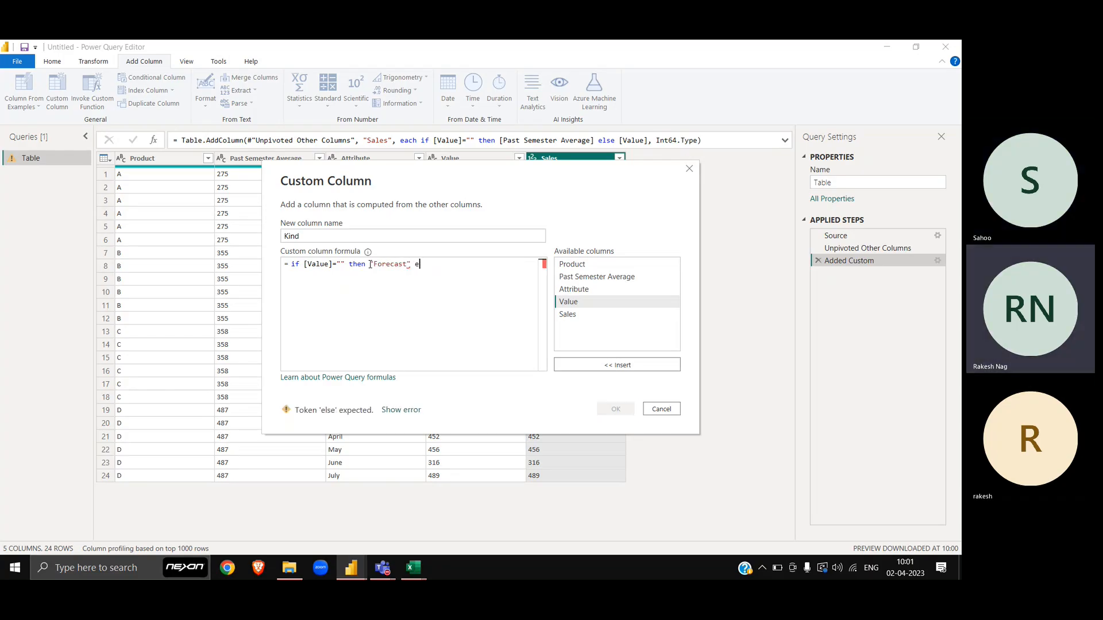
{"action": "type", "text": "lse \"Fac"}
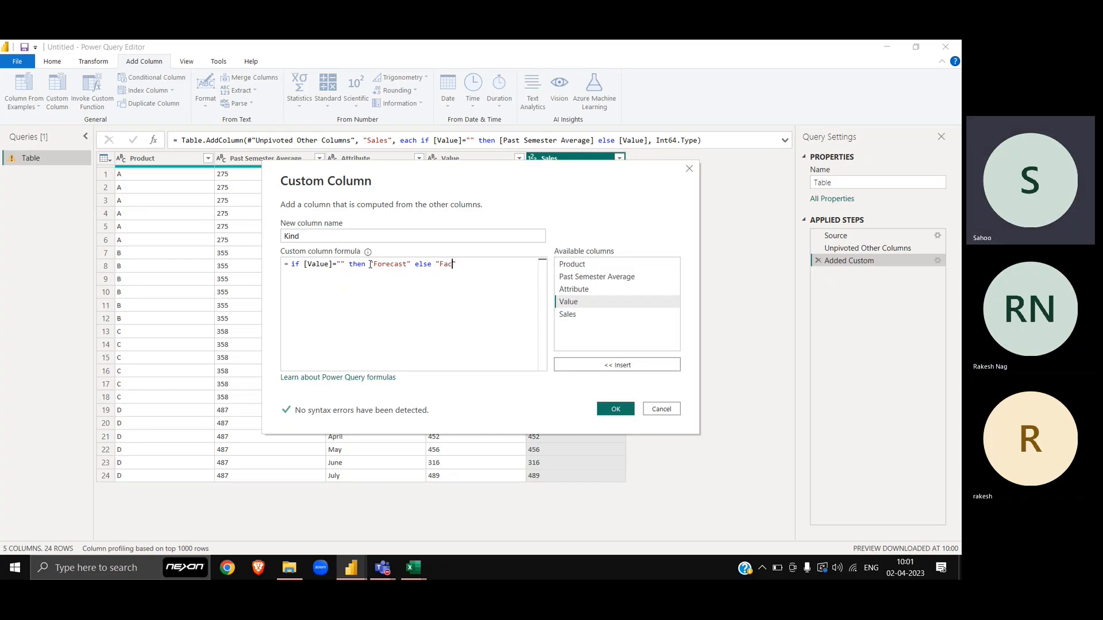
{"action": "type", "text": "t"}
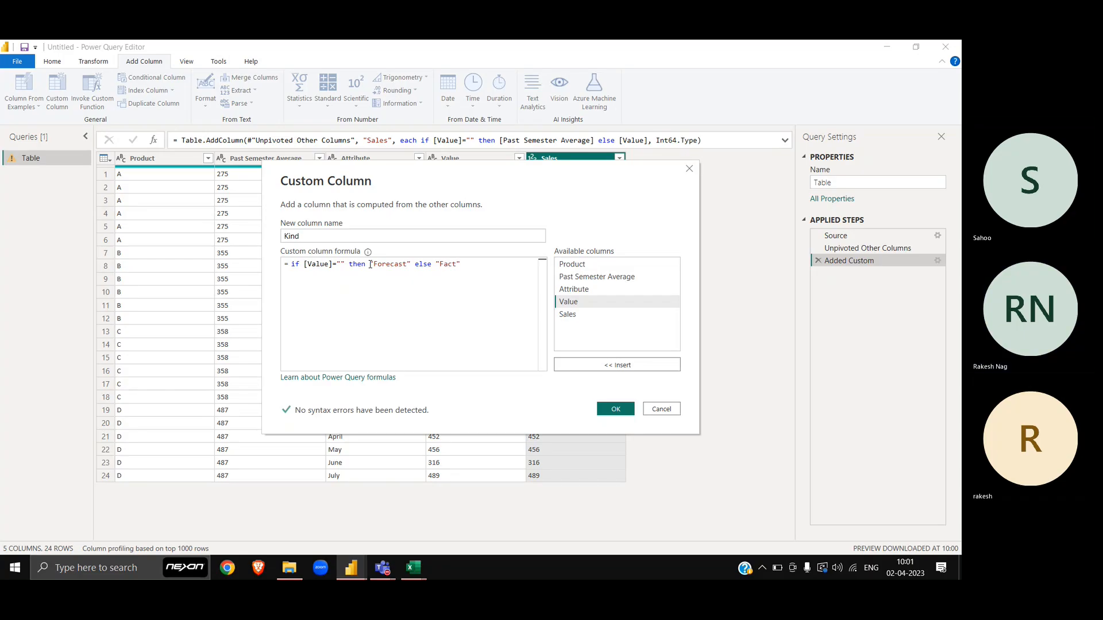
{"action": "left_click", "coordinate": [616, 410]}
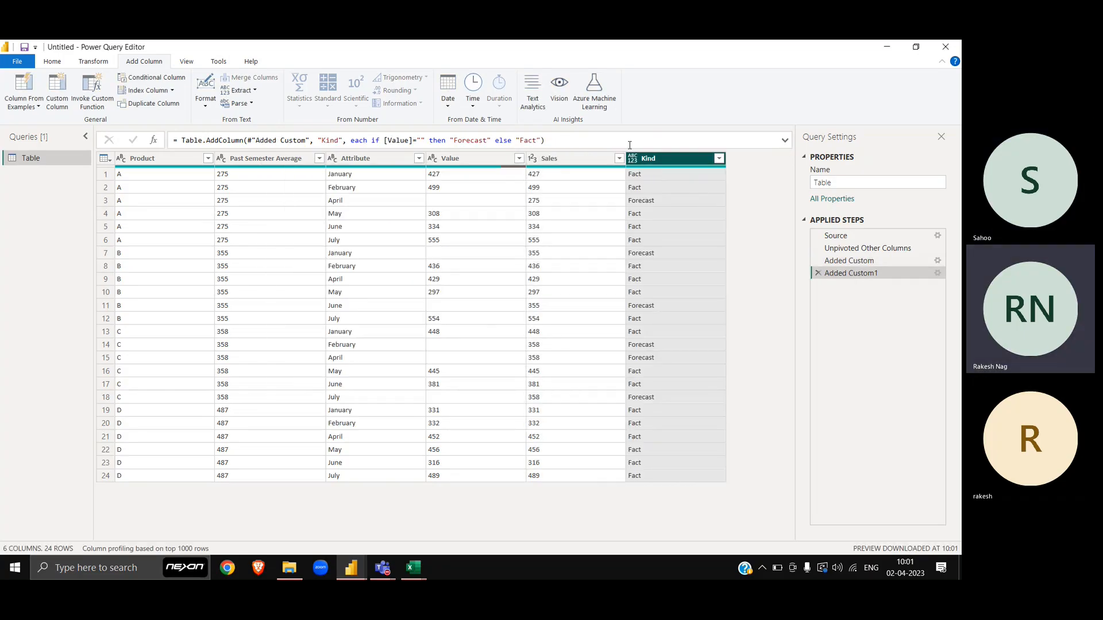
Add ", type text" before the closing parenthesis of the Kind column's Table.AddColumn formula and apply it
{"action": "left_click", "coordinate": [630, 145]}
{"action": "type", "text": ", type tex"}
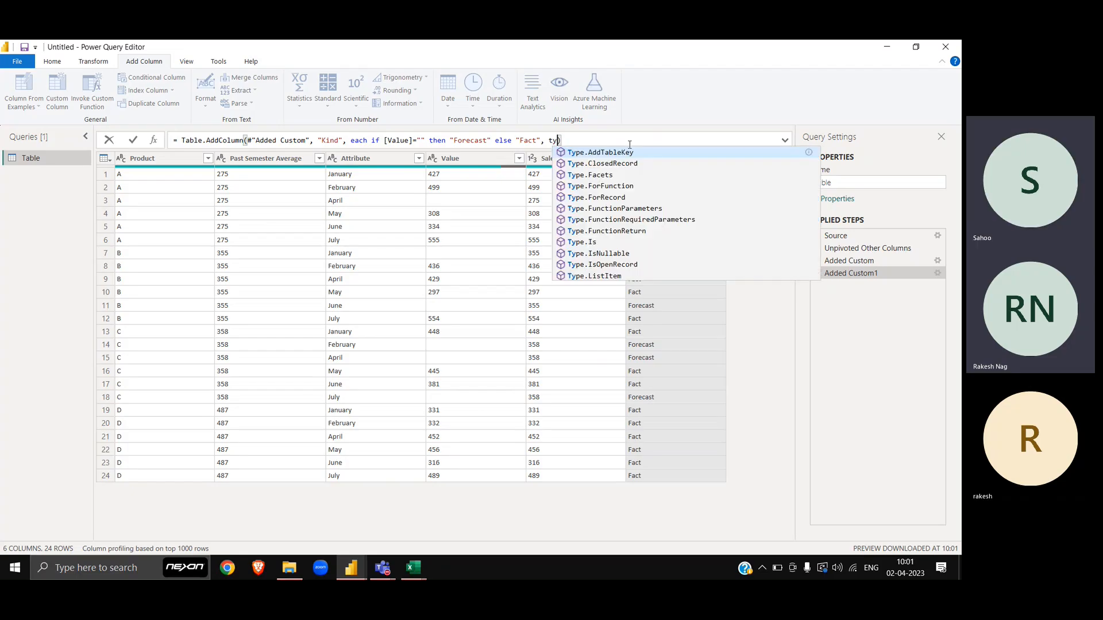
{"action": "type", "text": "t"}
{"action": "key", "text": "Return"}
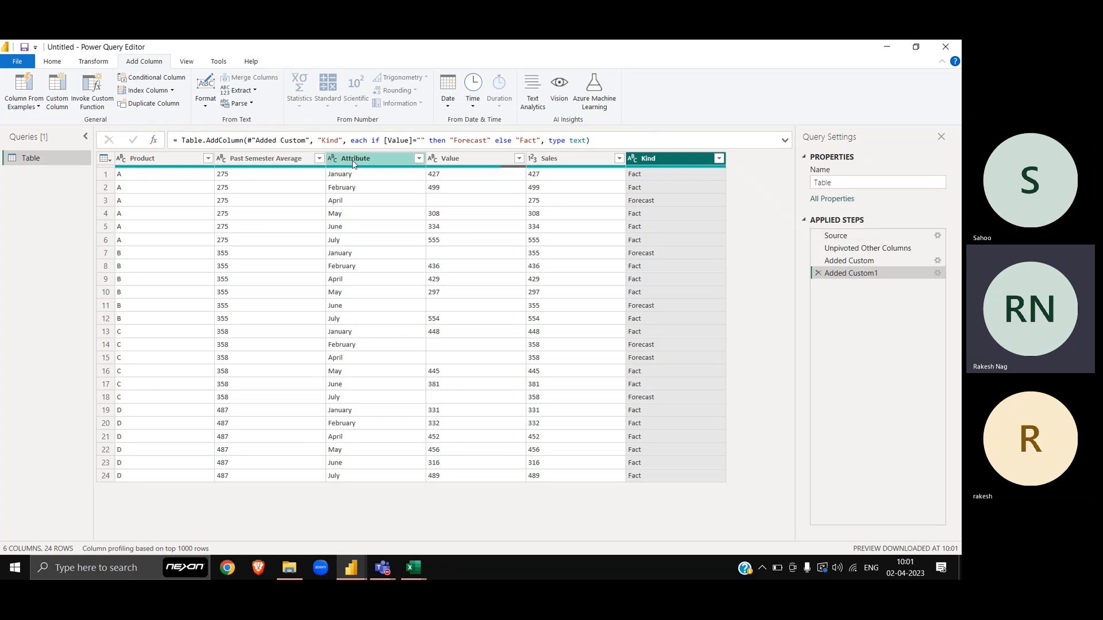
Remove the Past Semester Average and Value columns, and set the Sales column's data type to Whole Number
{"action": "left_click", "coordinate": [259, 163]}
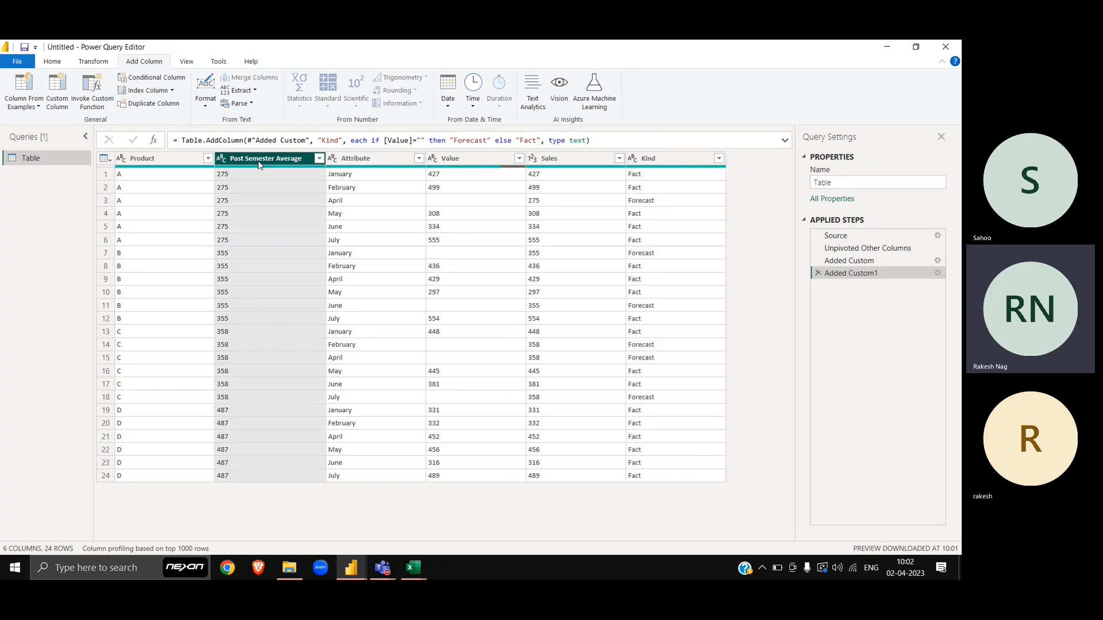
{"action": "left_click", "coordinate": [375, 162], "text": "ctrl"}
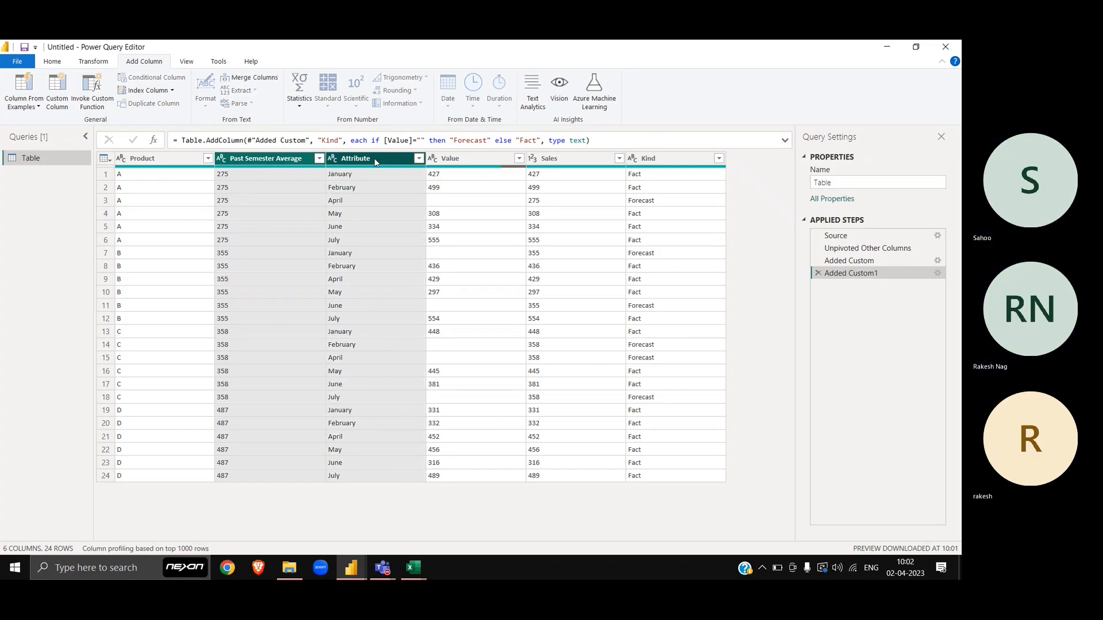
{"action": "left_click", "coordinate": [271, 157]}
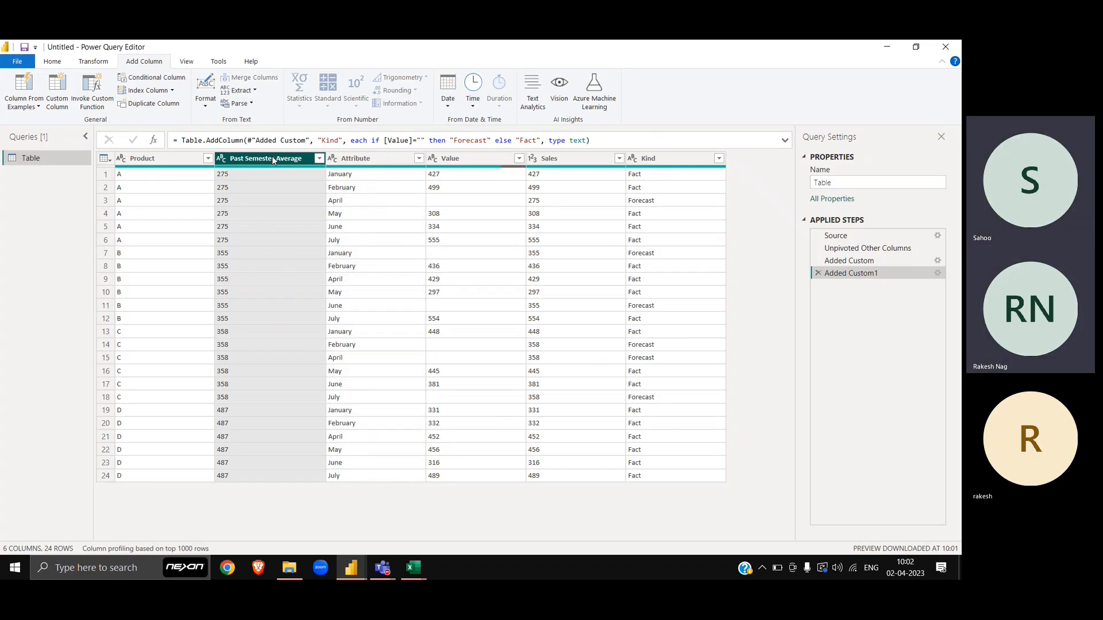
{"action": "left_click", "coordinate": [477, 158], "text": "ctrl"}
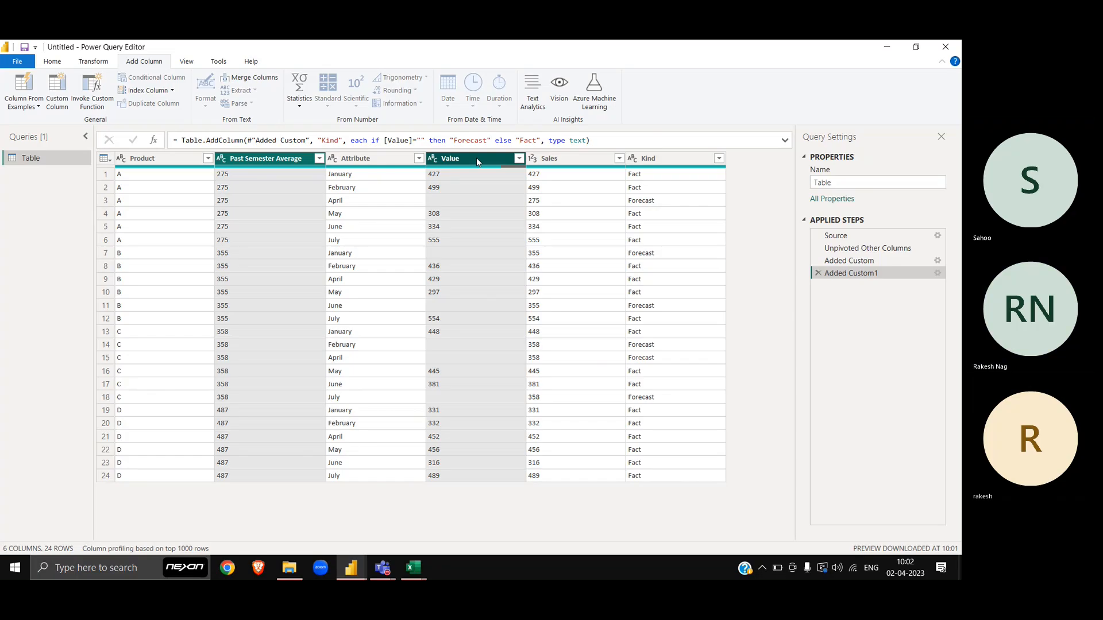
{"action": "key", "text": "Delete"}
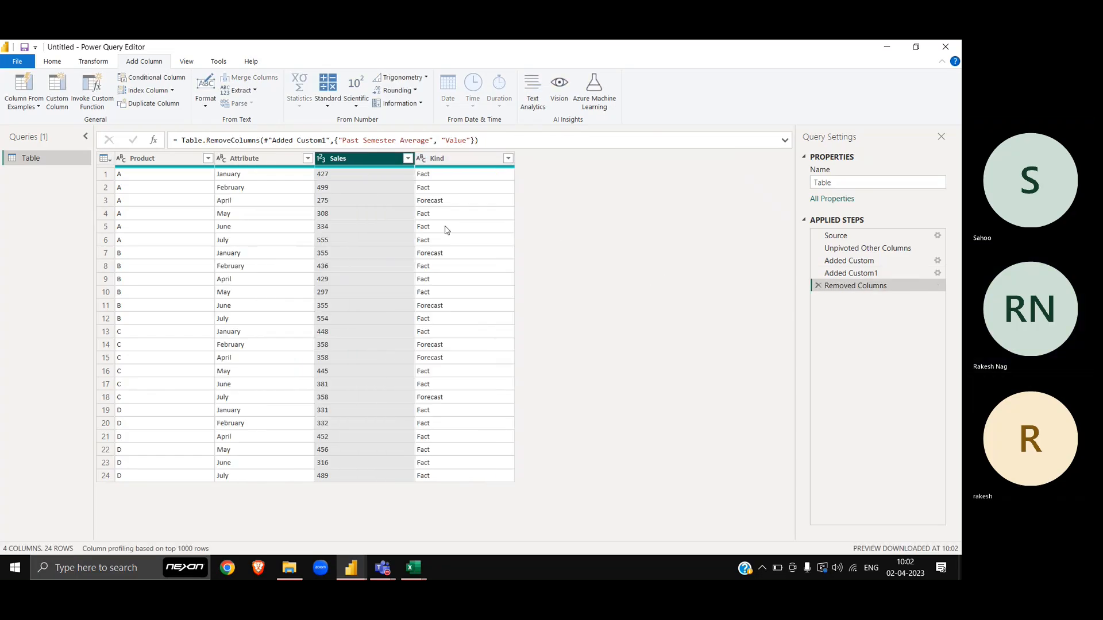
{"action": "left_click", "coordinate": [322, 159]}
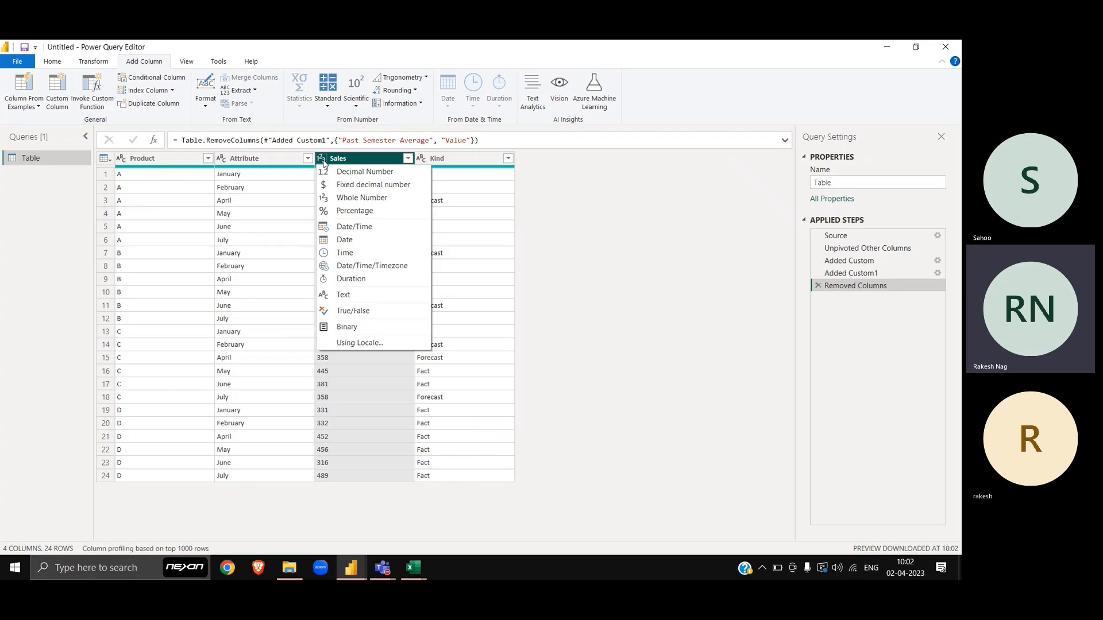
{"action": "left_click", "coordinate": [362, 198]}
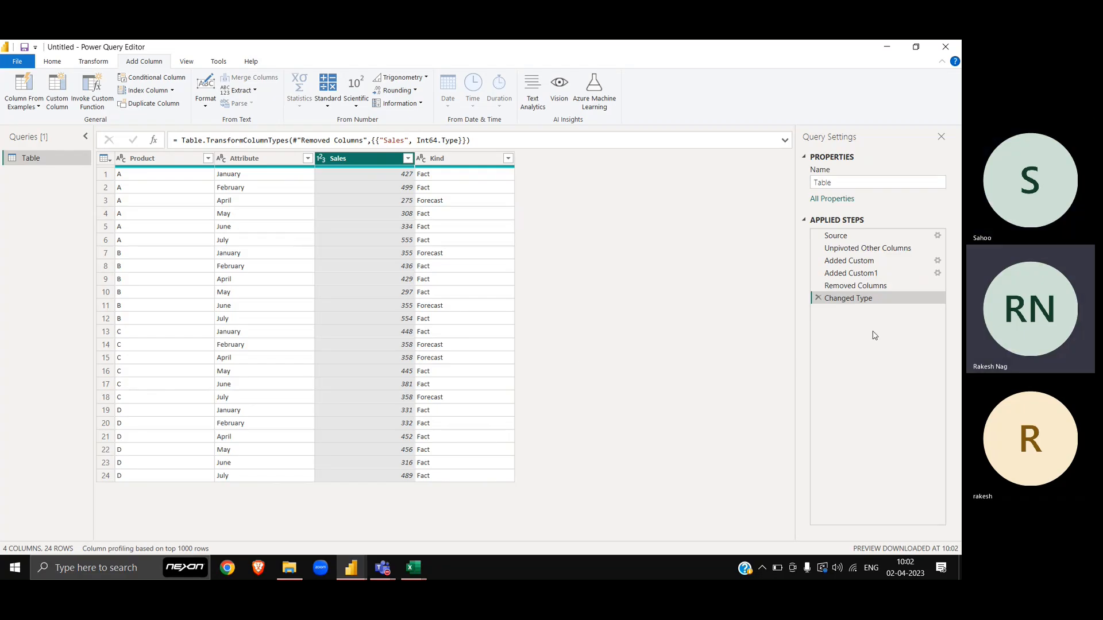
Open the Source step's table for editing and insert a column named Aug before the Past Semester Average column
{"action": "left_click", "coordinate": [856, 237]}
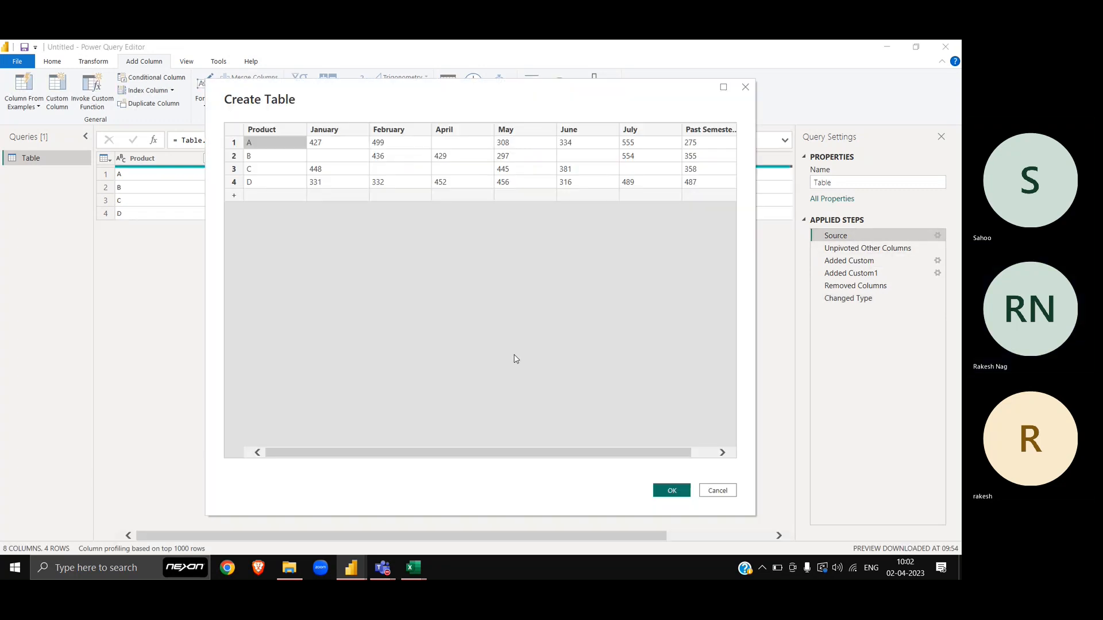
{"action": "left_click", "coordinate": [727, 90]}
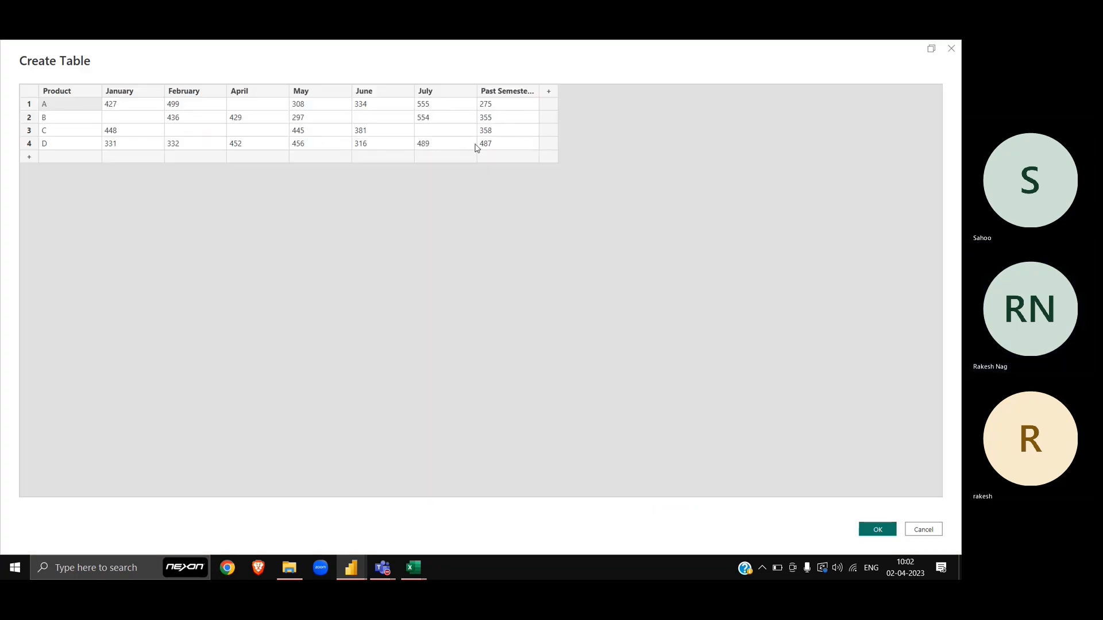
{"action": "right_click", "coordinate": [507, 94]}
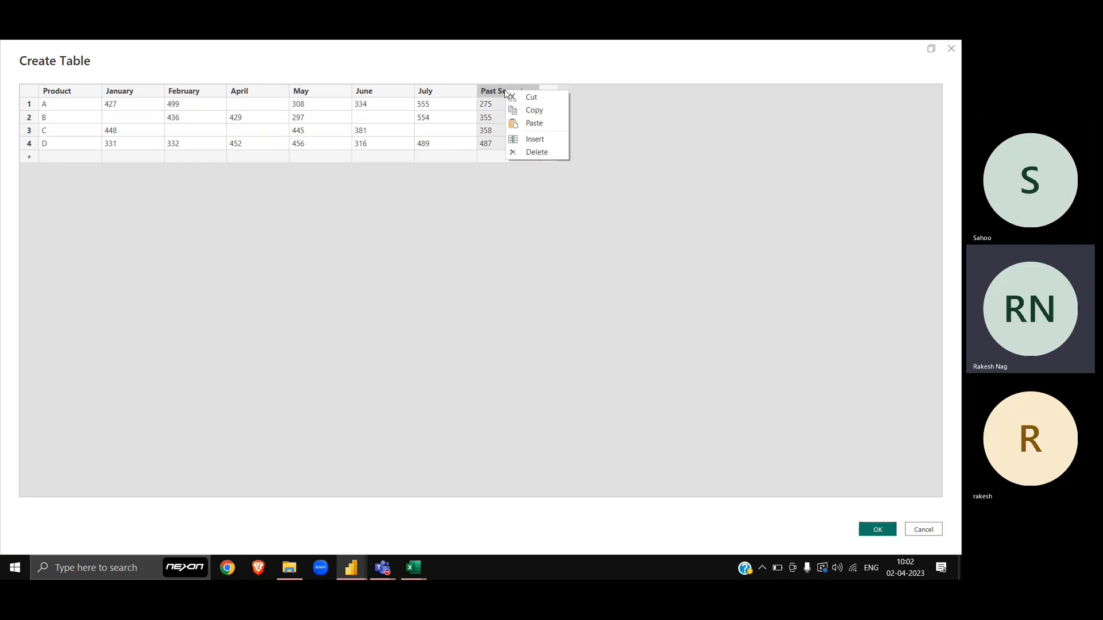
{"action": "left_click", "coordinate": [549, 140]}
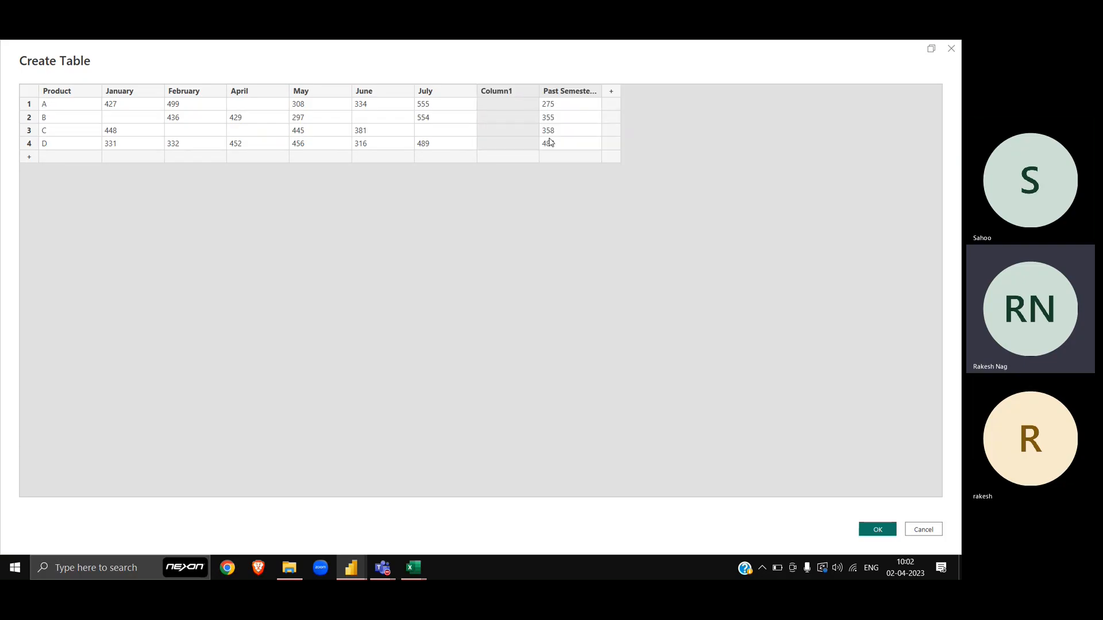
{"action": "double_click", "coordinate": [499, 97]}
{"action": "type", "text": "Aug"}
{"action": "key", "text": "Return"}
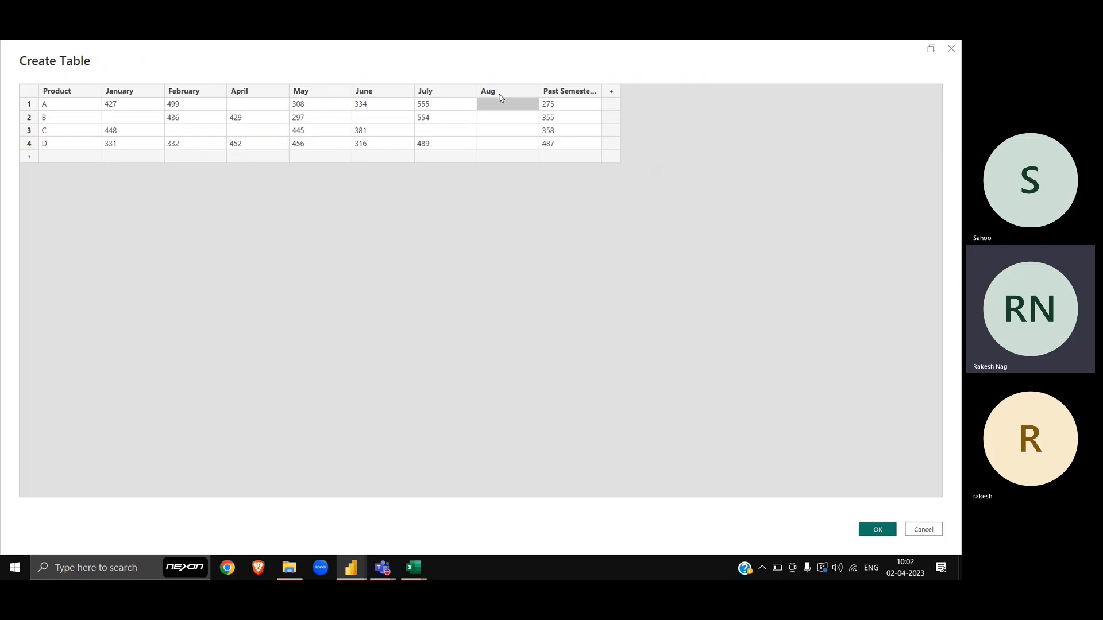
Enter 555 for product B and 988 for product D in the Aug column and apply the table changes
{"action": "key", "text": "Down"}
{"action": "type", "text": "555"}
{"action": "key", "text": "Down"}
{"action": "key", "text": "Down"}
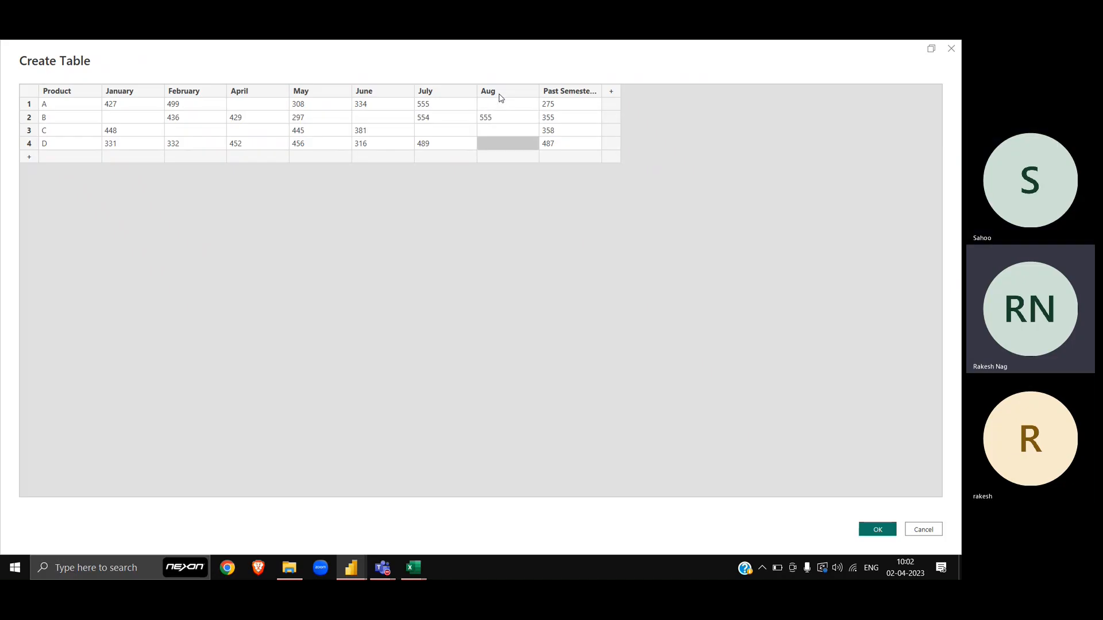
{"action": "type", "text": "988"}
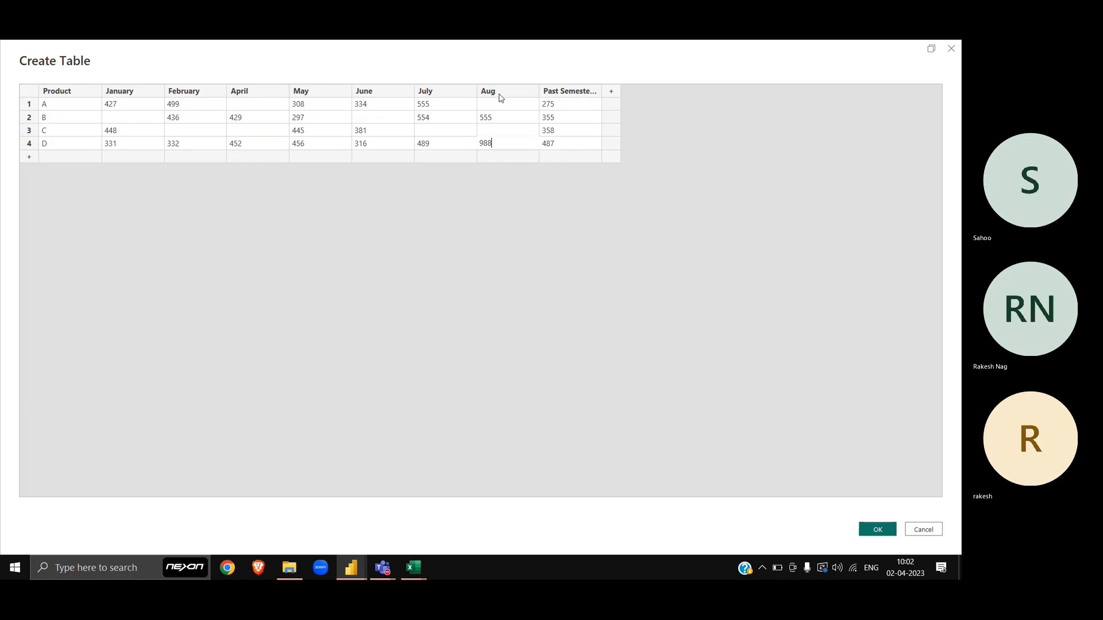
{"action": "left_click", "coordinate": [873, 530]}
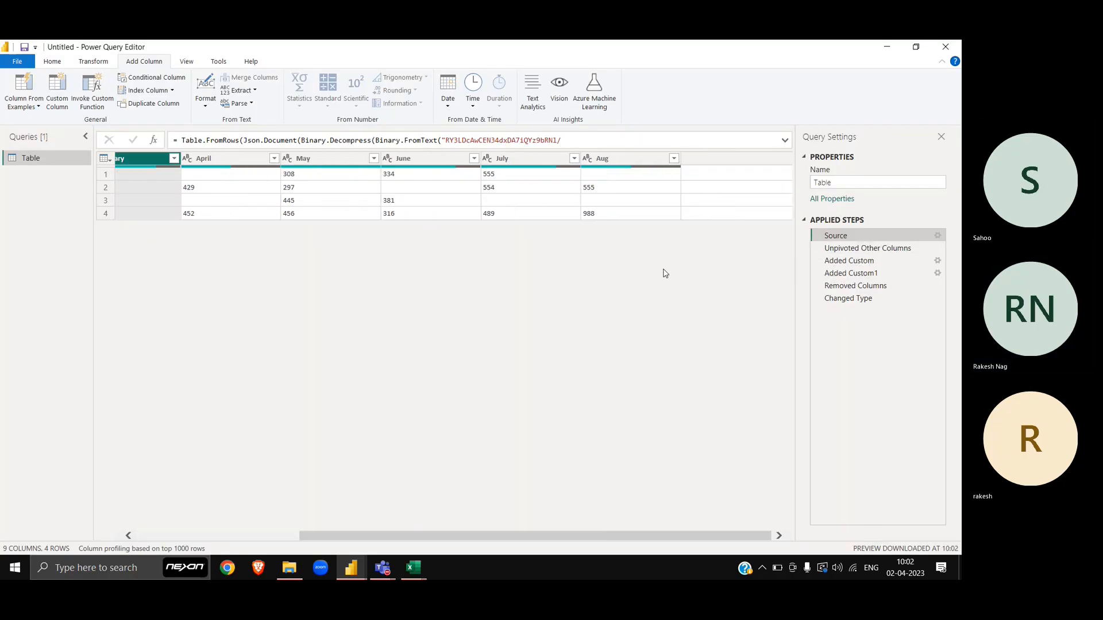
Check the Aug rows in the Unpivoted Other Columns, Added Custom and Changed Type steps, inspecting products A and B in the final table
{"action": "left_click", "coordinate": [882, 249]}
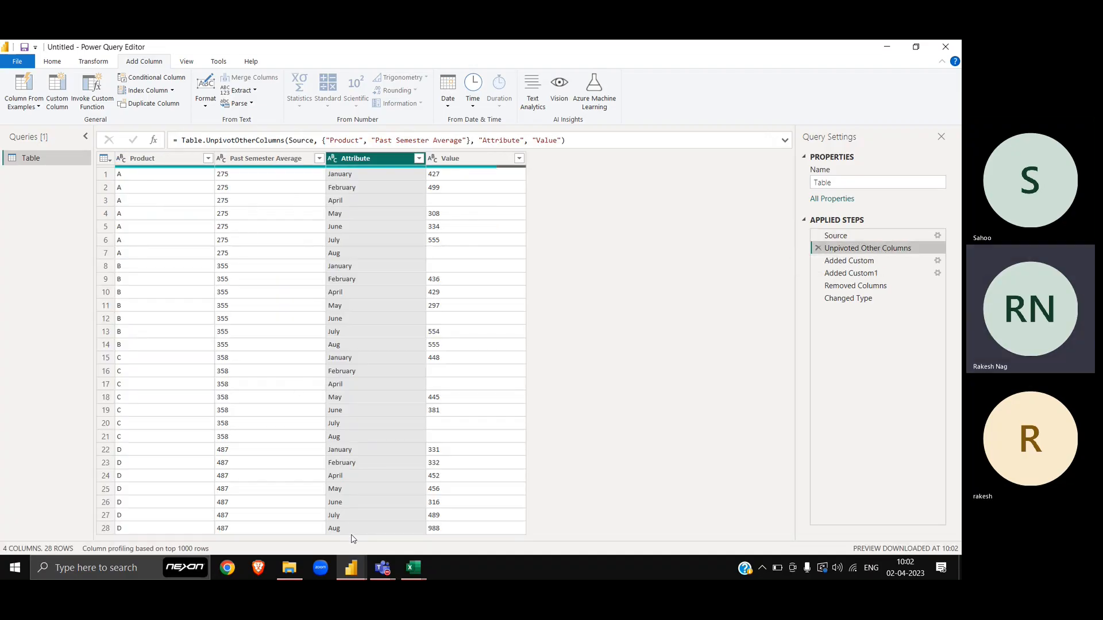
{"action": "left_click", "coordinate": [865, 261]}
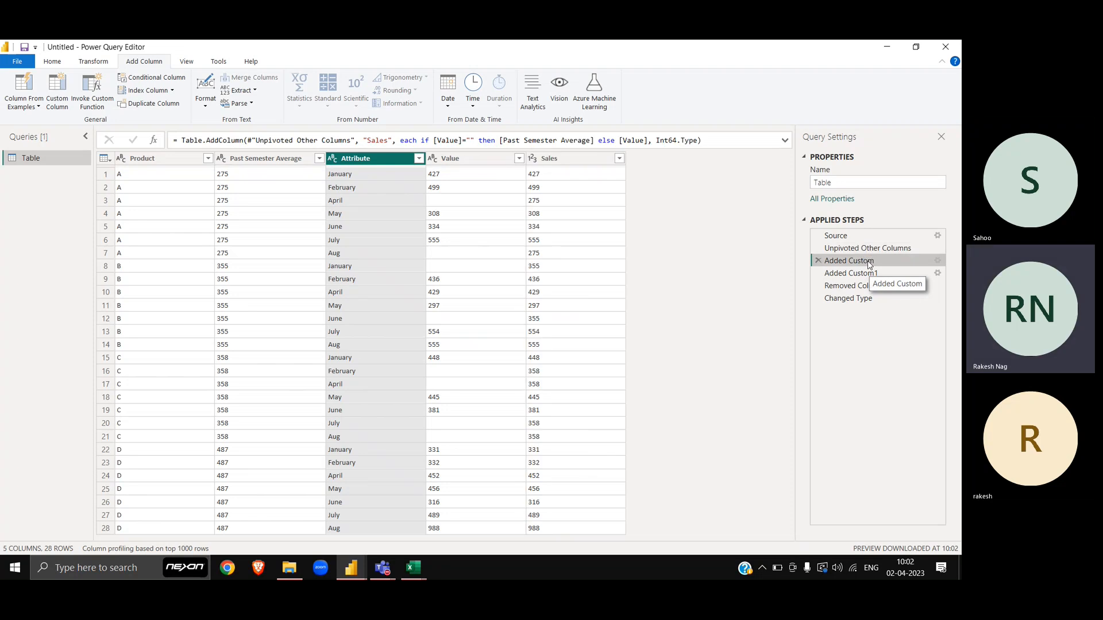
{"action": "left_click", "coordinate": [850, 299]}
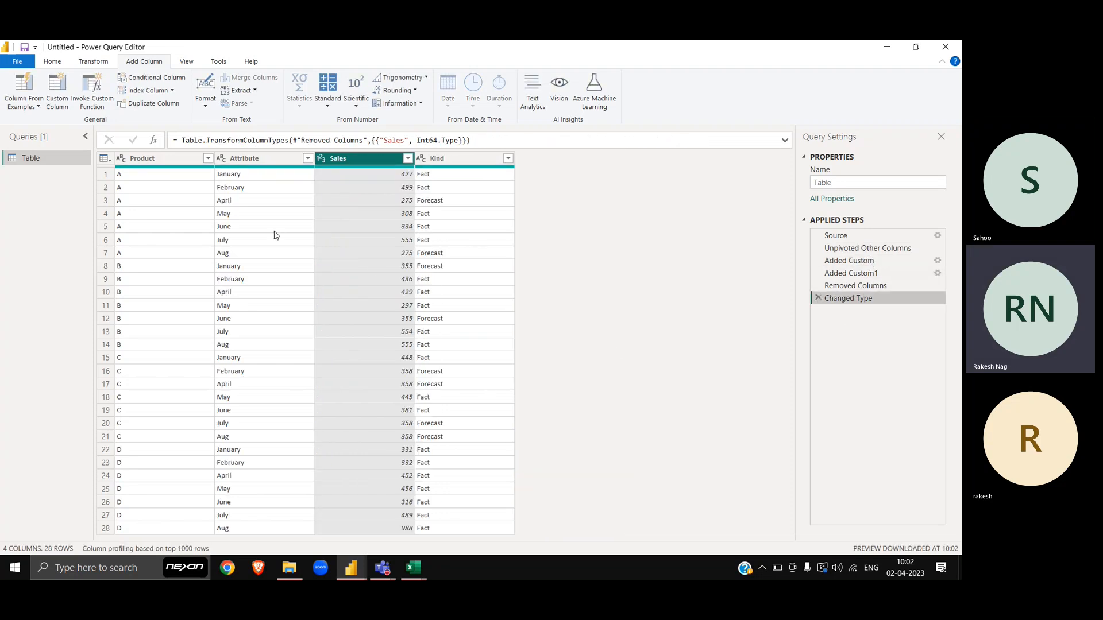
{"action": "left_click", "coordinate": [106, 254]}
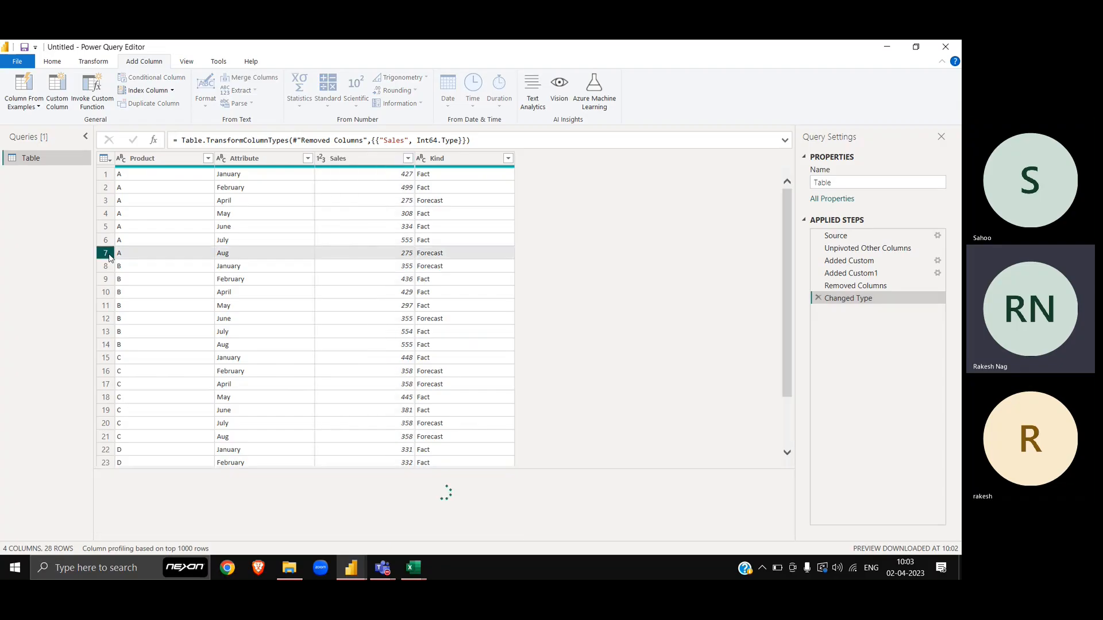
{"action": "left_click", "coordinate": [106, 345]}
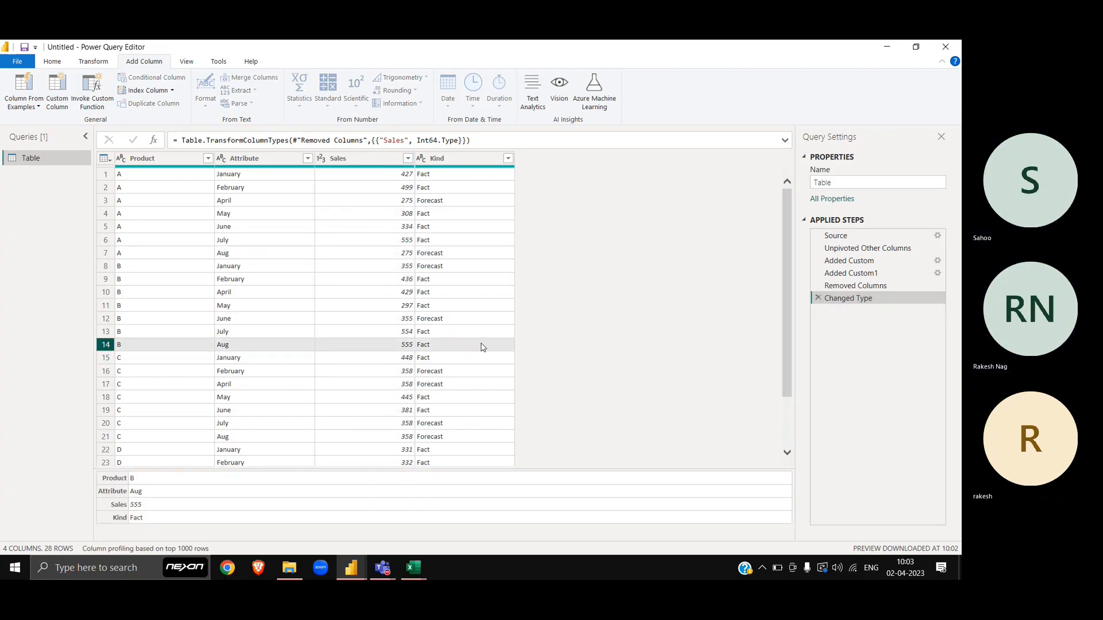
{"action": "scroll", "coordinate": [481, 347], "scroll_direction": "down", "scroll_amount": 2}
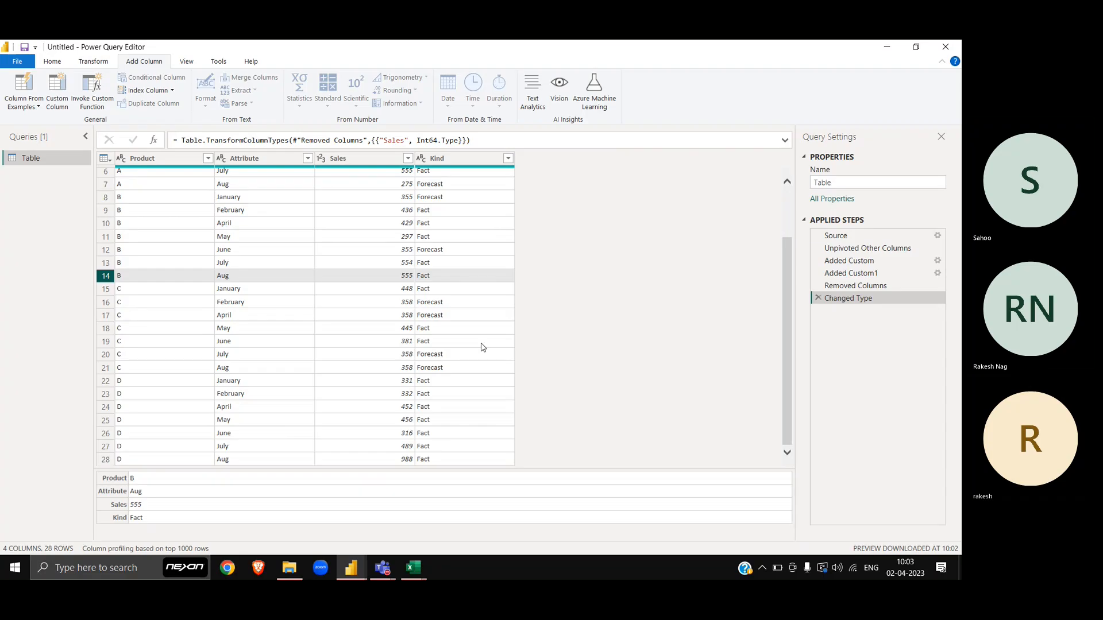
{"action": "scroll", "coordinate": [482, 347], "scroll_direction": "up", "scroll_amount": 2}
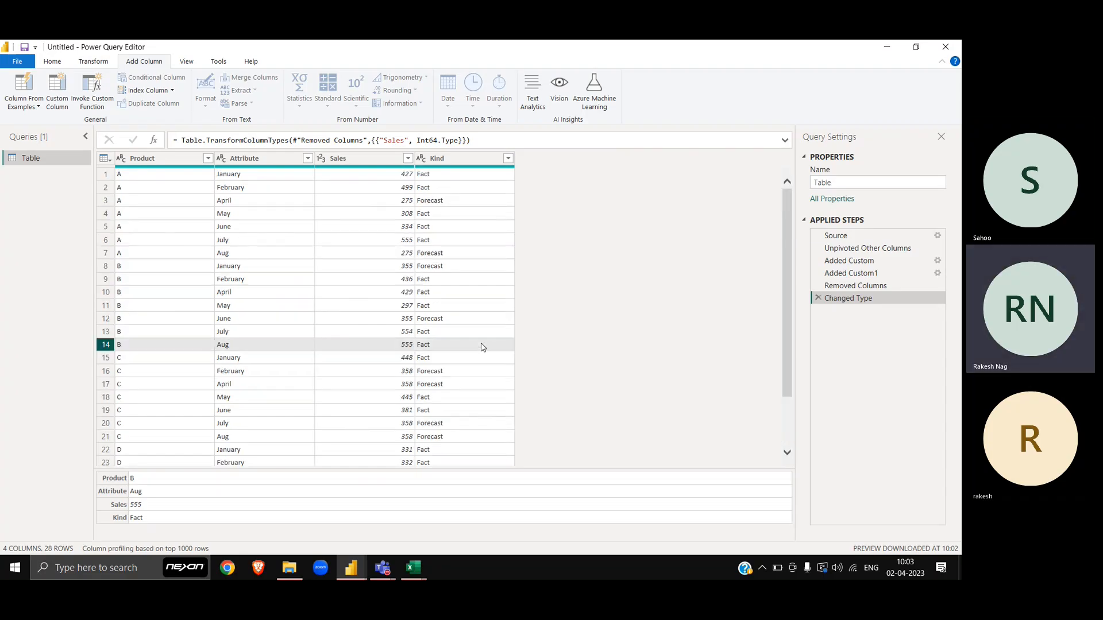
Inspect the Kind column and review the applied steps backwards from Removed Columns to Source
{"action": "left_click", "coordinate": [442, 159]}
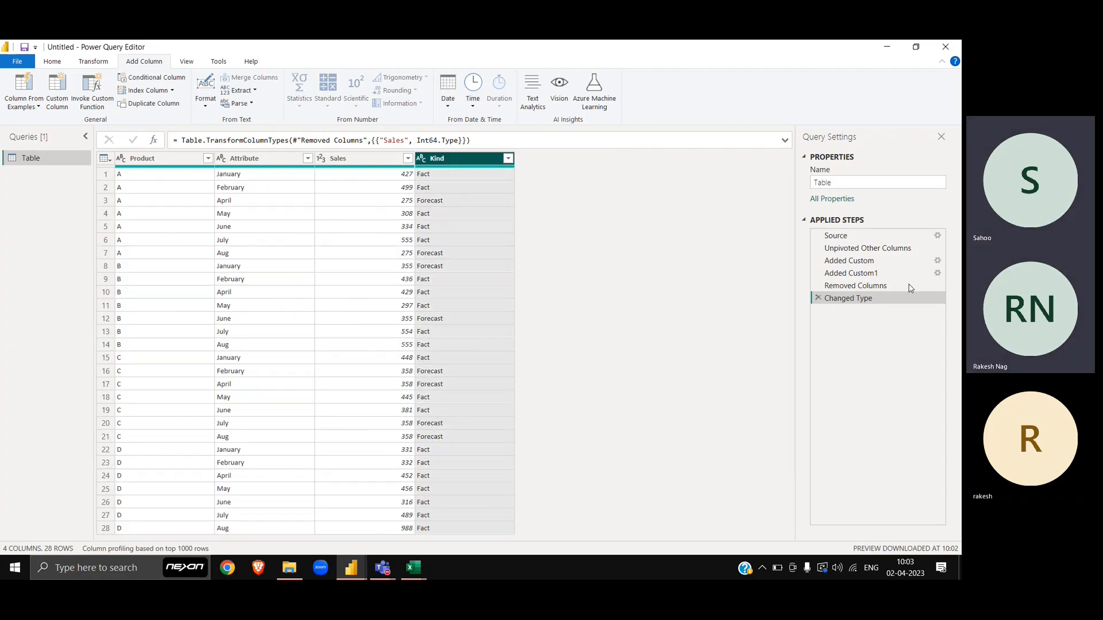
{"action": "left_click", "coordinate": [867, 286]}
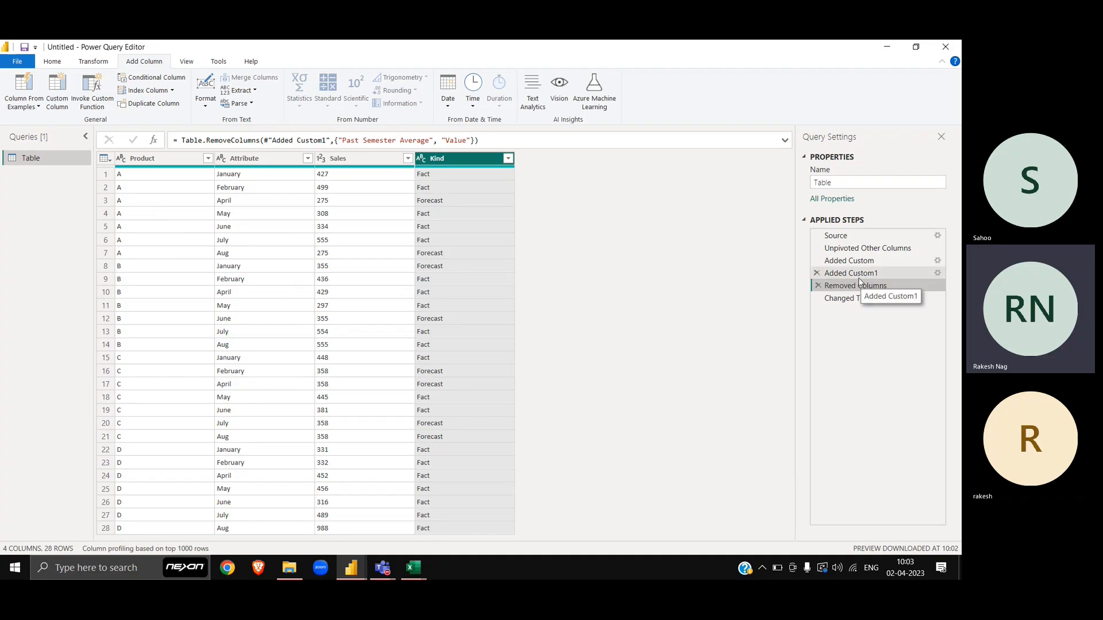
{"action": "left_click", "coordinate": [859, 276]}
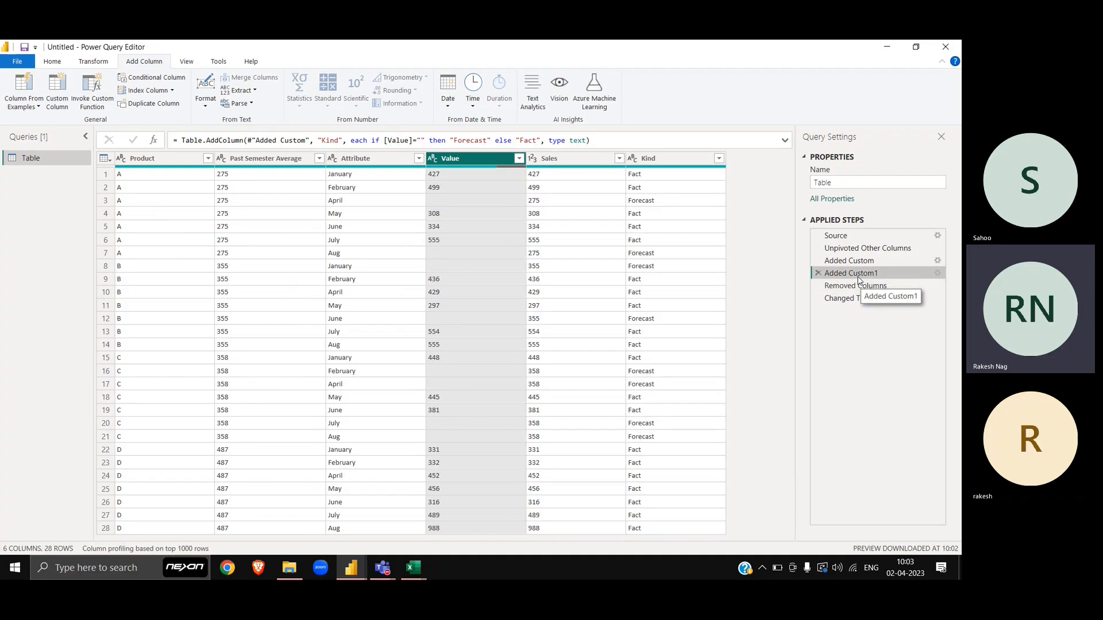
{"action": "left_click", "coordinate": [853, 262]}
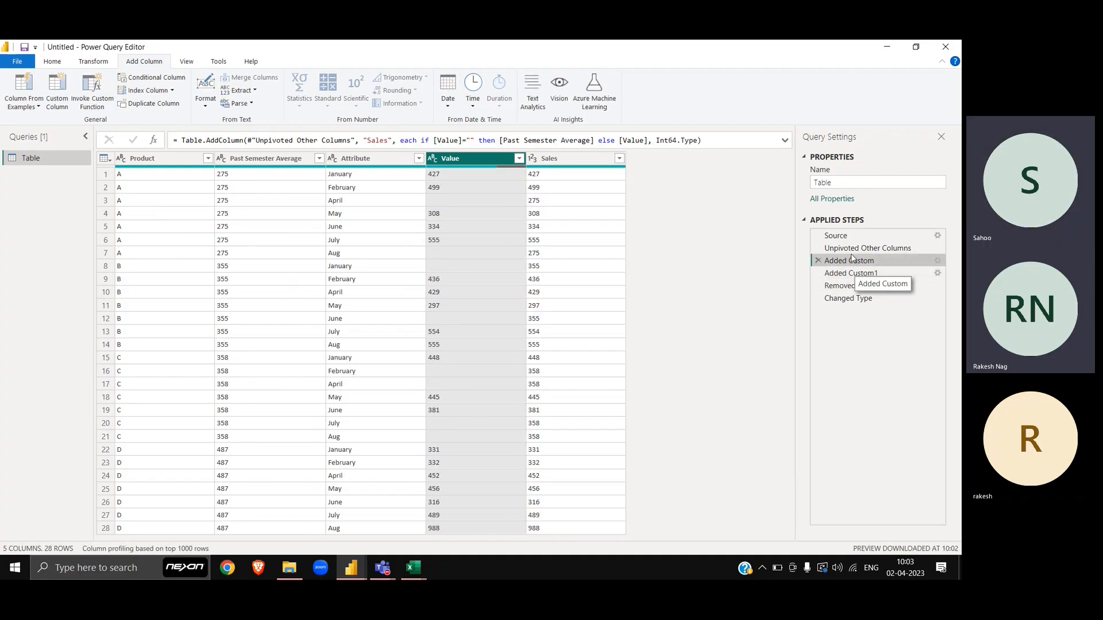
{"action": "left_click", "coordinate": [853, 251]}
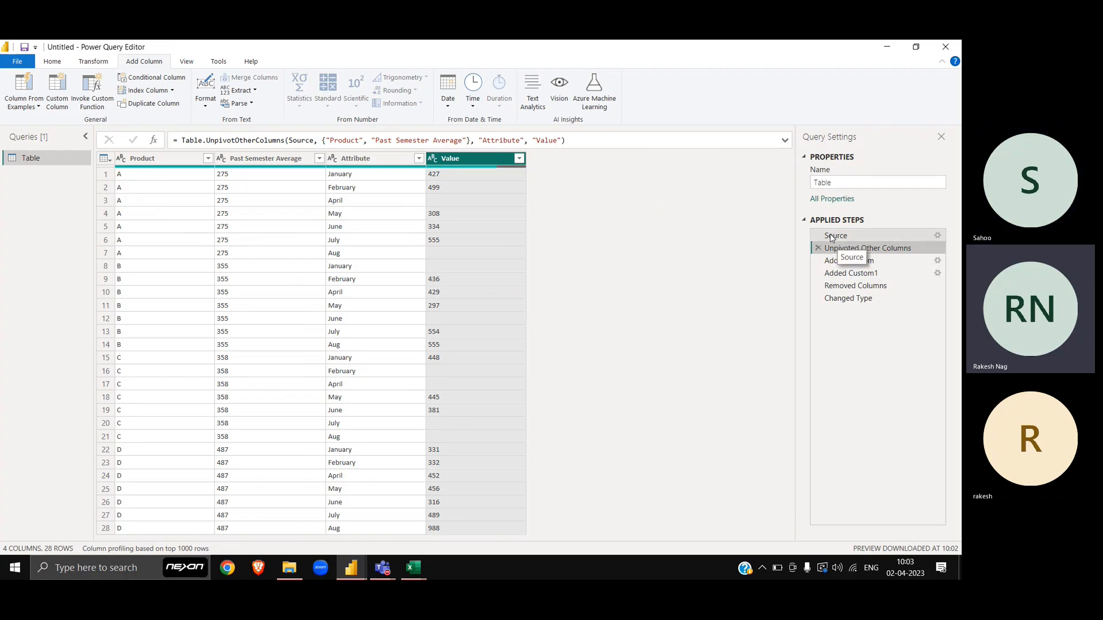
{"action": "left_click", "coordinate": [834, 238]}
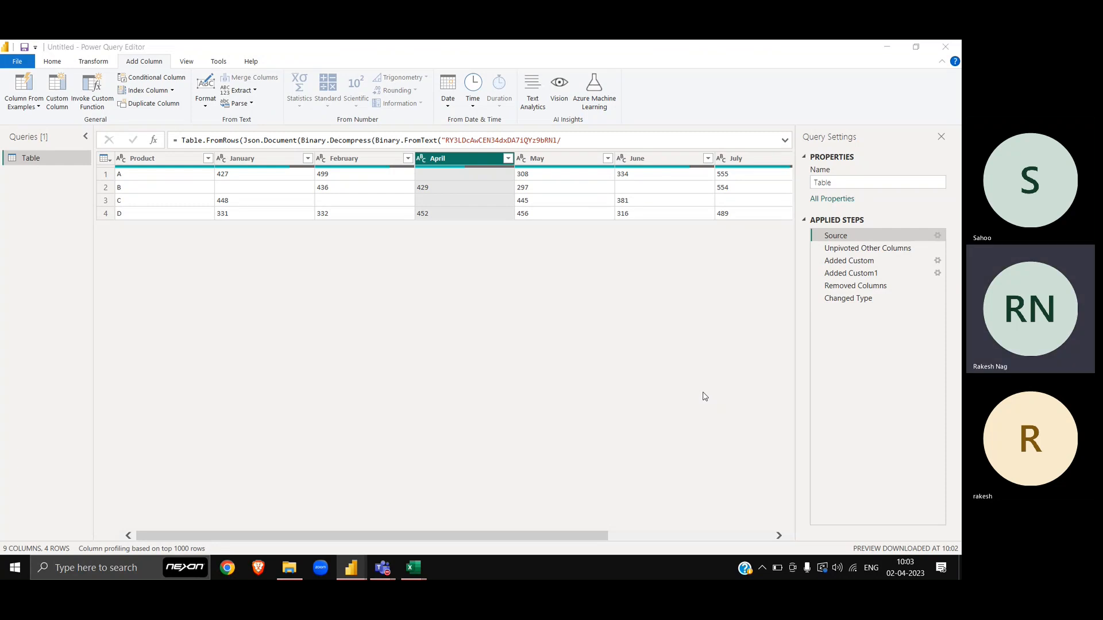
Switch to the Book1 workbook in Excel and close it without saving
{"action": "key", "text": "alt+Tab"}
{"action": "key", "text": "alt+Tab"}
{"action": "key", "text": "alt+Tab"}
{"action": "key", "text": "alt+Tab"}
{"action": "key", "text": "alt+Tab"}
{"action": "key", "text": "alt+Tab"}
{"action": "key", "text": "alt+Tab"}
{"action": "key", "text": "alt+Tab"}
{"action": "key", "text": "alt+Tab"}
{"action": "key", "text": "alt+Tab"}
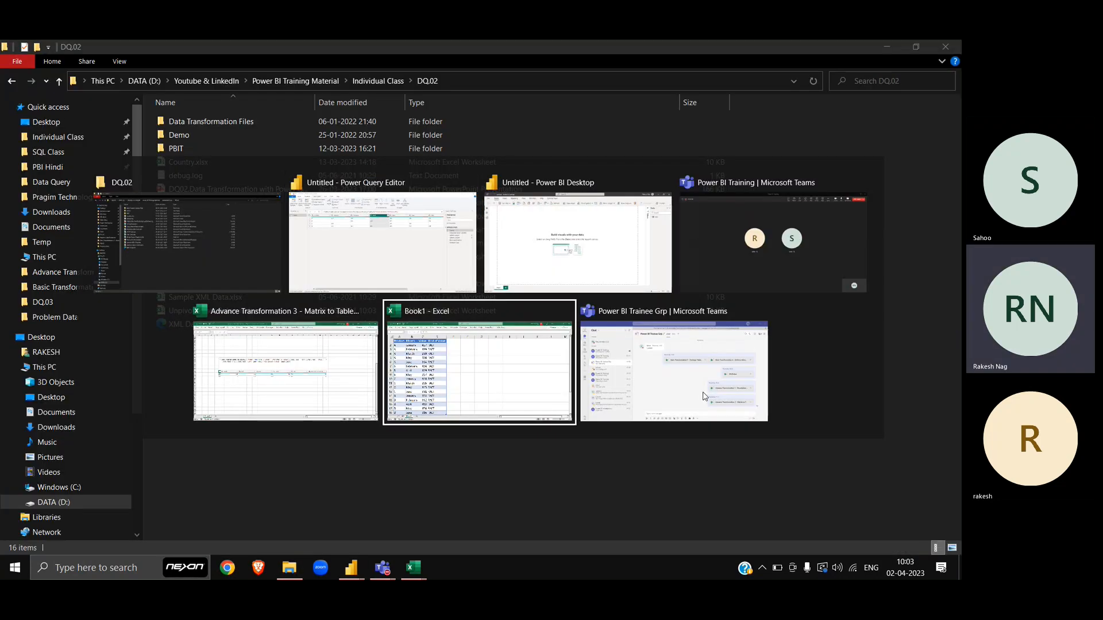
{"action": "key", "text": "alt+F4"}
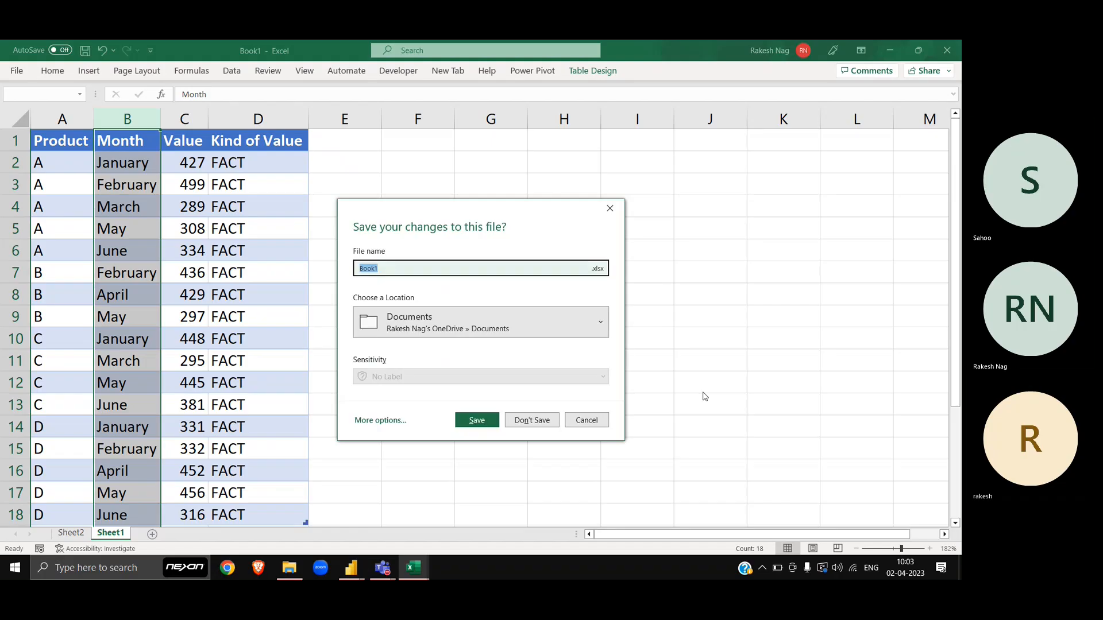
{"action": "key", "text": "alt+n"}
Close the Advance Transformation 3 - Matrix to Table with Forecast workbook without saving its changes
{"action": "key", "text": "alt+Tab"}
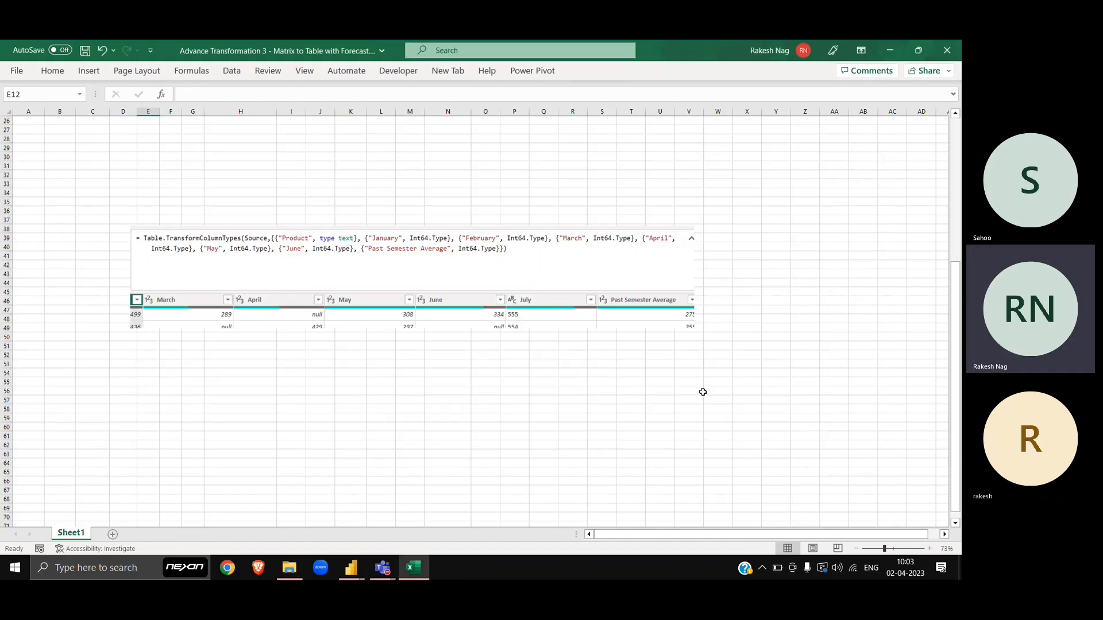
{"action": "key", "text": "alt+F4"}
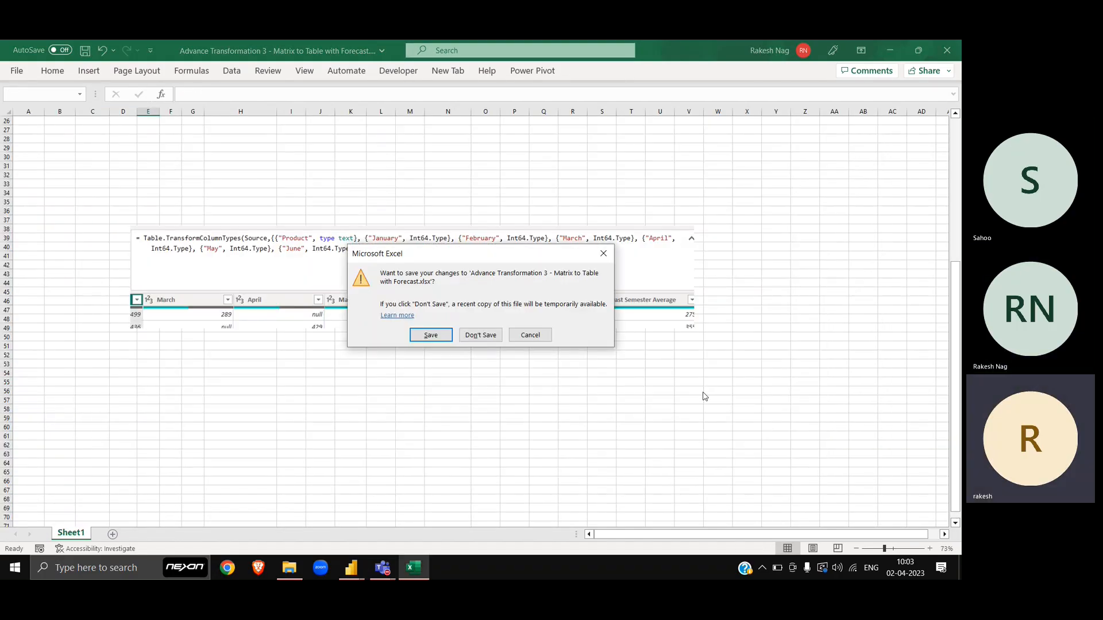
{"action": "key", "text": "alt+n"}
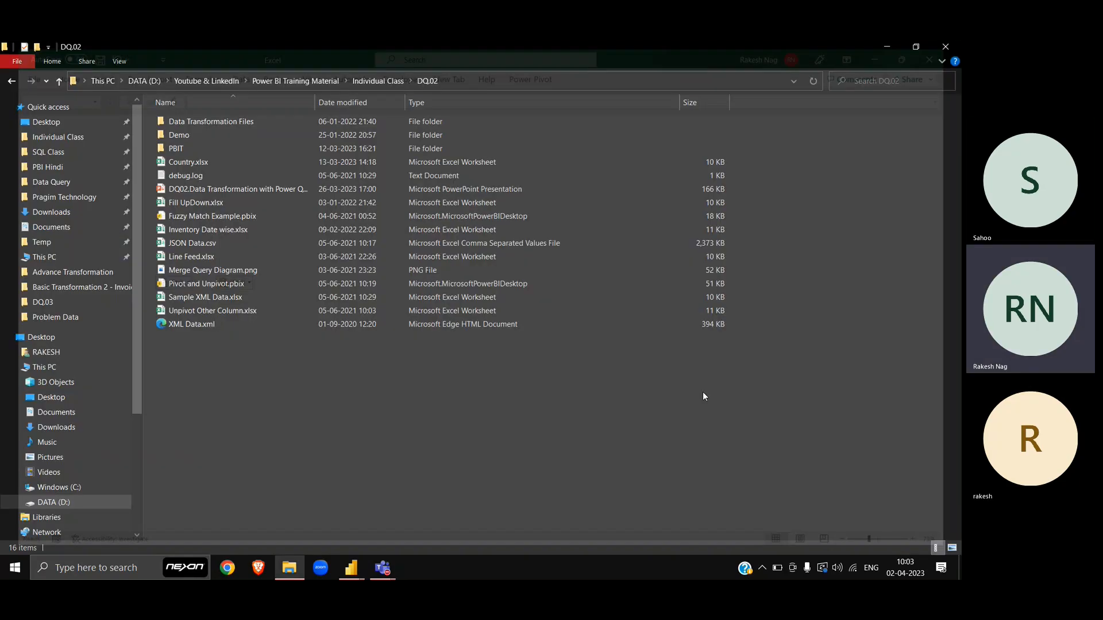
In File Explorer, open the Advance Transformation folder inside Data Transformation Files
{"action": "key", "text": "Down"}
{"action": "key", "text": "Return"}
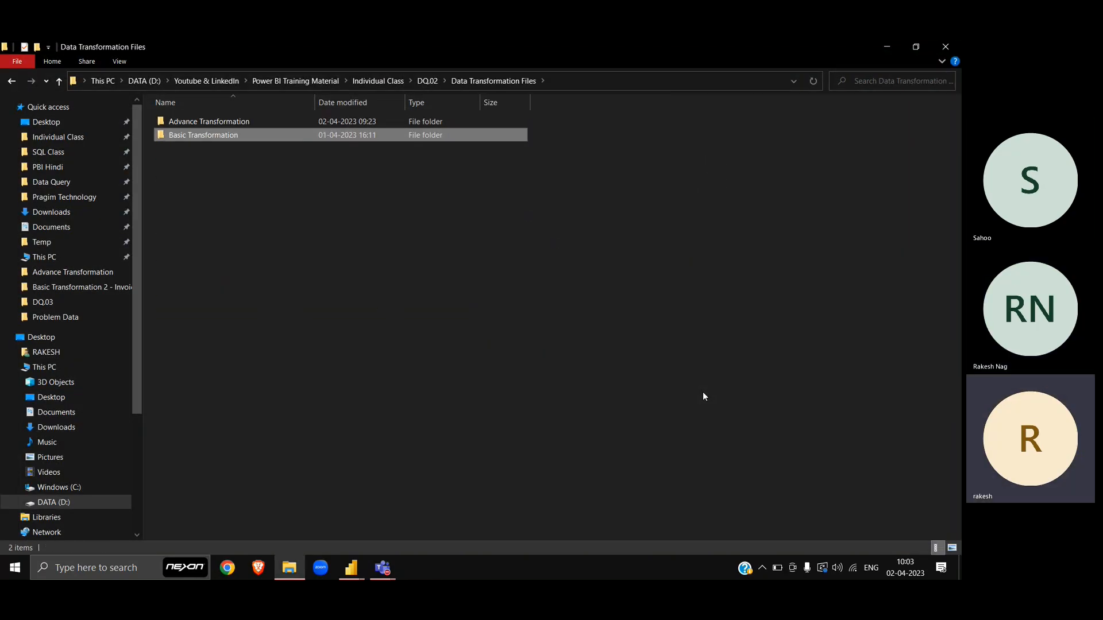
{"action": "key", "text": "Return"}
{"action": "key", "text": "Down"}
{"action": "key", "text": "Down"}
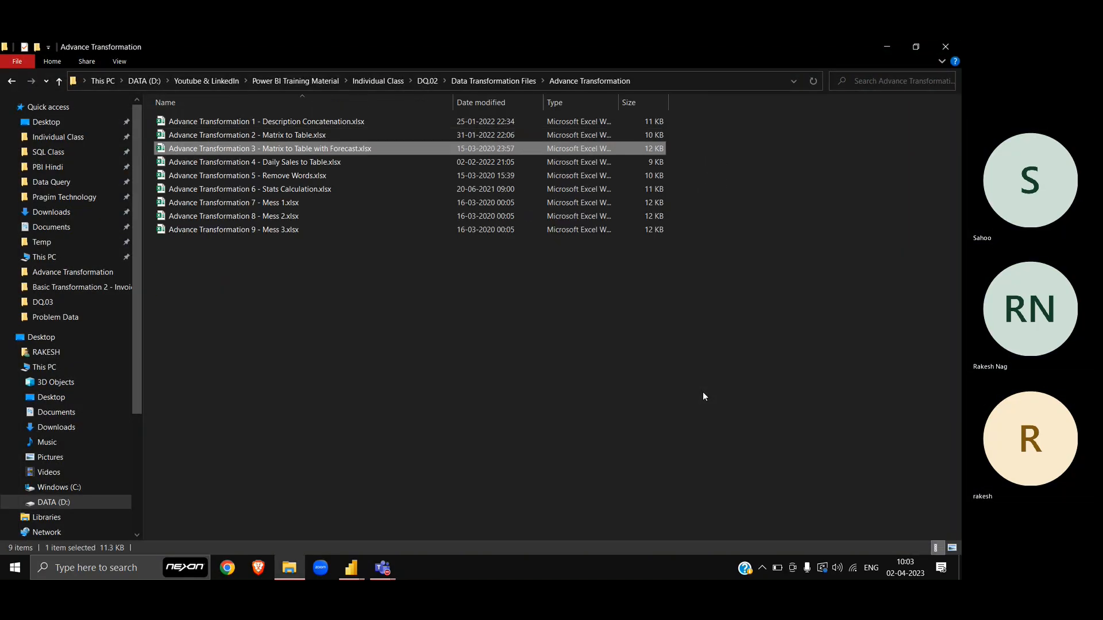
{"action": "key", "text": "Down"}
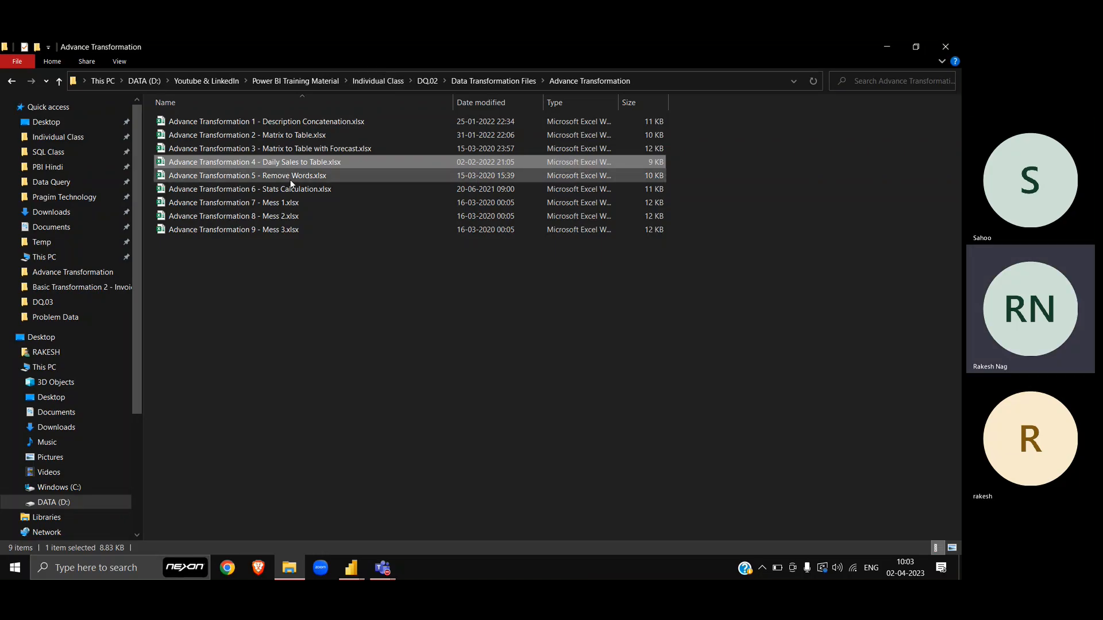
Attach Advance Transformation 3 - Matrix to Table with Forecast.xlsx to the Power BI Trainee Grp chat in Teams and send it
{"action": "left_click", "coordinate": [295, 150]}
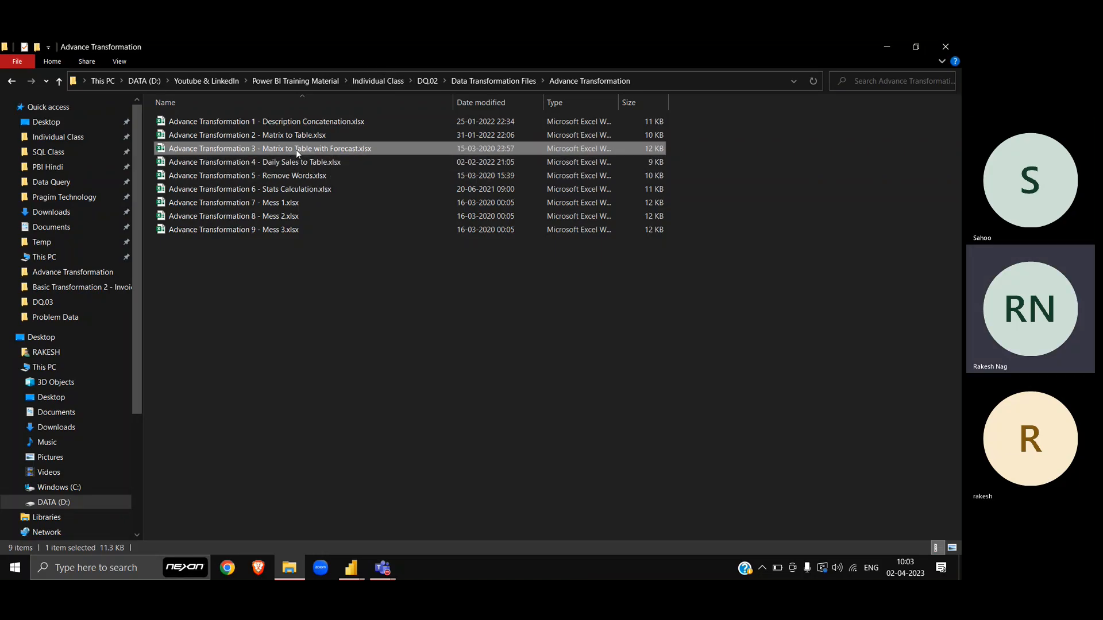
{"action": "left_click_drag", "start_coordinate": [288, 149], "coordinate": [654, 287]}
{"action": "key", "text": "alt+Tab"}
{"action": "key", "text": "alt+Tab"}
{"action": "key", "text": "alt+Tab"}
{"action": "key", "text": "alt+Tab"}
{"action": "key", "text": "alt+Tab"}
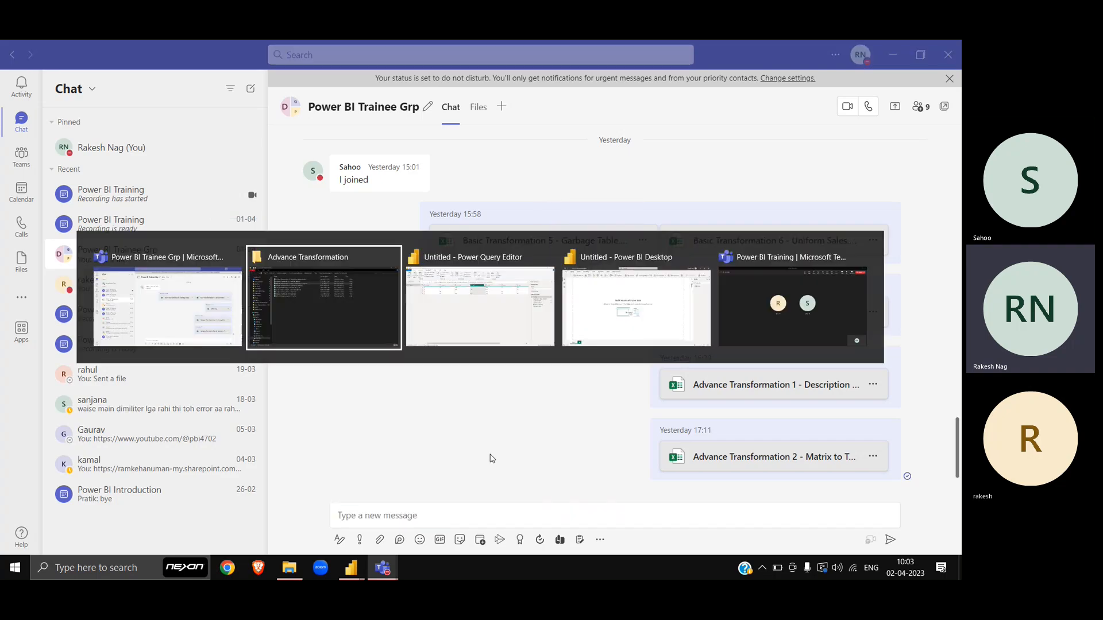
{"action": "key", "text": "alt+Tab"}
{"action": "left_click_drag", "start_coordinate": [343, 150], "coordinate": [524, 520]}
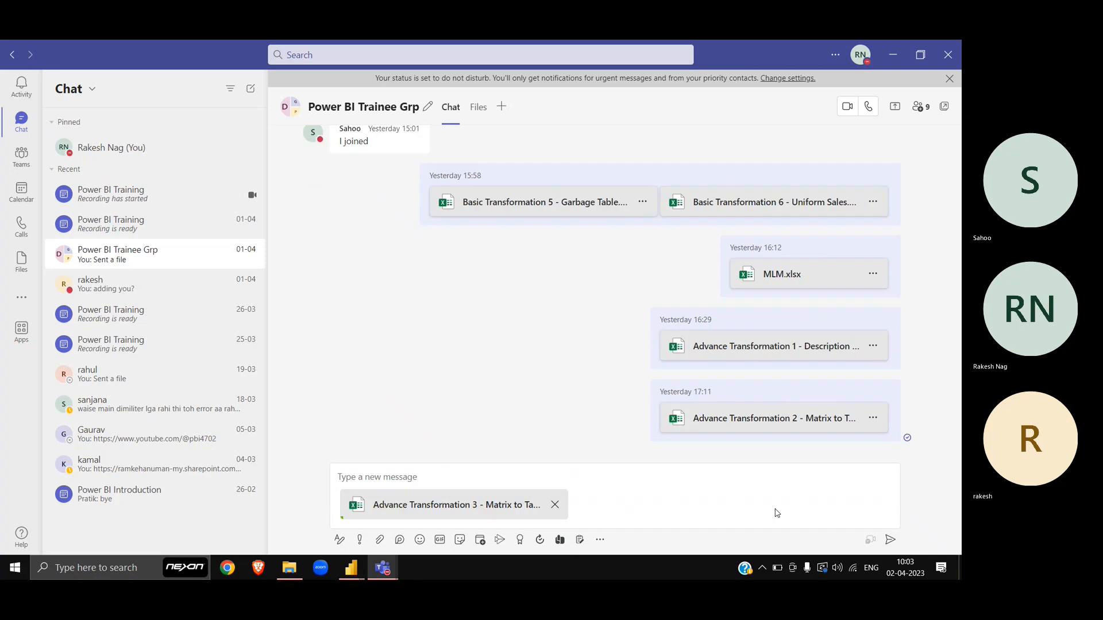
{"action": "left_click", "coordinate": [889, 541]}
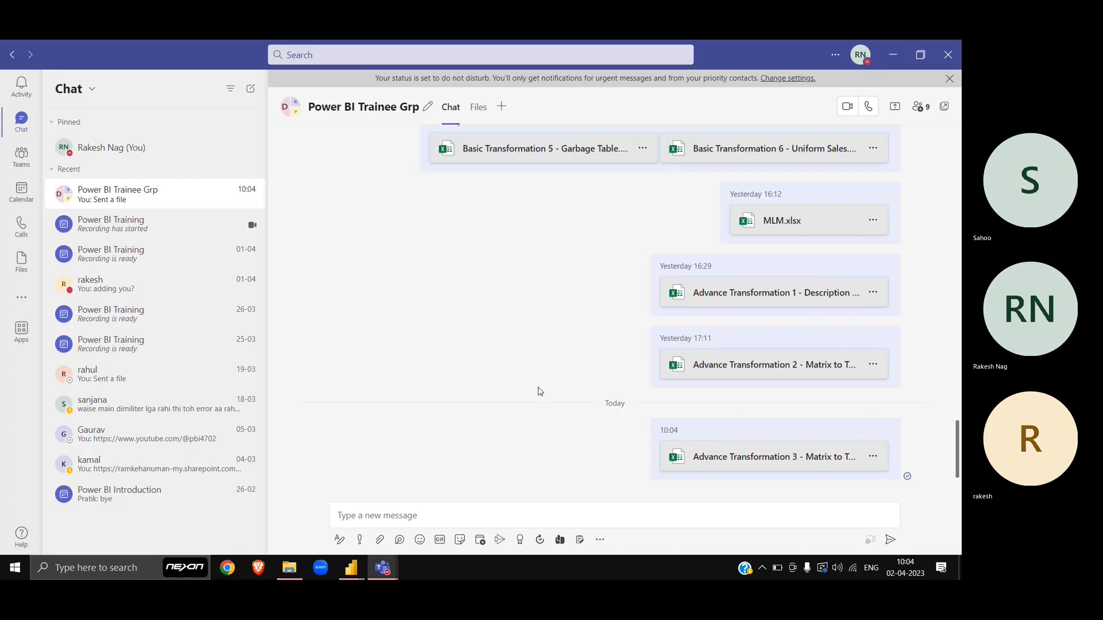
Return to File Explorer and open the workbook Advance Transformation 4 - Daily Sales to Table.xlsx
{"action": "key", "text": "alt+Tab"}
{"action": "key", "text": "Down"}
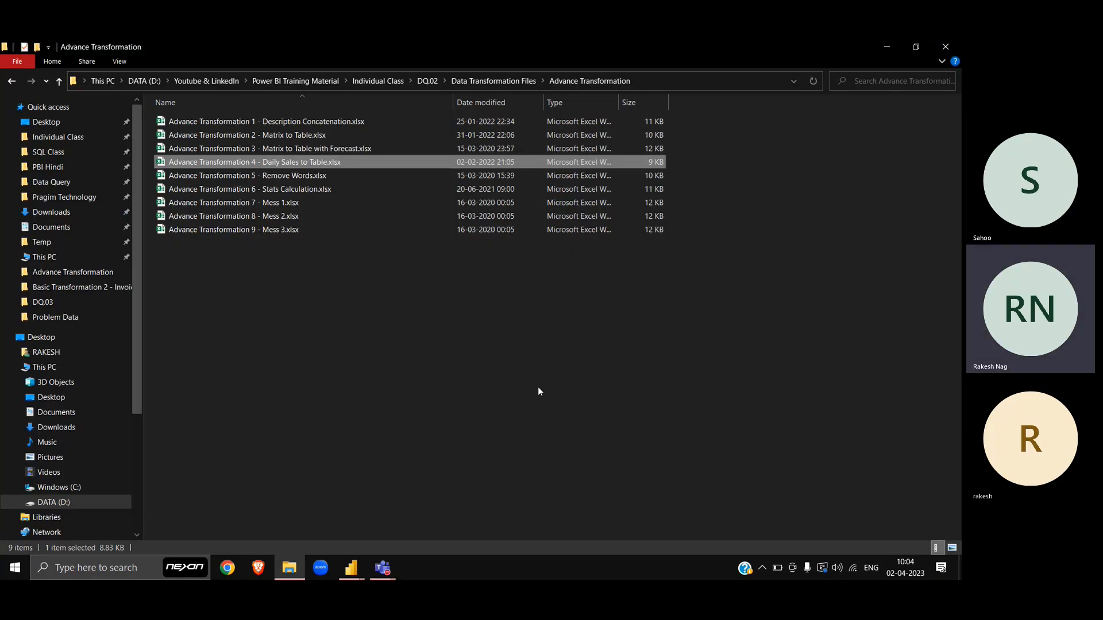
{"action": "key", "text": "Return"}
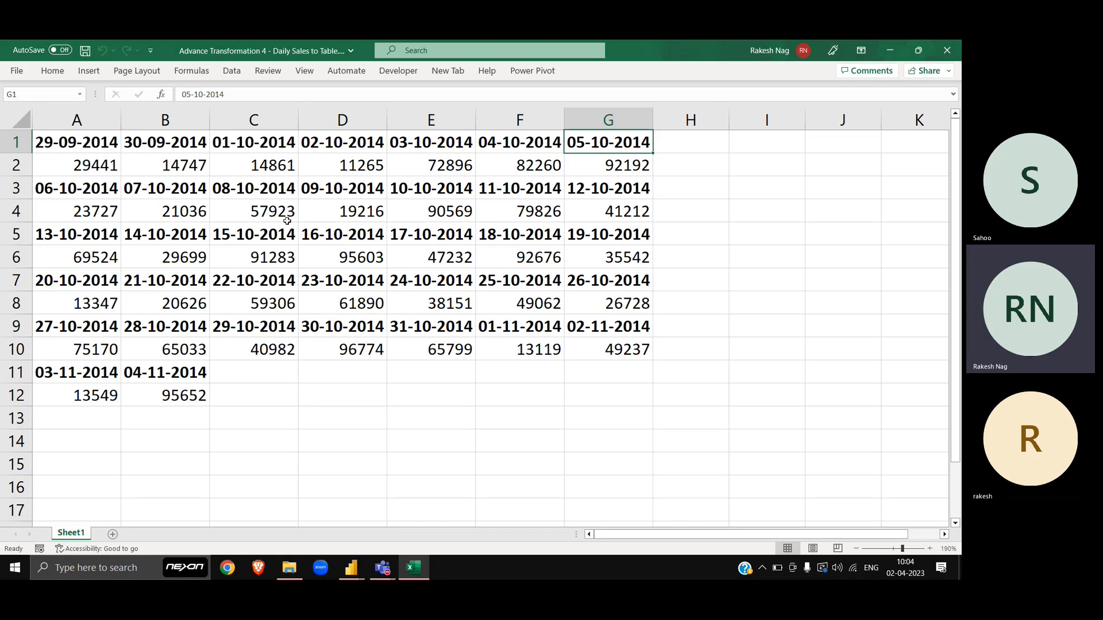
Examine how each date in row 1 pairs with the sales value beneath it in row 2, across columns A to G
{"action": "left_click", "coordinate": [71, 144]}
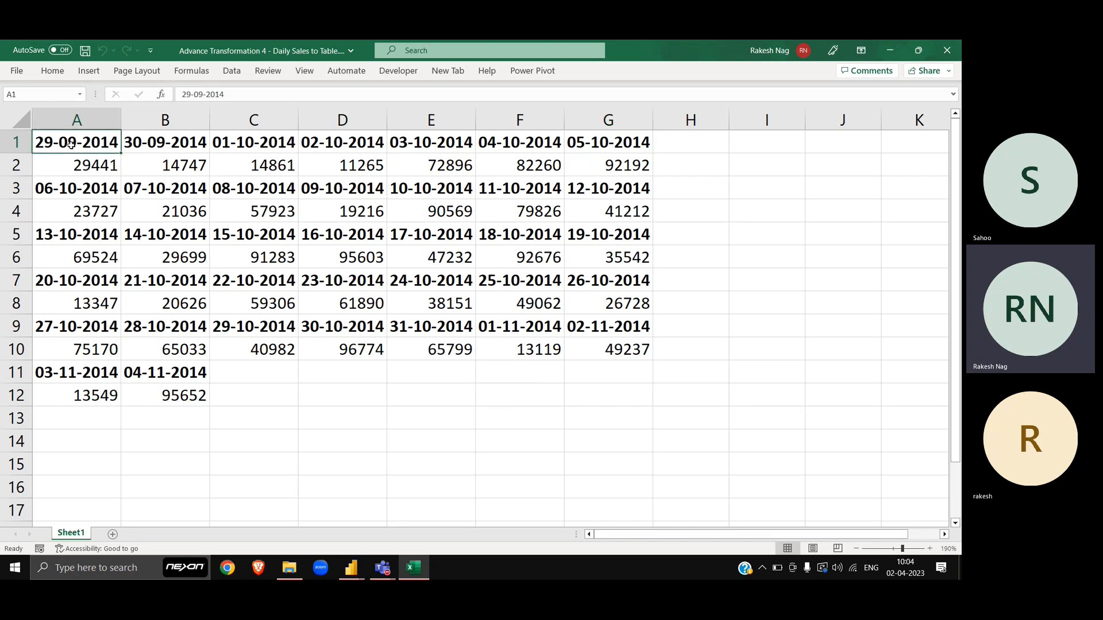
{"action": "key", "text": "Down"}
{"action": "key", "text": "Up"}
{"action": "key", "text": "Down"}
{"action": "key", "text": "Right"}
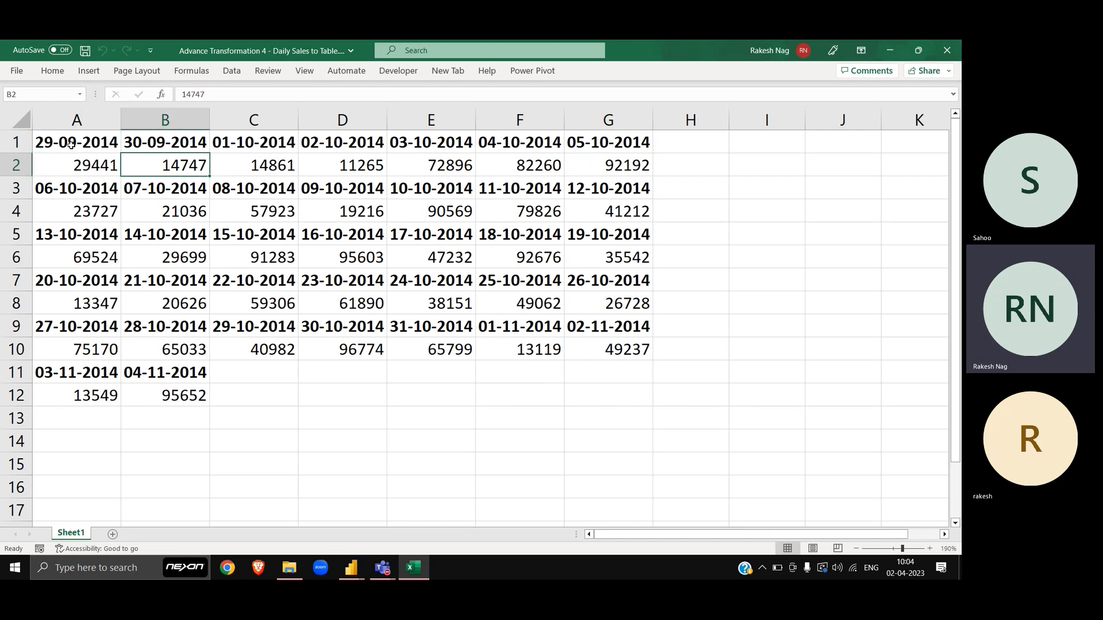
{"action": "key", "text": "Right"}
{"action": "key", "text": "Up"}
{"action": "key", "text": "Left"}
{"action": "key", "text": "Left"}
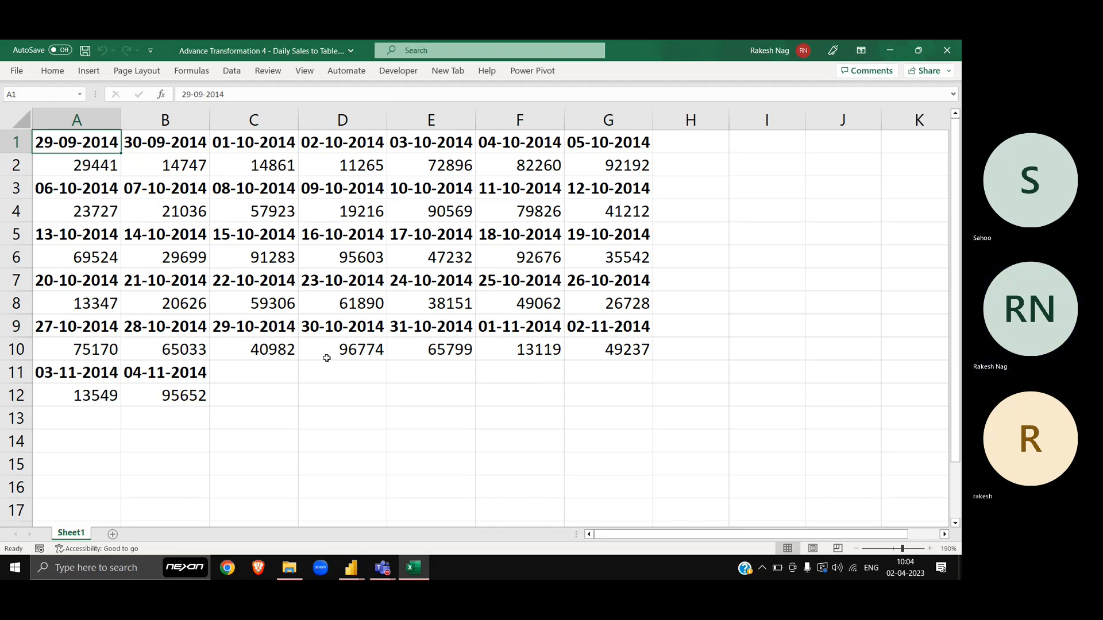
{"action": "key", "text": "Down"}
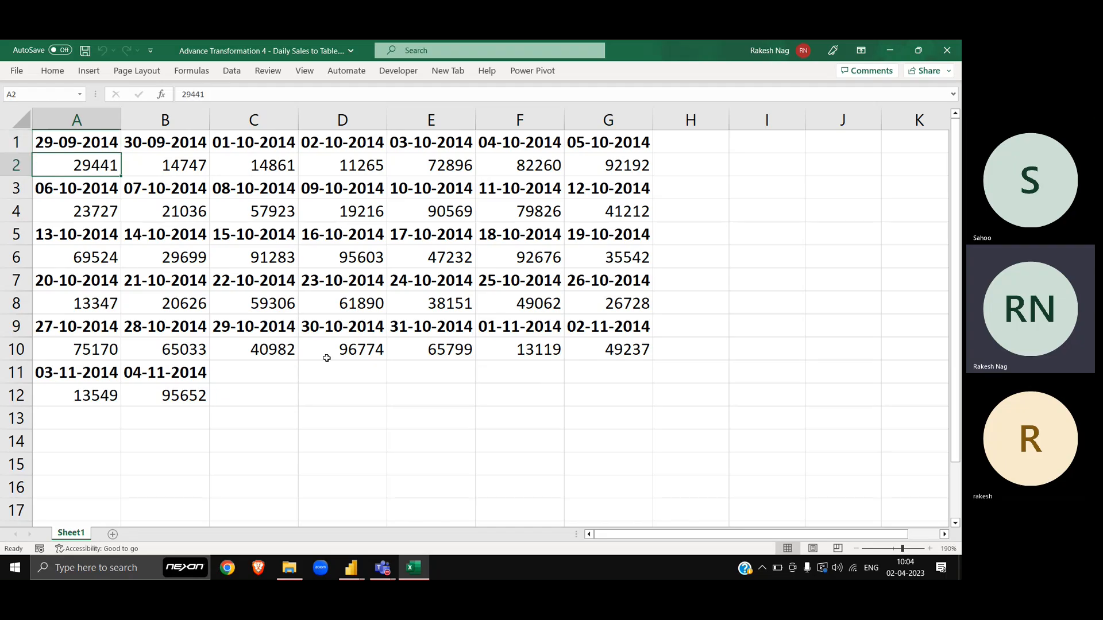
{"action": "key", "text": "Up"}
{"action": "key", "text": "Right"}
{"action": "key", "text": "Down"}
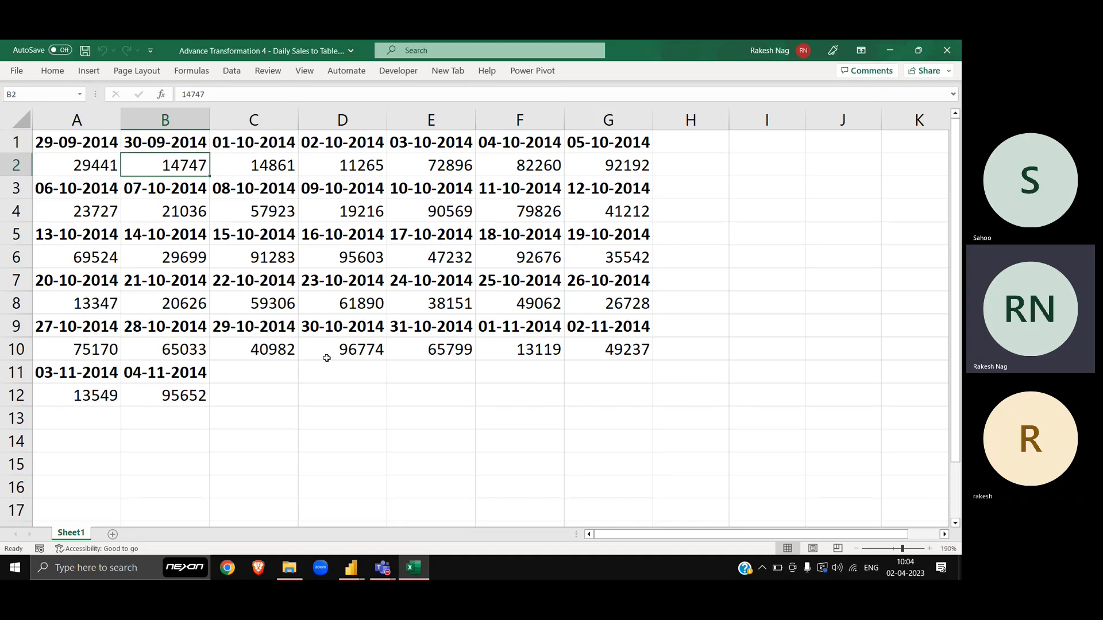
{"action": "key", "text": "Up"}
{"action": "key", "text": "Right"}
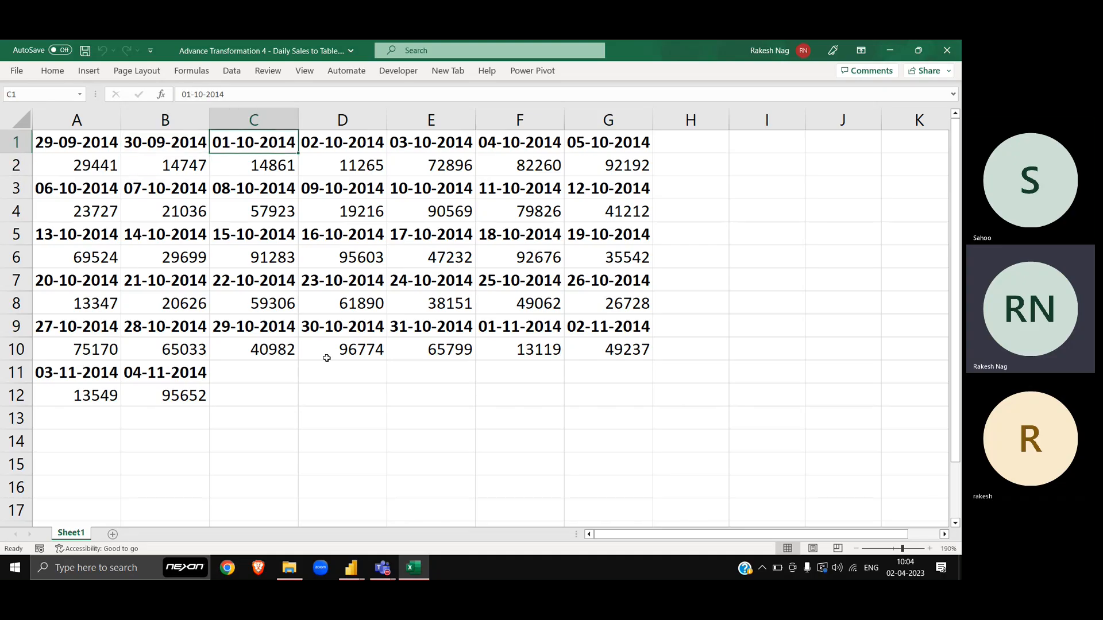
{"action": "key", "text": "Down"}
{"action": "key", "text": "Up"}
{"action": "key", "text": "Right"}
{"action": "key", "text": "Down"}
{"action": "key", "text": "Up"}
{"action": "key", "text": "Right"}
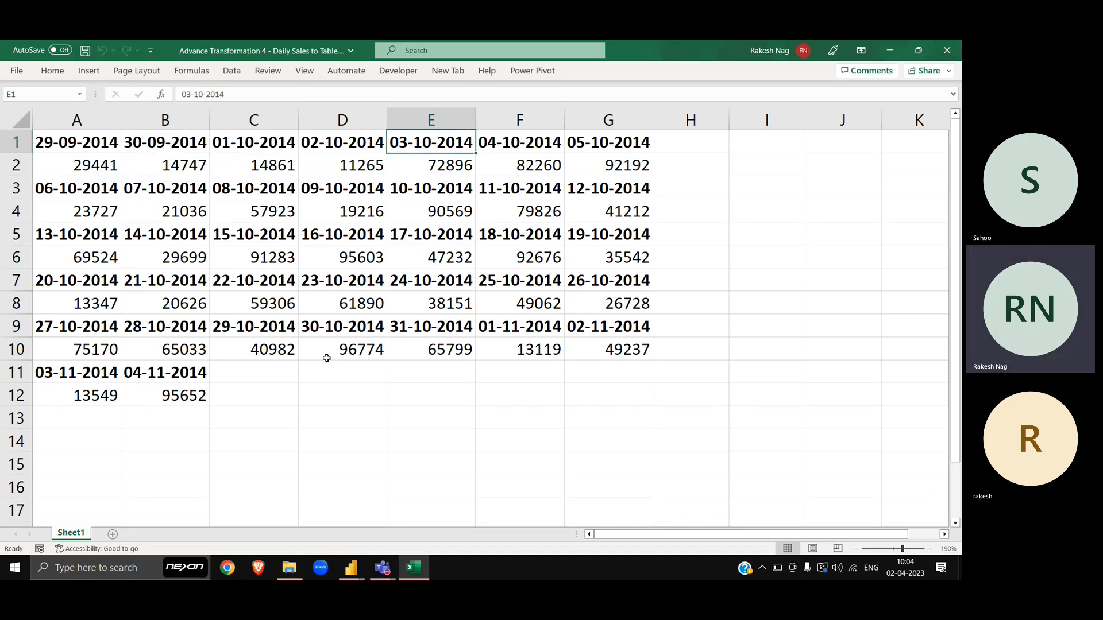
{"action": "key", "text": "Down"}
{"action": "key", "text": "Right"}
{"action": "key", "text": "Up"}
{"action": "key", "text": "Right"}
{"action": "key", "text": "Down"}
{"action": "key", "text": "Down"}
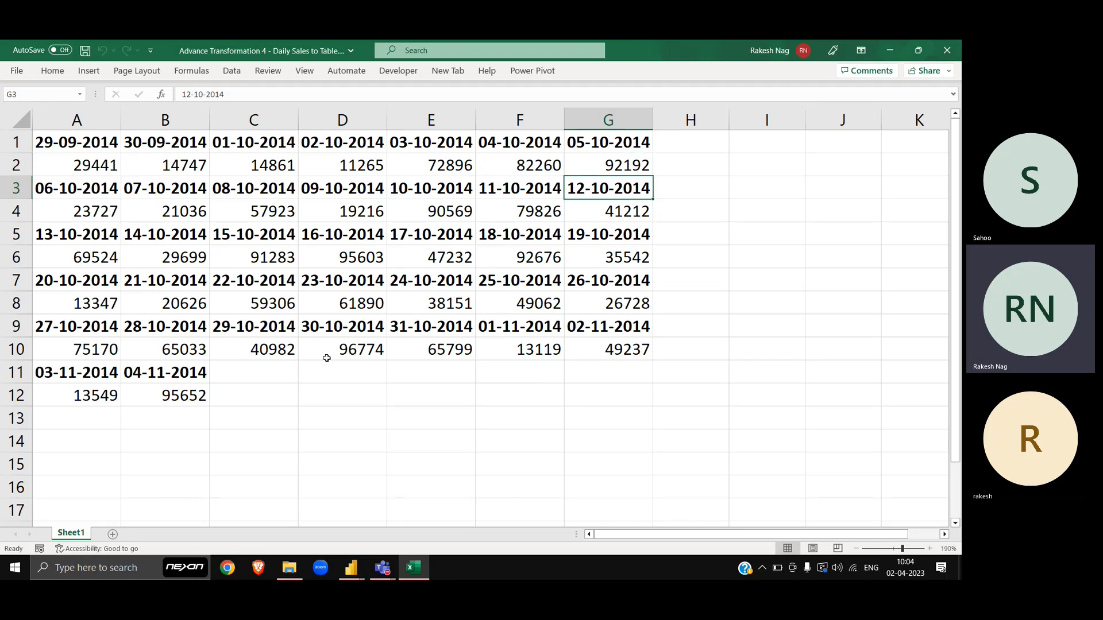
Review the sales values along row 4 and check how far the data extends down column A
{"action": "key", "text": "Left"}
{"action": "key", "text": "Home"}
{"action": "key", "text": "Down"}
{"action": "key", "text": "Right"}
{"action": "key", "text": "Right"}
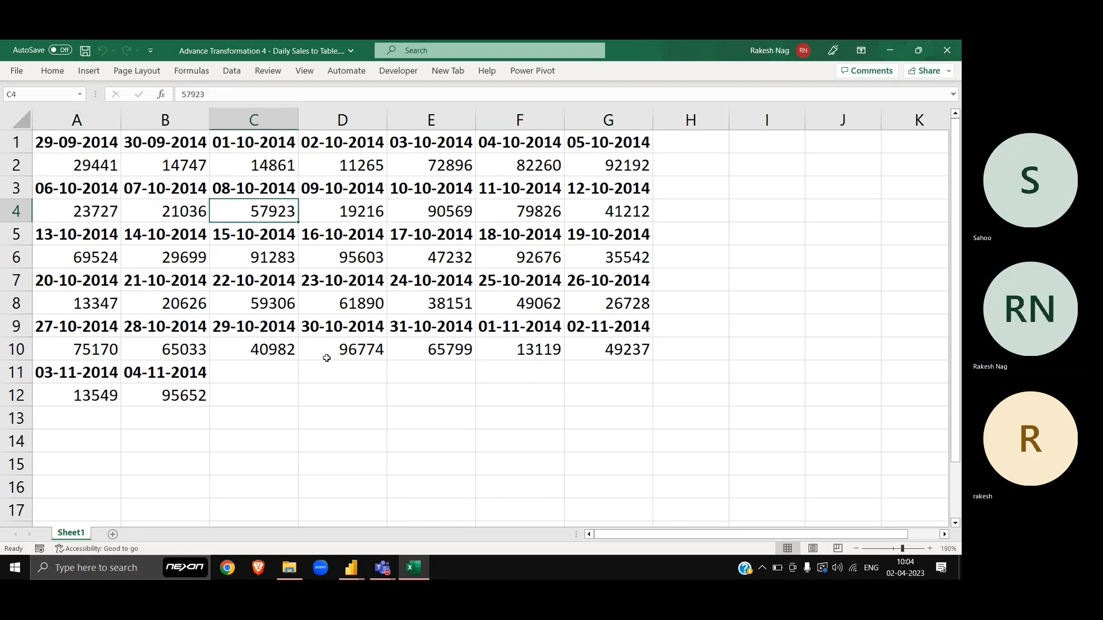
{"action": "key", "text": "Right"}
{"action": "key", "text": "Right"}
{"action": "key", "text": "Right"}
{"action": "key", "text": "Right"}
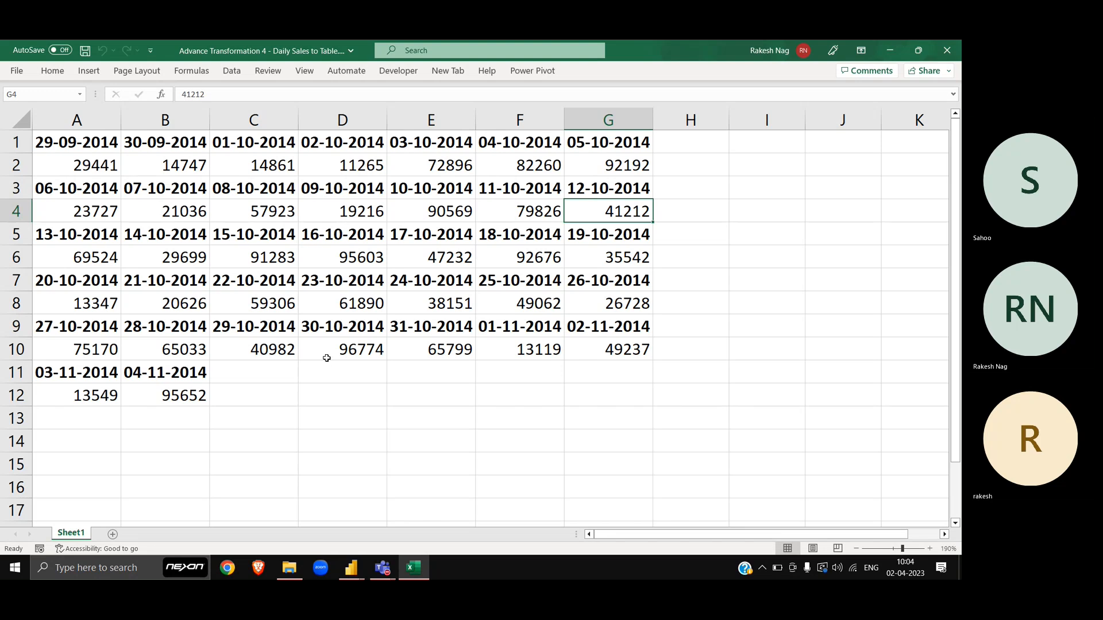
{"action": "key", "text": "ctrl+Home"}
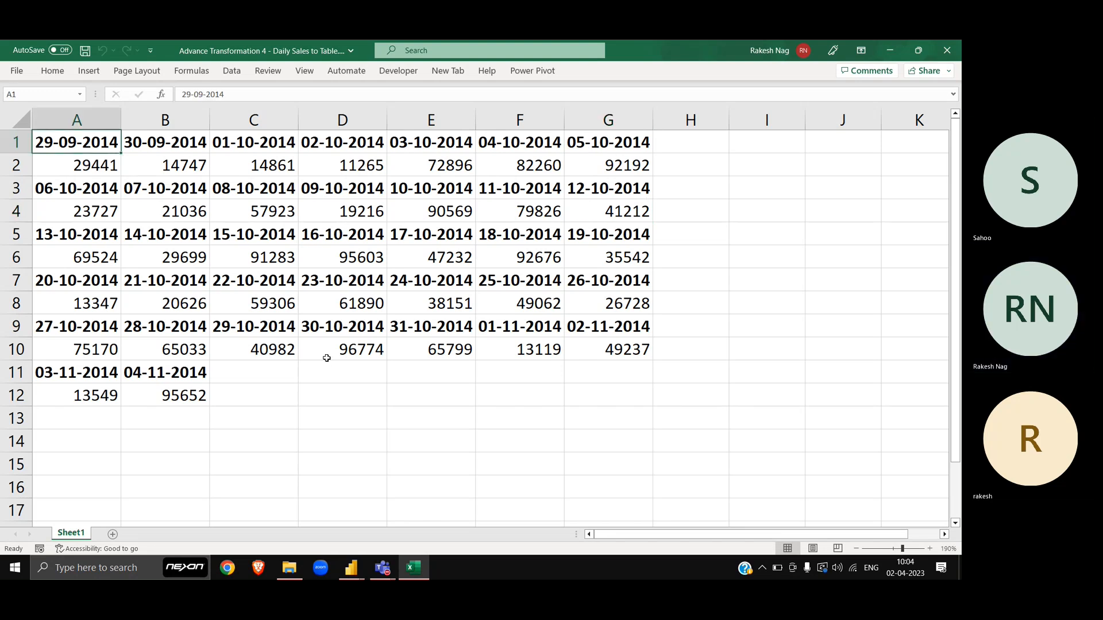
{"action": "key", "text": "ctrl+Down"}
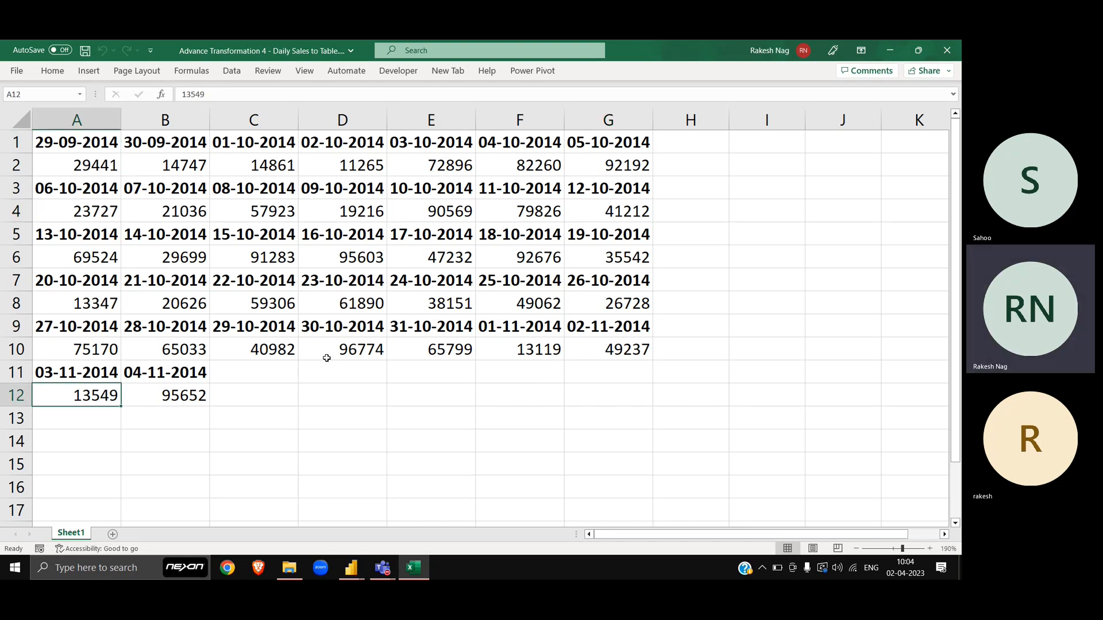
Enter the sample headers Date and Sale in cells D13 and E13
{"action": "left_click", "coordinate": [362, 420]}
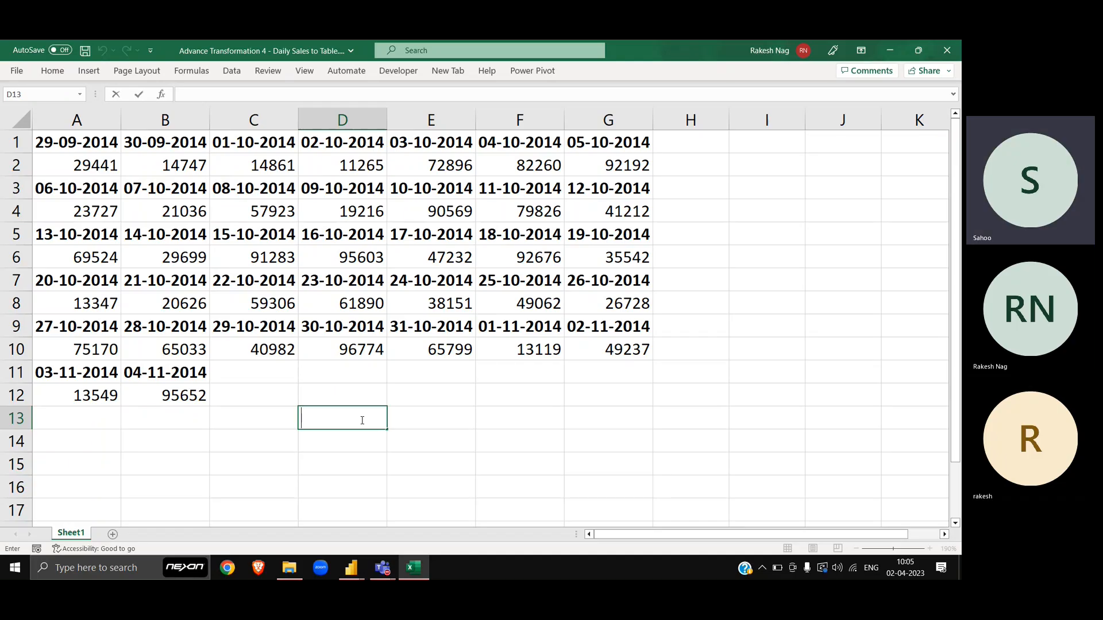
{"action": "type", "text": "Date"}
{"action": "key", "text": "Tab"}
{"action": "type", "text": "Sale"}
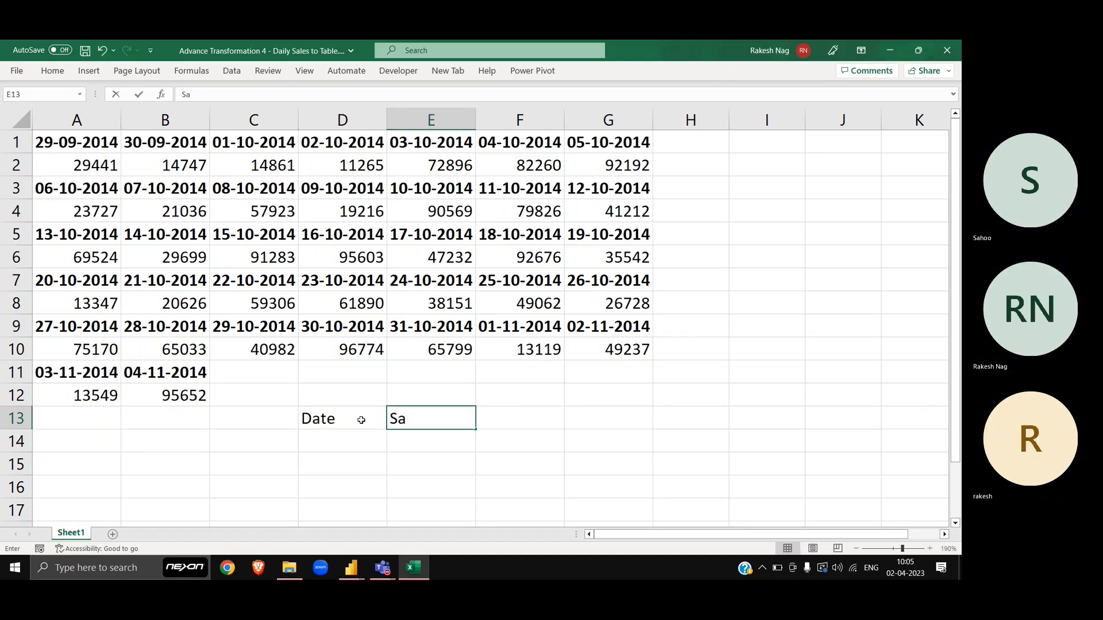
{"action": "key", "text": "Return"}
Select the sample output area D13:E16 and clear its contents
{"action": "key", "text": "Up"}
{"action": "key", "text": "shift+Right"}
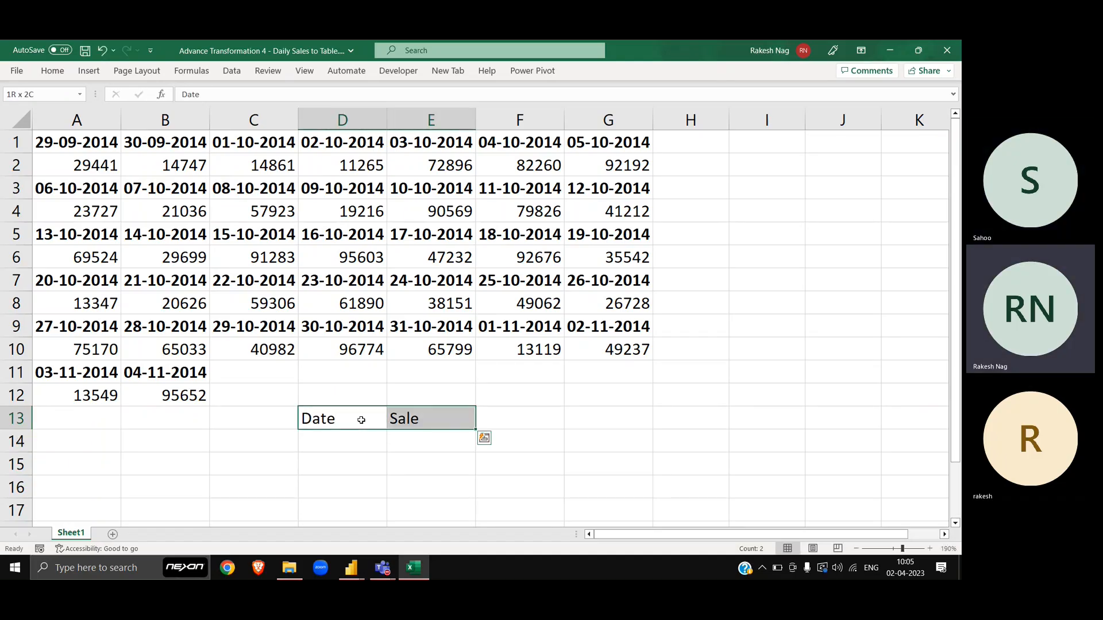
{"action": "key", "text": "shift+Down"}
{"action": "key", "text": "shift+Down"}
{"action": "key", "text": "shift+Down"}
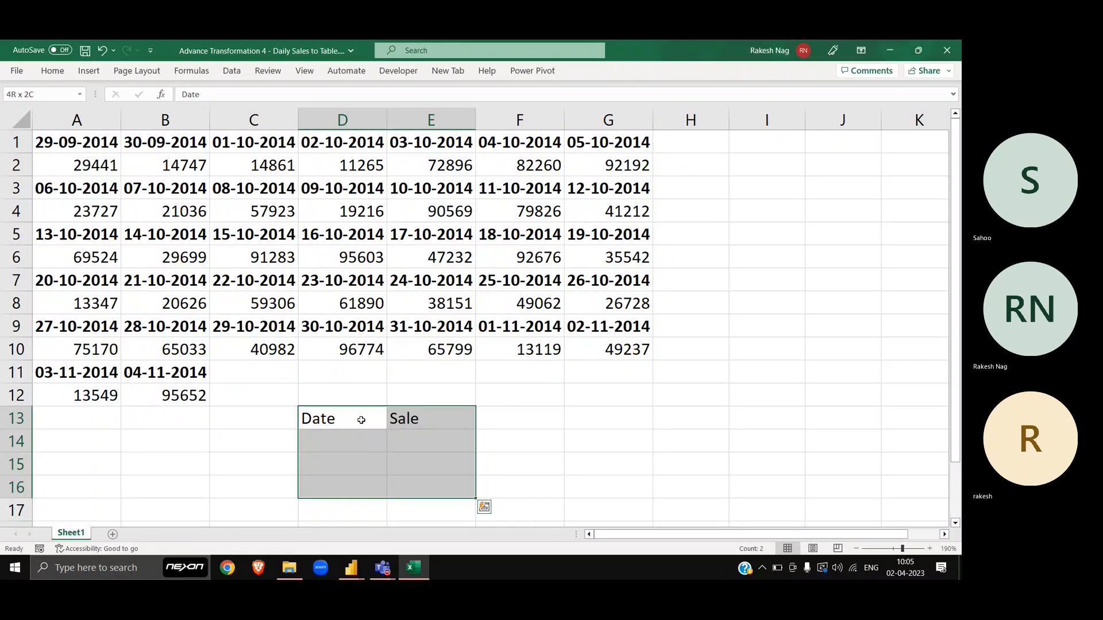
{"action": "key", "text": "Delete"}
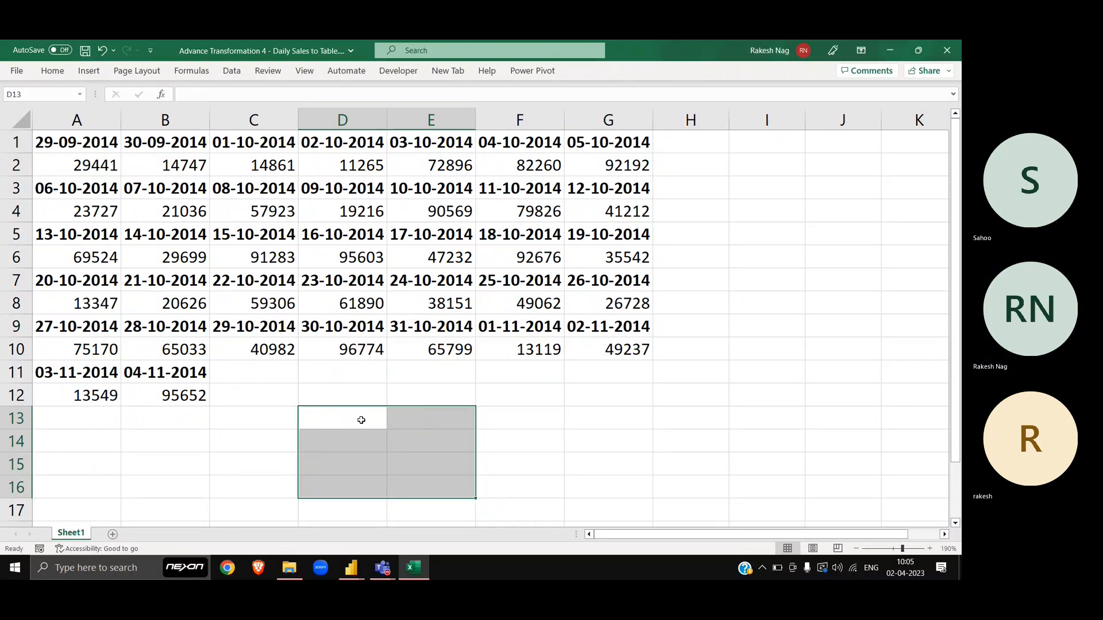
Examine the date rows 1, 3, 5, 7 and 9 of the daily sales sheet and return to cell A1
{"action": "left_click", "coordinate": [267, 243]}
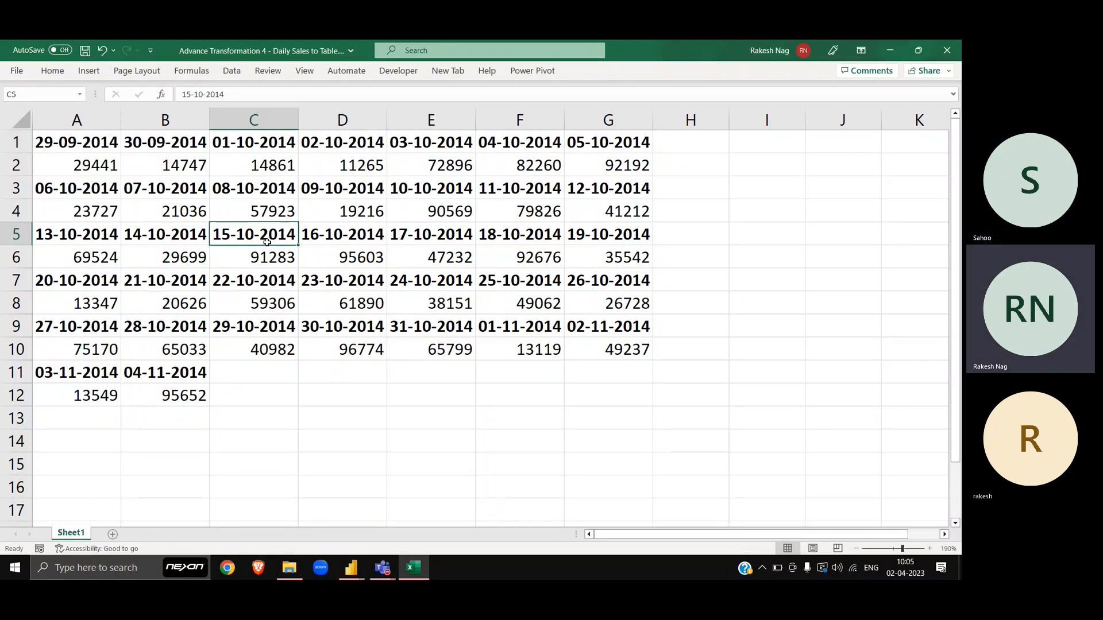
{"action": "left_click", "coordinate": [25, 143]}
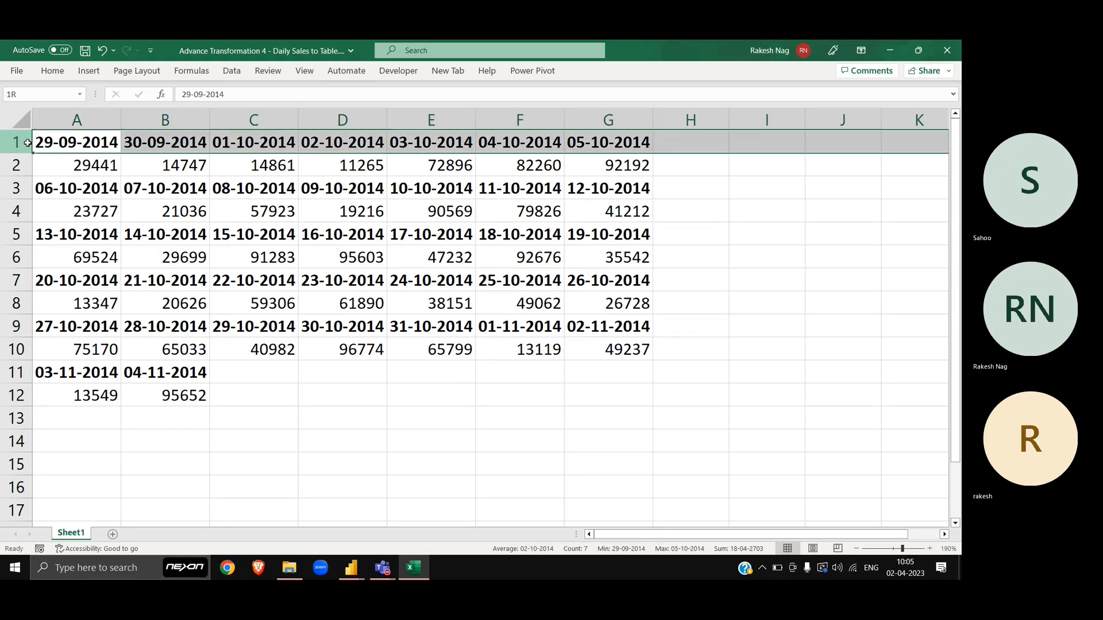
{"action": "left_click", "coordinate": [16, 190]}
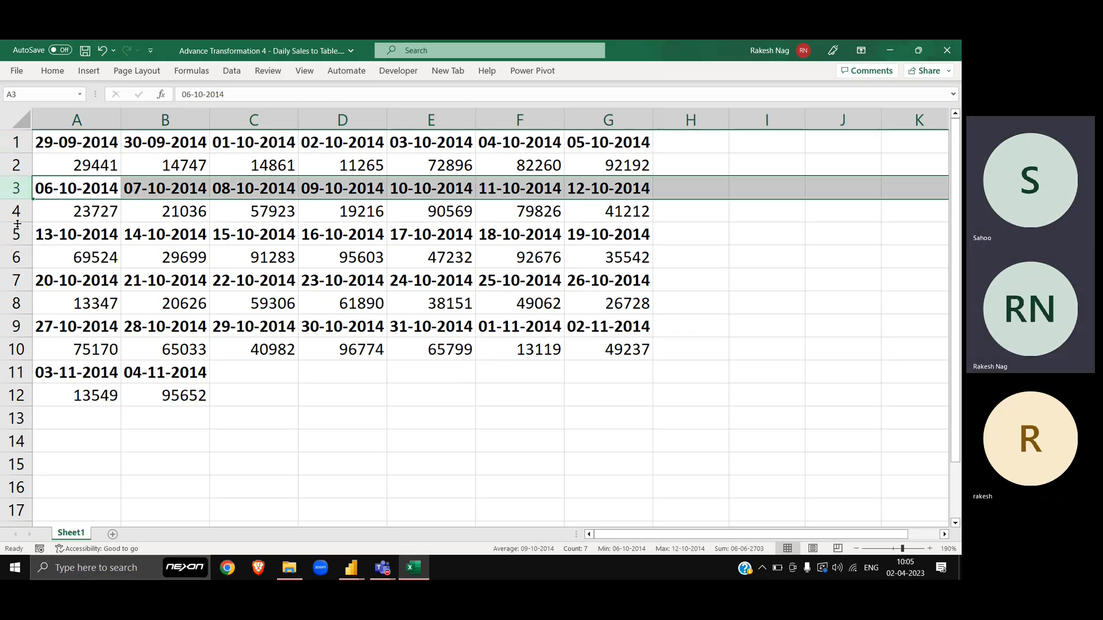
{"action": "left_click", "coordinate": [15, 235]}
{"action": "left_click", "coordinate": [9, 284]}
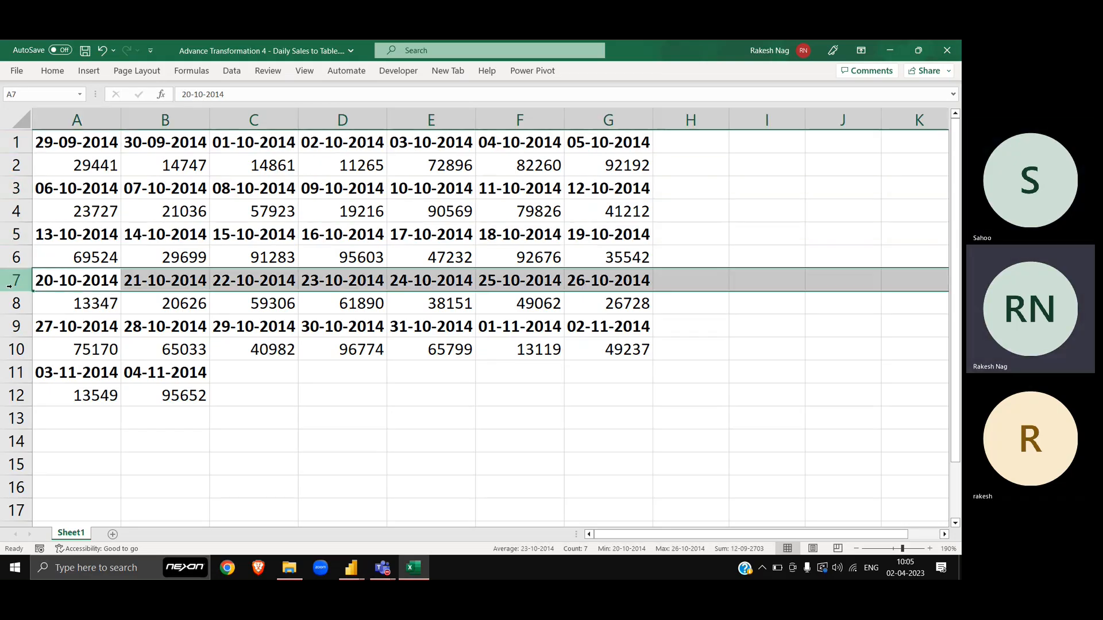
{"action": "left_click", "coordinate": [15, 325]}
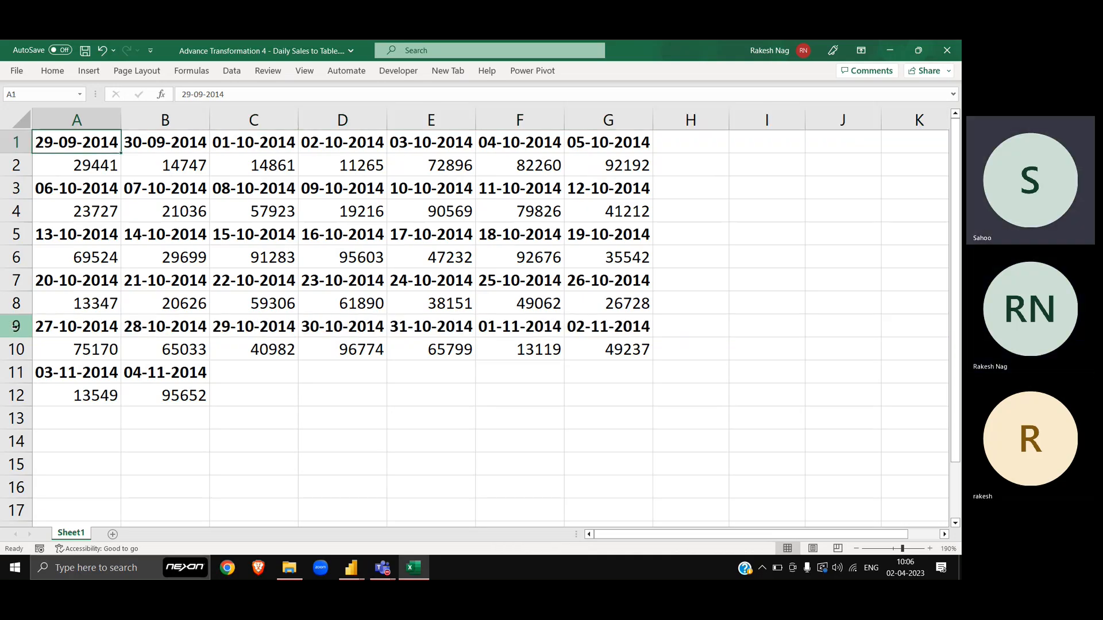
{"action": "key", "text": "ctrl+Home"}
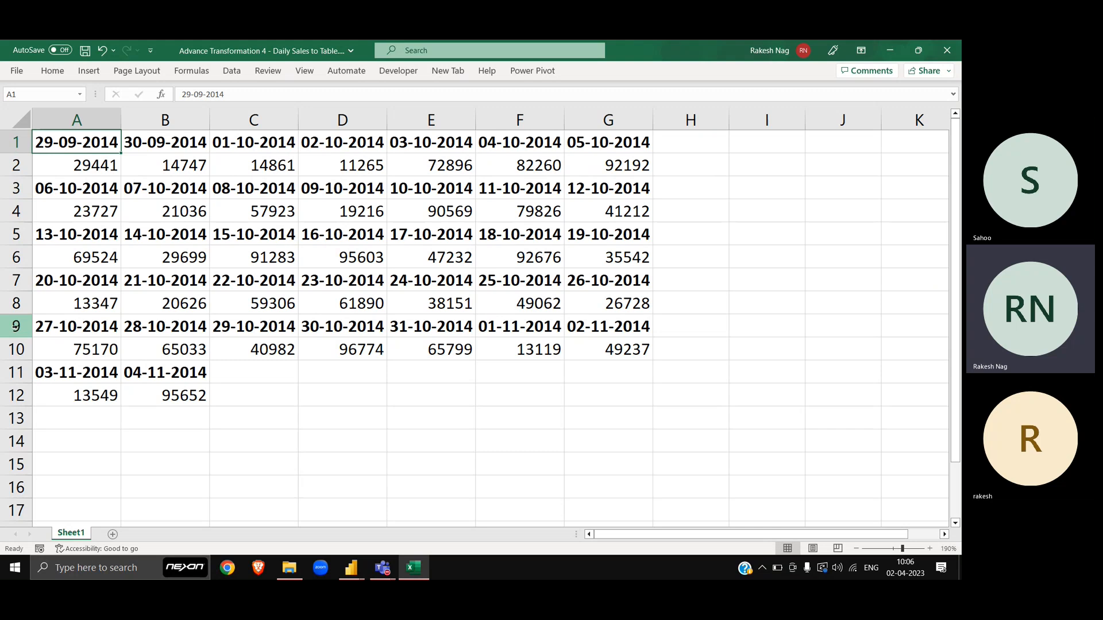
Switch to Power Query Editor and start a new query from an Excel workbook source
{"action": "key", "text": "alt+Tab"}
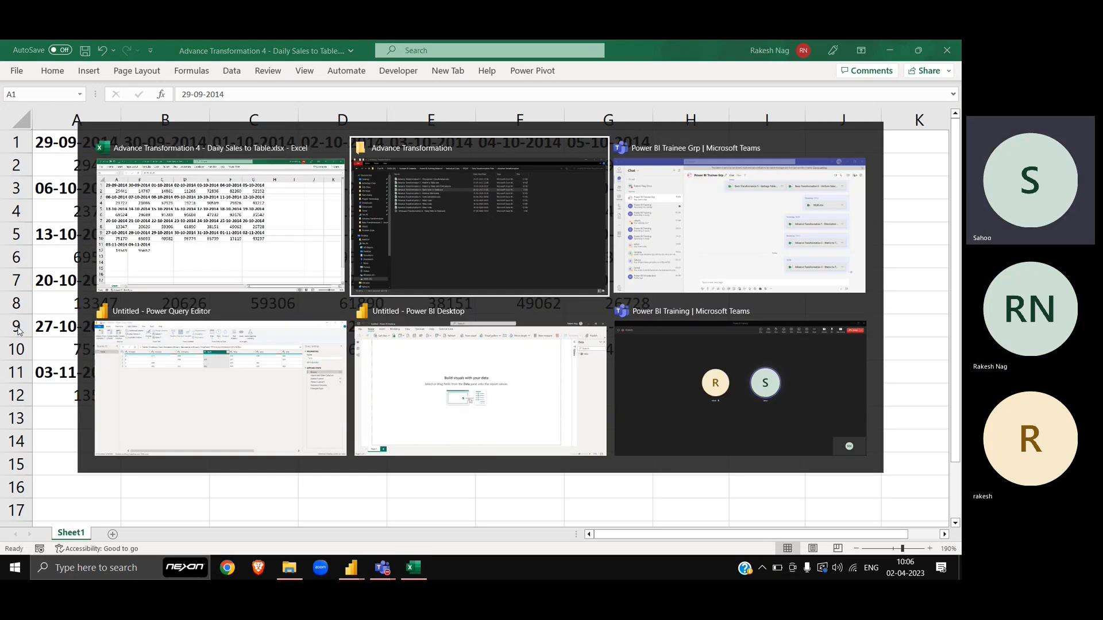
{"action": "key", "text": "alt+Tab"}
{"action": "key", "text": "alt+Tab"}
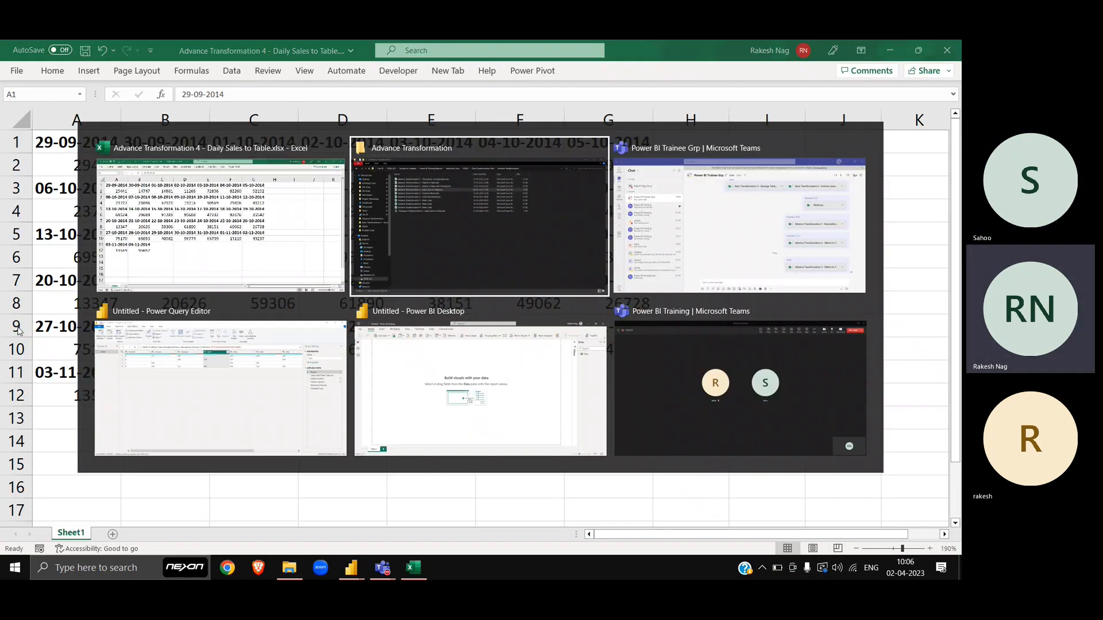
{"action": "key", "text": "alt+Tab"}
{"action": "key", "text": "alt+Tab"}
{"action": "key", "text": "alt+Tab"}
{"action": "key", "text": "alt+shift+Tab"}
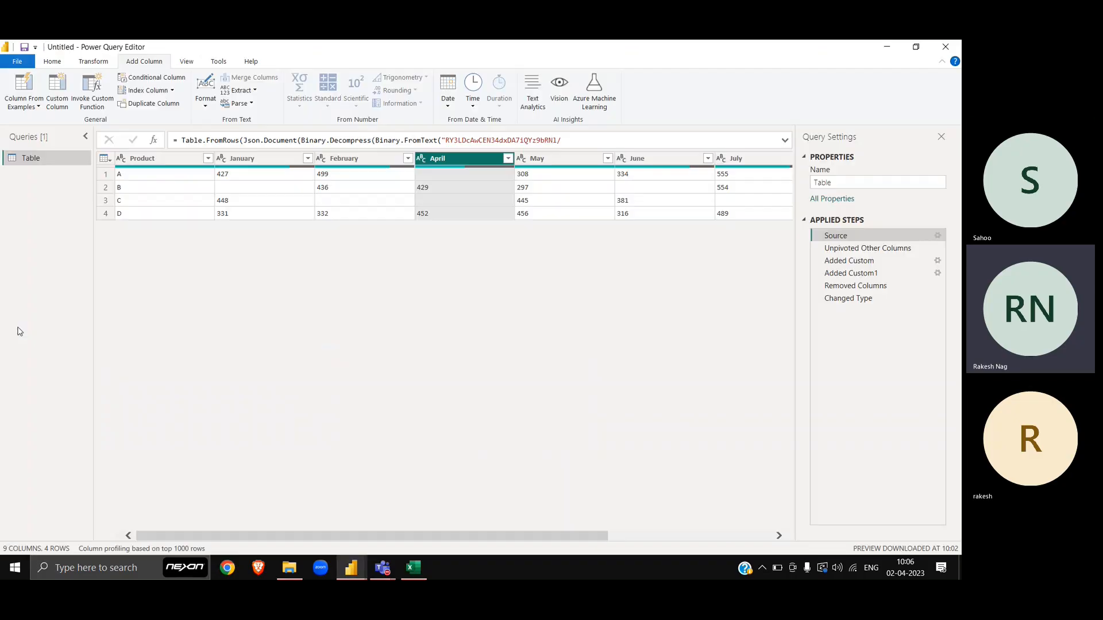
{"action": "left_click", "coordinate": [63, 63]}
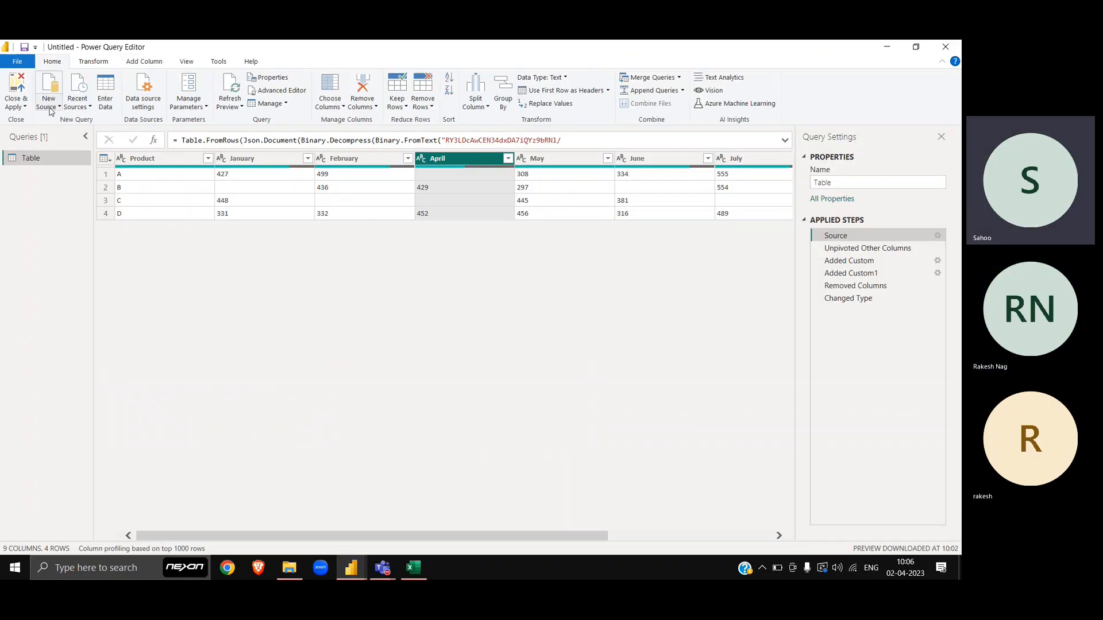
{"action": "left_click", "coordinate": [49, 102]}
{"action": "left_click", "coordinate": [99, 140]}
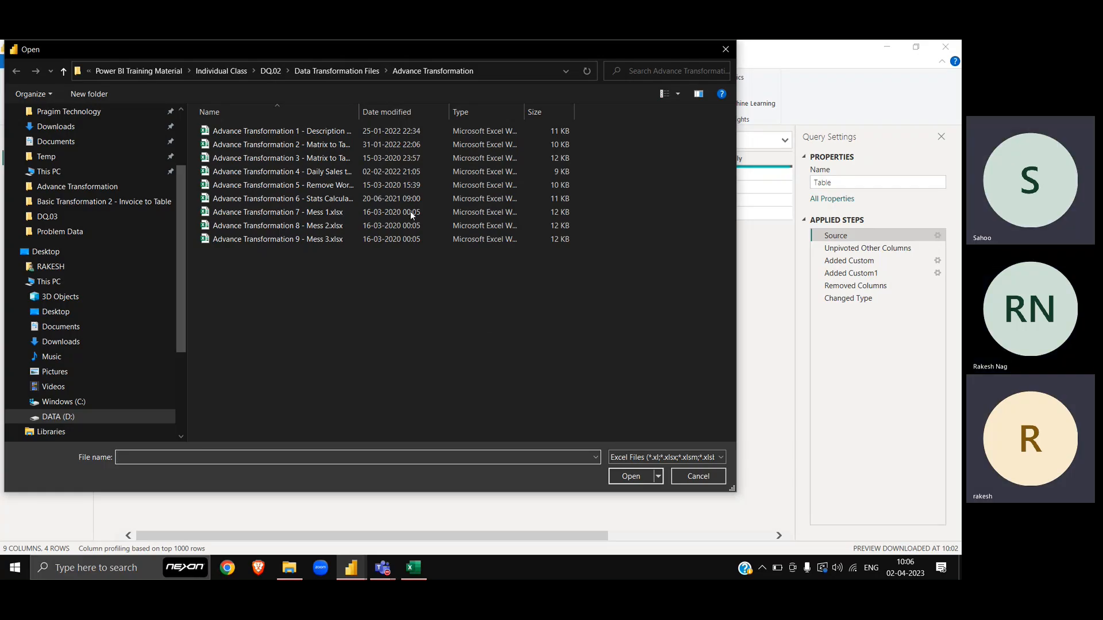
Import Sheet1 from Advance Transformation 4 - Daily Sales to Table.xlsx as a new query
{"action": "double_click", "coordinate": [359, 112]}
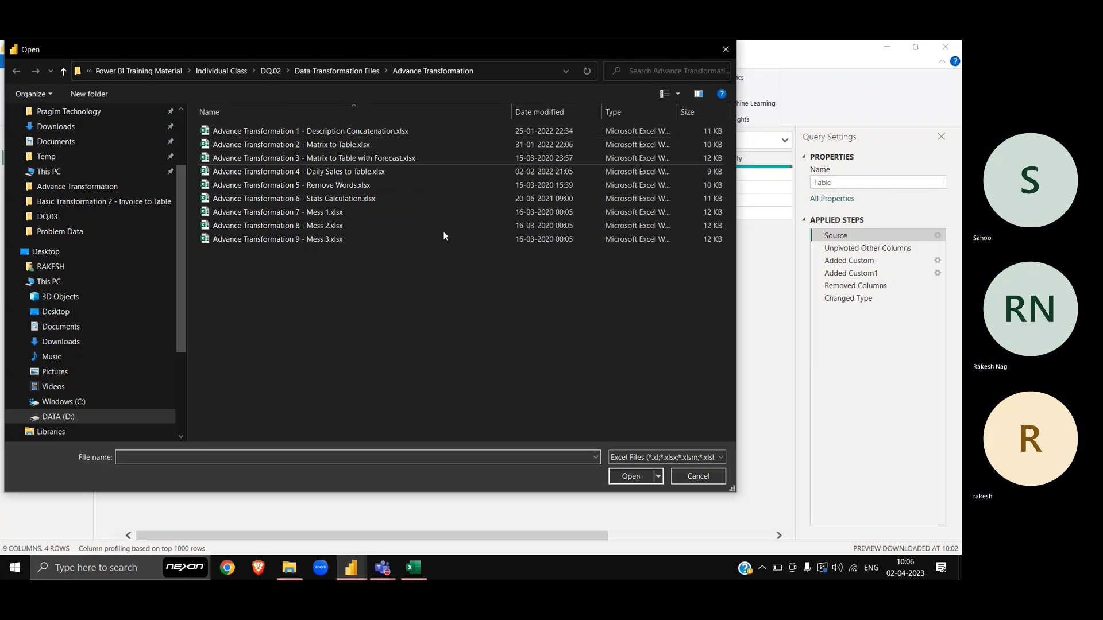
{"action": "key", "text": "alt+Tab"}
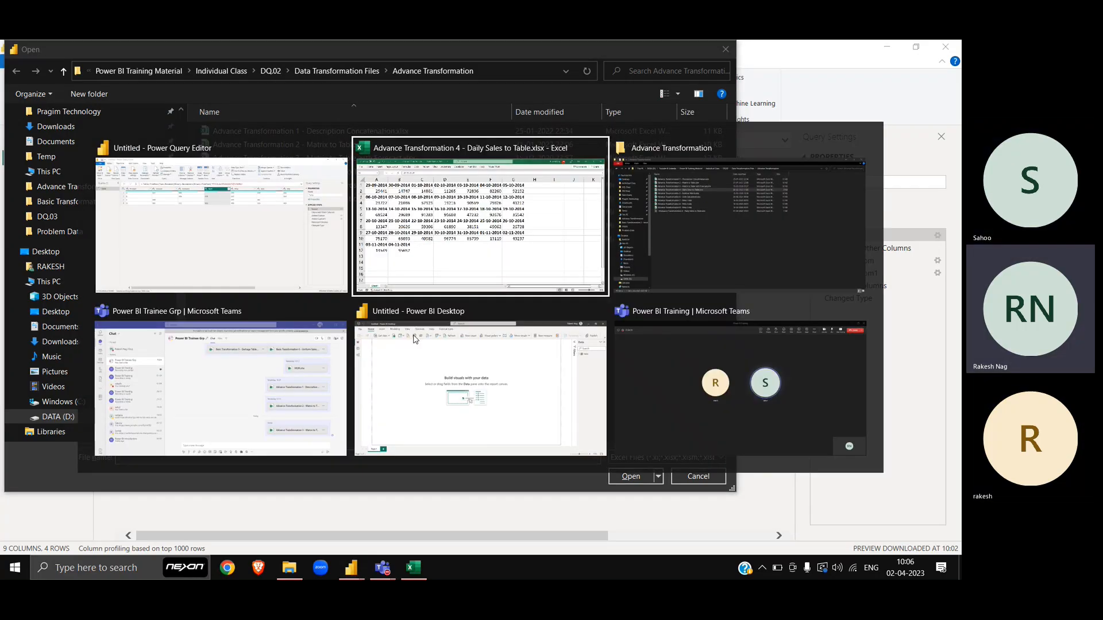
{"action": "key", "text": "alt+Tab"}
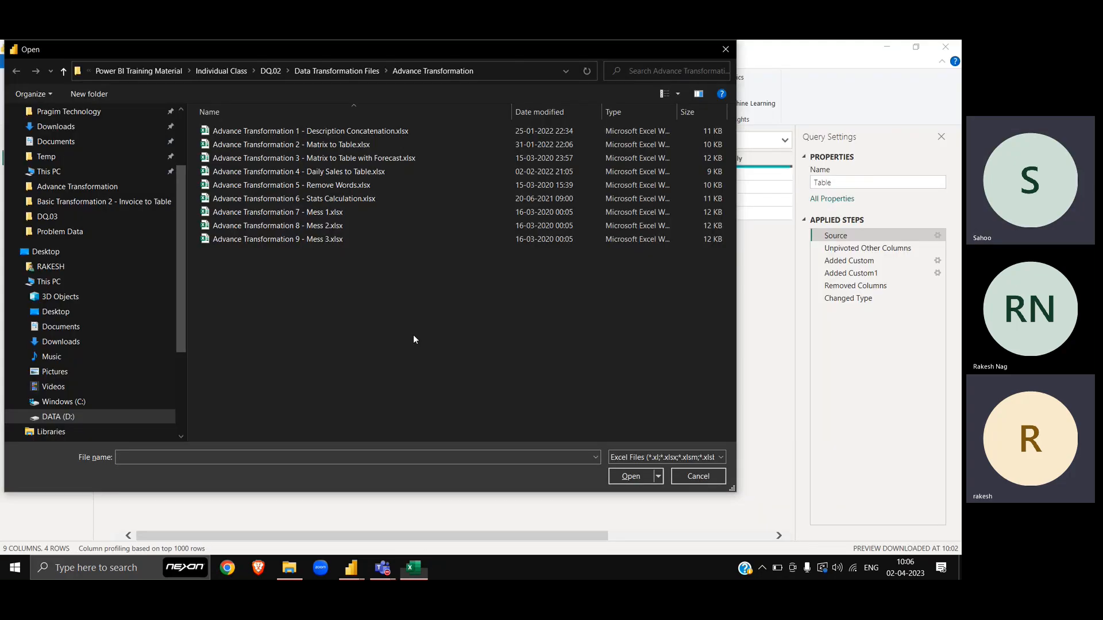
{"action": "double_click", "coordinate": [381, 171]}
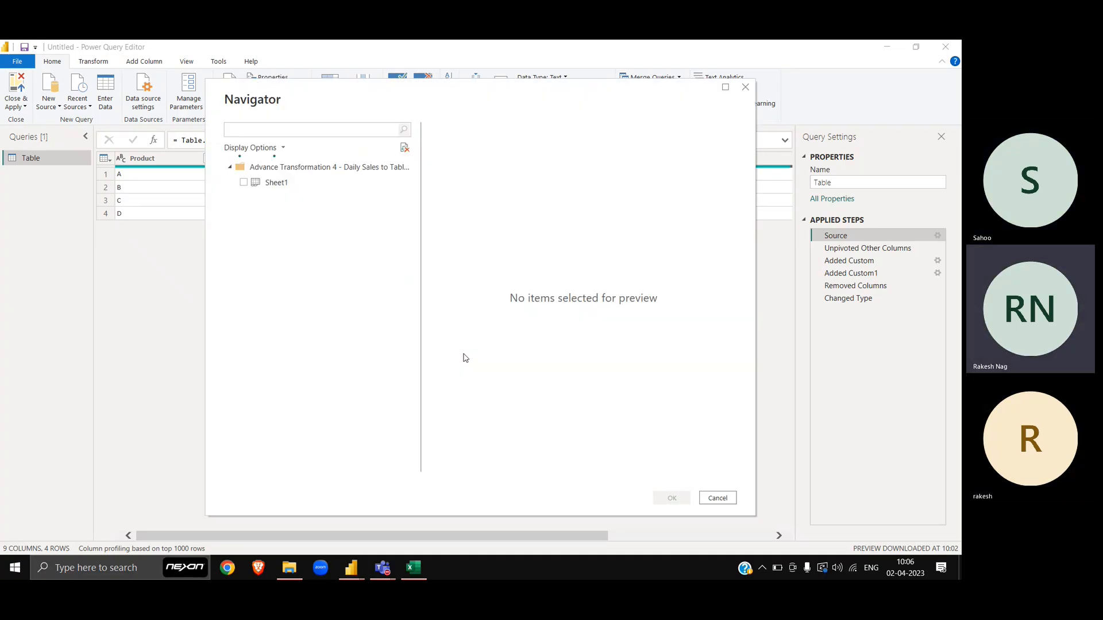
{"action": "left_click", "coordinate": [243, 182]}
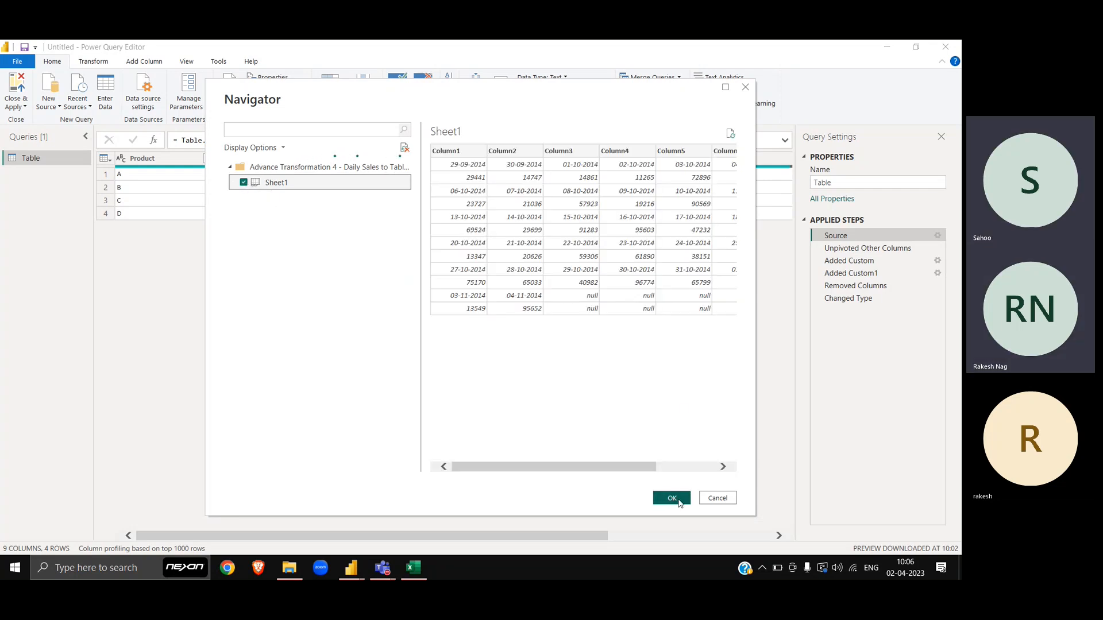
{"action": "left_click", "coordinate": [678, 499]}
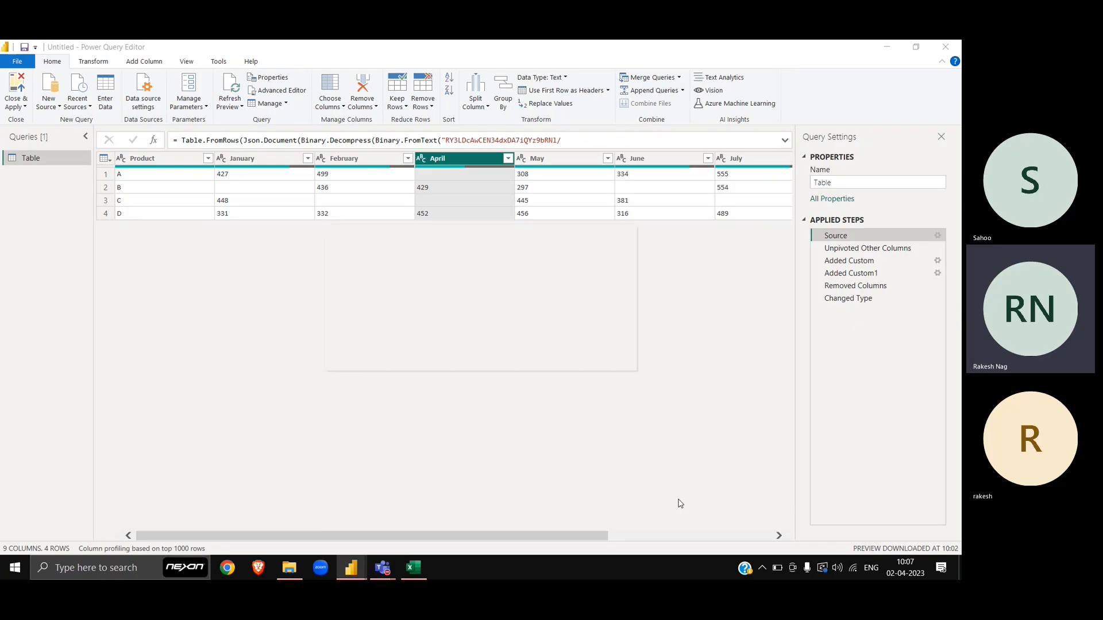
Switch to Excel and create a new blank workbook for a scratch example
{"action": "key", "text": "alt+Tab"}
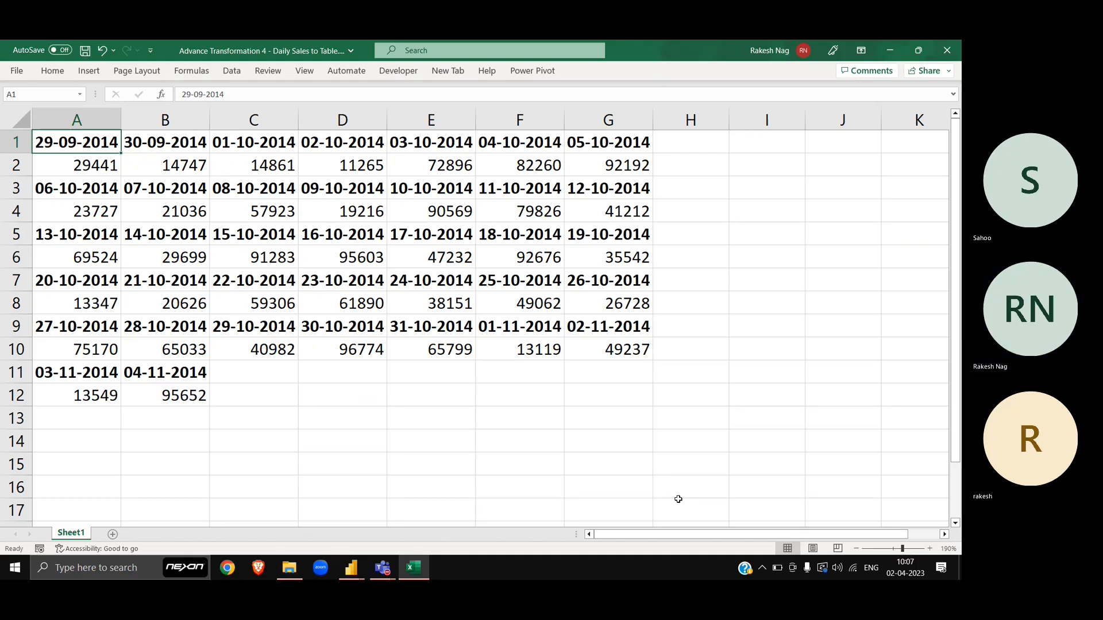
{"action": "key", "text": "alt+Tab"}
{"action": "key", "text": "ctrl+n"}
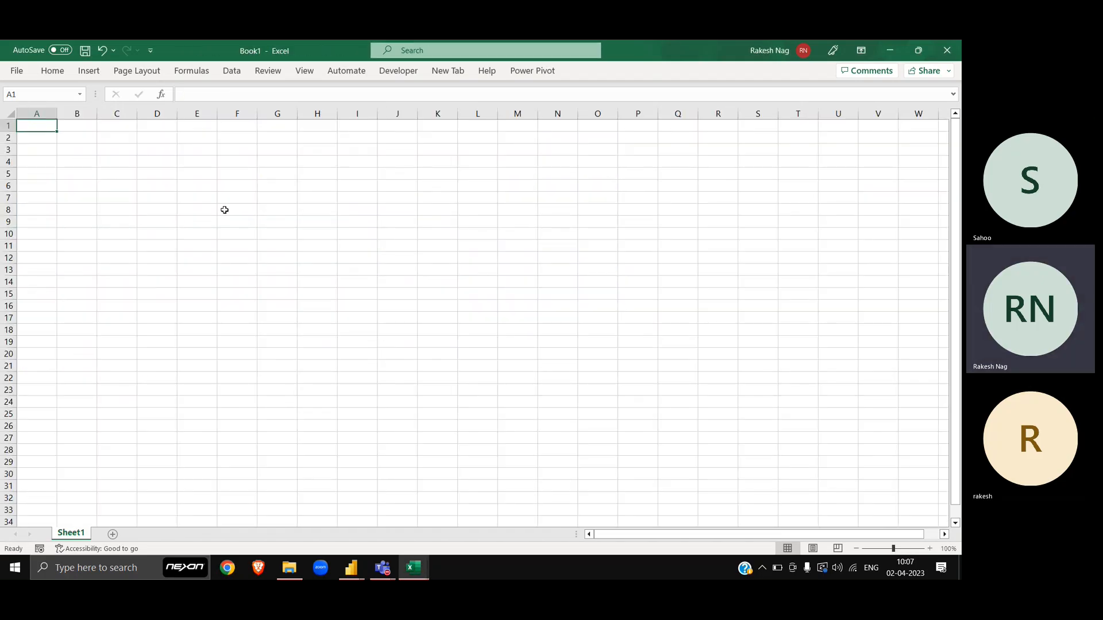
{"action": "scroll", "coordinate": [225, 210], "scroll_direction": "right", "scroll_amount": 15}
{"action": "scroll", "coordinate": [225, 210], "scroll_direction": "left", "scroll_amount": 10}
{"action": "scroll", "coordinate": [224, 210], "scroll_direction": "left", "scroll_amount": 10}
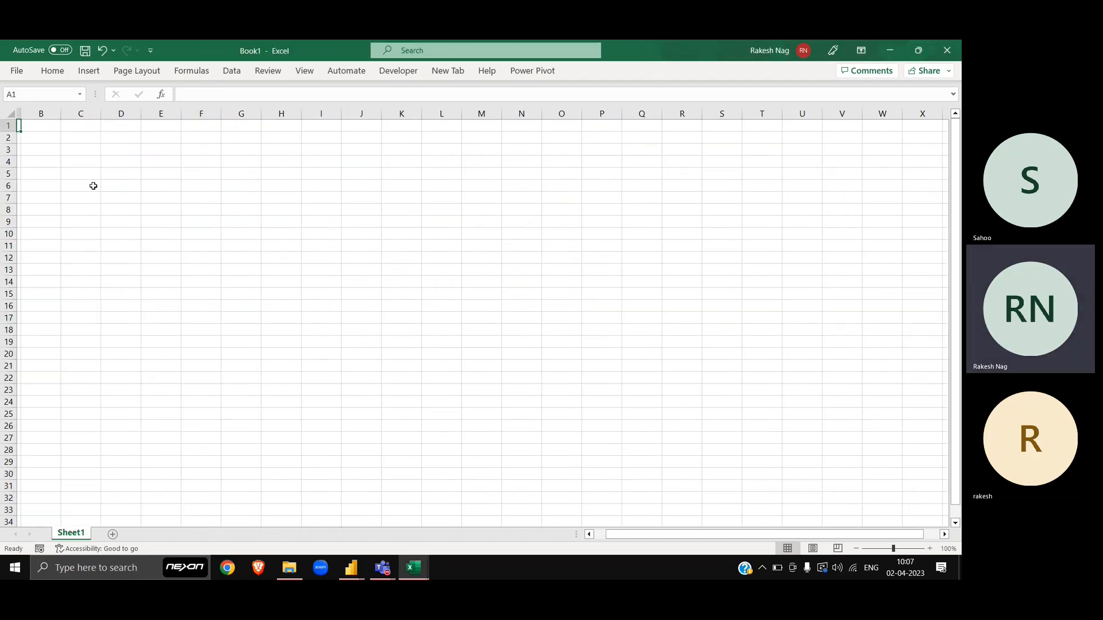
Enter the sample texts dsfafdsa, adfadf and adfafd in cells C6, C7 and C8
{"action": "left_click", "coordinate": [91, 184]}
{"action": "scroll", "coordinate": [92, 184], "scroll_direction": "left", "scroll_amount": 1}
{"action": "type", "text": "dsfafdsa"}
{"action": "key", "text": "Return"}
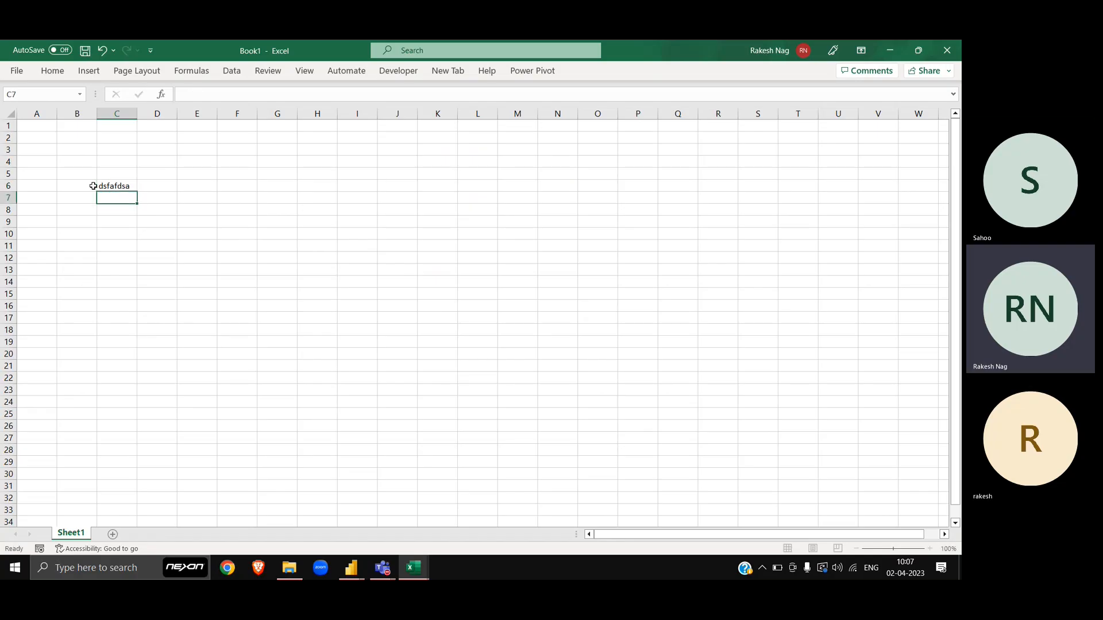
{"action": "type", "text": "adfadf"}
{"action": "key", "text": "Return"}
{"action": "type", "text": "adfafd"}
{"action": "key", "text": "Tab"}
Enter the scattered sample values 546654 in F8, 321631 in G8 and 64sdfg. in E10
{"action": "key", "text": "Tab"}
{"action": "key", "text": "Tab"}
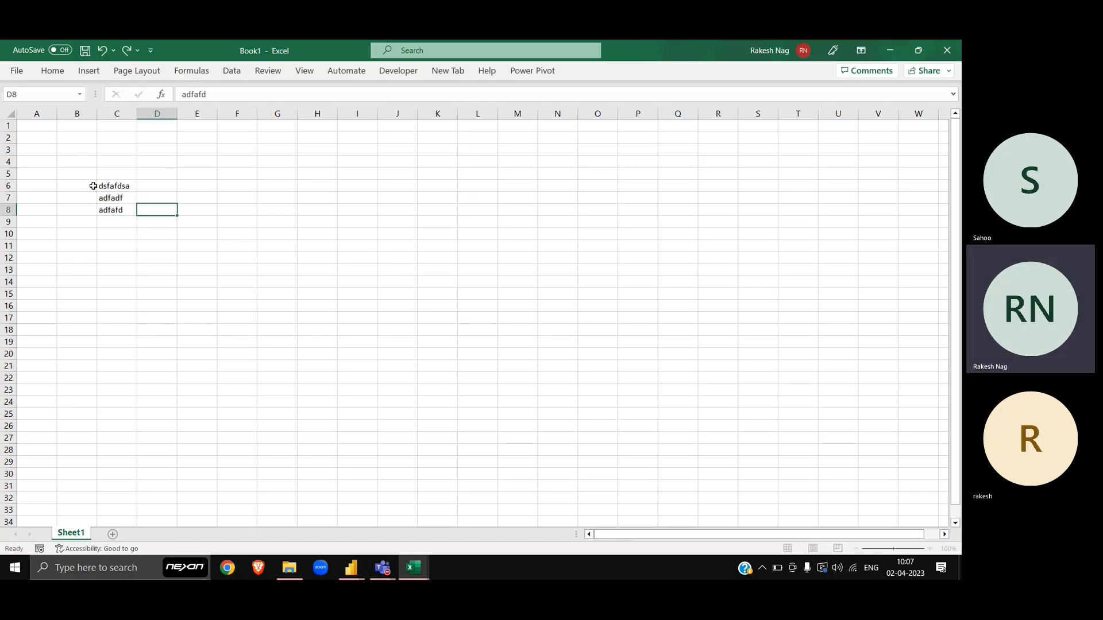
{"action": "type", "text": "546654"}
{"action": "key", "text": "Tab"}
{"action": "type", "text": "321631"}
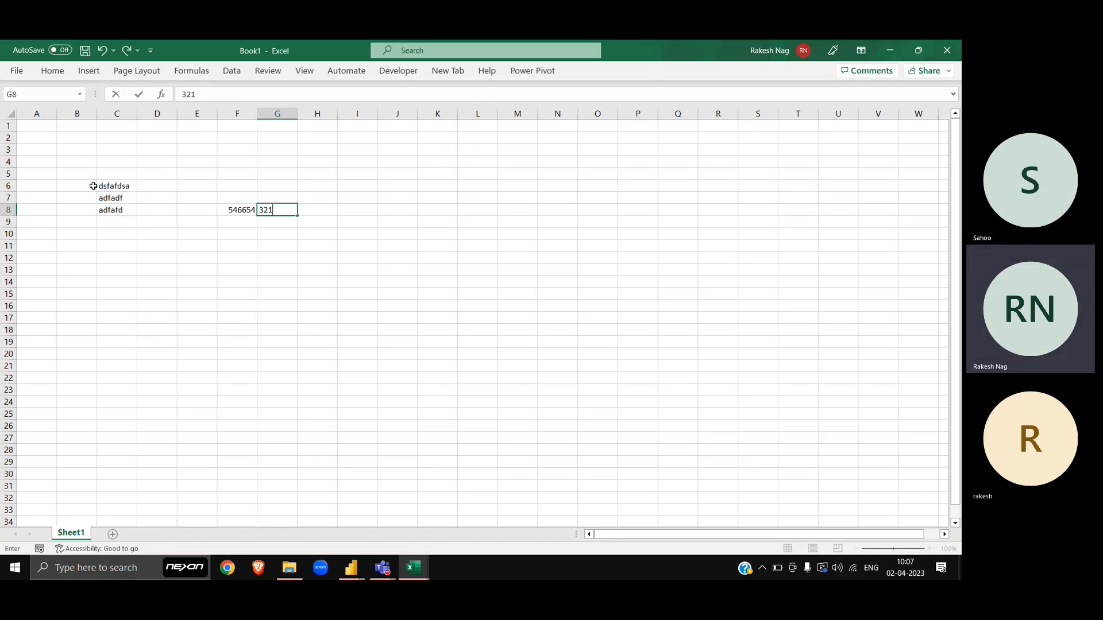
{"action": "key", "text": "Return"}
{"action": "key", "text": "Return"}
{"action": "key", "text": "Tab"}
{"action": "key", "text": "Tab"}
{"action": "type", "text": "64sdfg."}
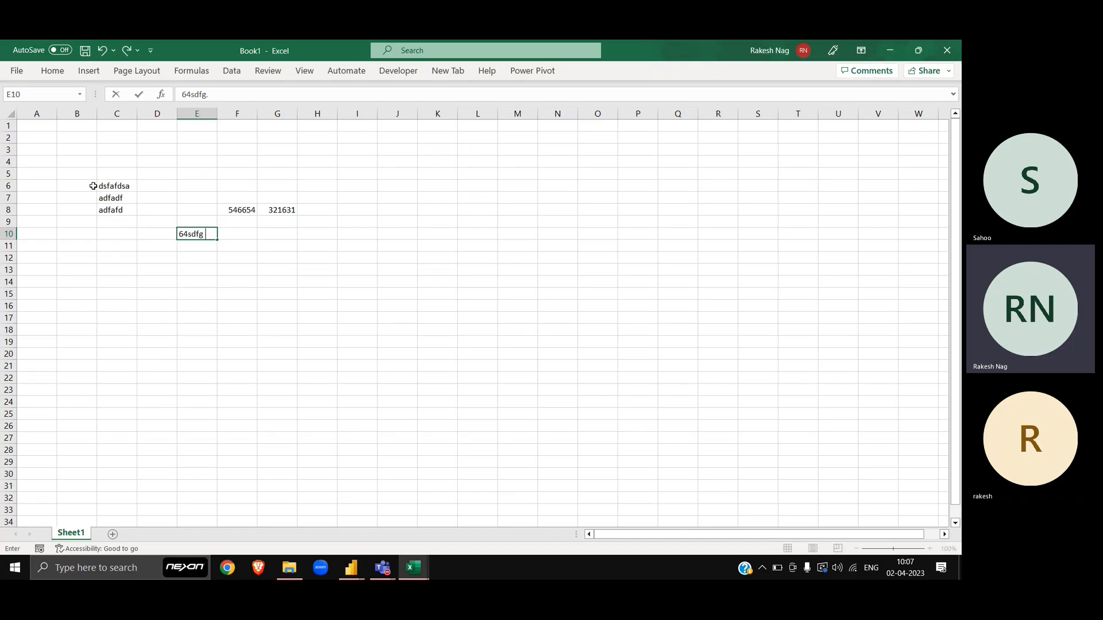
{"action": "key", "text": "Return"}
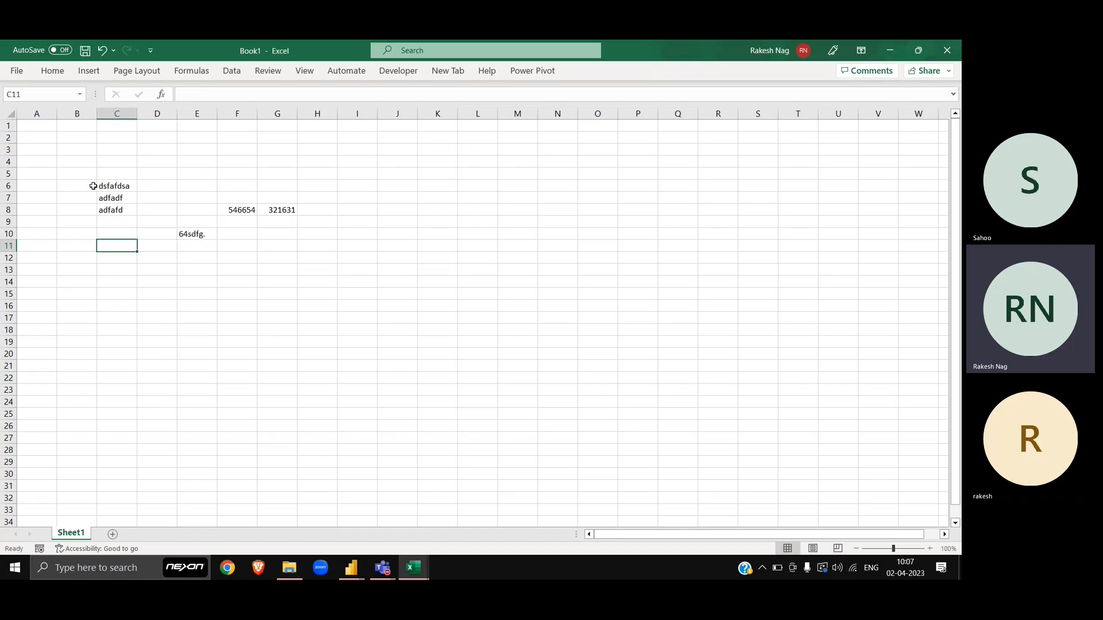
{"action": "key", "text": "Up"}
{"action": "key", "text": "Up"}
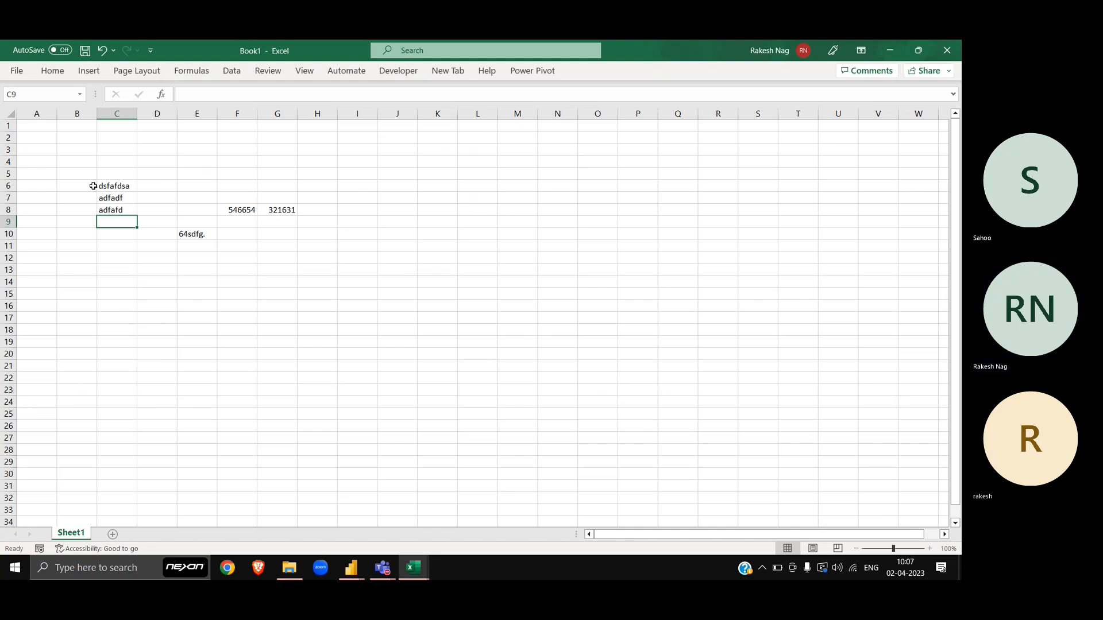
Compare the imported Sheet1 query in Power Query Editor with the freely placed cell entries in the scratch Excel workbook
{"action": "key", "text": "alt+Tab"}
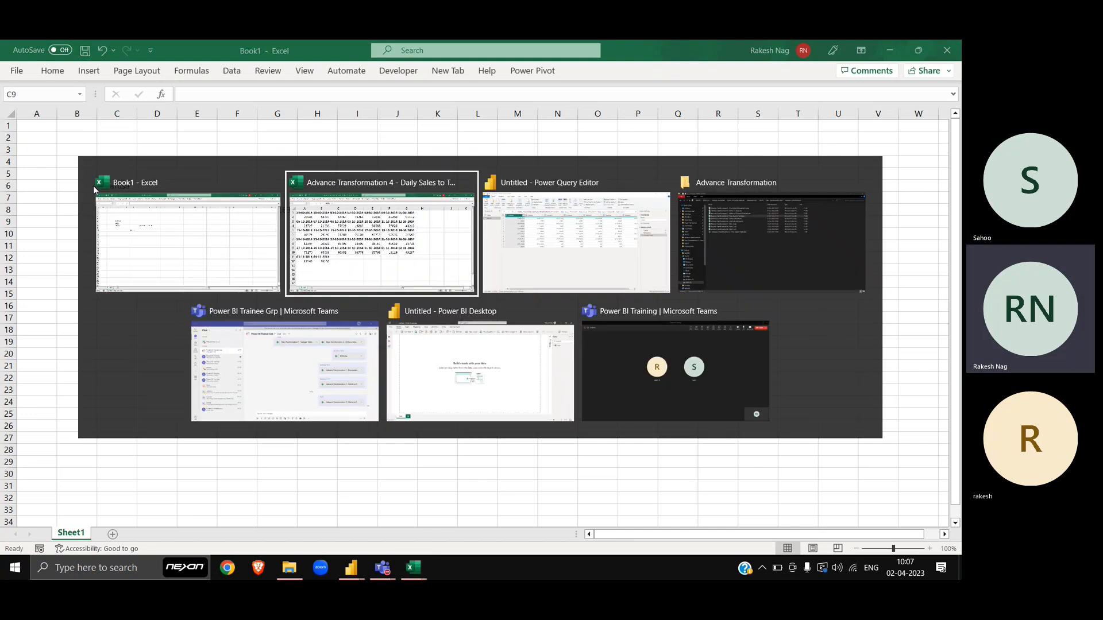
{"action": "key", "text": "alt+Tab"}
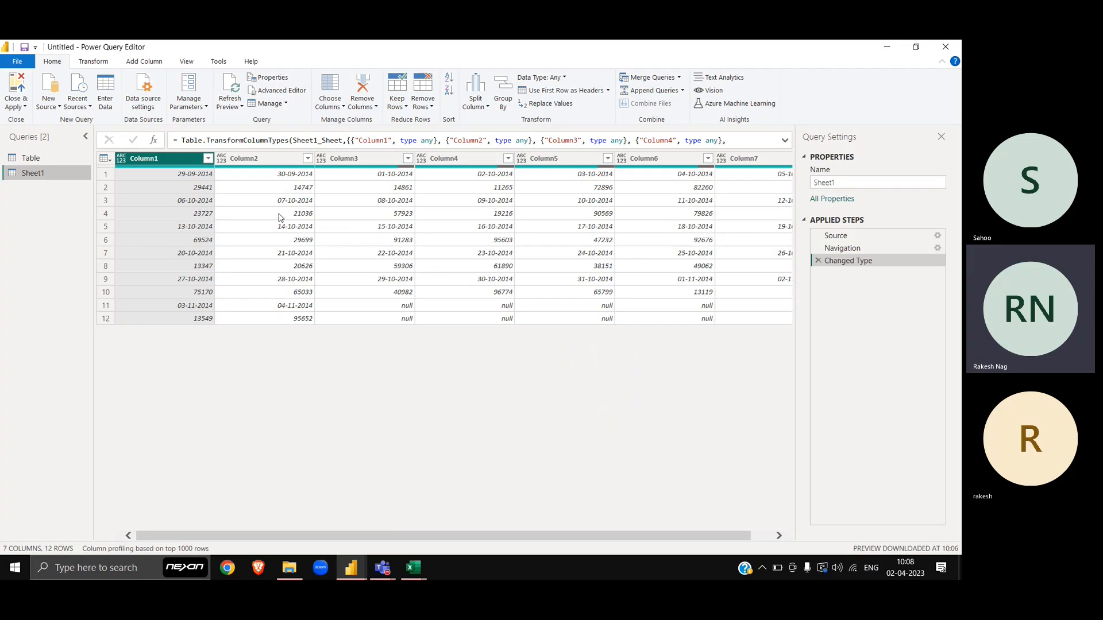
{"action": "left_click", "coordinate": [279, 216]}
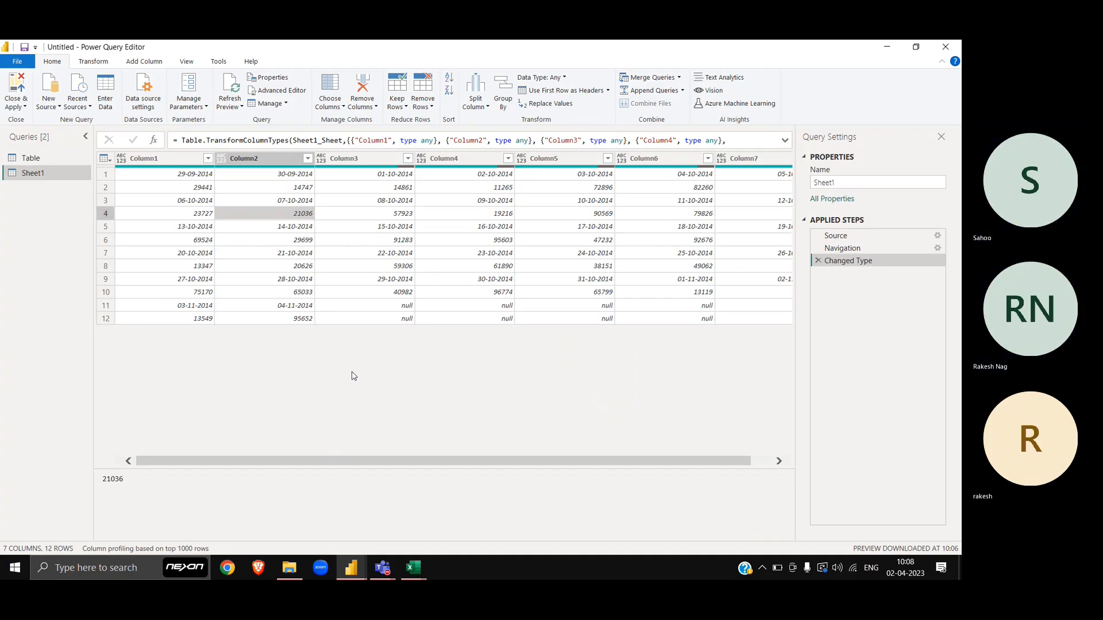
{"action": "key", "text": "alt+Tab"}
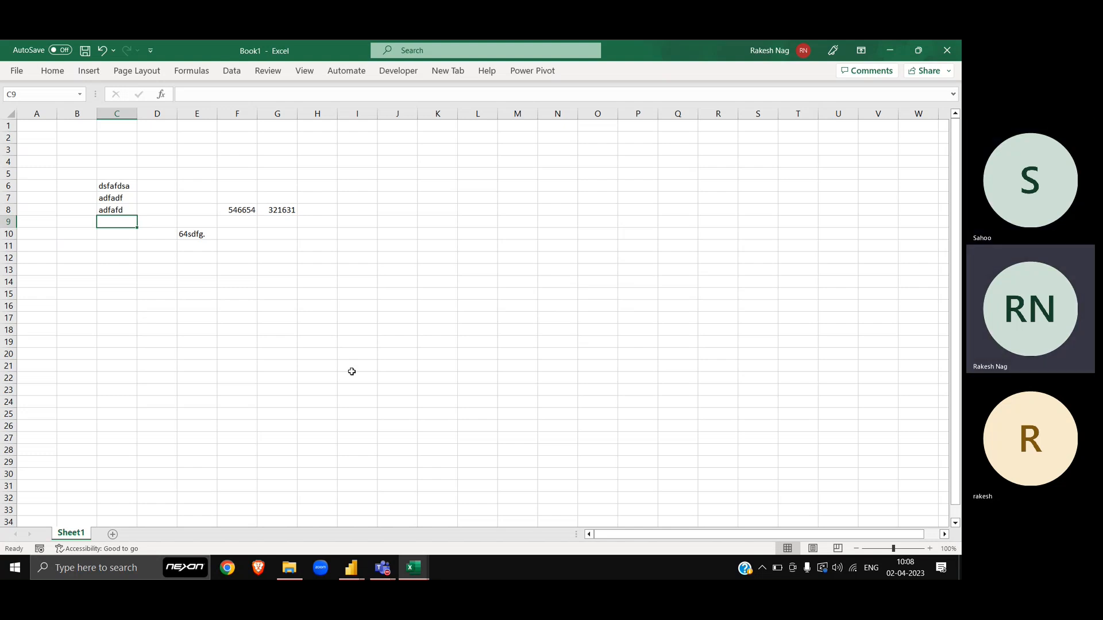
{"action": "key", "text": "Up"}
{"action": "key", "text": "Up"}
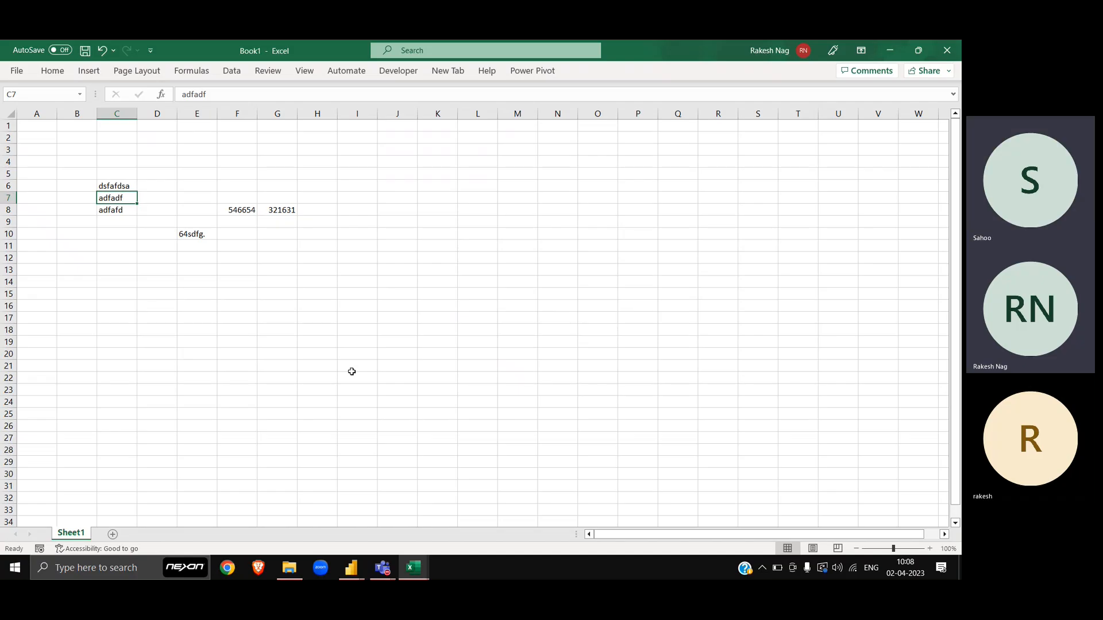
{"action": "key", "text": "alt+Tab"}
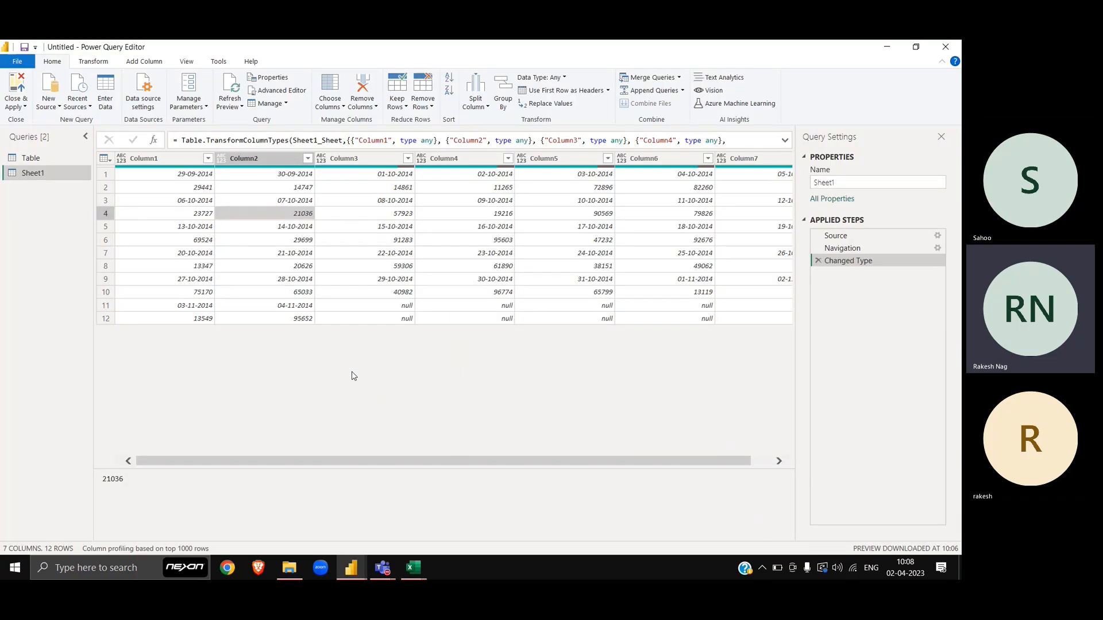
Examine Column1 and the date and sales values in rows 1 and 2 of the Sheet1 query across to Column7
{"action": "left_click", "coordinate": [163, 157]}
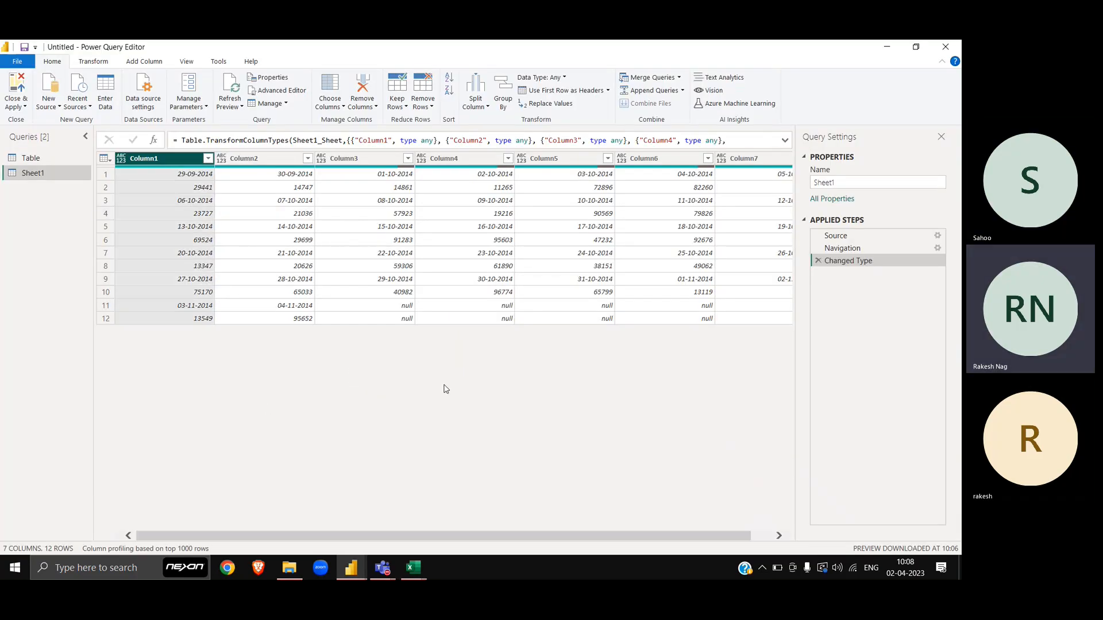
{"action": "left_click", "coordinate": [105, 175]}
{"action": "left_click", "coordinate": [105, 188]}
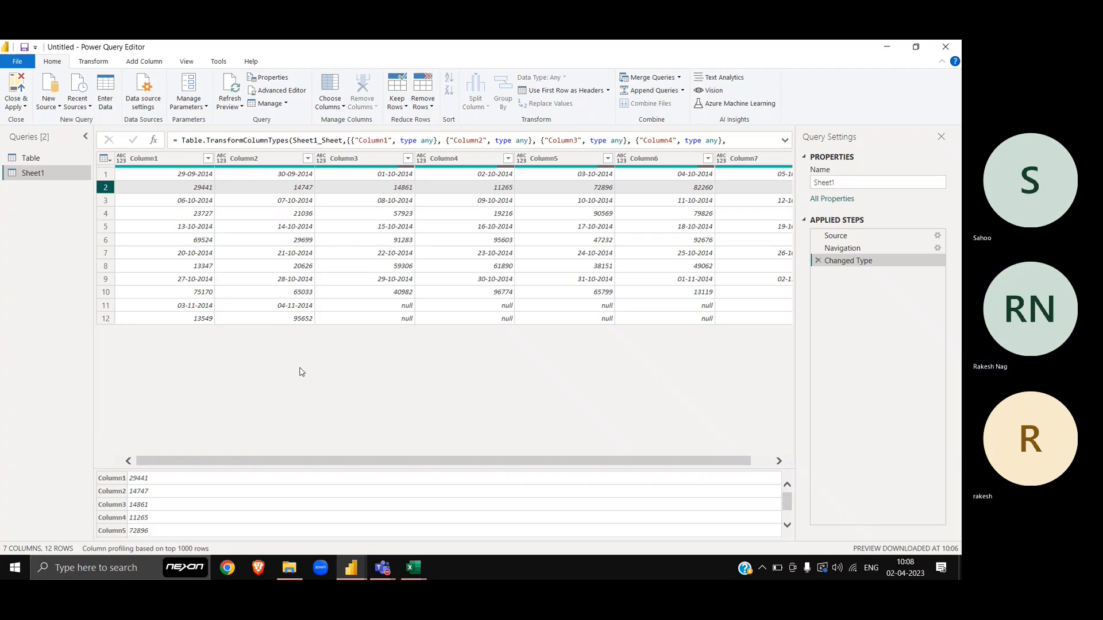
{"action": "scroll", "coordinate": [300, 372], "scroll_direction": "right", "scroll_amount": 2}
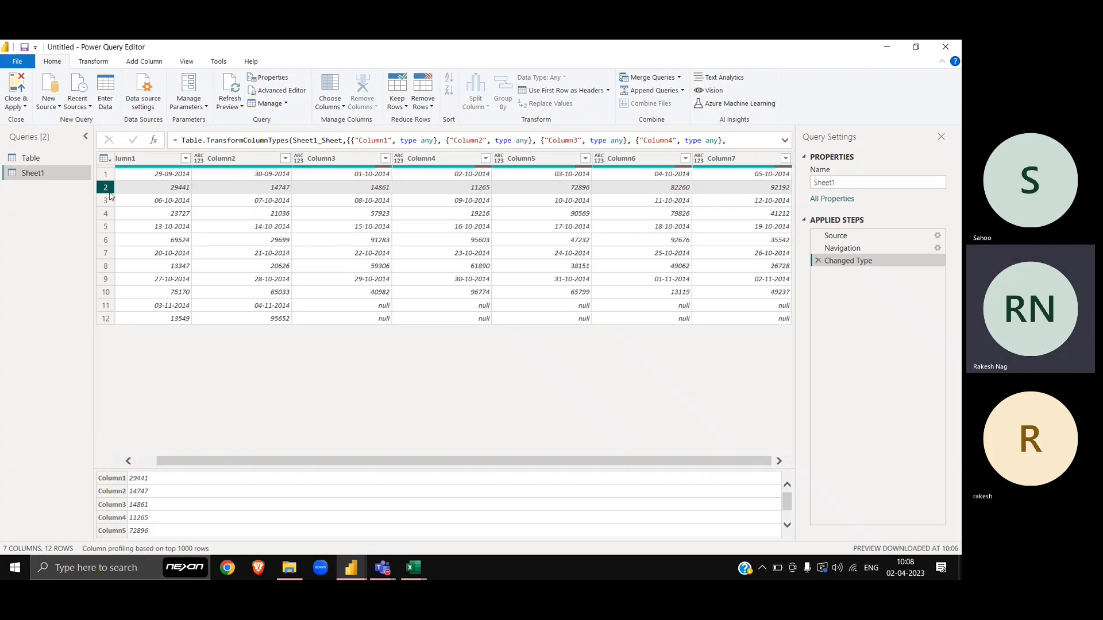
Examine rows 1 to 6 of the Sheet1 query one by one with the Queries pane collapsed
{"action": "left_click", "coordinate": [87, 138]}
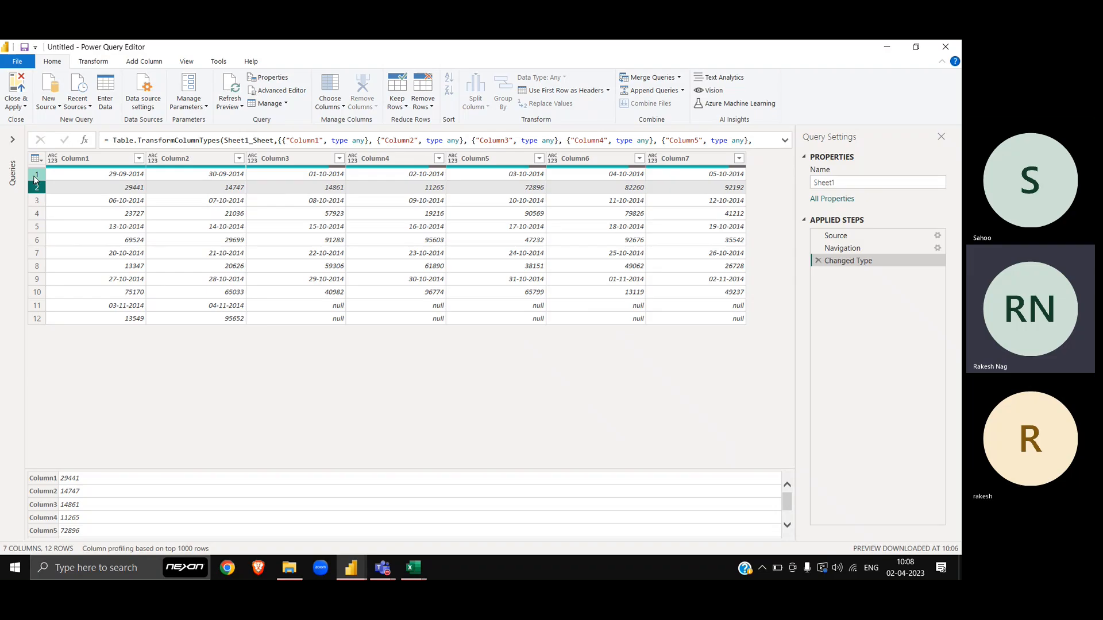
{"action": "left_click", "coordinate": [36, 175]}
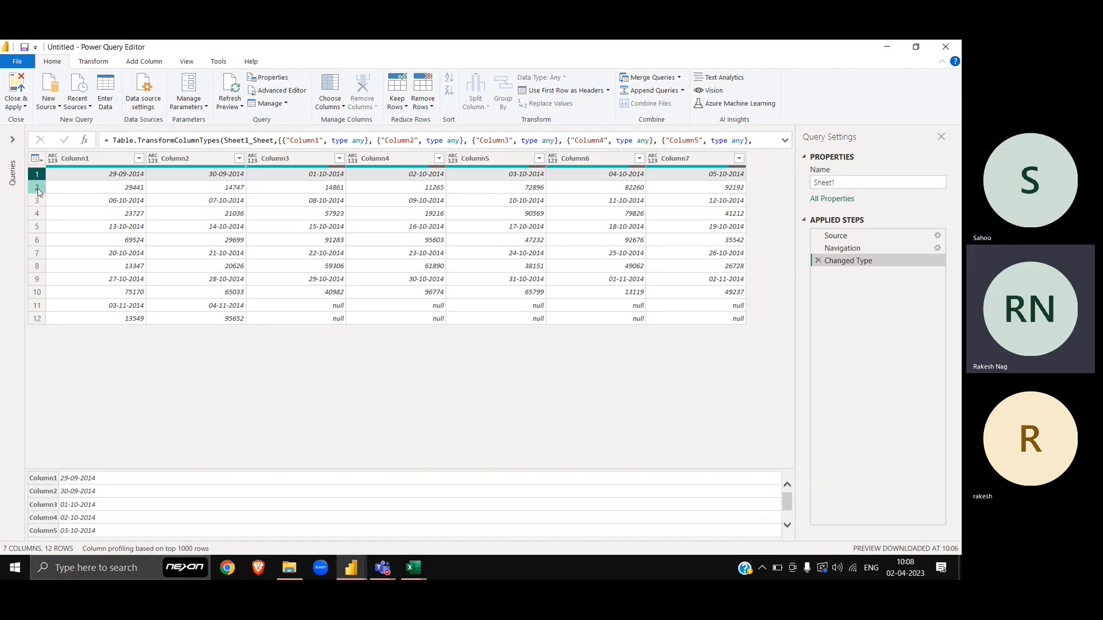
{"action": "left_click", "coordinate": [38, 190]}
{"action": "left_click", "coordinate": [37, 202]}
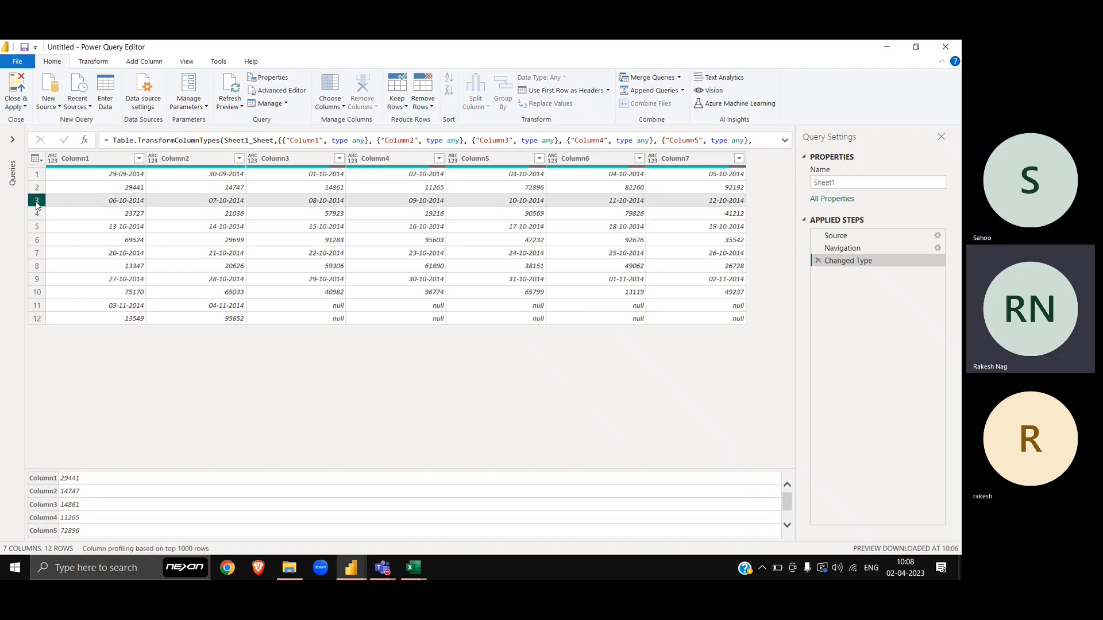
{"action": "left_click", "coordinate": [37, 217]}
{"action": "left_click", "coordinate": [37, 229]}
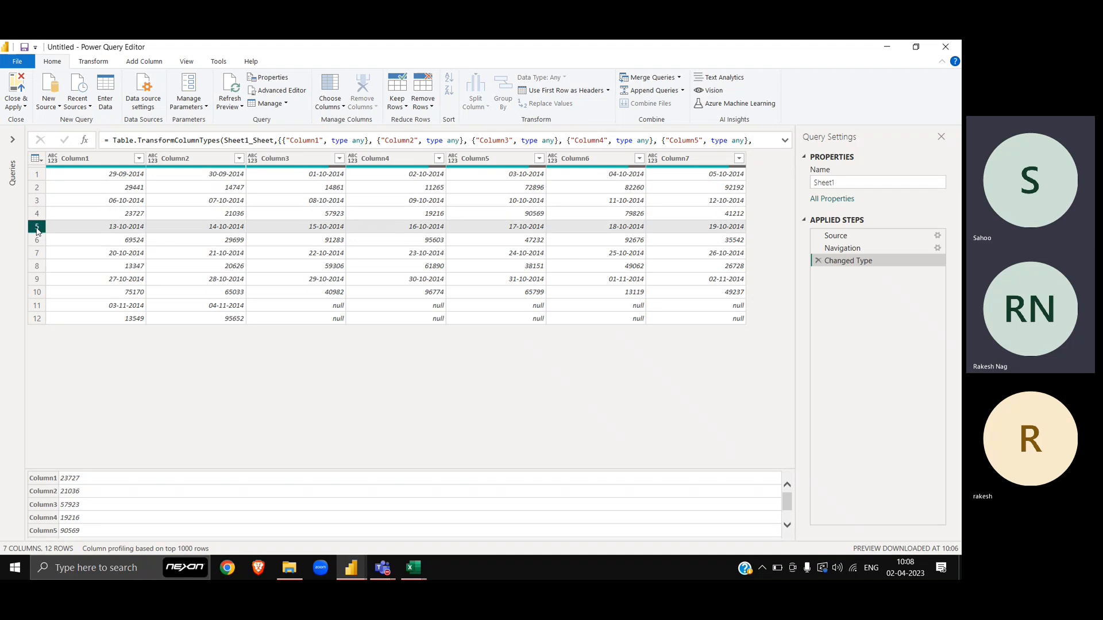
{"action": "left_click", "coordinate": [38, 242]}
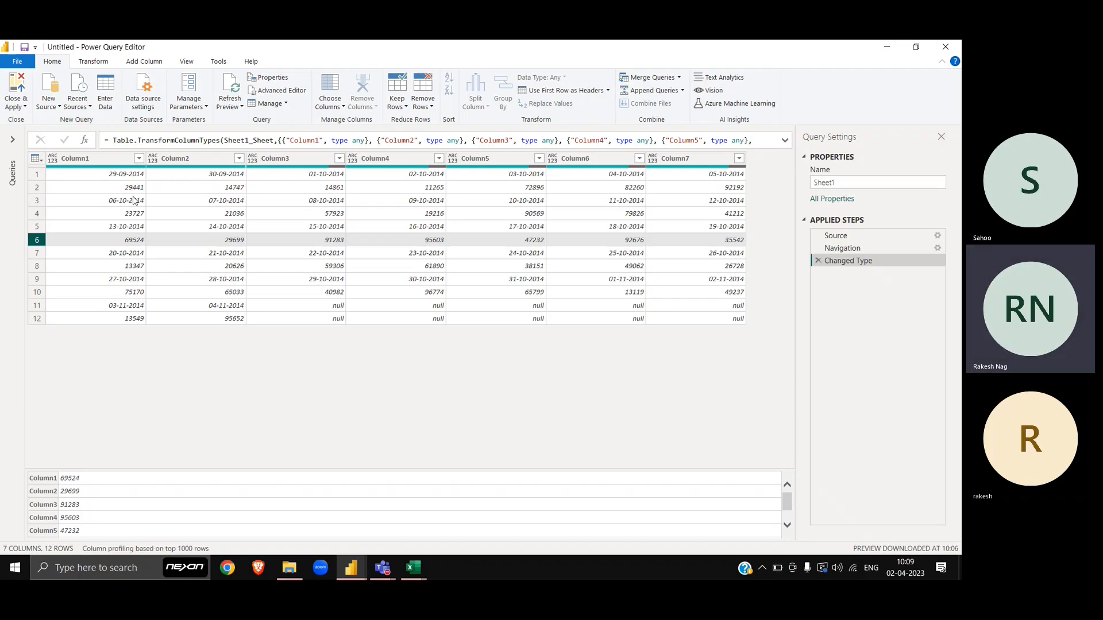
Copy range A1:G2 from the Daily Sales workbook in Excel and paste it at cell A1 of Book1
{"action": "key", "text": "alt+Tab"}
{"action": "key", "text": "alt+Tab"}
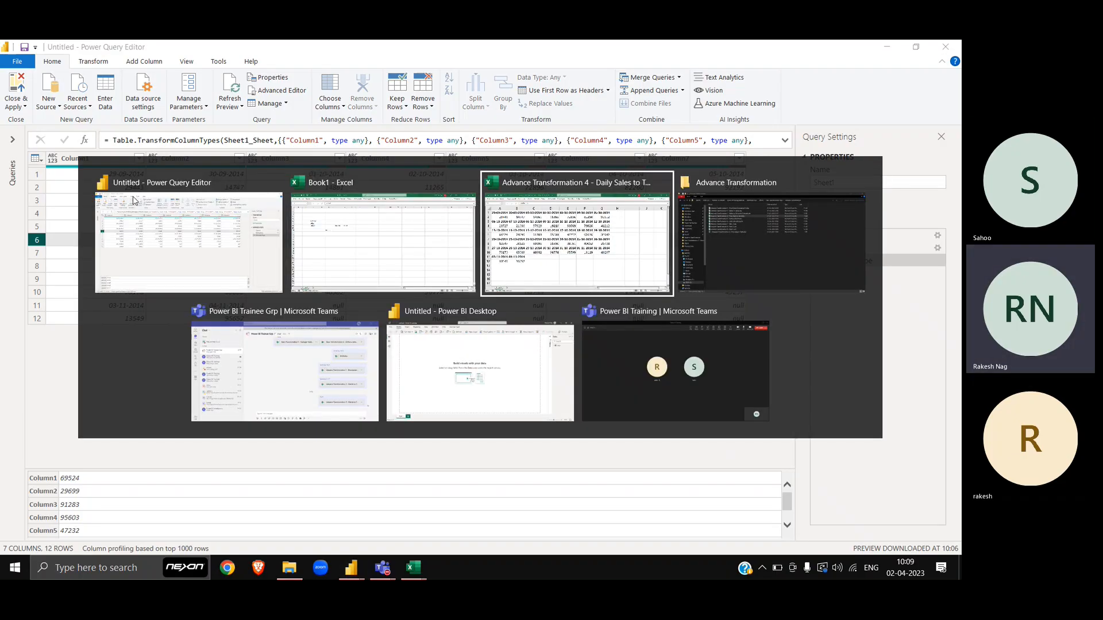
{"action": "key", "text": "shift+Down"}
{"action": "key", "text": "ctrl+shift+Right"}
{"action": "key", "text": "ctrl+c"}
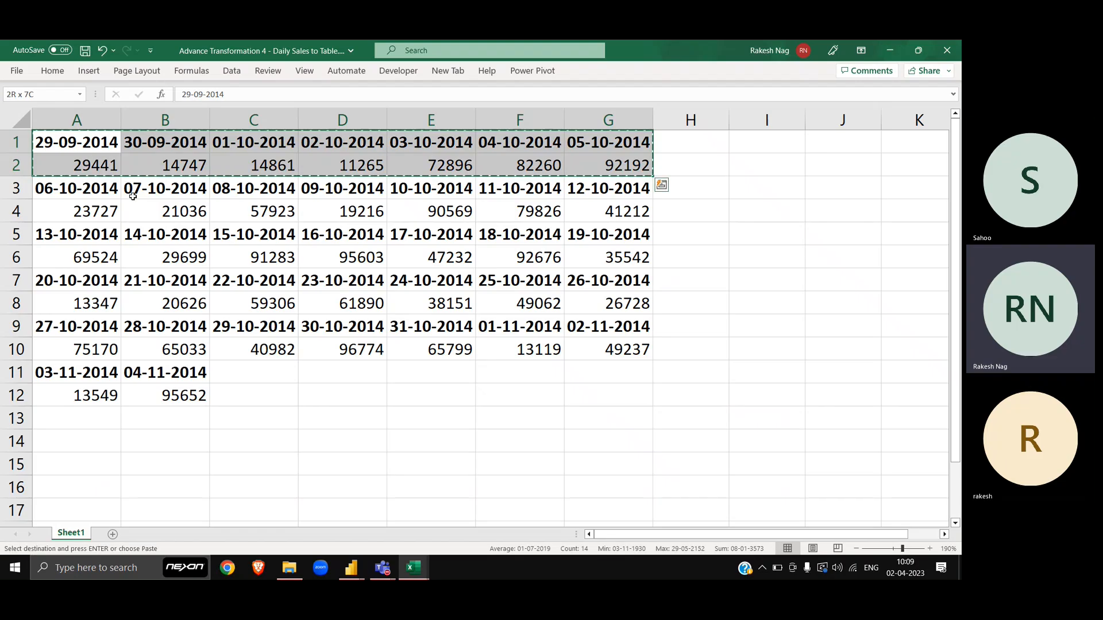
{"action": "key", "text": "alt+Tab"}
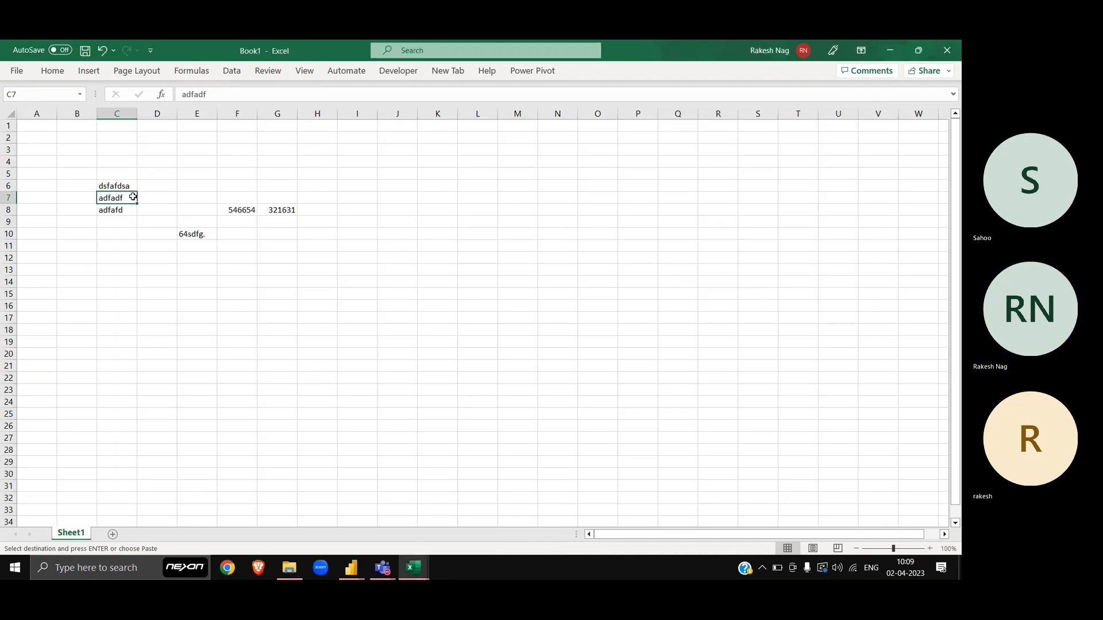
{"action": "key", "text": "ctrl+Home"}
{"action": "key", "text": "ctrl+v"}
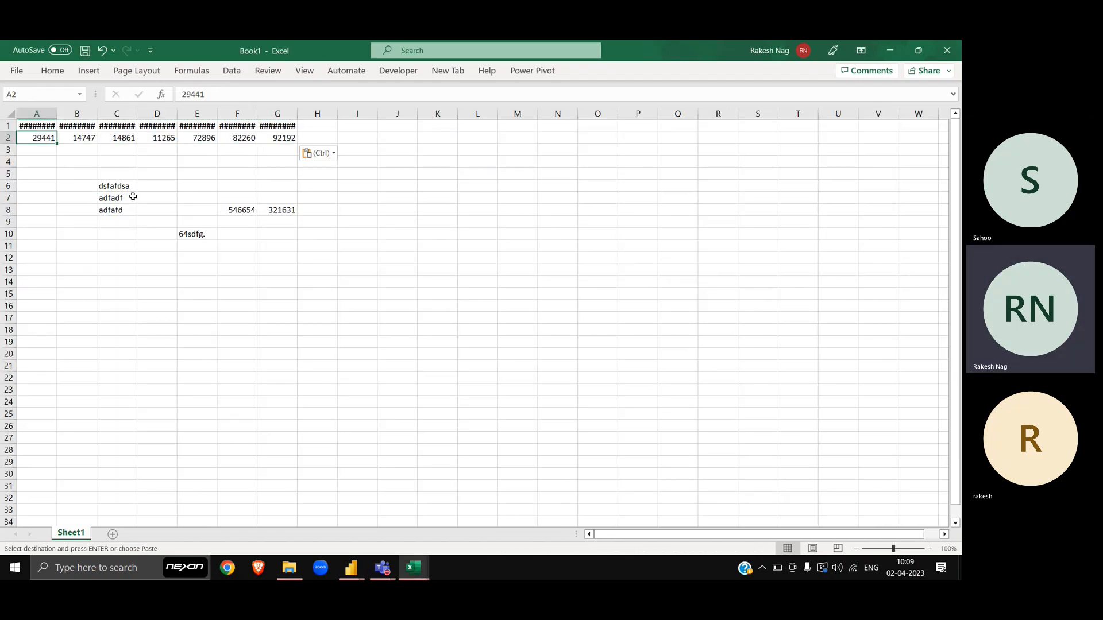
Clear the scattered sample entries in rows 5 to 11 of Book1
{"action": "key", "text": "Down"}
{"action": "key", "text": "Down"}
{"action": "key", "text": "Down"}
{"action": "key", "text": "Down"}
{"action": "key", "text": "shift+Down"}
{"action": "key", "text": "shift+Down"}
{"action": "key", "text": "shift+Down"}
{"action": "key", "text": "shift+Down"}
{"action": "key", "text": "shift+Down"}
{"action": "key", "text": "shift+Down"}
{"action": "key", "text": "shift+space"}
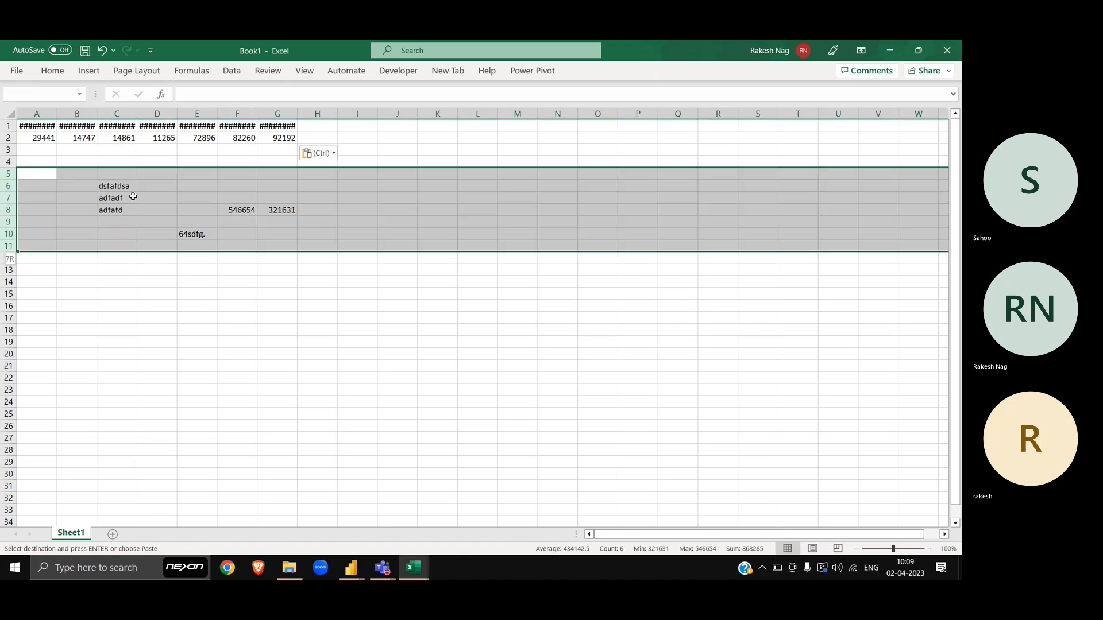
{"action": "key", "text": "Delete"}
AutoFit the widths of columns A to G to the pasted dates and sales figures
{"action": "key", "text": "ctrl+Home"}
{"action": "key", "text": "ctrl+shift+Right"}
{"action": "key", "text": "ctrl+shift+Down"}
{"action": "key", "text": "alt"}
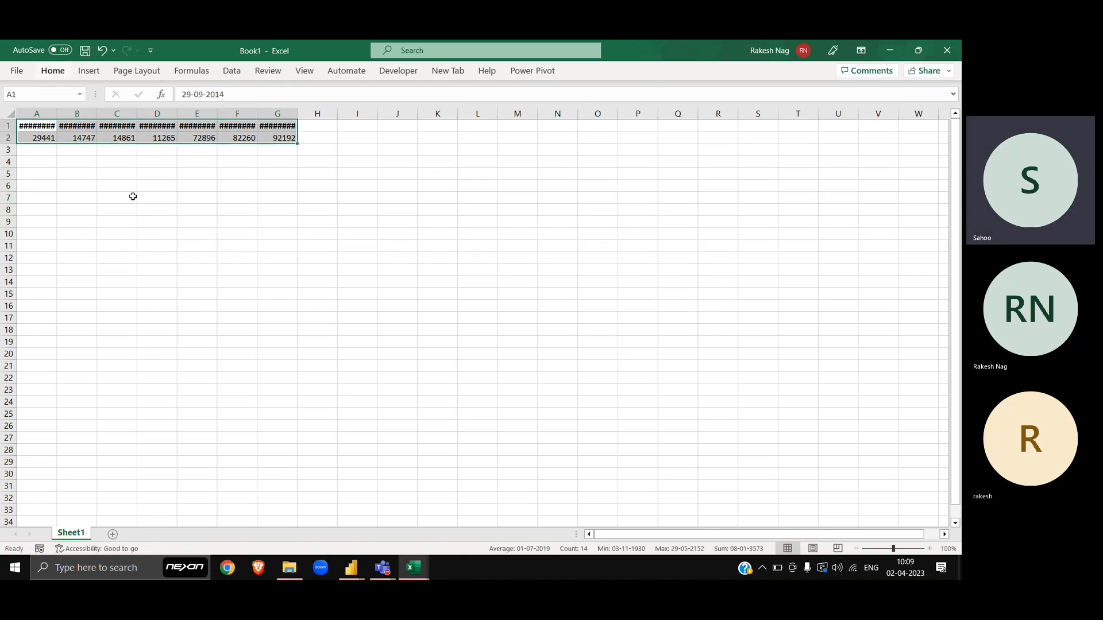
{"action": "key", "text": "h"}
{"action": "key", "text": "o"}
{"action": "key", "text": "i"}
{"action": "key", "text": "ctrl+Home"}
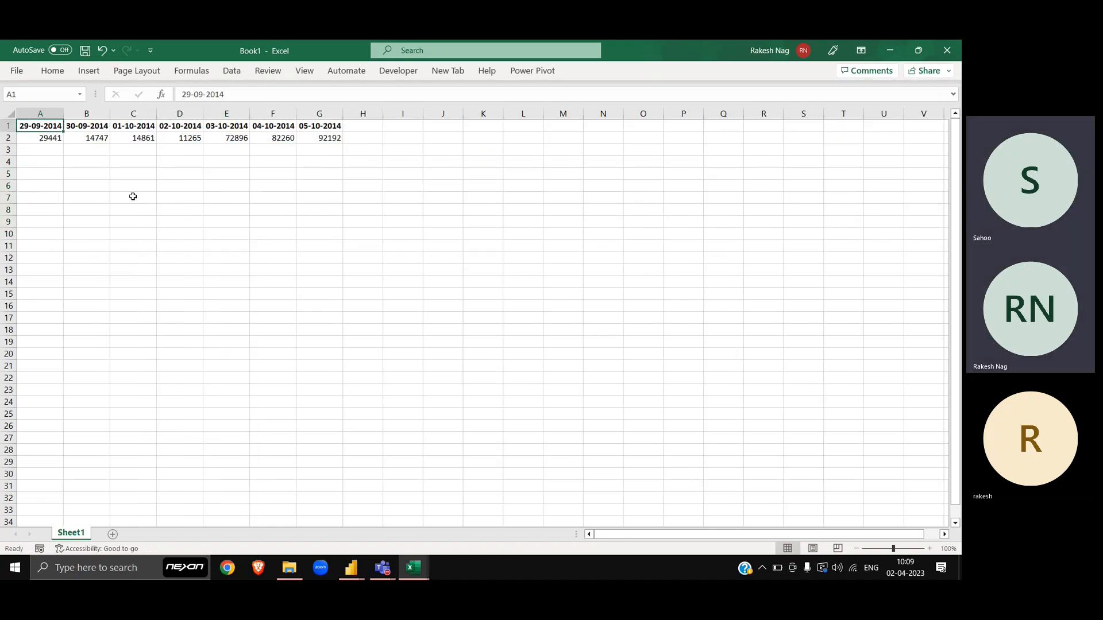
Copy range A1:G2 and paste it transposed at cell C8
{"action": "key", "text": "ctrl+shift+Right"}
{"action": "key", "text": "ctrl+shift+Down"}
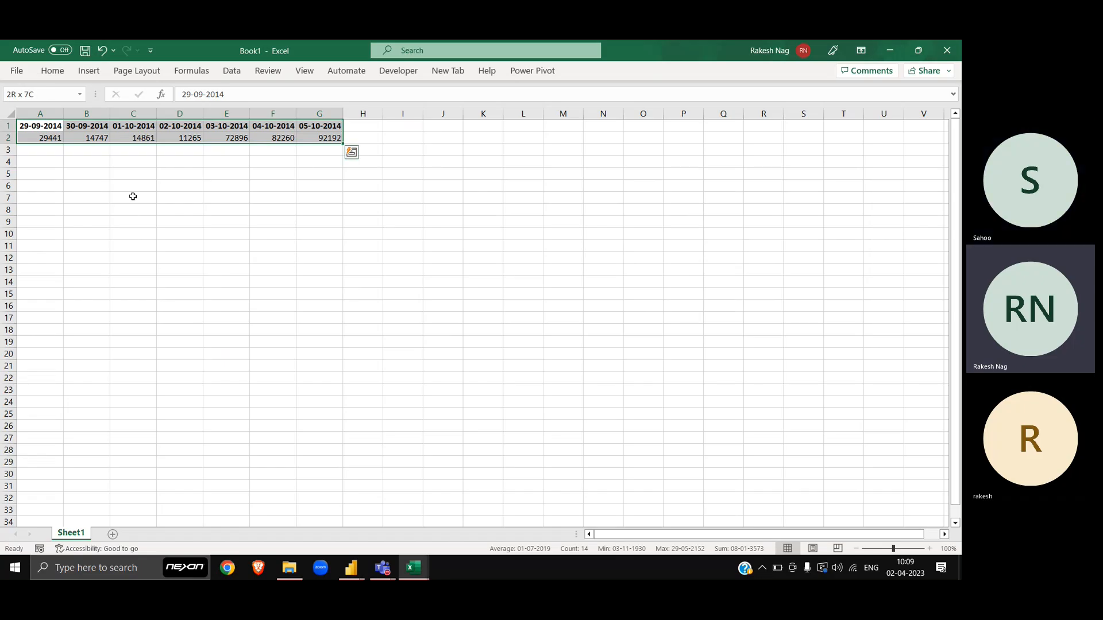
{"action": "key", "text": "ctrl+c"}
{"action": "key", "text": "Down"}
{"action": "key", "text": "Down"}
{"action": "key", "text": "Down"}
{"action": "key", "text": "Down"}
{"action": "key", "text": "Down"}
{"action": "key", "text": "Down"}
{"action": "key", "text": "Right"}
{"action": "key", "text": "Right"}
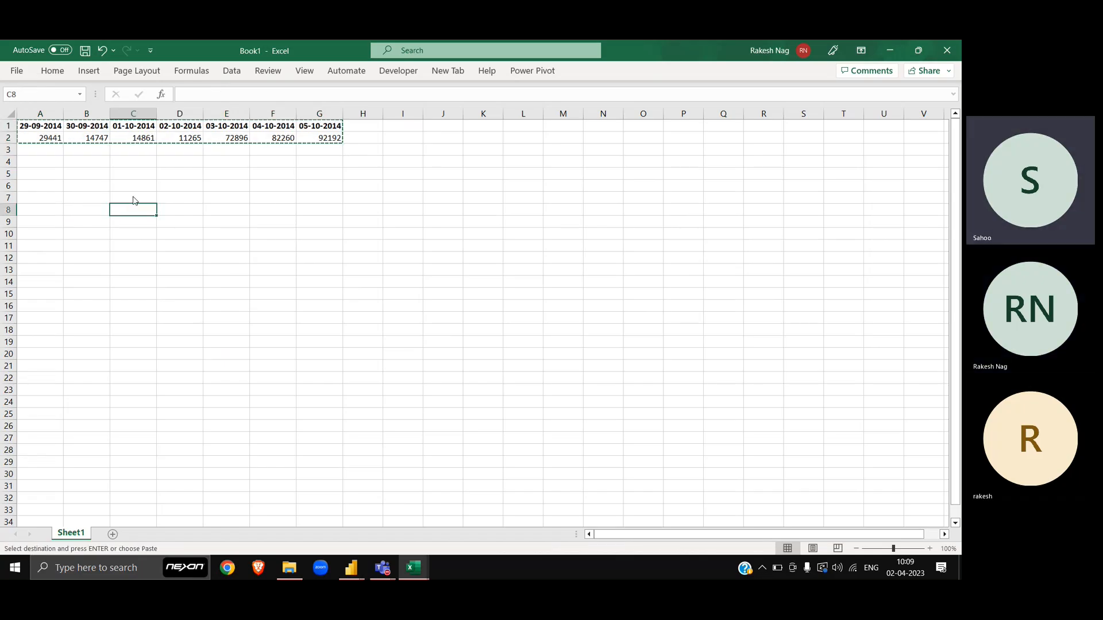
{"action": "key", "text": "ctrl+alt+v"}
{"action": "key", "text": "e"}
{"action": "key", "text": "Return"}
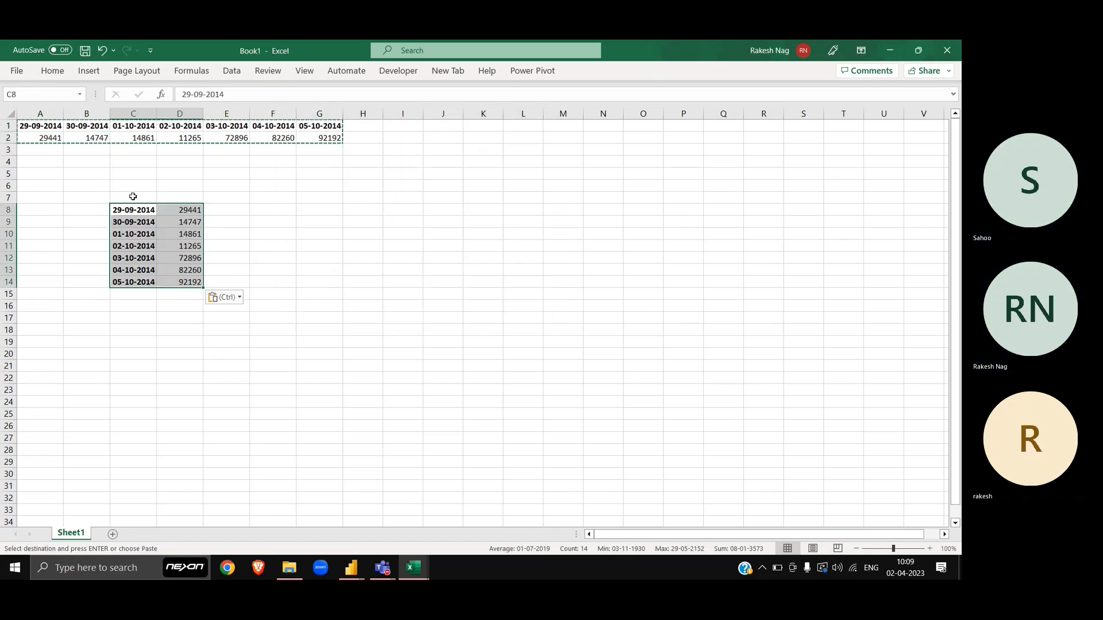
Compare the original range A1:G2 with the transposed block in C8:D14
{"action": "key", "text": "Left"}
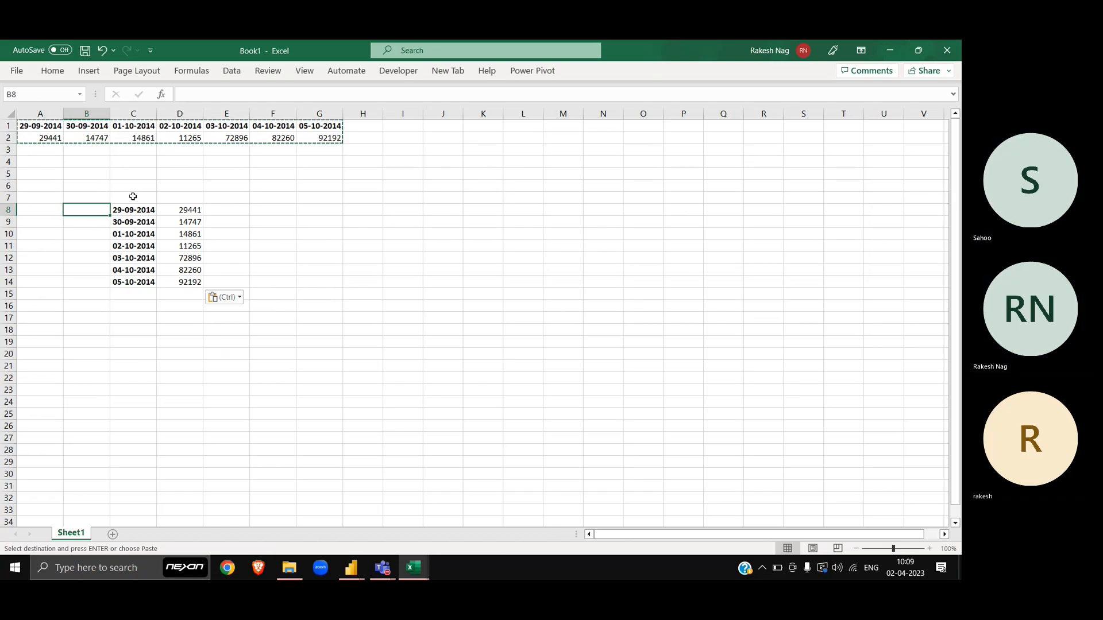
{"action": "left_click", "coordinate": [53, 125]}
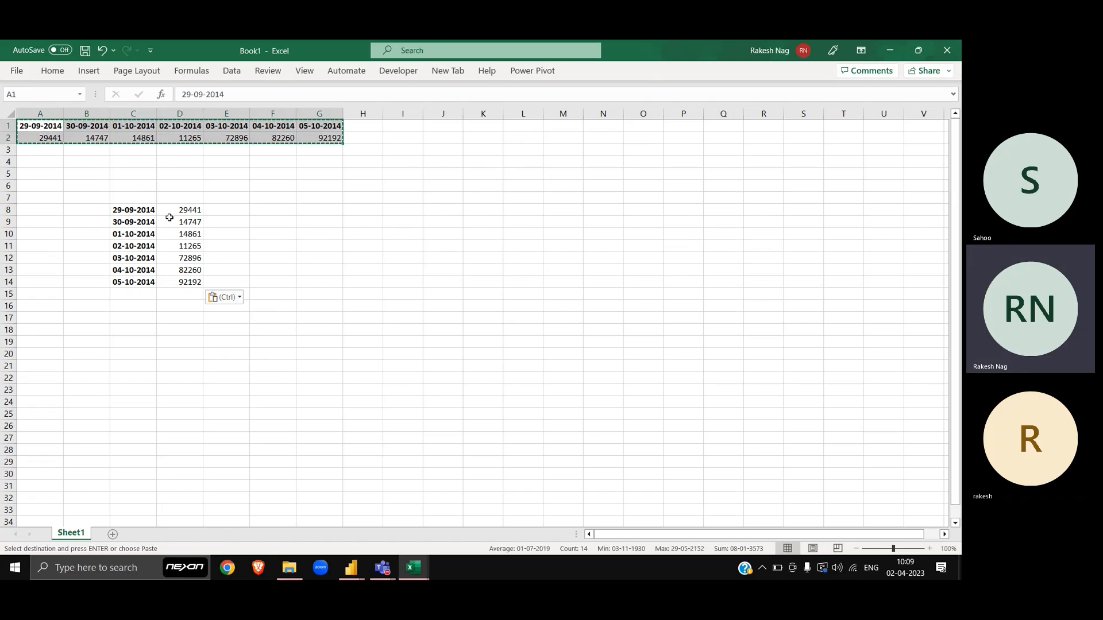
{"action": "left_click_drag", "start_coordinate": [147, 210], "coordinate": [203, 285]}
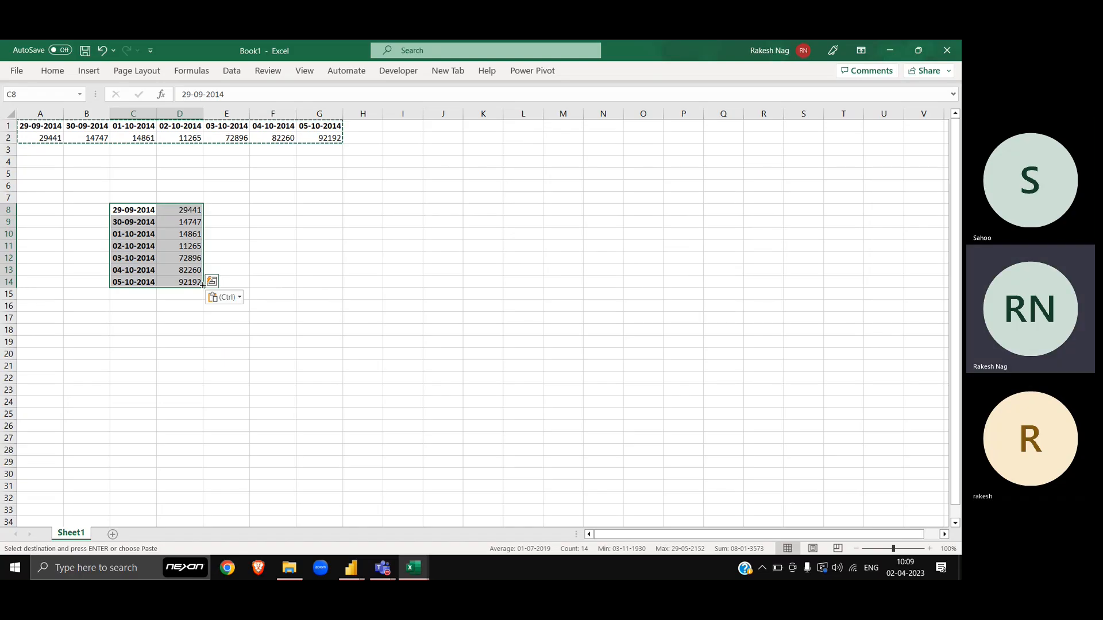
Return to the Daily Sales workbook, cancel the copy selection and go to H1 in the blank column beside the data
{"action": "key", "text": "alt+Tab"}
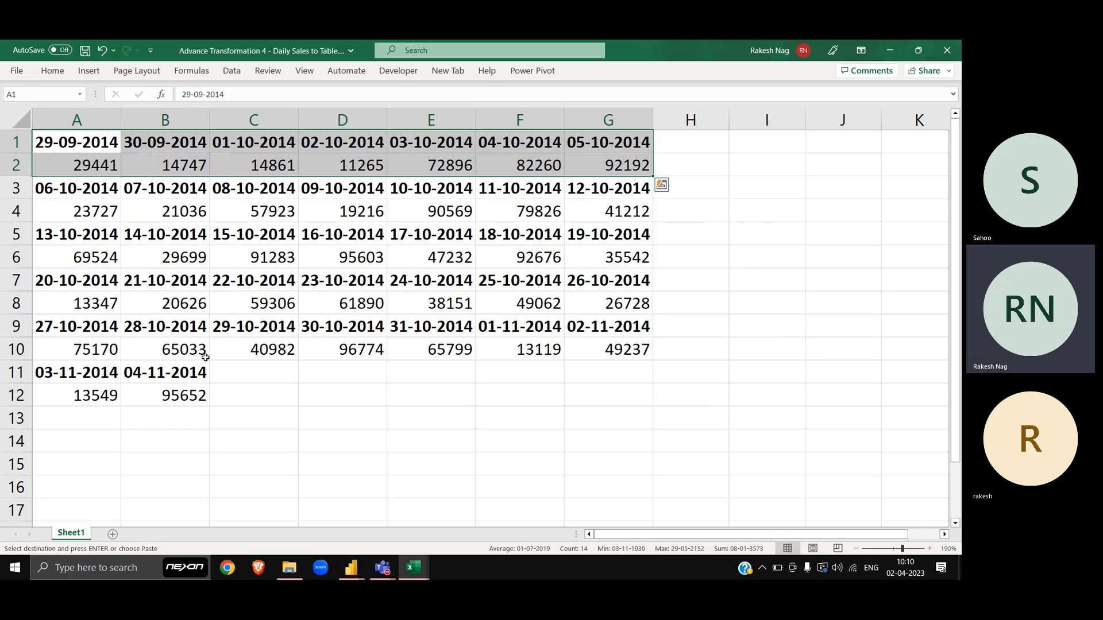
{"action": "key", "text": "Escape"}
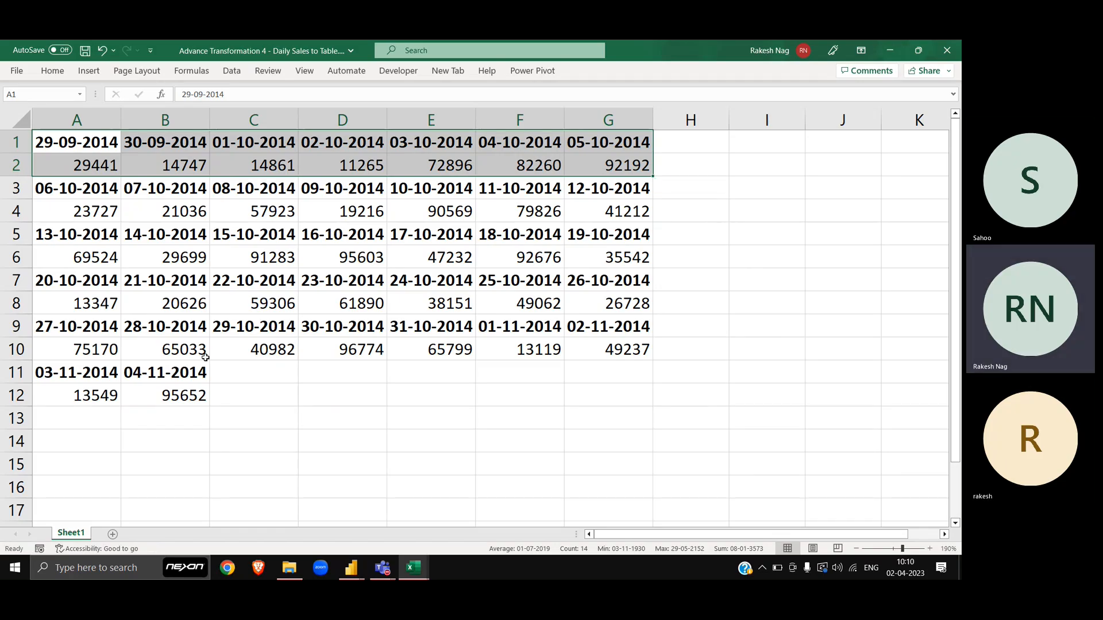
{"action": "left_click", "coordinate": [304, 374]}
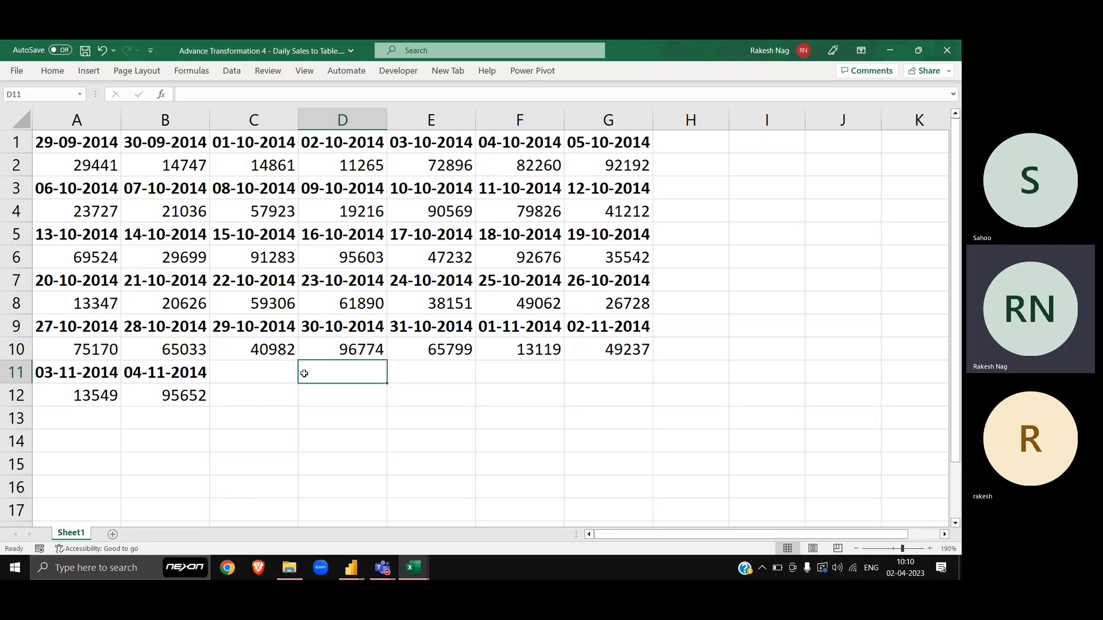
{"action": "left_click", "coordinate": [691, 142]}
{"action": "left_click", "coordinate": [691, 119]}
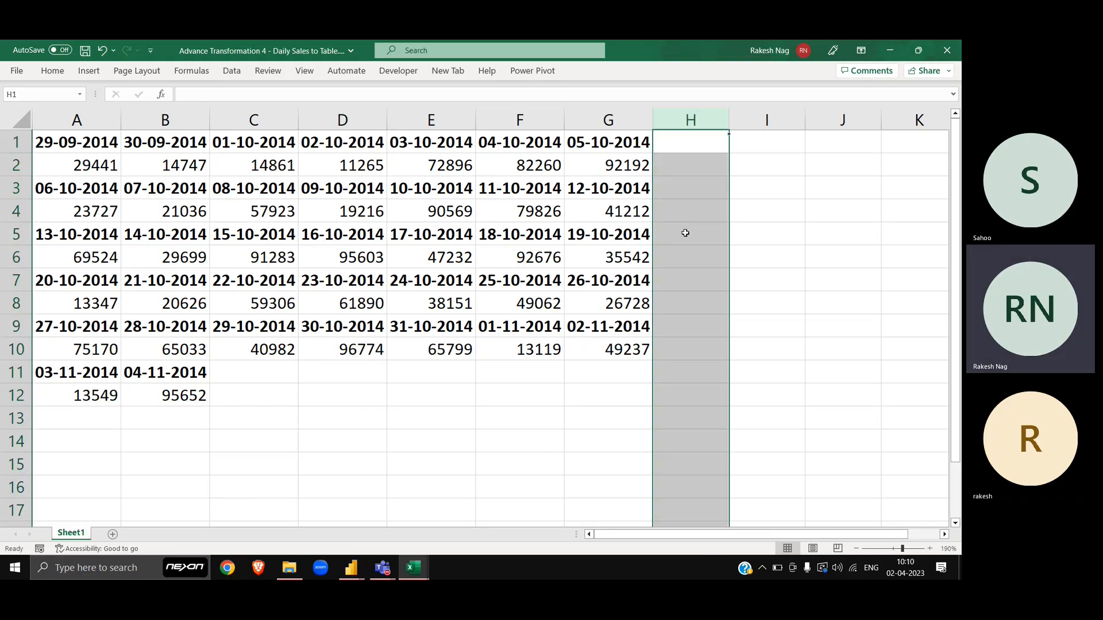
{"action": "left_click", "coordinate": [673, 137]}
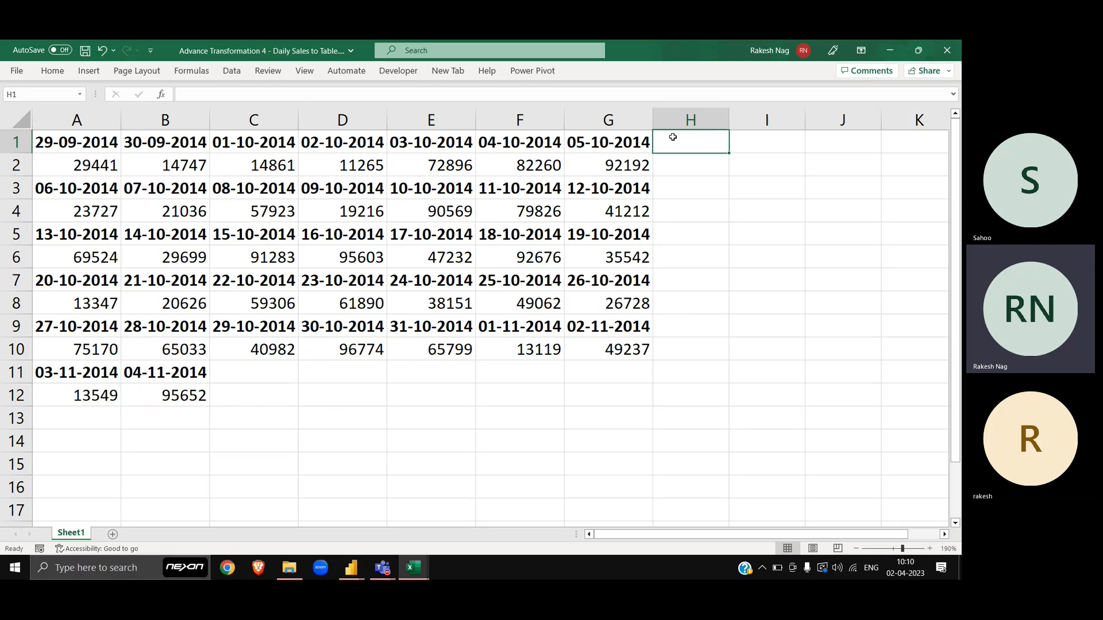
Enter 0 in cells H1 and H2 to number the first date and sales row pair
{"action": "key", "text": "Left"}
{"action": "key", "text": "shift+Down"}
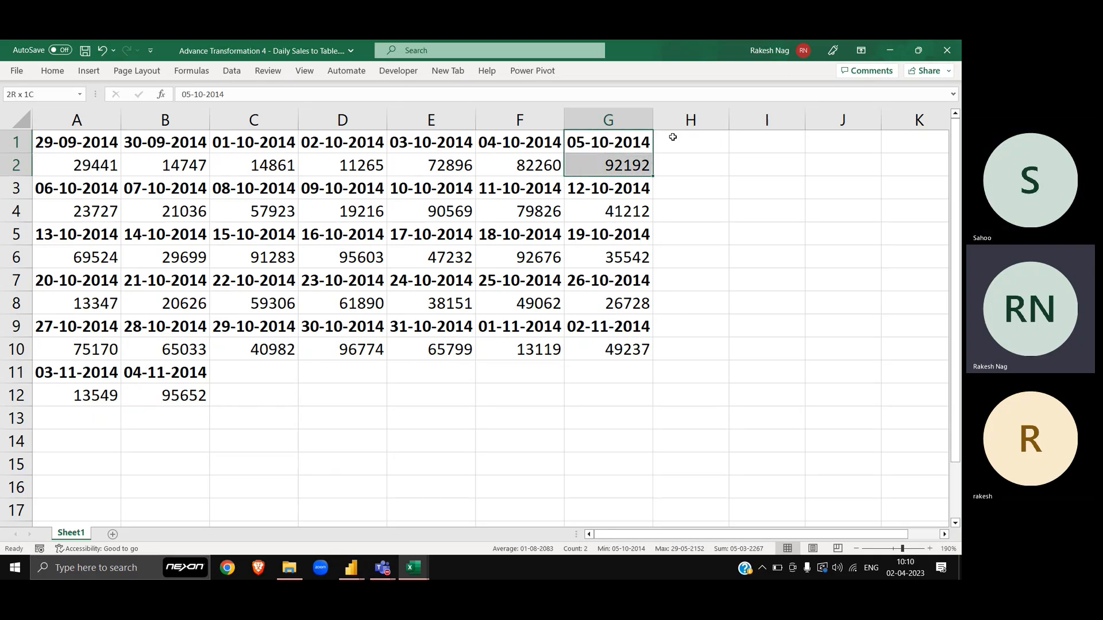
{"action": "key", "text": "Right"}
{"action": "key", "text": "shift+Down"}
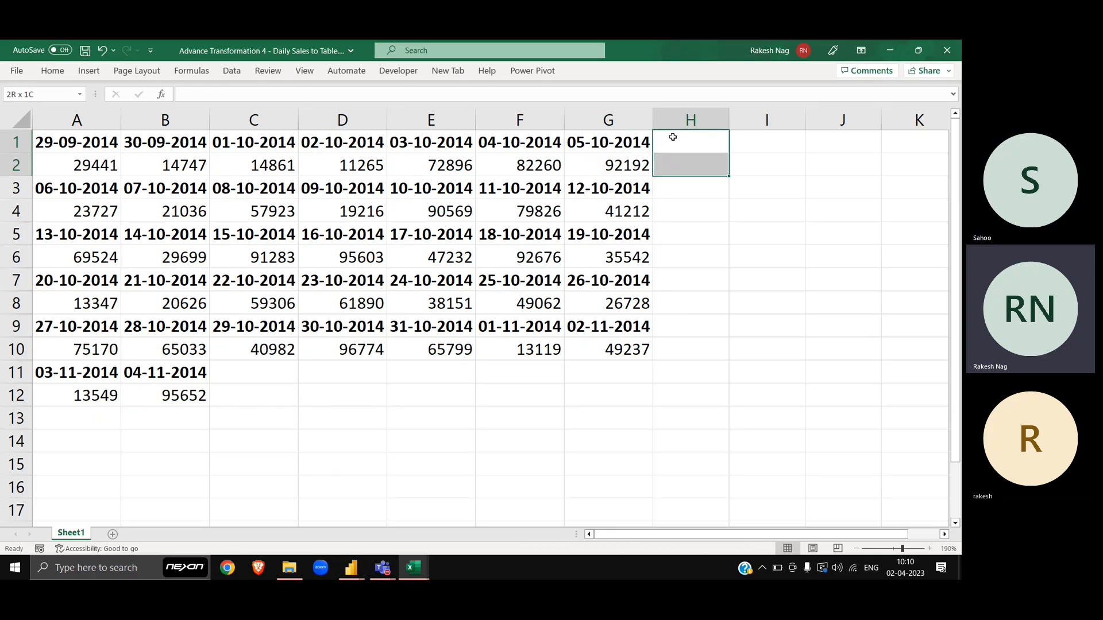
{"action": "key", "text": "shift+Up"}
{"action": "type", "text": "0"}
{"action": "key", "text": "Return"}
{"action": "type", "text": "0"}
{"action": "key", "text": "Return"}
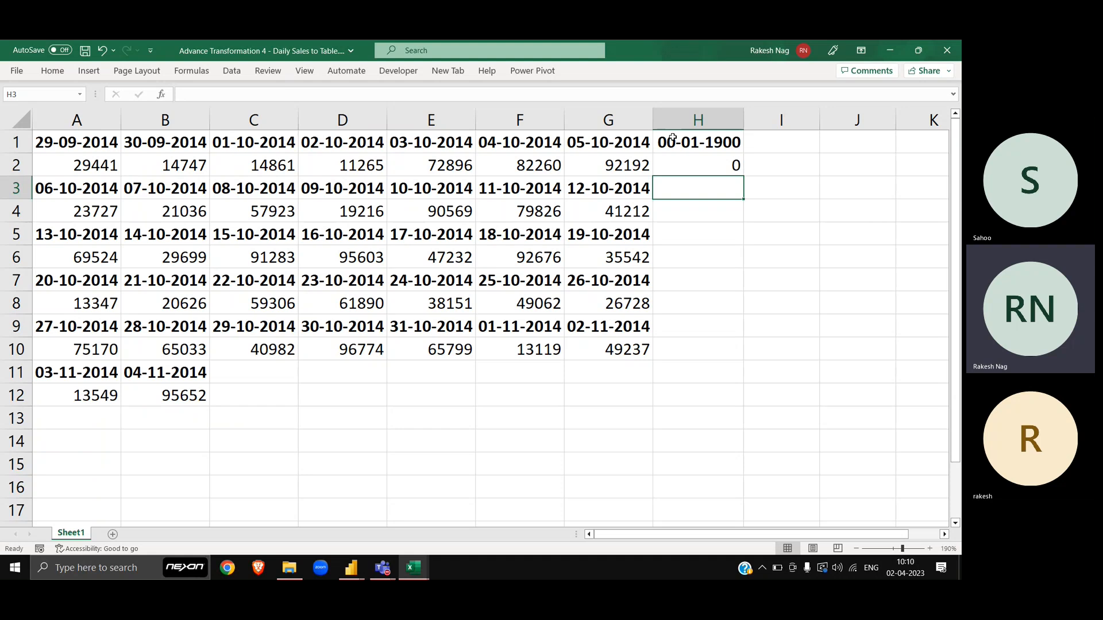
Apply the General number format to column H and move on to cell H3
{"action": "key", "text": "Up"}
{"action": "key", "text": "ctrl+space"}
{"action": "key", "text": "ctrl+shift+grave"}
{"action": "key", "text": "Up"}
{"action": "key", "text": "Down"}
{"action": "key", "text": "Down"}
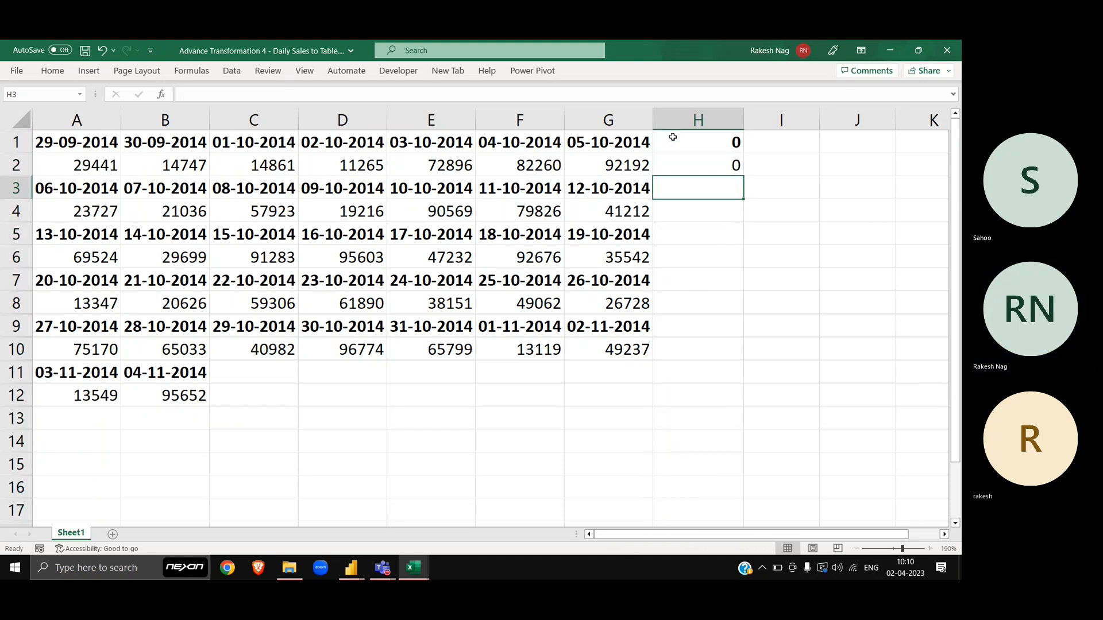
Enter 1 in cells H3 and H4 and reapply the General number format to column H
{"action": "type", "text": "1"}
{"action": "key", "text": "Return"}
{"action": "type", "text": "1"}
{"action": "key", "text": "Return"}
{"action": "key", "text": "ctrl+space"}
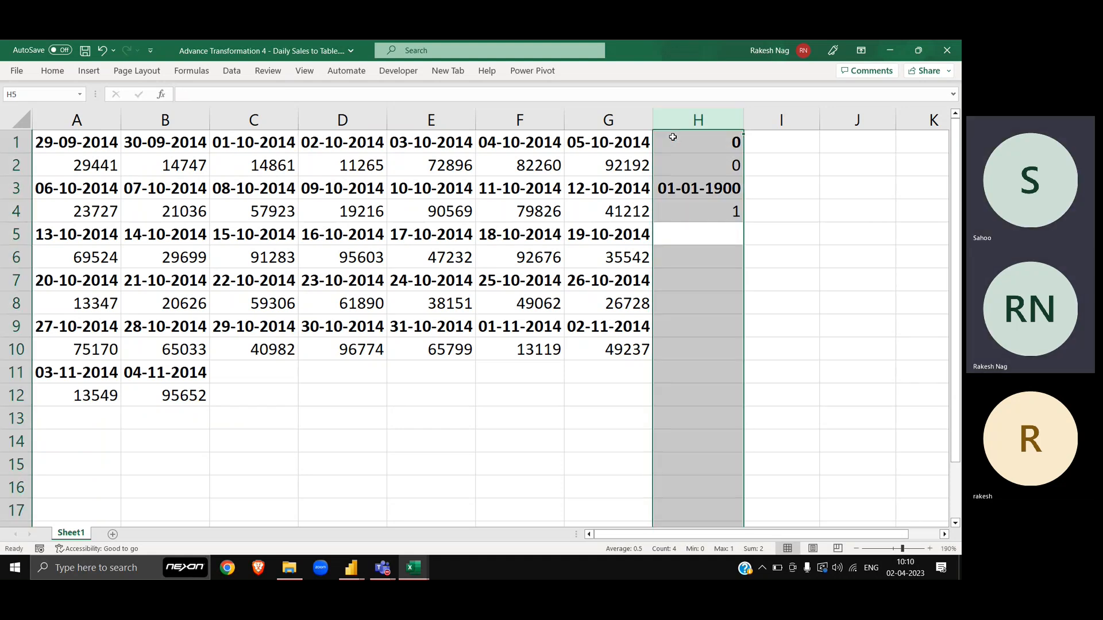
{"action": "key", "text": "ctrl+shift+grave"}
{"action": "key", "text": "Up"}
{"action": "key", "text": "Down"}
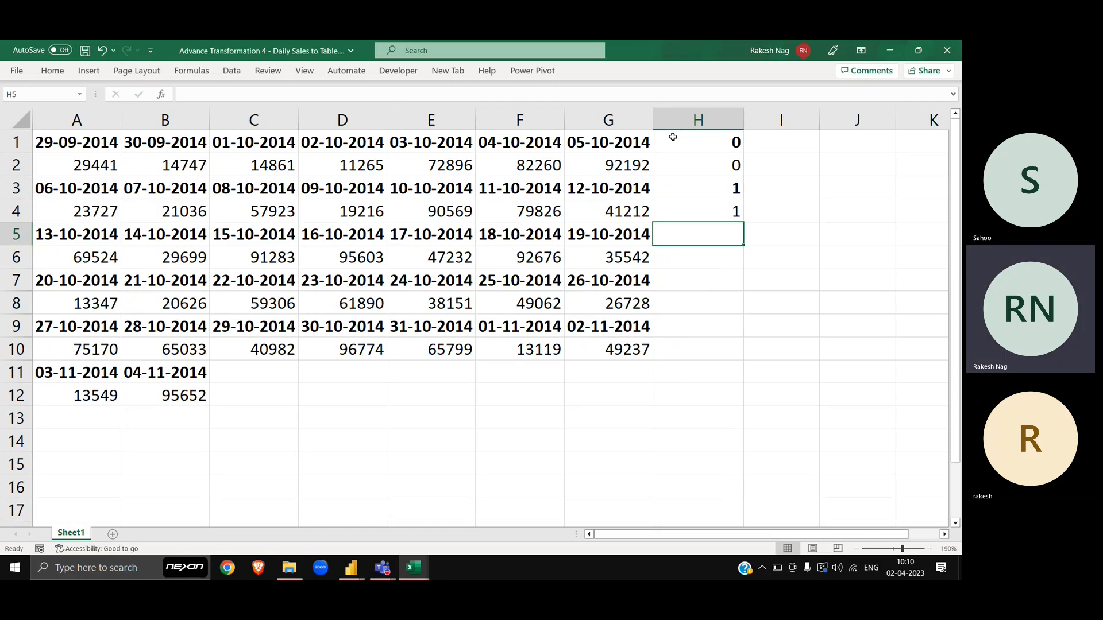
Enter 2 in cells H5 and H6 and 3 in cells H7 and H8
{"action": "type", "text": "2"}
{"action": "key", "text": "Return"}
{"action": "type", "text": "2"}
{"action": "key", "text": "Return"}
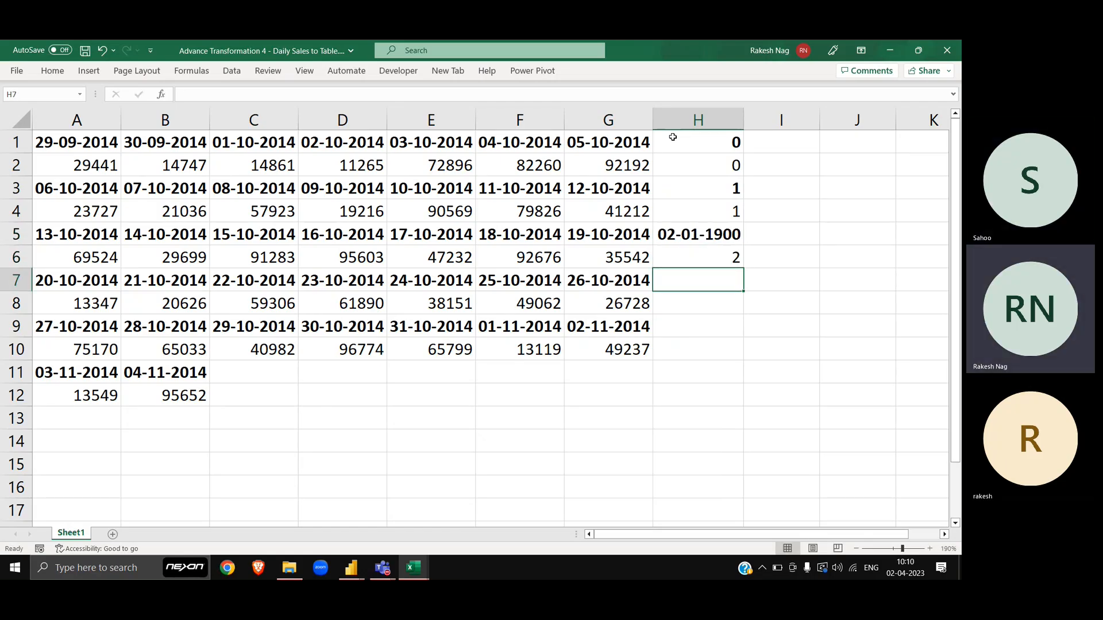
{"action": "type", "text": "3"}
{"action": "key", "text": "Return"}
{"action": "type", "text": "3"}
{"action": "key", "text": "Return"}
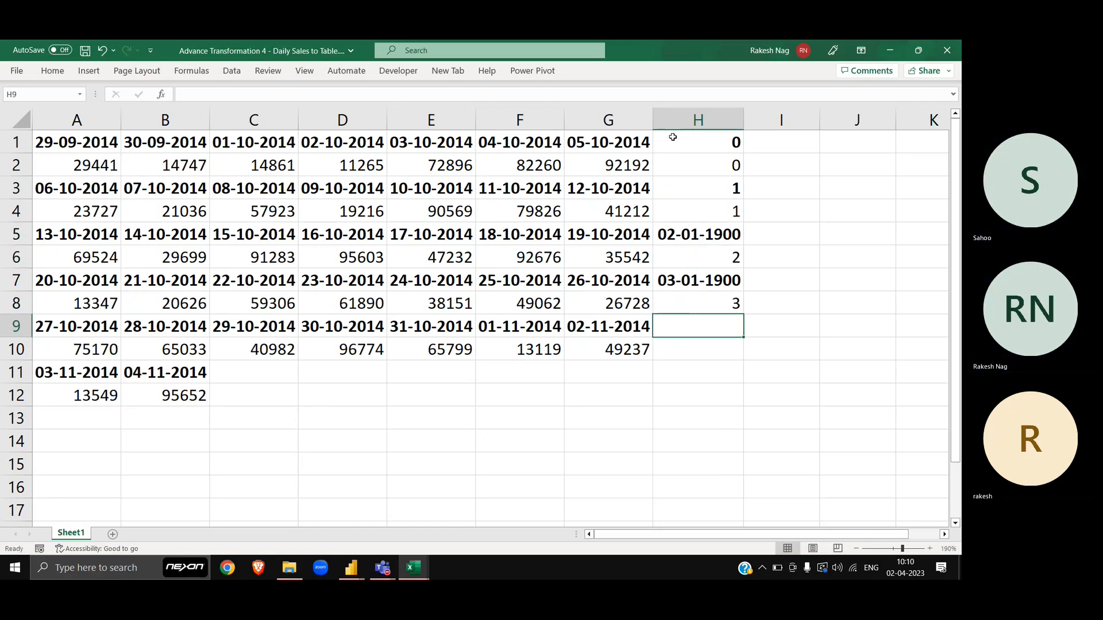
Enter 4 in cells H9 and H10 and 5 in cells H11 and H12
{"action": "type", "text": "4"}
{"action": "key", "text": "Return"}
{"action": "type", "text": "4"}
{"action": "key", "text": "Return"}
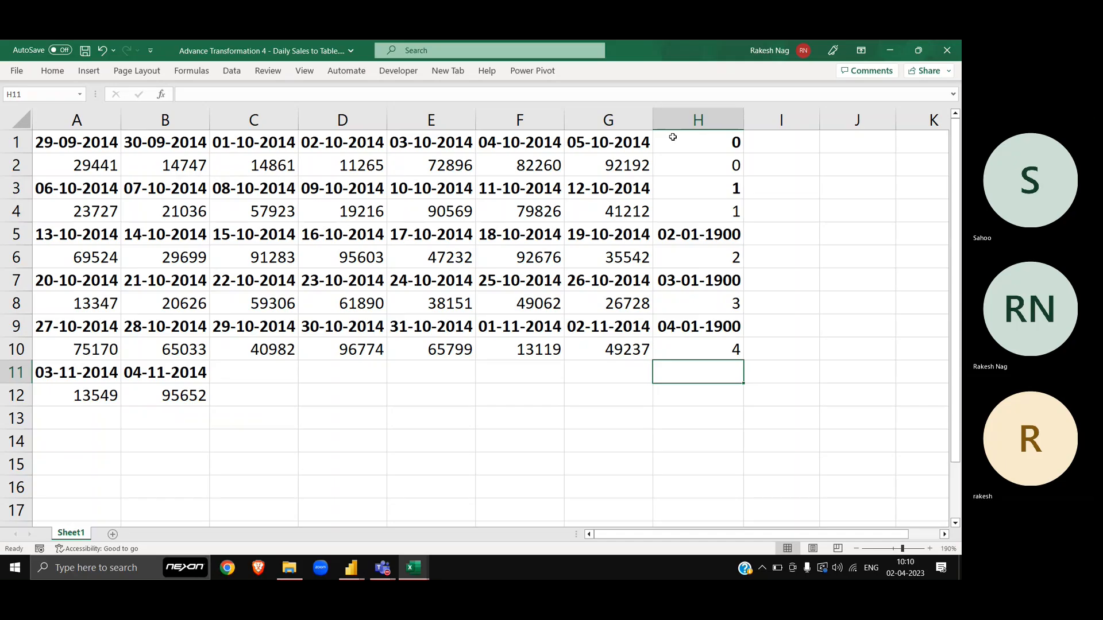
{"action": "type", "text": "5"}
{"action": "key", "text": "Return"}
{"action": "type", "text": "5"}
{"action": "key", "text": "Return"}
Reset all of column H to the General number format and return to cell H1
{"action": "key", "text": "ctrl+space"}
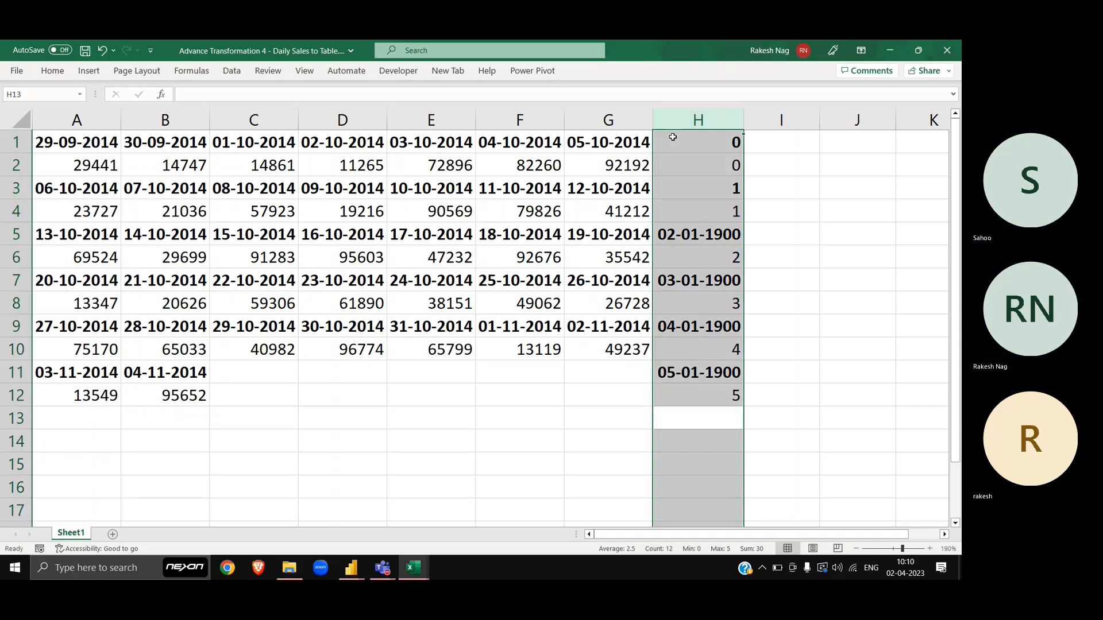
{"action": "key", "text": "ctrl+shift+grave"}
{"action": "key", "text": "ctrl+Up"}
{"action": "key", "text": "ctrl+Up"}
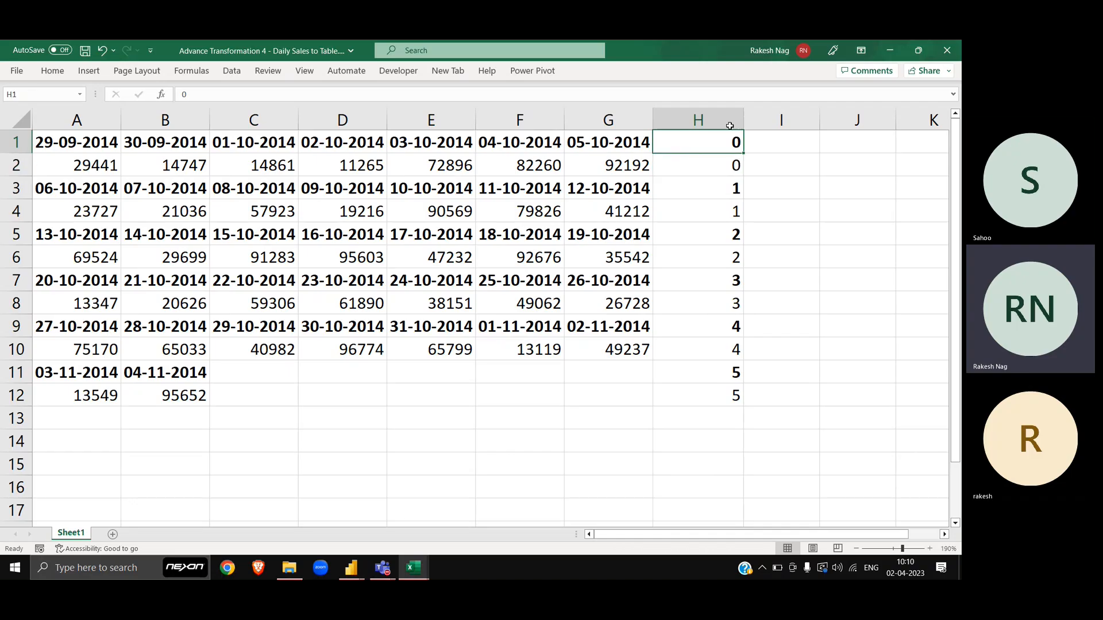
Examine row pairs 1–2 and 3–4 with their shared group numbers in column H, and the transposed example in Book1
{"action": "left_click_drag", "start_coordinate": [729, 143], "coordinate": [731, 165]}
{"action": "key", "text": "shift+space"}
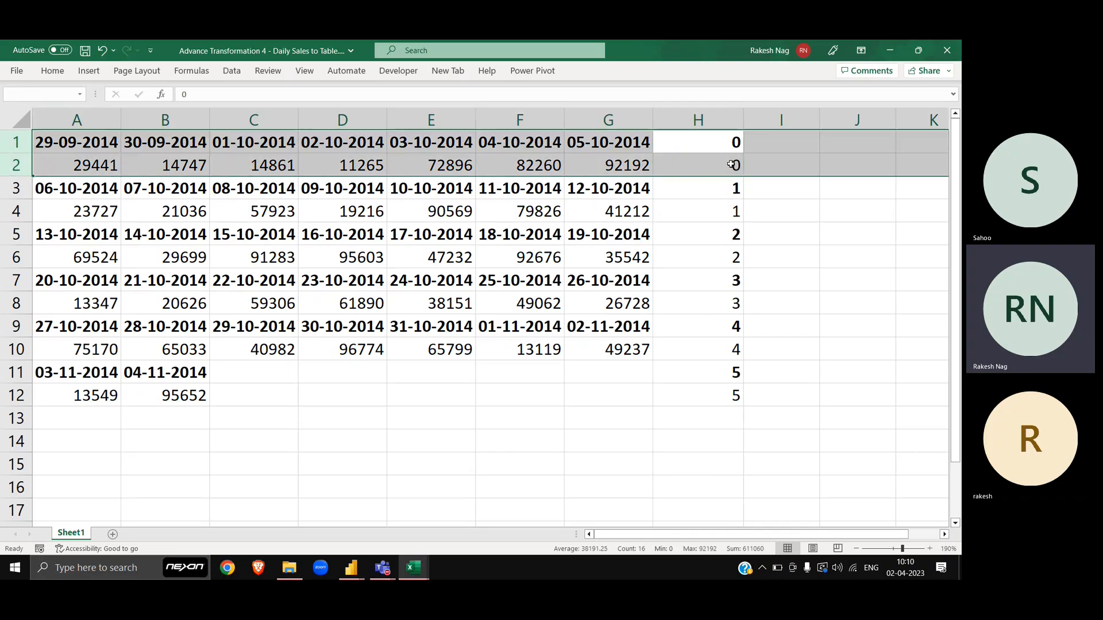
{"action": "key", "text": "Down"}
{"action": "key", "text": "Down"}
{"action": "key", "text": "Down"}
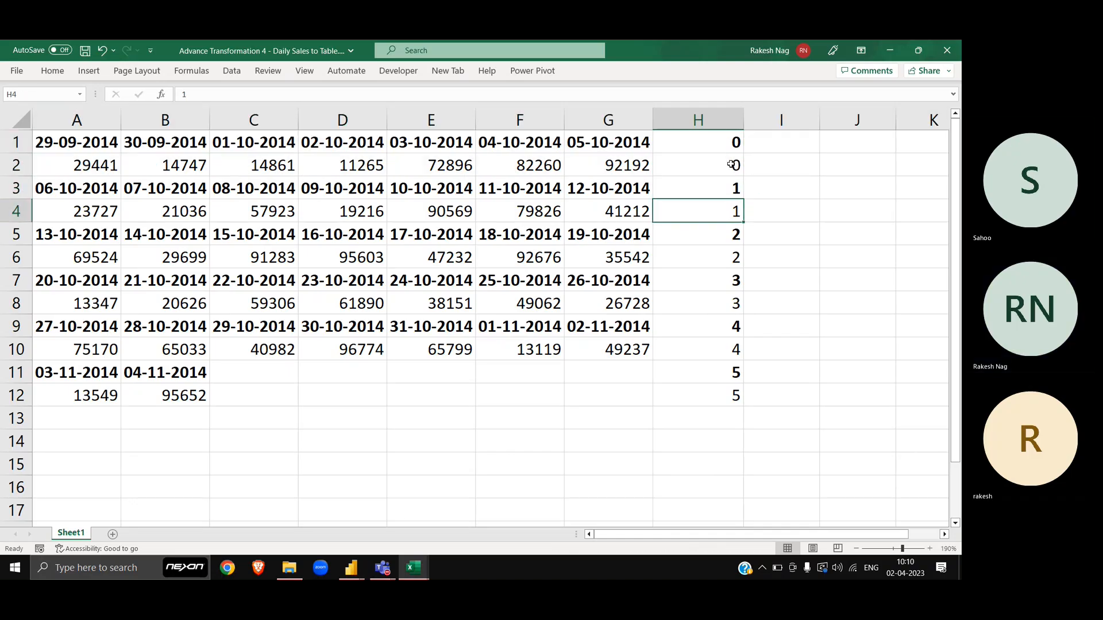
{"action": "key", "text": "Up"}
{"action": "key", "text": "shift+Down"}
{"action": "key", "text": "shift+space"}
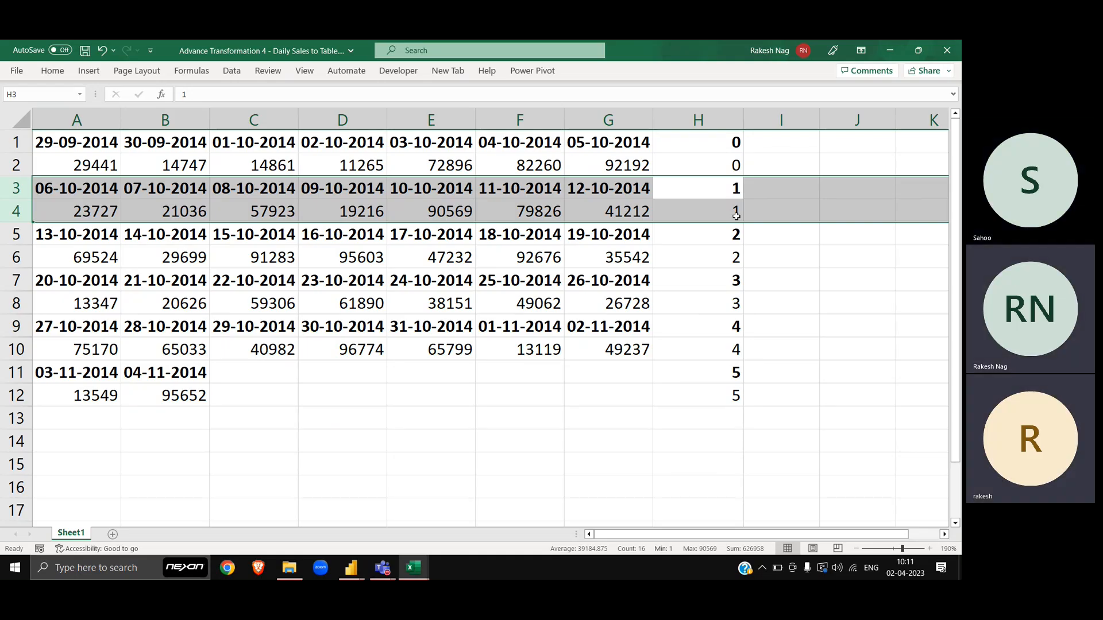
{"action": "key", "text": "alt+Tab"}
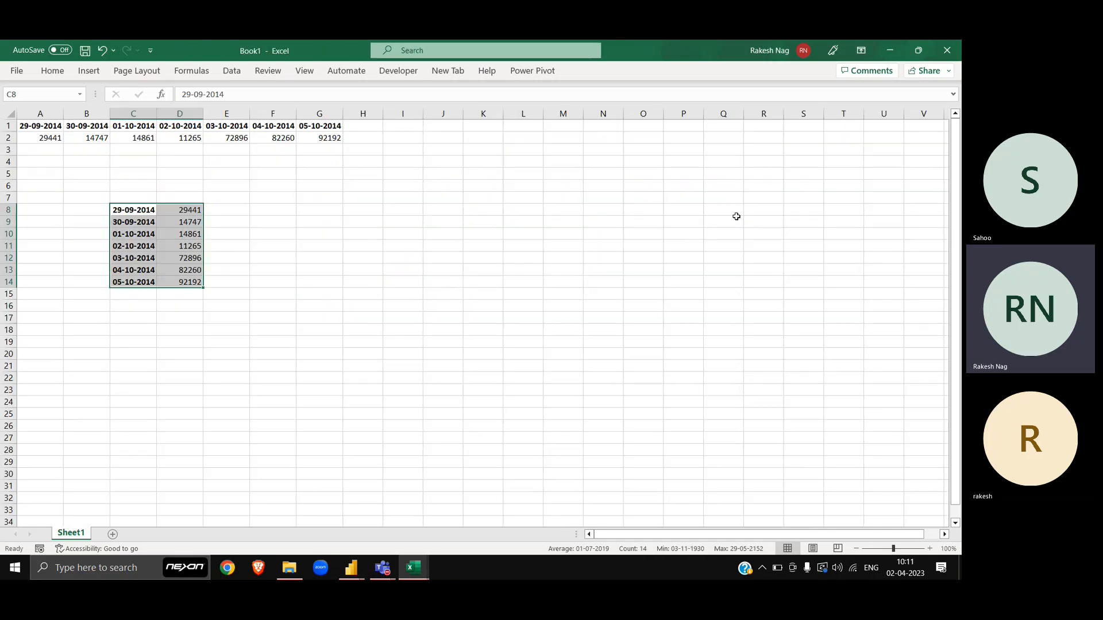
{"action": "key", "text": "alt+Tab"}
{"action": "left_click", "coordinate": [710, 122]}
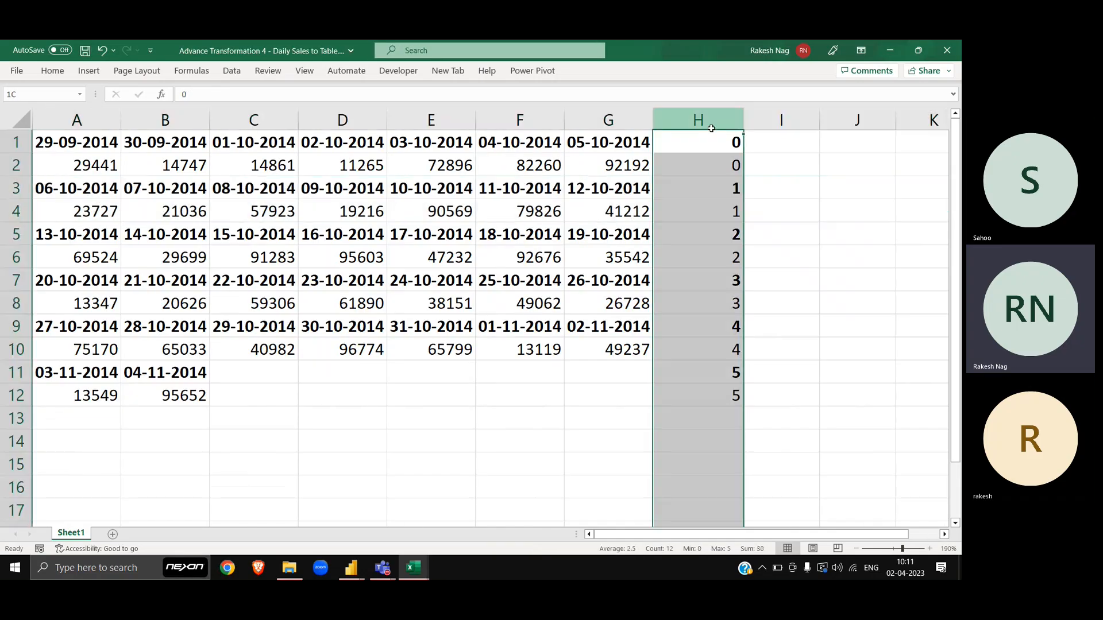
Switch to the Power Query Editor and remove the Changed Type step from the Sheet1 query
{"action": "key", "text": "alt+Tab"}
{"action": "key", "text": "alt+Tab"}
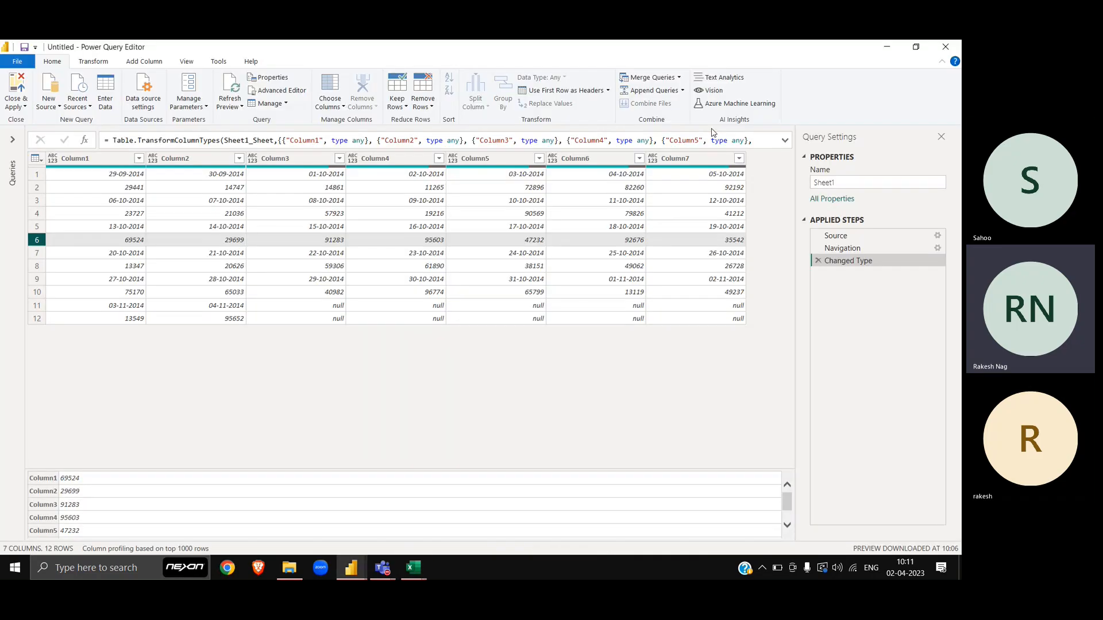
{"action": "left_click", "coordinate": [685, 157]}
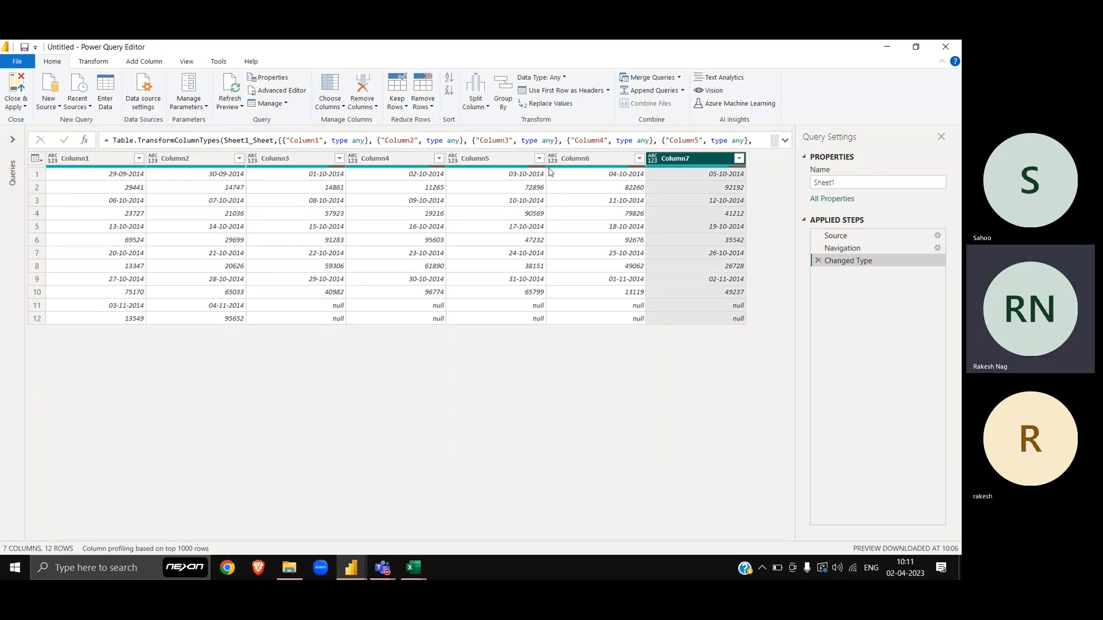
{"action": "left_click", "coordinate": [847, 261]}
{"action": "left_click", "coordinate": [817, 261]}
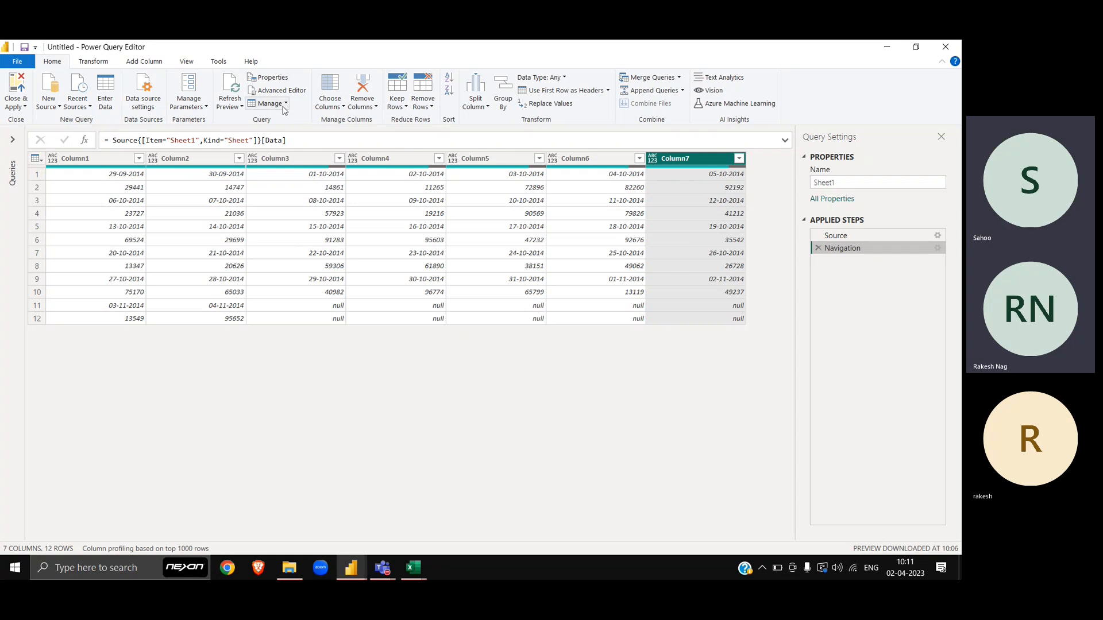
Add an index column starting from 1 to the Sheet1 query
{"action": "left_click", "coordinate": [141, 62]}
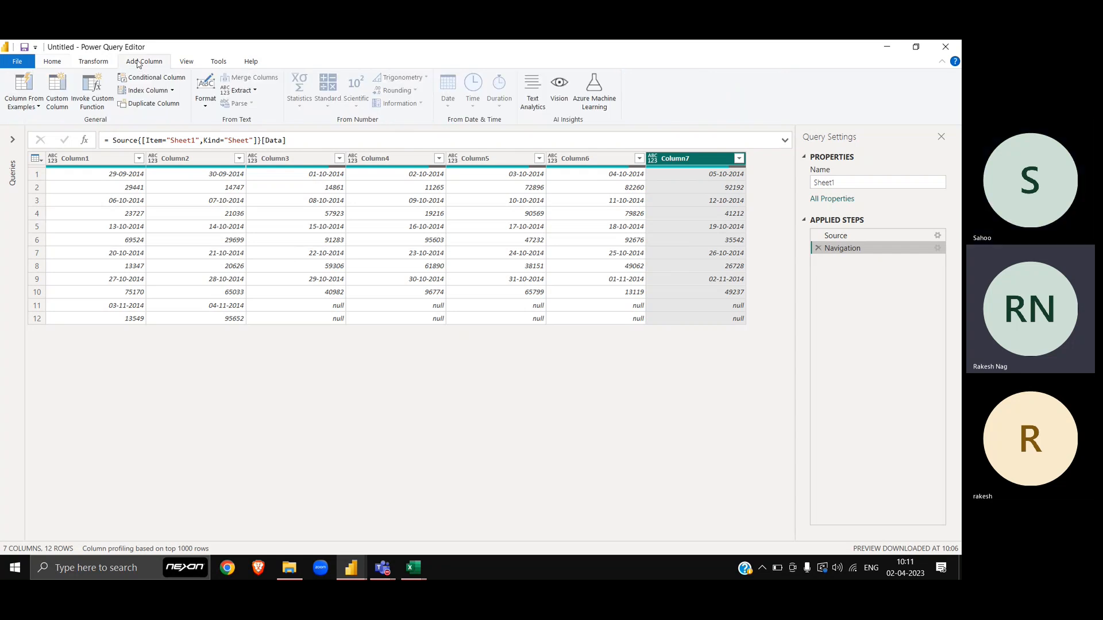
{"action": "left_click", "coordinate": [173, 92]}
{"action": "left_click", "coordinate": [164, 118]}
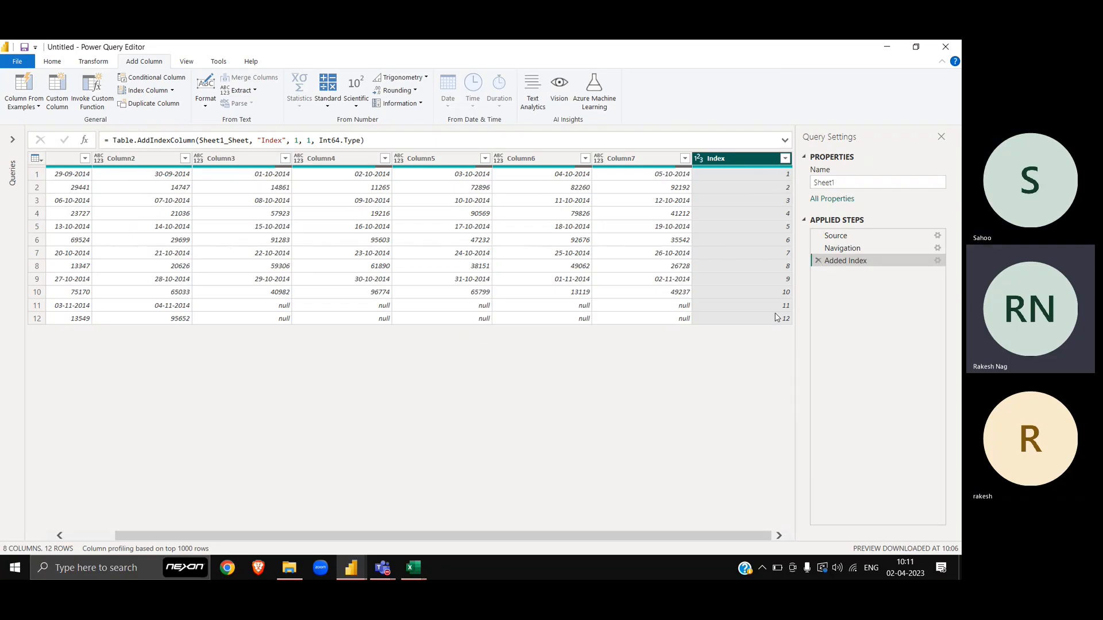
Switch to the Daily Sales workbook in Excel and enter 1, 2, 3 and 4 in cells H1 to H4
{"action": "key", "text": "alt+Tab"}
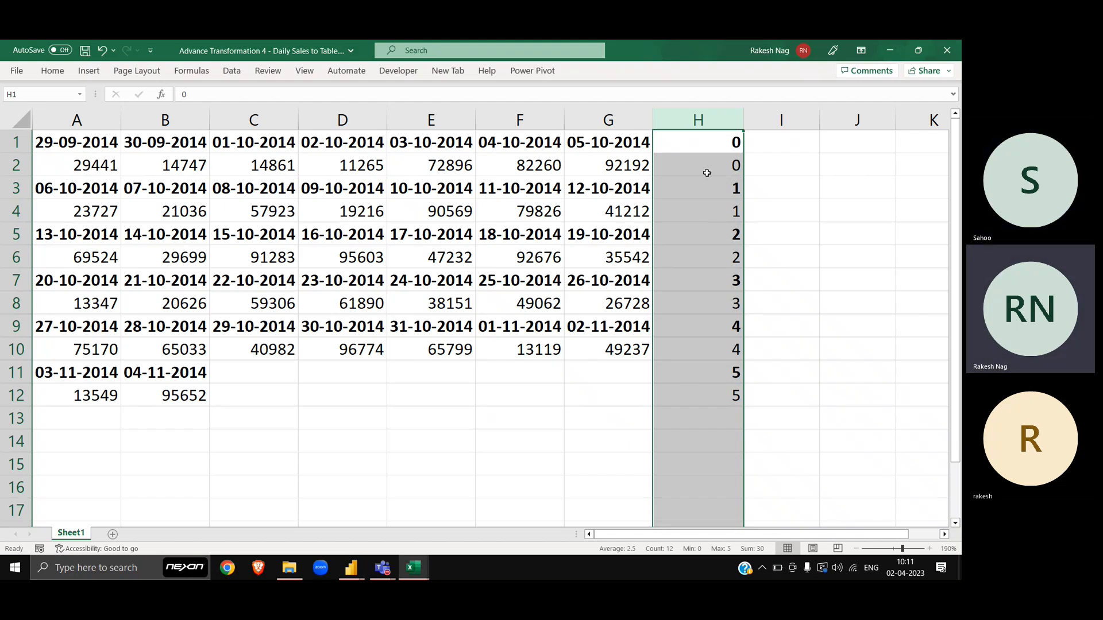
{"action": "left_click", "coordinate": [705, 141]}
{"action": "type", "text": "1"}
{"action": "key", "text": "Return"}
{"action": "type", "text": "2"}
{"action": "key", "text": "Return"}
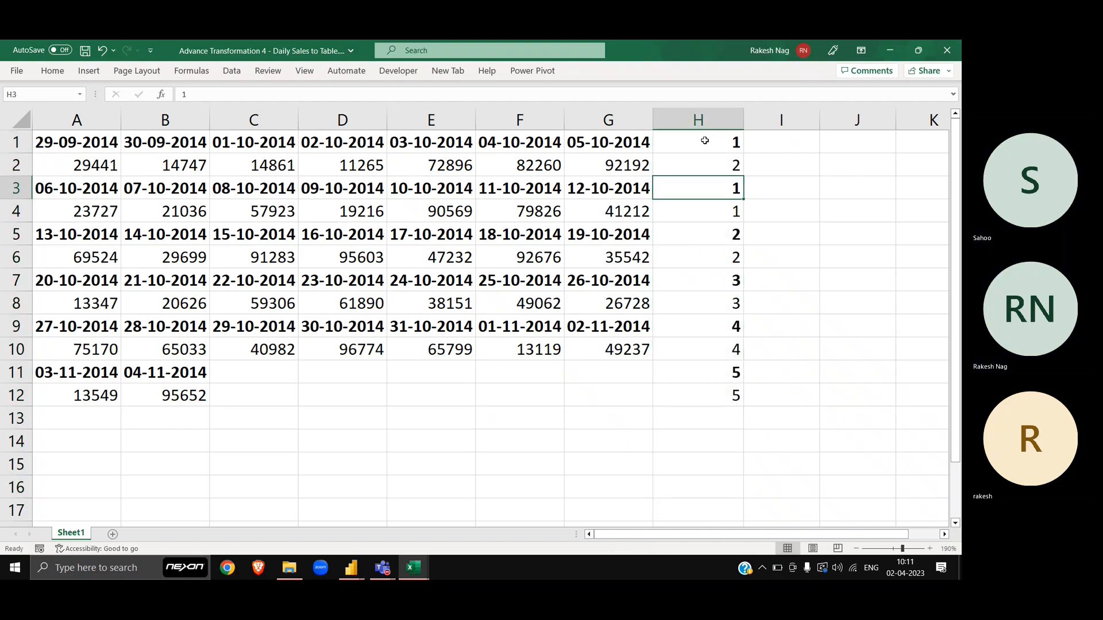
{"action": "type", "text": "3"}
{"action": "key", "text": "Return"}
{"action": "type", "text": "4"}
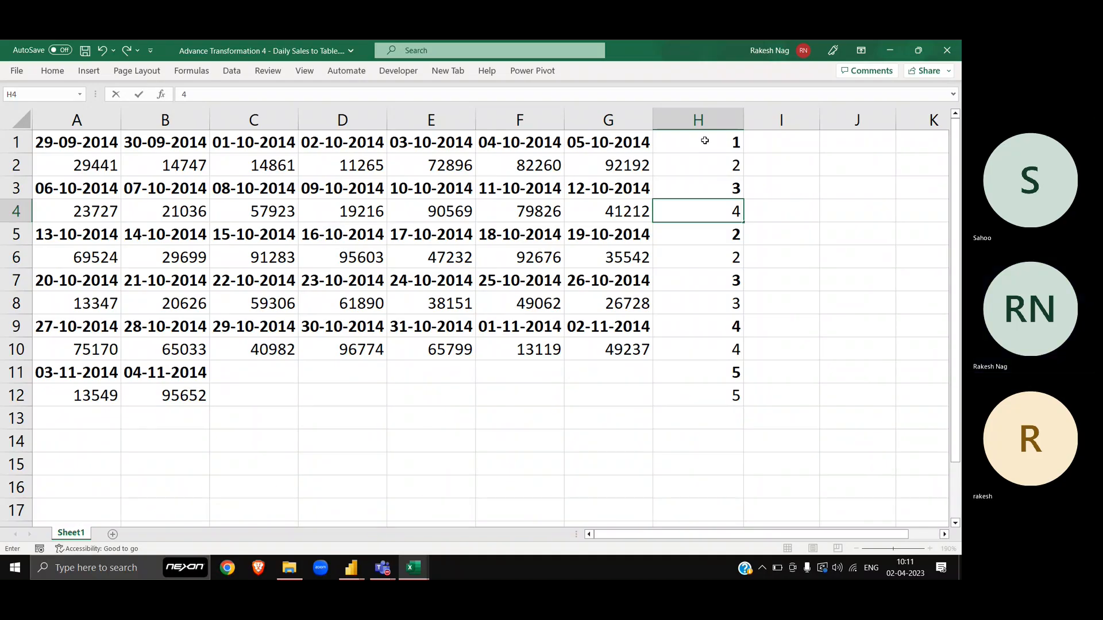
{"action": "key", "text": "Return"}
Extend the number series from H1:H4 down to cell H12
{"action": "left_click", "coordinate": [705, 141]}
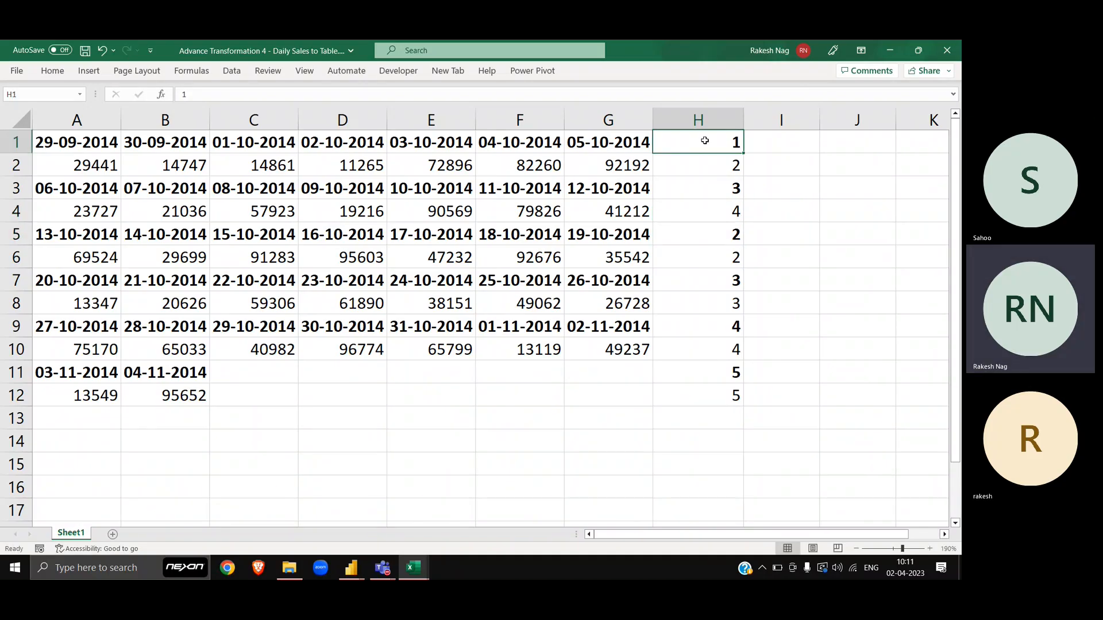
{"action": "left_click_drag", "start_coordinate": [705, 140], "coordinate": [746, 401]}
{"action": "key", "text": "Right"}
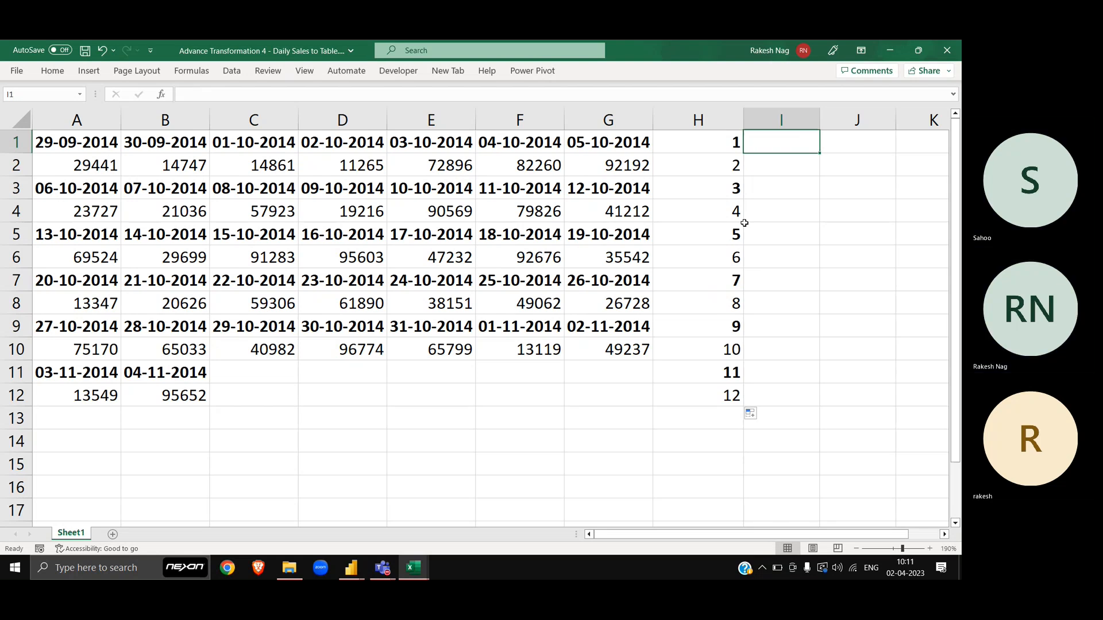
Examine the consecutive index pairs in H1:H2 and H3:H4, ending at cell I1
{"action": "key", "text": "Right"}
{"action": "key", "text": "Right"}
{"action": "key", "text": "Right"}
{"action": "key", "text": "Right"}
{"action": "key", "text": "Right"}
{"action": "key", "text": "Right"}
{"action": "key", "text": "Right"}
{"action": "key", "text": "ctrl+Left"}
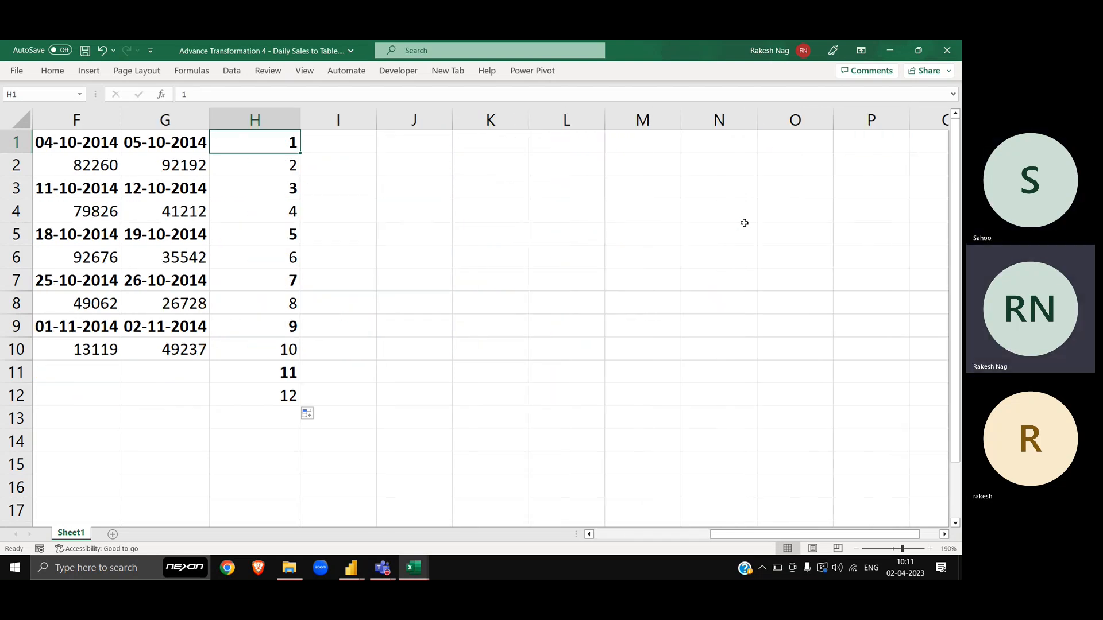
{"action": "key", "text": "shift+Down"}
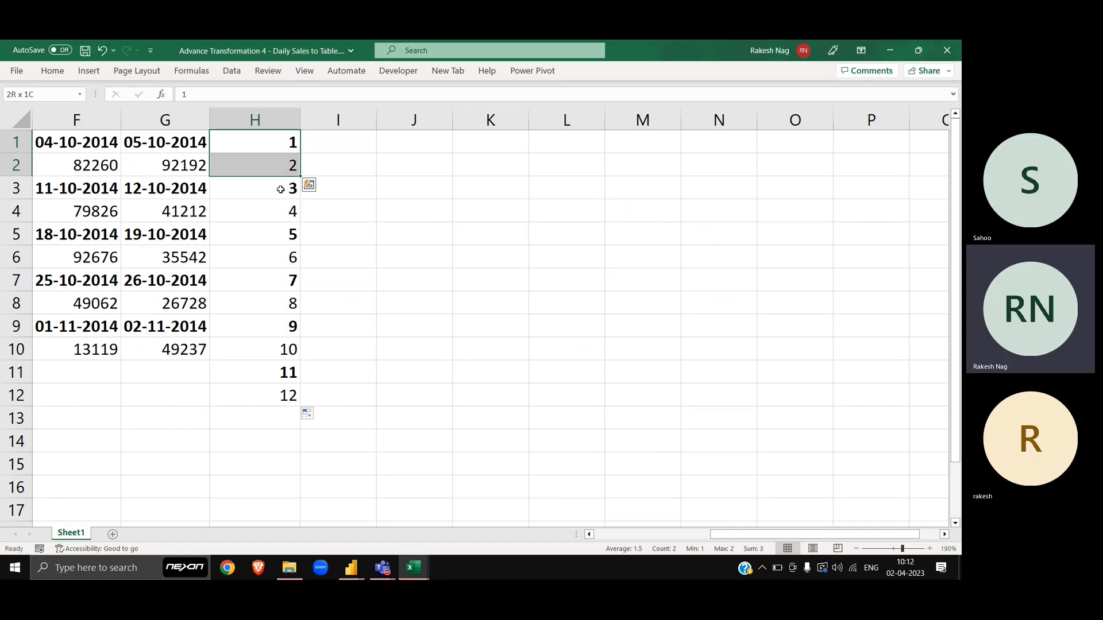
{"action": "left_click_drag", "start_coordinate": [281, 190], "coordinate": [283, 213]}
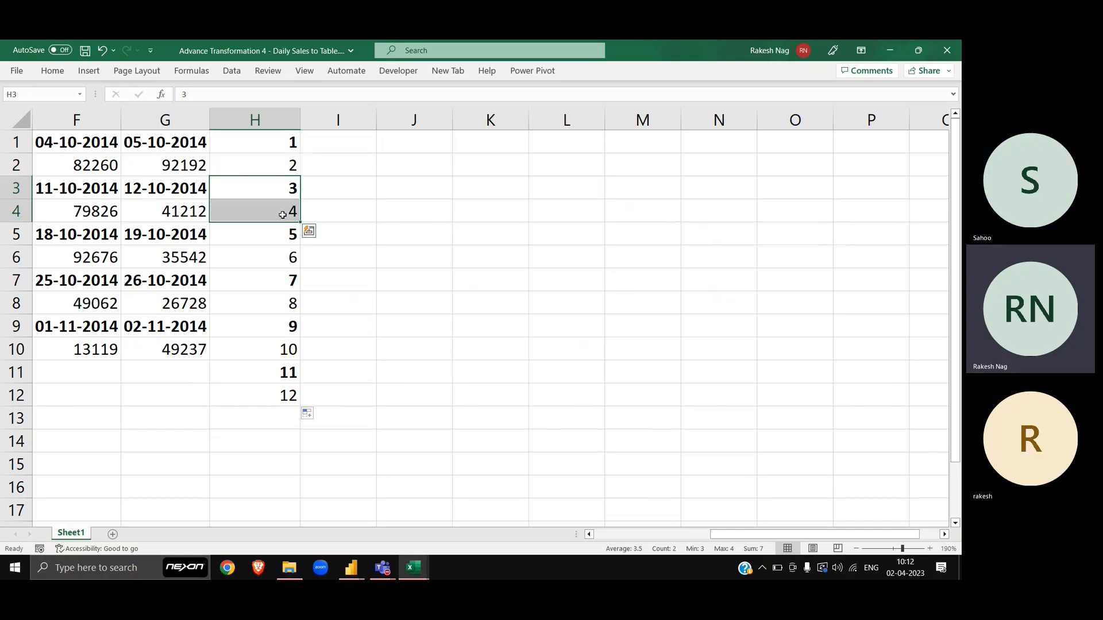
{"action": "key", "text": "ctrl+Up"}
{"action": "key", "text": "Right"}
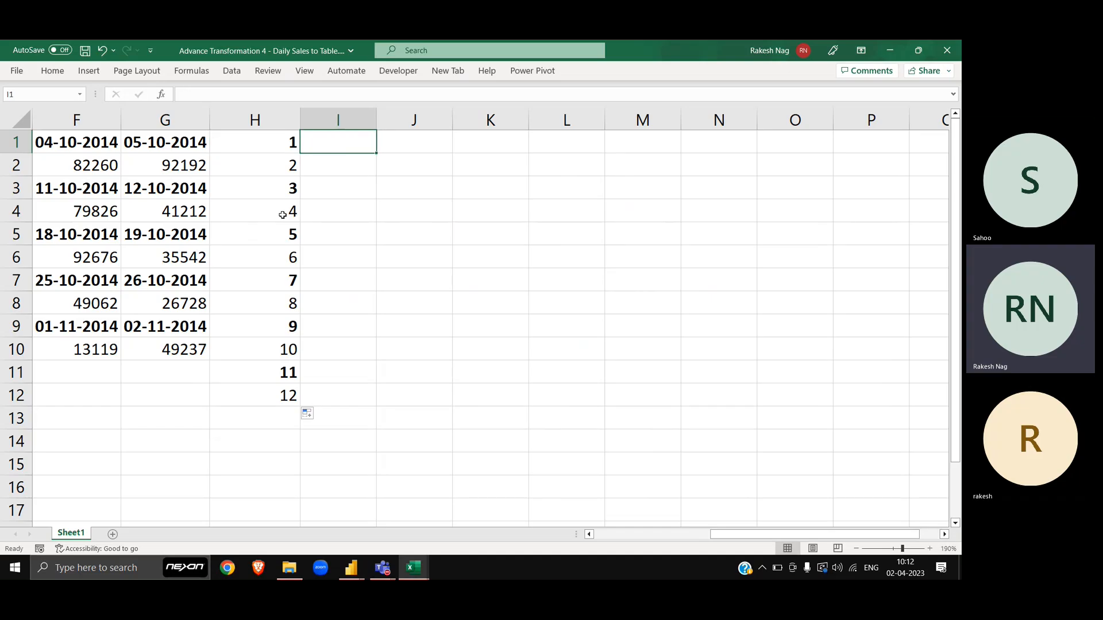
{"action": "type", "text": "="}
{"action": "key", "text": "Left"}
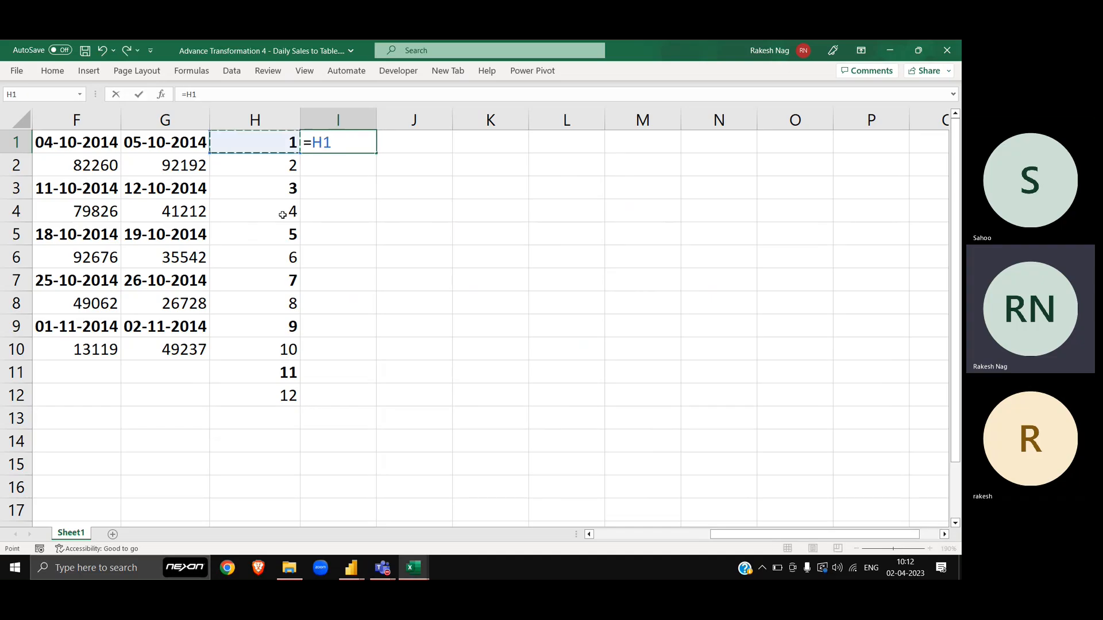
{"action": "key", "text": "ctrl+Down"}
{"action": "key", "text": "Return"}
{"action": "key", "text": "Up"}
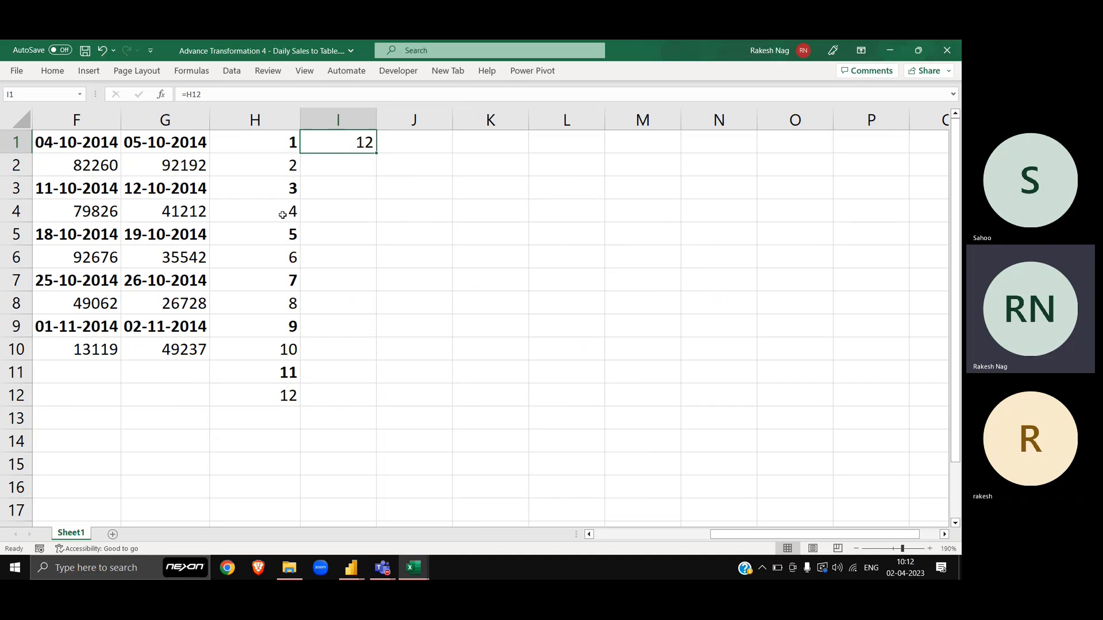
Enter the formula =H1/2 in cell I1 and fill it down to I12
{"action": "type", "text": "="}
{"action": "key", "text": "Left"}
{"action": "type", "text": "/2"}
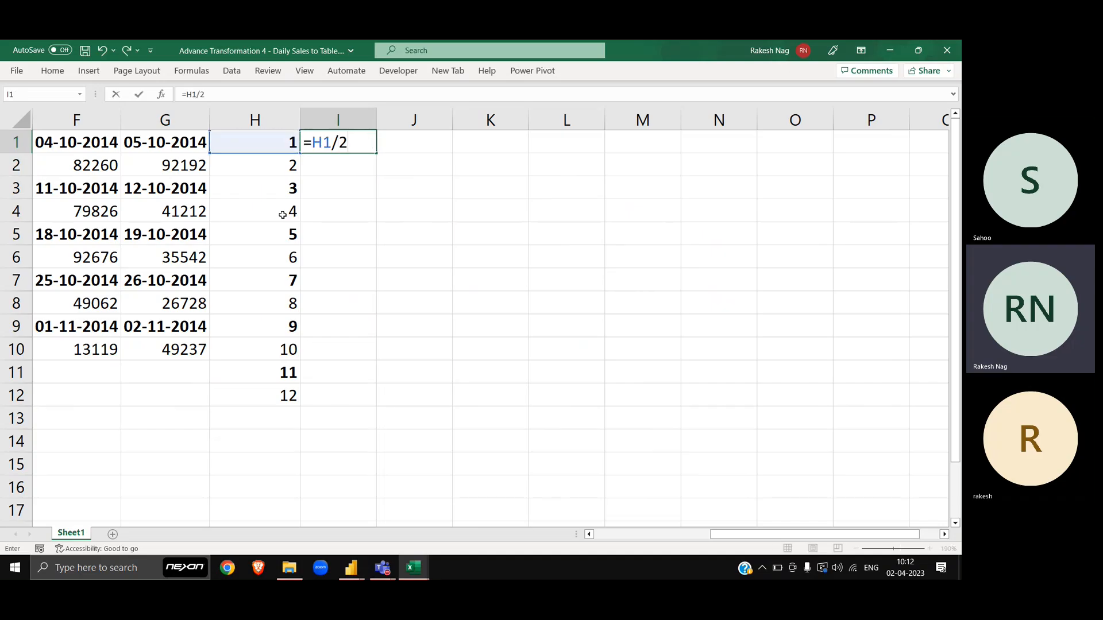
{"action": "key", "text": "Return"}
{"action": "key", "text": "Left"}
{"action": "key", "text": "ctrl+Down"}
{"action": "key", "text": "Right"}
{"action": "key", "text": "ctrl+shift+Up"}
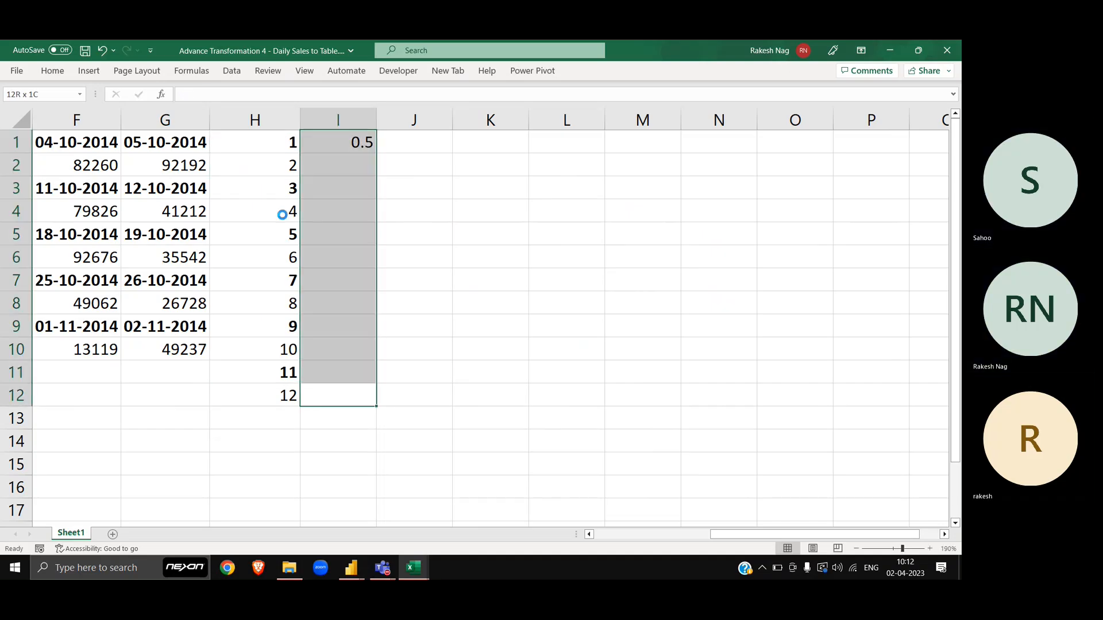
{"action": "key", "text": "ctrl+d"}
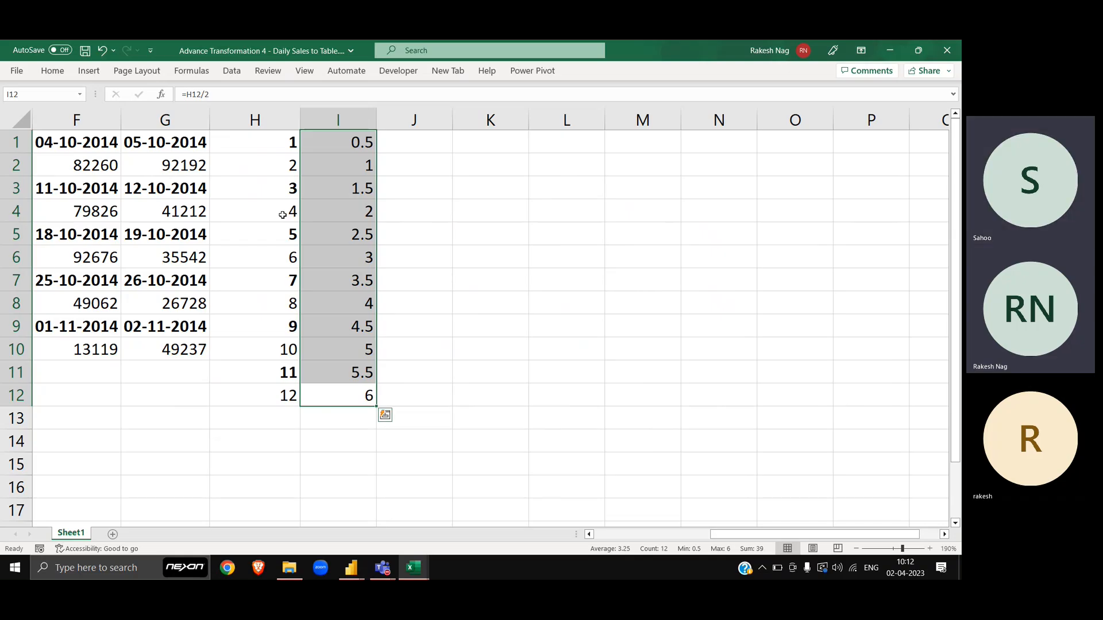
{"action": "key", "text": "Up"}
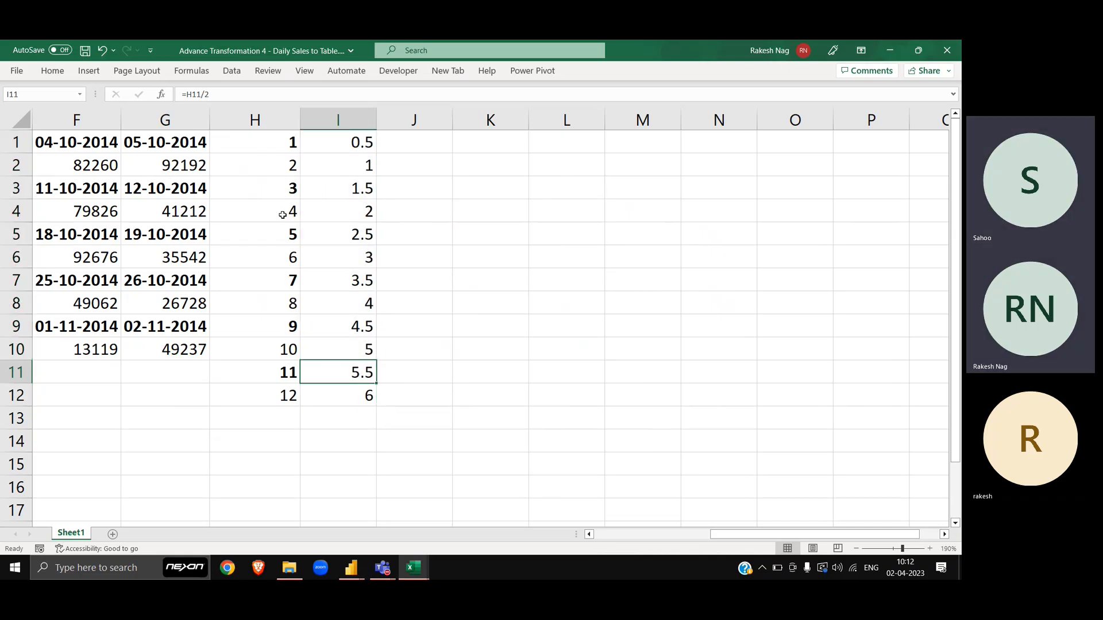
{"action": "key", "text": "ctrl+Up"}
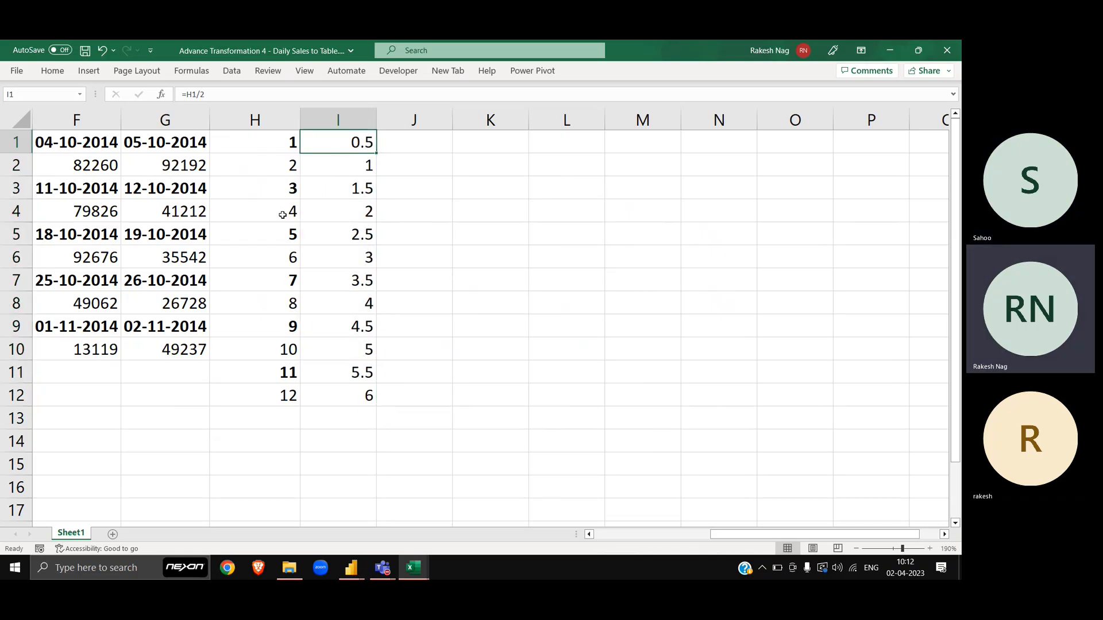
{"action": "key", "text": "ctrl+Down"}
{"action": "key", "text": "ctrl+Up"}
Enter a ROUNDUP formula in cell J1 that rounds I1 up to 0 decimal digits
{"action": "key", "text": "Right"}
{"action": "type", "text": "und"}
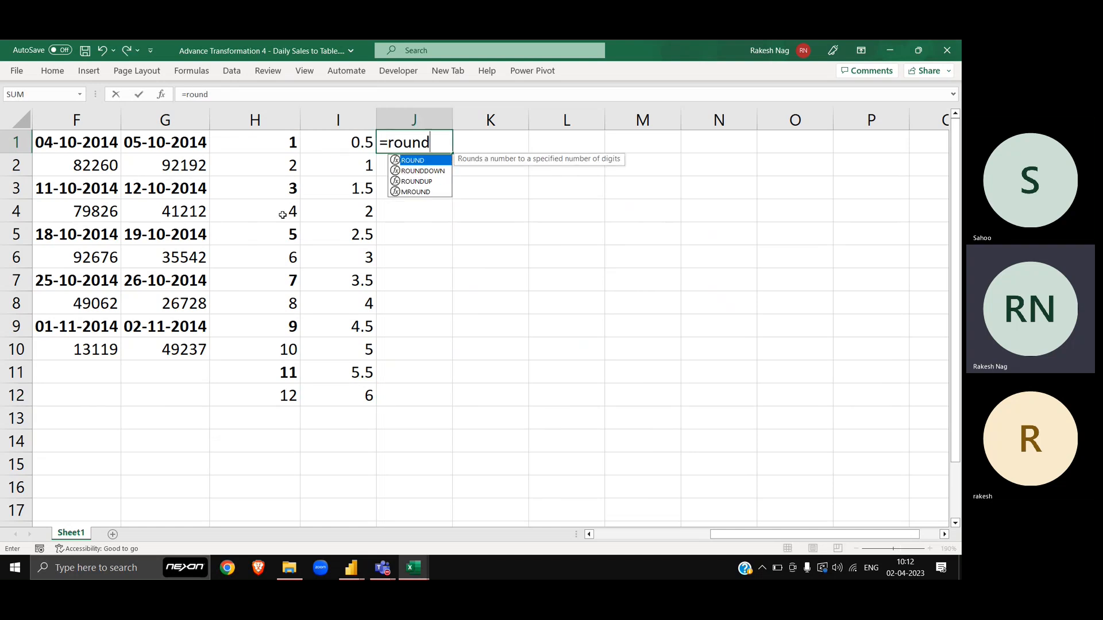
{"action": "key", "text": "Down"}
{"action": "key", "text": "Down"}
{"action": "key", "text": "Tab"}
{"action": "key", "text": "Left"}
{"action": "key", "text": "Return"}
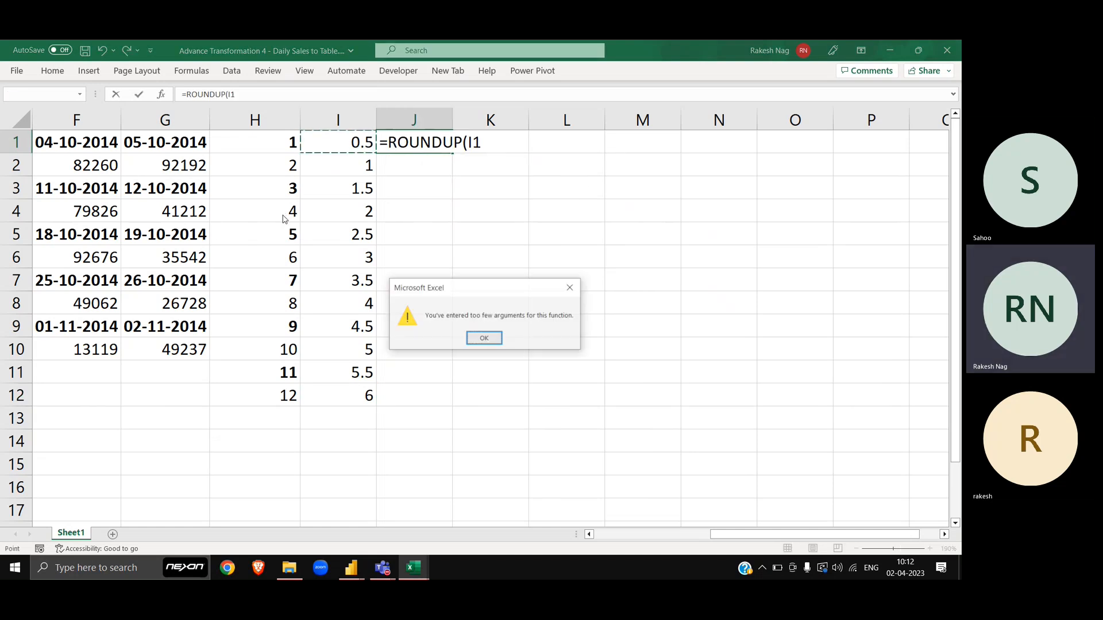
{"action": "key", "text": "Return"}
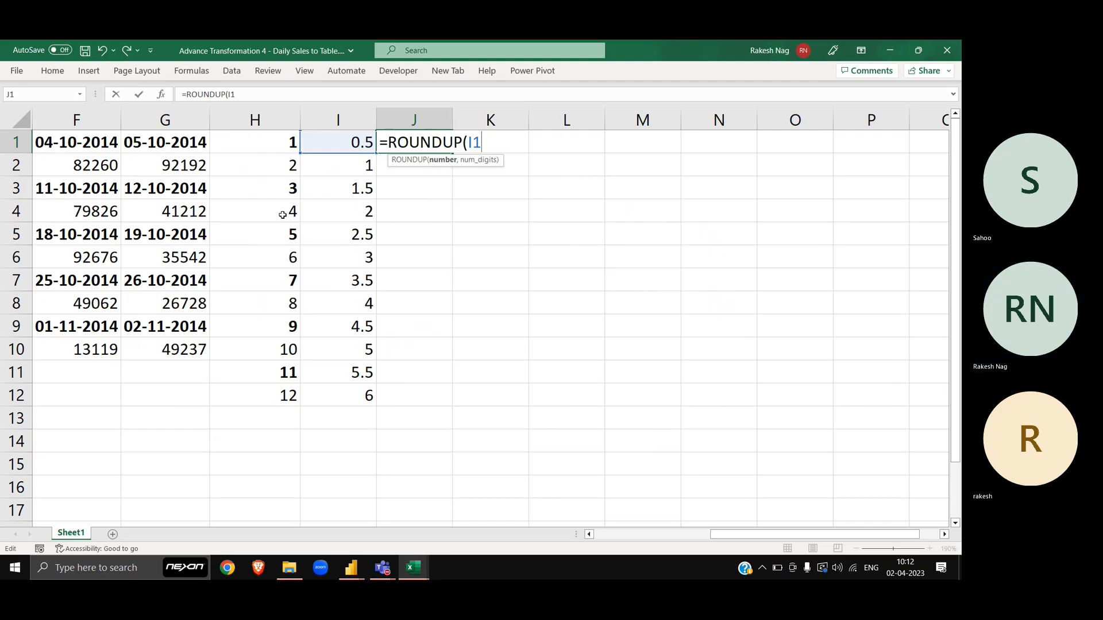
{"action": "type", "text": ",0"}
{"action": "key", "text": "Return"}
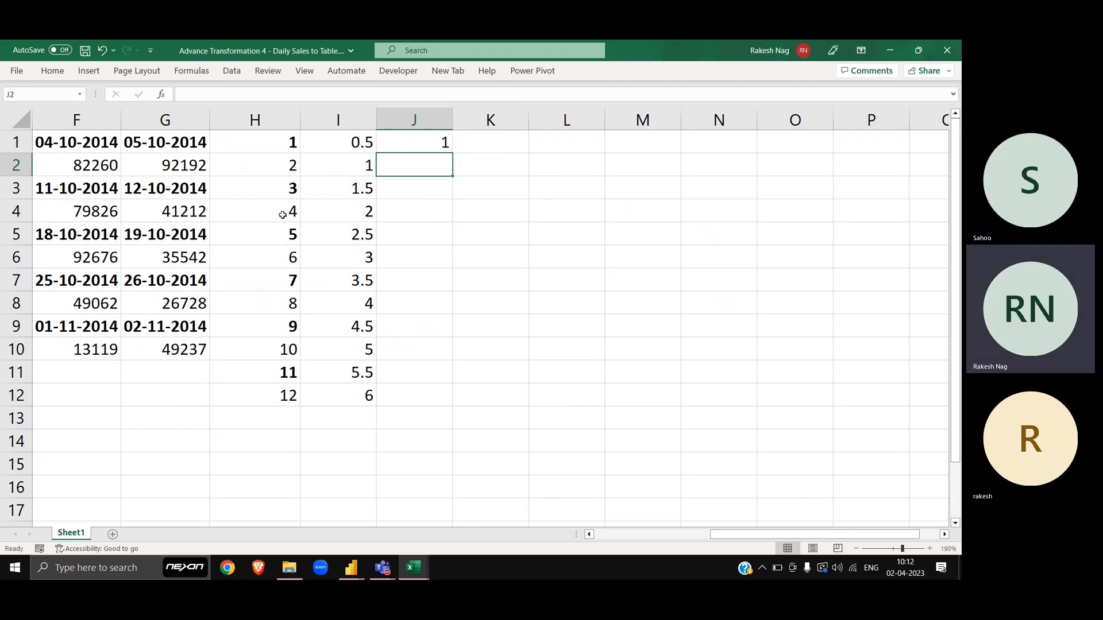
Fill the ROUNDUP formula from J1 down to cell J12
{"action": "key", "text": "Left"}
{"action": "key", "text": "ctrl+Down"}
{"action": "key", "text": "Right"}
{"action": "key", "text": "ctrl+shift+Up"}
{"action": "key", "text": "ctrl+d"}
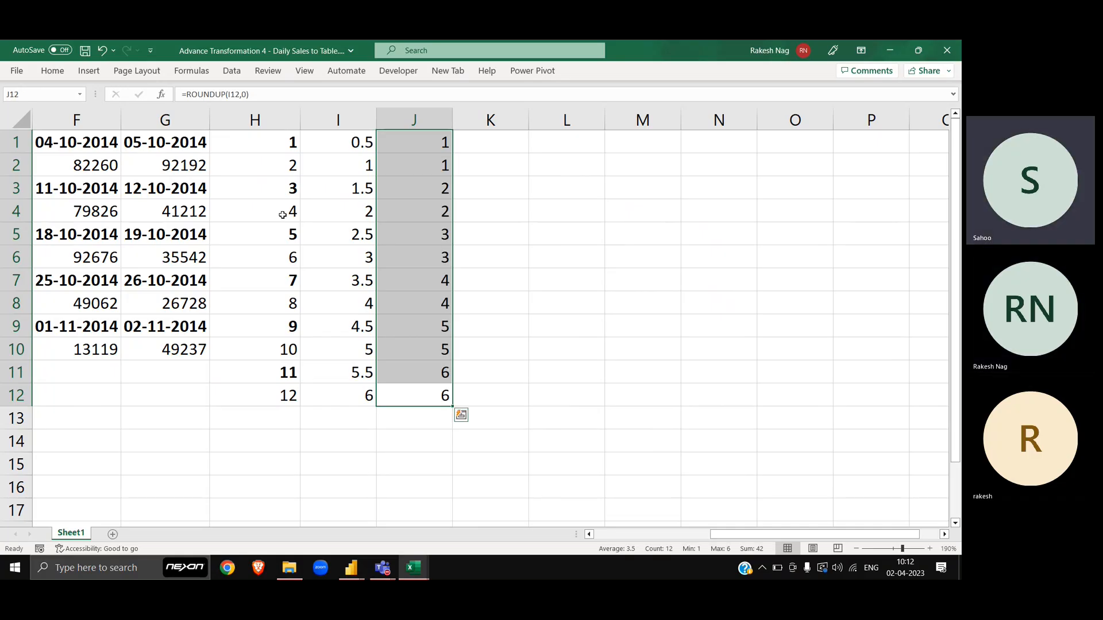
{"action": "key", "text": "ctrl+q"}
{"action": "key", "text": "Escape"}
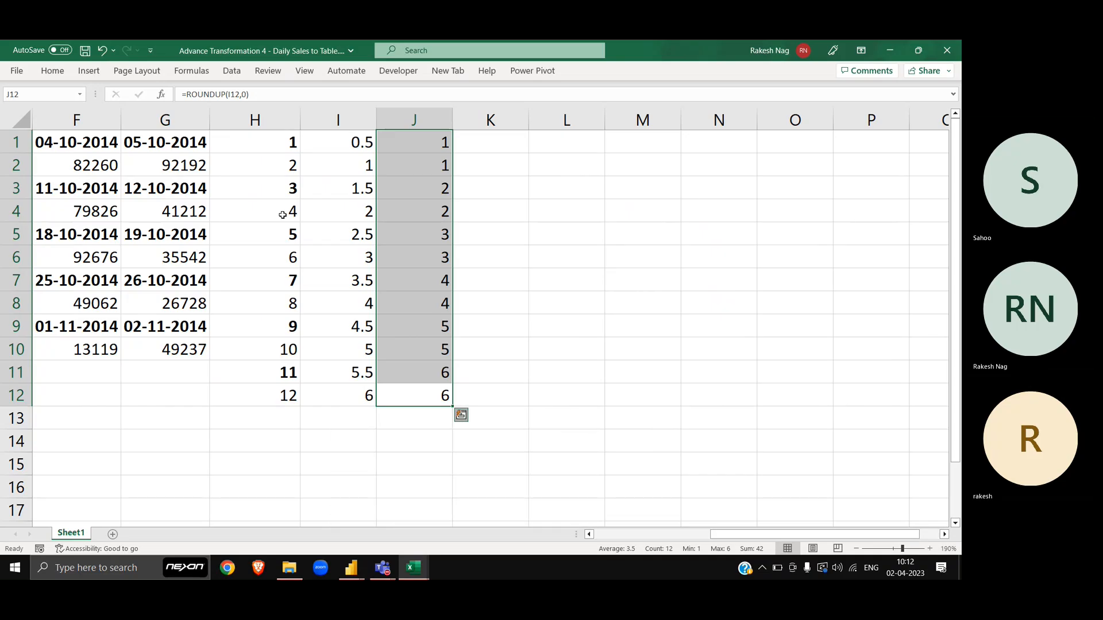
Examine each consecutive row pair from rows 1:2 through 11:12 against its rounded-up group number in column J
{"action": "key", "text": "ctrl+Up"}
{"action": "key", "text": "shift+Down"}
{"action": "key", "text": "shift+space"}
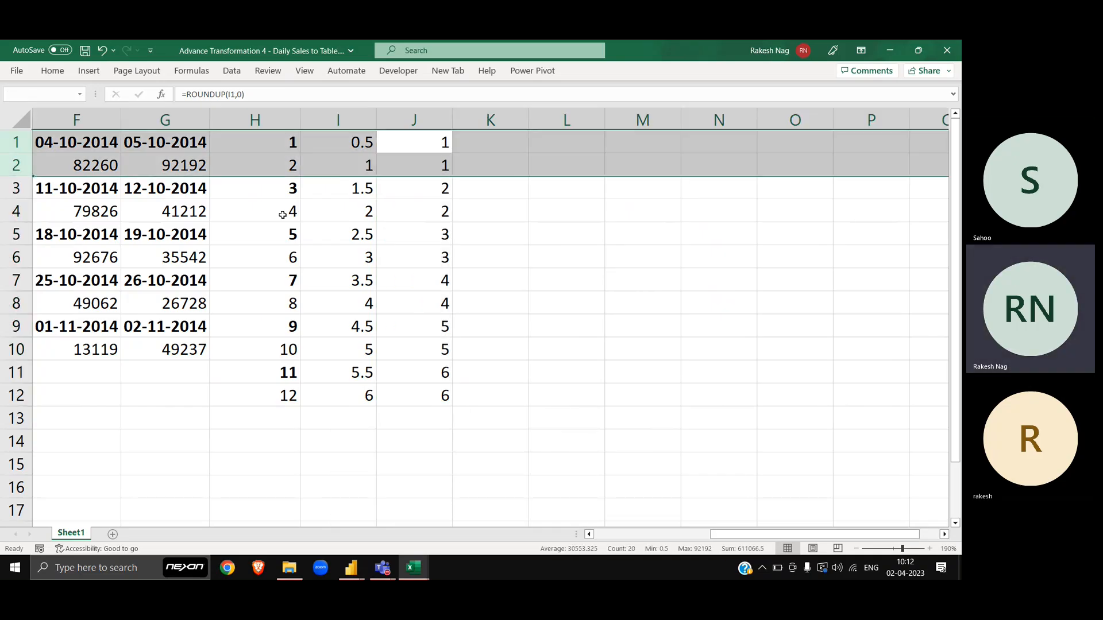
{"action": "key", "text": "Down"}
{"action": "key", "text": "Down"}
{"action": "key", "text": "shift+Down"}
{"action": "key", "text": "shift+space"}
{"action": "key", "text": "Down"}
{"action": "key", "text": "Down"}
{"action": "key", "text": "shift+Down"}
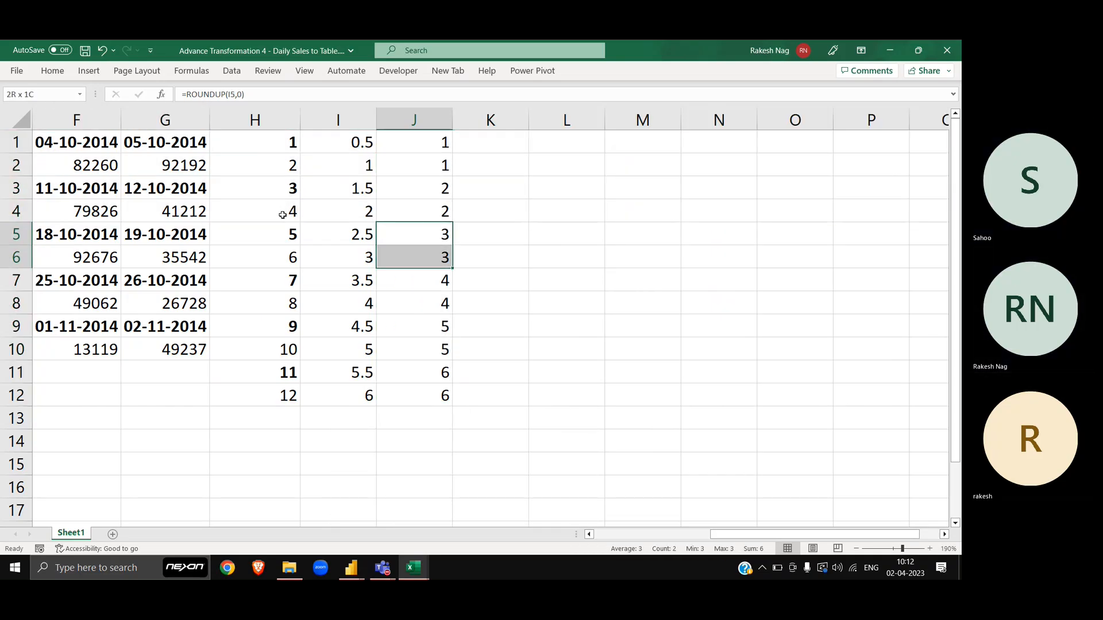
{"action": "key", "text": "shift+space"}
{"action": "key", "text": "Down"}
{"action": "key", "text": "Down"}
{"action": "key", "text": "shift+Down"}
{"action": "key", "text": "shift+space"}
{"action": "key", "text": "Down"}
{"action": "key", "text": "Down"}
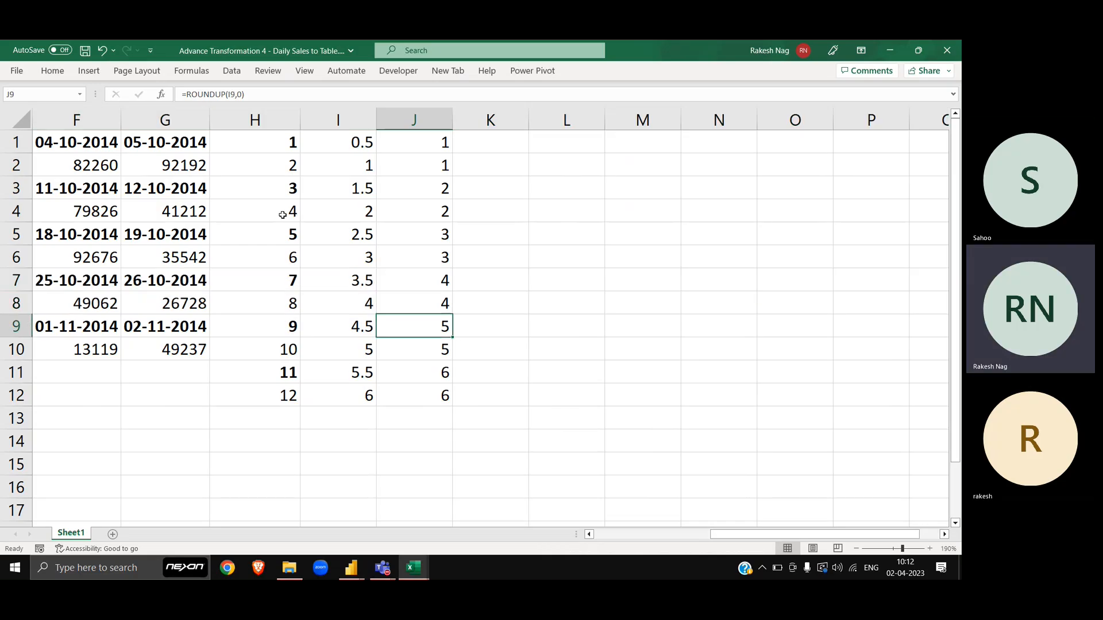
{"action": "key", "text": "shift+Down"}
{"action": "key", "text": "shift+space"}
{"action": "key", "text": "Down"}
{"action": "key", "text": "Down"}
{"action": "key", "text": "shift+Down"}
{"action": "key", "text": "shift+space"}
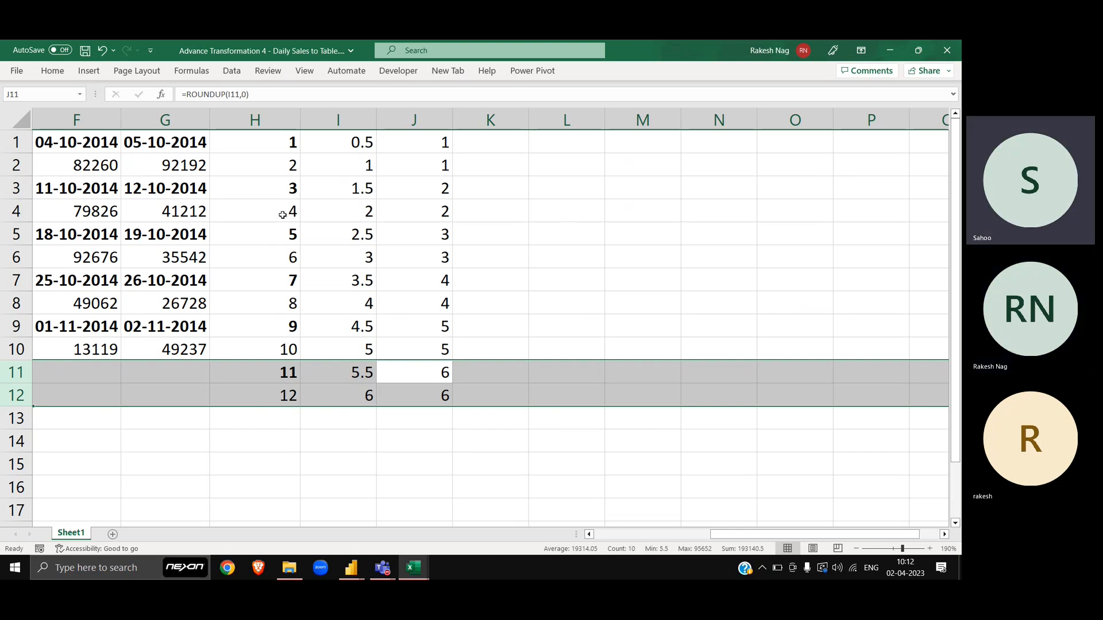
Review the formula in cell I1 that divides the index by 2
{"action": "key", "text": "ctrl+z"}
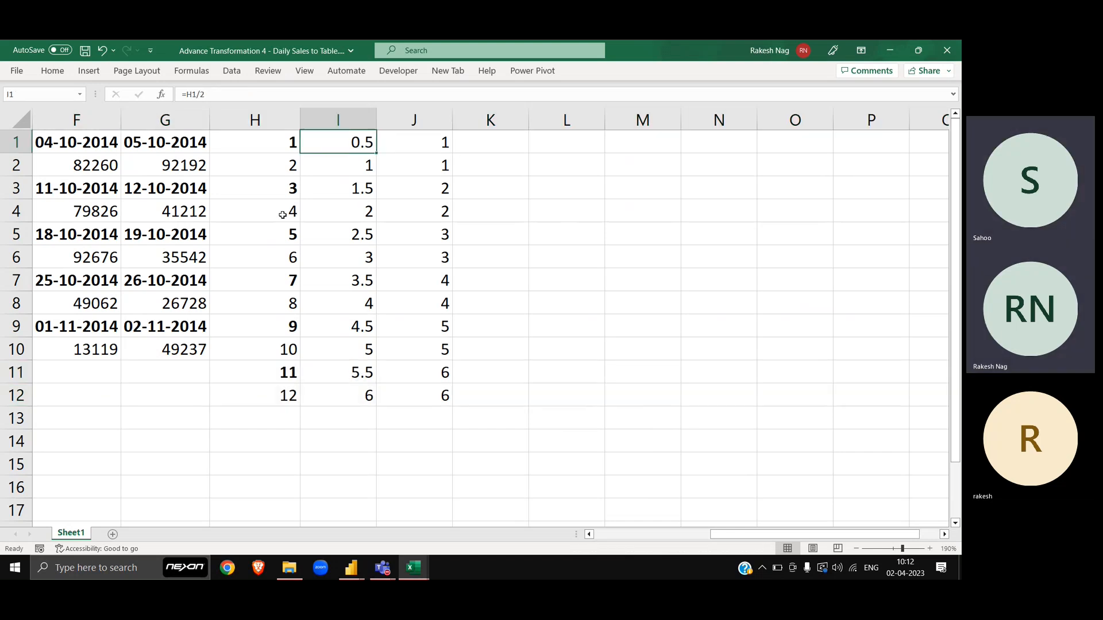
{"action": "key", "text": "F2"}
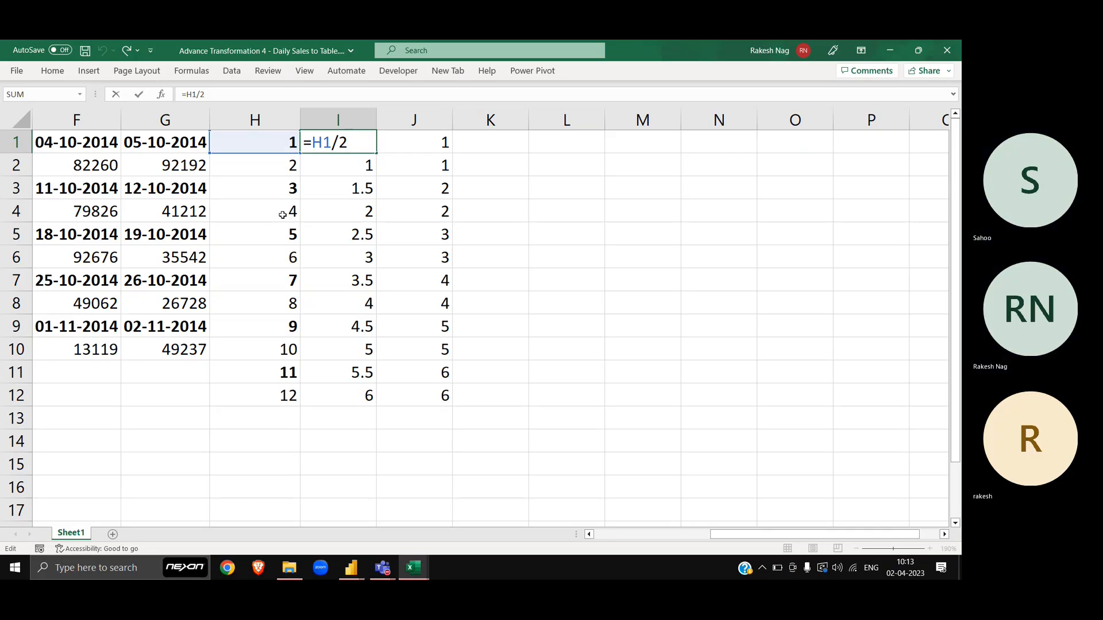
{"action": "key", "text": "ctrl+Return"}
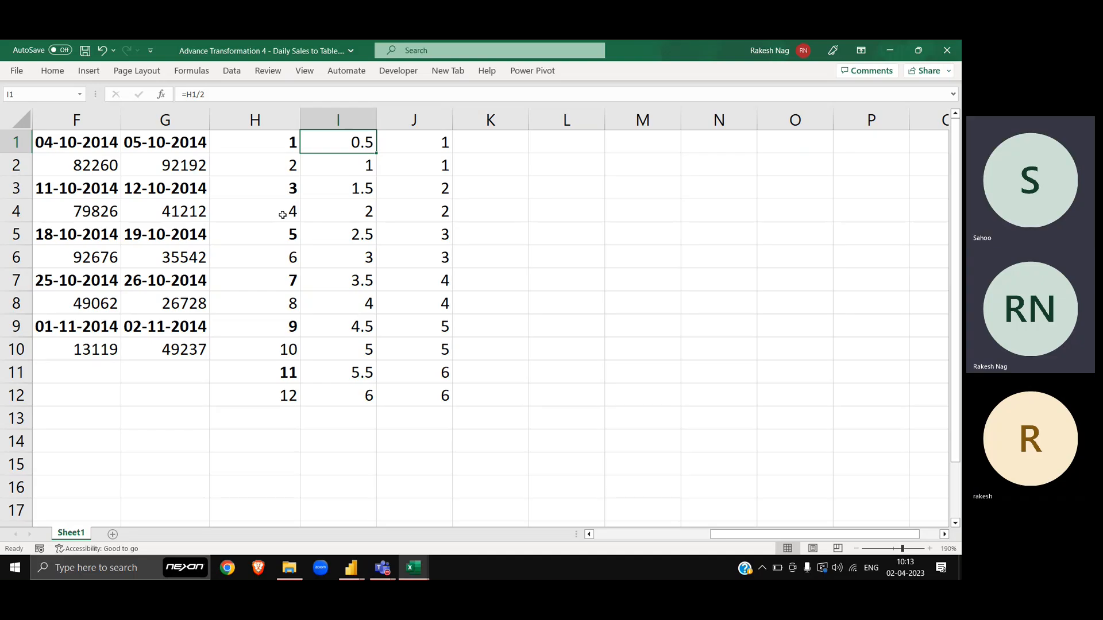
Switch to the Power Query Editor and try to start a custom column in the Sheet1 query
{"action": "key", "text": "alt+Tab"}
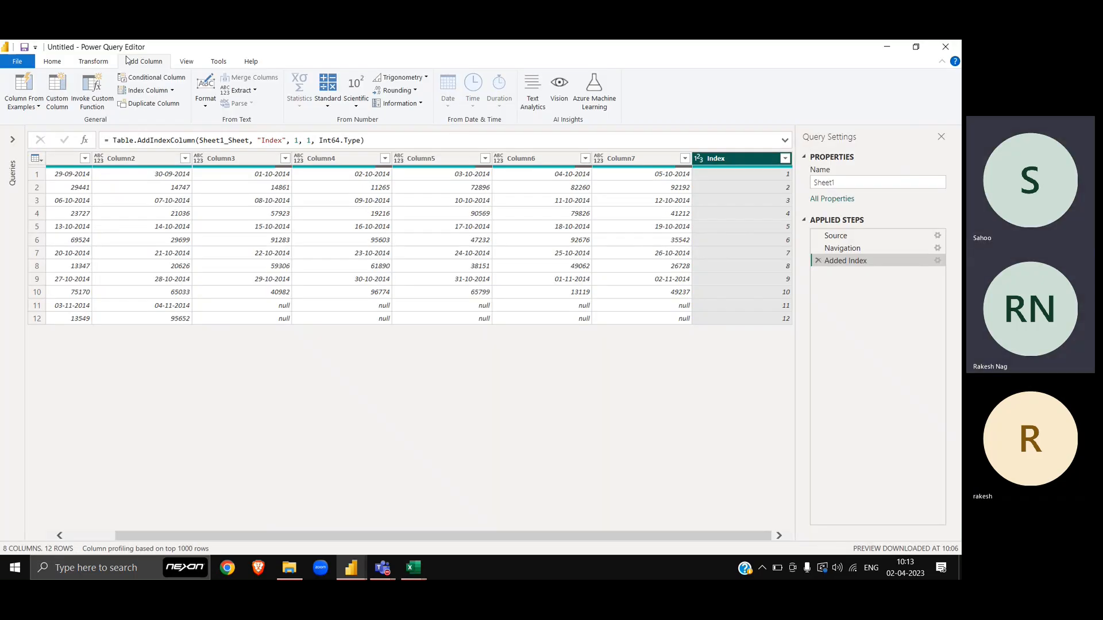
{"action": "left_click", "coordinate": [58, 93]}
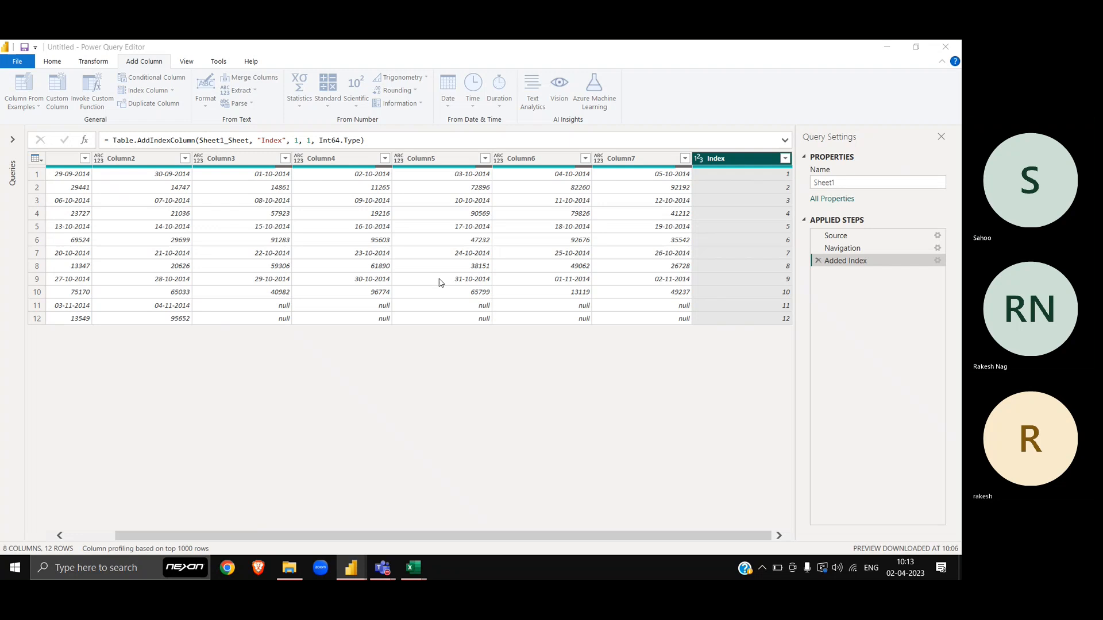
{"action": "key", "text": "alt+Tab"}
{"action": "key", "text": "alt+Tab"}
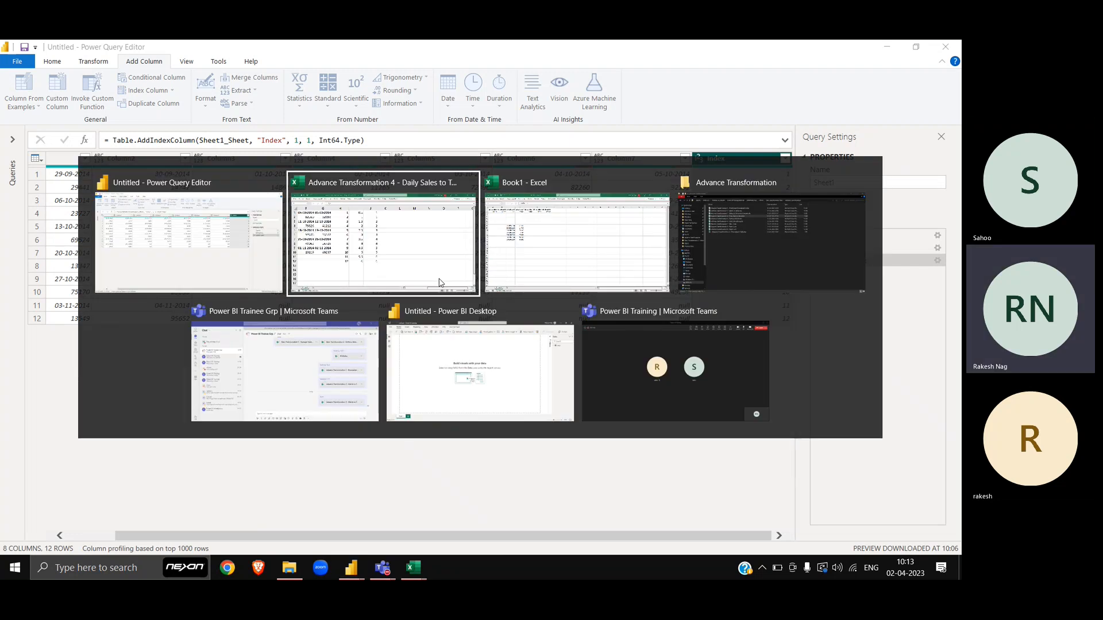
{"action": "left_click", "coordinate": [439, 280]}
{"action": "key", "text": "alt+Tab"}
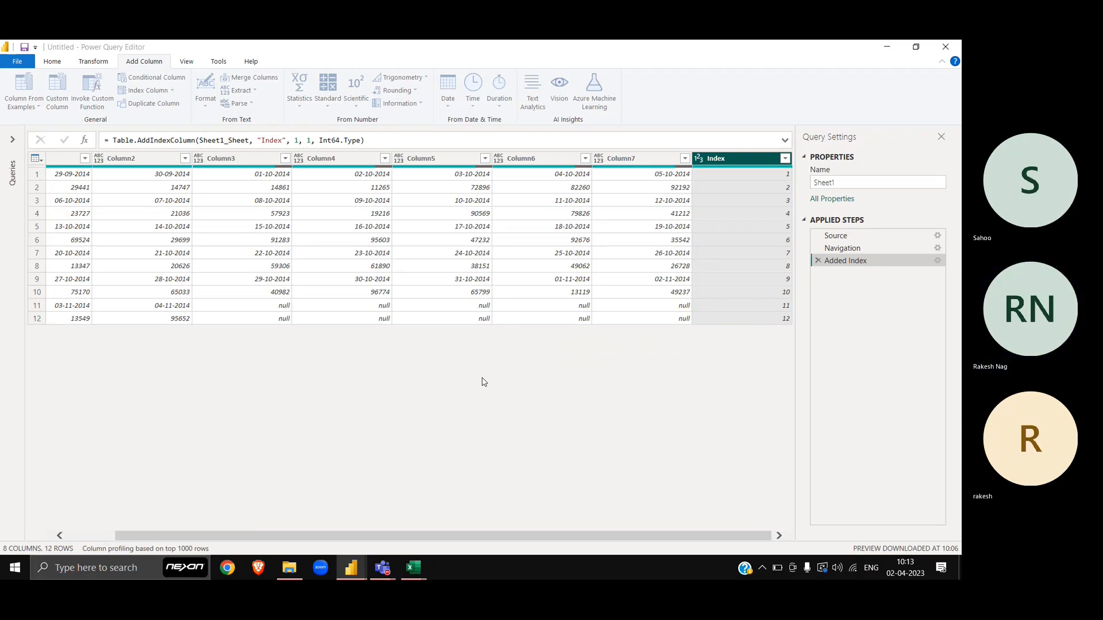
Close and apply the queries, and reopen the Power Query Editor from Power BI Desktop on the Sheet1 query
{"action": "left_click", "coordinate": [51, 62]}
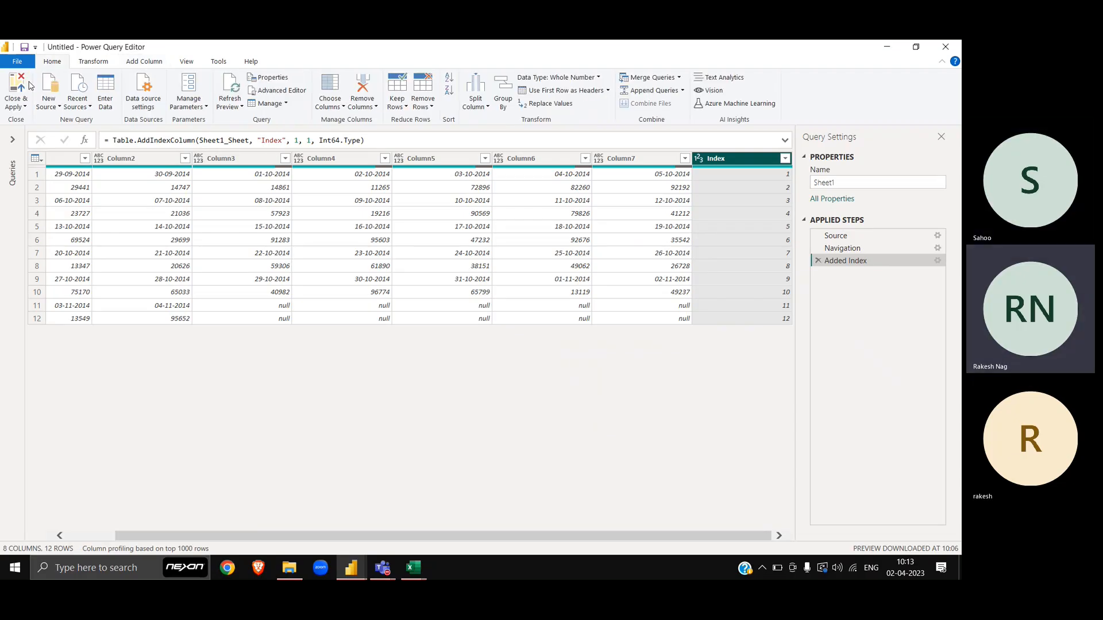
{"action": "left_click", "coordinate": [17, 87]}
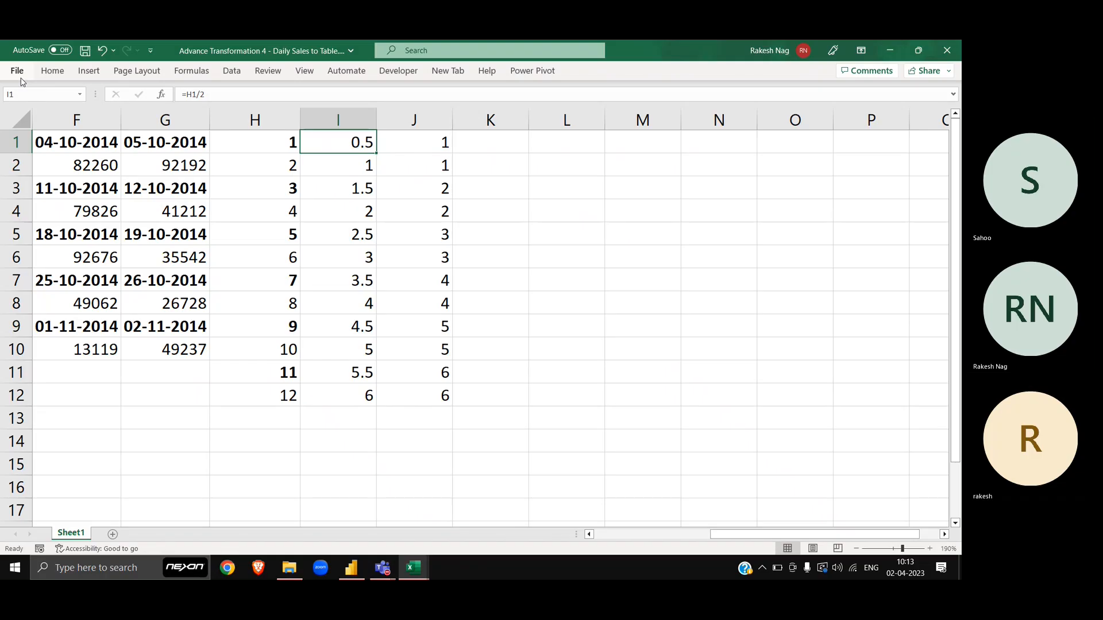
{"action": "key", "text": "alt+Tab"}
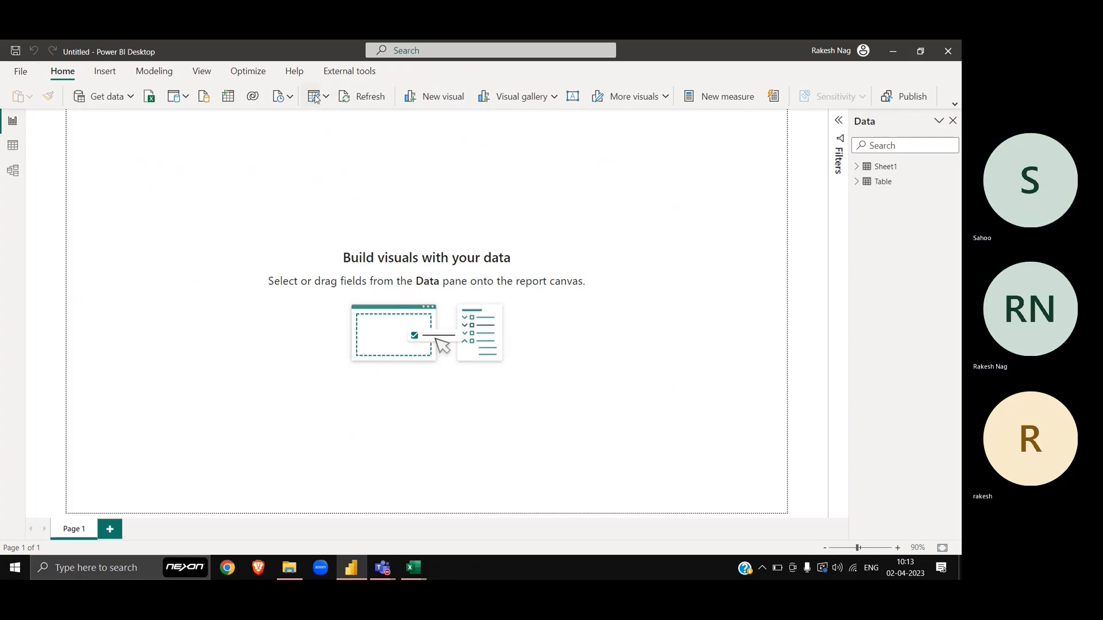
{"action": "left_click", "coordinate": [315, 97]}
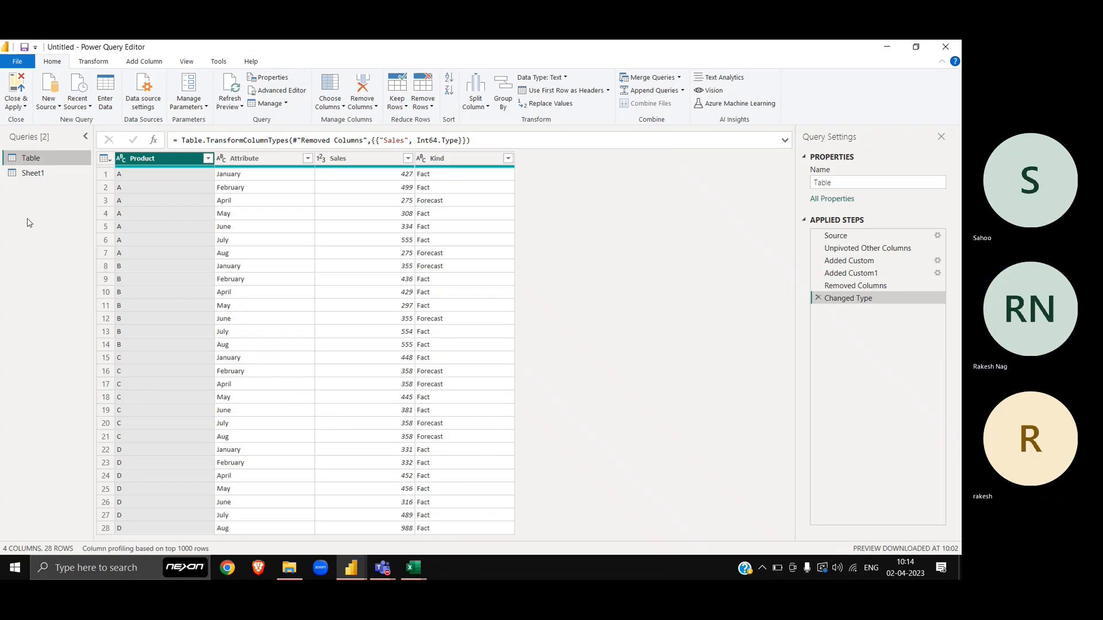
{"action": "left_click", "coordinate": [33, 172]}
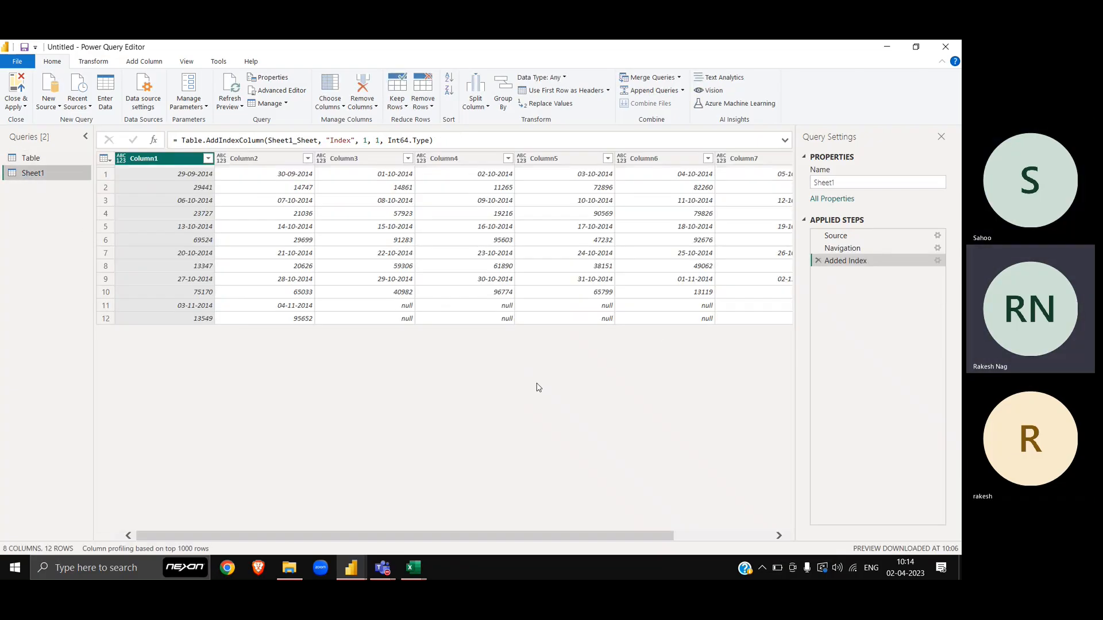
Start a custom column in the Sheet1 query with the formula [Index]/2
{"action": "left_click", "coordinate": [731, 161]}
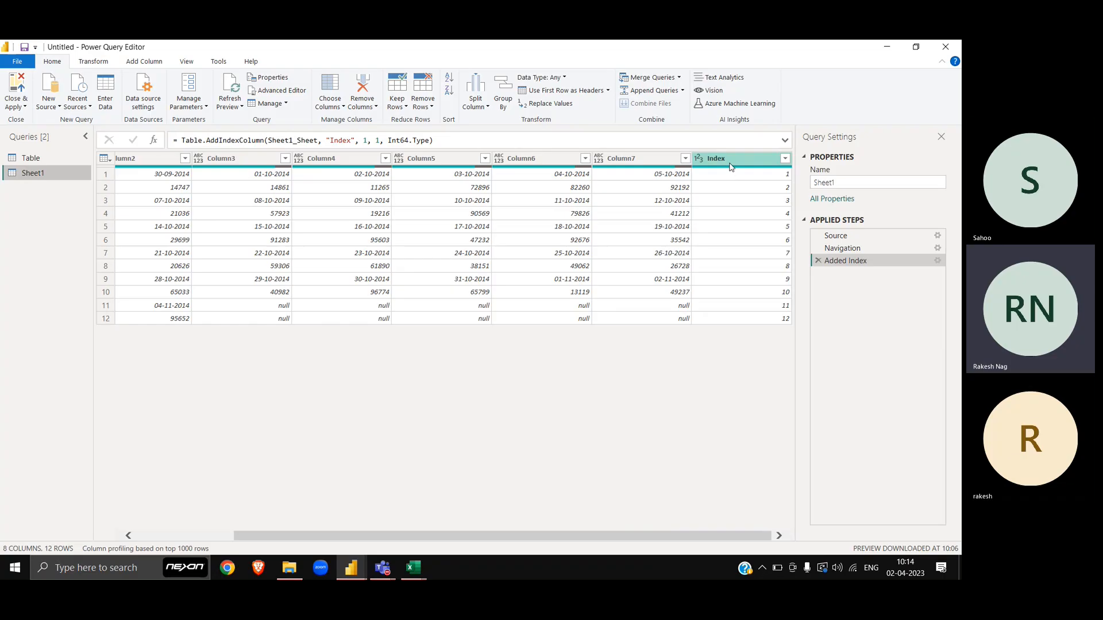
{"action": "left_click", "coordinate": [138, 62]}
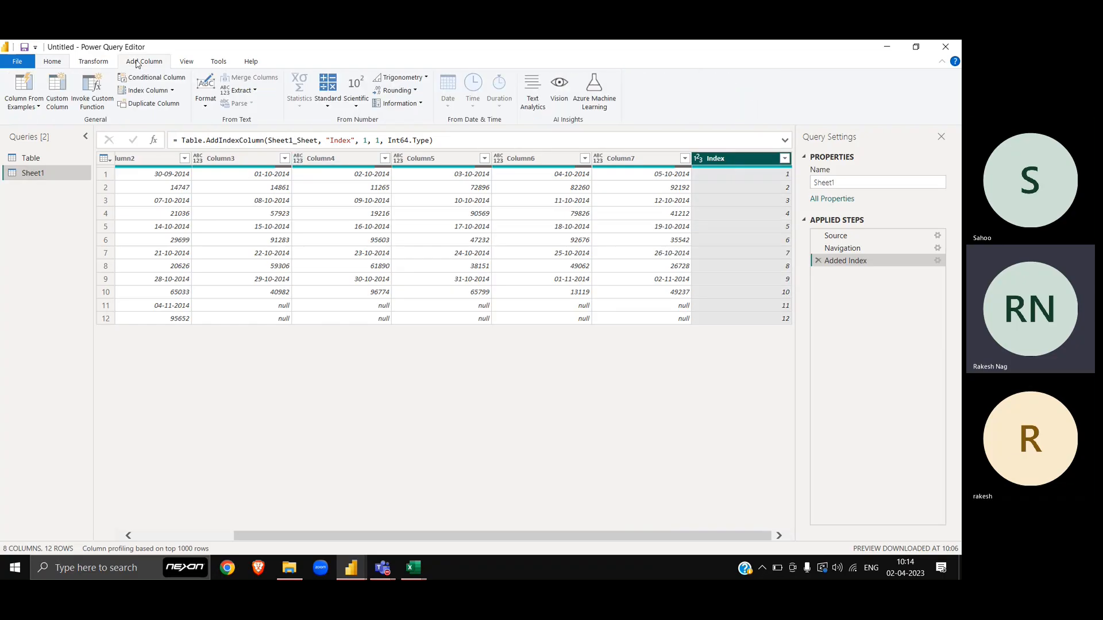
{"action": "left_click", "coordinate": [56, 92]}
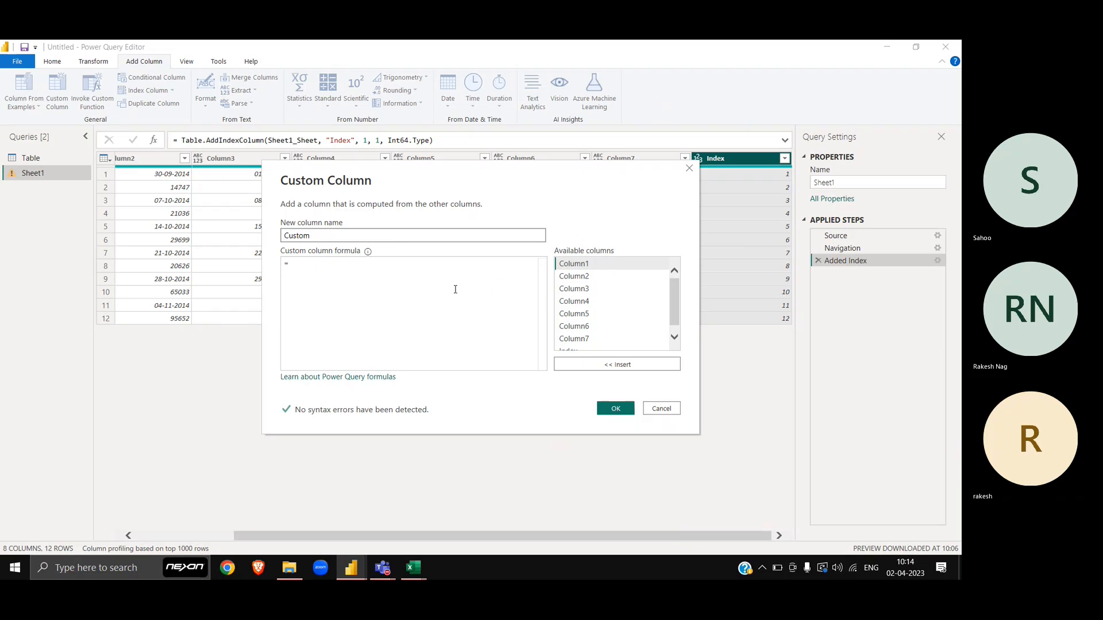
{"action": "scroll", "coordinate": [594, 315], "scroll_direction": "down", "scroll_amount": 1}
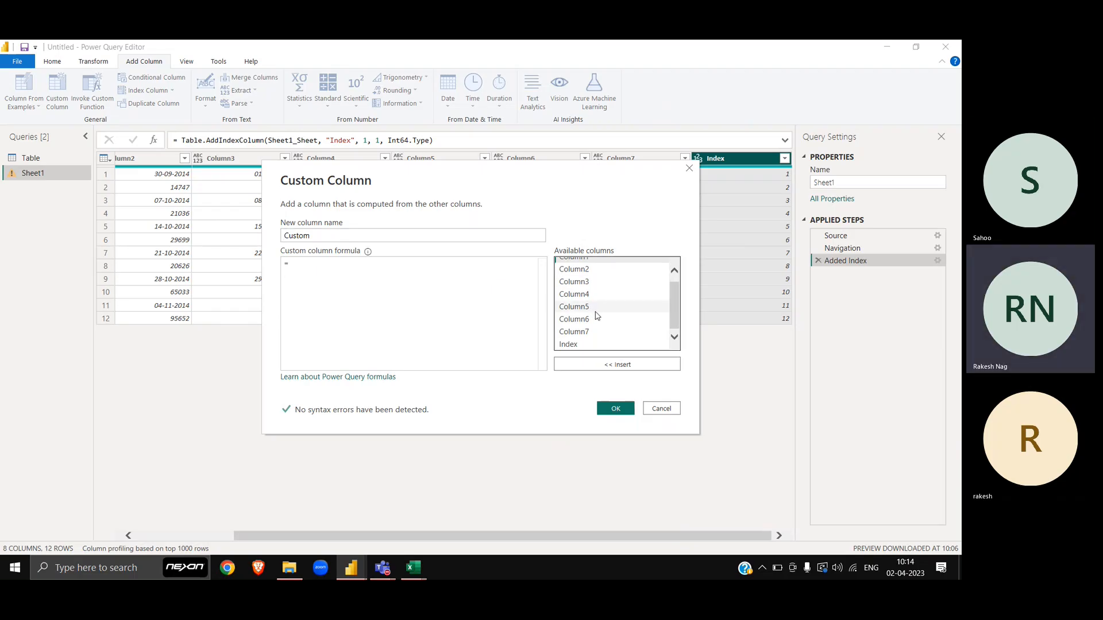
{"action": "double_click", "coordinate": [572, 345]}
{"action": "type", "text": "/2"}
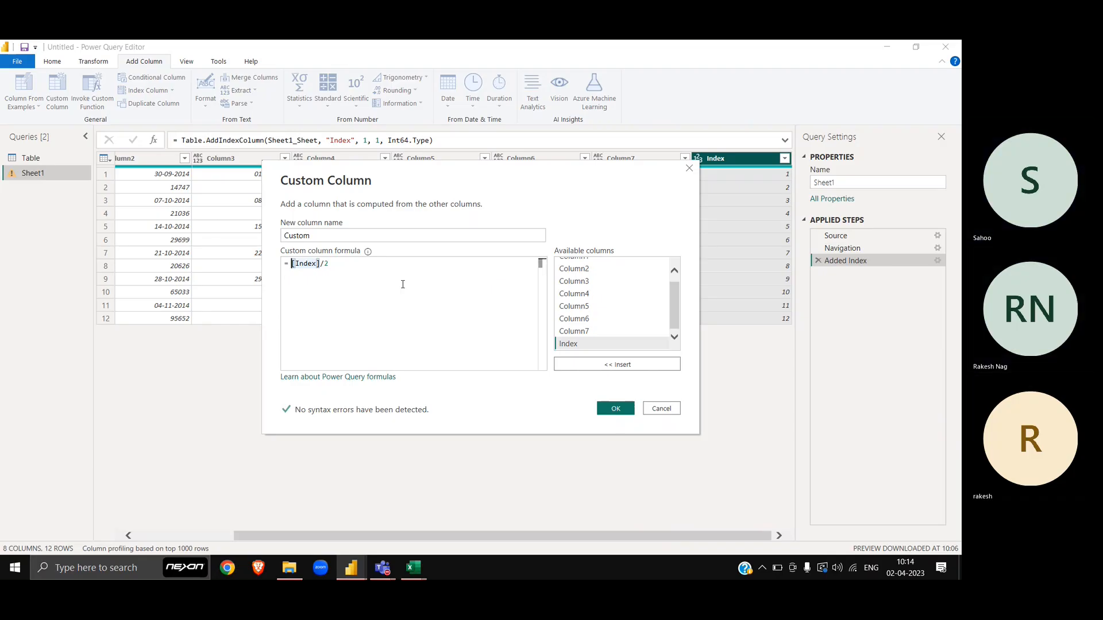
Wrap the custom column formula in Number.RoundUp with 0 digits, giving Number.RoundUp([Index]/2,0), and create the column
{"action": "type", "text": "Number."}
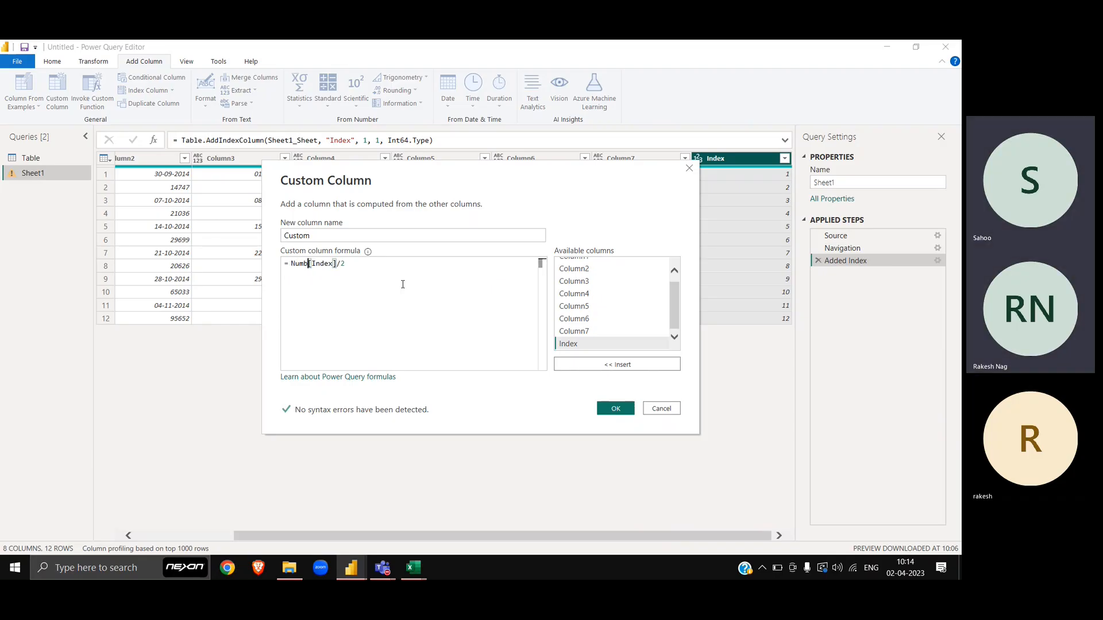
{"action": "type", "text": "Round"}
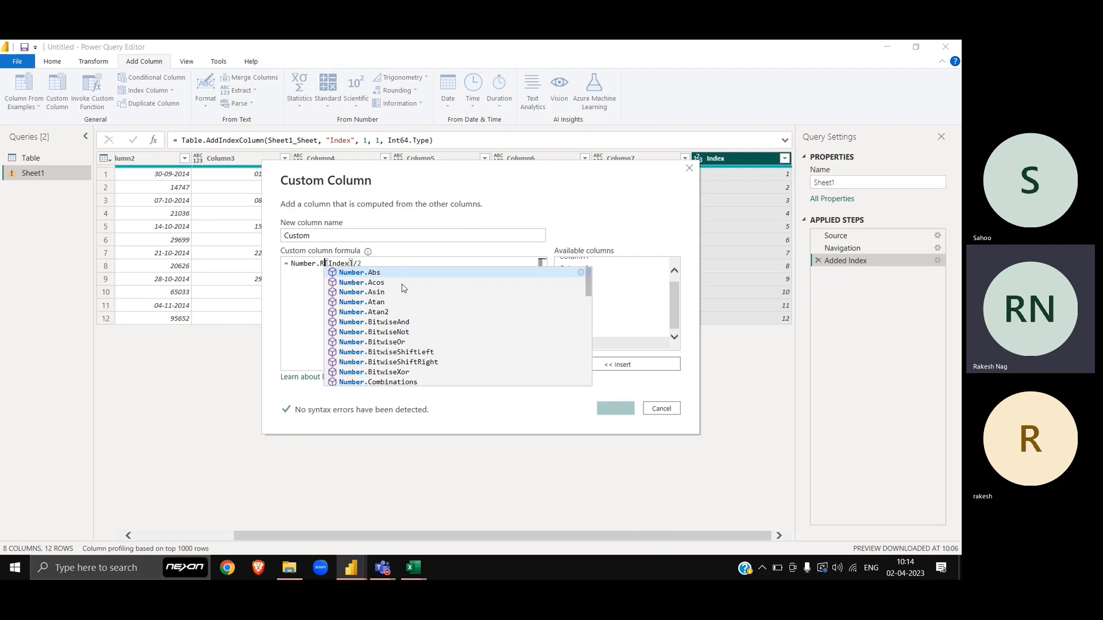
{"action": "key", "text": "Down"}
{"action": "key", "text": "Down"}
{"action": "key", "text": "Down"}
{"action": "key", "text": "Down"}
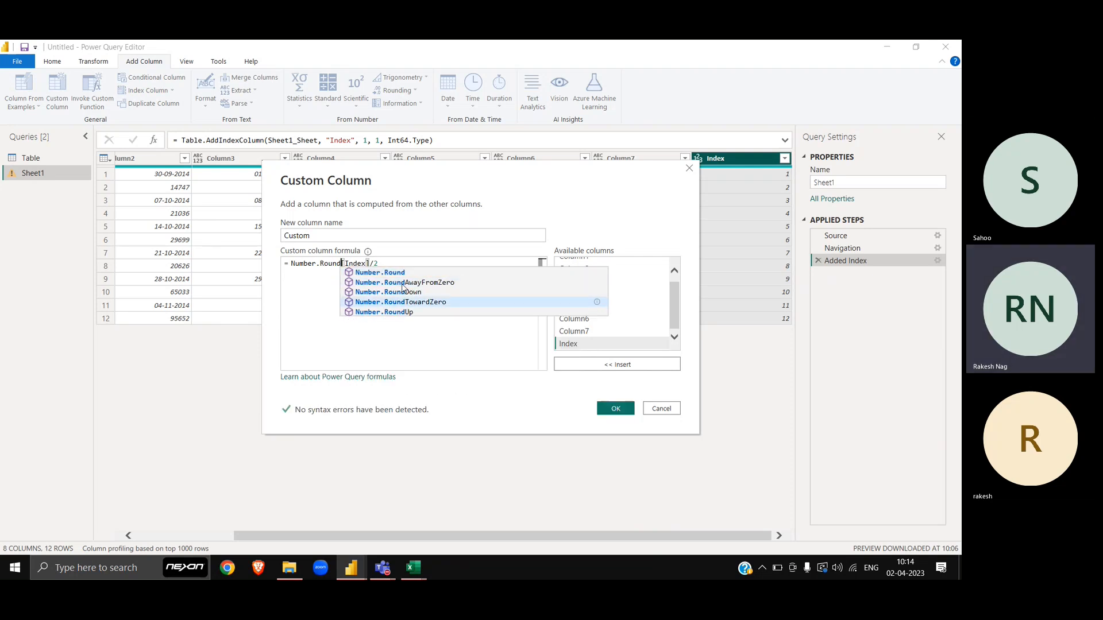
{"action": "key", "text": "Tab"}
{"action": "type", "text": "("}
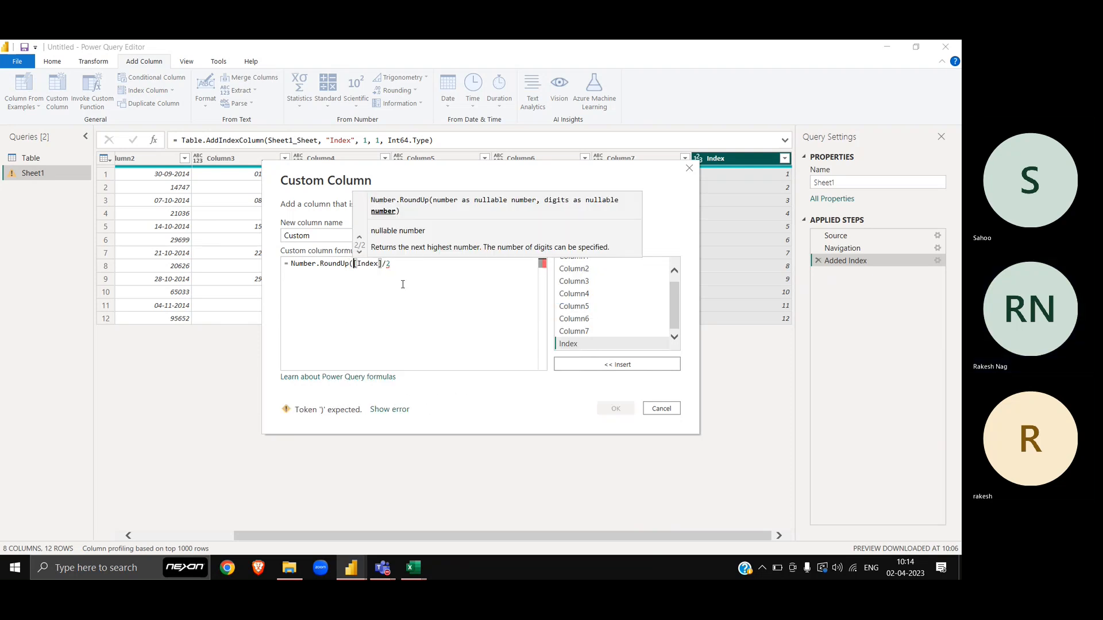
{"action": "key", "text": "End"}
{"action": "type", "text": ","}
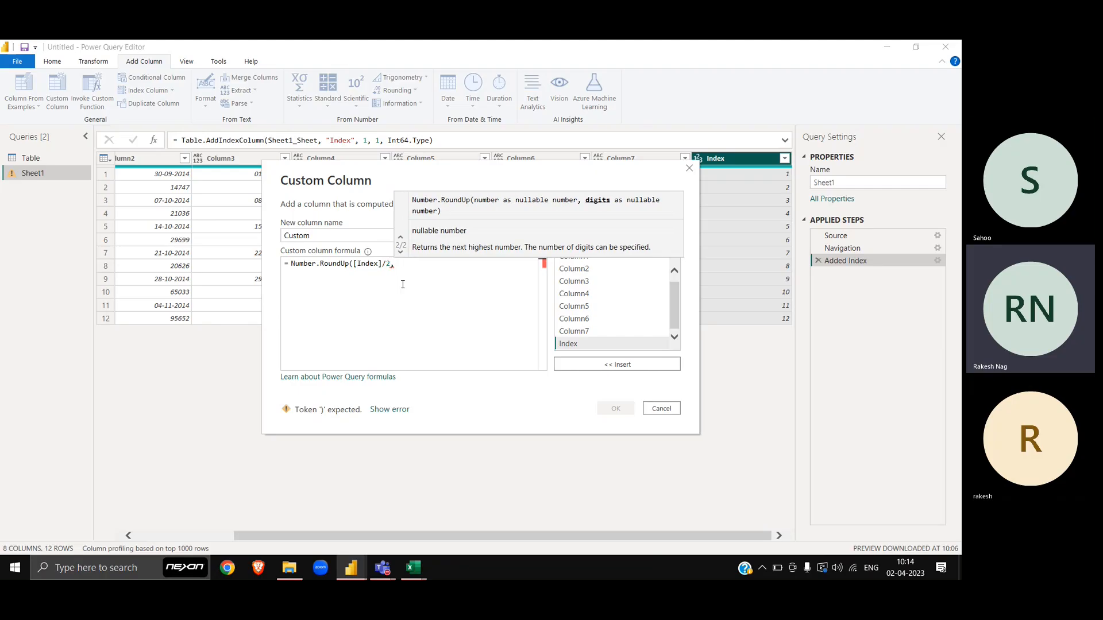
{"action": "type", "text": "0)"}
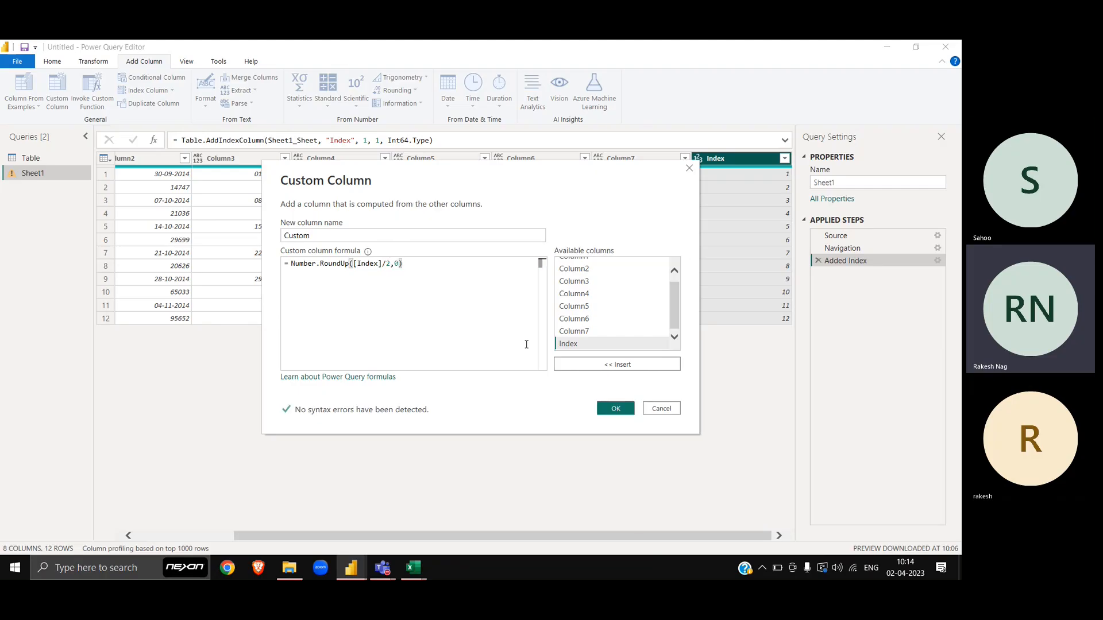
{"action": "left_click", "coordinate": [610, 409]}
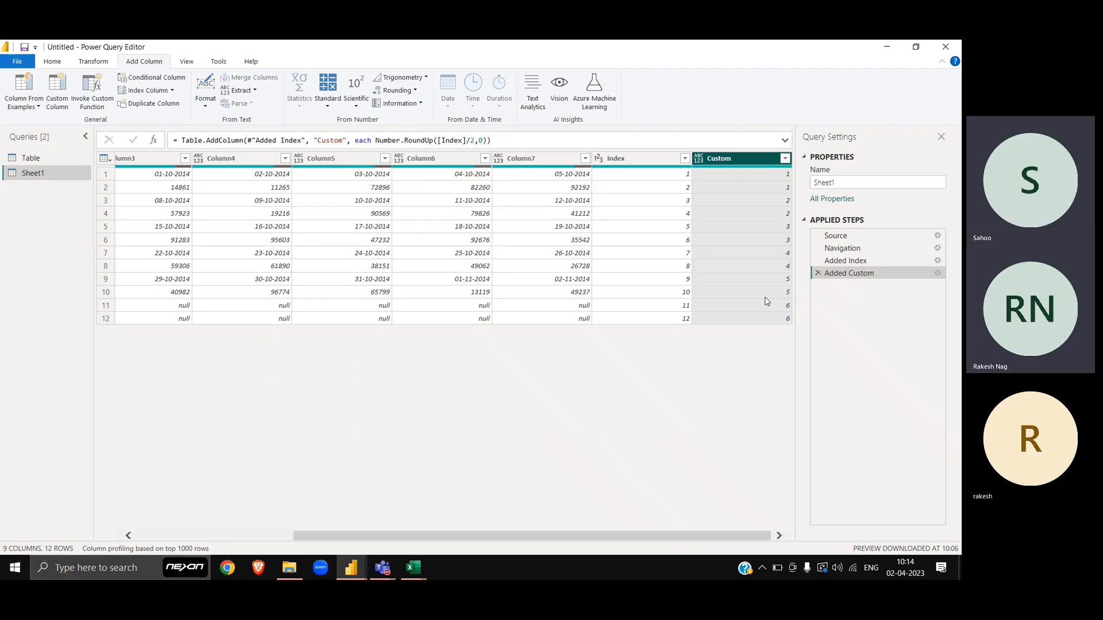
Remove the Index column and group the table by Custom, using the All Rows operation with the new column named All
{"action": "left_click", "coordinate": [640, 164]}
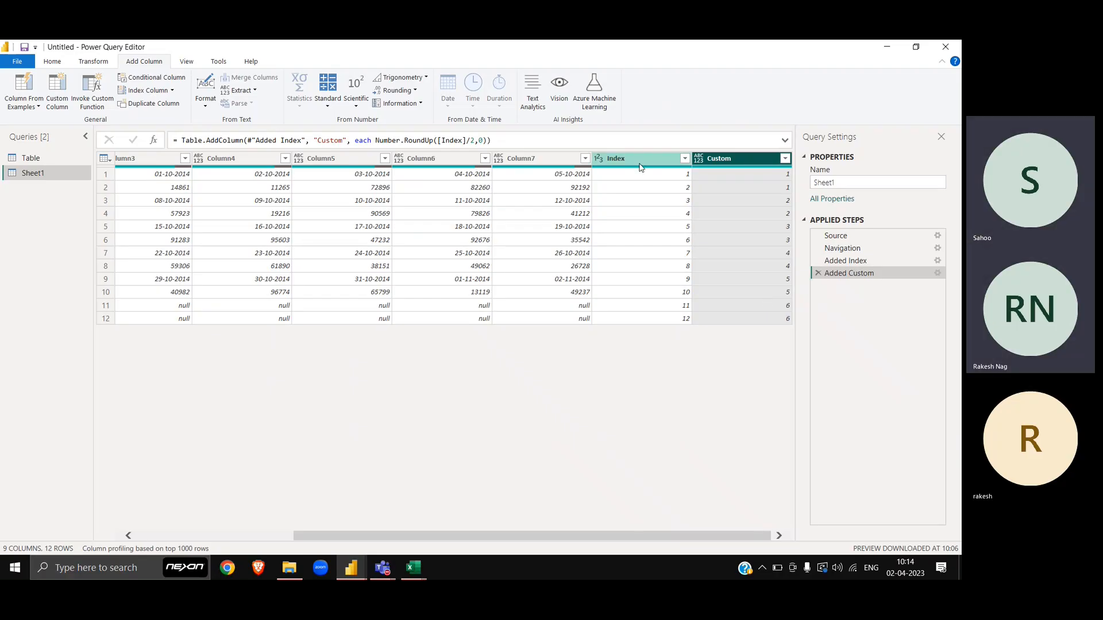
{"action": "key", "text": "Delete"}
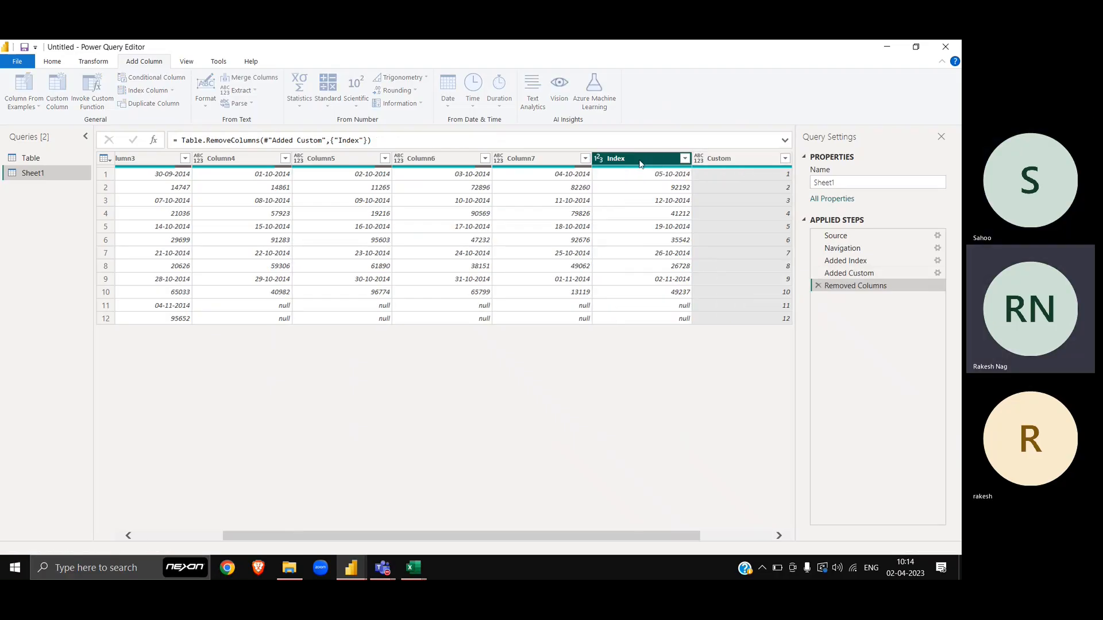
{"action": "right_click", "coordinate": [739, 160]}
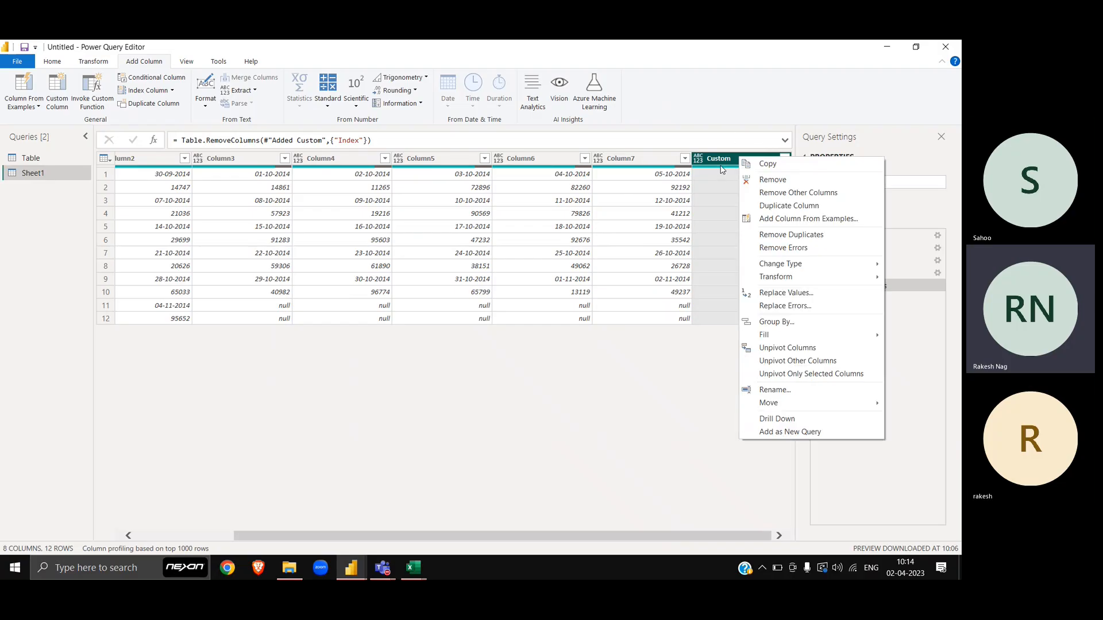
{"action": "left_click", "coordinate": [788, 323]}
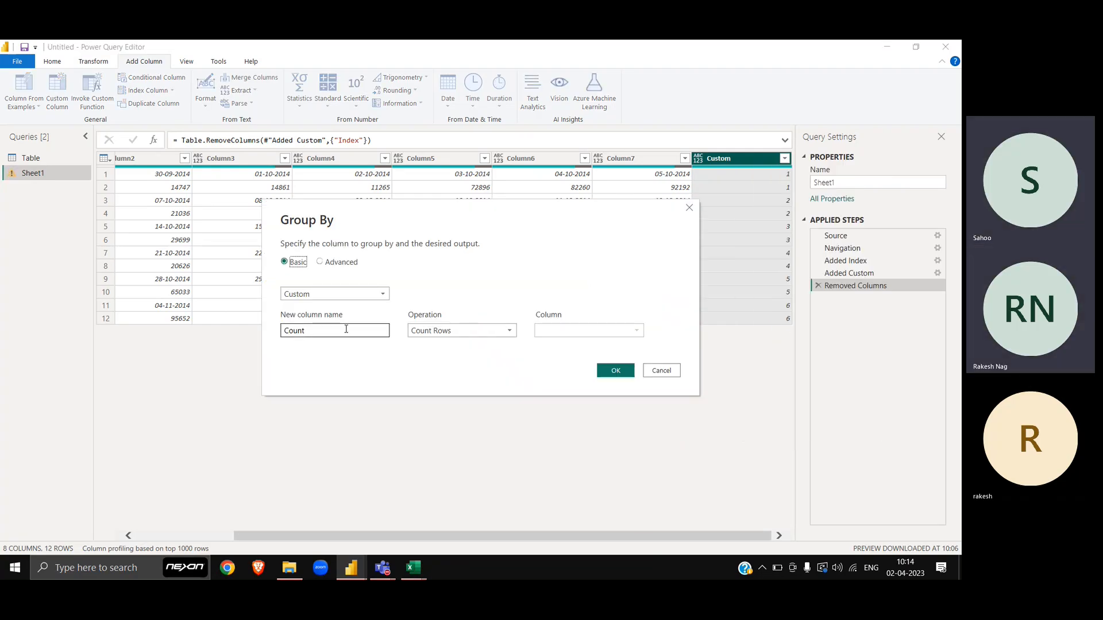
{"action": "left_click", "coordinate": [467, 331]}
{"action": "left_click", "coordinate": [451, 435]}
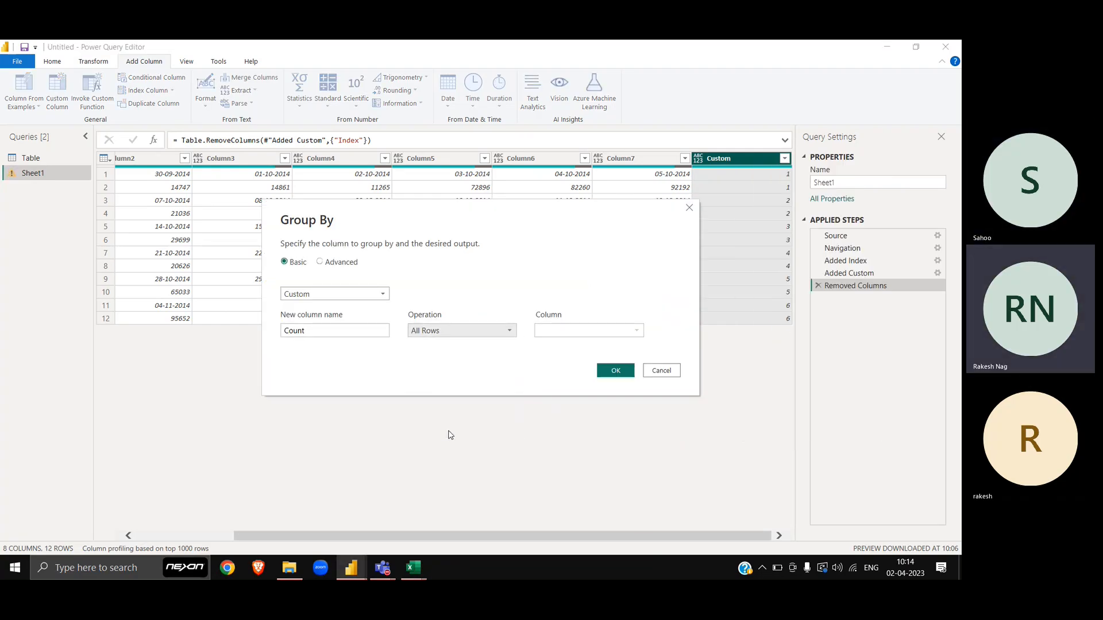
{"action": "double_click", "coordinate": [353, 330]}
{"action": "type", "text": "All"}
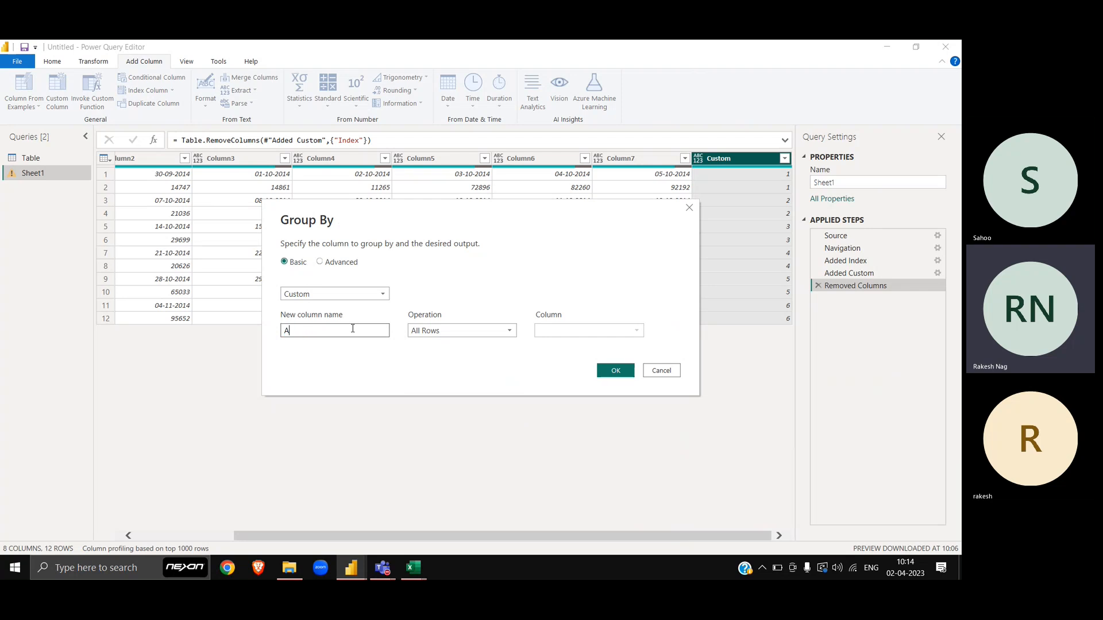
{"action": "left_click", "coordinate": [615, 371]}
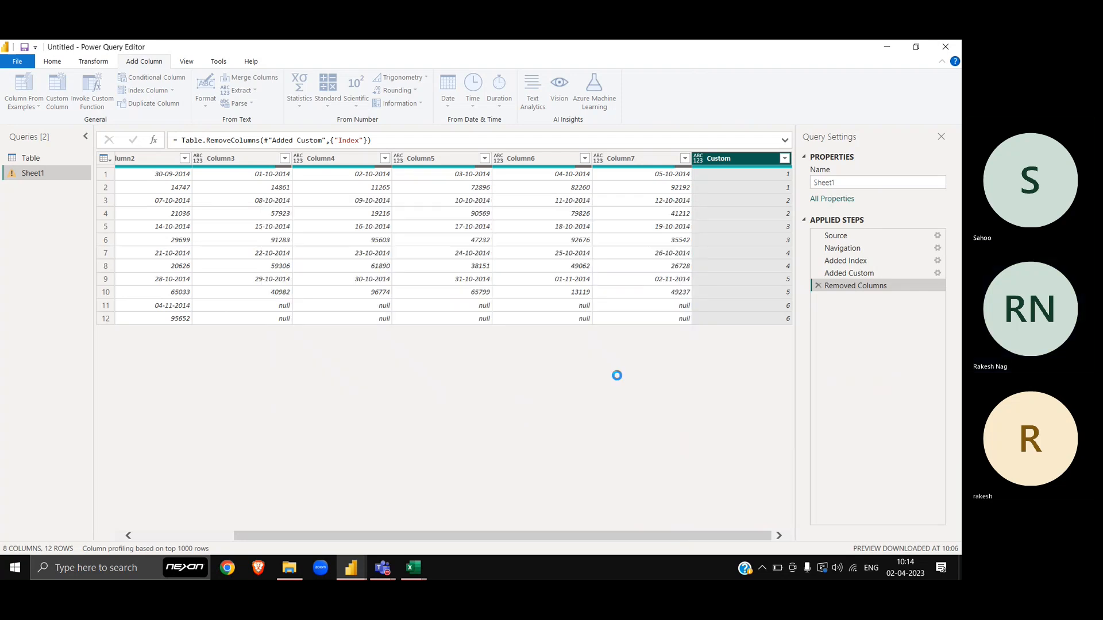
Enlarge the preview pane and examine the nested tables in the All column for each of the six groups
{"action": "left_click", "coordinate": [252, 175]}
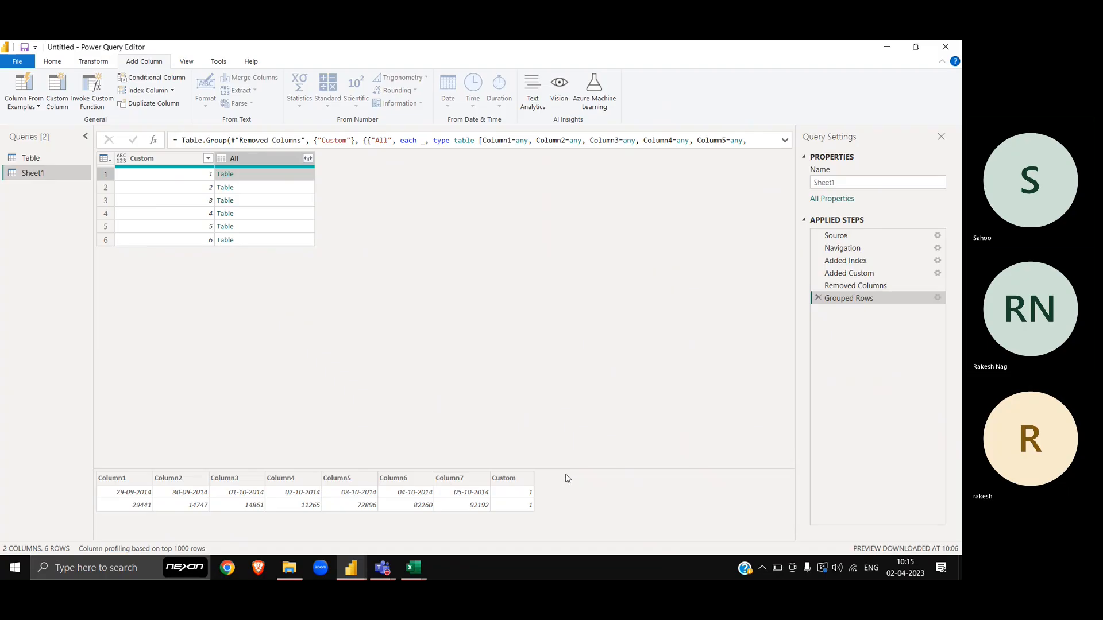
{"action": "left_click_drag", "start_coordinate": [566, 468], "coordinate": [557, 323]}
{"action": "key", "text": "Down"}
{"action": "key", "text": "Down"}
{"action": "key", "text": "Down"}
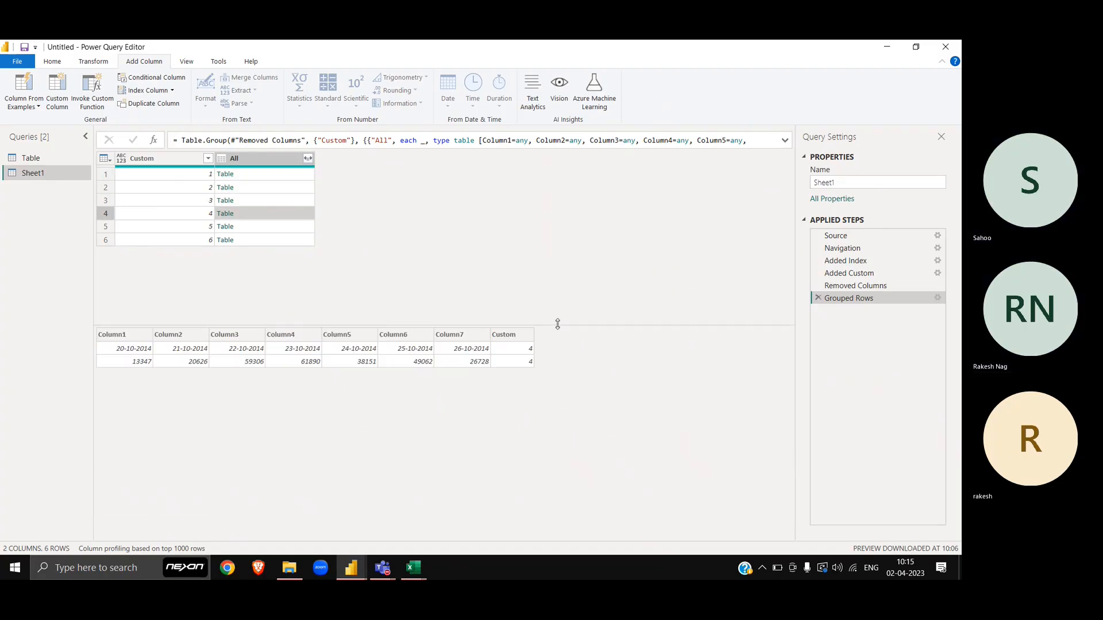
{"action": "key", "text": "Down"}
{"action": "key", "text": "Up"}
{"action": "key", "text": "Up"}
{"action": "key", "text": "Up"}
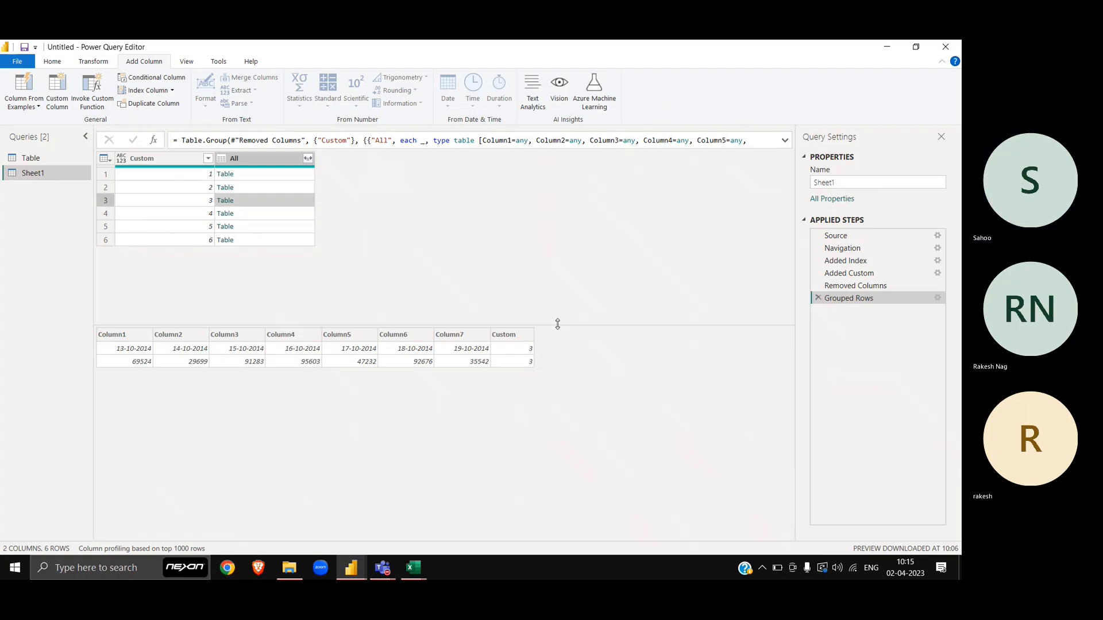
{"action": "key", "text": "Down"}
{"action": "key", "text": "Down"}
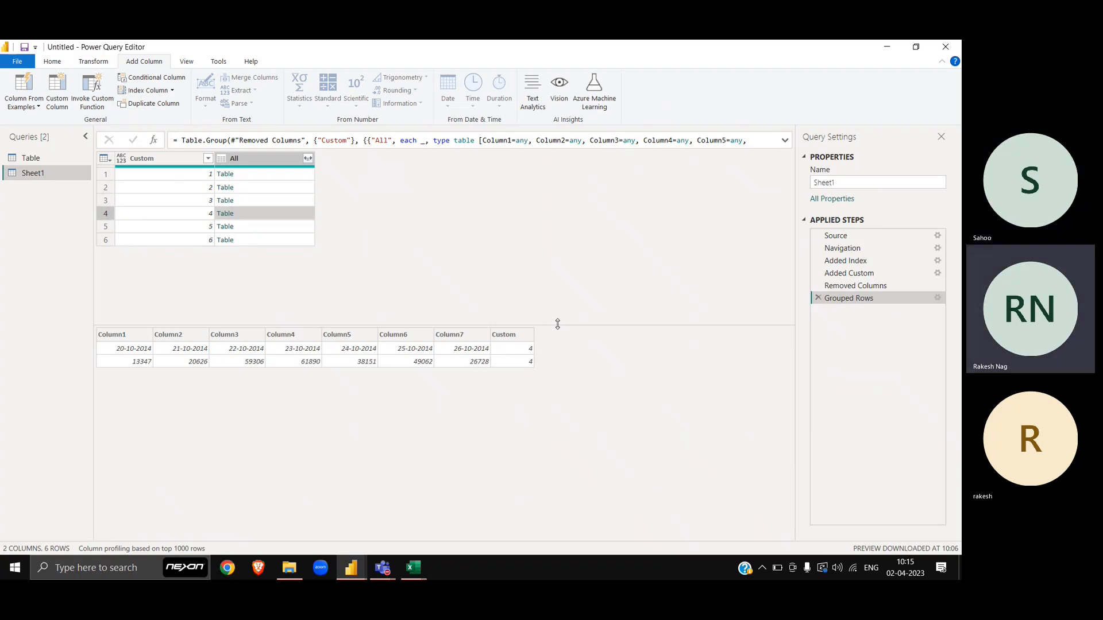
{"action": "key", "text": "Down"}
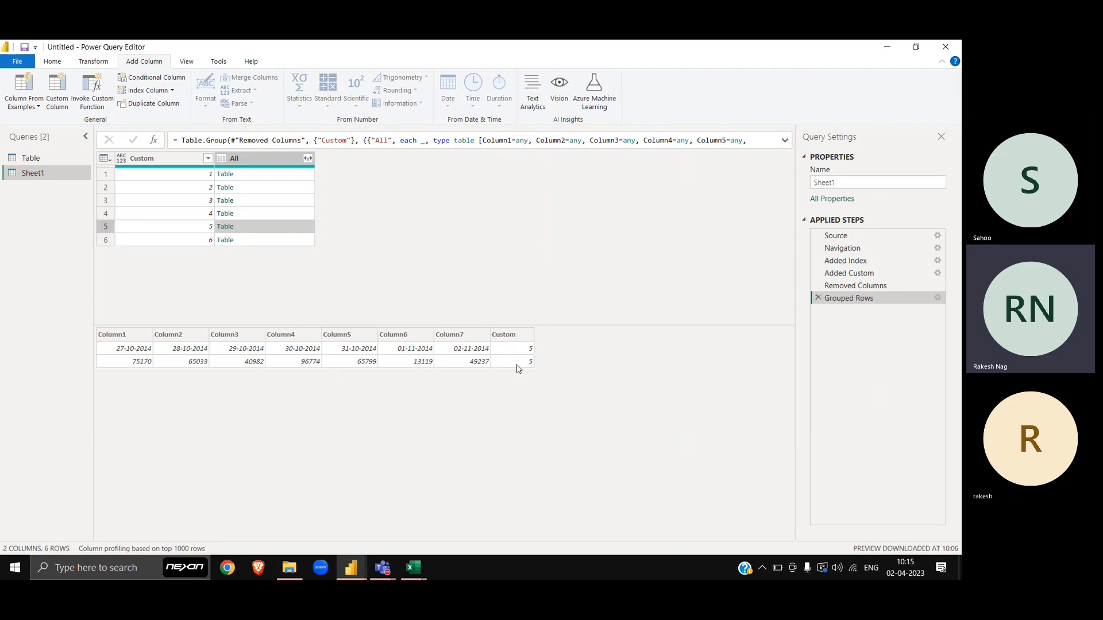
{"action": "key", "text": "Down"}
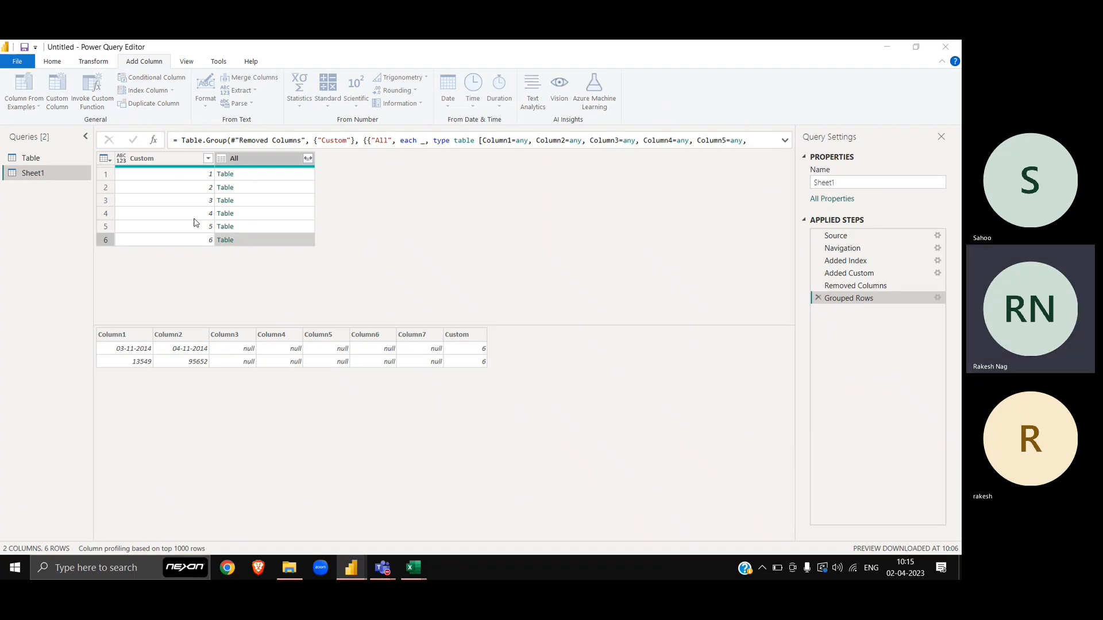
Start a custom column on the grouped table with a formula that calls the Table.RemoveColumns function
{"action": "left_click", "coordinate": [412, 287]}
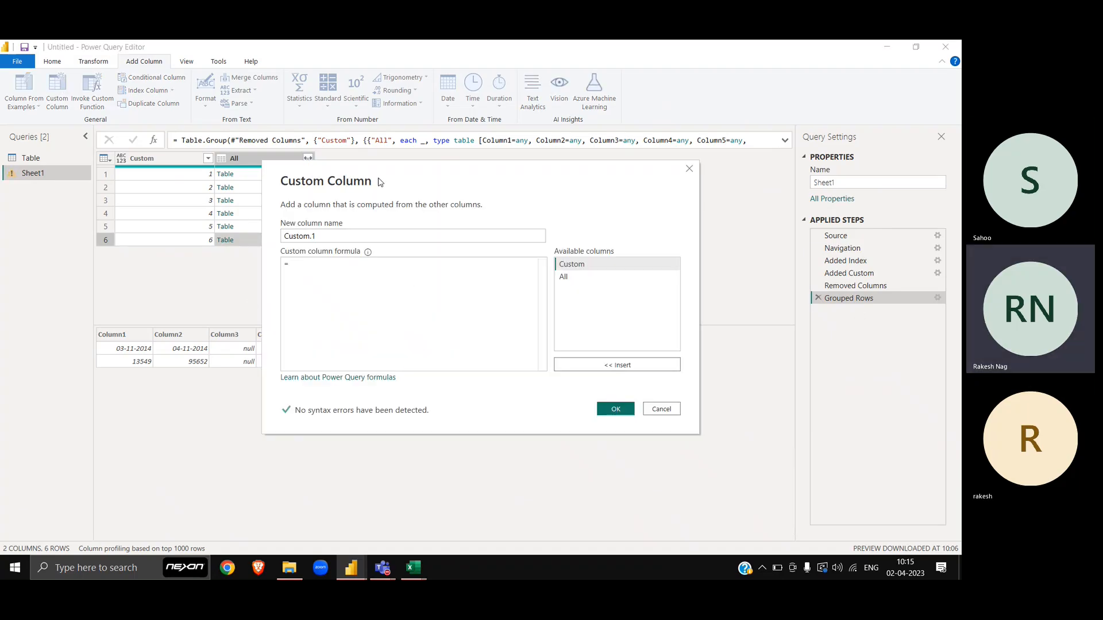
{"action": "left_click_drag", "start_coordinate": [380, 179], "coordinate": [490, 301]}
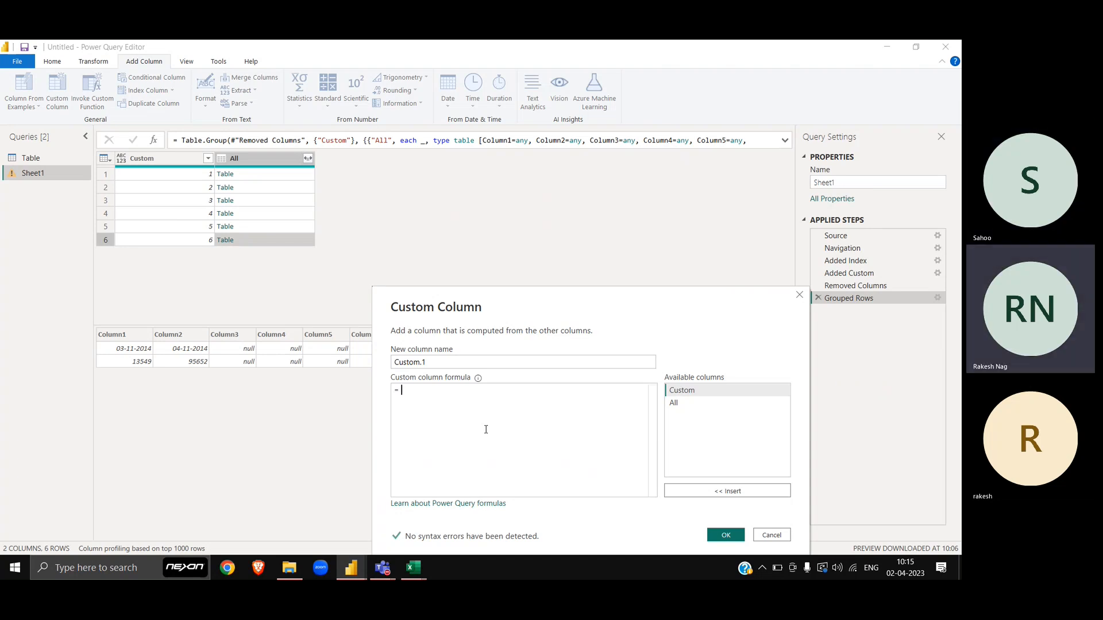
{"action": "type", "text": "Table"}
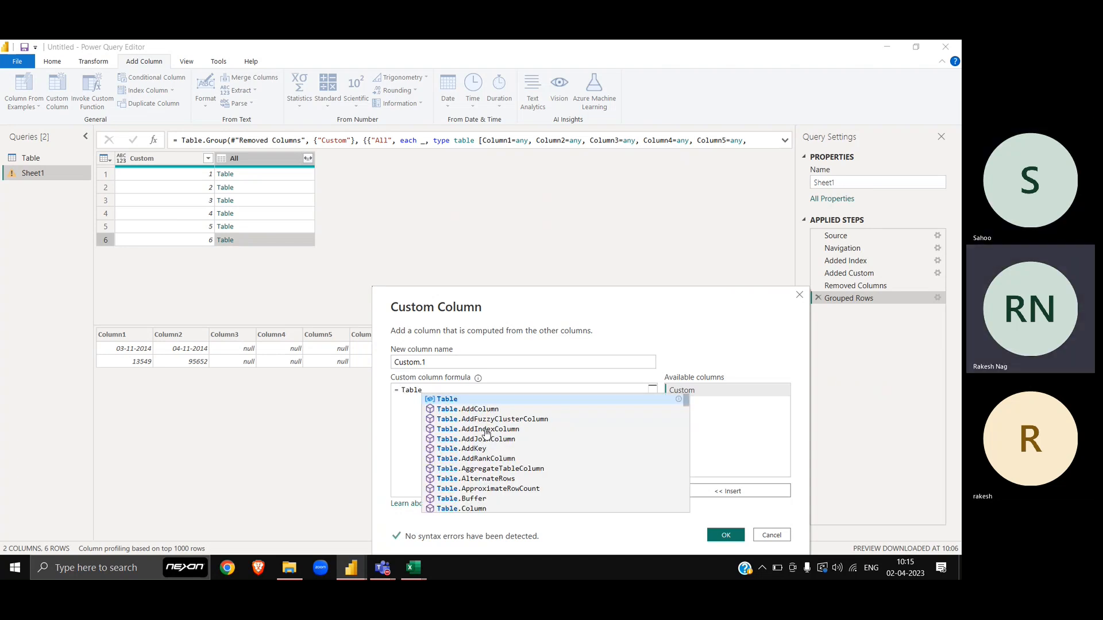
{"action": "type", "text": ".Remove"}
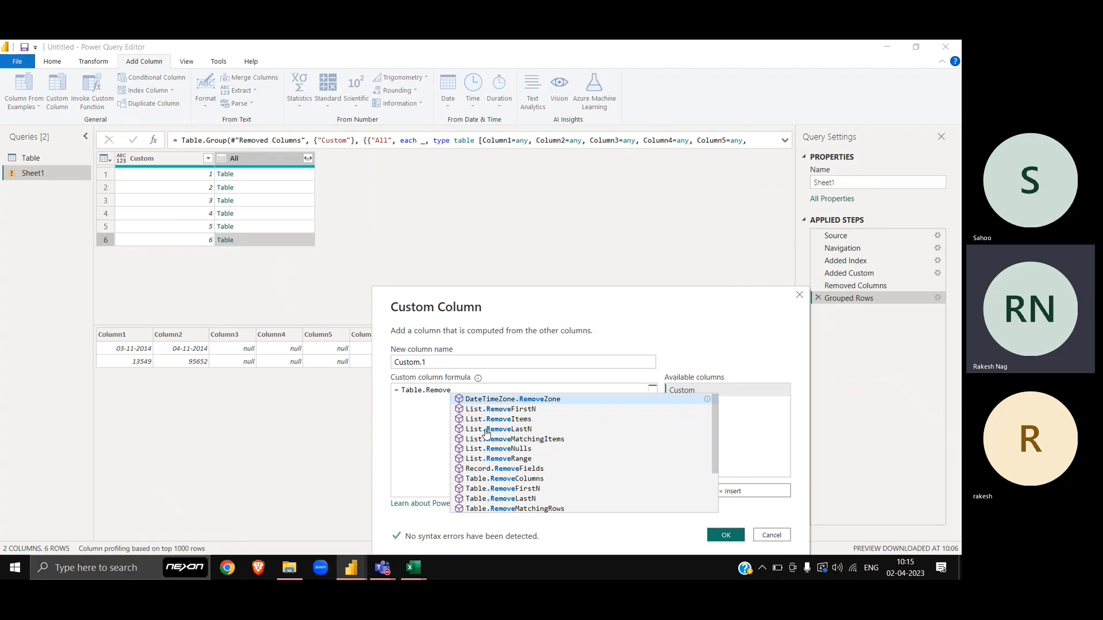
{"action": "type", "text": "Co"}
{"action": "key", "text": "Tab"}
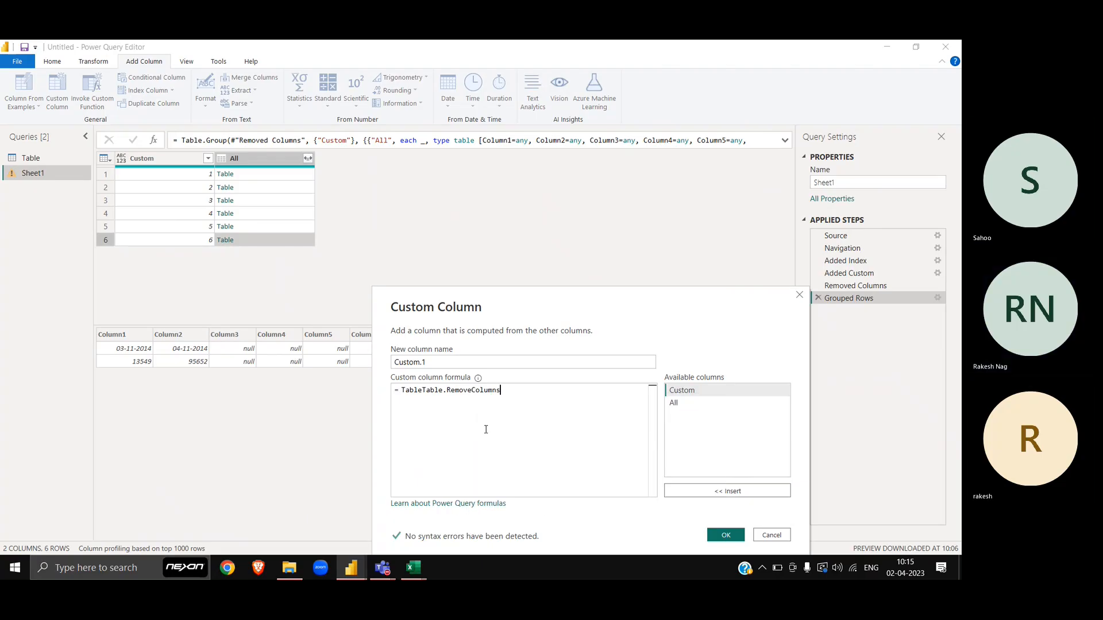
{"action": "key", "text": "Home"}
{"action": "key", "text": "Delete"}
{"action": "key", "text": "Delete"}
{"action": "key", "text": "Delete"}
{"action": "key", "text": "Delete"}
{"action": "key", "text": "Delete"}
{"action": "key", "text": "End"}
{"action": "type", "text": "("}
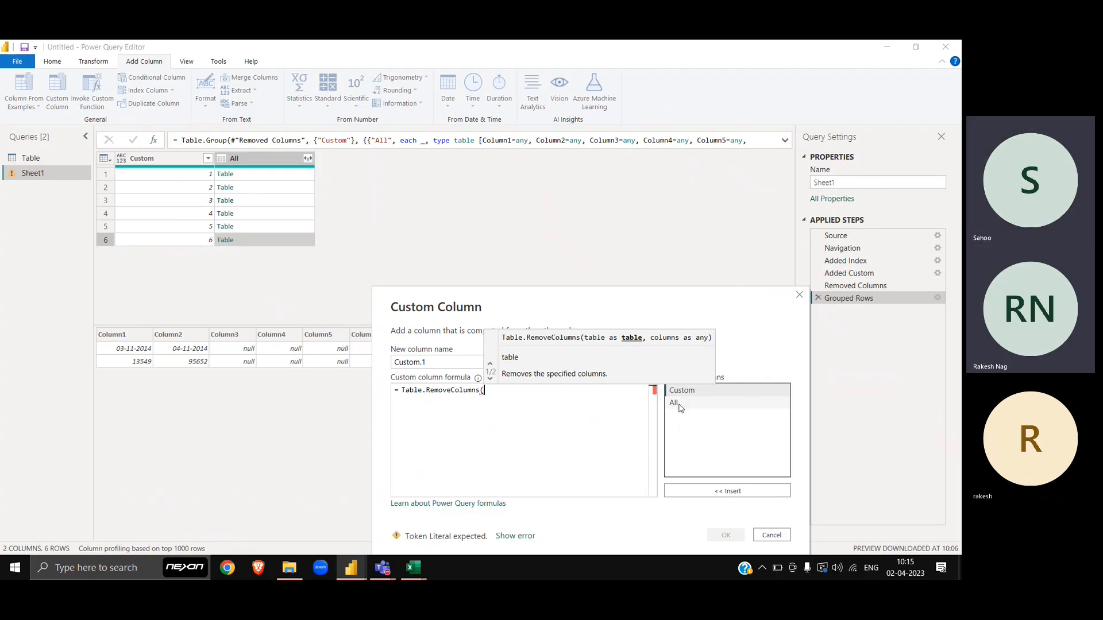
Complete the formula as Table.RemoveColumns([All],"Custom") and create the column
{"action": "left_click", "coordinate": [678, 404]}
{"action": "double_click", "coordinate": [675, 404]}
{"action": "type", "text": ",\""}
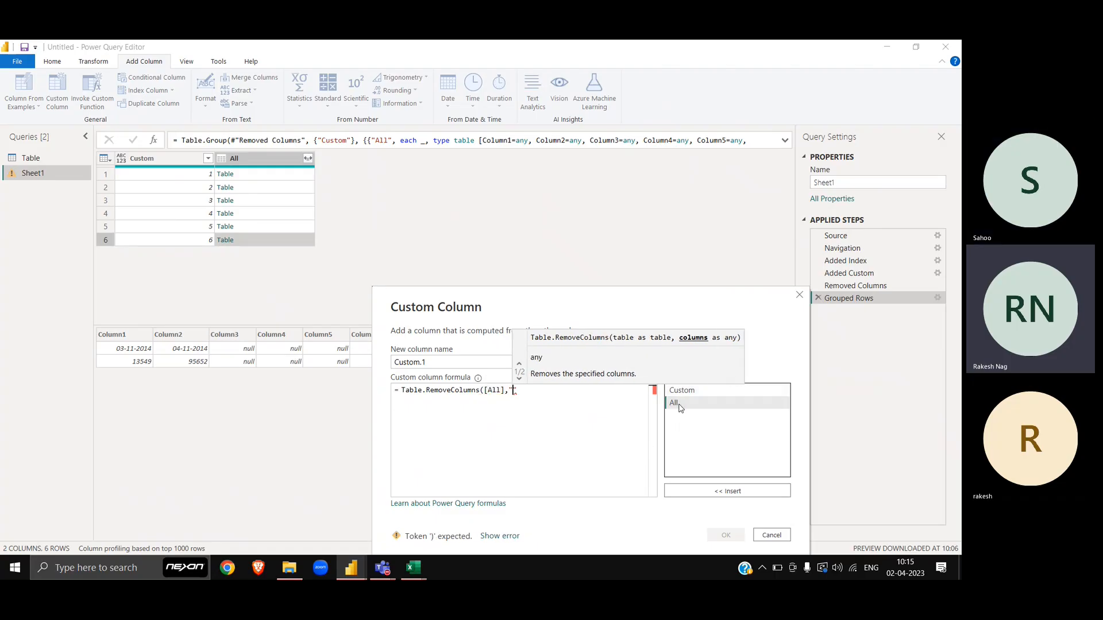
{"action": "type", "text": "Customer"}
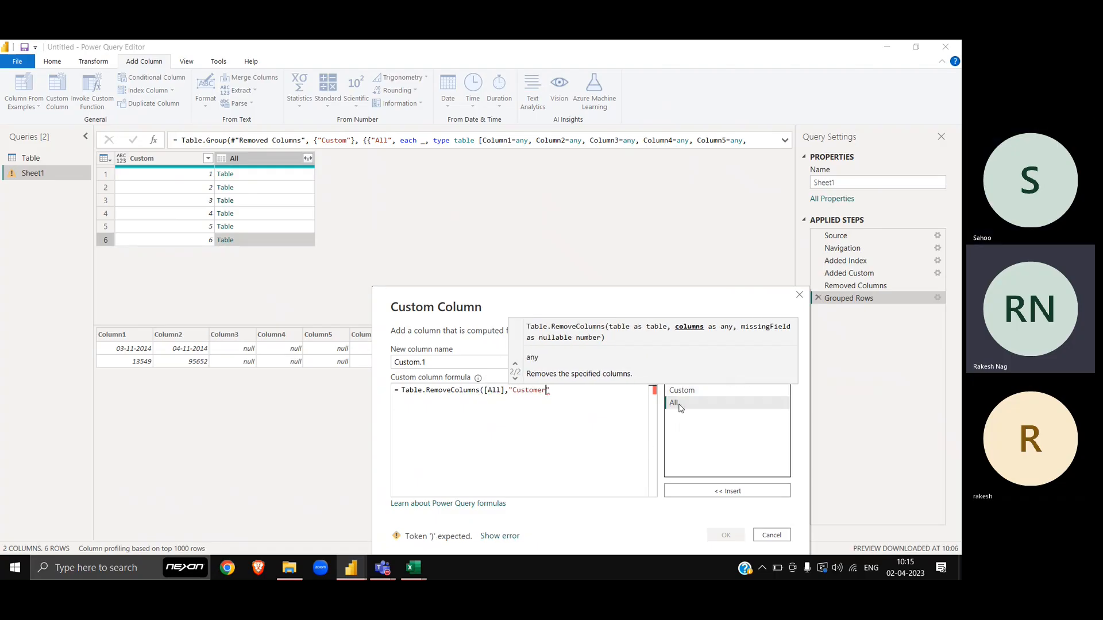
{"action": "type", "text": "\""}
{"action": "key", "text": "BackSpace"}
{"action": "key", "text": "BackSpace"}
{"action": "key", "text": "Right"}
{"action": "type", "text": ")"}
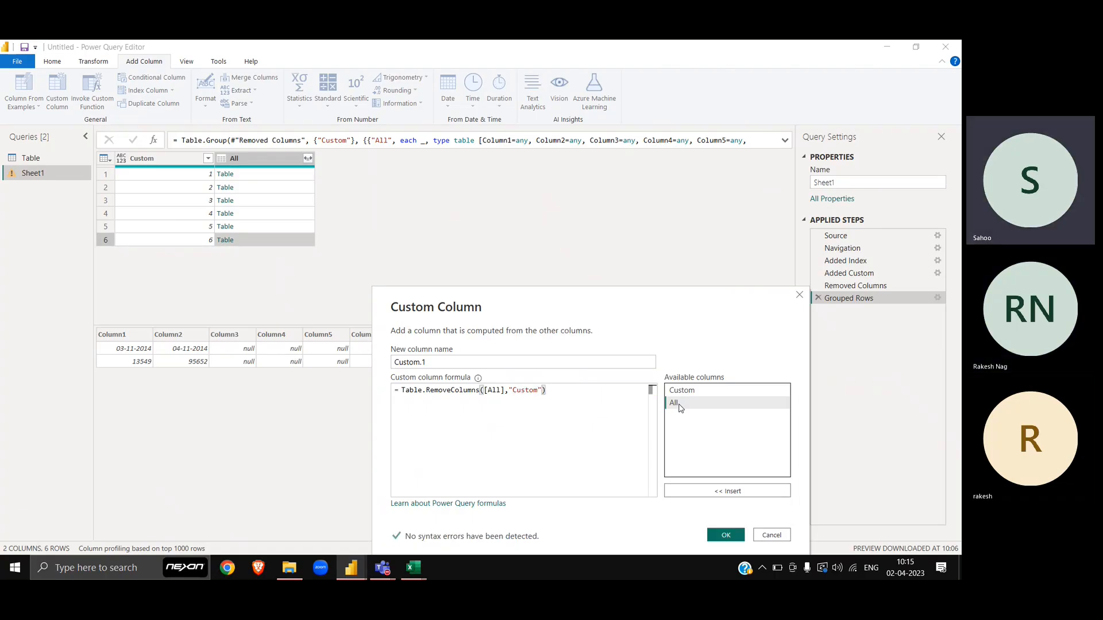
{"action": "left_click", "coordinate": [742, 541]}
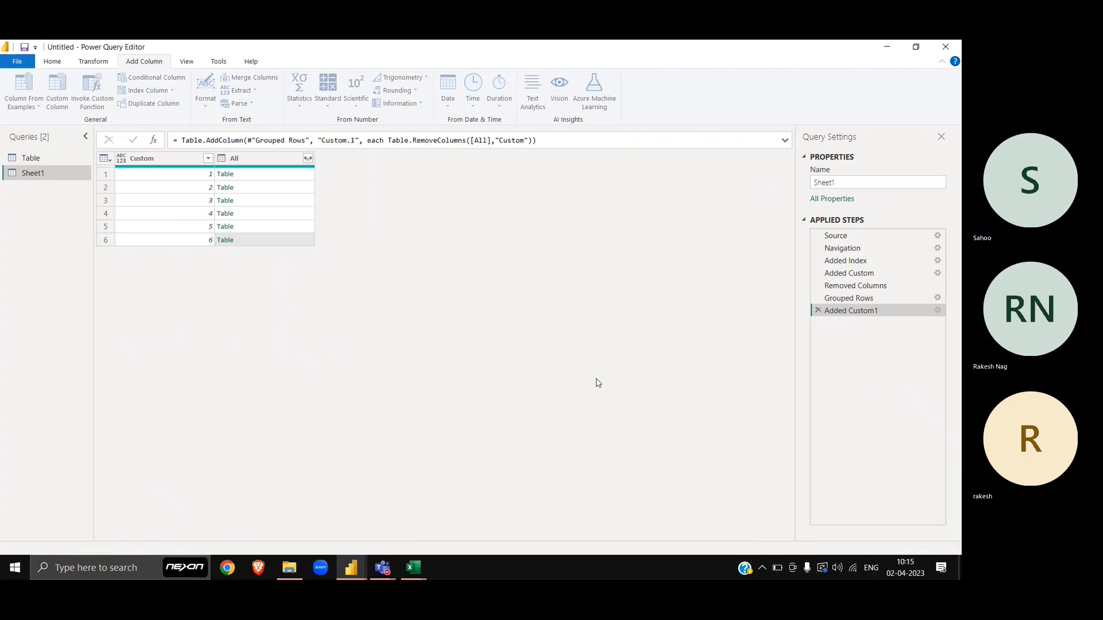
Examine the nested tables in the Custom.1 column across several groups to check the column removal
{"action": "left_click", "coordinate": [372, 179]}
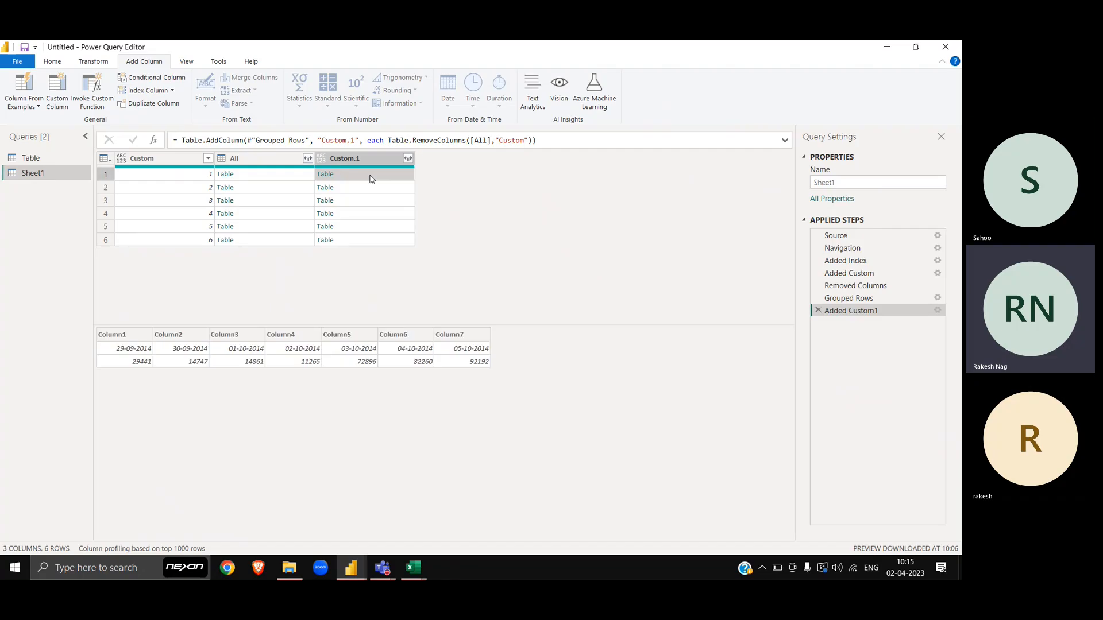
{"action": "key", "text": "Down"}
{"action": "key", "text": "Down"}
{"action": "key", "text": "Down"}
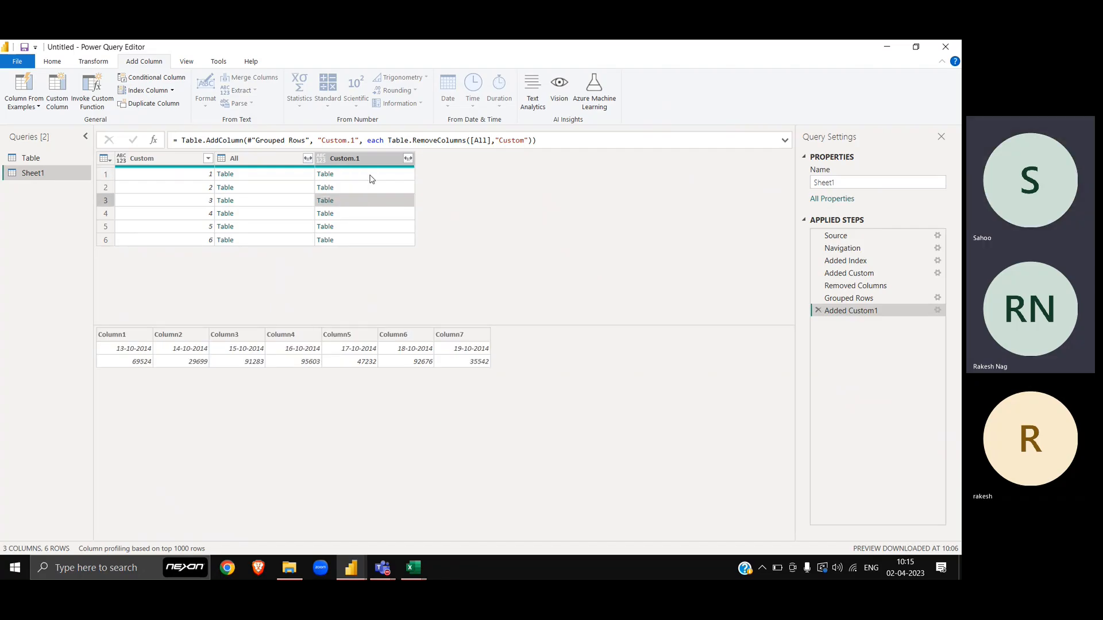
{"action": "key", "text": "Down"}
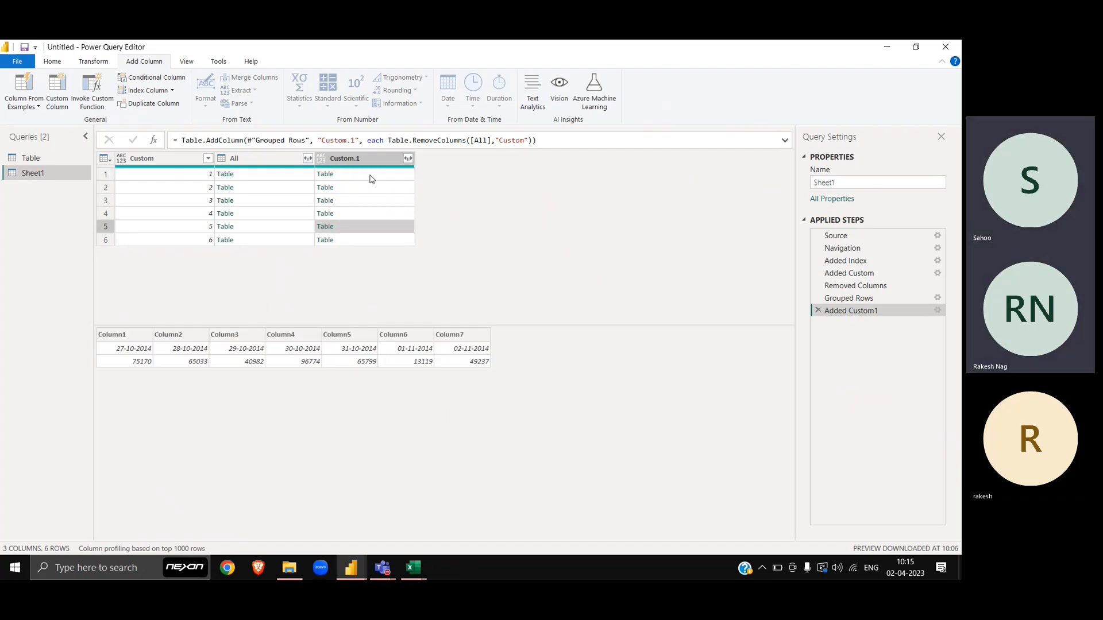
{"action": "left_click", "coordinate": [367, 155]}
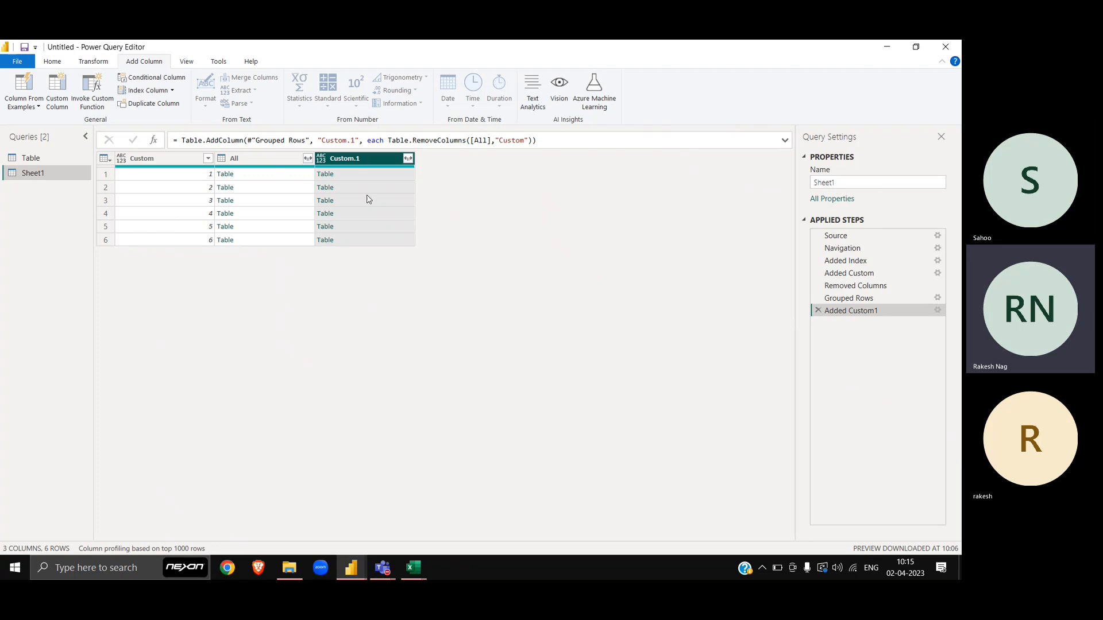
{"action": "left_click", "coordinate": [361, 177]}
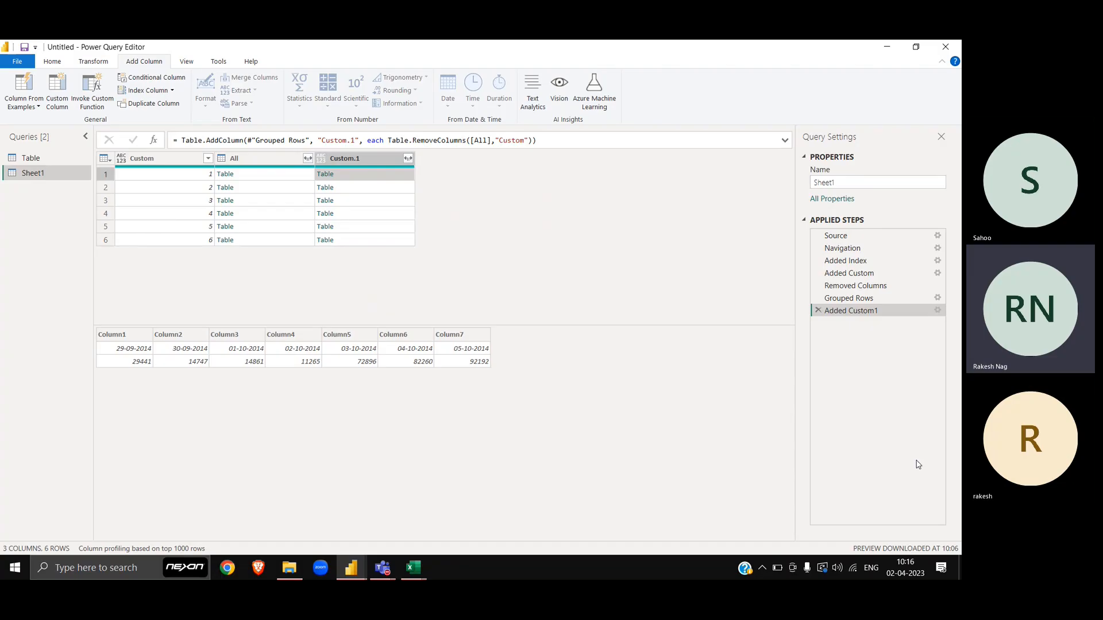
Edit the Added Custom1 step to wrap its formula in Table.Transpose, giving Table.Transpose(Table.RemoveColumns([All],"Custom"))
{"action": "left_click", "coordinate": [938, 310]}
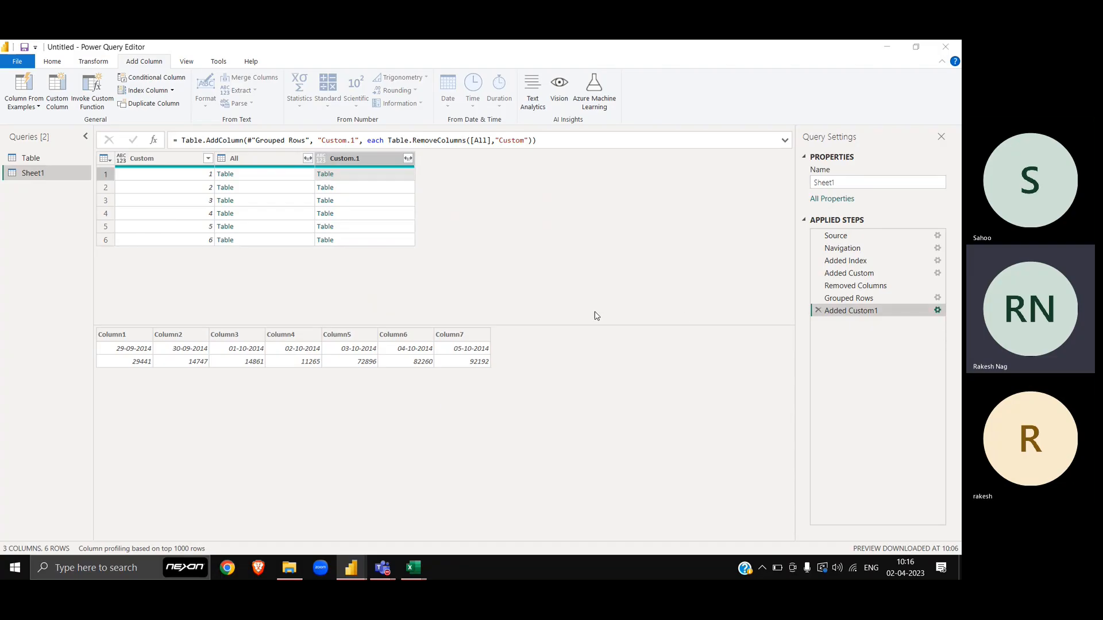
{"action": "left_click", "coordinate": [296, 265]}
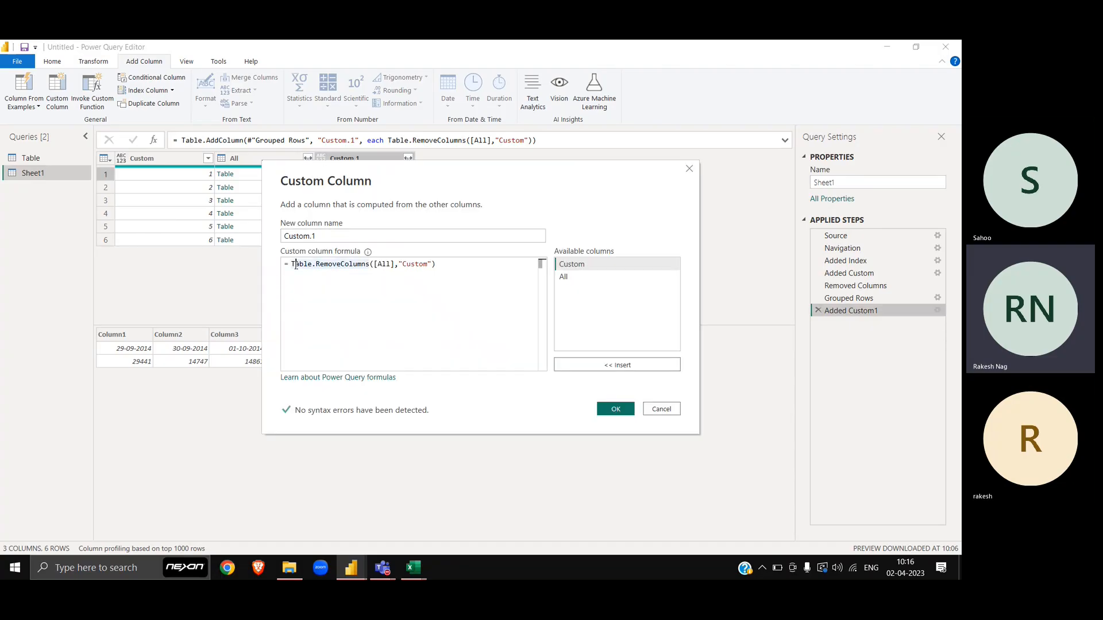
{"action": "type", "text": "Table"}
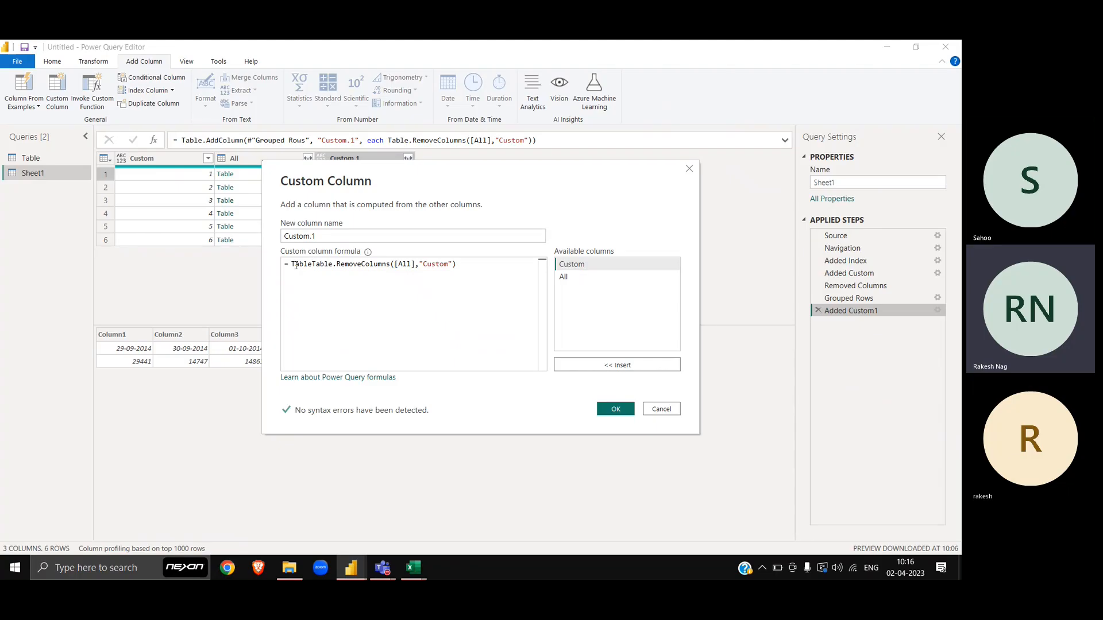
{"action": "type", "text": ".Tran"}
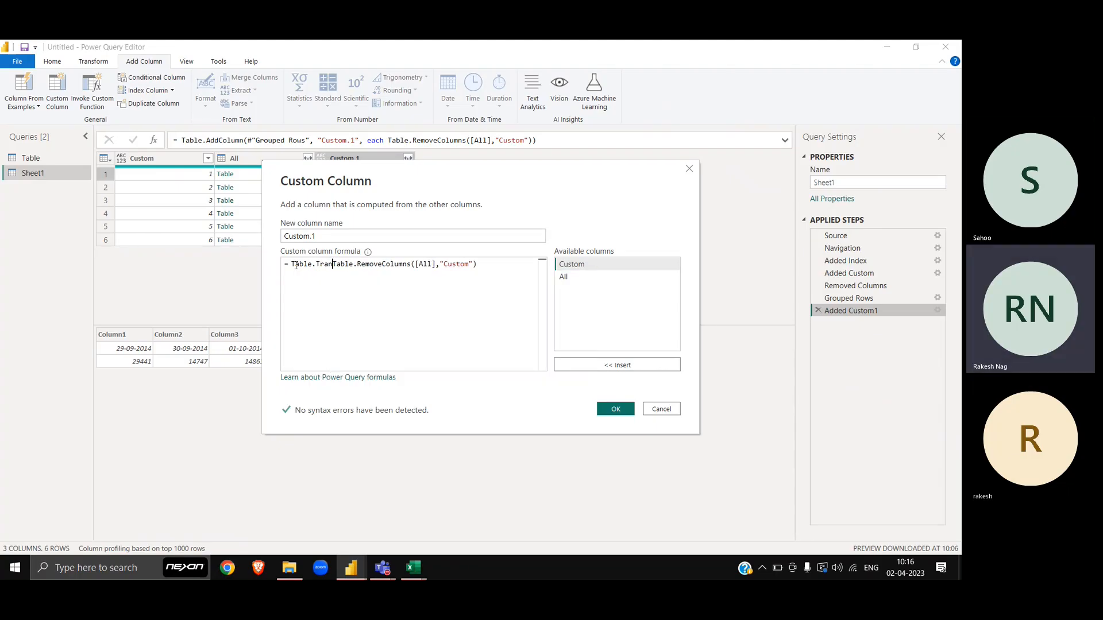
{"action": "type", "text": "spo"}
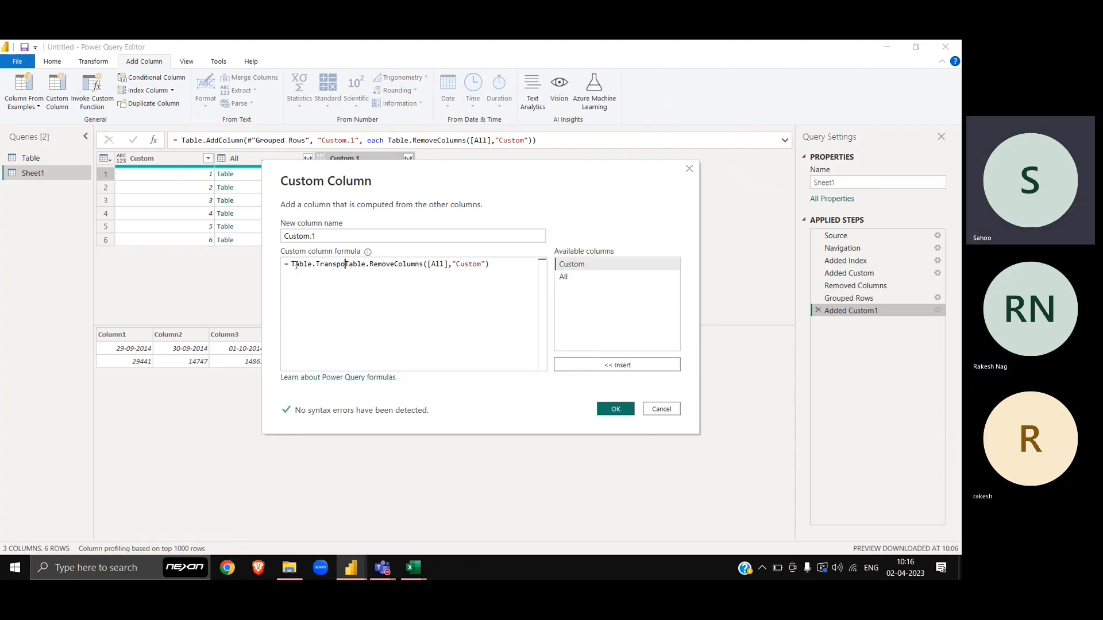
{"action": "type", "text": "se("}
{"action": "key", "text": "End"}
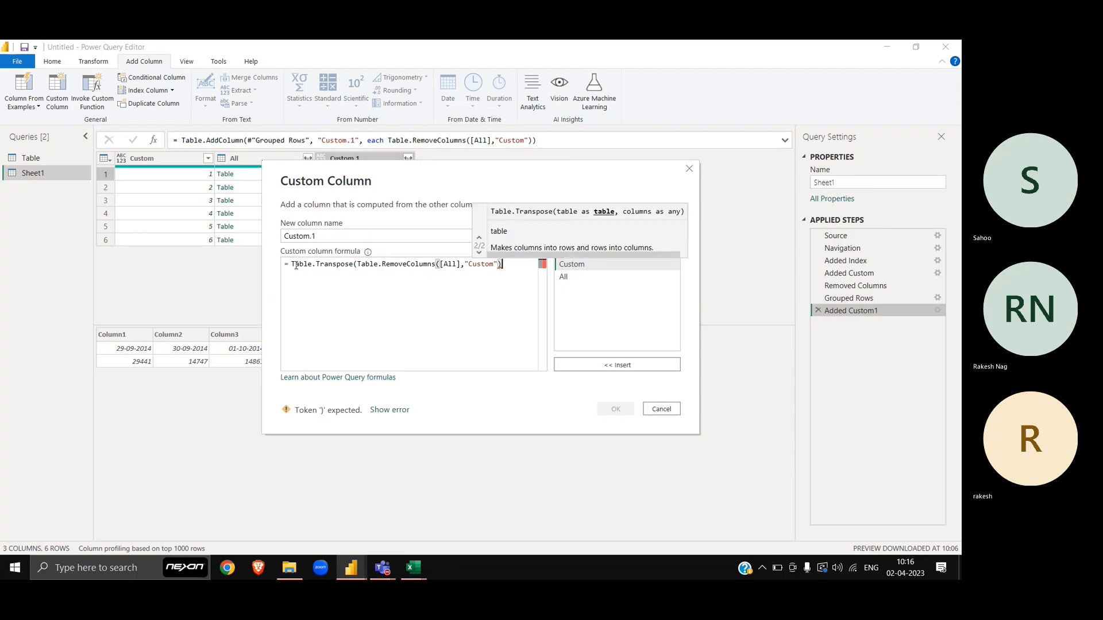
{"action": "type", "text": ")"}
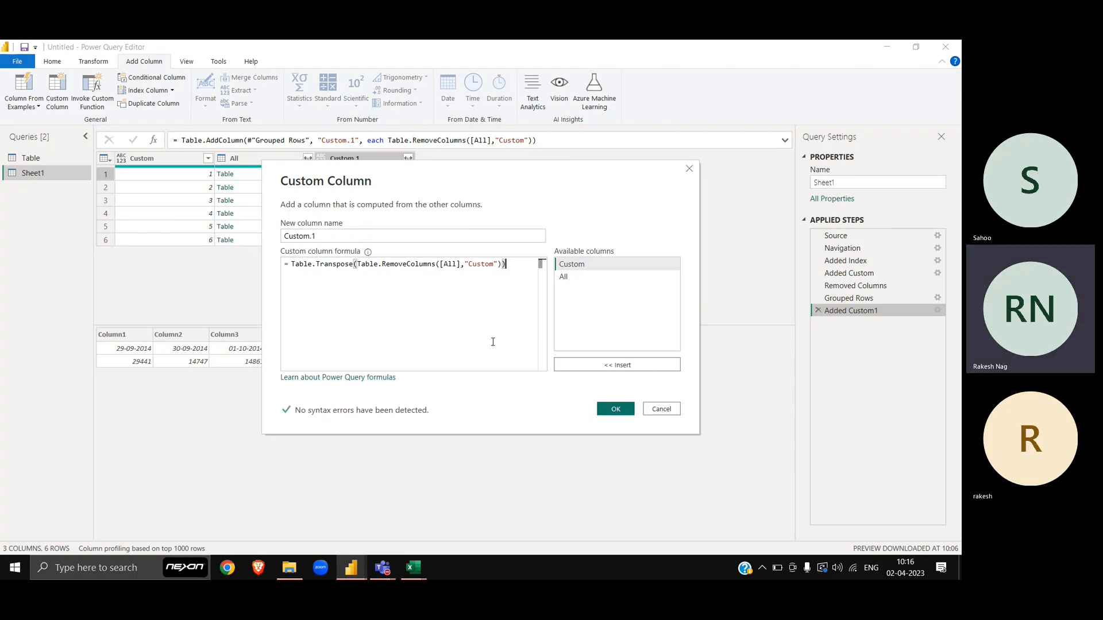
{"action": "left_click", "coordinate": [616, 409]}
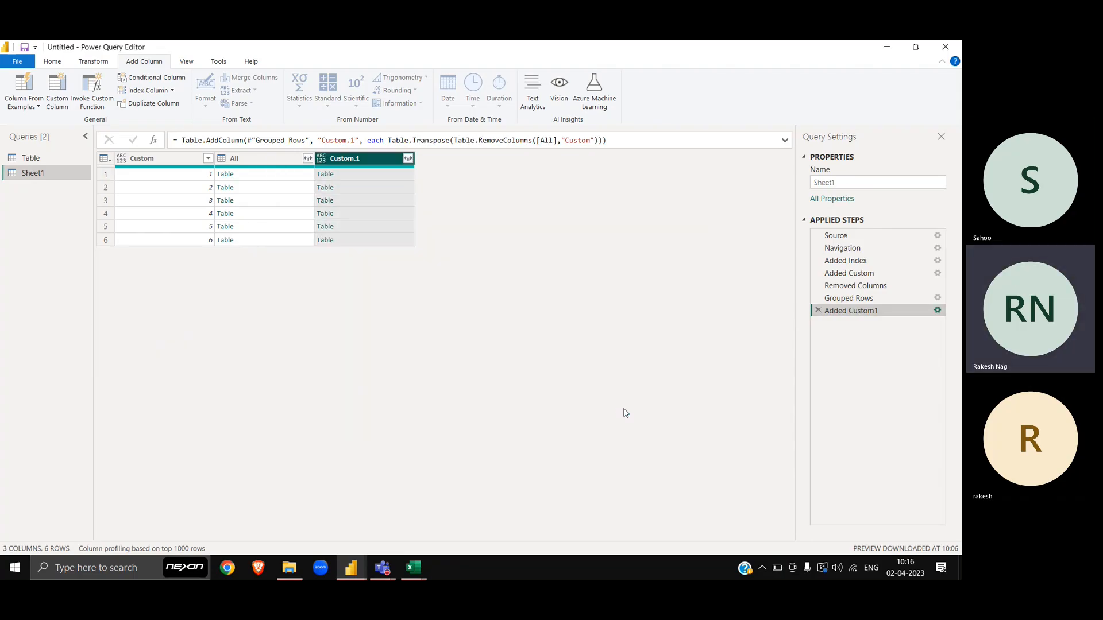
Check the transposed nested tables in Custom.1, and remove all columns other than Custom.1
{"action": "left_click", "coordinate": [392, 178]}
{"action": "key", "text": "Down"}
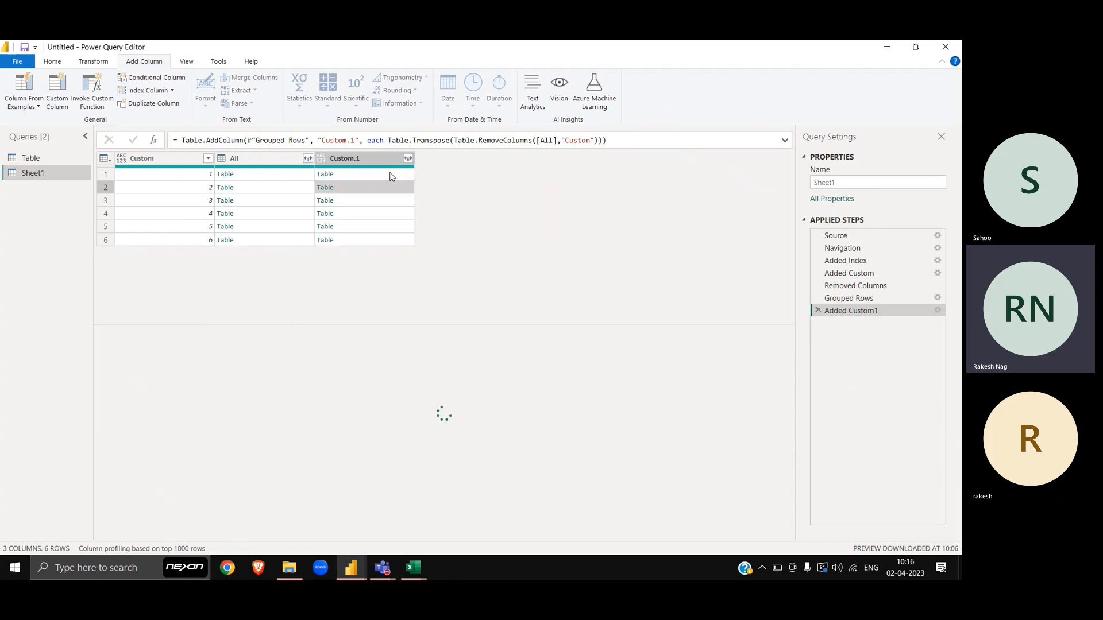
{"action": "key", "text": "Down"}
{"action": "key", "text": "Down"}
{"action": "key", "text": "Down"}
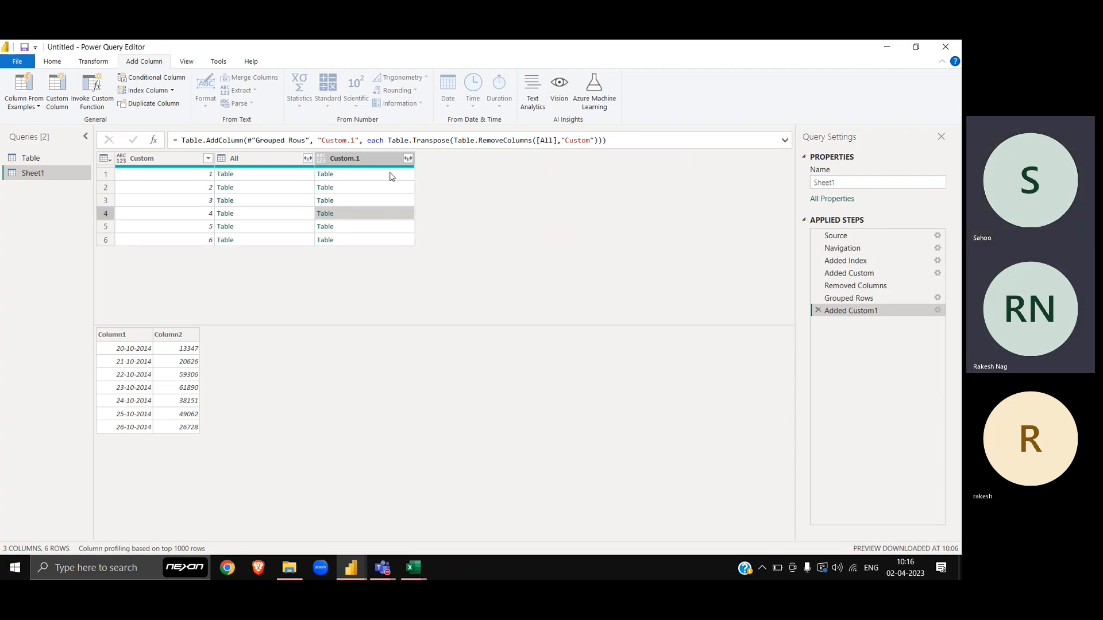
{"action": "left_click", "coordinate": [358, 163]}
{"action": "right_click", "coordinate": [359, 163]}
{"action": "left_click", "coordinate": [414, 200]}
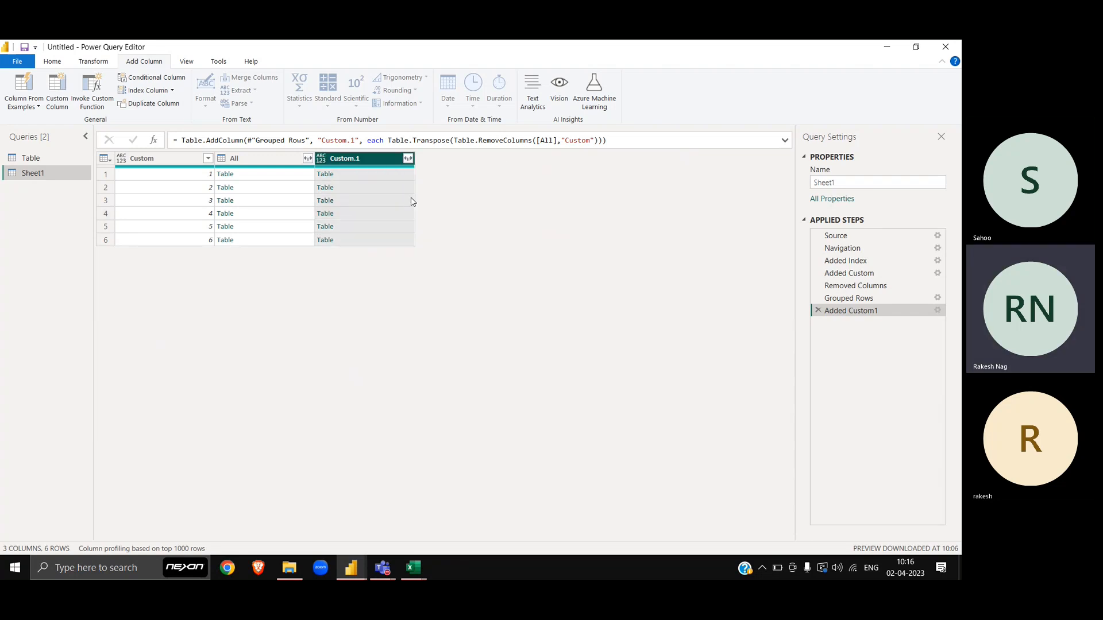
Expand Custom.1 into Column1 and Column2 without using the original column name as prefix
{"action": "left_click", "coordinate": [208, 159]}
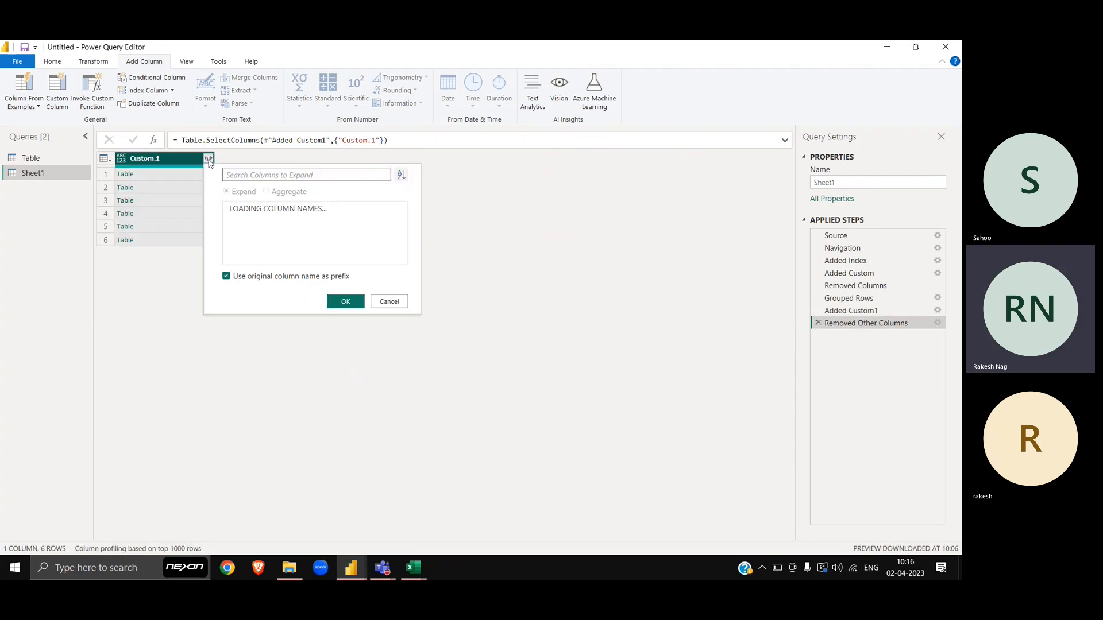
{"action": "left_click", "coordinate": [297, 277]}
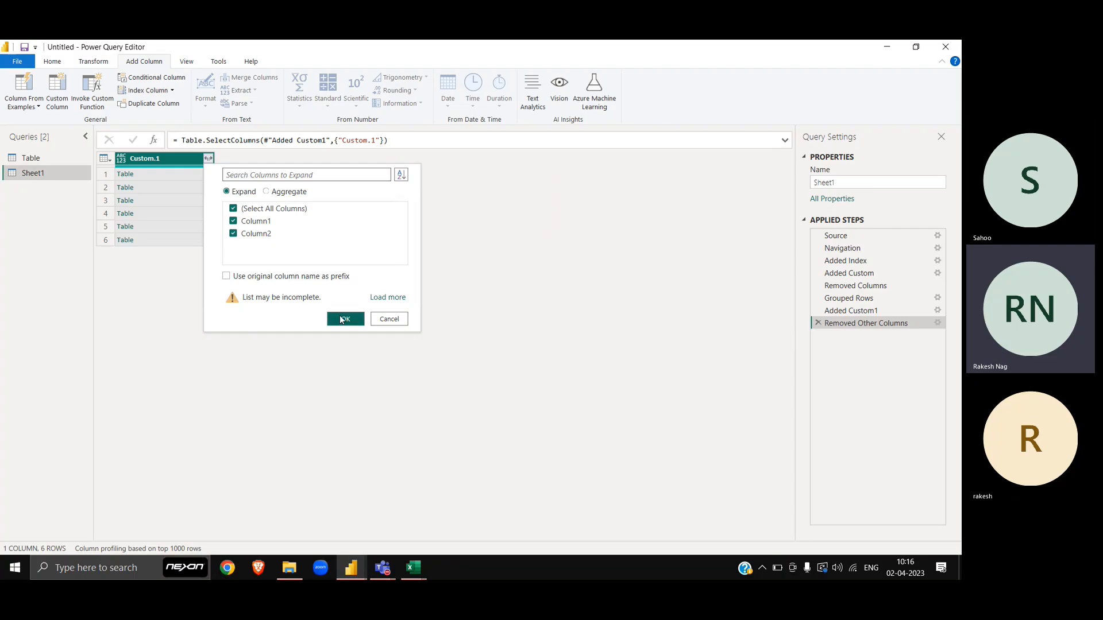
{"action": "left_click", "coordinate": [343, 318]}
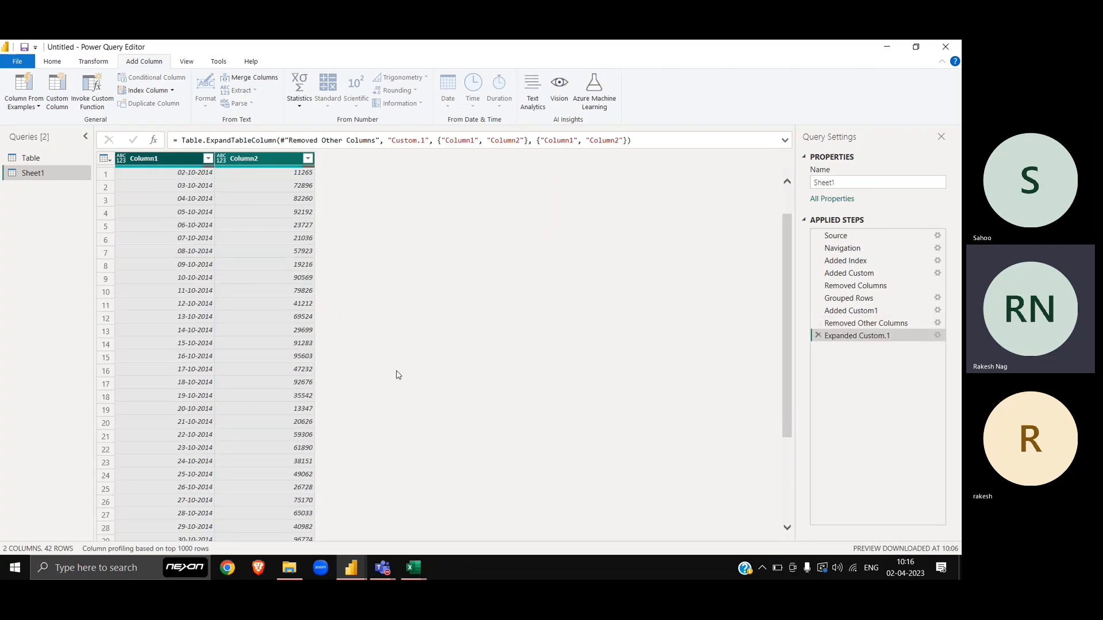
Examine the expanded date and sale rows down to the end, compare them with the Added Custom1 step, and inspect the Table.ExpandTableColumn formula
{"action": "scroll", "coordinate": [399, 374], "scroll_direction": "down", "scroll_amount": 5}
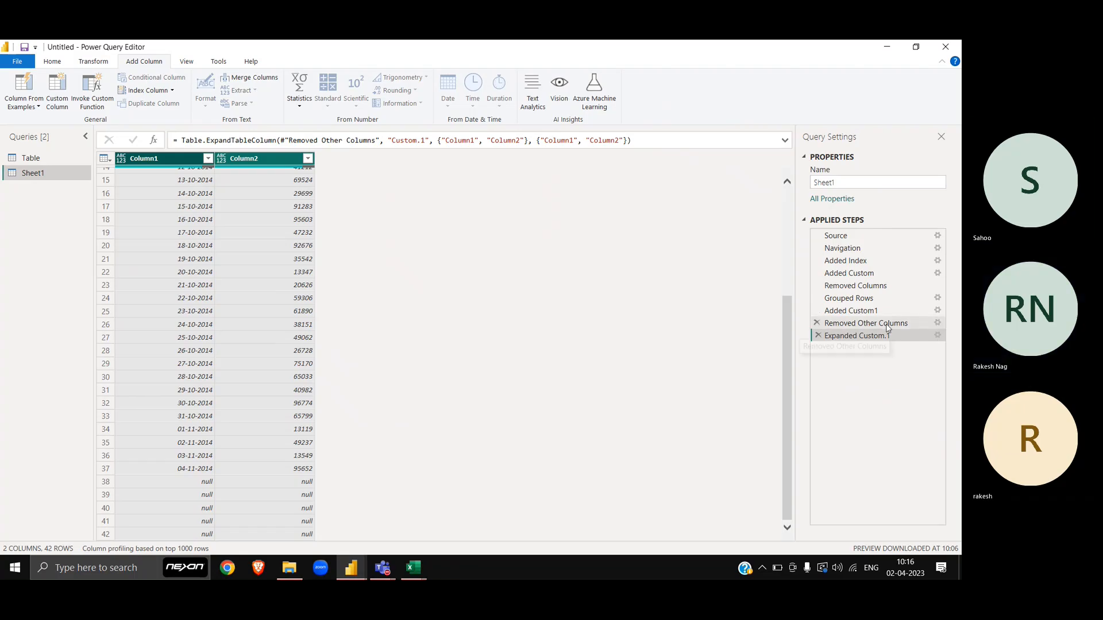
{"action": "left_click", "coordinate": [856, 311]}
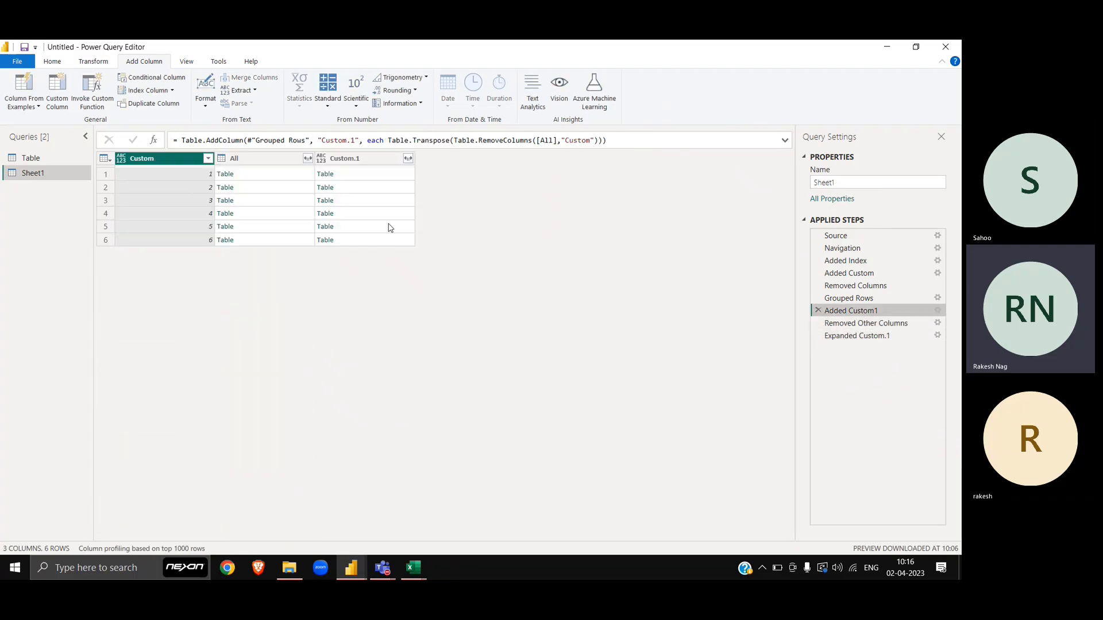
{"action": "left_click", "coordinate": [361, 160]}
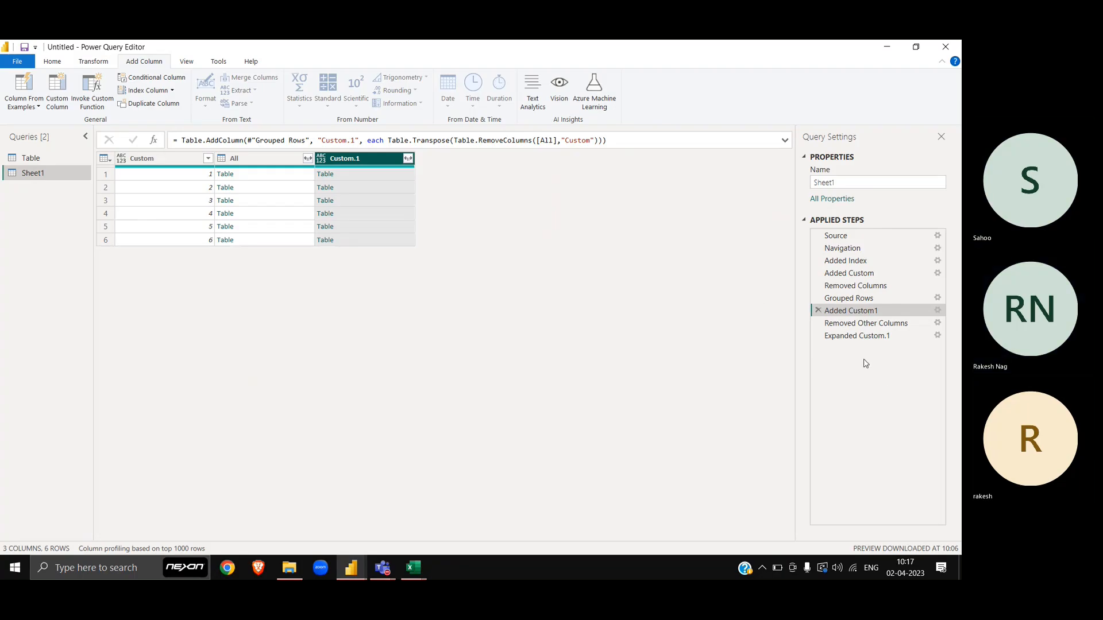
{"action": "left_click", "coordinate": [859, 334]}
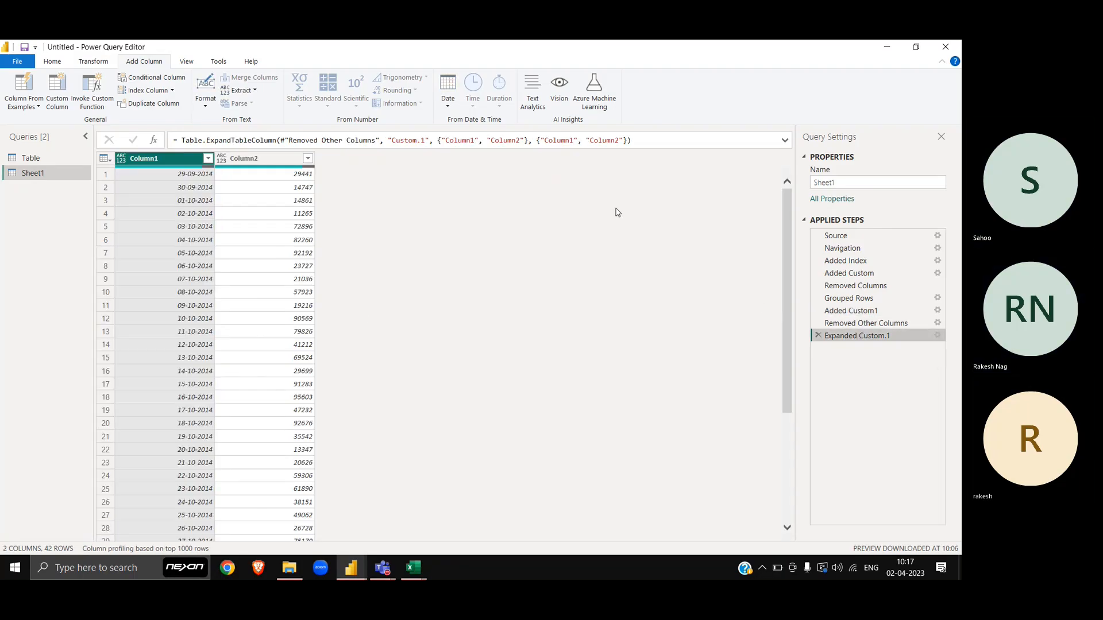
{"action": "scroll", "coordinate": [425, 361], "scroll_direction": "down", "scroll_amount": 5}
{"action": "scroll", "coordinate": [425, 361], "scroll_direction": "up", "scroll_amount": 3}
{"action": "scroll", "coordinate": [423, 361], "scroll_direction": "down", "scroll_amount": 3}
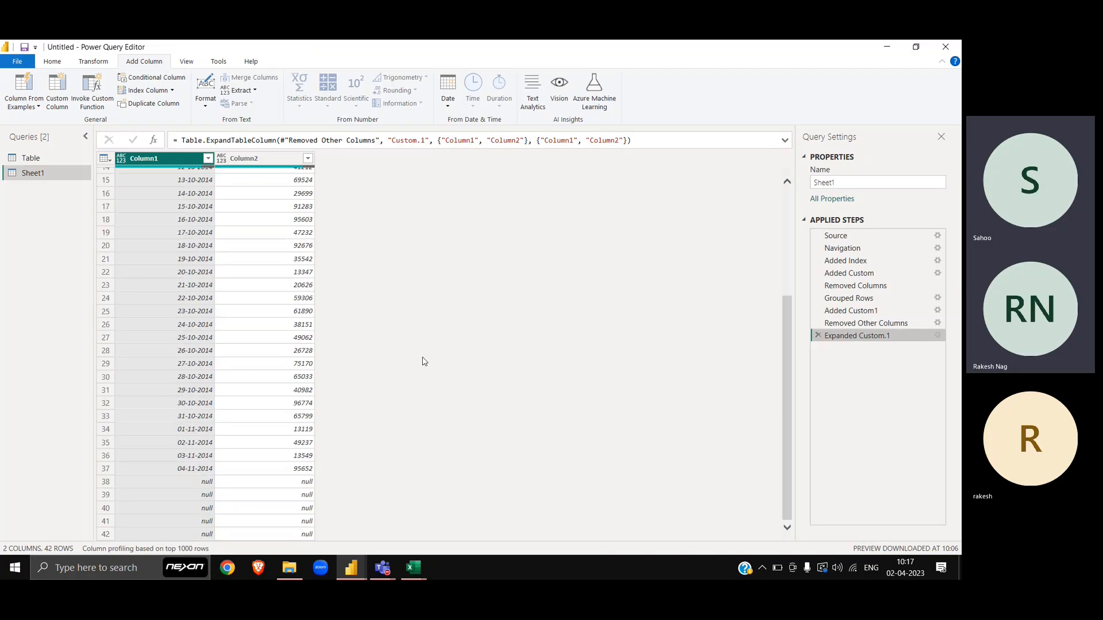
{"action": "scroll", "coordinate": [425, 361], "scroll_direction": "up", "scroll_amount": 5}
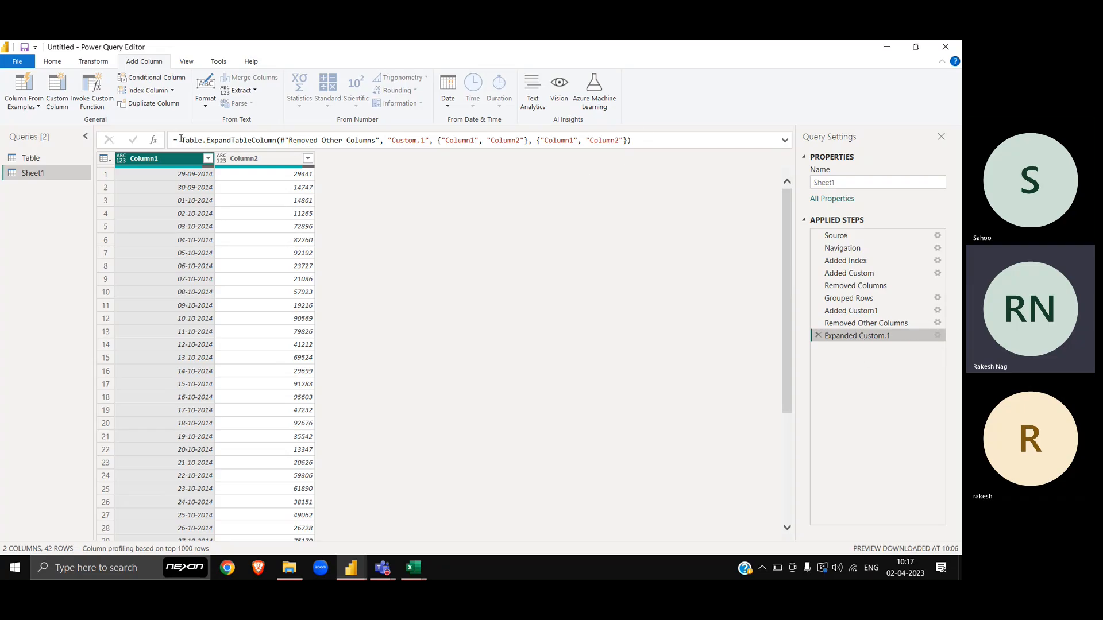
{"action": "left_click_drag", "start_coordinate": [181, 139], "coordinate": [622, 164]}
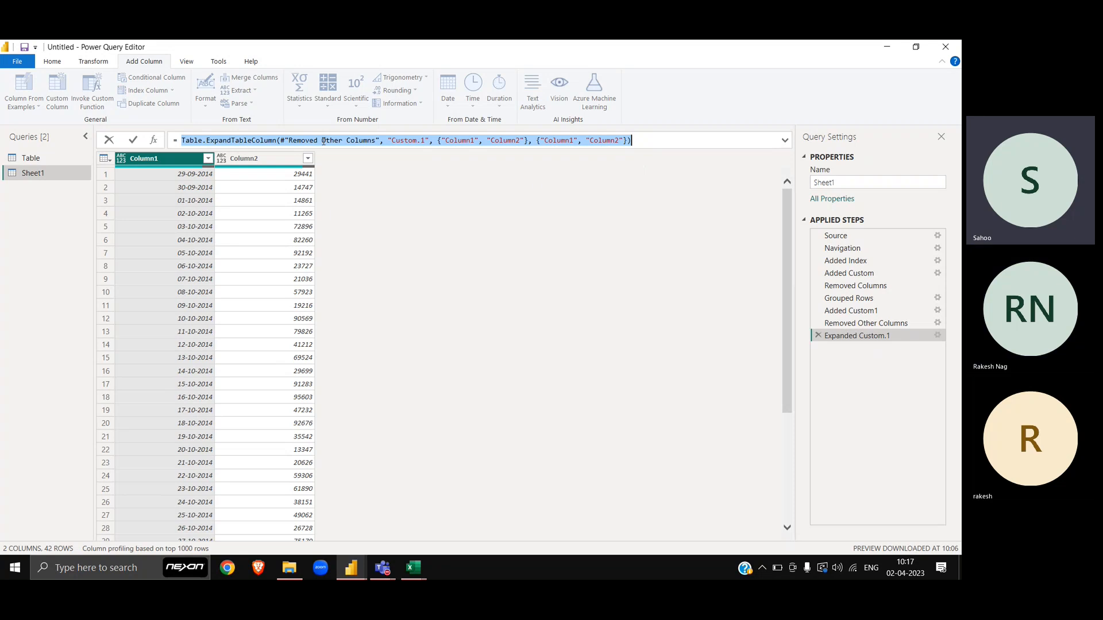
{"action": "left_click", "coordinate": [537, 184]}
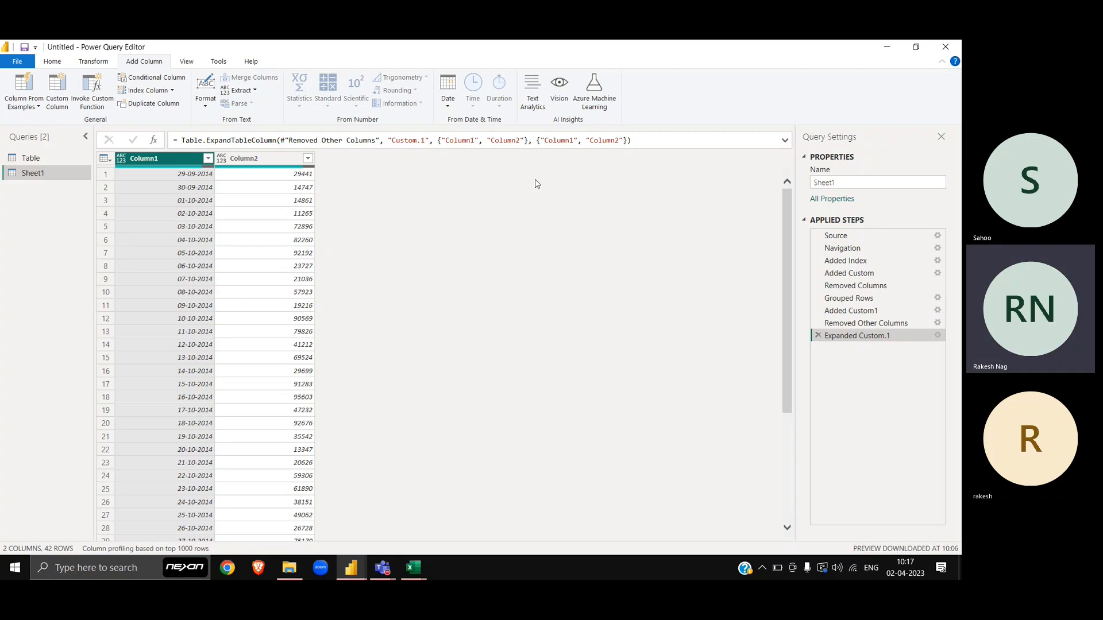
Switch to Excel, close the Advance Transformation 4 - Daily Sales to Table workbook without saving, and reopen it from the Advance Transformation folder
{"action": "key", "text": "alt+Tab"}
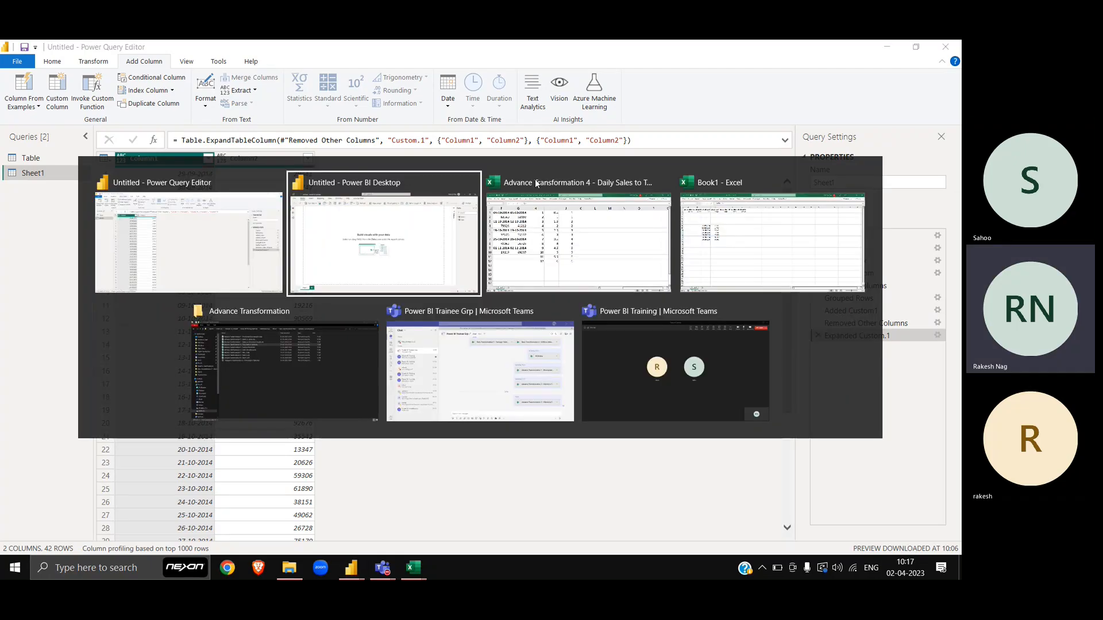
{"action": "left_click", "coordinate": [535, 183]}
{"action": "key", "text": "ctrl+Home"}
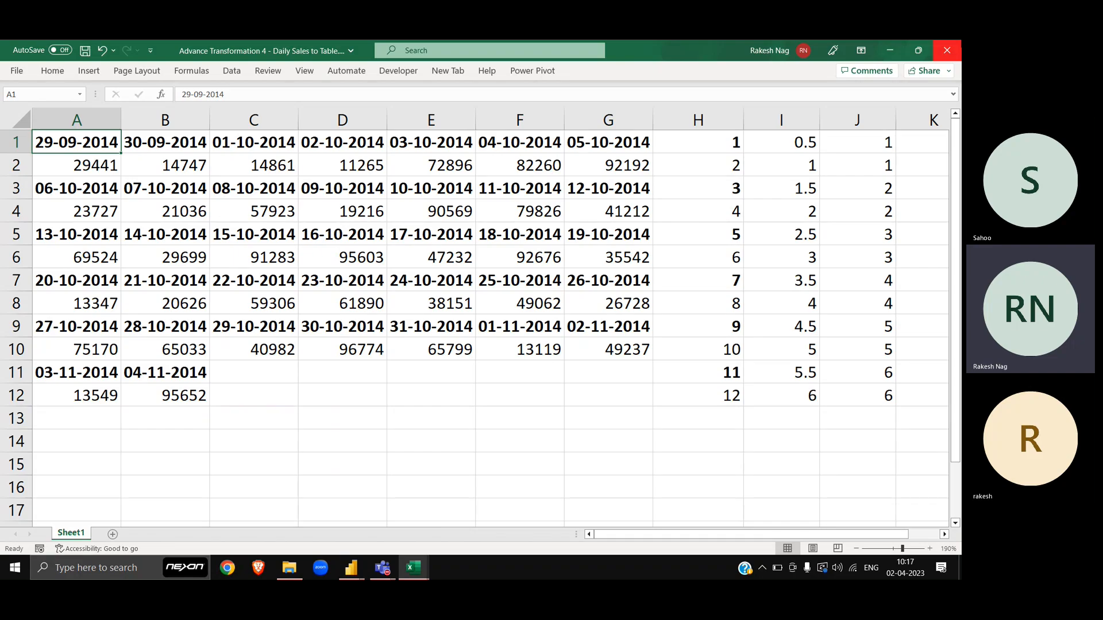
{"action": "key", "text": "ctrl+w"}
{"action": "left_click", "coordinate": [480, 332]}
{"action": "key", "text": "alt+Tab"}
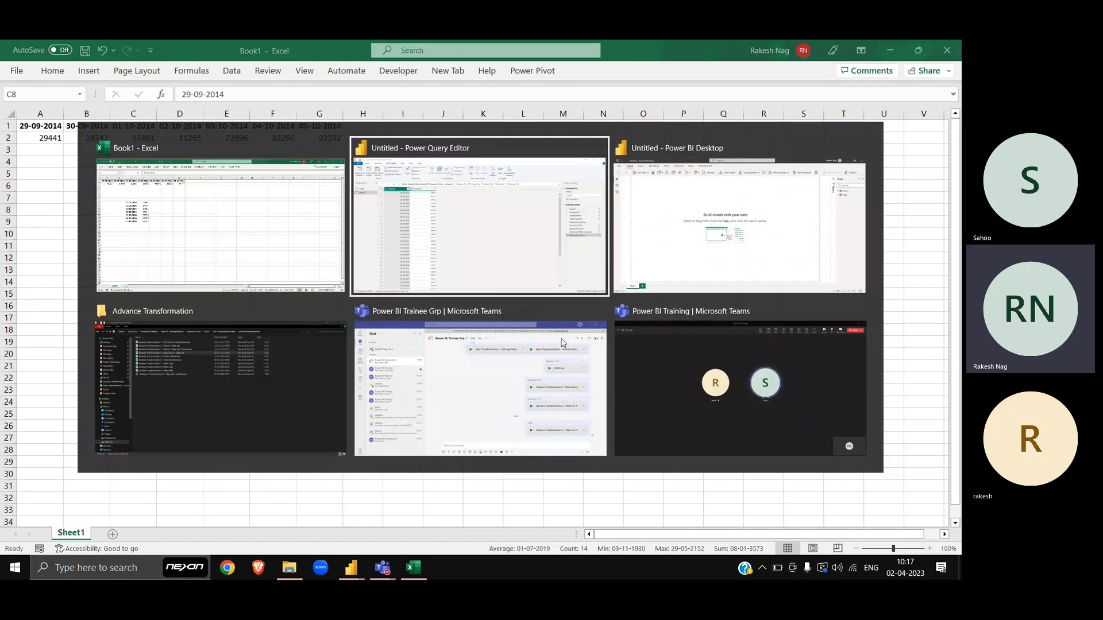
{"action": "key", "text": "alt+shift+Tab"}
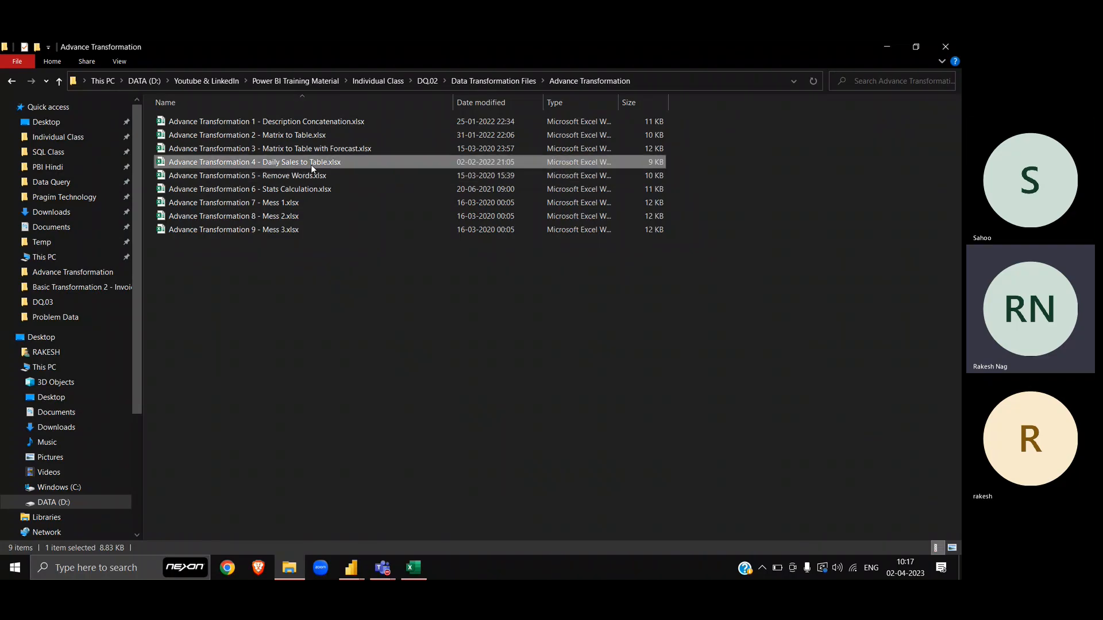
{"action": "key", "text": "alt+Tab"}
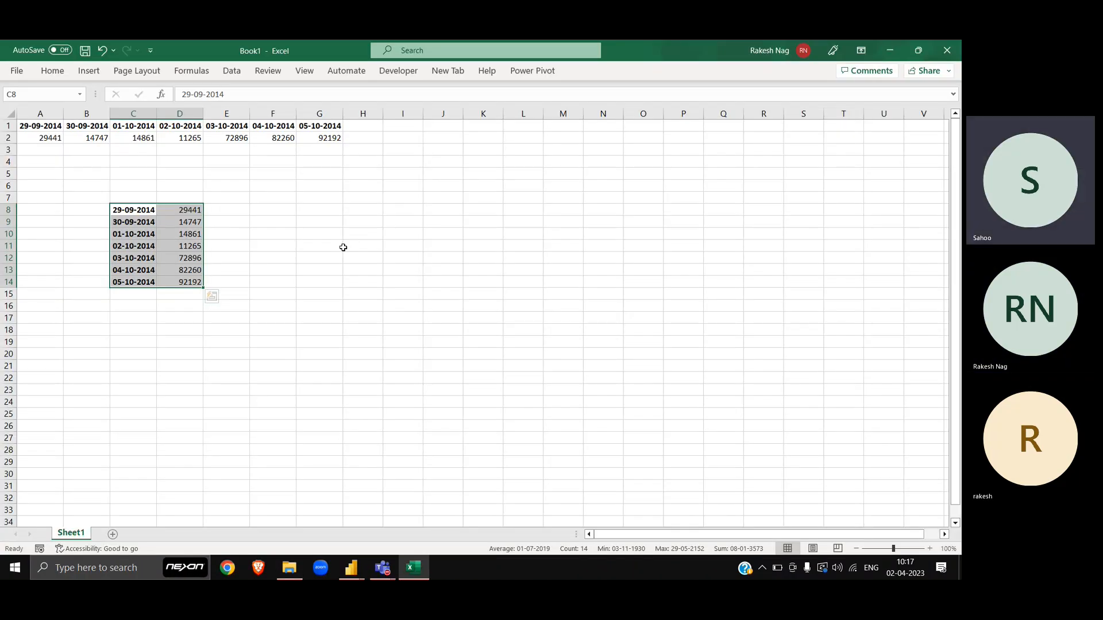
{"action": "key", "text": "alt+Tab"}
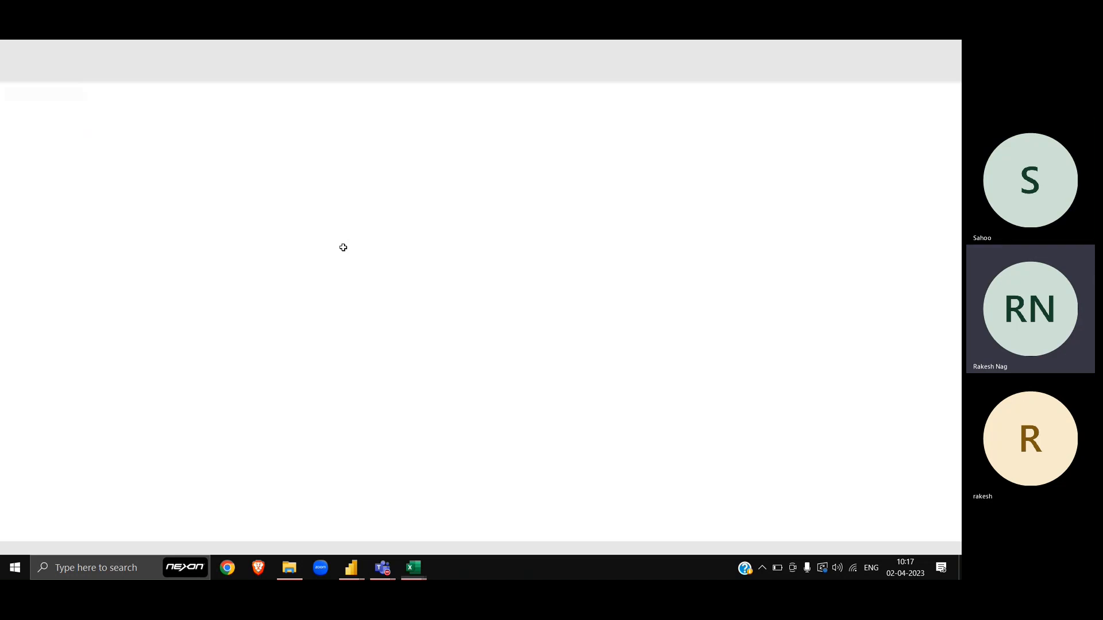
Add a new entry with the current date 02-04-2023 in C11 and sale 346464 in C12, and save the workbook
{"action": "key", "text": "Right"}
{"action": "key", "text": "Right"}
{"action": "key", "text": "Up"}
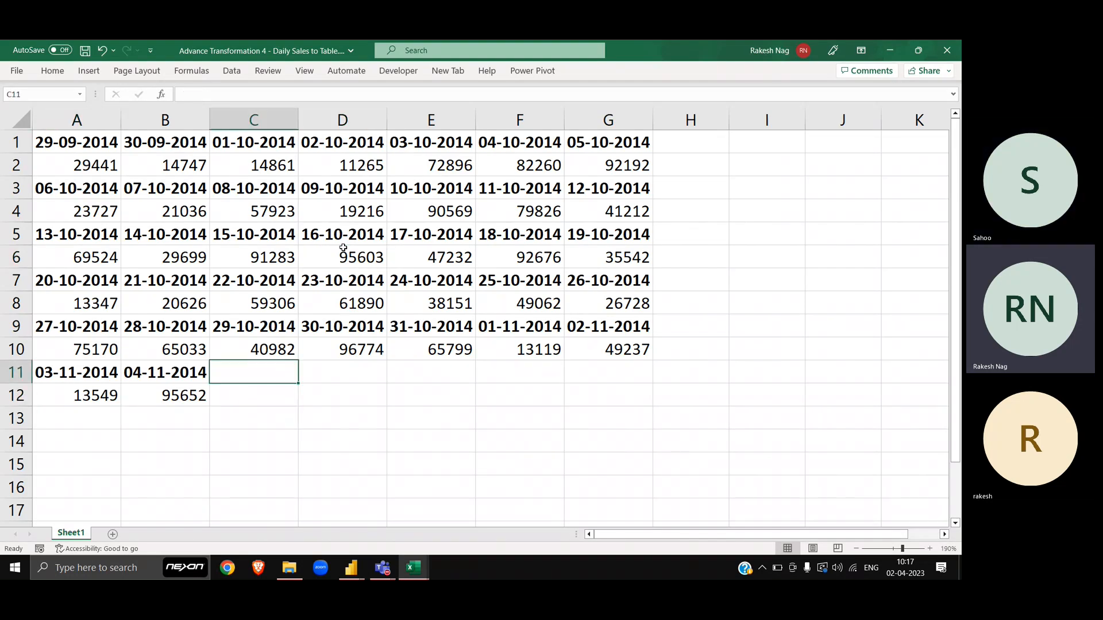
{"action": "key", "text": "ctrl+semicolon"}
{"action": "key", "text": "Tab"}
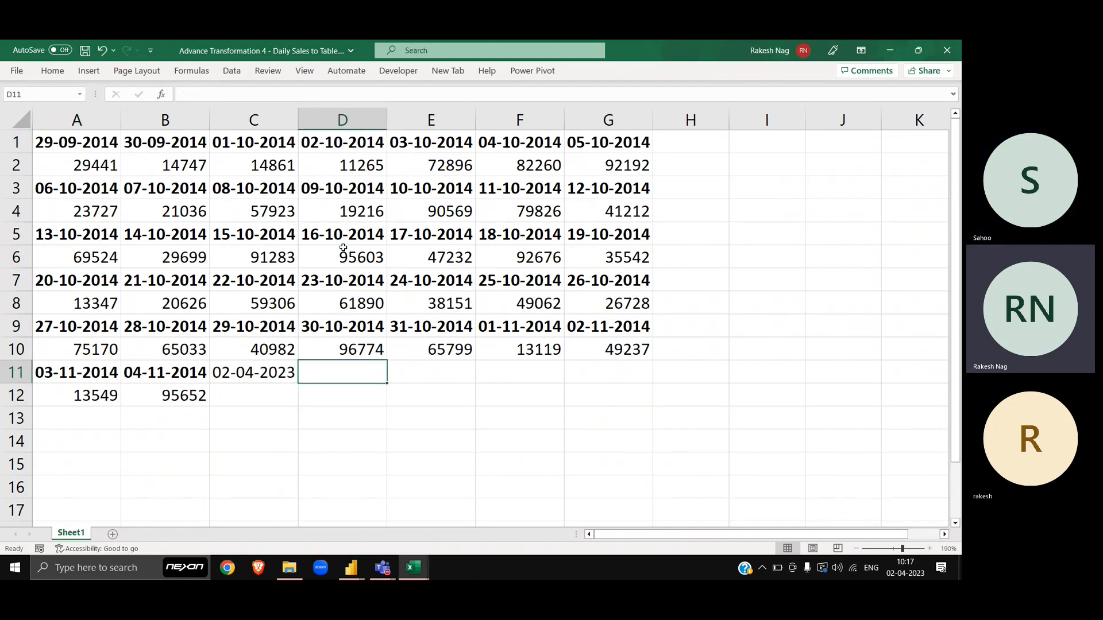
{"action": "key", "text": "Return"}
{"action": "type", "text": "346464"}
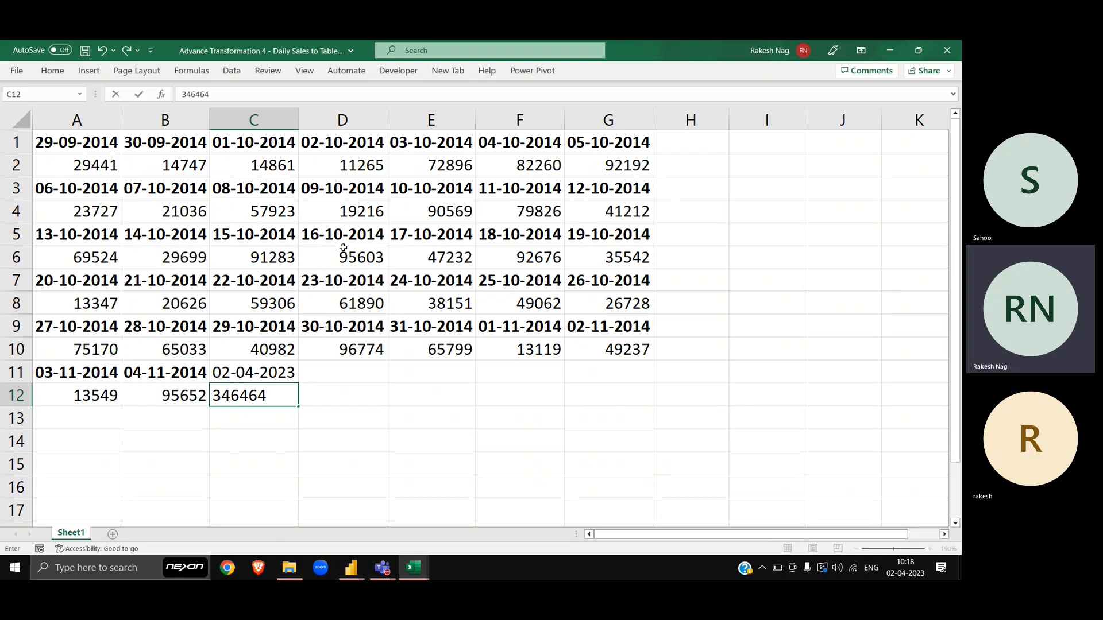
{"action": "key", "text": "Return"}
{"action": "key", "text": "Up"}
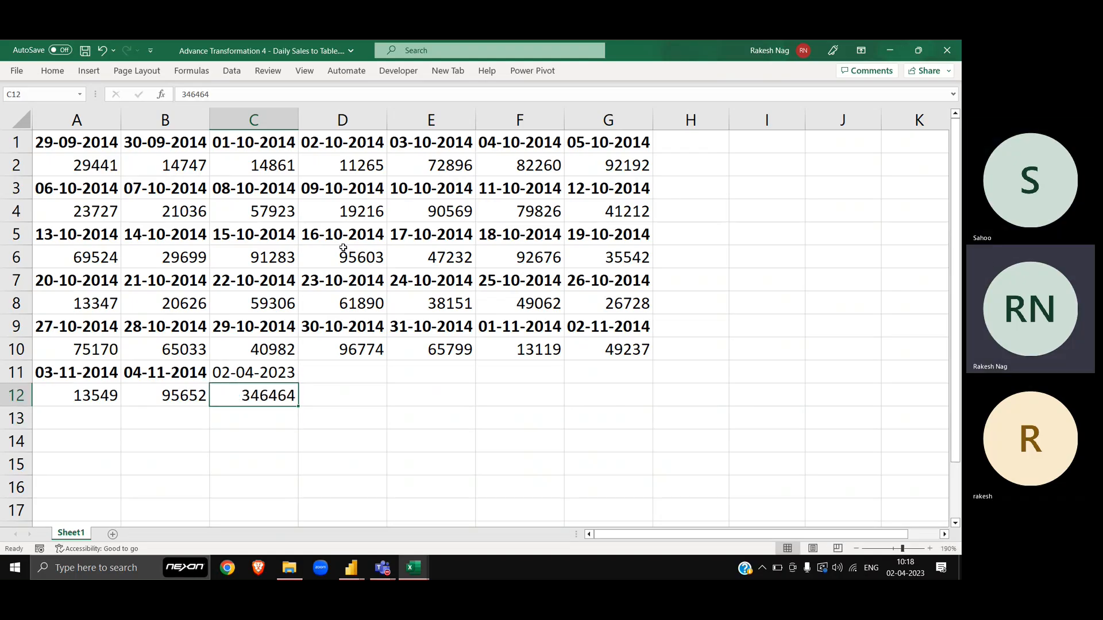
{"action": "key", "text": "ctrl+s"}
Switch to Power Query Editor, refresh the Sheet1 preview, and check the last rows for the added entry
{"action": "key", "text": "alt+Tab"}
{"action": "key", "text": "alt+Tab"}
{"action": "key", "text": "alt+Tab"}
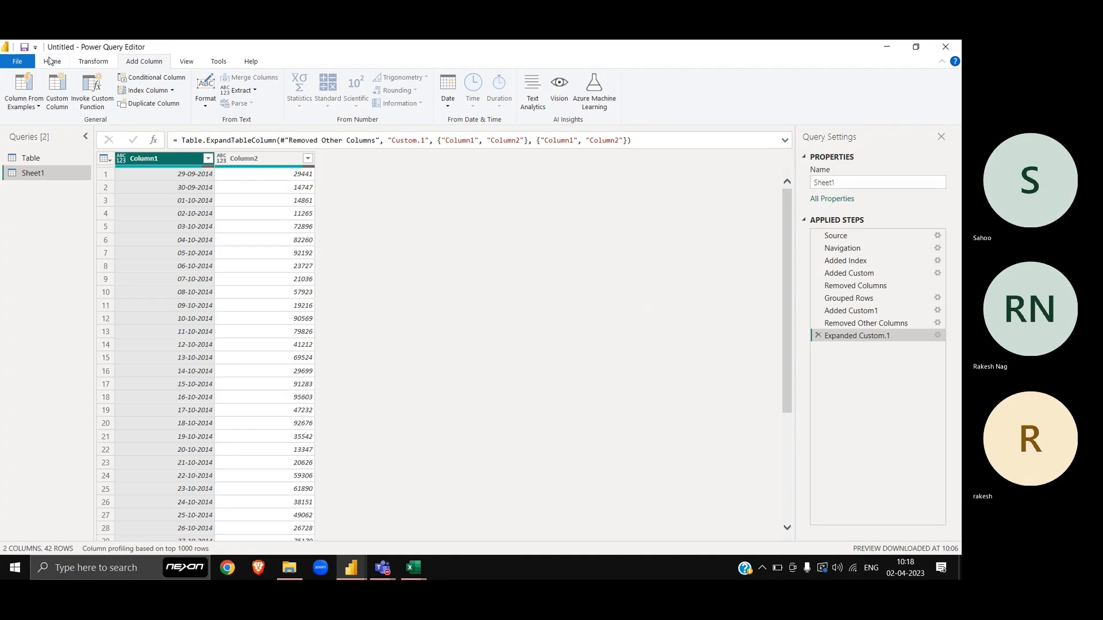
{"action": "left_click", "coordinate": [51, 61]}
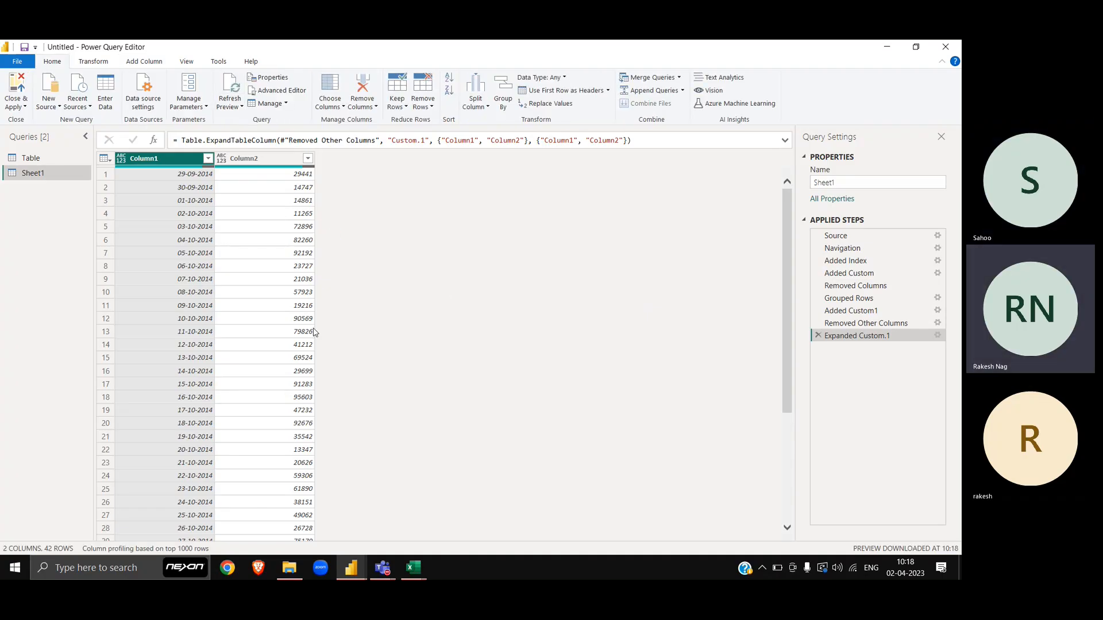
{"action": "scroll", "coordinate": [430, 362], "scroll_direction": "down", "scroll_amount": 5}
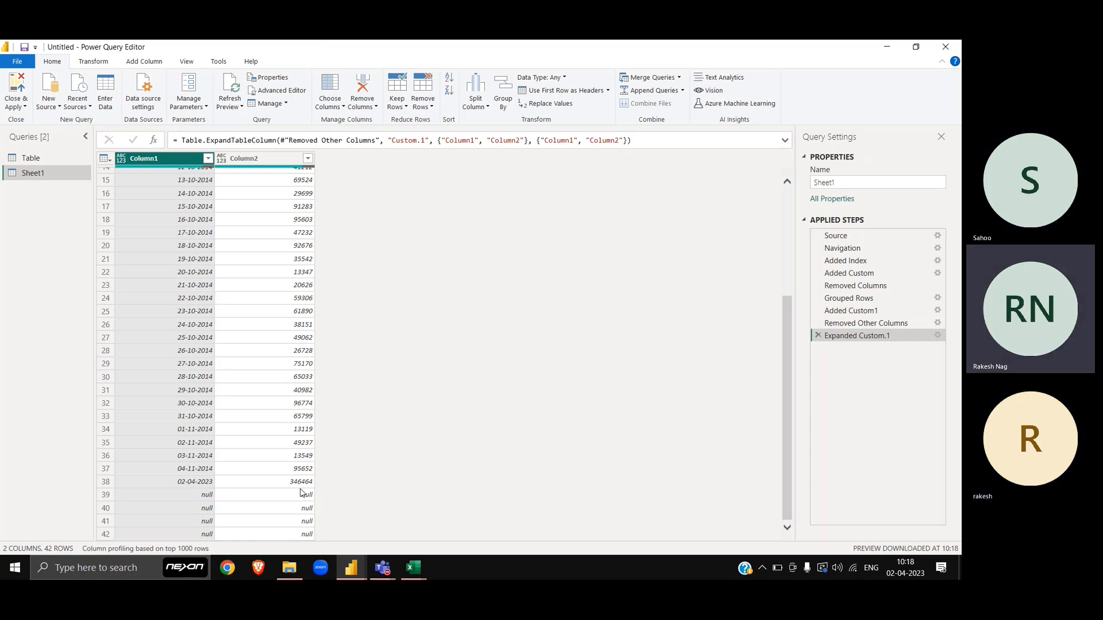
Check the blank cells D11:G12 in the Excel source sheet, and filter the null rows out of Column1 in Power Query
{"action": "key", "text": "alt+Tab"}
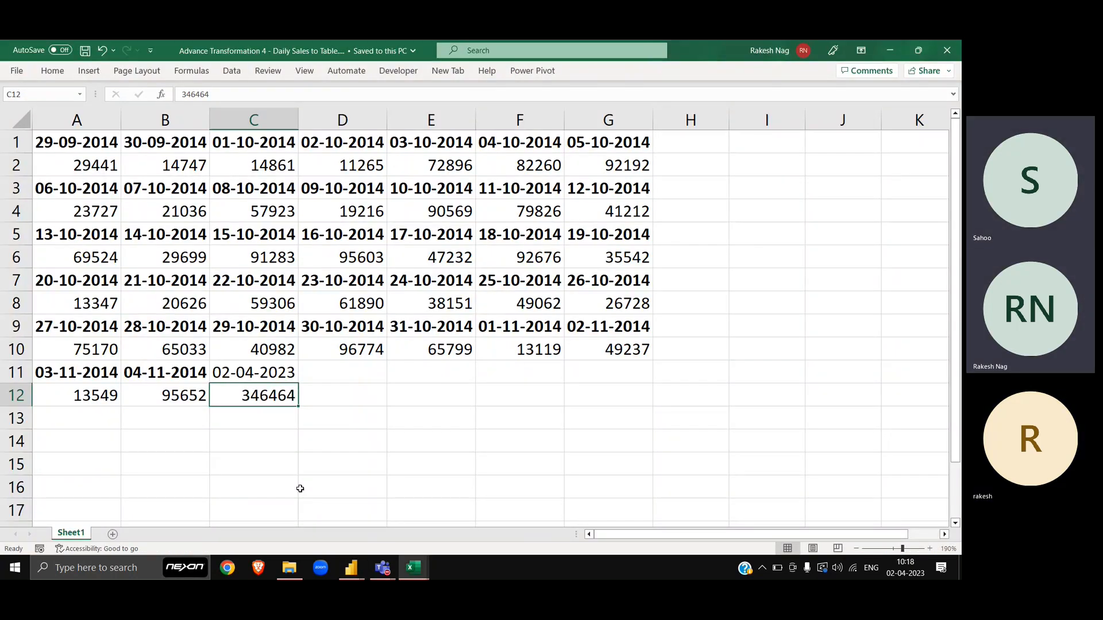
{"action": "key", "text": "shift+Right"}
{"action": "key", "text": "shift+Right"}
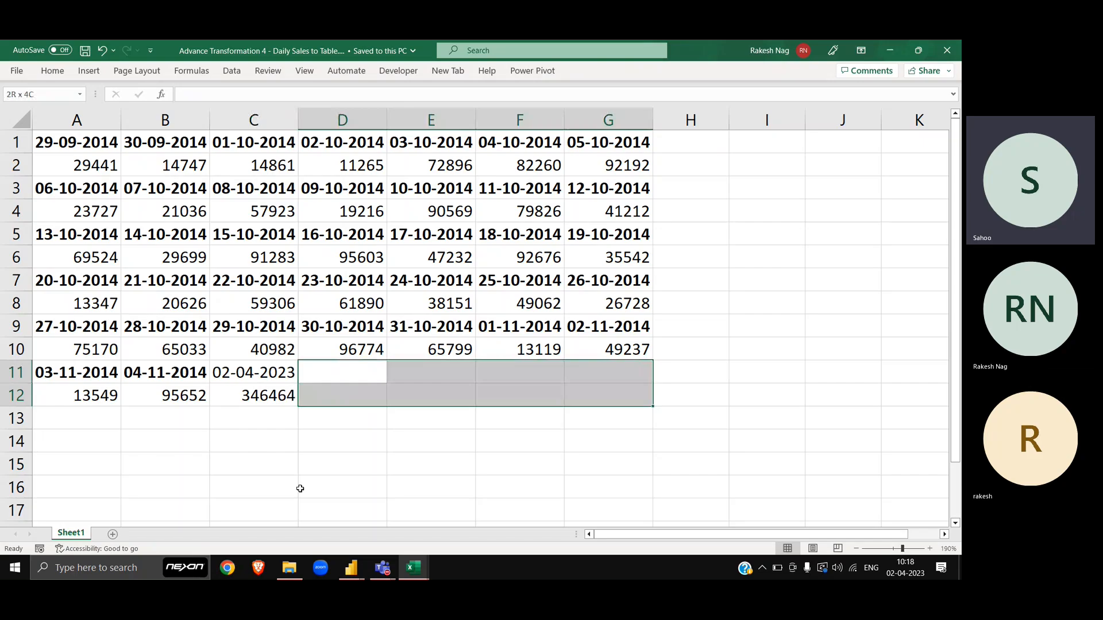
{"action": "key", "text": "alt+Tab"}
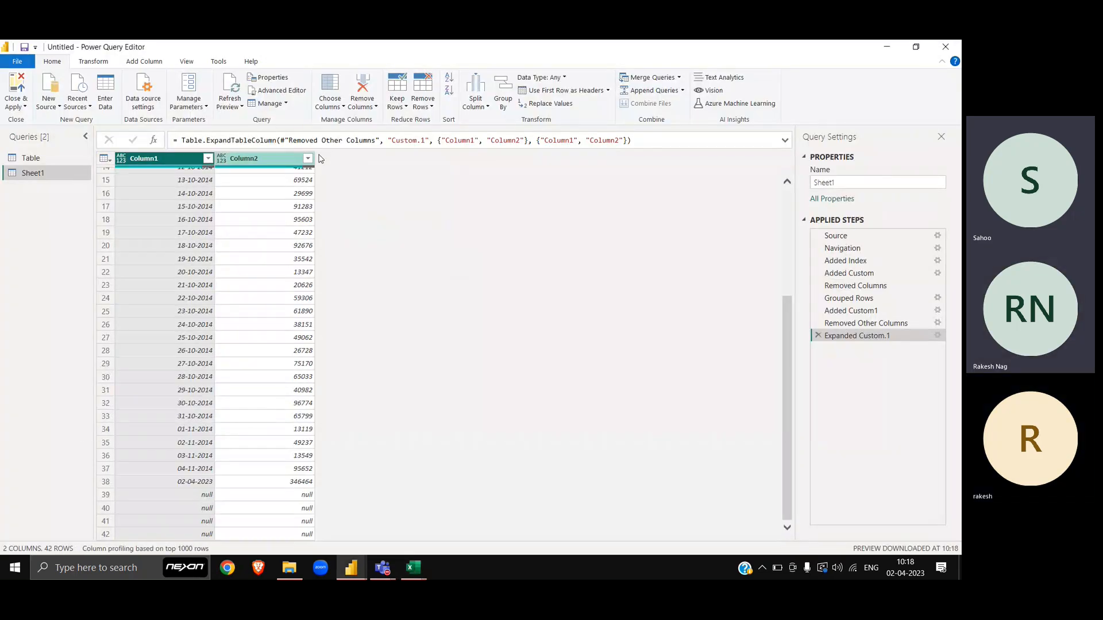
{"action": "left_click", "coordinate": [208, 161]}
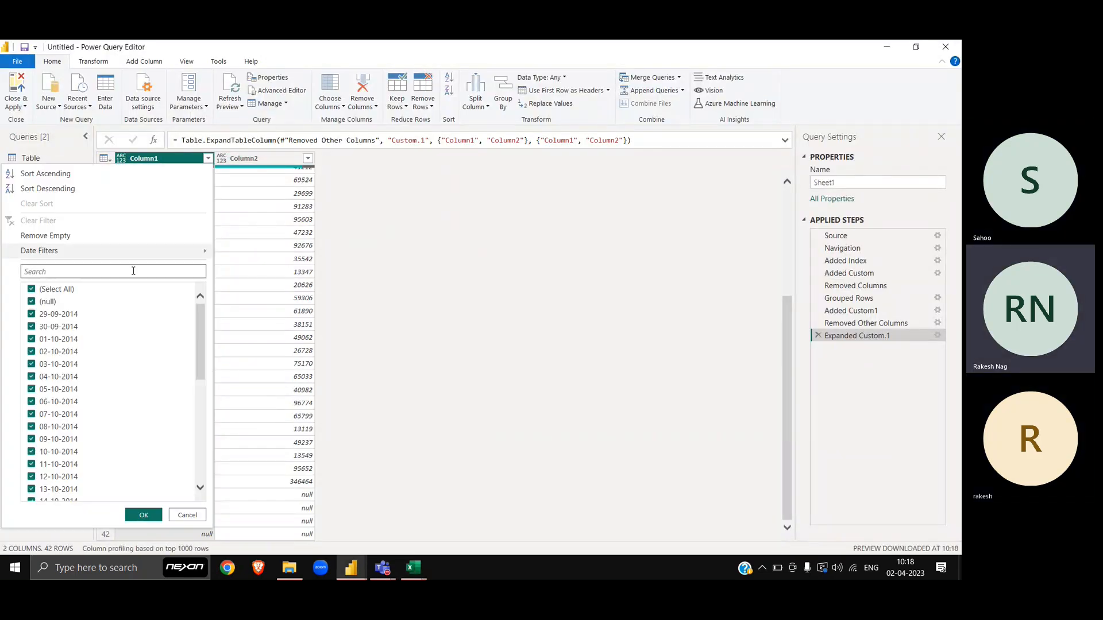
{"action": "left_click", "coordinate": [58, 304]}
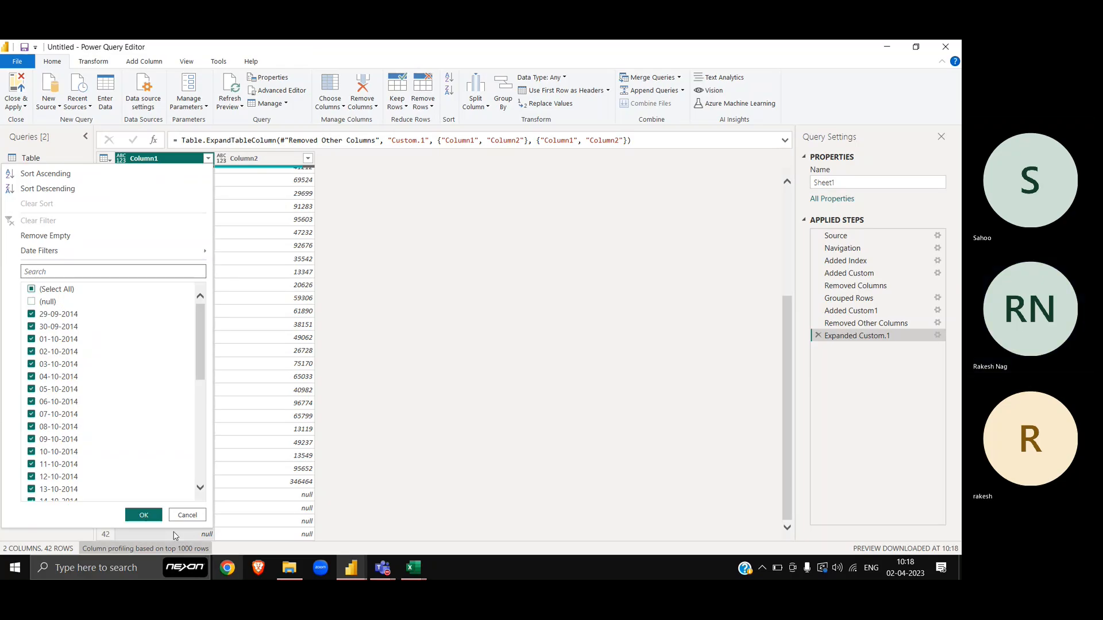
{"action": "left_click", "coordinate": [144, 515]}
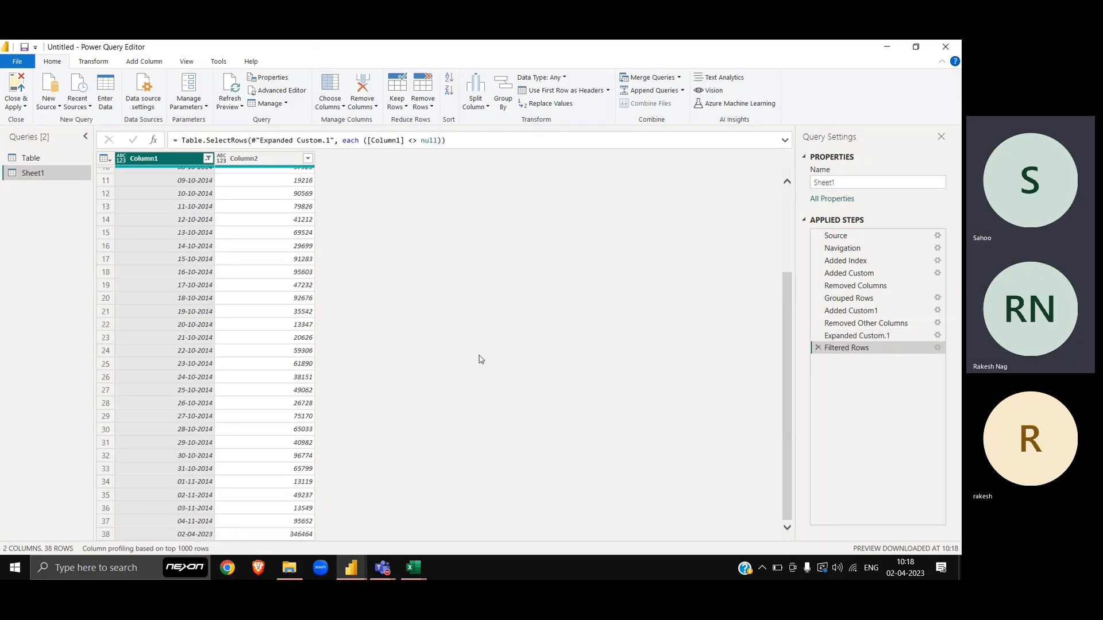
{"action": "scroll", "coordinate": [481, 359], "scroll_direction": "up", "scroll_amount": 4}
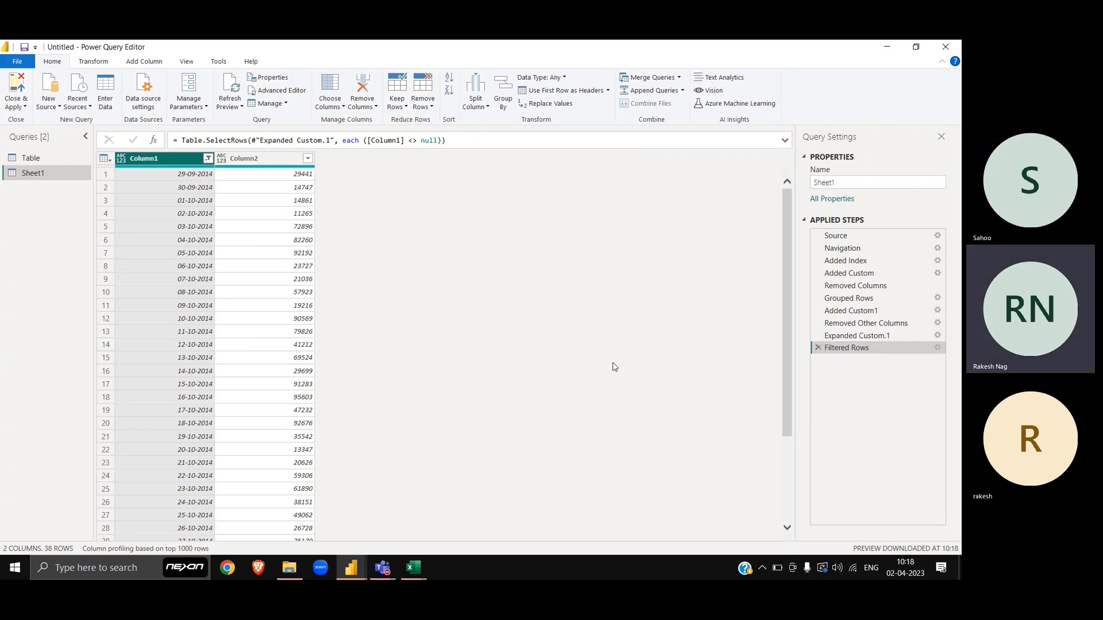
Switch to Excel, enter the current date 02-04-2023 in D11 and sale 64614 in D12, and save the workbook
{"action": "key", "text": "alt+Tab"}
{"action": "key", "text": "Left"}
{"action": "key", "text": "Right"}
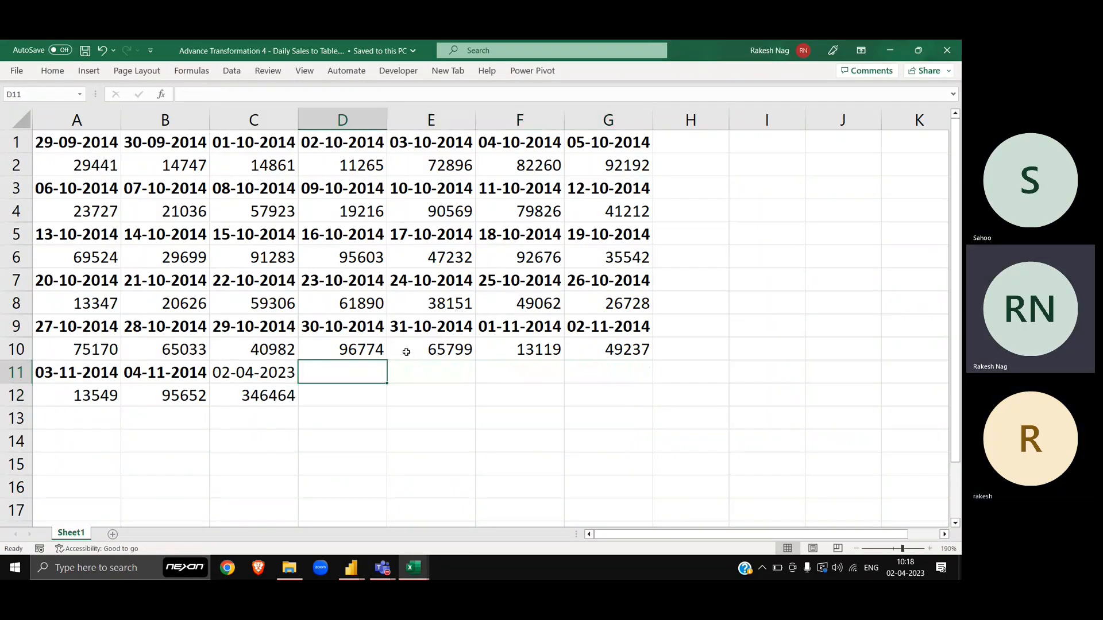
{"action": "key", "text": "ctrl+semicolon"}
{"action": "key", "text": "Return"}
{"action": "type", "text": "64614"}
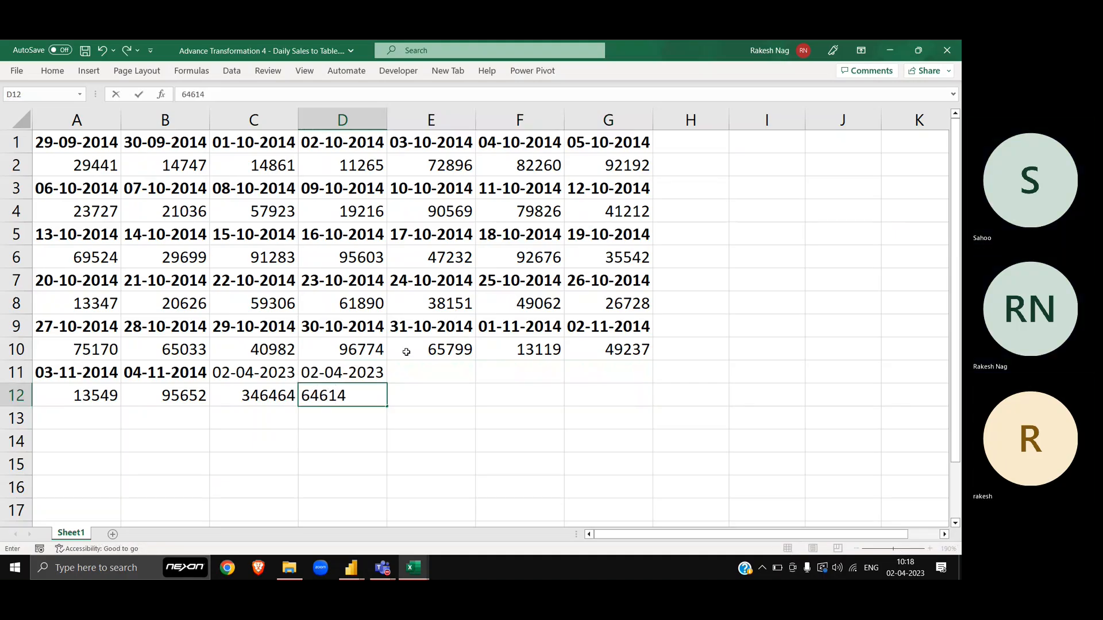
{"action": "key", "text": "Return"}
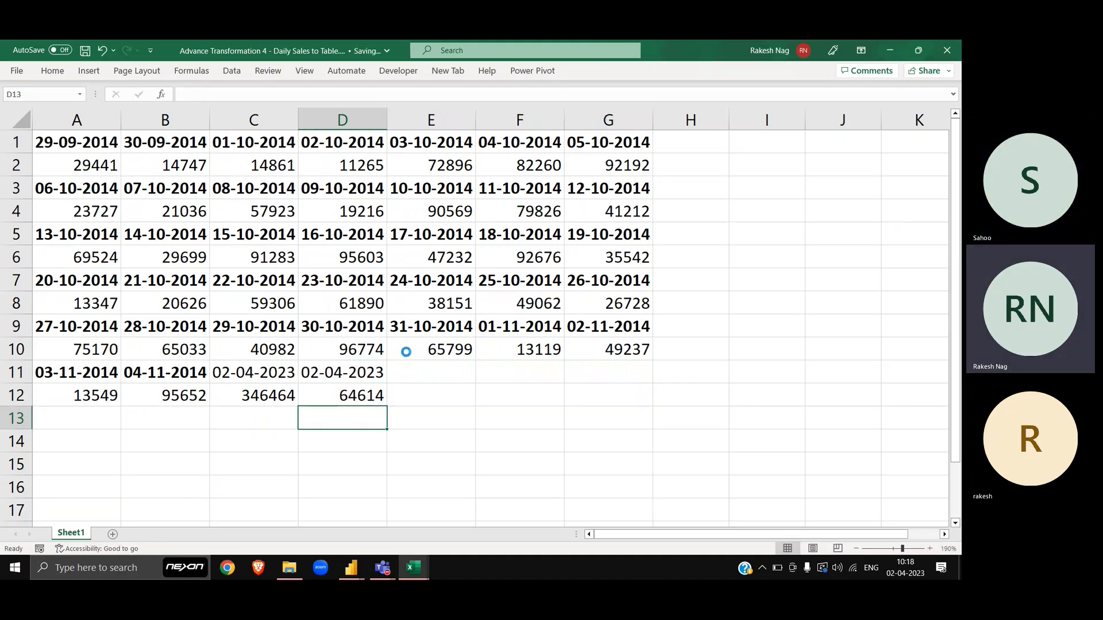
Refresh the Power Query preview and check its last rows, and close the Daily Sales to Table workbook in Excel
{"action": "key", "text": "alt+Tab"}
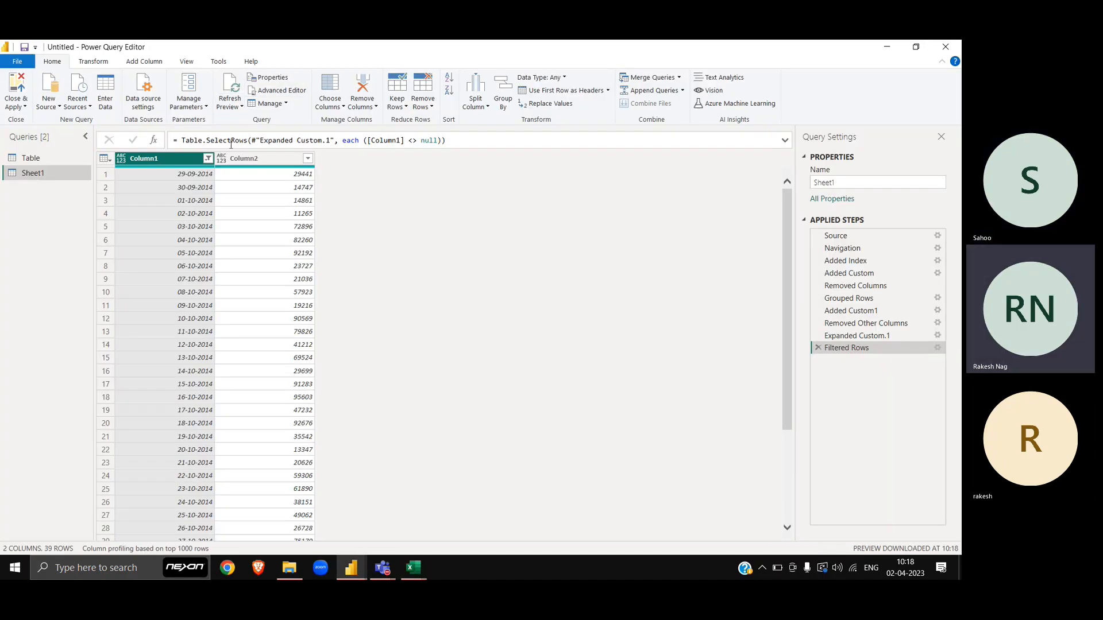
{"action": "scroll", "coordinate": [363, 329], "scroll_direction": "down", "scroll_amount": 5}
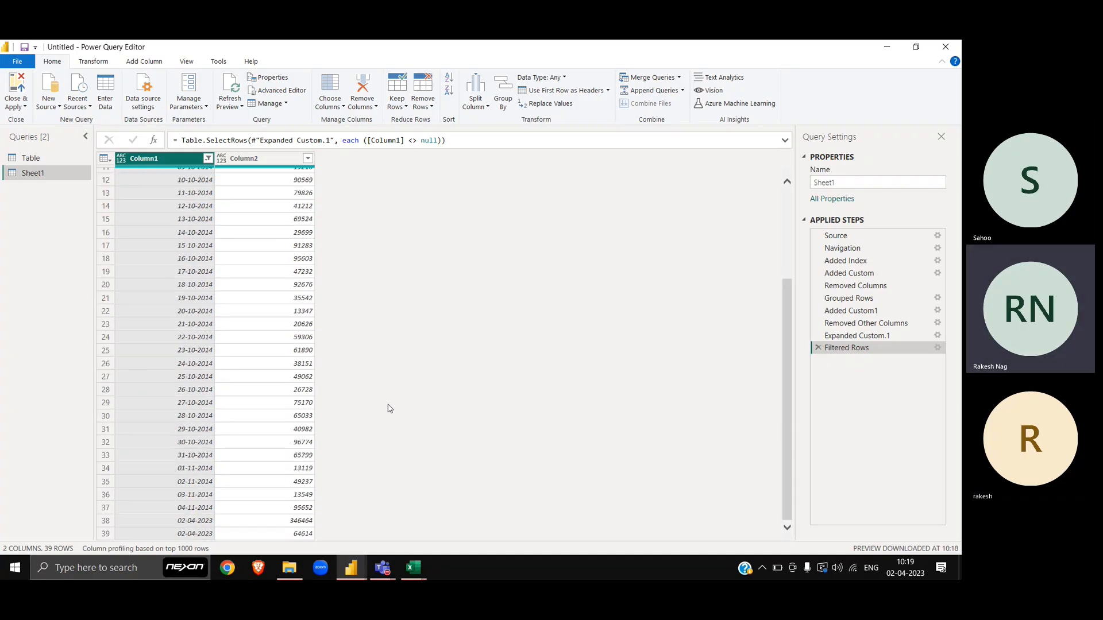
{"action": "key", "text": "alt+Tab"}
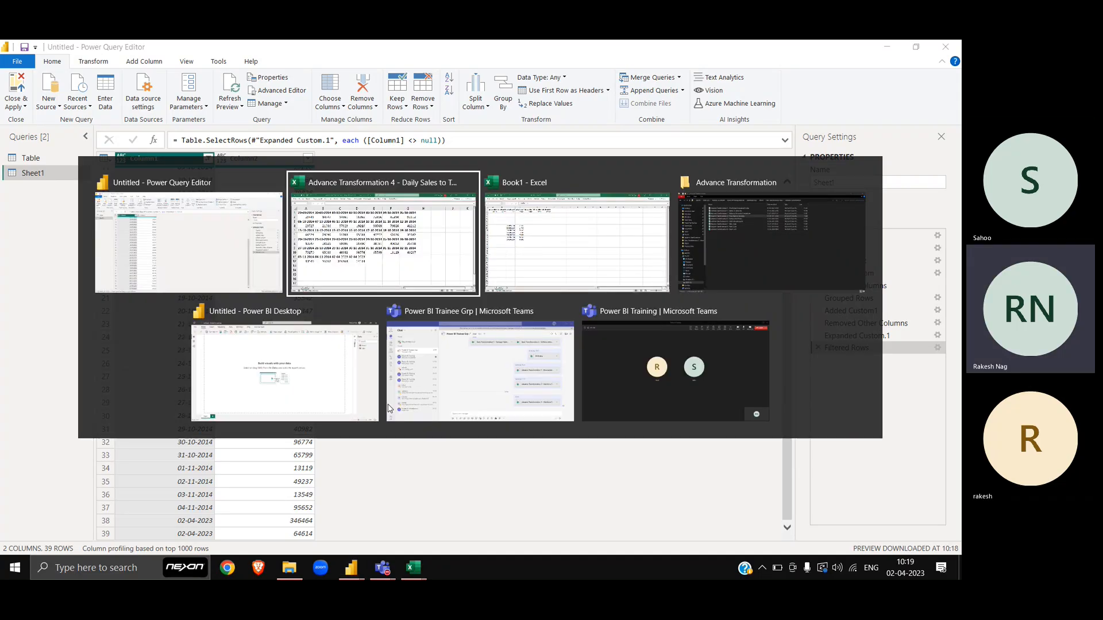
{"action": "key", "text": "alt+F4"}
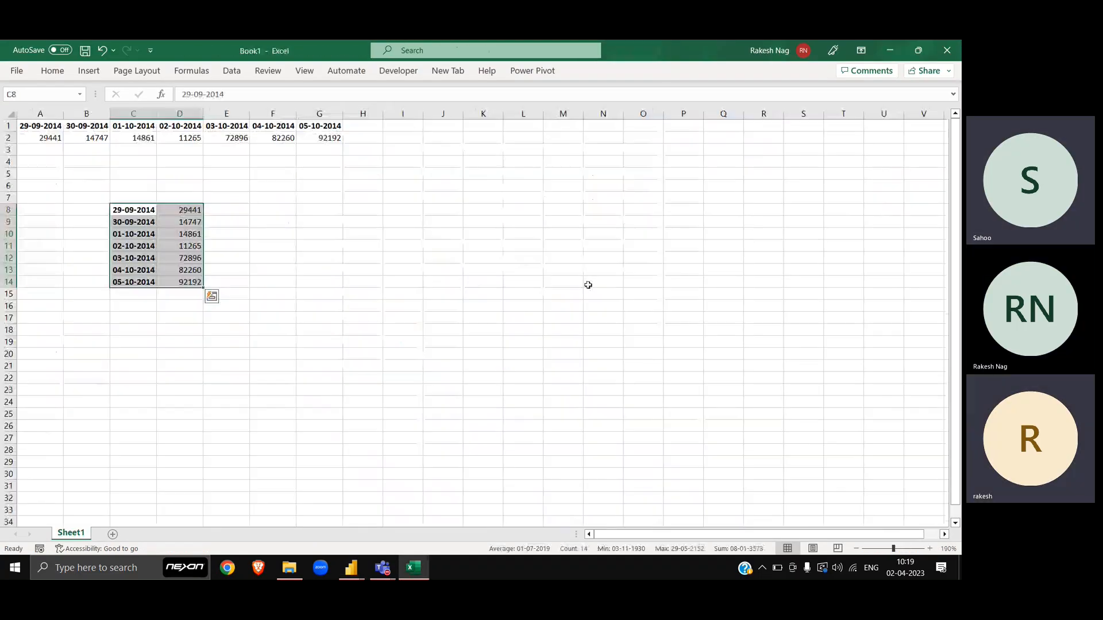
Switch to the Power BI Trainee Grp chat in Teams and send it Advance Transformation 4 - Daily Sales to Table.xlsx from File Explorer
{"action": "key", "text": "alt+Tab"}
{"action": "key", "text": "alt+Tab"}
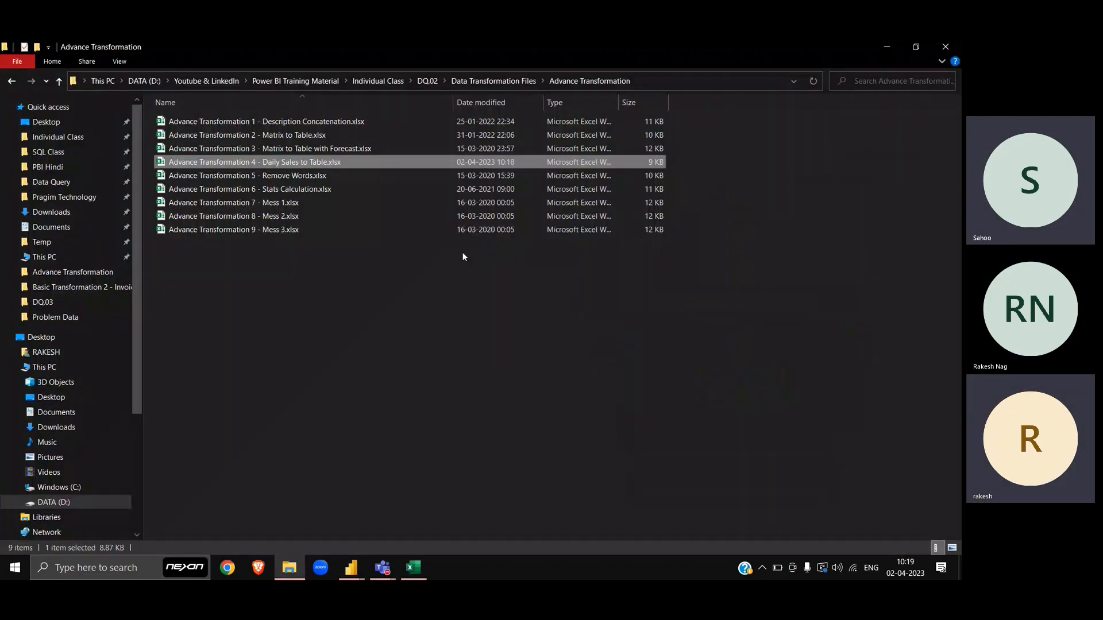
{"action": "key", "text": "alt+Tab"}
{"action": "left_click", "coordinate": [383, 308]}
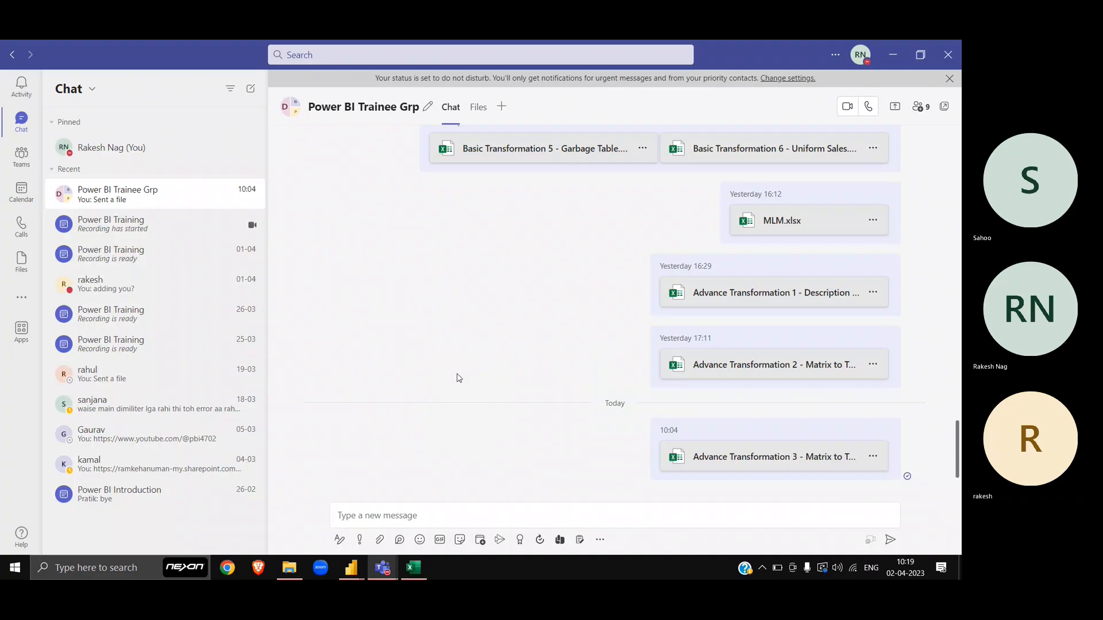
{"action": "key", "text": "alt+Tab"}
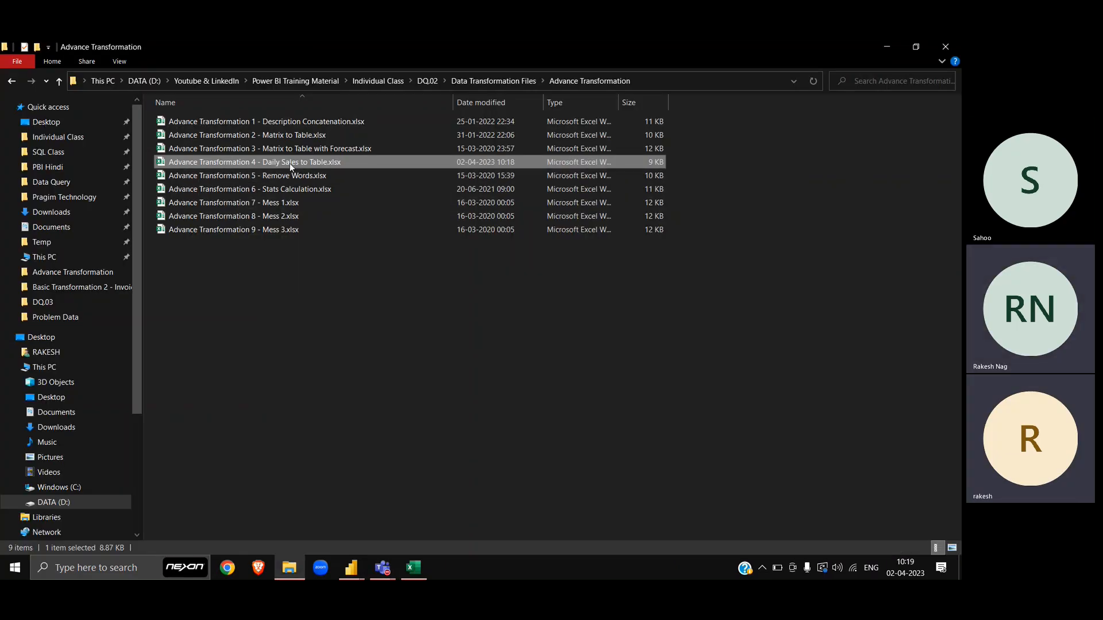
{"action": "left_click_drag", "start_coordinate": [289, 163], "coordinate": [413, 520]}
{"action": "key", "text": "alt+Tab"}
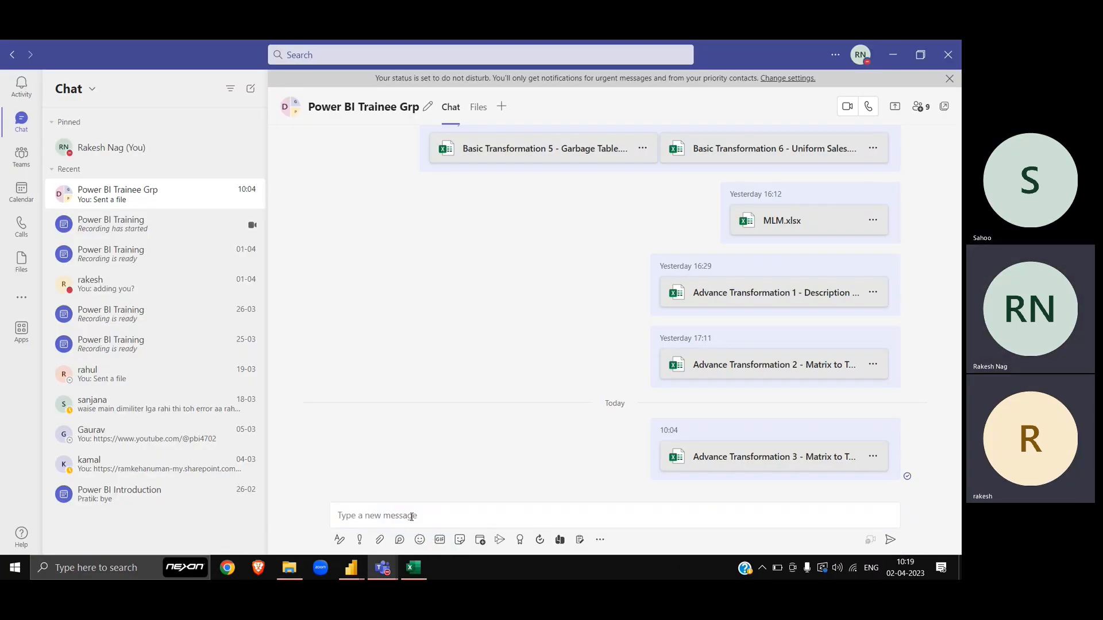
{"action": "left_click", "coordinate": [890, 540]}
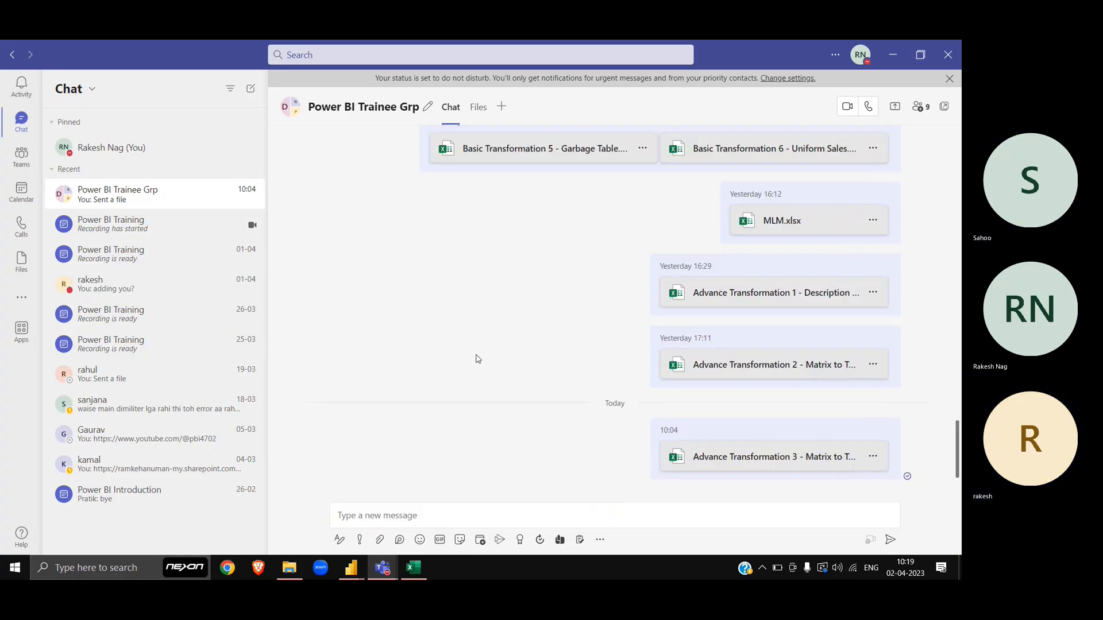
{"action": "scroll", "coordinate": [477, 359], "scroll_direction": "up", "scroll_amount": 1}
{"action": "scroll", "coordinate": [476, 359], "scroll_direction": "down", "scroll_amount": 2}
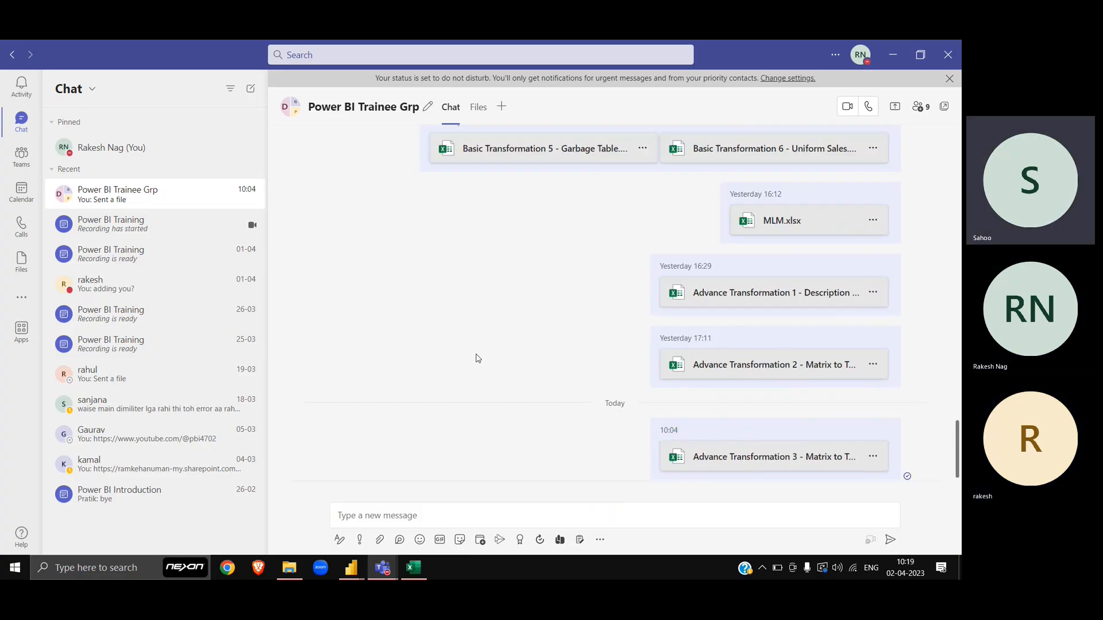
Open Advance Transformation 5 - Remove Words.xlsx from the Advance Transformation folder in Excel and enlarge the sheet view
{"action": "key", "text": "alt+Tab"}
{"action": "key", "text": "Down"}
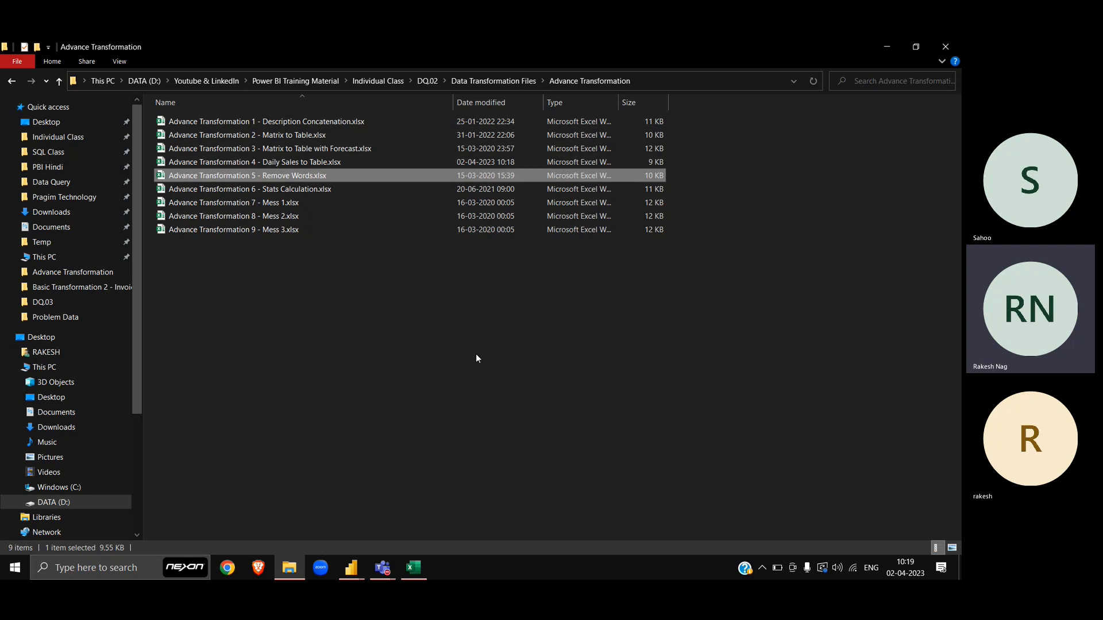
{"action": "key", "text": "alt+Tab"}
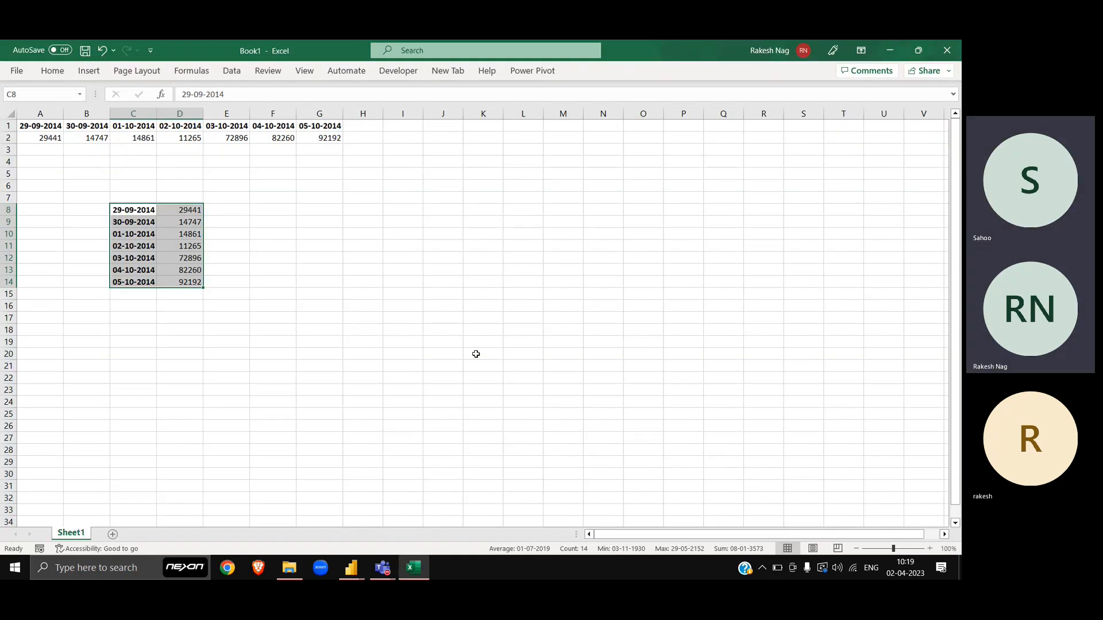
{"action": "key", "text": "alt+Tab"}
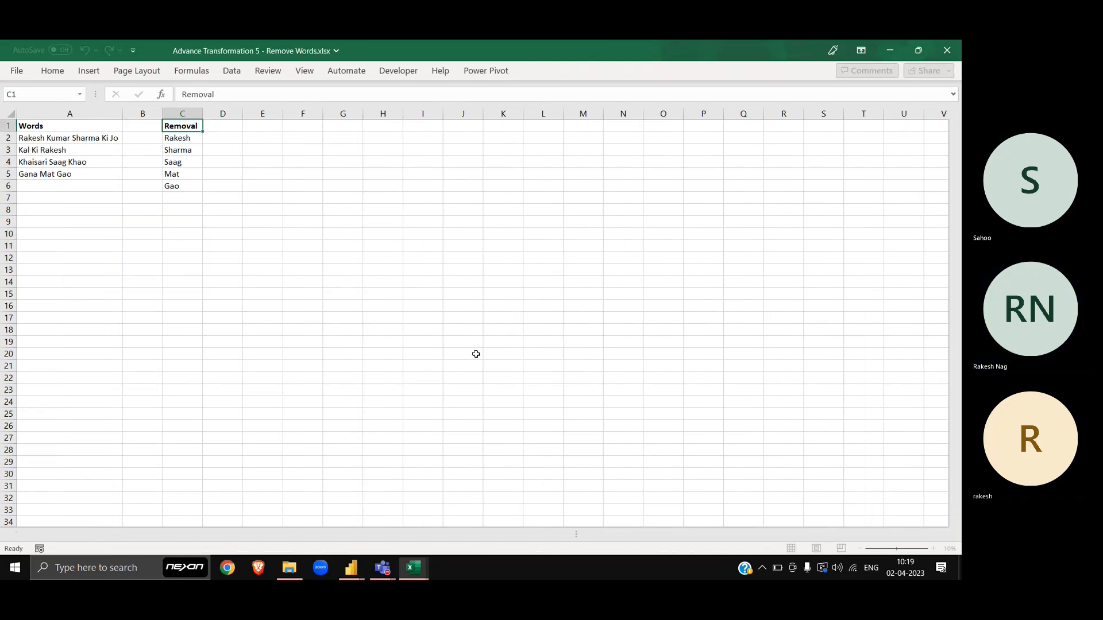
{"action": "left_click", "coordinate": [476, 354]}
{"action": "scroll", "coordinate": [73, 160], "scroll_direction": "up", "scroll_amount": 5}
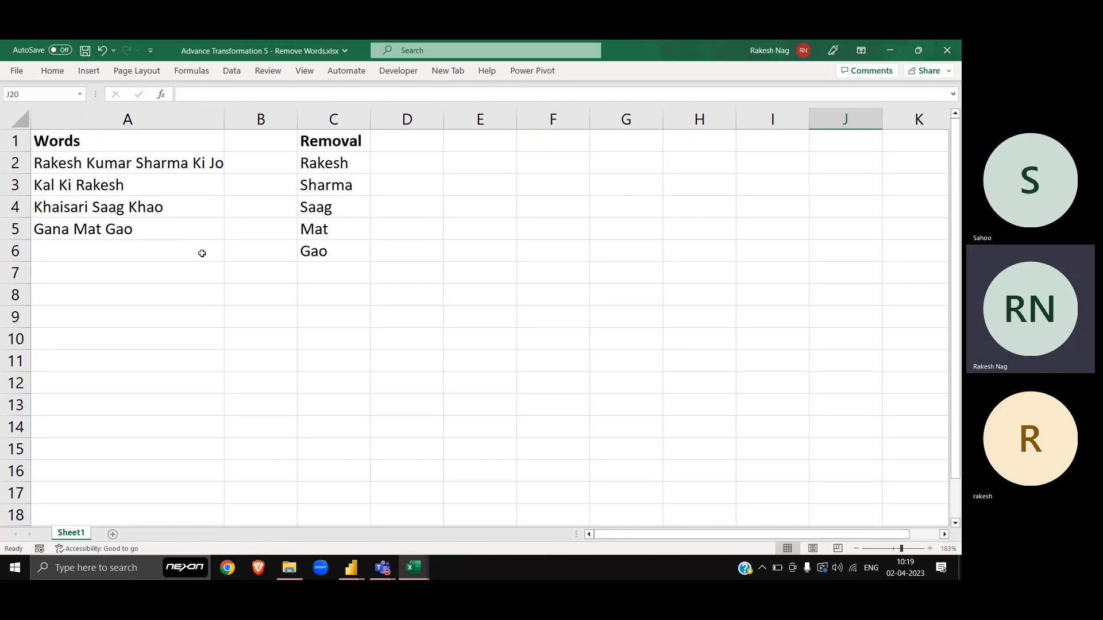
Examine the Words and Removal columns, comparing each phrase in A2:A5 with the words listed for removal
{"action": "left_click", "coordinate": [181, 118]}
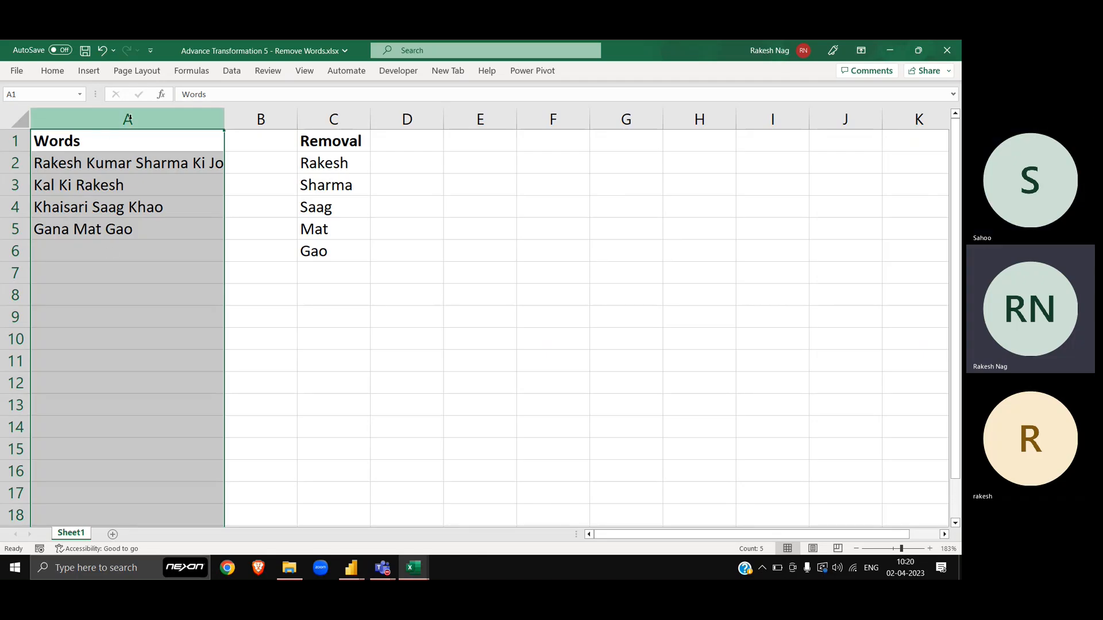
{"action": "left_click", "coordinate": [350, 115]}
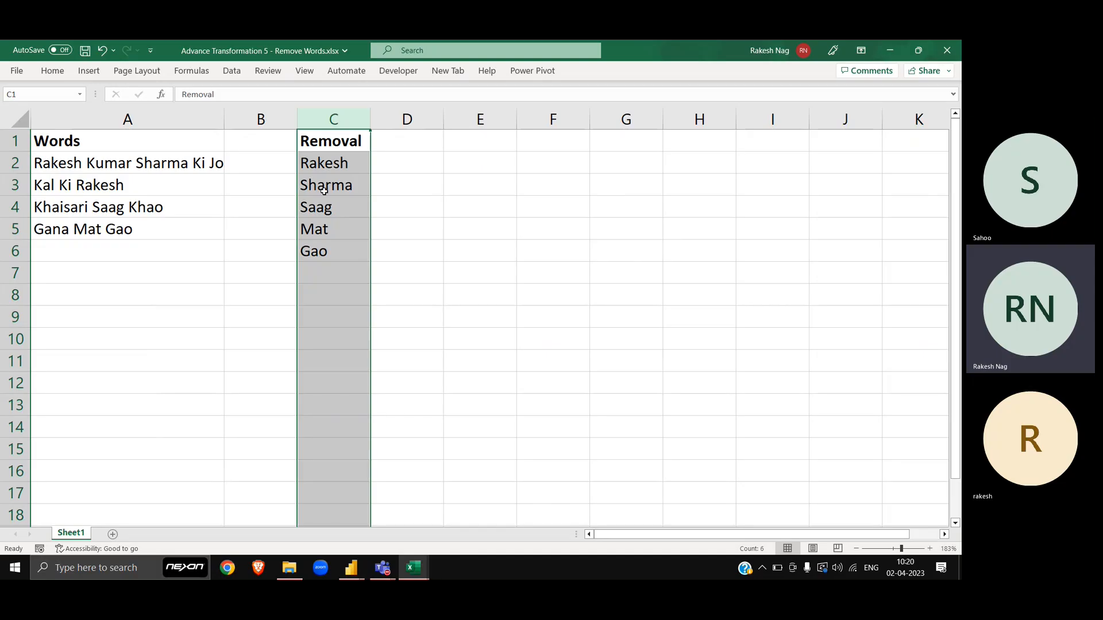
{"action": "left_click", "coordinate": [38, 166]}
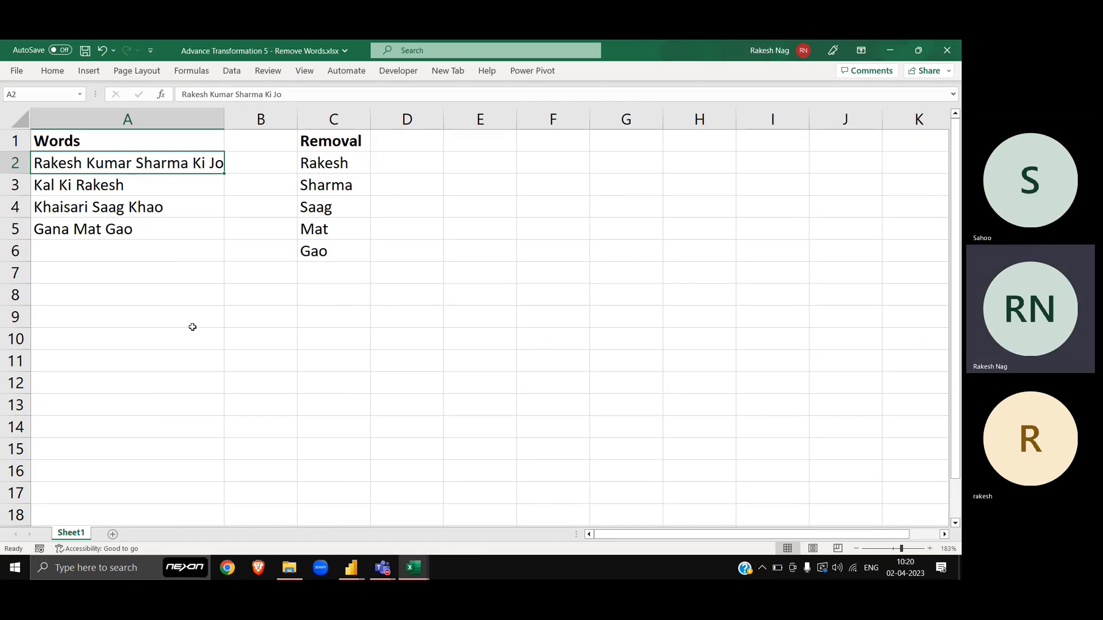
{"action": "left_click", "coordinate": [103, 191]}
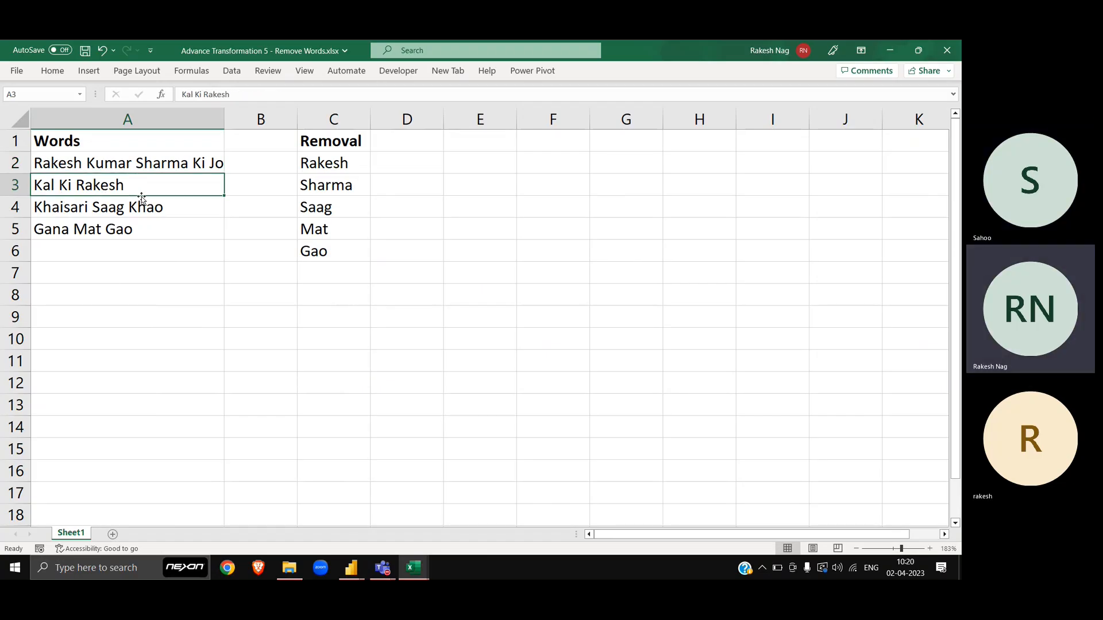
{"action": "left_click", "coordinate": [101, 214]}
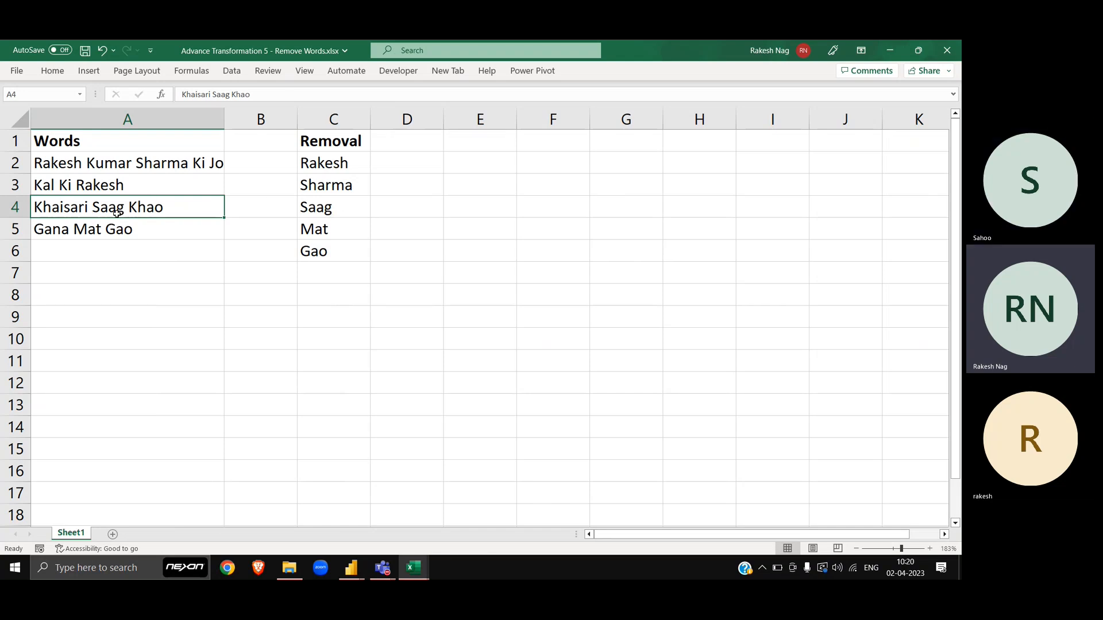
{"action": "left_click", "coordinate": [148, 226]}
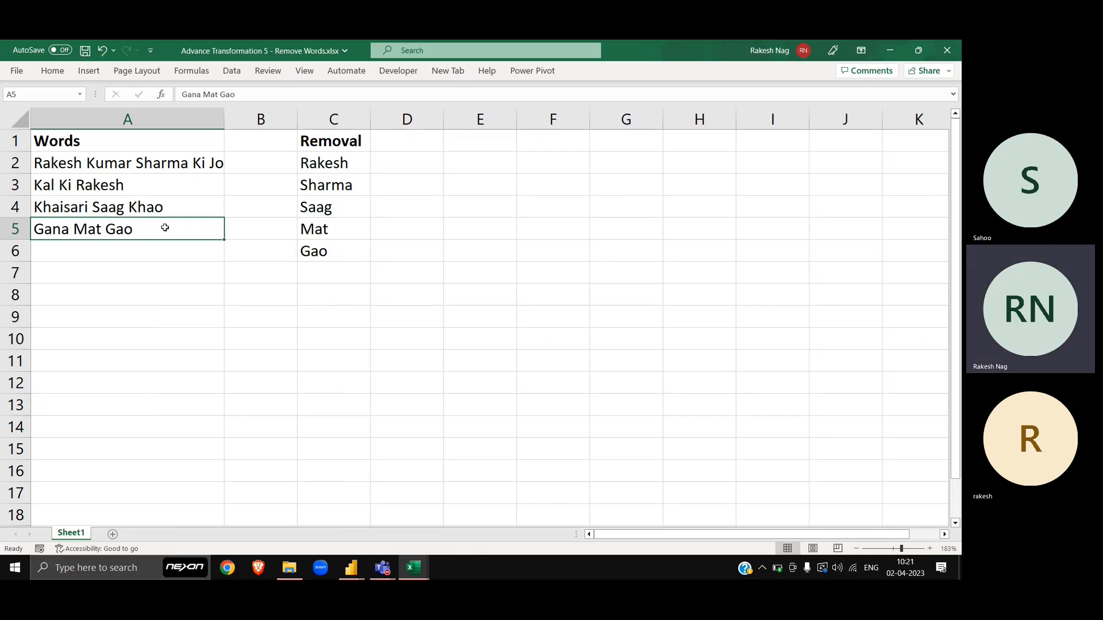
Switch to the Power BI Training meeting in Teams, mute the microphone, and return to the Remove Words workbook in Excel
{"action": "key", "text": "alt+Tab"}
{"action": "key", "text": "Tab"}
{"action": "key", "text": "Tab"}
{"action": "key", "text": "Tab"}
{"action": "key", "text": "Tab"}
{"action": "key", "text": "Tab"}
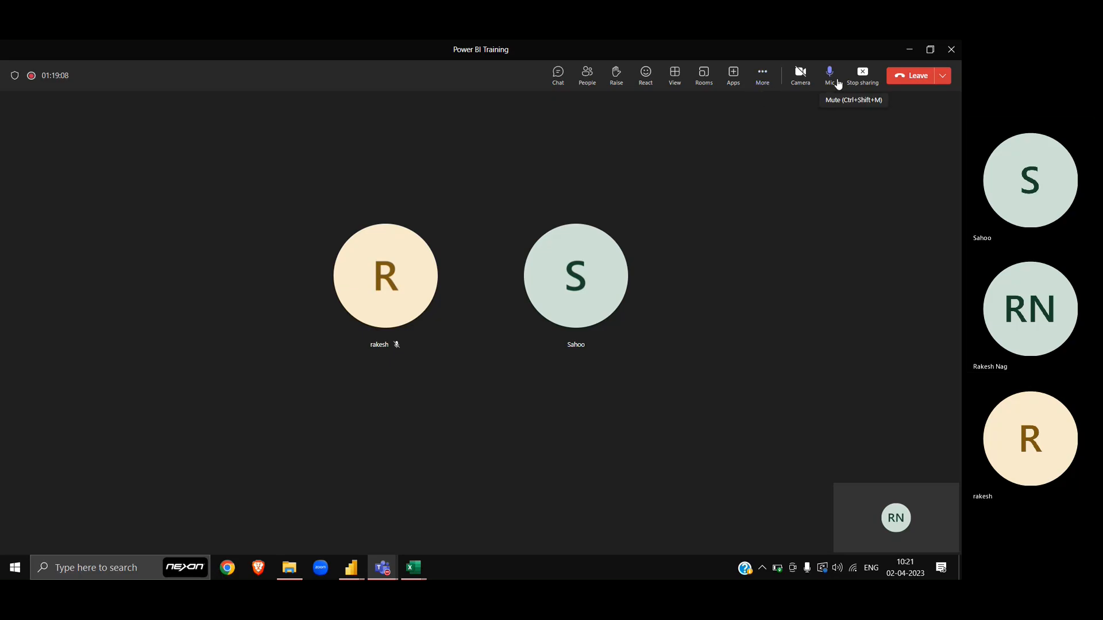
{"action": "key", "text": "alt+Tab"}
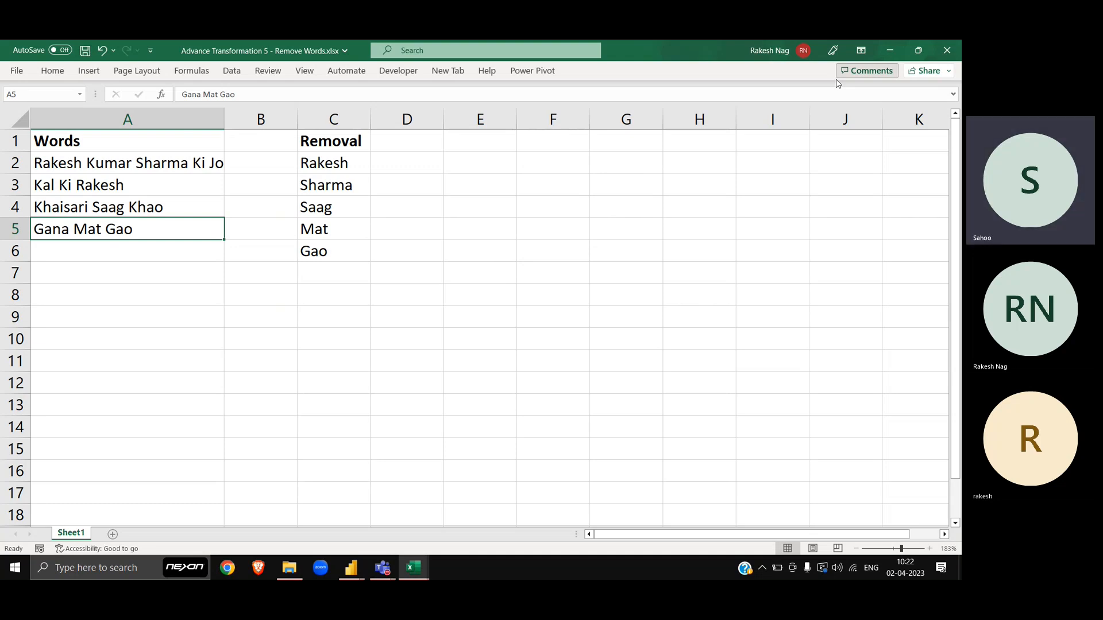
{"action": "key", "text": "alt+Tab"}
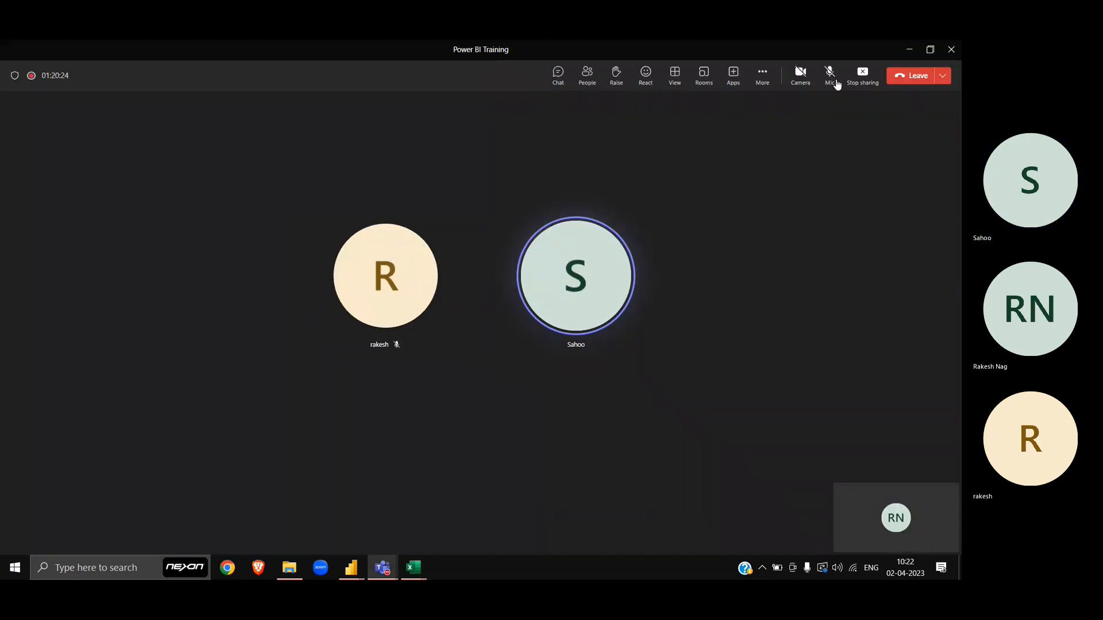
{"action": "key", "text": "alt+Tab"}
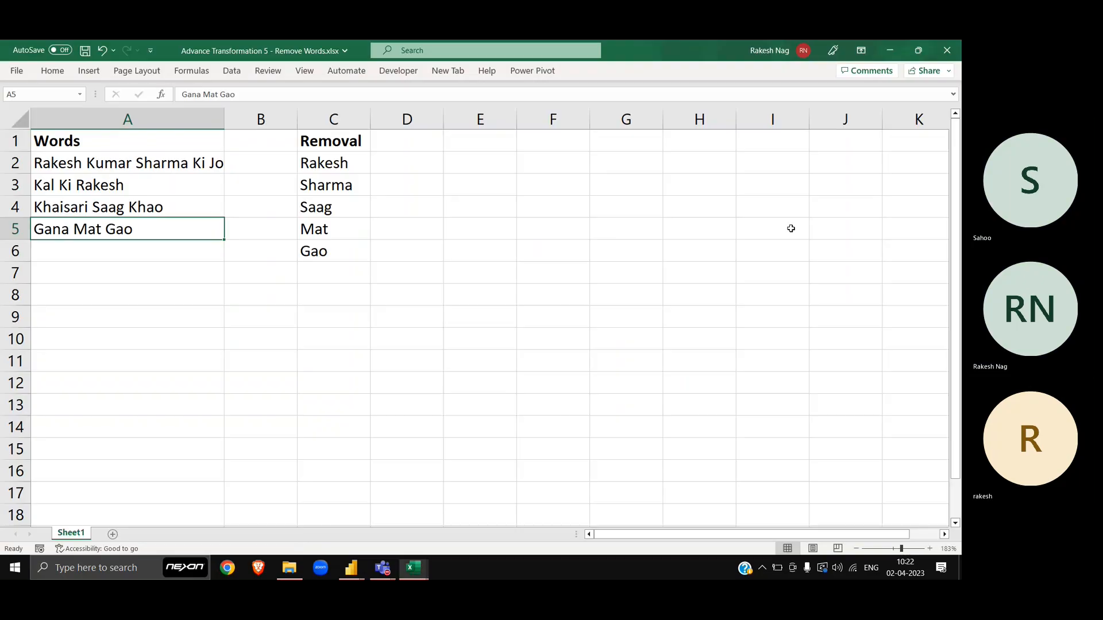
Copy the Words list with its header from A1:A5 and switch to the Power Query Editor
{"action": "key", "text": "alt+Tab"}
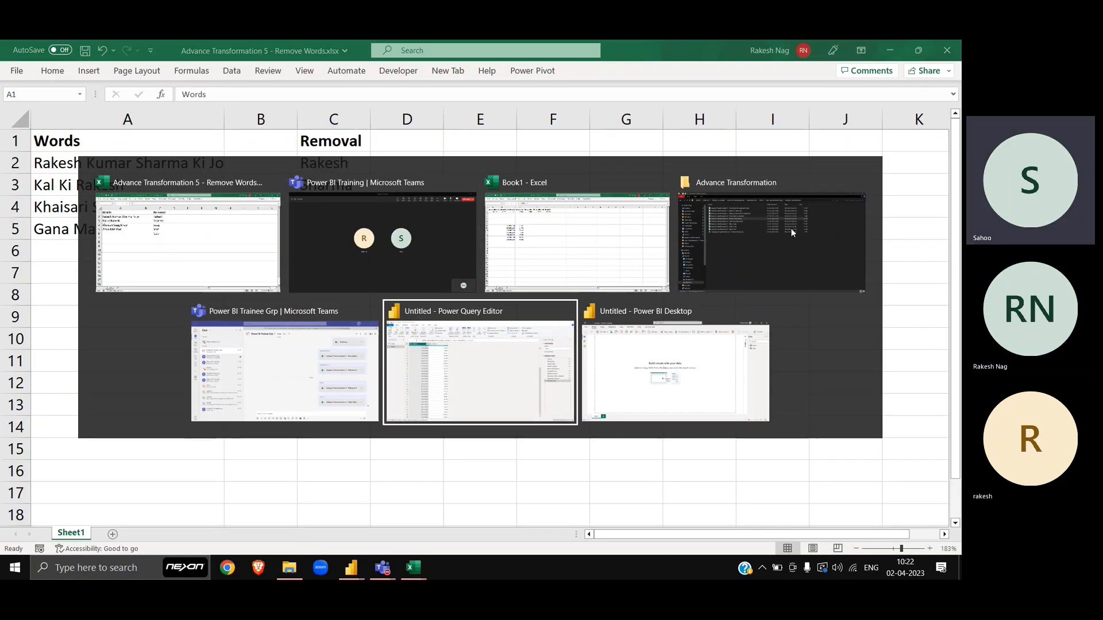
{"action": "key", "text": "alt+Tab"}
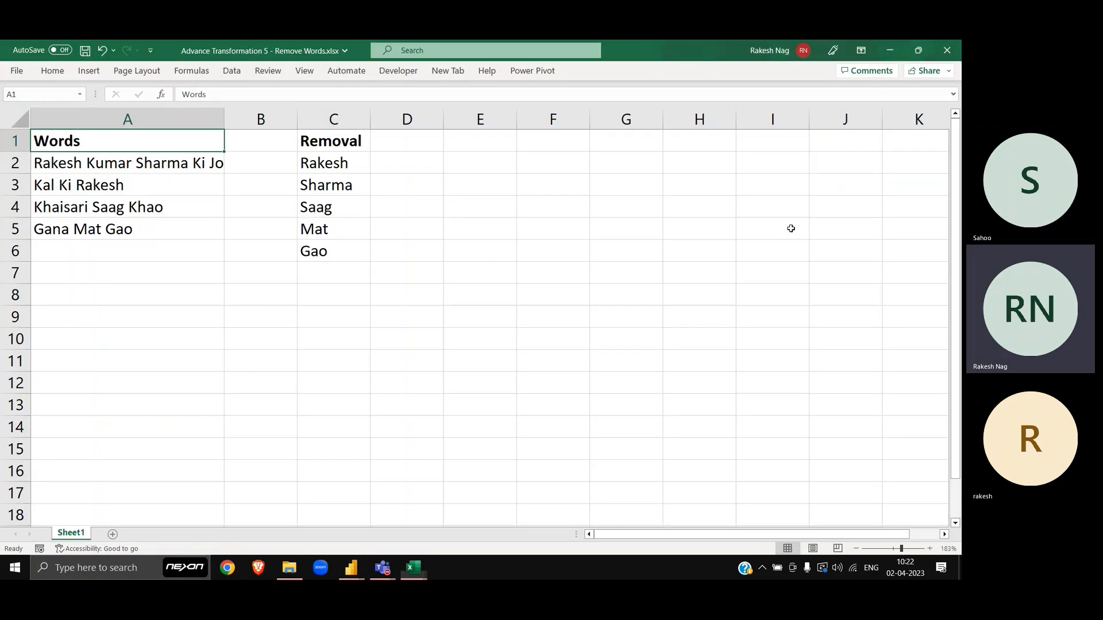
{"action": "key", "text": "ctrl+Down"}
{"action": "key", "text": "ctrl+Up"}
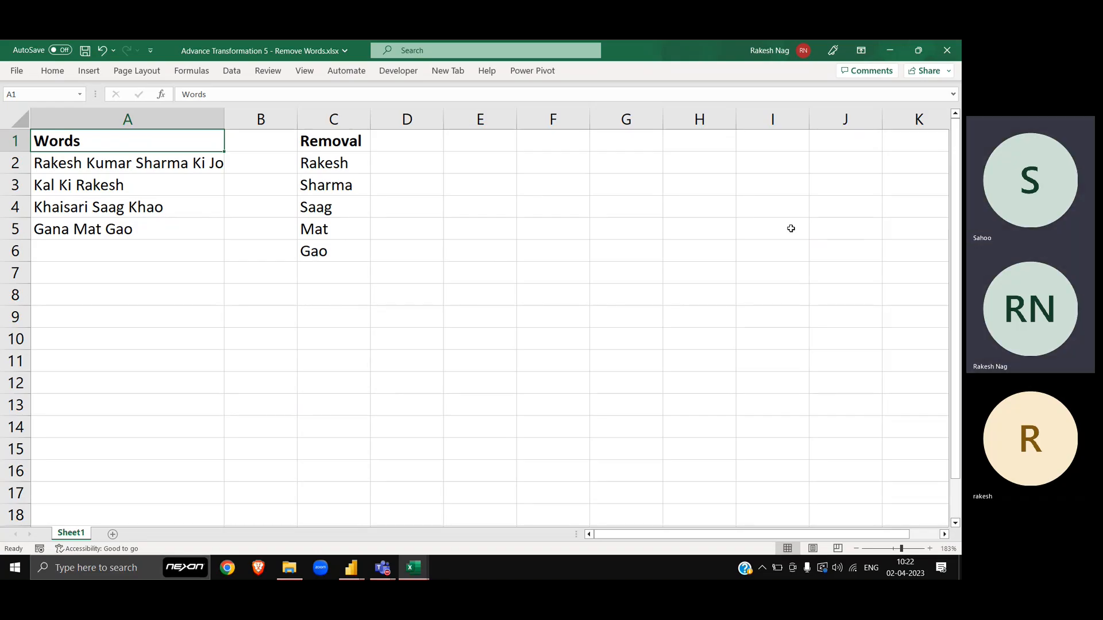
{"action": "key", "text": "ctrl+shift+Down"}
{"action": "key", "text": "ctrl+c"}
{"action": "key", "text": "alt+Tab"}
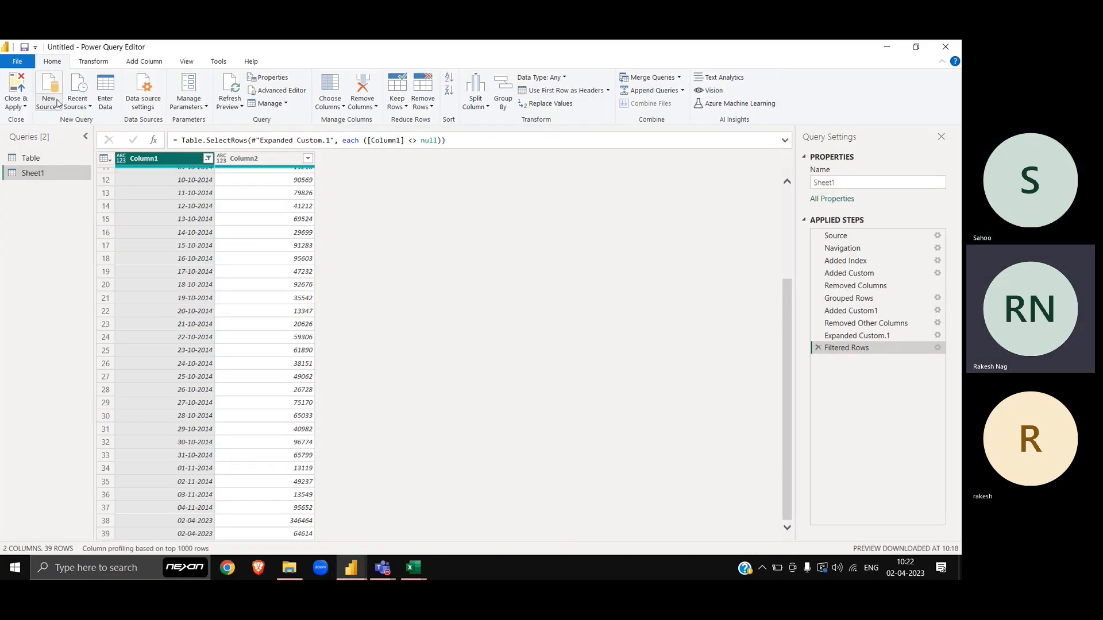
Create a manually entered table from the copied Words list and name it Reviews
{"action": "left_click", "coordinate": [56, 104]}
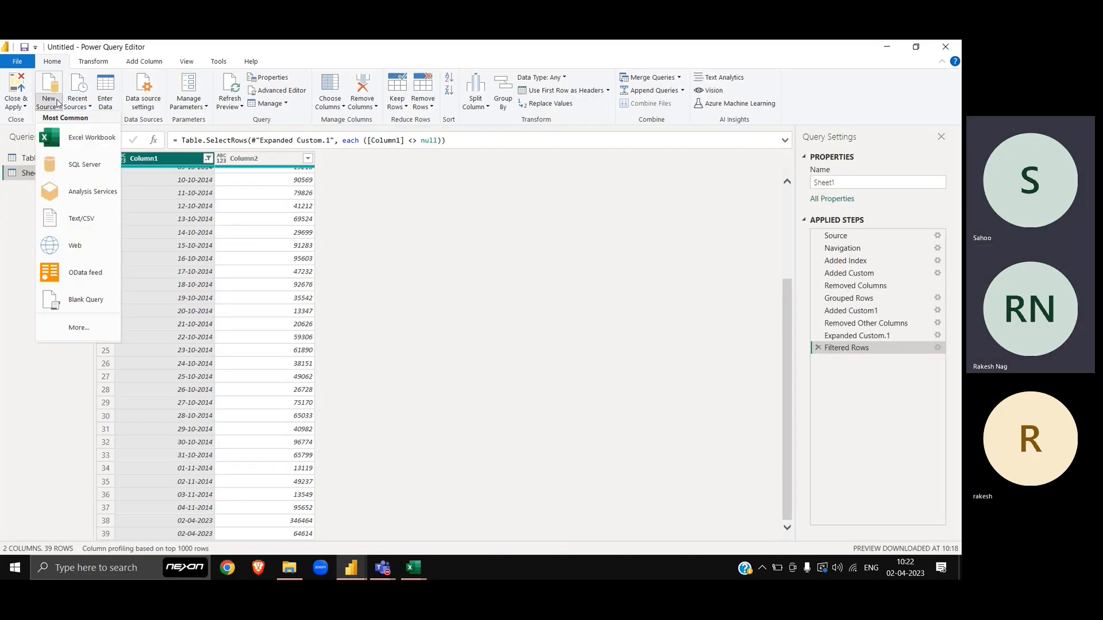
{"action": "left_click", "coordinate": [97, 101]}
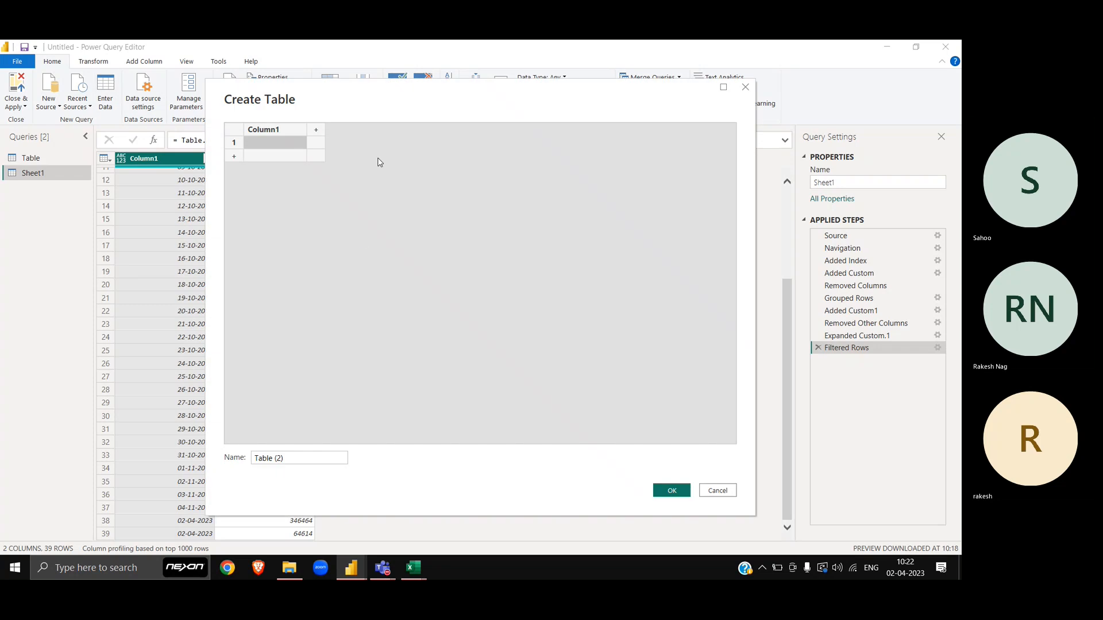
{"action": "key", "text": "ctrl+v"}
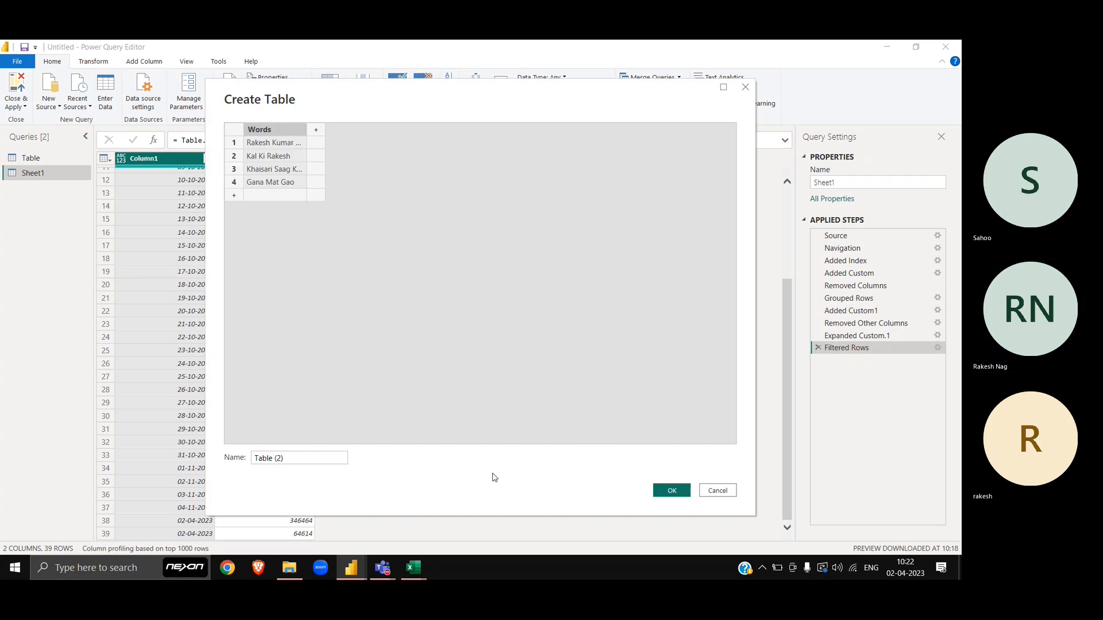
{"action": "triple_click", "coordinate": [287, 459]}
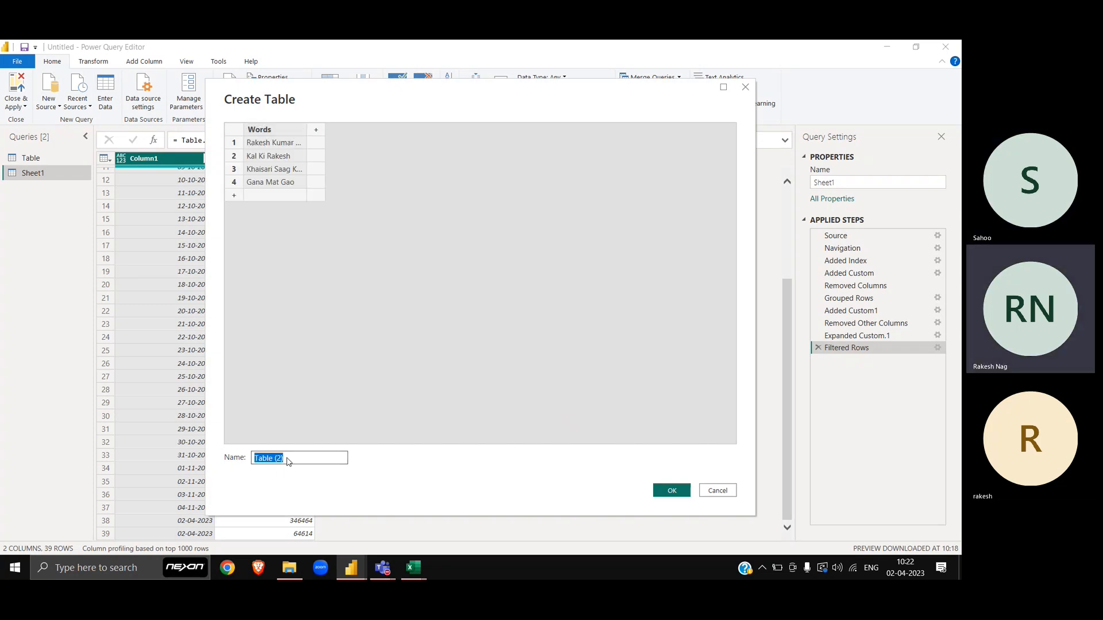
{"action": "type", "text": "Reviews"}
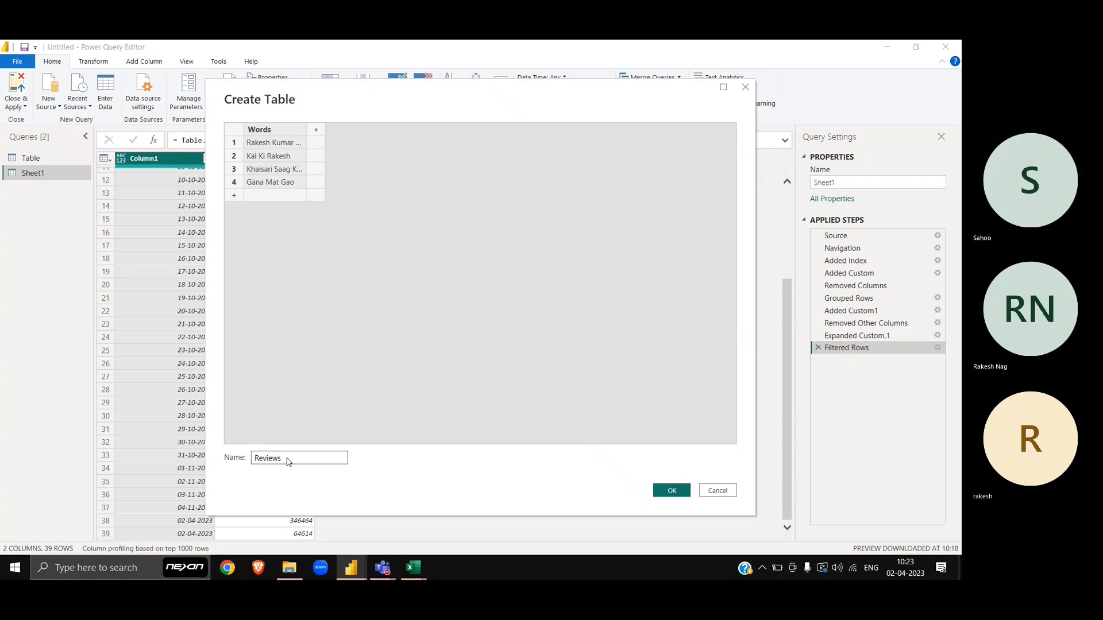
{"action": "key", "text": "Return"}
Copy the Removal list with its header from C1:C6 of the Excel workbook and return to the Power Query Editor
{"action": "key", "text": "alt+Tab"}
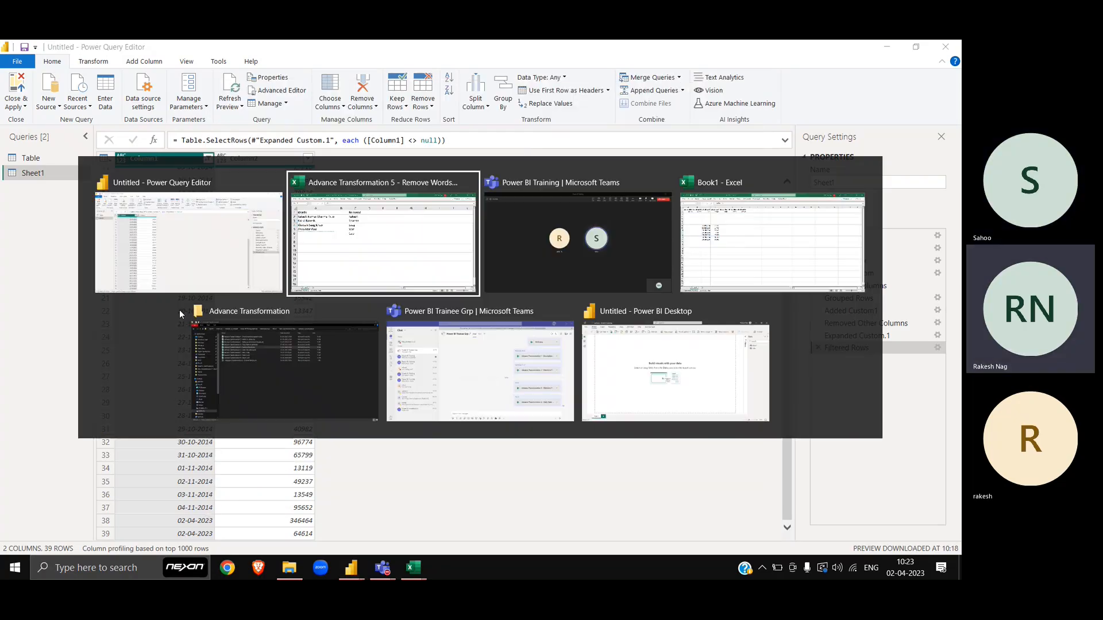
{"action": "key", "text": "ctrl+shift+Down"}
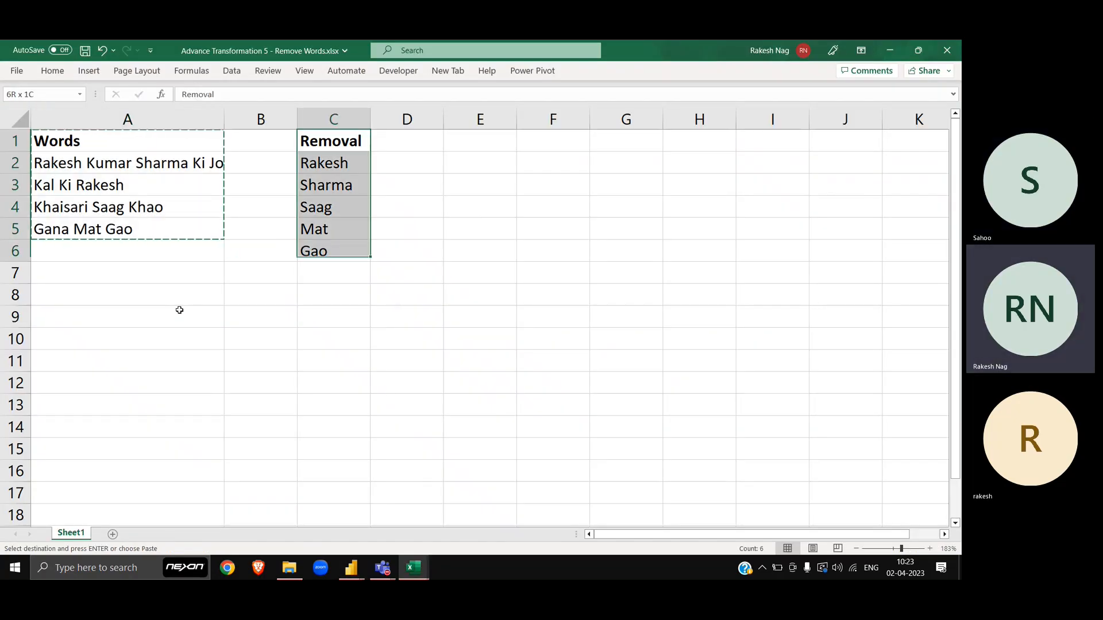
{"action": "key", "text": "ctrl+c"}
{"action": "key", "text": "alt+Tab"}
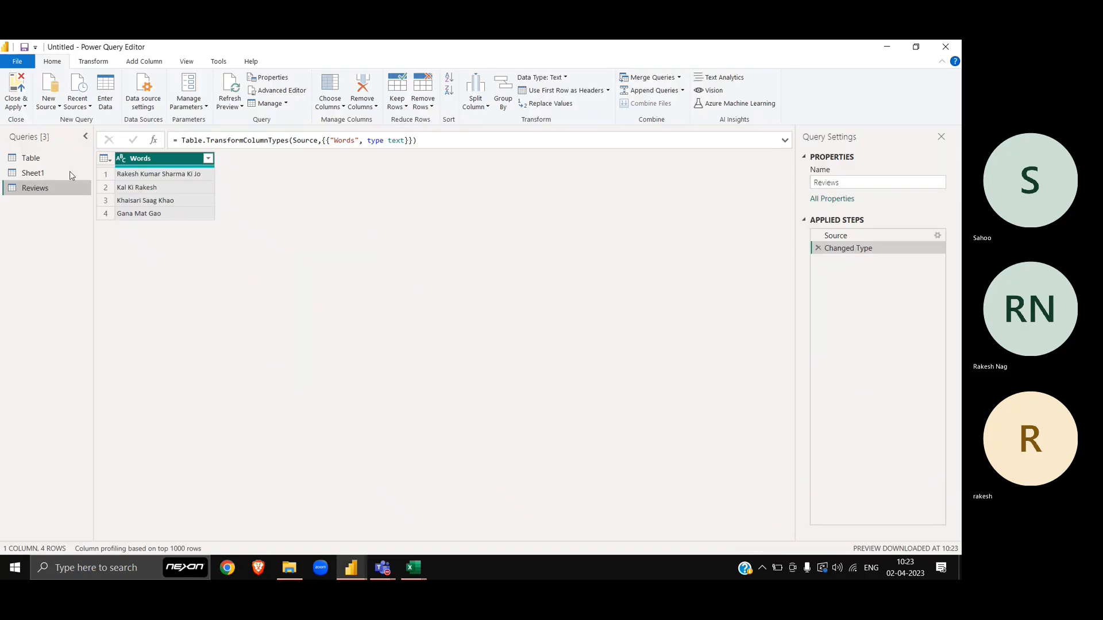
Create another manually entered table from the copied Removal list and name it Remove these
{"action": "left_click", "coordinate": [111, 84]}
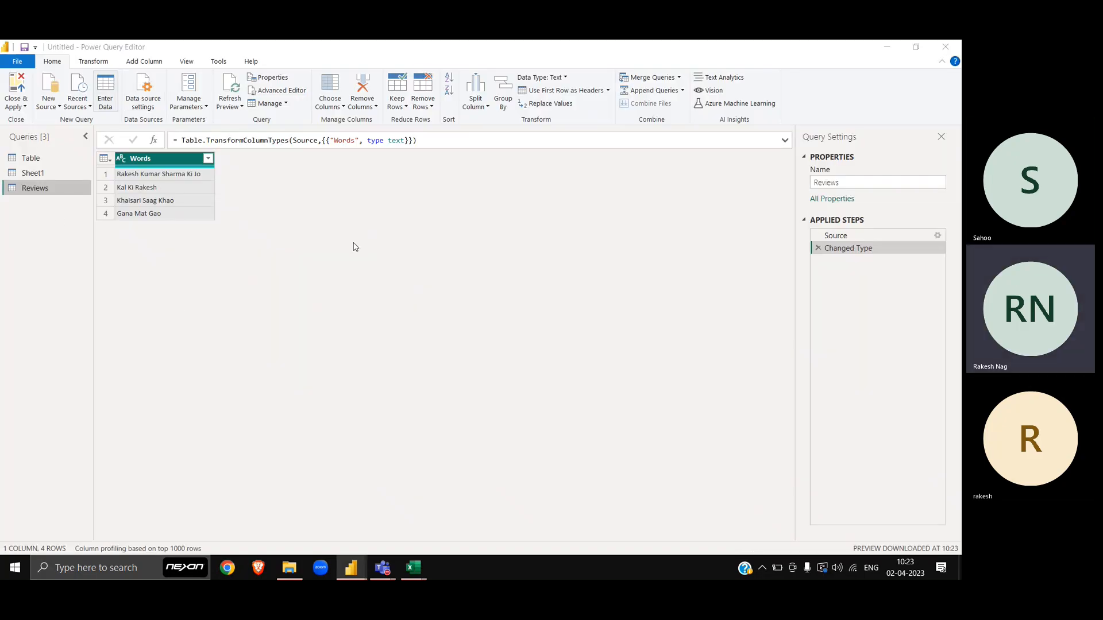
{"action": "key", "text": "ctrl+v"}
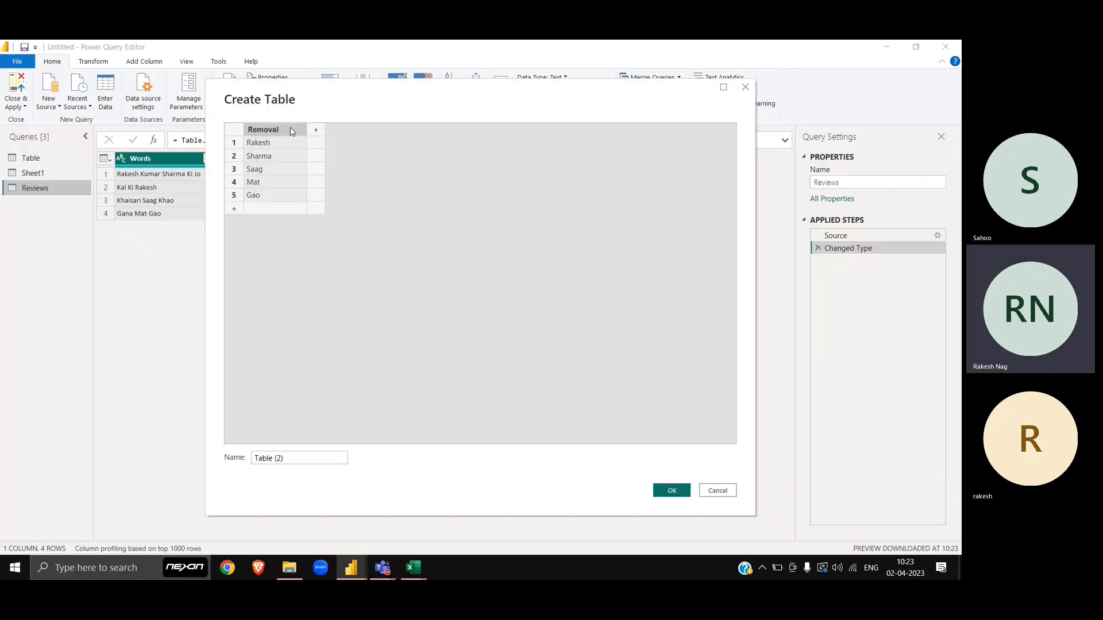
{"action": "left_click", "coordinate": [314, 462]}
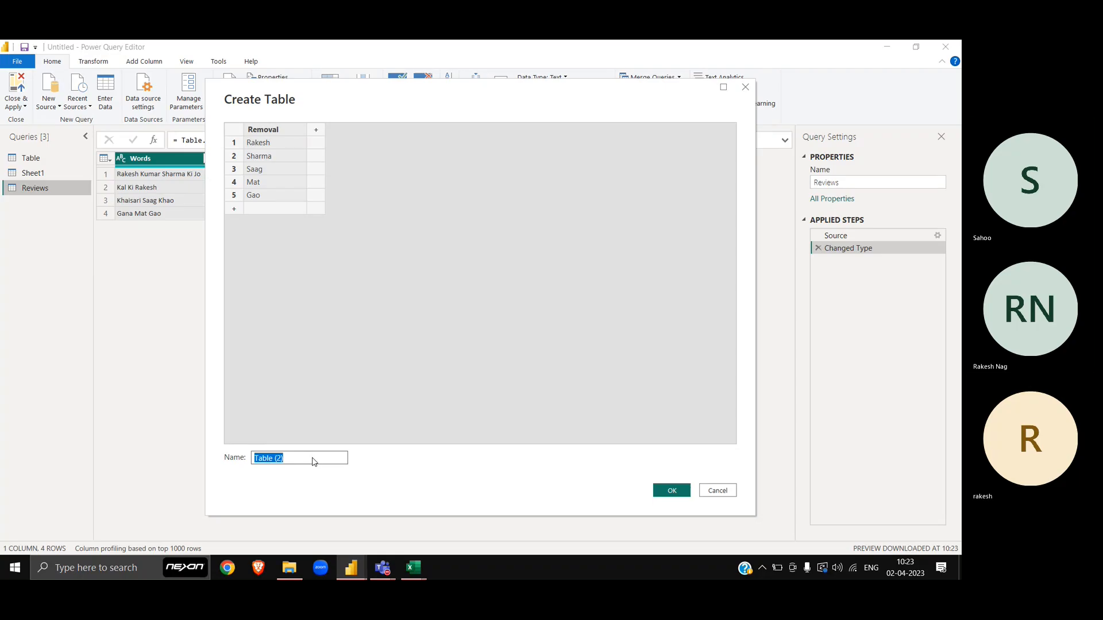
{"action": "type", "text": "Removal"}
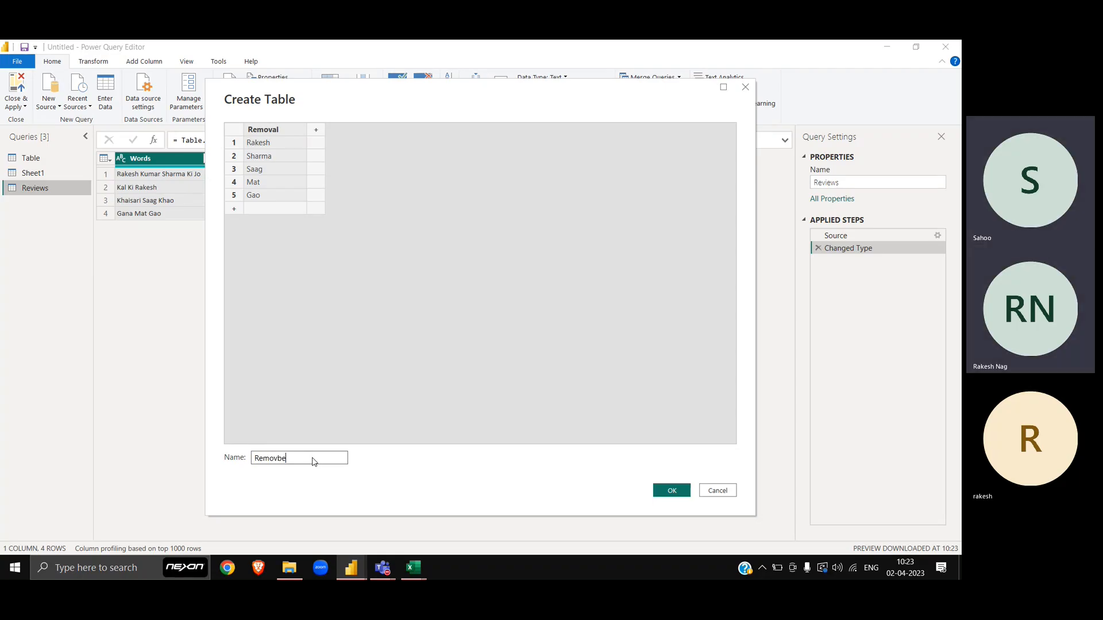
{"action": "key", "text": "BackSpace"}
{"action": "key", "text": "BackSpace"}
{"action": "type", "text": "e these"}
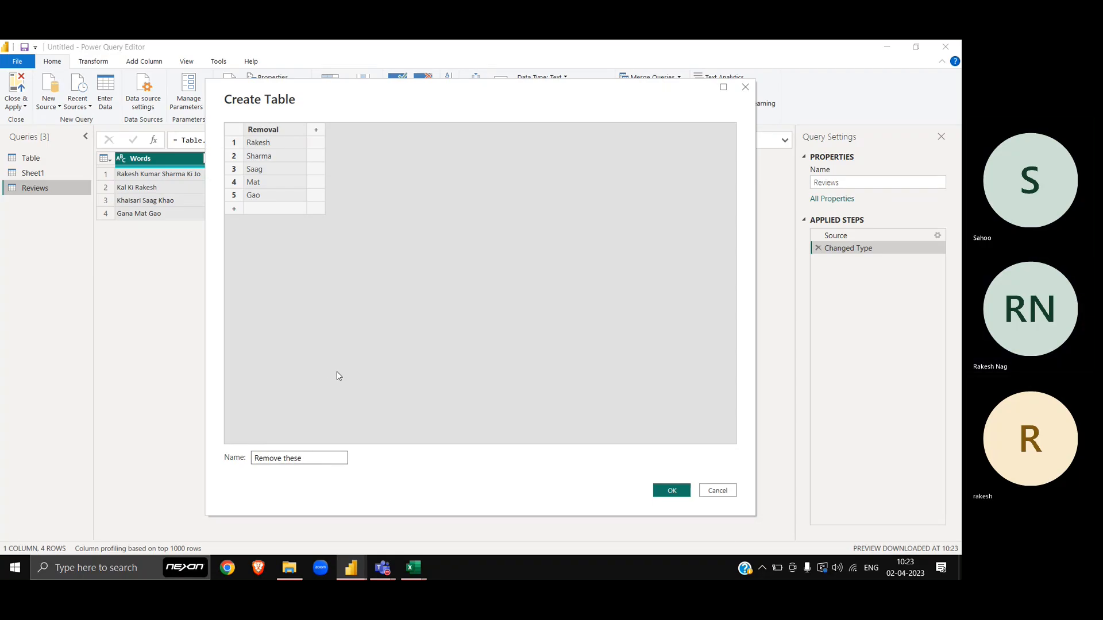
{"action": "left_click", "coordinate": [672, 489]}
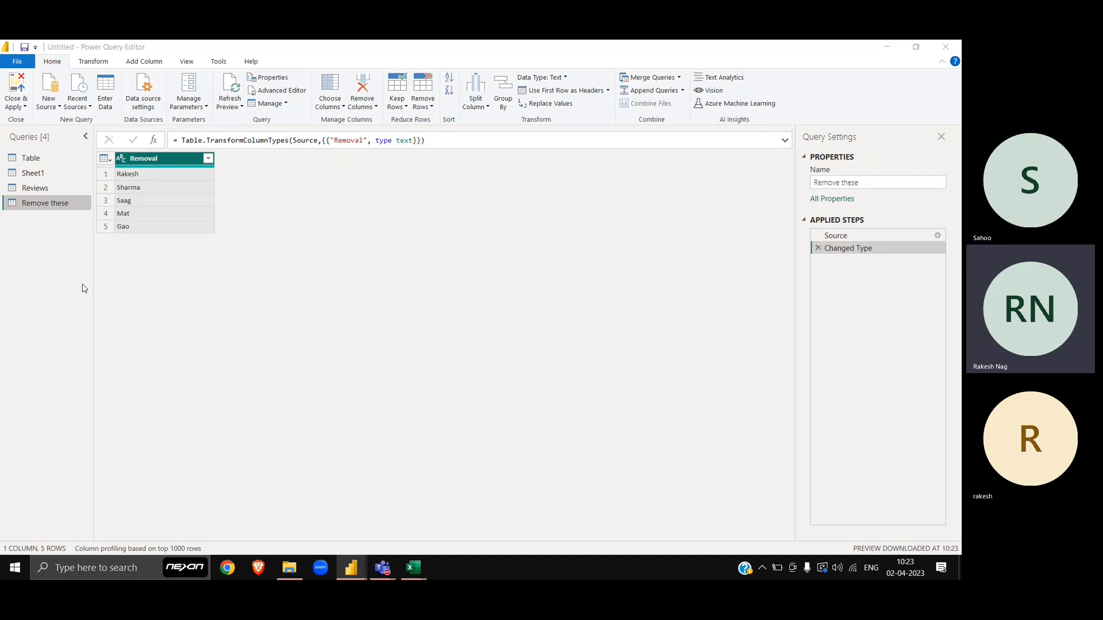
Compare the Removal words with the Words phrases in the Excel workbook, and open the Reviews query in the Power Query Editor
{"action": "key", "text": "alt+Tab"}
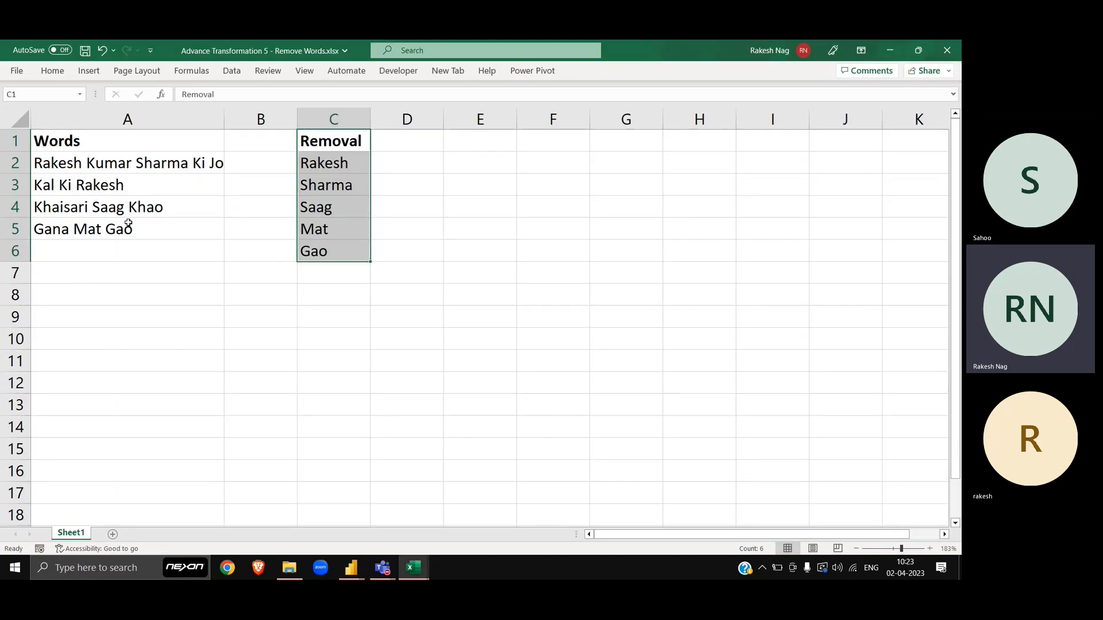
{"action": "left_click", "coordinate": [343, 233]}
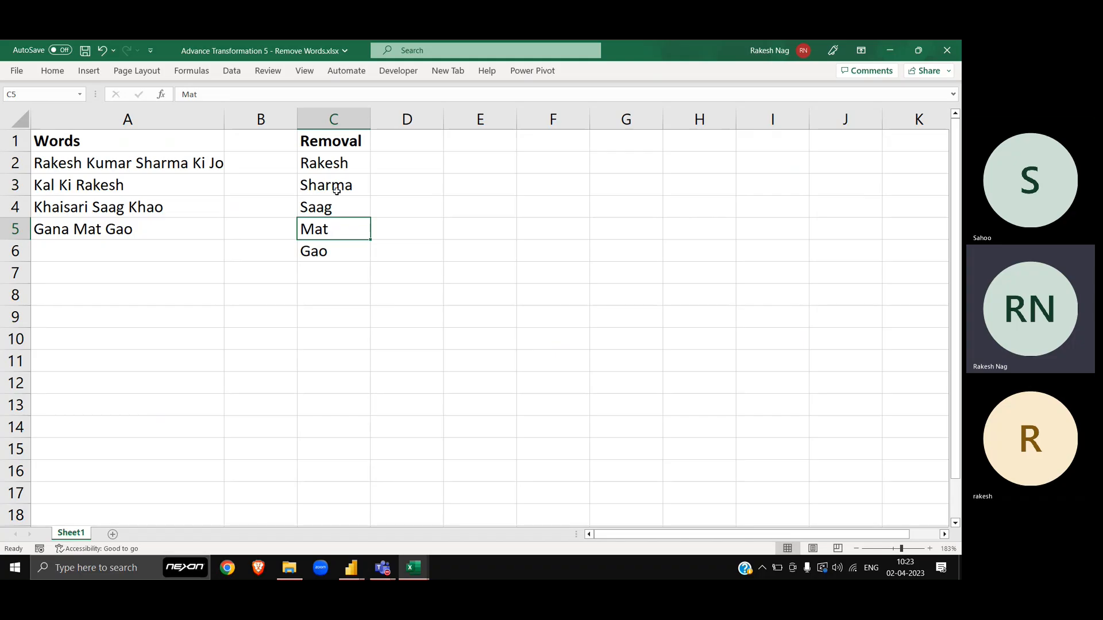
{"action": "left_click", "coordinate": [322, 167]}
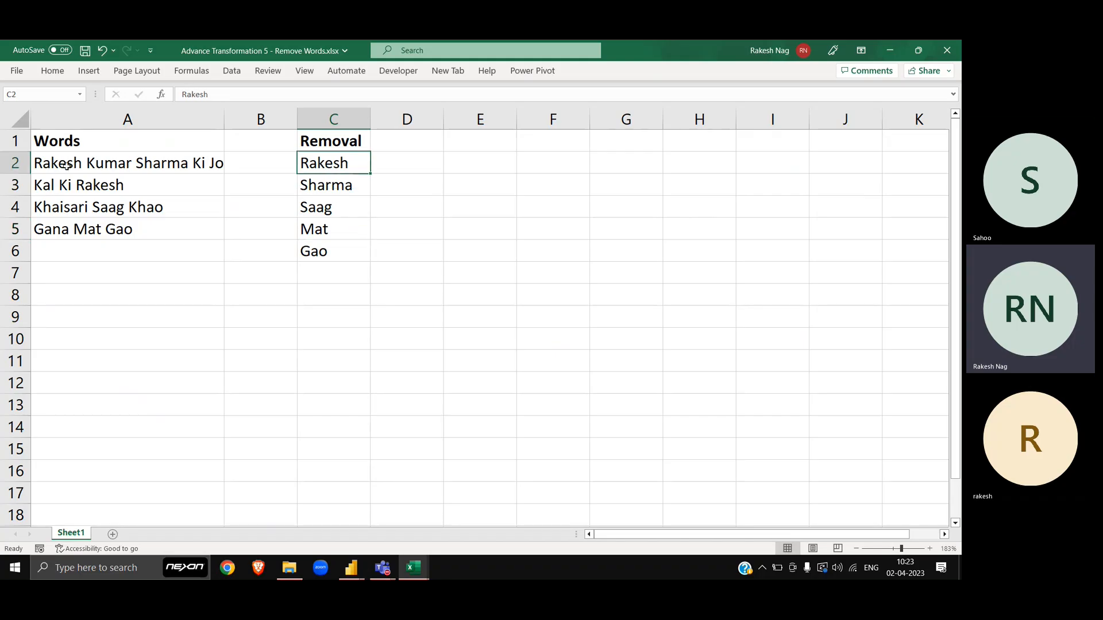
{"action": "left_click", "coordinate": [53, 162]}
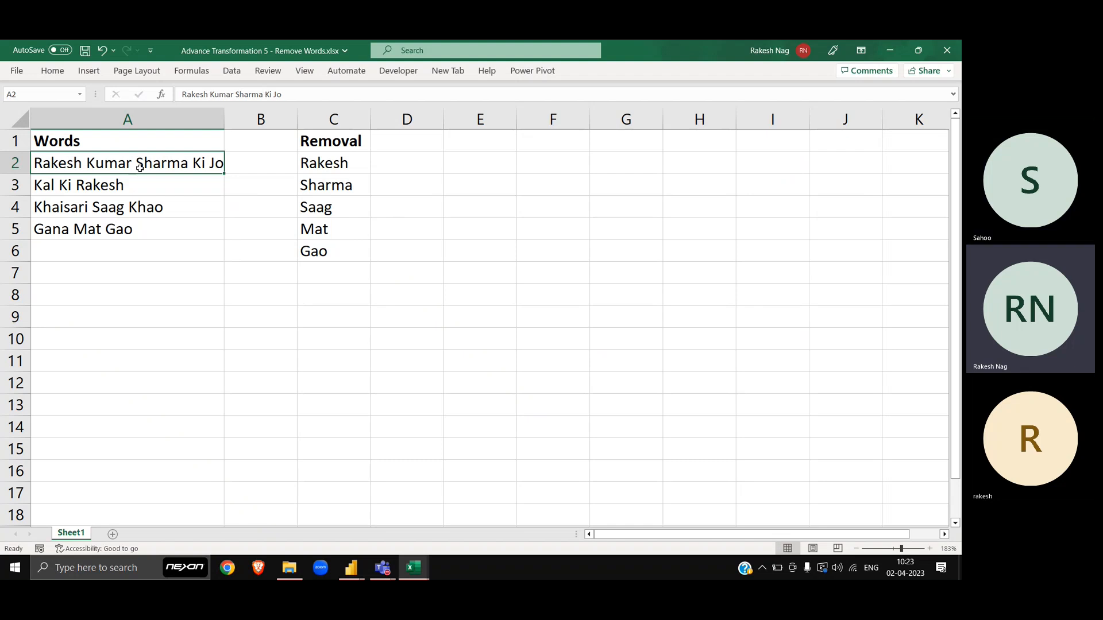
{"action": "key", "text": "alt+Tab"}
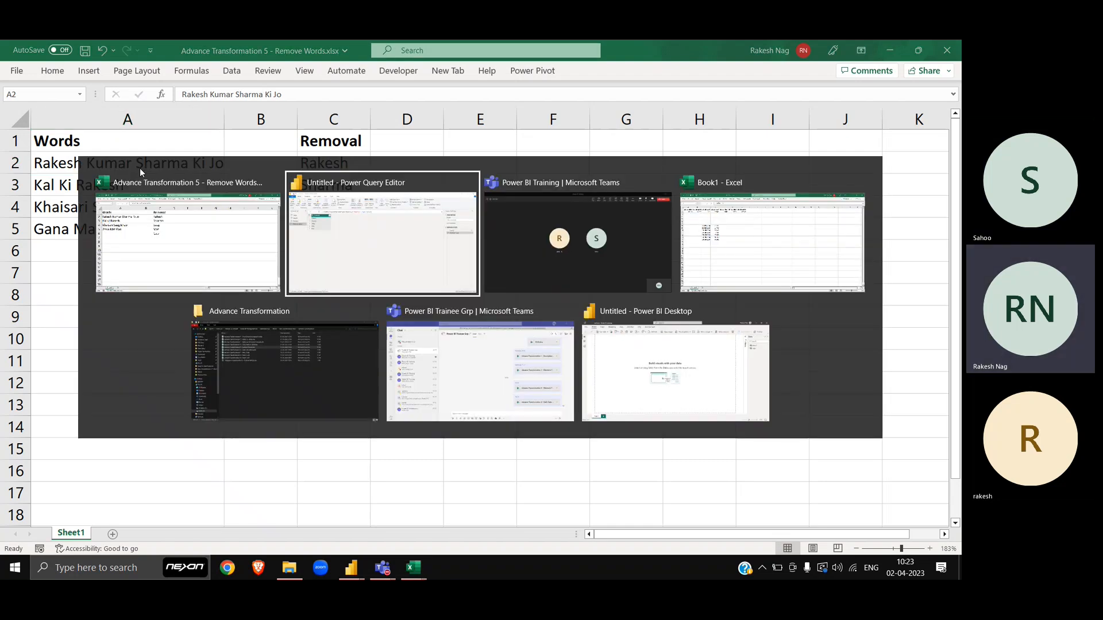
{"action": "left_click", "coordinate": [71, 190]}
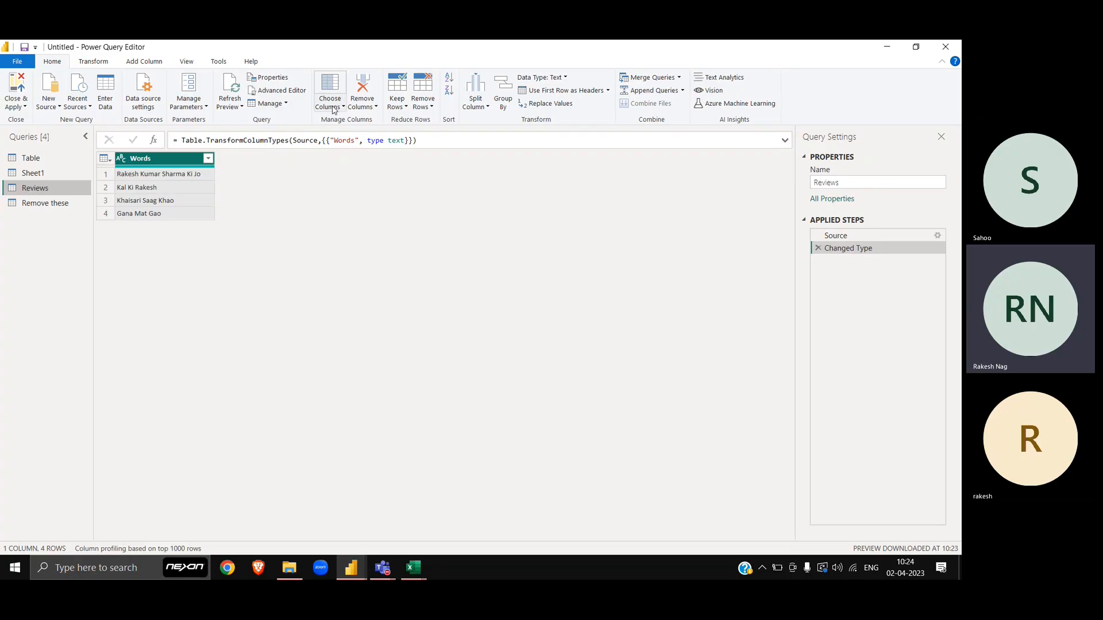
Try splitting the Words column into columns at each space, and delete the applied steps this adds
{"action": "left_click", "coordinate": [481, 109]}
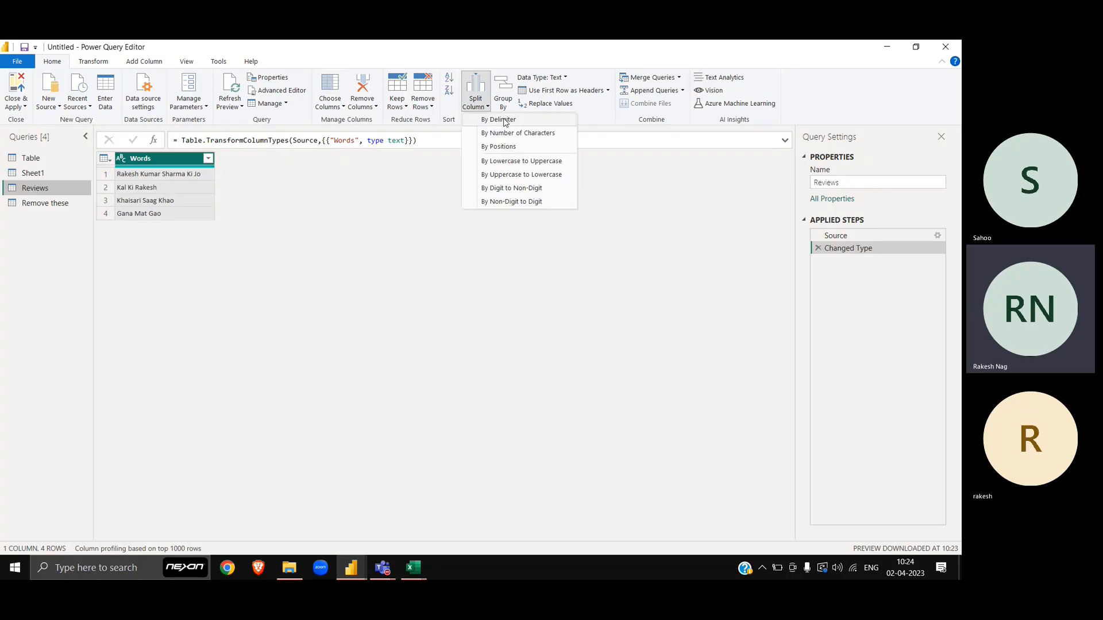
{"action": "left_click", "coordinate": [505, 121]}
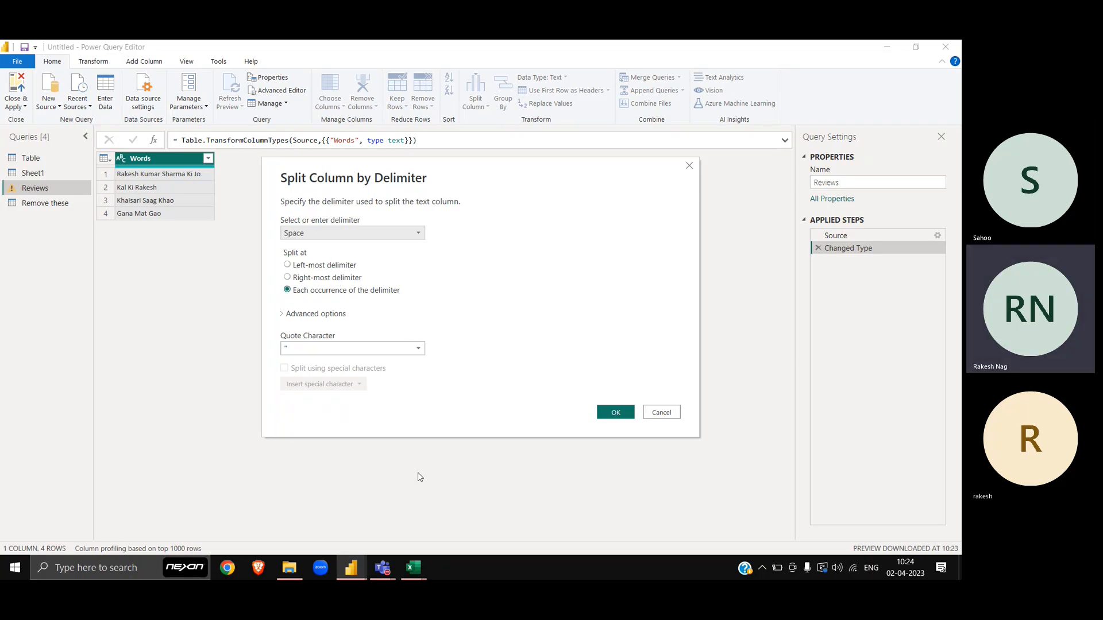
{"action": "left_click", "coordinate": [614, 413]}
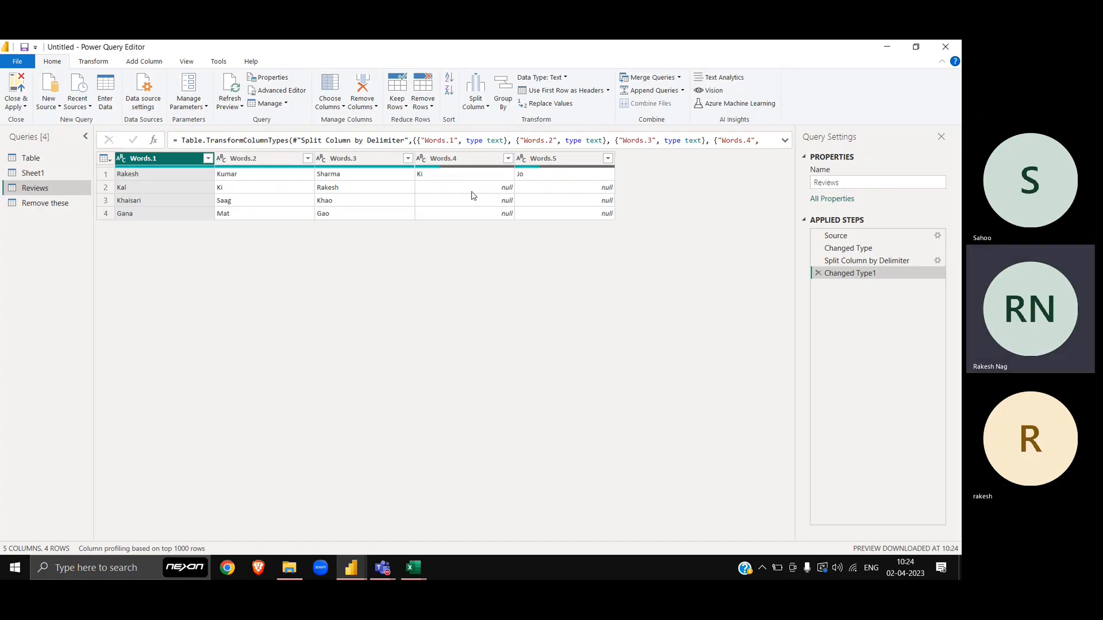
{"action": "left_click", "coordinate": [818, 273]}
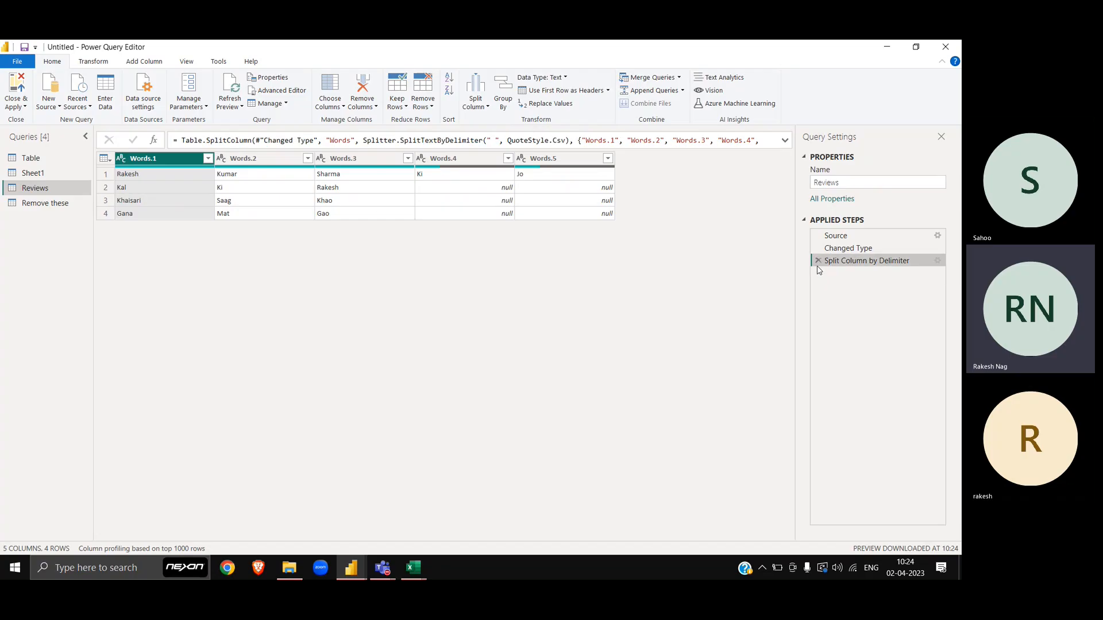
{"action": "left_click", "coordinate": [818, 260]}
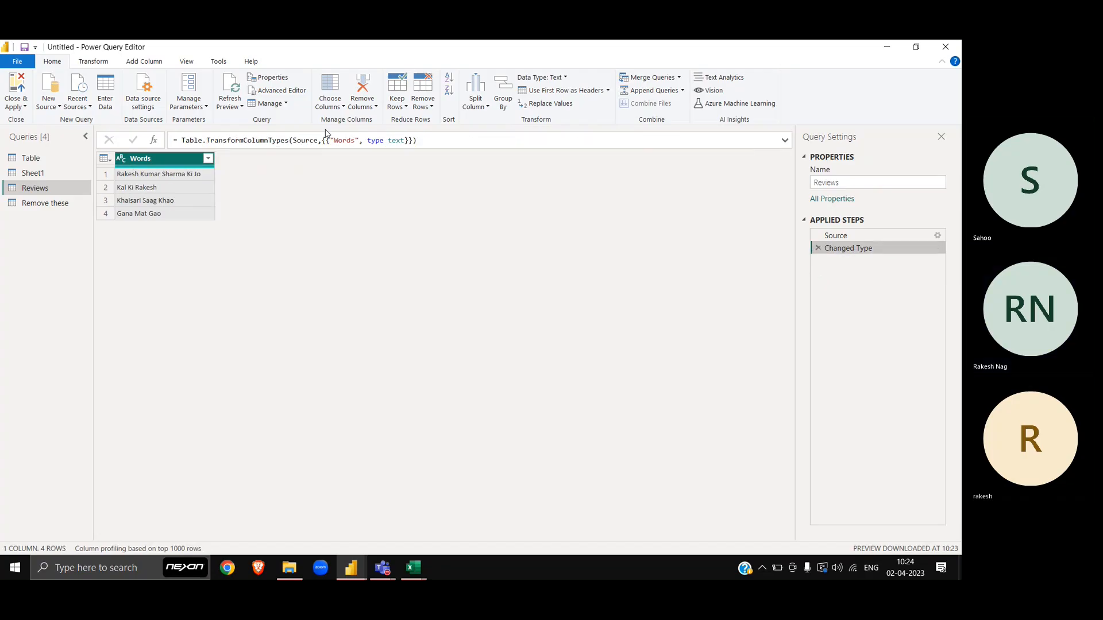
Split the Words column of Reviews by the space delimiter at each occurrence, into rows
{"action": "left_click", "coordinate": [468, 113]}
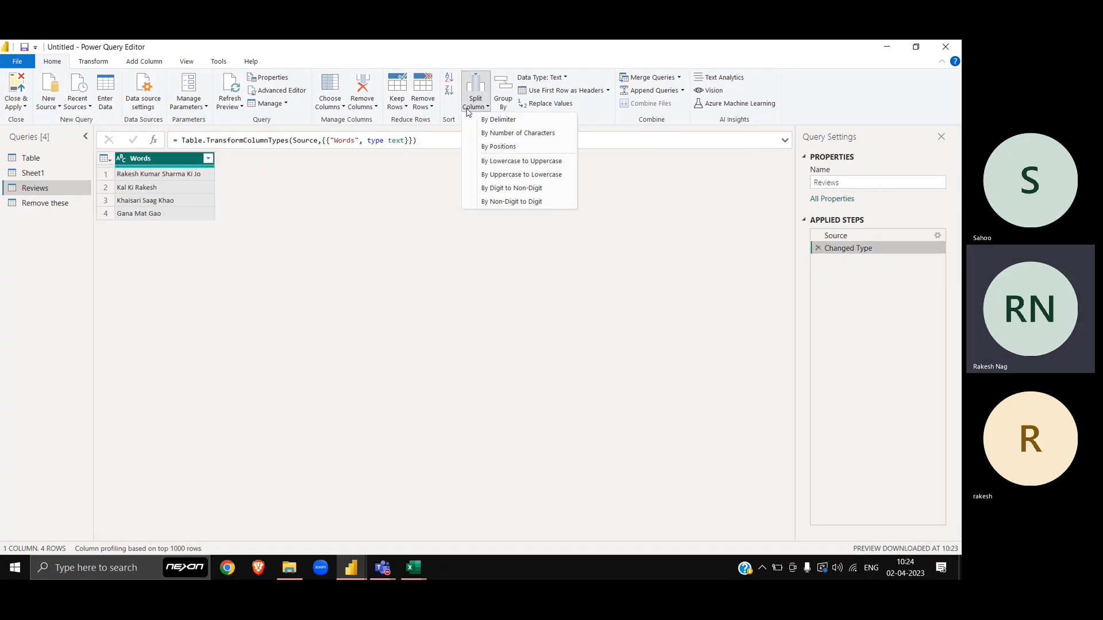
{"action": "left_click", "coordinate": [504, 119]}
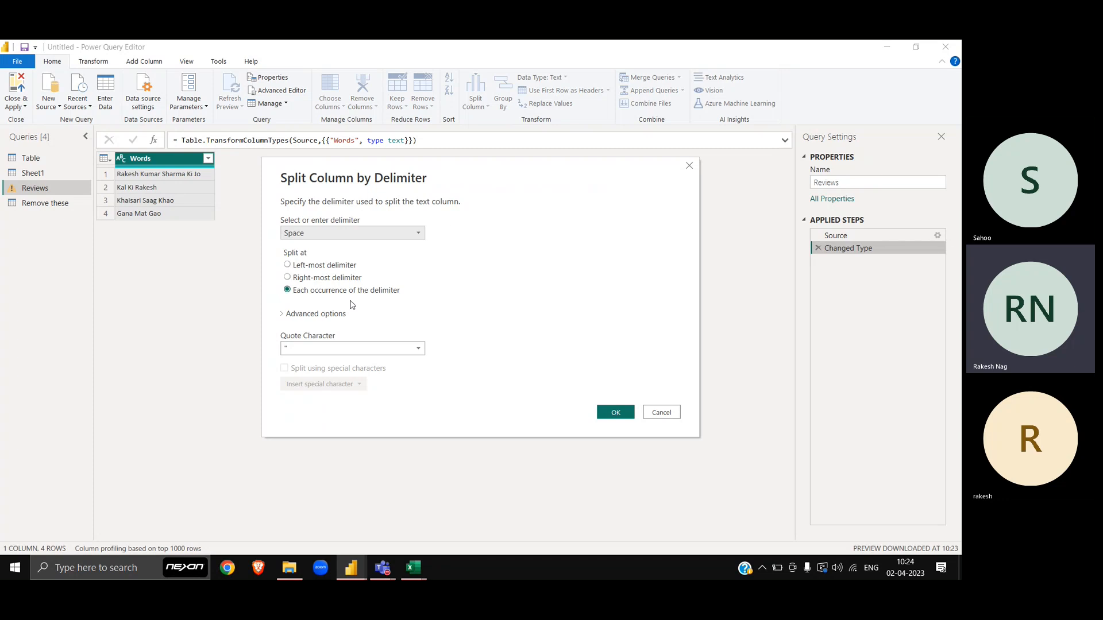
{"action": "left_click", "coordinate": [320, 316]}
{"action": "left_click", "coordinate": [308, 352]}
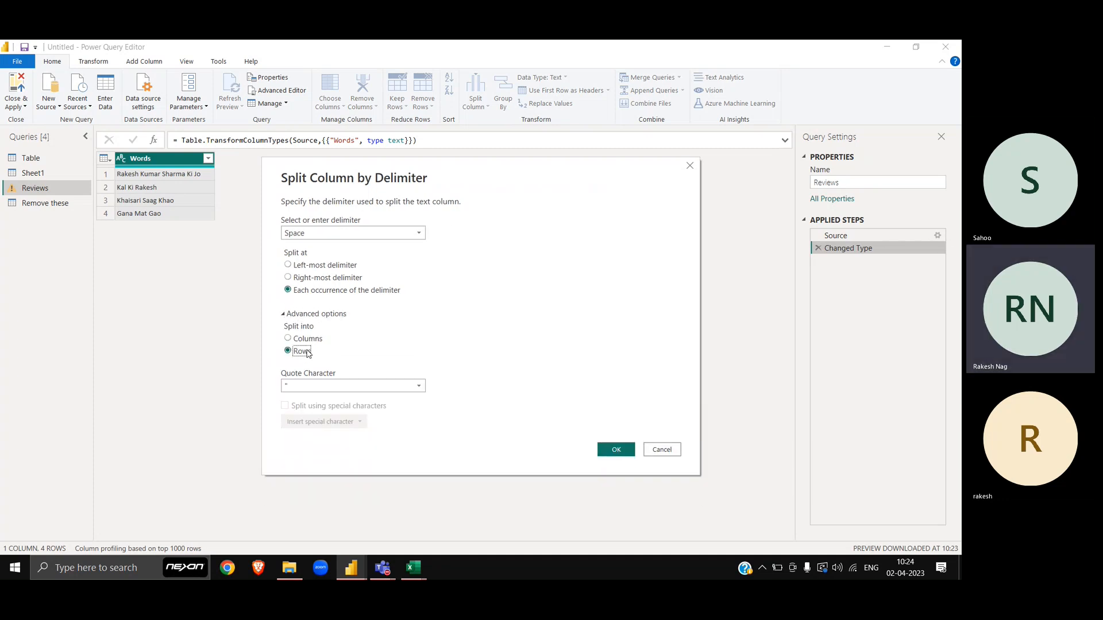
{"action": "left_click", "coordinate": [627, 452]}
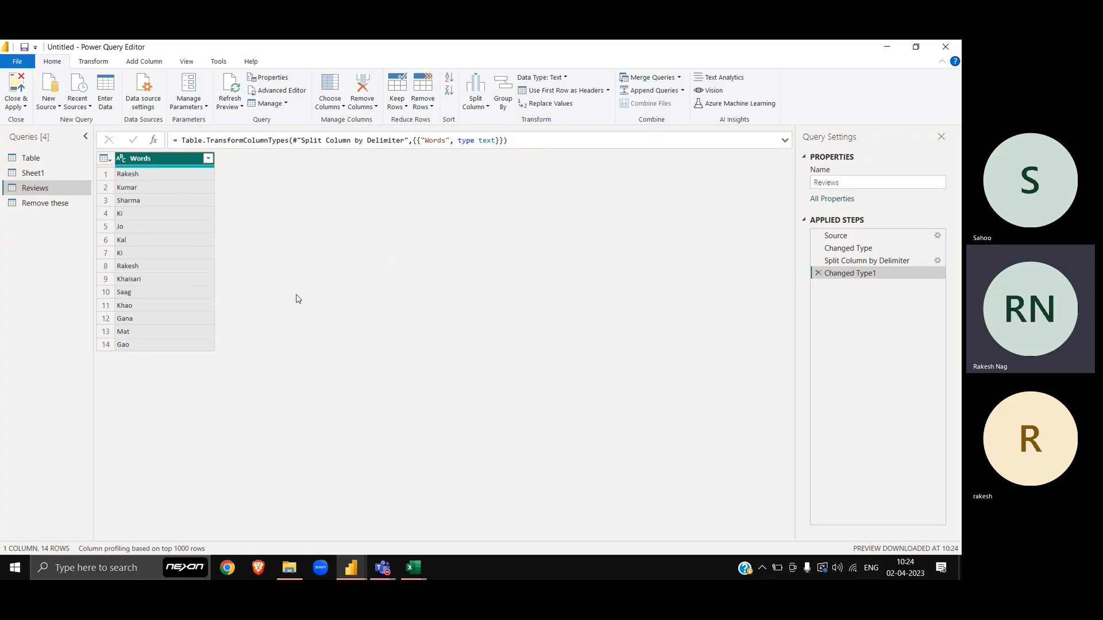
{"action": "key", "text": "alt+Tab"}
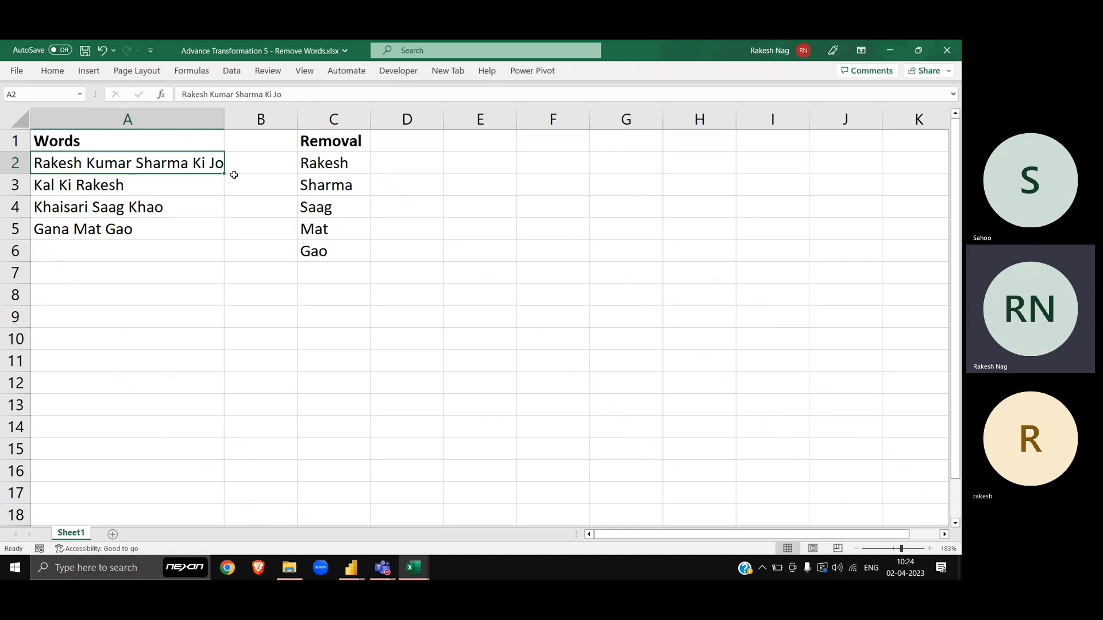
{"action": "key", "text": "alt+Tab"}
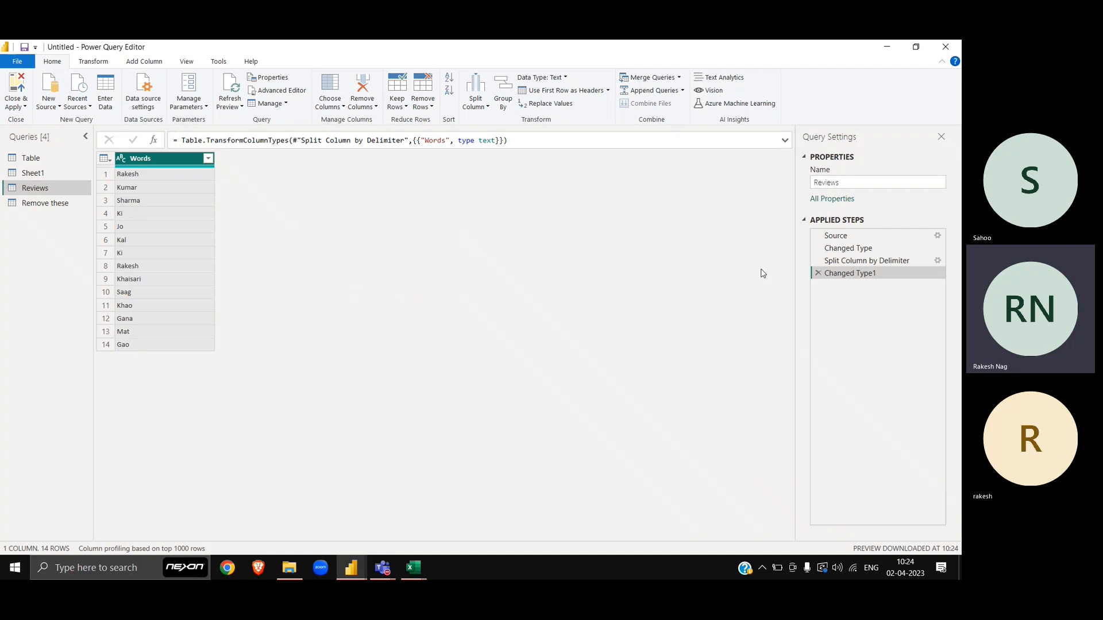
Delete the Split Column by Delimiter and Changed Type1 steps from Reviews, and add an index column starting from 1
{"action": "left_click", "coordinate": [818, 274]}
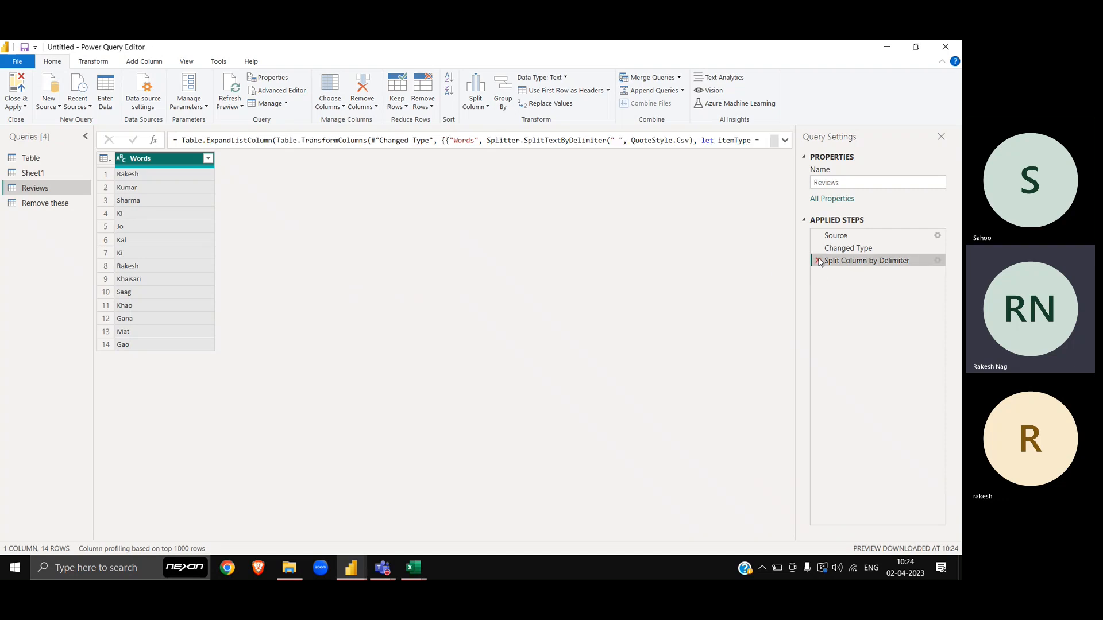
{"action": "left_click", "coordinate": [818, 261]}
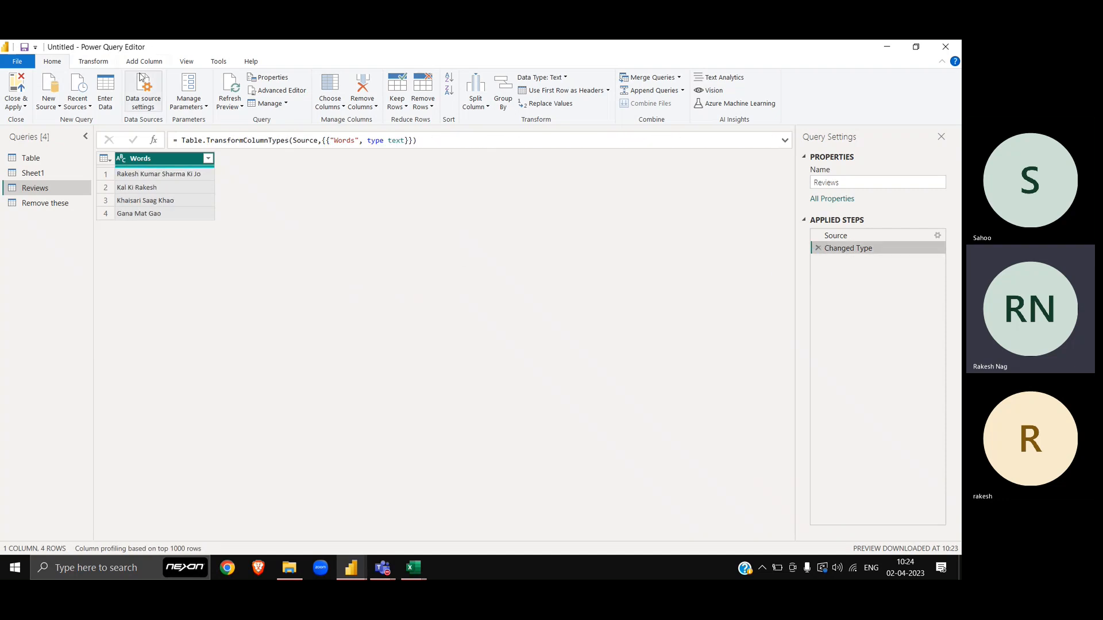
{"action": "left_click", "coordinate": [144, 62]}
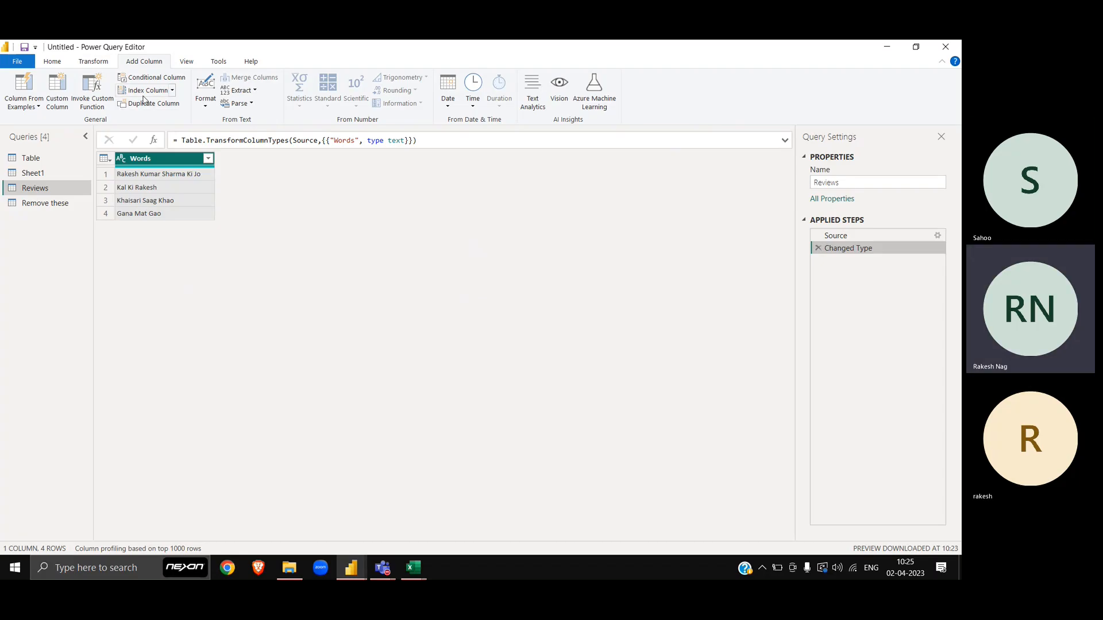
{"action": "left_click", "coordinate": [172, 93]}
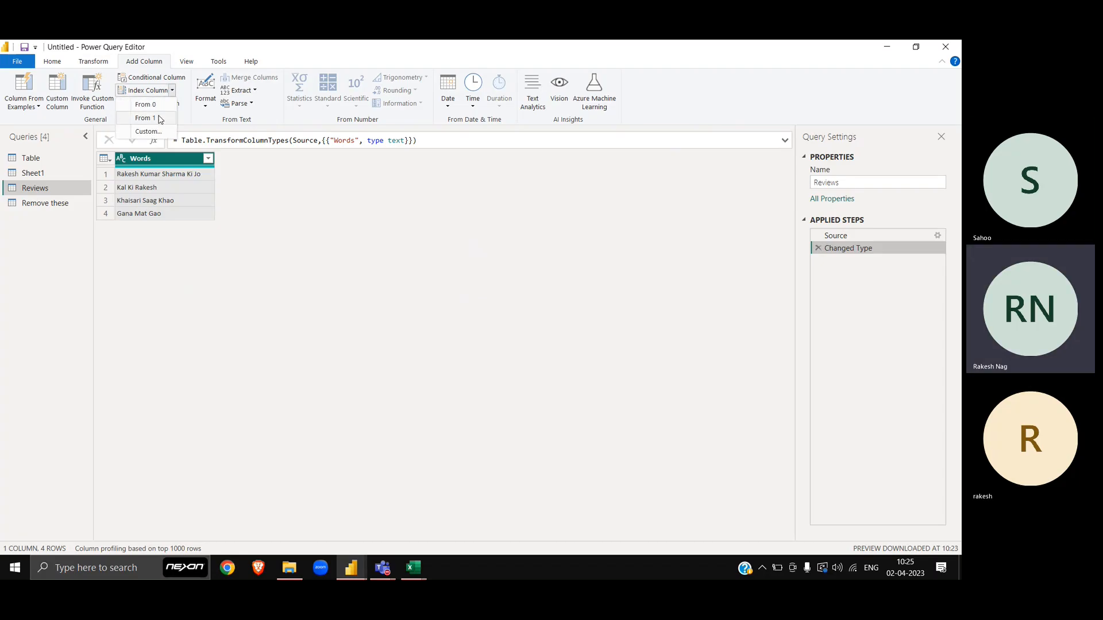
{"action": "left_click", "coordinate": [141, 119]}
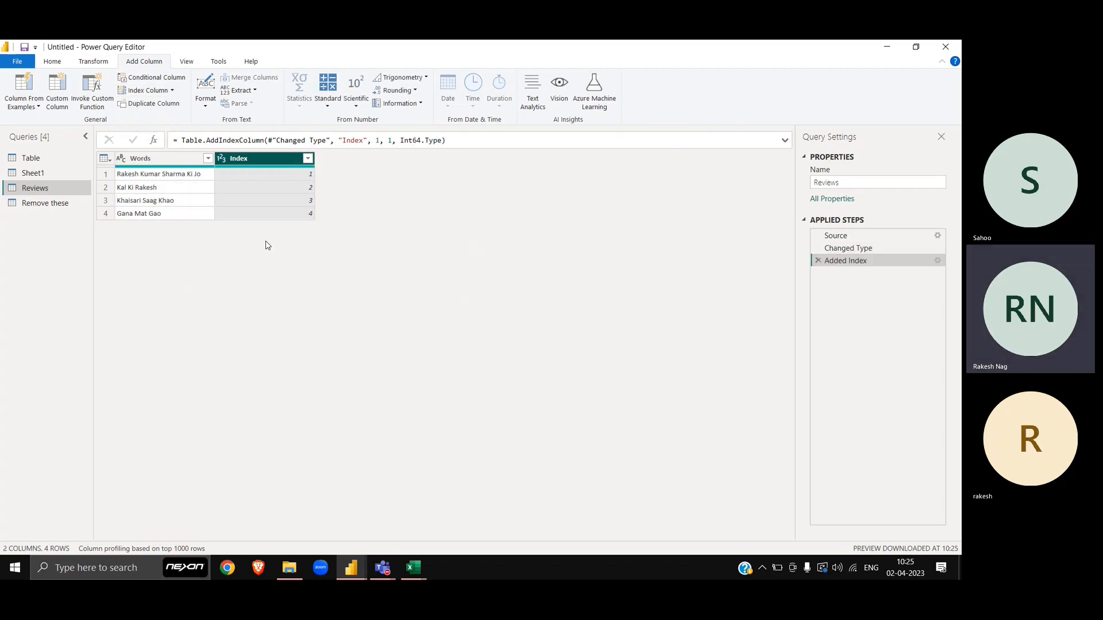
Split the Words column of the indexed Reviews table at each space into rows
{"action": "left_click", "coordinate": [173, 159]}
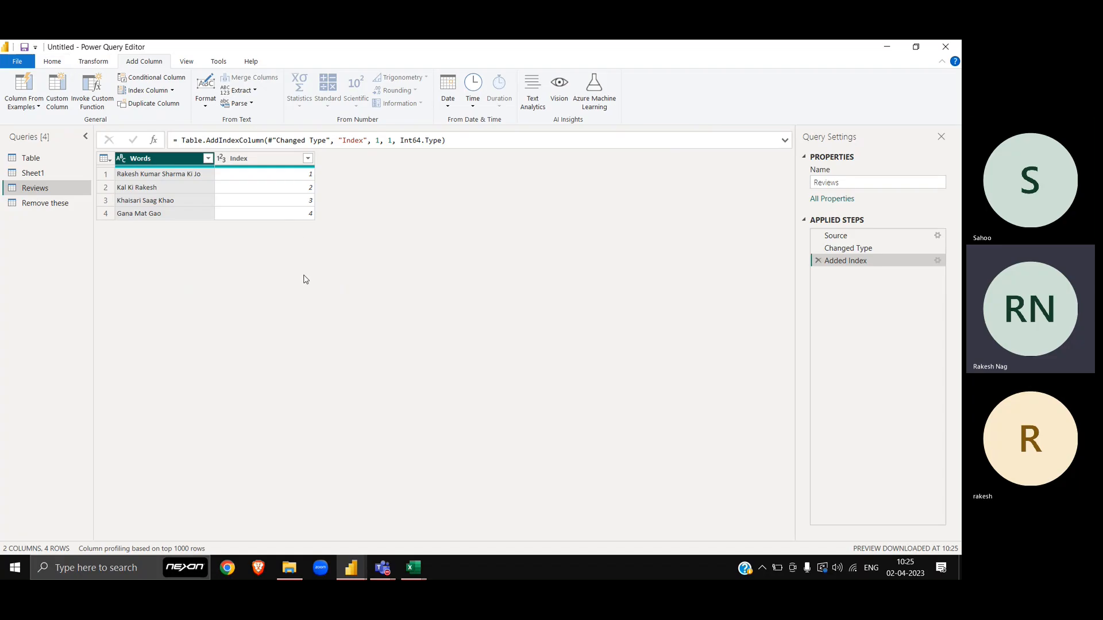
{"action": "left_click", "coordinate": [54, 61]}
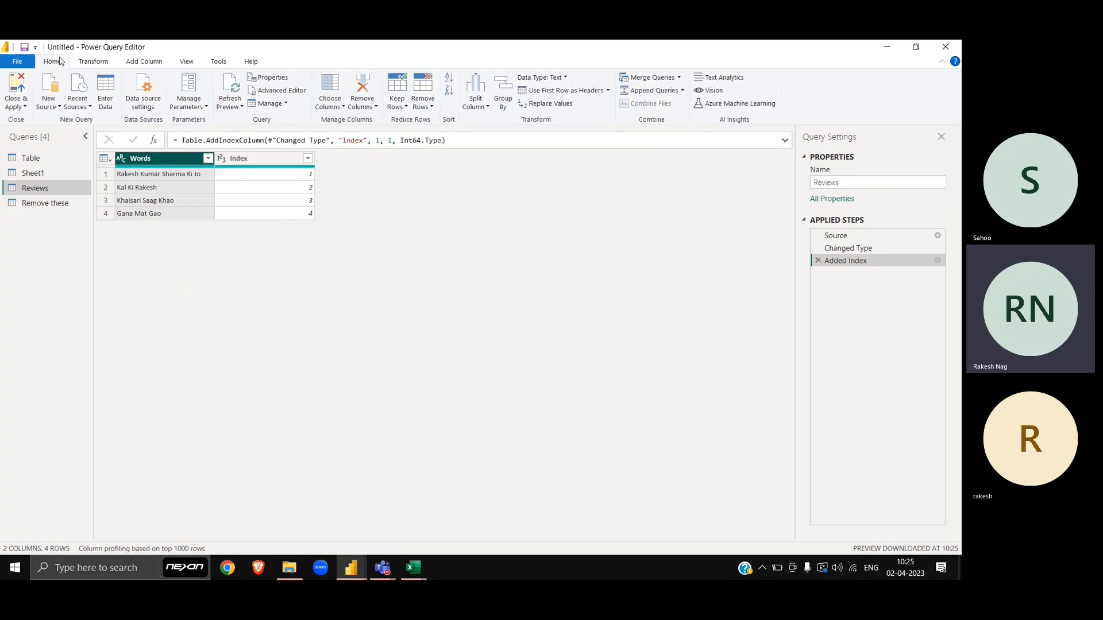
{"action": "left_click", "coordinate": [486, 108]}
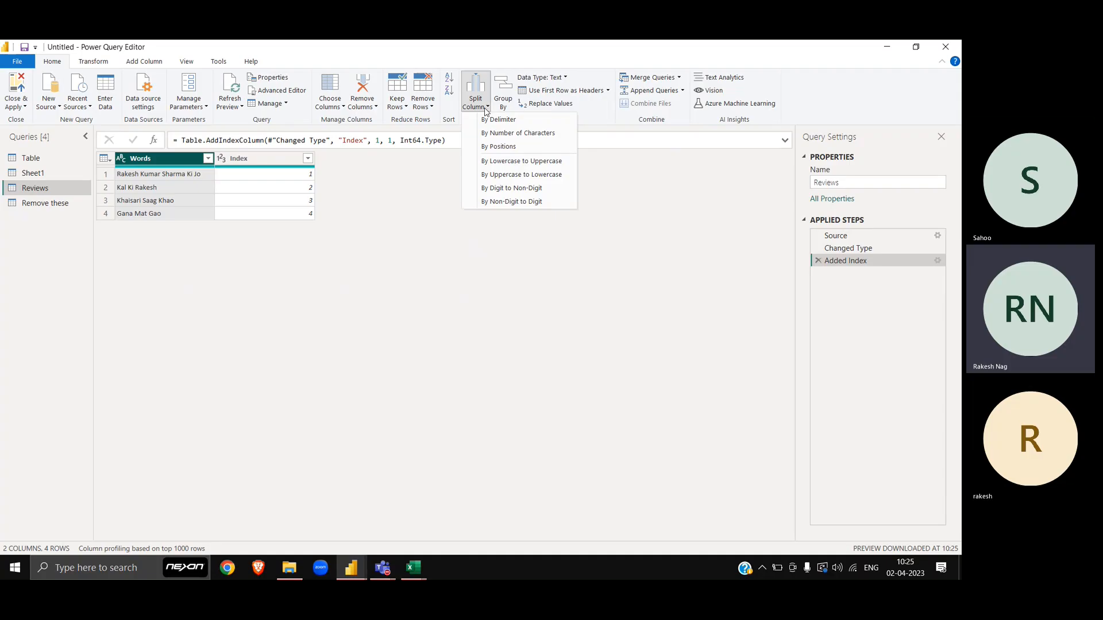
{"action": "left_click", "coordinate": [497, 122]}
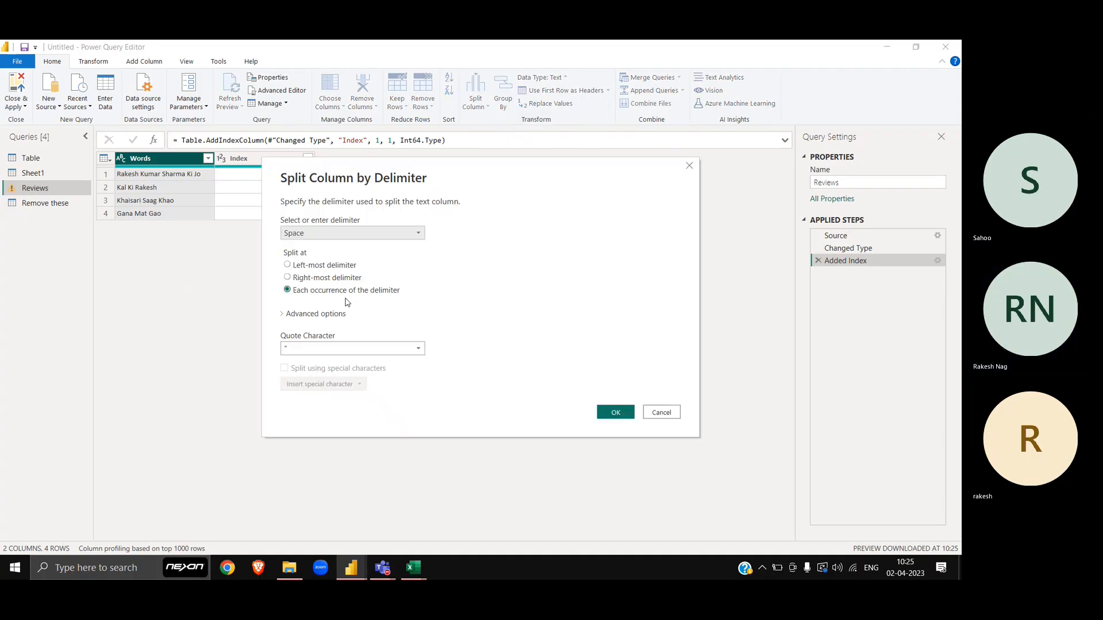
{"action": "left_click", "coordinate": [326, 314]}
{"action": "left_click", "coordinate": [303, 352]}
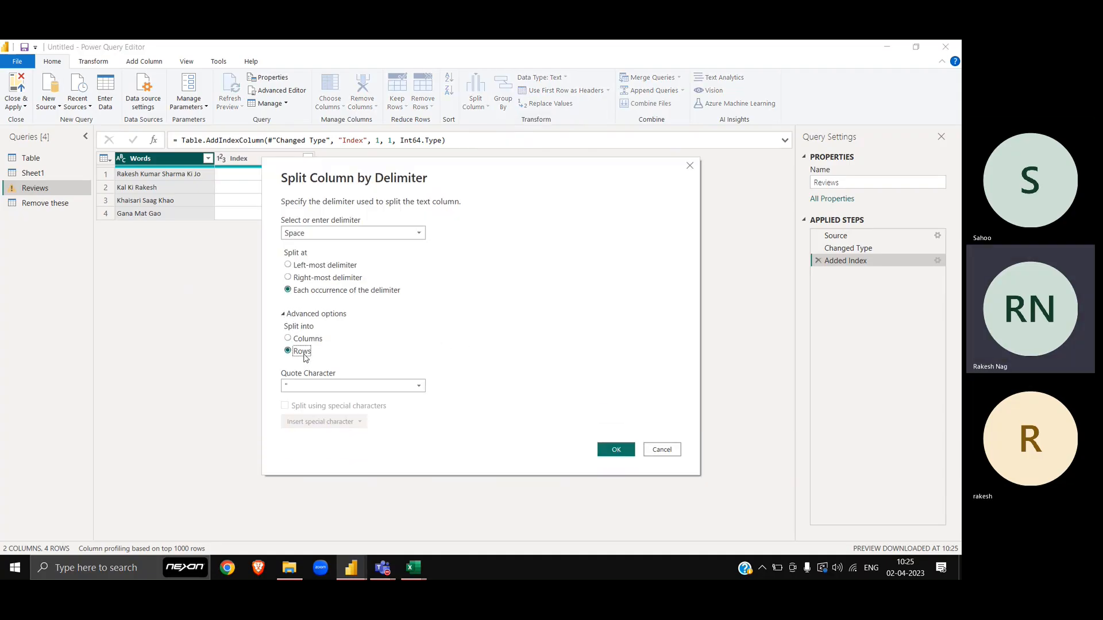
{"action": "left_click", "coordinate": [623, 451]}
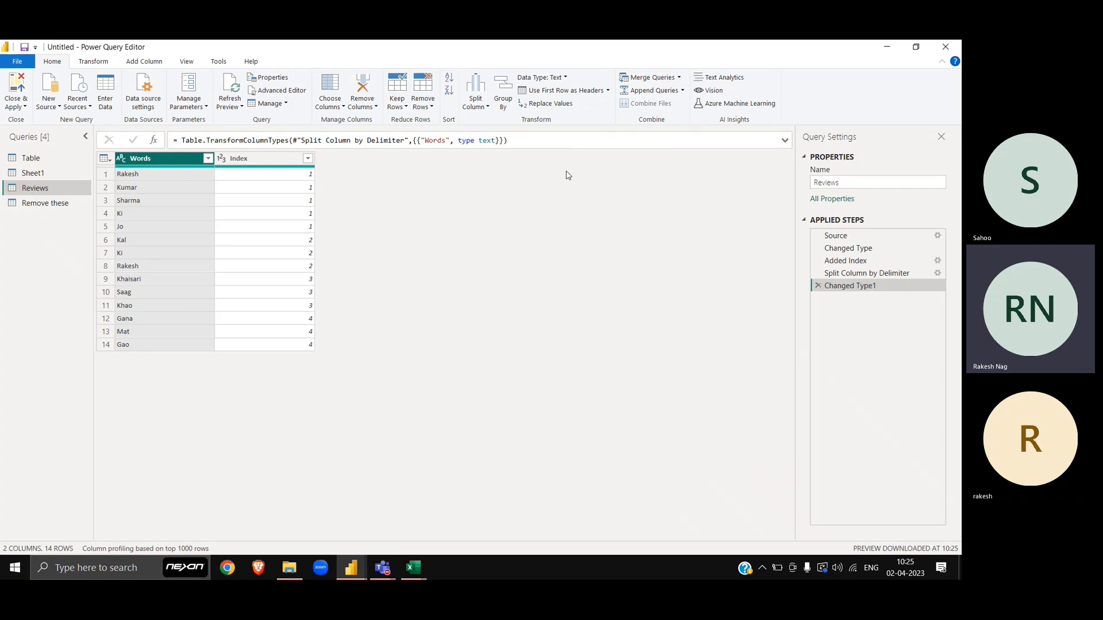
Set up a merge of Reviews with Remove these, matching Words to Removal with a Left Anti join (rows only in first)
{"action": "left_click", "coordinate": [647, 77]}
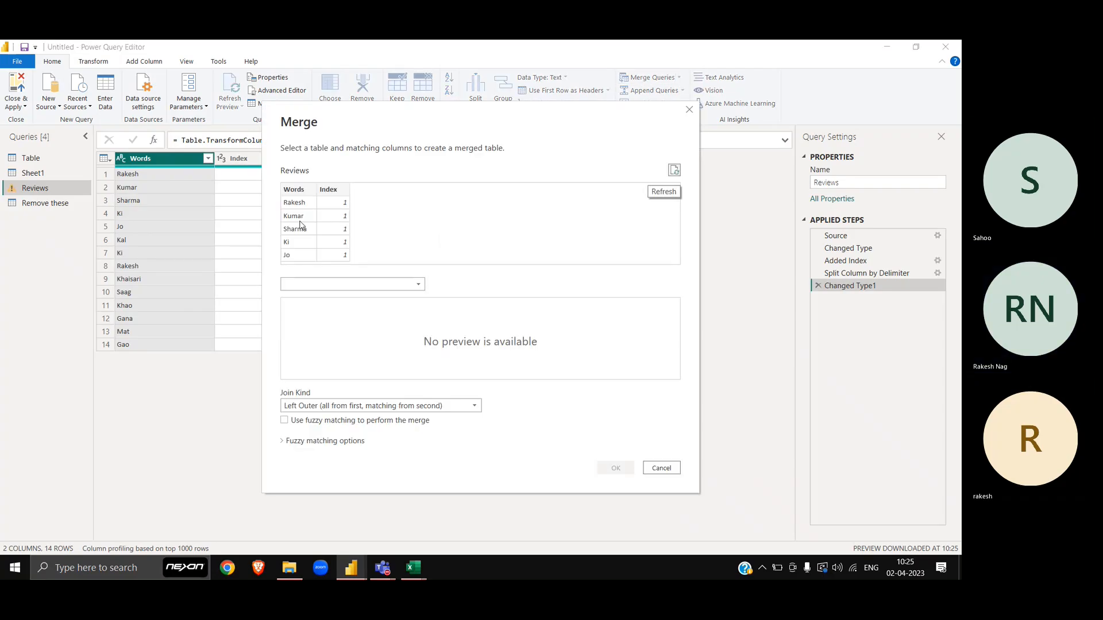
{"action": "left_click", "coordinate": [298, 190]}
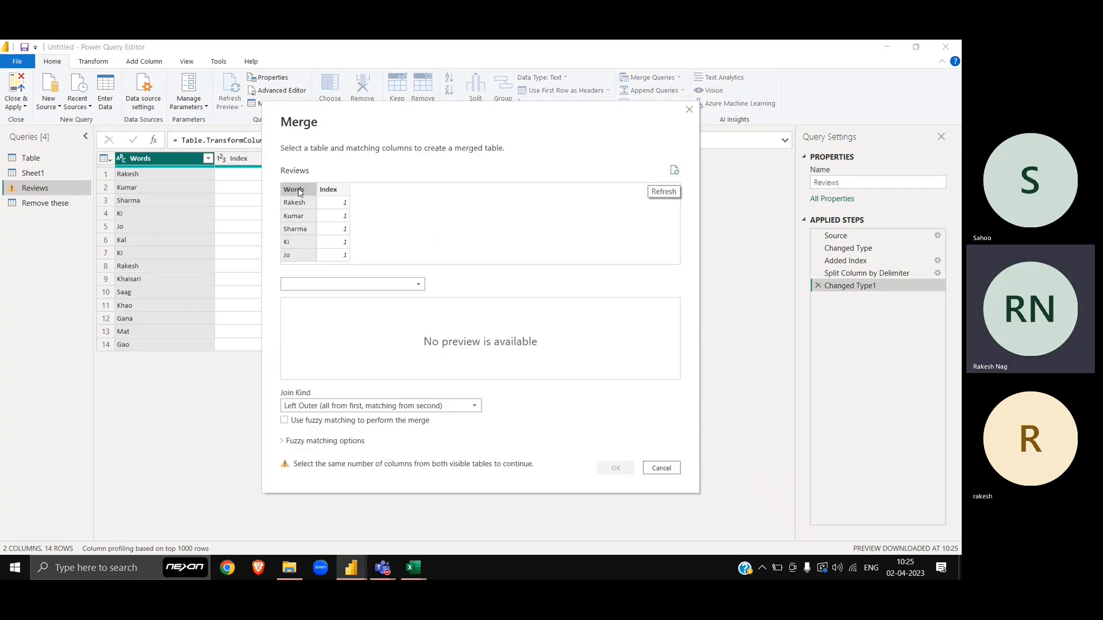
{"action": "left_click", "coordinate": [348, 284]}
{"action": "left_click", "coordinate": [314, 299]}
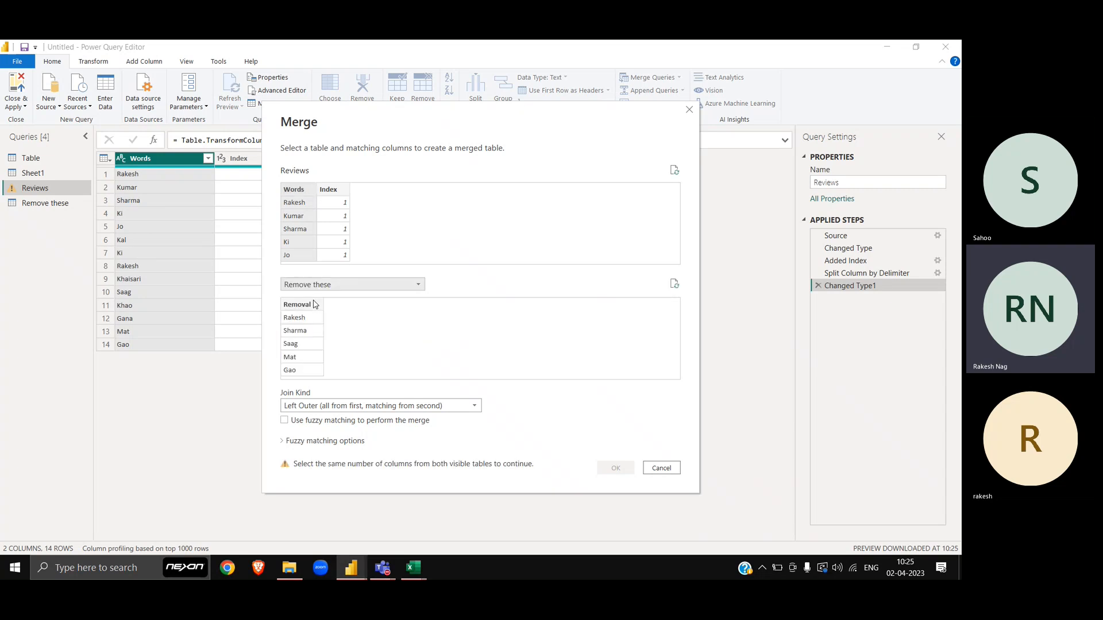
{"action": "left_click", "coordinate": [307, 305]}
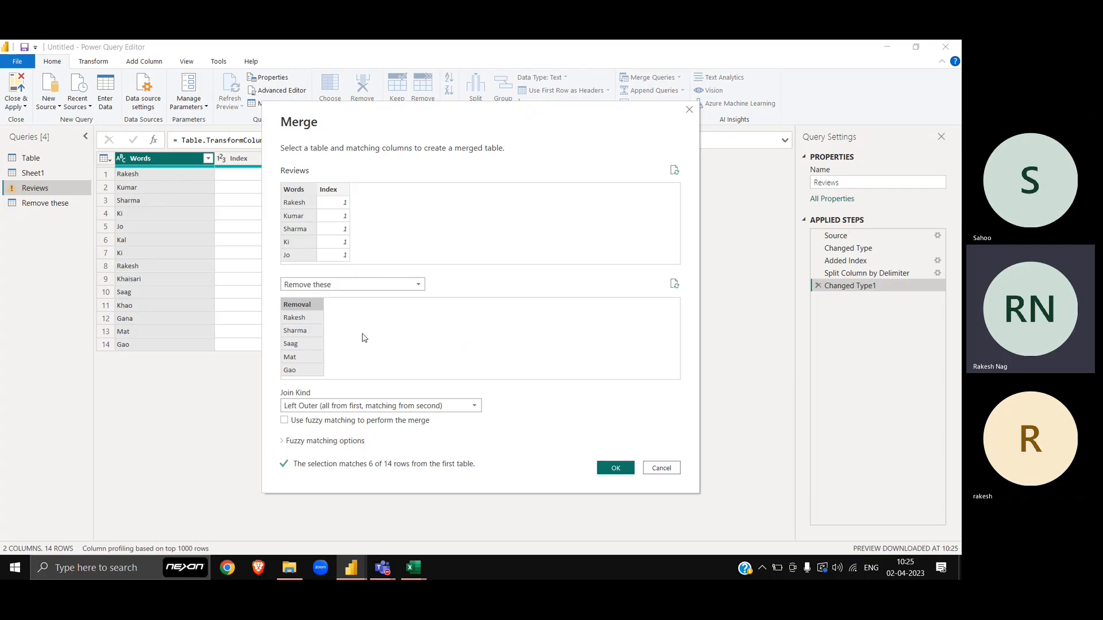
{"action": "left_click", "coordinate": [358, 406]}
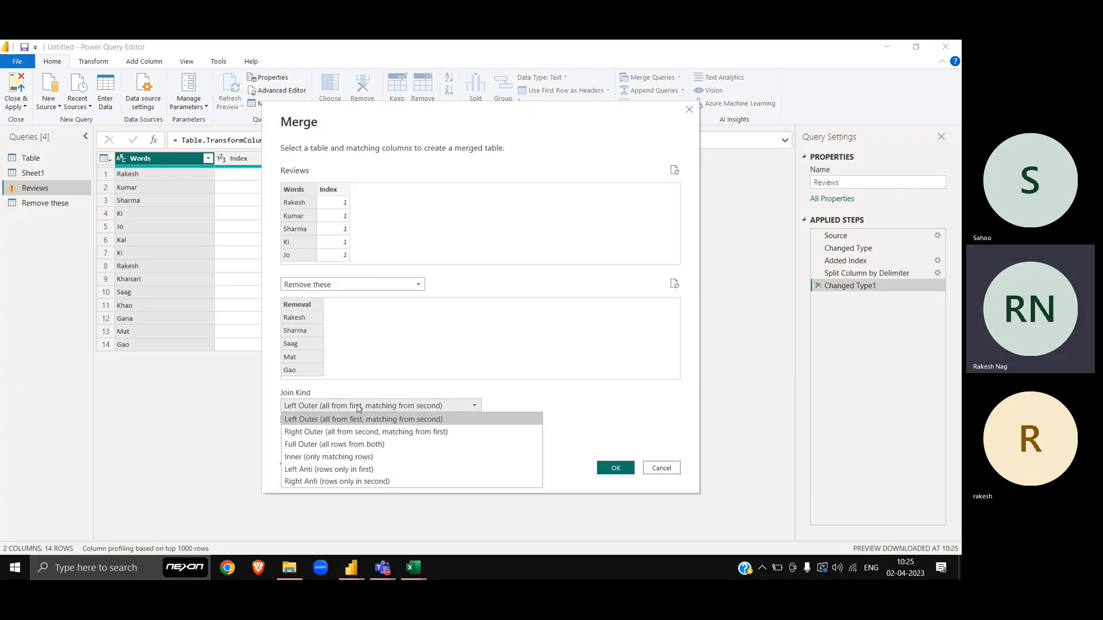
{"action": "left_click", "coordinate": [339, 470]}
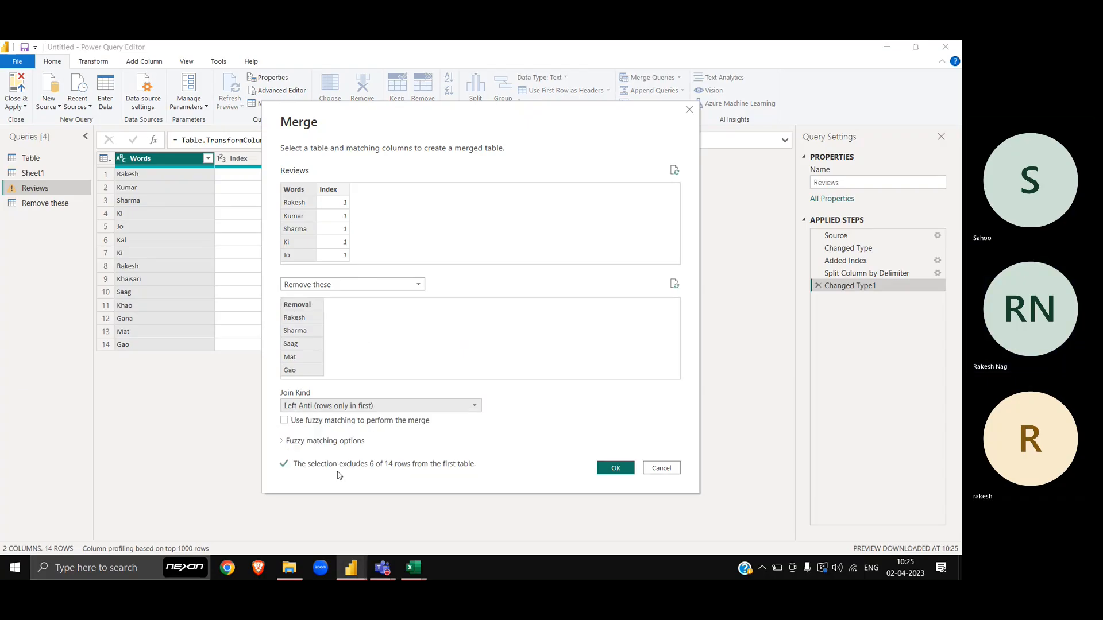
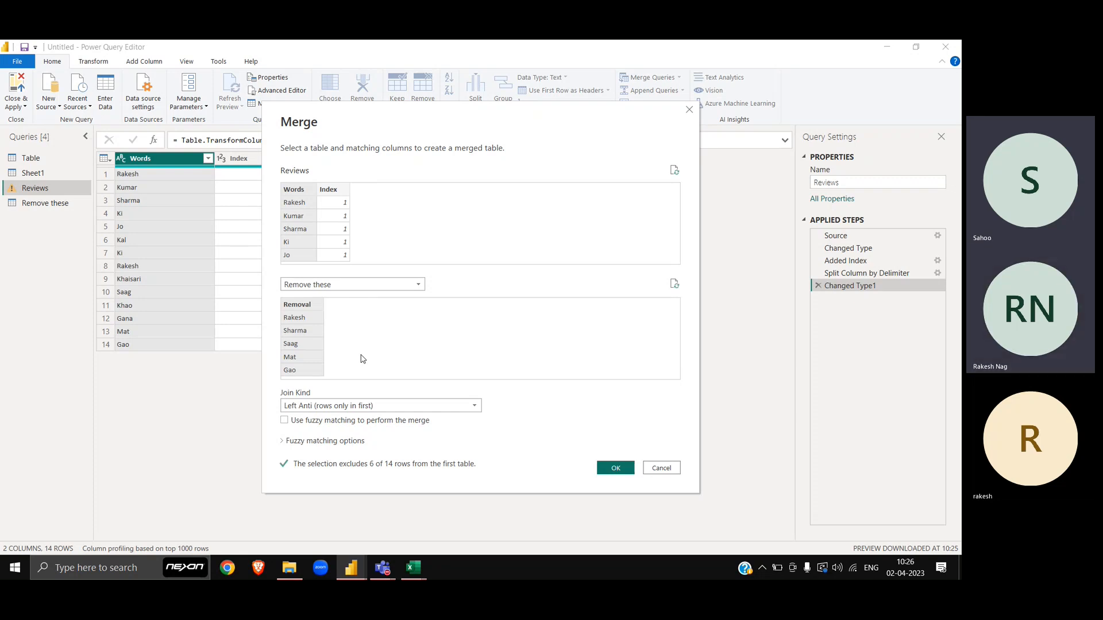
Review the tables available for the merge, and compare the Removal column with its source list in the Excel workbook
{"action": "left_click", "coordinate": [374, 286]}
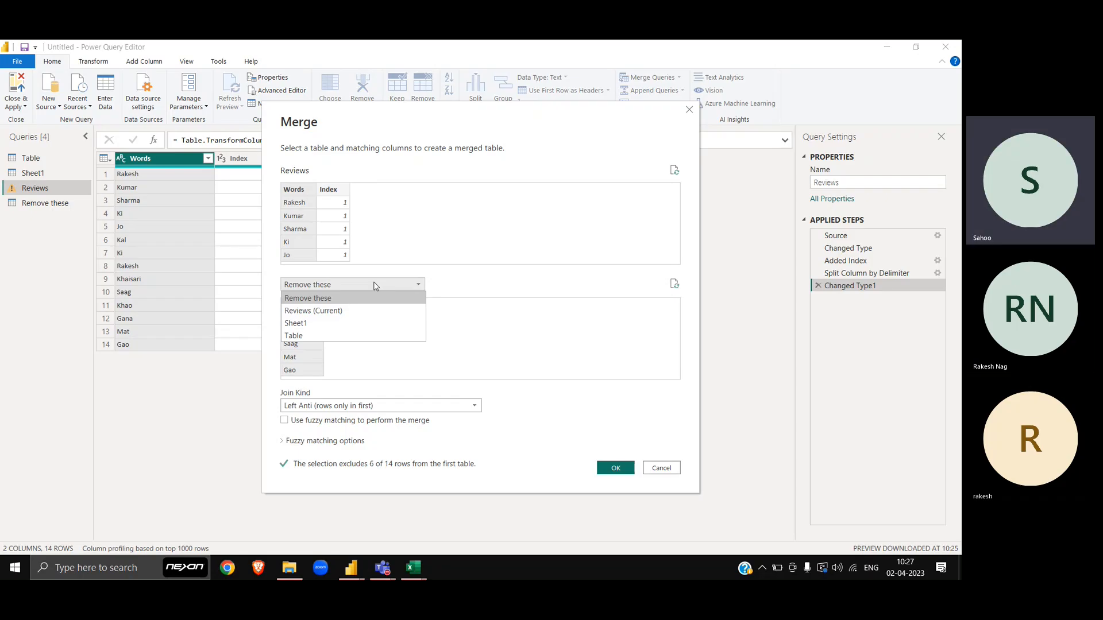
{"action": "left_click", "coordinate": [471, 344]}
{"action": "key", "text": "alt+Tab"}
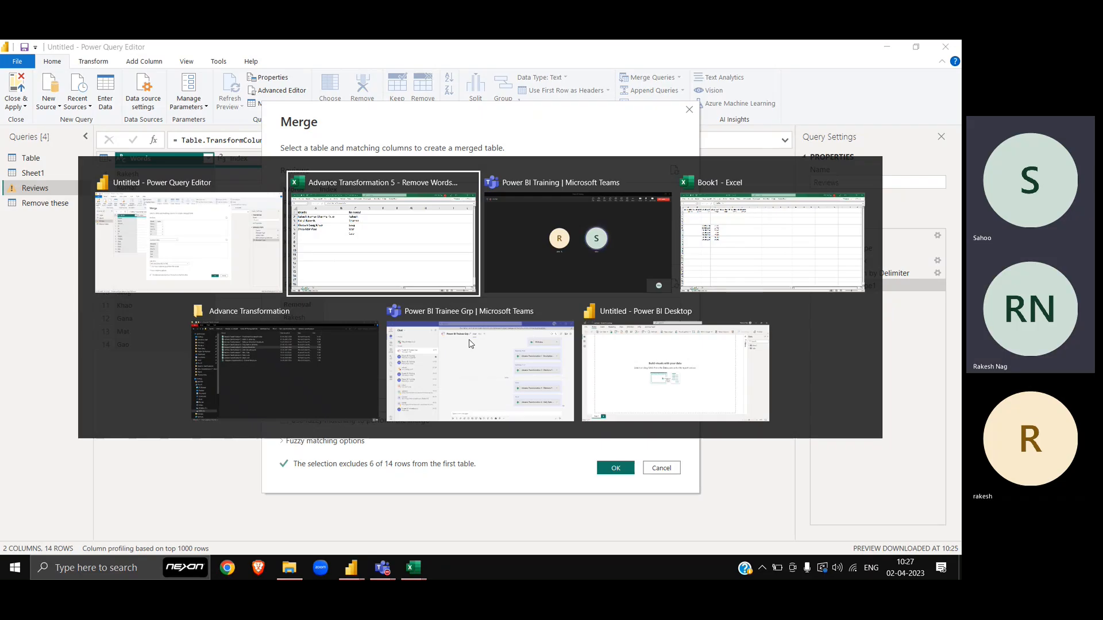
{"action": "key", "text": "alt+Tab"}
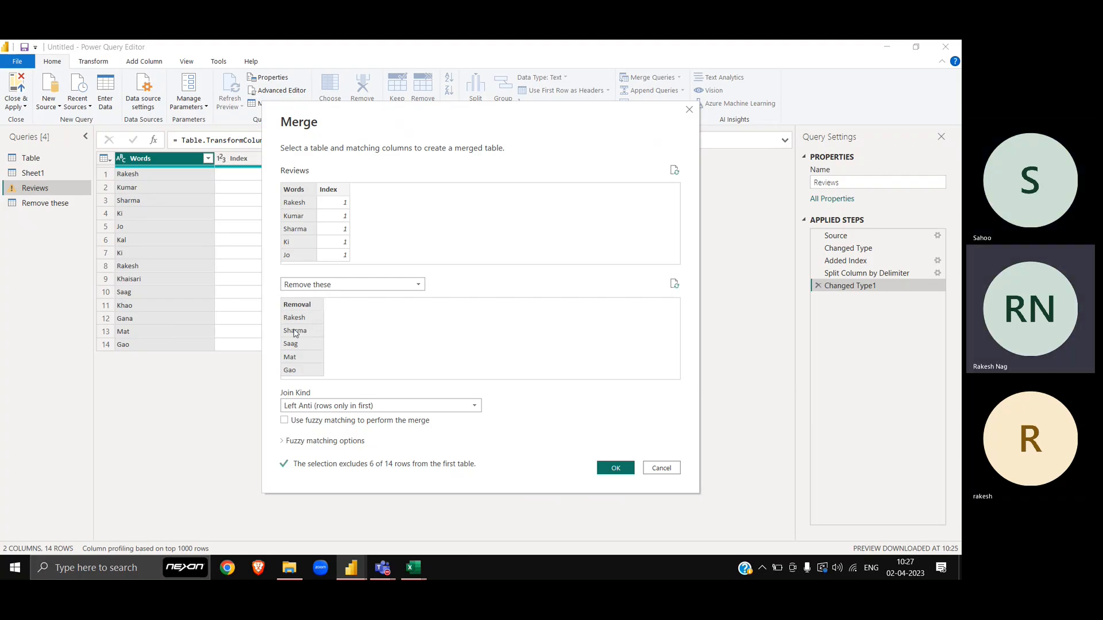
{"action": "key", "text": "alt+Tab"}
{"action": "left_click_drag", "start_coordinate": [339, 131], "coordinate": [332, 277]}
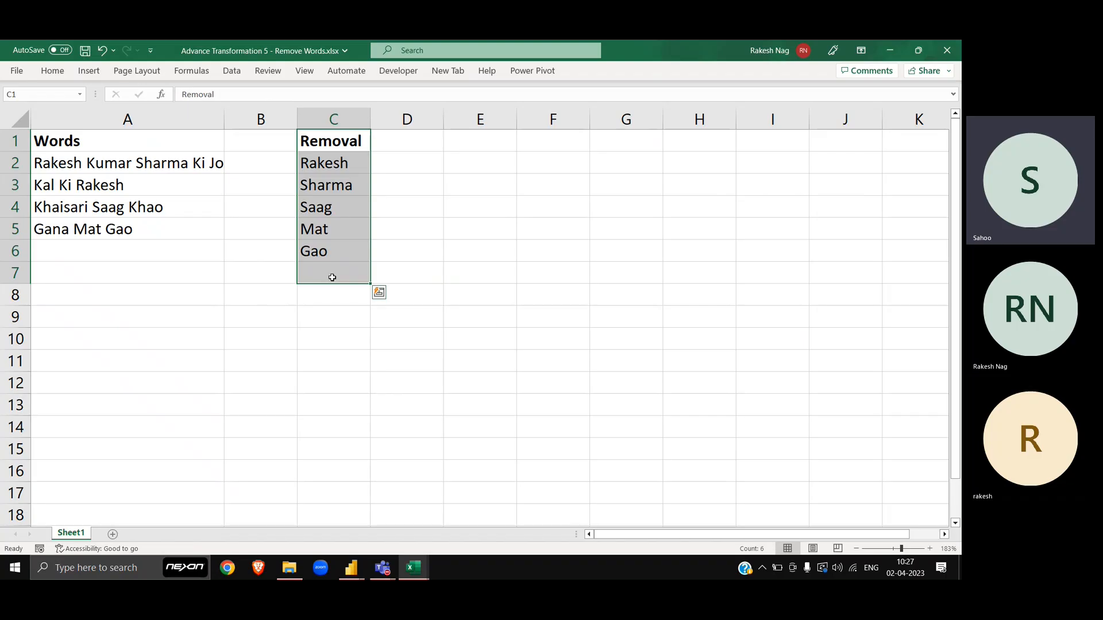
{"action": "key", "text": "alt+Tab"}
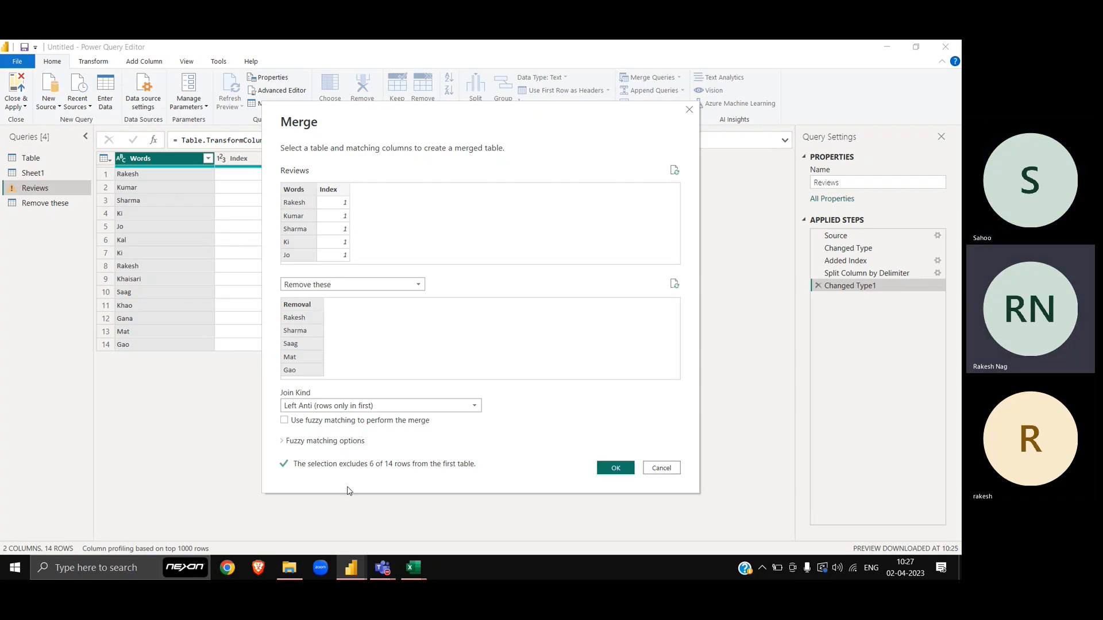
Complete the merge and expand the Remove these column to its Removal column without the original name as prefix
{"action": "left_click", "coordinate": [620, 468]}
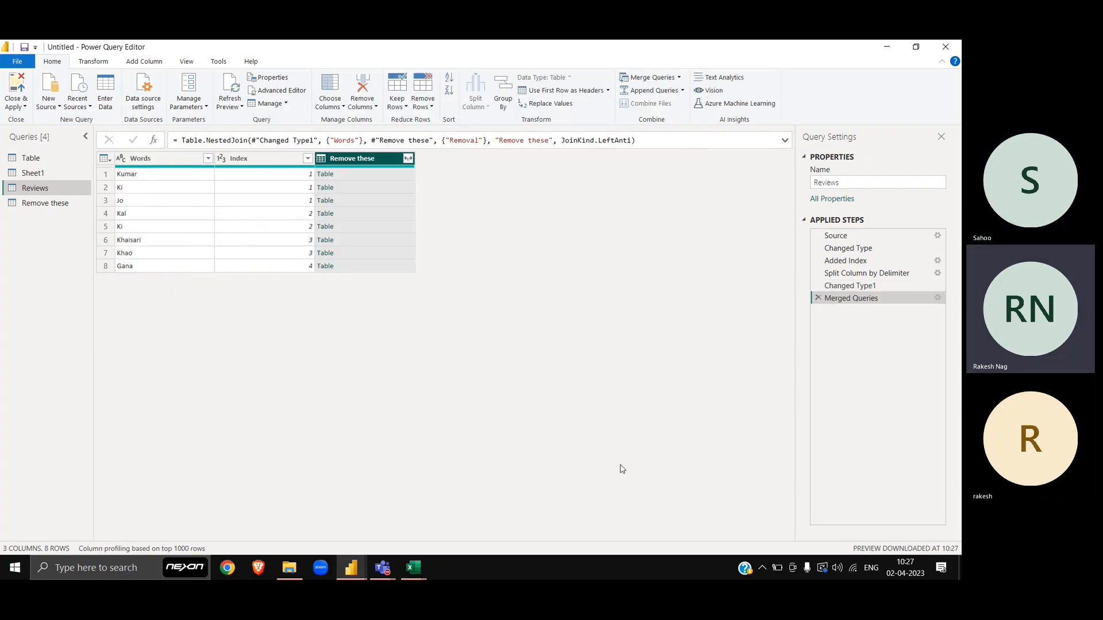
{"action": "left_click", "coordinate": [408, 158]}
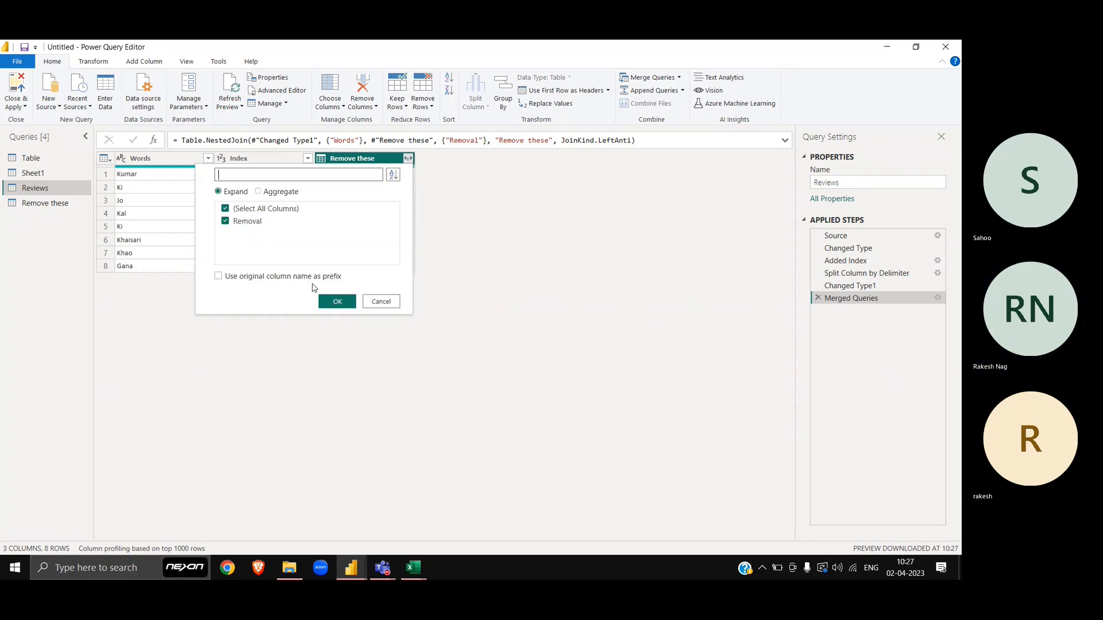
{"action": "left_click", "coordinate": [337, 302]}
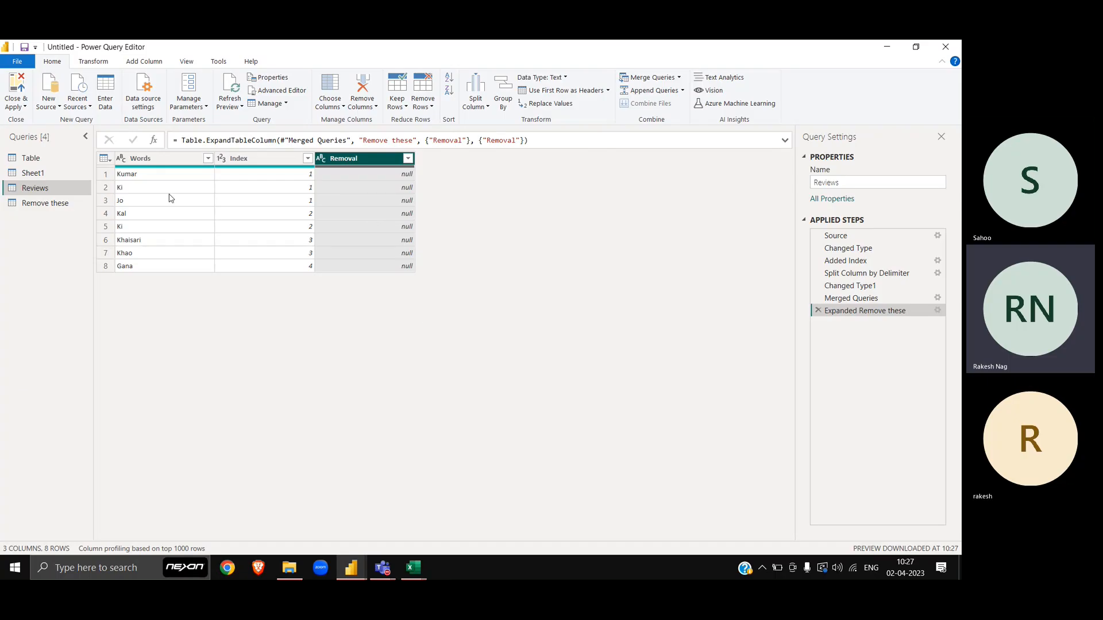
Group the Reviews rows by Index with the All Rows operation into a new column named all
{"action": "right_click", "coordinate": [257, 163]}
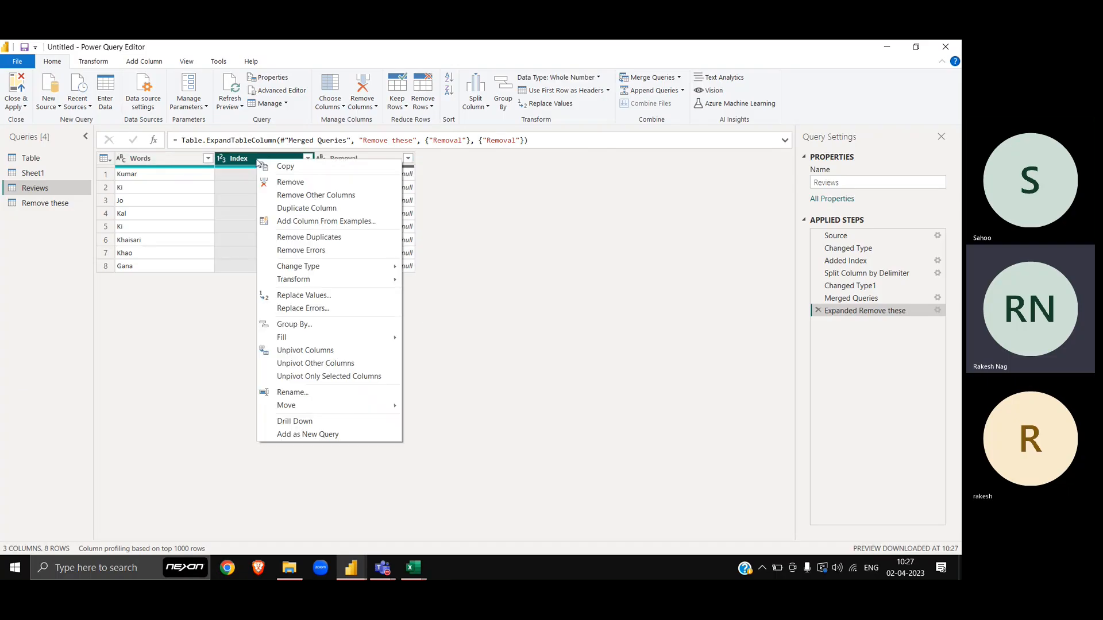
{"action": "left_click", "coordinate": [299, 323]}
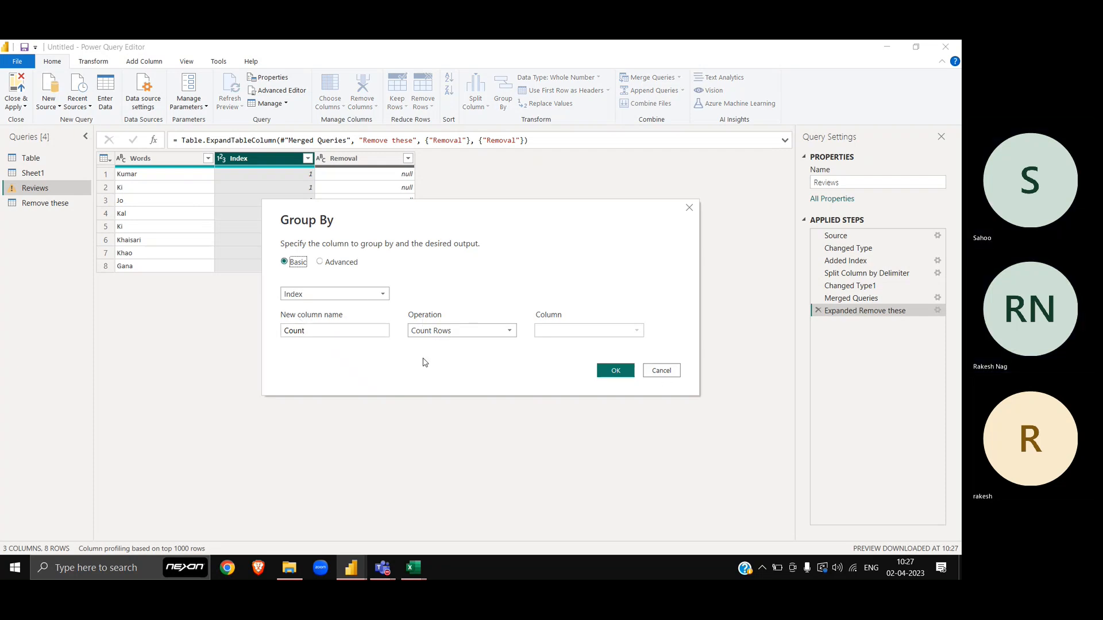
{"action": "left_click", "coordinate": [431, 331]}
{"action": "left_click", "coordinate": [449, 430]}
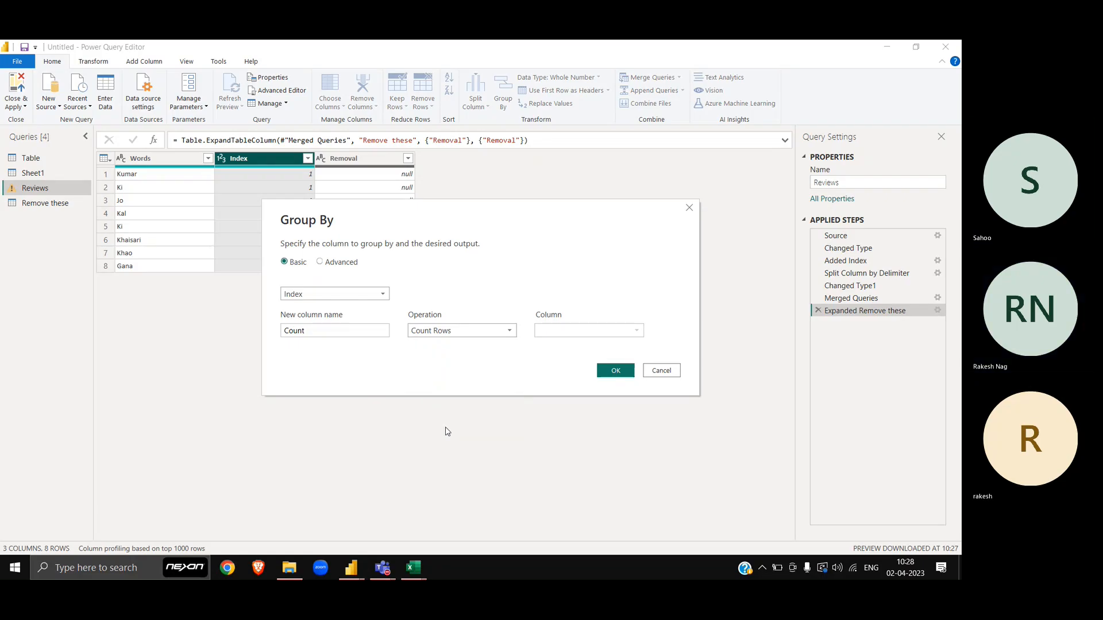
{"action": "left_click", "coordinate": [360, 333]}
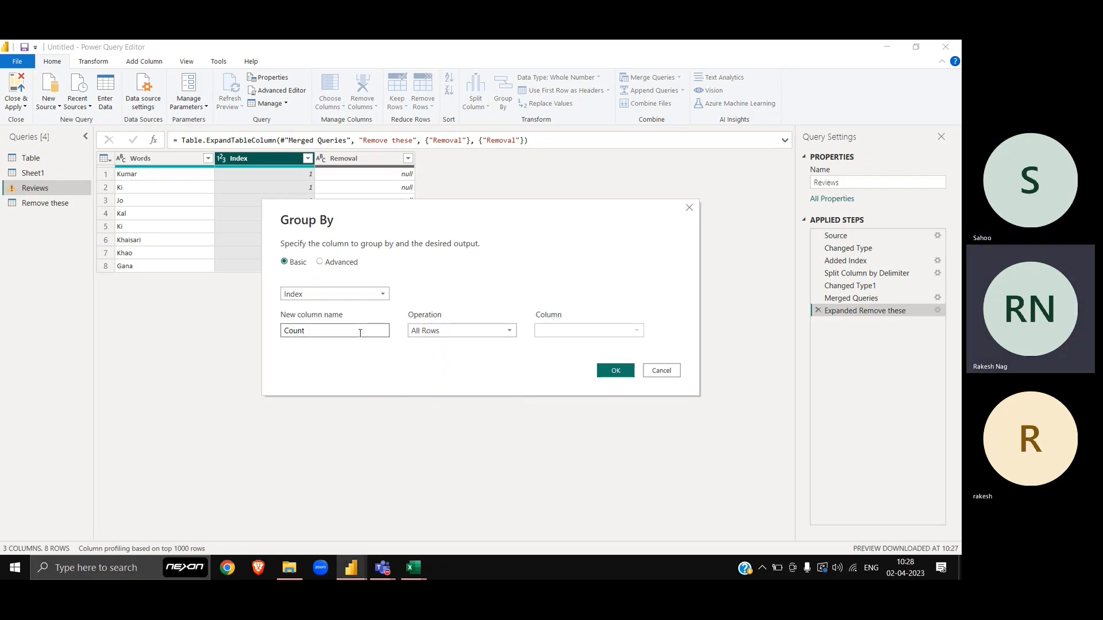
{"action": "double_click", "coordinate": [360, 333]}
{"action": "type", "text": "all"}
{"action": "left_click", "coordinate": [628, 364]}
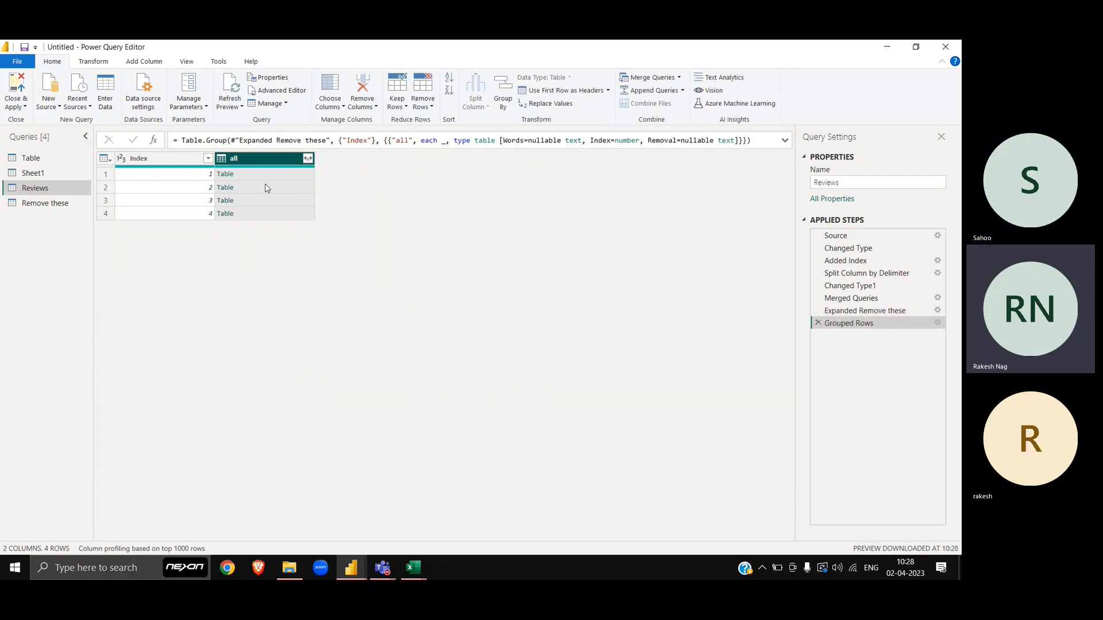
Examine the nested table of each Index group in the all column
{"action": "left_click", "coordinate": [264, 180]}
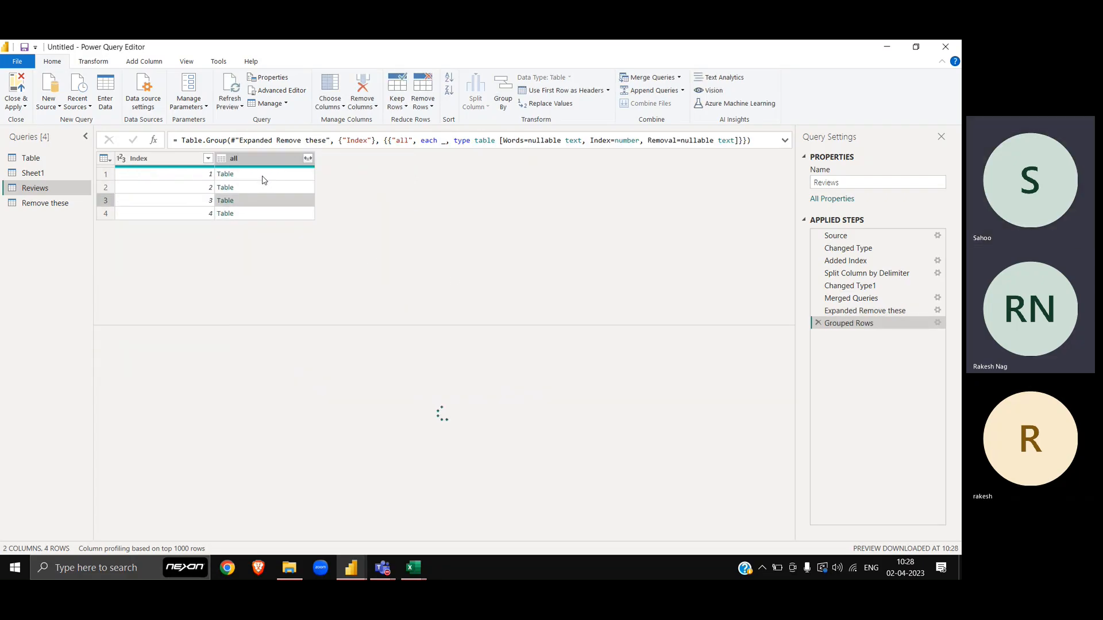
{"action": "key", "text": "Up"}
{"action": "key", "text": "Up"}
{"action": "key", "text": "Down"}
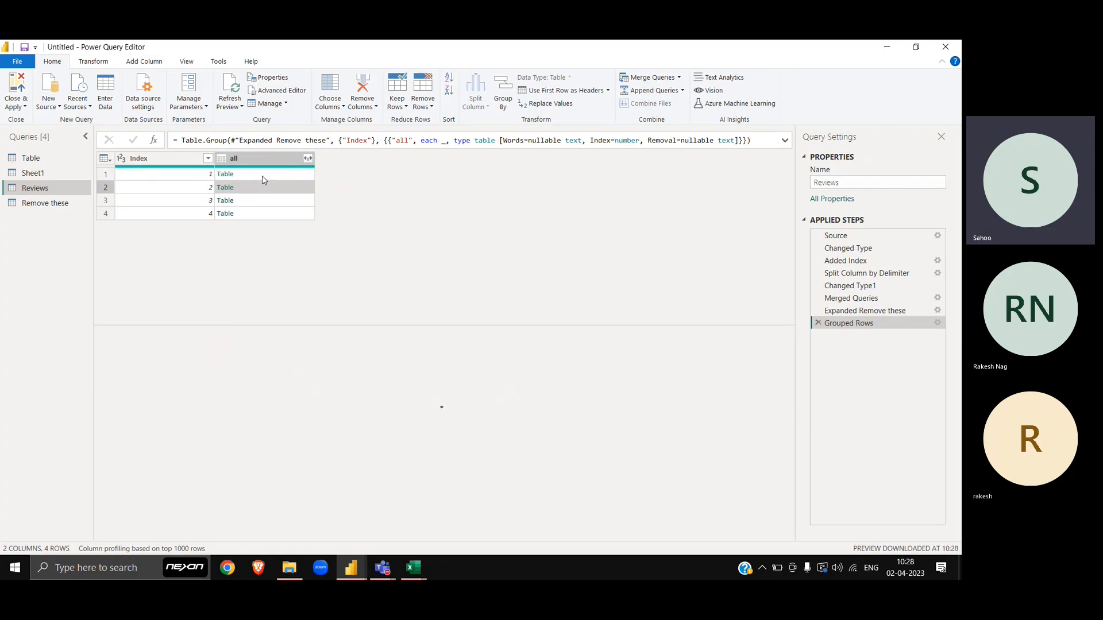
{"action": "key", "text": "Down"}
{"action": "key", "text": "Down"}
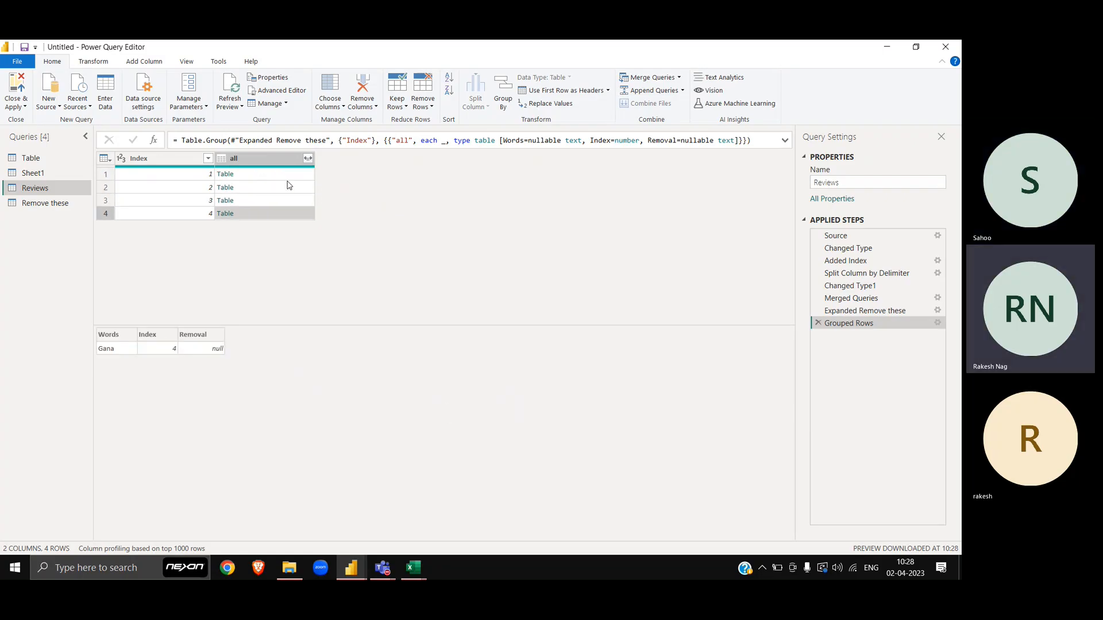
{"action": "key", "text": "Up"}
{"action": "key", "text": "Up"}
{"action": "key", "text": "Up"}
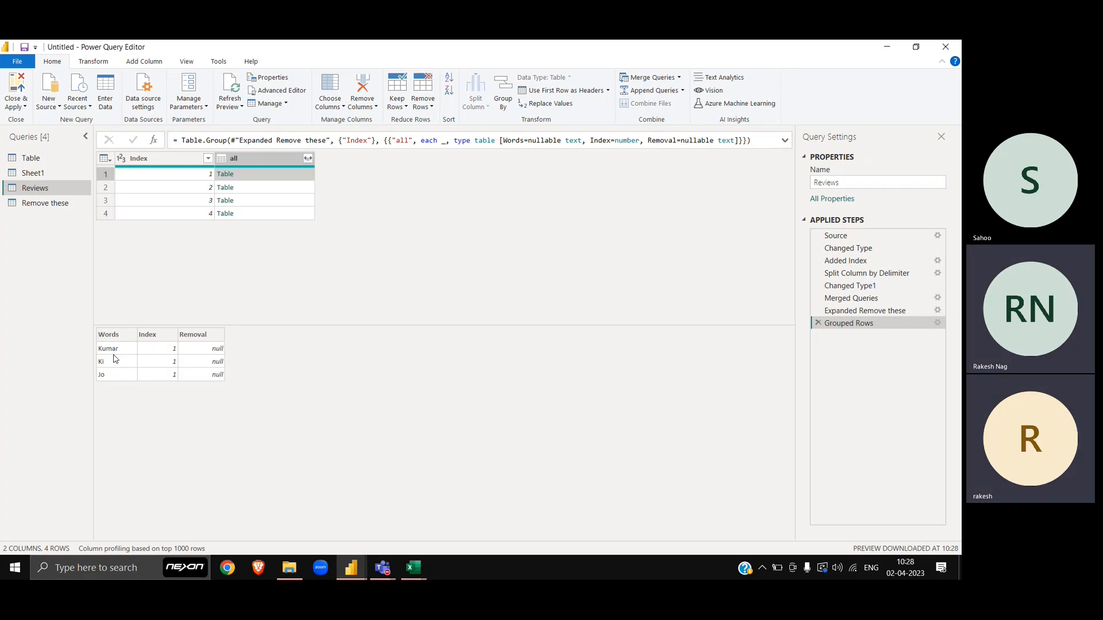
Create a blank query with the formula =Text.Combine to bring up the function's documentation
{"action": "right_click", "coordinate": [55, 271]}
{"action": "mouse_move", "coordinate": [115, 293]}
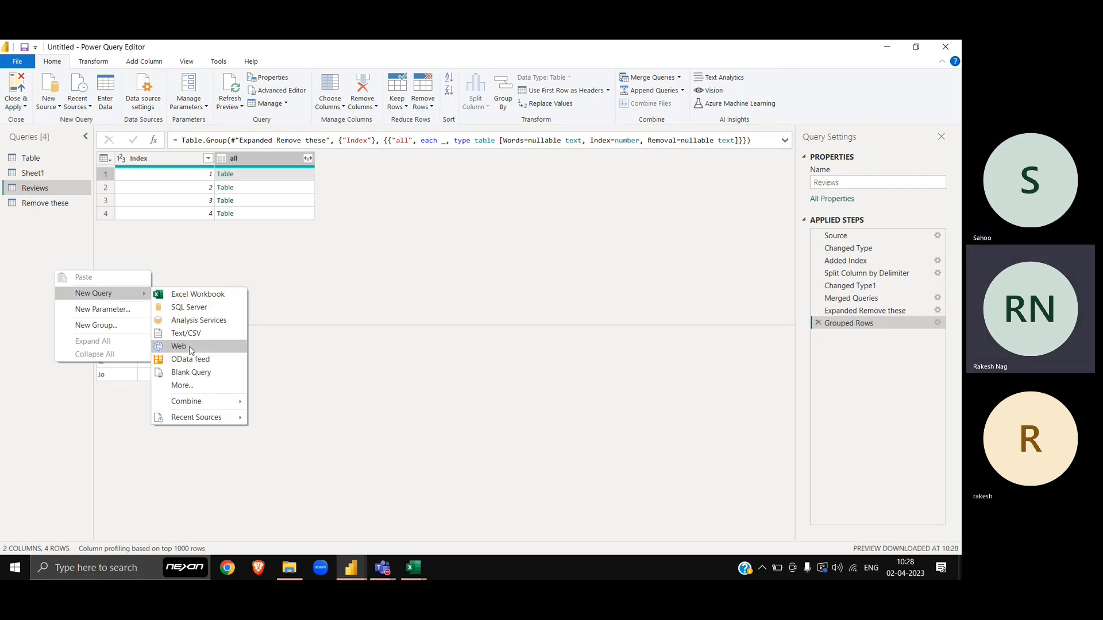
{"action": "left_click", "coordinate": [196, 373]}
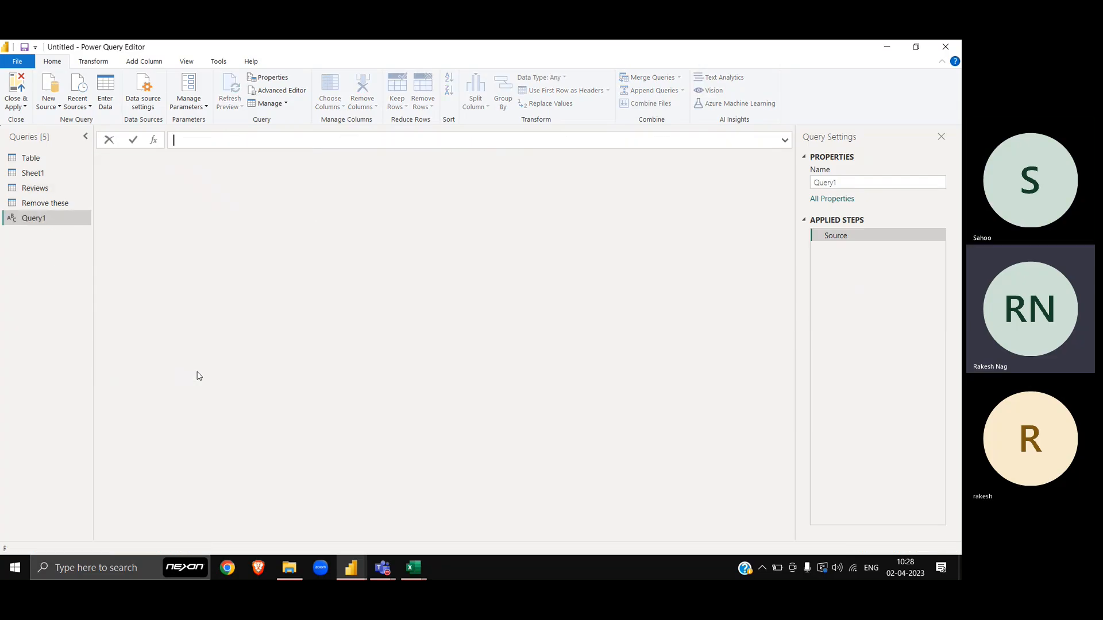
{"action": "type", "text": "=Tex"}
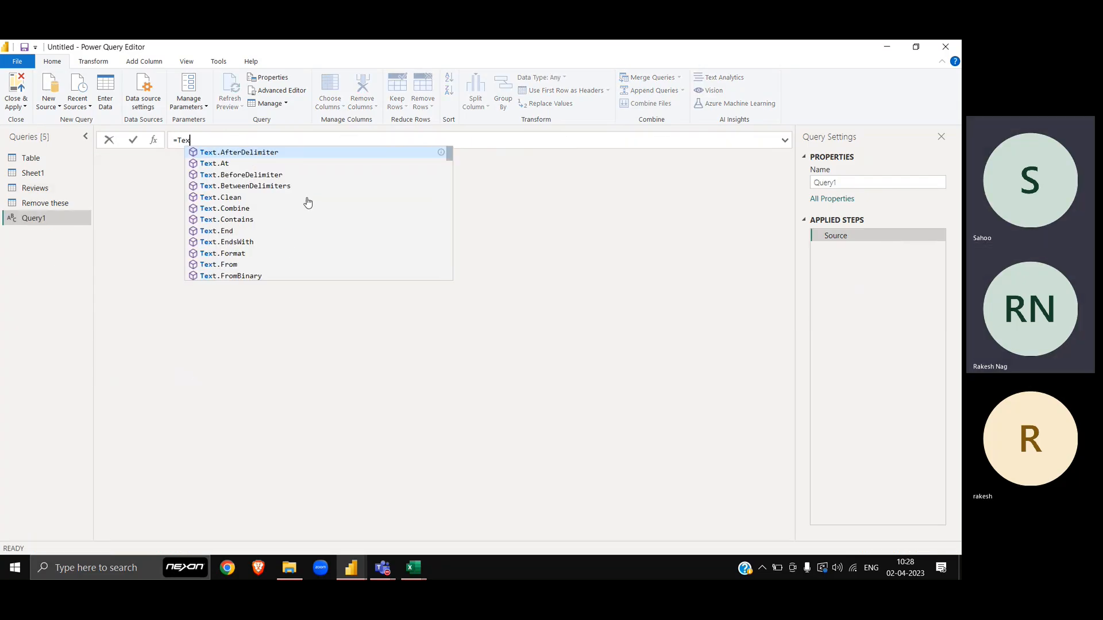
{"action": "type", "text": "t.Com"}
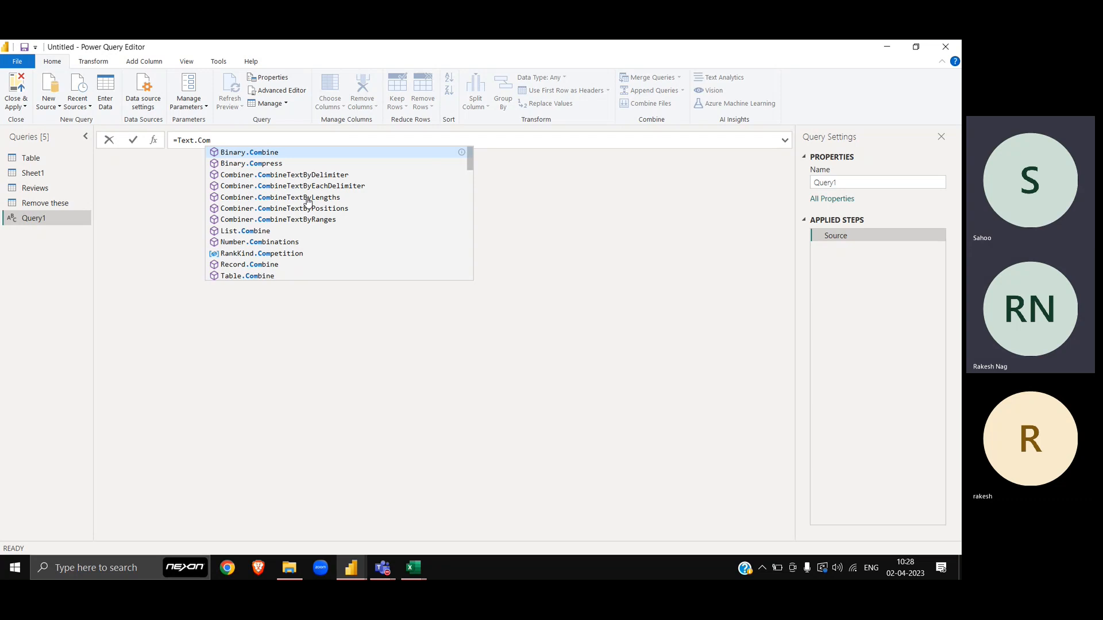
{"action": "type", "text": "bine"}
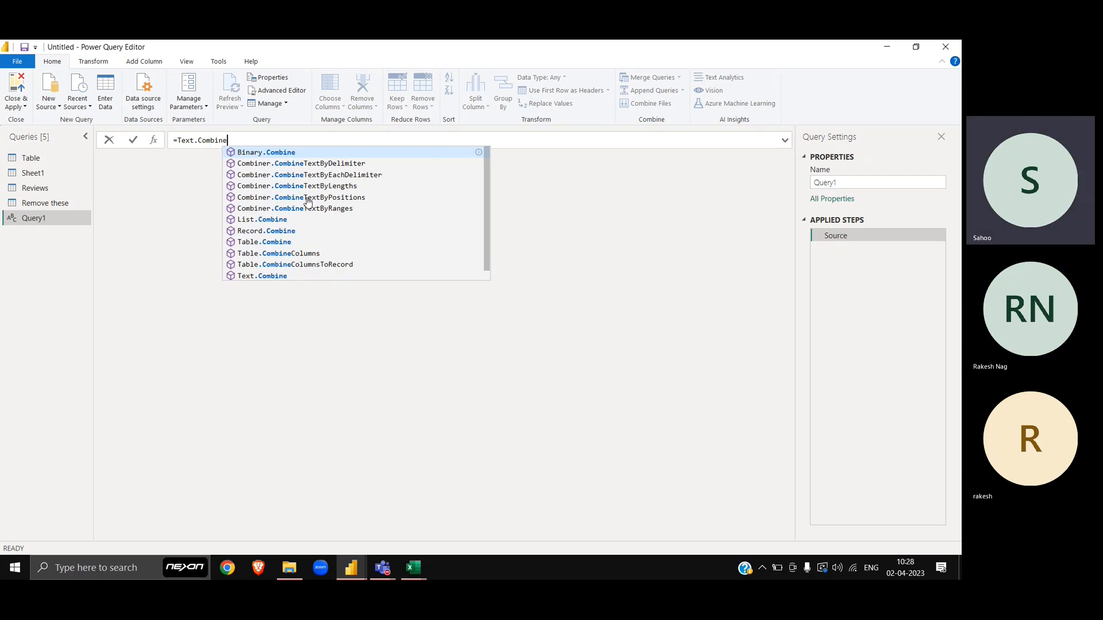
{"action": "key", "text": "Down"}
{"action": "key", "text": "Down"}
{"action": "key", "text": "Down"}
{"action": "key", "text": "Down"}
{"action": "key", "text": "Down"}
{"action": "key", "text": "Down"}
{"action": "key", "text": "Down"}
{"action": "key", "text": "Down"}
{"action": "key", "text": "Return"}
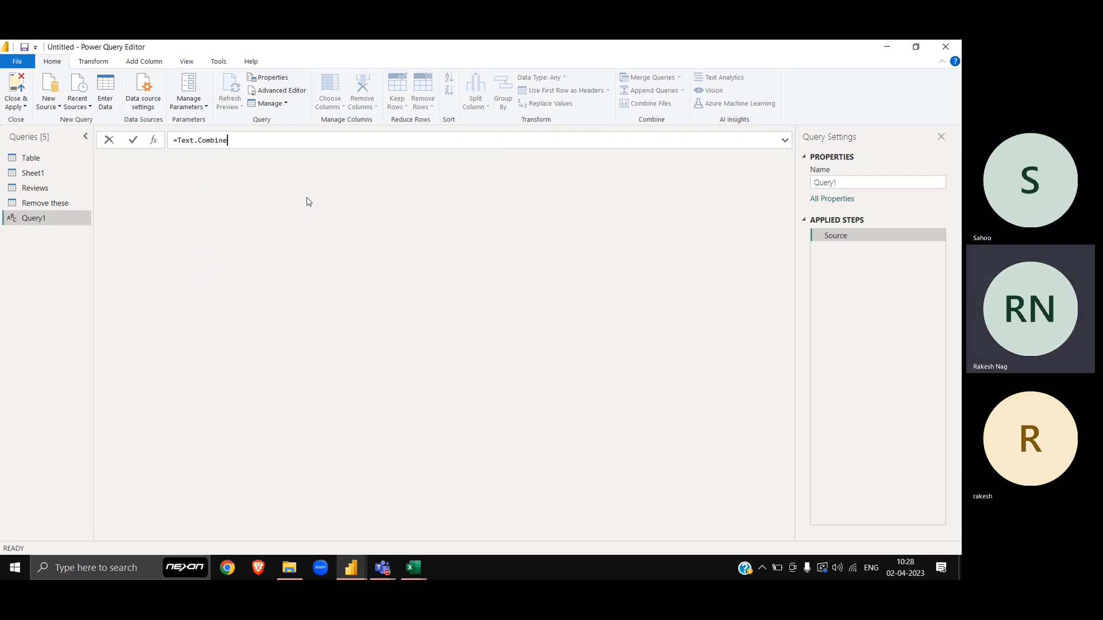
{"action": "key", "text": "Home"}
{"action": "key", "text": "Delete"}
{"action": "key", "text": "Delete"}
{"action": "key", "text": "Delete"}
{"action": "key", "text": "Delete"}
{"action": "key", "text": "Delete"}
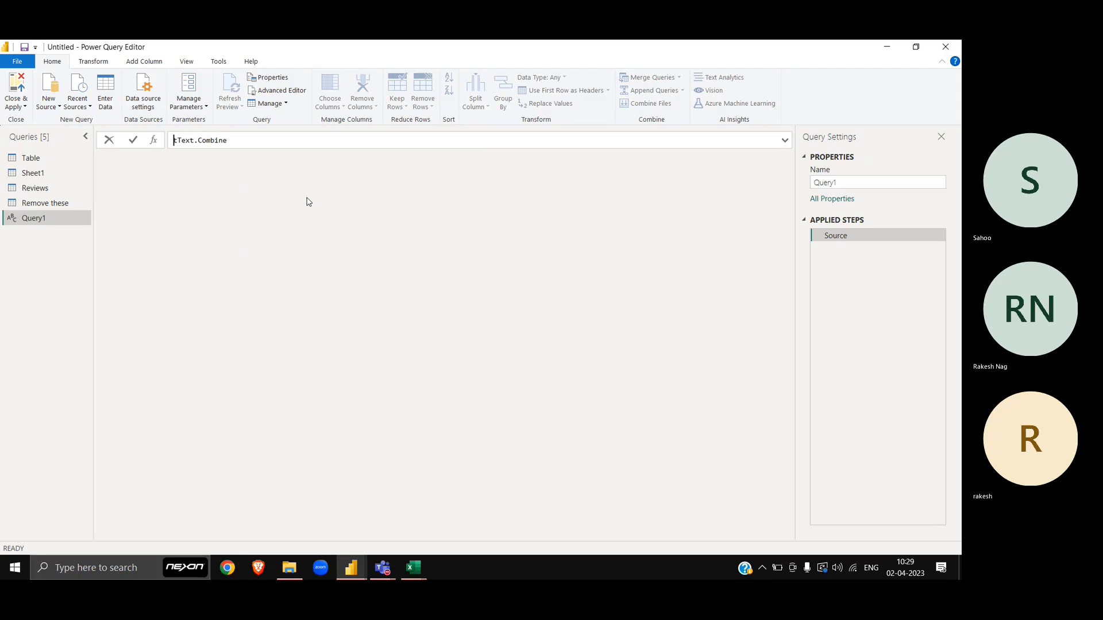
{"action": "type", "text": "="}
{"action": "key", "text": "Return"}
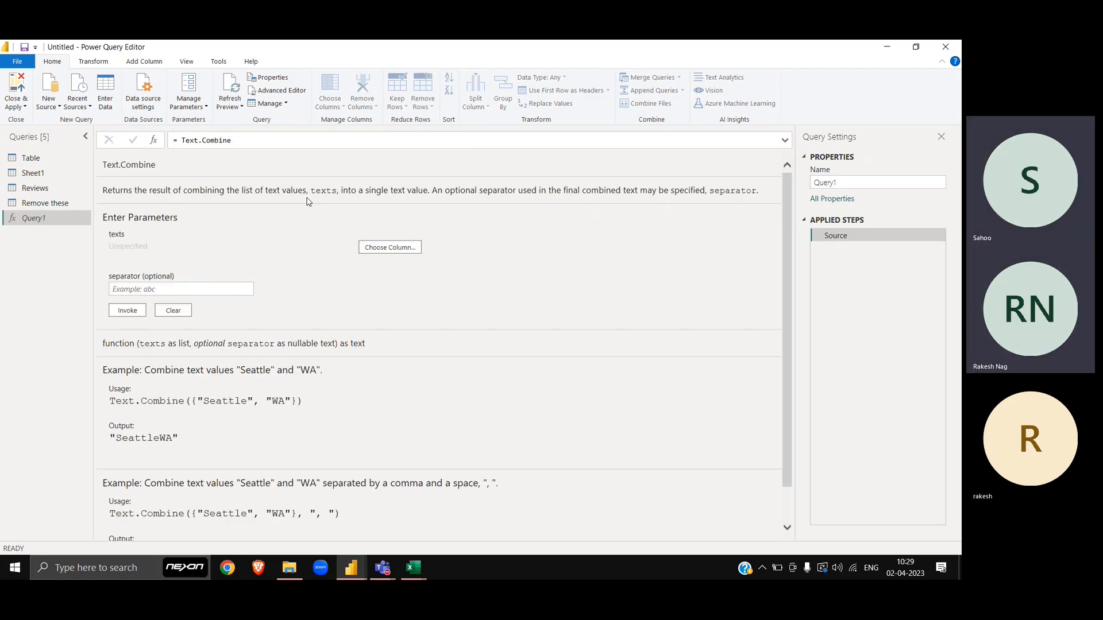
Examine the Text.Combine usage examples, comparing the list argument with the combined text output
{"action": "scroll", "coordinate": [304, 389], "scroll_direction": "down", "scroll_amount": 1}
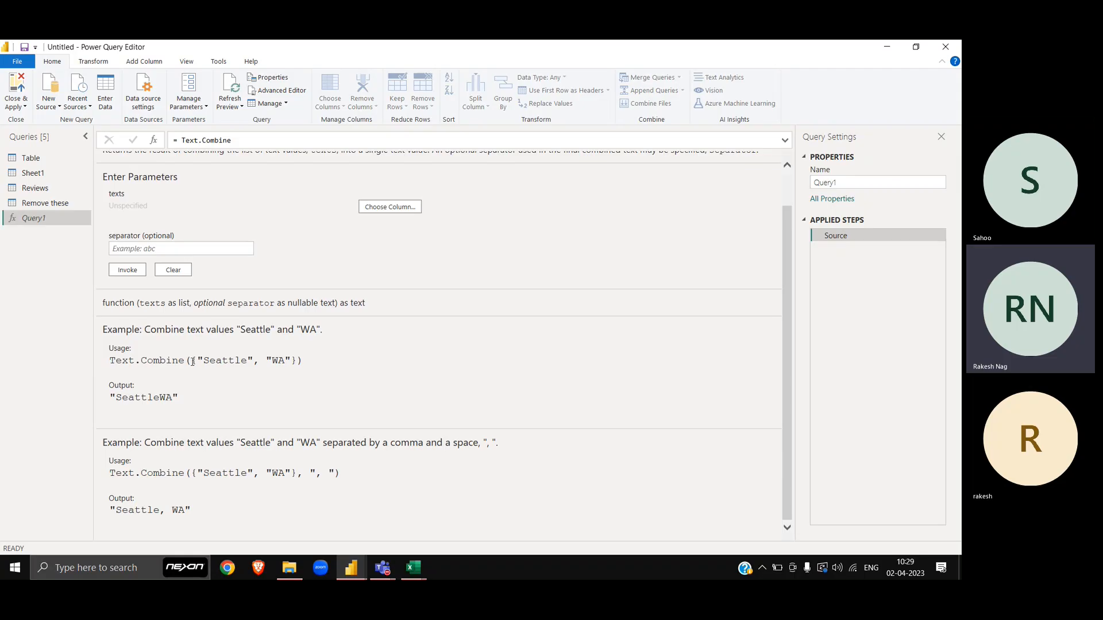
{"action": "left_click_drag", "start_coordinate": [191, 362], "coordinate": [300, 361]}
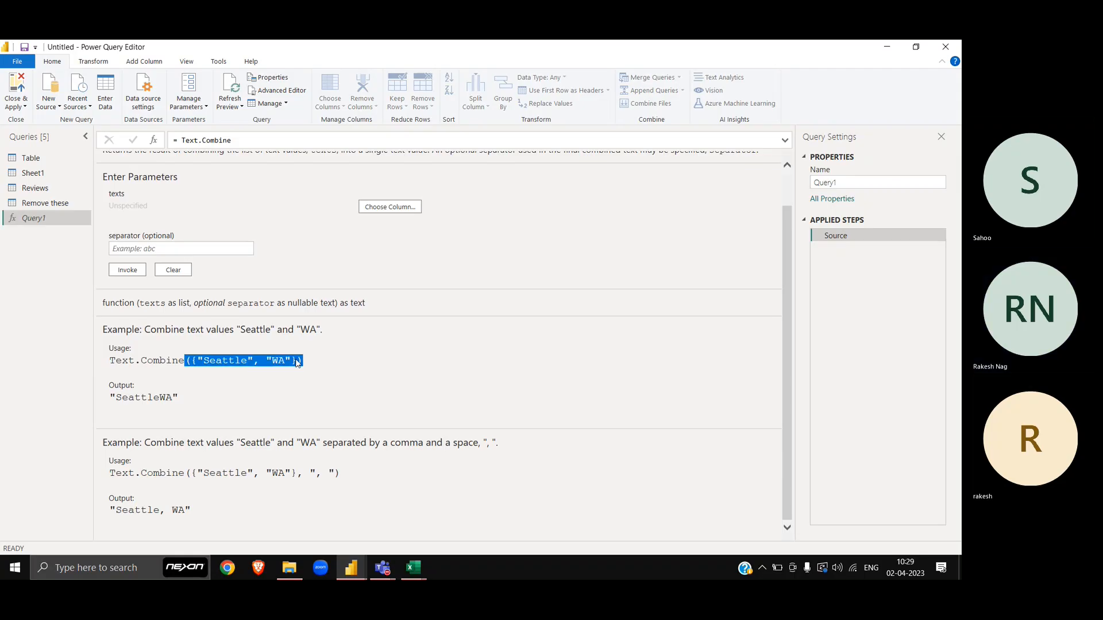
{"action": "left_click_drag", "start_coordinate": [186, 401], "coordinate": [103, 404]}
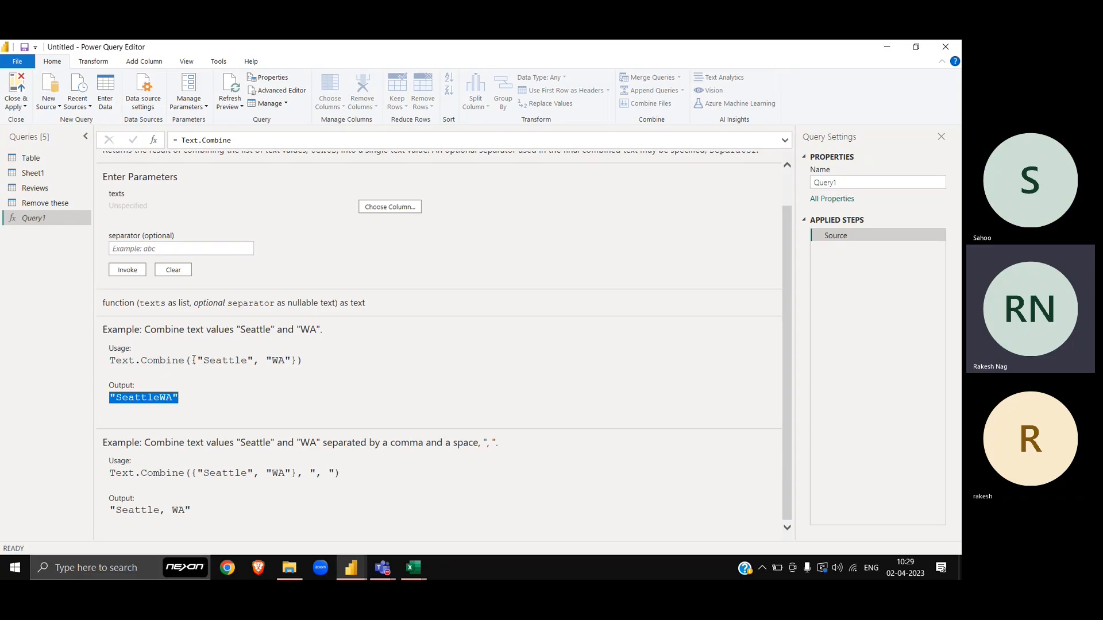
{"action": "left_click_drag", "start_coordinate": [187, 360], "coordinate": [294, 357]}
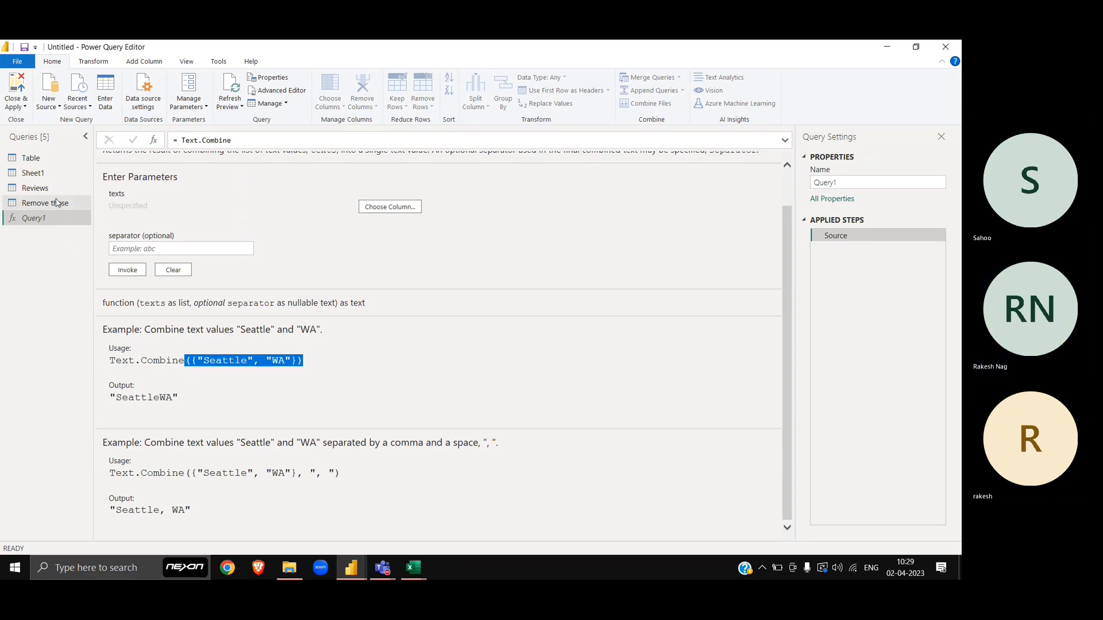
Add a custom column named Custom to the Reviews query with the formula [all][Words]
{"action": "left_click", "coordinate": [58, 202]}
{"action": "left_click", "coordinate": [51, 189]}
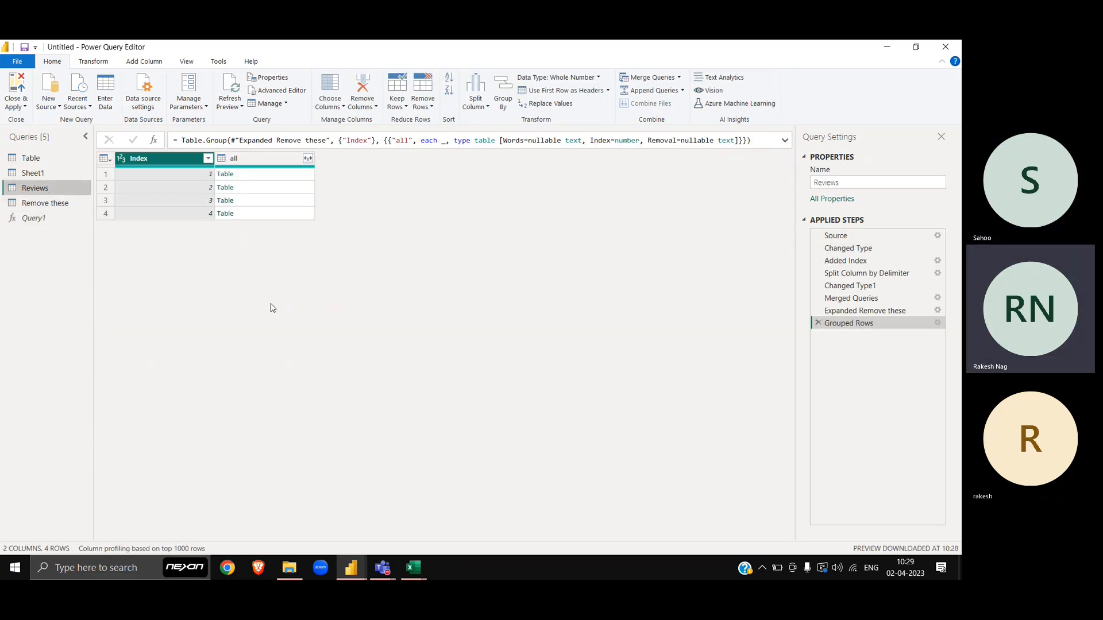
{"action": "left_click", "coordinate": [243, 176]}
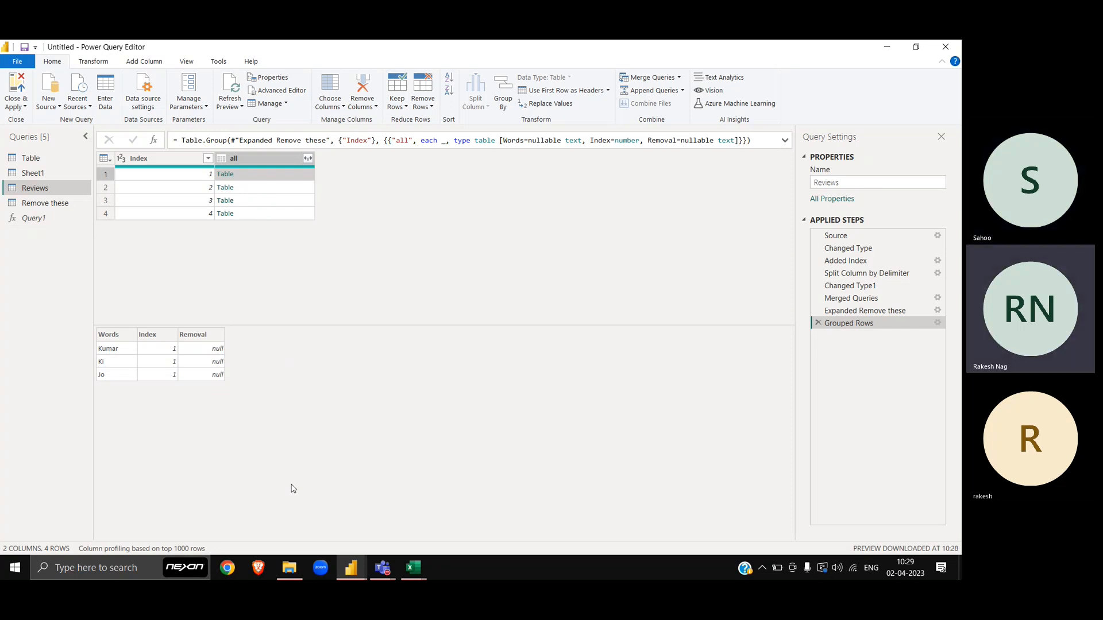
{"action": "left_click", "coordinate": [137, 65]}
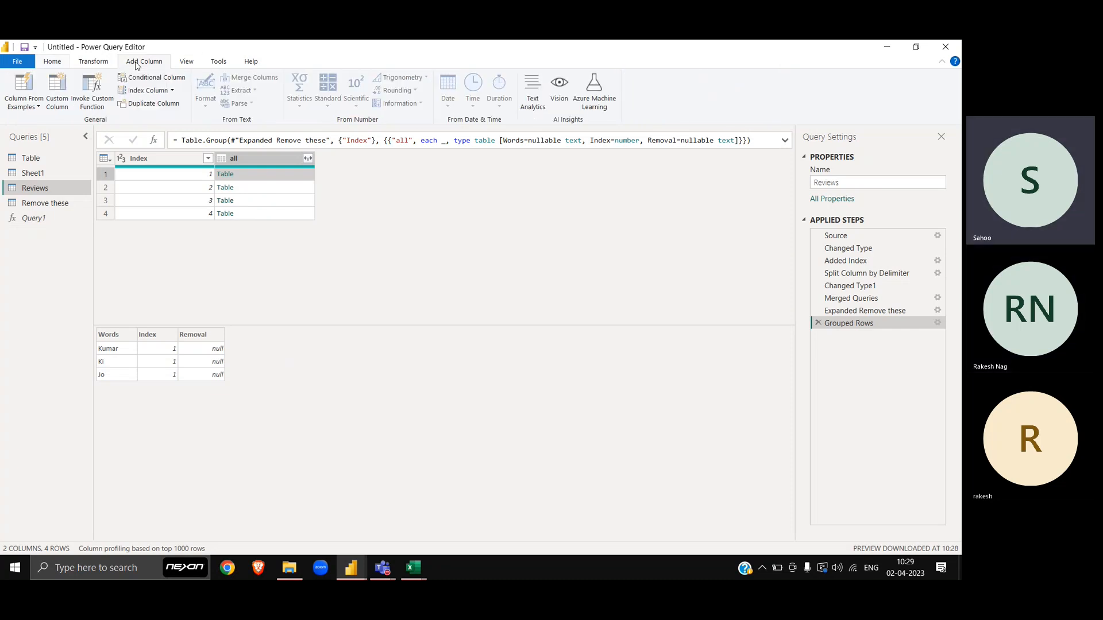
{"action": "left_click", "coordinate": [57, 92]}
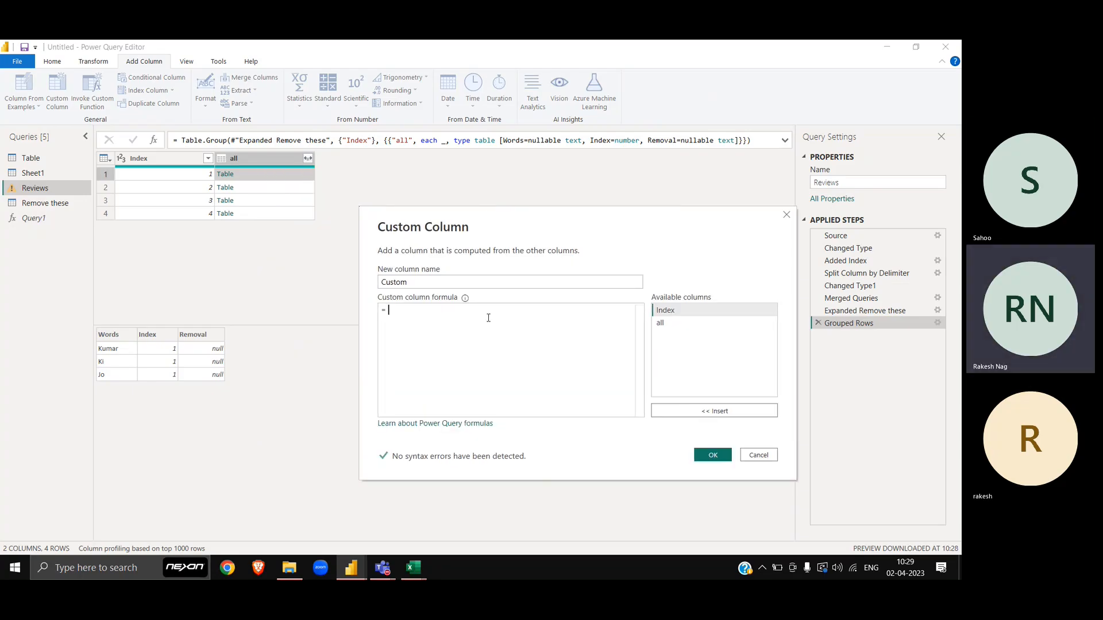
{"action": "double_click", "coordinate": [661, 323]}
{"action": "type", "text": "[W"}
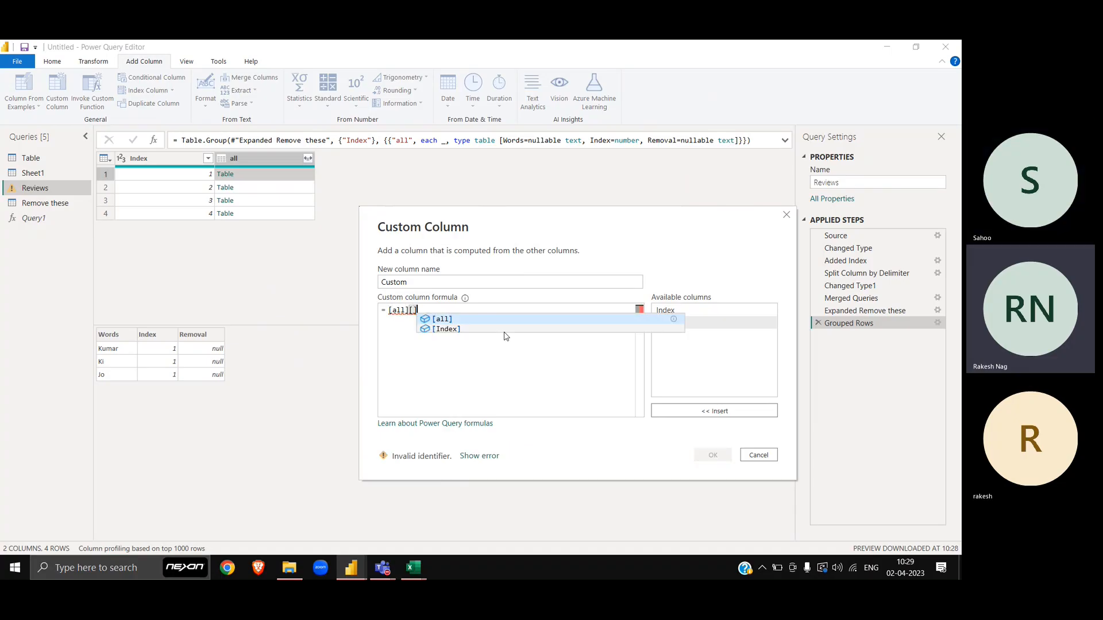
{"action": "type", "text": "ords"}
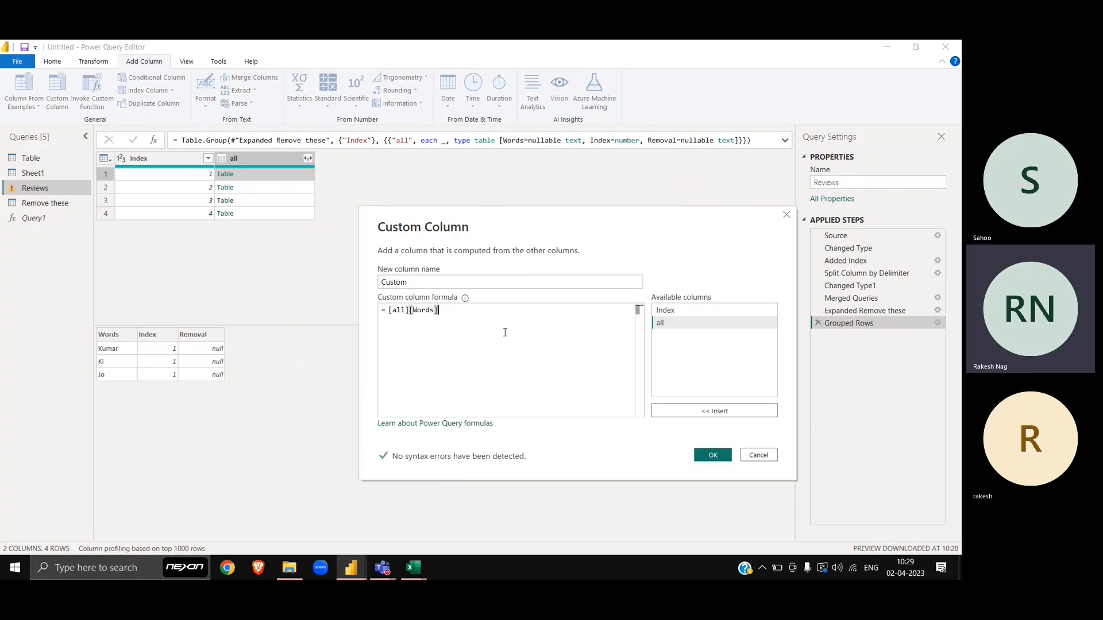
{"action": "left_click", "coordinate": [713, 455]}
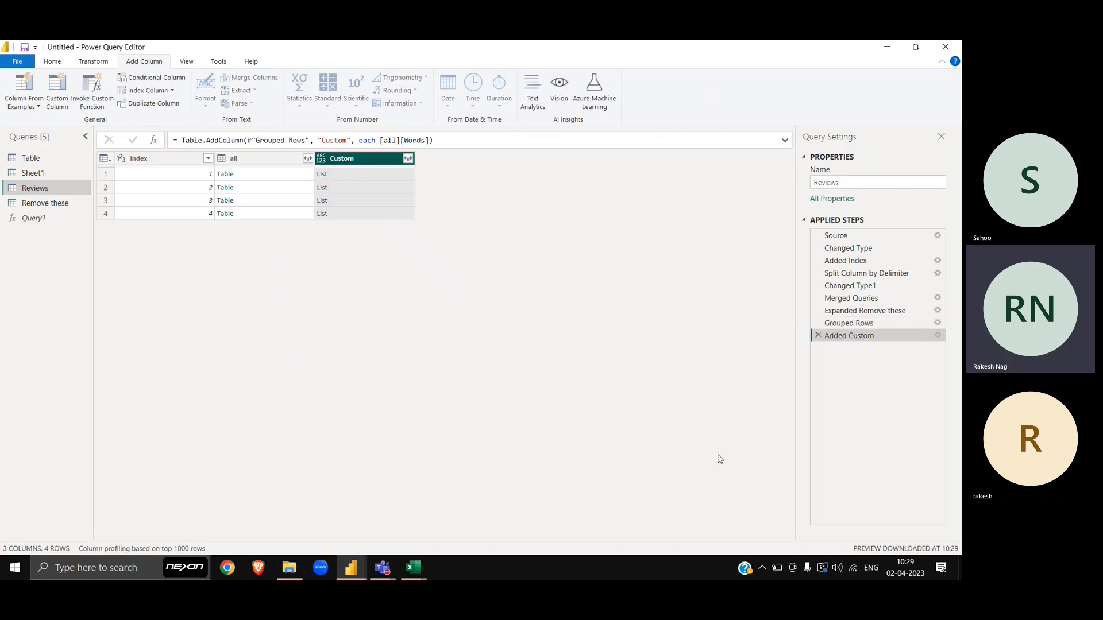
Wrap the Custom column's formula as Text.Combine([all][Words]," ") to join each list of words with spaces
{"action": "left_click", "coordinate": [379, 183]}
{"action": "key", "text": "Down"}
{"action": "key", "text": "Down"}
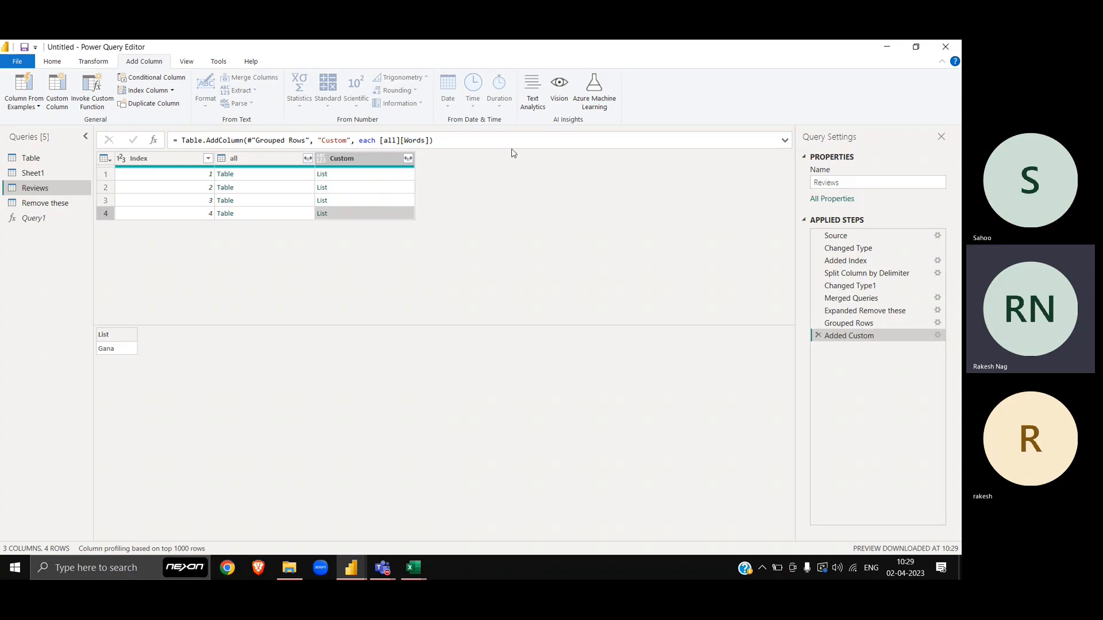
{"action": "left_click", "coordinate": [381, 140]}
{"action": "type", "text": "Tex"}
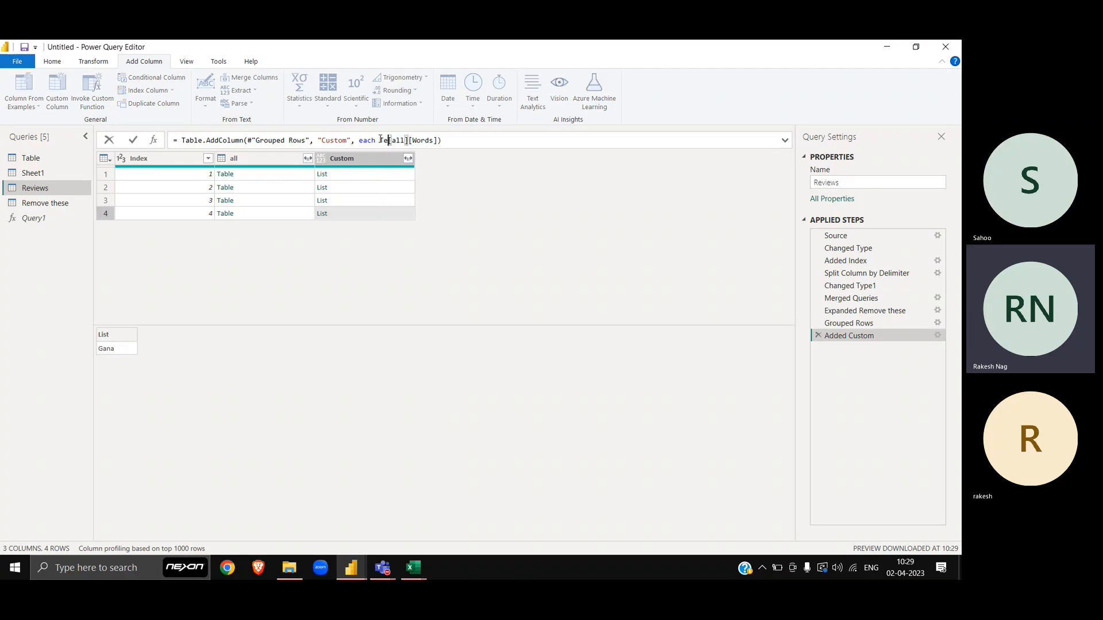
{"action": "type", "text": "t.Combi"}
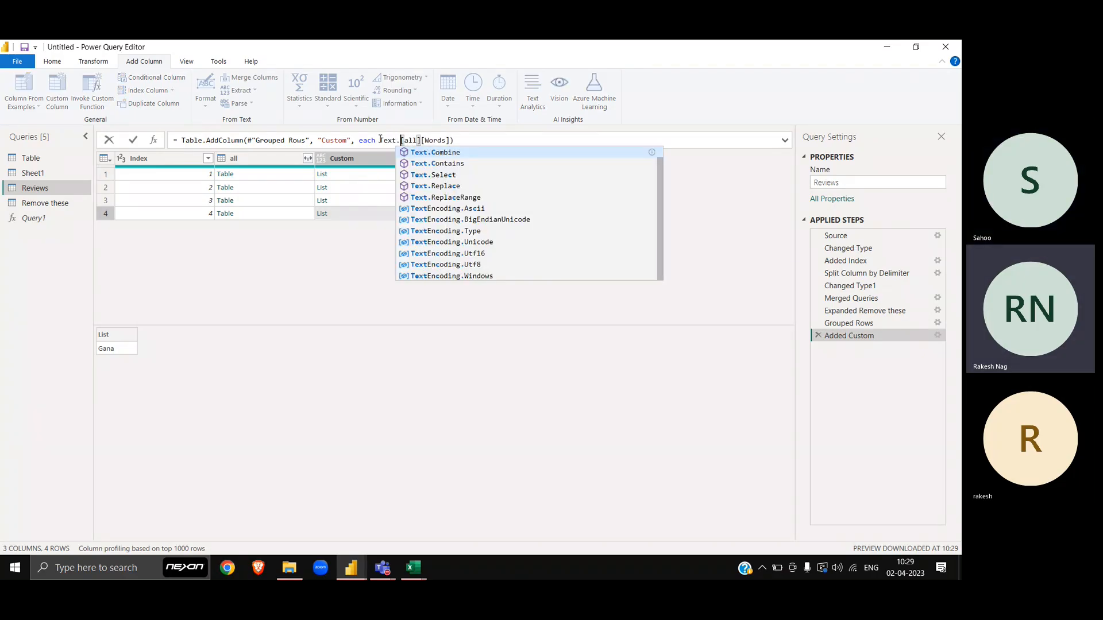
{"action": "type", "text": "ne("}
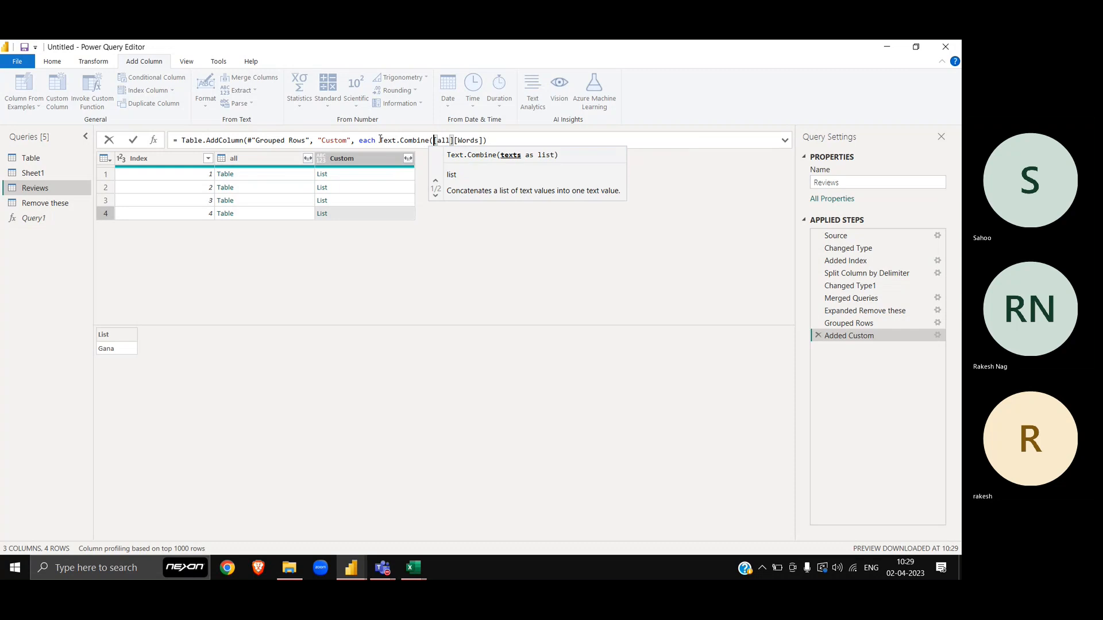
{"action": "key", "text": "End"}
{"action": "key", "text": "Left"}
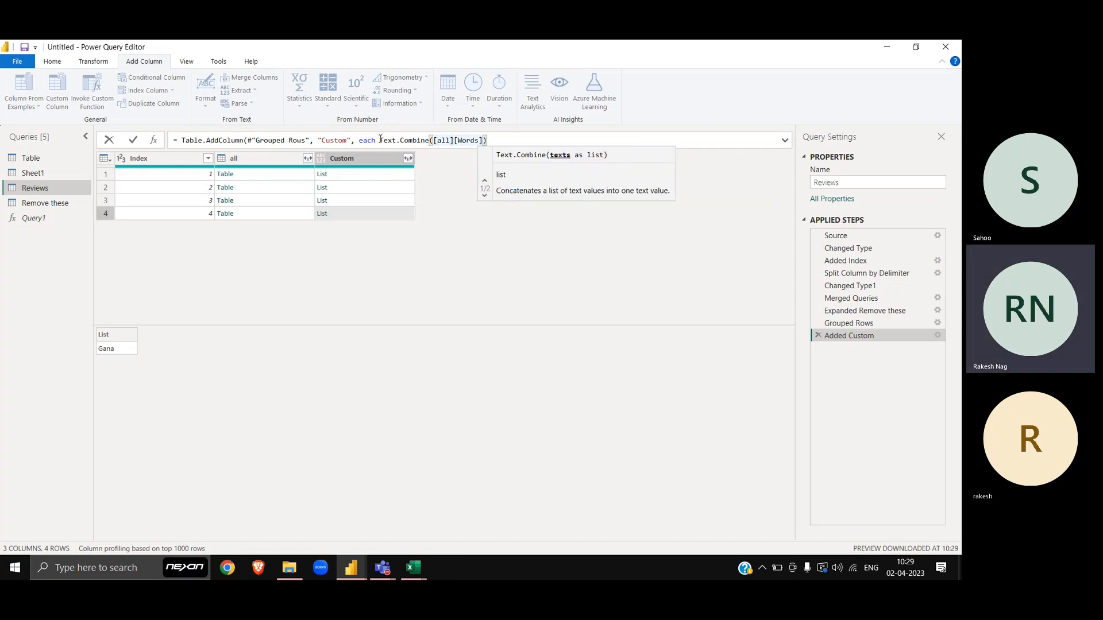
{"action": "type", "text": ",\" "}
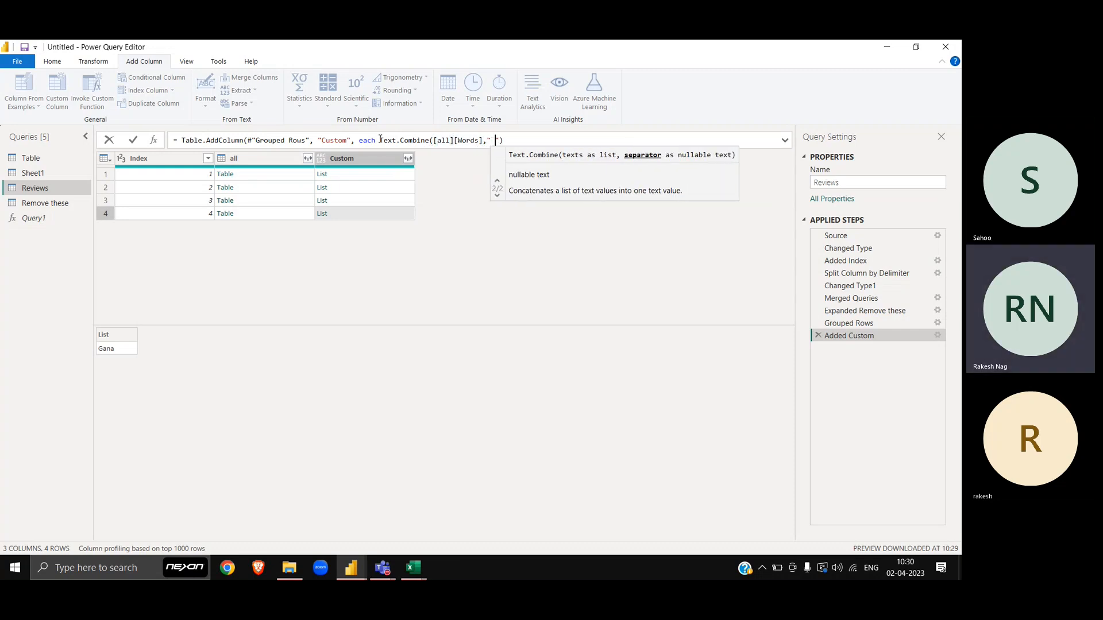
{"action": "type", "text": "\")"}
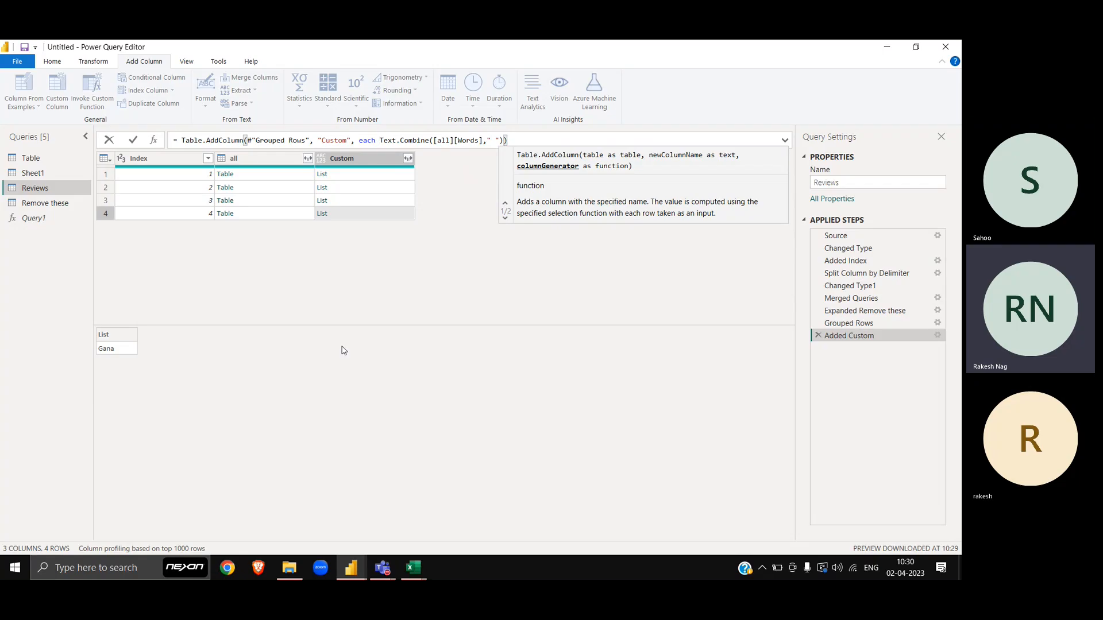
{"action": "key", "text": "Return"}
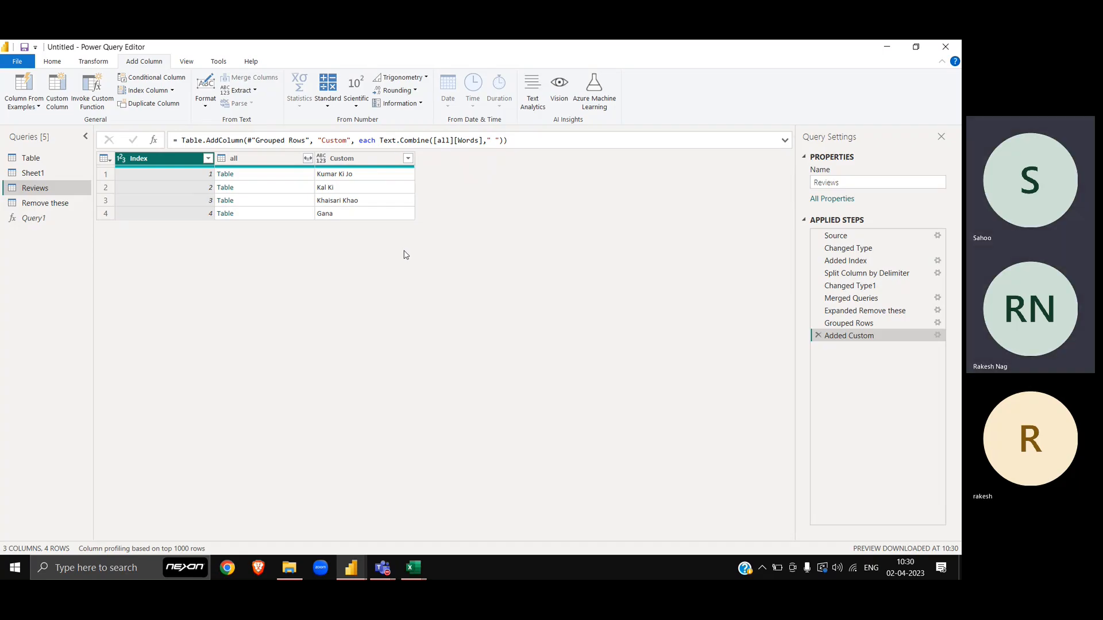
Compare the combined phrases with the original words in the Excel workbook, and remove the Index and all columns from Reviews
{"action": "key", "text": "alt+Tab"}
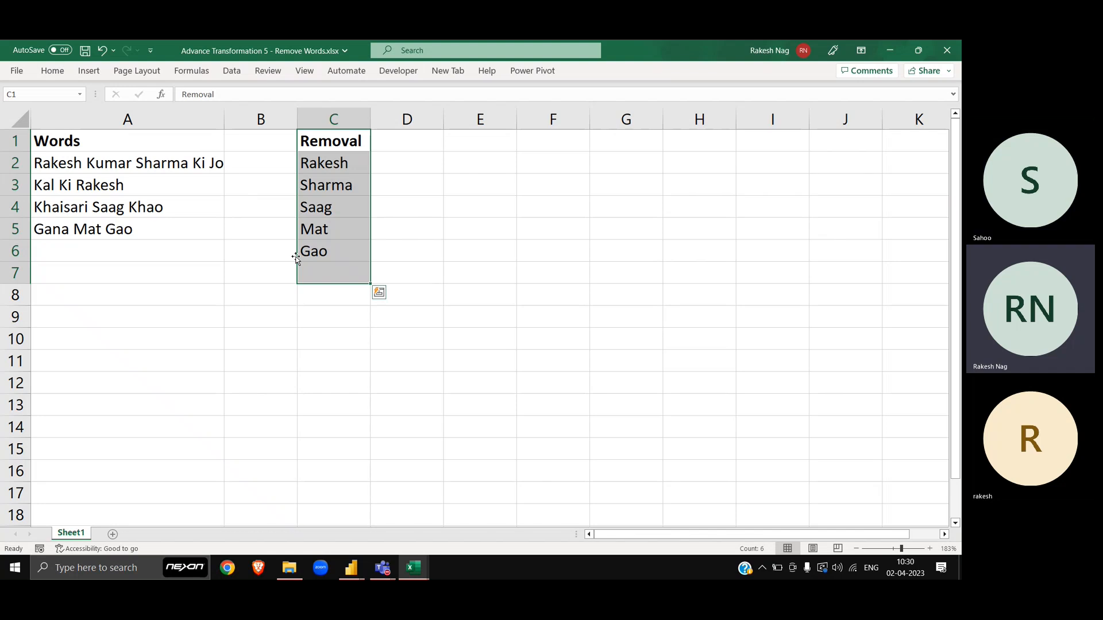
{"action": "key", "text": "alt+Tab"}
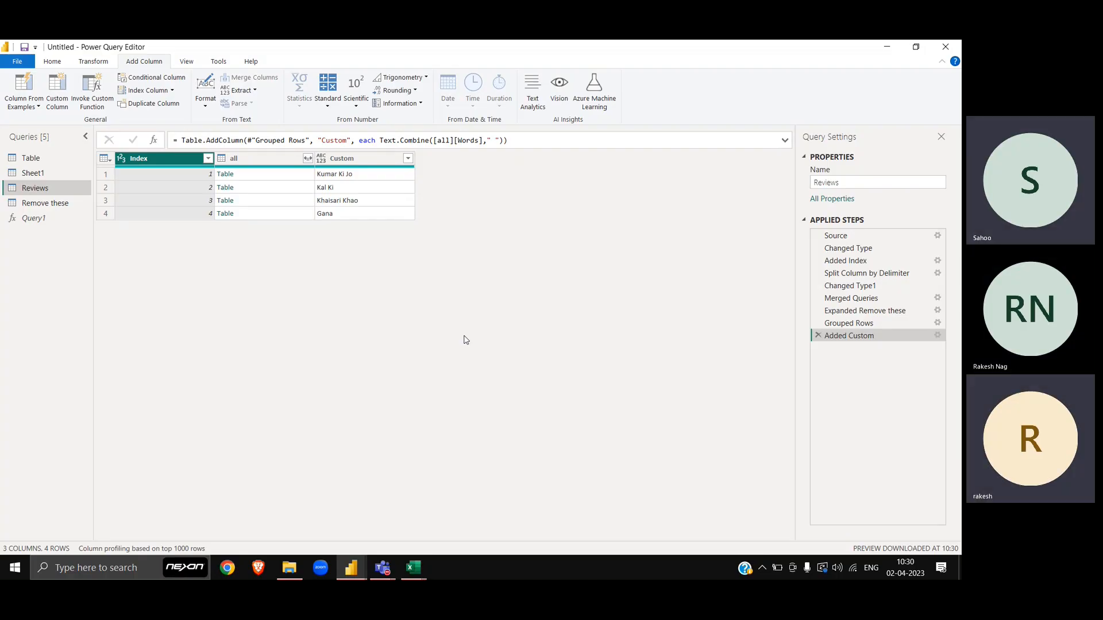
{"action": "key", "text": "alt+Tab"}
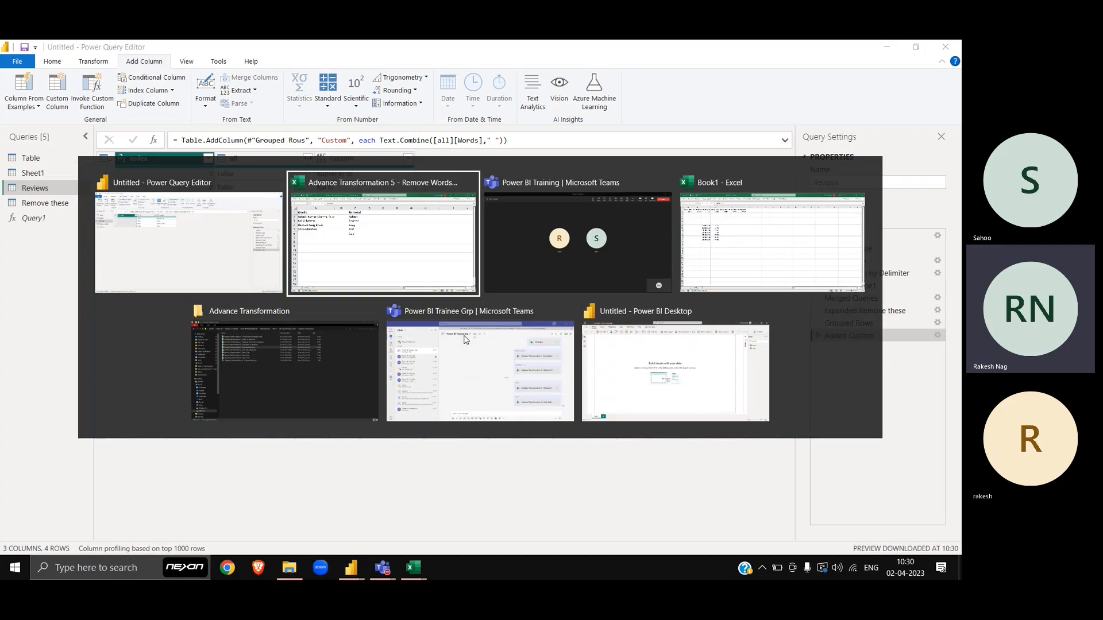
{"action": "key", "text": "alt+Tab"}
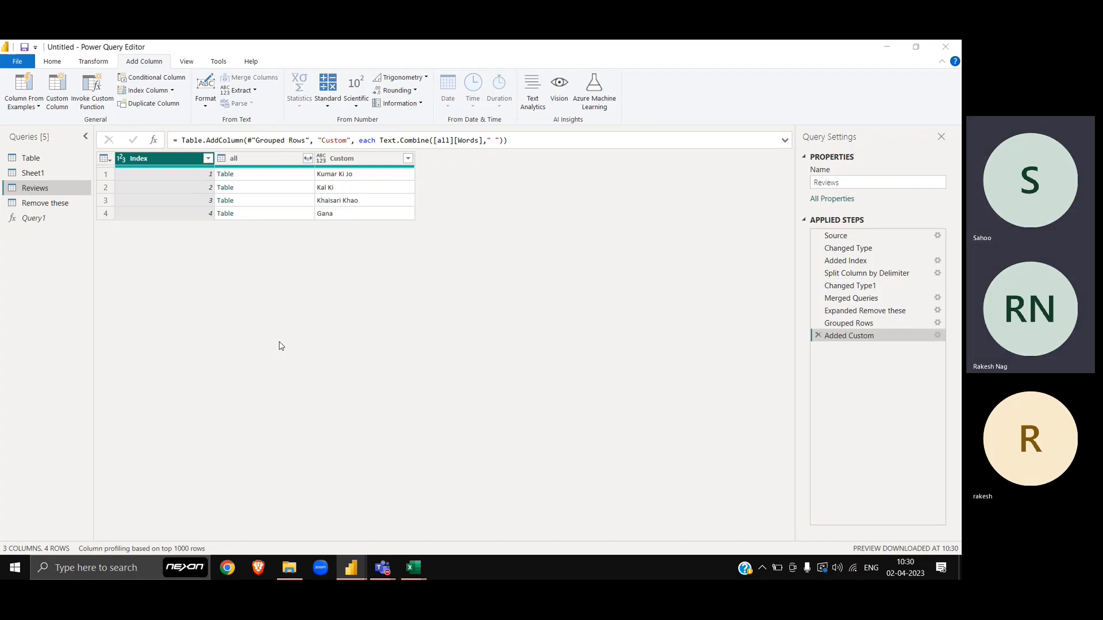
{"action": "key", "text": "alt+Tab"}
{"action": "key", "text": "alt+Tab"}
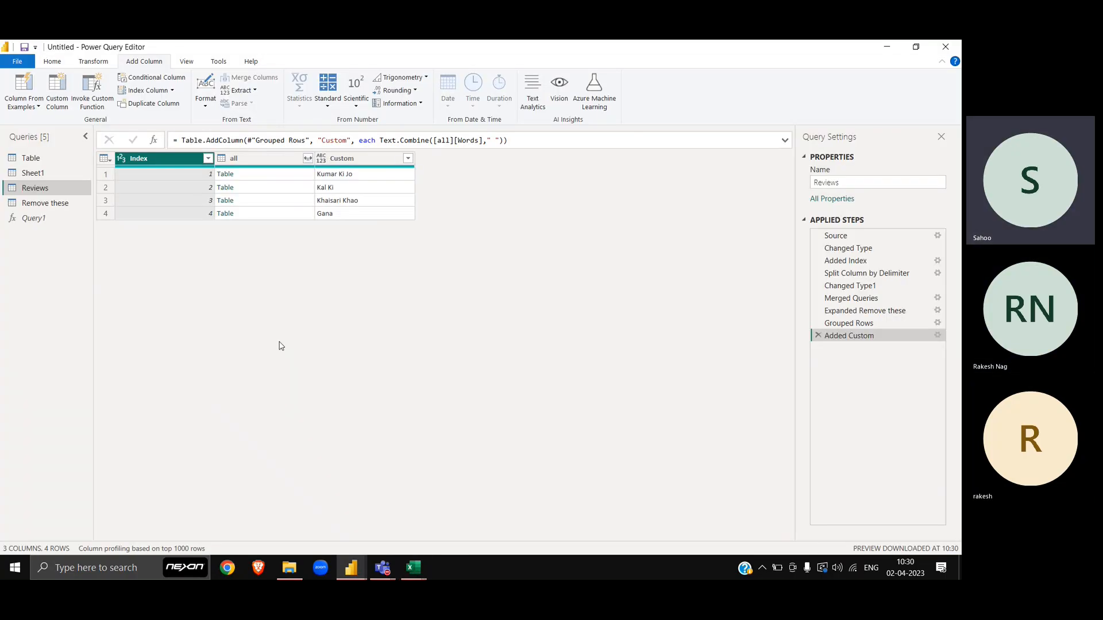
{"action": "left_click", "coordinate": [252, 162]}
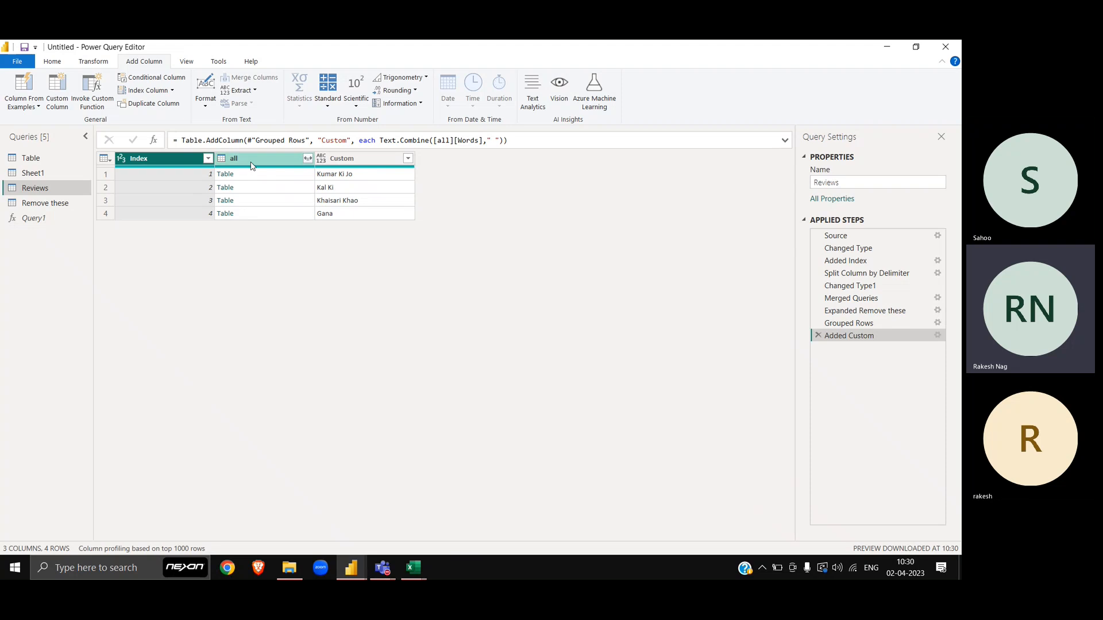
{"action": "key", "text": "Delete"}
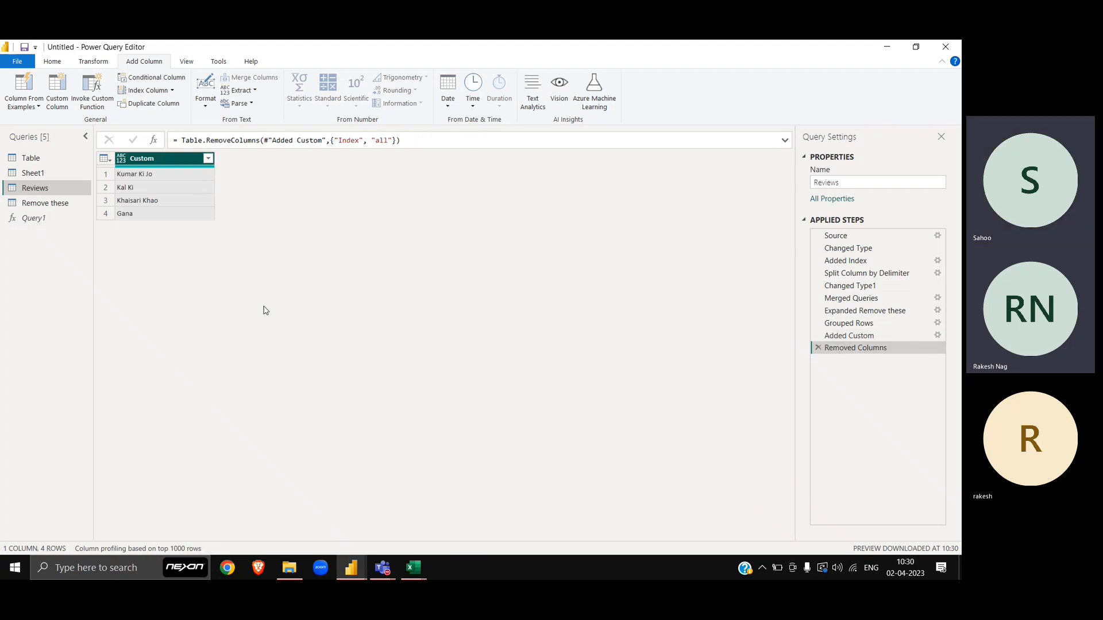
Switch to the Advance Transformation folder in File Explorer
{"action": "key", "text": "alt+Tab"}
{"action": "key", "text": "alt+Tab"}
{"action": "key", "text": "alt+Tab"}
{"action": "key", "text": "alt+Tab"}
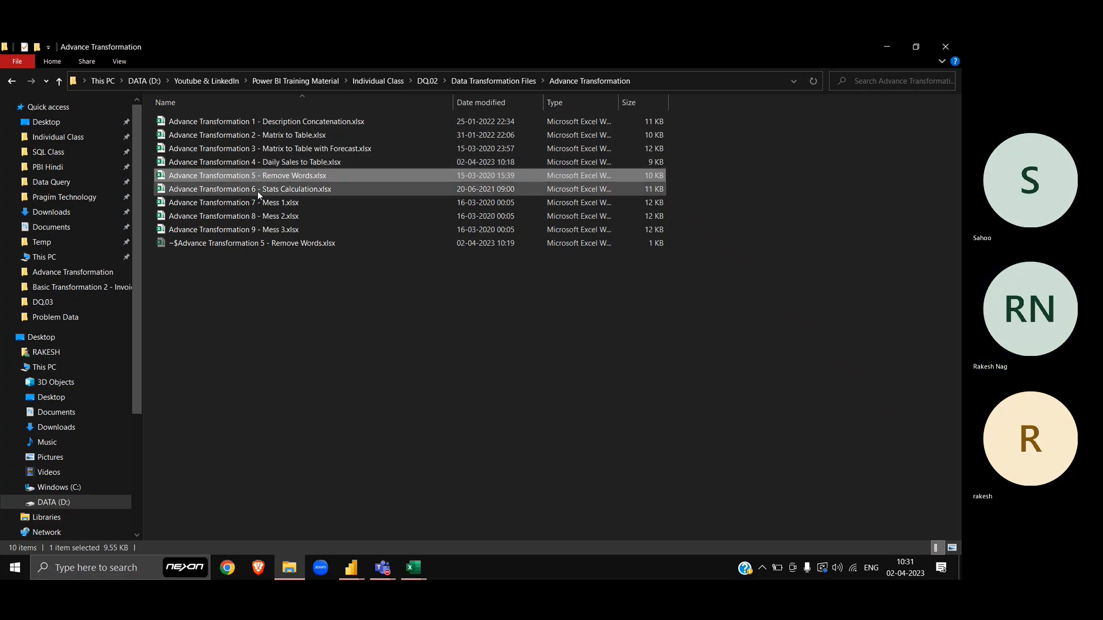
Share Advance Transformation 5 - Remove Words.xlsx from the folder in the Power BI Trainee Grp chat in Microsoft Teams
{"action": "left_click_drag", "start_coordinate": [254, 176], "coordinate": [466, 520]}
{"action": "key", "text": "alt+Tab"}
{"action": "key", "text": "alt+Tab"}
{"action": "key", "text": "alt+Tab"}
{"action": "key", "text": "alt+Tab"}
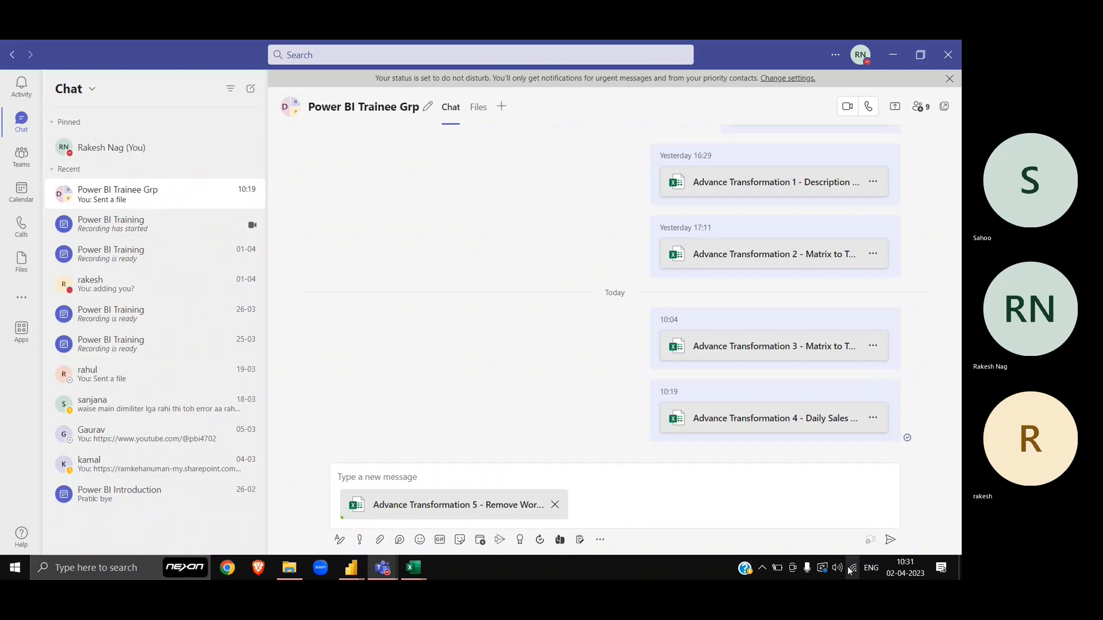
{"action": "left_click", "coordinate": [890, 541]}
Send the group chat message "Use Advance Trans 5 file, and apply your own transformation"
{"action": "type", "text": "Use"}
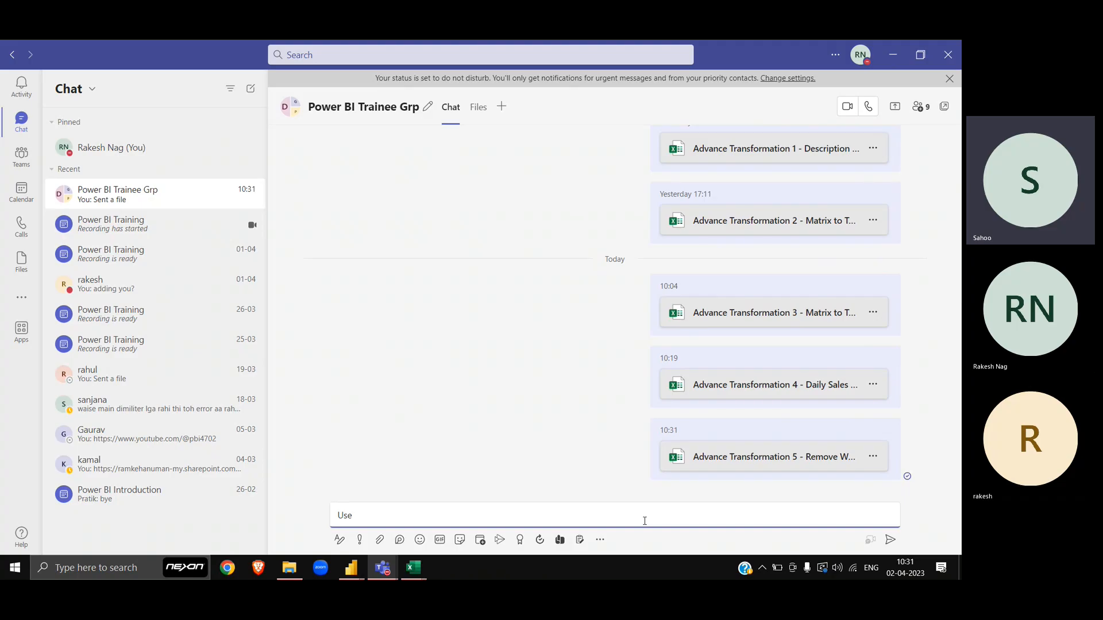
{"action": "type", "text": " Ad"}
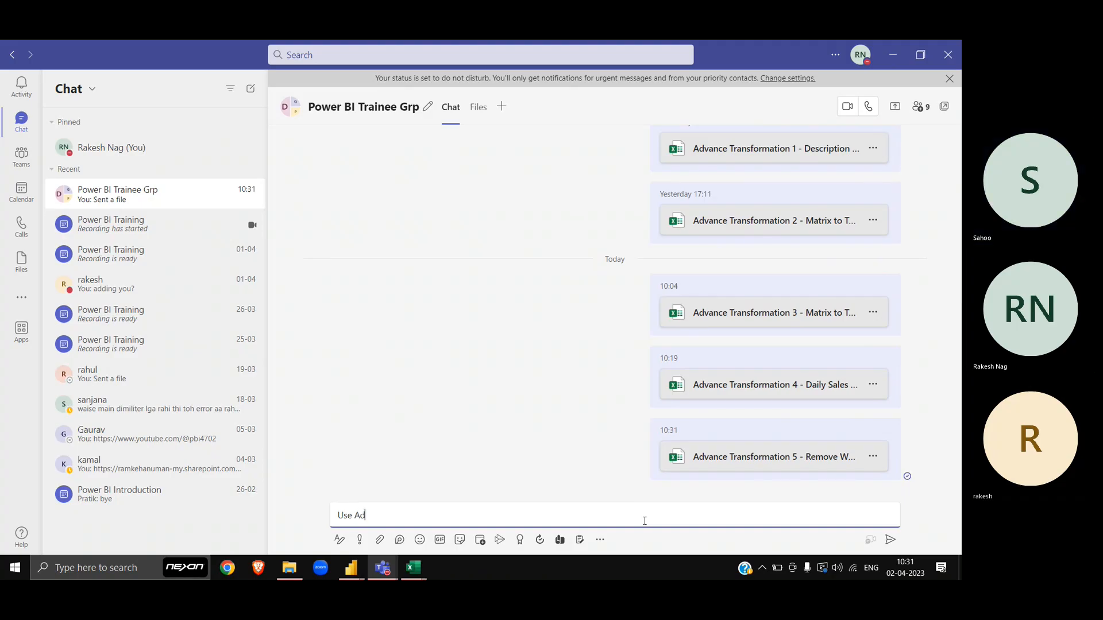
{"action": "type", "text": "vance Tra"}
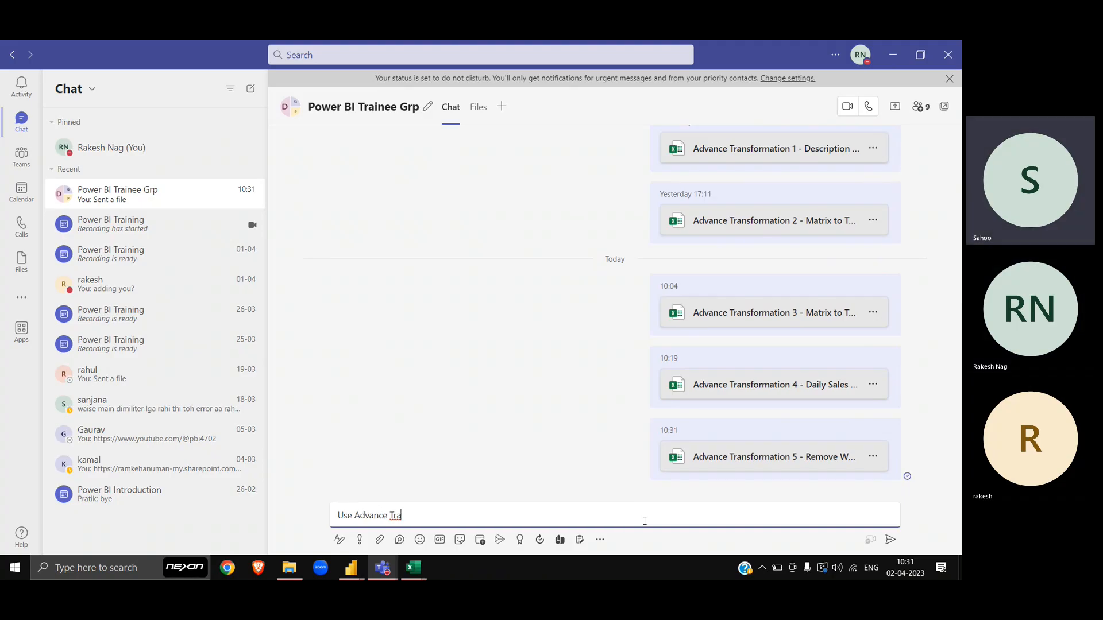
{"action": "type", "text": "ns 5"}
{"action": "key", "text": "alt+Tab"}
{"action": "key", "text": "alt+Tab"}
{"action": "key", "text": "alt+Tab"}
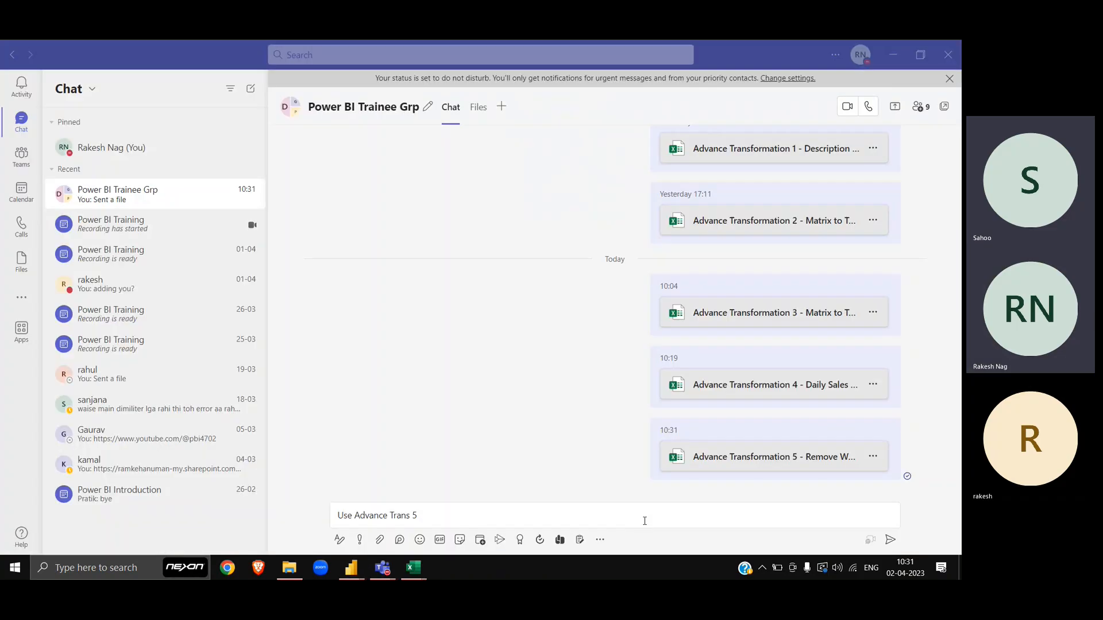
{"action": "type", "text": ","}
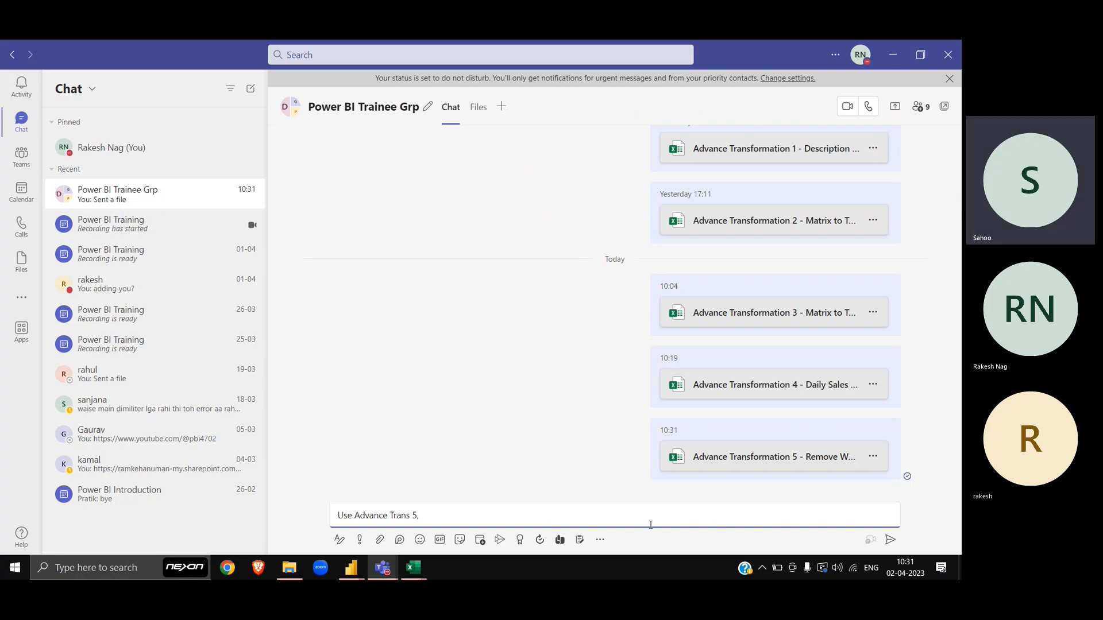
{"action": "key", "text": "BackSpace"}
{"action": "type", "text": "file, a"}
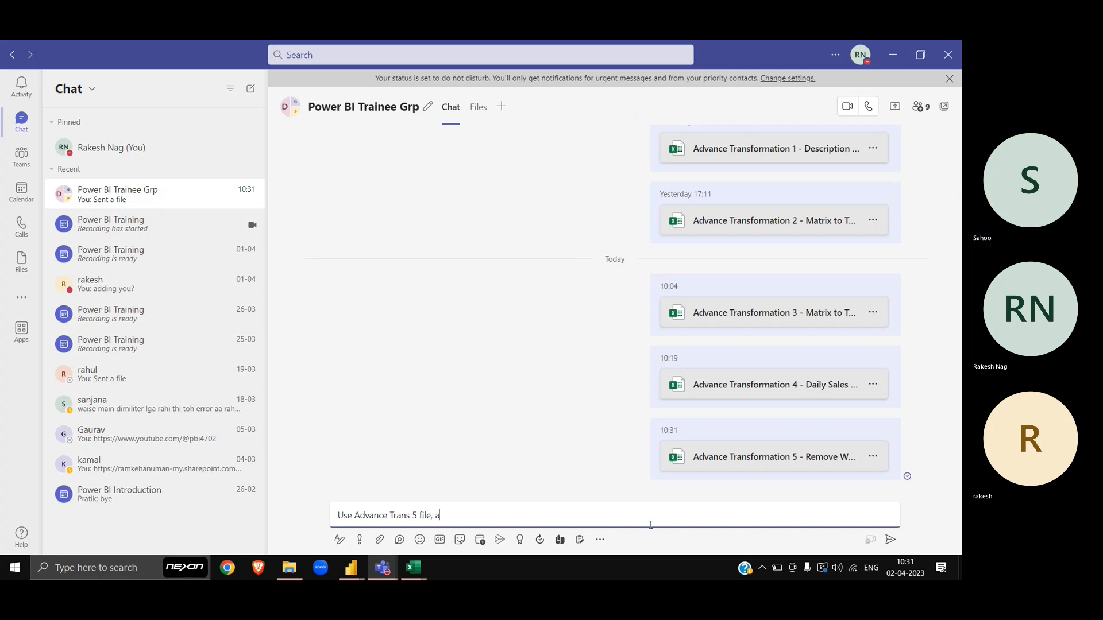
{"action": "type", "text": "nd apply your own transformation"}
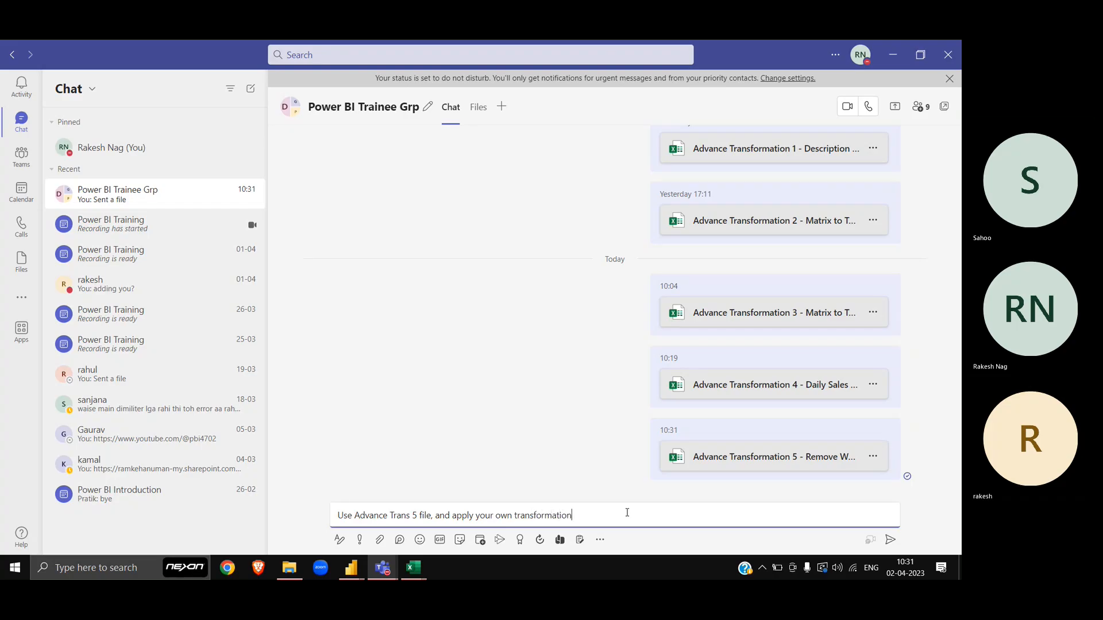
{"action": "key", "text": "Return"}
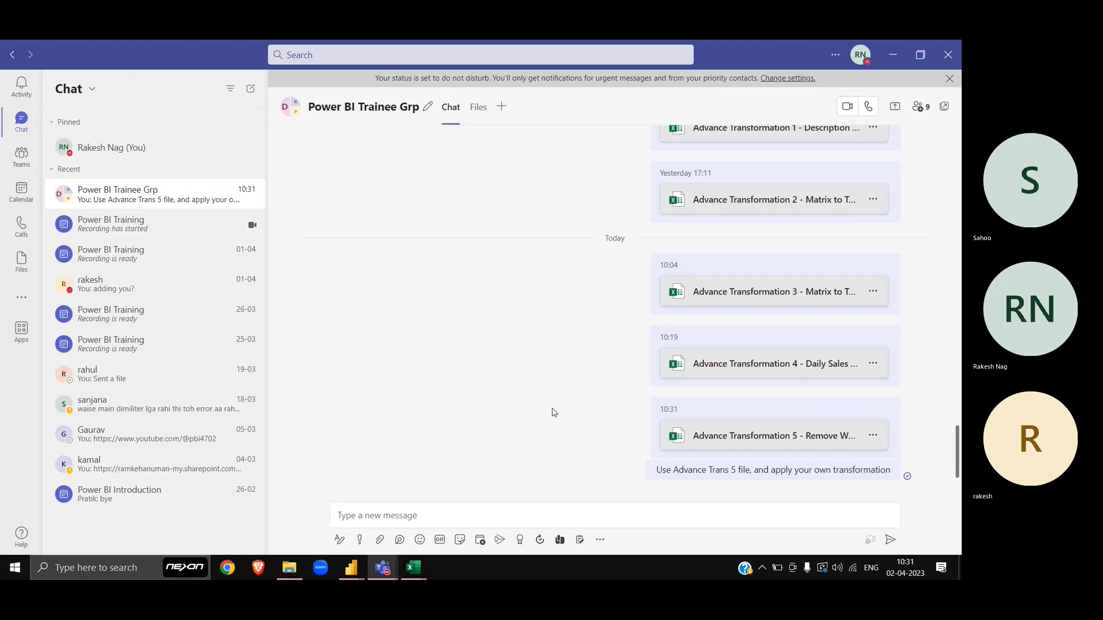
Switch to Excel and close the Remove Words workbook and Book1 without saving
{"action": "key", "text": "alt+Tab"}
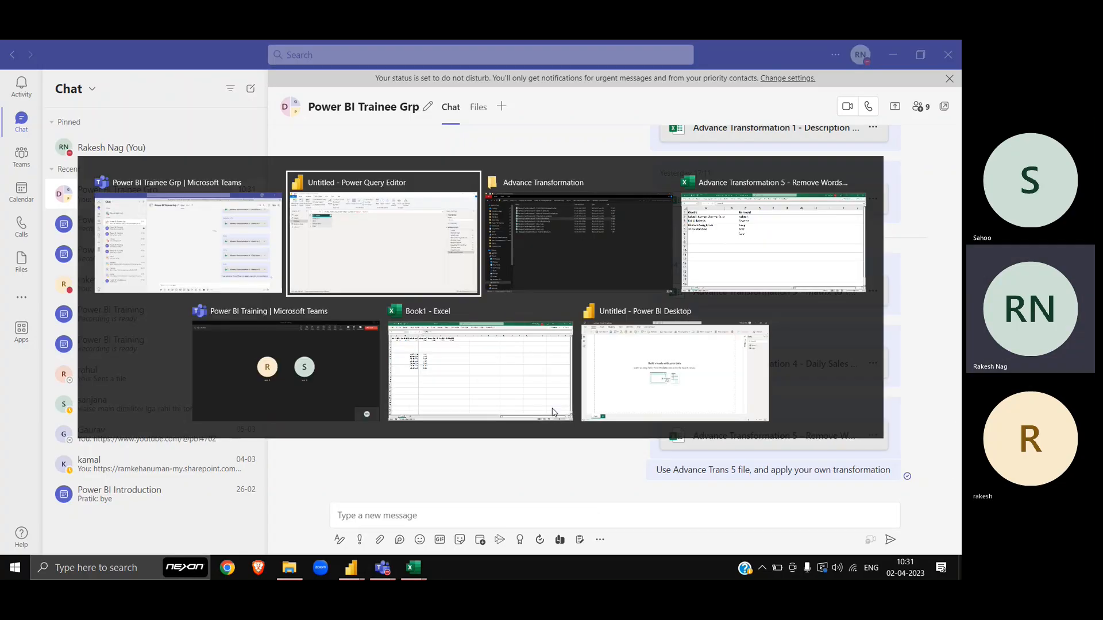
{"action": "key", "text": "alt+Tab"}
{"action": "key", "text": "alt+Tab"}
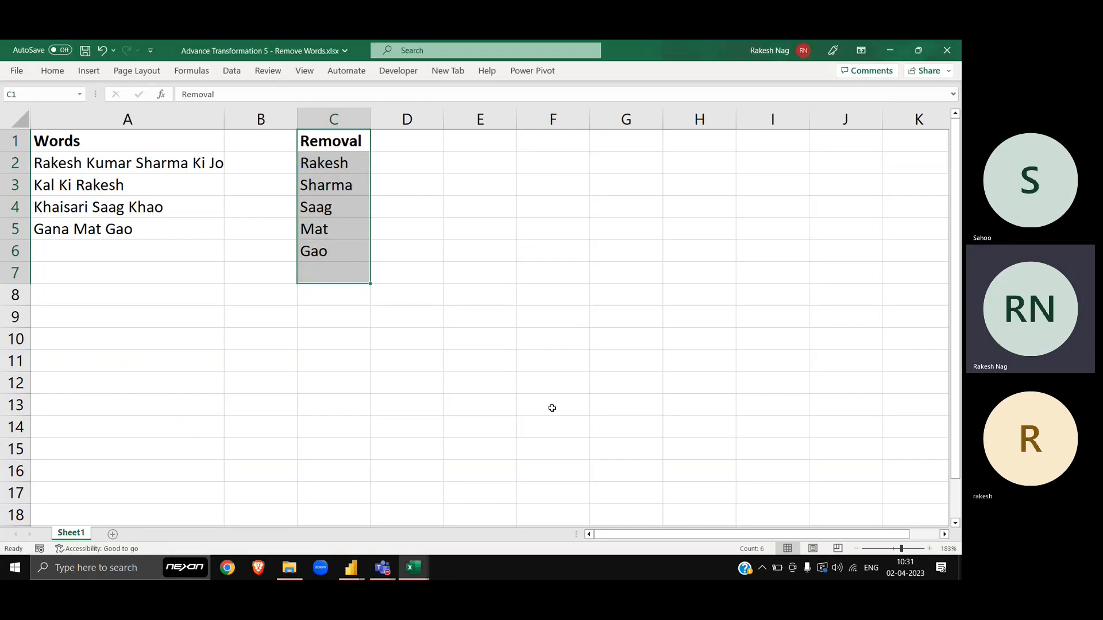
{"action": "key", "text": "alt+F4"}
{"action": "key", "text": "alt+F4"}
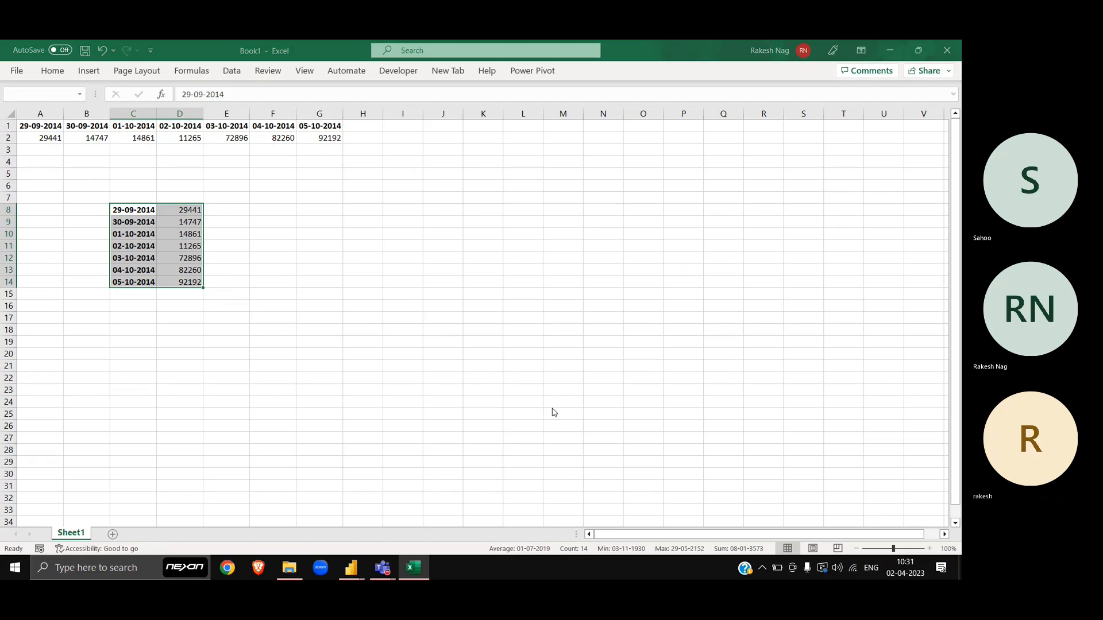
{"action": "key", "text": "n"}
Open Advance Transformation 6 - Stats Calculation.xlsx from the Advance Transformation folder in File Explorer
{"action": "key", "text": "alt+Tab"}
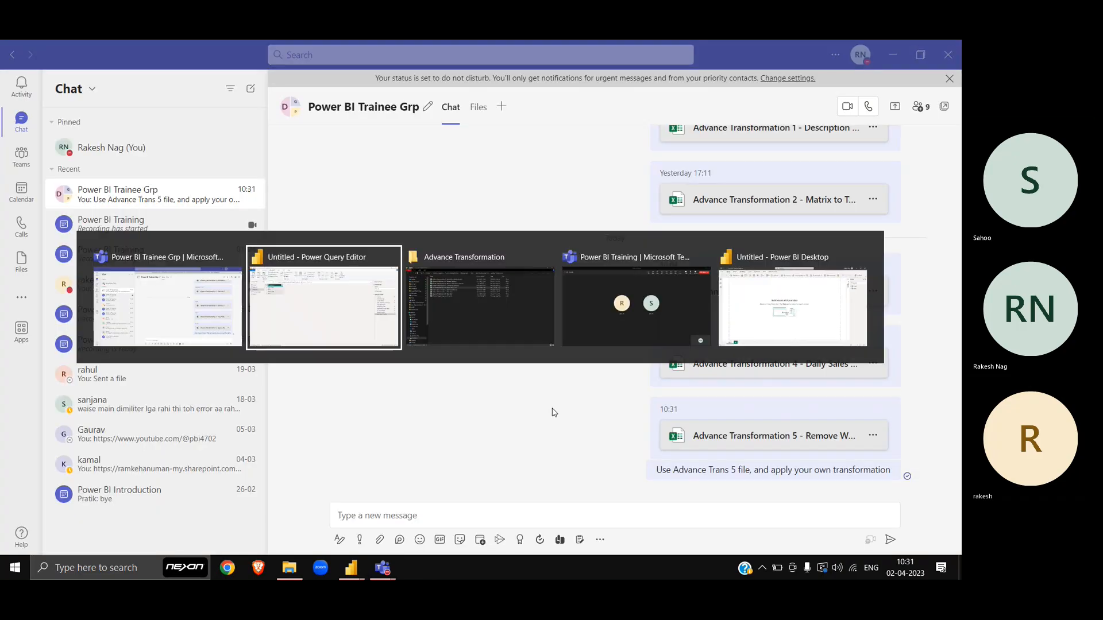
{"action": "key", "text": "alt+Tab"}
{"action": "key", "text": "Down"}
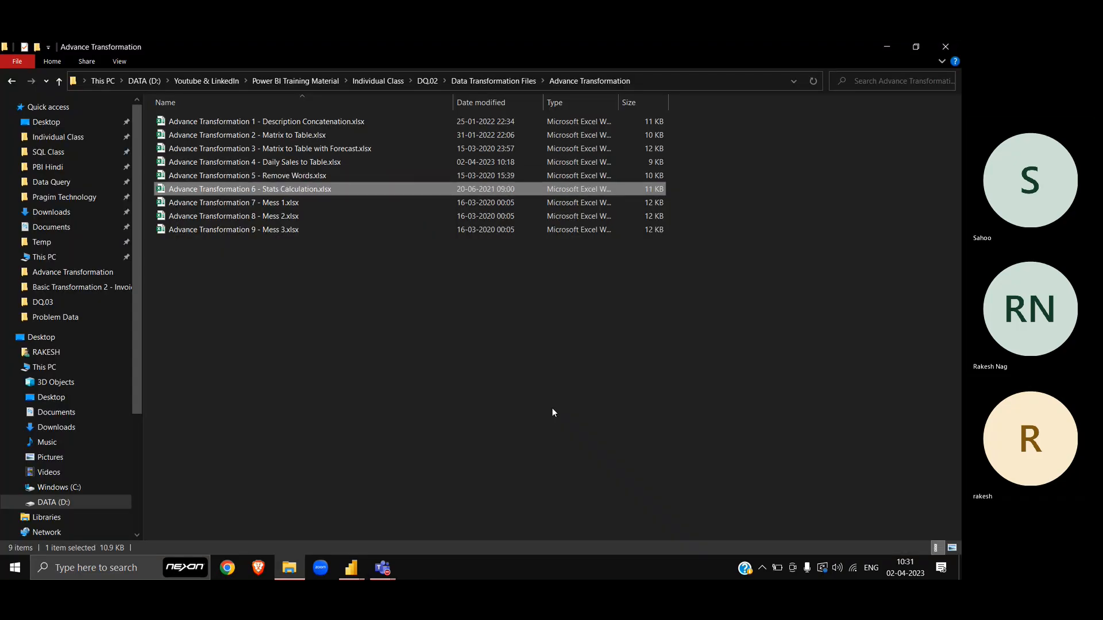
{"action": "key", "text": "Return"}
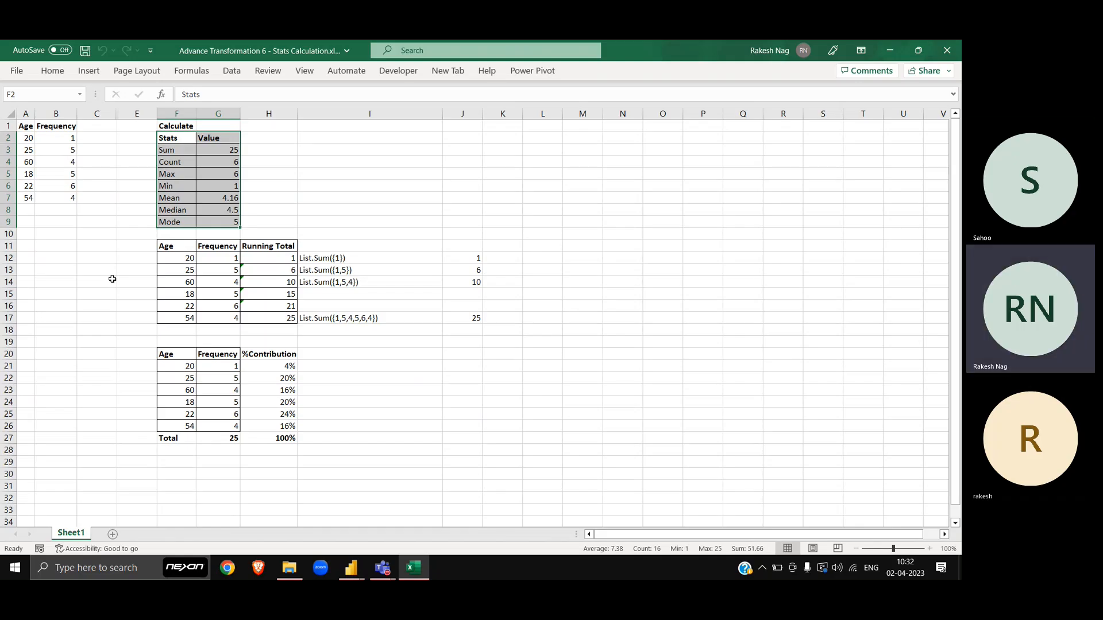
Examine the source table in columns A and B, matching each Age with its Frequency
{"action": "left_click", "coordinate": [112, 279]}
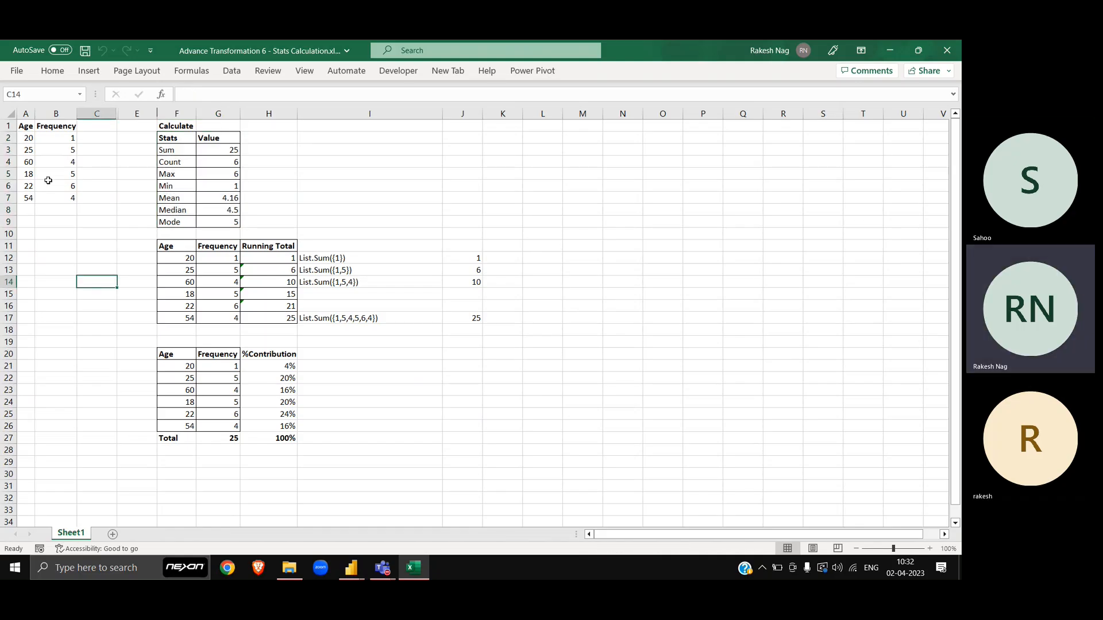
{"action": "scroll", "coordinate": [48, 181], "scroll_direction": "up", "scroll_amount": 8, "text": "ctrl"}
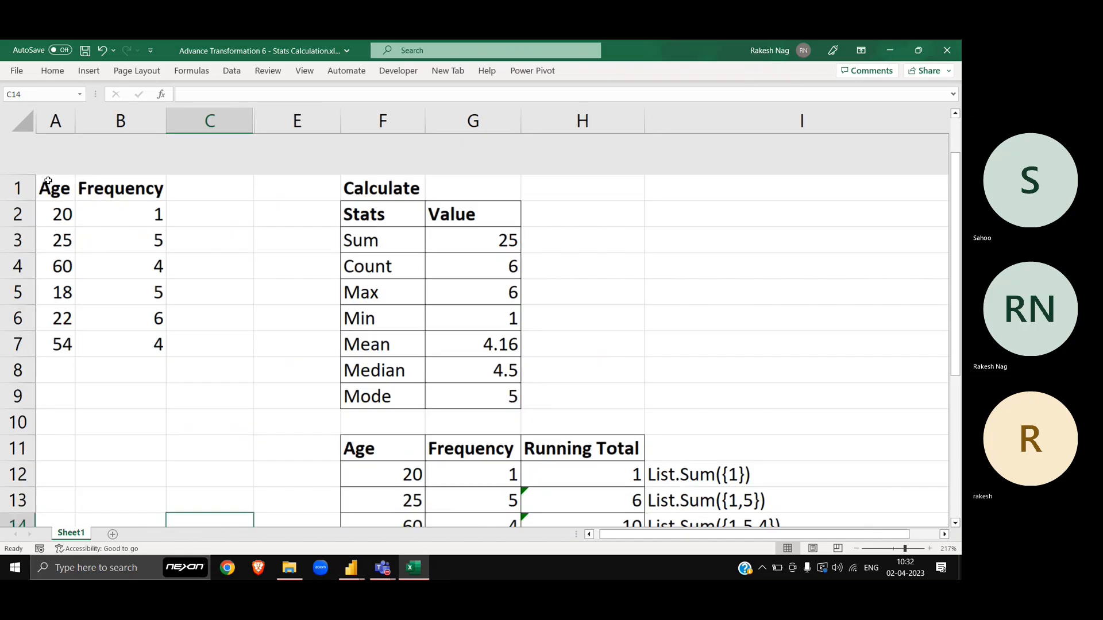
{"action": "left_click", "coordinate": [174, 274]}
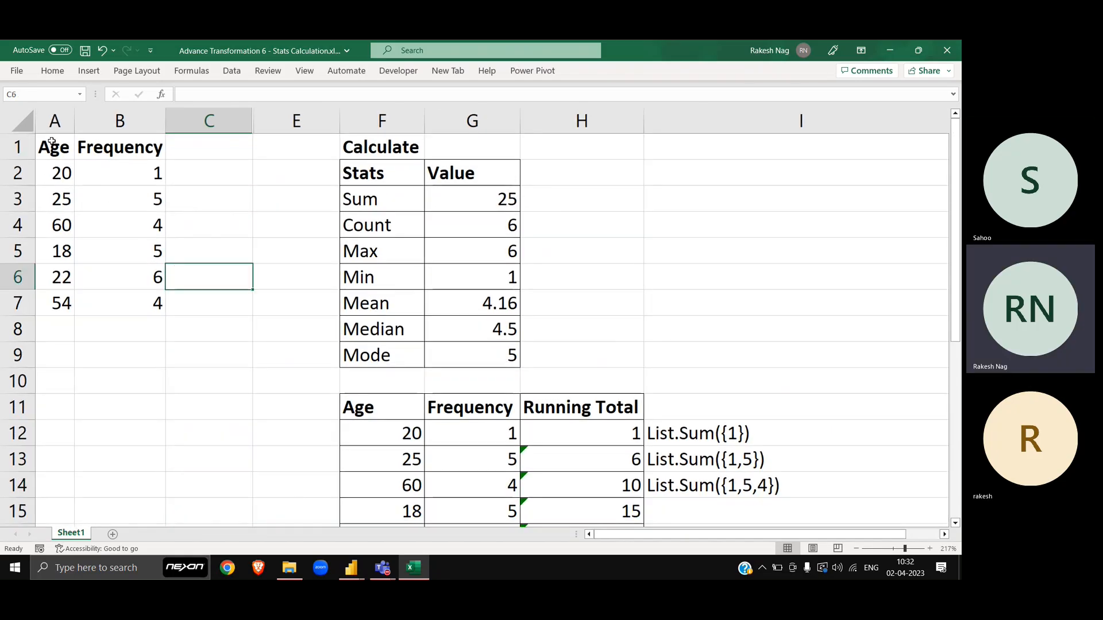
{"action": "left_click_drag", "start_coordinate": [50, 140], "coordinate": [153, 305]}
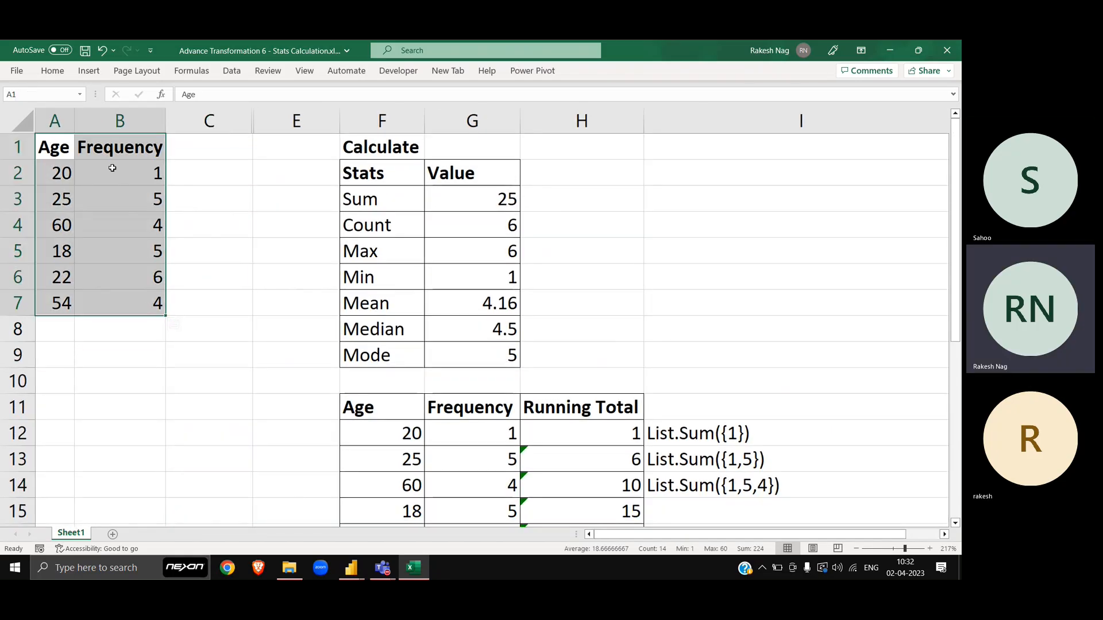
{"action": "left_click", "coordinate": [61, 174]}
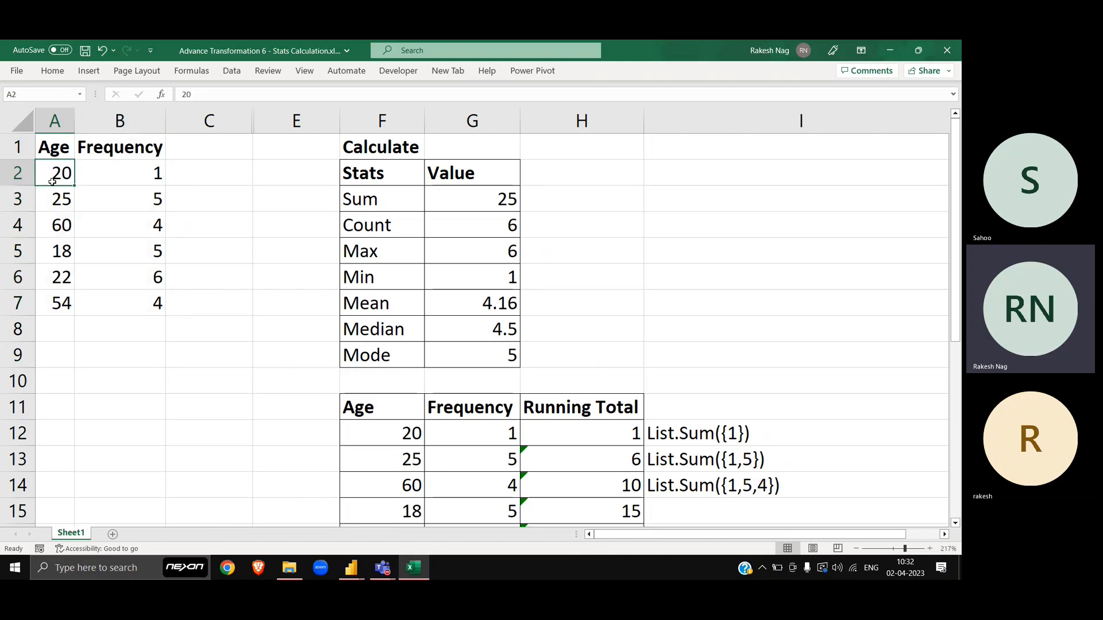
{"action": "left_click", "coordinate": [155, 173]}
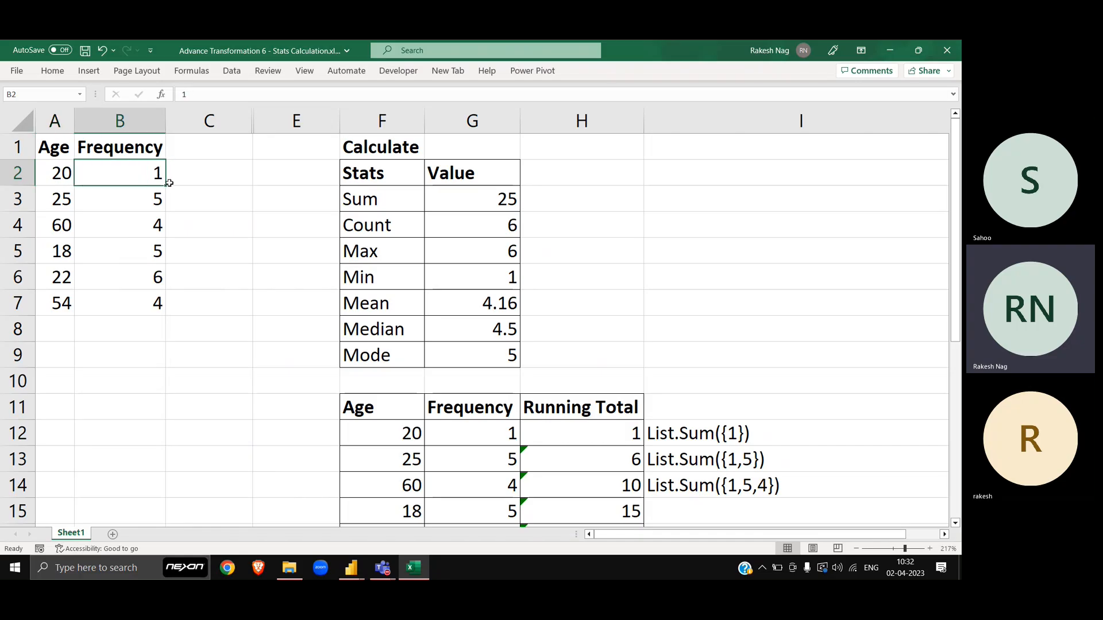
{"action": "left_click", "coordinate": [51, 175]}
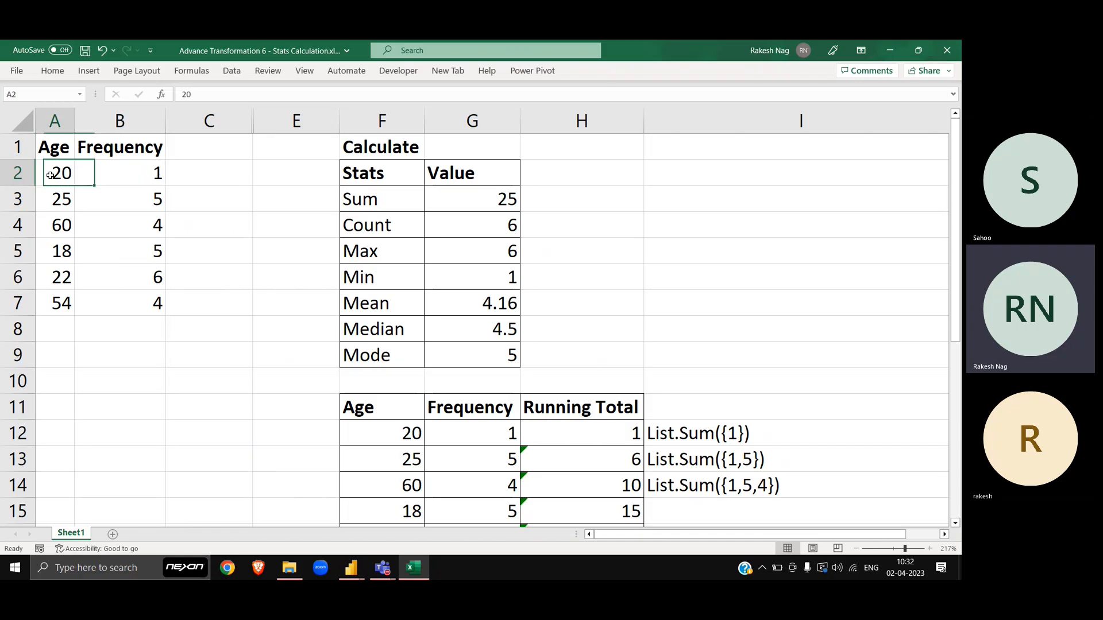
{"action": "left_click", "coordinate": [140, 177]}
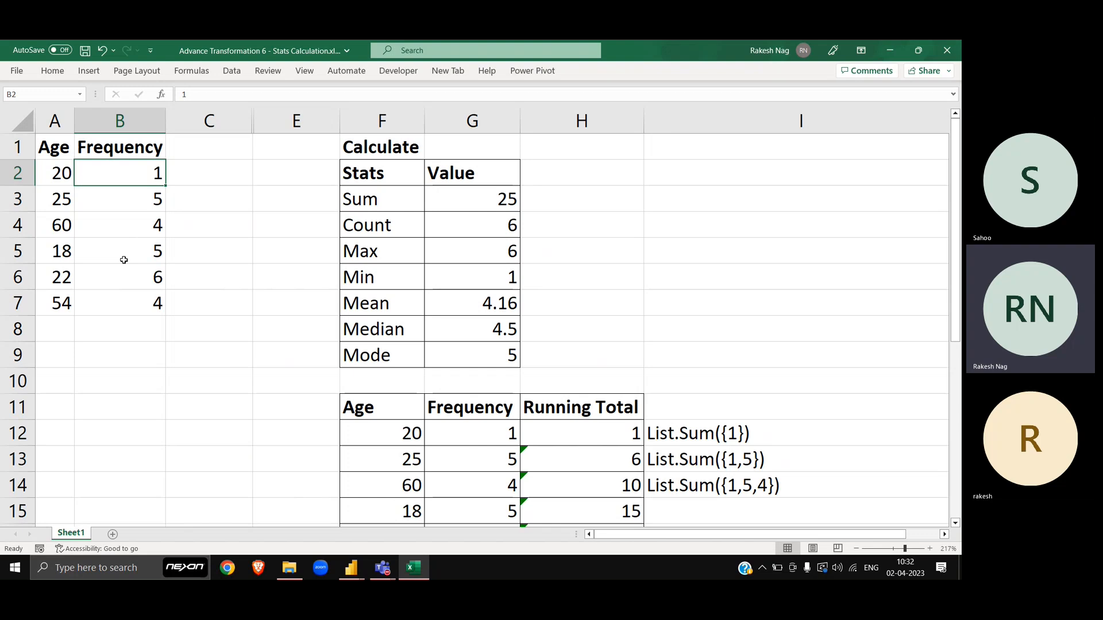
{"action": "left_click", "coordinate": [135, 233]}
{"action": "left_click", "coordinate": [63, 284]}
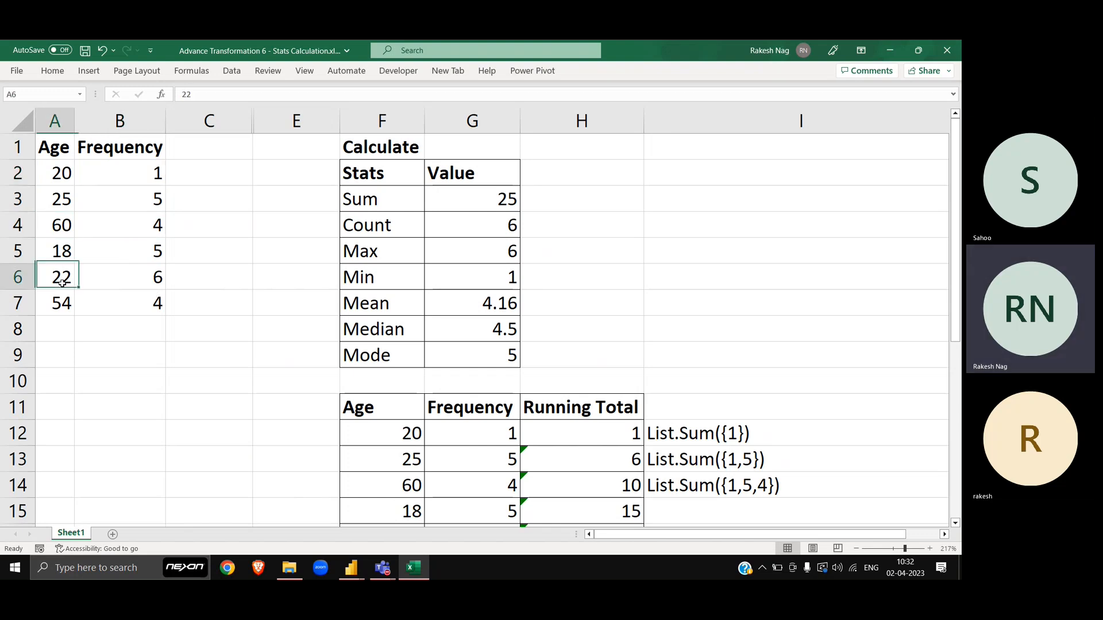
{"action": "left_click", "coordinate": [137, 281]}
{"action": "left_click", "coordinate": [56, 294]}
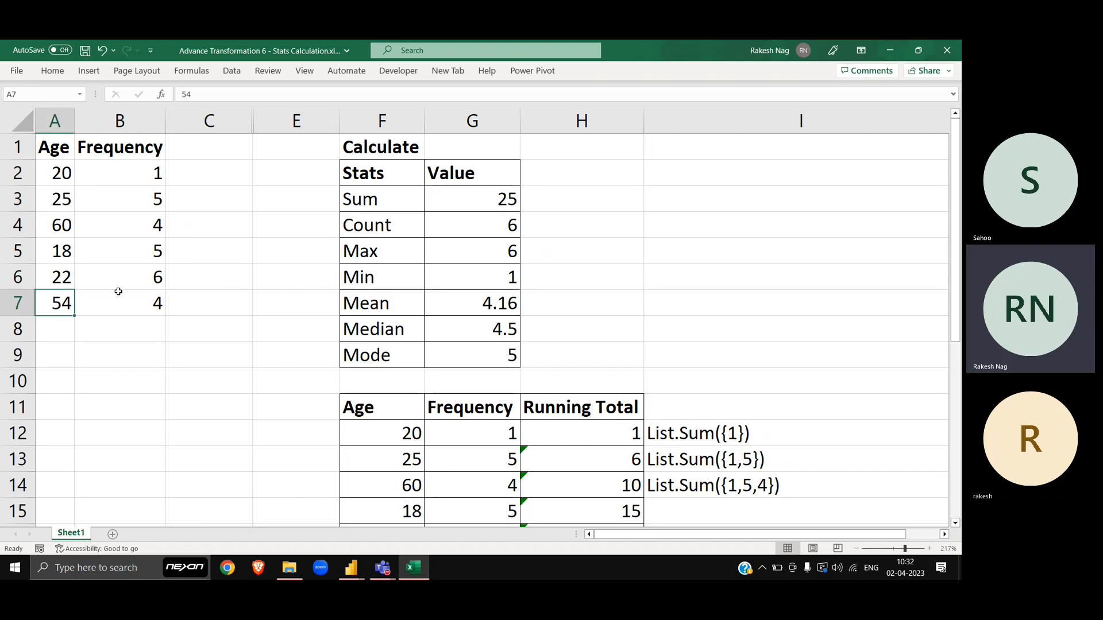
{"action": "left_click", "coordinate": [145, 298]}
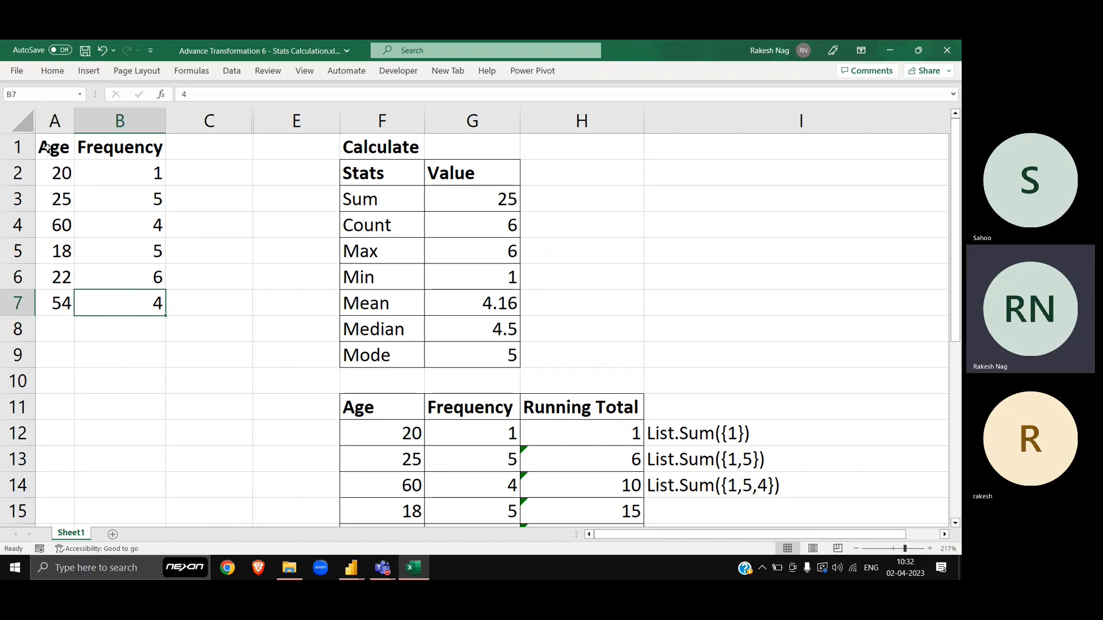
{"action": "left_click_drag", "start_coordinate": [48, 148], "coordinate": [133, 291]}
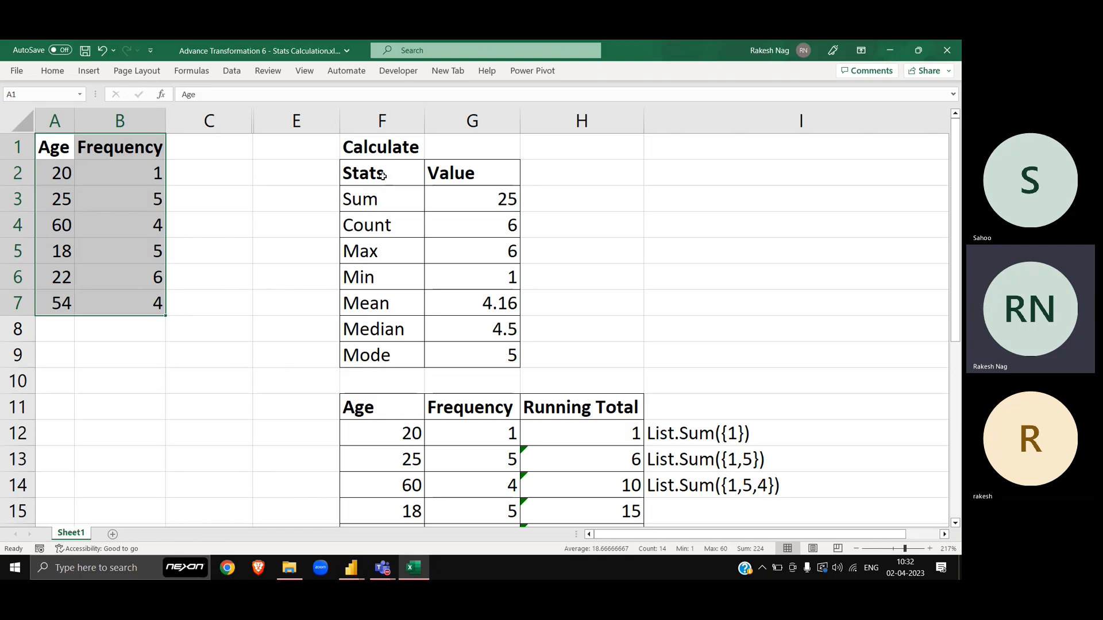
Examine each statistic in the Stats table, from Sum to Mode, against the Frequency values in B2:B7
{"action": "left_click_drag", "start_coordinate": [382, 176], "coordinate": [487, 357]}
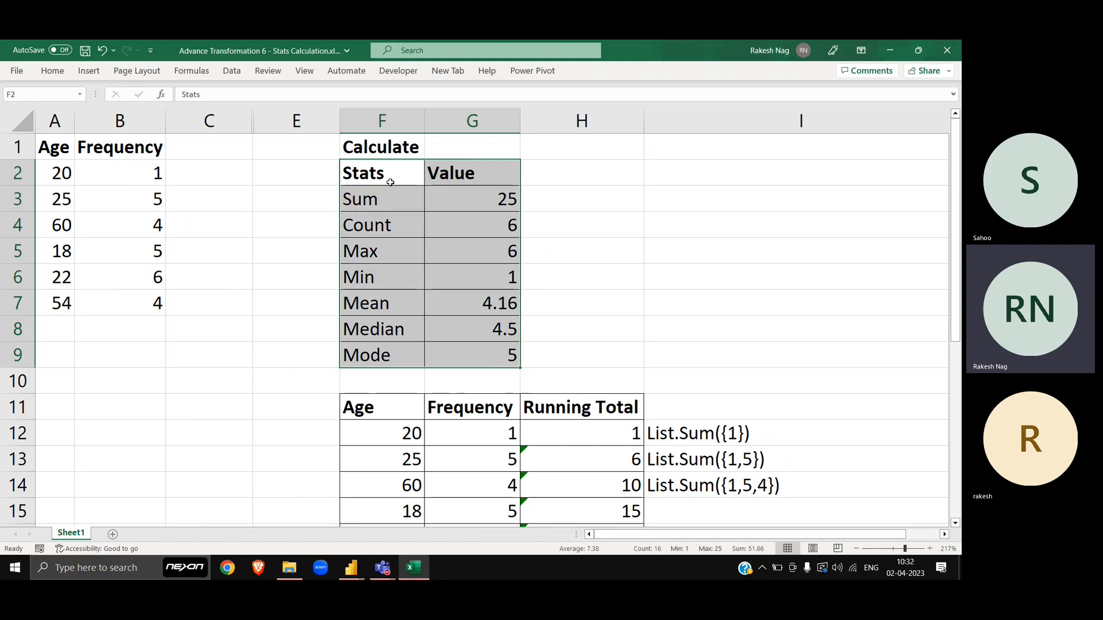
{"action": "left_click", "coordinate": [503, 205]}
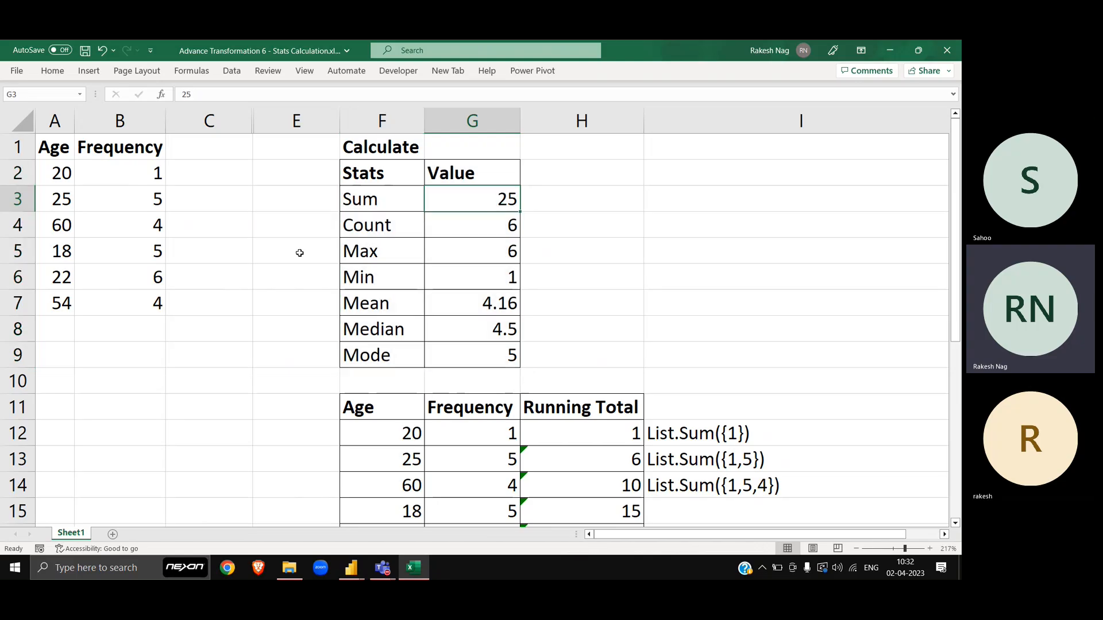
{"action": "left_click_drag", "start_coordinate": [136, 171], "coordinate": [138, 301]}
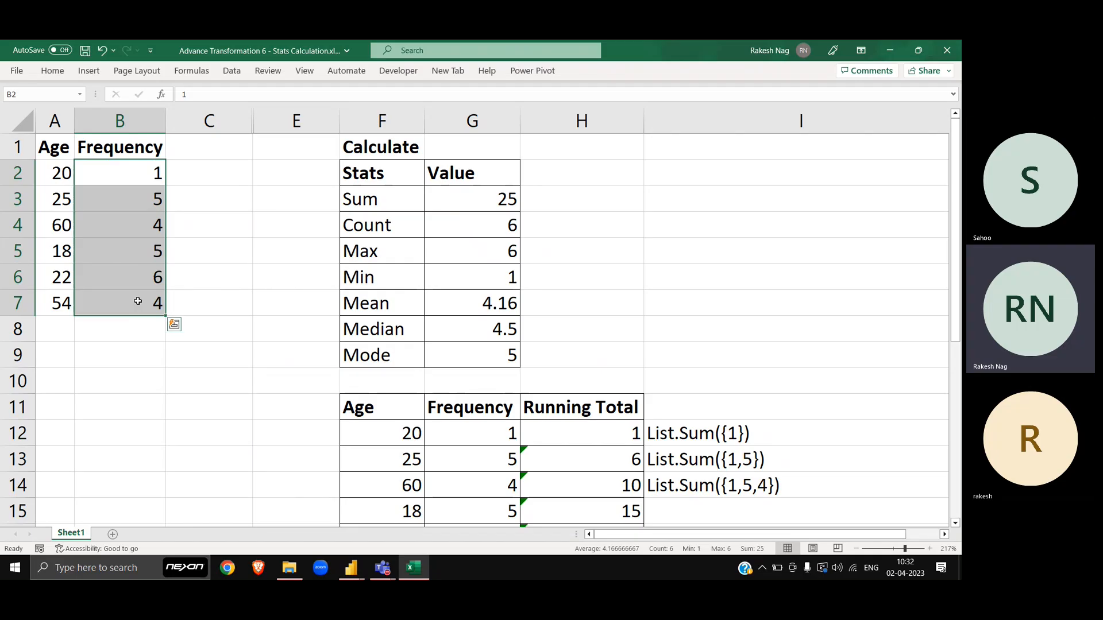
{"action": "left_click", "coordinate": [508, 228]}
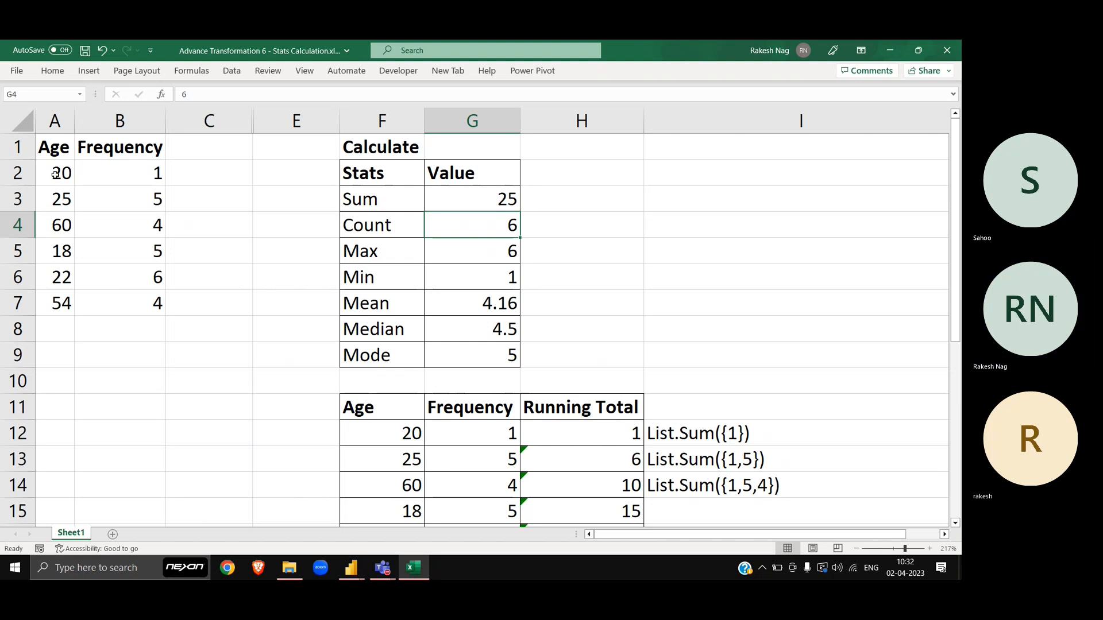
{"action": "left_click_drag", "start_coordinate": [55, 174], "coordinate": [47, 309]}
{"action": "left_click", "coordinate": [383, 254]}
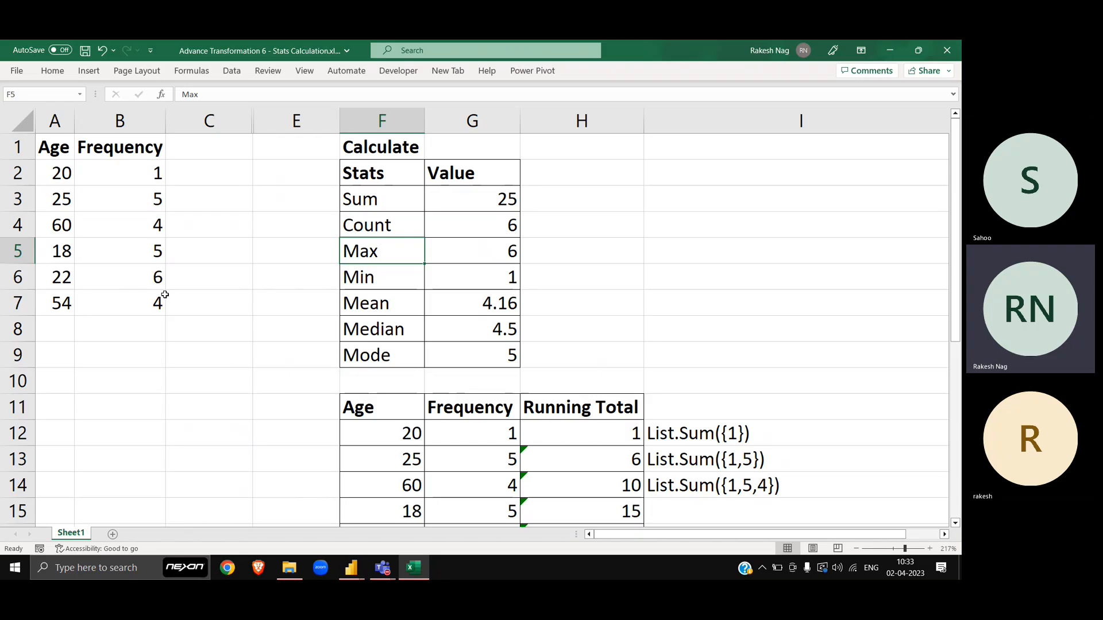
{"action": "left_click", "coordinate": [471, 240]}
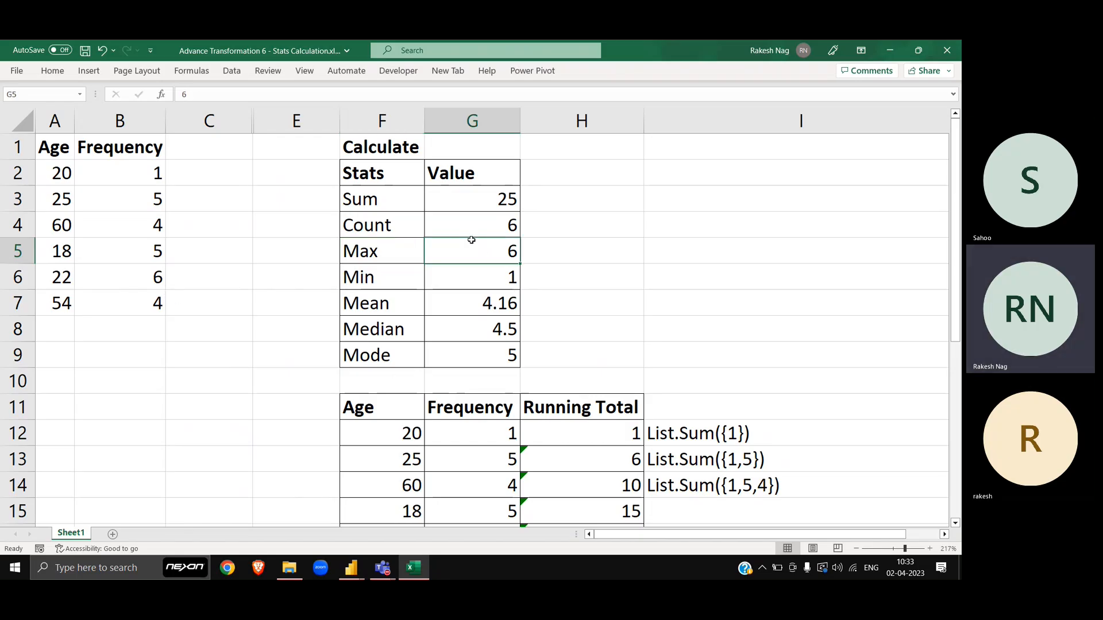
{"action": "left_click", "coordinate": [471, 273]}
{"action": "left_click", "coordinate": [487, 305]}
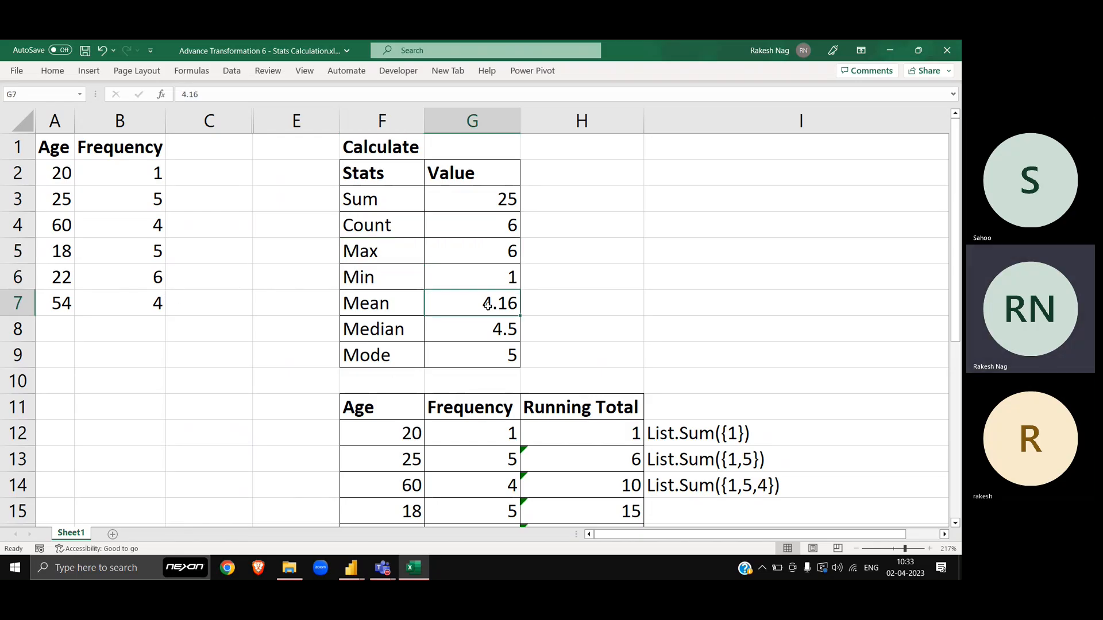
{"action": "left_click", "coordinate": [492, 326]}
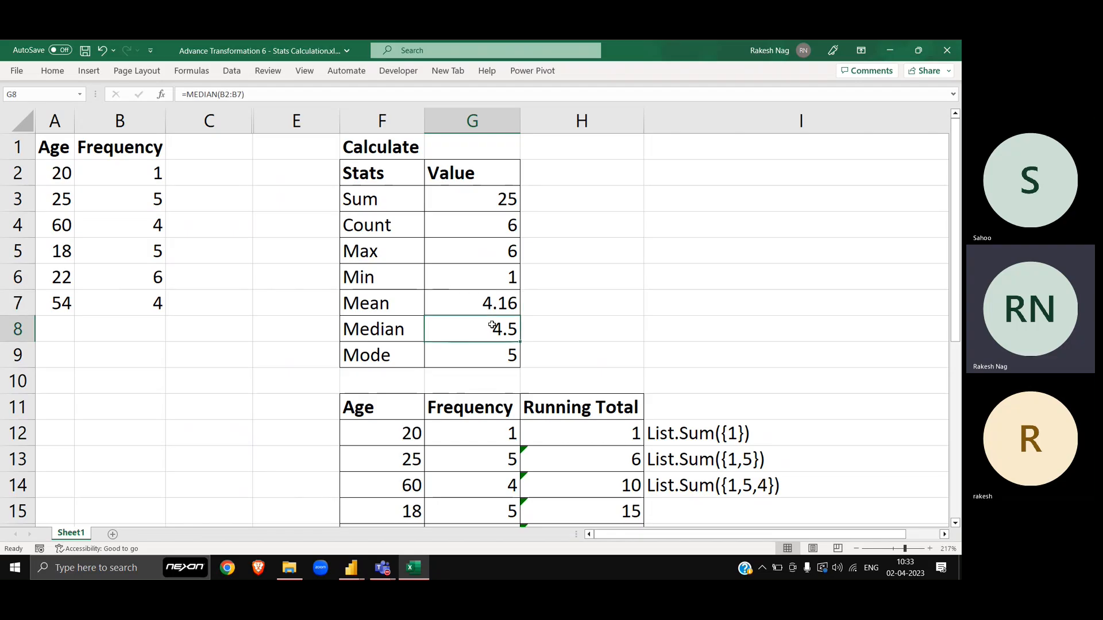
{"action": "left_click", "coordinate": [500, 351]}
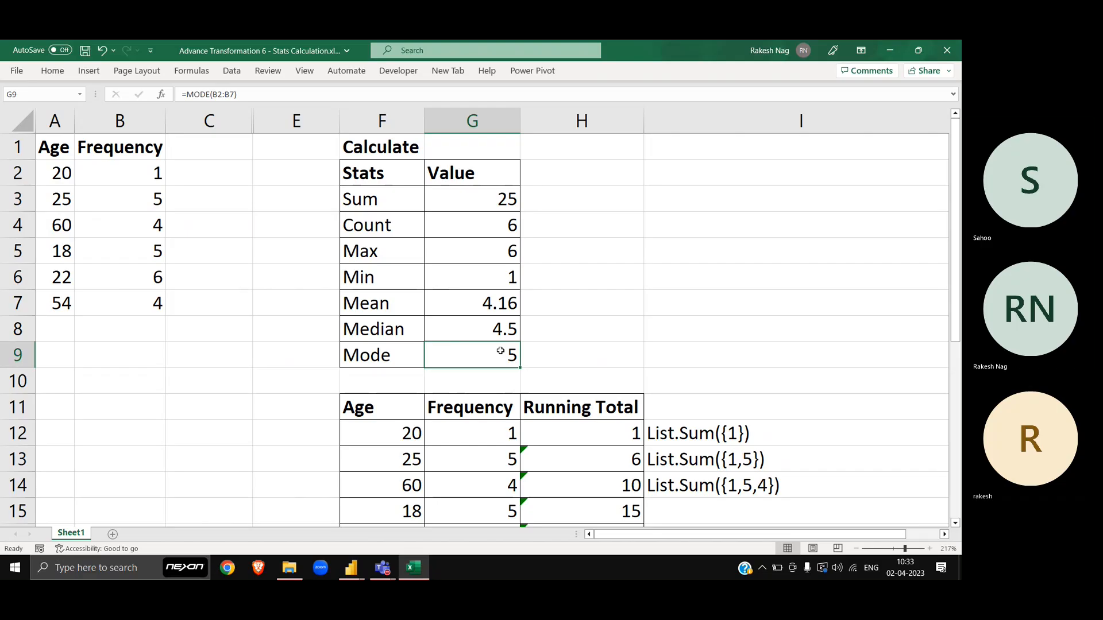
Copy the source Age and Frequency table in A1:B7
{"action": "key", "text": "ctrl+Left"}
{"action": "key", "text": "ctrl+Left"}
{"action": "key", "text": "ctrl+Up"}
{"action": "key", "text": "ctrl+Up"}
{"action": "key", "text": "ctrl+shift+Right"}
{"action": "key", "text": "ctrl+shift+Down"}
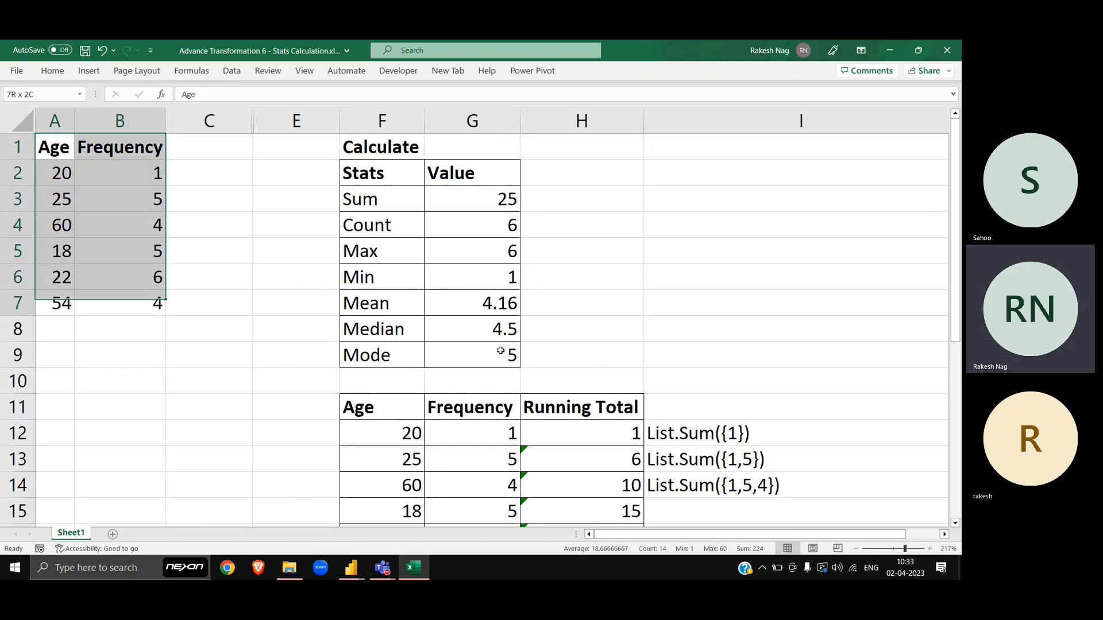
{"action": "key", "text": "ctrl+c"}
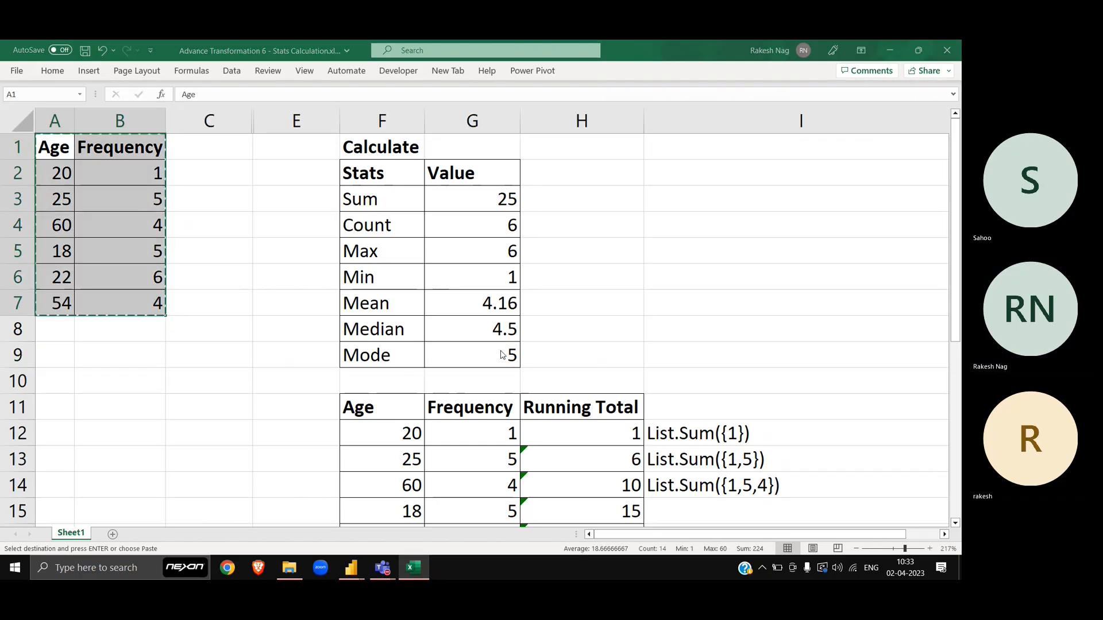
Switch to Teams and send "Use this data" to the Power BI Trainee Grp chat, followed by the copied table as a separate message
{"action": "key", "text": "alt+Tab"}
{"action": "key", "text": "alt+Tab"}
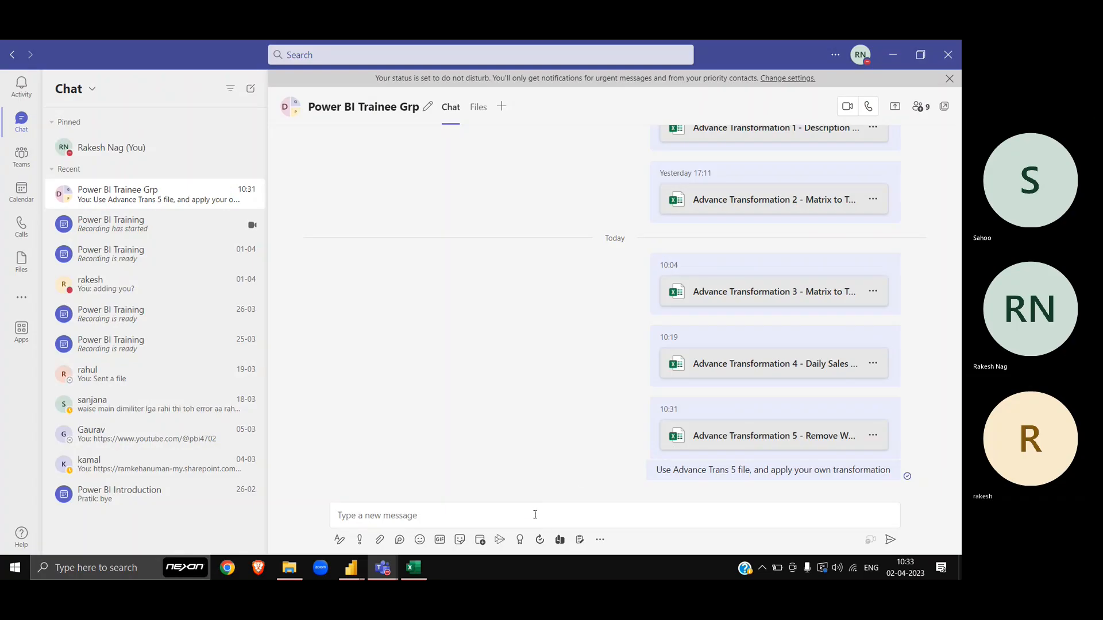
{"action": "left_click", "coordinate": [535, 514]}
{"action": "type", "text": "U"}
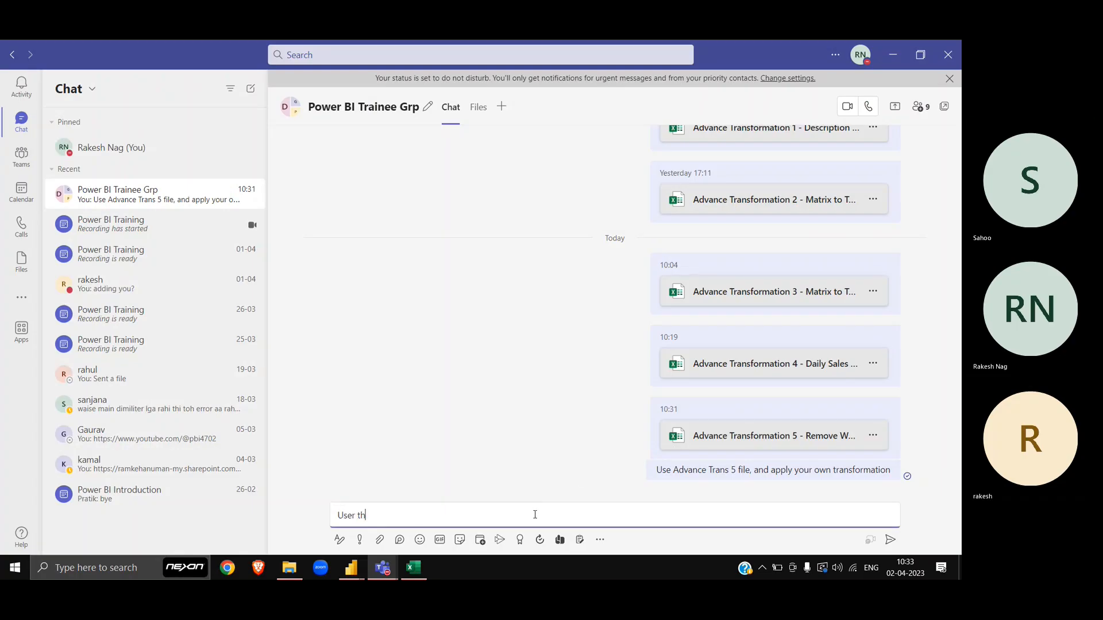
{"action": "type", "text": "se this data"}
{"action": "key", "text": "Return"}
{"action": "key", "text": "ctrl+v"}
{"action": "key", "text": "Return"}
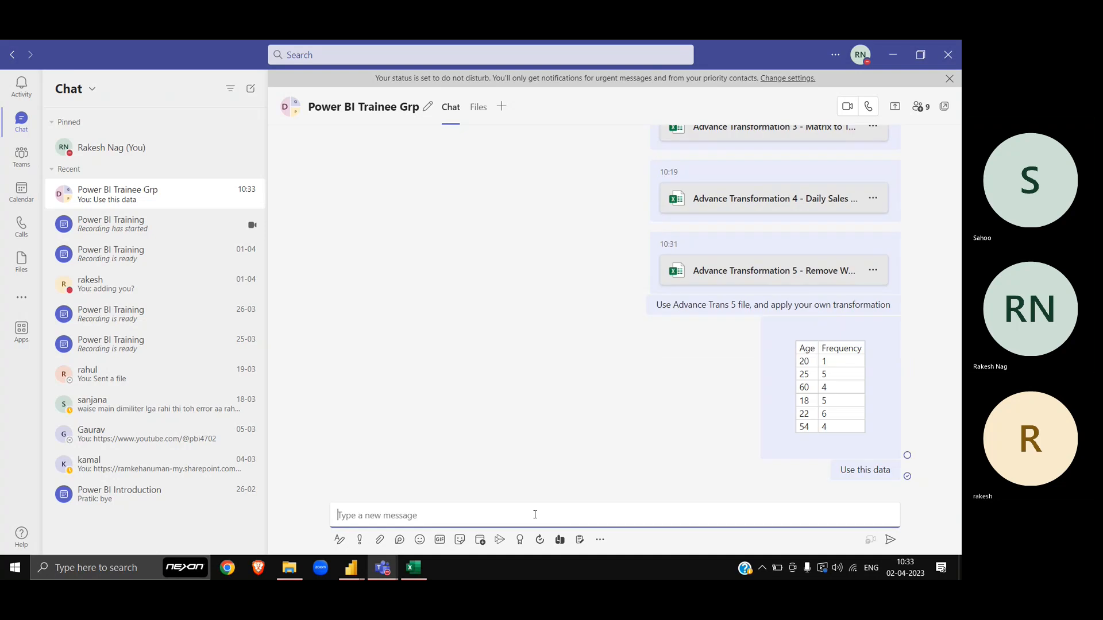
Switch back to Excel and copy the Stats and Value table in F2:G9
{"action": "key", "text": "alt+Tab"}
{"action": "key", "text": "Right"}
{"action": "key", "text": "Right"}
{"action": "key", "text": "Right"}
{"action": "key", "text": "Right"}
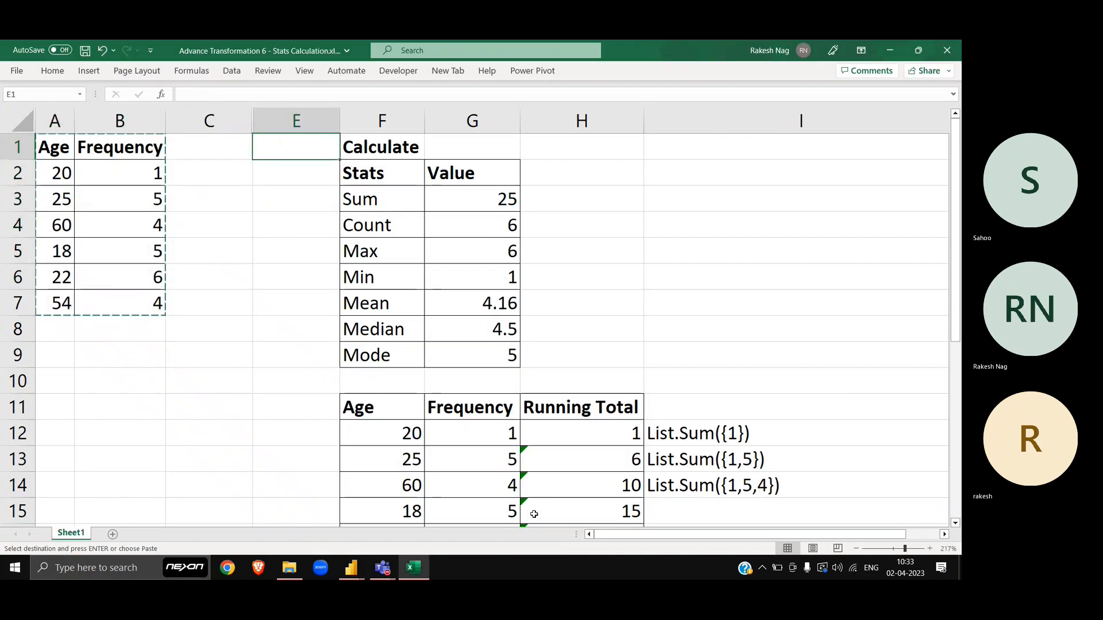
{"action": "key", "text": "ctrl+shift+Down"}
{"action": "key", "text": "Down"}
{"action": "key", "text": "shift+Right"}
{"action": "key", "text": "ctrl+shift+Down"}
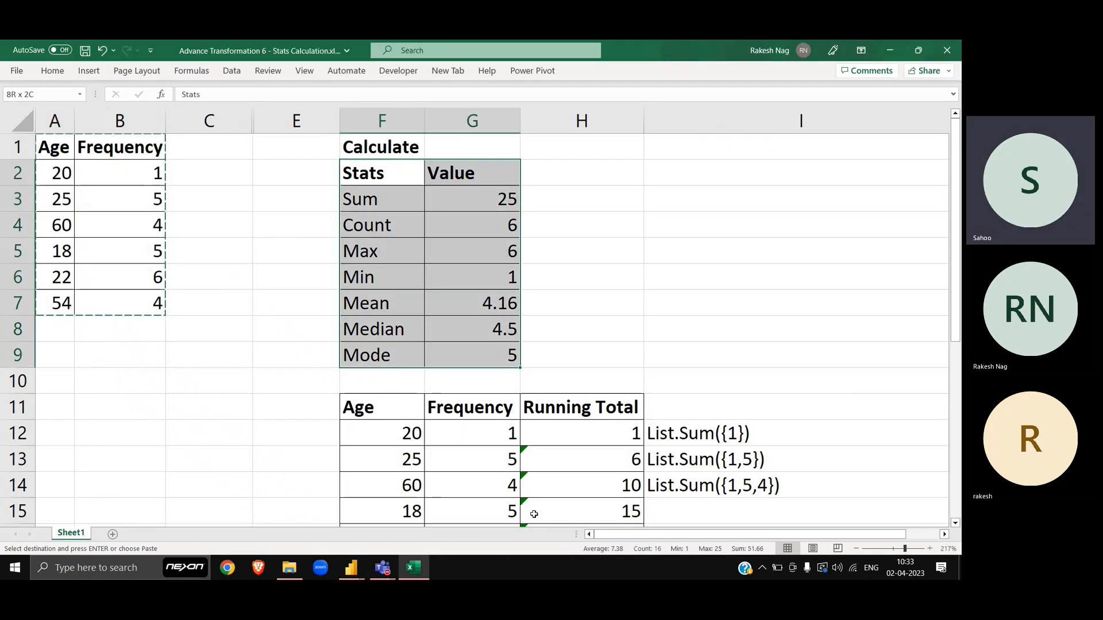
{"action": "key", "text": "ctrl+c"}
Switch to Teams and send "and calculate below in PQ" to the group chat, followed by the copied Stats table as a separate message
{"action": "key", "text": "alt+Tab"}
{"action": "type", "text": "and"}
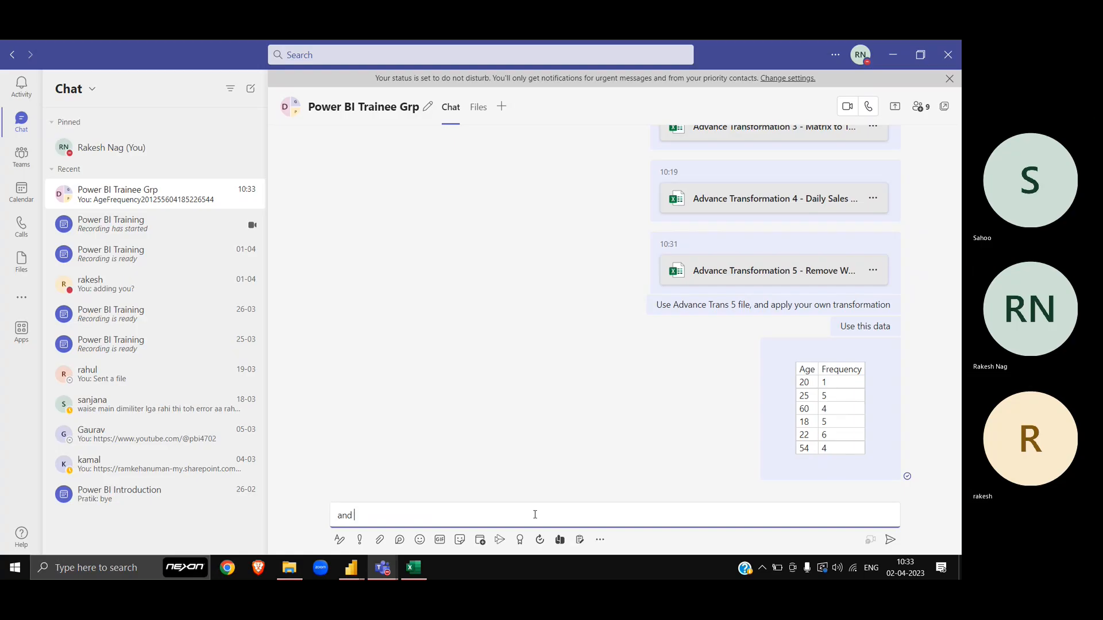
{"action": "type", "text": " calculate below in PQ"}
{"action": "key", "text": "Return"}
{"action": "key", "text": "ctrl+v"}
{"action": "key", "text": "Return"}
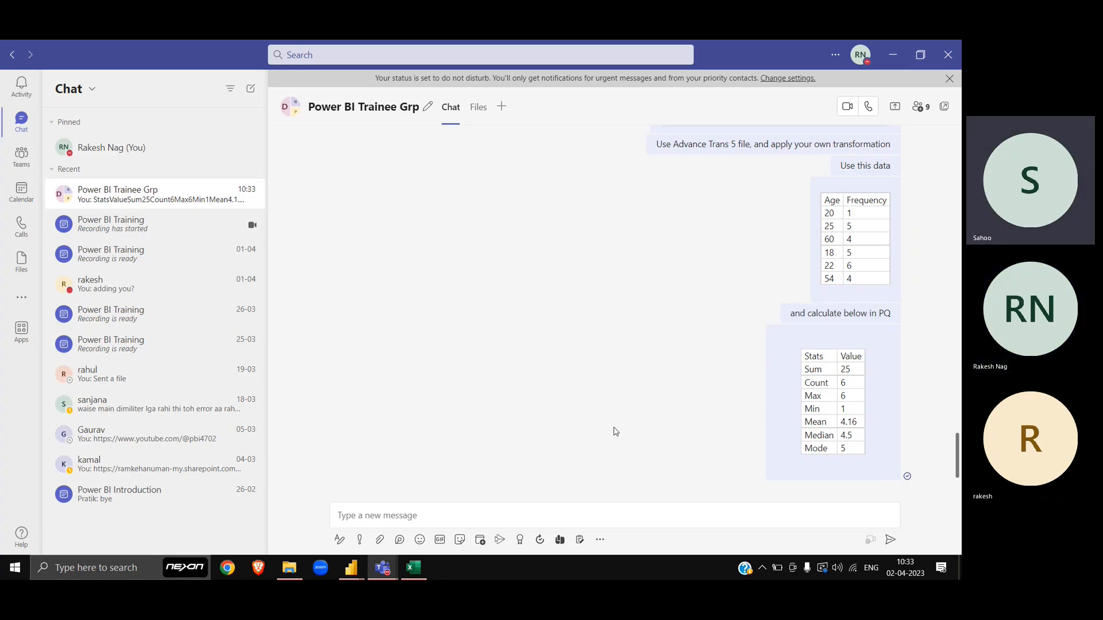
Switch to Excel and look over the Running Total and %Contribution tables below the Stats table
{"action": "key", "text": "alt+Tab"}
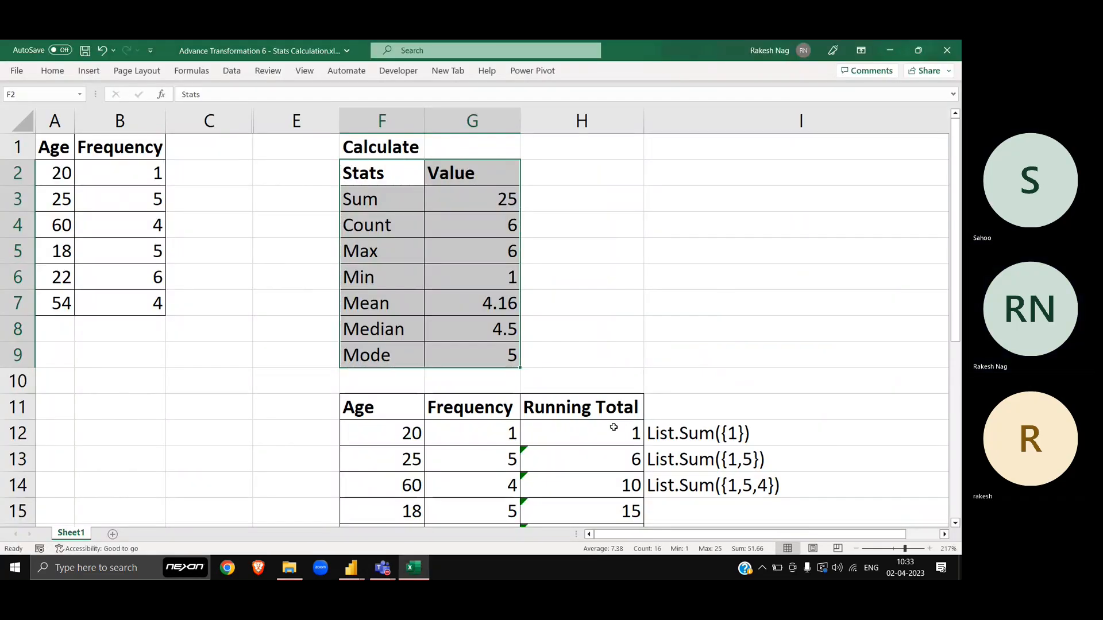
{"action": "key", "text": "Down"}
{"action": "key", "text": "Down"}
{"action": "key", "text": "Down"}
{"action": "key", "text": "Down"}
{"action": "key", "text": "Down"}
{"action": "key", "text": "Down"}
{"action": "key", "text": "Down"}
{"action": "key", "text": "Down"}
{"action": "key", "text": "Down"}
{"action": "key", "text": "Down"}
{"action": "key", "text": "Down"}
{"action": "key", "text": "Down"}
{"action": "key", "text": "Down"}
{"action": "key", "text": "Down"}
{"action": "key", "text": "Down"}
{"action": "key", "text": "Down"}
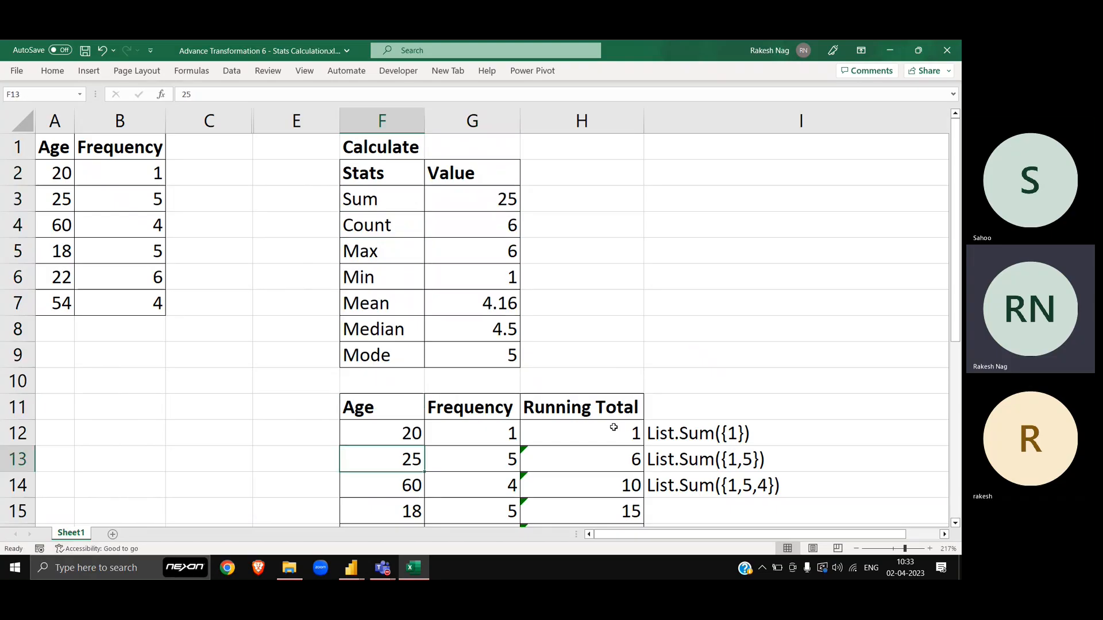
{"action": "key", "text": "Down"}
{"action": "key", "text": "Down"}
{"action": "key", "text": "Down"}
{"action": "key", "text": "Down"}
{"action": "key", "text": "Down"}
{"action": "key", "text": "Down"}
{"action": "key", "text": "Up"}
{"action": "key", "text": "Up"}
{"action": "key", "text": "Up"}
{"action": "key", "text": "Up"}
{"action": "key", "text": "Up"}
{"action": "key", "text": "Up"}
{"action": "key", "text": "Up"}
{"action": "key", "text": "Up"}
{"action": "key", "text": "Up"}
{"action": "key", "text": "Up"}
{"action": "key", "text": "Up"}
{"action": "key", "text": "Up"}
{"action": "key", "text": "Up"}
{"action": "key", "text": "Up"}
{"action": "key", "text": "Up"}
{"action": "key", "text": "Up"}
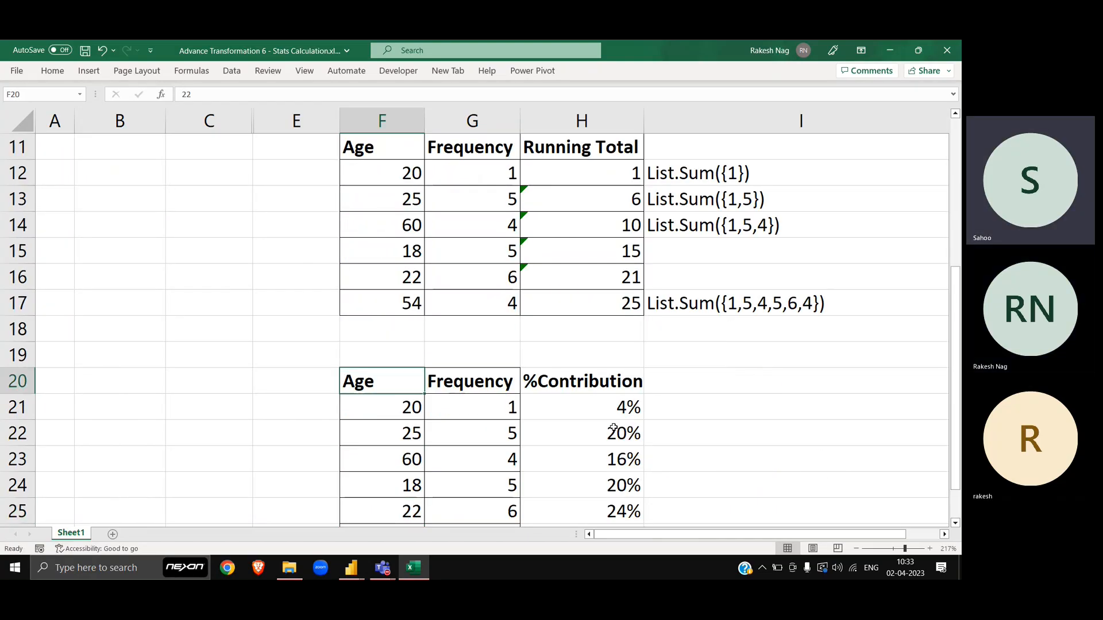
{"action": "key", "text": "Up"}
{"action": "key", "text": "Up"}
{"action": "key", "text": "Up"}
{"action": "key", "text": "Up"}
{"action": "key", "text": "Up"}
{"action": "key", "text": "Up"}
{"action": "key", "text": "Up"}
{"action": "key", "text": "Up"}
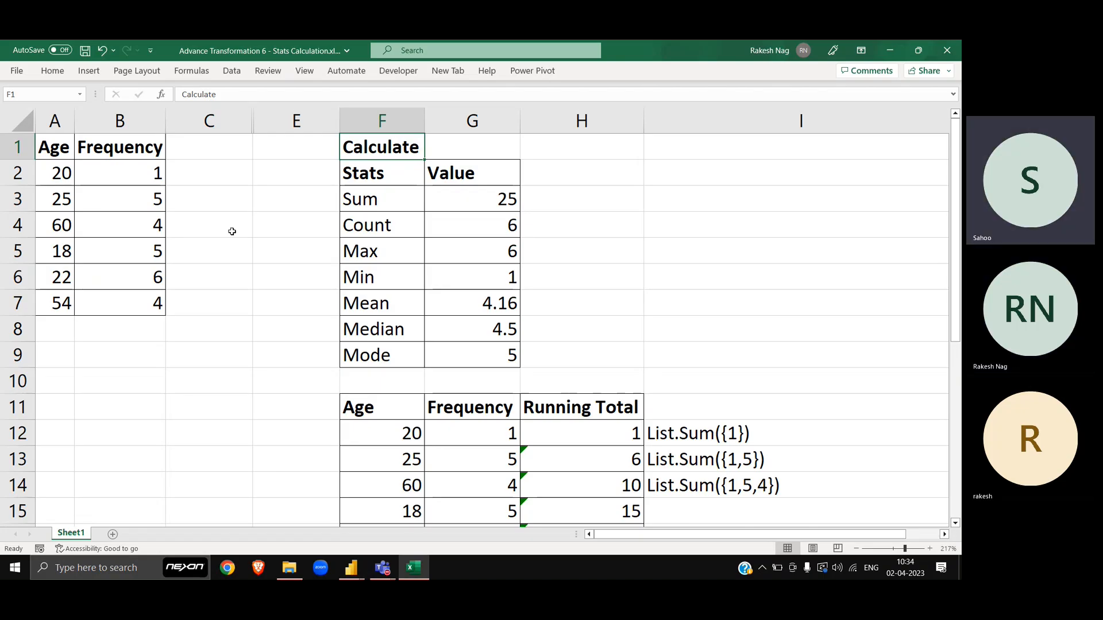
Widen column A and compare the source table in A1:B7 with the Stats table in F2:G9
{"action": "left_click_drag", "start_coordinate": [75, 126], "coordinate": [111, 126]}
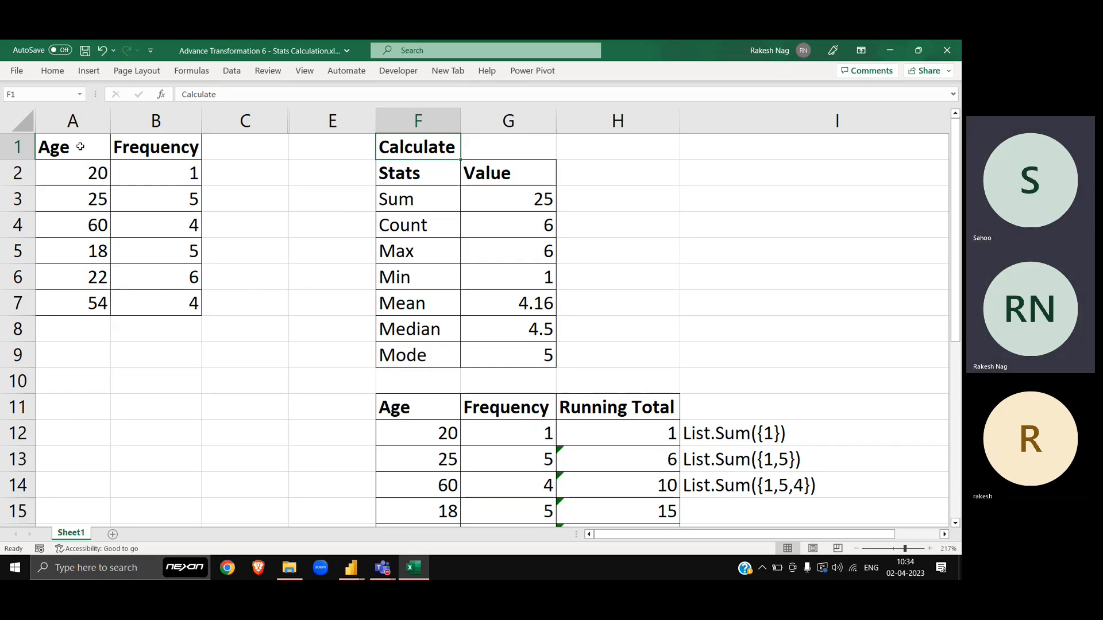
{"action": "left_click_drag", "start_coordinate": [81, 147], "coordinate": [209, 320]}
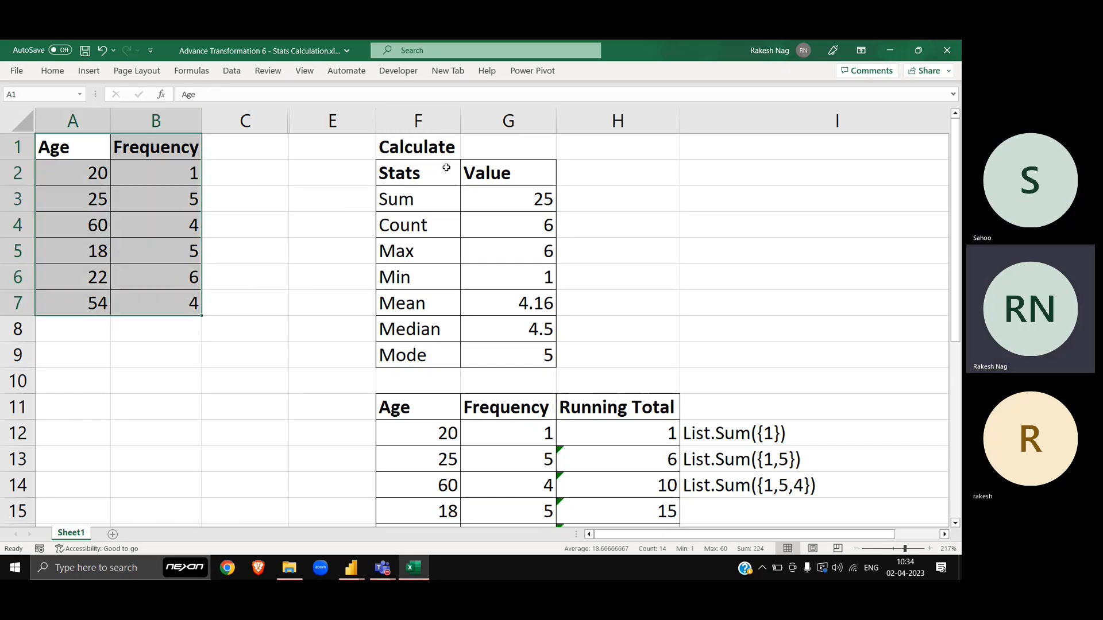
{"action": "left_click_drag", "start_coordinate": [419, 176], "coordinate": [505, 353]}
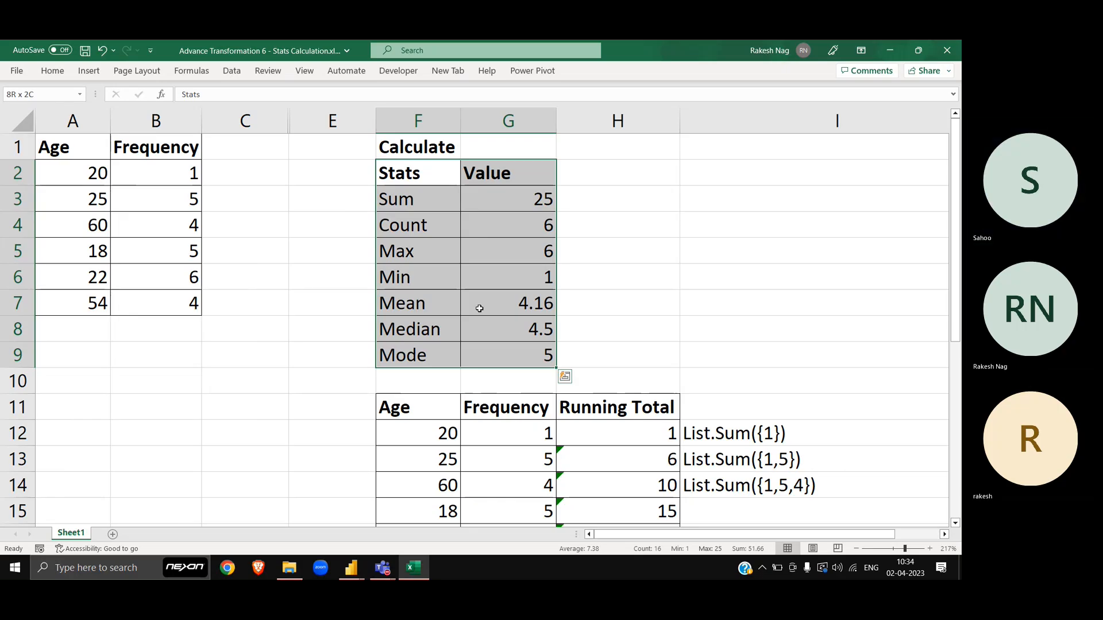
{"action": "left_click", "coordinate": [397, 409]}
Copy the Age and Frequency table from A1:B7 to A11, level with the Running Total table
{"action": "left_click_drag", "start_coordinate": [54, 138], "coordinate": [188, 309]}
{"action": "key", "text": "ctrl+c"}
{"action": "scroll", "coordinate": [188, 309], "scroll_direction": "down", "scroll_amount": 3}
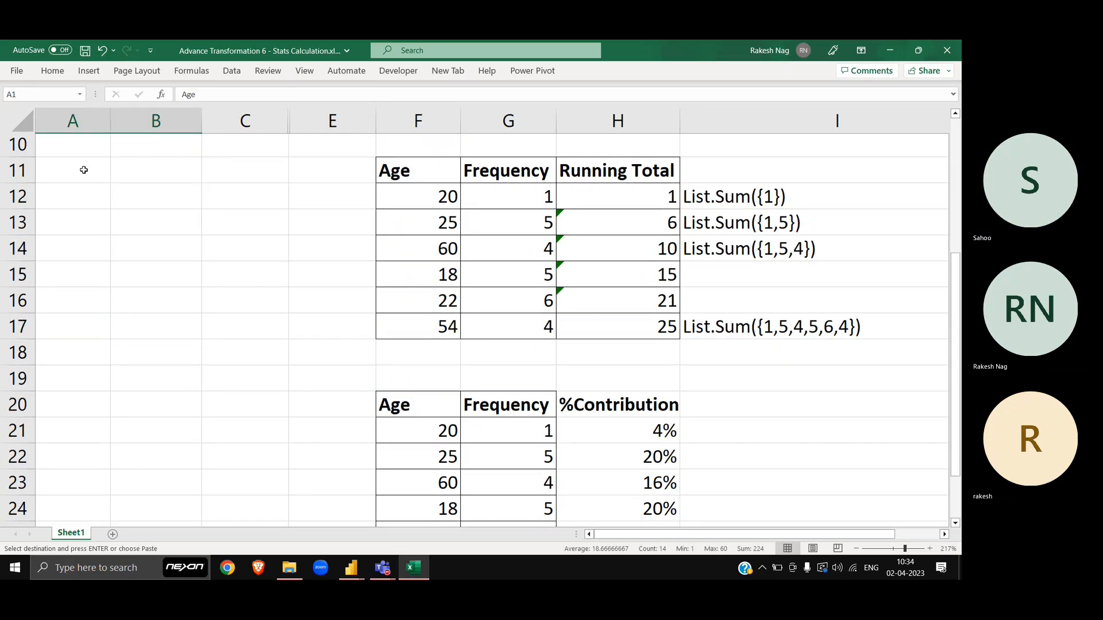
{"action": "left_click", "coordinate": [85, 170]}
{"action": "key", "text": "ctrl+v"}
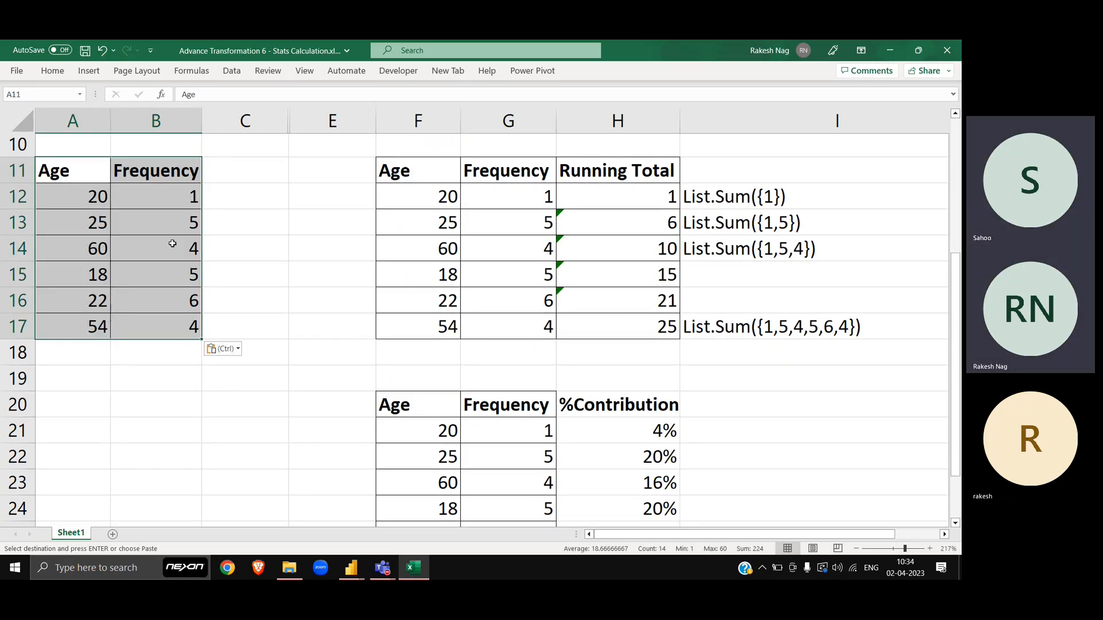
{"action": "key", "text": "Escape"}
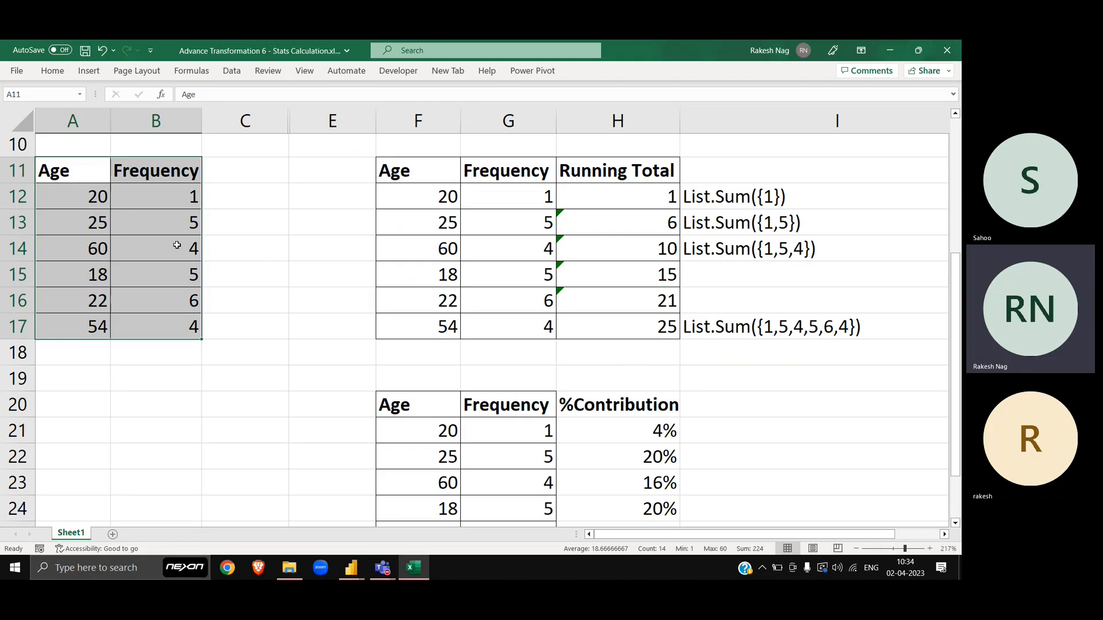
Copy the Running Total header from H11 to C11 beside the duplicated table, and autofit column C to it
{"action": "left_click", "coordinate": [542, 236]}
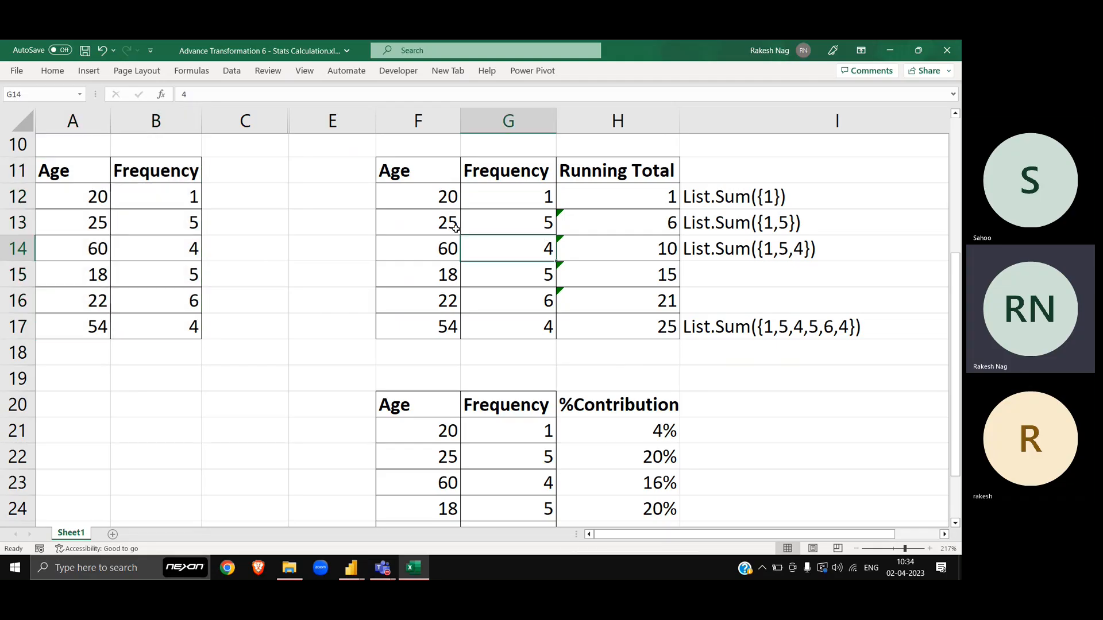
{"action": "left_click", "coordinate": [53, 173]}
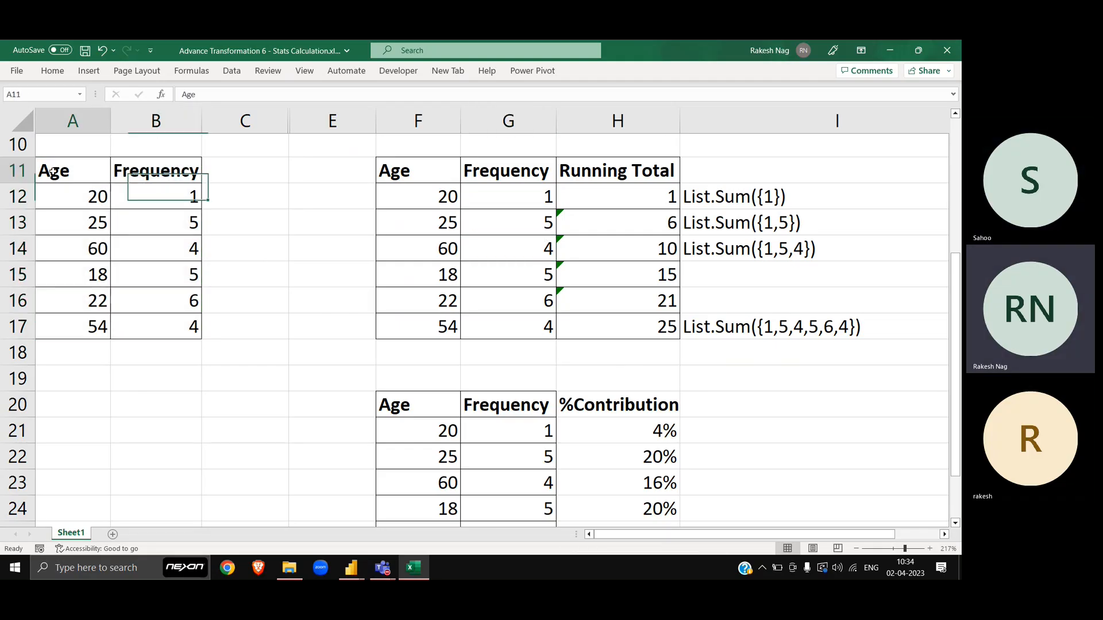
{"action": "left_click_drag", "start_coordinate": [53, 172], "coordinate": [198, 328]}
{"action": "left_click", "coordinate": [595, 177]}
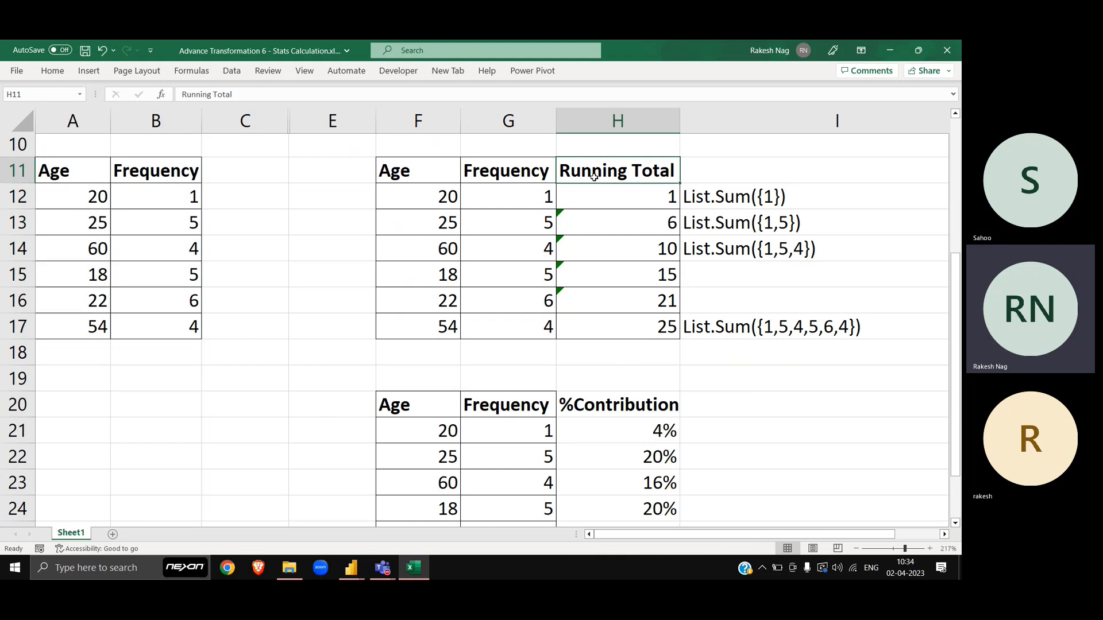
{"action": "key", "text": "ctrl+c"}
{"action": "left_click", "coordinate": [282, 167]}
{"action": "key", "text": "ctrl+v"}
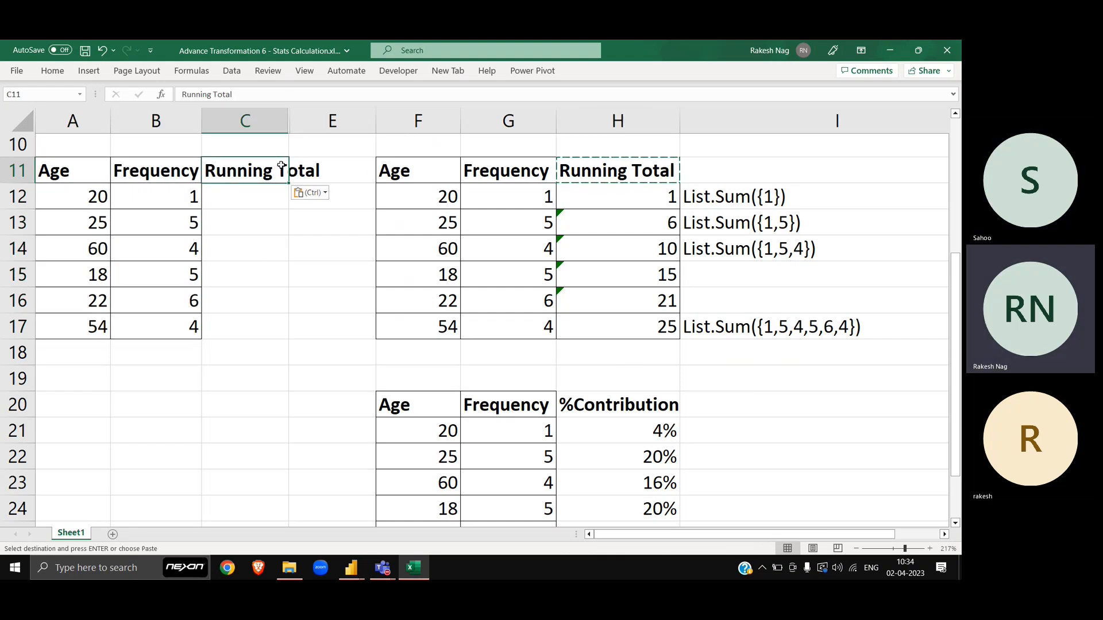
{"action": "key", "text": "alt"}
{"action": "key", "text": "h"}
{"action": "key", "text": "o"}
{"action": "key", "text": "i"}
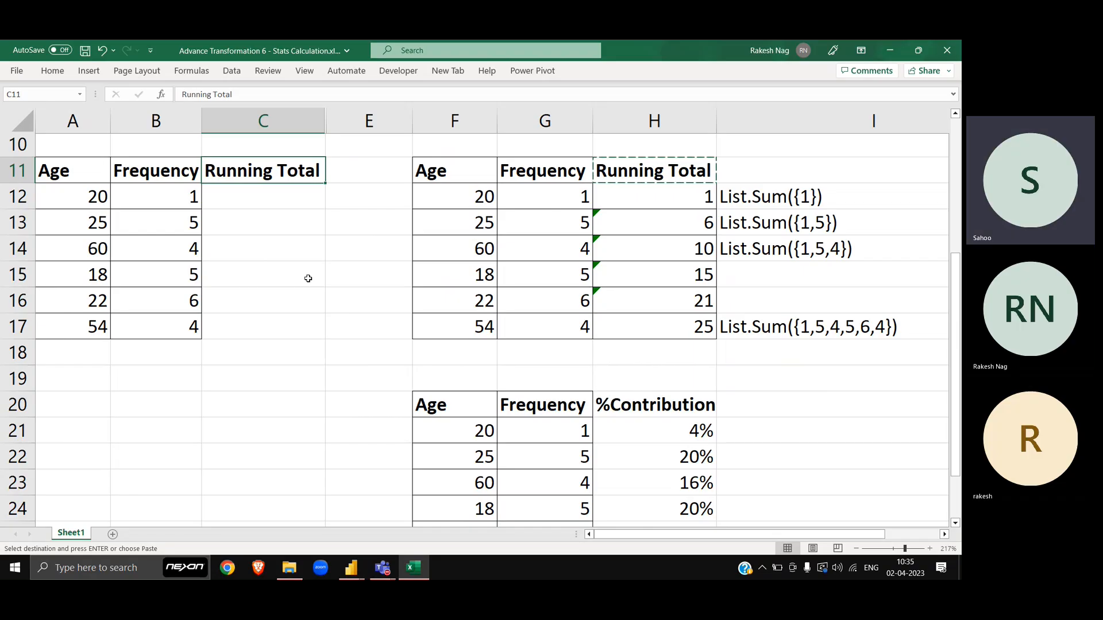
Enter 1 in C12 as the running total of the first Frequency row
{"action": "key", "text": "Down"}
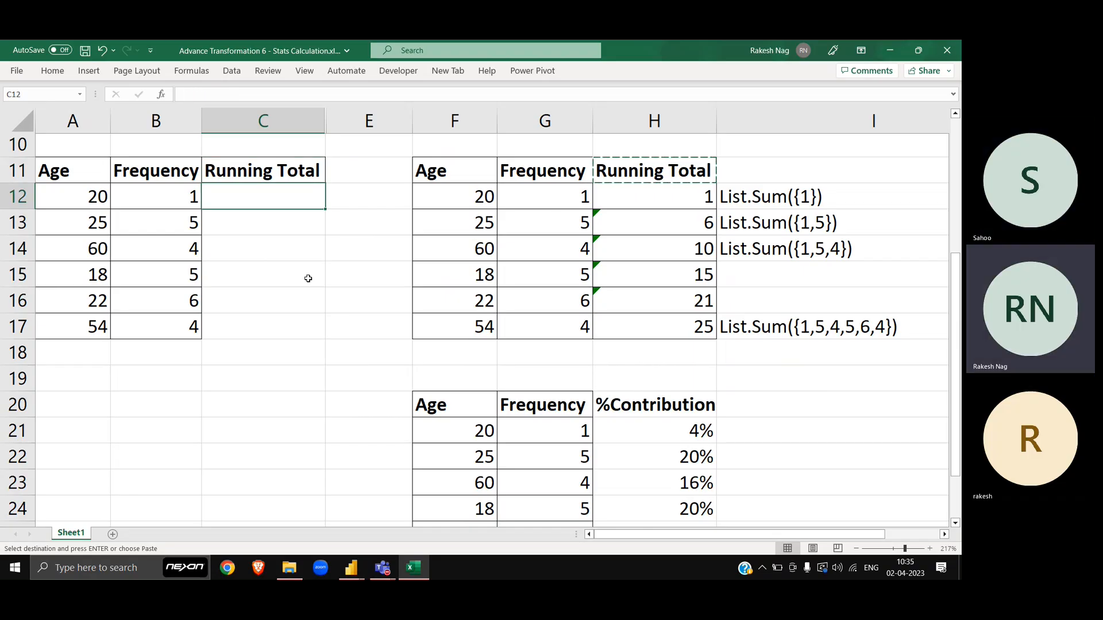
{"action": "key", "text": "Up"}
{"action": "key", "text": "Left"}
{"action": "key", "text": "Left"}
{"action": "key", "text": "ctrl+shift+Right"}
{"action": "key", "text": "ctrl+shift+Down"}
{"action": "key", "text": "shift+Left"}
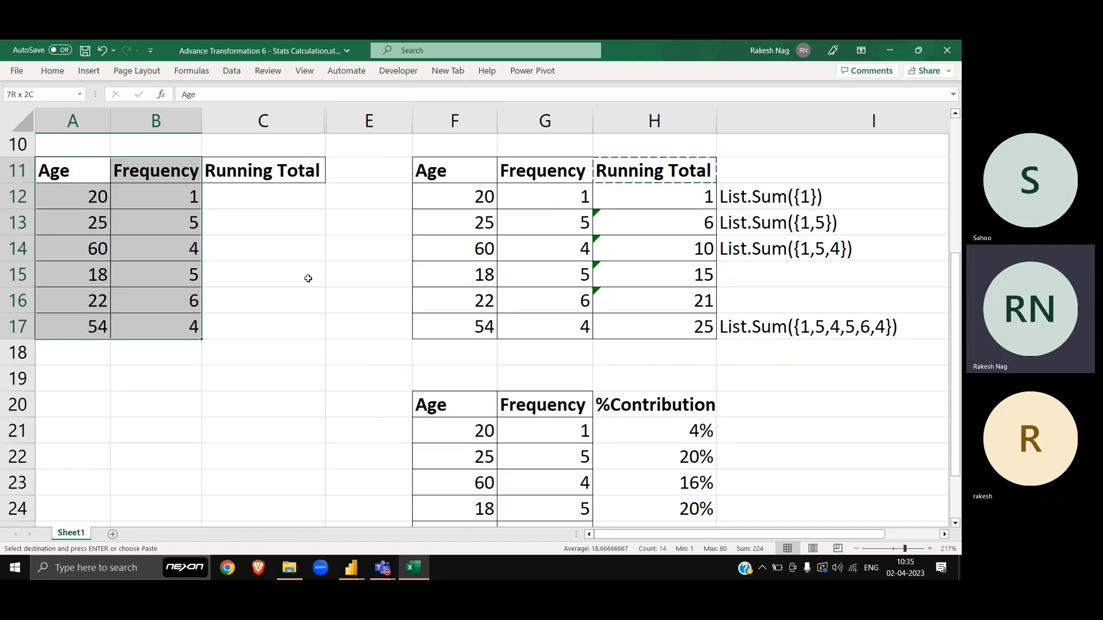
{"action": "left_click", "coordinate": [191, 200]}
{"action": "key", "text": "Right"}
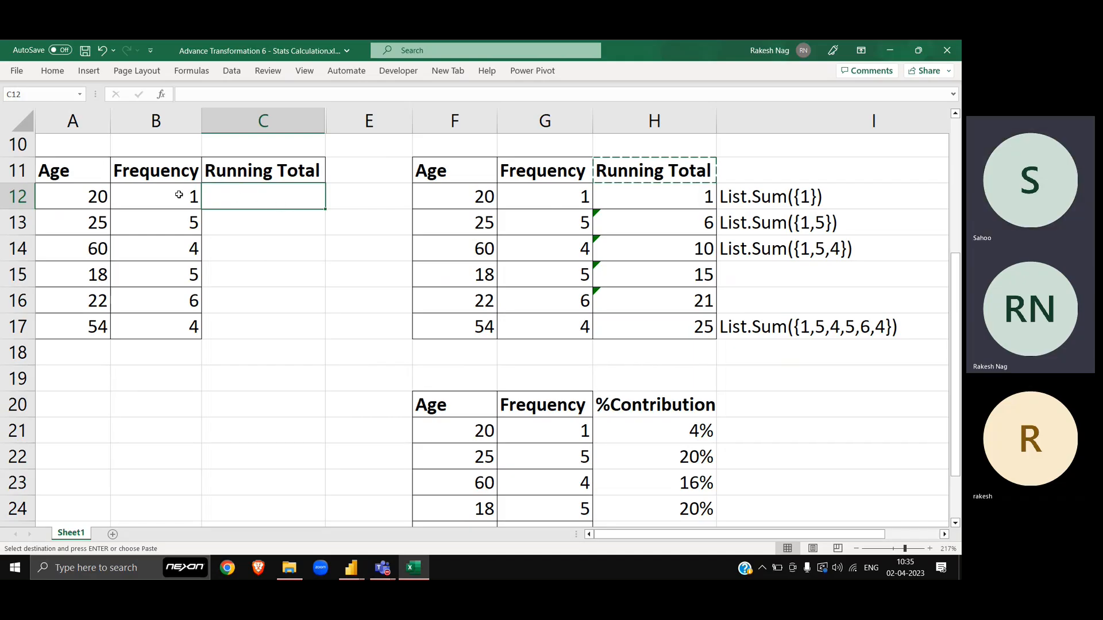
{"action": "type", "text": "1"}
{"action": "key", "text": "Return"}
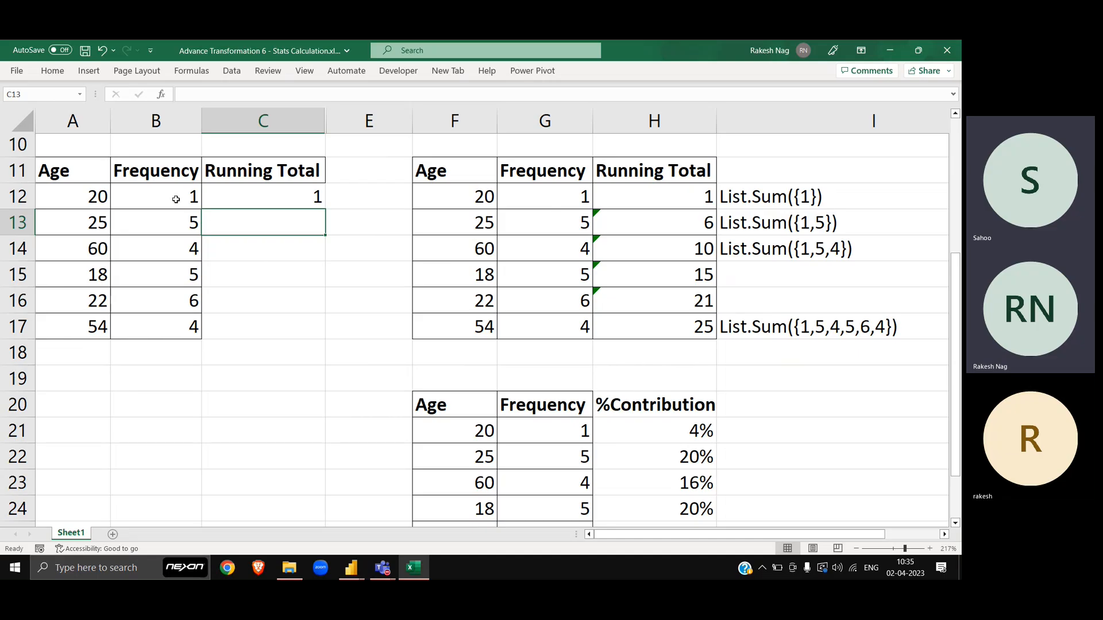
Enter the cumulative Frequency sums 6 in C13, 10 in C14 and 25 in C17 of the Running Total column
{"action": "left_click_drag", "start_coordinate": [180, 198], "coordinate": [178, 226]}
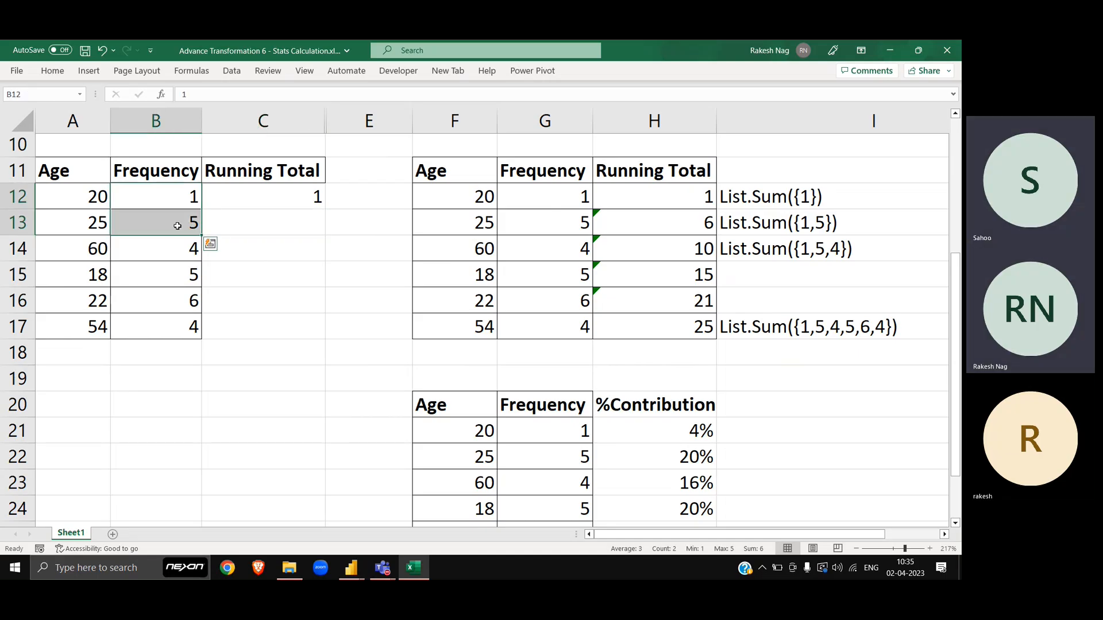
{"action": "left_click", "coordinate": [250, 228]}
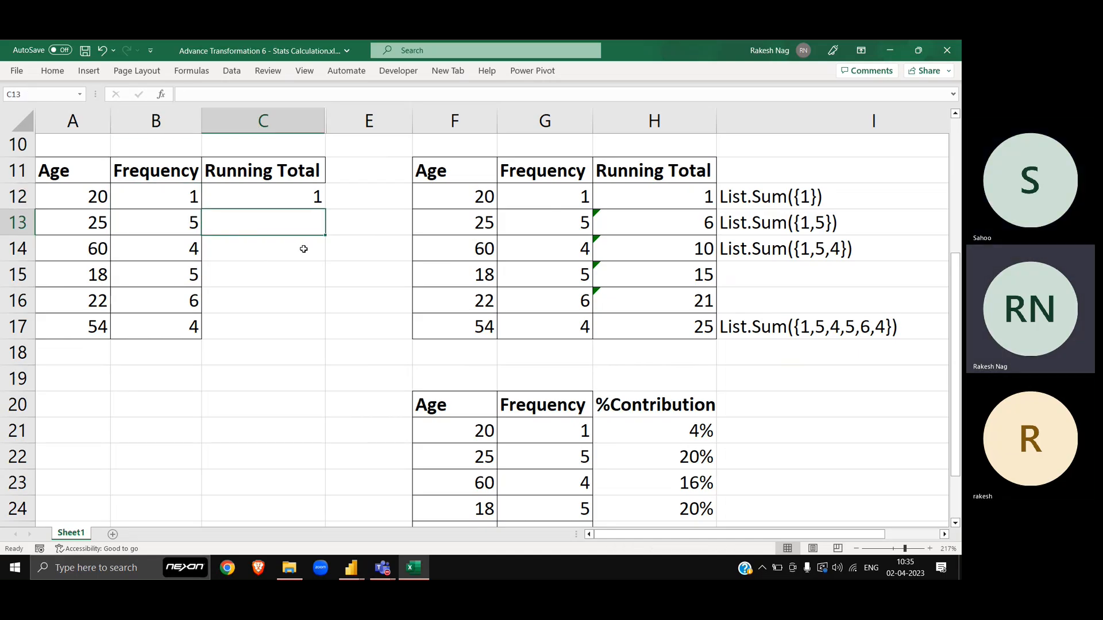
{"action": "type", "text": "6"}
{"action": "key", "text": "Return"}
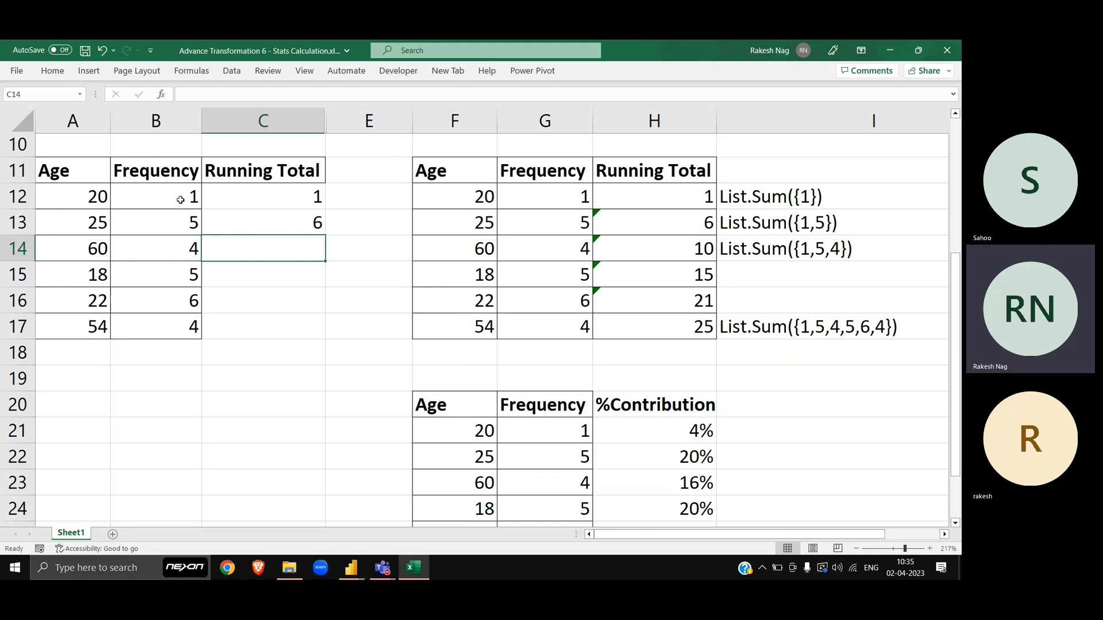
{"action": "left_click_drag", "start_coordinate": [179, 224], "coordinate": [192, 246]}
{"action": "left_click", "coordinate": [276, 250]}
{"action": "type", "text": "10"}
{"action": "key", "text": "Return"}
{"action": "key", "text": "Down"}
{"action": "key", "text": "Down"}
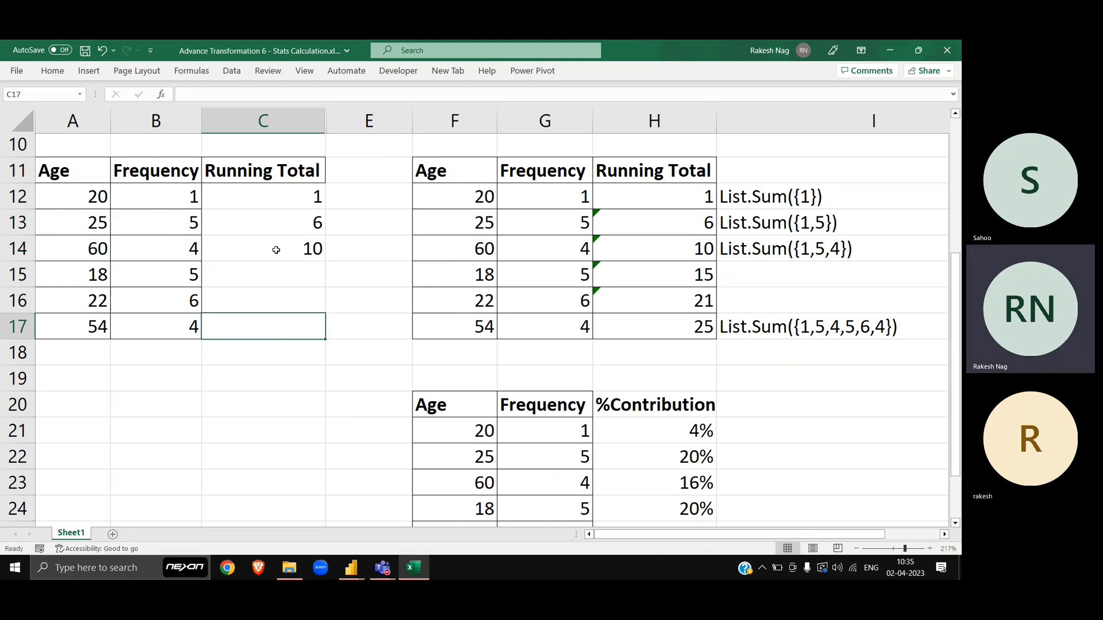
{"action": "type", "text": "25"}
{"action": "key", "text": "Tab"}
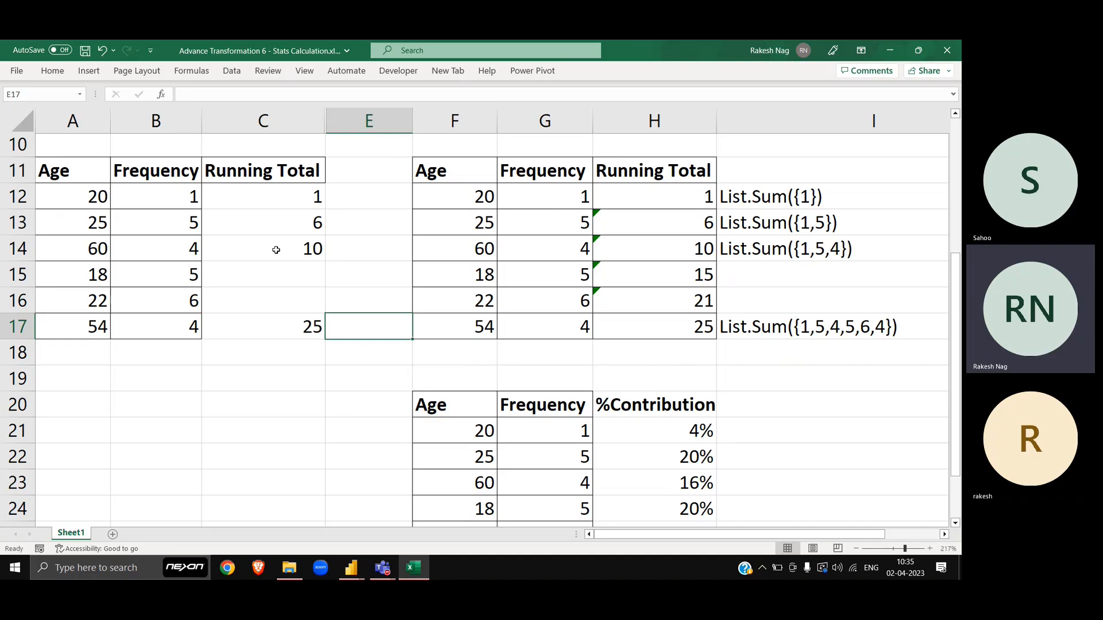
Clear the sample running totals from C12:C17, keeping the Running Total header
{"action": "key", "text": "Left"}
{"action": "key", "text": "Up"}
{"action": "key", "text": "Up"}
{"action": "key", "text": "Up"}
{"action": "key", "text": "Up"}
{"action": "key", "text": "Up"}
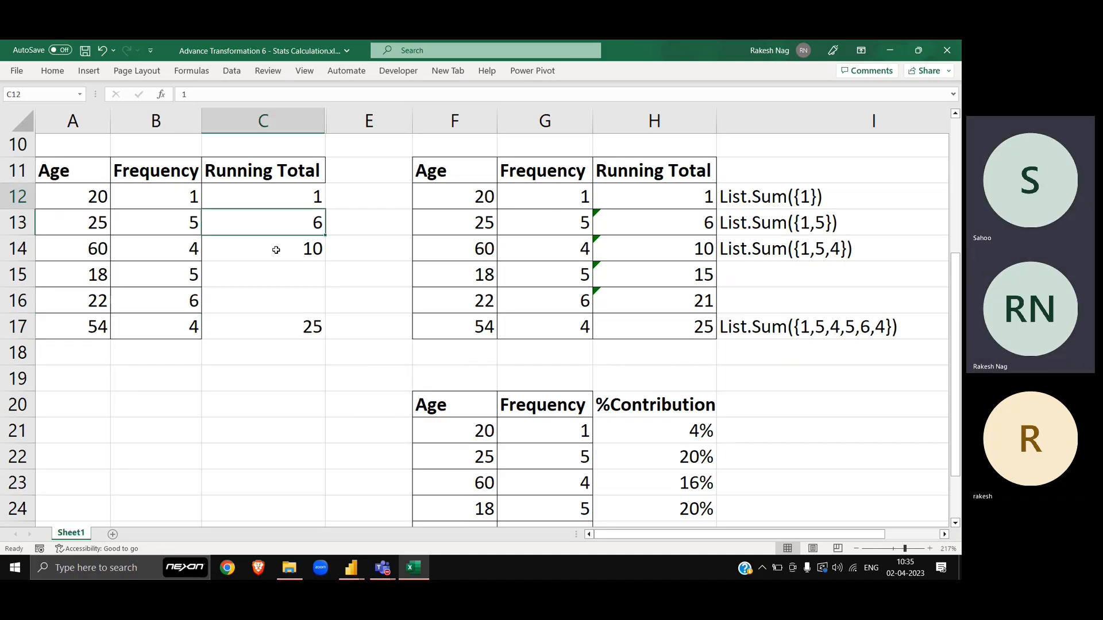
{"action": "key", "text": "shift+Down"}
{"action": "key", "text": "shift+Down"}
{"action": "key", "text": "shift+Down"}
{"action": "key", "text": "shift+Down"}
{"action": "key", "text": "shift+Down"}
{"action": "key", "text": "shift+Down"}
{"action": "key", "text": "shift+Up"}
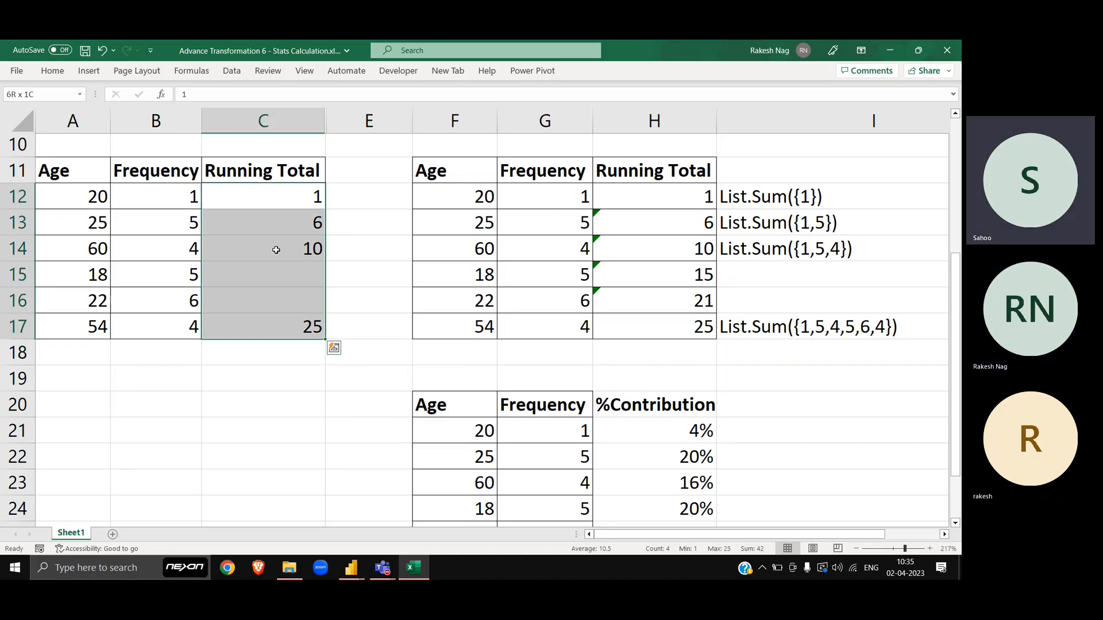
{"action": "key", "text": "Delete"}
{"action": "key", "text": "Left"}
{"action": "key", "text": "Right"}
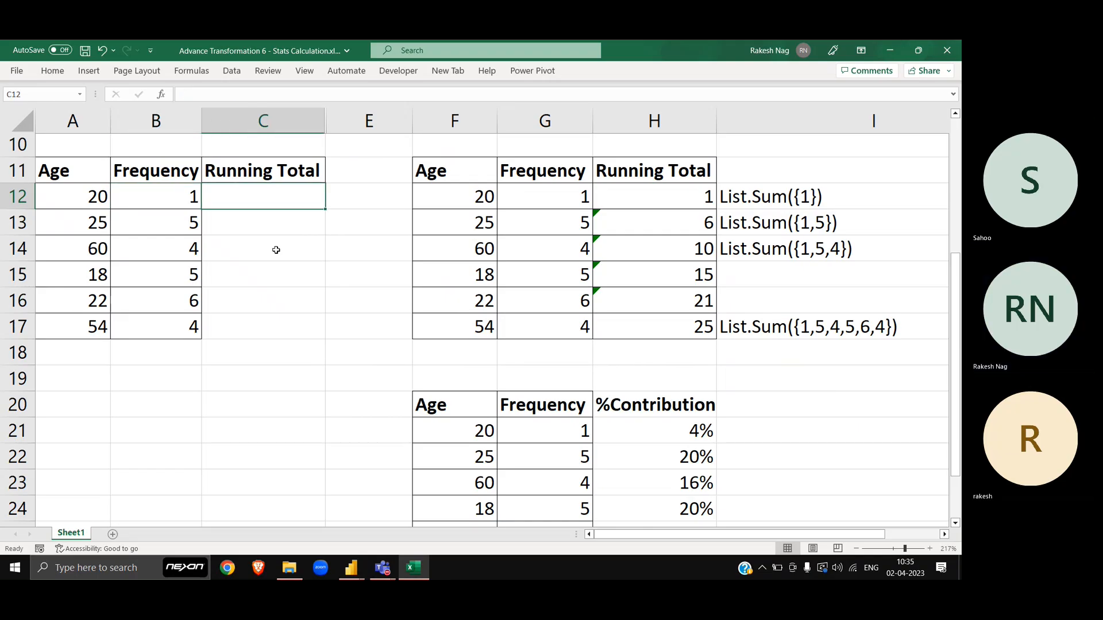
{"action": "key", "text": "Down"}
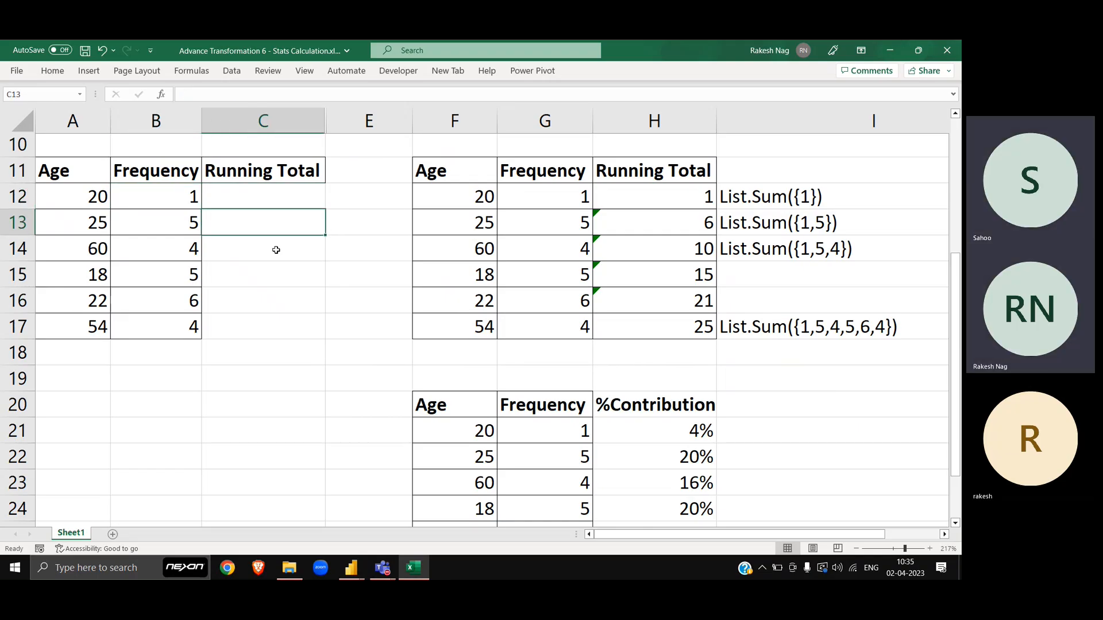
Look over the %Contribution table, and copy the completed Running Total table in F11:H17
{"action": "scroll", "coordinate": [553, 396], "scroll_direction": "down", "scroll_amount": 1}
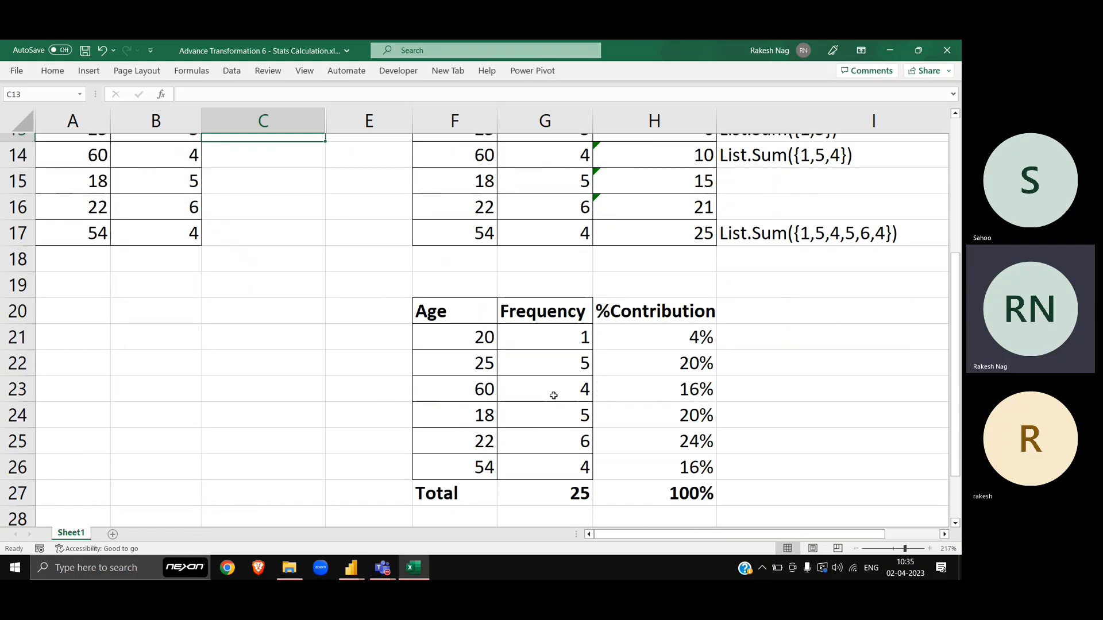
{"action": "left_click", "coordinate": [472, 314]}
{"action": "mouse_move", "coordinate": [472, 313]}
{"action": "left_mouse_down"}
{"action": "mouse_move", "coordinate": [678, 442]}
{"action": "mouse_move", "coordinate": [683, 462]}
{"action": "left_mouse_up"}
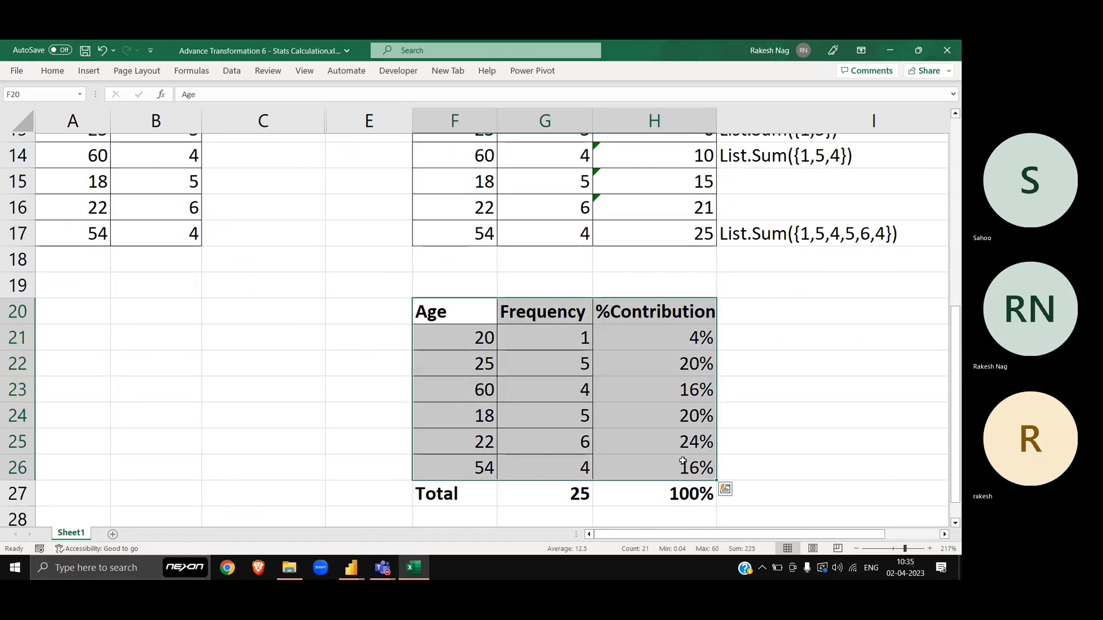
{"action": "scroll", "coordinate": [647, 418], "scroll_direction": "up", "scroll_amount": 3}
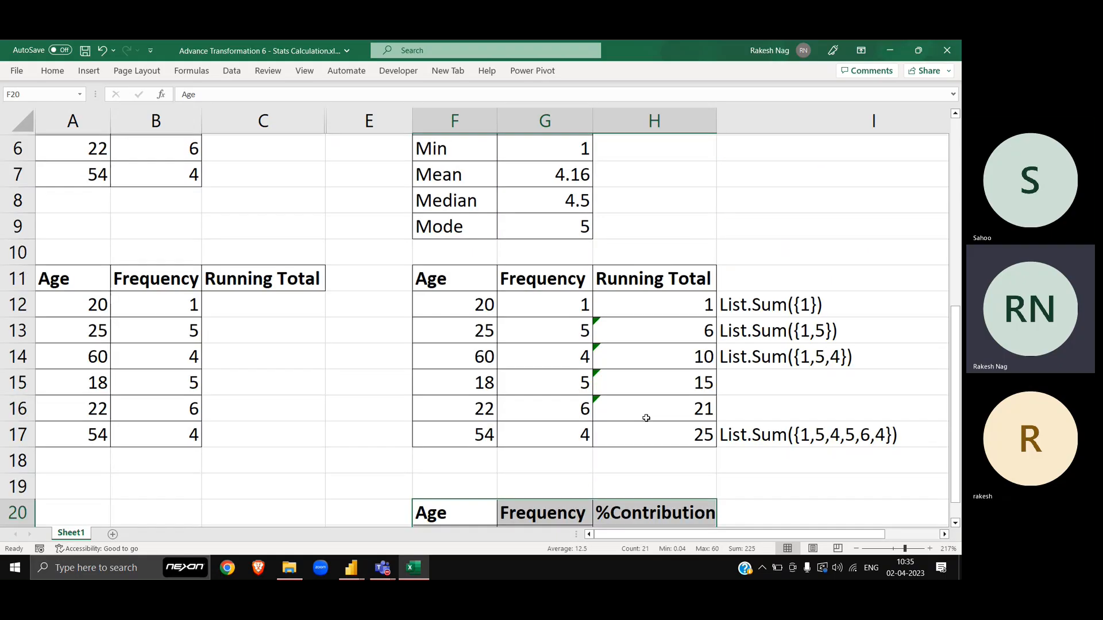
{"action": "scroll", "coordinate": [641, 417], "scroll_direction": "down", "scroll_amount": 2}
{"action": "scroll", "coordinate": [537, 428], "scroll_direction": "up", "scroll_amount": 1}
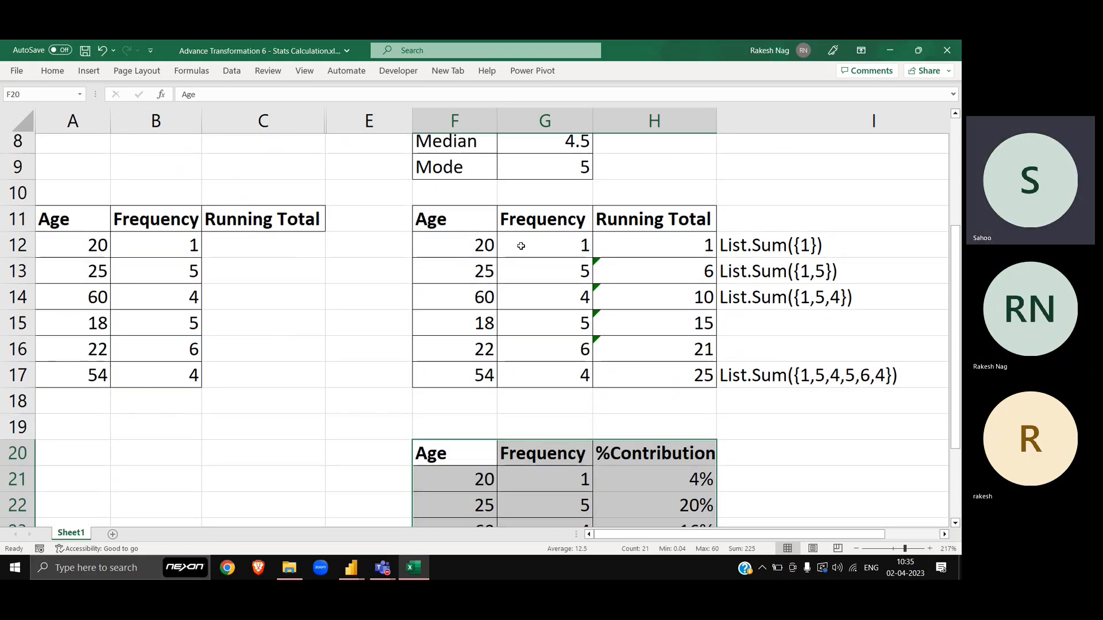
{"action": "left_click_drag", "start_coordinate": [432, 220], "coordinate": [695, 375]}
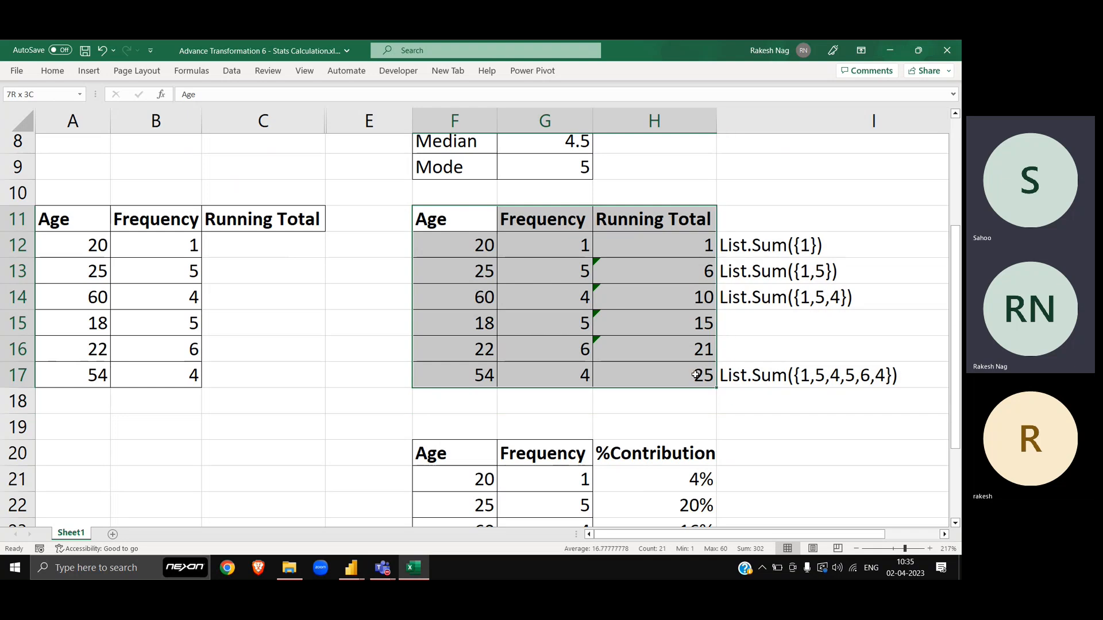
{"action": "key", "text": "ctrl+c"}
Switch to Teams and send "User above data and calculate below Running Total" to Power BI Trainee Grp, followed by the copied table
{"action": "key", "text": "alt+Tab"}
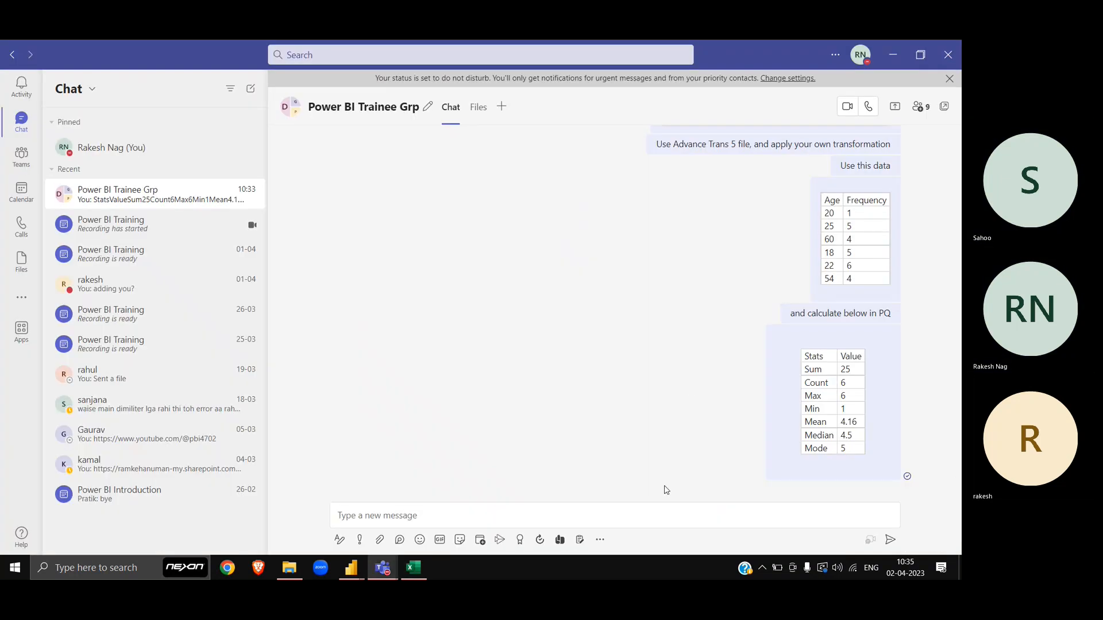
{"action": "left_click", "coordinate": [660, 518]}
{"action": "type", "text": "U"}
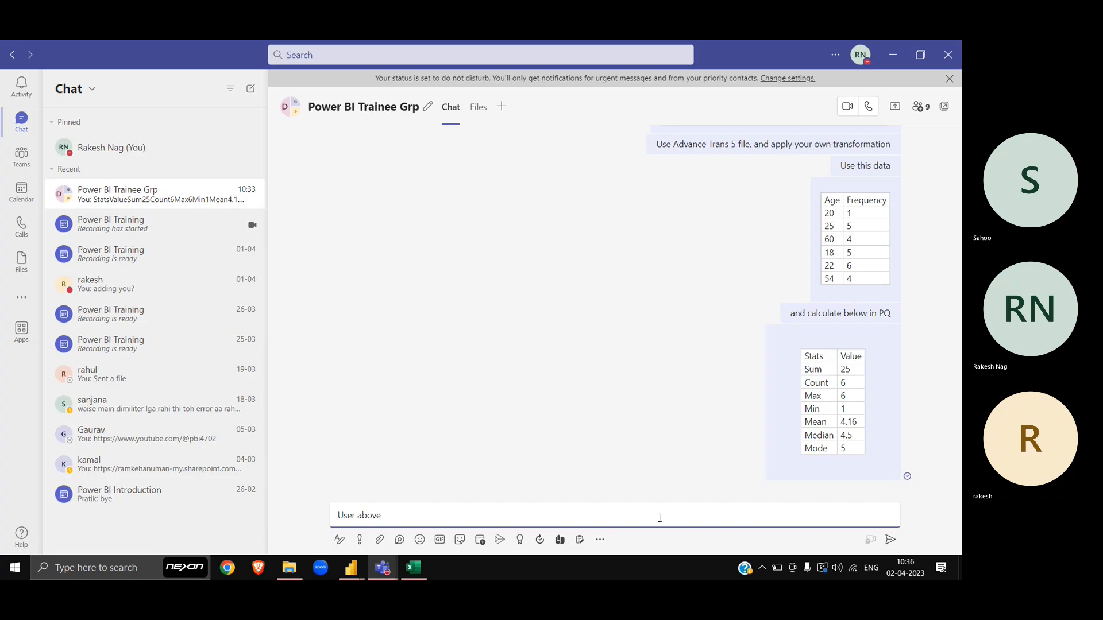
{"action": "type", "text": "ser above data adnd calculate belw"}
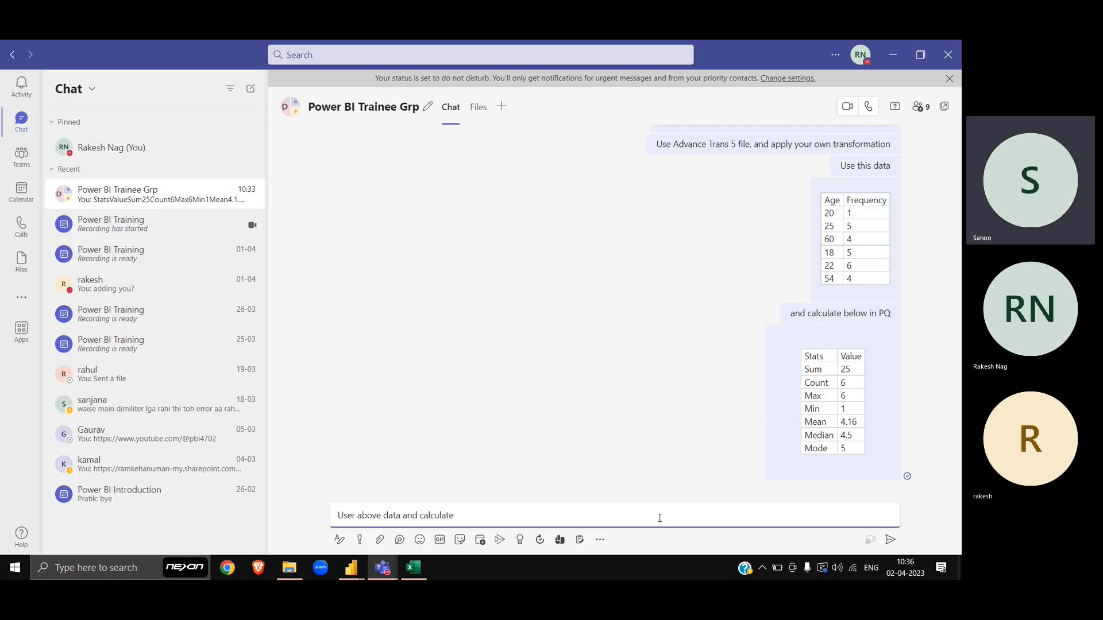
{"action": "key", "text": "BackSpace"}
{"action": "type", "text": "ow Running Total"}
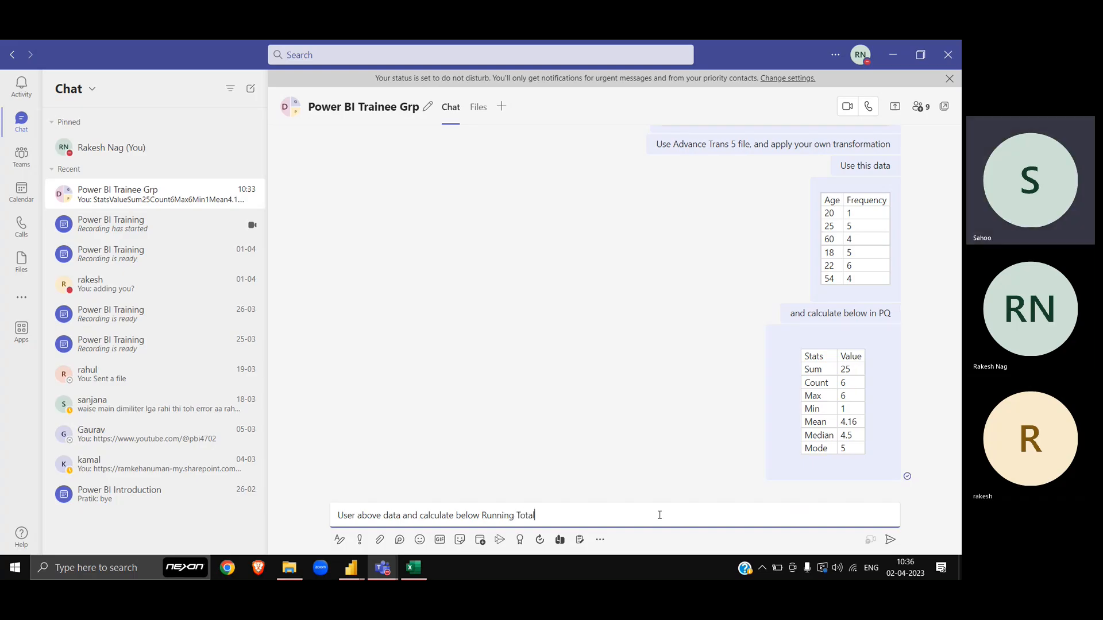
{"action": "key", "text": "Return"}
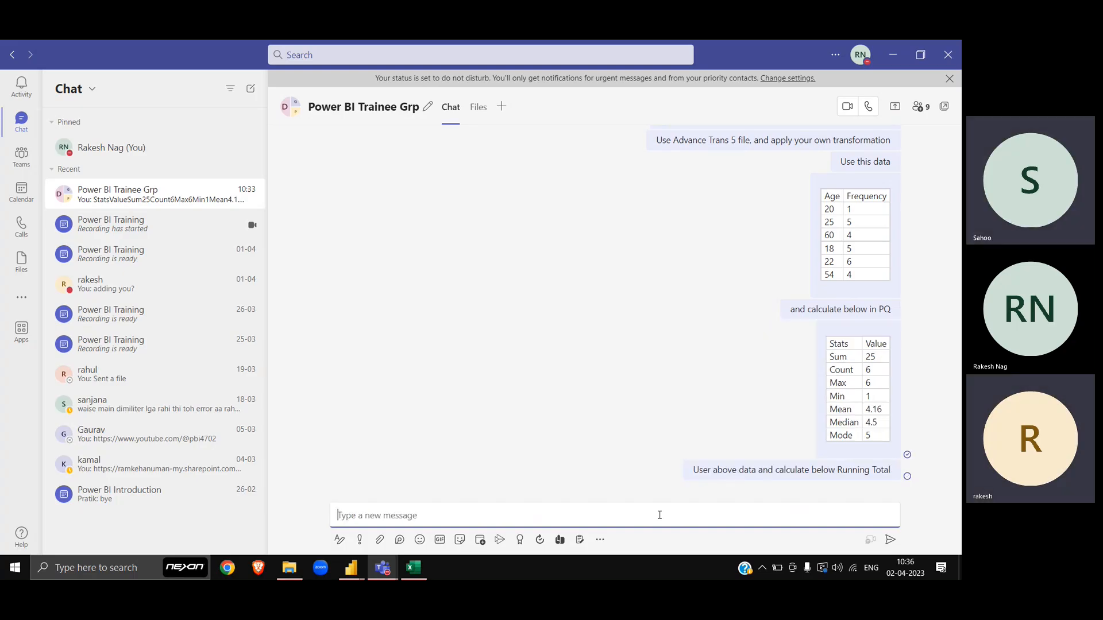
{"action": "key", "text": "ctrl+v"}
{"action": "key", "text": "Return"}
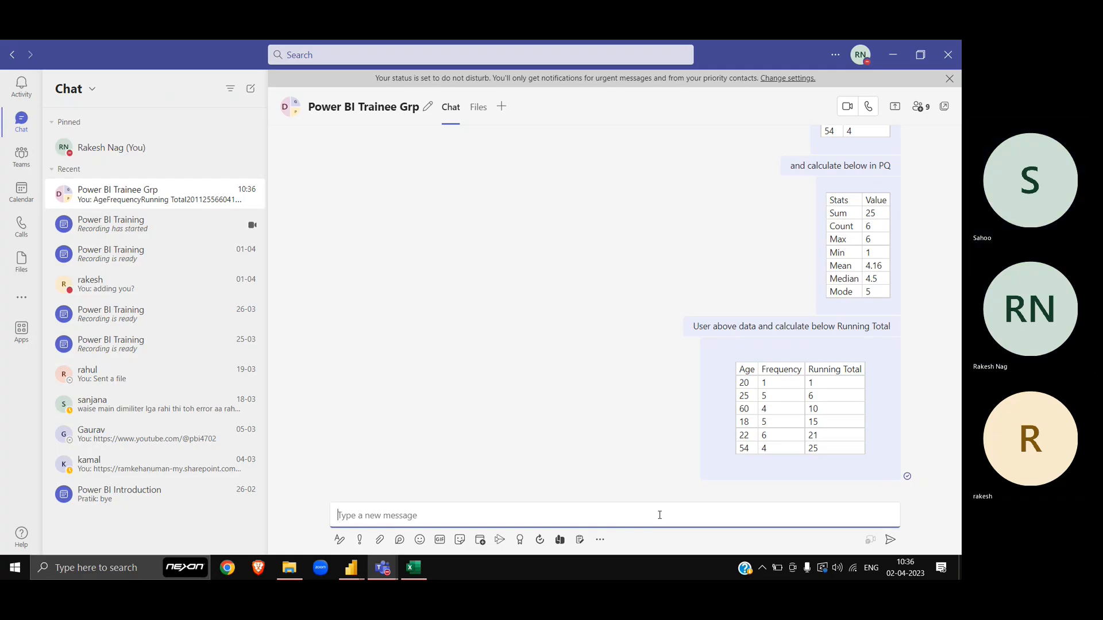
Switch to Excel and copy the %Contribution table in F20:H27, including its Total row
{"action": "key", "text": "alt+Tab"}
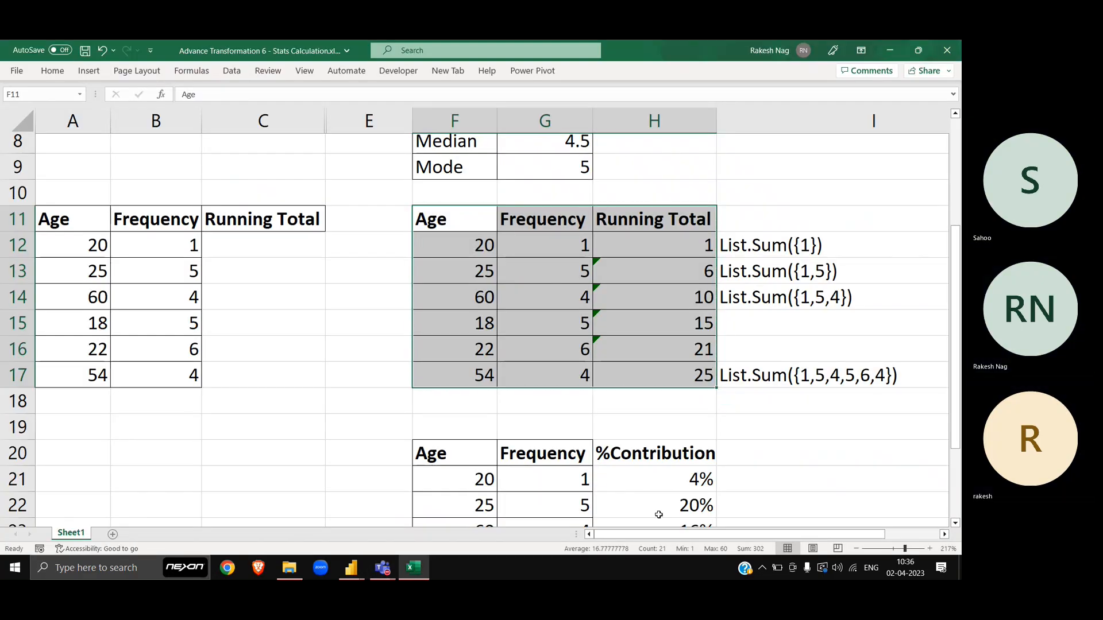
{"action": "key", "text": "Down"}
{"action": "key", "text": "Down"}
{"action": "key", "text": "Down"}
{"action": "key", "text": "Down"}
{"action": "key", "text": "Down"}
{"action": "key", "text": "Down"}
{"action": "key", "text": "Down"}
{"action": "key", "text": "Down"}
{"action": "key", "text": "Down"}
{"action": "key", "text": "Down"}
{"action": "key", "text": "Down"}
{"action": "key", "text": "Down"}
{"action": "key", "text": "Down"}
{"action": "key", "text": "Down"}
{"action": "key", "text": "Down"}
{"action": "key", "text": "Down"}
{"action": "key", "text": "Down"}
{"action": "key", "text": "Down"}
{"action": "key", "text": "Down"}
{"action": "key", "text": "Up"}
{"action": "key", "text": "Up"}
{"action": "key", "text": "Up"}
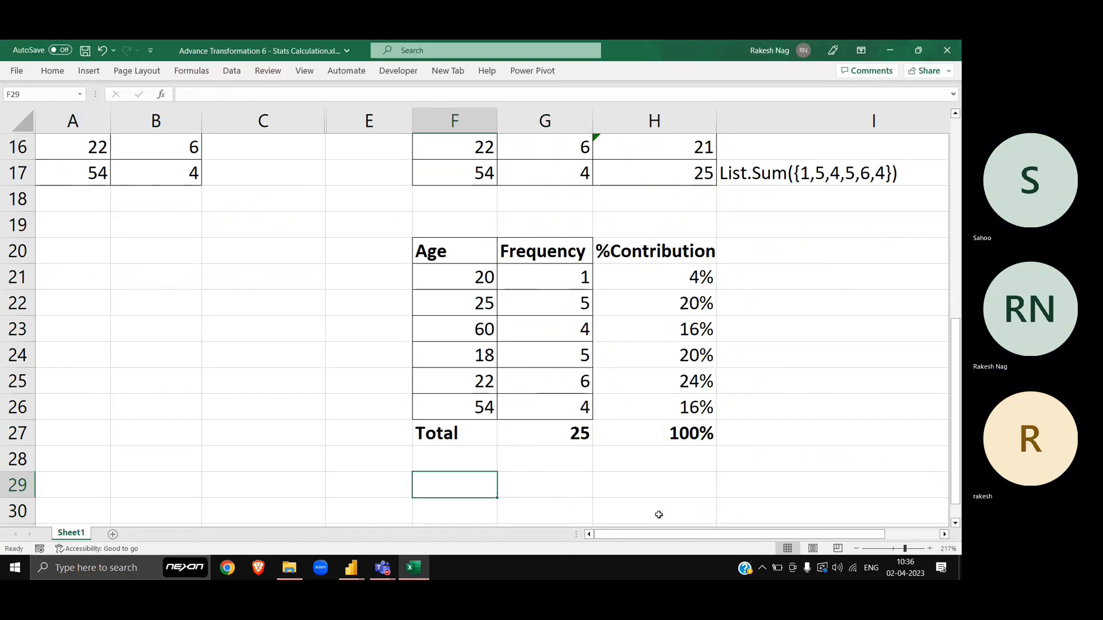
{"action": "key", "text": "ctrl+Up"}
{"action": "key", "text": "ctrl+shift+Right"}
{"action": "key", "text": "ctrl+shift+Down"}
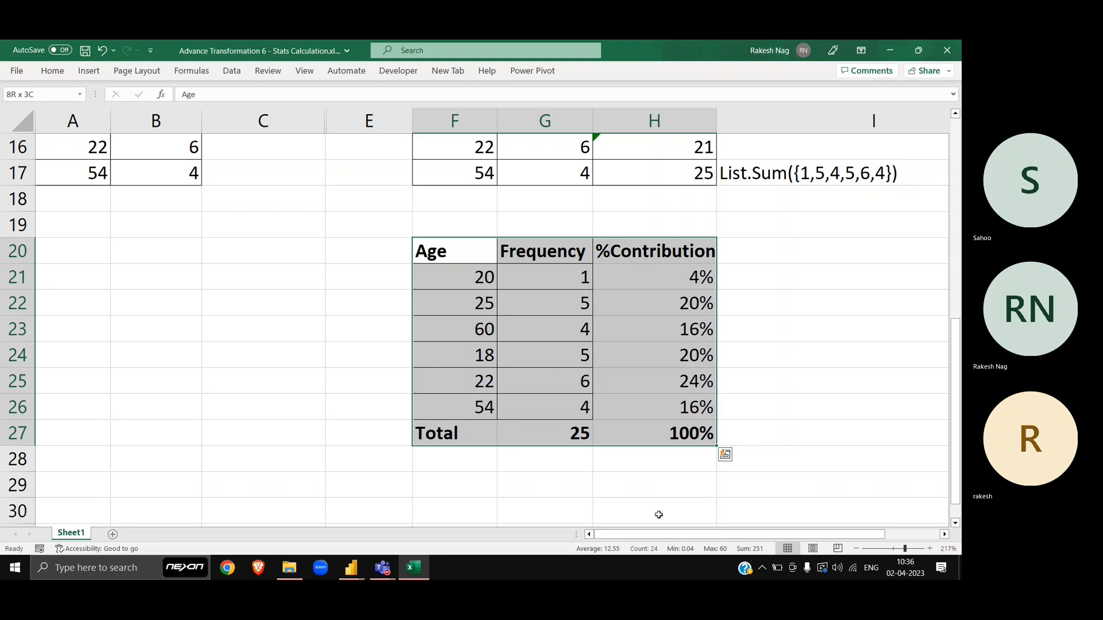
{"action": "key", "text": "ctrl+c"}
Switch to Teams and send "also calculate below percentage Contribution" to the trainee group, followed by the copied %Contribution table
{"action": "key", "text": "alt+Tab"}
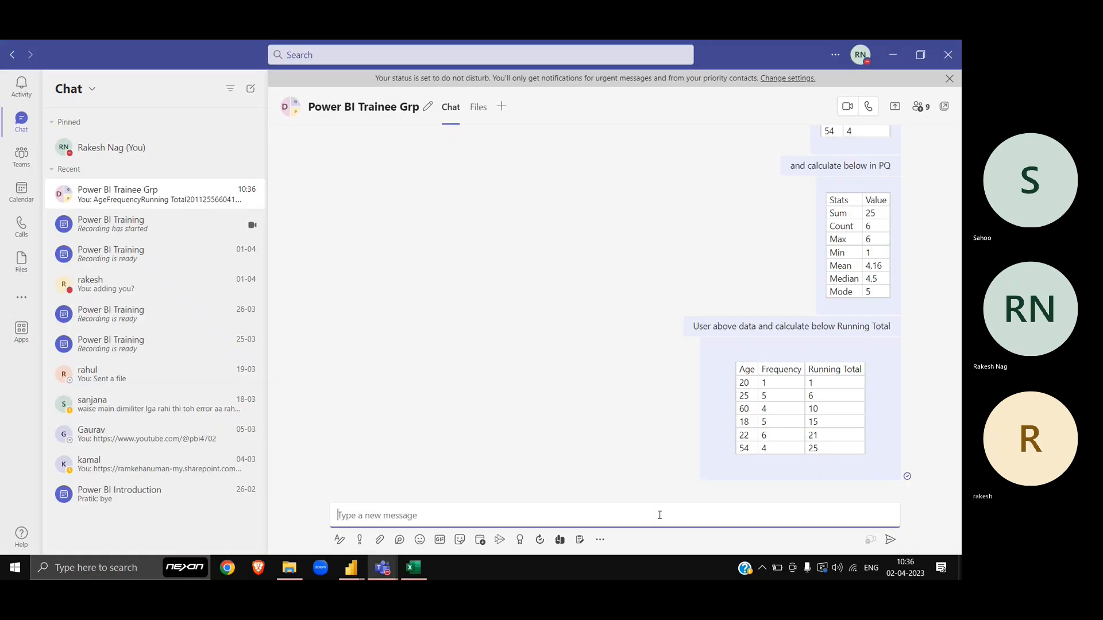
{"action": "type", "text": "also cal"}
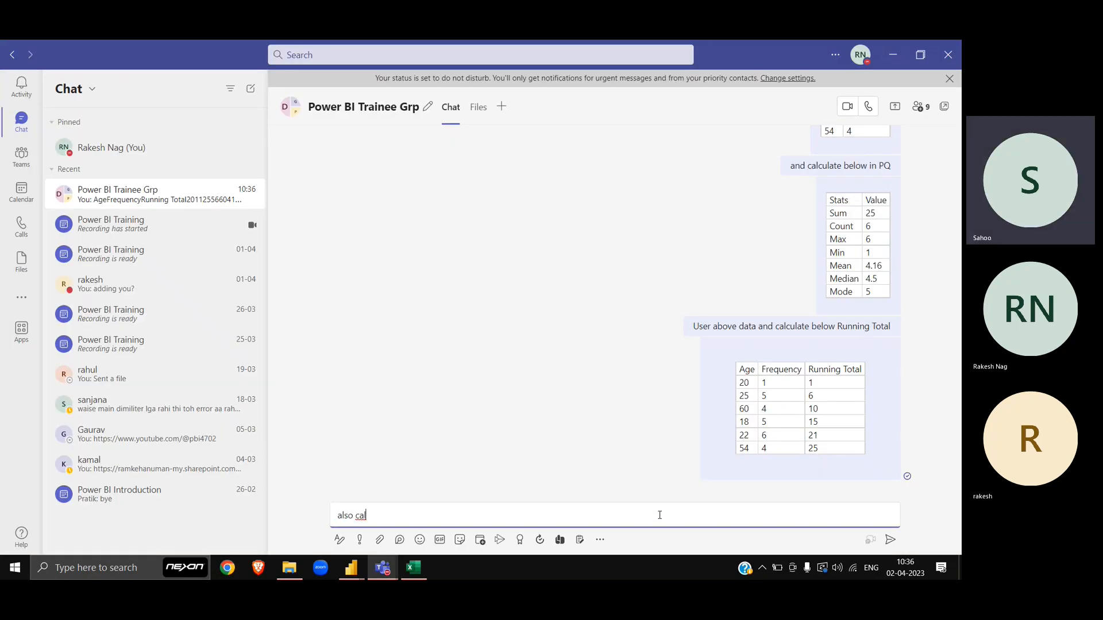
{"action": "type", "text": "culate below "}
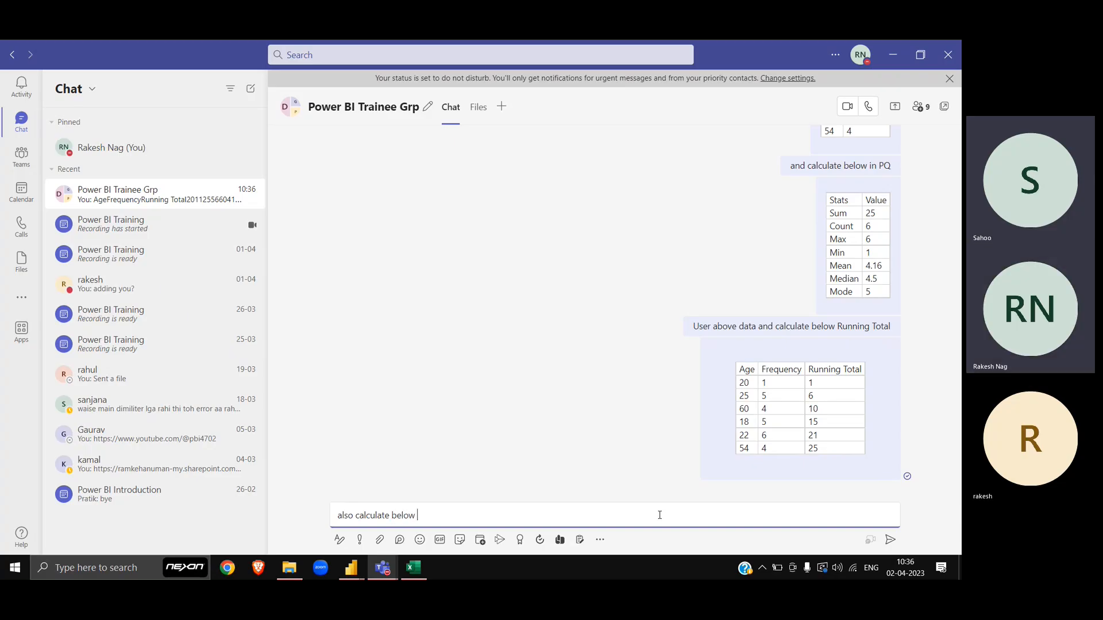
{"action": "type", "text": "perc"}
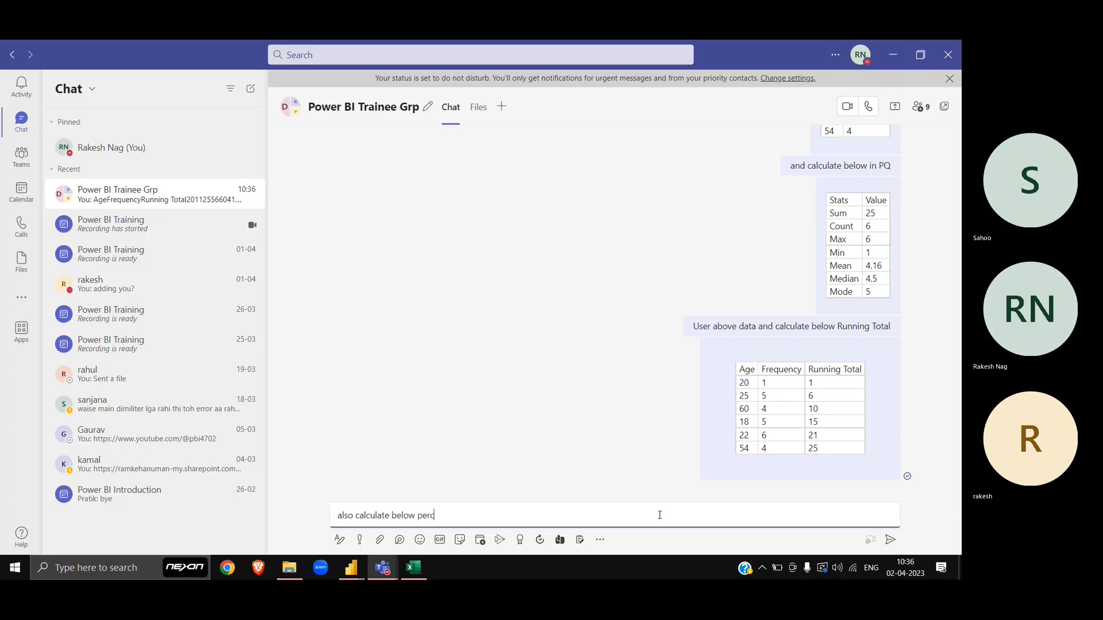
{"action": "type", "text": "entage Contri"}
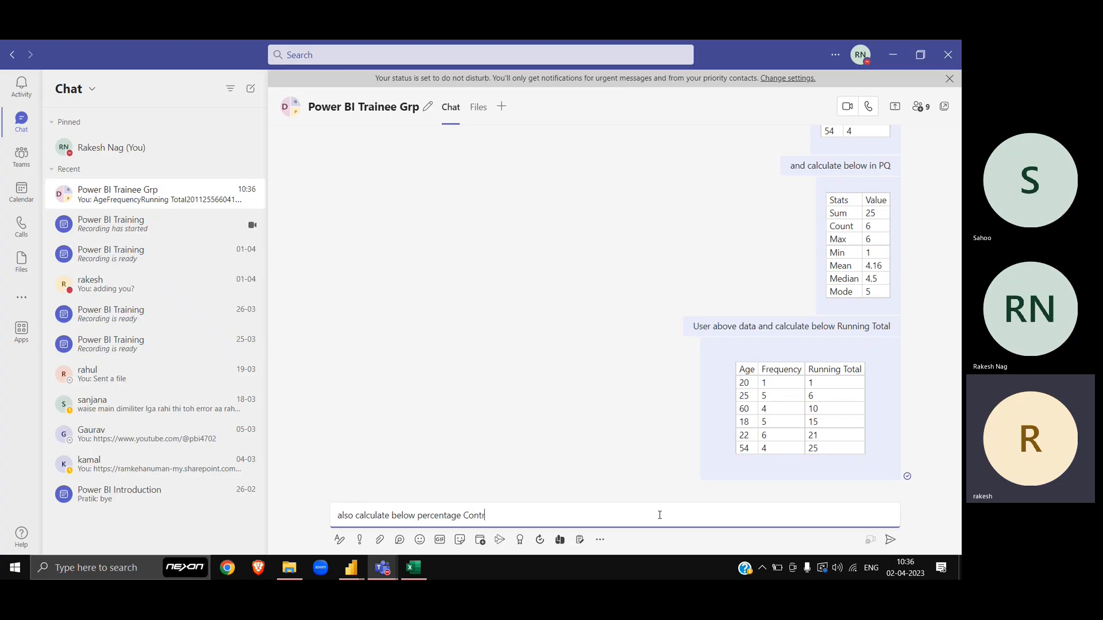
{"action": "type", "text": "bution"}
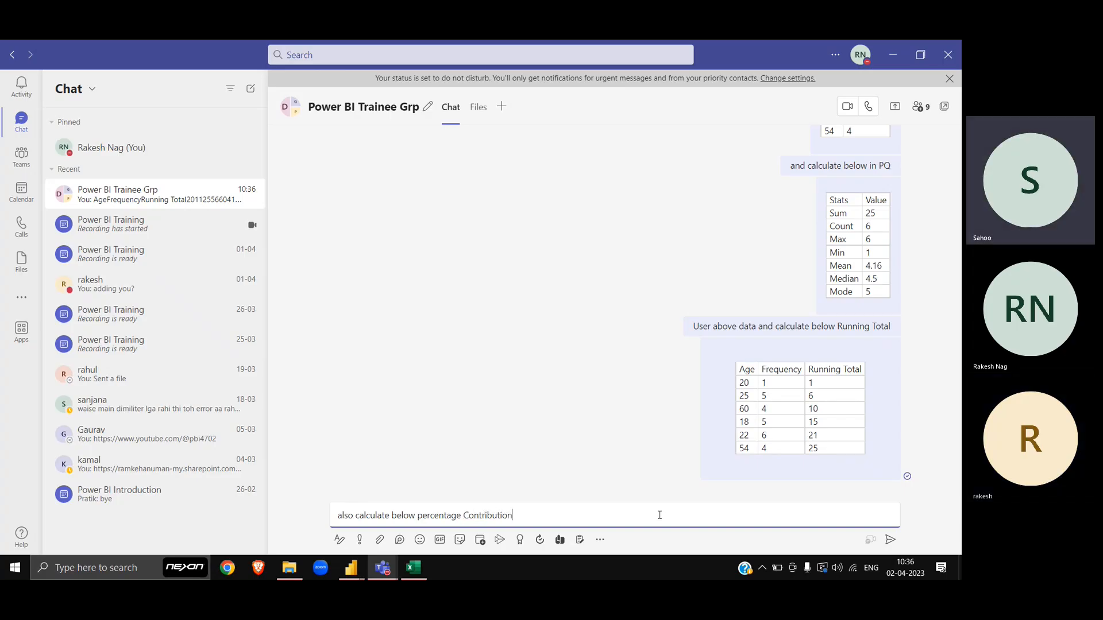
{"action": "key", "text": "Return"}
{"action": "key", "text": "ctrl+v"}
{"action": "key", "text": "Return"}
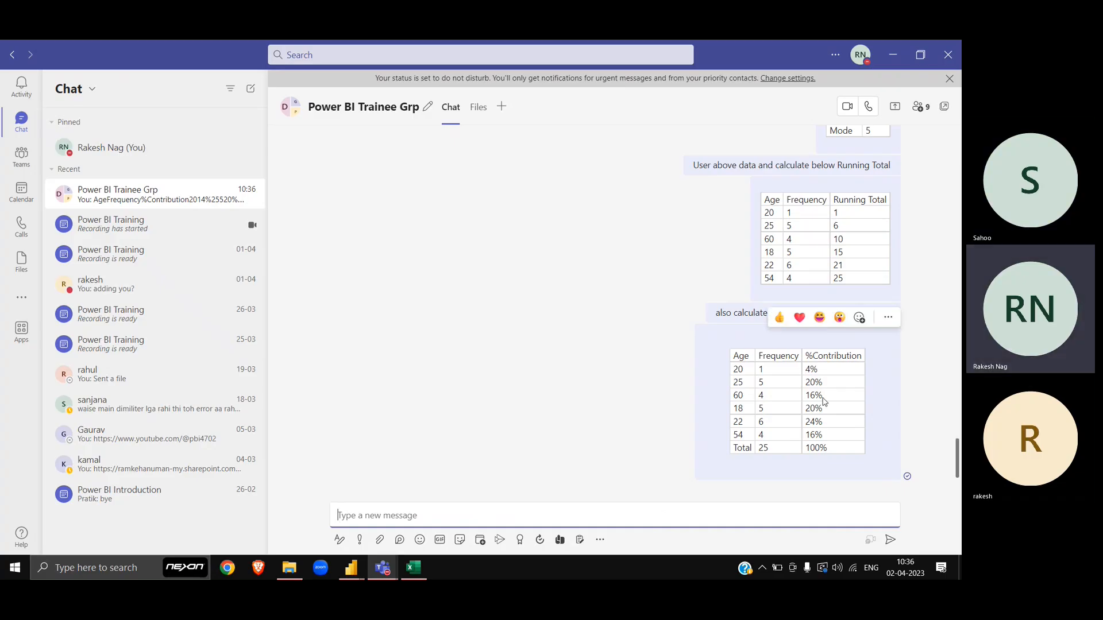
{"action": "scroll", "coordinate": [824, 398], "scroll_direction": "up", "scroll_amount": 3}
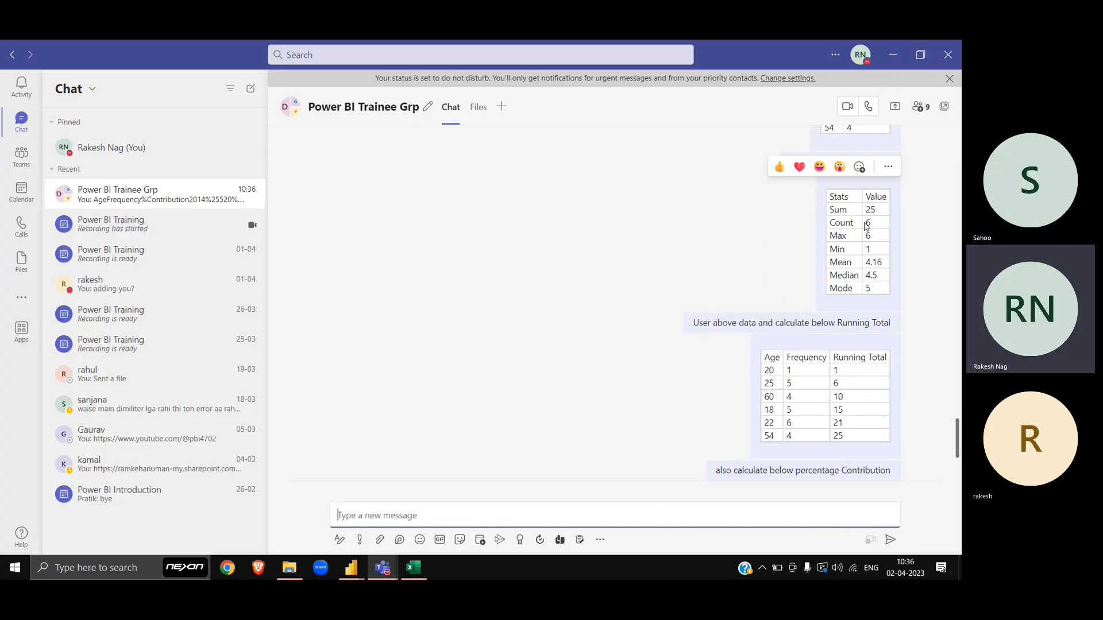
Review the Stats, Running Total and %Contribution tasks sent to the trainee group chat, and check the current time and calendar
{"action": "scroll", "coordinate": [865, 227], "scroll_direction": "up", "scroll_amount": 2}
{"action": "scroll", "coordinate": [865, 227], "scroll_direction": "up", "scroll_amount": 4}
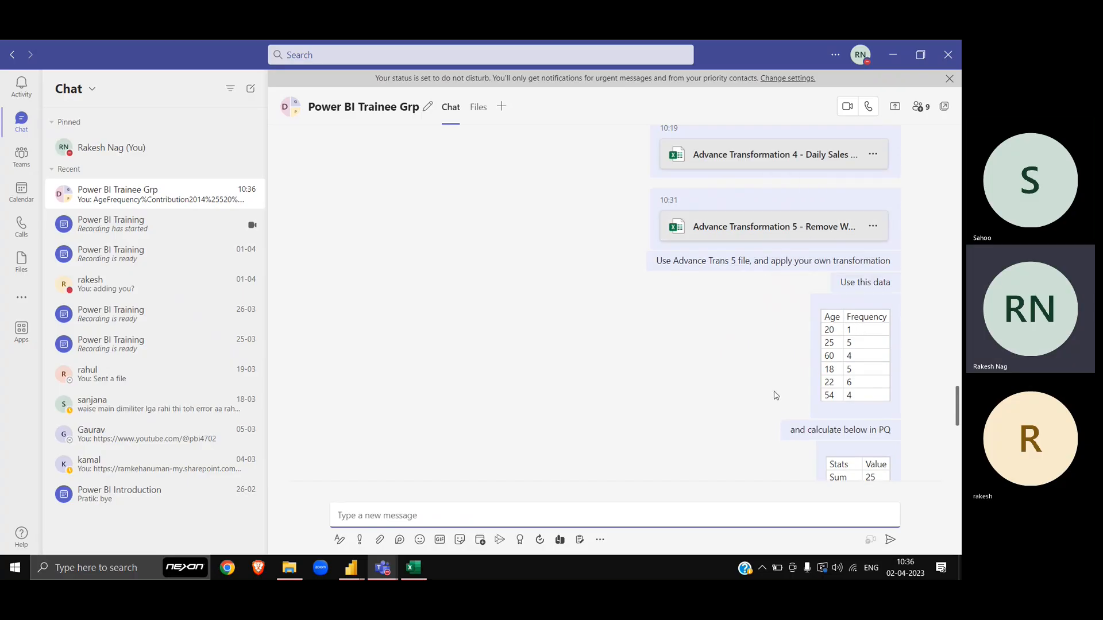
{"action": "scroll", "coordinate": [776, 395], "scroll_direction": "down", "scroll_amount": 10}
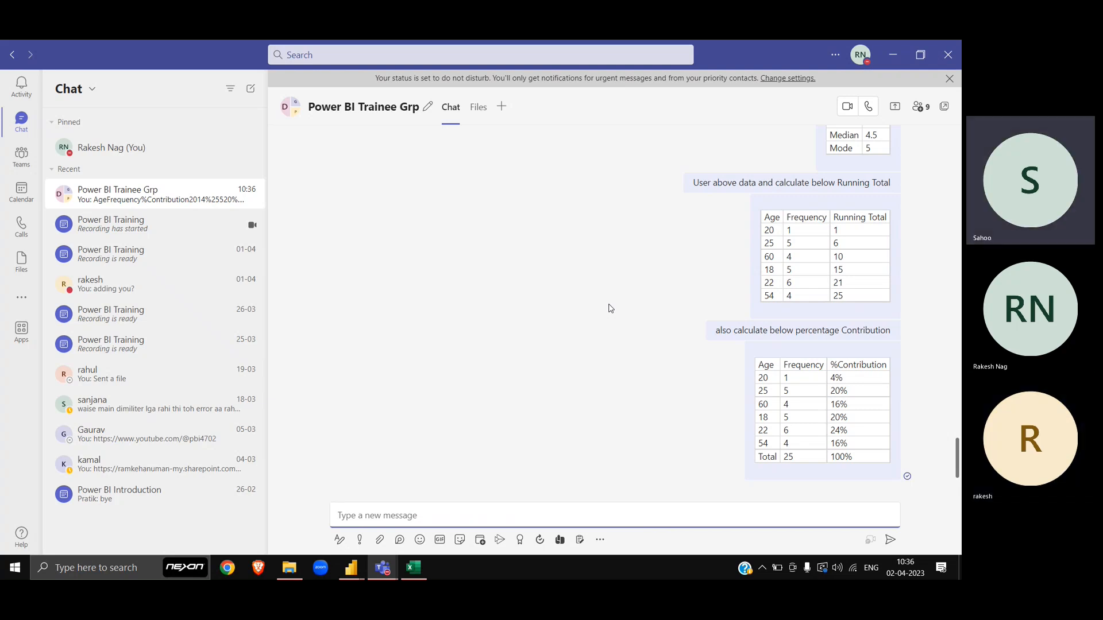
{"action": "left_click", "coordinate": [905, 568]}
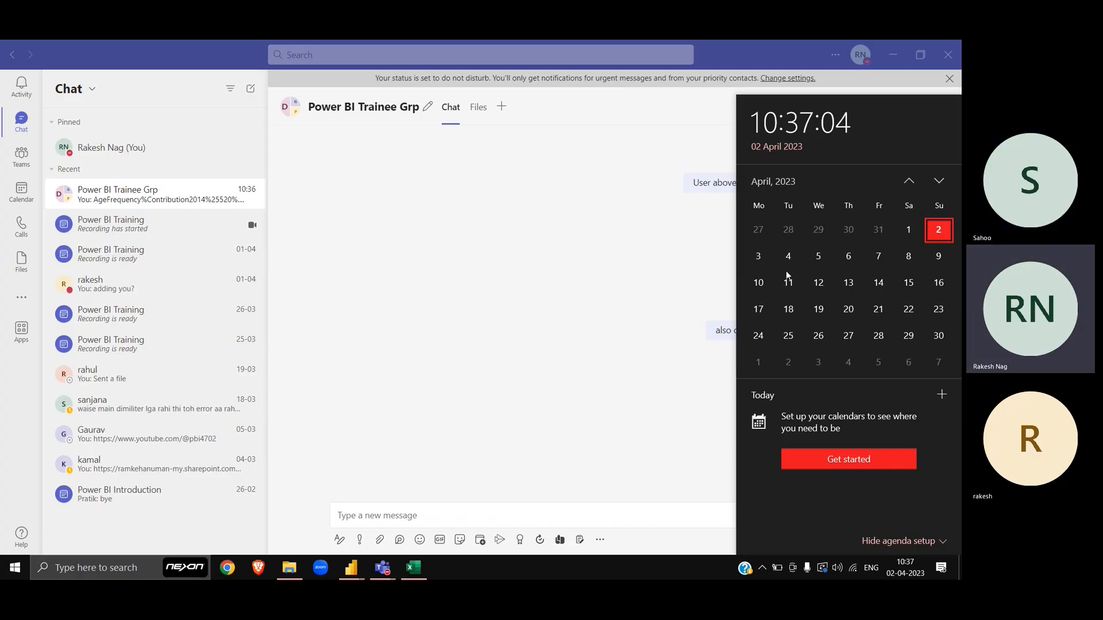
{"action": "left_click", "coordinate": [517, 352]}
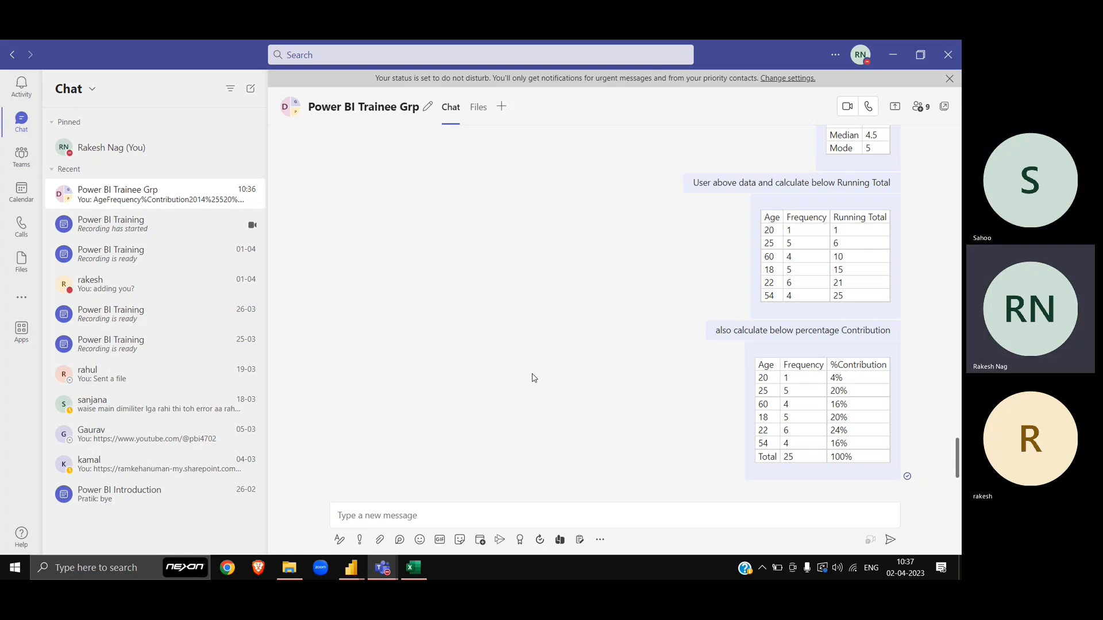
Switch to Excel, look over the Stats Calculation sheet once more, and close the workbook without saving its changes
{"action": "key", "text": "alt+Tab"}
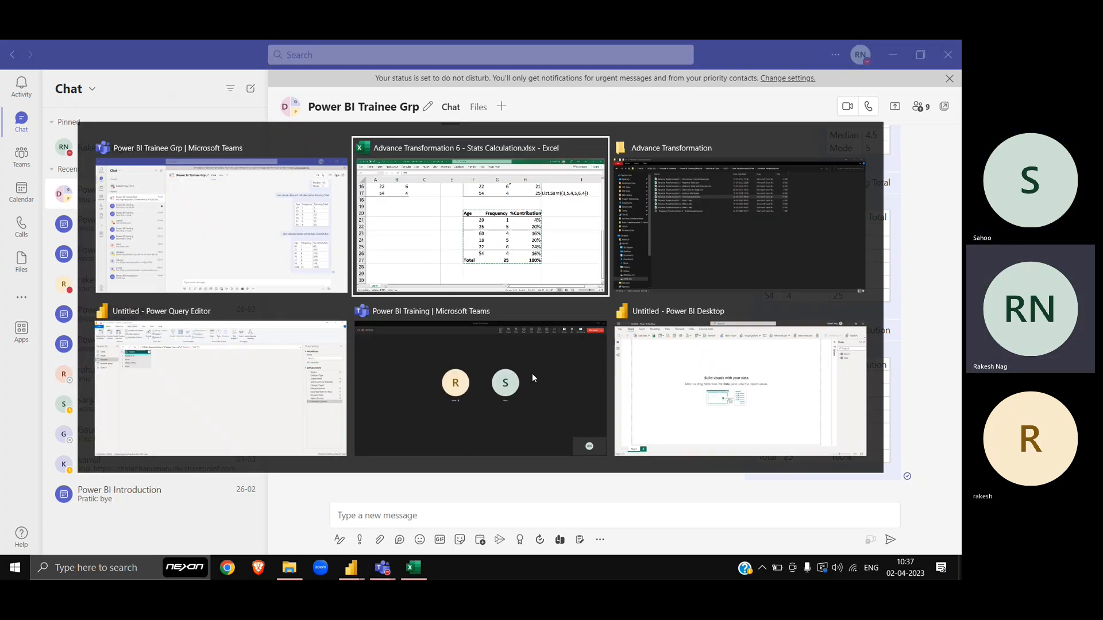
{"action": "scroll", "coordinate": [532, 373], "scroll_direction": "down", "scroll_amount": 2}
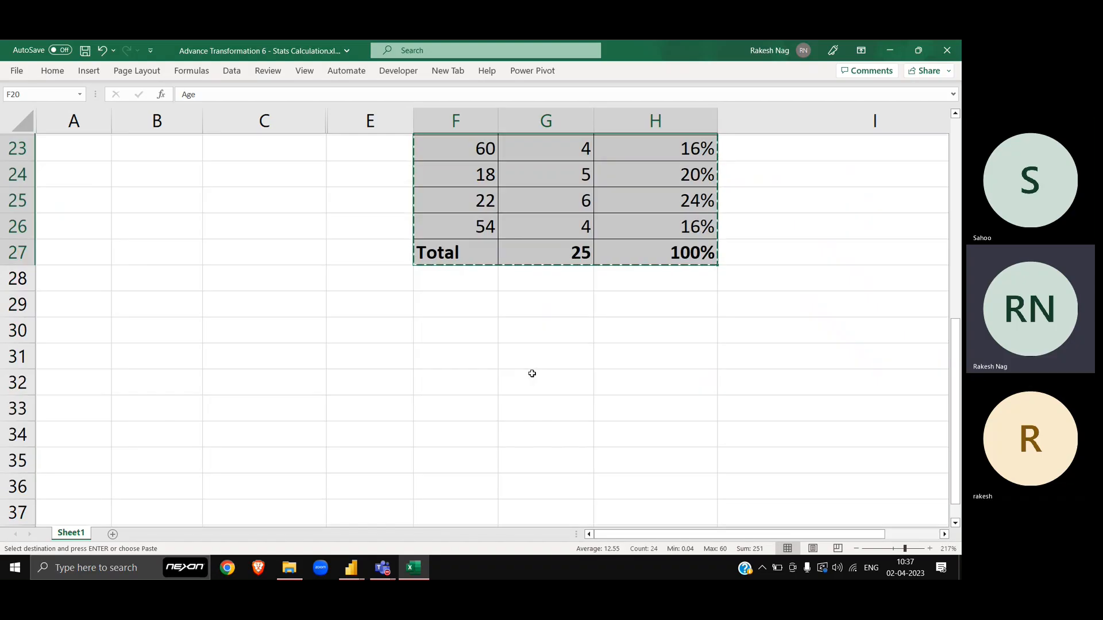
{"action": "scroll", "coordinate": [532, 370], "scroll_direction": "up", "scroll_amount": 3}
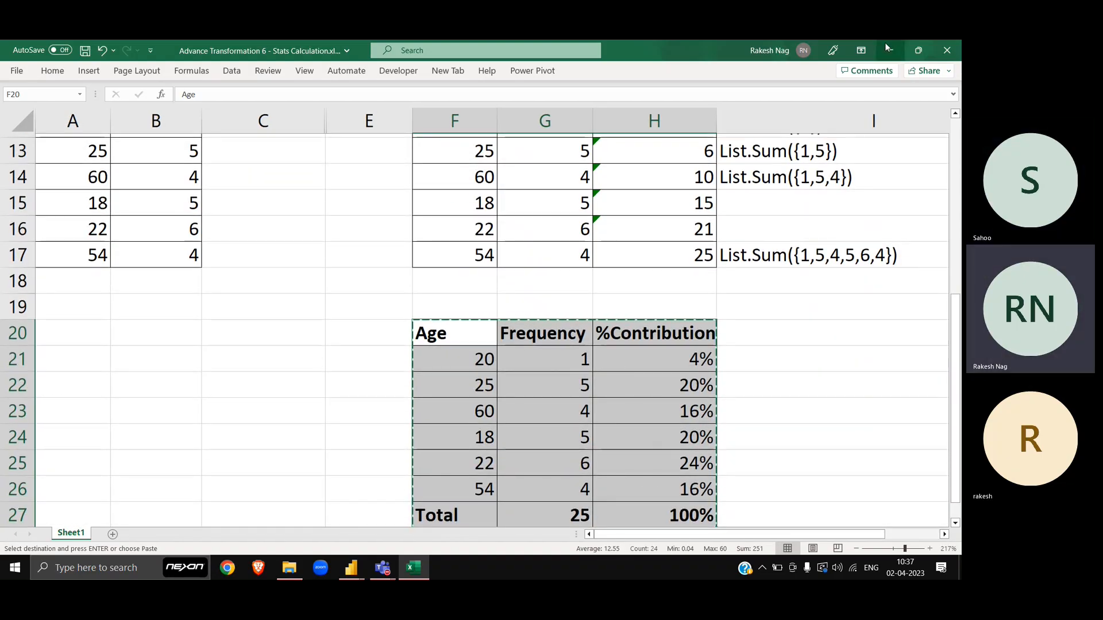
{"action": "scroll", "coordinate": [661, 276], "scroll_direction": "up", "scroll_amount": 2}
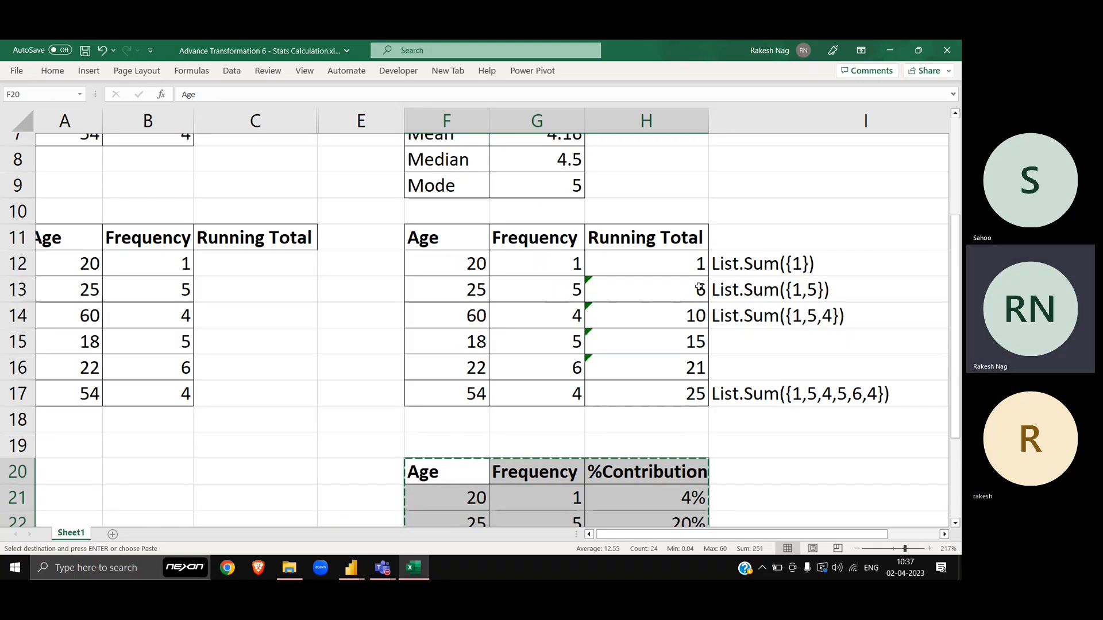
{"action": "left_click", "coordinate": [947, 50]}
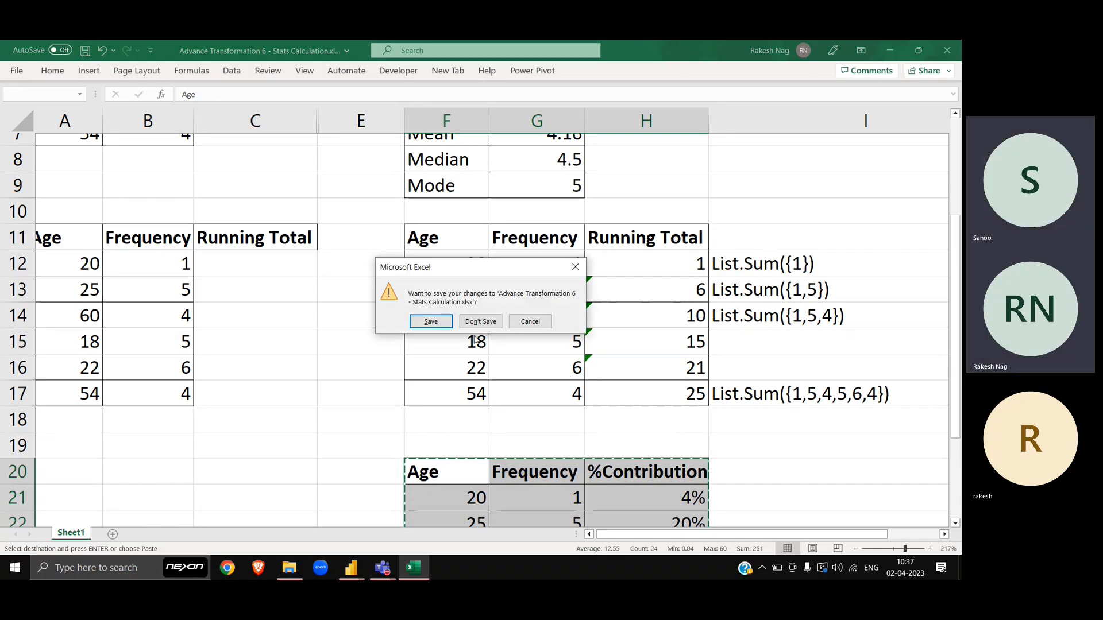
{"action": "left_click", "coordinate": [476, 322]}
Switch to the Advance Transformation folder in File Explorer and open "Advance Transformation 7 - Mess 1.xlsx"
{"action": "key", "text": "alt+Tab"}
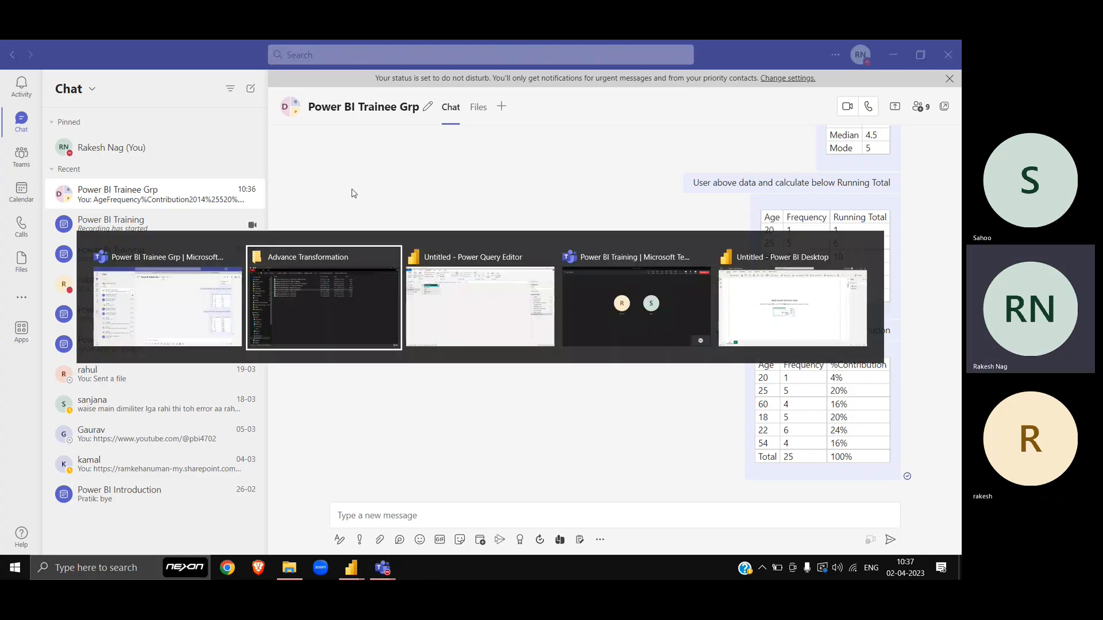
{"action": "key", "text": "Down"}
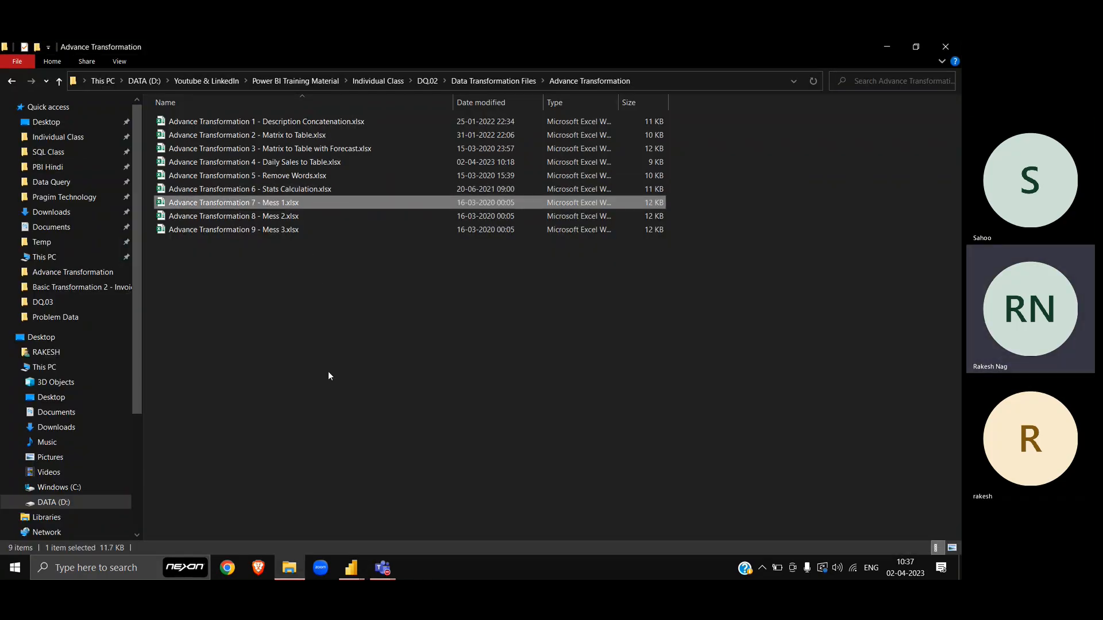
{"action": "key", "text": "Return"}
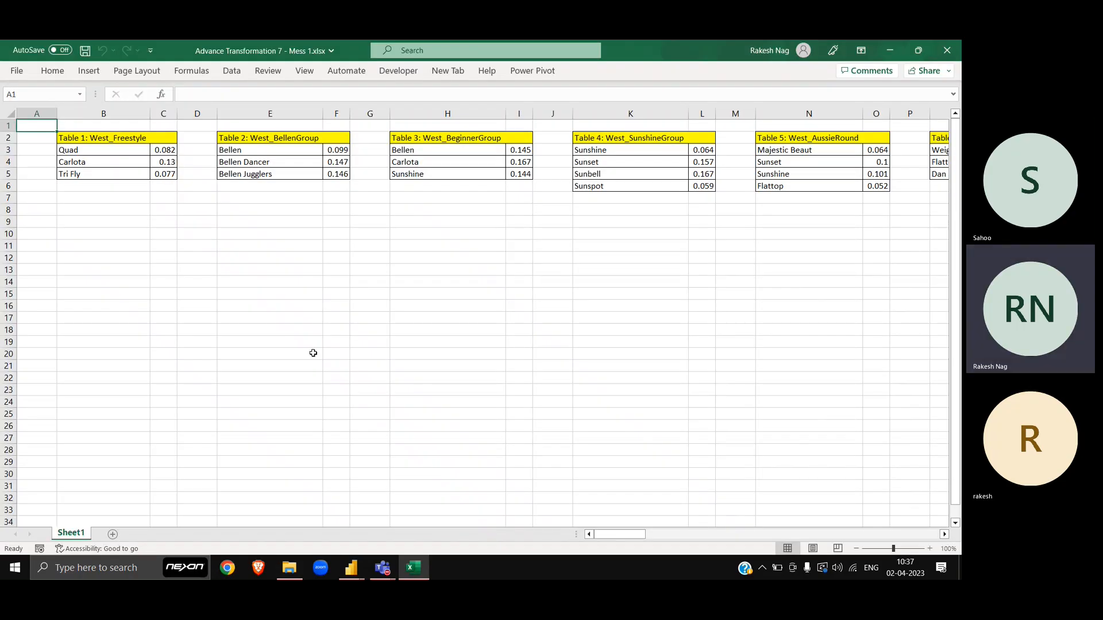
Survey the small tables laid out side by side across Sheet1, and return to Table 1
{"action": "scroll", "coordinate": [313, 353], "scroll_direction": "right", "scroll_amount": 6}
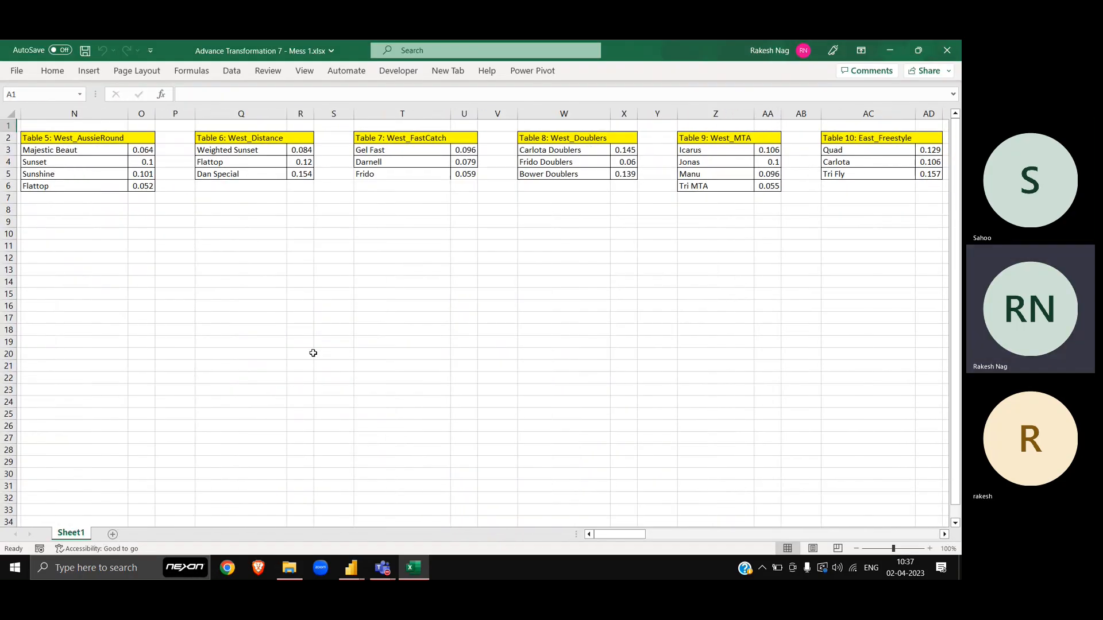
{"action": "scroll", "coordinate": [313, 354], "scroll_direction": "right", "scroll_amount": 14}
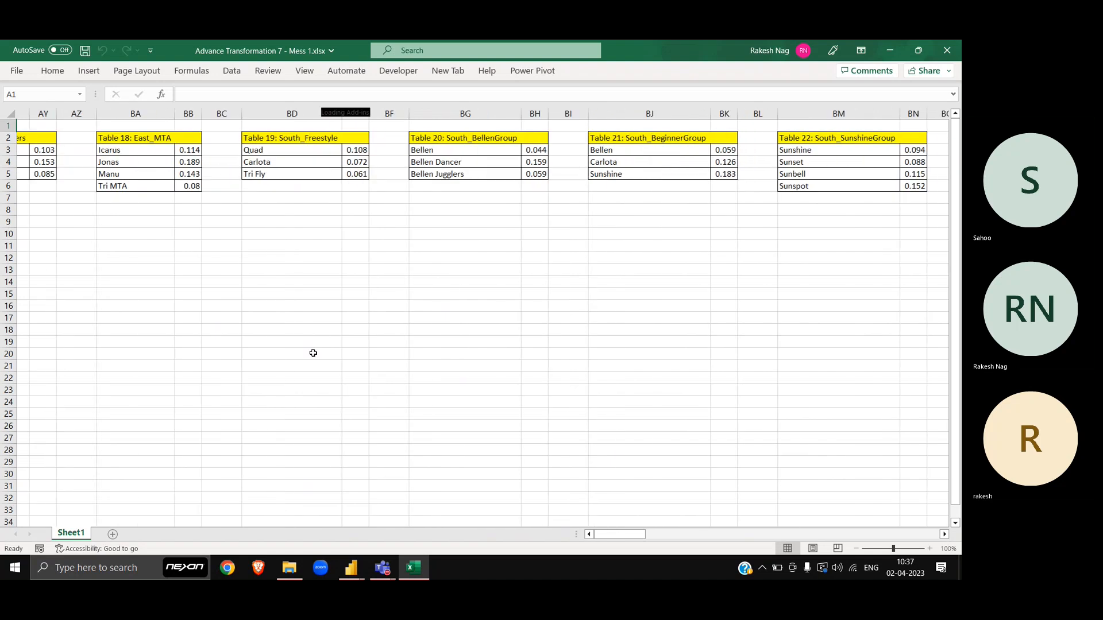
{"action": "scroll", "coordinate": [313, 354], "scroll_direction": "right", "scroll_amount": 7}
{"action": "scroll", "coordinate": [313, 353], "scroll_direction": "left", "scroll_amount": 10}
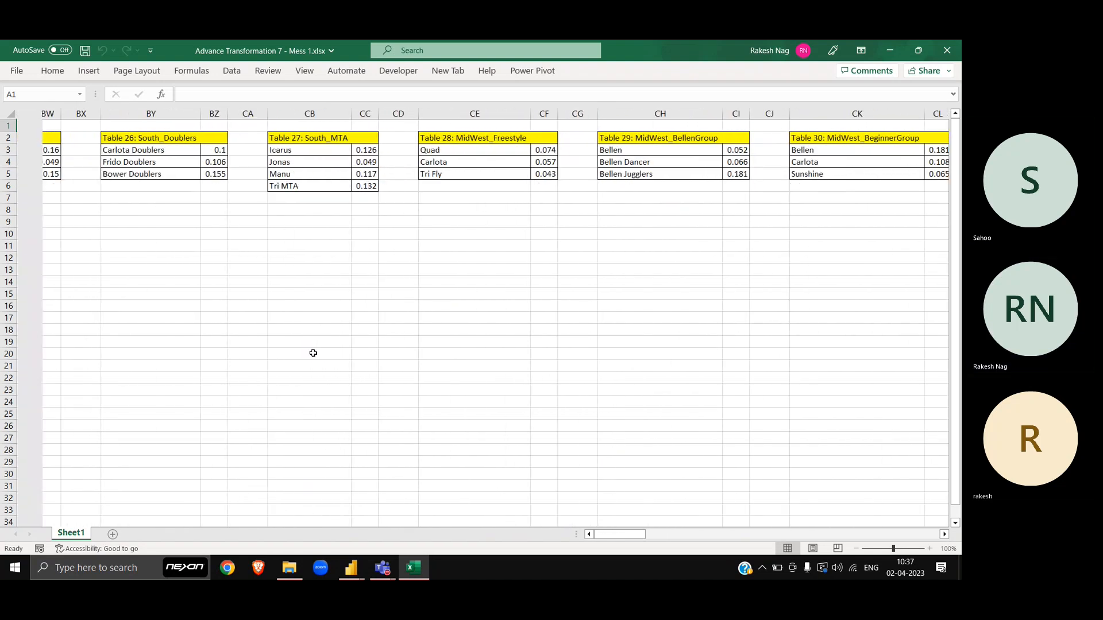
{"action": "scroll", "coordinate": [313, 353], "scroll_direction": "left", "scroll_amount": 15}
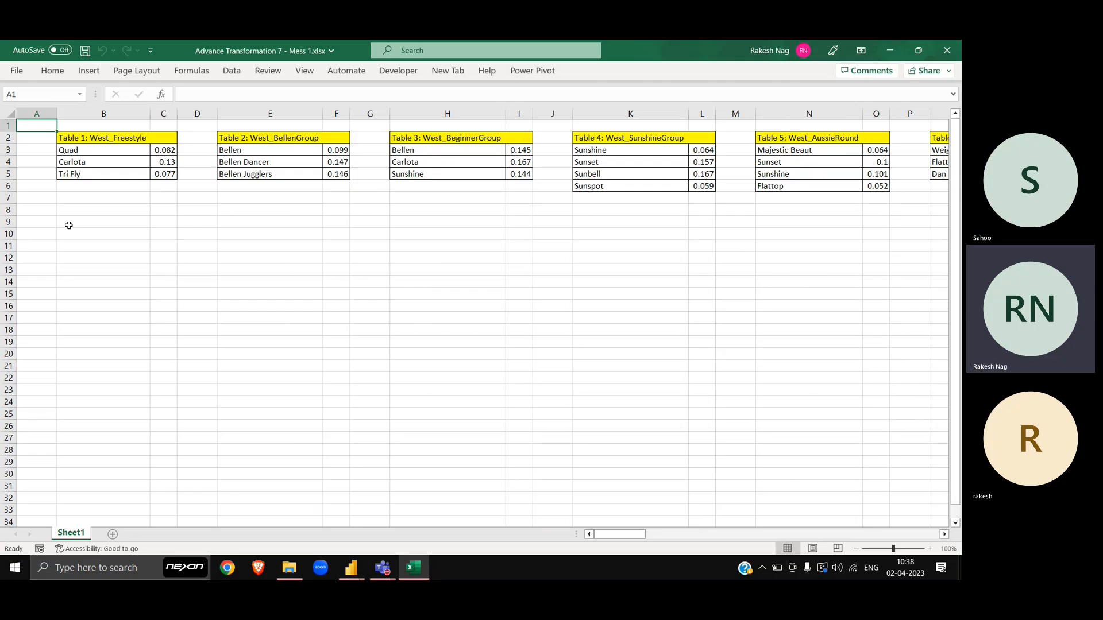
Enlarge the sheet and examine the data rows of Tables 1 to 3 in turn, plus the Table 3 title
{"action": "scroll", "coordinate": [69, 226], "scroll_direction": "up", "scroll_amount": 3}
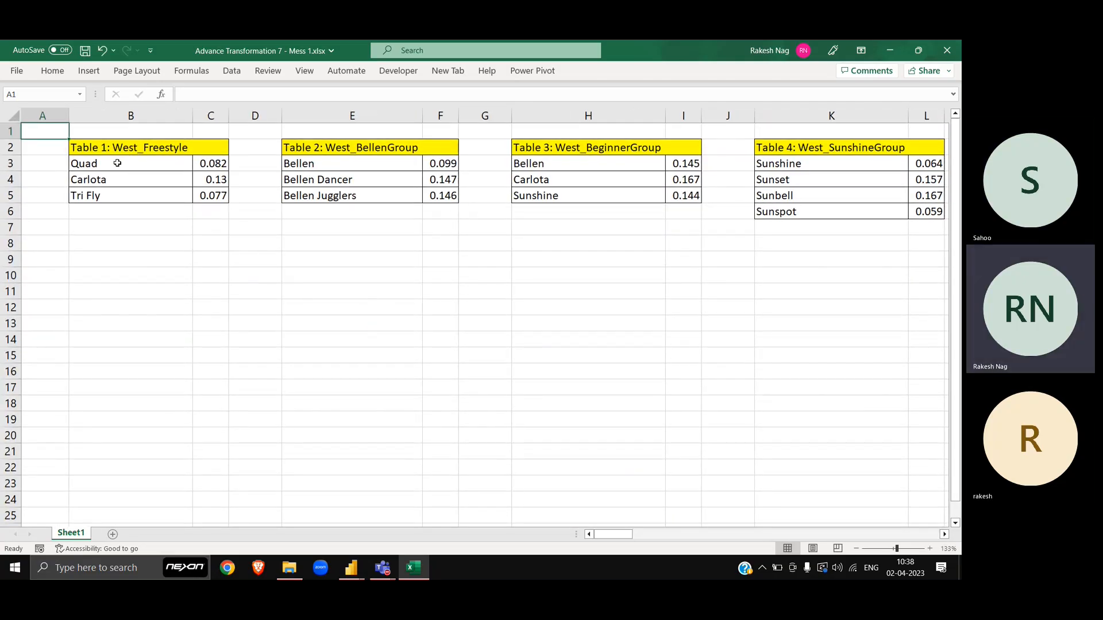
{"action": "left_click_drag", "start_coordinate": [117, 163], "coordinate": [202, 194]}
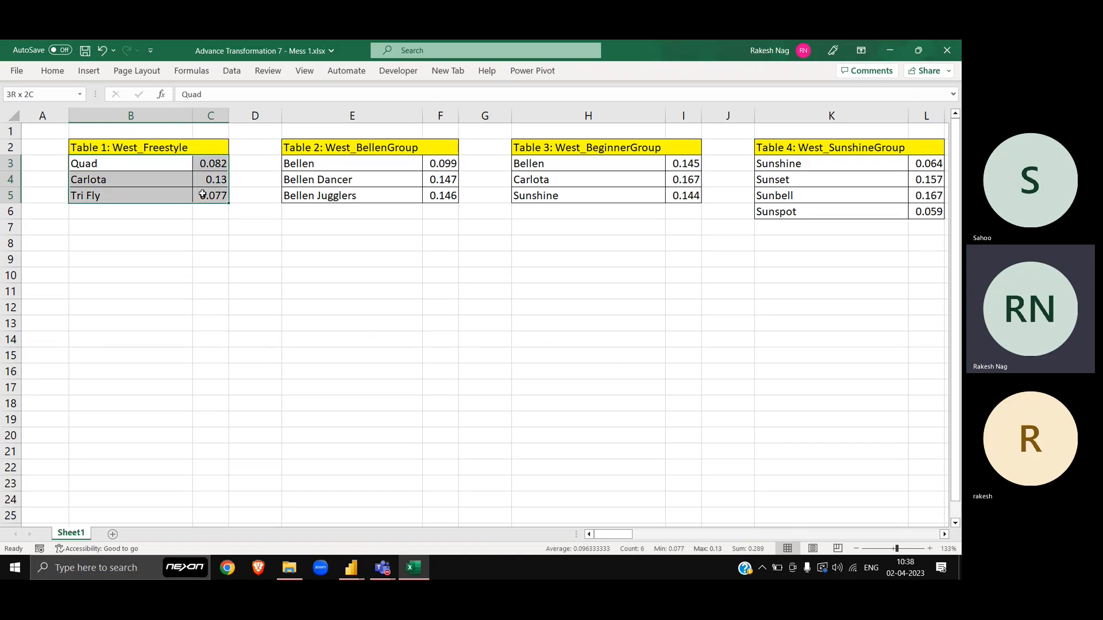
{"action": "left_click_drag", "start_coordinate": [339, 172], "coordinate": [441, 197]}
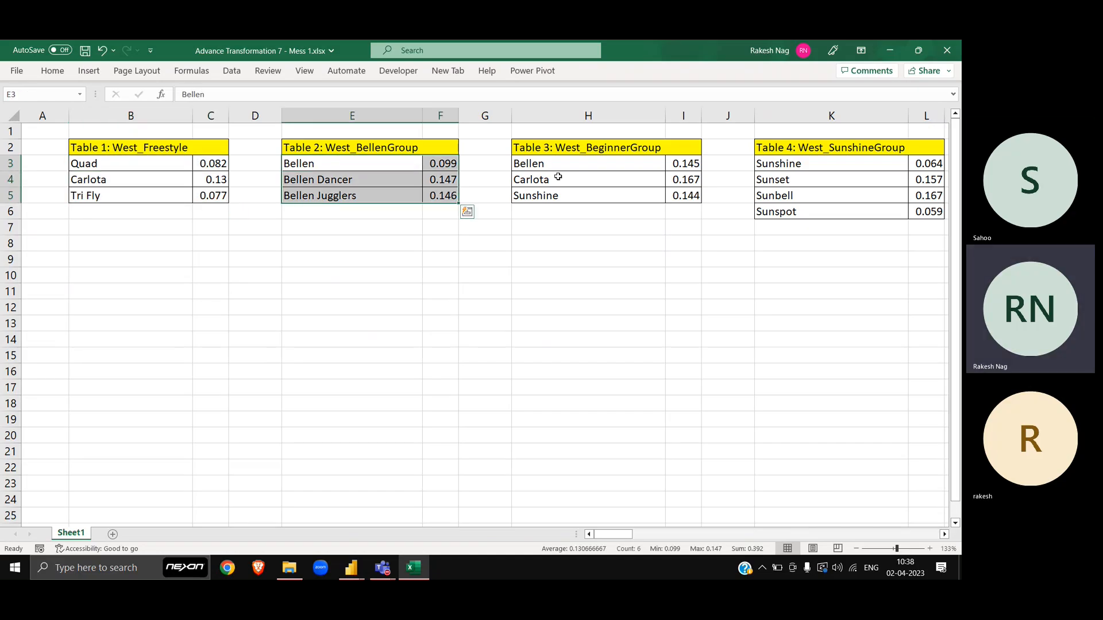
{"action": "left_click_drag", "start_coordinate": [552, 163], "coordinate": [677, 205]}
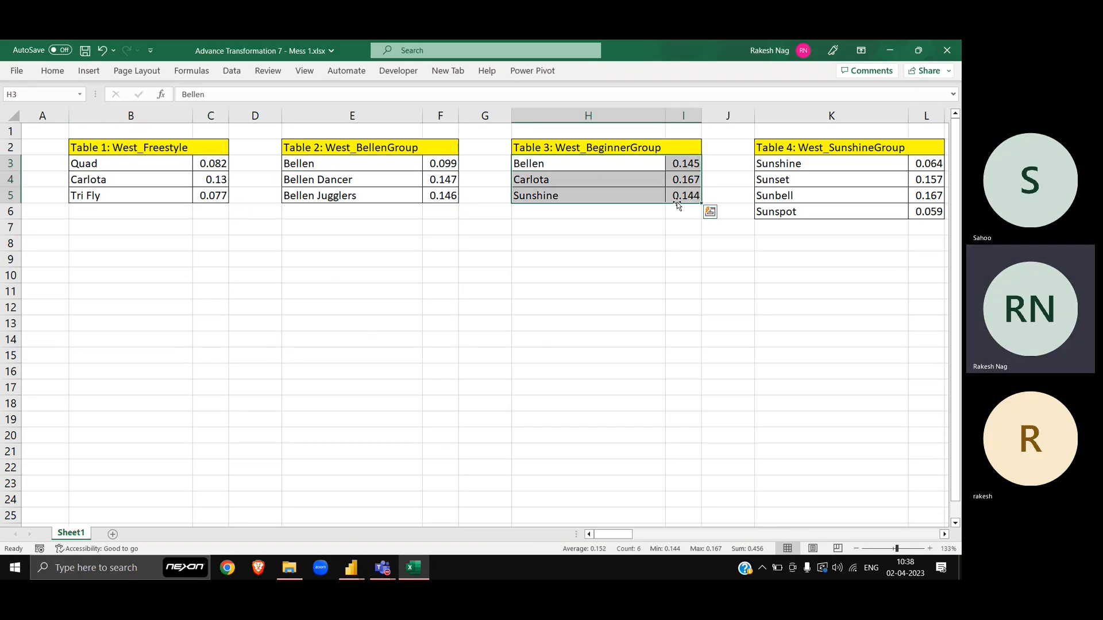
{"action": "left_click", "coordinate": [537, 146]}
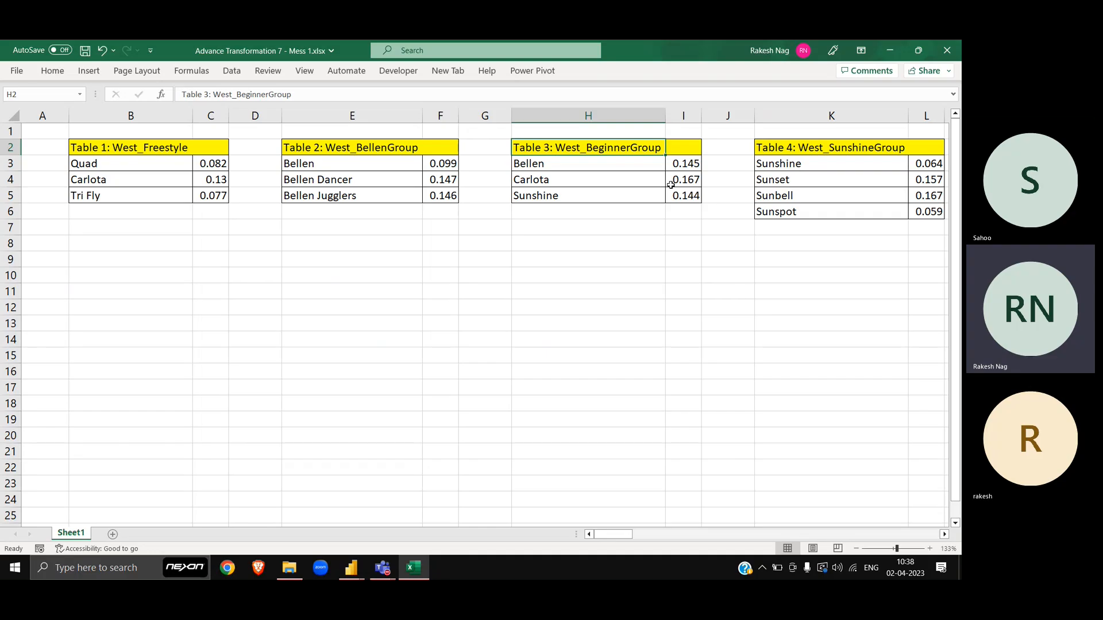
Examine the titles and contents of the remaining West tables and the East tables through Table 18: East_MTA
{"action": "scroll", "coordinate": [670, 185], "scroll_direction": "right", "scroll_amount": 6}
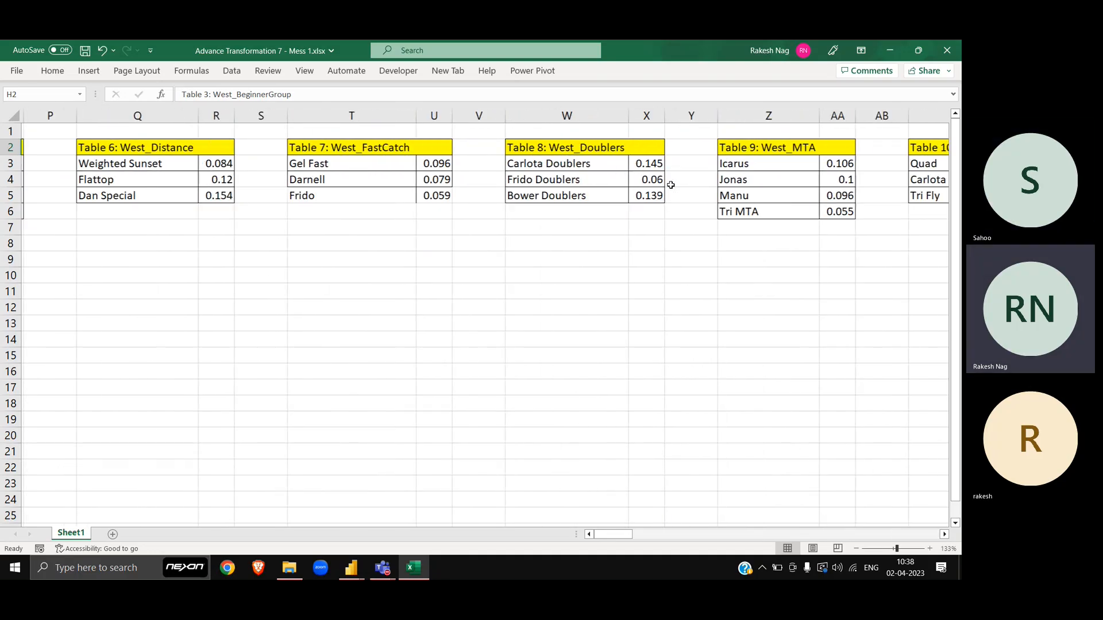
{"action": "scroll", "coordinate": [671, 185], "scroll_direction": "right", "scroll_amount": 4}
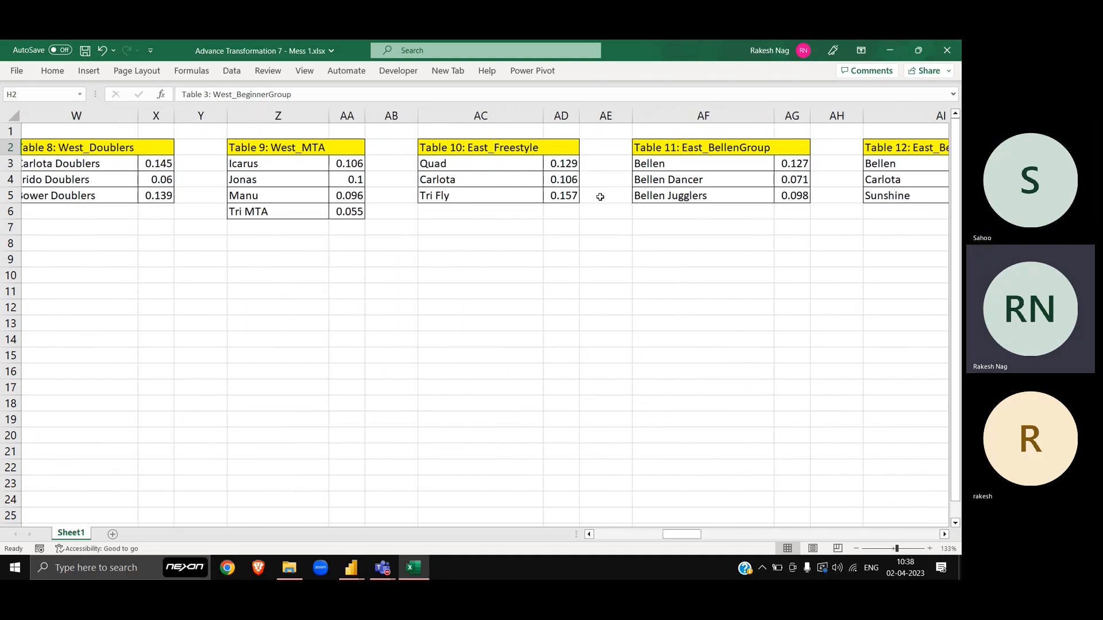
{"action": "scroll", "coordinate": [600, 197], "scroll_direction": "right", "scroll_amount": 3}
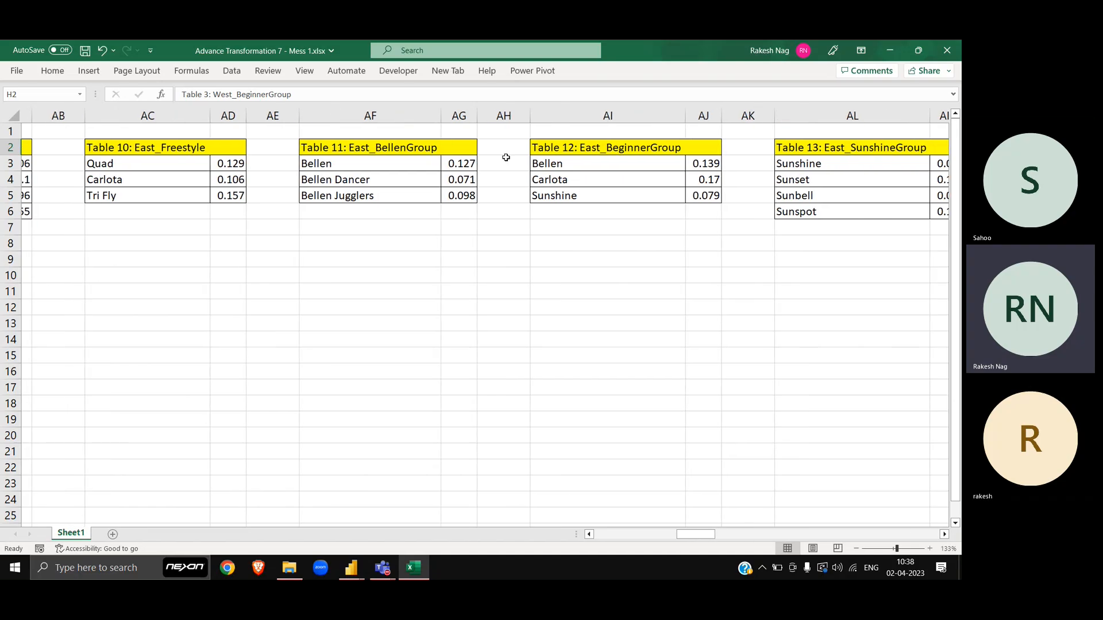
{"action": "scroll", "coordinate": [720, 215], "scroll_direction": "right", "scroll_amount": 6}
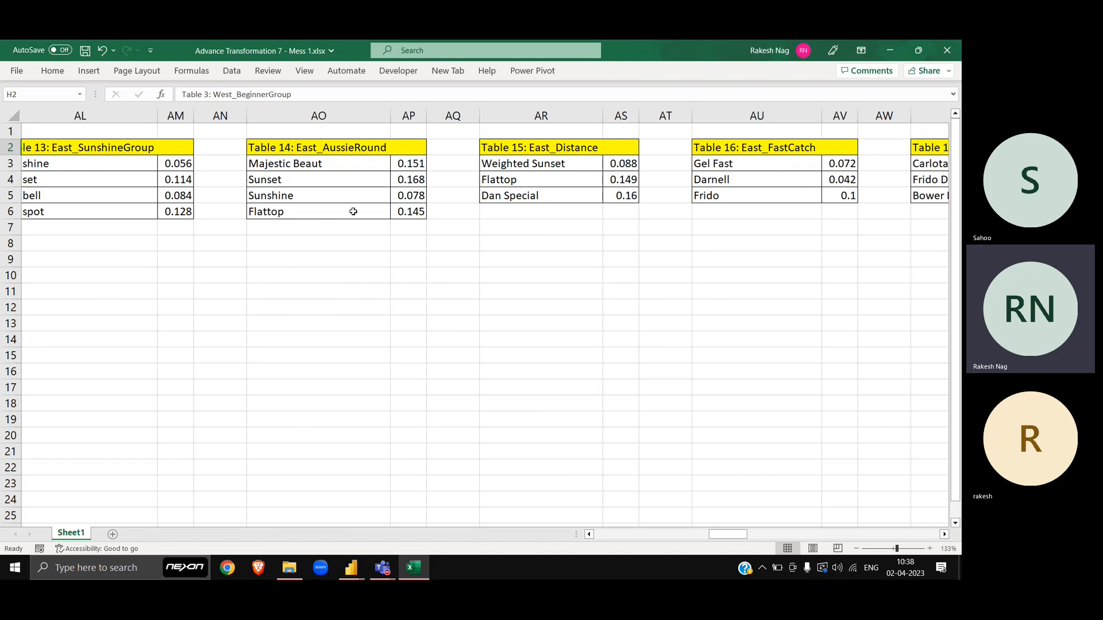
{"action": "scroll", "coordinate": [555, 195], "scroll_direction": "right", "scroll_amount": 5}
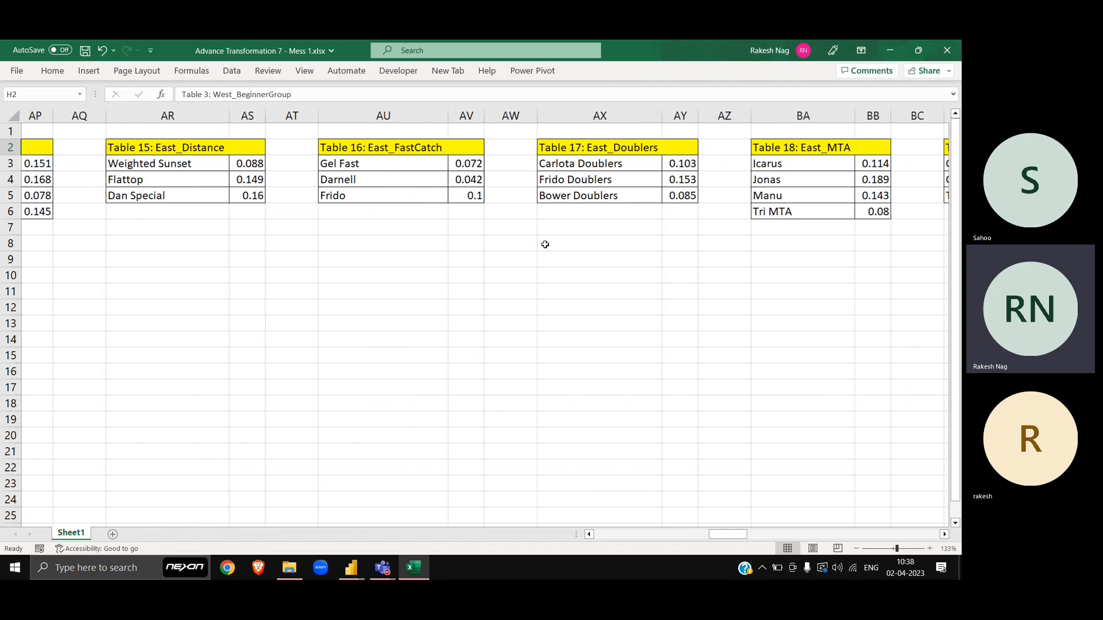
Go back to the first West tables and examine the whole row through the East, South and MidWest groups
{"action": "scroll", "coordinate": [665, 205], "scroll_direction": "left", "scroll_amount": 20}
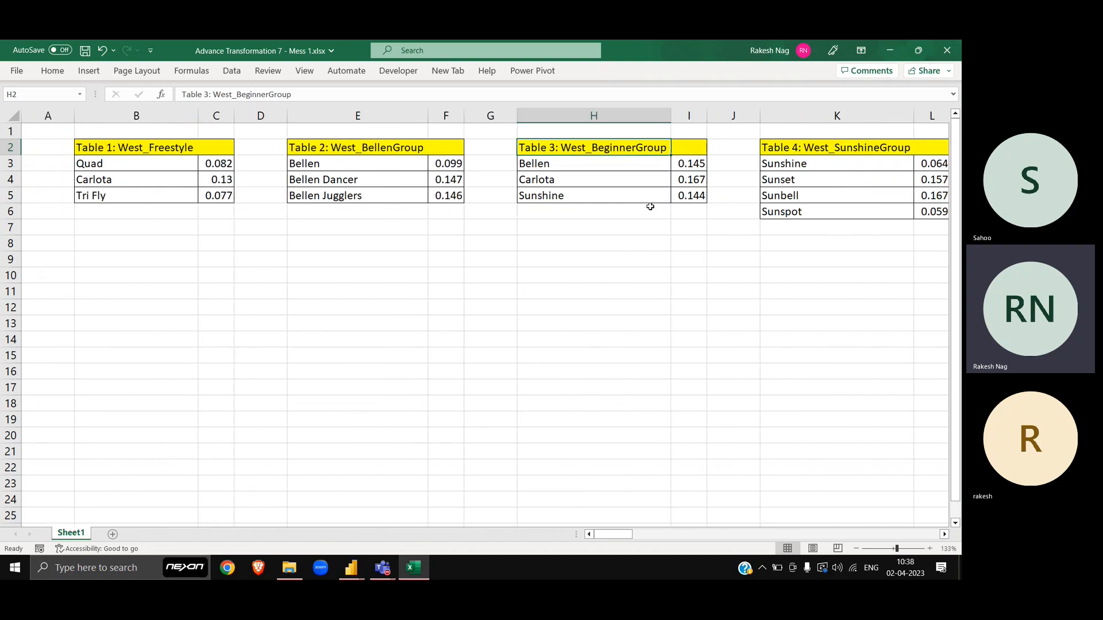
{"action": "scroll", "coordinate": [601, 228], "scroll_direction": "right", "scroll_amount": 4}
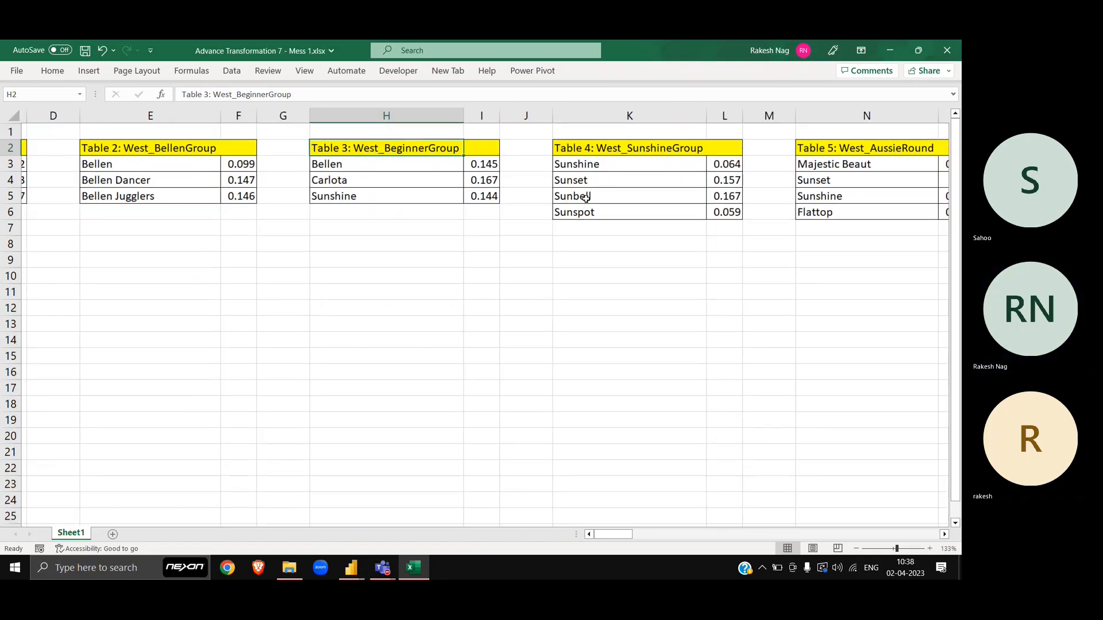
{"action": "scroll", "coordinate": [608, 252], "scroll_direction": "right", "scroll_amount": 5}
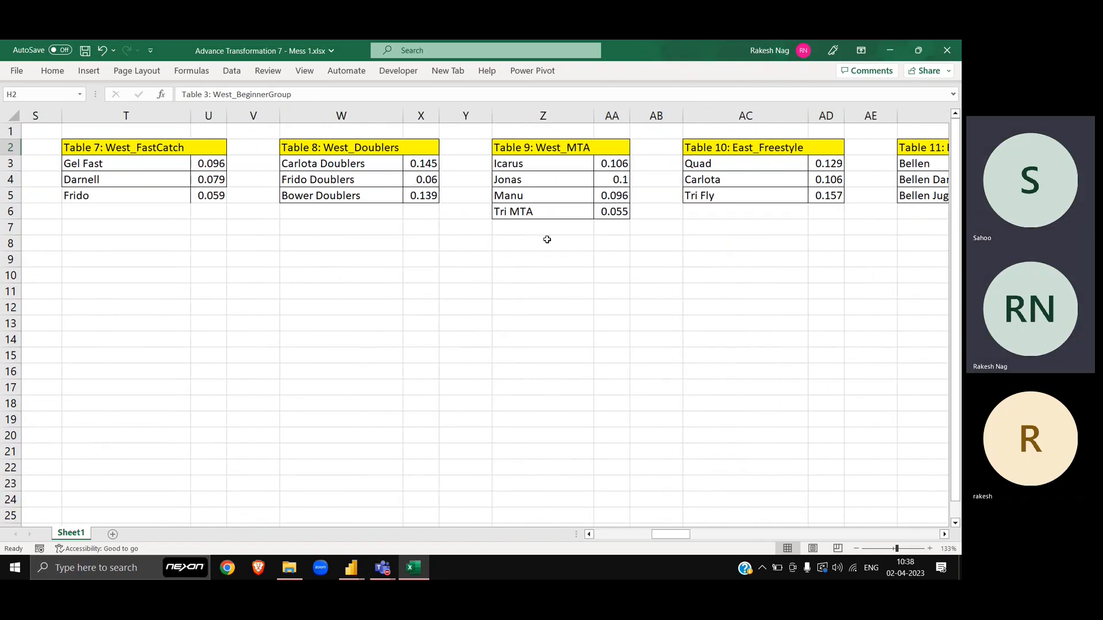
{"action": "scroll", "coordinate": [546, 239], "scroll_direction": "right", "scroll_amount": 8}
{"action": "scroll", "coordinate": [547, 239], "scroll_direction": "right", "scroll_amount": 6}
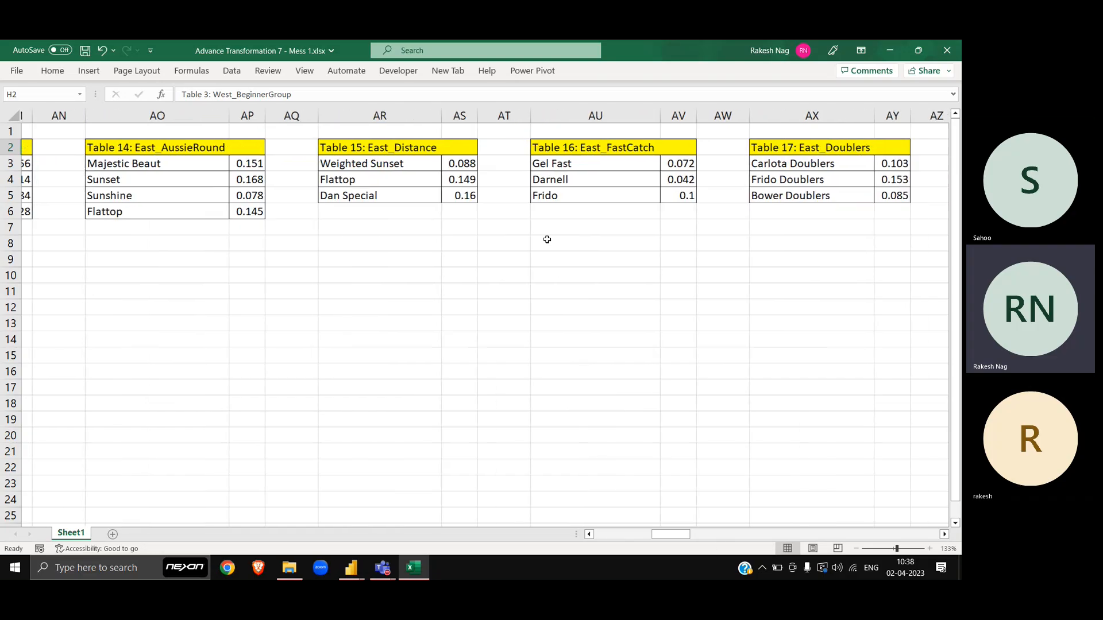
{"action": "scroll", "coordinate": [547, 239], "scroll_direction": "right", "scroll_amount": 6}
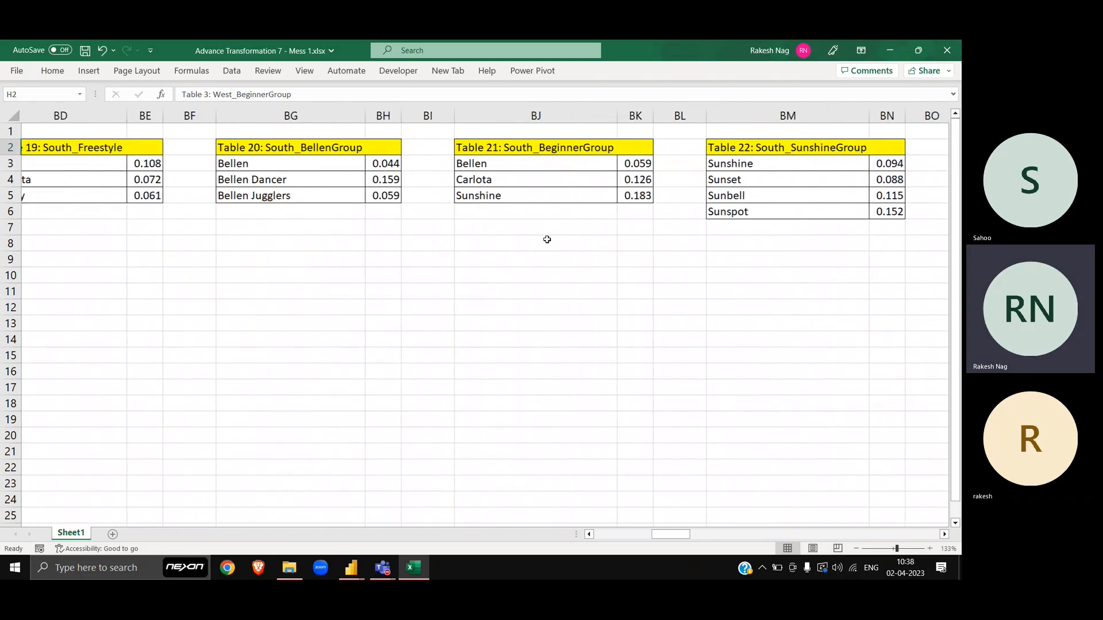
{"action": "scroll", "coordinate": [547, 239], "scroll_direction": "right", "scroll_amount": 12}
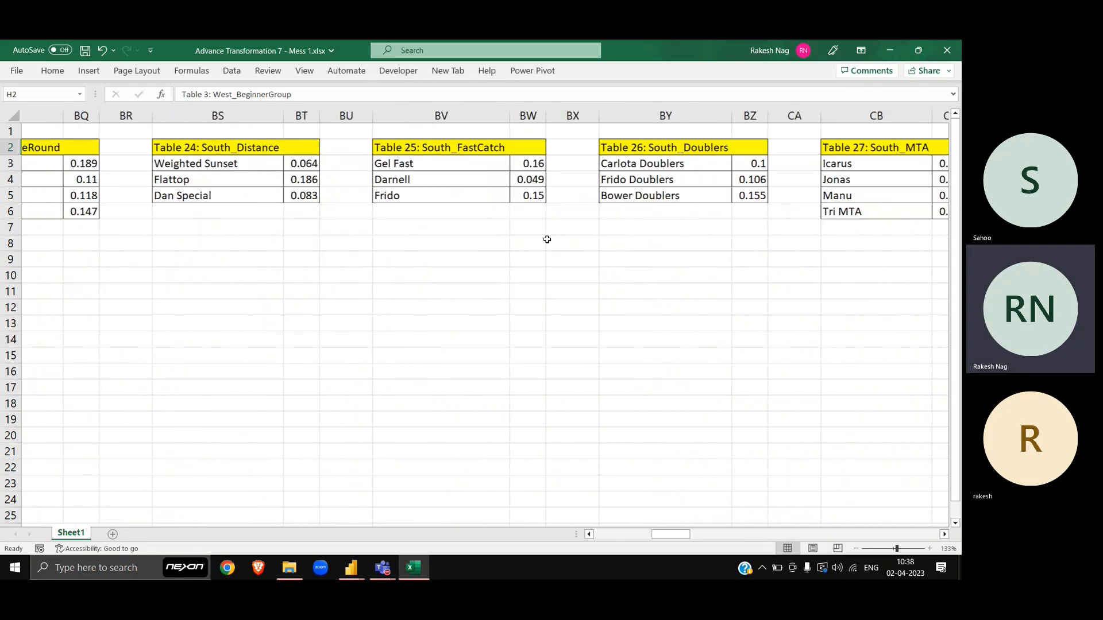
{"action": "scroll", "coordinate": [546, 239], "scroll_direction": "right", "scroll_amount": 7}
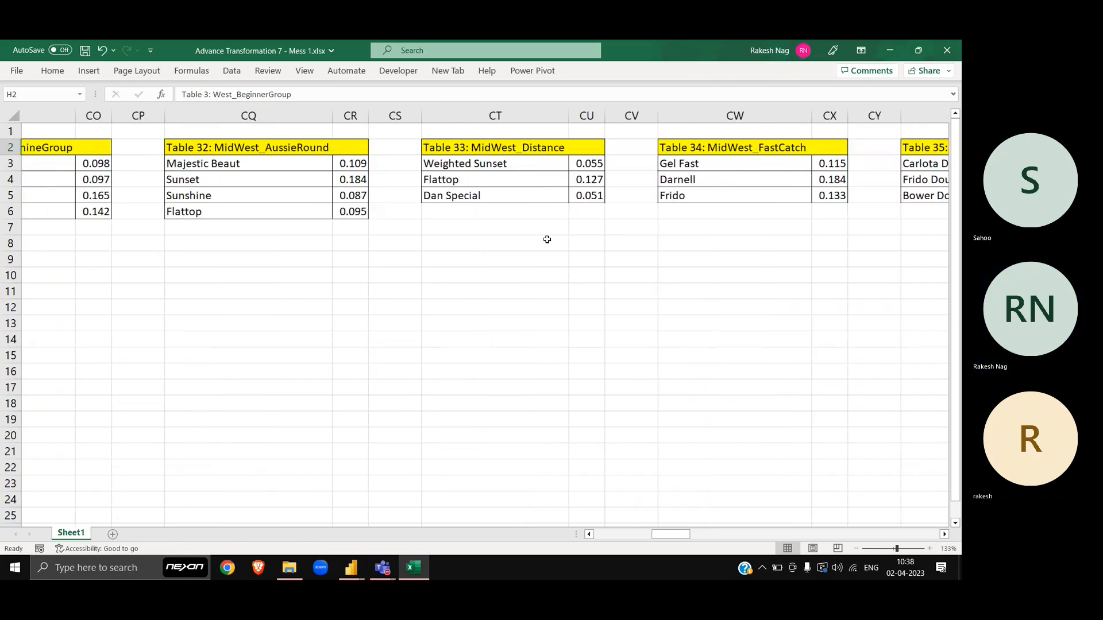
{"action": "scroll", "coordinate": [547, 239], "scroll_direction": "left", "scroll_amount": 4}
{"action": "scroll", "coordinate": [546, 239], "scroll_direction": "left", "scroll_amount": 18}
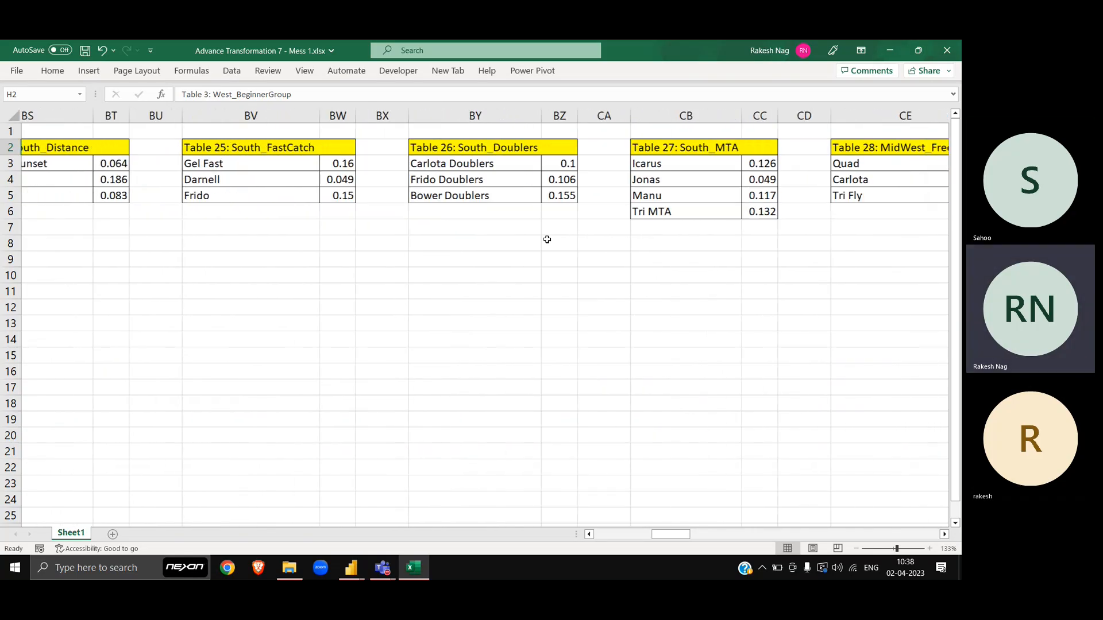
{"action": "scroll", "coordinate": [547, 239], "scroll_direction": "left", "scroll_amount": 1}
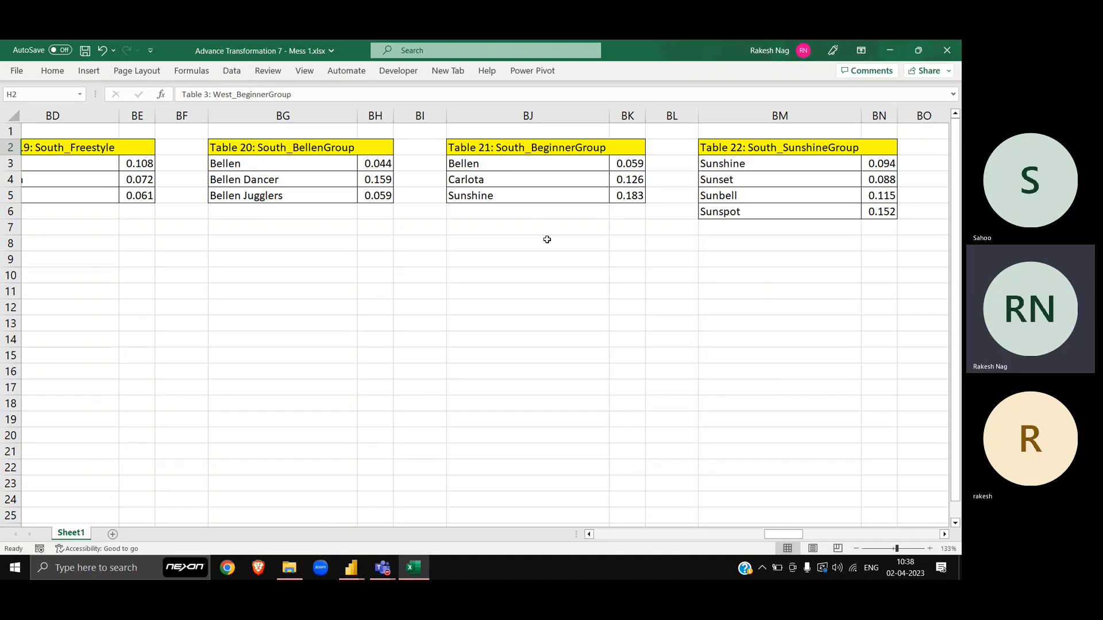
Switch to Power Query Editor and import Sheet1 from Advance Transformation 7 - Mess 1.xlsx as a new Excel Workbook source
{"action": "key", "text": "alt+Tab"}
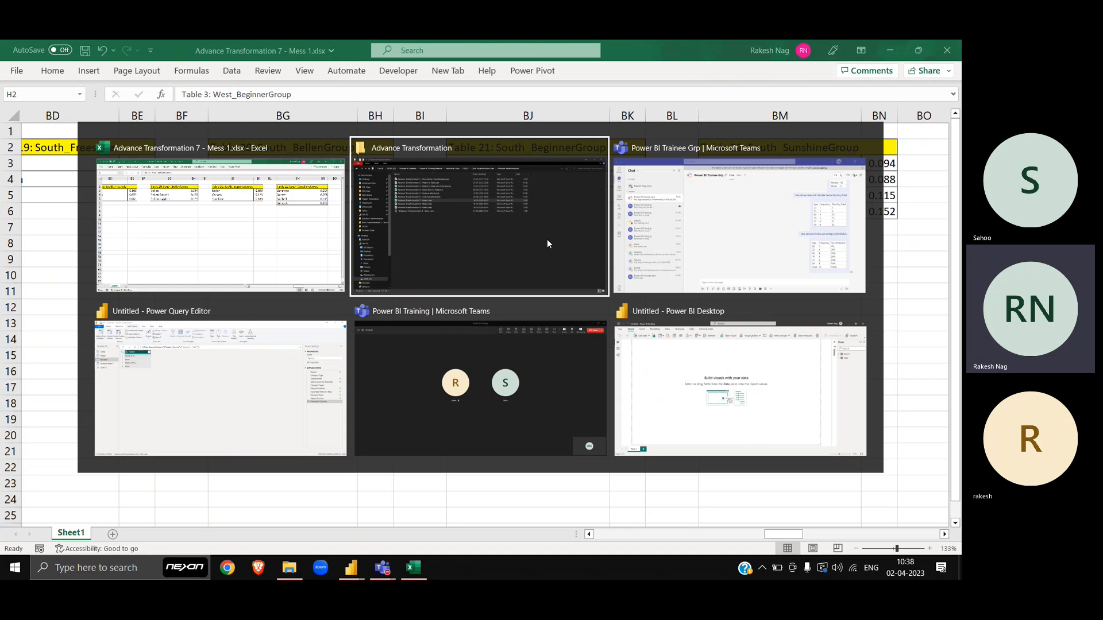
{"action": "key", "text": "Down"}
{"action": "key", "text": "Left"}
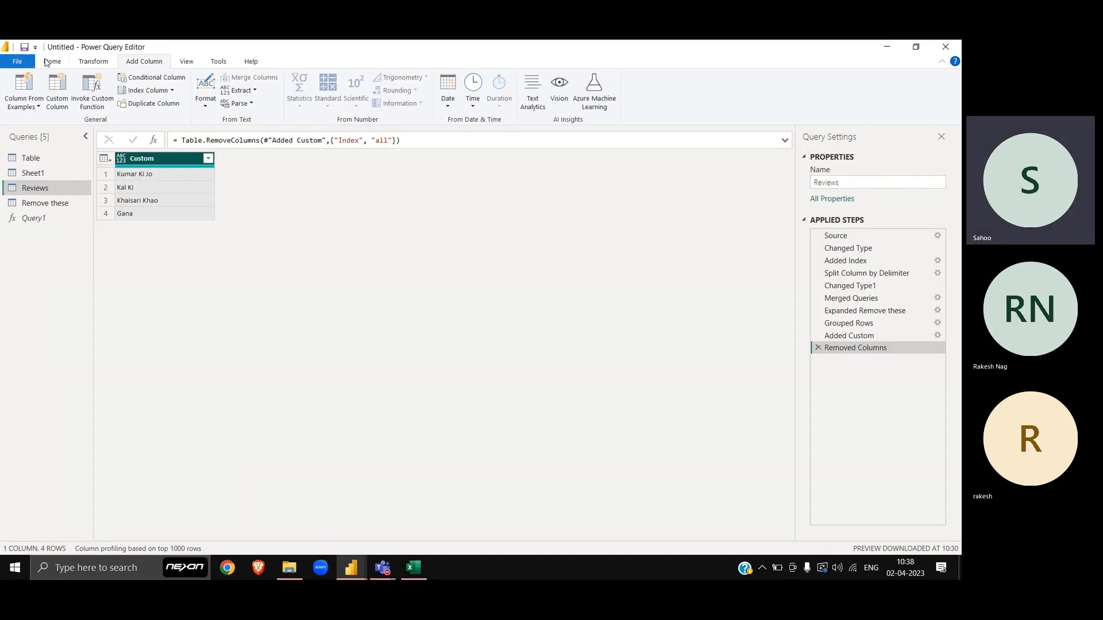
{"action": "left_click", "coordinate": [50, 62]}
{"action": "left_click", "coordinate": [49, 98]}
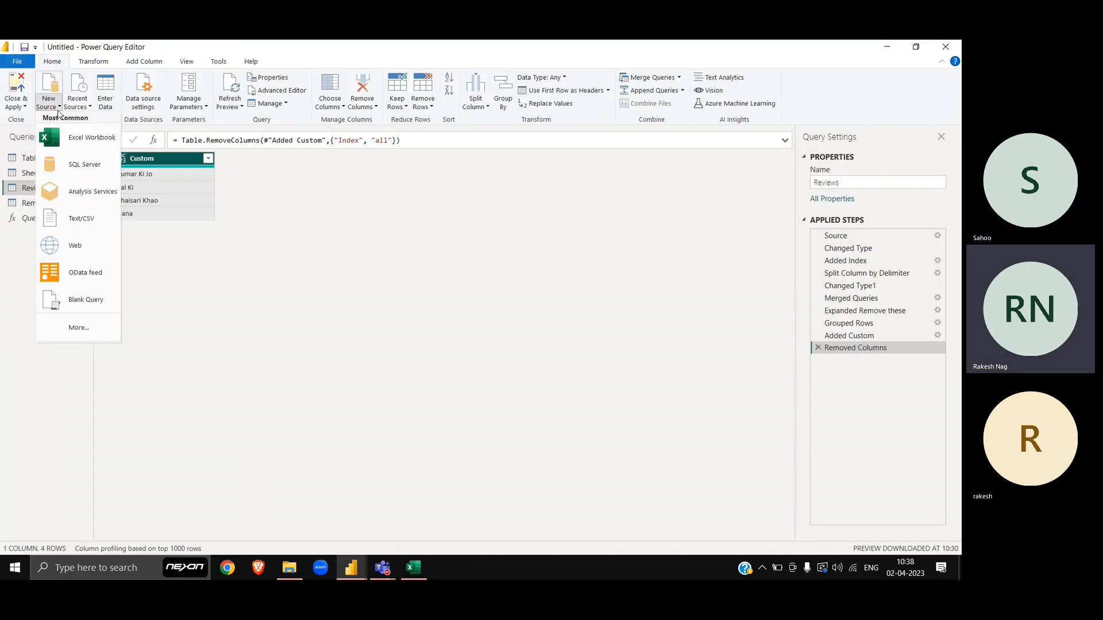
{"action": "left_click", "coordinate": [86, 144]}
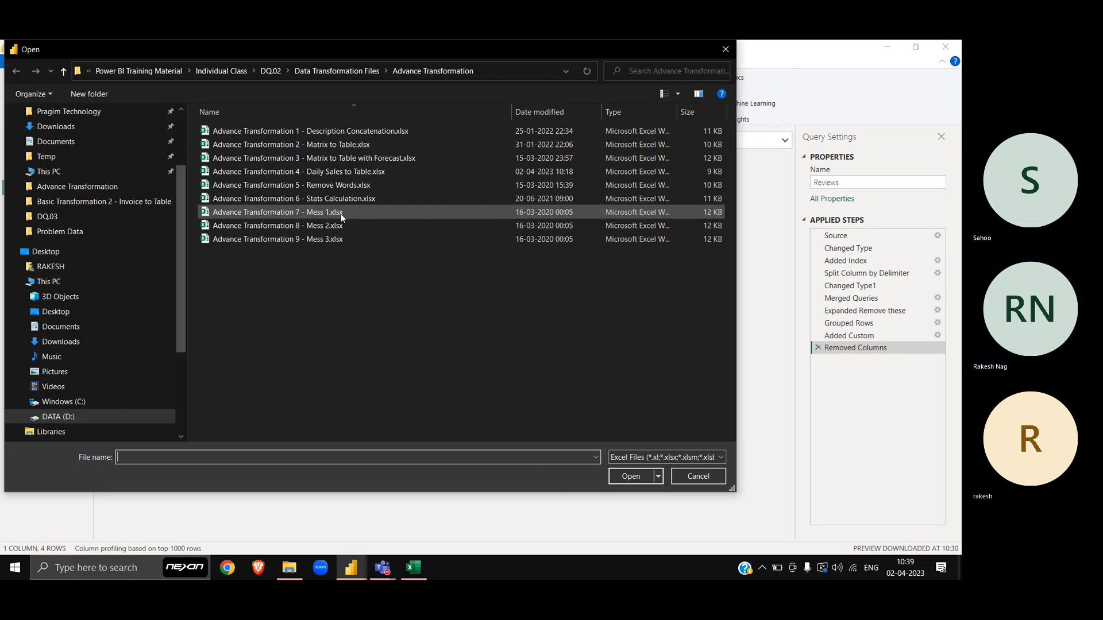
{"action": "double_click", "coordinate": [340, 213]}
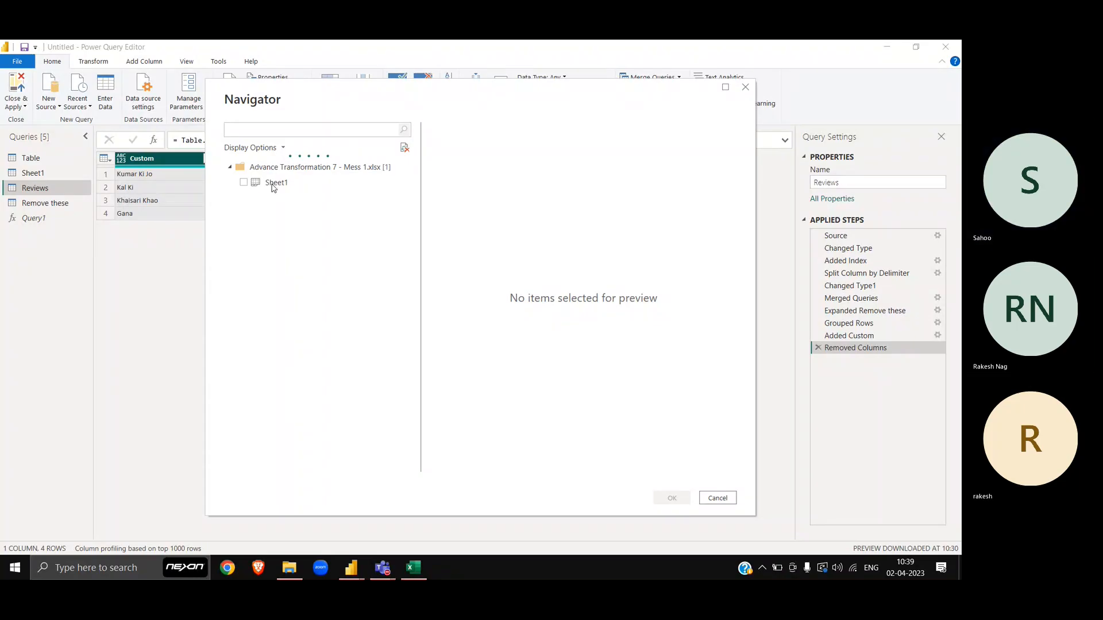
{"action": "left_click", "coordinate": [258, 184]}
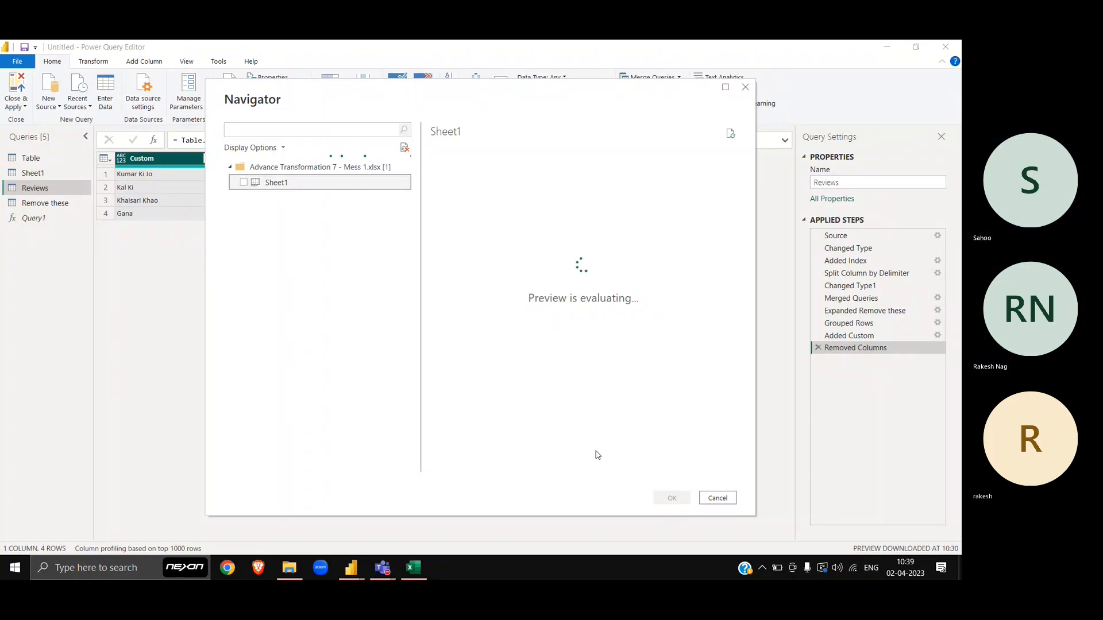
{"action": "left_click", "coordinate": [244, 183]}
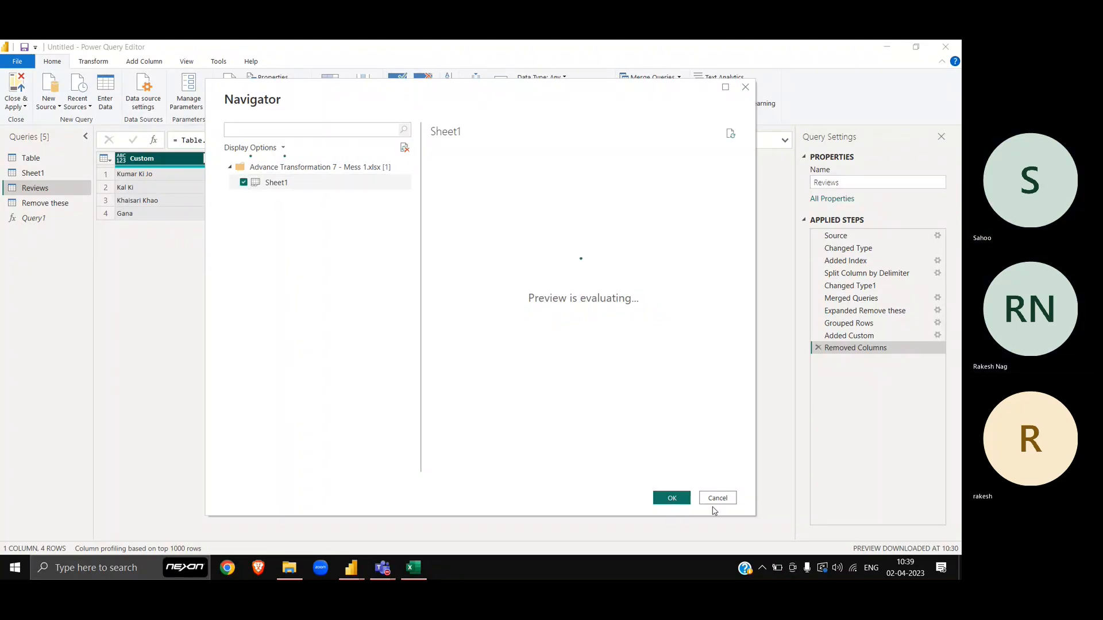
{"action": "left_click", "coordinate": [670, 500]}
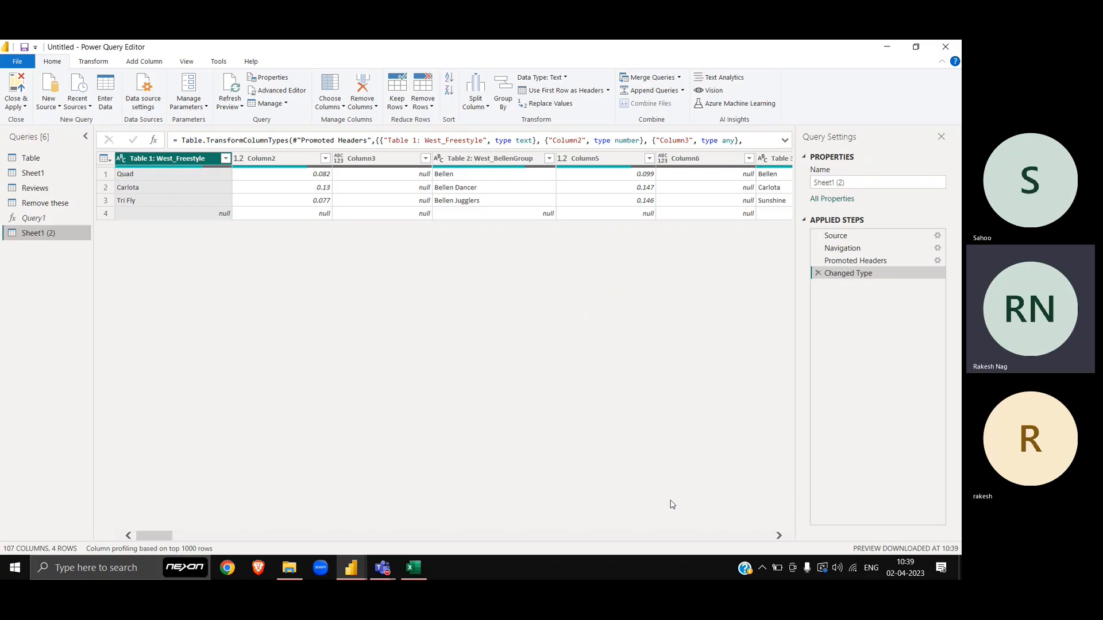
Switch back to the Mess 1 workbook, return to the start of Sheet1 and go down the rows beside Table 1
{"action": "key", "text": "alt+Tab"}
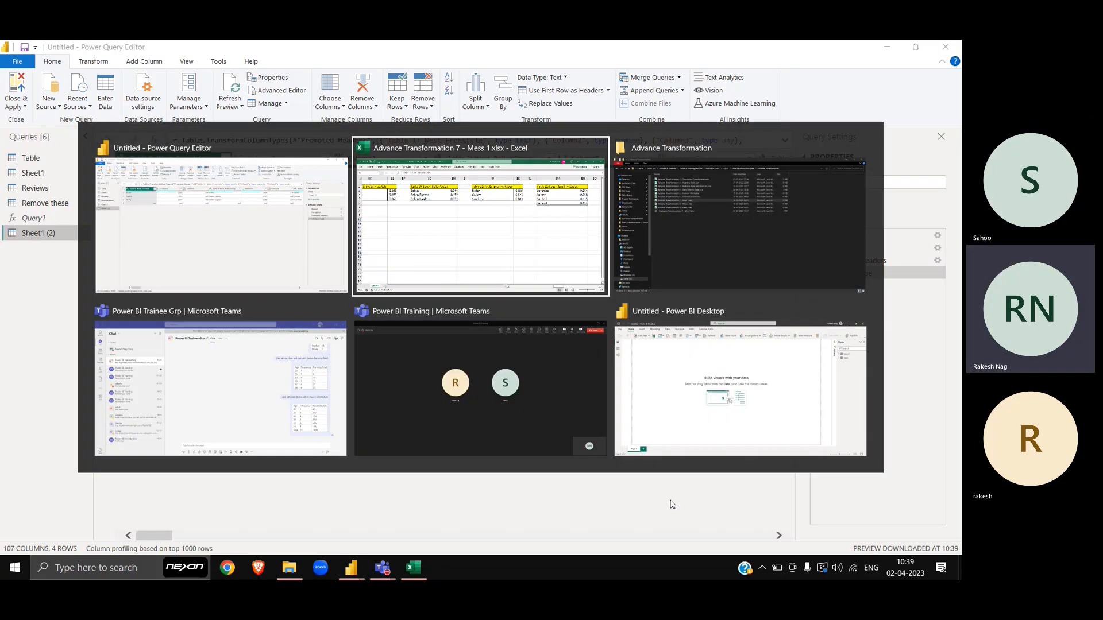
{"action": "key", "text": "ctrl+Home"}
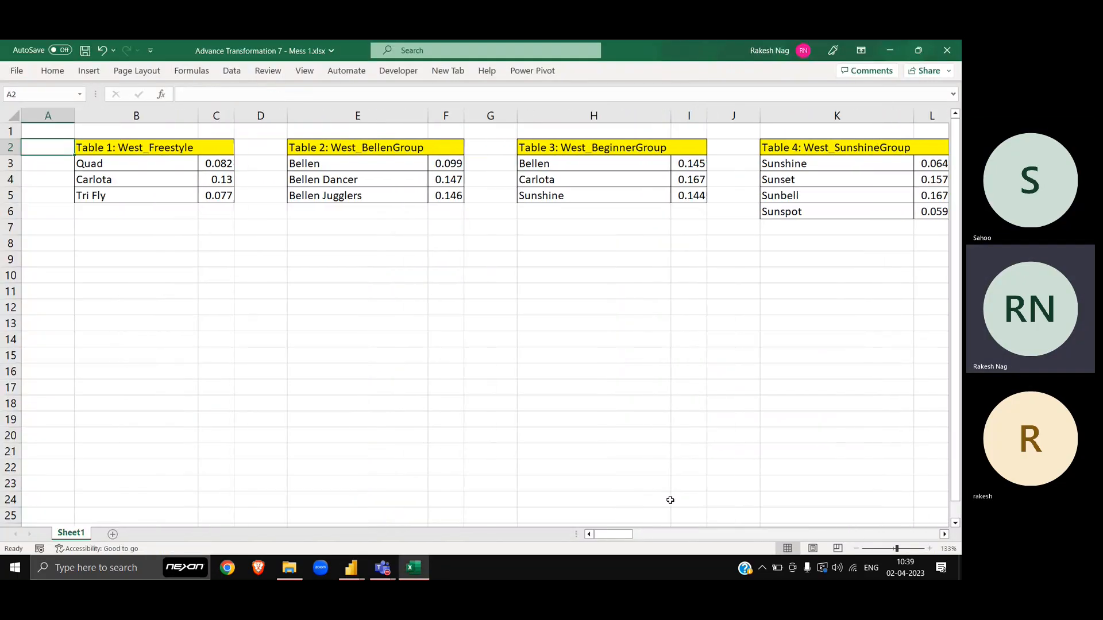
{"action": "key", "text": "Down"}
{"action": "key", "text": "Down"}
{"action": "key", "text": "Down"}
{"action": "key", "text": "Down"}
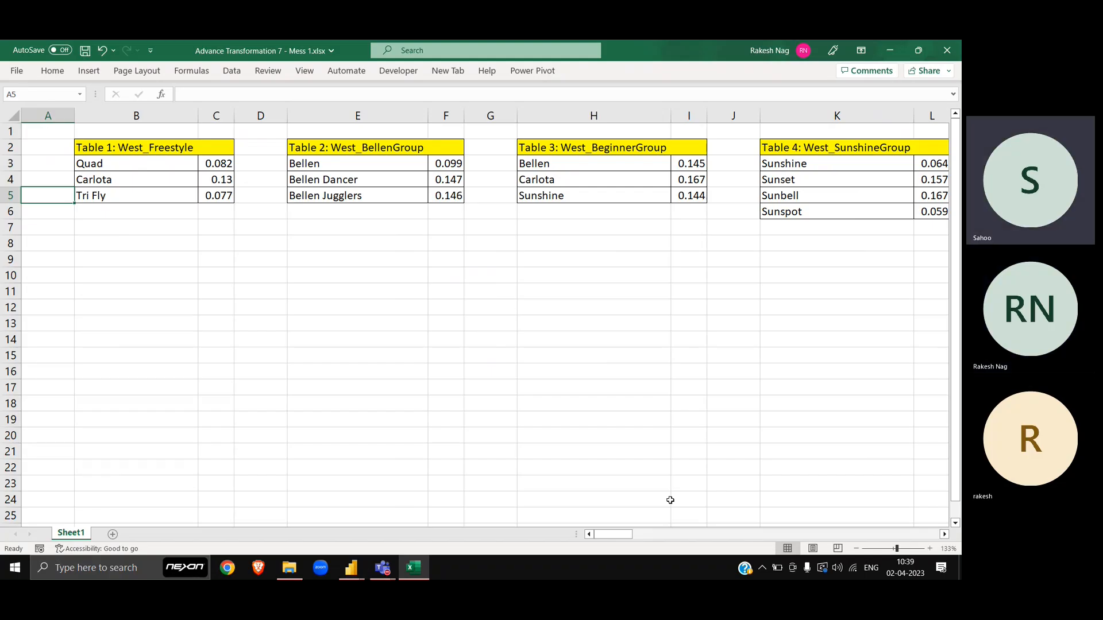
Check the Power BI Training meeting in Teams and return to the Mess 1 workbook
{"action": "key", "text": "alt+Tab"}
{"action": "key", "text": "alt+Tab"}
{"action": "key", "text": "alt+Tab"}
{"action": "key", "text": "alt+Tab"}
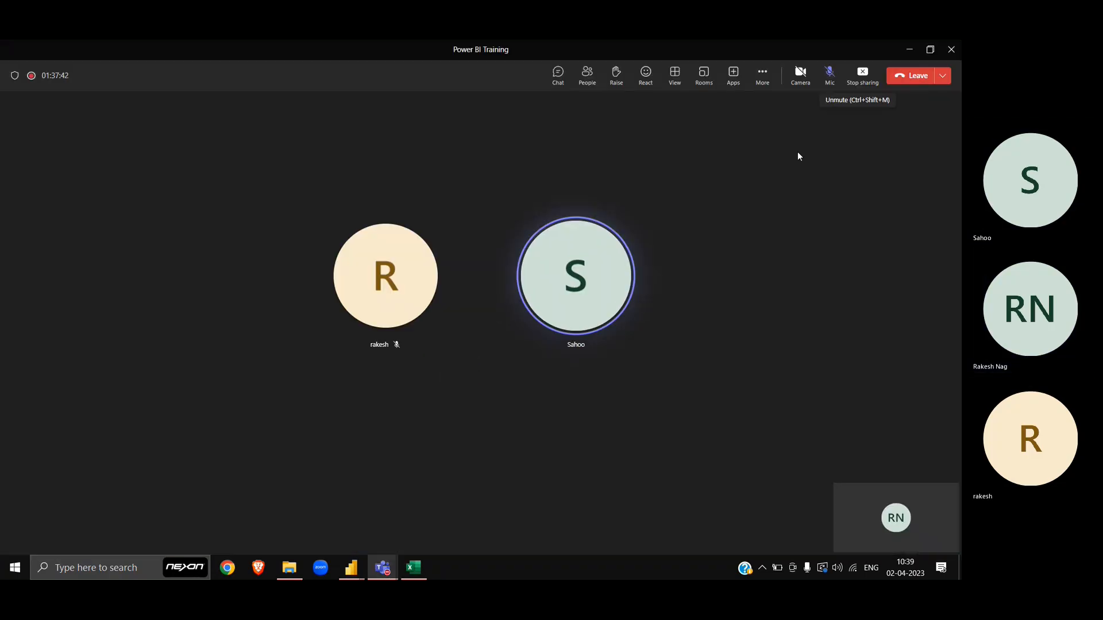
{"action": "key", "text": "alt+Tab"}
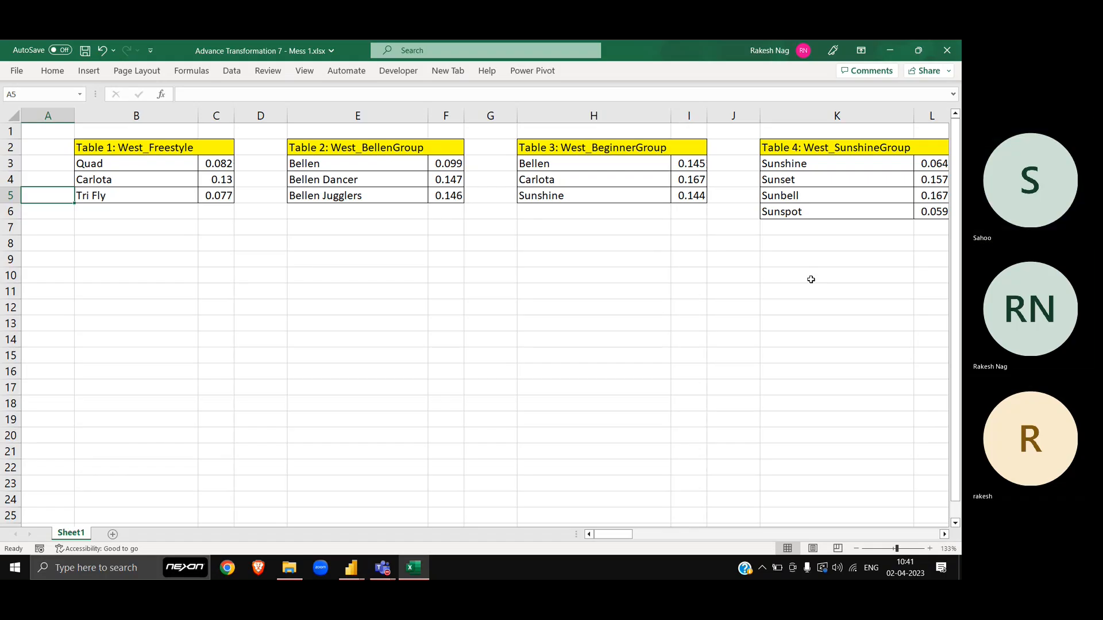
{"action": "key", "text": "alt+Tab"}
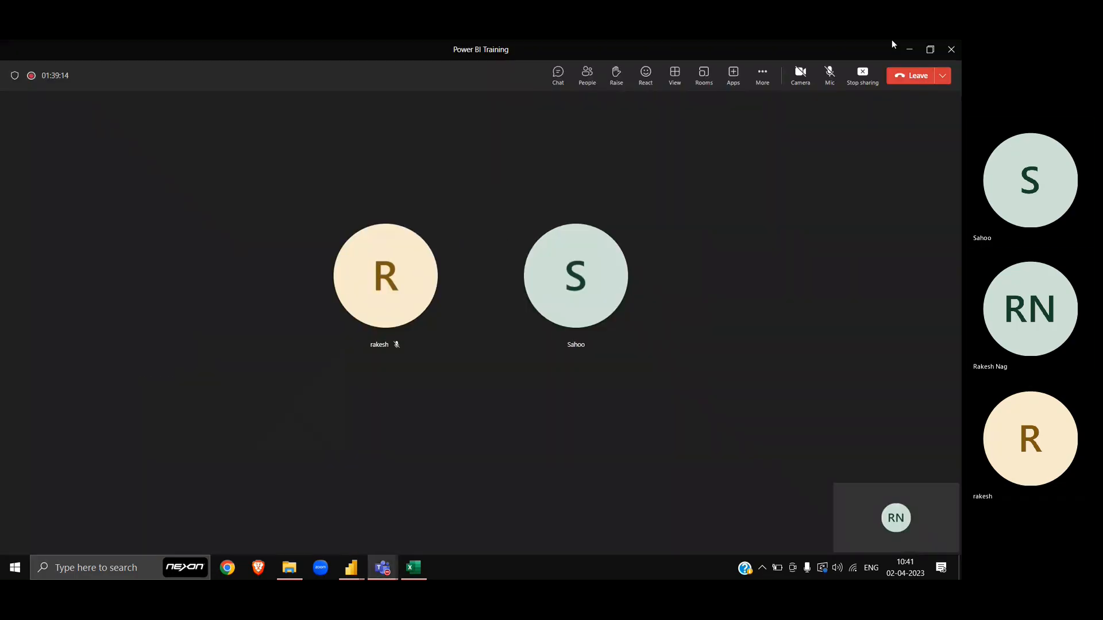
{"action": "key", "text": "alt+Tab"}
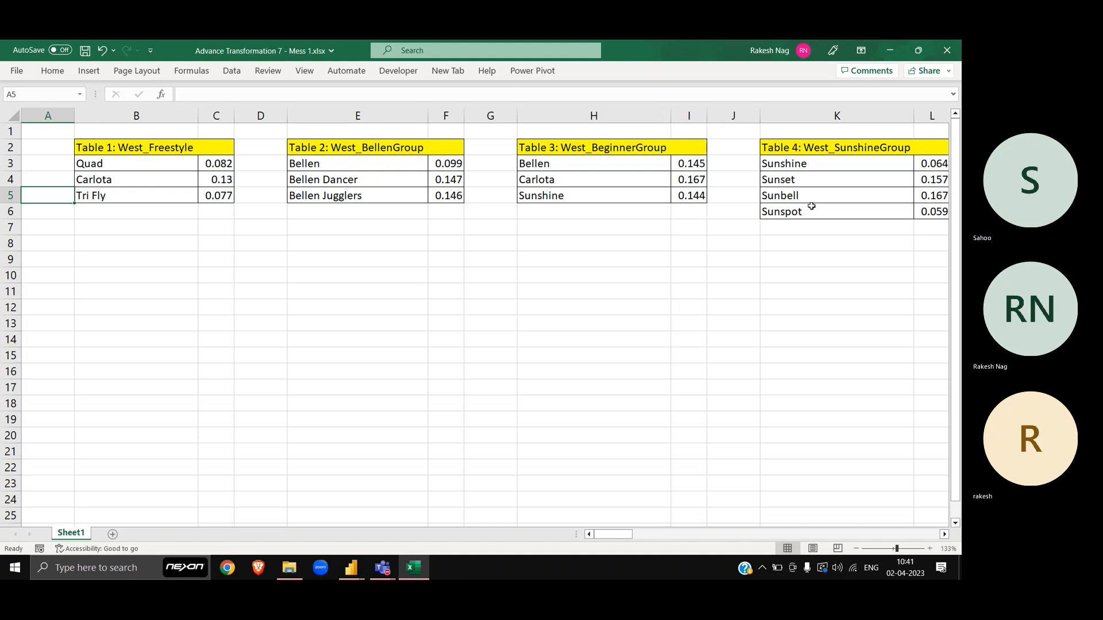
{"action": "key", "text": "alt+Tab"}
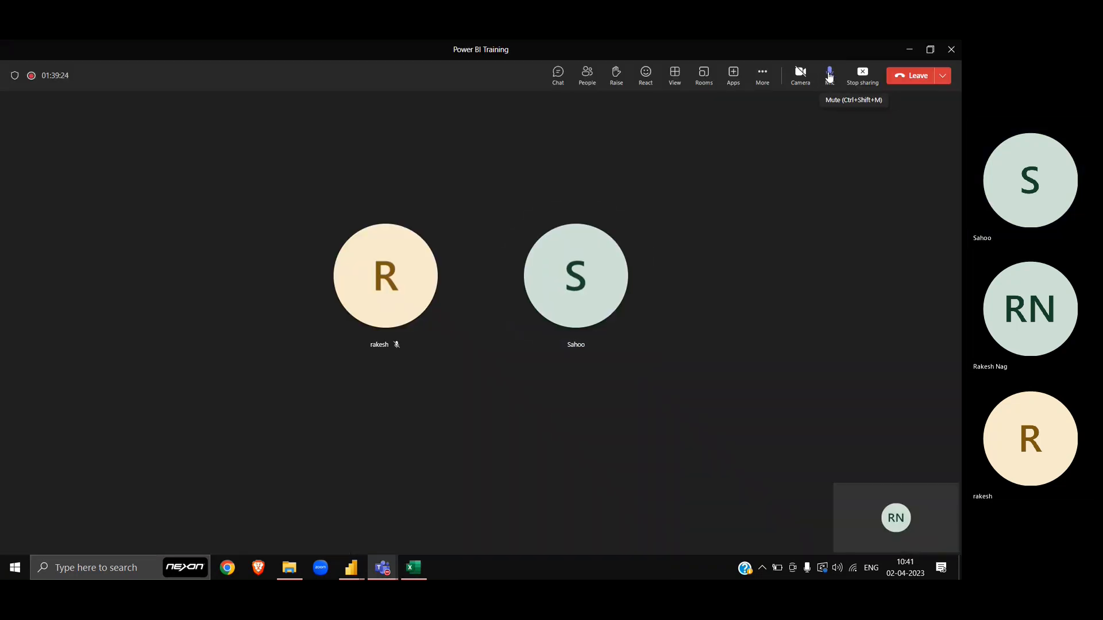
{"action": "key", "text": "alt+Tab"}
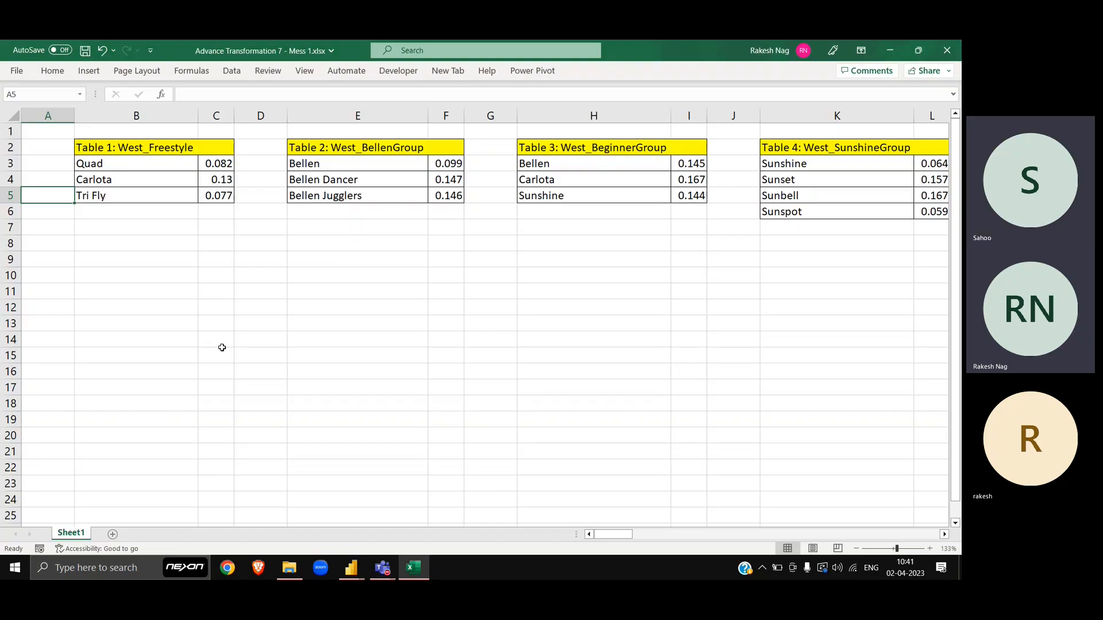
Examine the neighbouring West tables from Table 4 through Table 7, and return to Table 1
{"action": "left_click", "coordinate": [151, 289]}
{"action": "scroll", "coordinate": [151, 289], "scroll_direction": "right", "scroll_amount": 5}
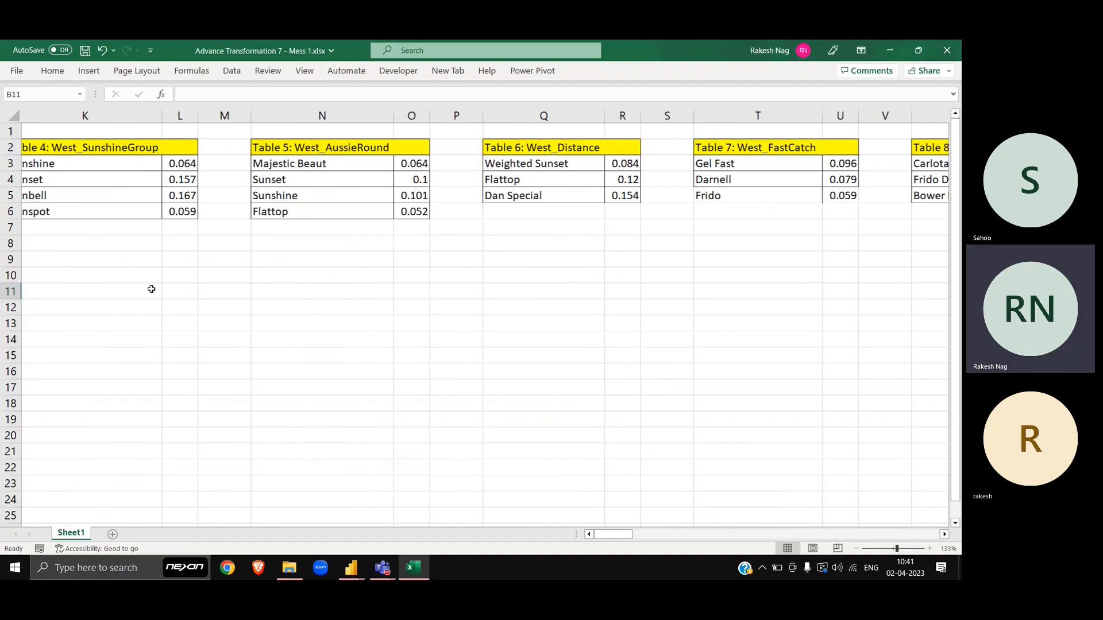
{"action": "scroll", "coordinate": [152, 289], "scroll_direction": "left", "scroll_amount": 5}
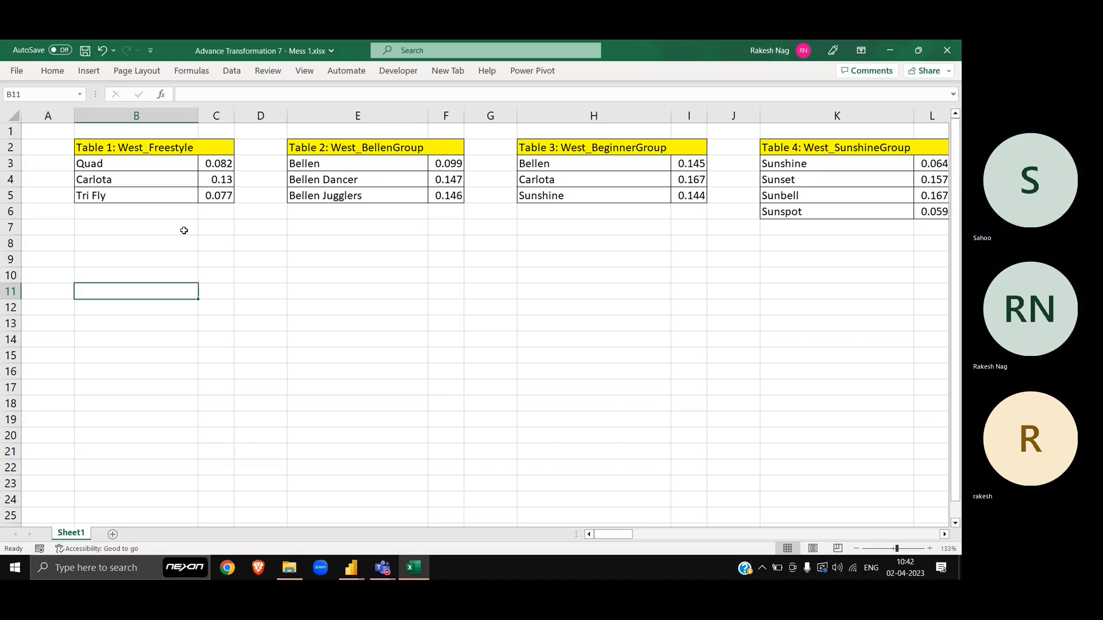
Switch to the Advance Transformation folder in File Explorer and look through its exercise files
{"action": "key", "text": "alt+Tab"}
{"action": "key", "text": "alt+Right"}
{"action": "key", "text": "alt+Left"}
{"action": "key", "text": "alt+Down"}
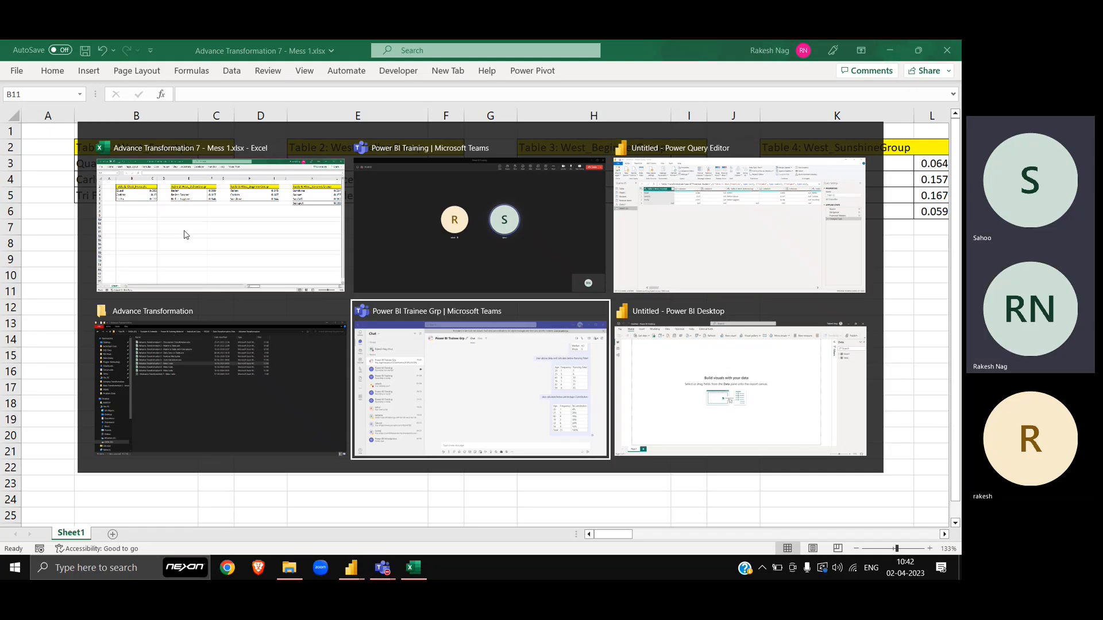
{"action": "key", "text": "alt+Left"}
{"action": "key", "text": "Up"}
{"action": "key", "text": "Up"}
{"action": "key", "text": "Up"}
{"action": "key", "text": "Up"}
{"action": "key", "text": "Up"}
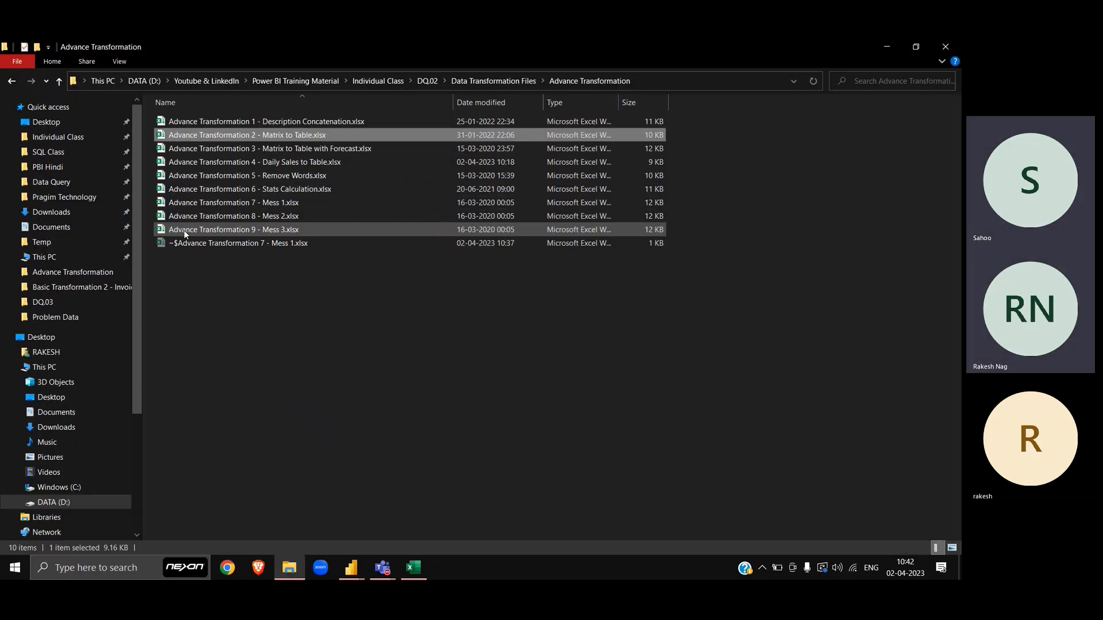
Look through the exercises in the sibling Basic Transformation folder, and return to the Mess 1 workbook
{"action": "key", "text": "alt+Up"}
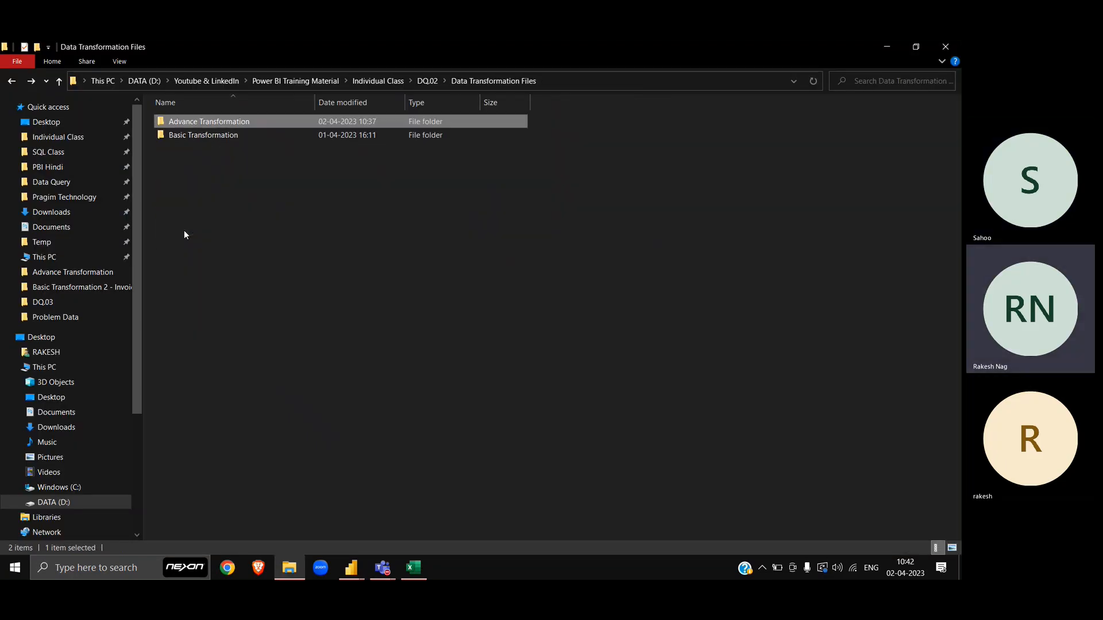
{"action": "key", "text": "Down"}
{"action": "key", "text": "Return"}
{"action": "key", "text": "Down"}
{"action": "key", "text": "Down"}
{"action": "key", "text": "Down"}
{"action": "key", "text": "Down"}
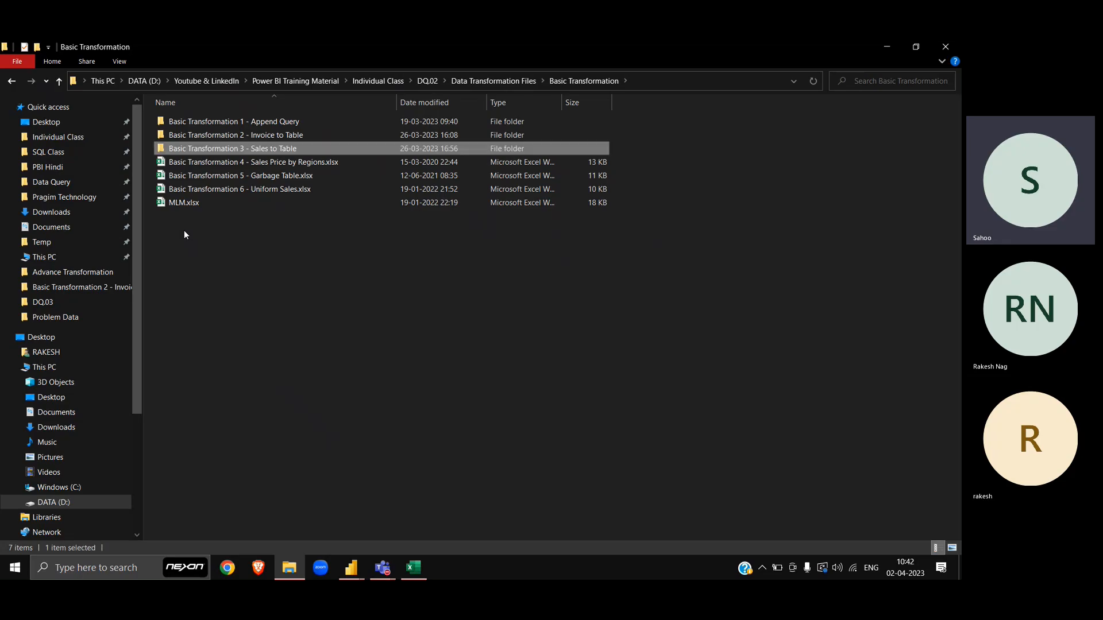
{"action": "key", "text": "Down"}
{"action": "key", "text": "Down"}
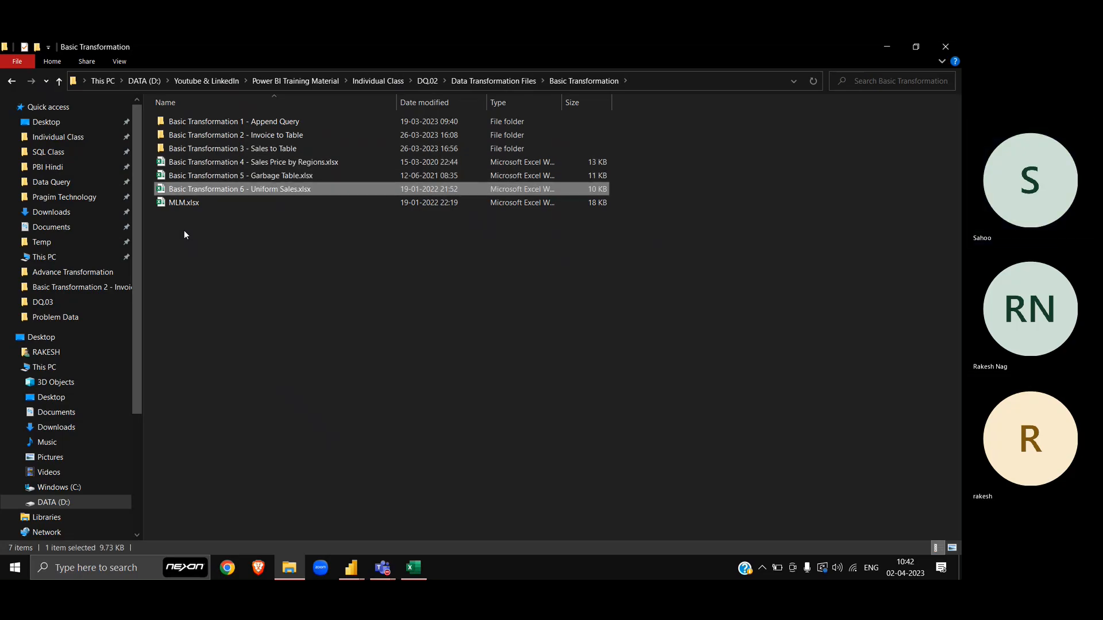
{"action": "key", "text": "alt+Tab"}
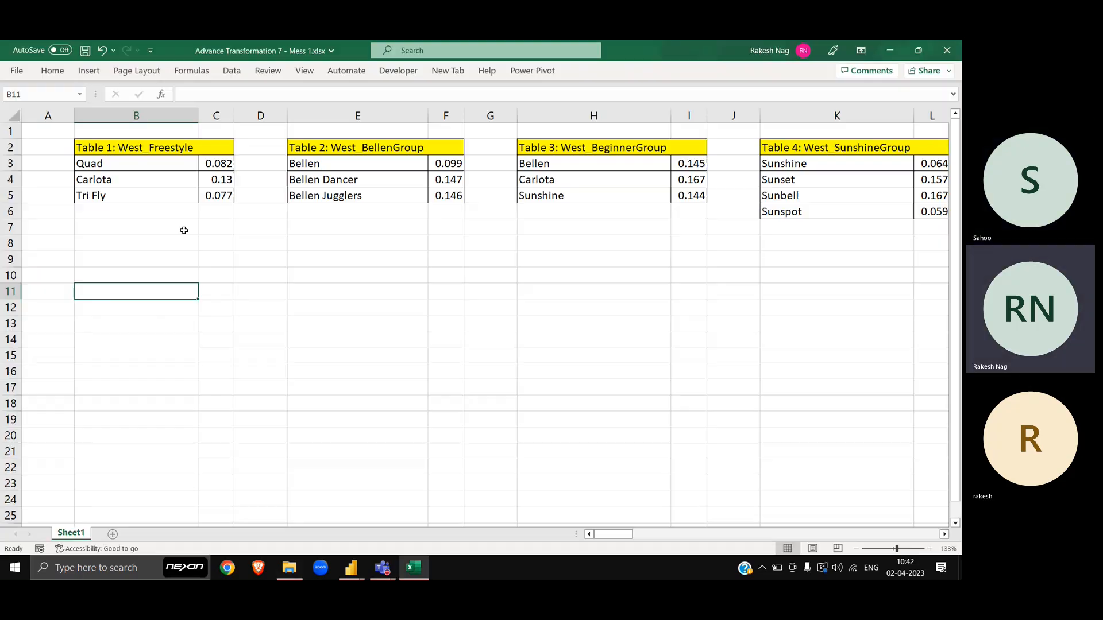
{"action": "left_click", "coordinate": [612, 290]}
{"action": "left_click", "coordinate": [961, 44]}
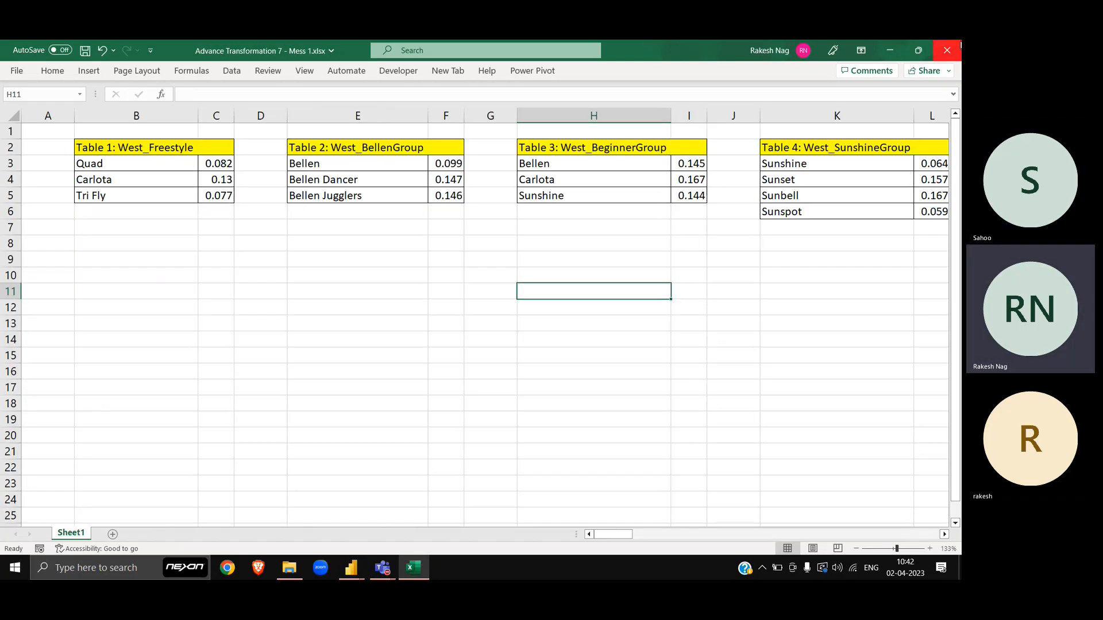
Go back to the Advance Transformation folder in File Explorer and open Advance Transformation 2 - Matrix to Table.xlsx
{"action": "key", "text": "alt+Tab"}
{"action": "key", "text": "BackSpace"}
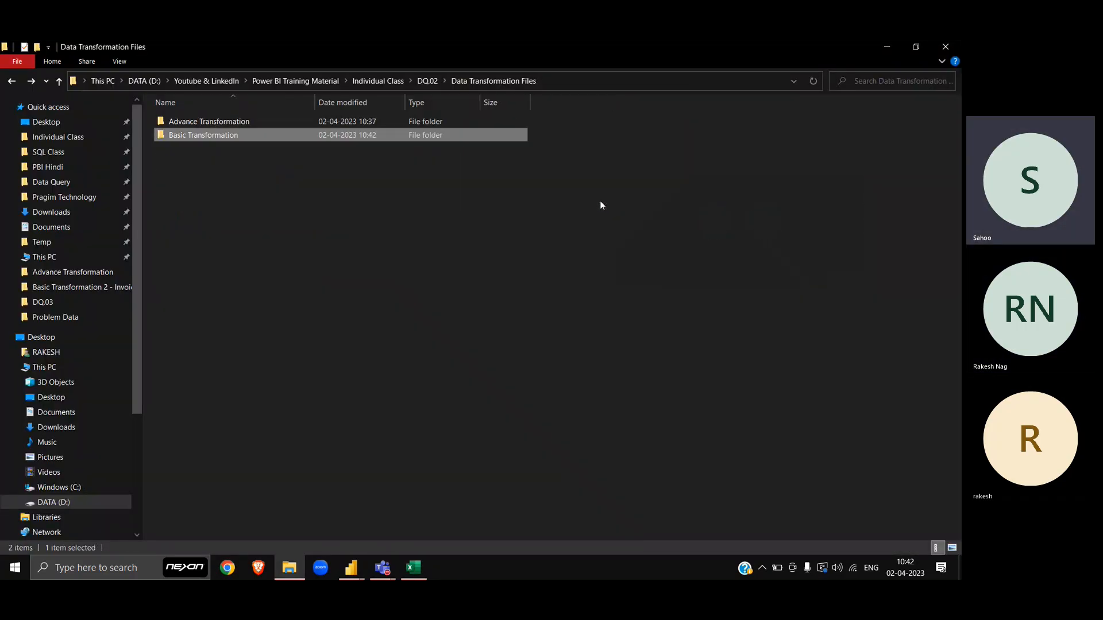
{"action": "key", "text": "Up"}
{"action": "key", "text": "Return"}
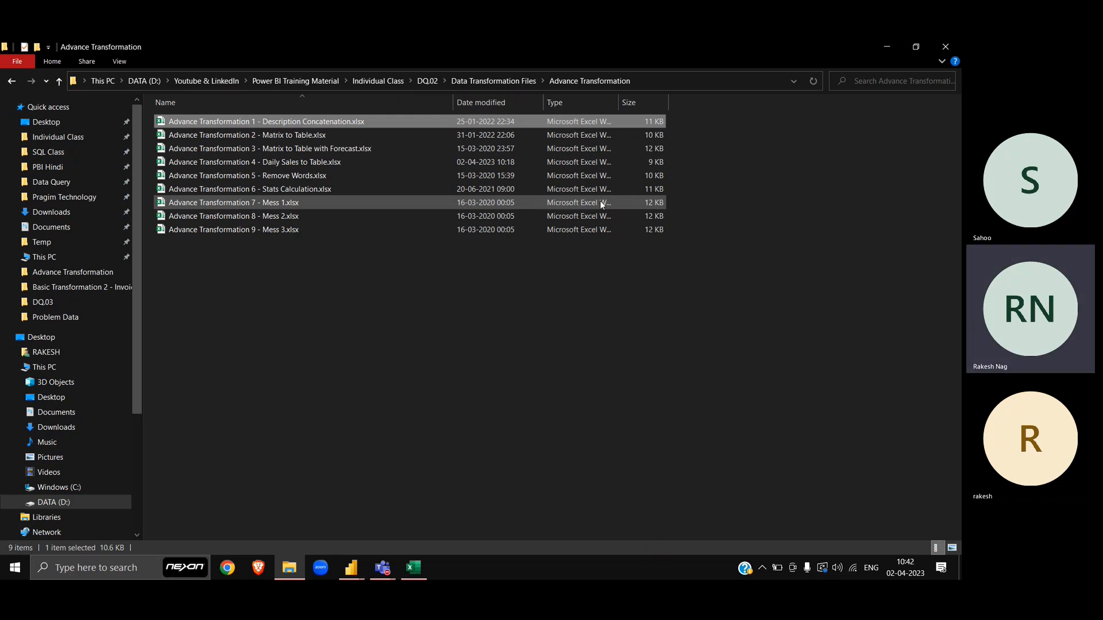
{"action": "key", "text": "Down"}
{"action": "double_click", "coordinate": [600, 203]}
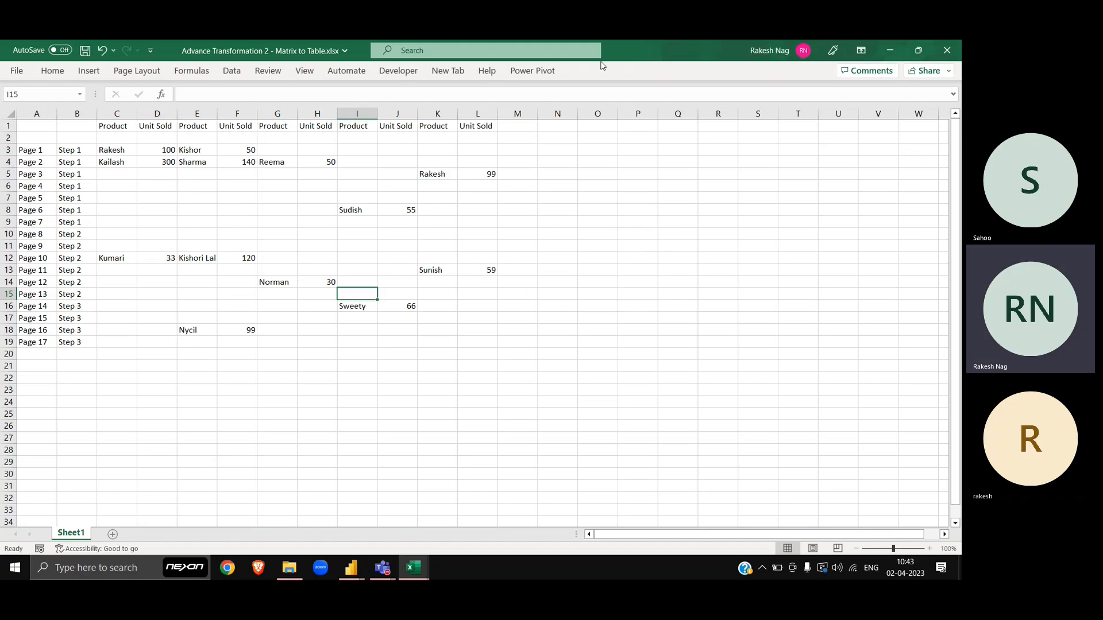
Compare columns A to D of the Matrix to Table workbook with Mess 1 in a smaller window, and close it
{"action": "double_click", "coordinate": [636, 51]}
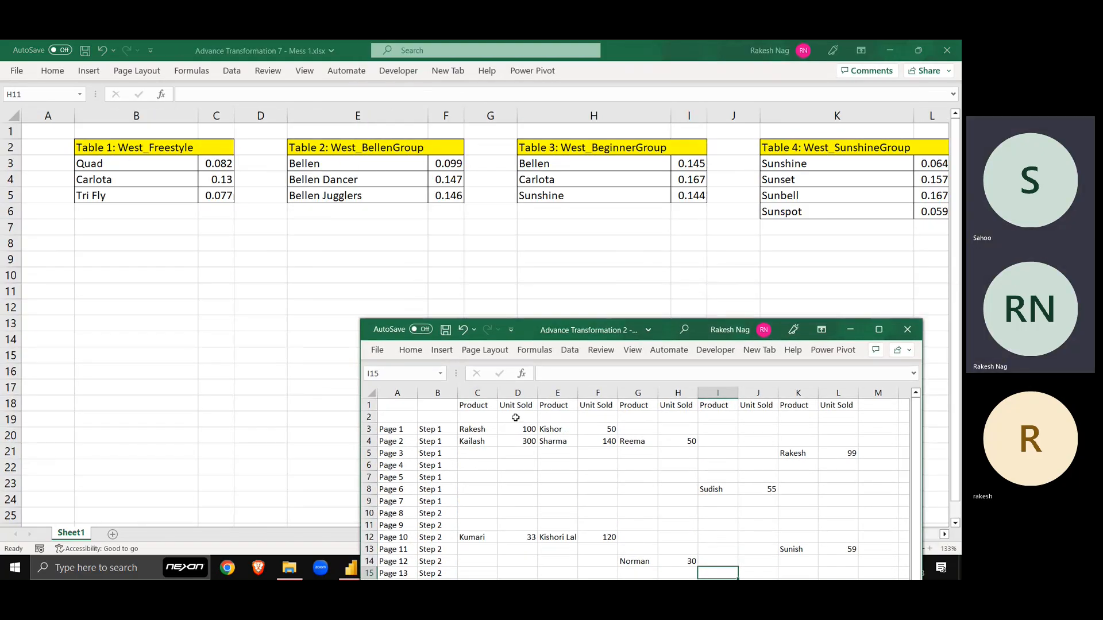
{"action": "left_click", "coordinate": [518, 440]}
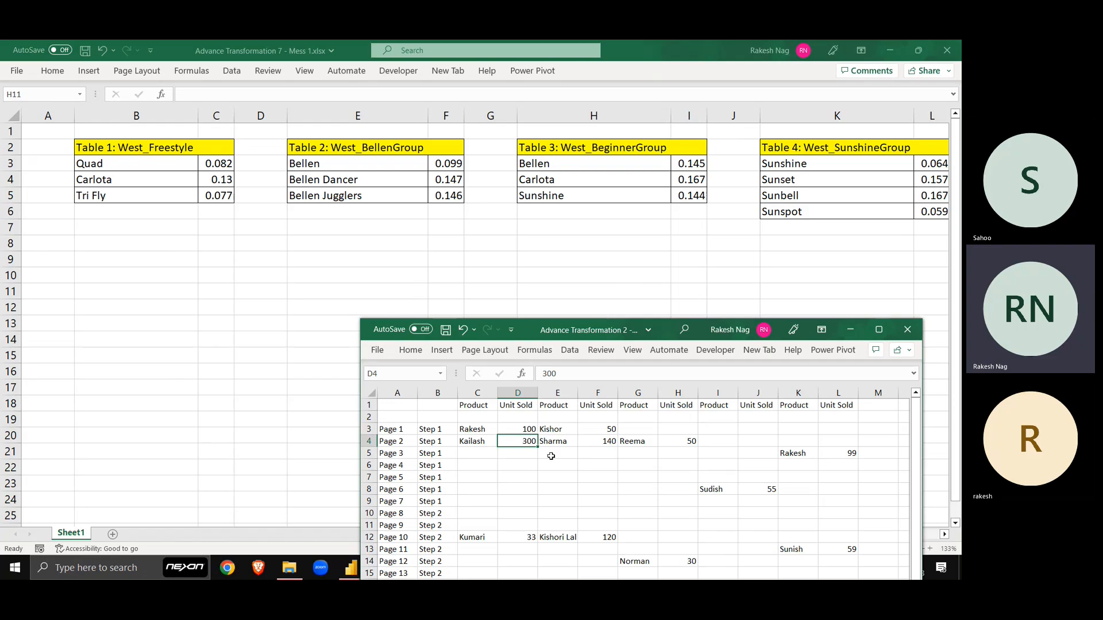
{"action": "left_click_drag", "start_coordinate": [397, 392], "coordinate": [513, 391]}
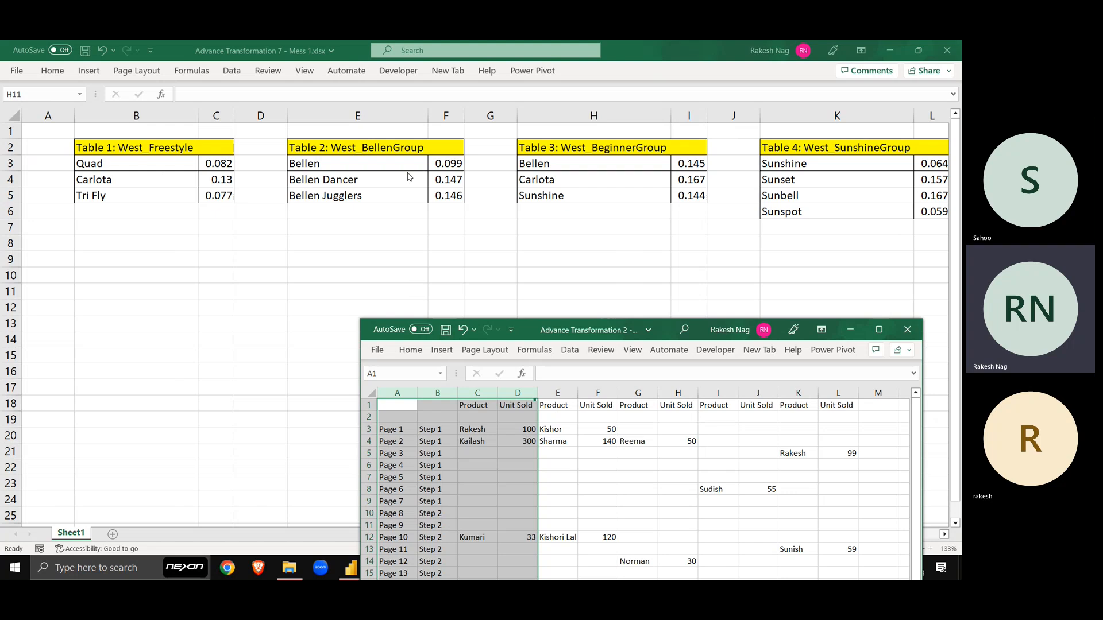
{"action": "left_click", "coordinate": [900, 336]}
Switch to Power Query Editor and bring up the imported Sheet1 (2) query
{"action": "key", "text": "alt+Tab"}
{"action": "key", "text": "alt+Down"}
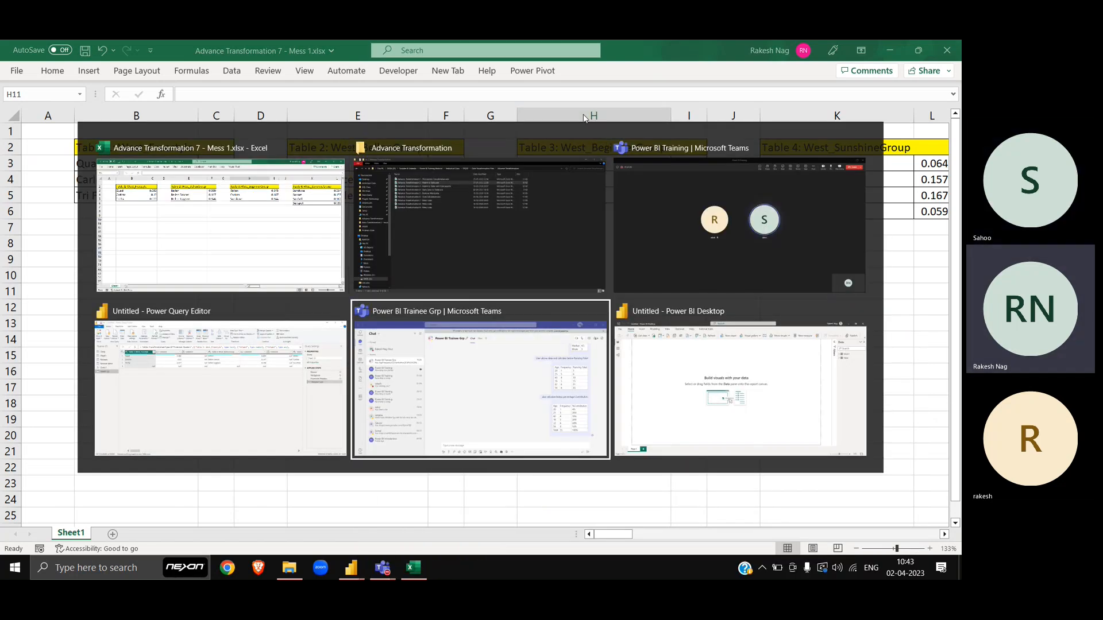
{"action": "key", "text": "alt+Left"}
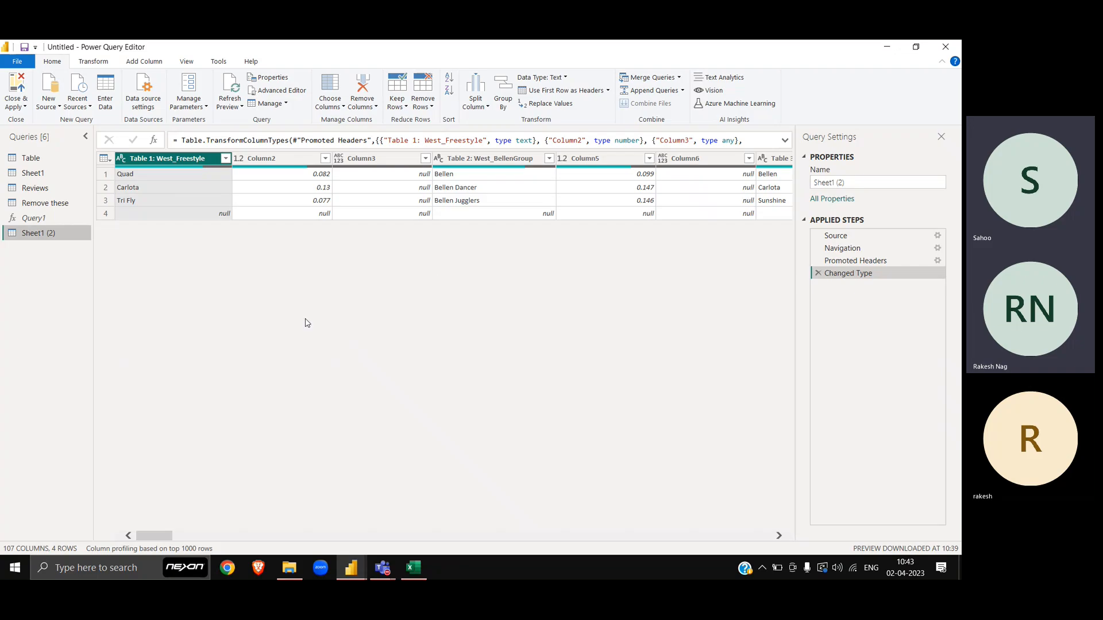
{"action": "key", "text": "alt+Tab"}
{"action": "key", "text": "alt+Tab"}
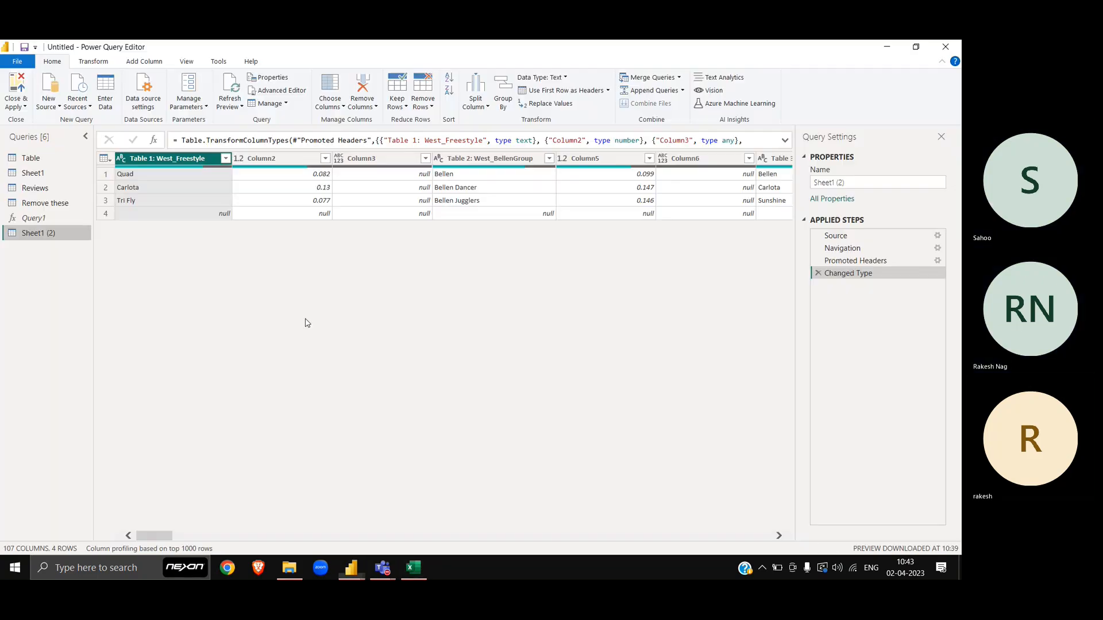
Check the Sheet1 (2) query against the Mess 1 workbook, and delete its Changed Type and Promoted Headers steps
{"action": "left_click", "coordinate": [263, 163]}
{"action": "left_click", "coordinate": [194, 158]}
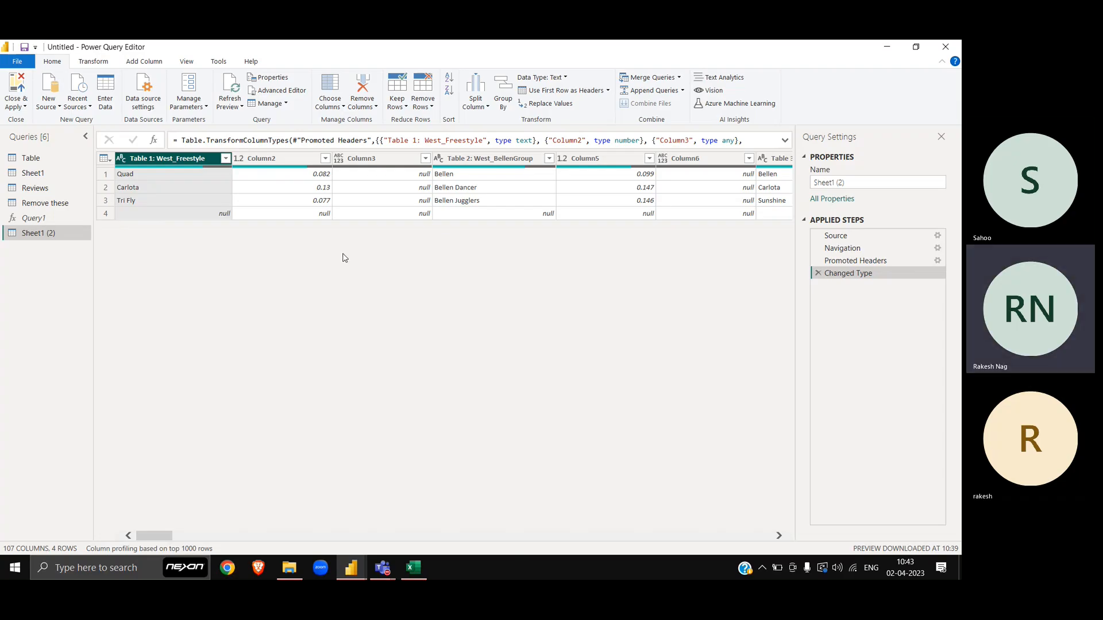
{"action": "key", "text": "alt+Tab"}
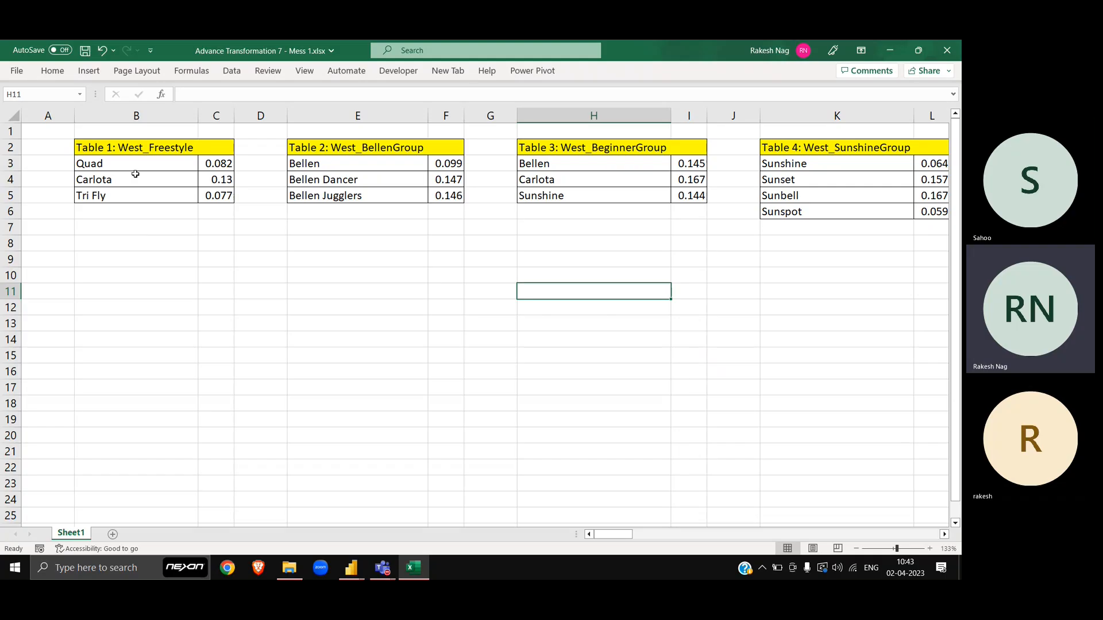
{"action": "key", "text": "alt+Tab"}
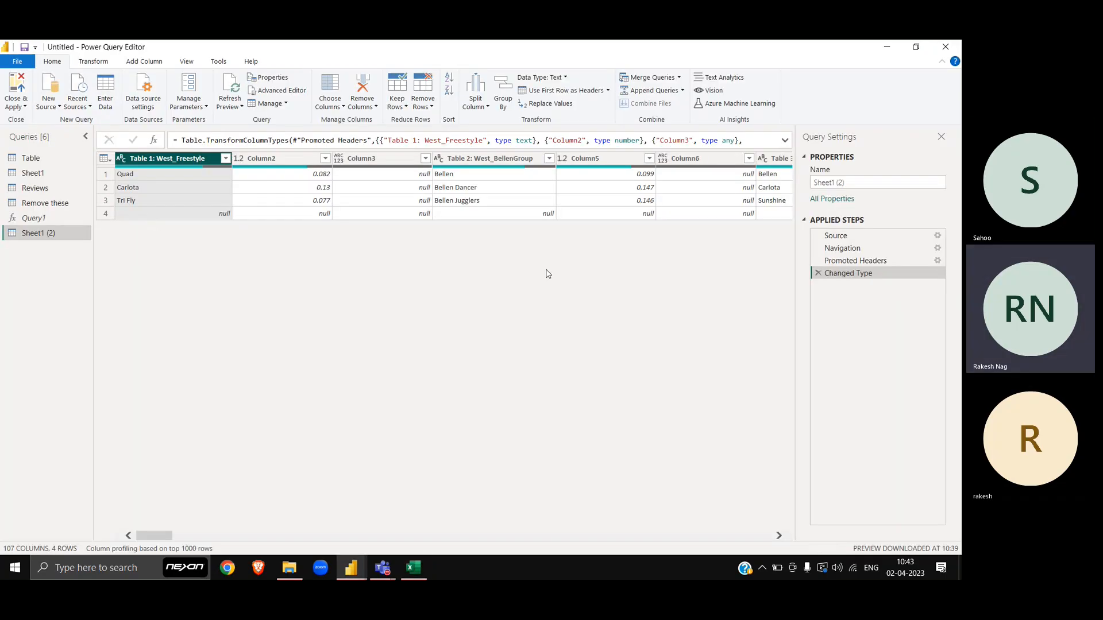
{"action": "left_click", "coordinate": [818, 273]}
{"action": "left_click", "coordinate": [818, 261]}
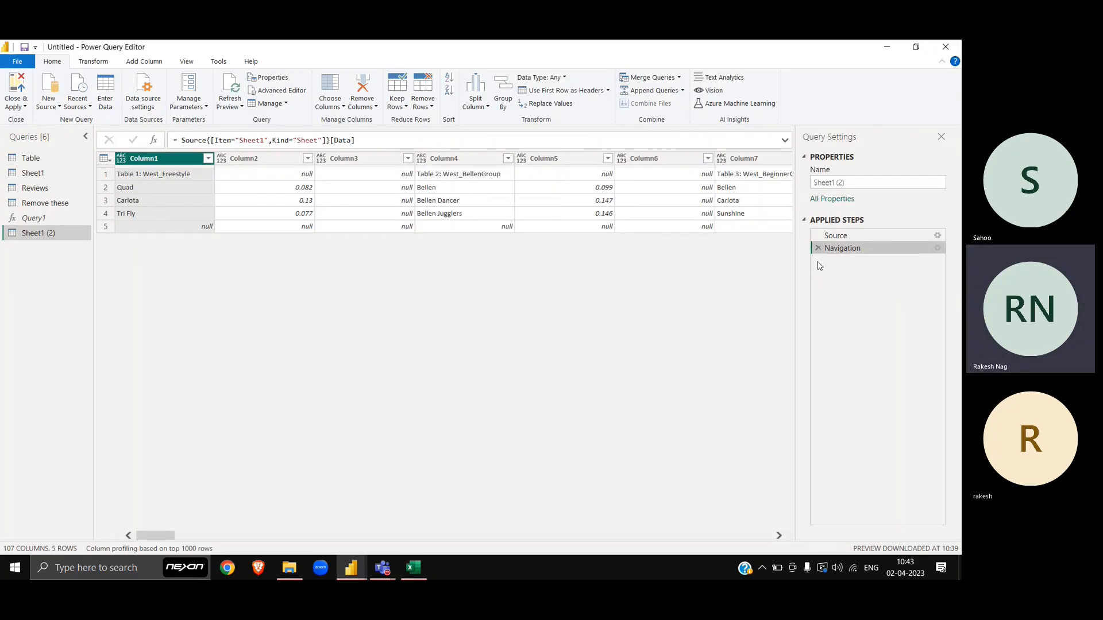
Switch to the Mess 1 workbook and hide the empty column A
{"action": "key", "text": "alt+Tab"}
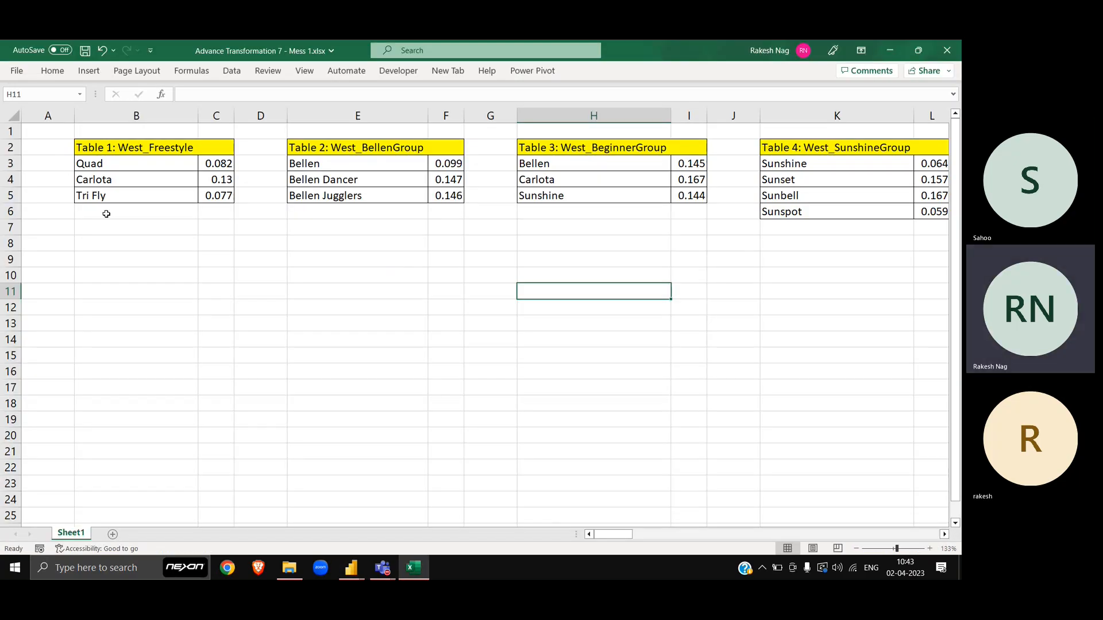
{"action": "key", "text": "alt+Tab"}
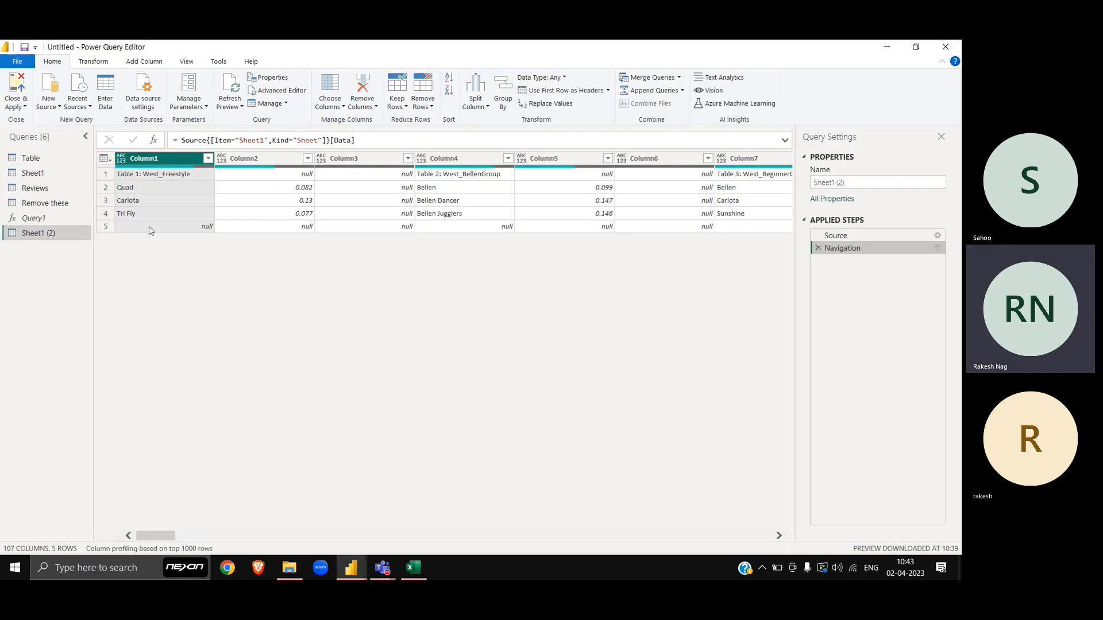
{"action": "key", "text": "alt+Tab"}
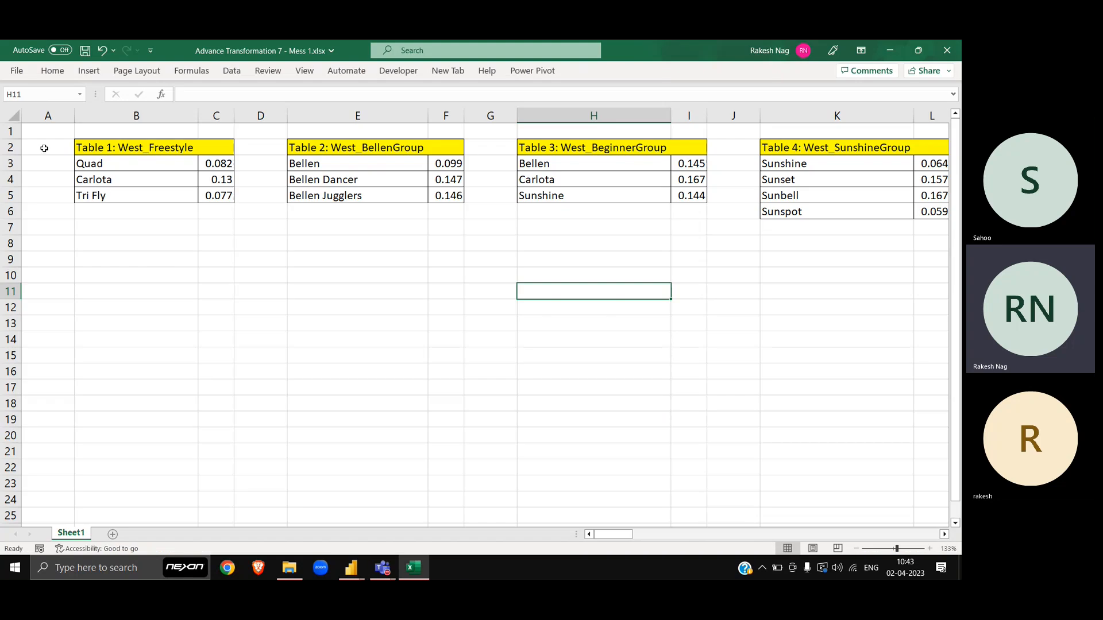
{"action": "left_click", "coordinate": [50, 116]}
{"action": "key", "text": "ctrl+0"}
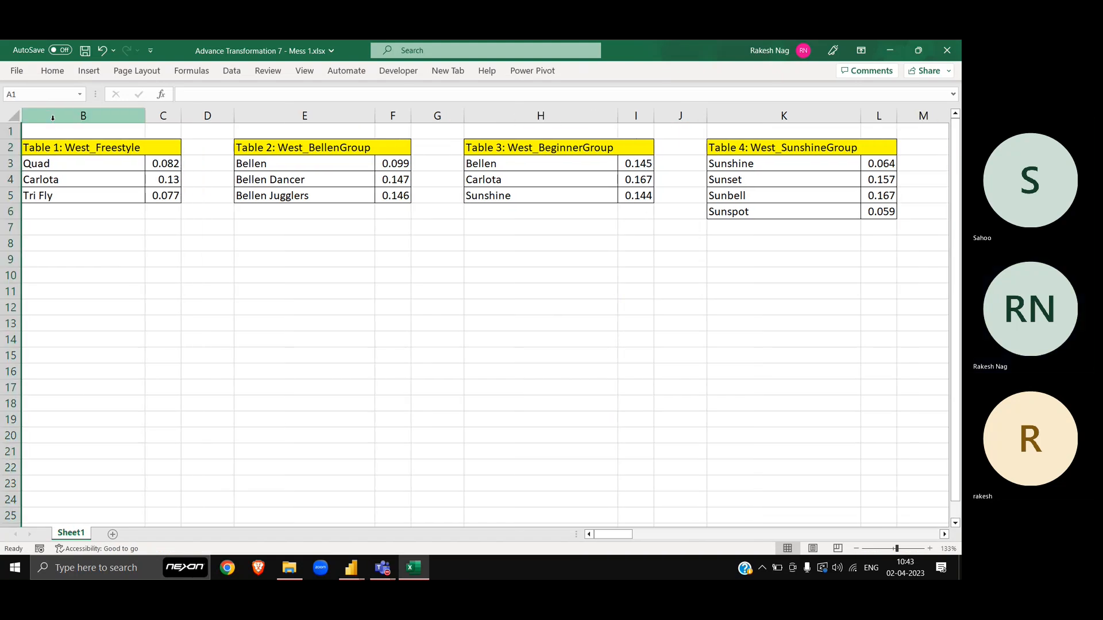
Examine the repeating column layout by highlighting columns B to C, the blank column D, and columns E to F
{"action": "left_click_drag", "start_coordinate": [91, 117], "coordinate": [163, 116]}
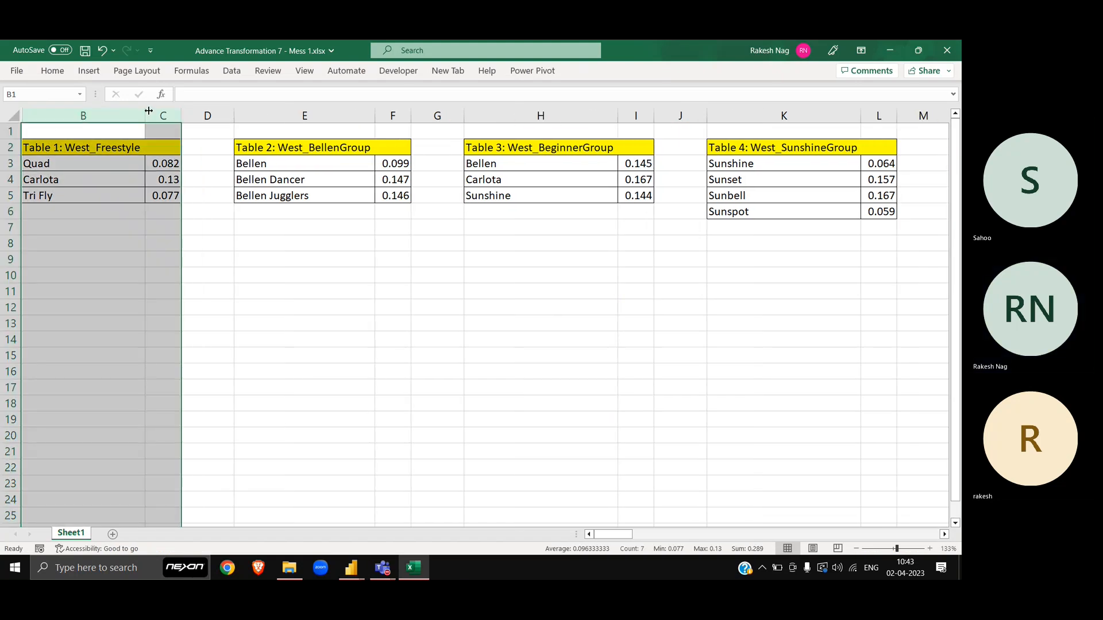
{"action": "left_click", "coordinate": [163, 116]}
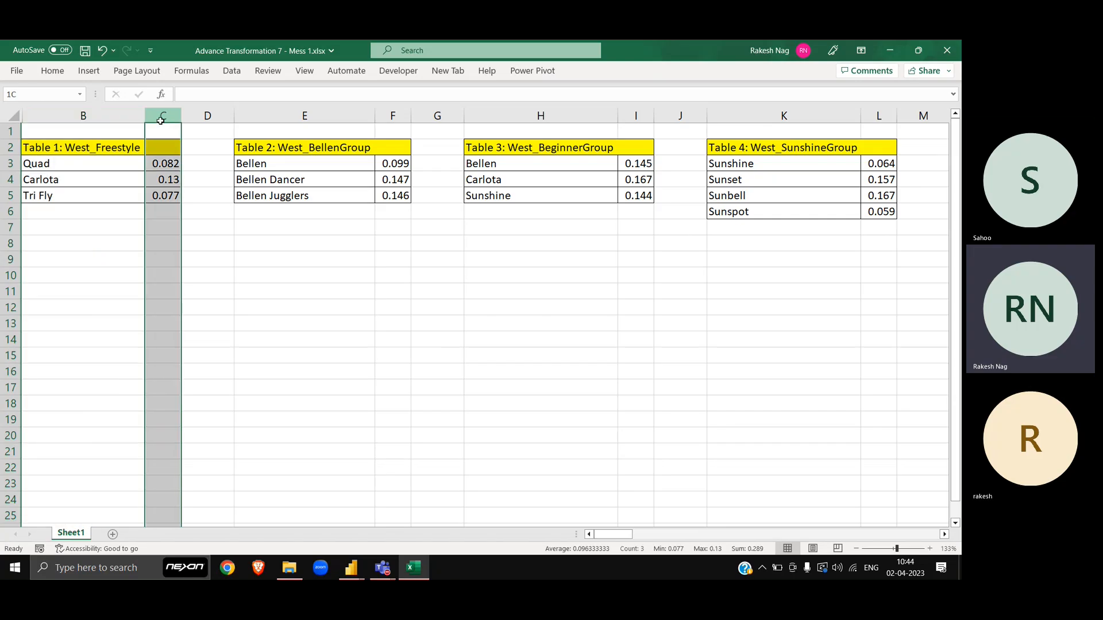
{"action": "left_click", "coordinate": [207, 116]}
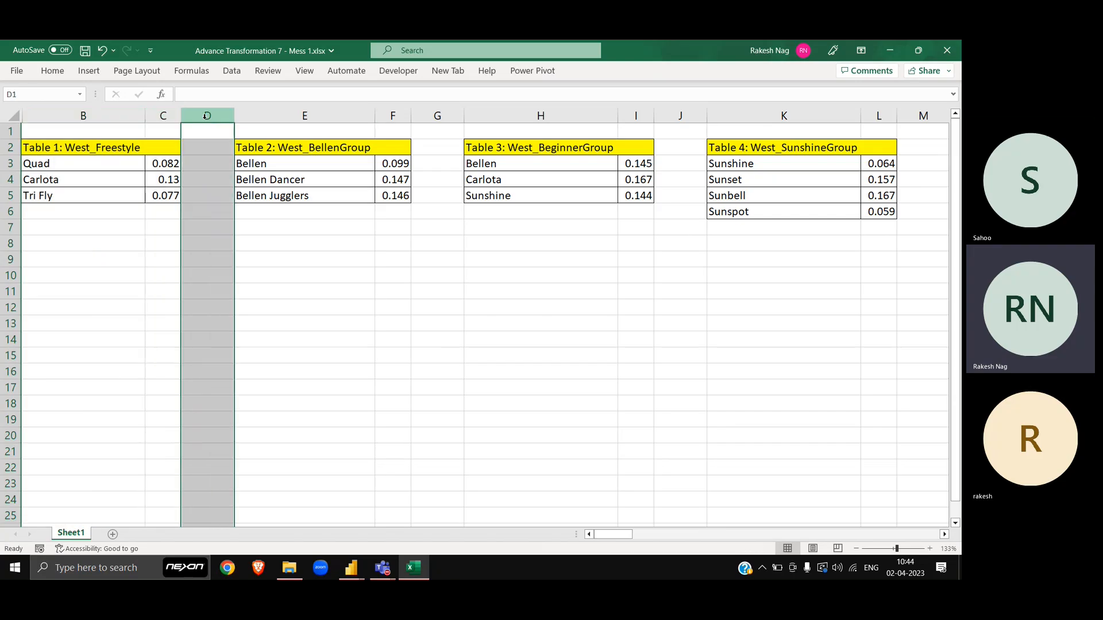
{"action": "left_click", "coordinate": [274, 110]}
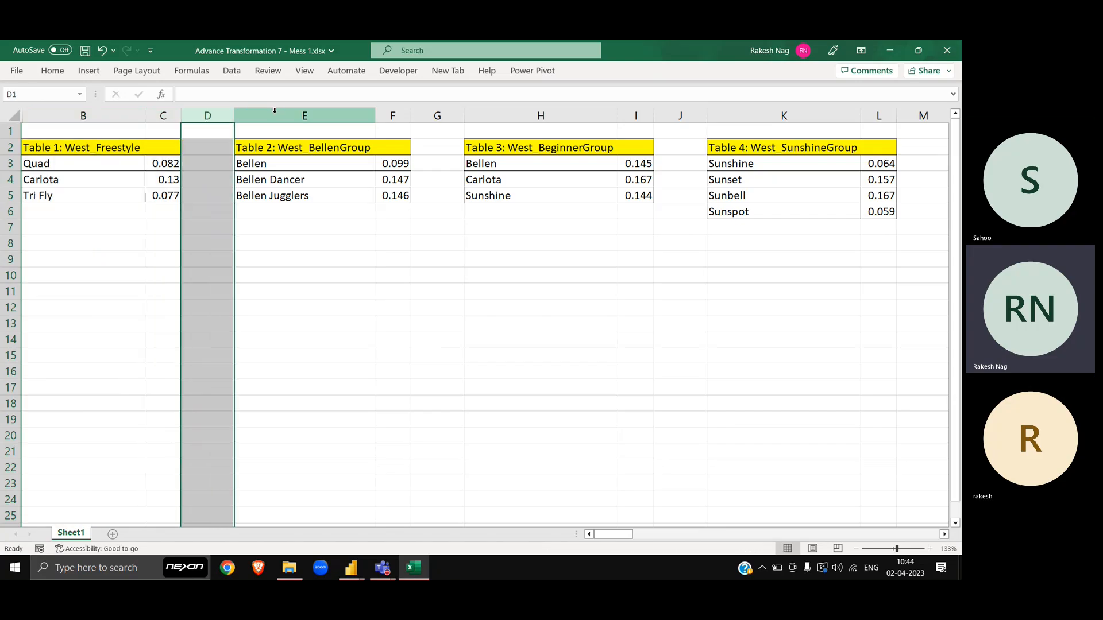
{"action": "left_click", "coordinate": [387, 109]}
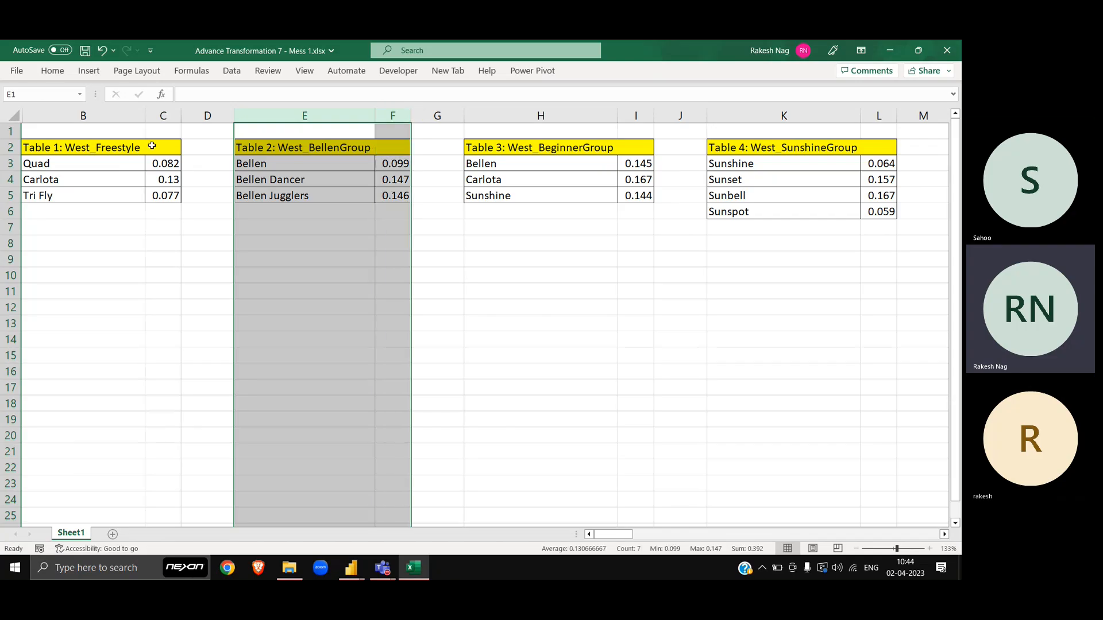
Number the columns in row 1 with 1, 2 and 3 in B1:D1, and extend the series to 10 in K1
{"action": "left_click", "coordinate": [76, 129]}
{"action": "type", "text": "1"}
{"action": "key", "text": "Tab"}
{"action": "type", "text": "2"}
{"action": "key", "text": "Tab"}
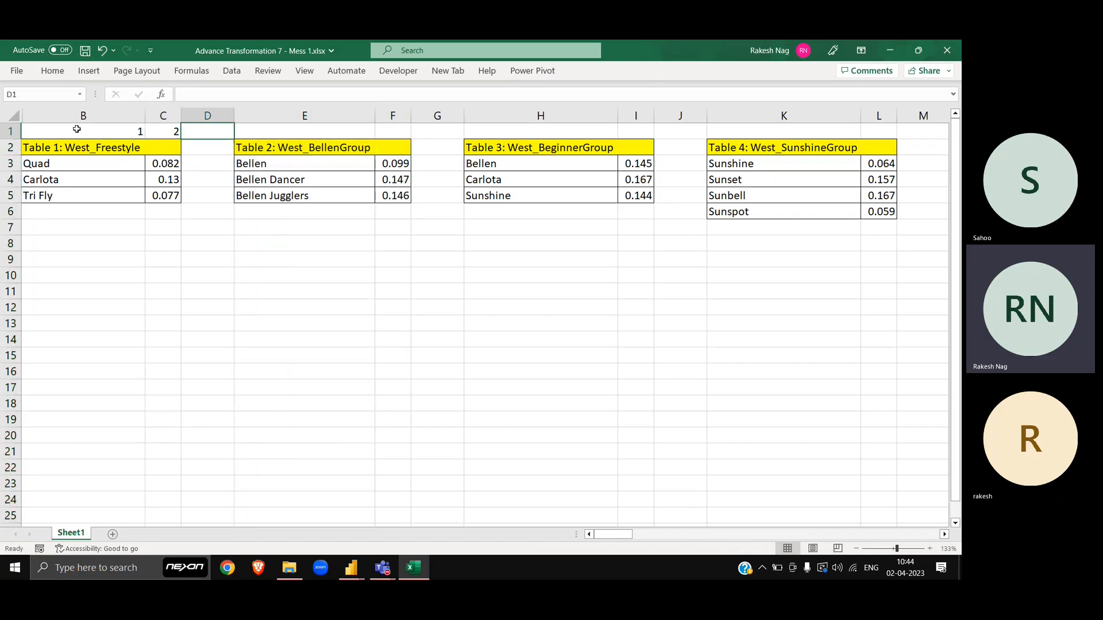
{"action": "type", "text": "3"}
{"action": "key", "text": "Tab"}
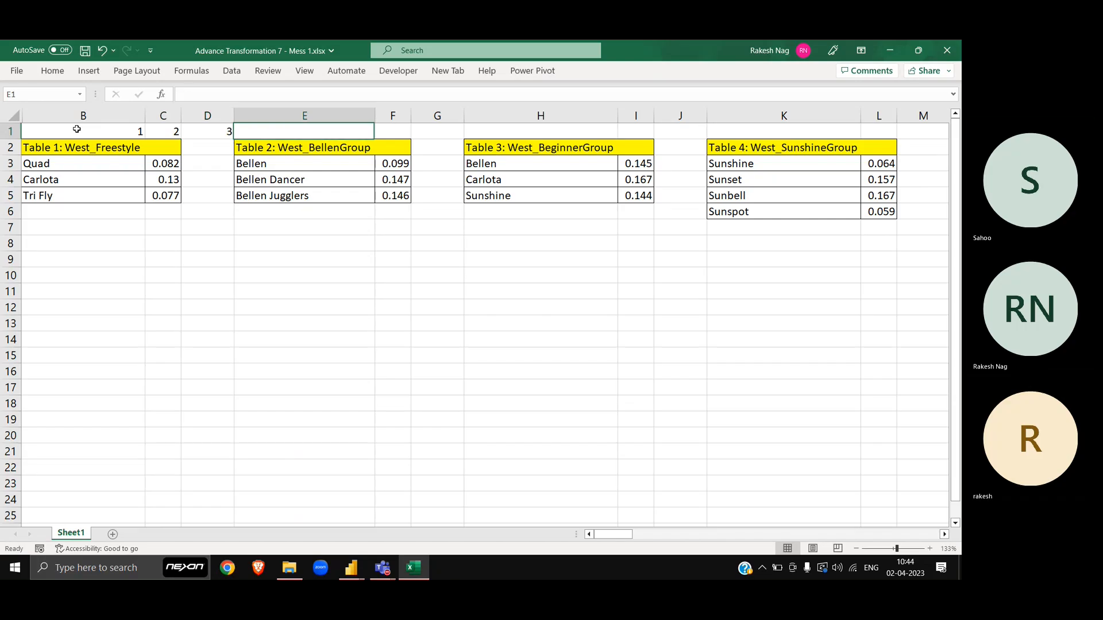
{"action": "left_click_drag", "start_coordinate": [76, 129], "coordinate": [216, 131]}
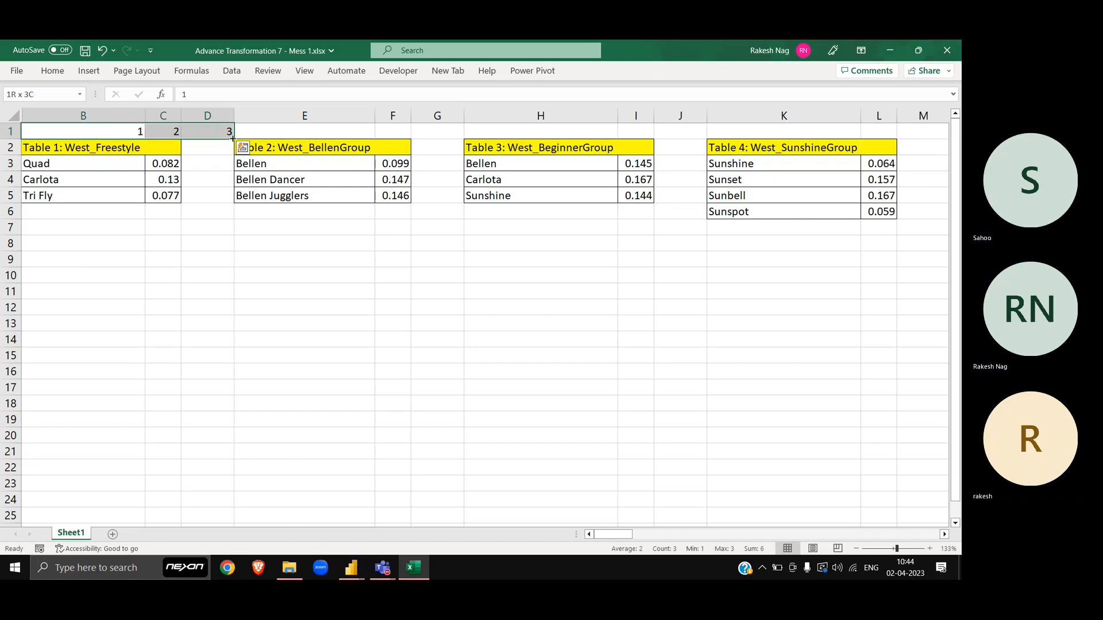
{"action": "left_click_drag", "start_coordinate": [232, 138], "coordinate": [832, 147]}
{"action": "left_click", "coordinate": [212, 174]}
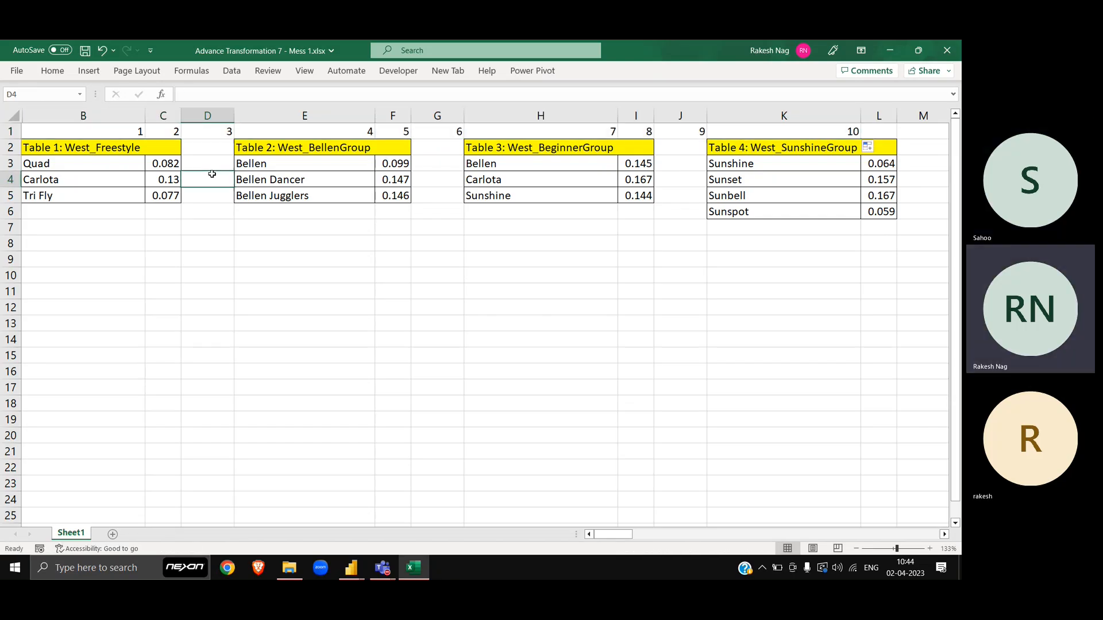
Walk along the numbers in row 1 to examine how the columns group under each of the tables
{"action": "left_click", "coordinate": [209, 136]}
{"action": "key", "text": "Left"}
{"action": "key", "text": "Left"}
{"action": "key", "text": "shift+Right"}
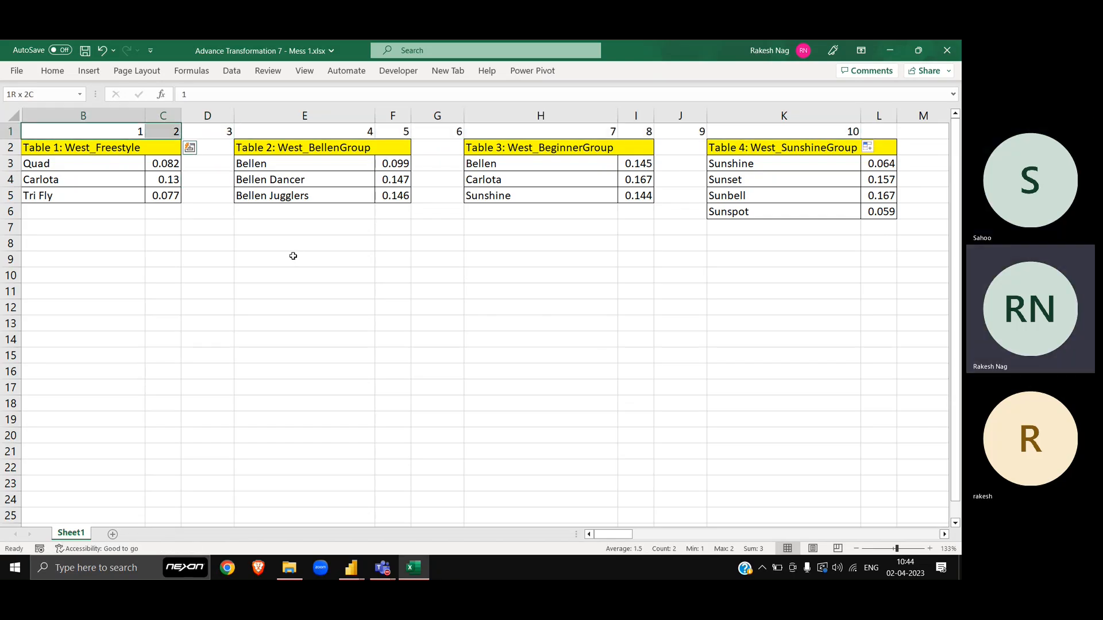
{"action": "key", "text": "Right"}
{"action": "key", "text": "Right"}
{"action": "key", "text": "Right"}
{"action": "key", "text": "Right"}
{"action": "key", "text": "Right"}
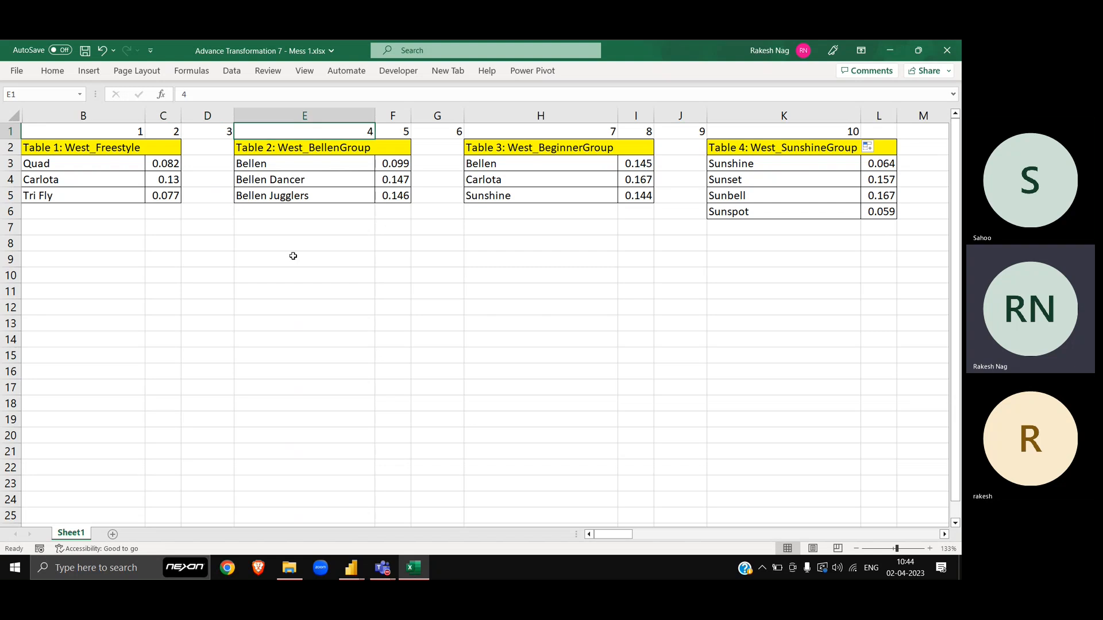
{"action": "key", "text": "Right"}
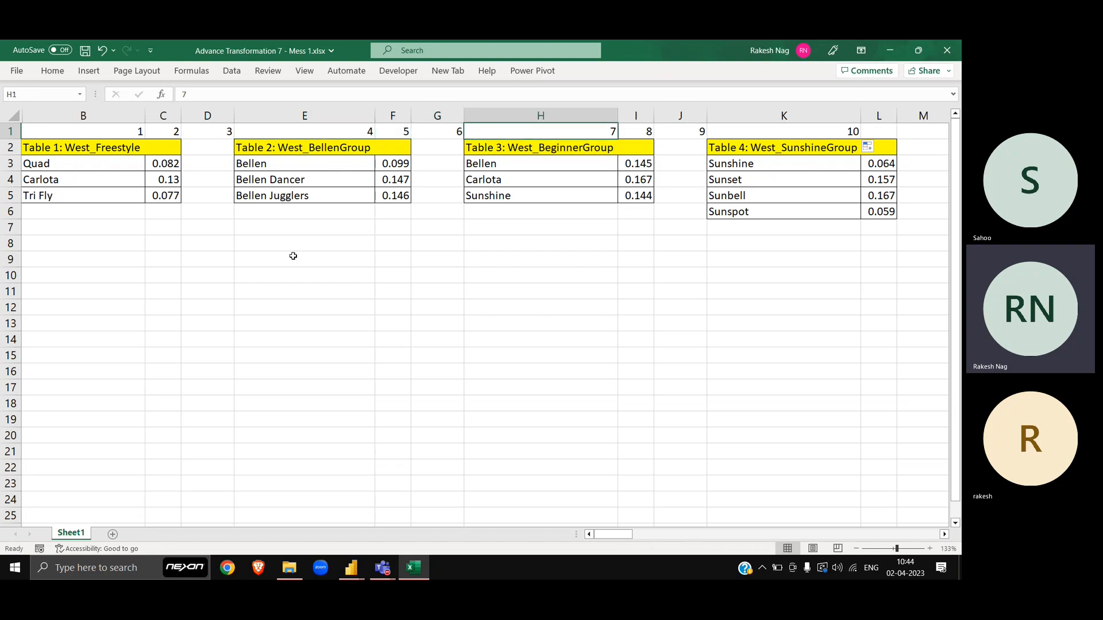
{"action": "key", "text": "shift+Right"}
{"action": "key", "text": "shift+Right"}
{"action": "key", "text": "Right"}
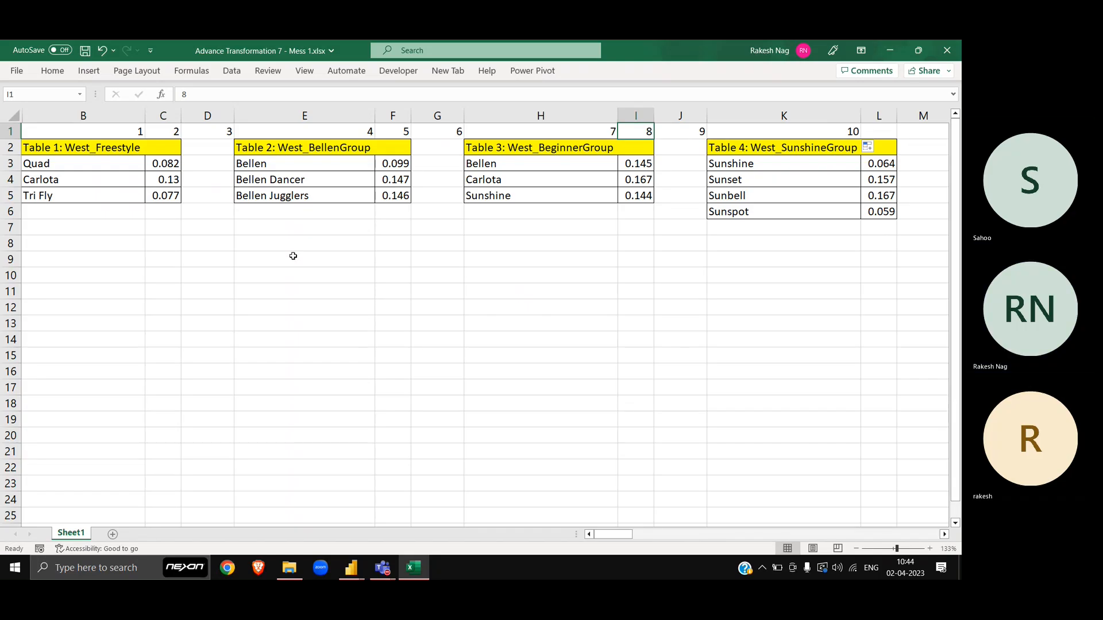
{"action": "key", "text": "Right"}
{"action": "key", "text": "Right"}
{"action": "key", "text": "Right"}
{"action": "key", "text": "Left"}
{"action": "key", "text": "ctrl+Left"}
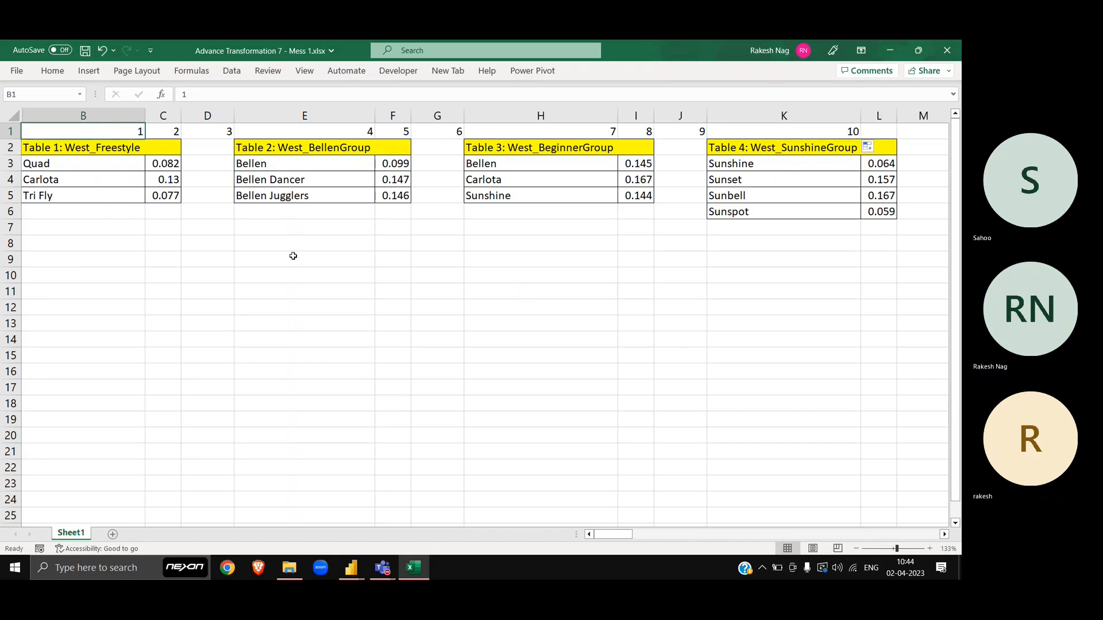
{"action": "key", "text": "shift+Right"}
{"action": "key", "text": "shift+Right"}
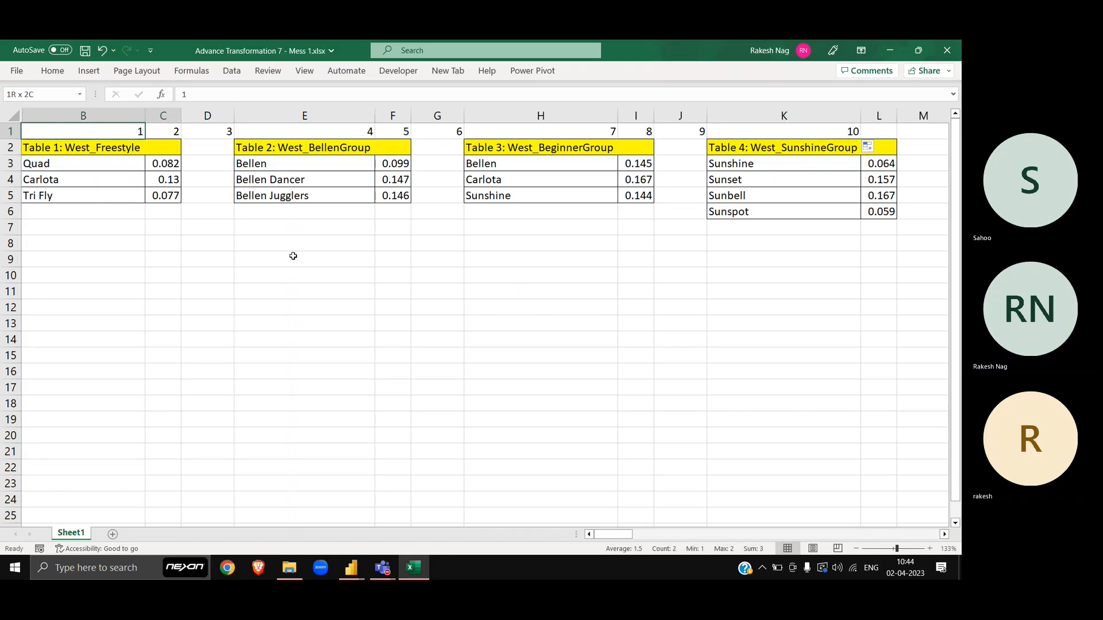
{"action": "key", "text": "Right"}
{"action": "key", "text": "Right"}
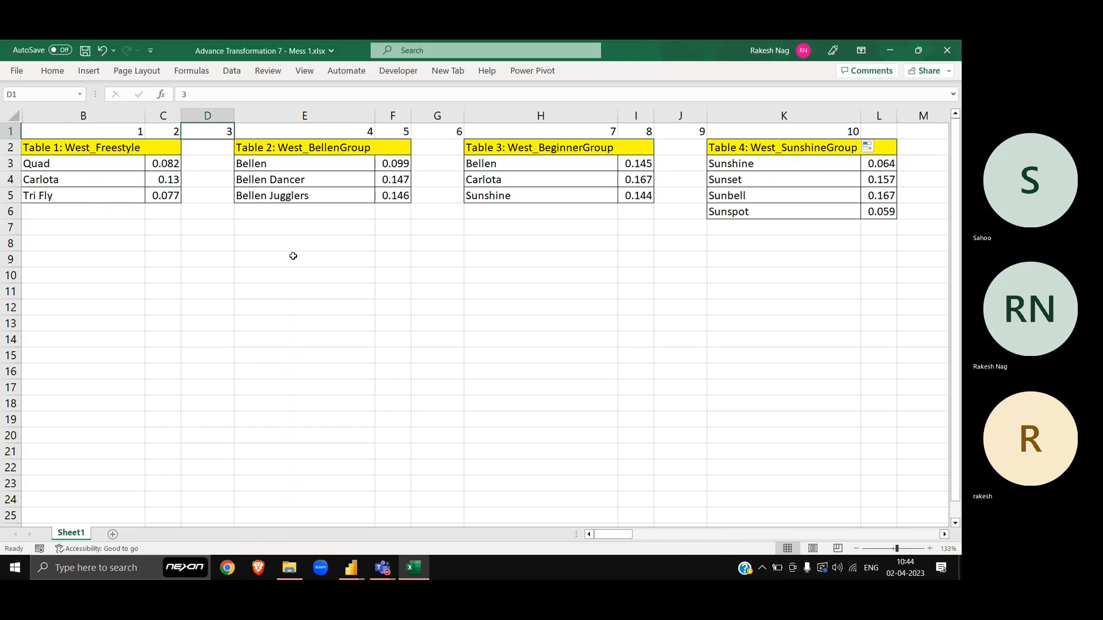
Switch to Power Query Editor and demote the Sheet1 (2) query's headers into its first row
{"action": "key", "text": "alt+Tab"}
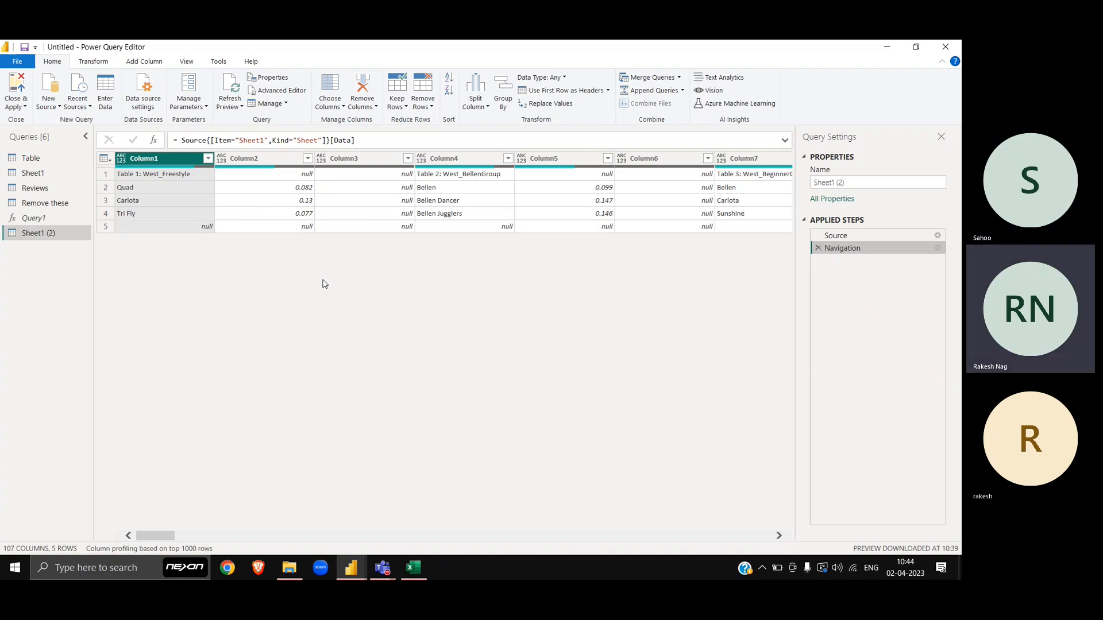
{"action": "left_click", "coordinate": [108, 159]}
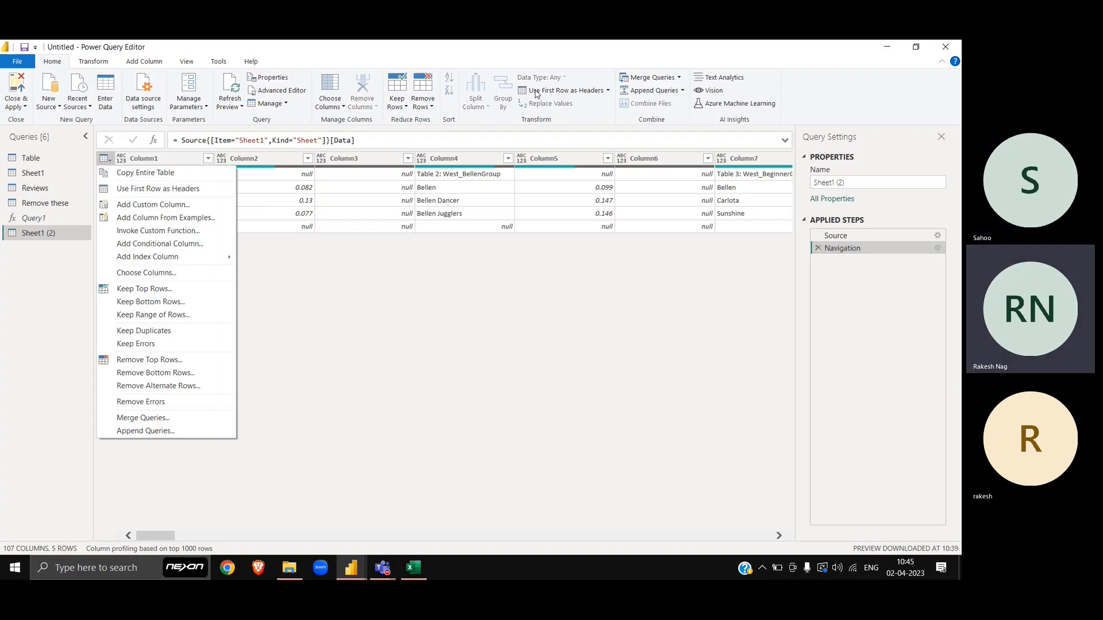
{"action": "left_click", "coordinate": [259, 160]}
{"action": "left_click", "coordinate": [259, 160]}
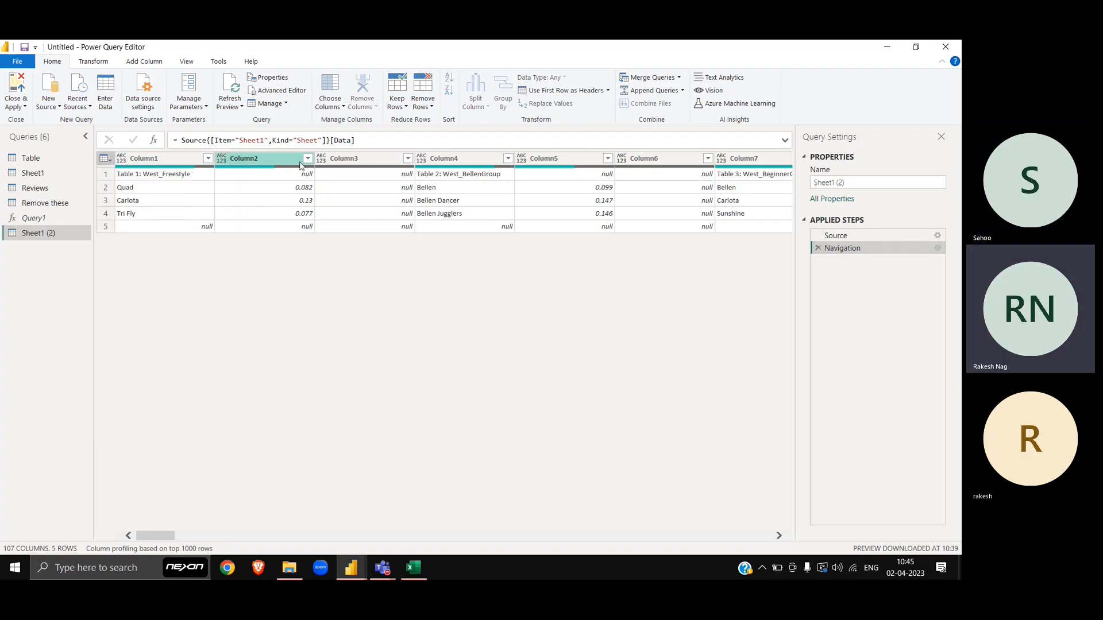
{"action": "left_click", "coordinate": [608, 92]}
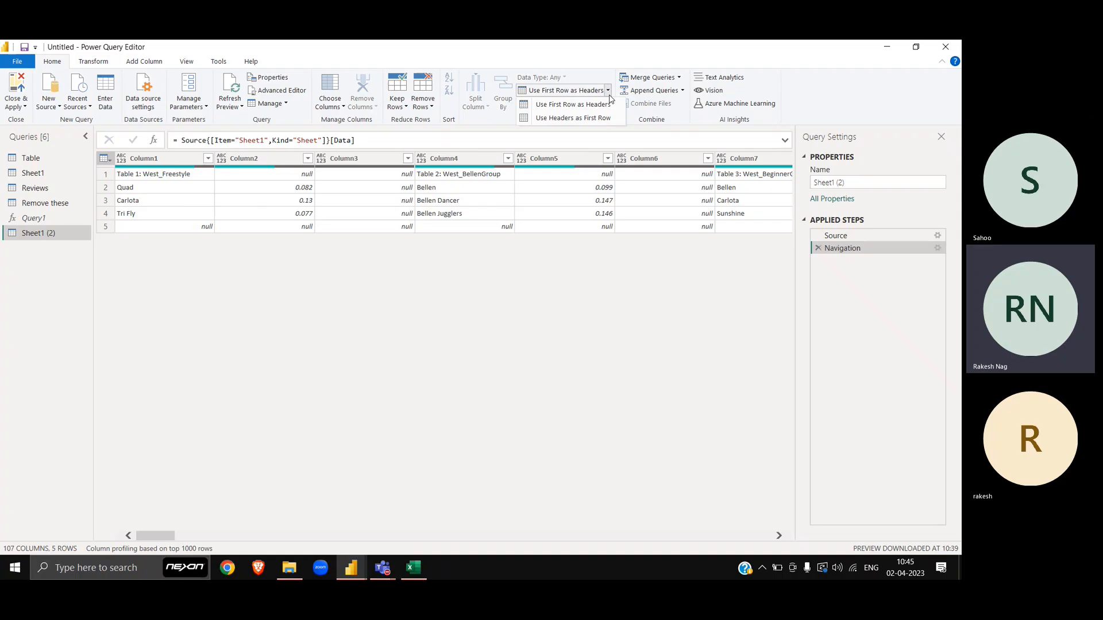
{"action": "left_click", "coordinate": [546, 119]}
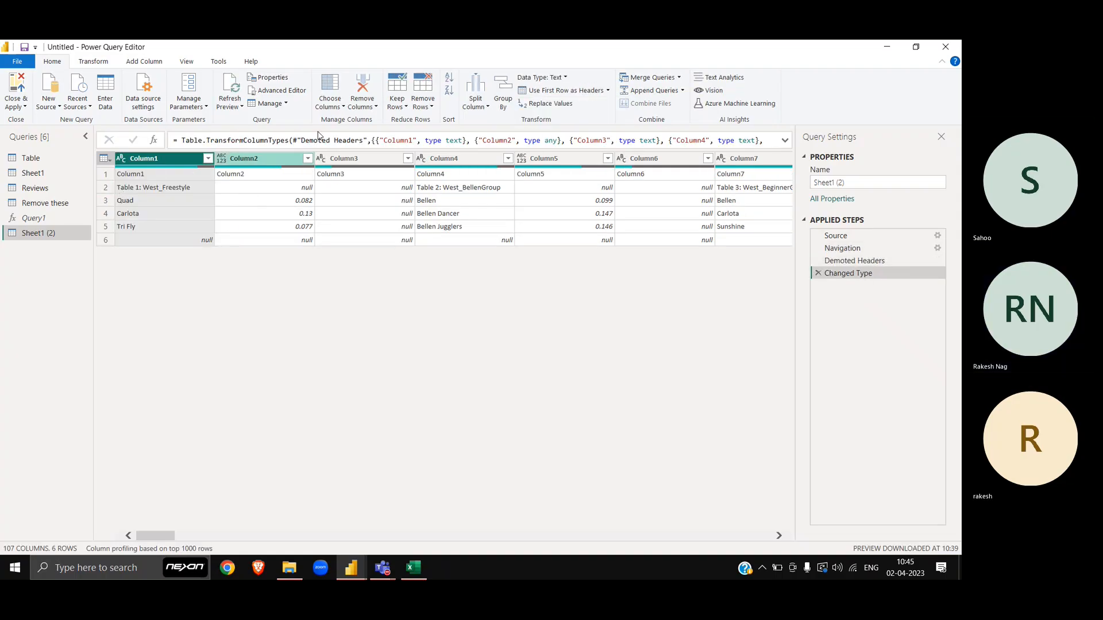
Keep only the top 1 row of the Sheet1 (2) query
{"action": "left_click", "coordinate": [395, 109]}
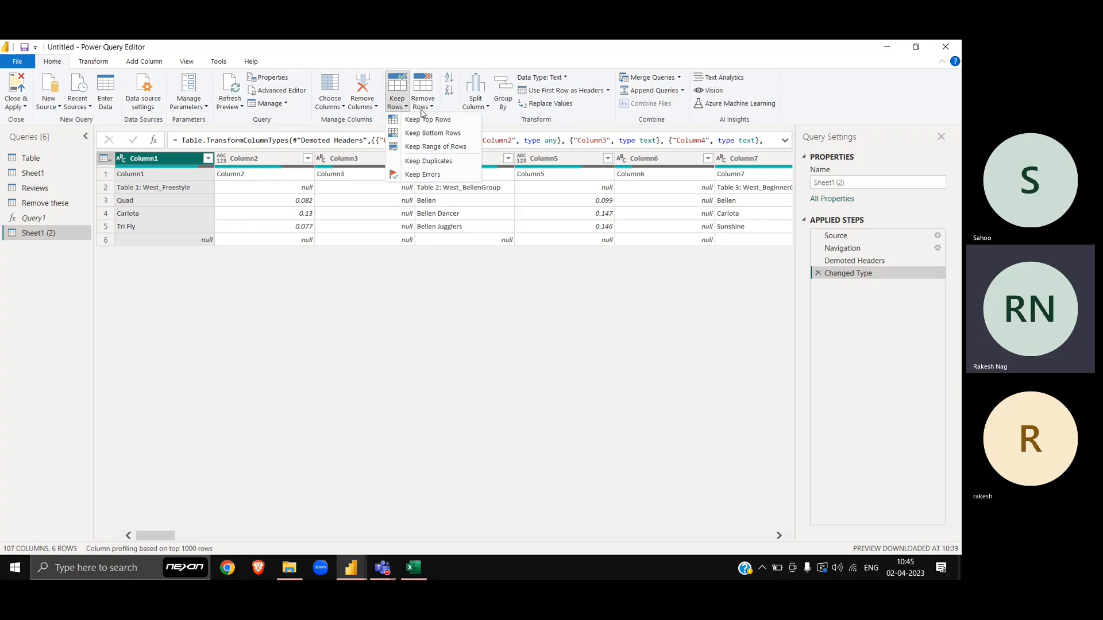
{"action": "left_click", "coordinate": [428, 120]}
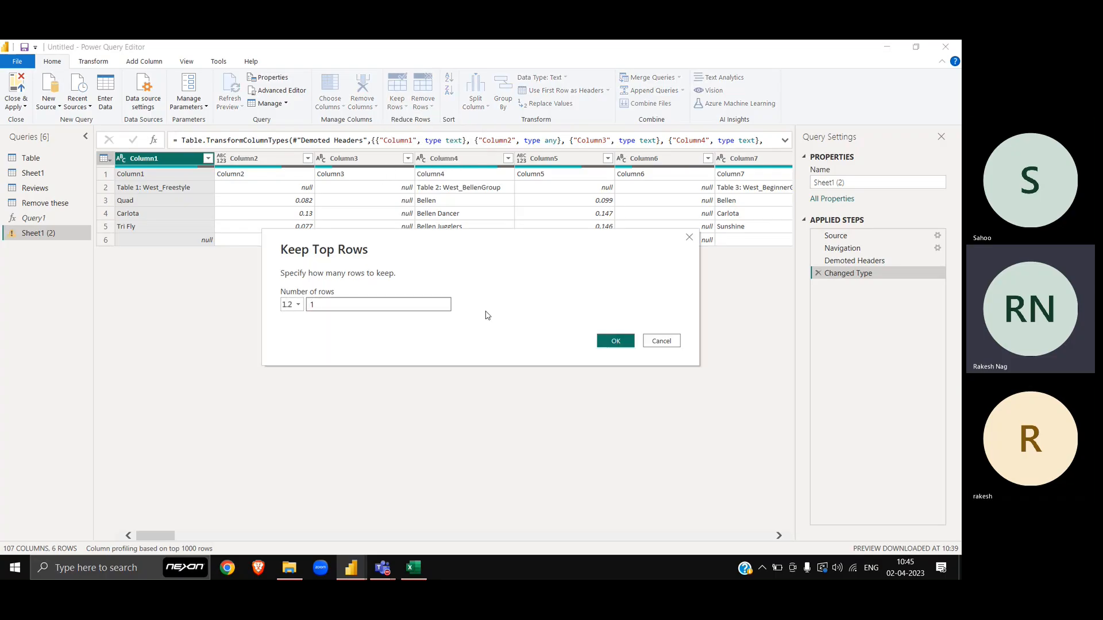
{"action": "key", "text": "Return"}
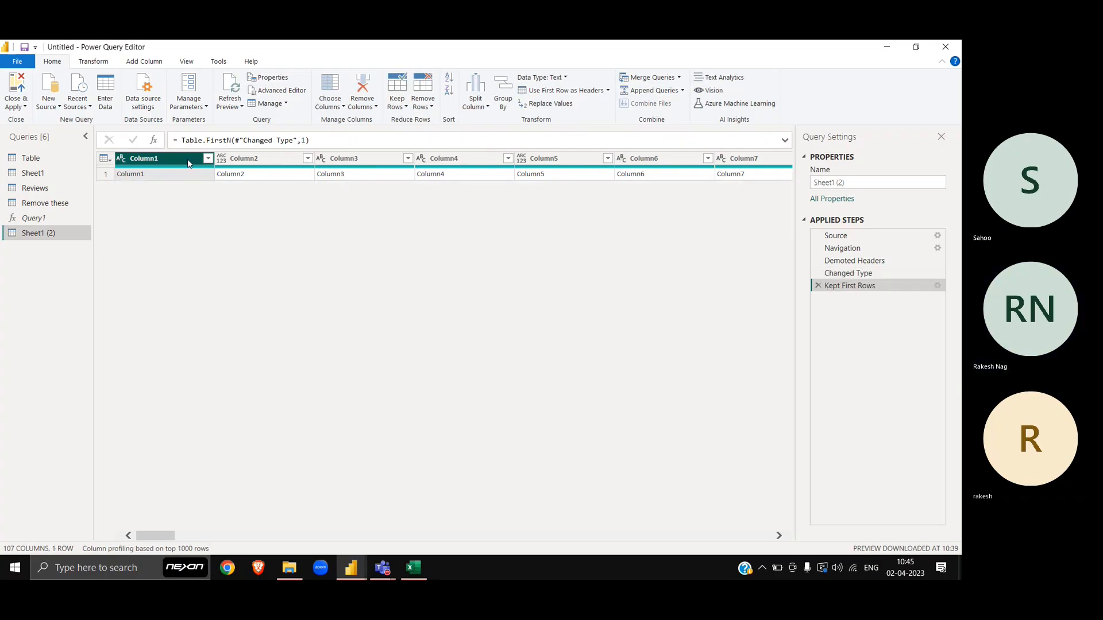
Transpose the single row of column names into one column and look down the list
{"action": "key", "text": "ctrl+a"}
{"action": "right_click", "coordinate": [188, 163]}
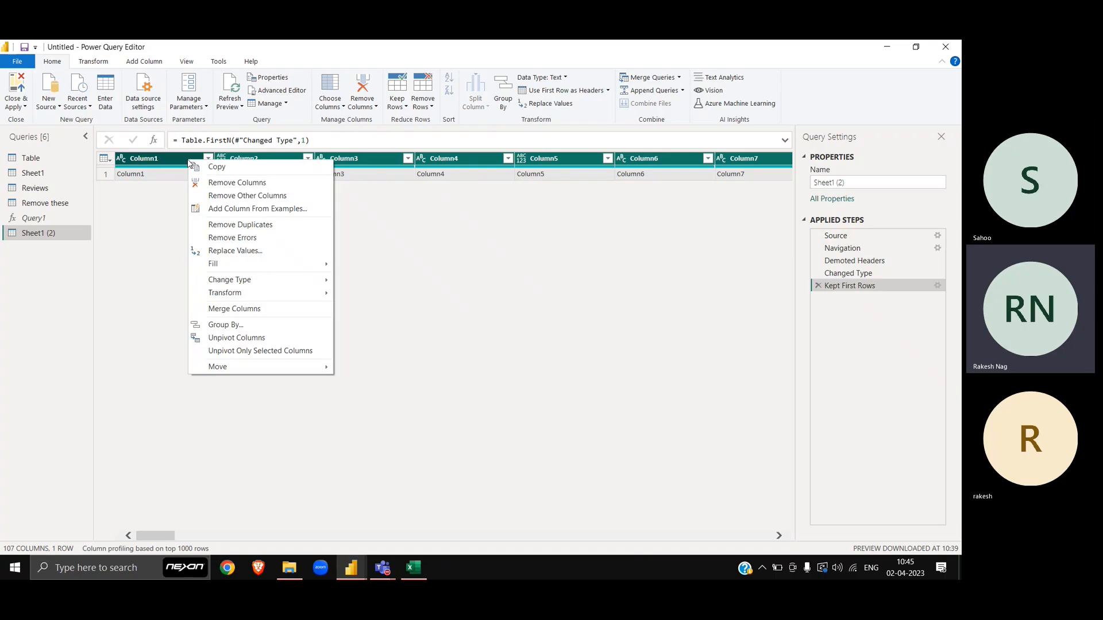
{"action": "left_click", "coordinate": [76, 50]}
{"action": "left_click", "coordinate": [92, 61]}
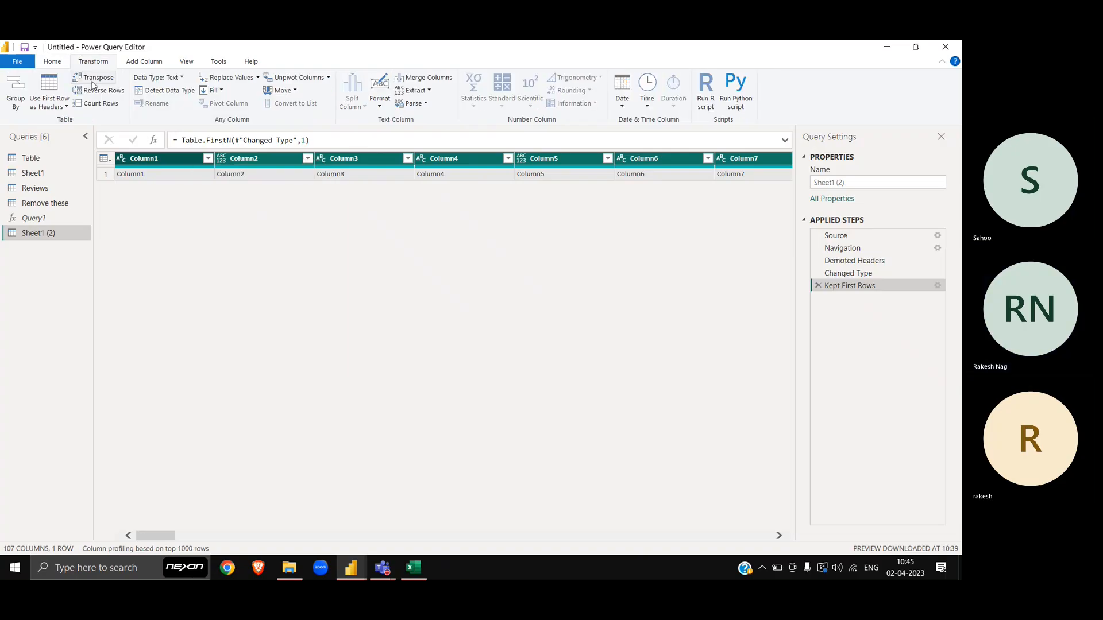
{"action": "left_click", "coordinate": [94, 78]}
{"action": "scroll", "coordinate": [198, 341], "scroll_direction": "down", "scroll_amount": 15}
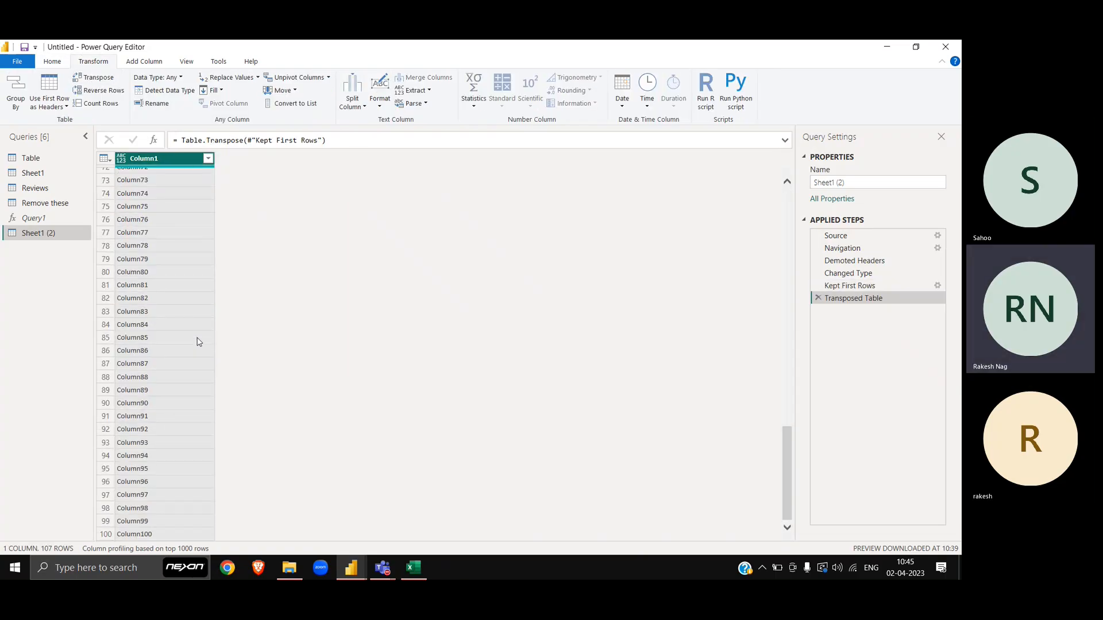
Switch to the Mess 1 workbook in Excel and copy the numbers 1 to 10 from row 1 into row 8
{"action": "scroll", "coordinate": [198, 341], "scroll_direction": "up", "scroll_amount": 15}
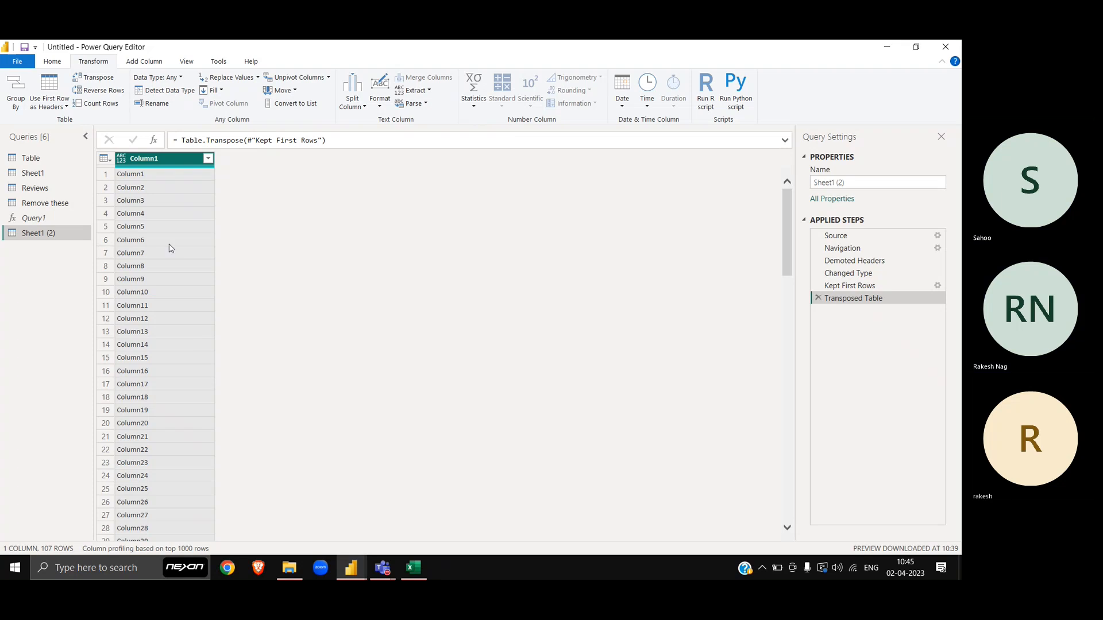
{"action": "key", "text": "alt+Tab"}
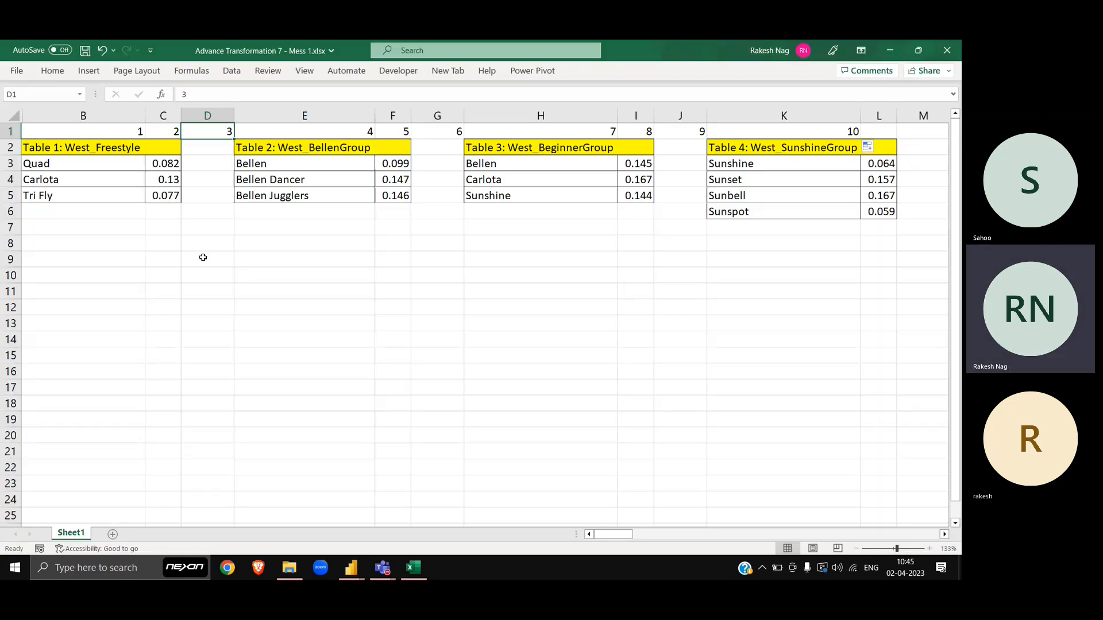
{"action": "left_click", "coordinate": [128, 136]}
{"action": "left_click", "coordinate": [855, 131], "text": "shift"}
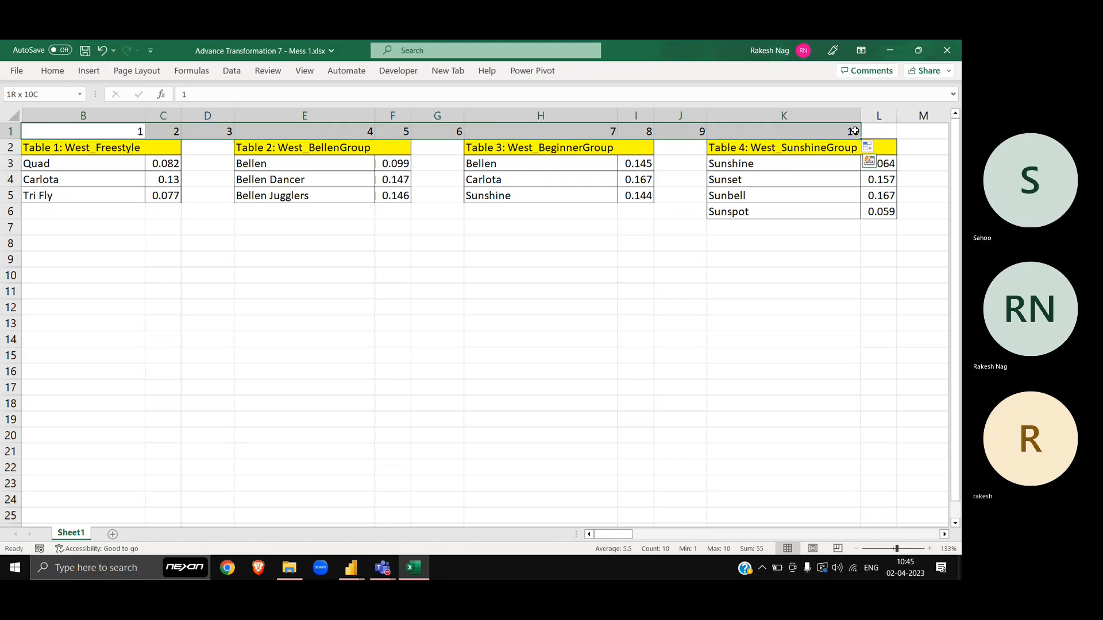
{"action": "key", "text": "ctrl+c"}
{"action": "left_click", "coordinate": [123, 247]}
{"action": "key", "text": "ctrl+v"}
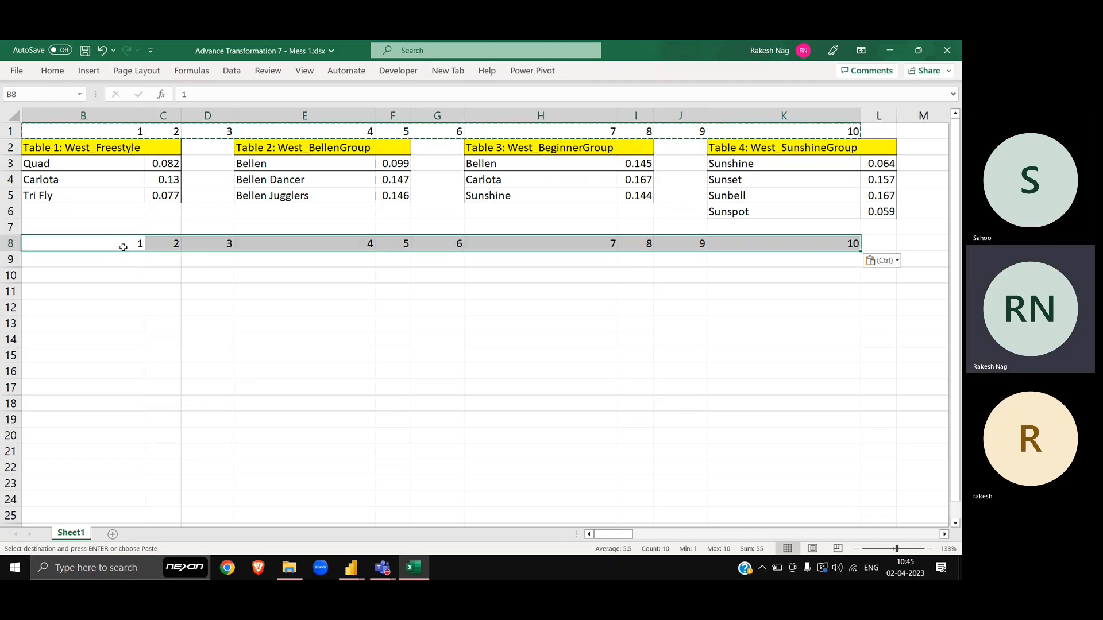
Paste the copied numbers transposed as a vertical list down column B, starting at B9
{"action": "key", "text": "Down"}
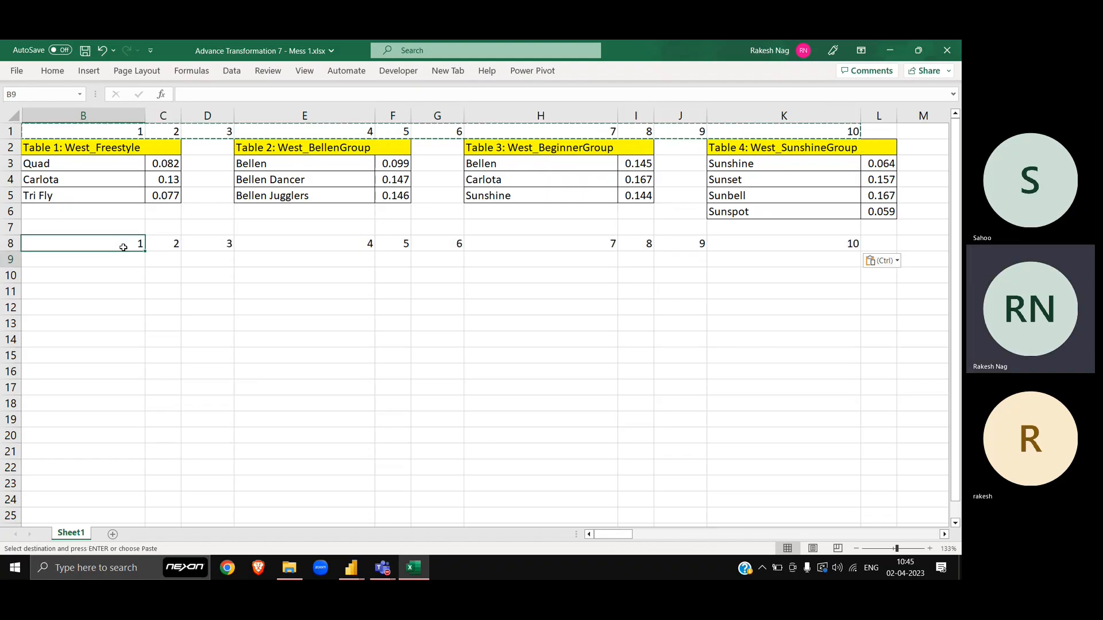
{"action": "key", "text": "ctrl+alt+v"}
{"action": "key", "text": "e"}
{"action": "key", "text": "Return"}
{"action": "key", "text": "Up"}
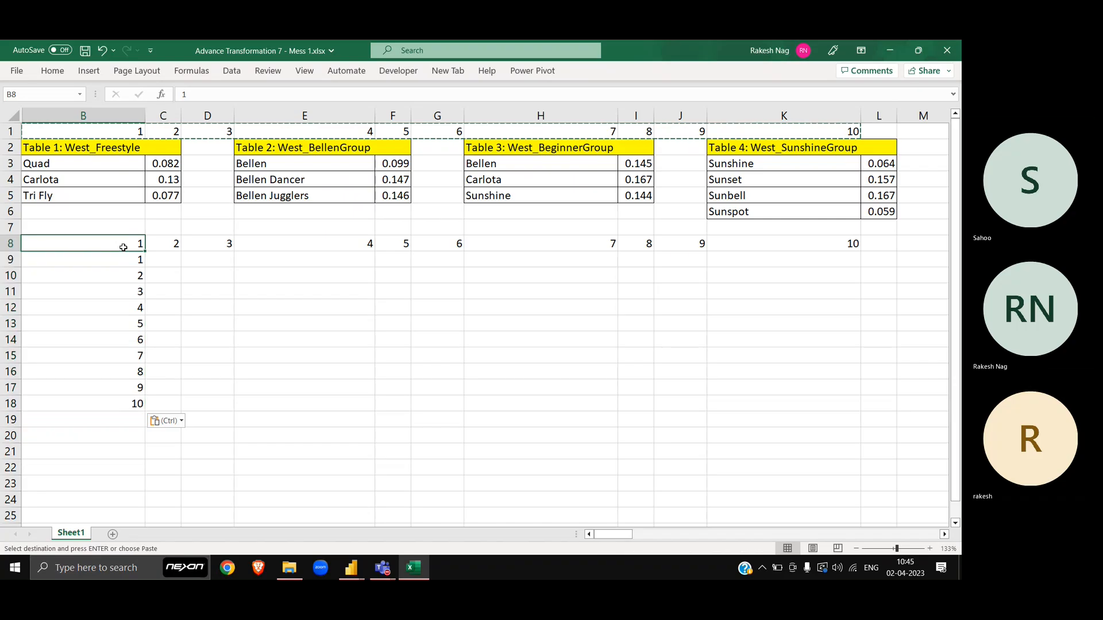
Clear the horizontal copy of the numbers from row 8
{"action": "key", "text": "Right"}
{"action": "key", "text": "Left"}
{"action": "key", "text": "shift+space"}
{"action": "key", "text": "Delete"}
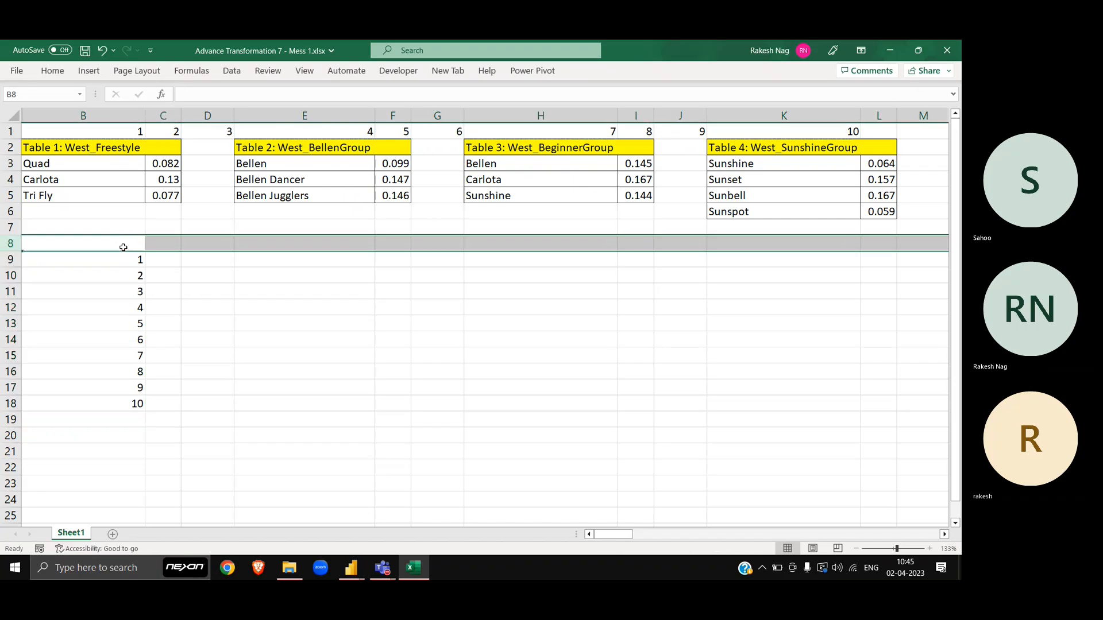
Enter "skip" in C11, beside the number 3 in the vertical list
{"action": "key", "text": "Down"}
{"action": "key", "text": "Down"}
{"action": "key", "text": "Down"}
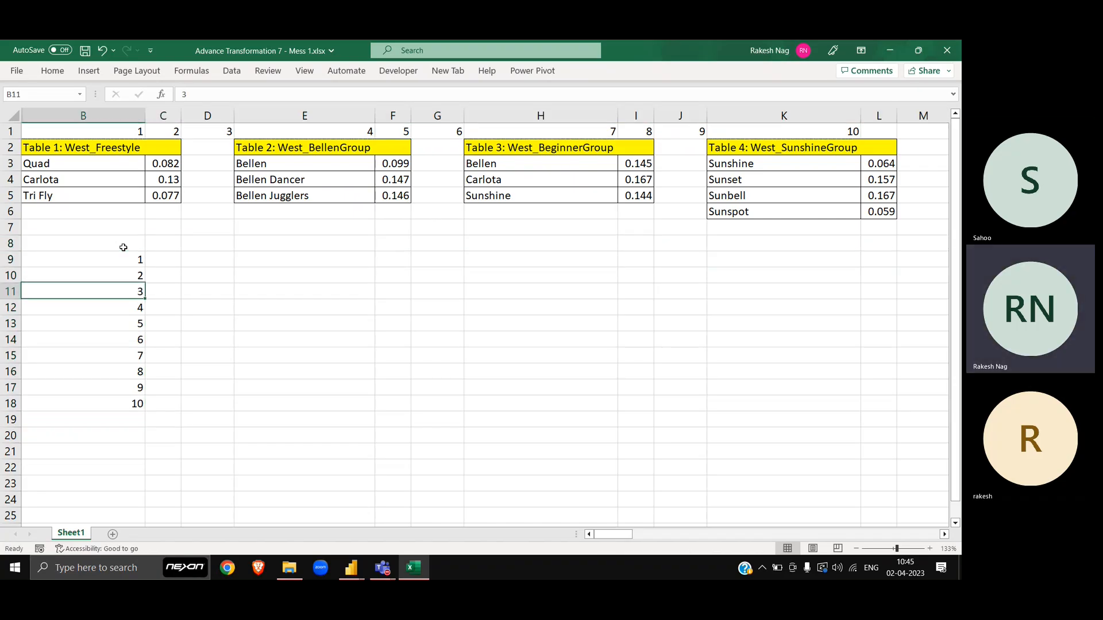
{"action": "key", "text": "Right"}
{"action": "type", "text": "skin"}
{"action": "key", "text": "Right"}
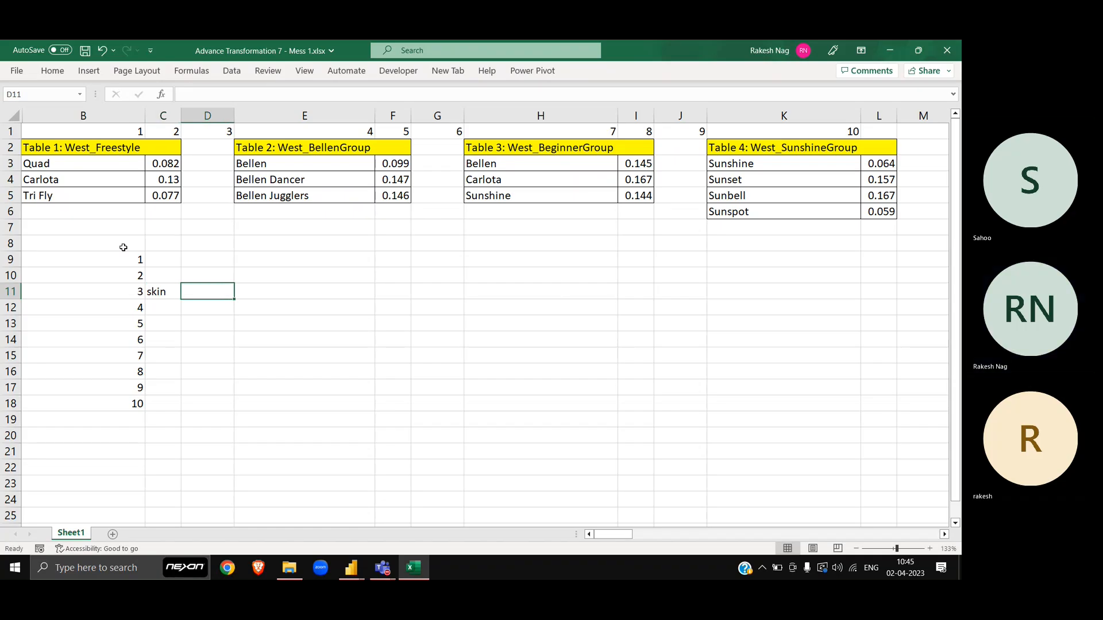
{"action": "key", "text": "Left"}
{"action": "key", "text": "F2"}
{"action": "key", "text": "BackSpace"}
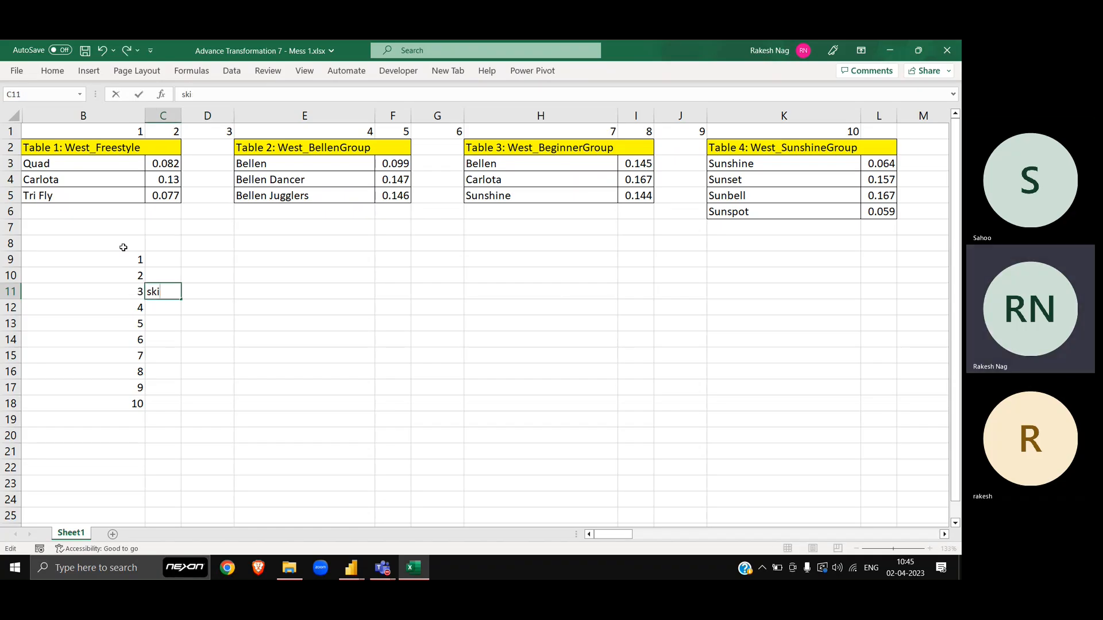
{"action": "key", "text": "Return"}
Copy the "skip" label to C14 and C17, beside the numbers 6 and 9, and select cell D9
{"action": "key", "text": "ctrl+c"}
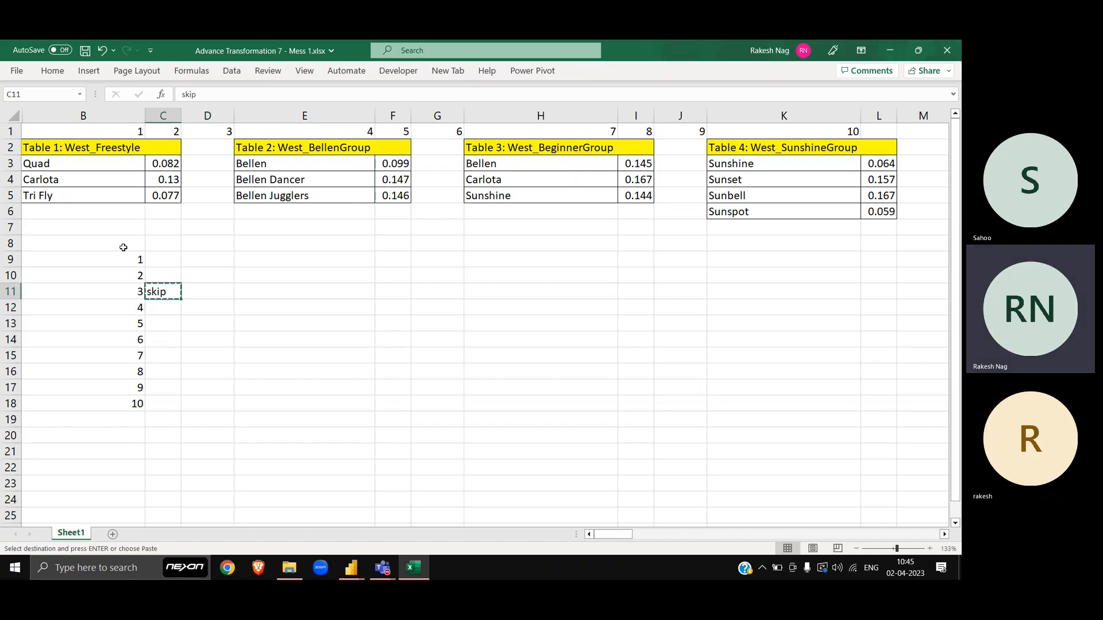
{"action": "key", "text": "Down"}
{"action": "key", "text": "Down"}
{"action": "key", "text": "Down"}
{"action": "key", "text": "ctrl+v"}
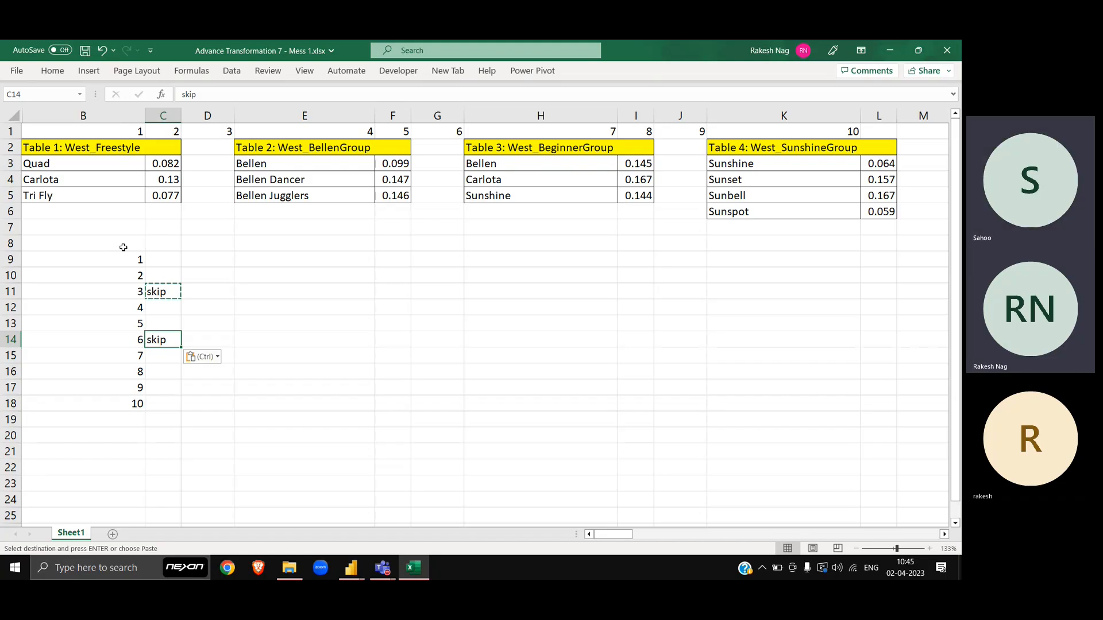
{"action": "key", "text": "Down"}
{"action": "key", "text": "Down"}
{"action": "key", "text": "Down"}
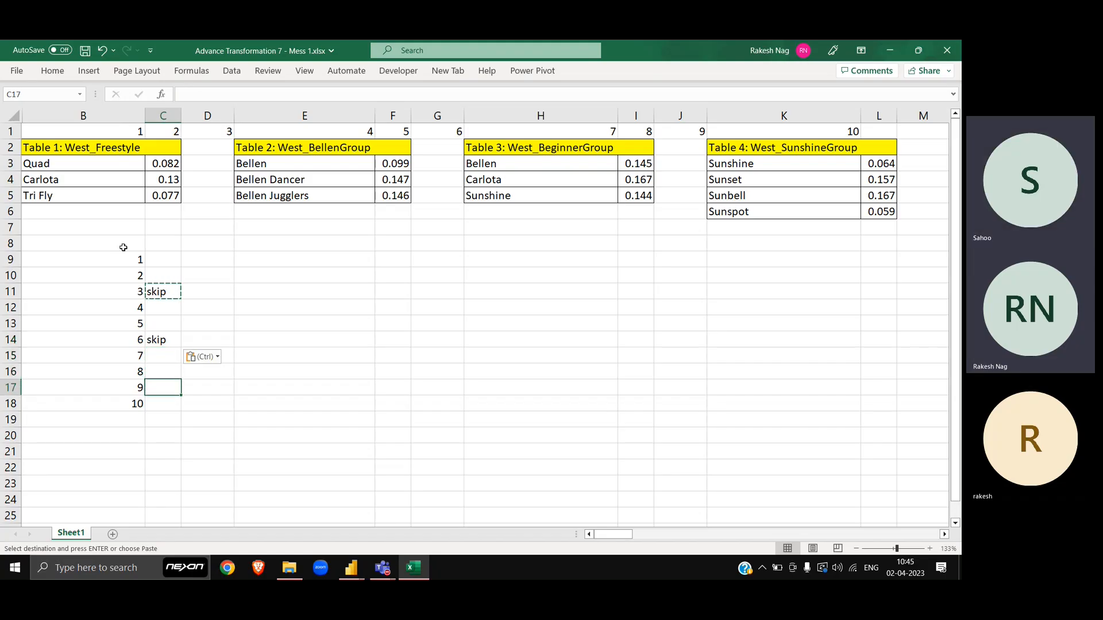
{"action": "key", "text": "ctrl+v"}
{"action": "key", "text": "Escape"}
{"action": "key", "text": "Up"}
{"action": "key", "text": "Up"}
{"action": "key", "text": "Up"}
{"action": "key", "text": "Up"}
{"action": "key", "text": "Up"}
{"action": "key", "text": "Up"}
{"action": "key", "text": "Up"}
{"action": "key", "text": "Up"}
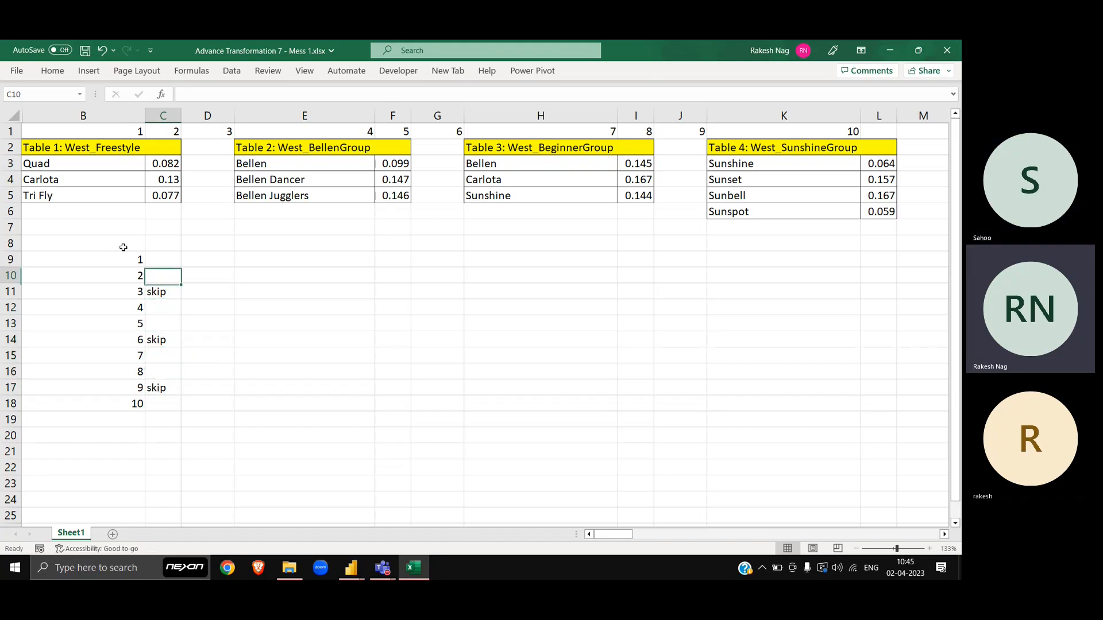
{"action": "key", "text": "Right"}
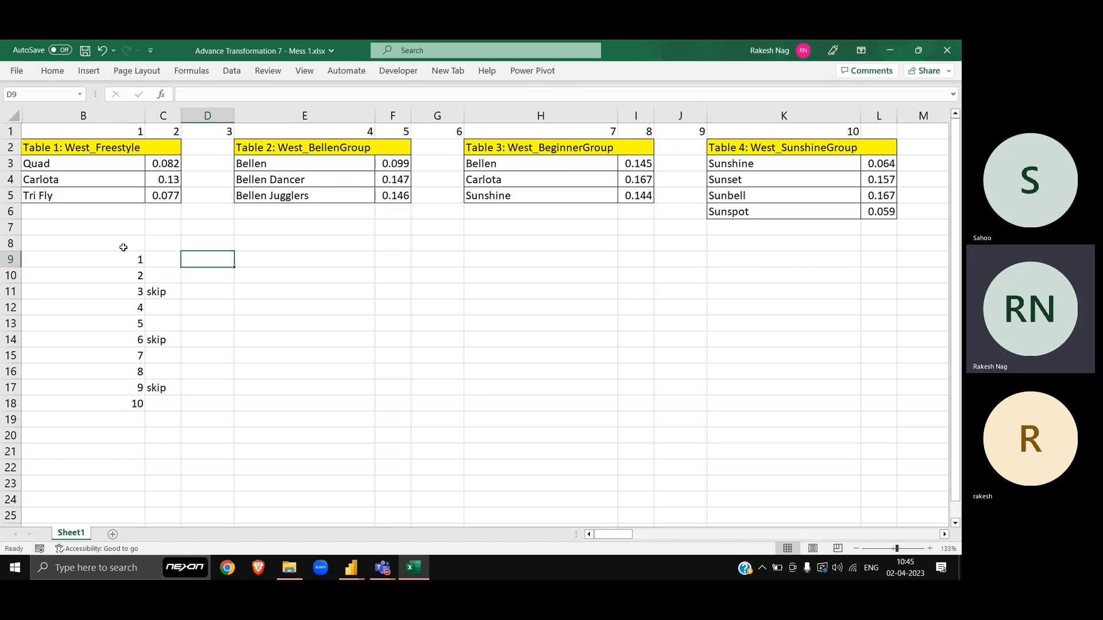
Switch to Power Query Editor and add an index column starting from 1 to the Sheet1 (2) query
{"action": "key", "text": "alt+Tab"}
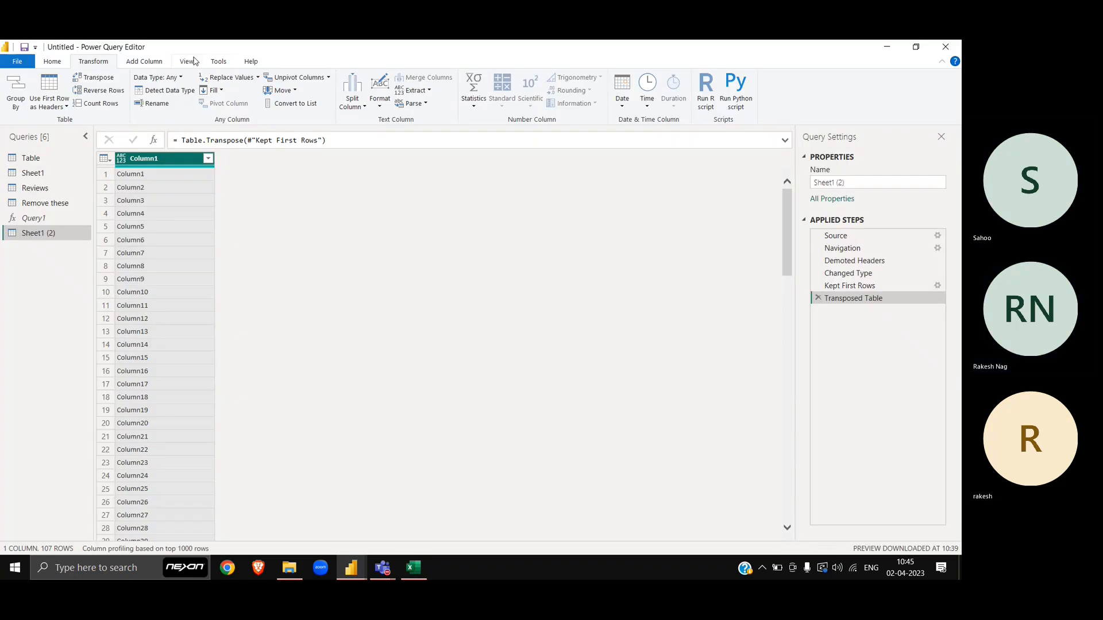
{"action": "left_click", "coordinate": [154, 61]}
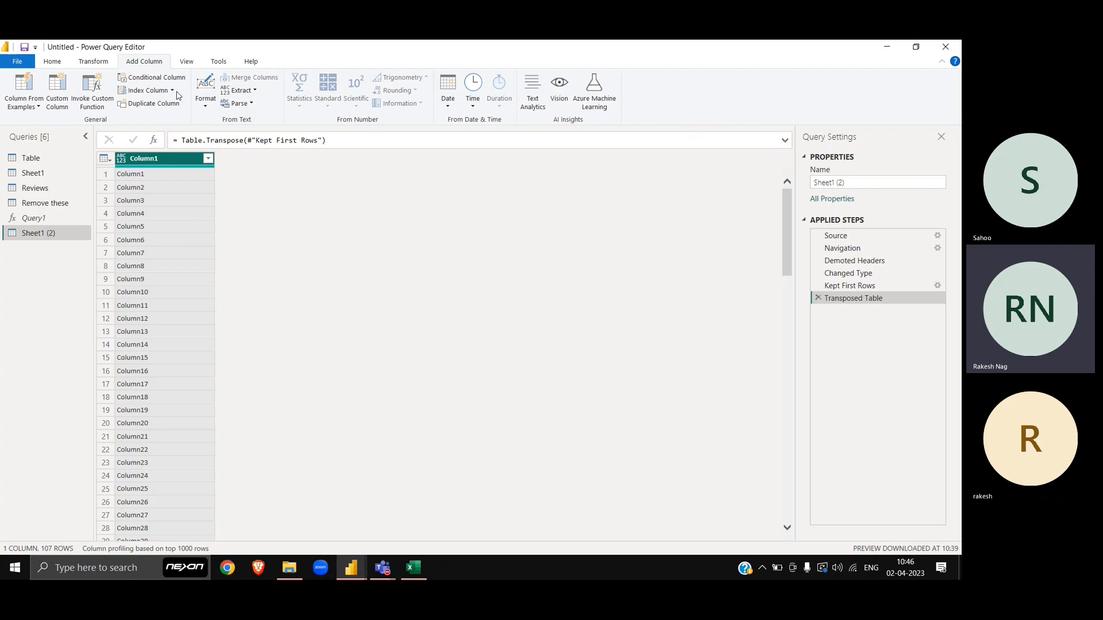
{"action": "left_click", "coordinate": [171, 91]}
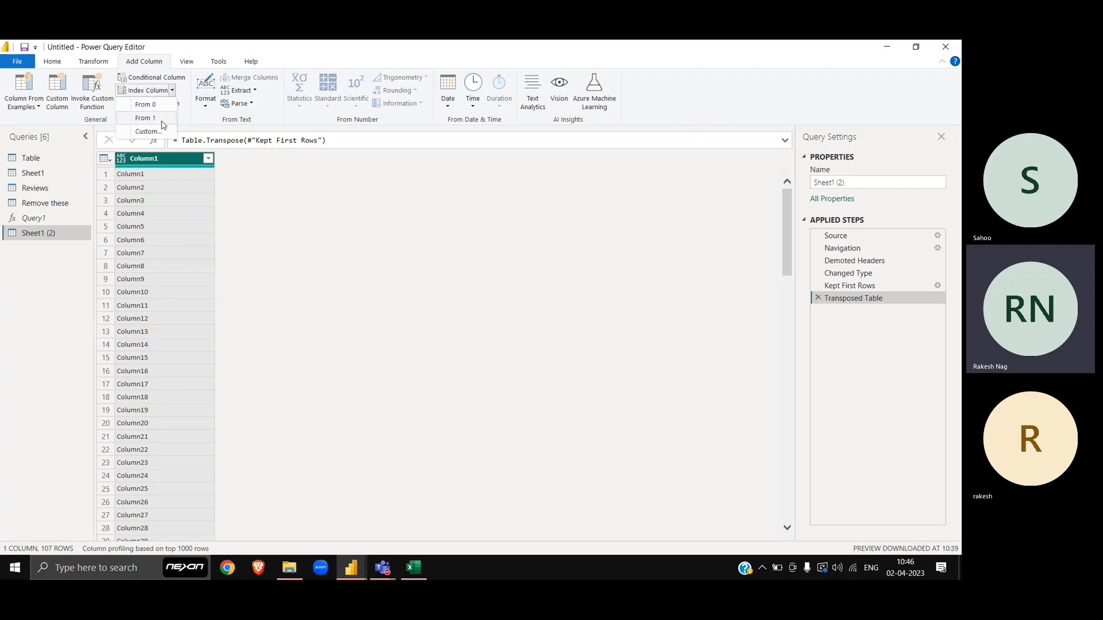
{"action": "left_click", "coordinate": [163, 126]}
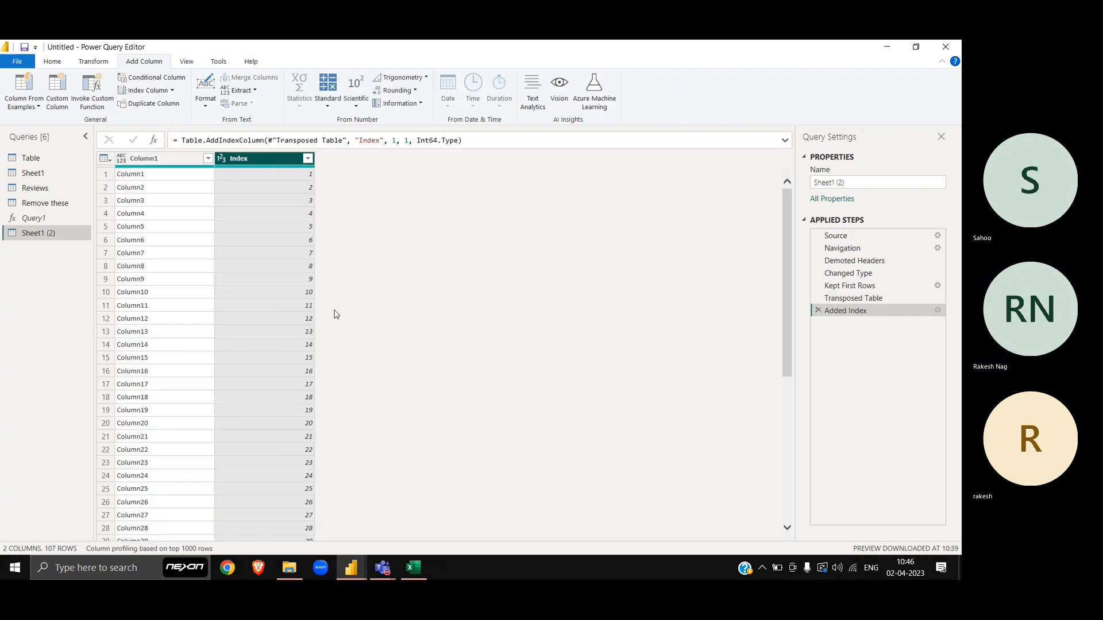
Switch back to the Excel workbook and enter the formula =B9/3 in cell D9
{"action": "key", "text": "alt+Tab"}
{"action": "type", "text": "="}
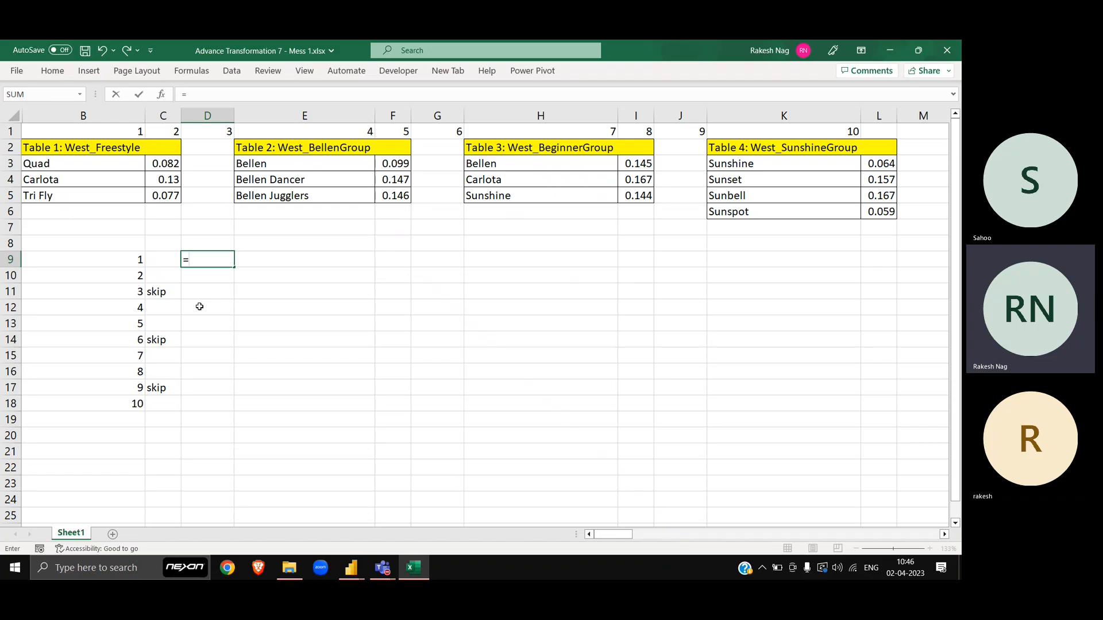
{"action": "key", "text": "Left"}
{"action": "key", "text": "Left"}
{"action": "type", "text": "/3"}
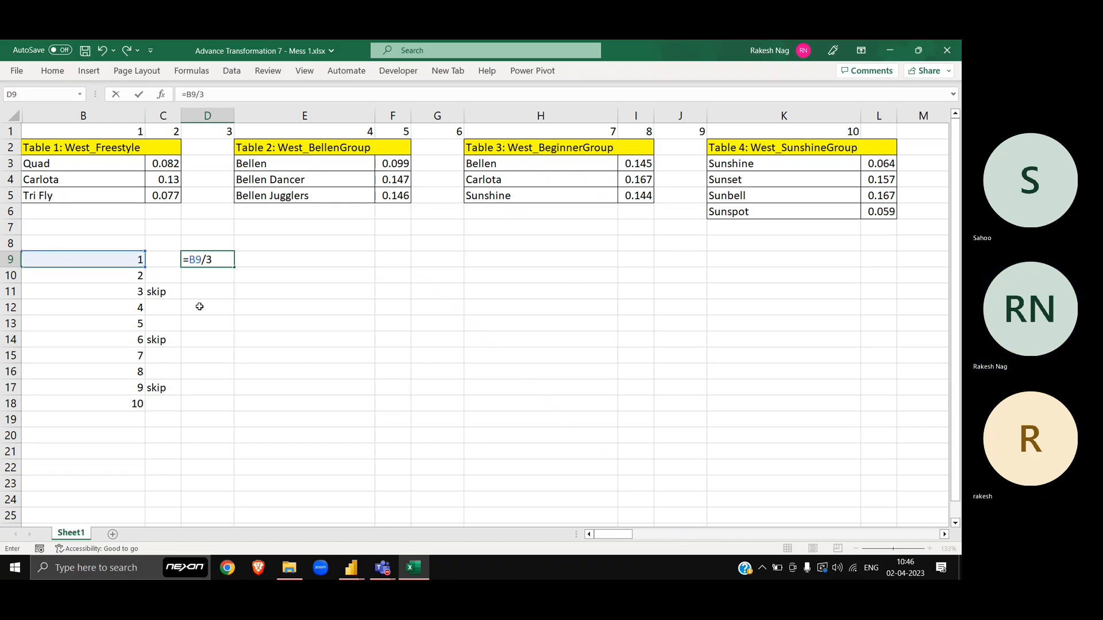
{"action": "key", "text": "Return"}
Fill the division formula from D9 down to D18
{"action": "key", "text": "Up"}
{"action": "key", "text": "shift+Down"}
{"action": "key", "text": "shift+Down"}
{"action": "key", "text": "shift+Down"}
{"action": "key", "text": "shift+Down"}
{"action": "key", "text": "shift+Down"}
{"action": "key", "text": "shift+Down"}
{"action": "key", "text": "shift+Down"}
{"action": "key", "text": "shift+Down"}
{"action": "key", "text": "shift+Down"}
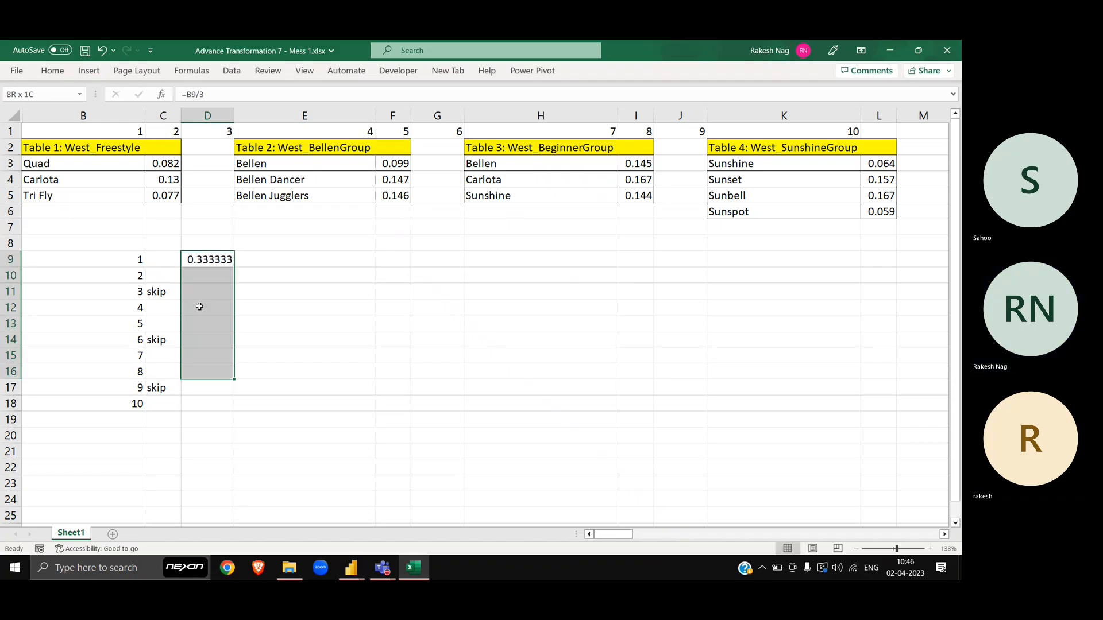
{"action": "key", "text": "ctrl+d"}
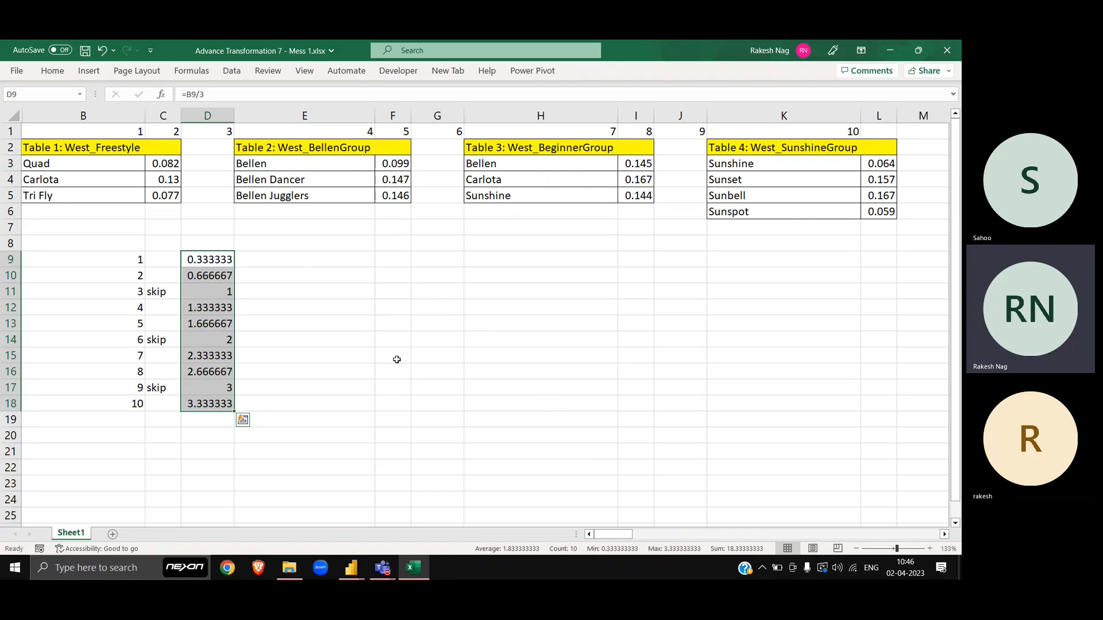
Enter the formula =ROUNDDOWN(D9,0) in cell E9
{"action": "key", "text": "Right"}
{"action": "type", "text": "=roun"}
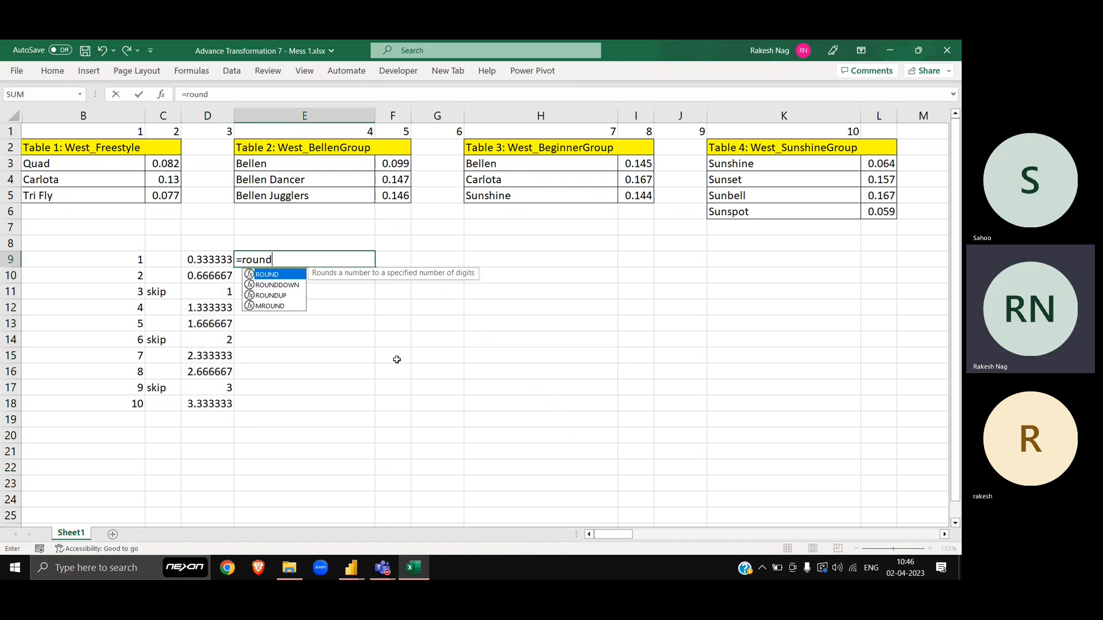
{"action": "type", "text": "d"}
{"action": "key", "text": "Down"}
{"action": "key", "text": "Tab"}
{"action": "key", "text": "Left"}
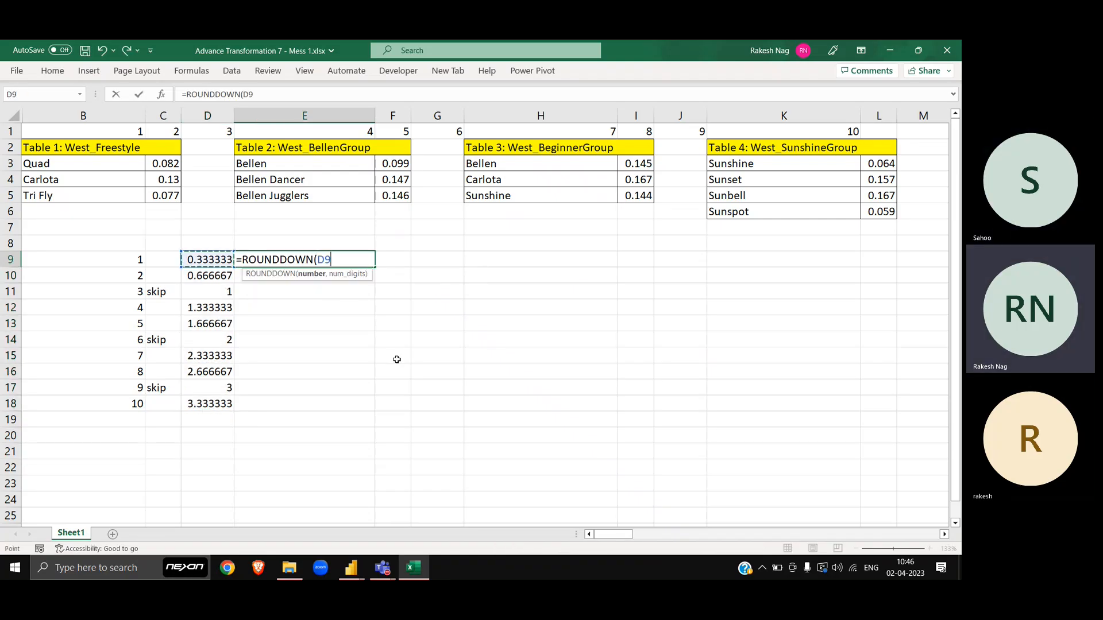
{"action": "type", "text": ","}
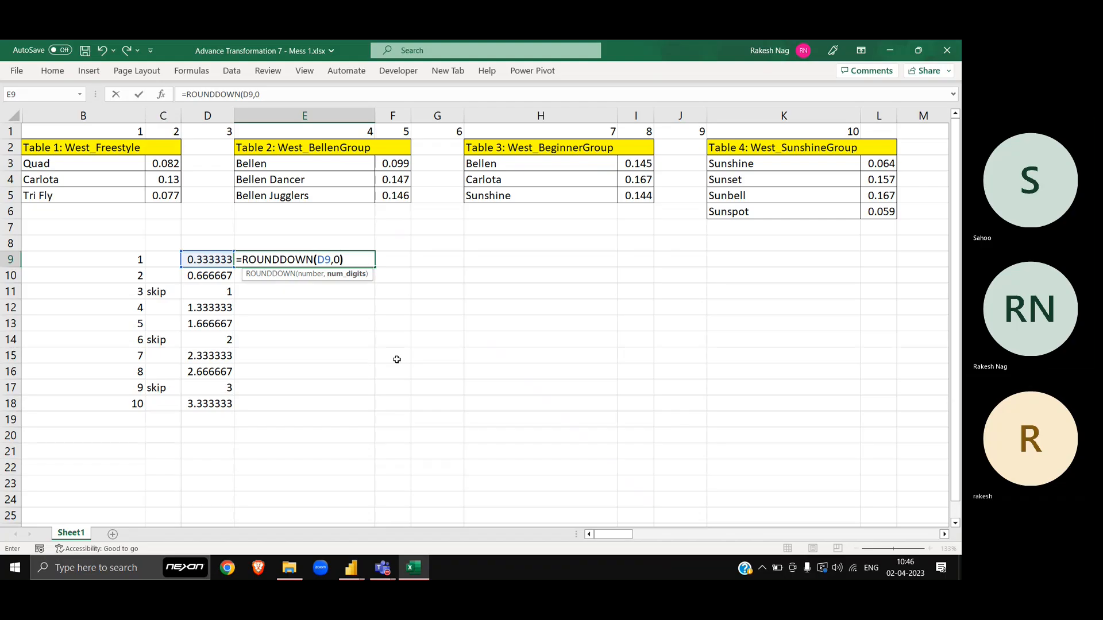
{"action": "type", "text": "0)"}
{"action": "key", "text": "Return"}
Fill the ROUNDDOWN formula from E9 down to E18
{"action": "key", "text": "Left"}
{"action": "key", "text": "ctrl+Down"}
{"action": "key", "text": "Right"}
{"action": "key", "text": "ctrl+shift+Up"}
{"action": "key", "text": "ctrl+d"}
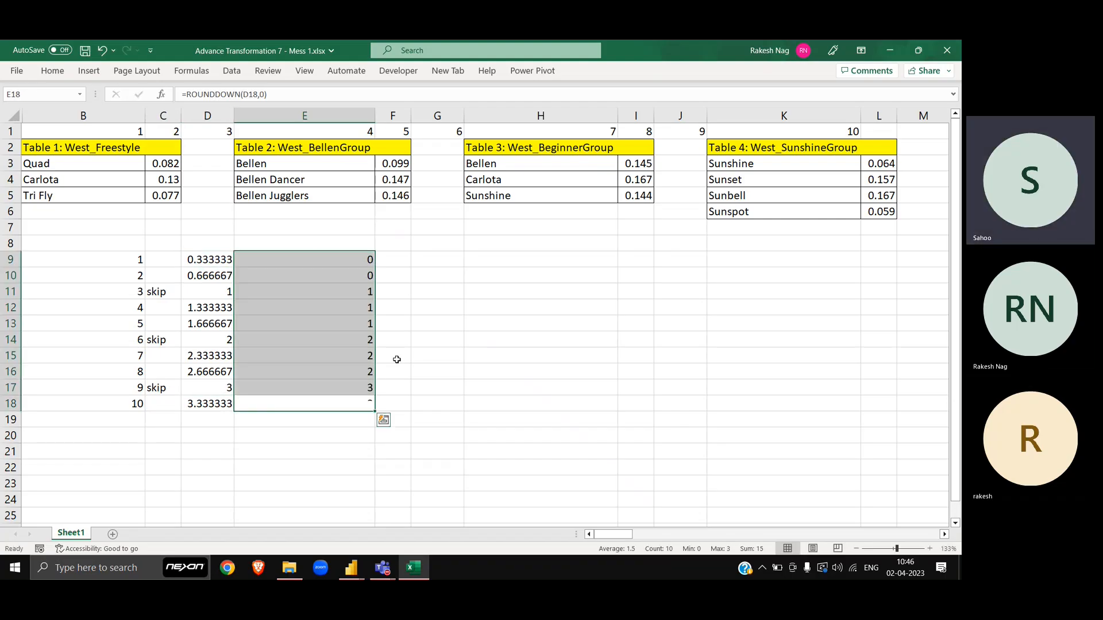
{"action": "key", "text": "Down"}
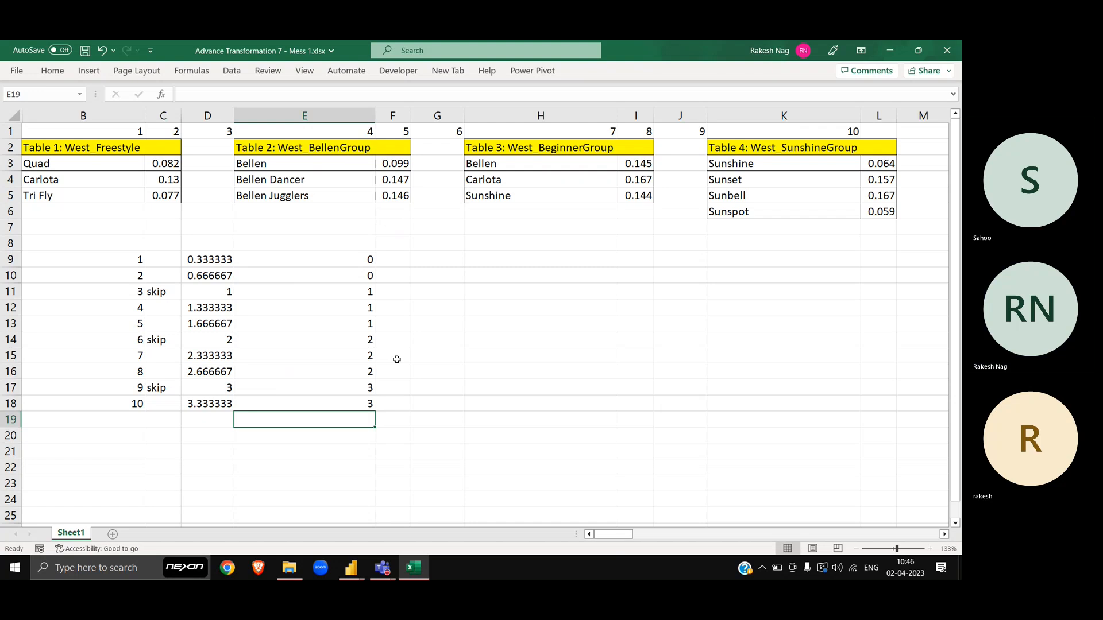
Change the formula in E9 to =ROUNDUP(D9,0)
{"action": "key", "text": "Up"}
{"action": "key", "text": "ctrl+Up"}
{"action": "key", "text": "F2"}
{"action": "key", "text": "Left"}
{"action": "key", "text": "Left"}
{"action": "key", "text": "Left"}
{"action": "key", "text": "Left"}
{"action": "key", "text": "Left"}
{"action": "key", "text": "Left"}
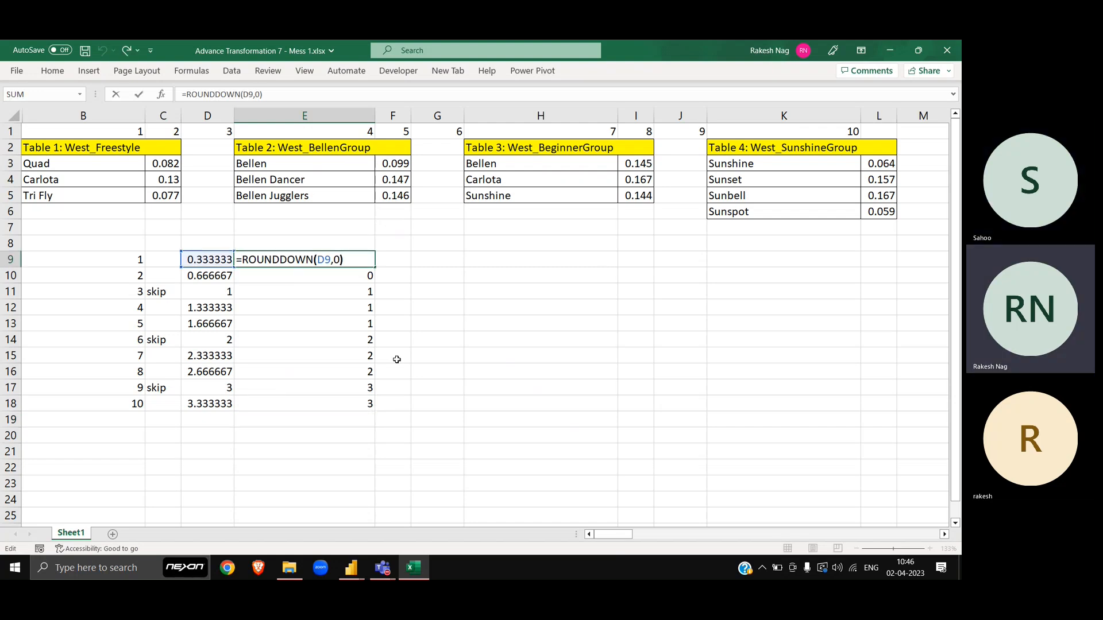
{"action": "key", "text": "BackSpace"}
{"action": "key", "text": "BackSpace"}
{"action": "key", "text": "BackSpace"}
{"action": "key", "text": "BackSpace"}
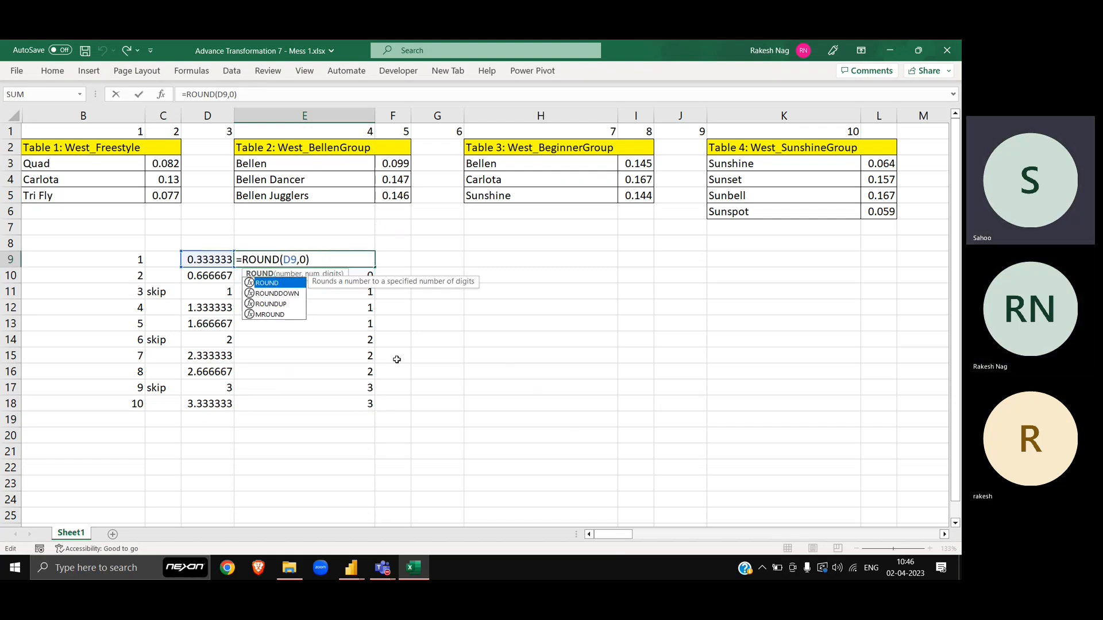
{"action": "type", "text": "UP"}
{"action": "key", "text": "Return"}
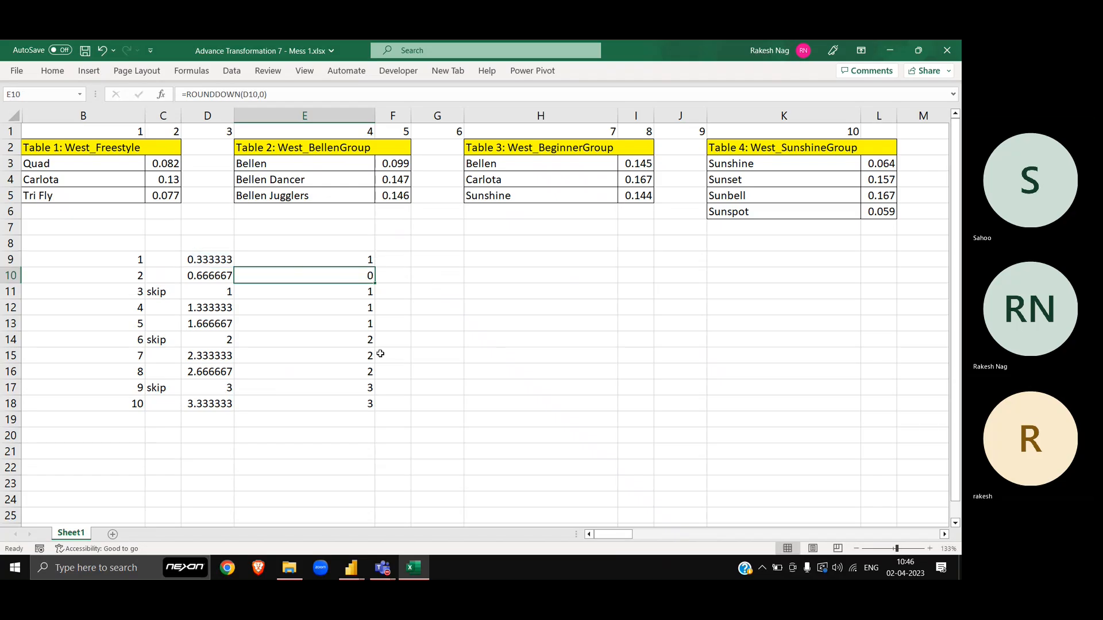
Fill the ROUNDUP formula from E9 down to E18
{"action": "key", "text": "Up"}
{"action": "key", "text": "ctrl+shift+Down"}
{"action": "key", "text": "ctrl+d"}
Go through the rounded-up values in E9:E18 and select the first three to examine how they group the column numbers
{"action": "key", "text": "Down"}
{"action": "key", "text": "Down"}
{"action": "key", "text": "Down"}
{"action": "key", "text": "Down"}
{"action": "key", "text": "Down"}
{"action": "key", "text": "Down"}
{"action": "key", "text": "Down"}
{"action": "key", "text": "Down"}
{"action": "key", "text": "Down"}
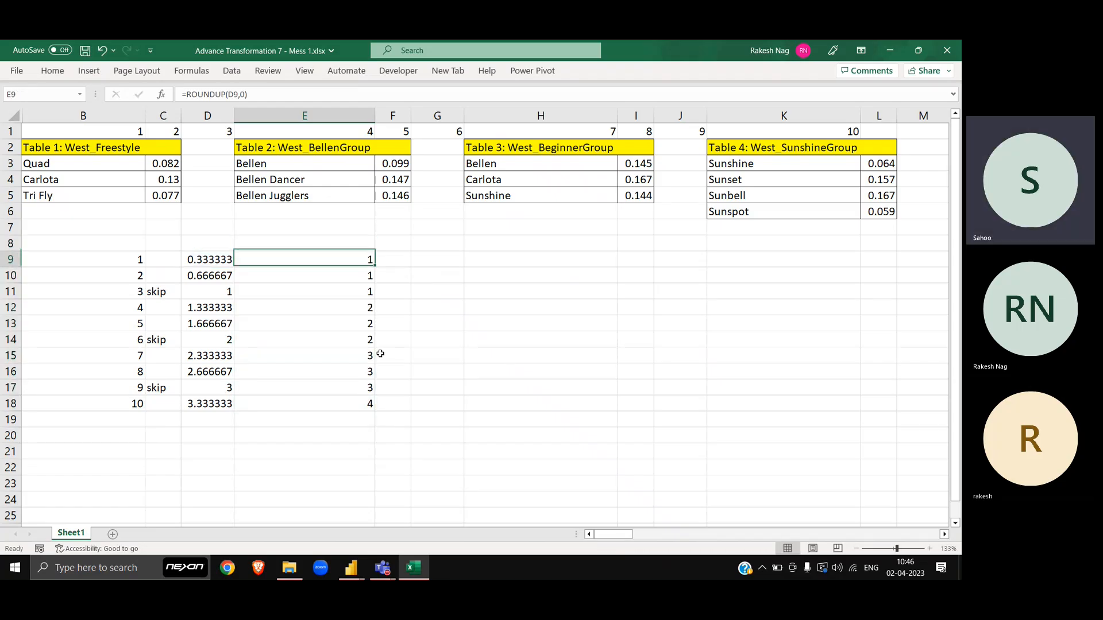
{"action": "key", "text": "Up"}
{"action": "key", "text": "Up"}
{"action": "key", "text": "Up"}
{"action": "key", "text": "Up"}
{"action": "key", "text": "Up"}
{"action": "key", "text": "Up"}
{"action": "key", "text": "Up"}
{"action": "key", "text": "Up"}
{"action": "key", "text": "Up"}
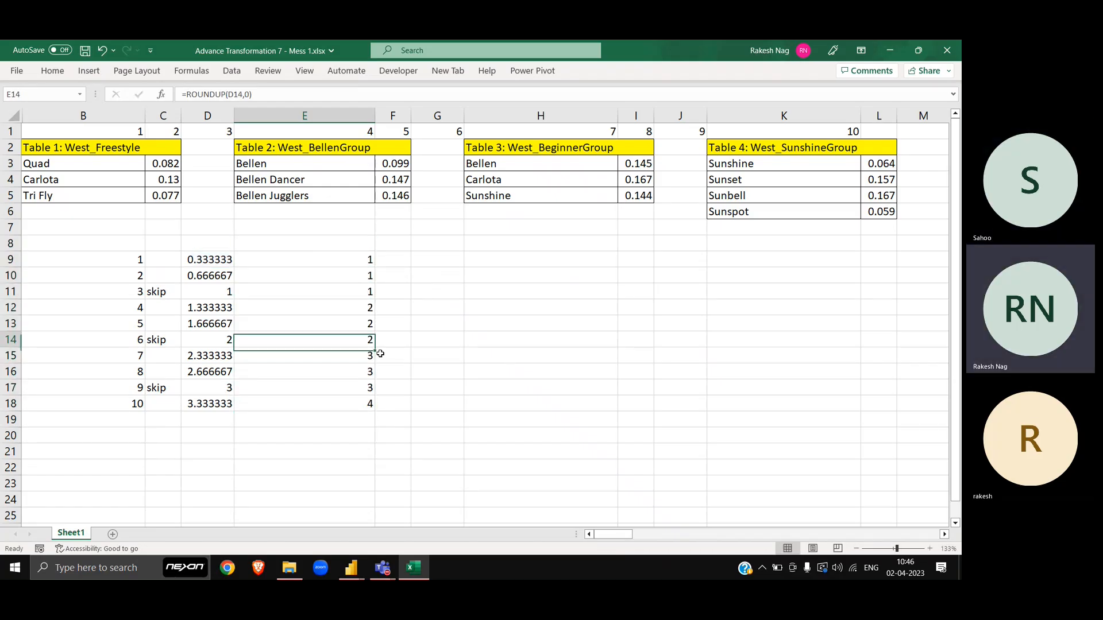
{"action": "key", "text": "shift+Down"}
{"action": "key", "text": "shift+Down"}
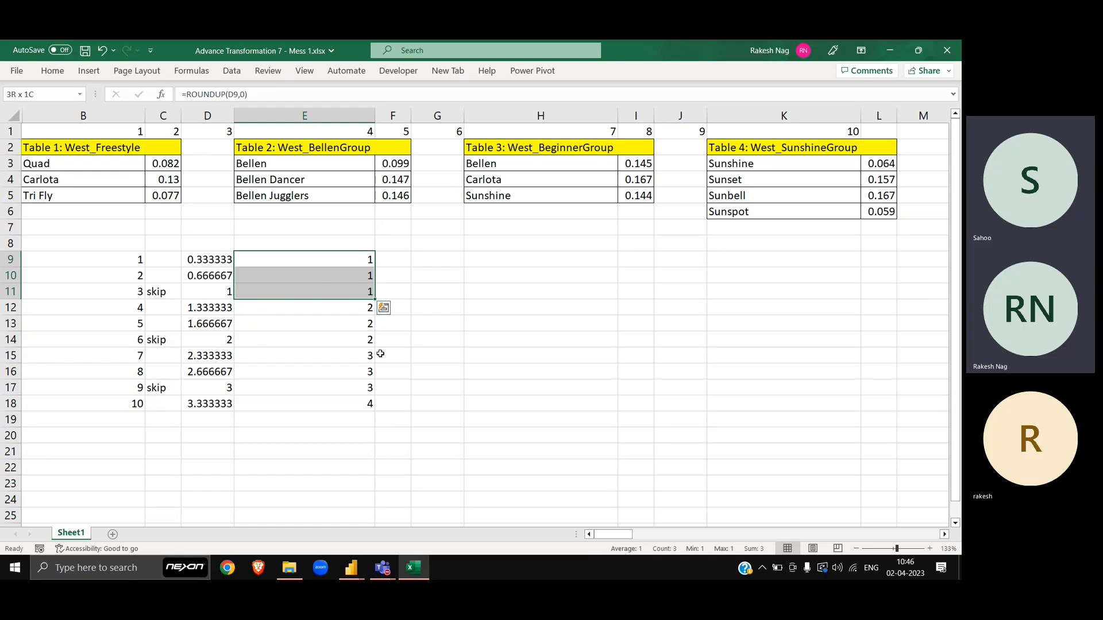
{"action": "key", "text": "shift+Up"}
{"action": "key", "text": "shift+Up"}
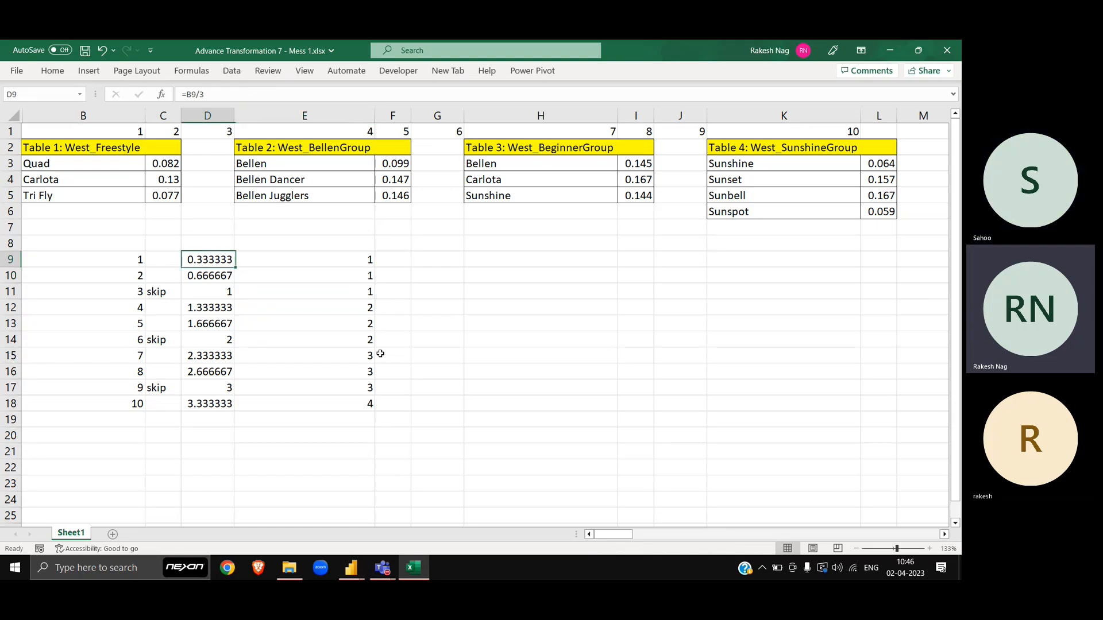
Highlight the skip rows 11, 14 and 17 and the column numbers in B9:B18 to examine which columns separate the tables
{"action": "key", "text": "Left"}
{"action": "key", "text": "Left"}
{"action": "key", "text": "Down"}
{"action": "key", "text": "Down"}
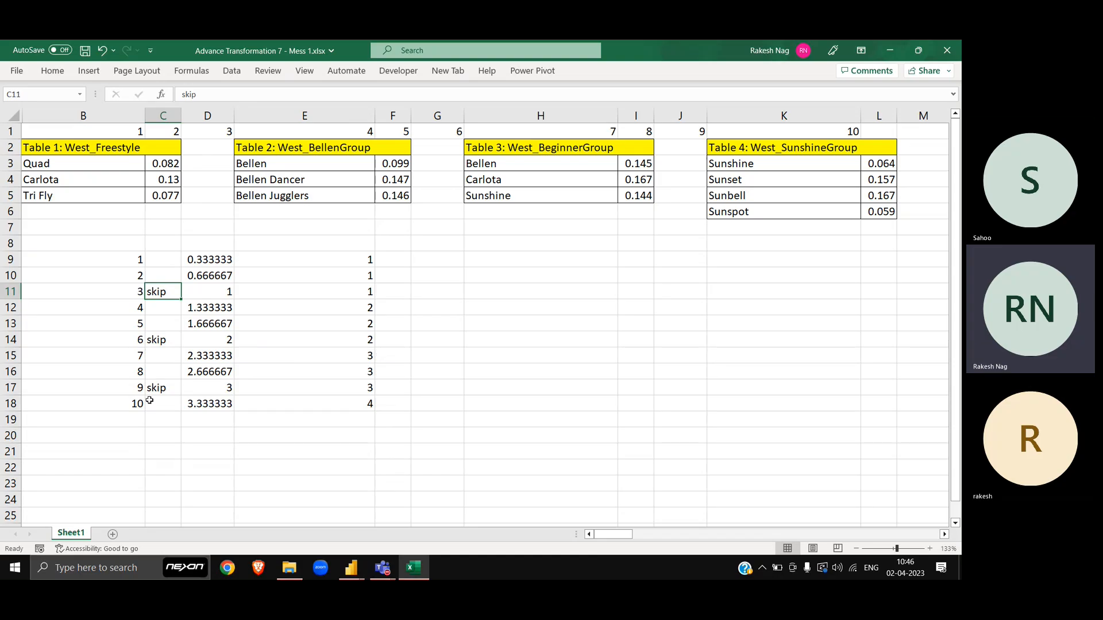
{"action": "left_click", "coordinate": [115, 291]}
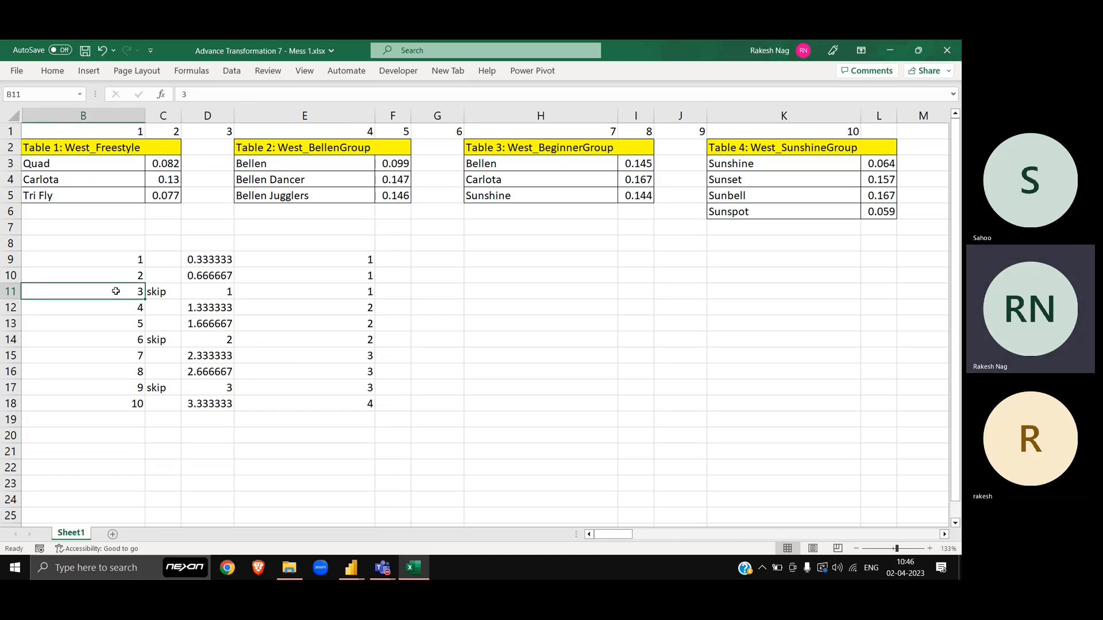
{"action": "key", "text": "shift+space"}
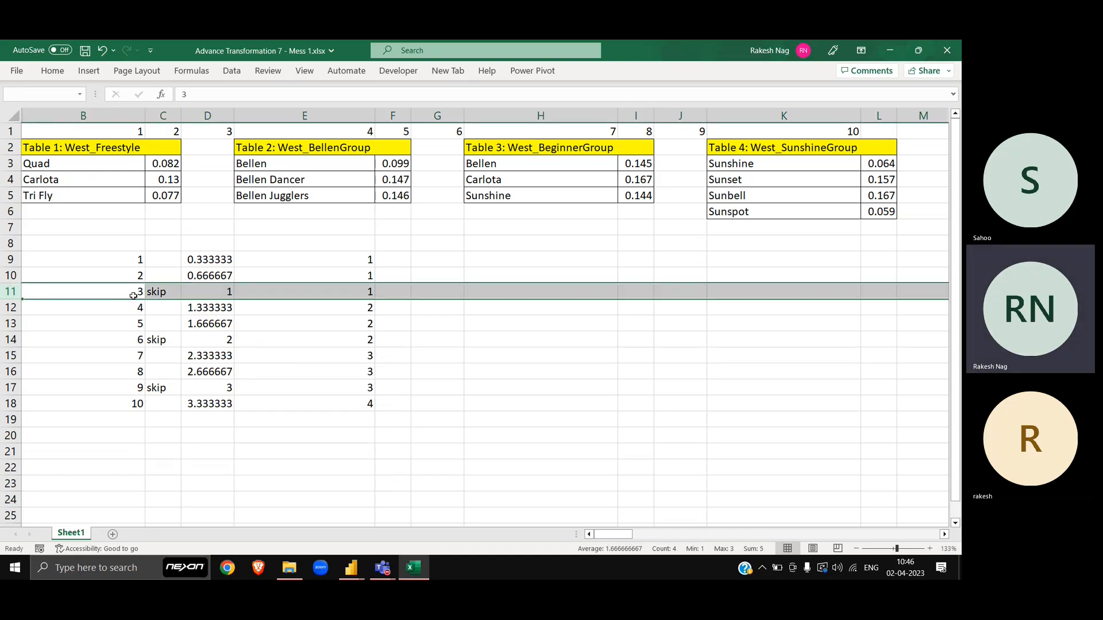
{"action": "left_click", "coordinate": [10, 342], "text": "ctrl"}
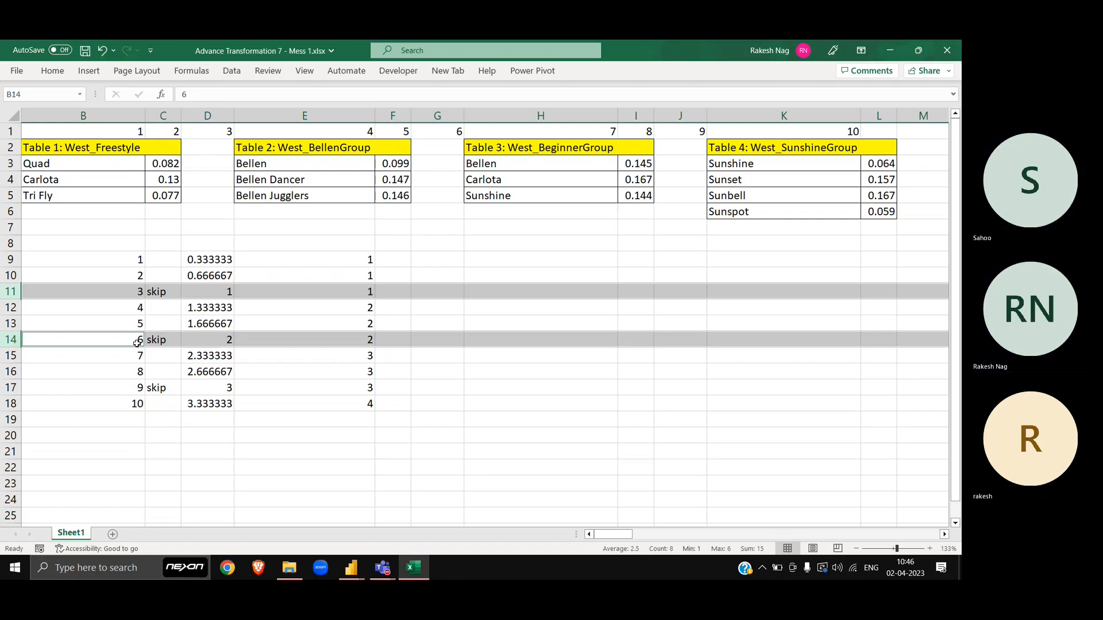
{"action": "left_click", "coordinate": [10, 388], "text": "ctrl"}
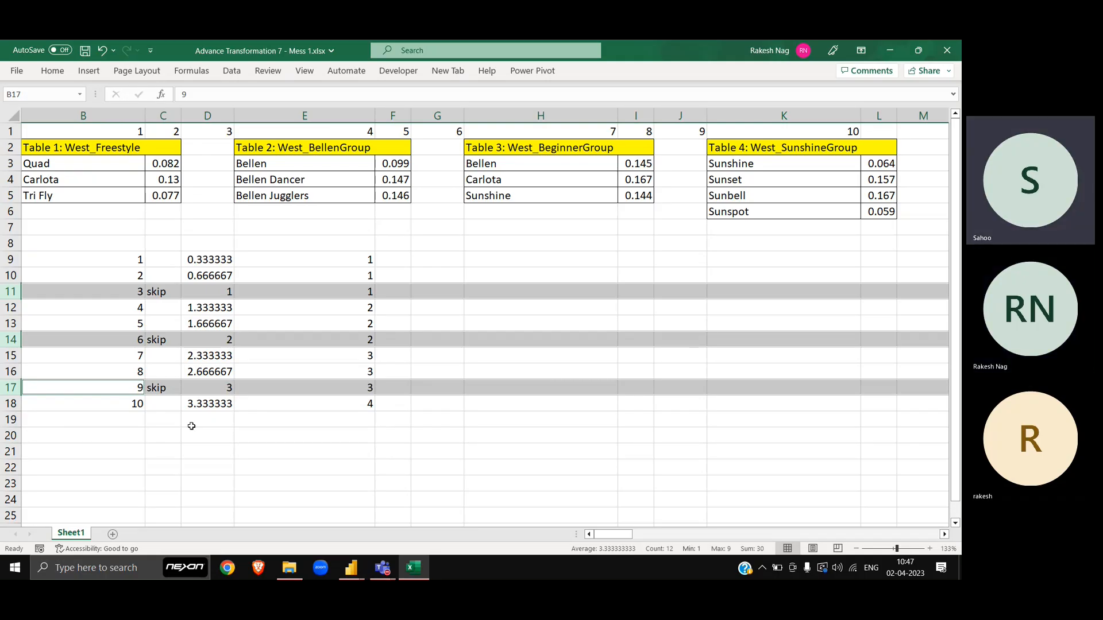
{"action": "left_click", "coordinate": [224, 260]}
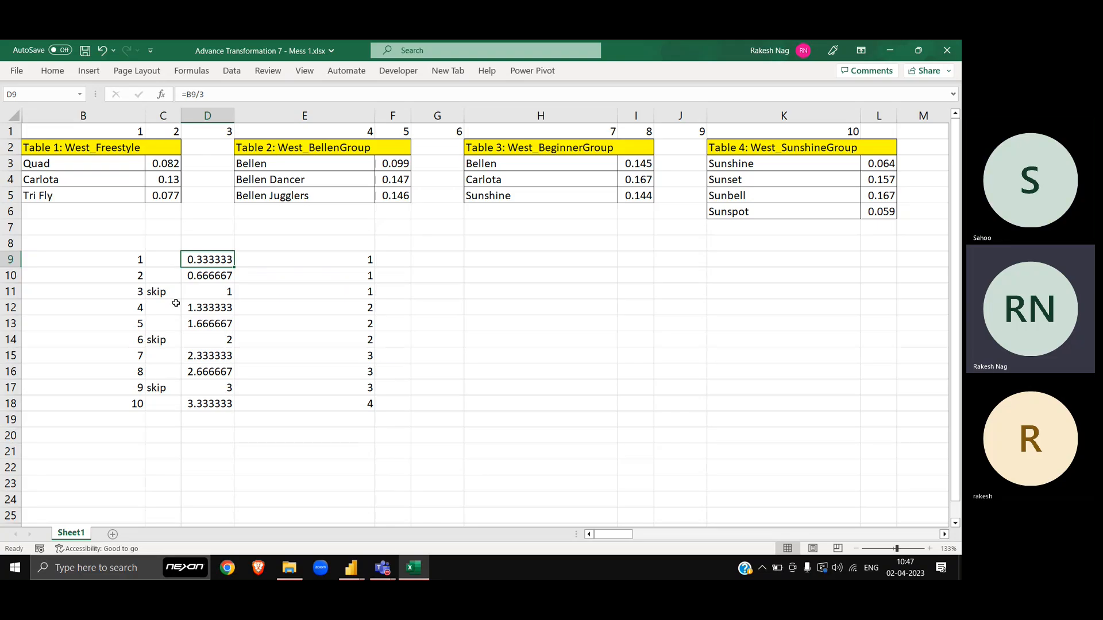
{"action": "left_click_drag", "start_coordinate": [136, 259], "coordinate": [138, 406]}
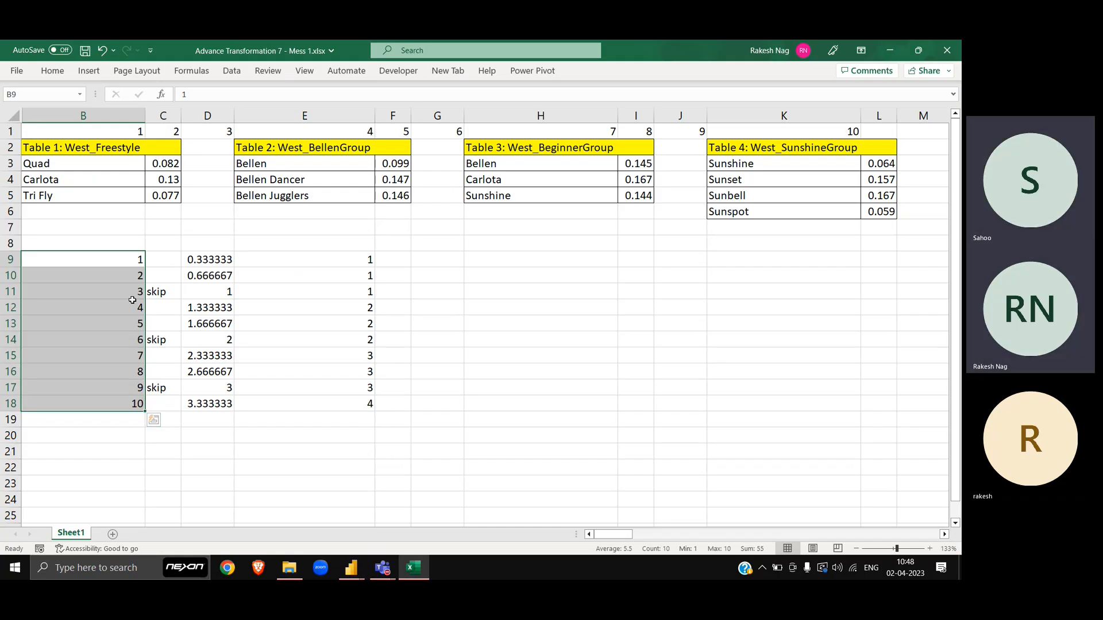
Clear the ROUNDUP formulas from E9:E18
{"action": "key", "text": "Right"}
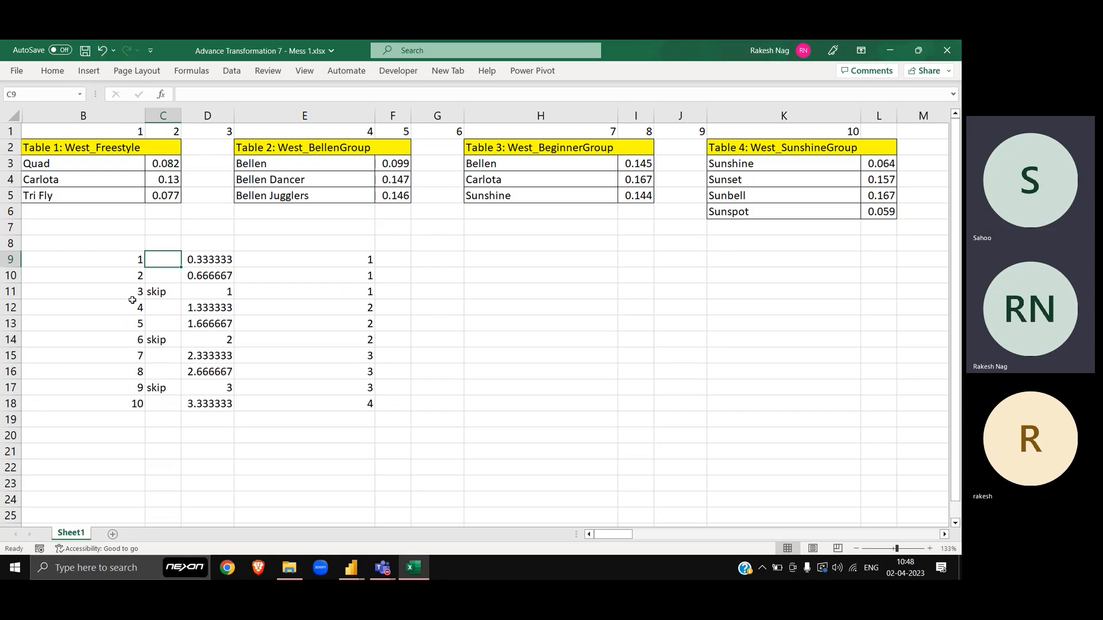
{"action": "key", "text": "Right"}
{"action": "key", "text": "Right"}
{"action": "key", "text": "ctrl+shift+Down"}
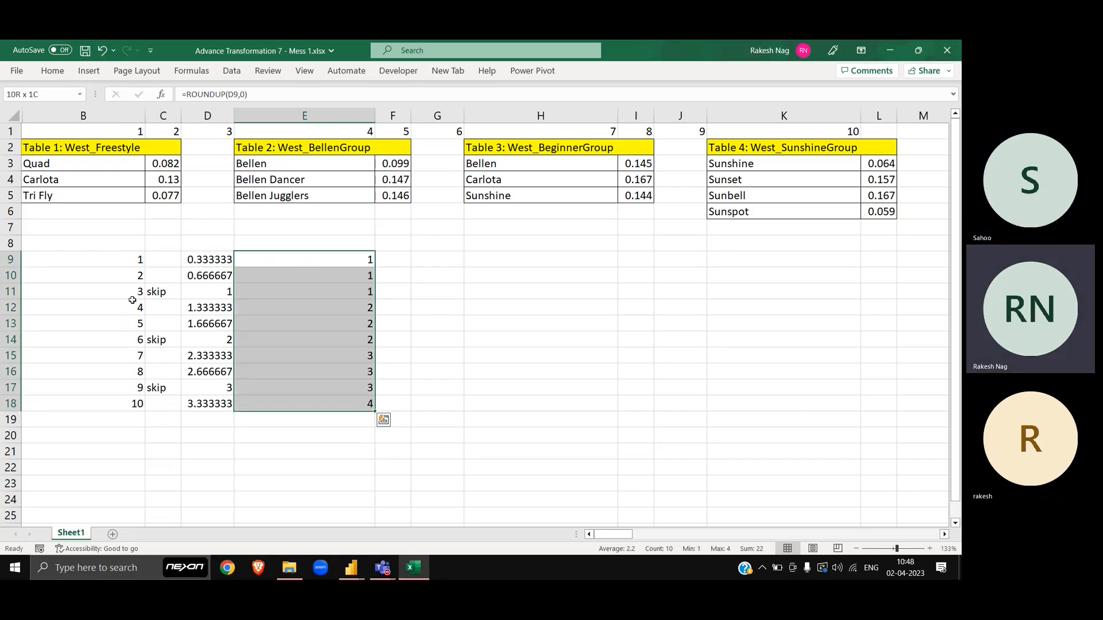
{"action": "key", "text": "Delete"}
{"action": "key", "text": "Left"}
{"action": "key", "text": "Down"}
{"action": "key", "text": "ctrl+Down"}
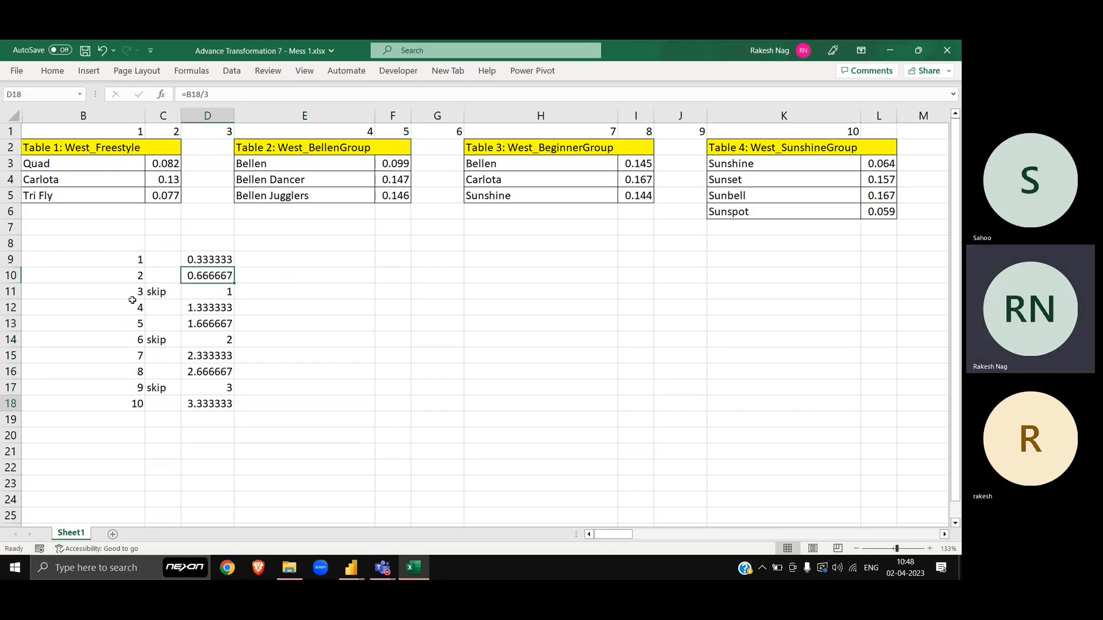
{"action": "key", "text": "ctrl+Up"}
{"action": "key", "text": "Right"}
{"action": "type", "text": "="}
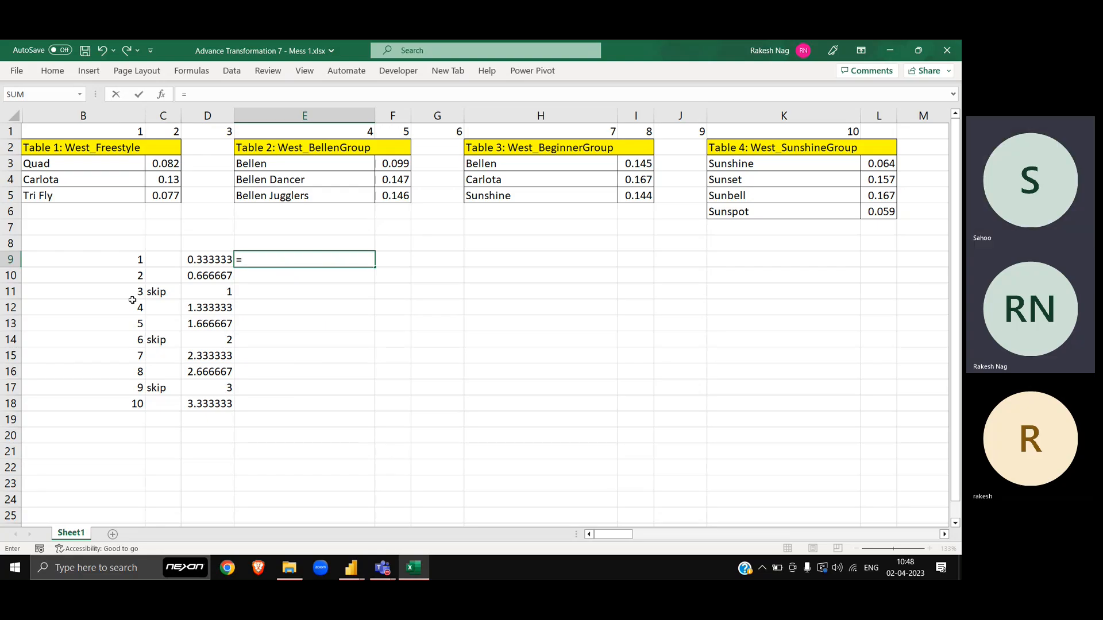
{"action": "type", "text": "mod"}
{"action": "key", "text": "Tab"}
{"action": "key", "text": "Left"}
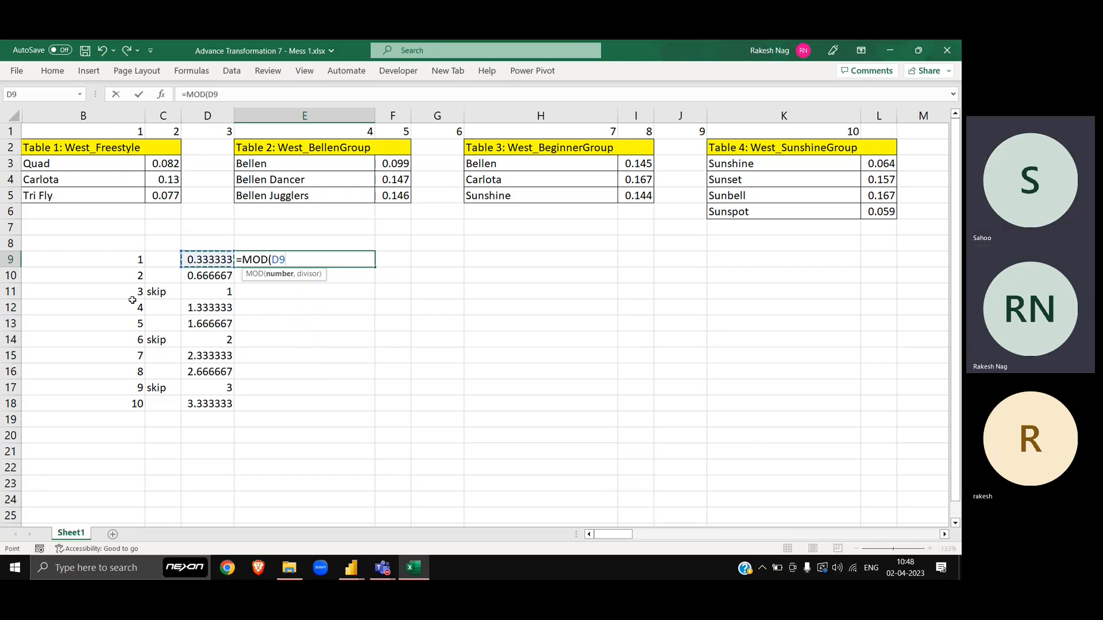
{"action": "type", "text": ")"}
{"action": "key", "text": "Return"}
{"action": "key", "text": "Return"}
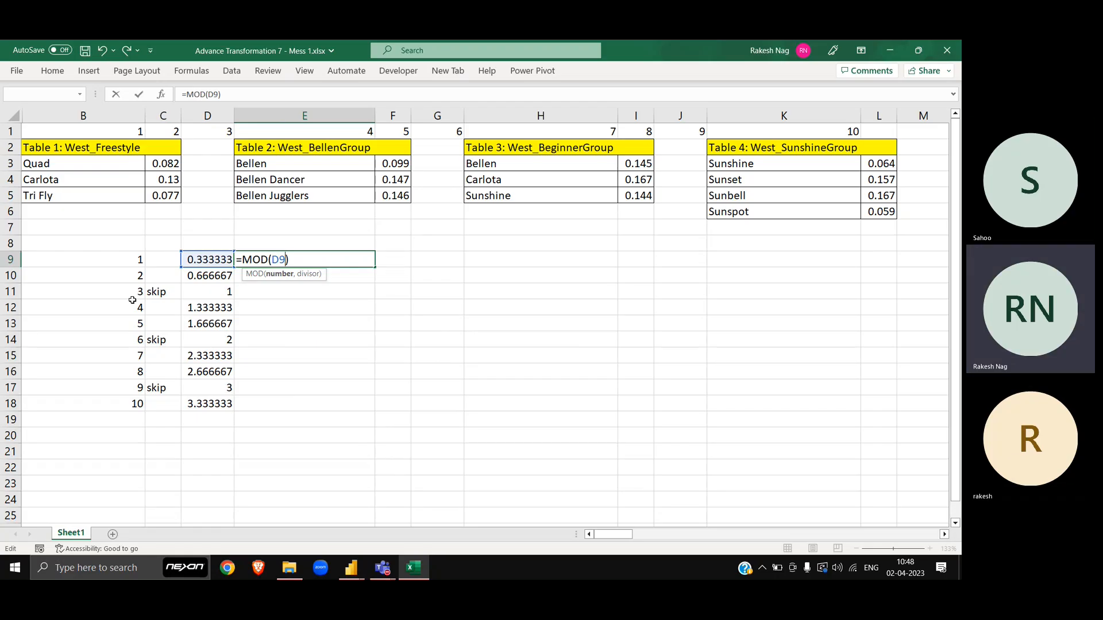
{"action": "key", "text": "Escape"}
{"action": "type", "text": "="}
{"action": "key", "text": "Left"}
{"action": "key", "text": "Left"}
{"action": "key", "text": "Left"}
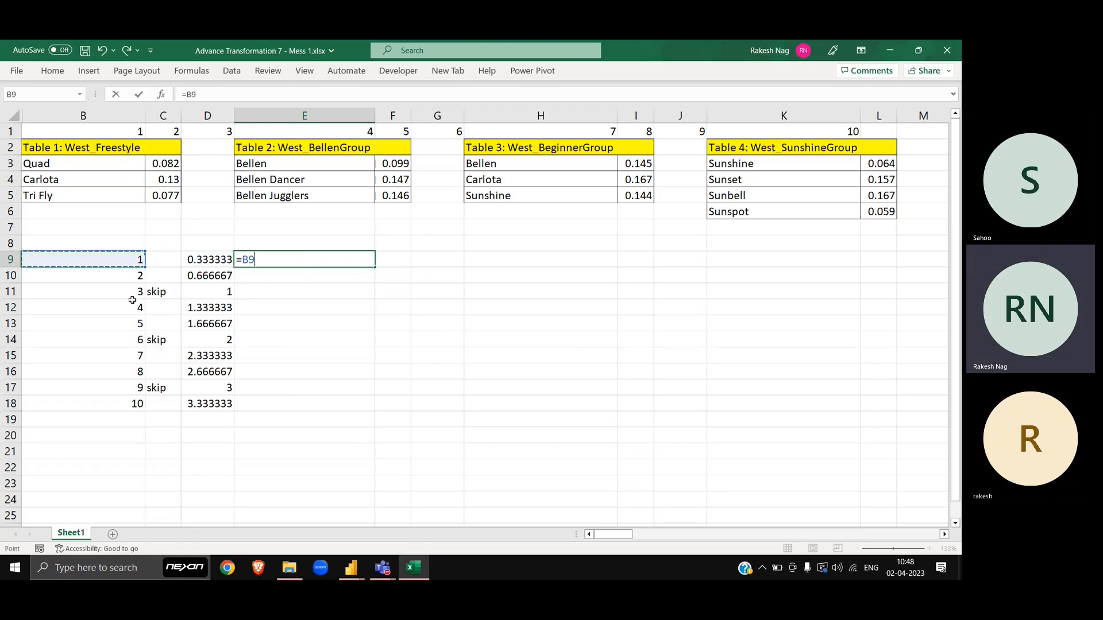
{"action": "key", "text": "Escape"}
Enter the formula =MOD(B9,3) in E9 to get the remainder of the column number divided by 3
{"action": "type", "text": "=mod"}
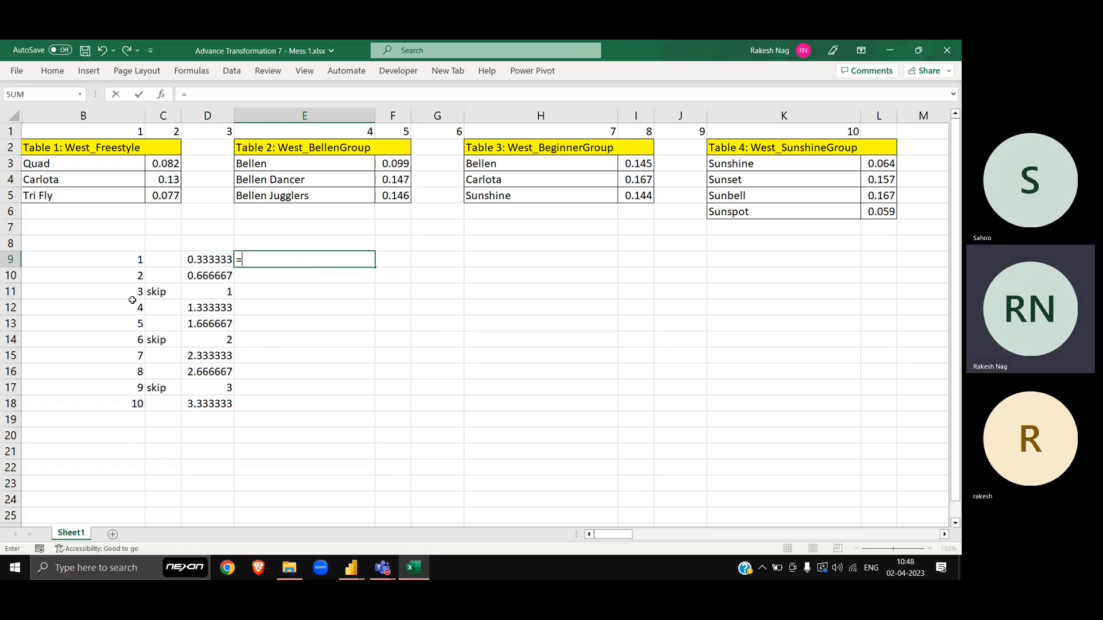
{"action": "key", "text": "Tab"}
{"action": "key", "text": "Left"}
{"action": "key", "text": "Left"}
{"action": "key", "text": "Left"}
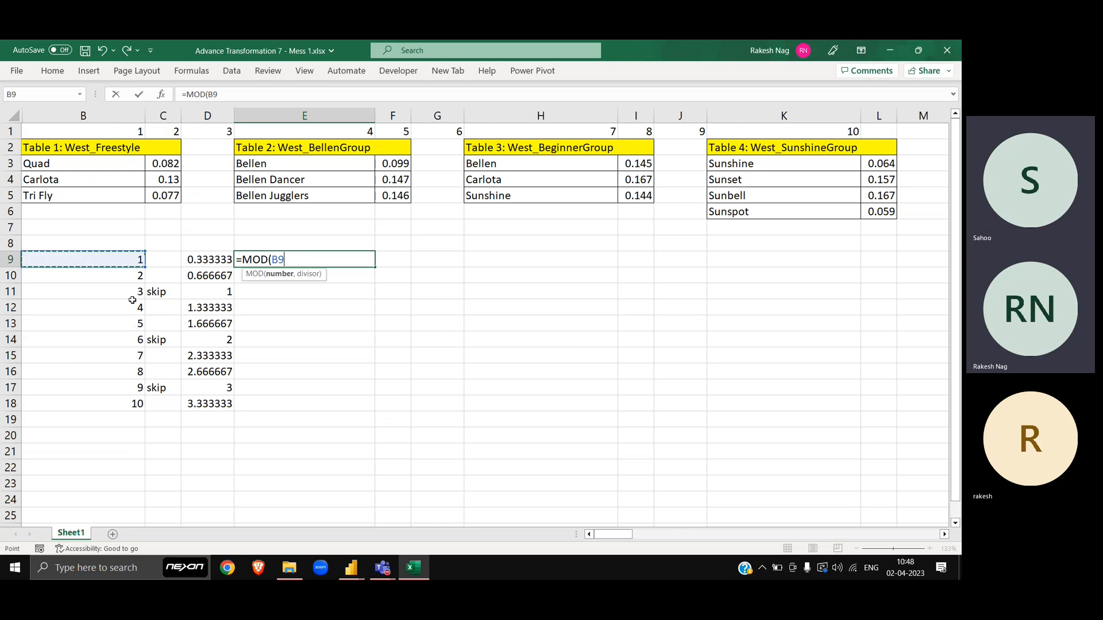
{"action": "type", "text": ",3"}
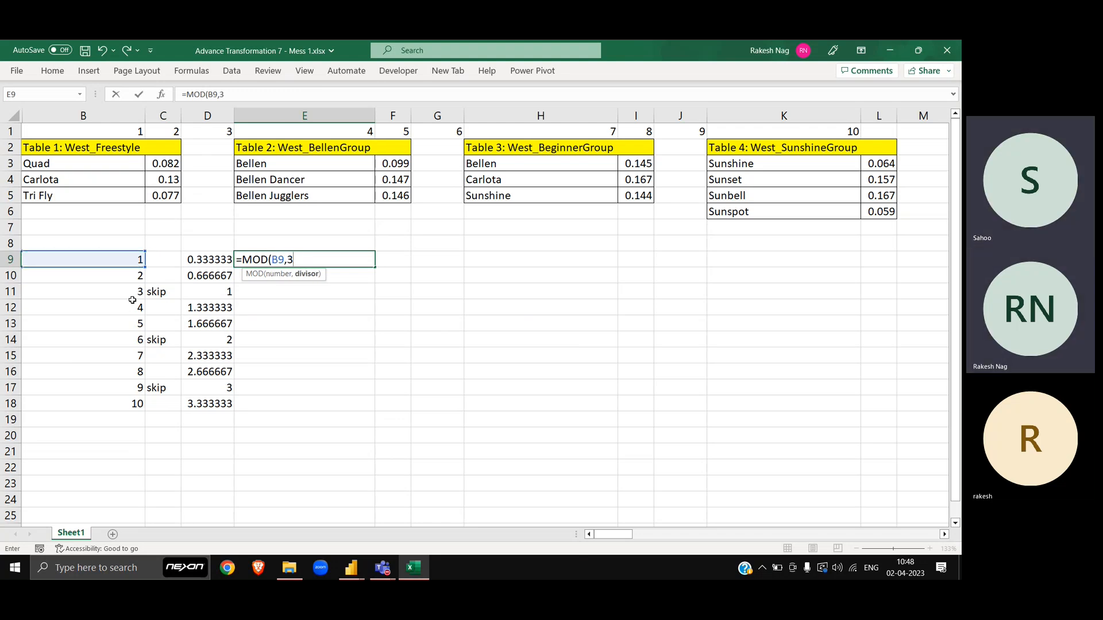
{"action": "type", "text": ")"}
{"action": "key", "text": "Return"}
Fill the MOD formula from E9 down to E18
{"action": "key", "text": "Left"}
{"action": "key", "text": "ctrl+Down"}
{"action": "key", "text": "Right"}
{"action": "key", "text": "ctrl+shift+Up"}
{"action": "key", "text": "ctrl+d"}
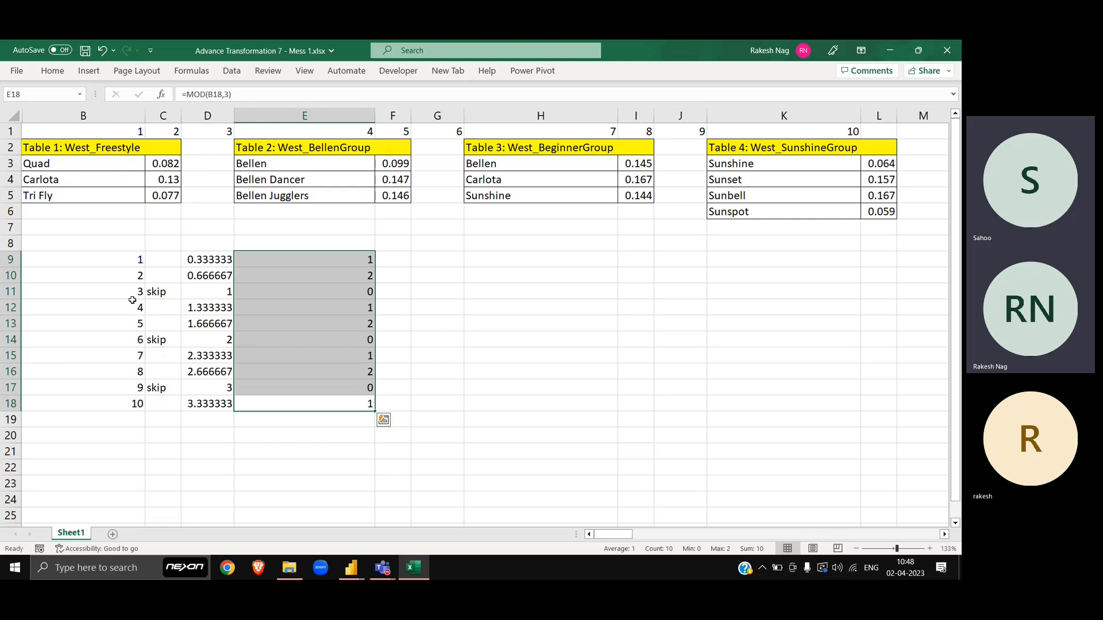
Examine the MOD results in column E against the rows marked skip for index numbers 3, 6 and 9
{"action": "key", "text": "Up"}
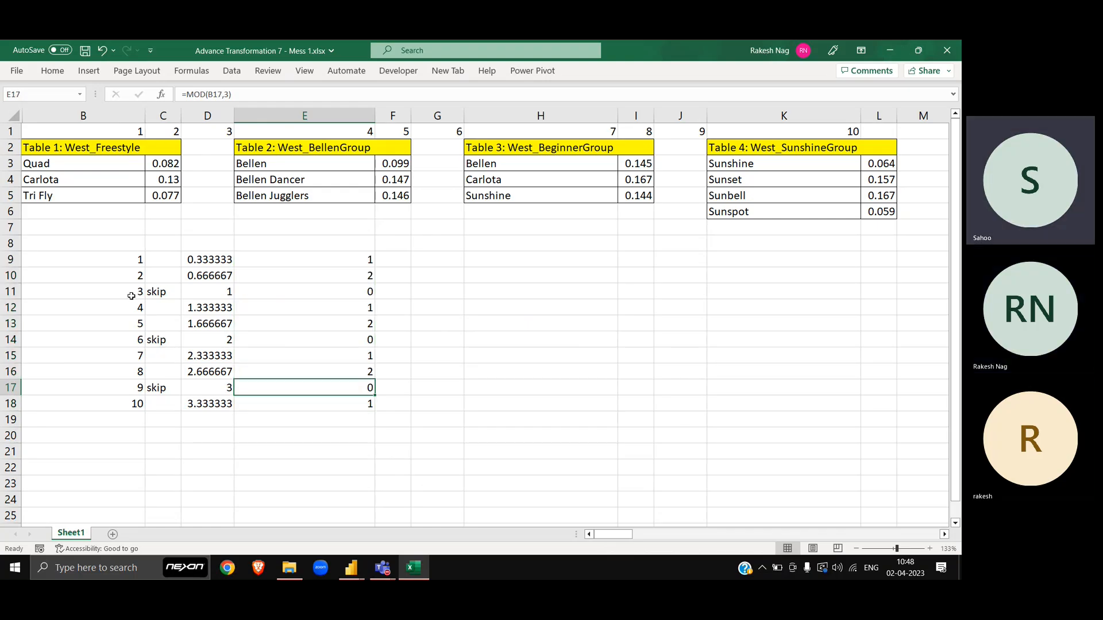
{"action": "left_click", "coordinate": [358, 291]}
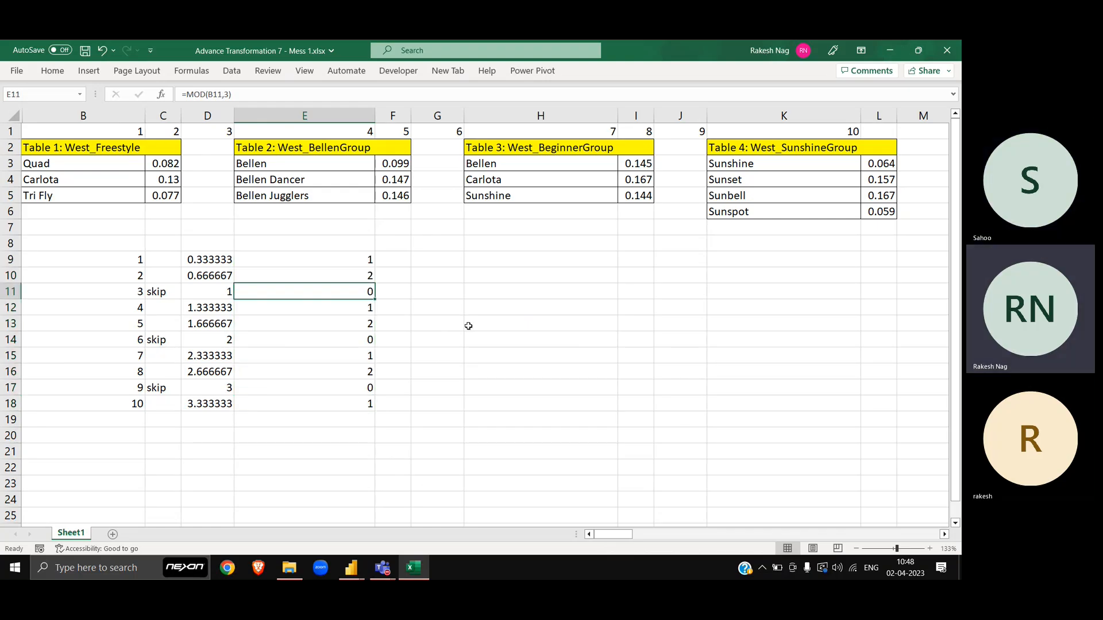
{"action": "key", "text": "Down"}
{"action": "key", "text": "Down"}
{"action": "key", "text": "Down"}
{"action": "key", "text": "Down"}
{"action": "key", "text": "Down"}
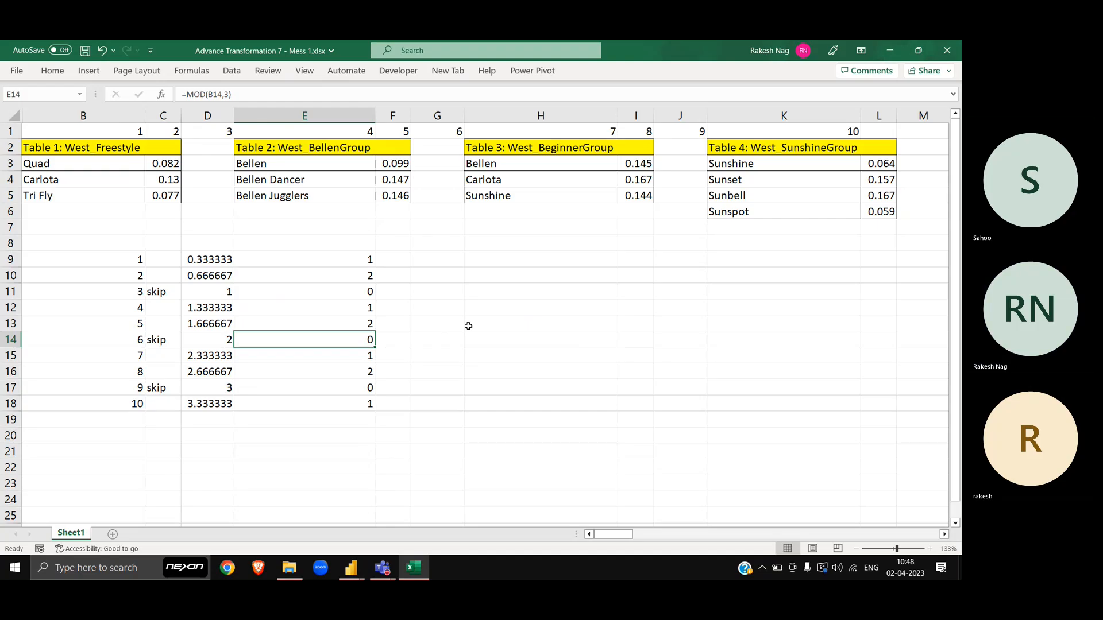
{"action": "key", "text": "Down"}
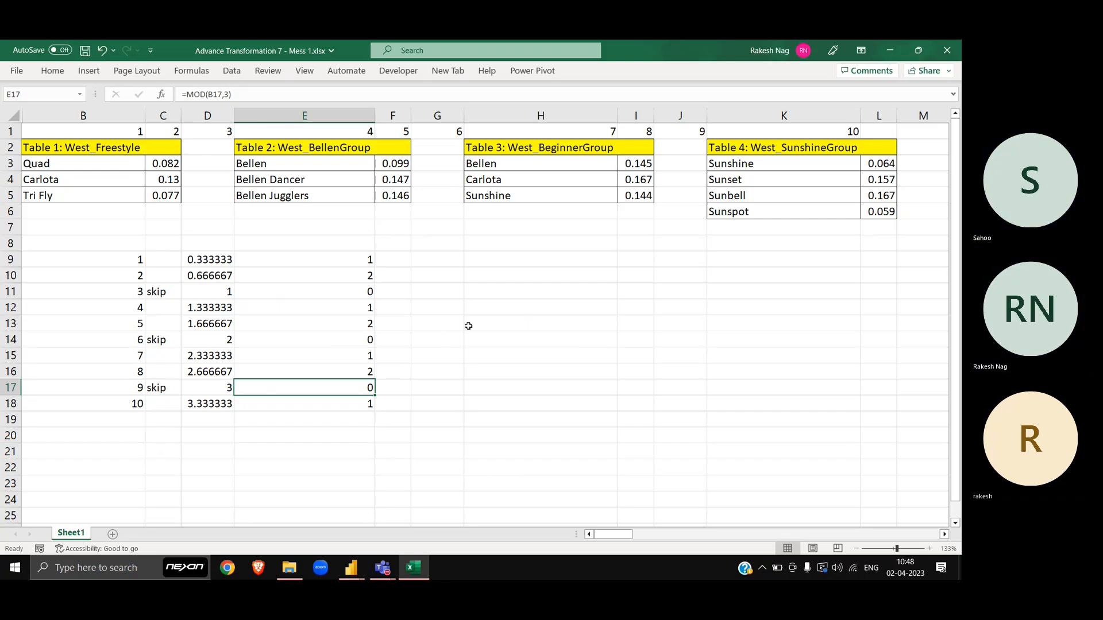
Switch to Power Query Editor and transform the Index column of Sheet1 (2) in place with Modulo 3
{"action": "key", "text": "alt+Tab"}
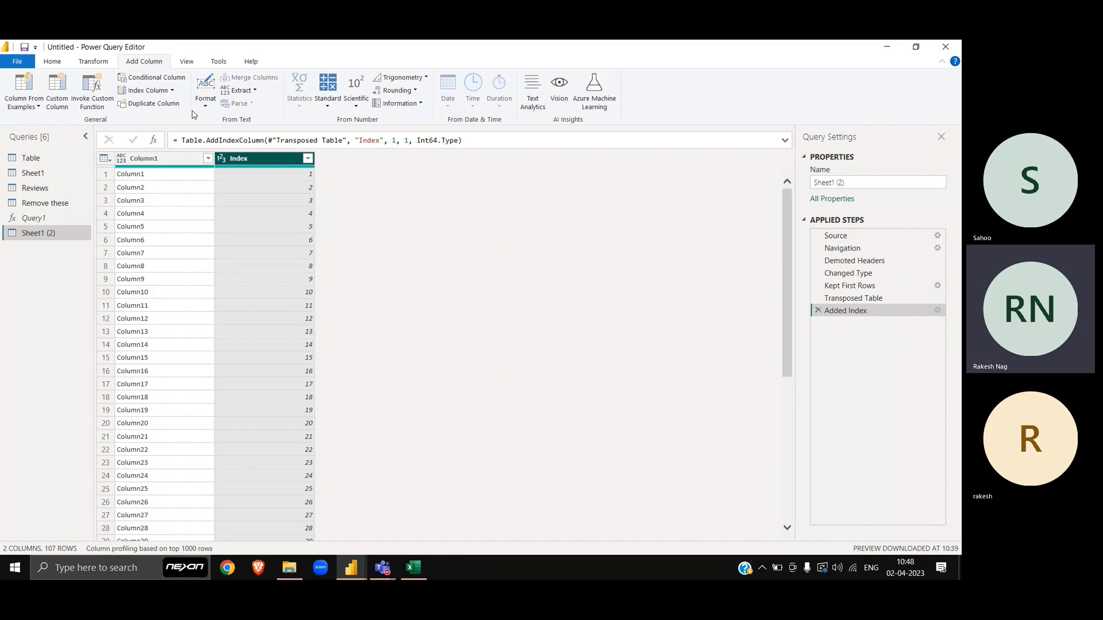
{"action": "left_click", "coordinate": [106, 62]}
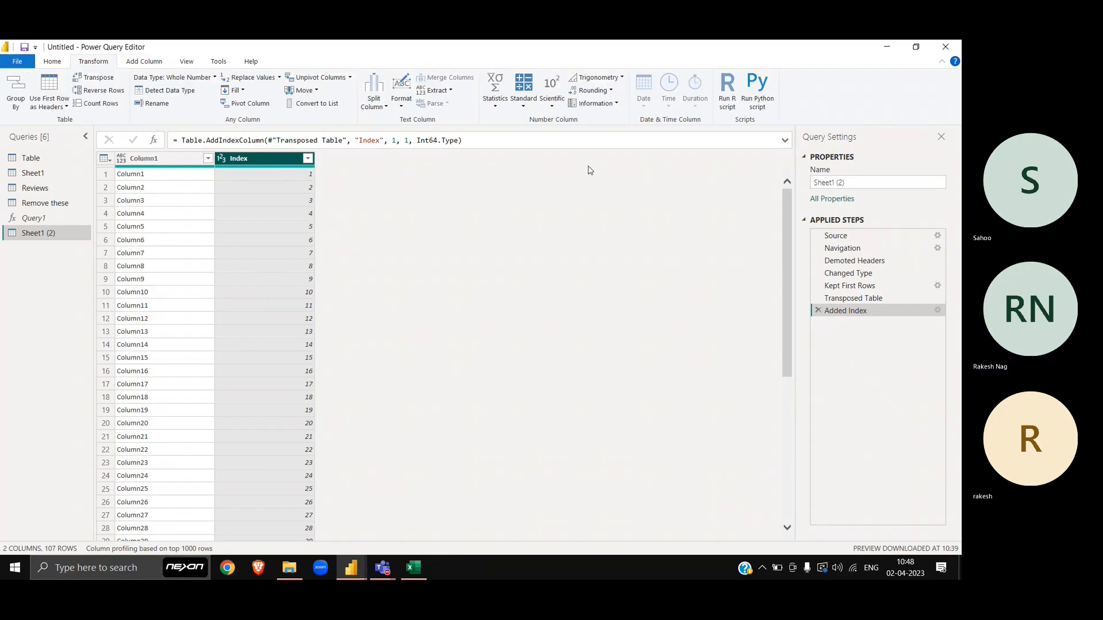
{"action": "left_click", "coordinate": [523, 103]}
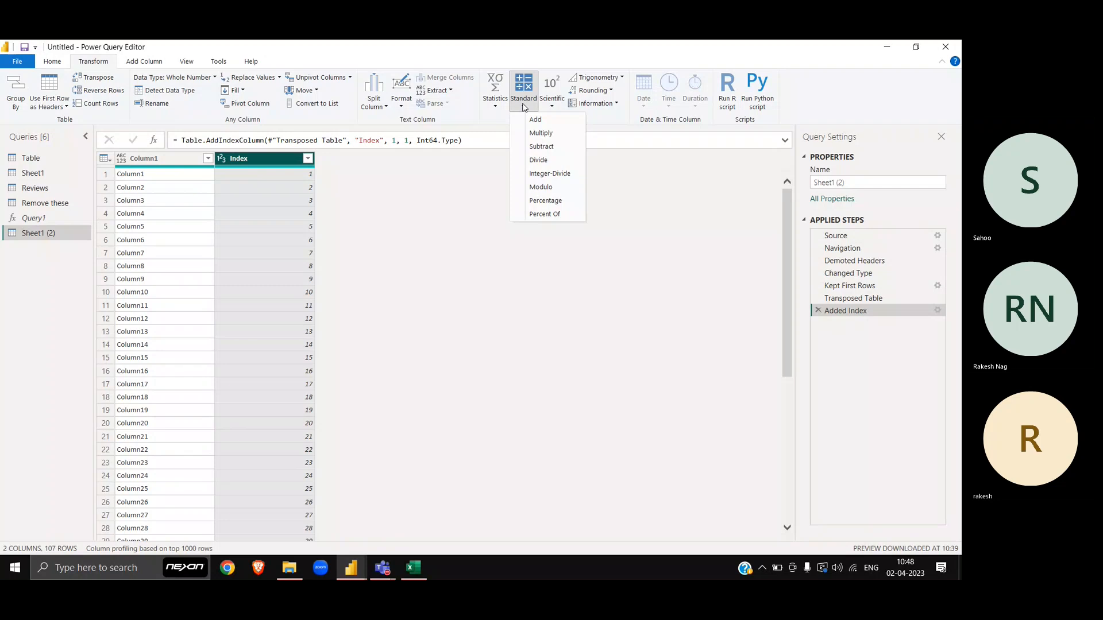
{"action": "left_click", "coordinate": [546, 188]}
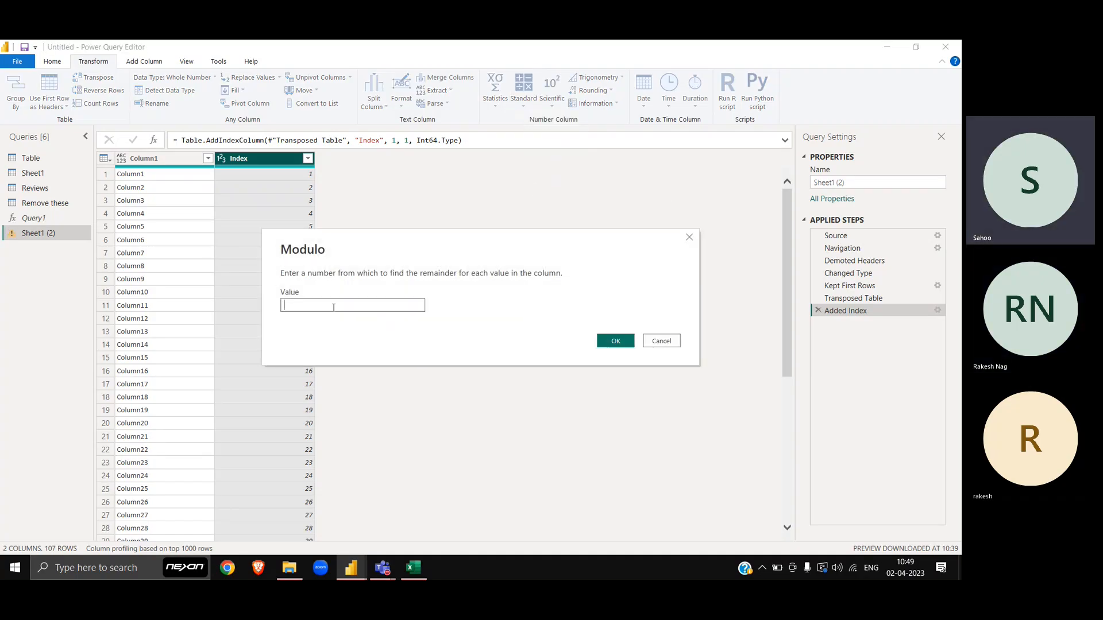
{"action": "type", "text": "3"}
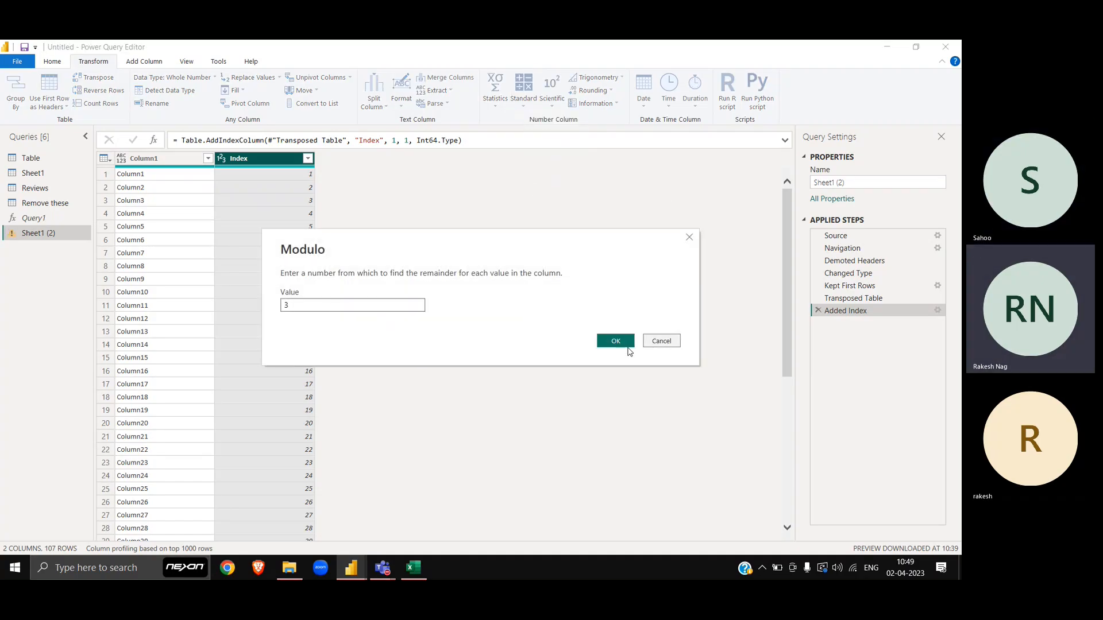
{"action": "left_click", "coordinate": [617, 342]}
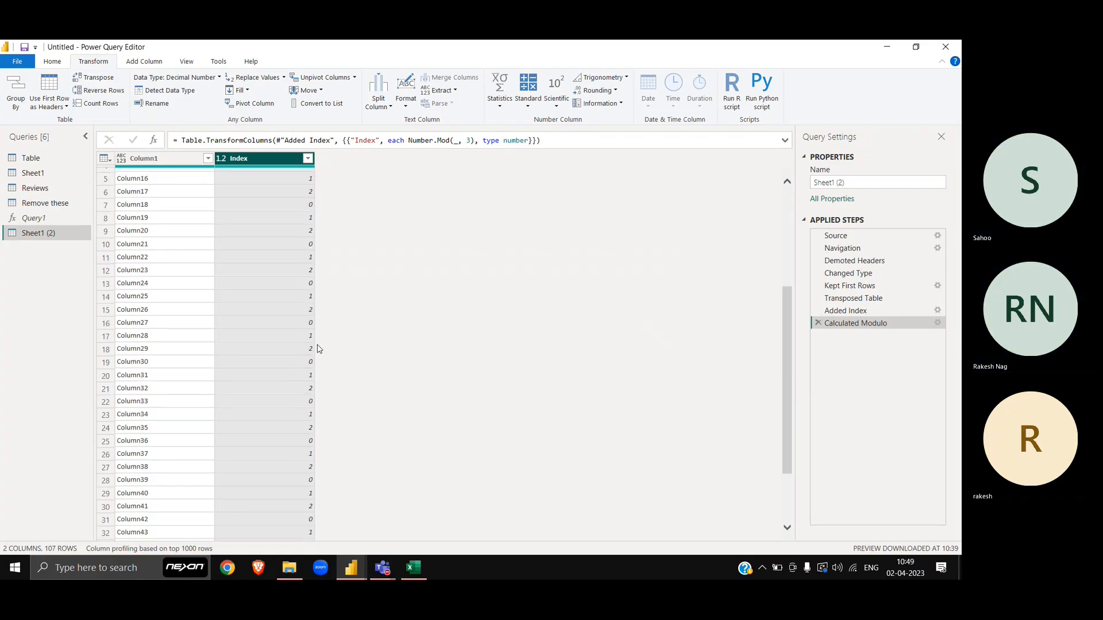
Filter the Index column to exclude the rows with value 0
{"action": "scroll", "coordinate": [317, 348], "scroll_direction": "down", "scroll_amount": 10}
{"action": "scroll", "coordinate": [319, 348], "scroll_direction": "up", "scroll_amount": 10}
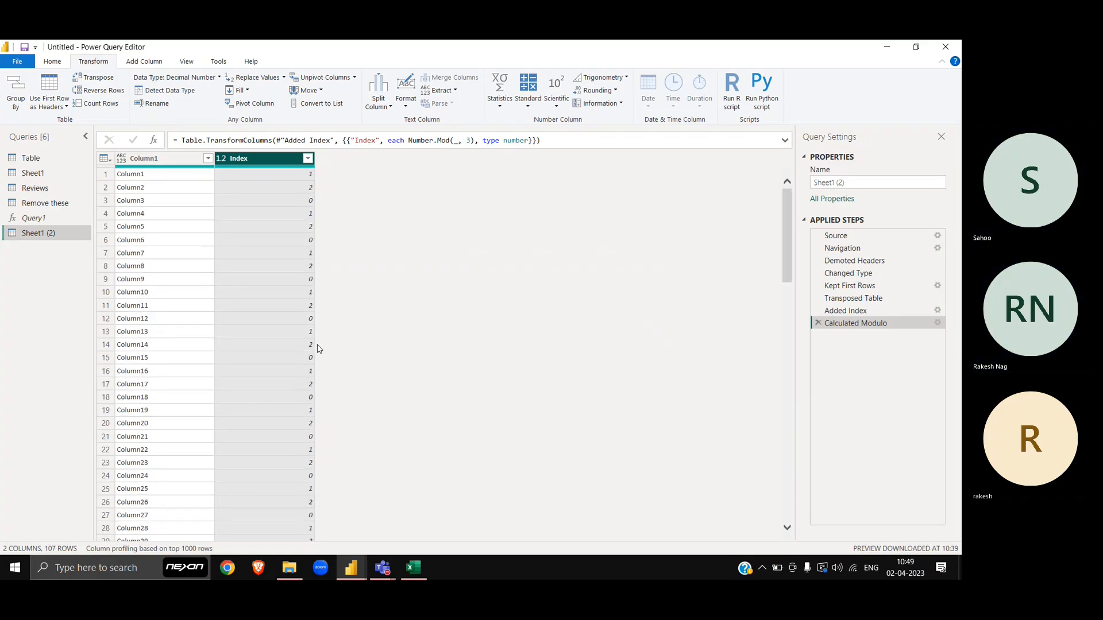
{"action": "left_click", "coordinate": [308, 160]}
{"action": "left_click", "coordinate": [132, 301]}
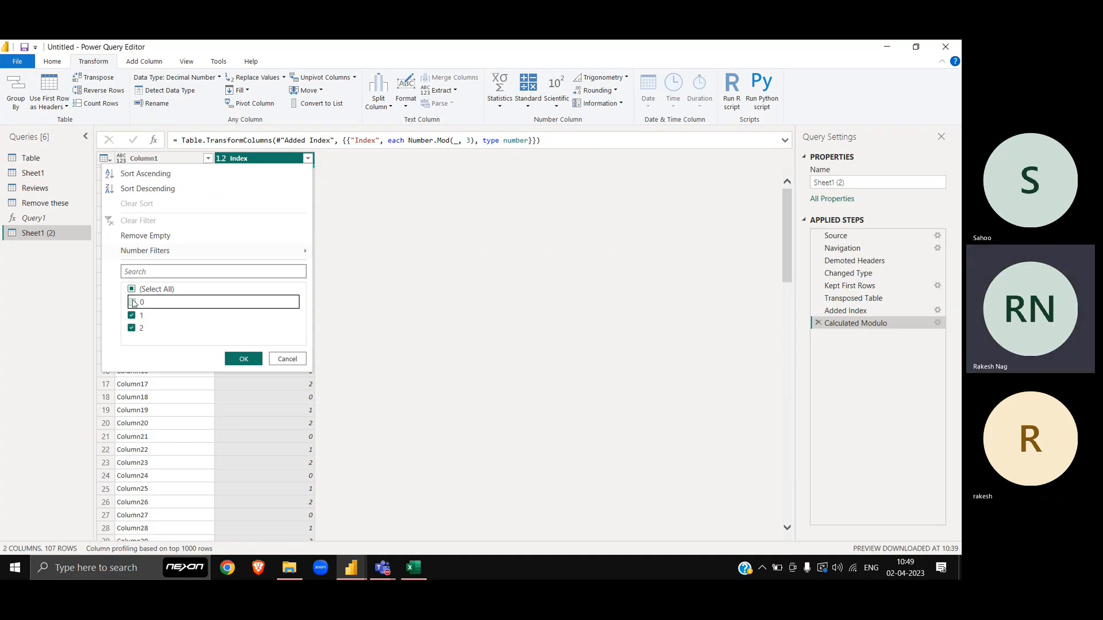
{"action": "left_click", "coordinate": [244, 359]}
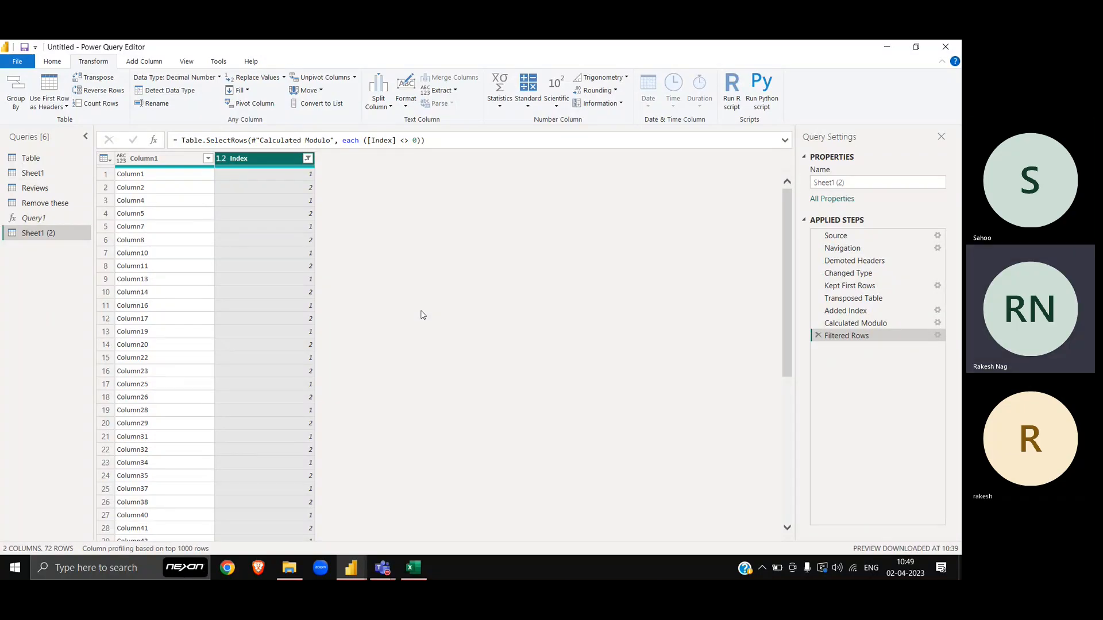
Switch to the Excel workbook and compare the Table 1 and Table 2 header columns with the index numbers and division results below
{"action": "key", "text": "alt+Tab"}
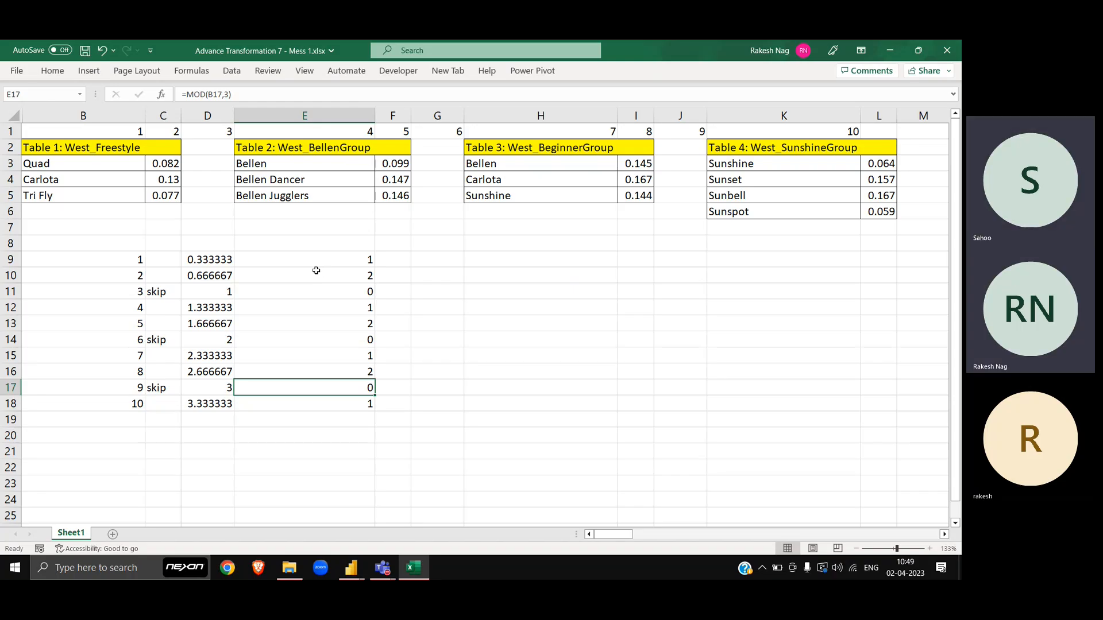
{"action": "key", "text": "alt+Tab"}
{"action": "key", "text": "alt+Tab"}
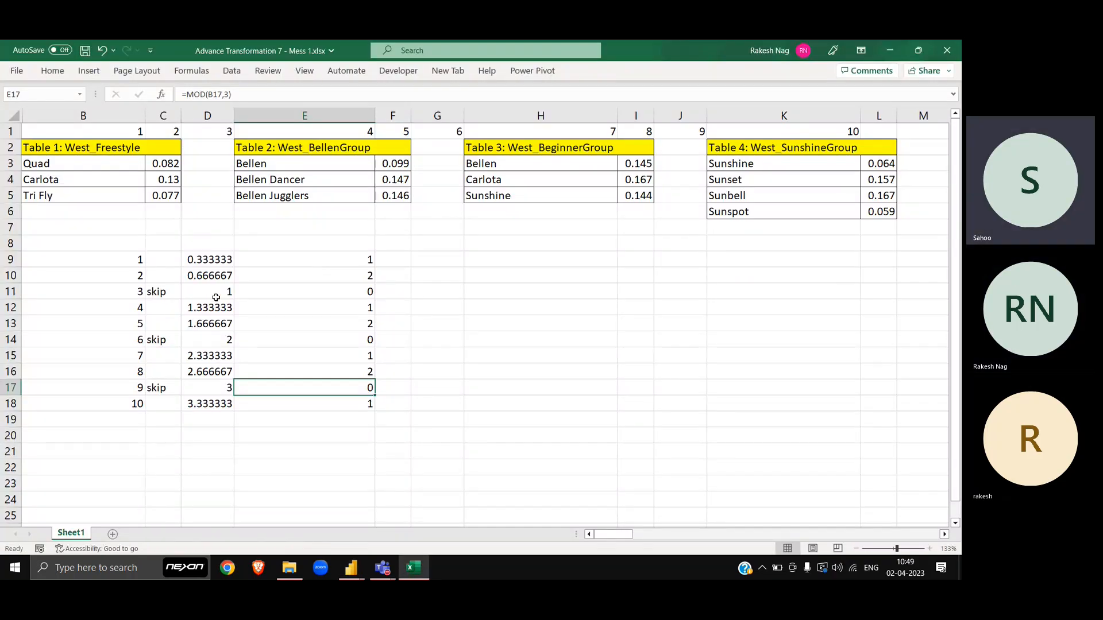
{"action": "key", "text": "alt+Tab"}
{"action": "key", "text": "alt+Tab"}
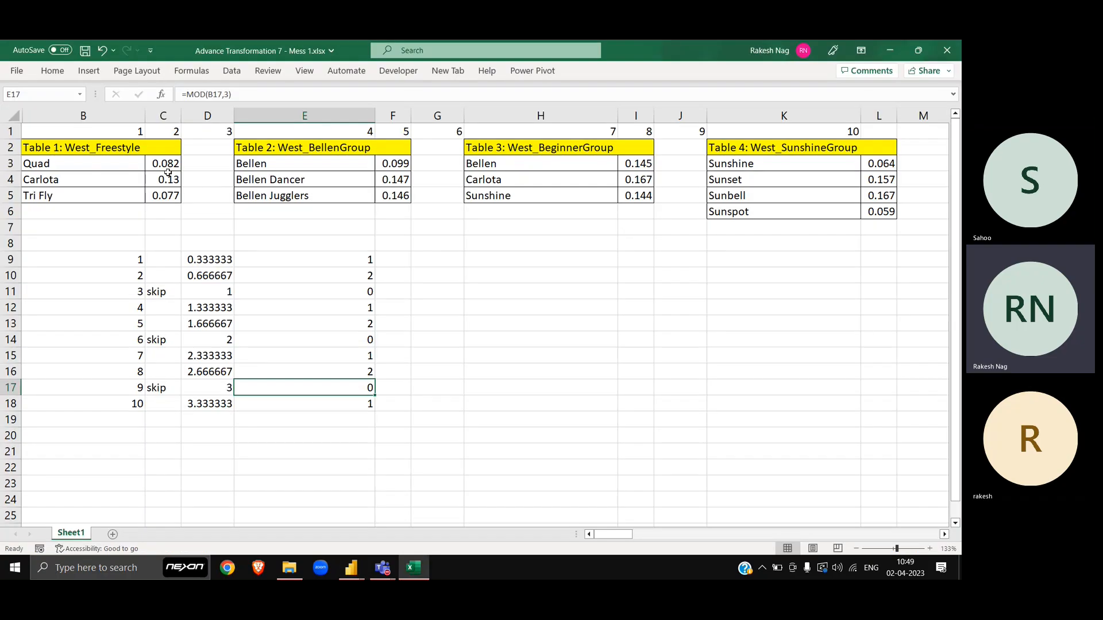
{"action": "left_click_drag", "start_coordinate": [70, 149], "coordinate": [166, 145]}
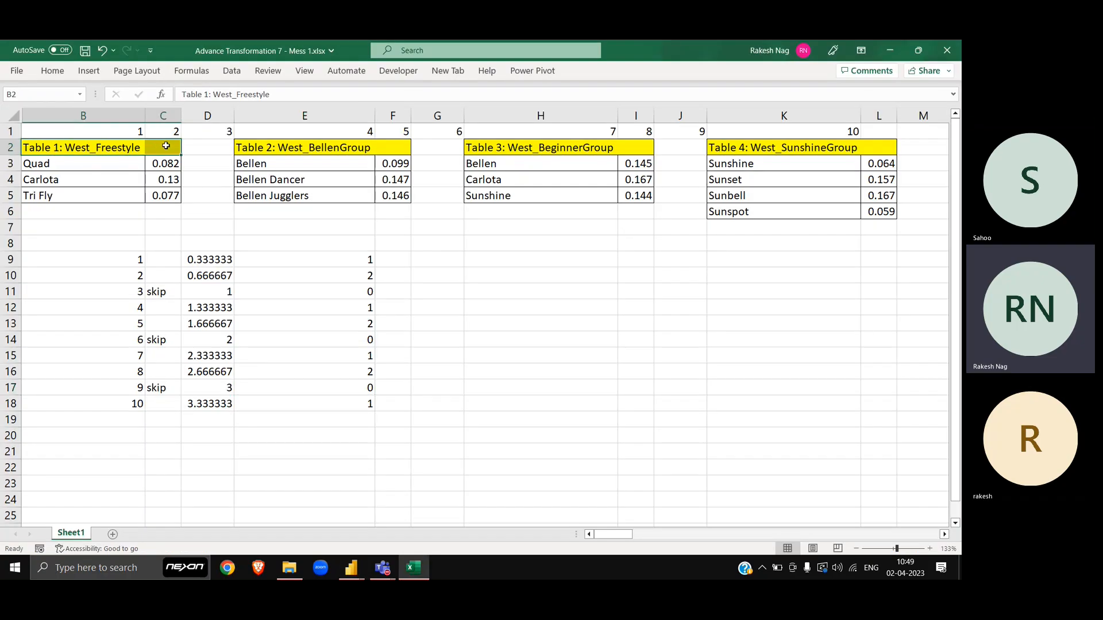
{"action": "left_click_drag", "start_coordinate": [307, 148], "coordinate": [394, 151]}
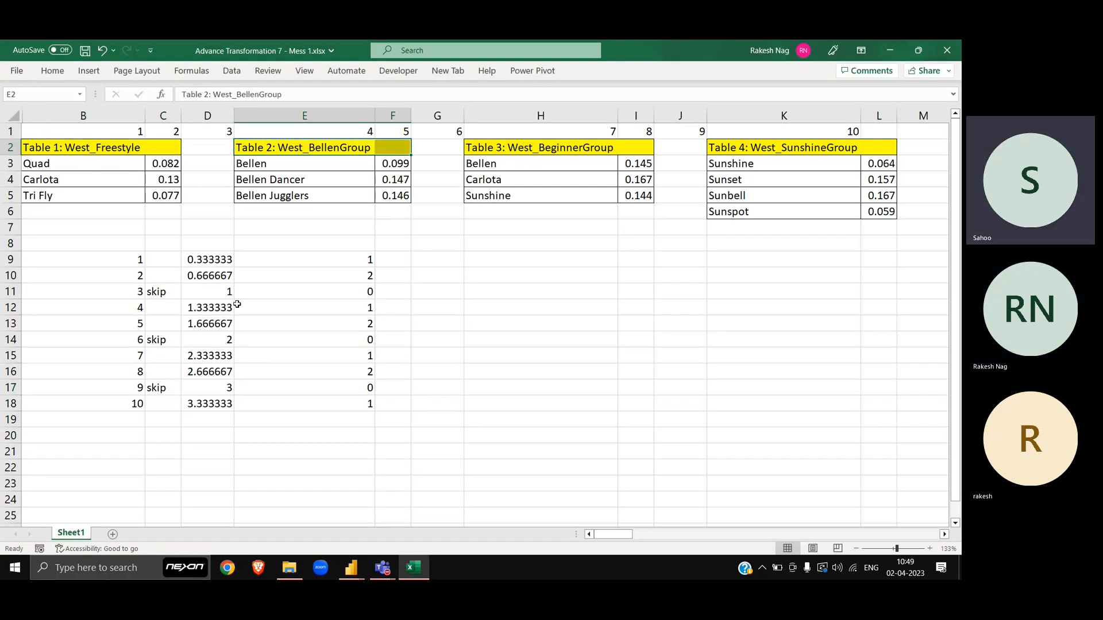
{"action": "left_click", "coordinate": [198, 274]}
{"action": "left_click", "coordinate": [137, 270]}
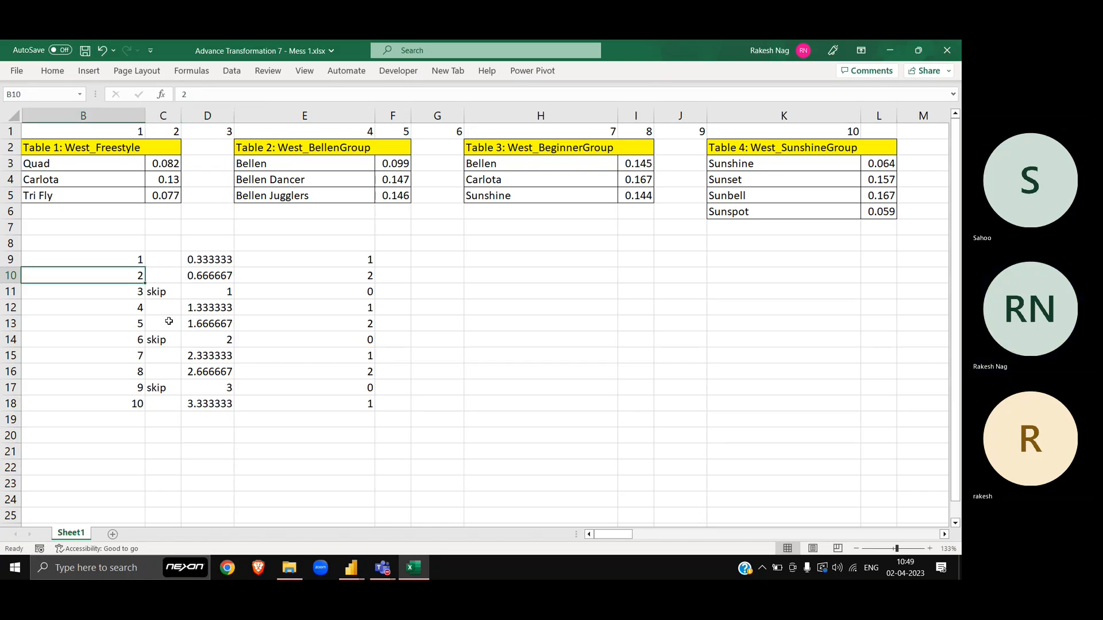
{"action": "left_click", "coordinate": [136, 323]}
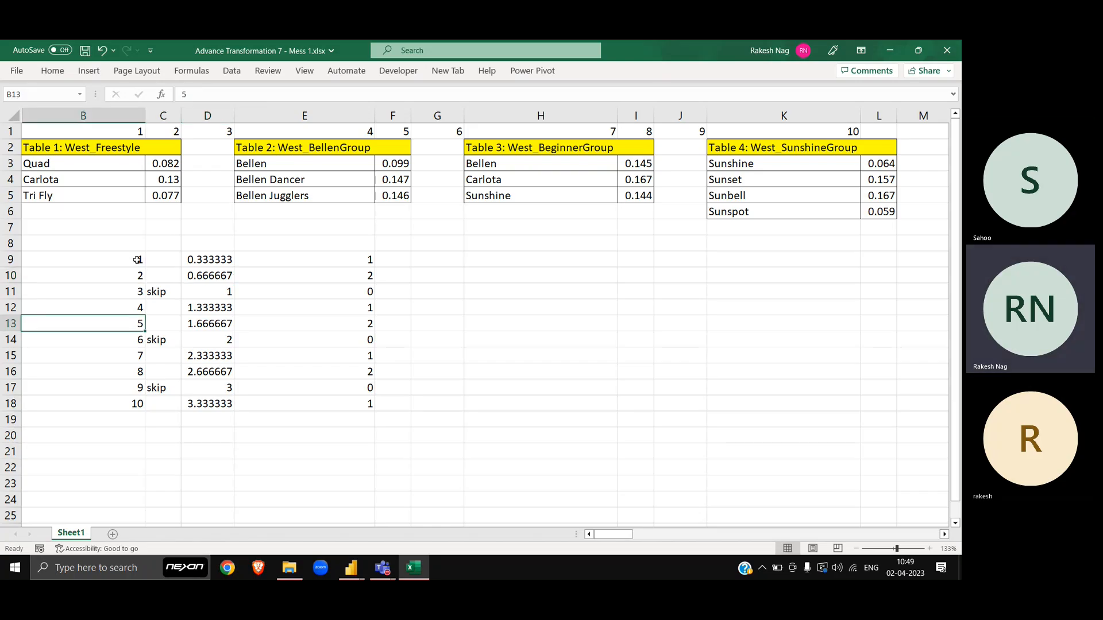
{"action": "left_click_drag", "start_coordinate": [136, 259], "coordinate": [215, 260]}
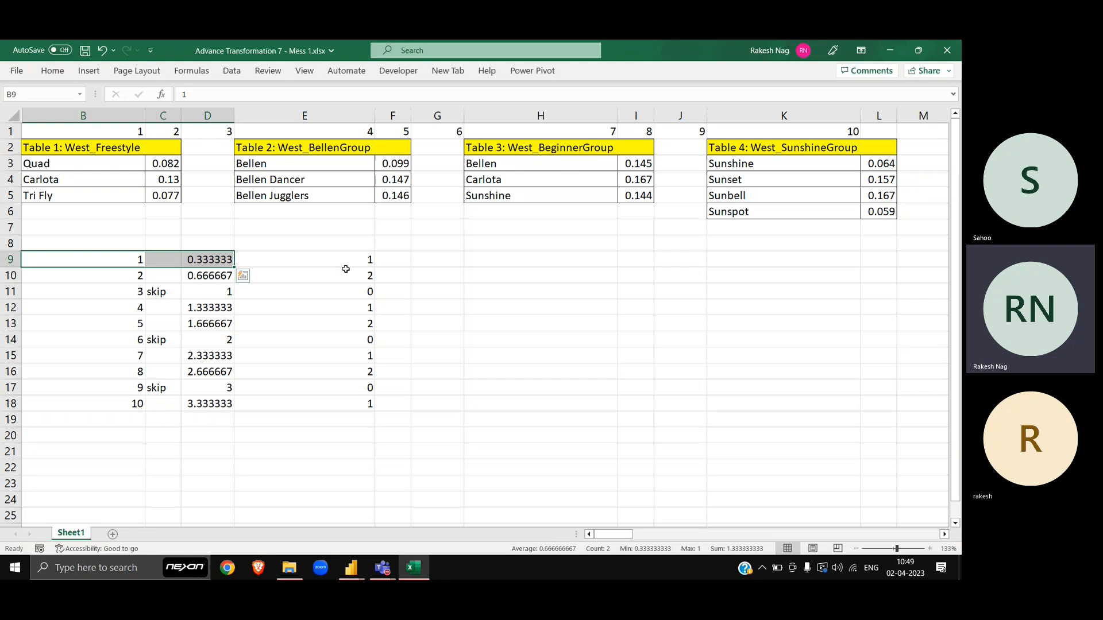
Enter 2 in F9, 0 in F10 and 2 in F12 beside the MOD results, leaving F14 empty
{"action": "left_click", "coordinate": [338, 262]}
{"action": "key", "text": "Right"}
{"action": "type", "text": "2"}
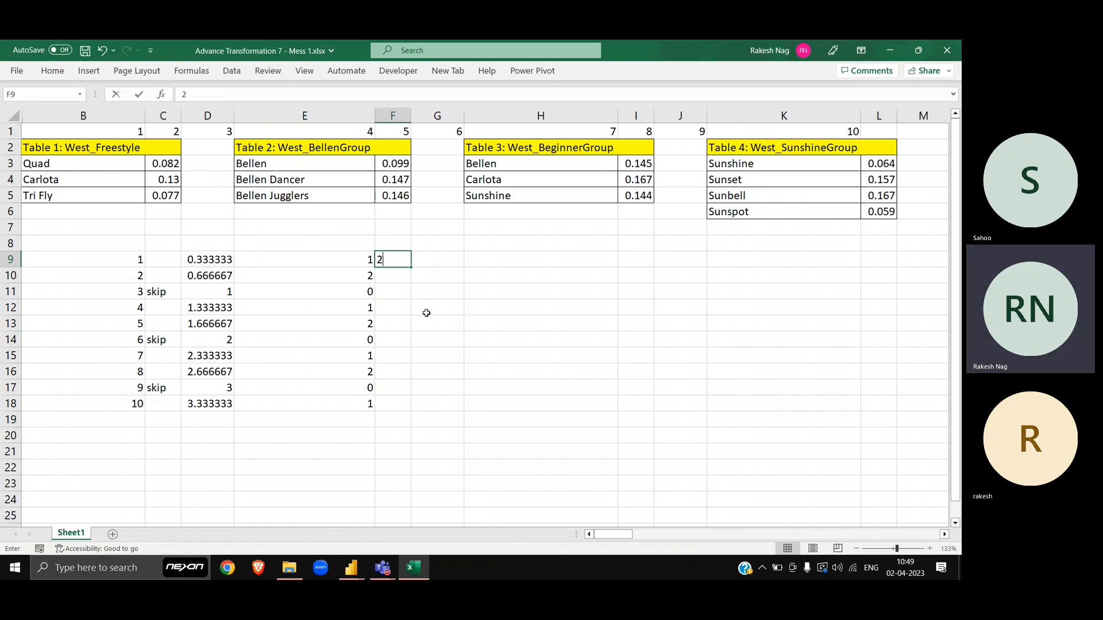
{"action": "key", "text": "Return"}
{"action": "type", "text": "0"}
{"action": "key", "text": "Return"}
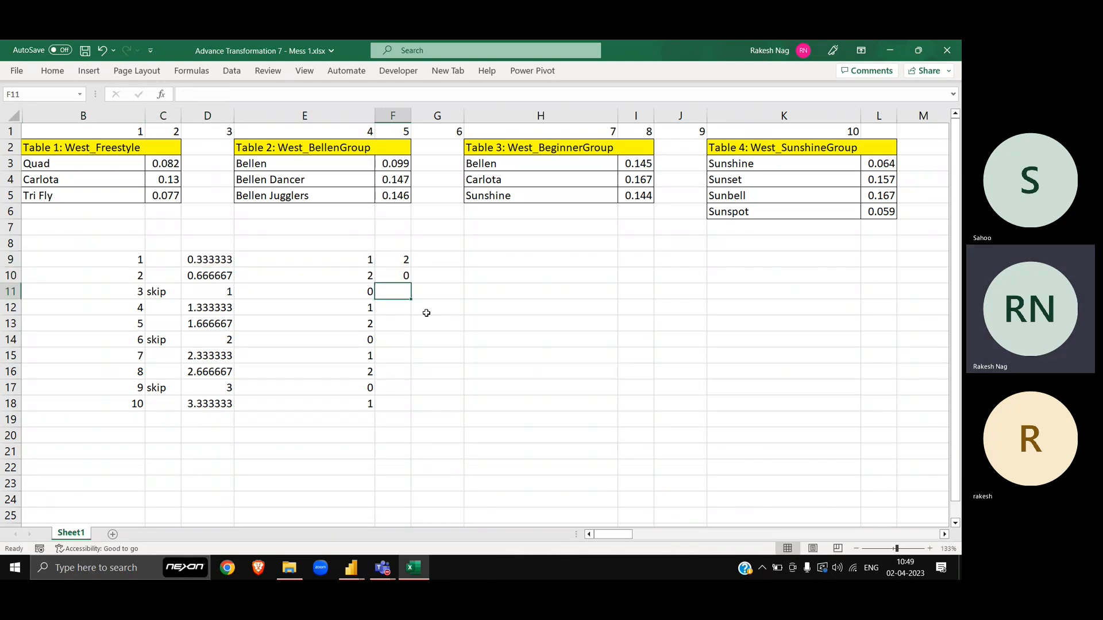
{"action": "key", "text": "Return"}
{"action": "type", "text": "2"}
{"action": "key", "text": "Return"}
{"action": "key", "text": "Return"}
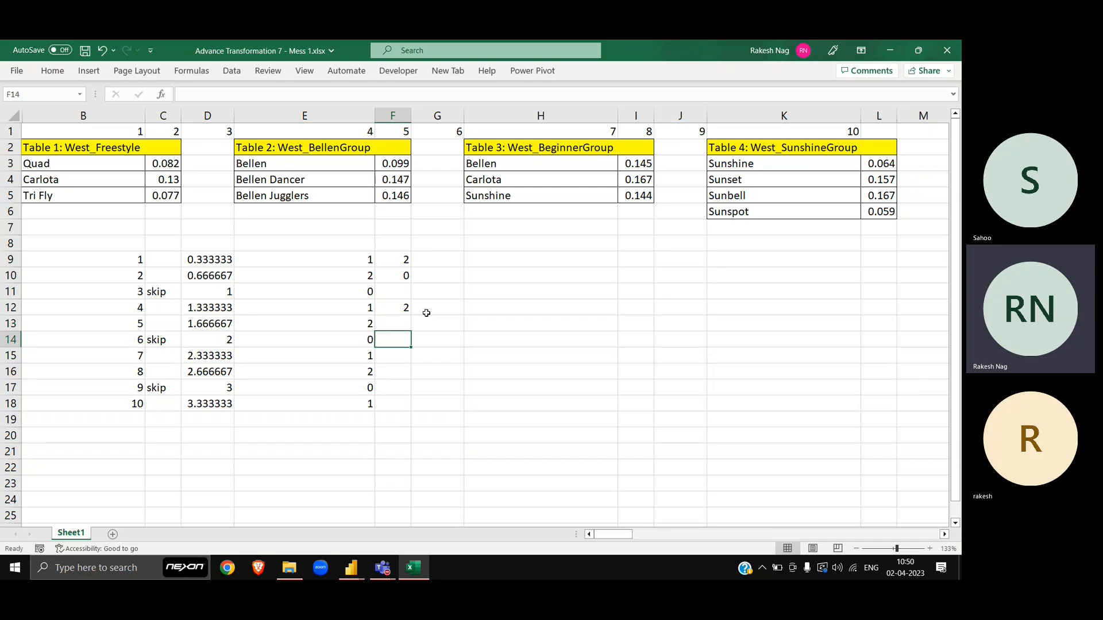
{"action": "type", "text": "0"}
{"action": "key", "text": "Escape"}
Switch to Power Query Editor and delete the Filtered Rows and Calculated Modulo steps from Sheet1 (2)
{"action": "key", "text": "alt+Tab"}
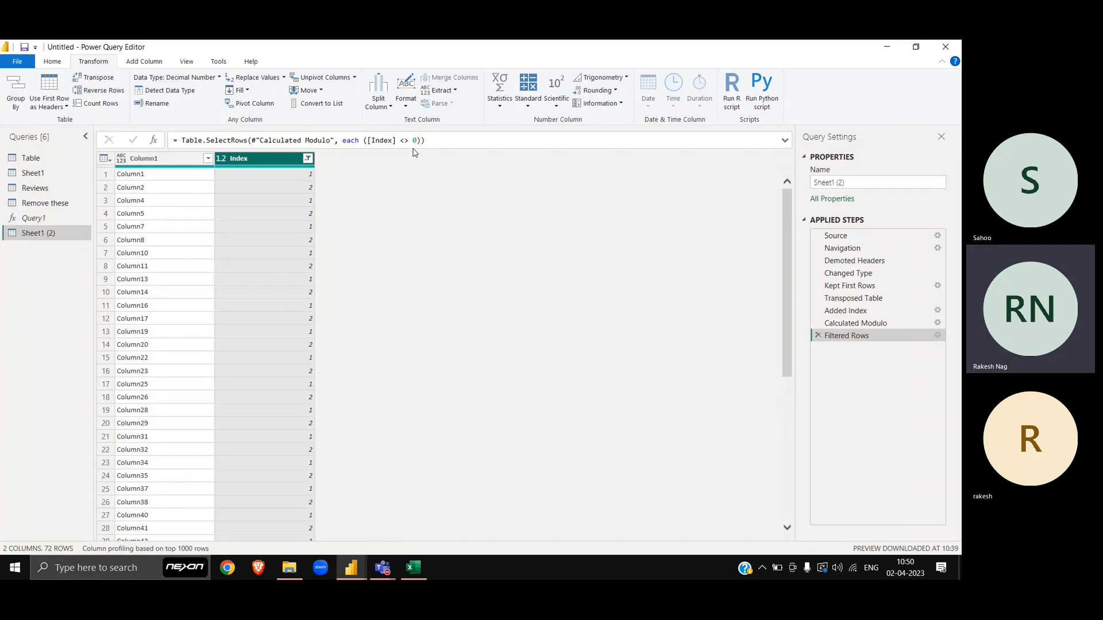
{"action": "left_click", "coordinate": [309, 159]}
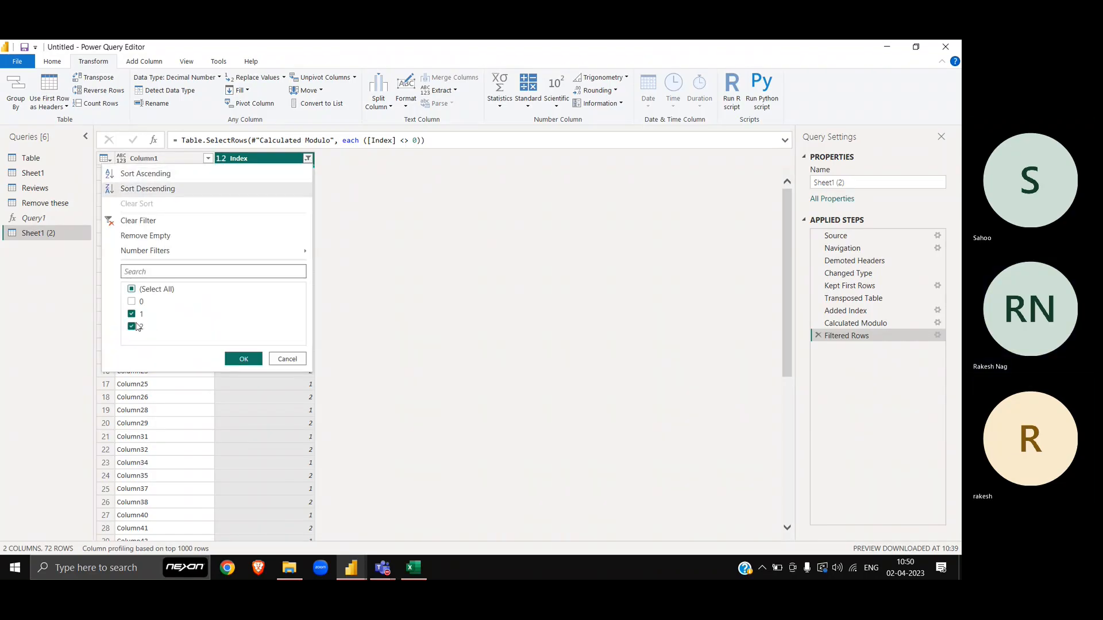
{"action": "left_click", "coordinate": [408, 302]}
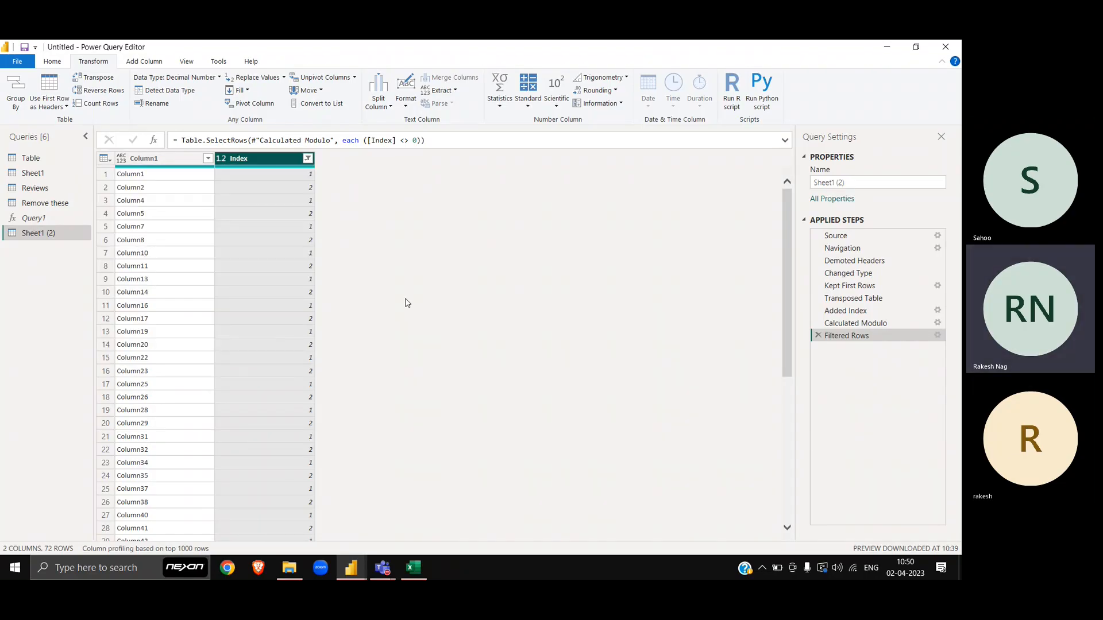
{"action": "left_click", "coordinate": [818, 336]}
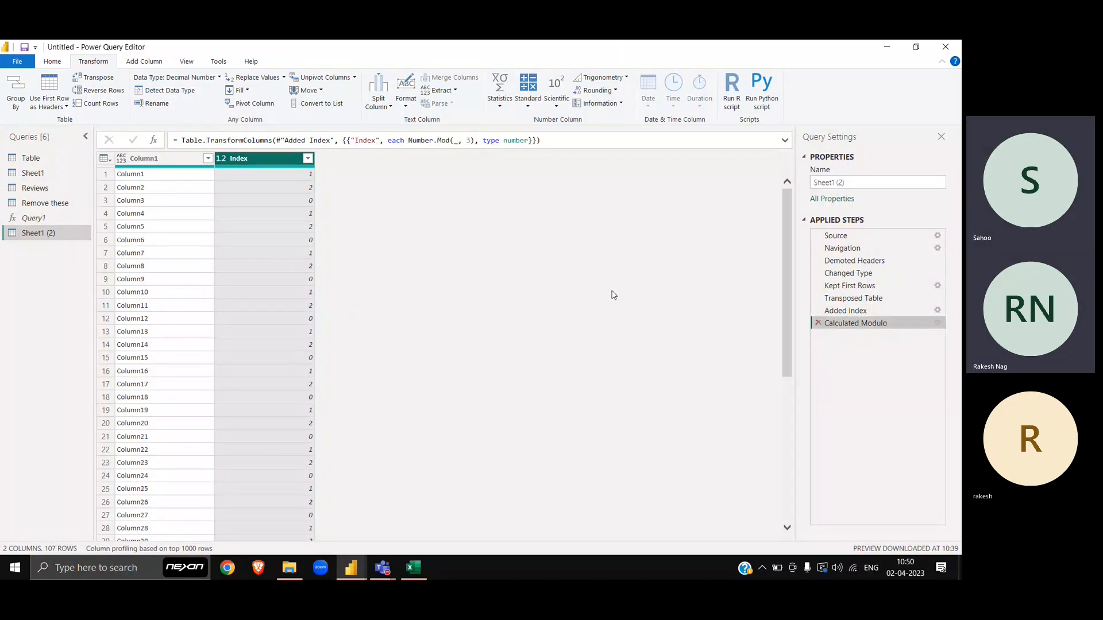
{"action": "left_click", "coordinate": [818, 324]}
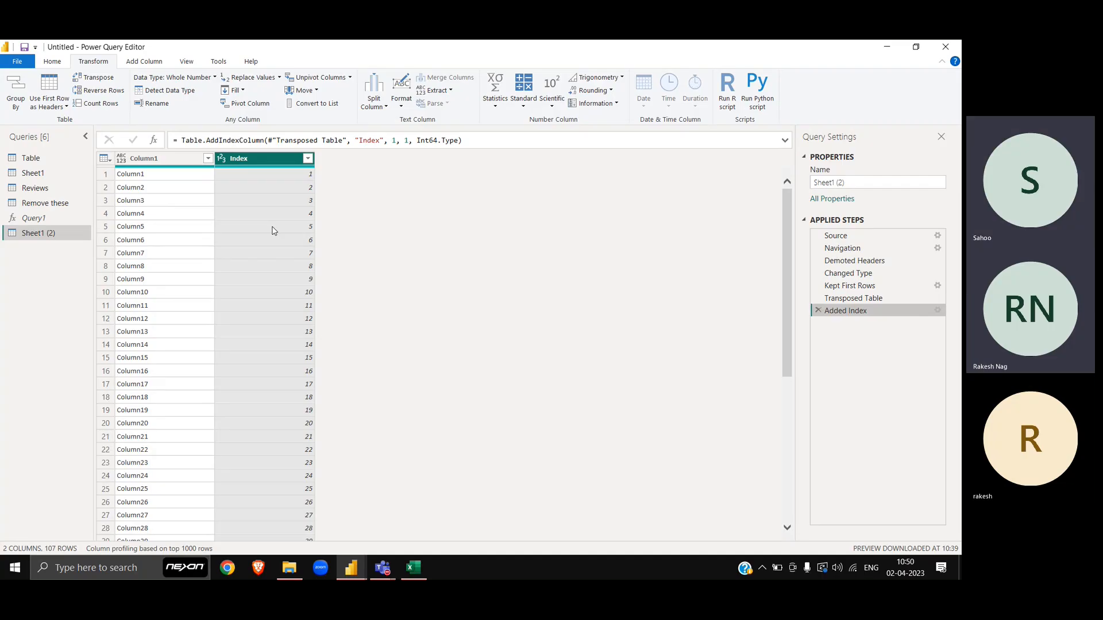
Add a new column in Power Query Editor that calculates the Index column's Modulo with value 3
{"action": "left_click", "coordinate": [144, 61]}
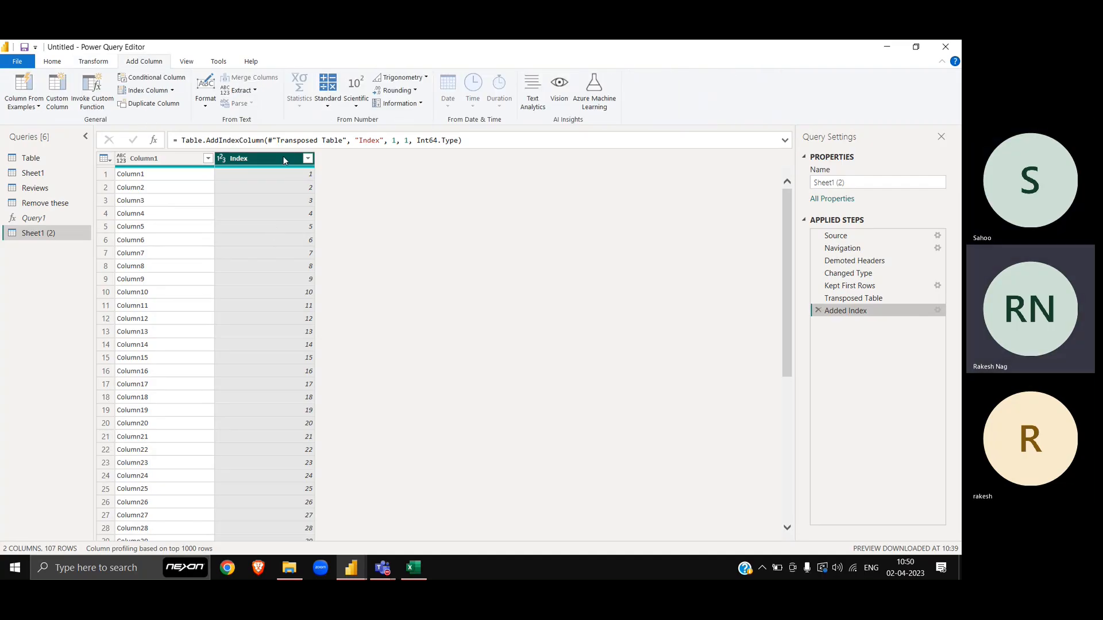
{"action": "left_click", "coordinate": [326, 108]}
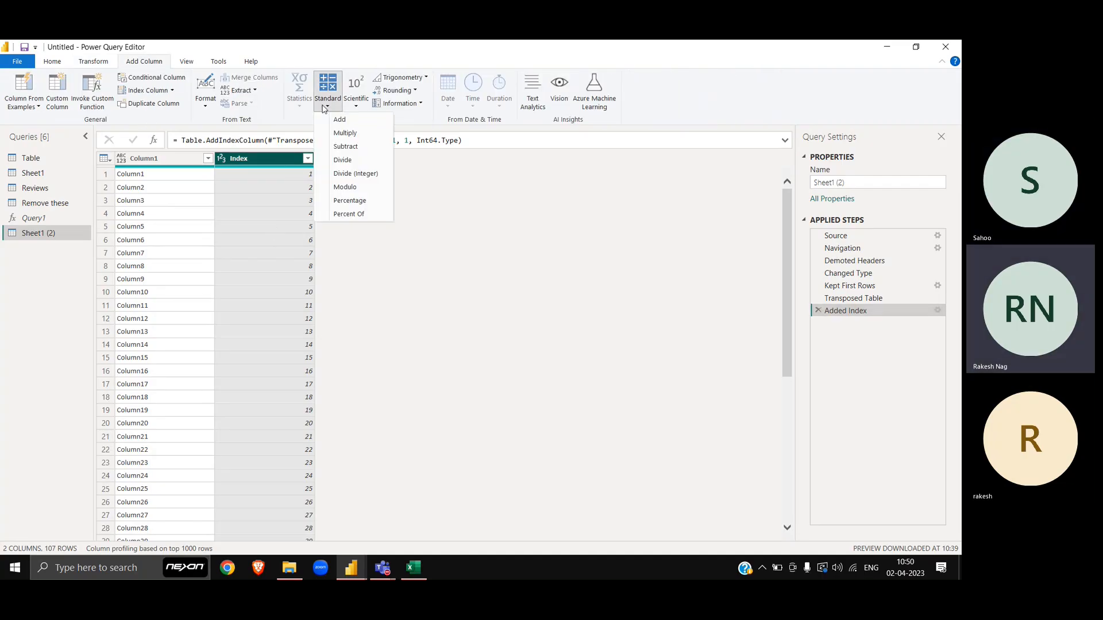
{"action": "left_click", "coordinate": [378, 188]}
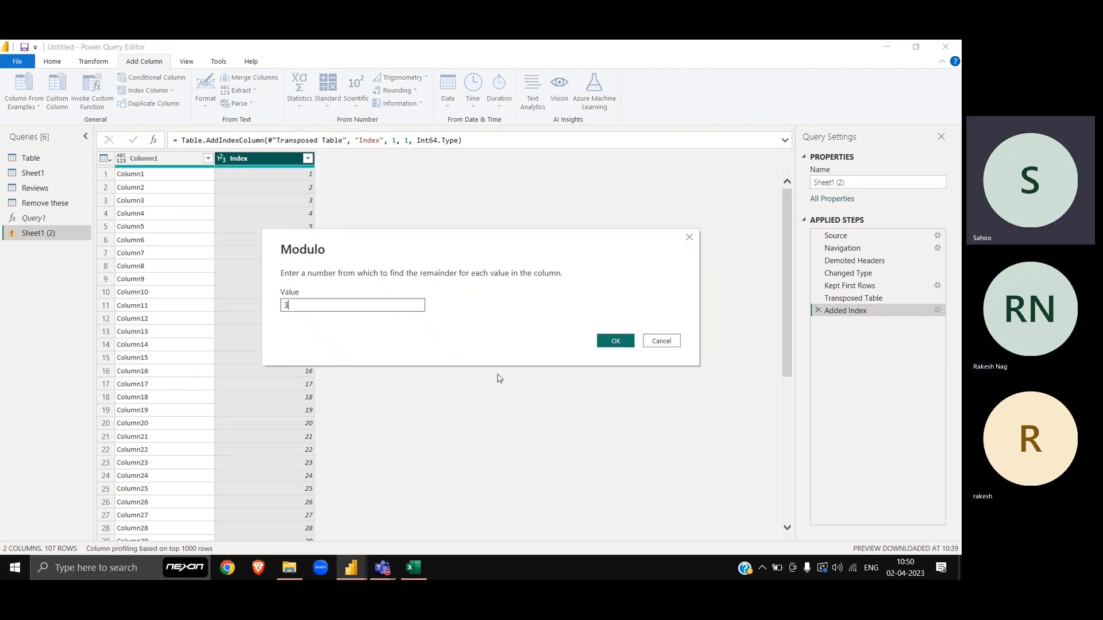
{"action": "key", "text": "Return"}
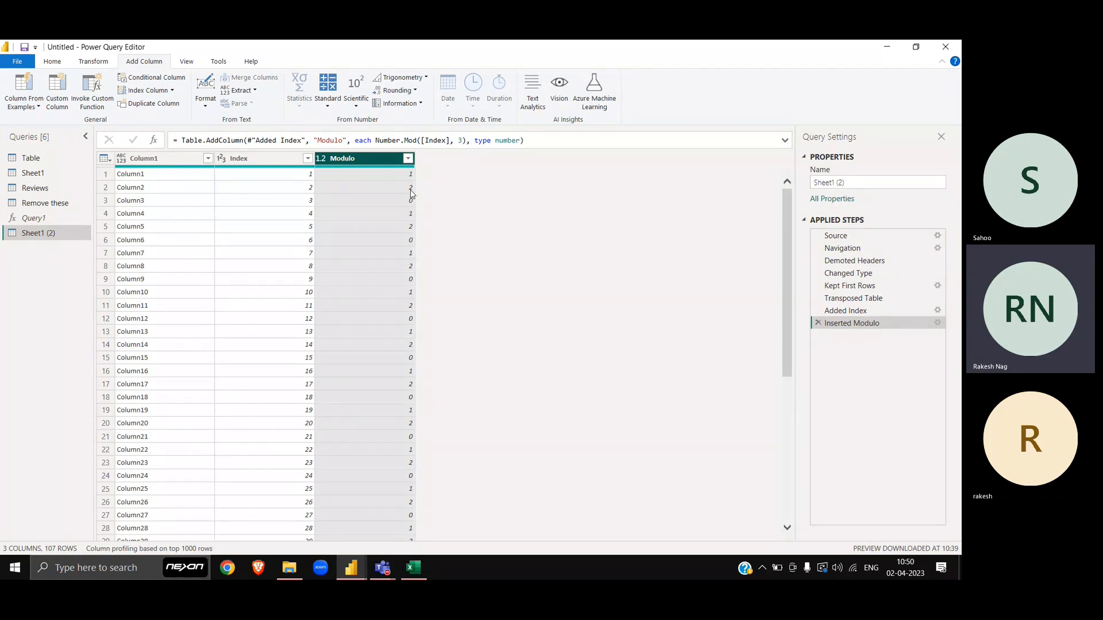
Switch to the Excel workbook and review the index numbers in B9:B18, focusing on the first three
{"action": "key", "text": "alt+Tab"}
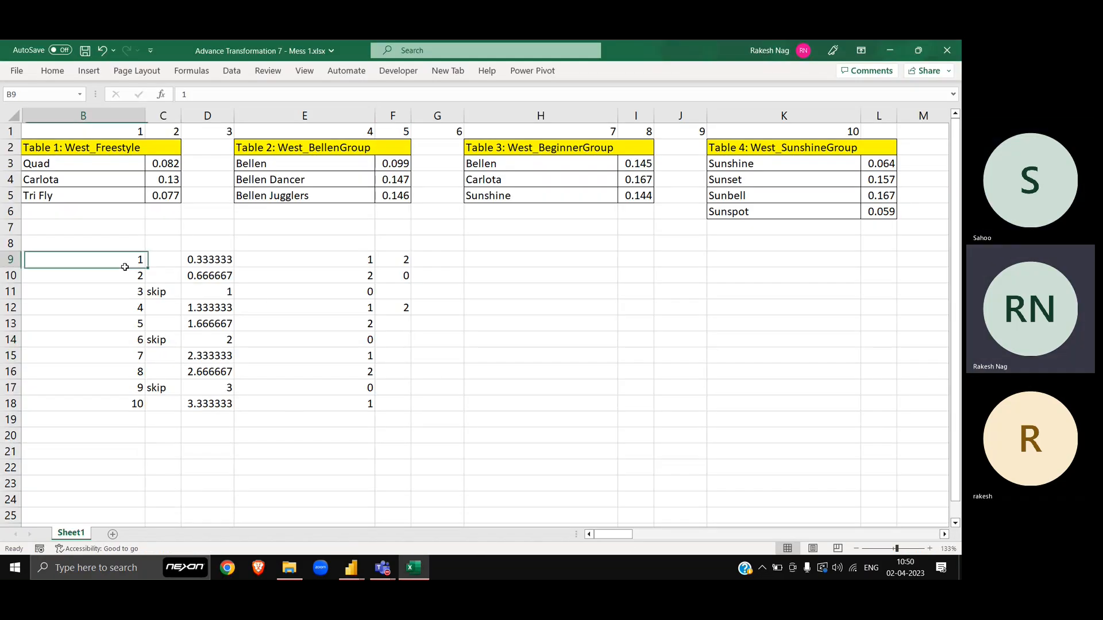
{"action": "left_click_drag", "start_coordinate": [124, 261], "coordinate": [130, 404]}
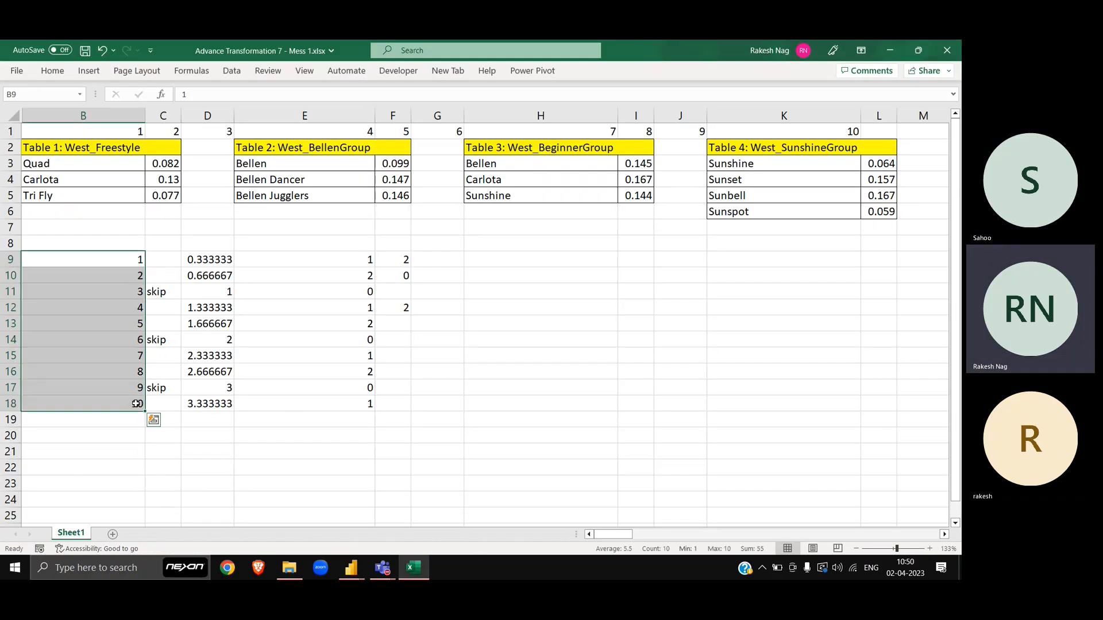
{"action": "left_click_drag", "start_coordinate": [131, 263], "coordinate": [132, 293]}
{"action": "left_click", "coordinate": [135, 263]}
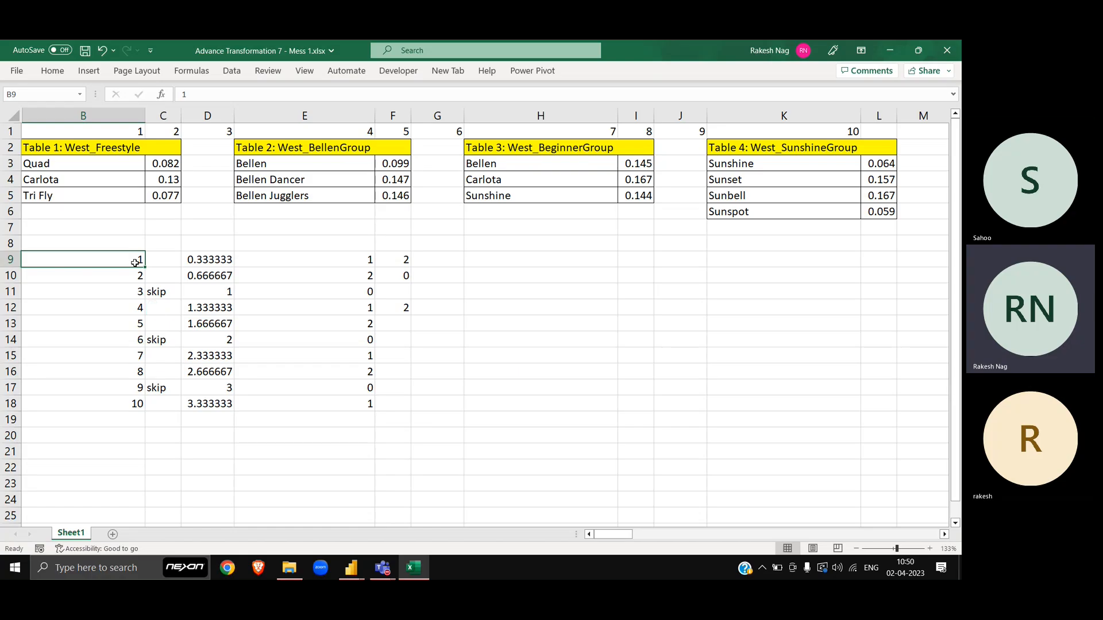
Enter the formula ="column"&B9&"Column"&B9+1 in H9 to join two consecutive column names
{"action": "left_click", "coordinate": [490, 262]}
{"action": "type", "text": "="}
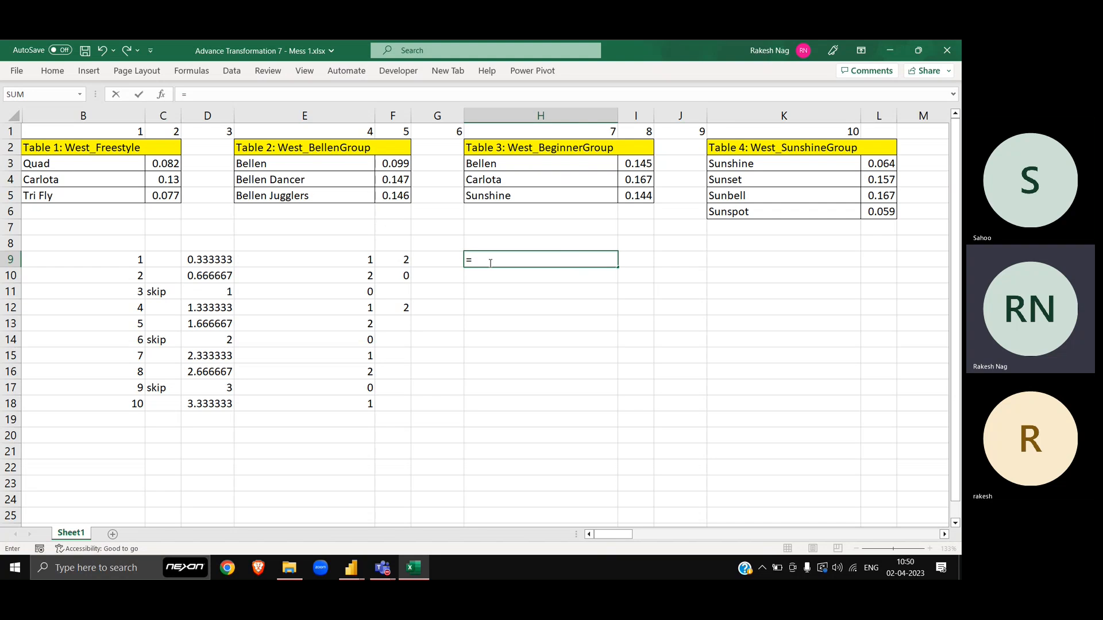
{"action": "type", "text": "\"colu"}
{"action": "type", "text": "mn1"}
{"action": "type", "text": "&"}
{"action": "left_click", "coordinate": [134, 261]}
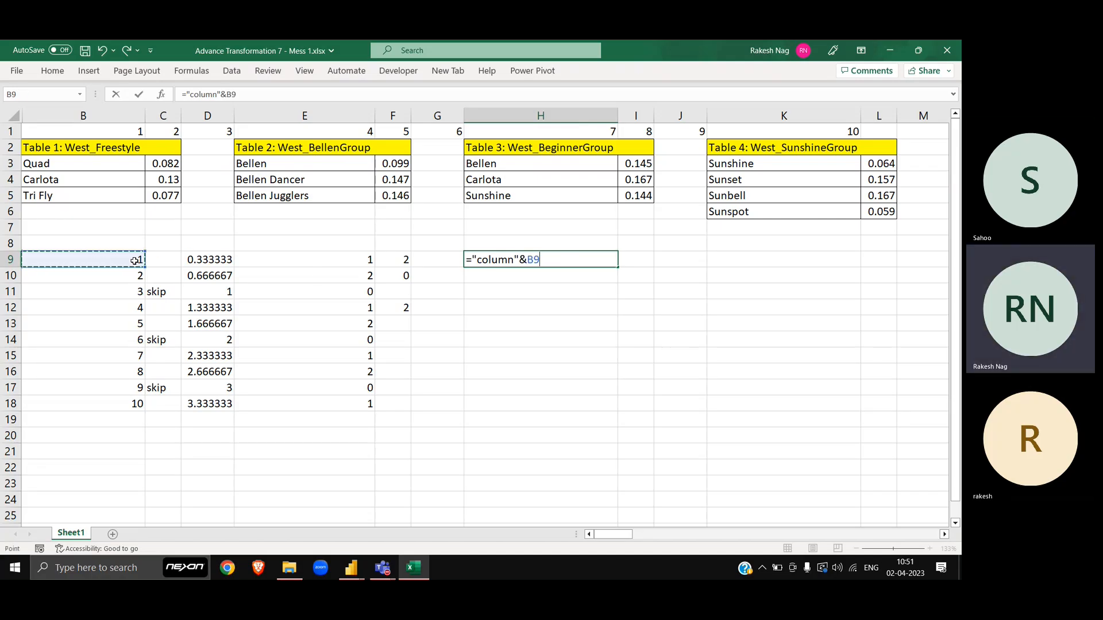
{"action": "type", "text": "&"}
{"action": "type", "text": "\"Col"}
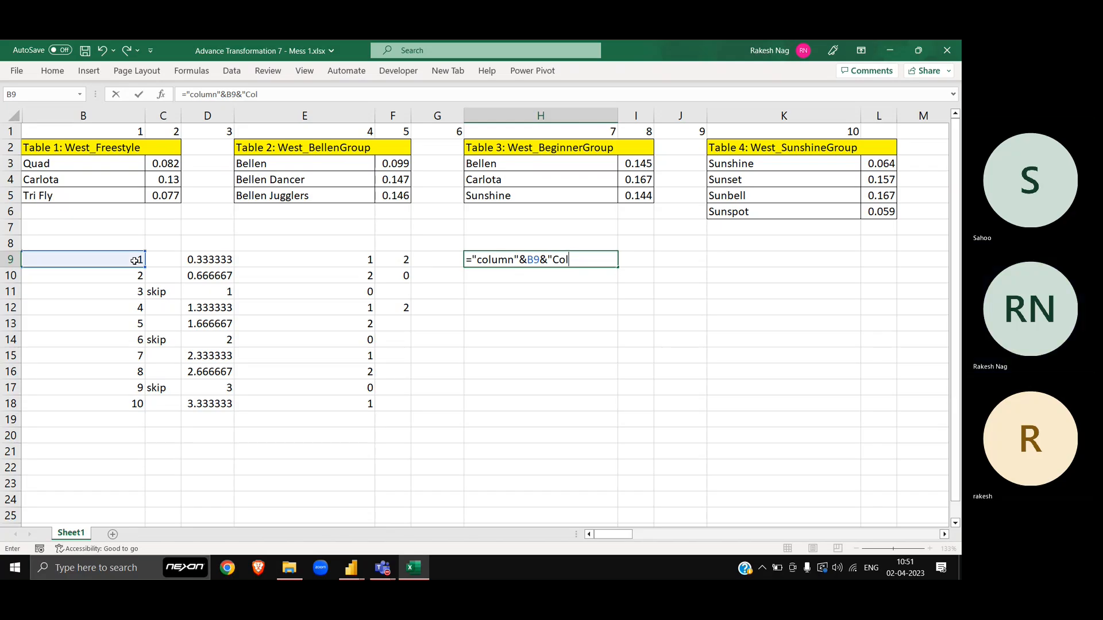
{"action": "type", "text": "umn\"&"}
{"action": "left_click", "coordinate": [135, 261]}
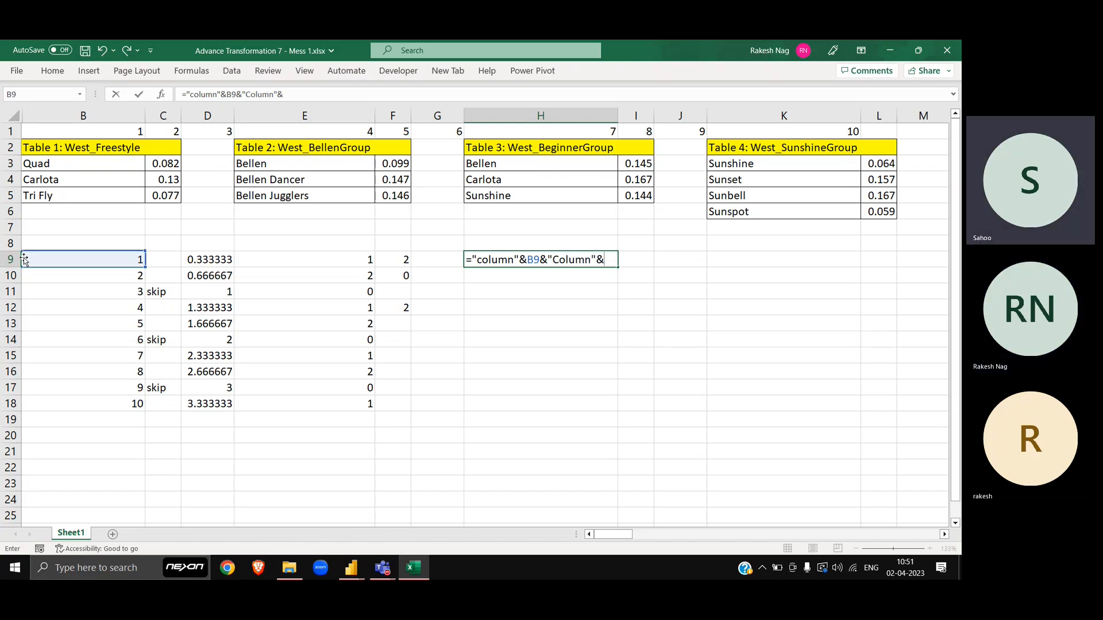
{"action": "type", "text": "+1"}
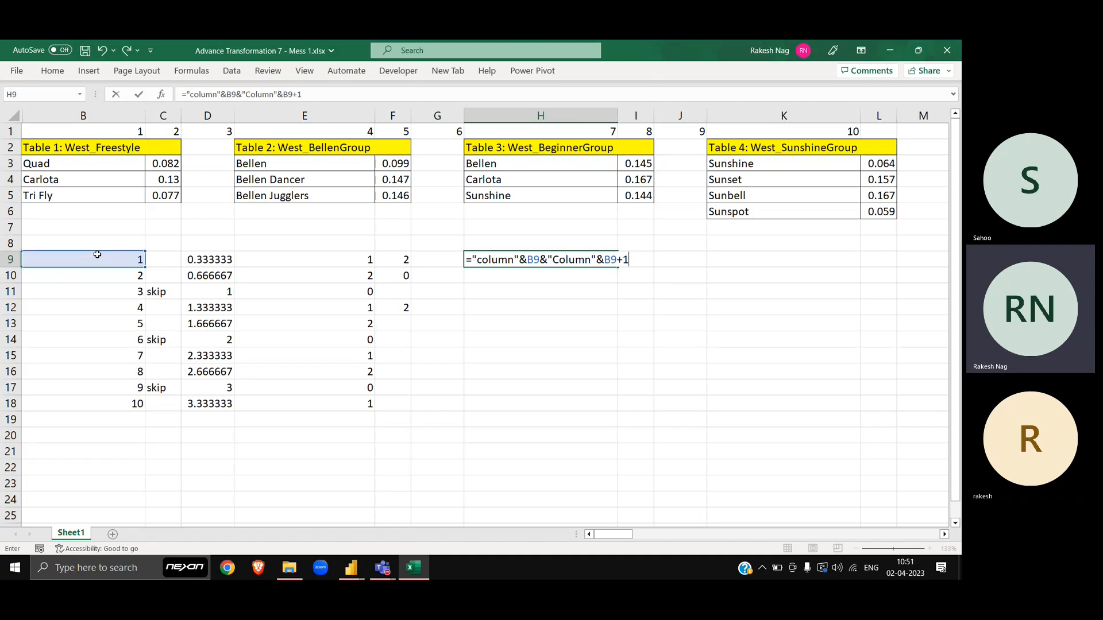
{"action": "key", "text": "Return"}
{"action": "key", "text": "Up"}
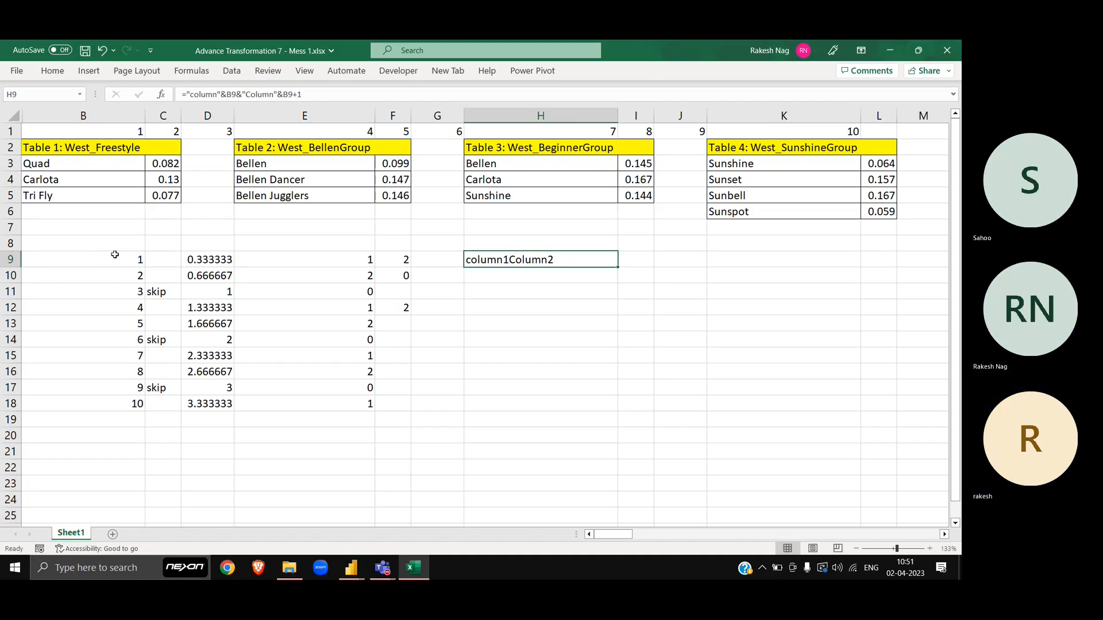
Fill the column-name formula from H9 down into H10 for the second index number
{"action": "left_click", "coordinate": [149, 279]}
{"action": "key", "text": "Right"}
{"action": "key", "text": "Right"}
{"action": "key", "text": "Right"}
{"action": "key", "text": "Right"}
{"action": "key", "text": "Right"}
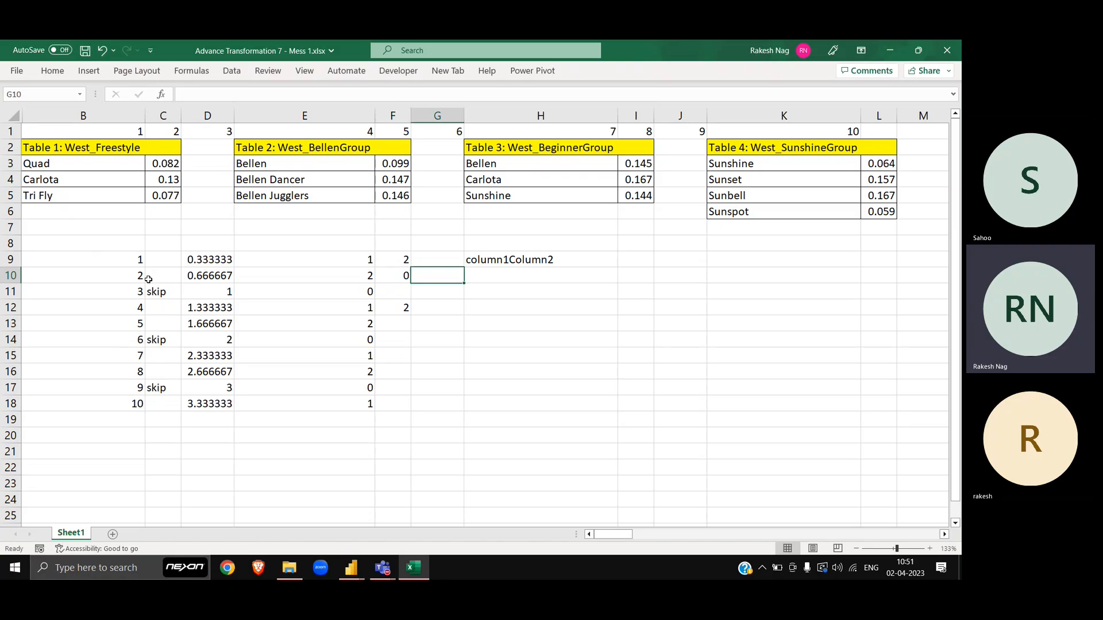
{"action": "key", "text": "ctrl+d"}
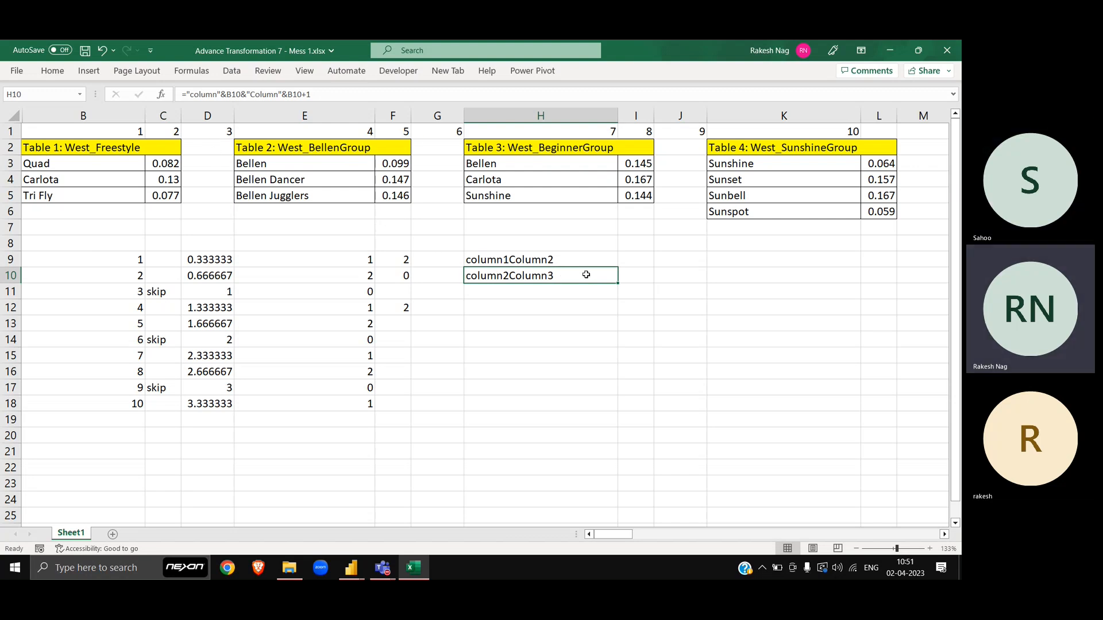
Switch to Power Query Editor and filter the Modulo column to keep only the value 1
{"action": "key", "text": "alt+Tab"}
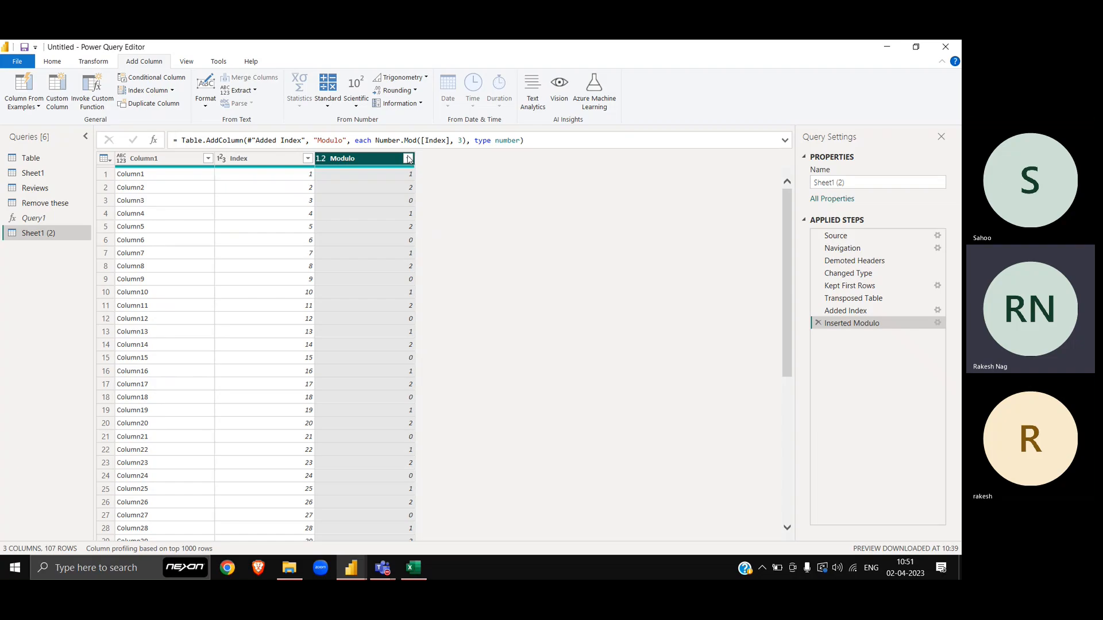
{"action": "left_click", "coordinate": [409, 159]}
{"action": "left_click", "coordinate": [237, 328]}
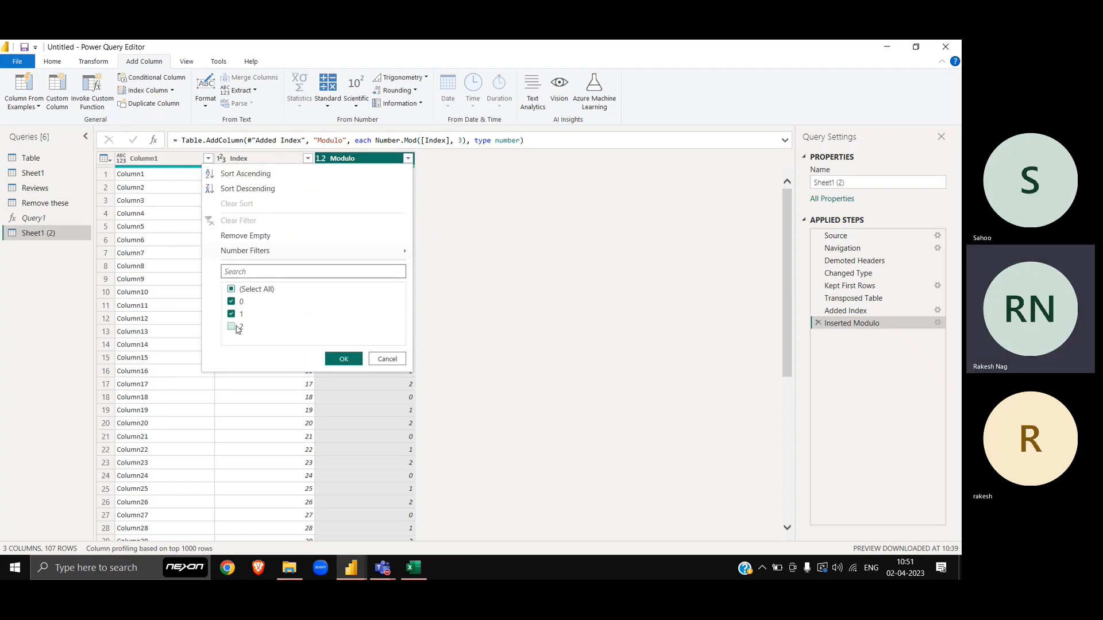
{"action": "left_click", "coordinate": [232, 302]}
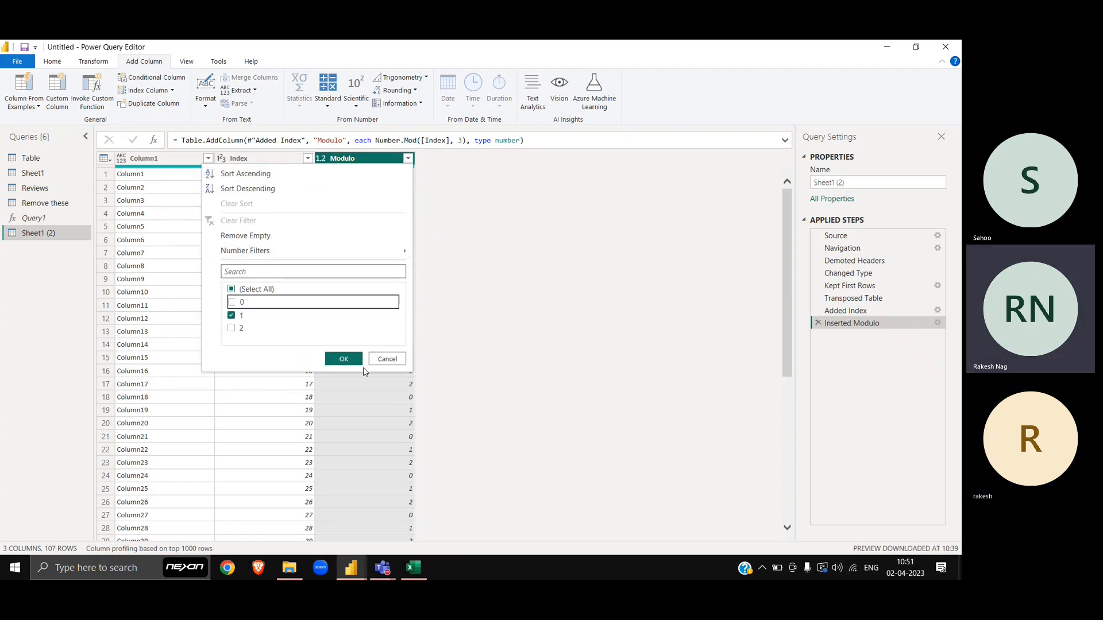
{"action": "left_click", "coordinate": [351, 360]}
{"action": "scroll", "coordinate": [419, 381], "scroll_direction": "down", "scroll_amount": 3}
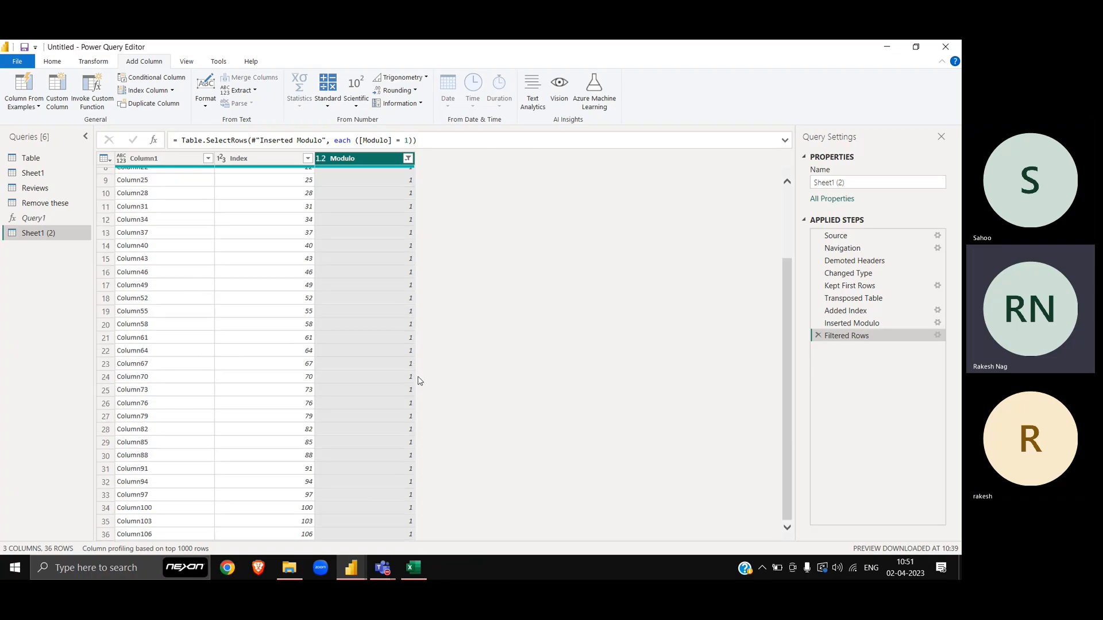
{"action": "scroll", "coordinate": [419, 381], "scroll_direction": "up", "scroll_amount": 3}
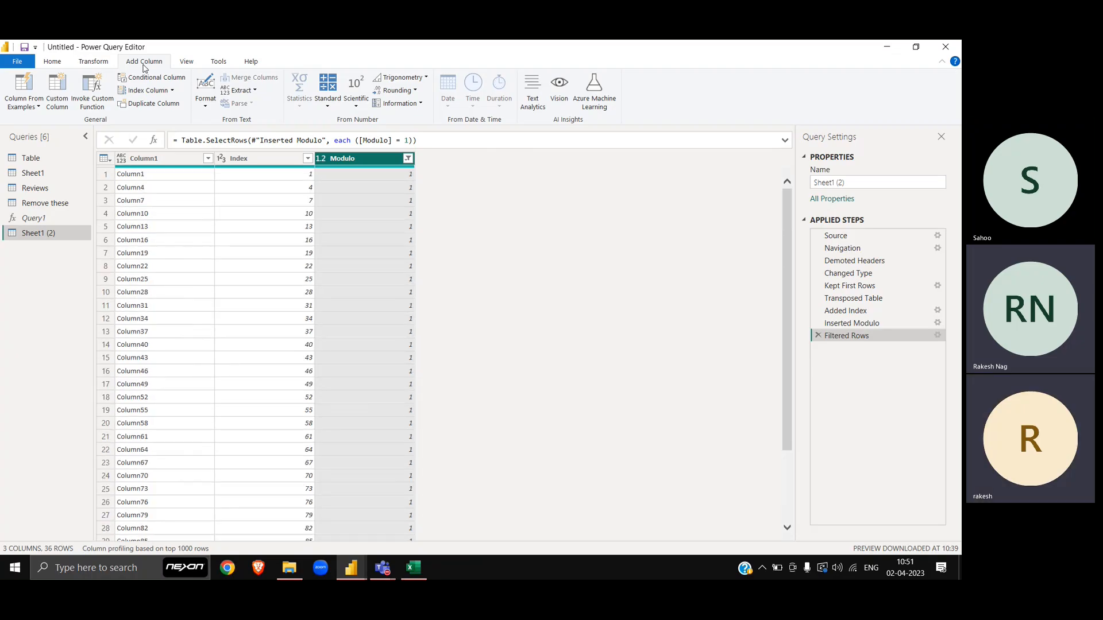
Start a custom column with the formula [Column1]&",Column"&[Modulo]+1, keeping the default name Custom
{"action": "left_click", "coordinate": [67, 90]}
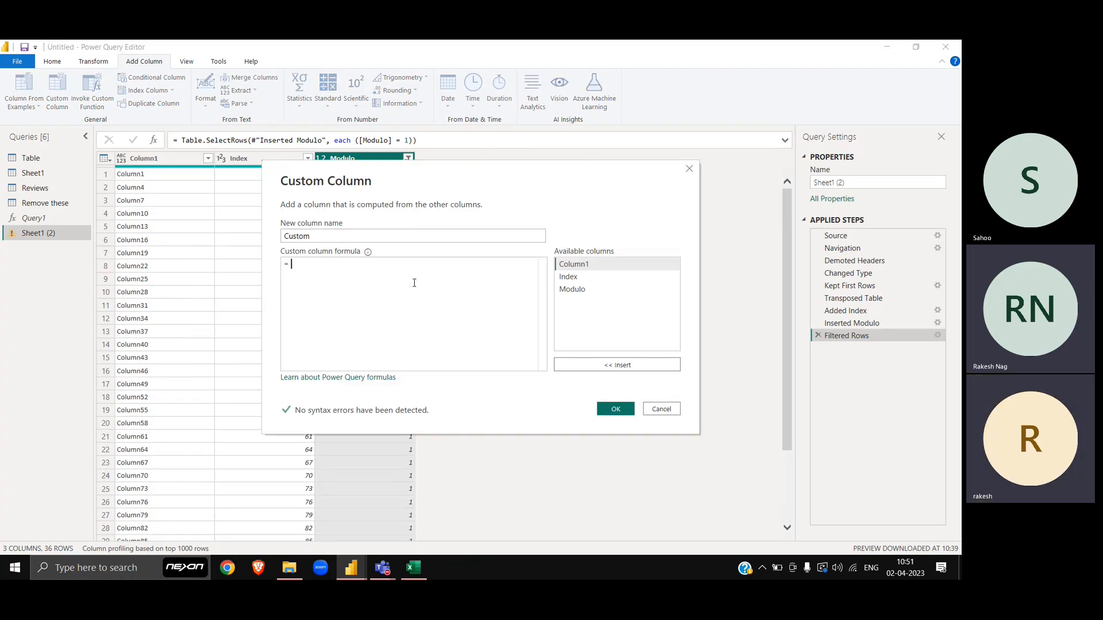
{"action": "left_click_drag", "start_coordinate": [411, 172], "coordinate": [452, 275]}
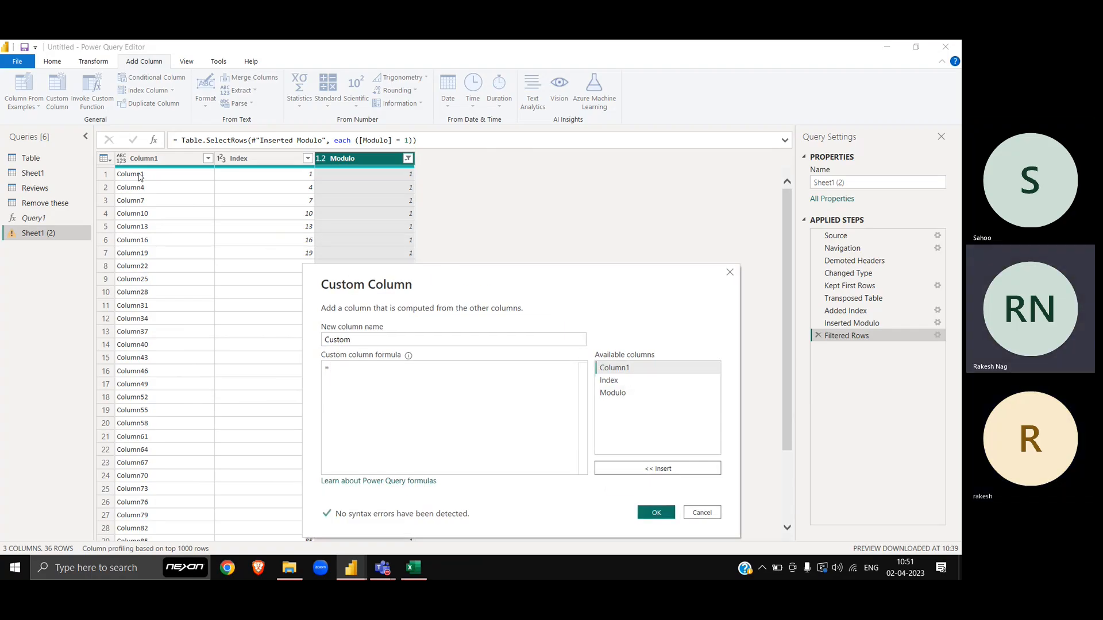
{"action": "double_click", "coordinate": [613, 367]}
{"action": "type", "text": "&"}
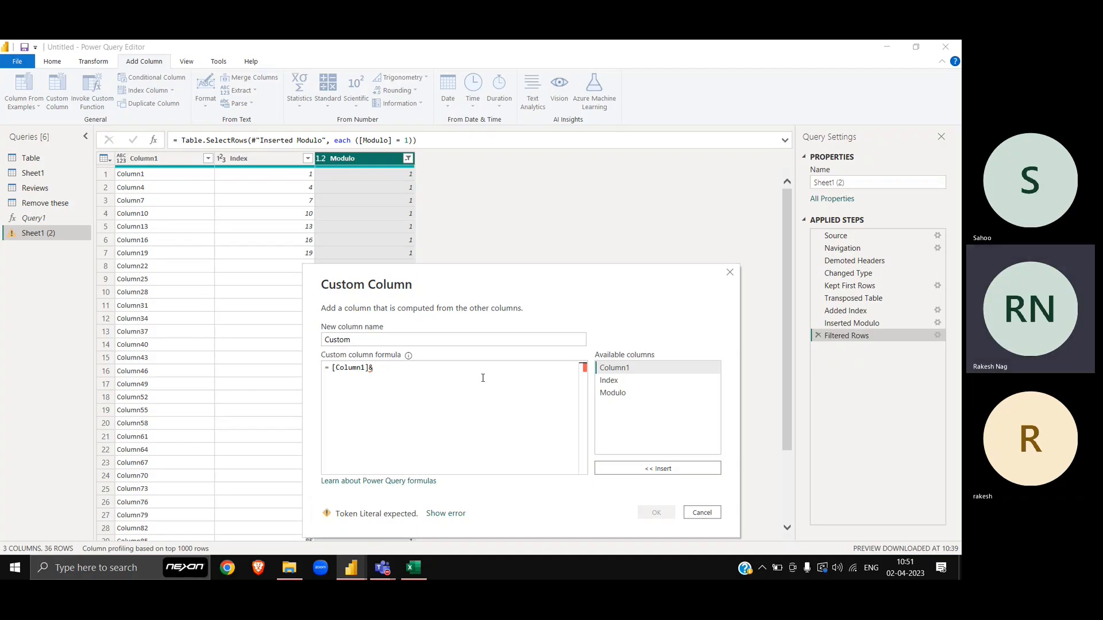
{"action": "type", "text": "\",\""}
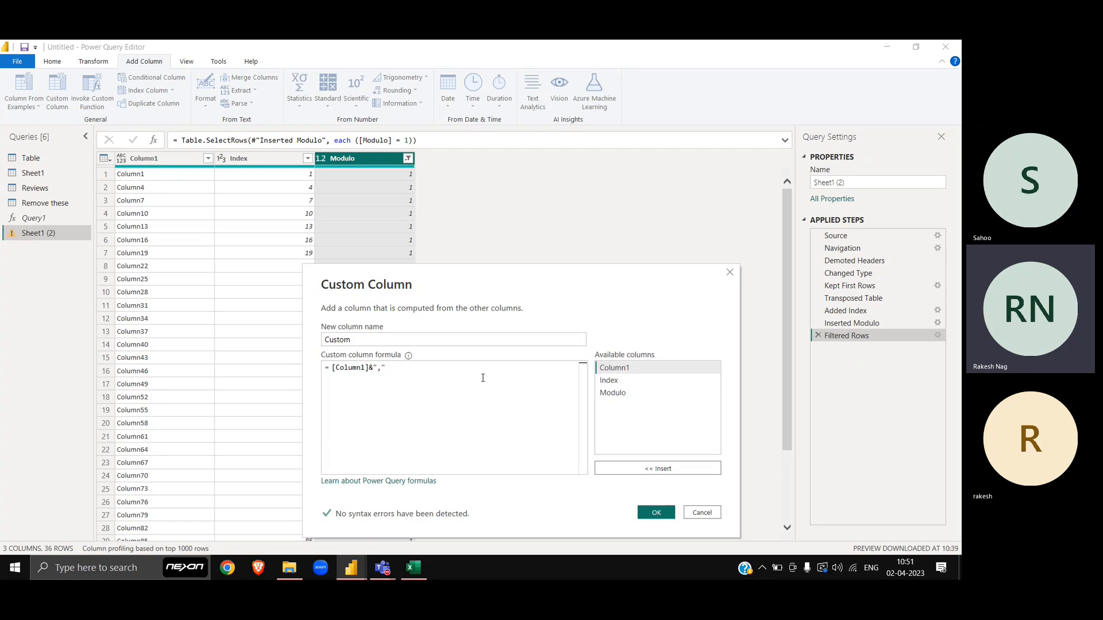
{"action": "type", "text": ",Column\"&"}
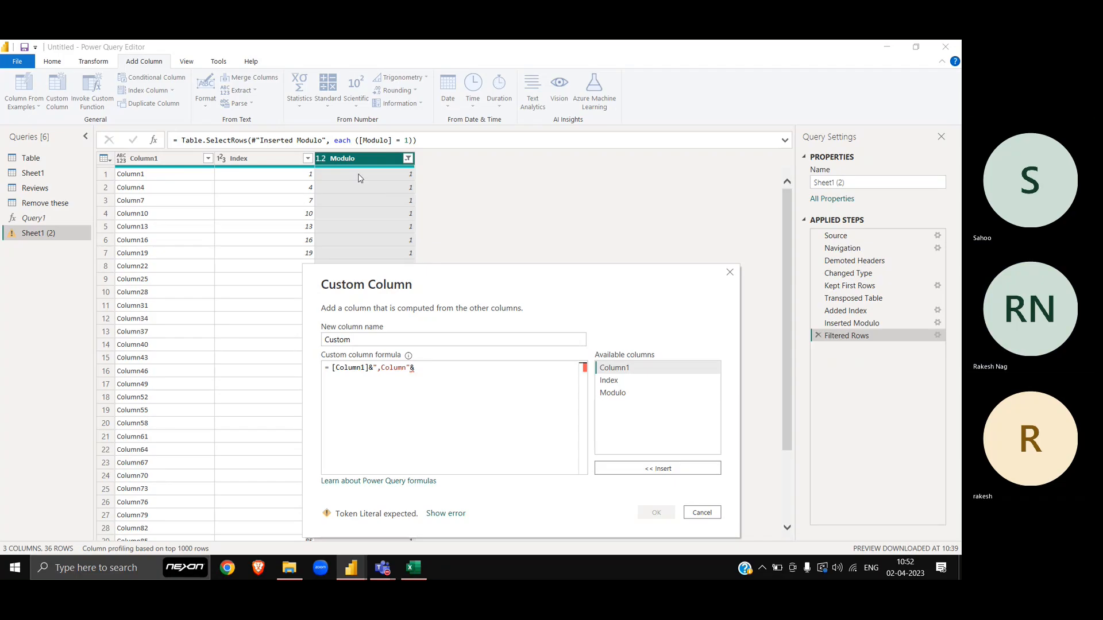
{"action": "double_click", "coordinate": [612, 393]}
{"action": "type", "text": "+1"}
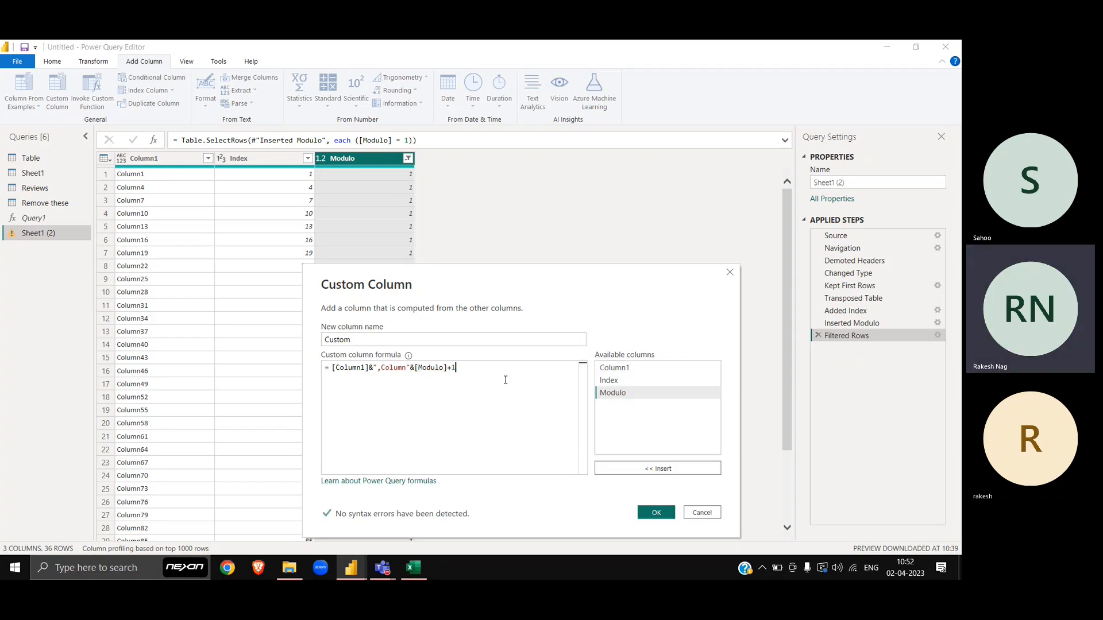
Wrap [Modulo]+1 in Text.From() in the custom column formula and create the column
{"action": "key", "text": "Left"}
{"action": "key", "text": "Left"}
{"action": "key", "text": "Left"}
{"action": "key", "text": "Left"}
{"action": "key", "text": "Left"}
{"action": "key", "text": "Left"}
{"action": "key", "text": "Left"}
{"action": "key", "text": "Left"}
{"action": "key", "text": "Left"}
{"action": "type", "text": "Text.FRo"}
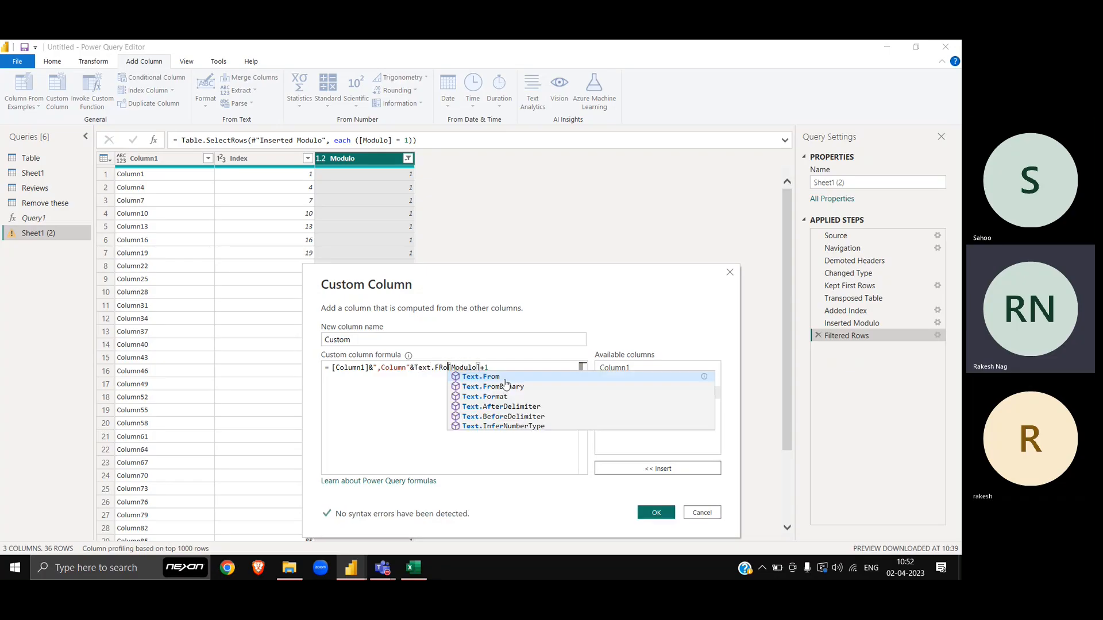
{"action": "key", "text": "Tab"}
{"action": "type", "text": "("}
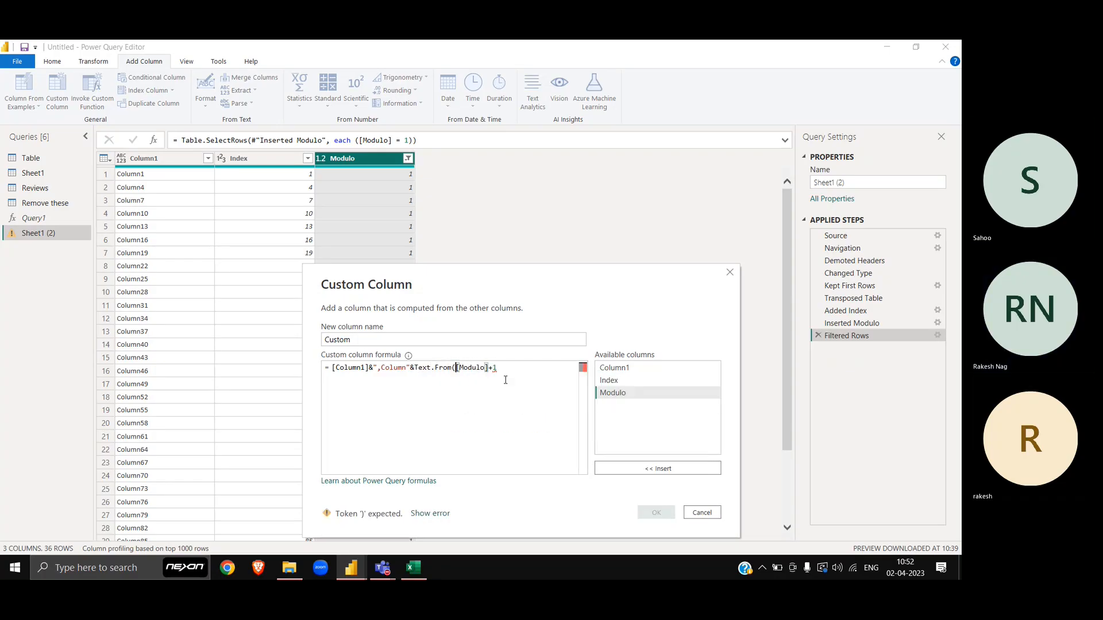
{"action": "left_click", "coordinate": [505, 381]}
{"action": "type", "text": ")"}
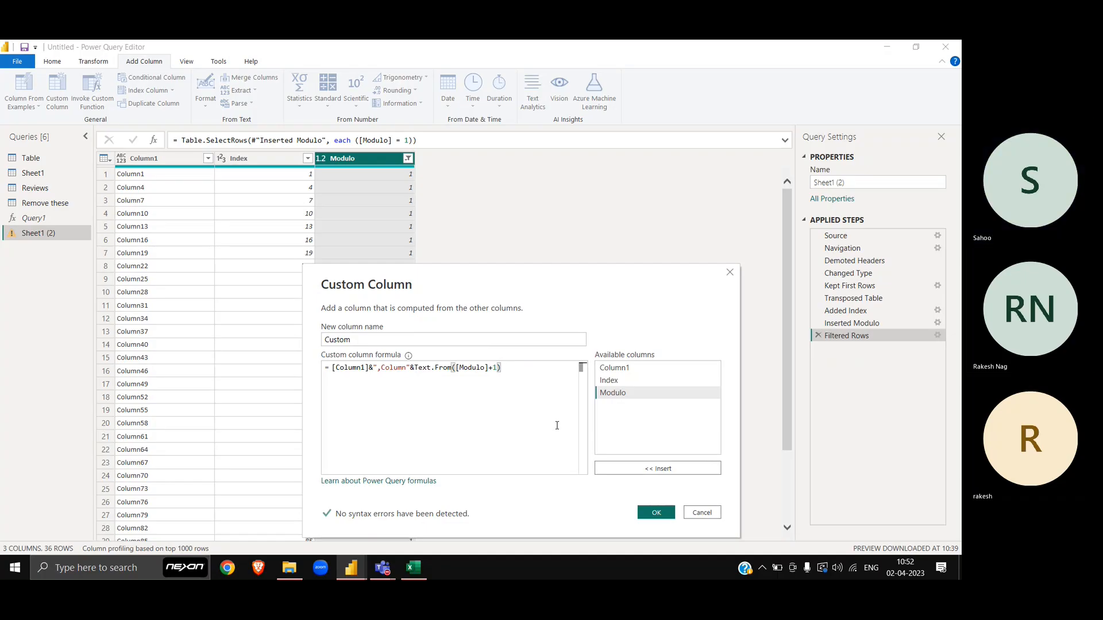
{"action": "left_click", "coordinate": [656, 512]}
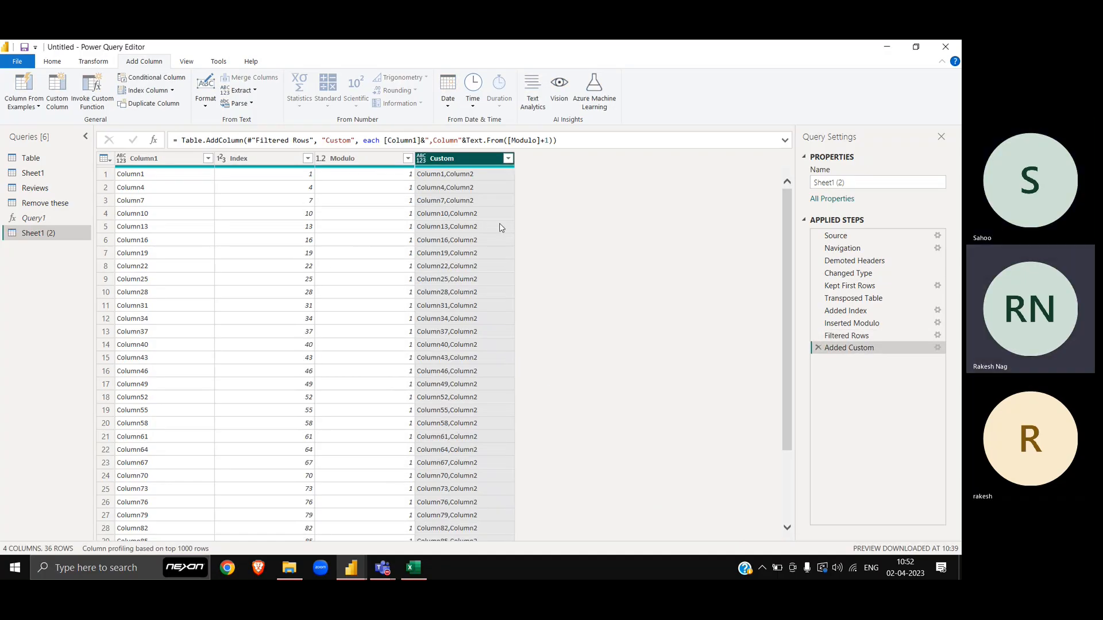
Review the Custom column and replace Modulo with Index in its formula, giving Text.From([Index]+1)
{"action": "scroll", "coordinate": [501, 386], "scroll_direction": "down", "scroll_amount": 3}
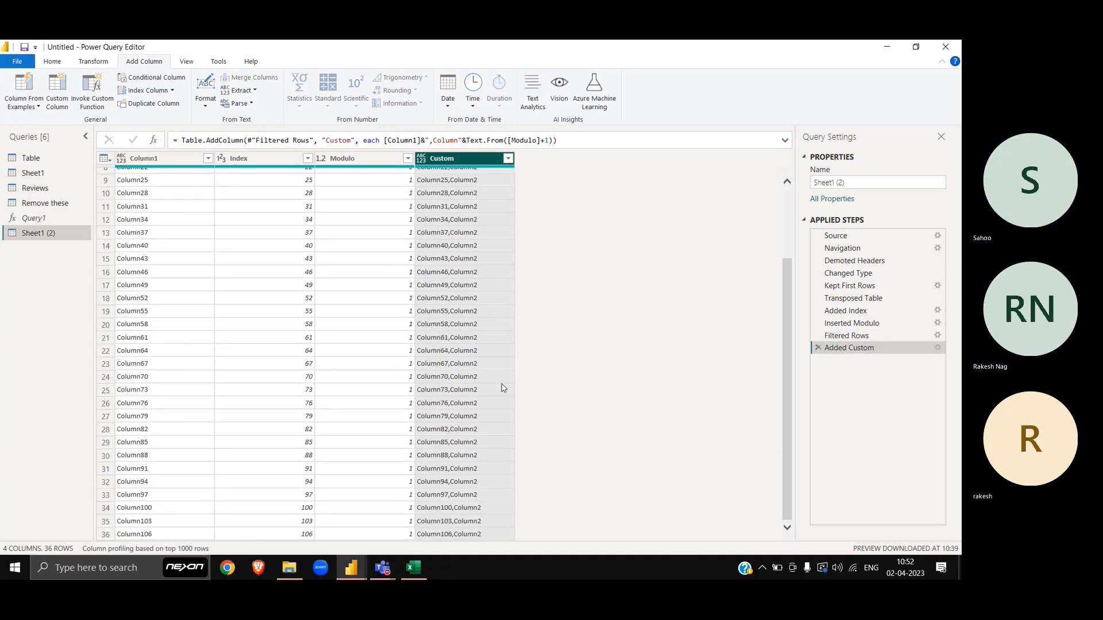
{"action": "scroll", "coordinate": [502, 387], "scroll_direction": "up", "scroll_amount": 3}
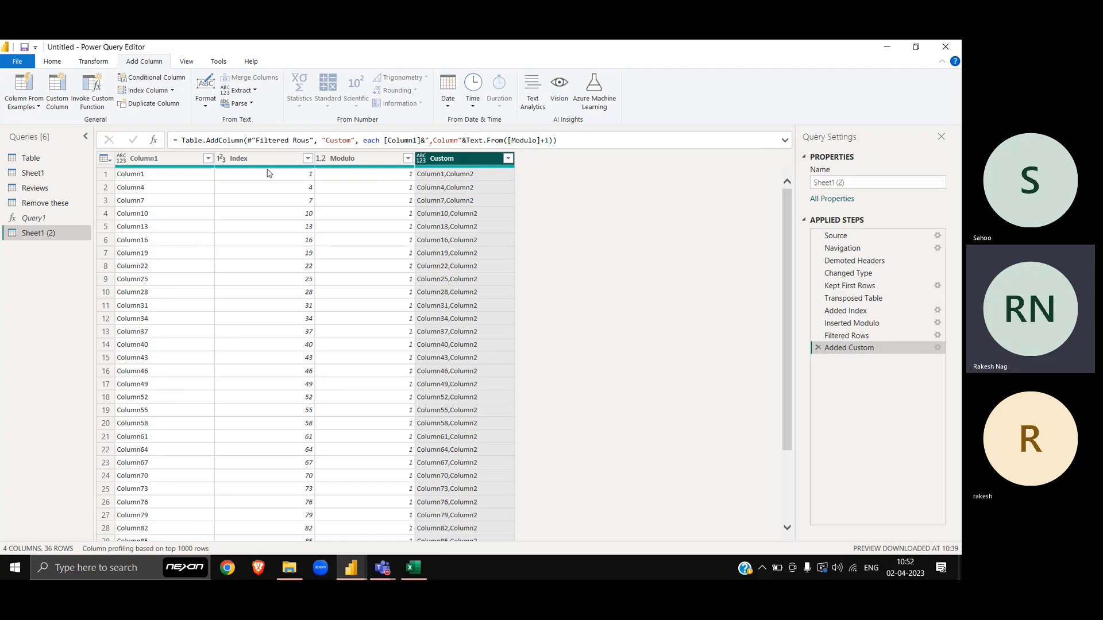
{"action": "double_click", "coordinate": [523, 140]}
{"action": "type", "text": "Index"}
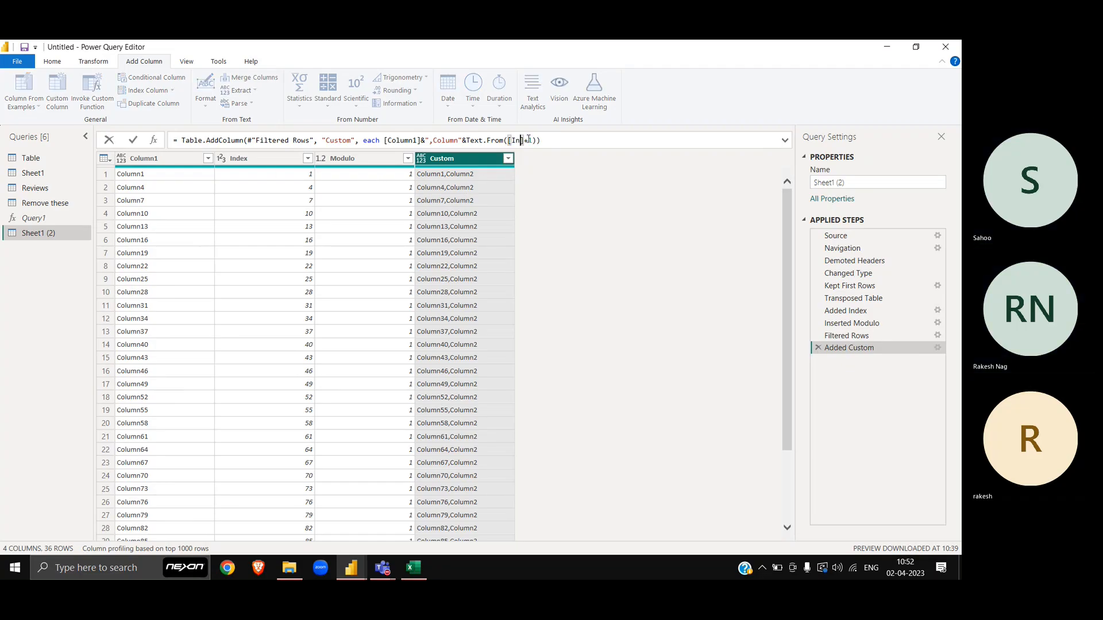
{"action": "key", "text": "Return"}
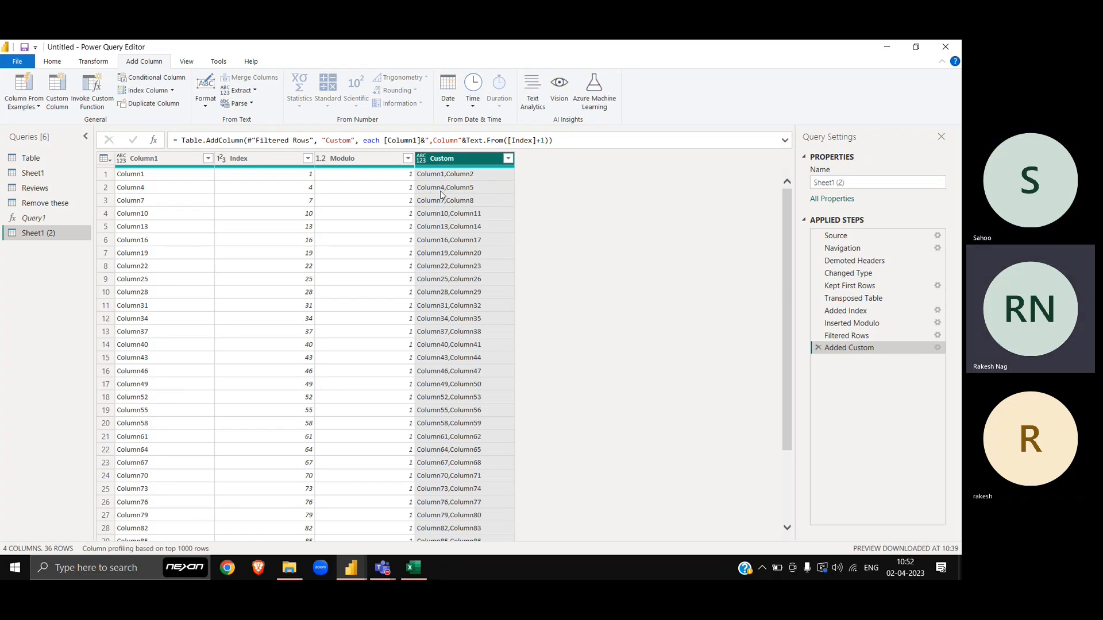
Compare the Custom column's pairs with the tables in the Excel workbook and enter 11 in L1 above Table 4's second column
{"action": "key", "text": "alt+Tab"}
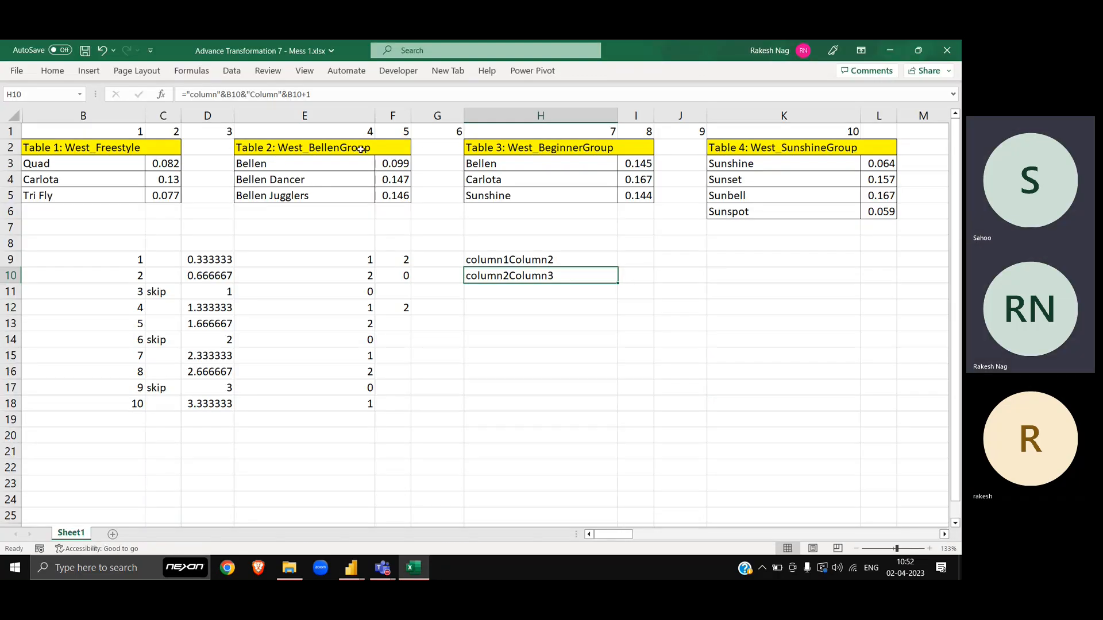
{"action": "key", "text": "alt+Tab"}
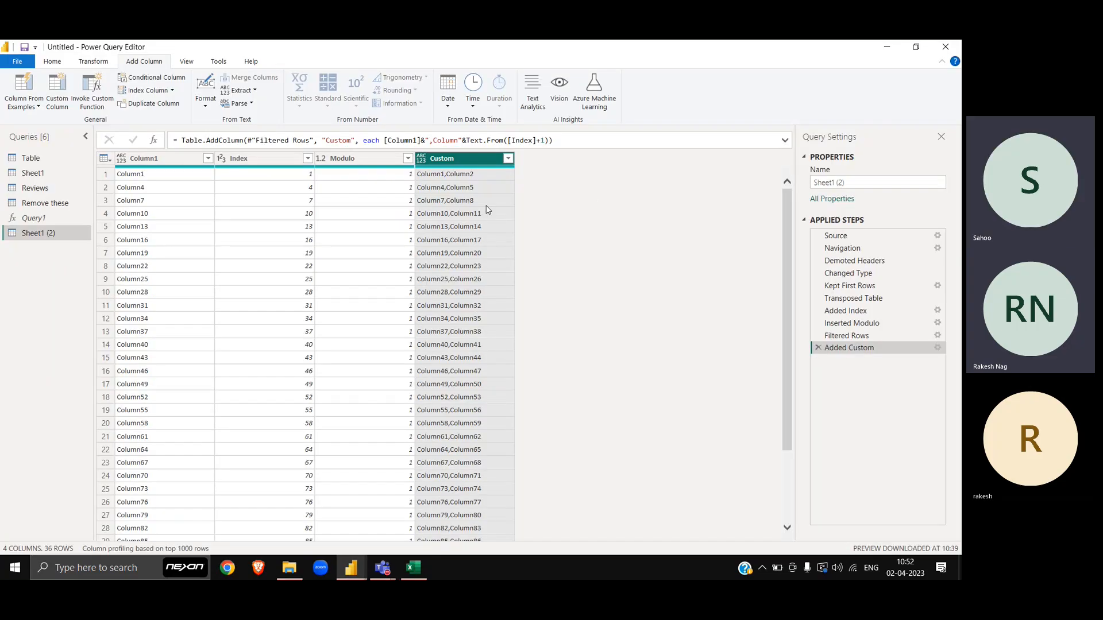
{"action": "key", "text": "alt+Tab"}
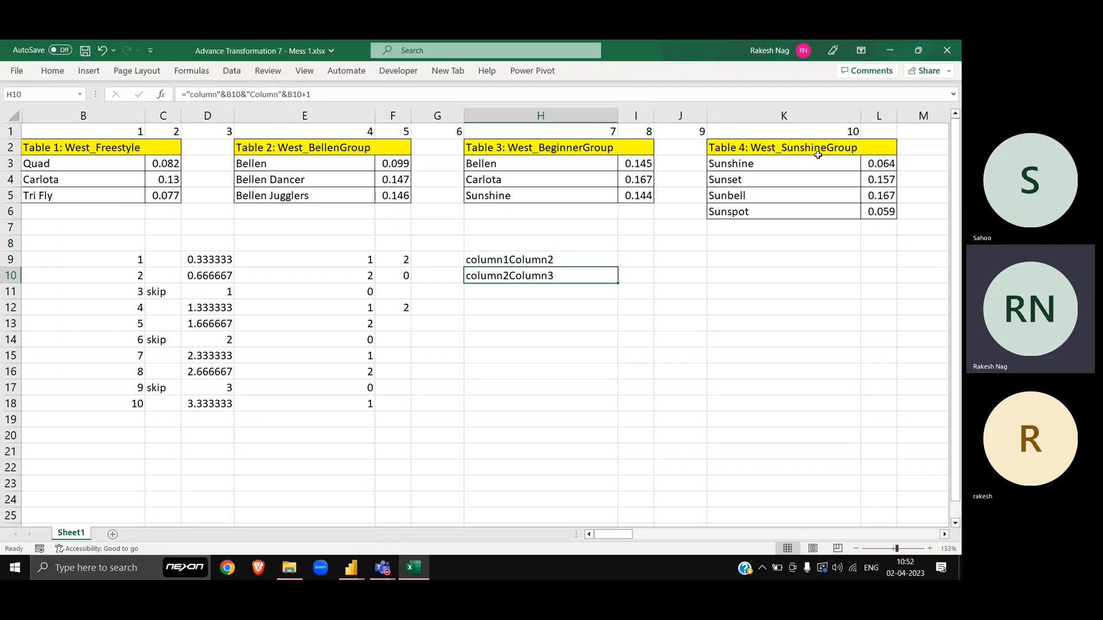
{"action": "left_click", "coordinate": [814, 148]}
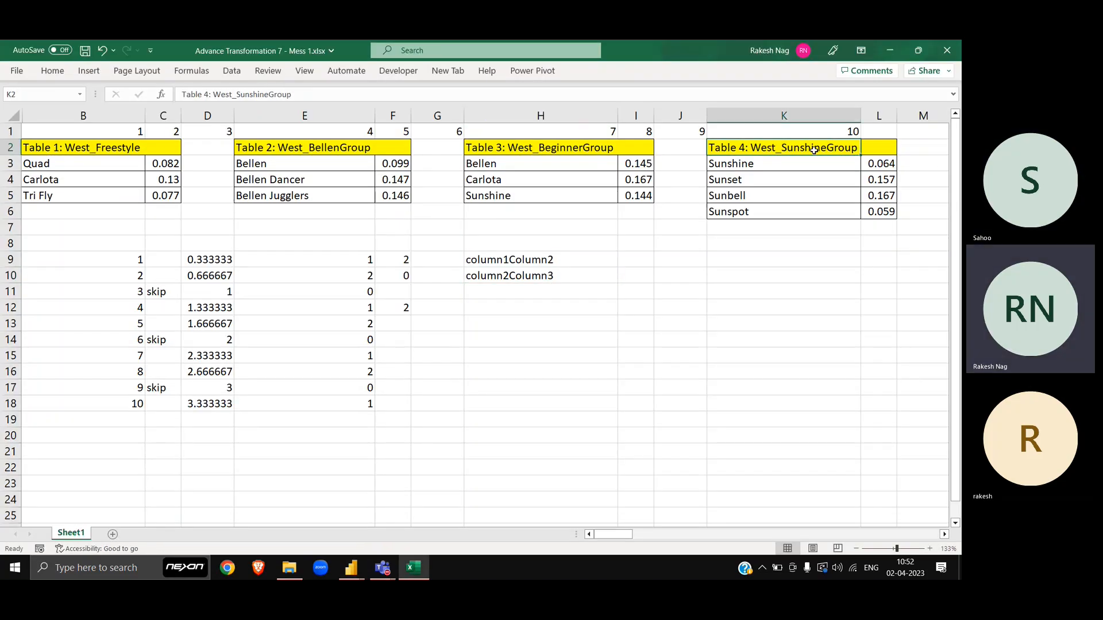
{"action": "left_click", "coordinate": [879, 133]}
{"action": "type", "text": "11"}
{"action": "key", "text": "ctrl+Return"}
{"action": "scroll", "coordinate": [879, 133], "scroll_direction": "right", "scroll_amount": 2}
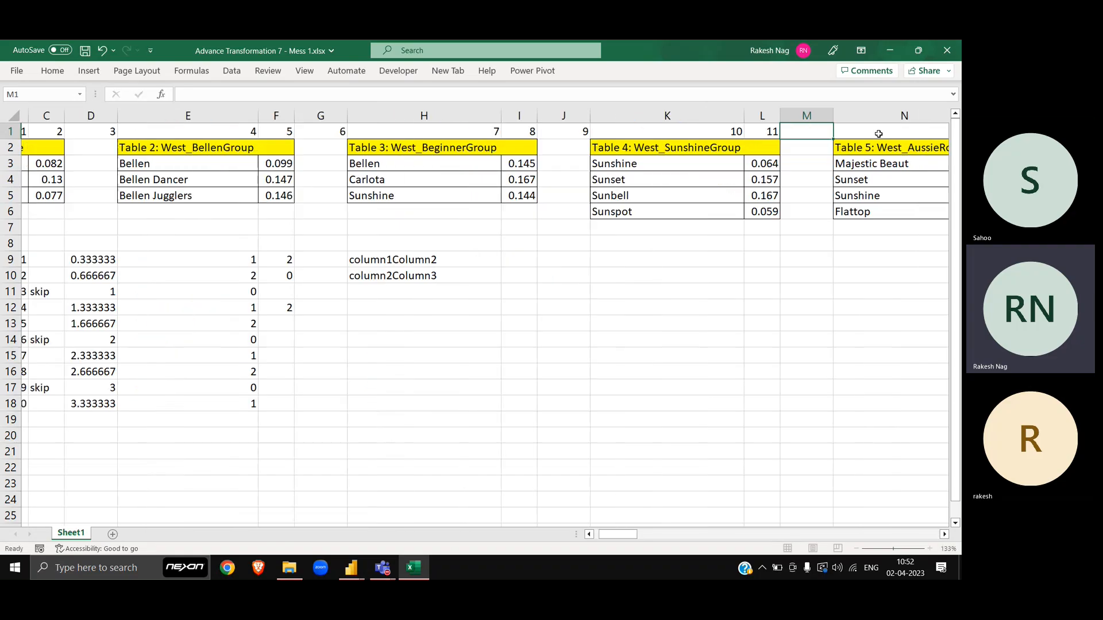
Switch to Power Query Editor and start a new custom column, Custom.1, with the Text.Split function
{"action": "key", "text": "alt+Tab"}
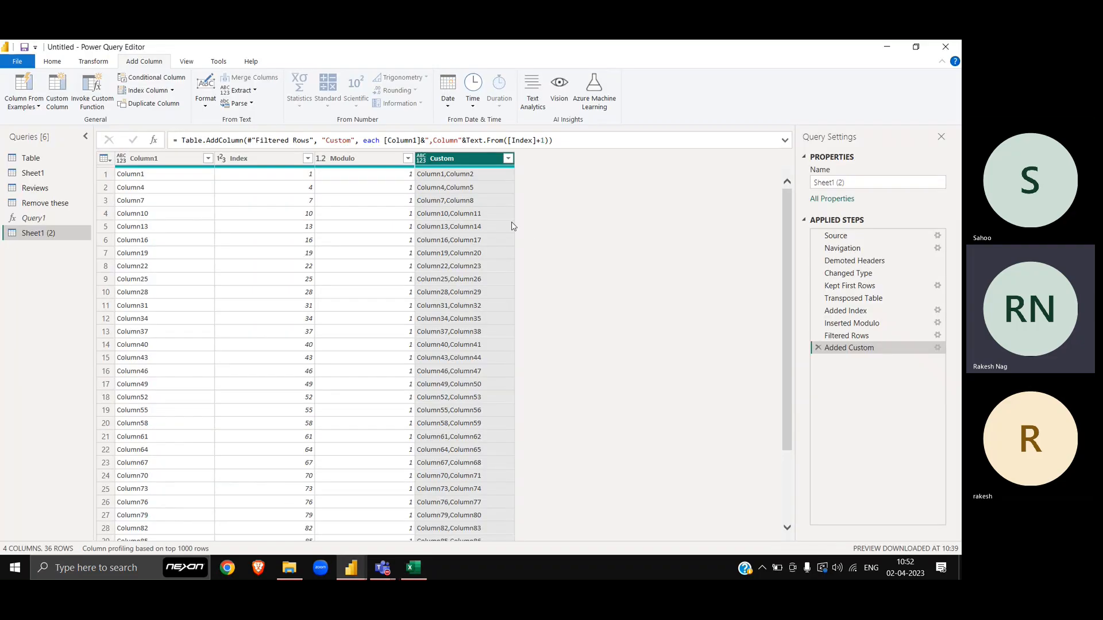
{"action": "left_click", "coordinate": [56, 92]}
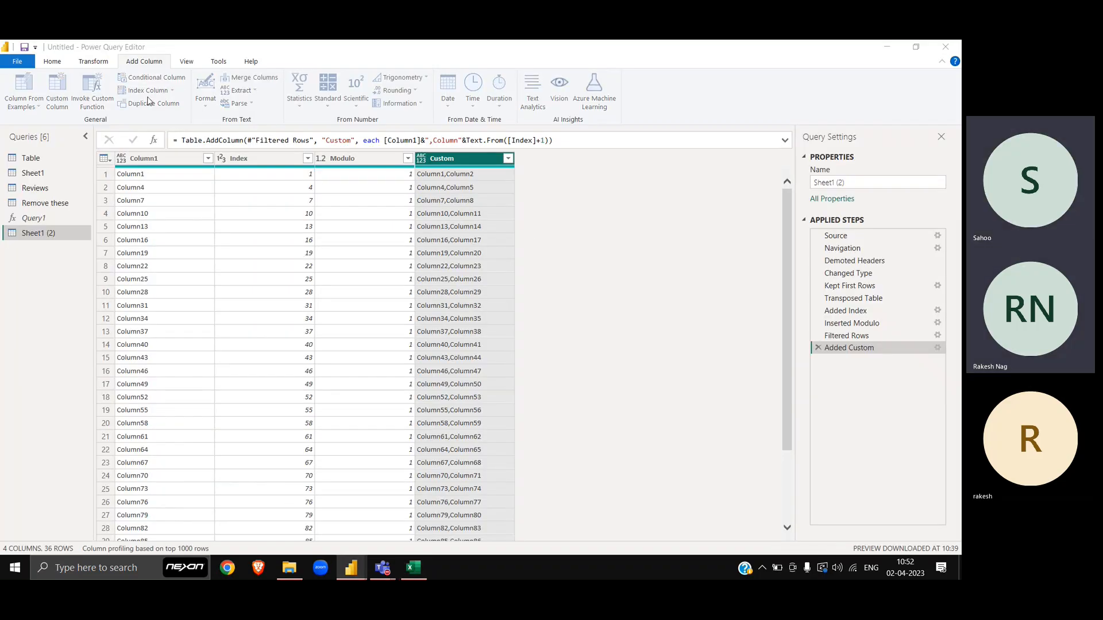
{"action": "left_click", "coordinate": [370, 308]}
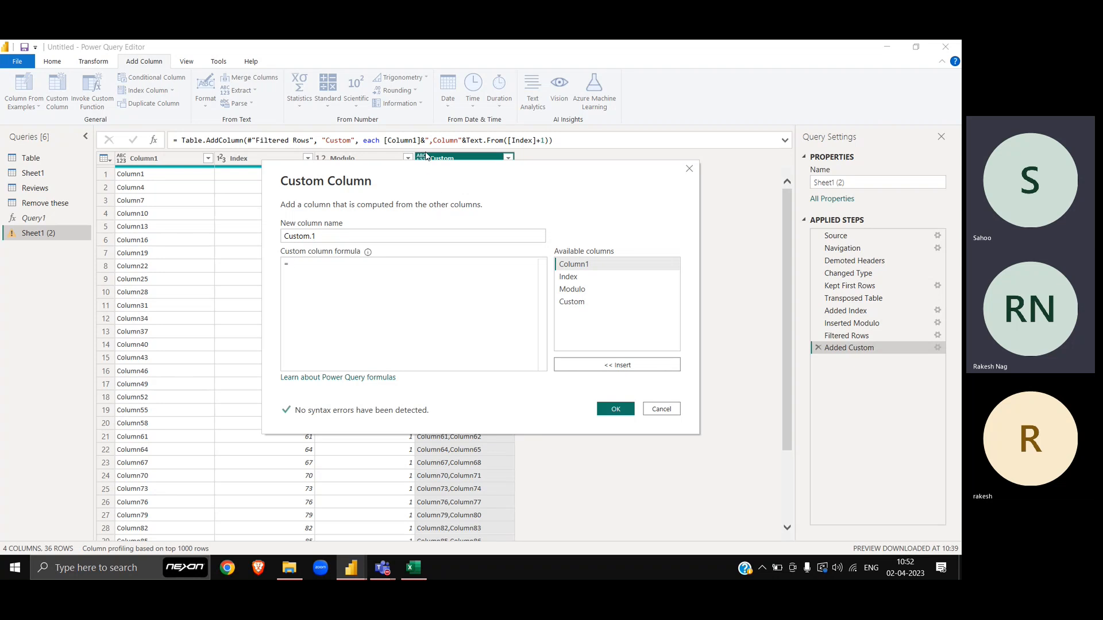
{"action": "left_click_drag", "start_coordinate": [431, 170], "coordinate": [451, 286]}
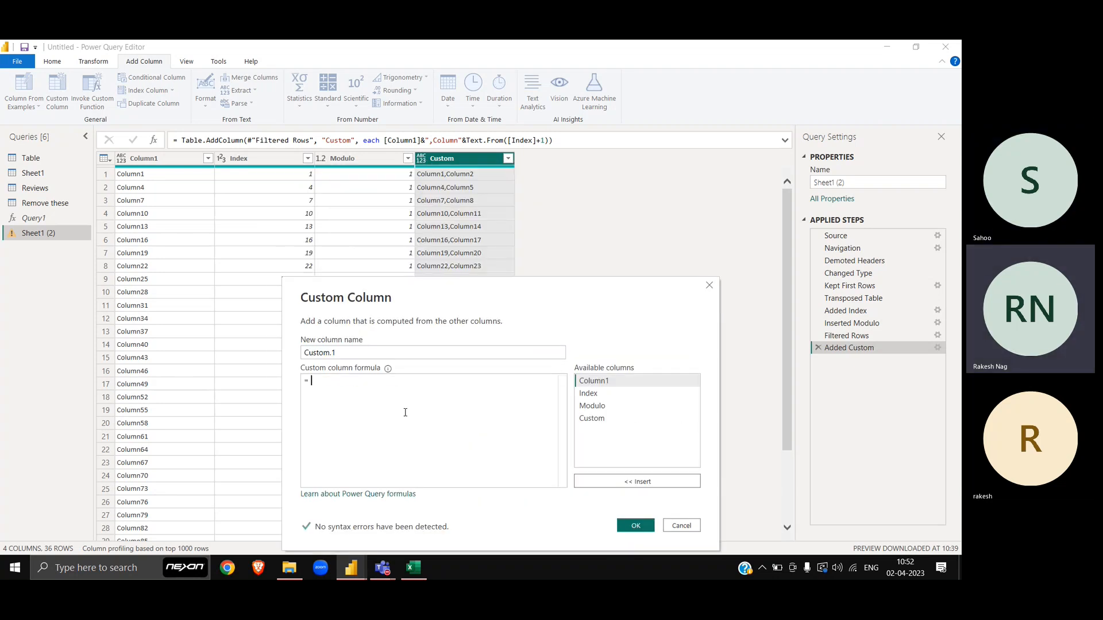
{"action": "type", "text": "Texxt"}
{"action": "type", "text": ".Sp"}
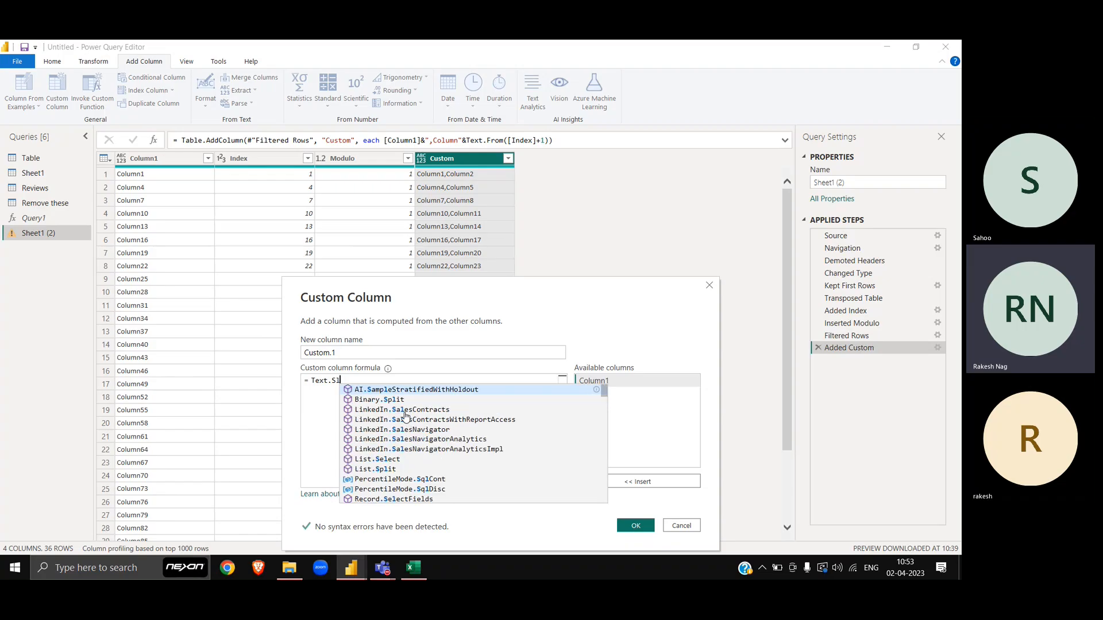
{"action": "type", "text": "lit"}
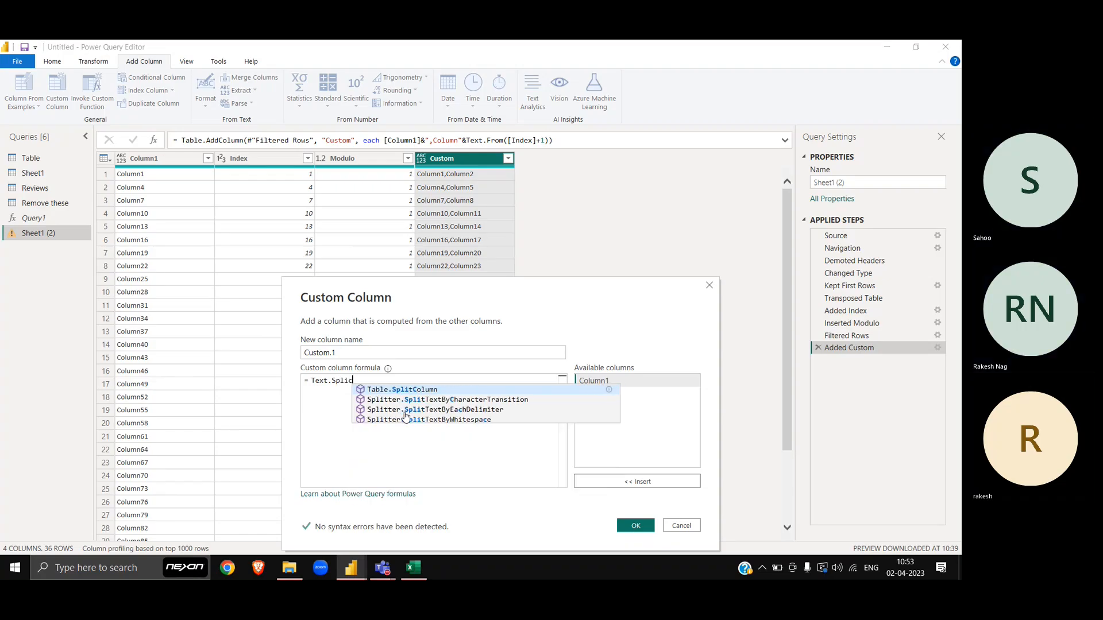
{"action": "type", "text": "("}
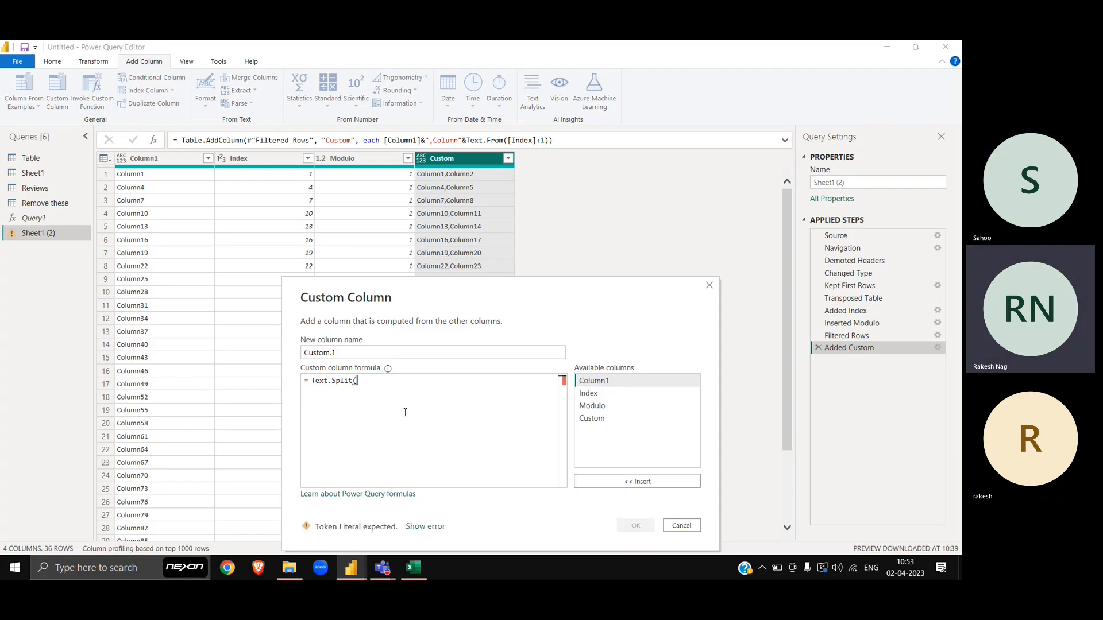
Complete the custom column formula as Text.Split([Custom],",") and create the column
{"action": "double_click", "coordinate": [597, 420]}
{"action": "type", "text": ",\""}
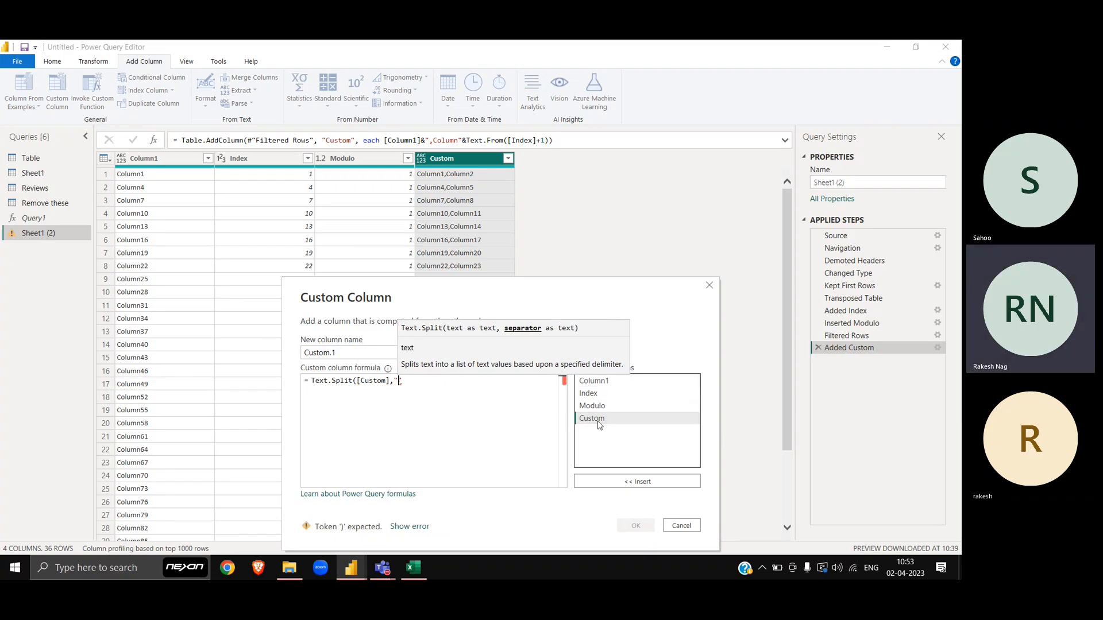
{"action": "type", "text": ","}
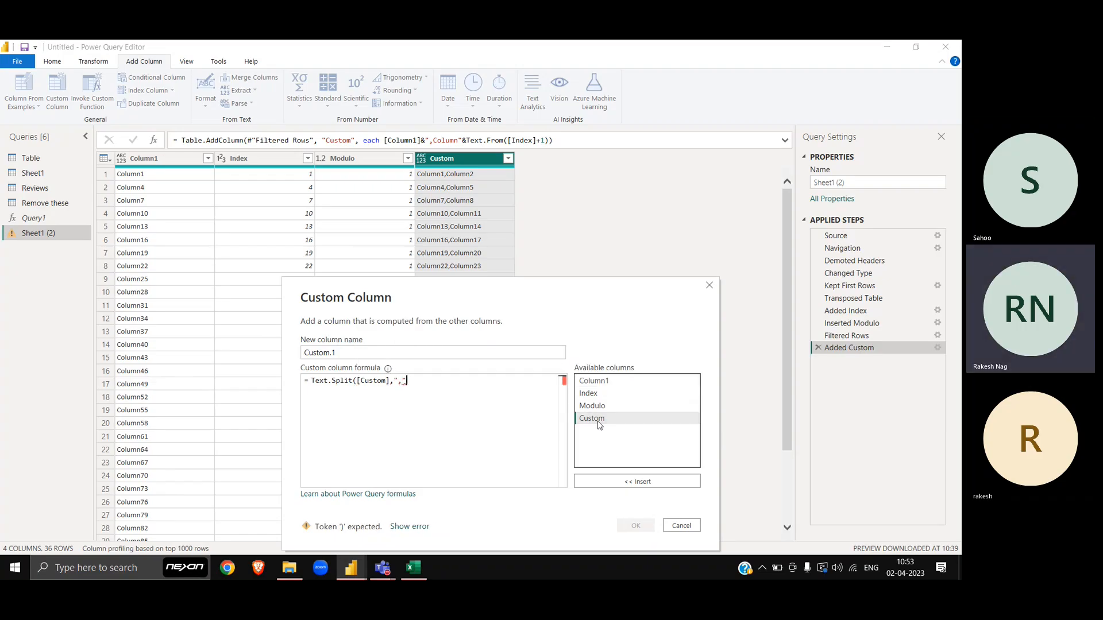
{"action": "type", "text": "\")"}
{"action": "left_click", "coordinate": [636, 527]}
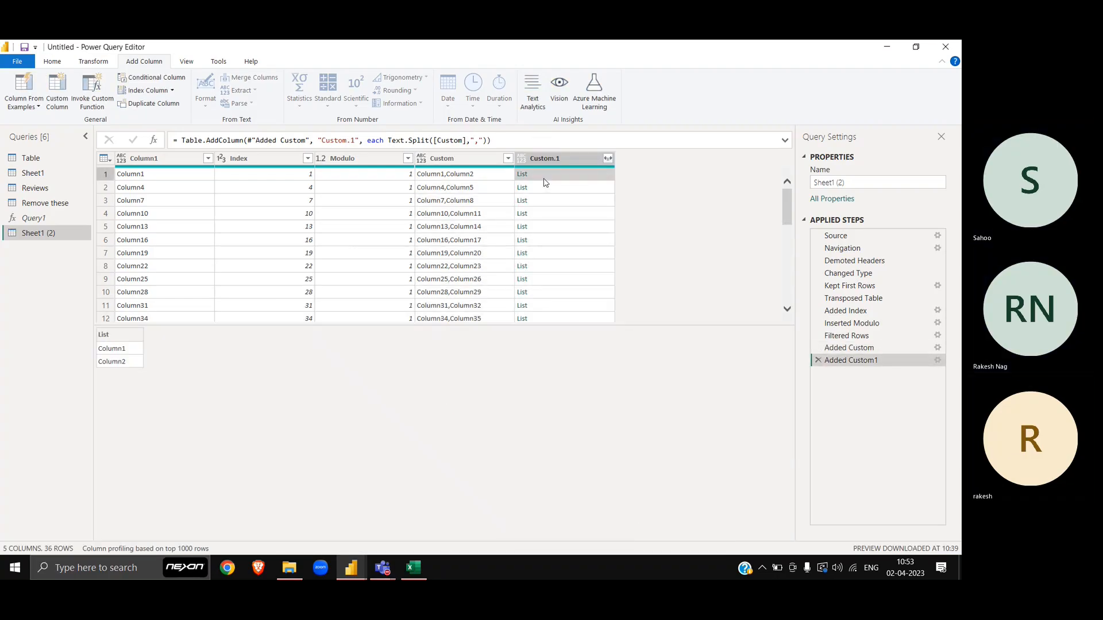
Examine the lists in the Custom.1 column row by row to check the column-name pairs they hold
{"action": "key", "text": "Down"}
{"action": "key", "text": "Down"}
{"action": "key", "text": "Down"}
{"action": "key", "text": "Down"}
{"action": "key", "text": "Down"}
{"action": "key", "text": "Down"}
{"action": "key", "text": "Down"}
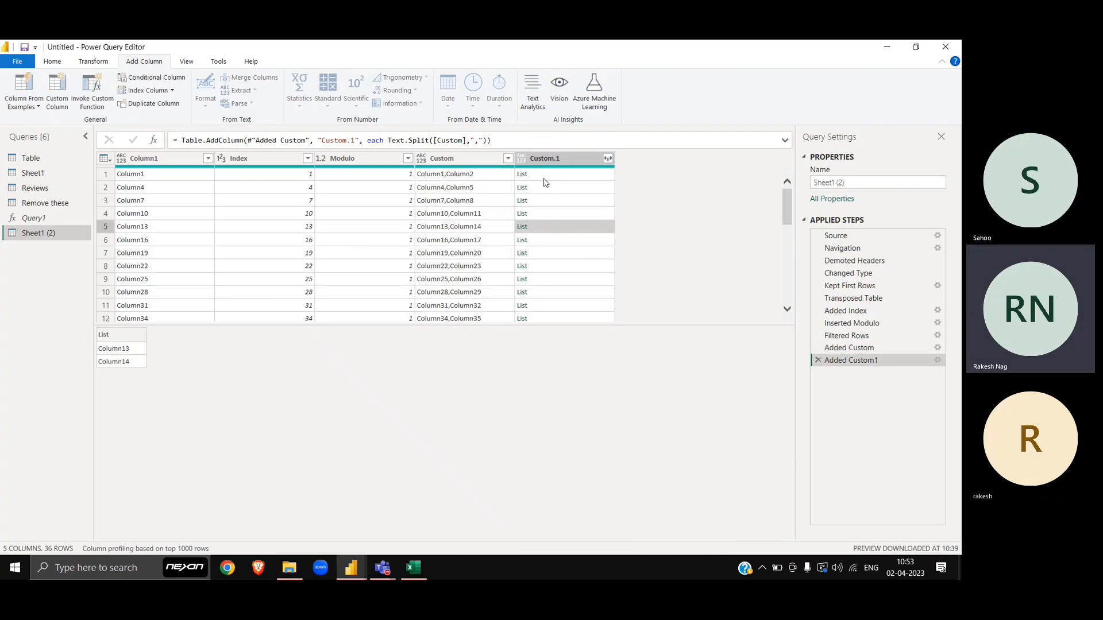
{"action": "key", "text": "Down"}
{"action": "key", "text": "Down"}
{"action": "key", "text": "Down"}
{"action": "key", "text": "Down"}
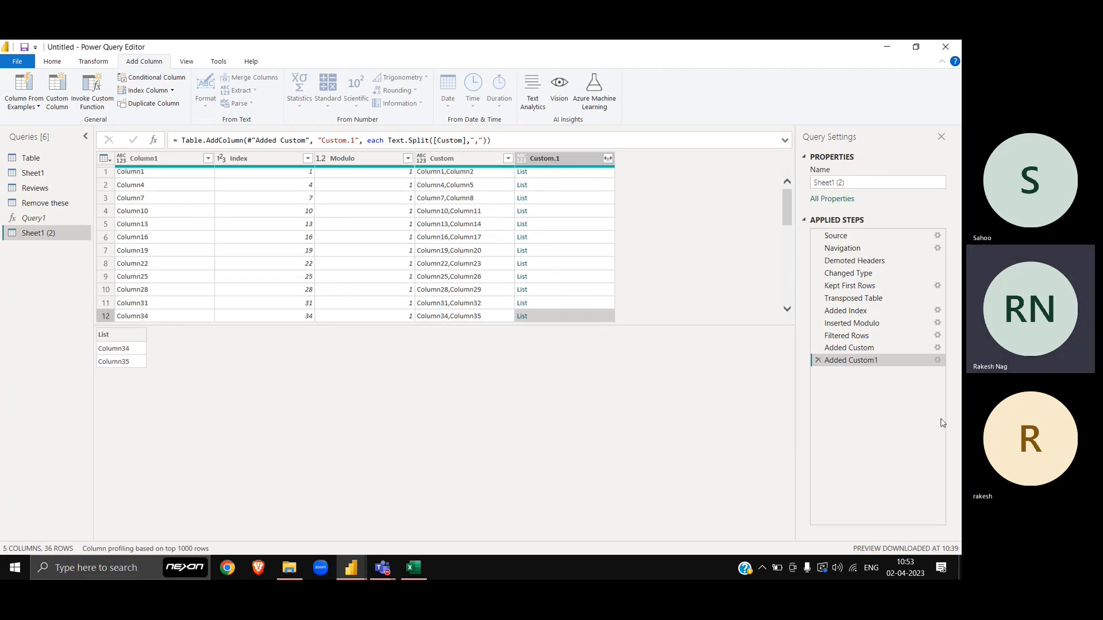
Edit the Added Custom1 step and insert Table.SelectColumns( in front of Text.Split in its formula
{"action": "left_click", "coordinate": [938, 361]}
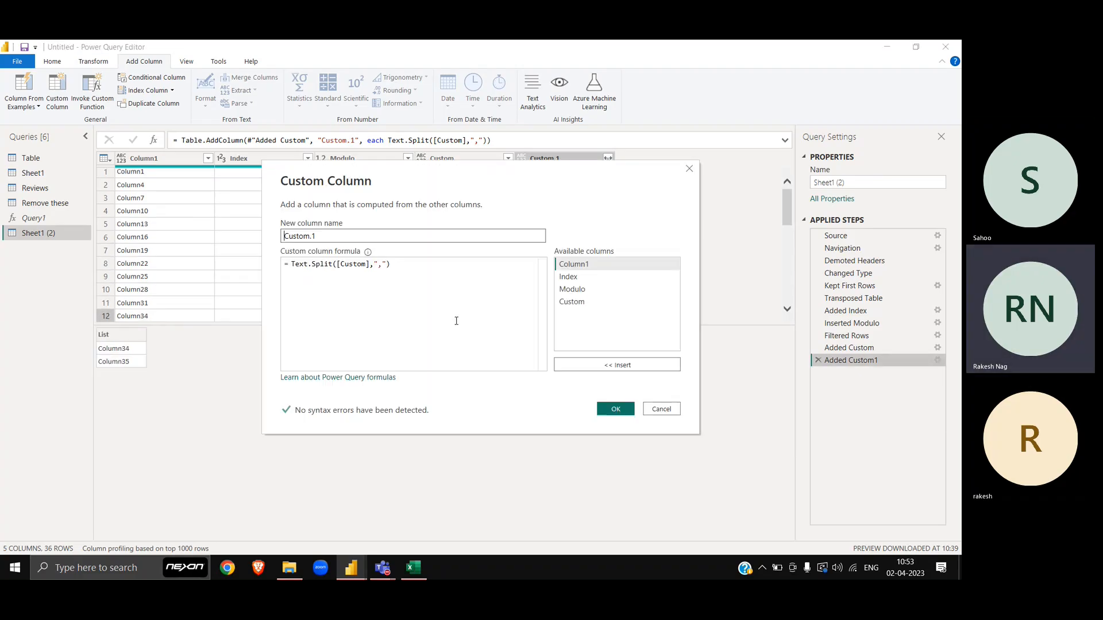
{"action": "left_click", "coordinate": [291, 264]}
{"action": "type", "text": "Tab"}
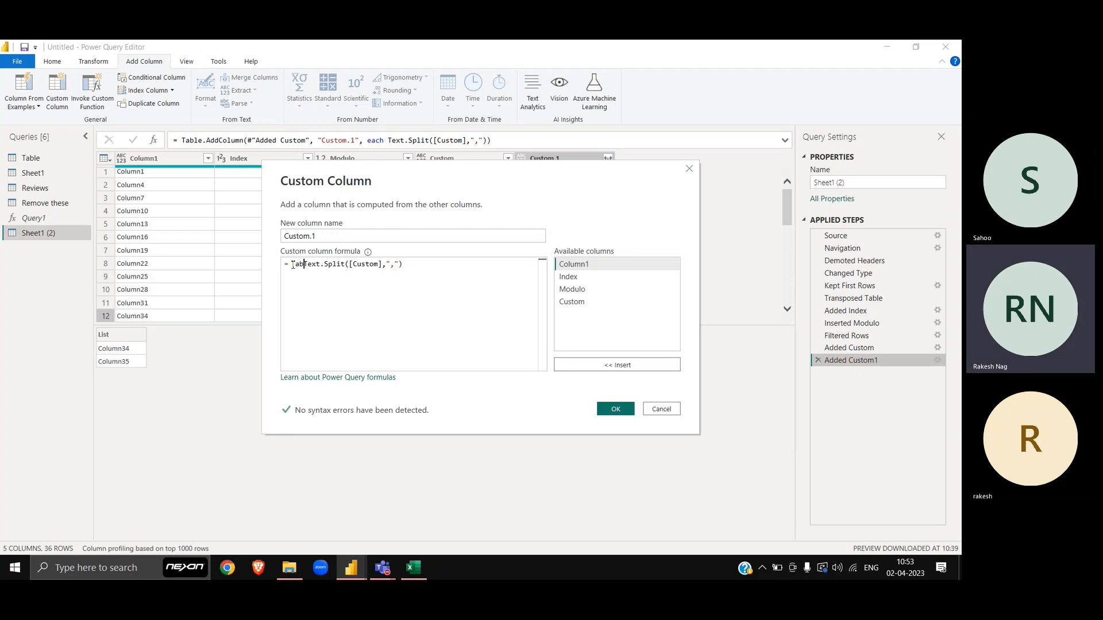
{"action": "type", "text": "le.Select"}
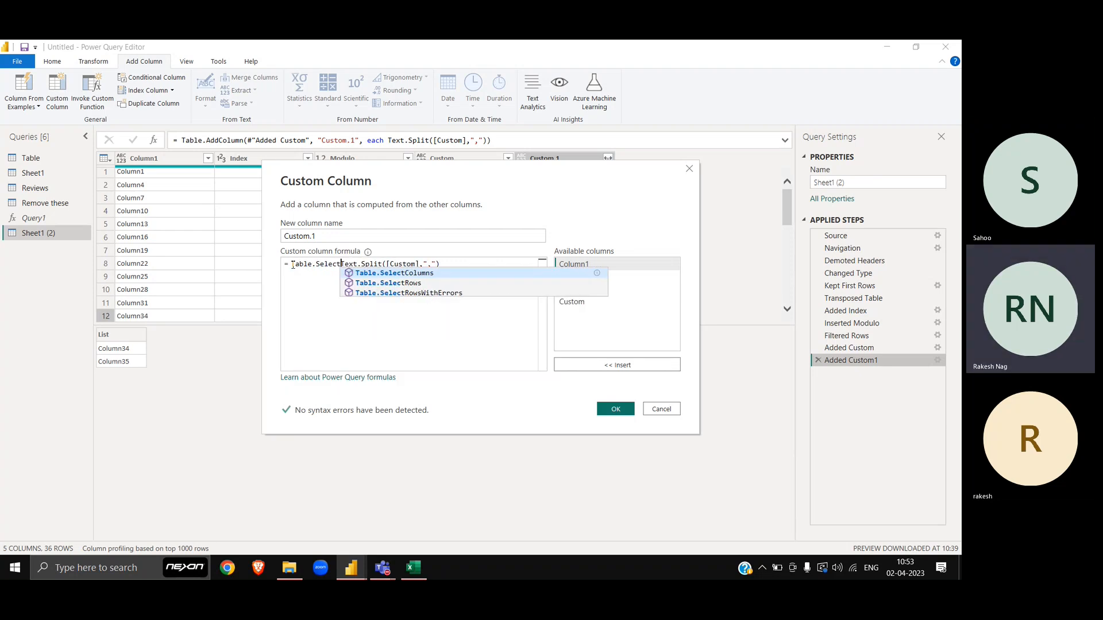
{"action": "type", "text": "Columns"}
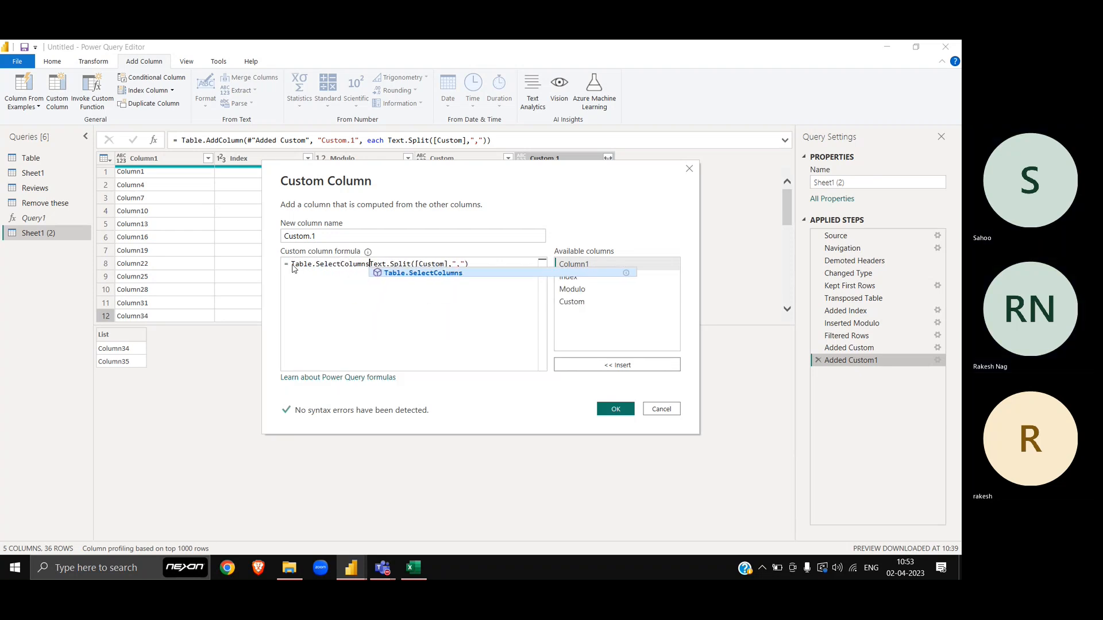
{"action": "type", "text": "("}
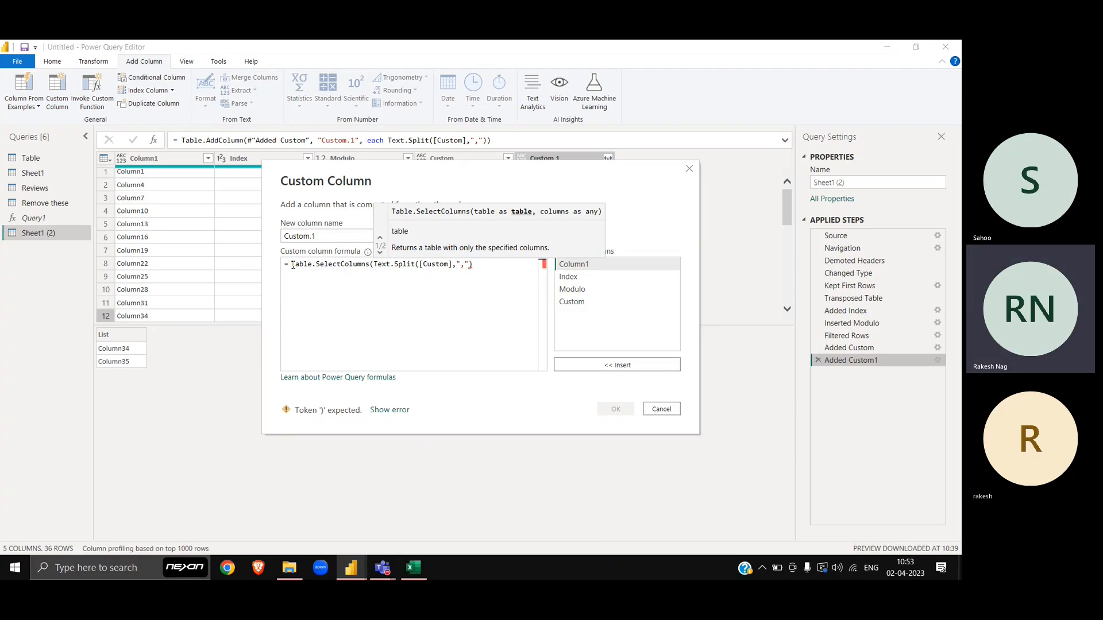
Give #"Changed Type" as the table argument of Table.SelectColumns, close the formula's parentheses and apply it
{"action": "type", "text": "\""}
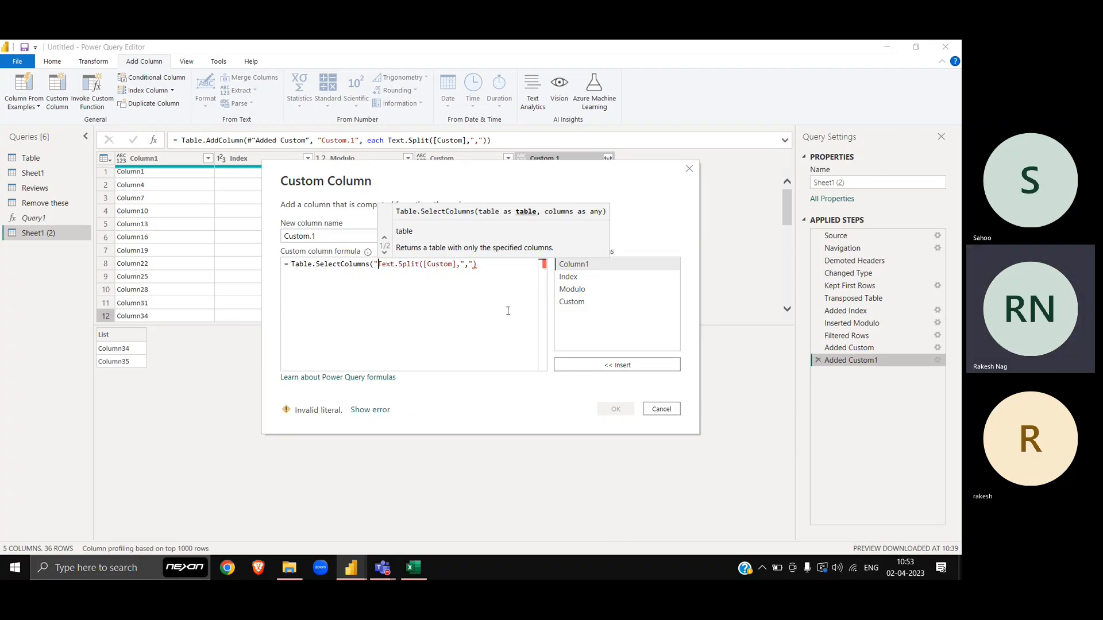
{"action": "key", "text": "BackSpace"}
{"action": "type", "text": "#\""}
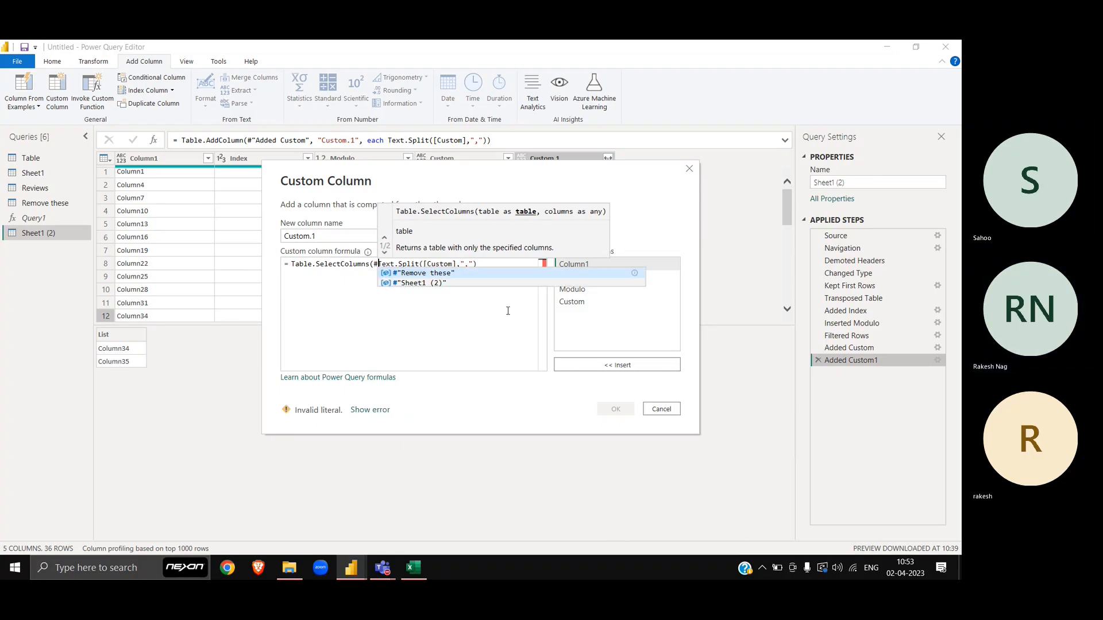
{"action": "type", "text": "Changed"}
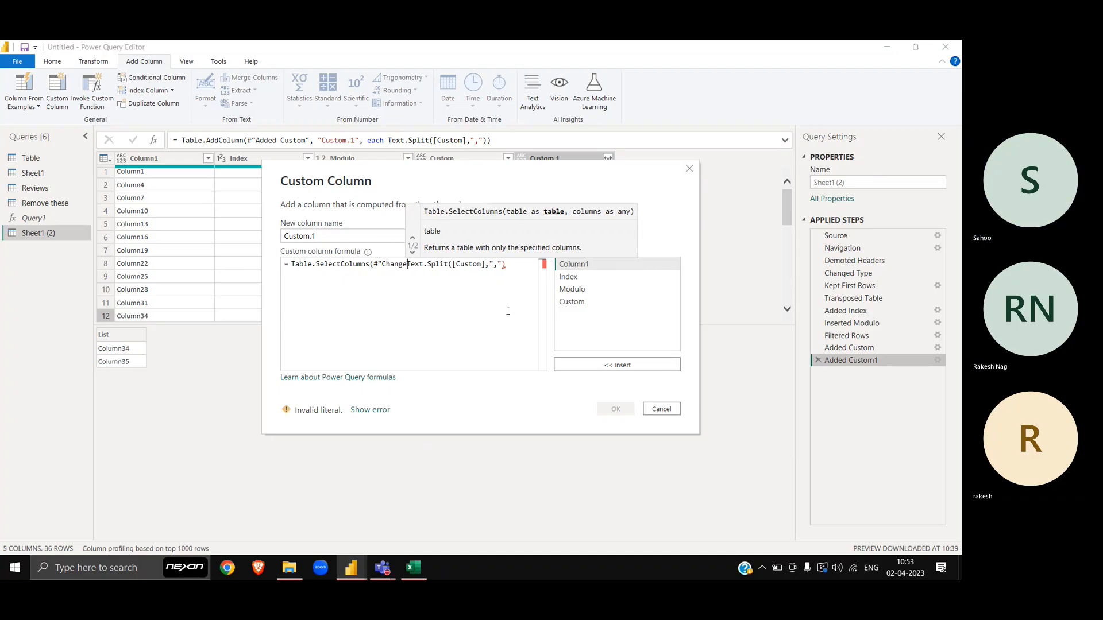
{"action": "type", "text": " Type\""}
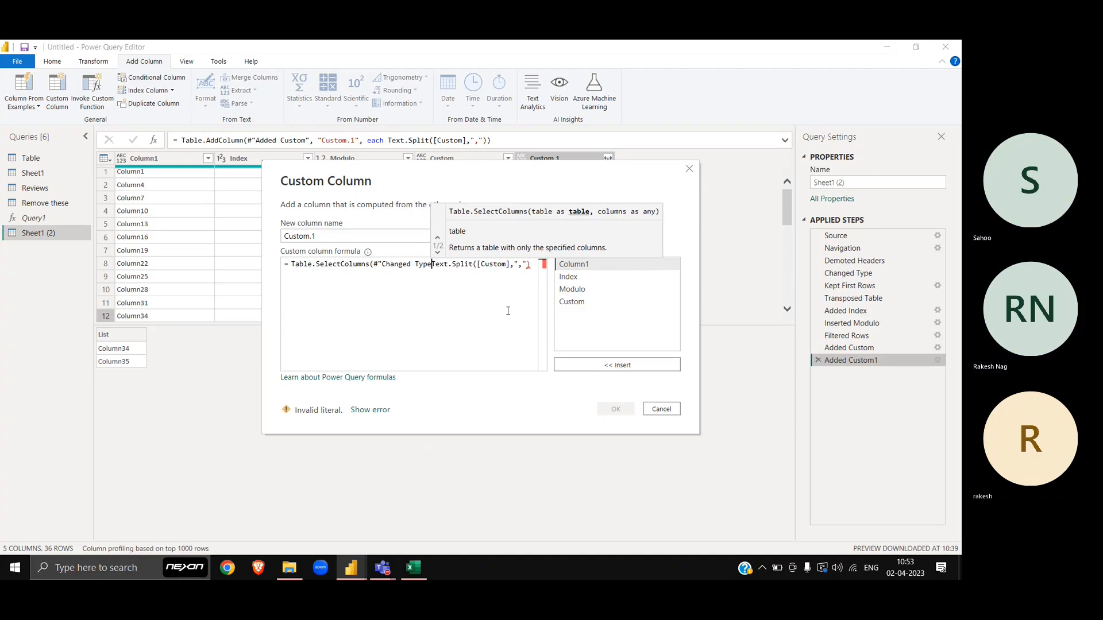
{"action": "type", "text": ","}
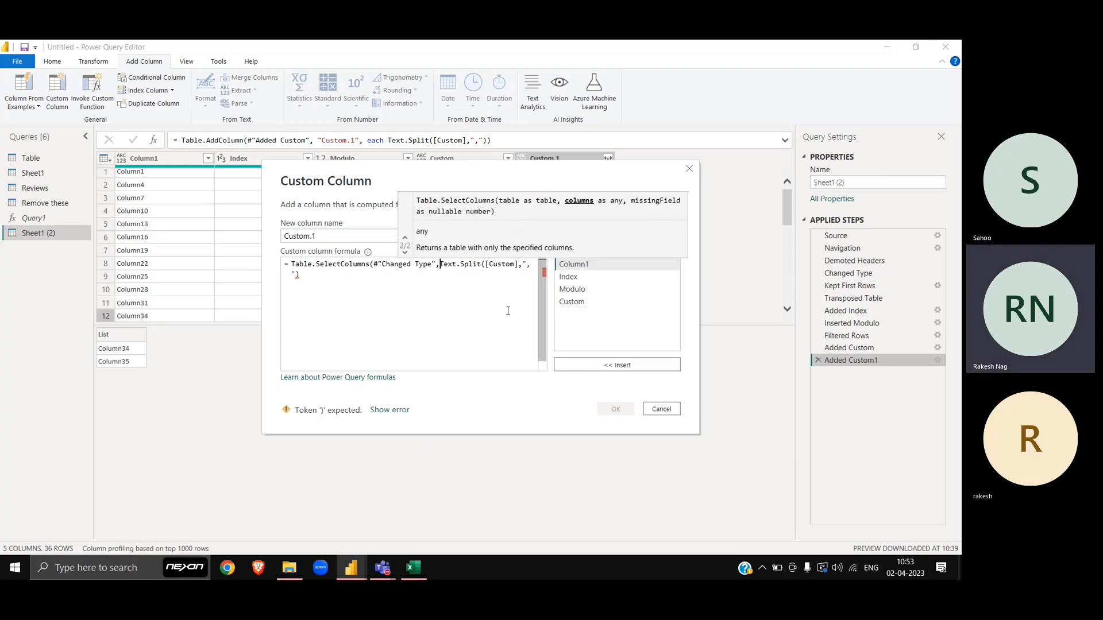
{"action": "key", "text": "Escape"}
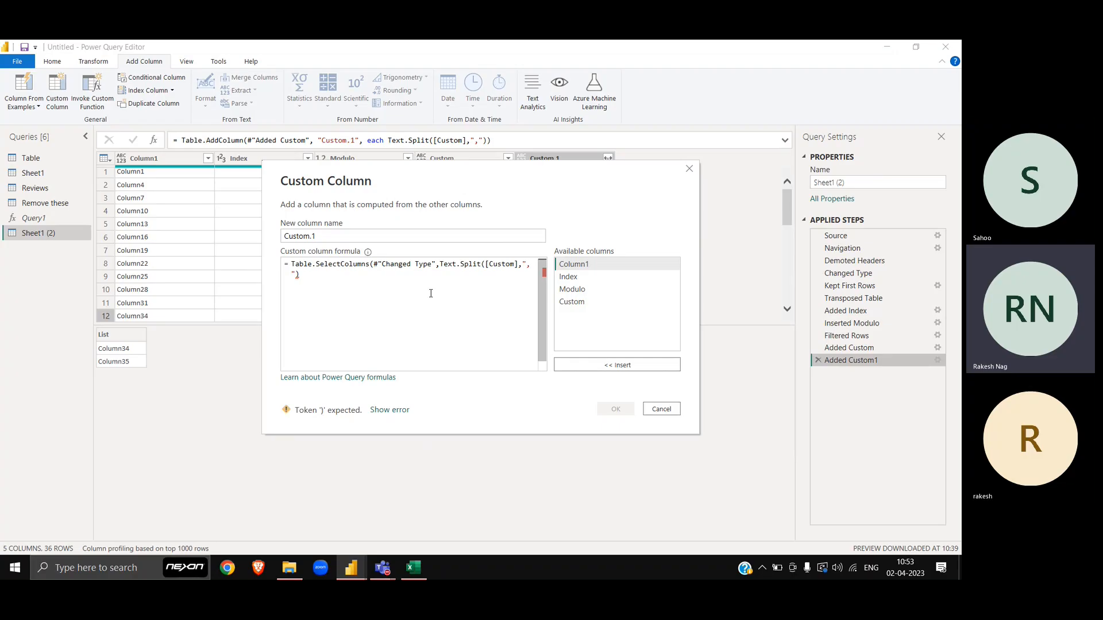
{"action": "left_click", "coordinate": [397, 275]}
{"action": "type", "text": ")"}
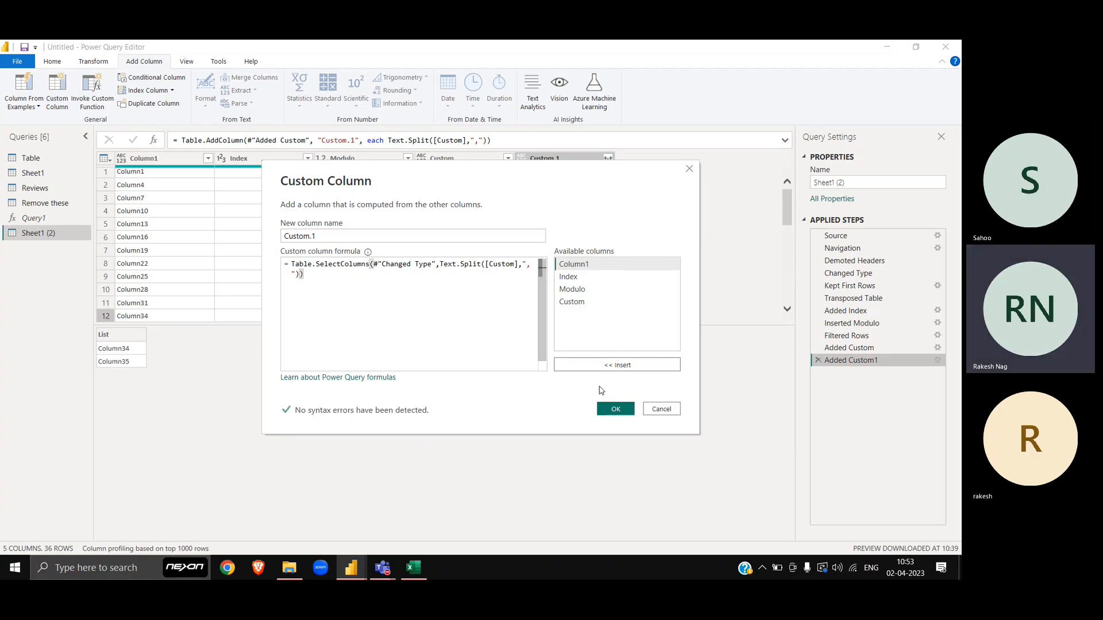
{"action": "left_click", "coordinate": [623, 408]}
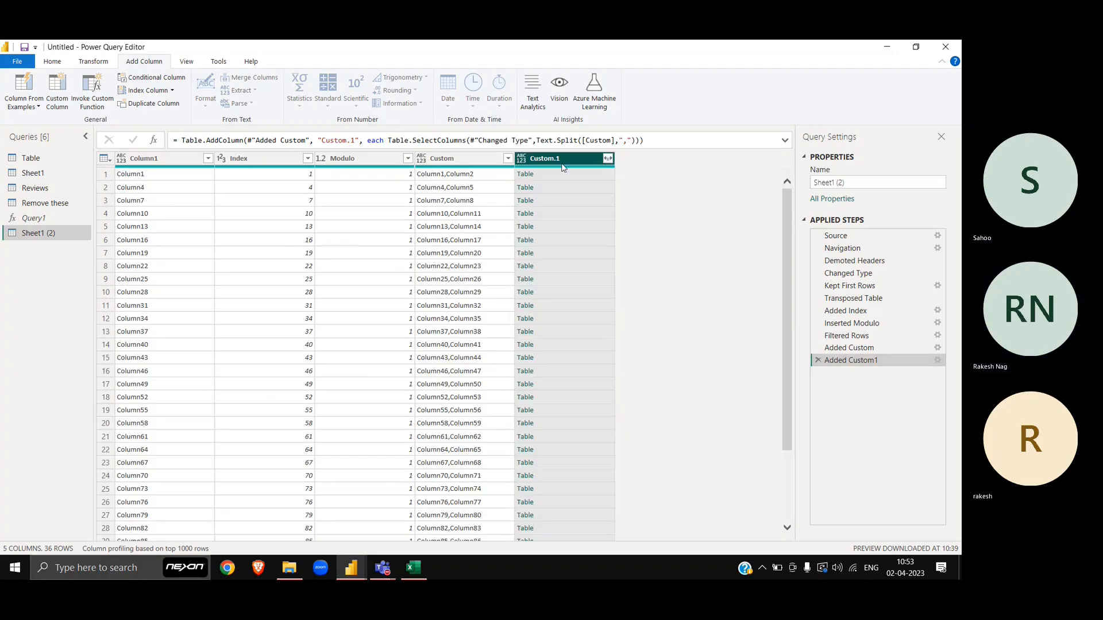
Examine the nested tables in the Custom.1 column row by row, checking their headers and contents
{"action": "left_click", "coordinate": [566, 175]}
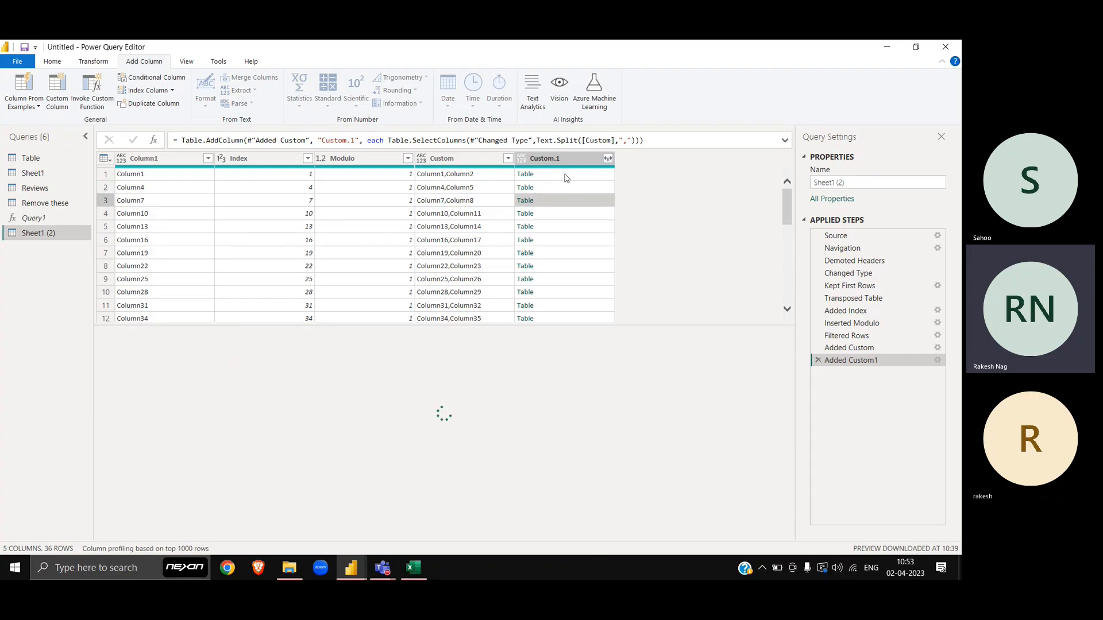
{"action": "key", "text": "Down"}
{"action": "key", "text": "Down"}
{"action": "key", "text": "Down"}
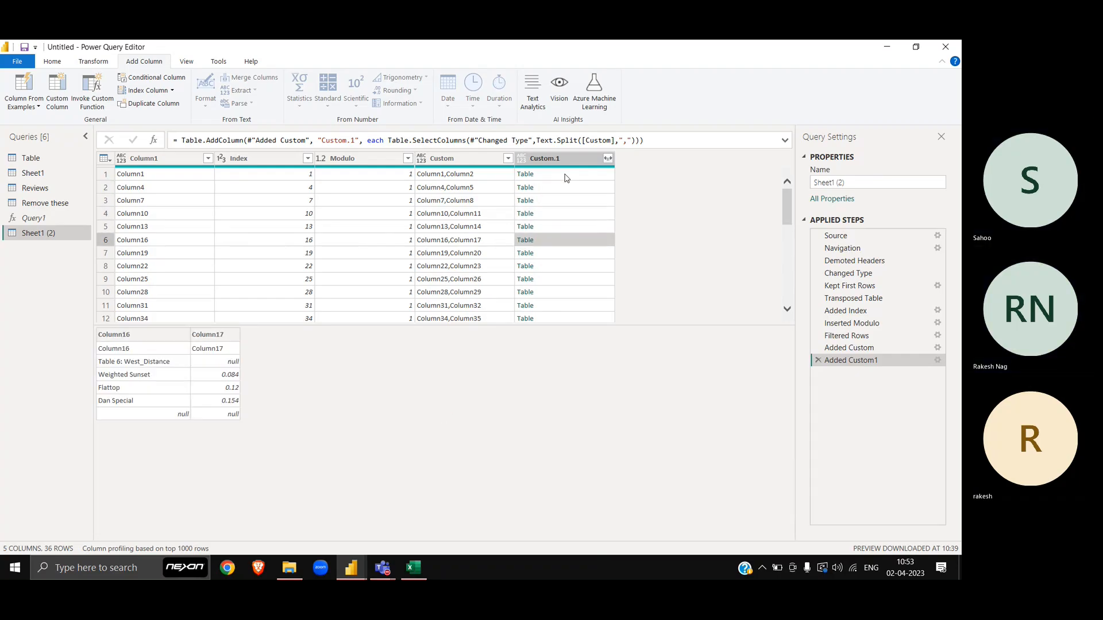
{"action": "key", "text": "Down"}
{"action": "key", "text": "Down"}
{"action": "key", "text": "Down"}
{"action": "key", "text": "Down"}
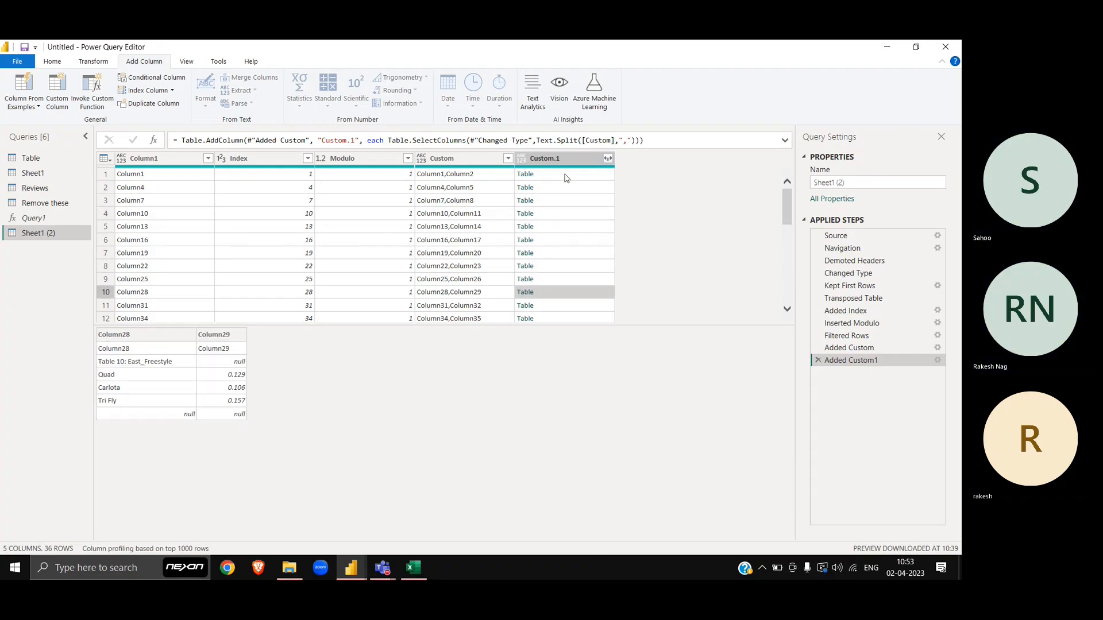
{"action": "key", "text": "Down"}
{"action": "key", "text": "Down"}
{"action": "key", "text": "Down"}
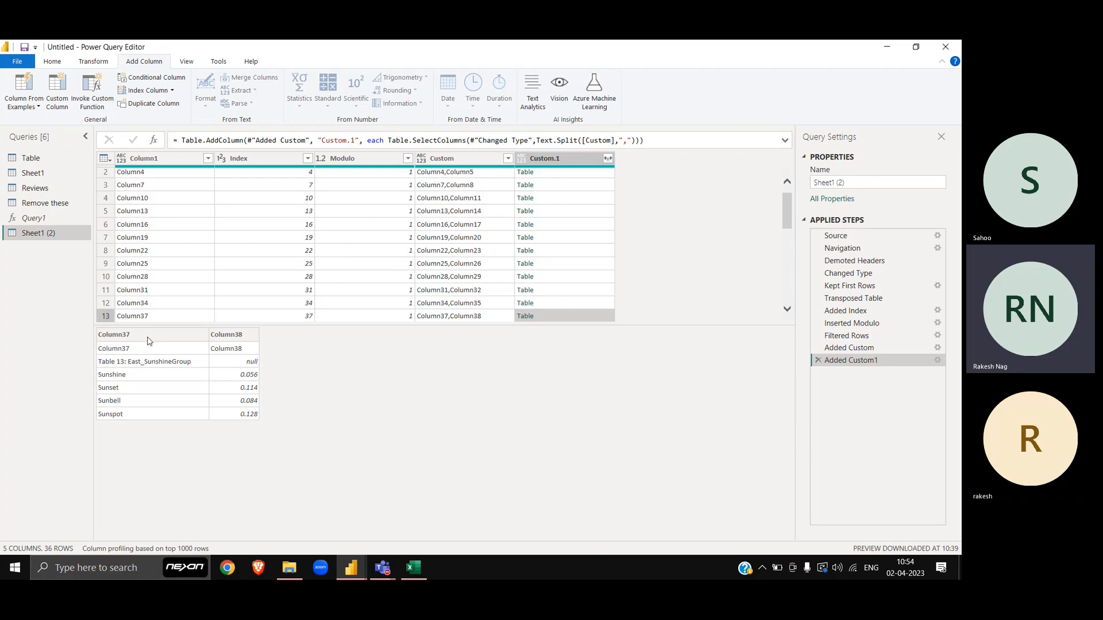
{"action": "key", "text": "Down"}
{"action": "key", "text": "Down"}
{"action": "key", "text": "Down"}
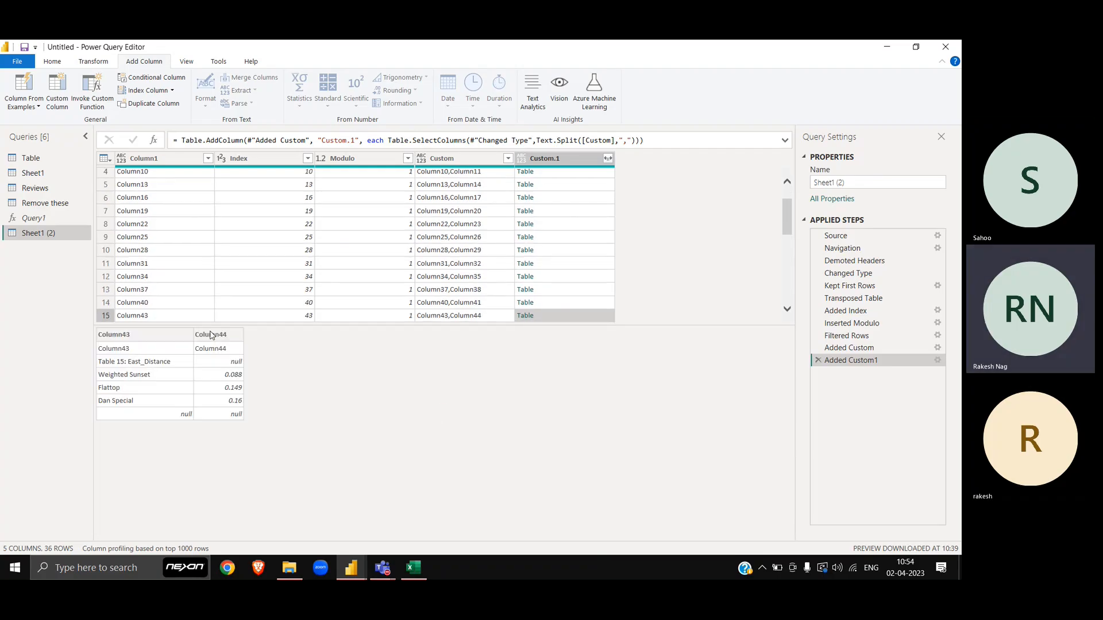
{"action": "key", "text": "Down"}
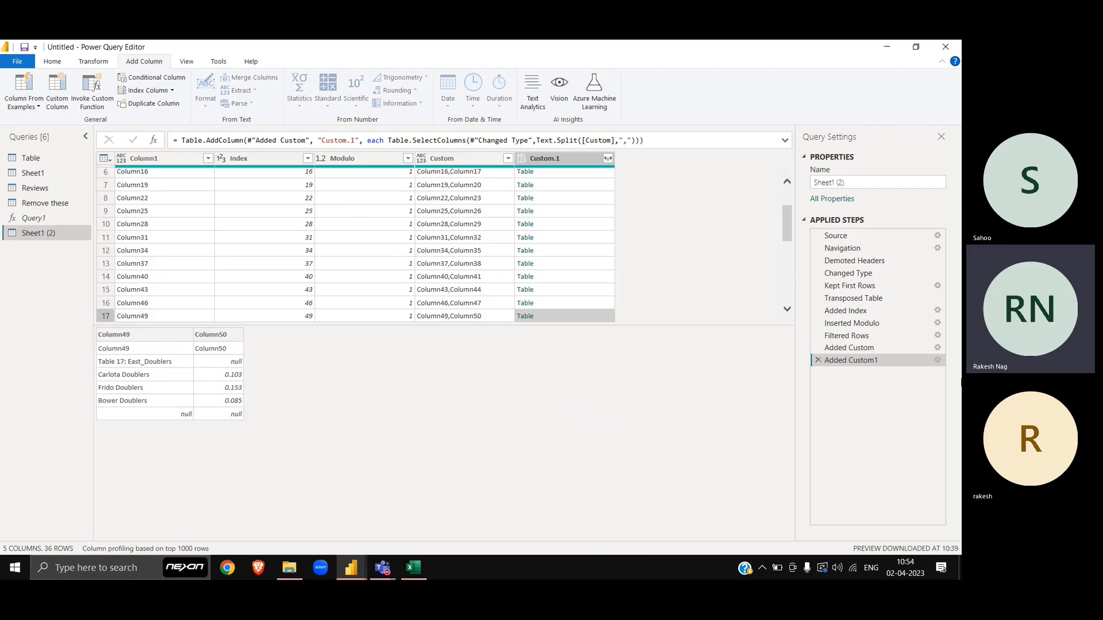
Edit the Added Custom1 step and insert Table.DemoteHeaders in front of Table.SelectColumns in its formula
{"action": "left_click", "coordinate": [938, 360]}
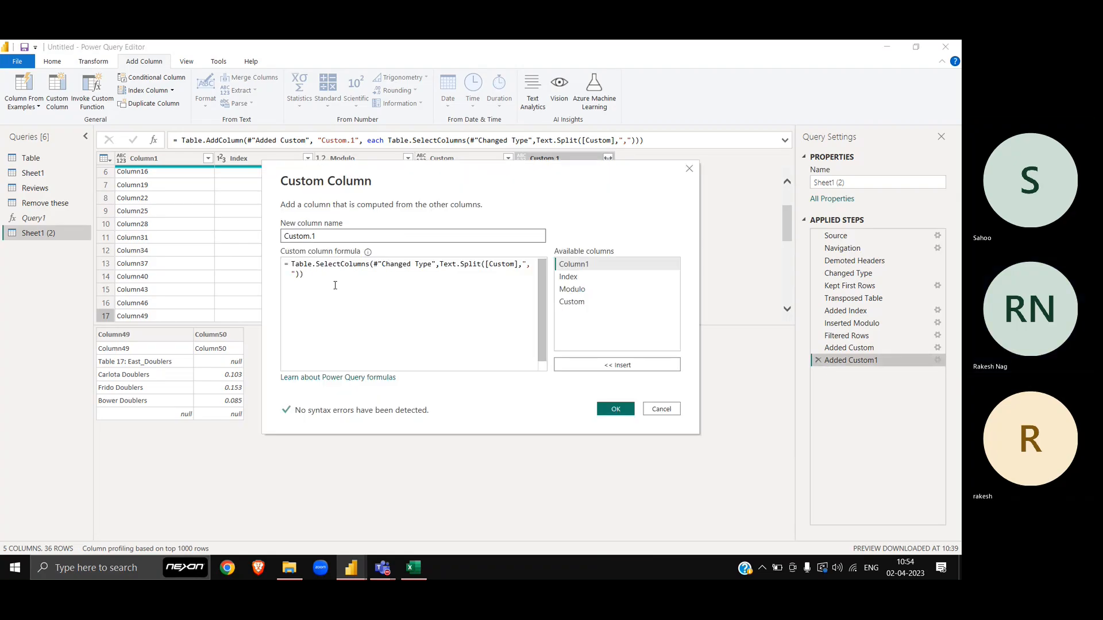
{"action": "left_click", "coordinate": [334, 285]}
{"action": "key", "text": "ctrl+Home"}
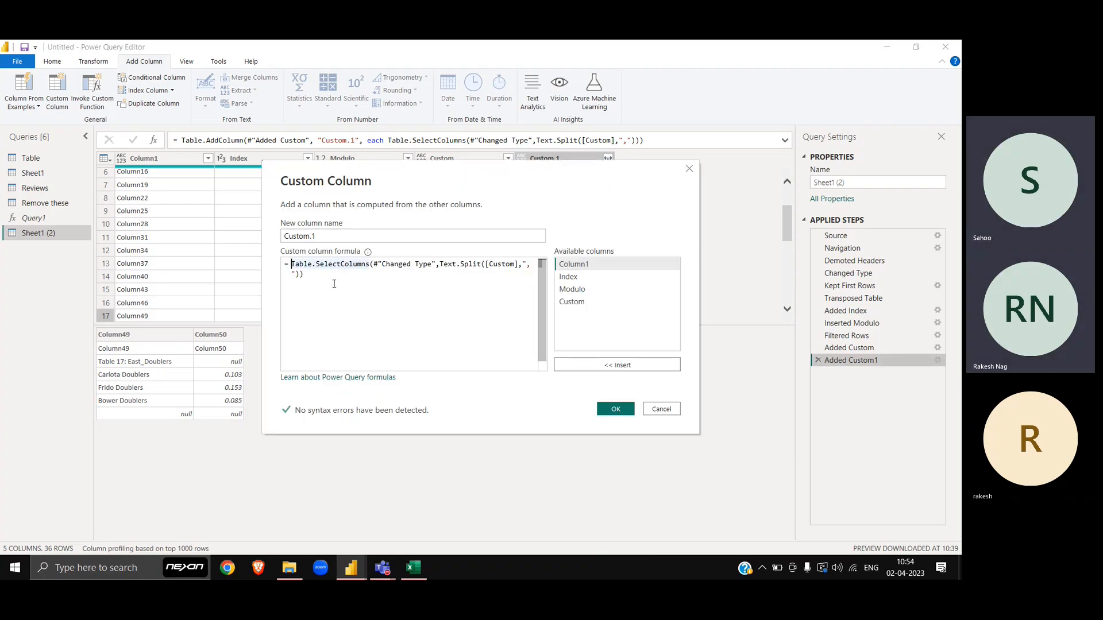
{"action": "type", "text": "Table"}
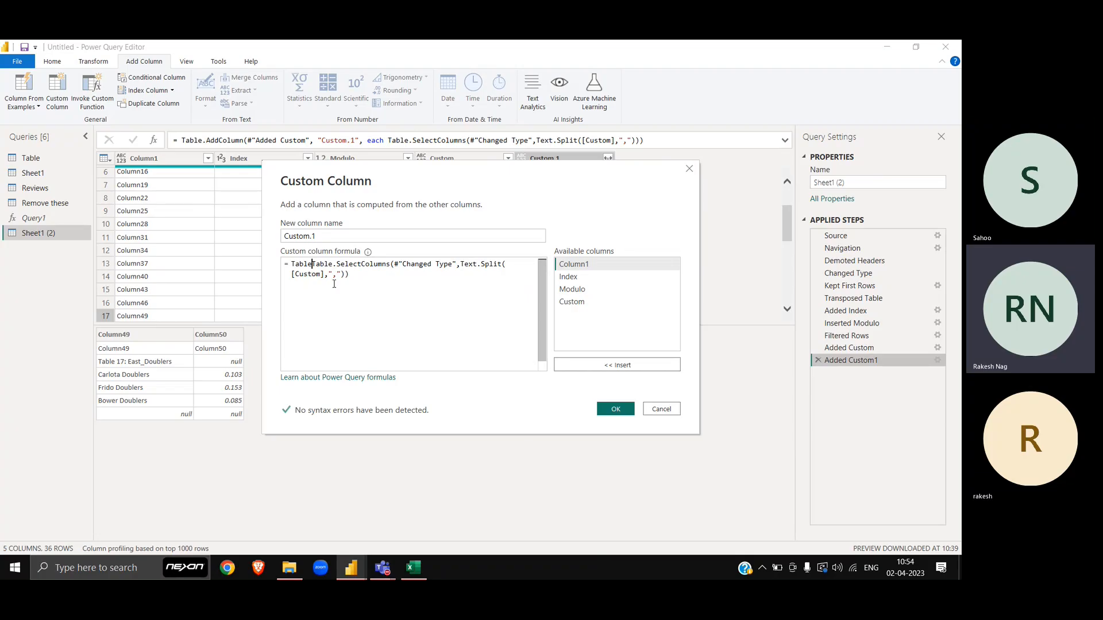
{"action": "type", "text": ".Demo"}
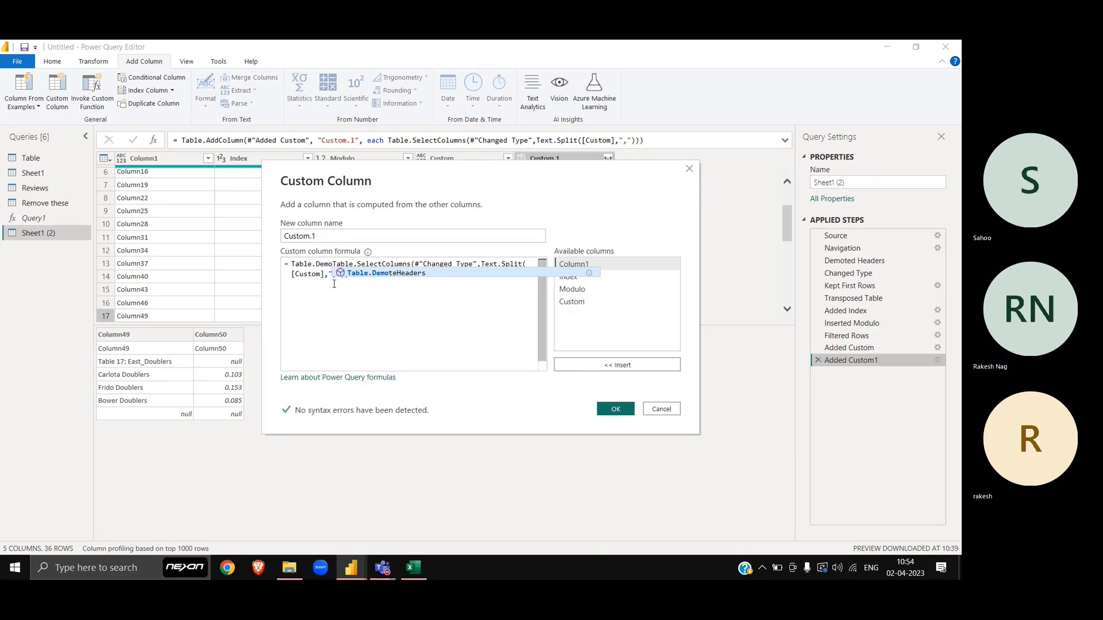
{"action": "key", "text": "Escape"}
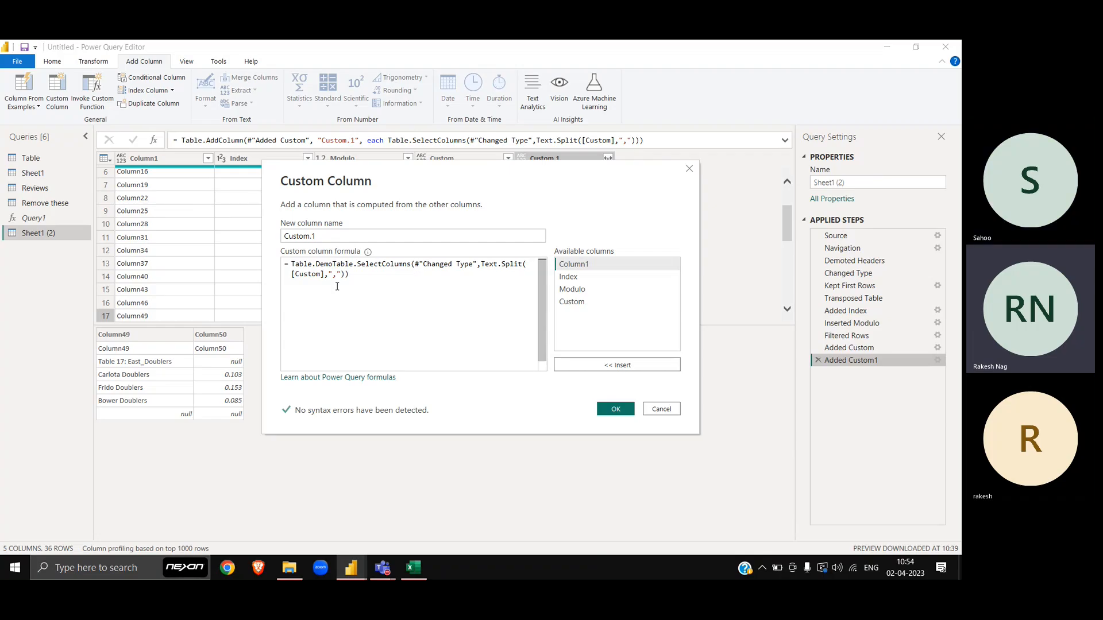
{"action": "type", "text": "H"}
{"action": "key", "text": "BackSpace"}
{"action": "key", "text": "Left"}
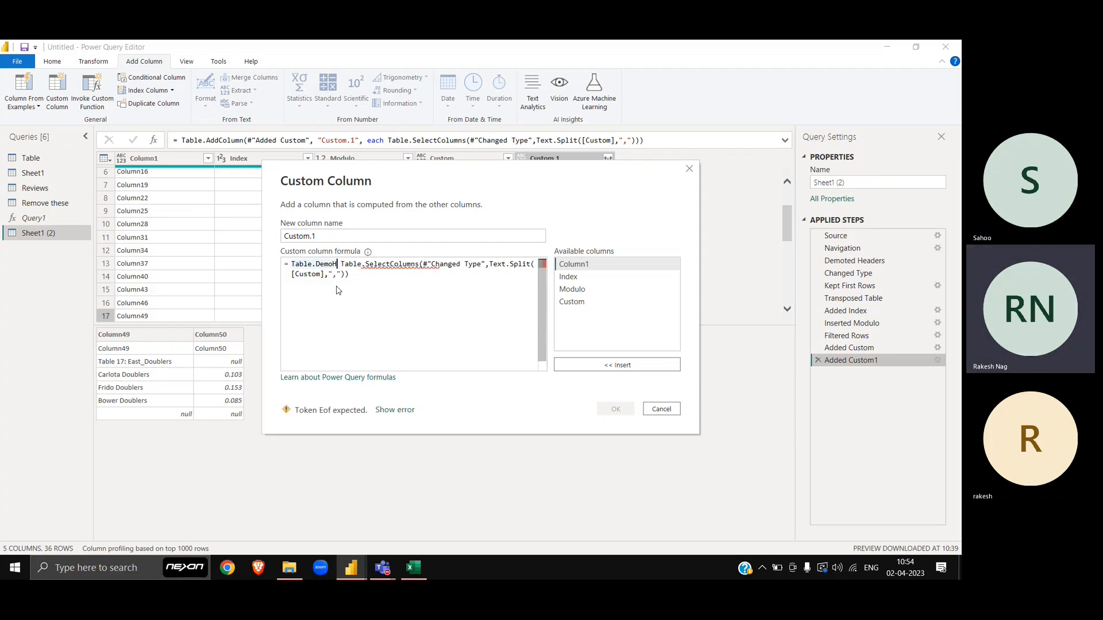
{"action": "key", "text": "BackSpace"}
{"action": "type", "text": "o"}
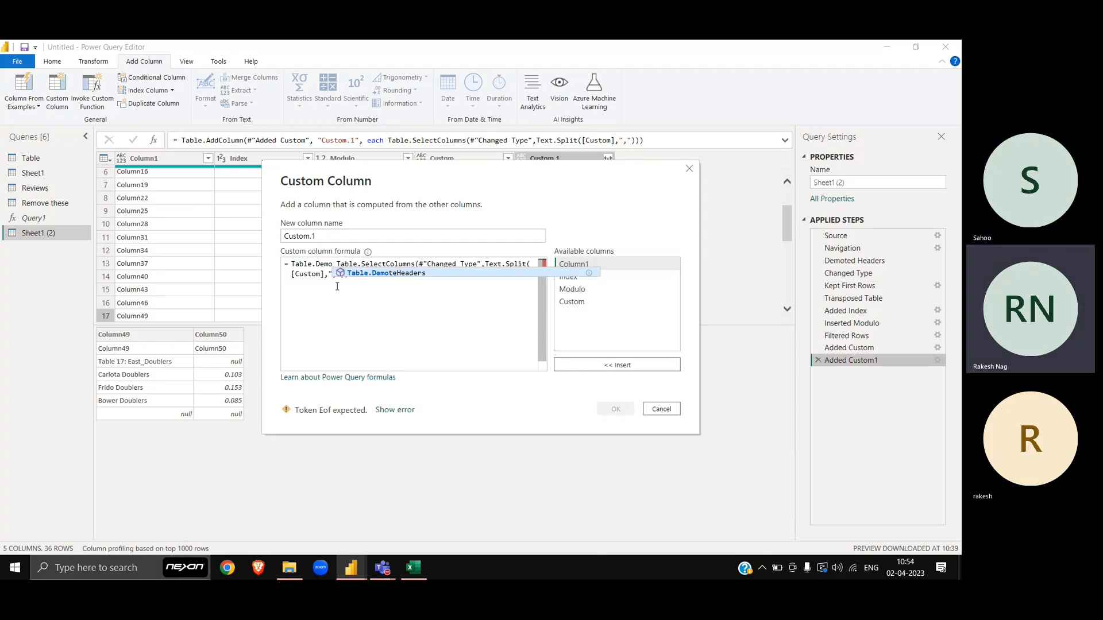
{"action": "key", "text": "Tab"}
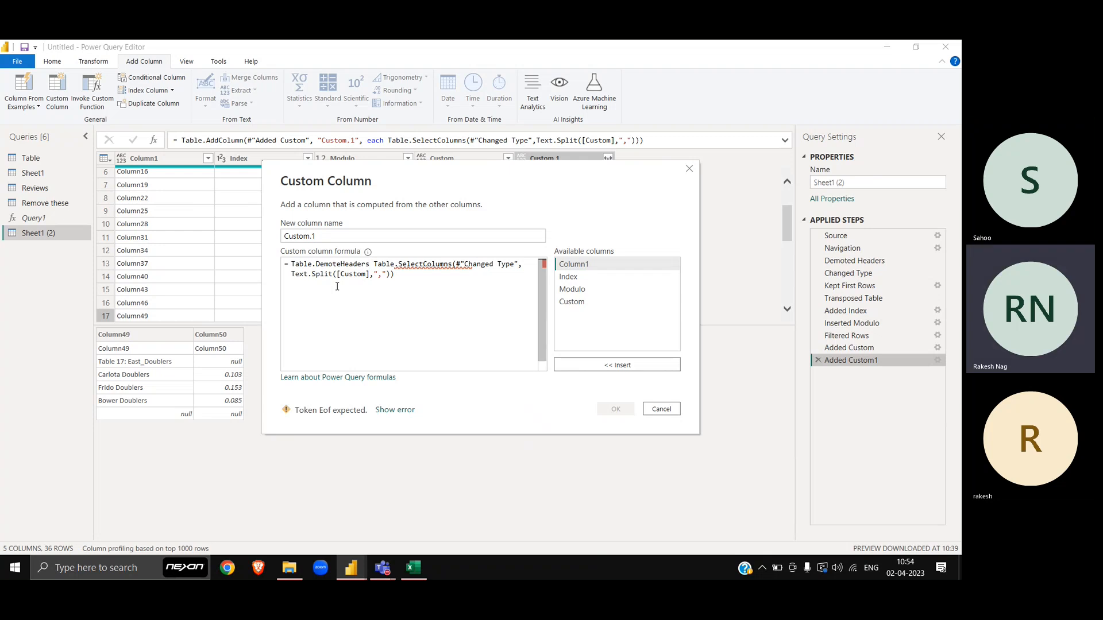
Enclose the Table.SelectColumns expression in the parentheses of Table.DemoteHeaders and apply the formula
{"action": "type", "text": "("}
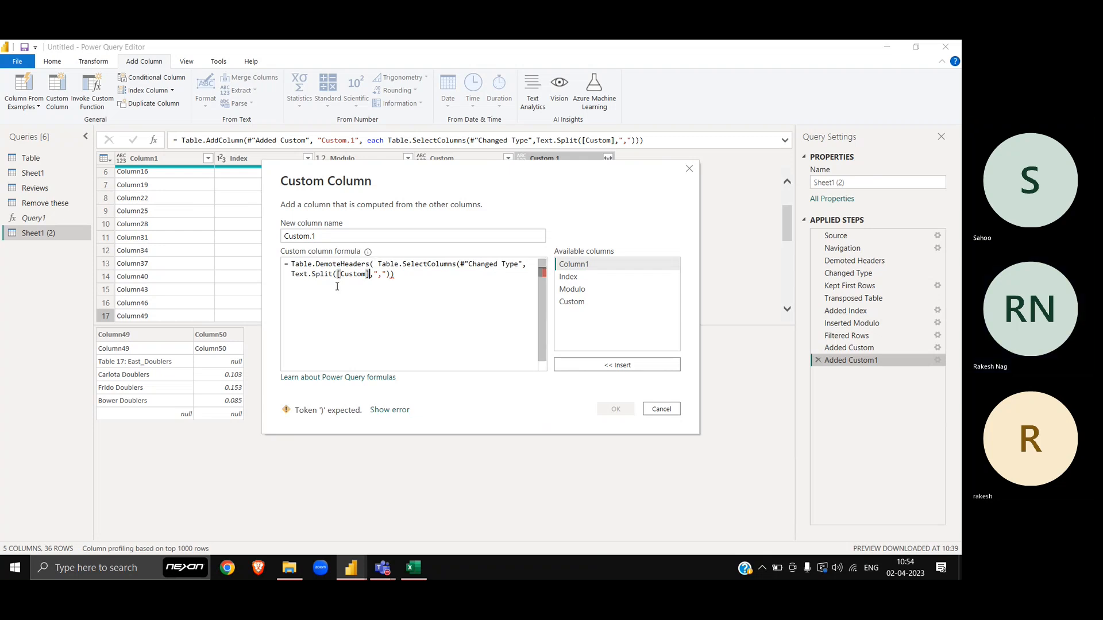
{"action": "key", "text": "End"}
{"action": "type", "text": ")"}
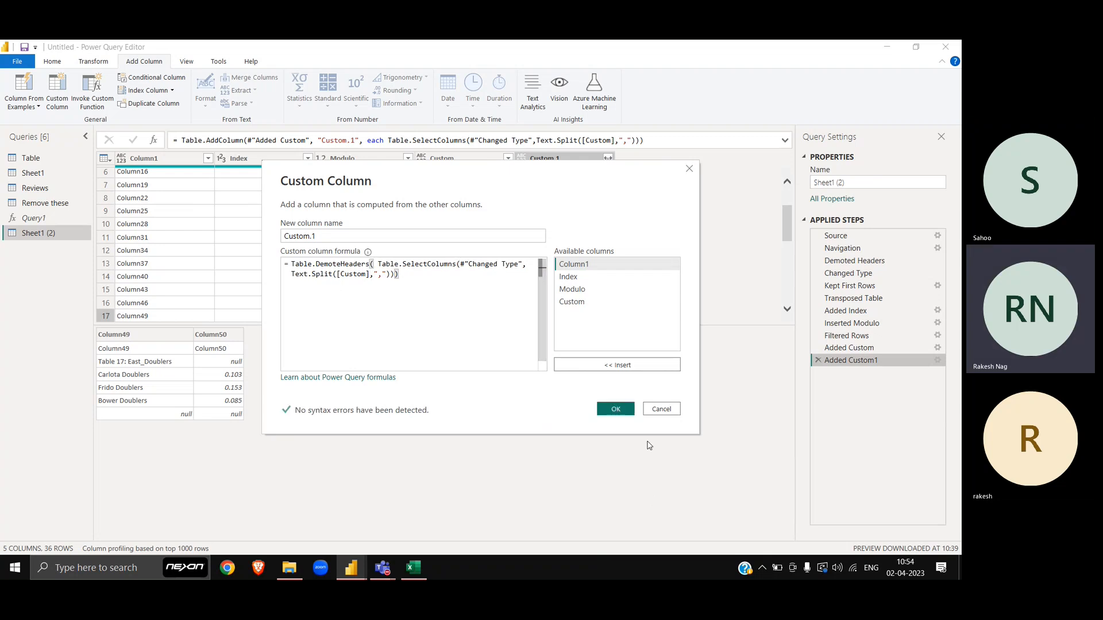
{"action": "left_click", "coordinate": [615, 409]}
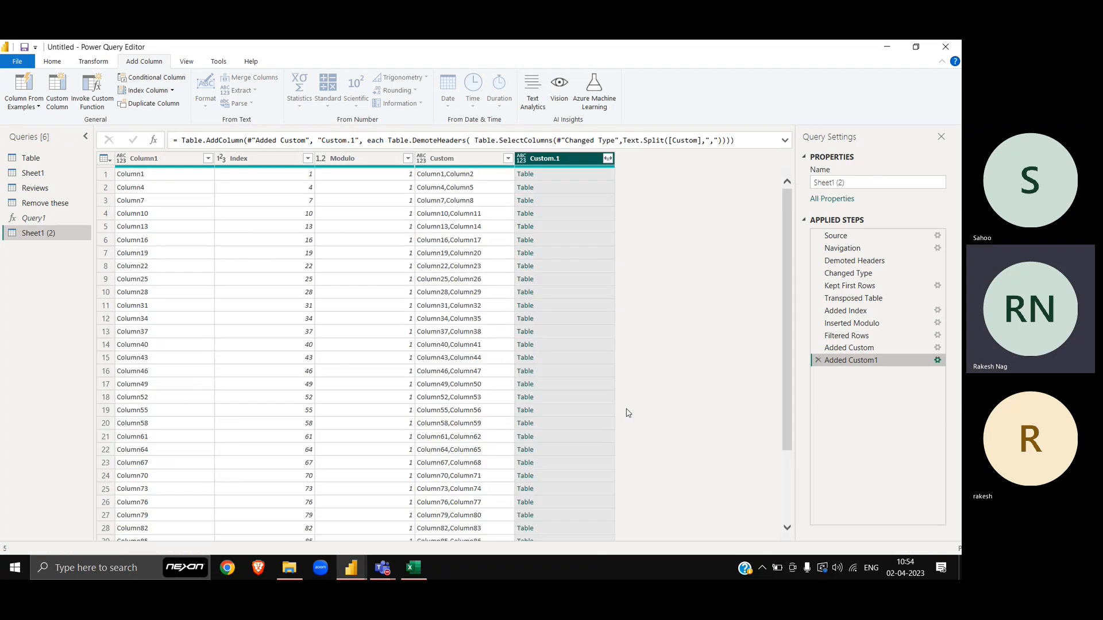
Examine the nested tables in the Custom.1 column row by row to check their demoted headers
{"action": "left_click", "coordinate": [571, 183]}
{"action": "key", "text": "Down"}
{"action": "key", "text": "Down"}
{"action": "key", "text": "Down"}
{"action": "key", "text": "Down"}
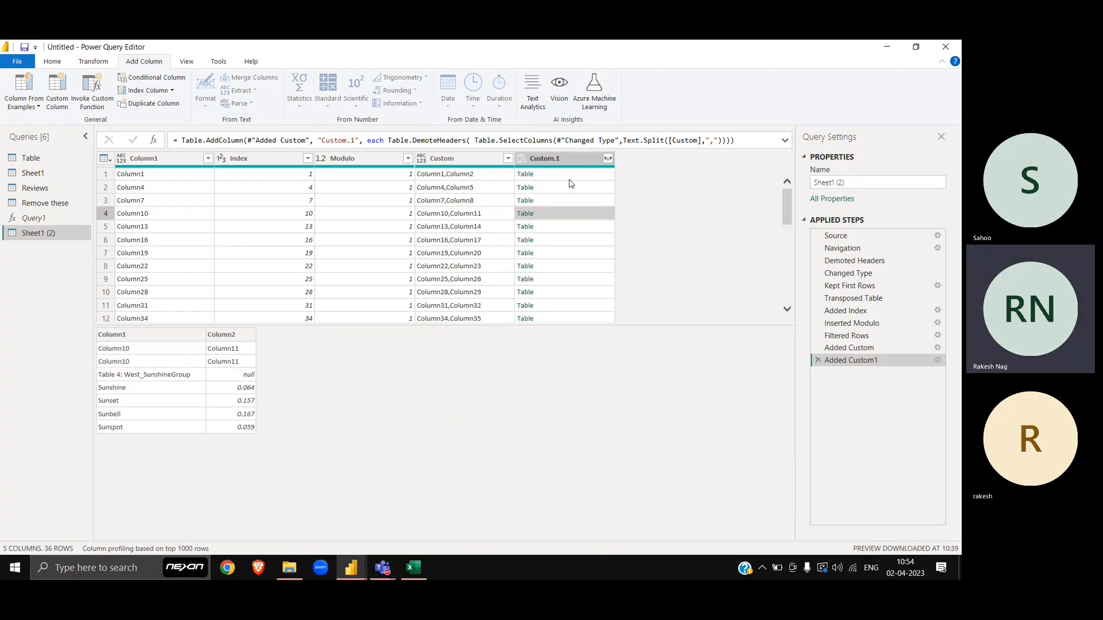
{"action": "key", "text": "Down"}
{"action": "key", "text": "Down"}
{"action": "key", "text": "Down"}
{"action": "key", "text": "Down"}
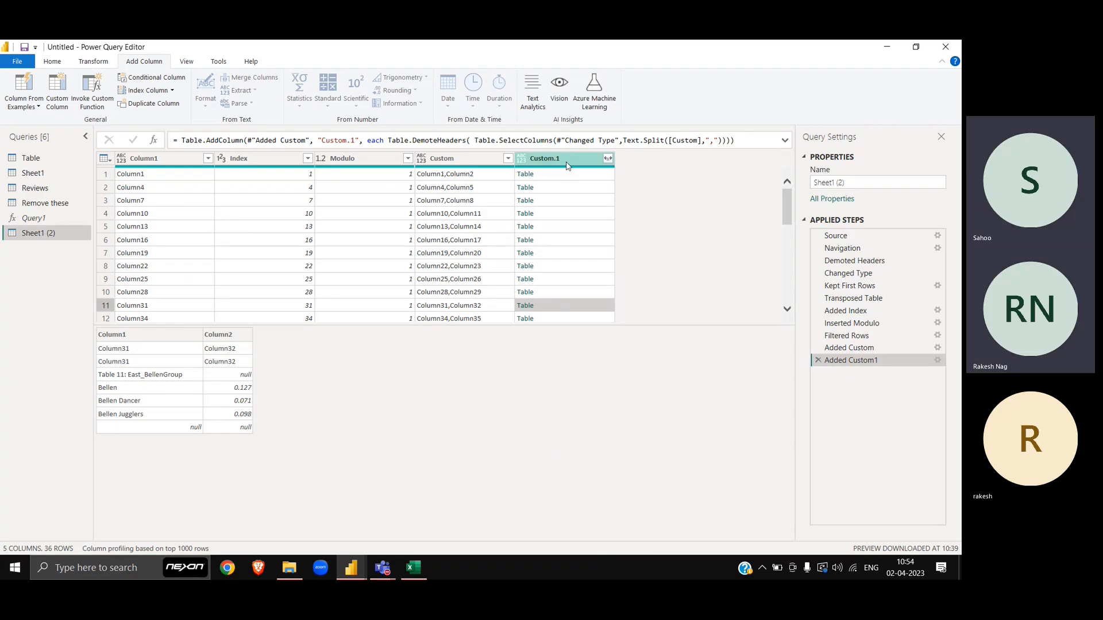
Remove all columns except Custom.1 and expand its Column1 and Column2 without the original column name as prefix
{"action": "left_click", "coordinate": [567, 162]}
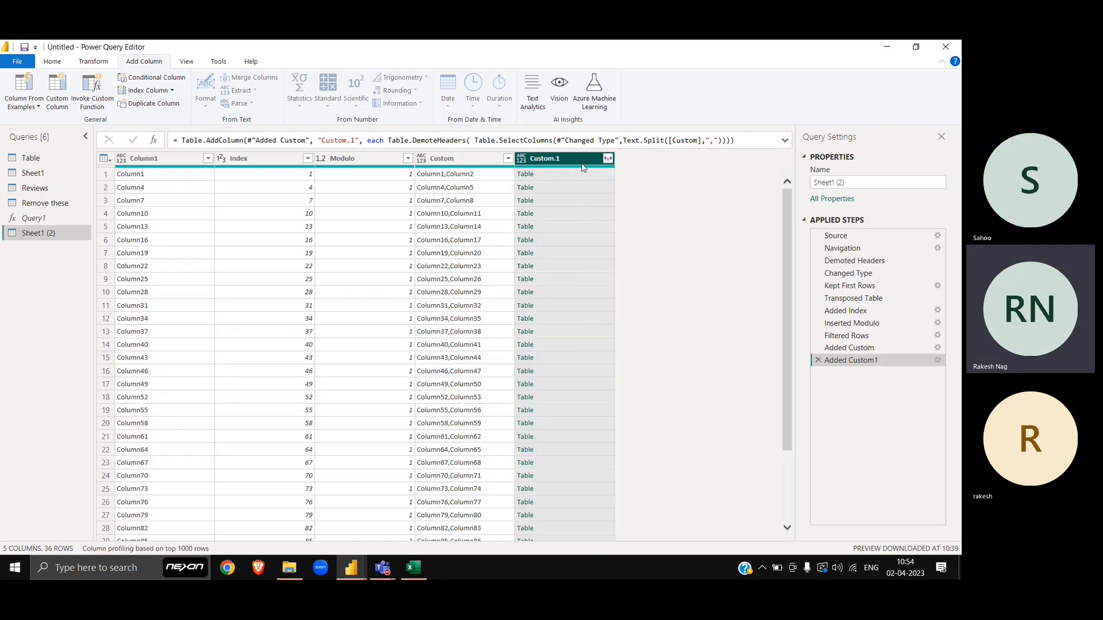
{"action": "right_click", "coordinate": [582, 167]}
{"action": "key", "text": "Escape"}
{"action": "left_click", "coordinate": [208, 158]}
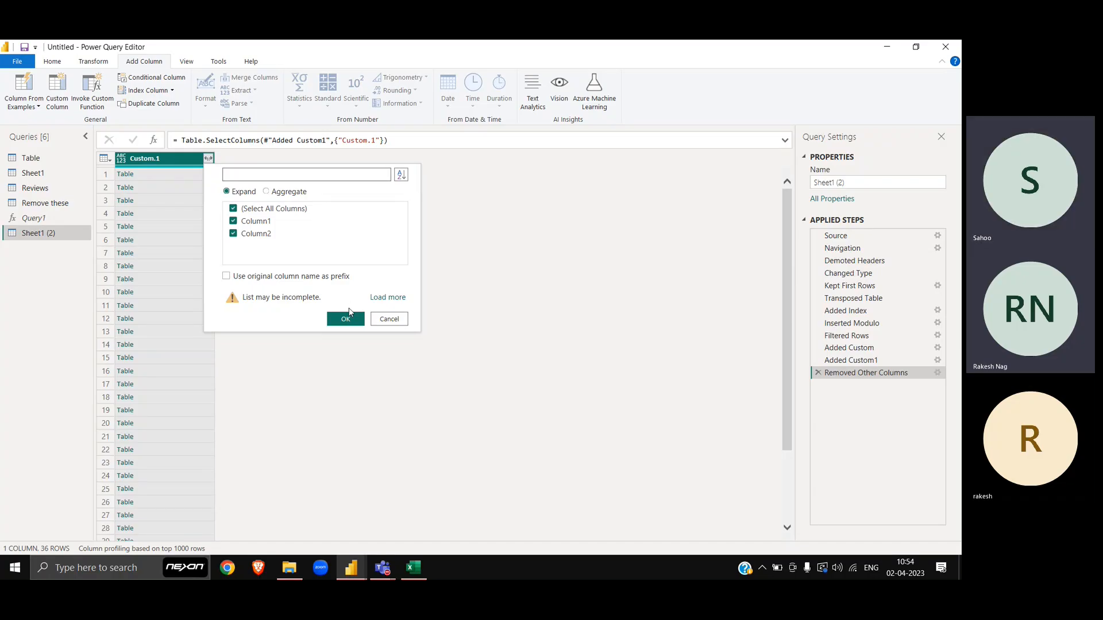
{"action": "left_click", "coordinate": [346, 318]}
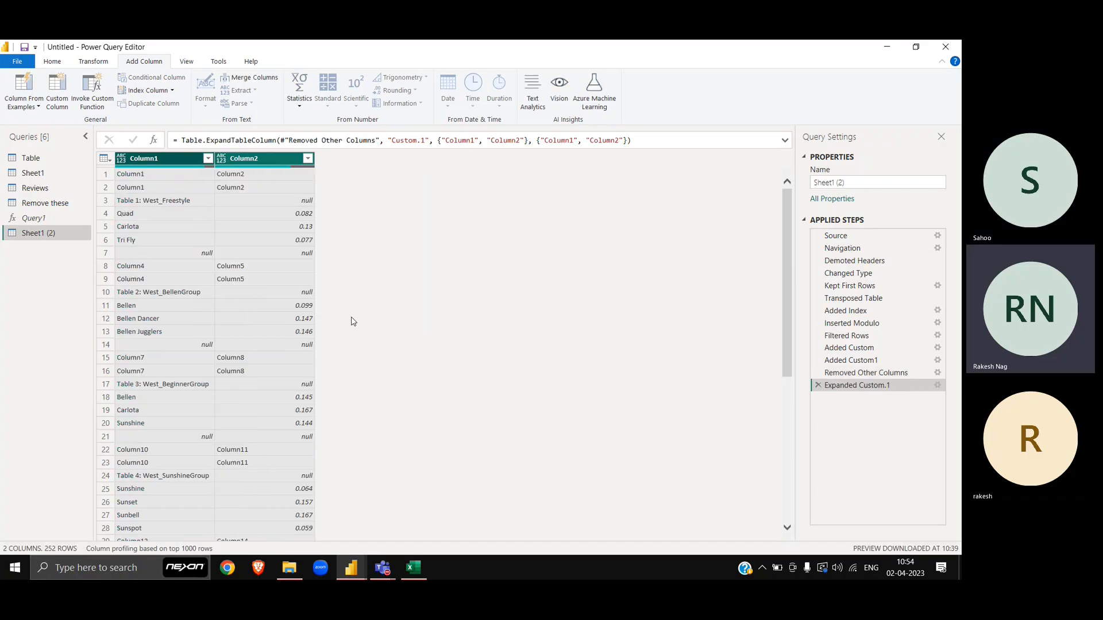
Examine the expanded Column1 and Column2 for repeated header rows, table titles and null rows
{"action": "left_click", "coordinate": [173, 166]}
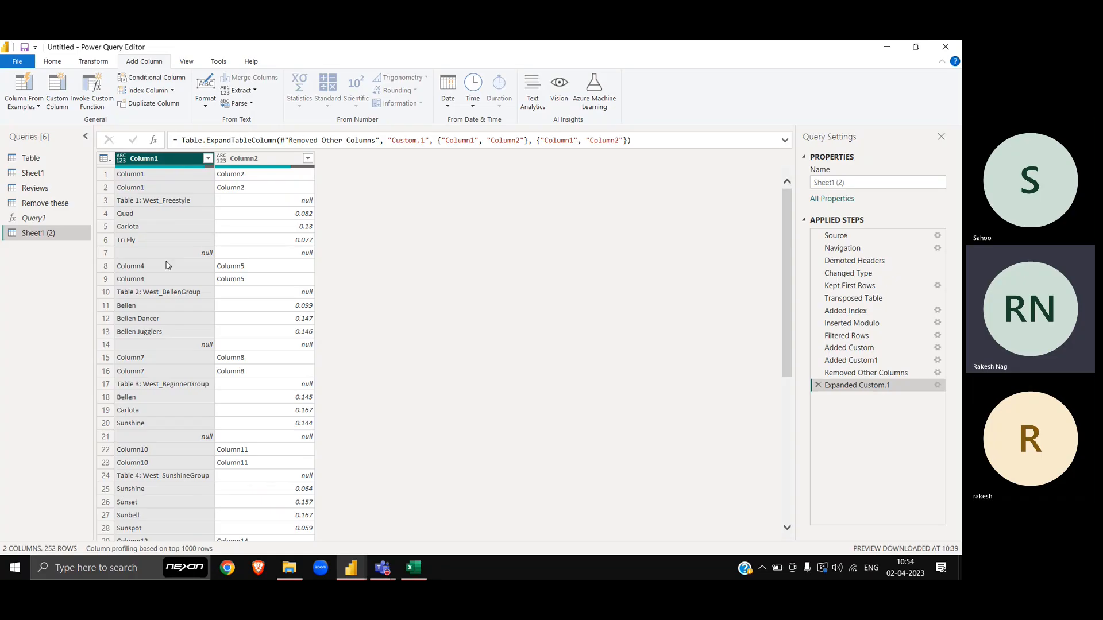
{"action": "left_click", "coordinate": [281, 158]}
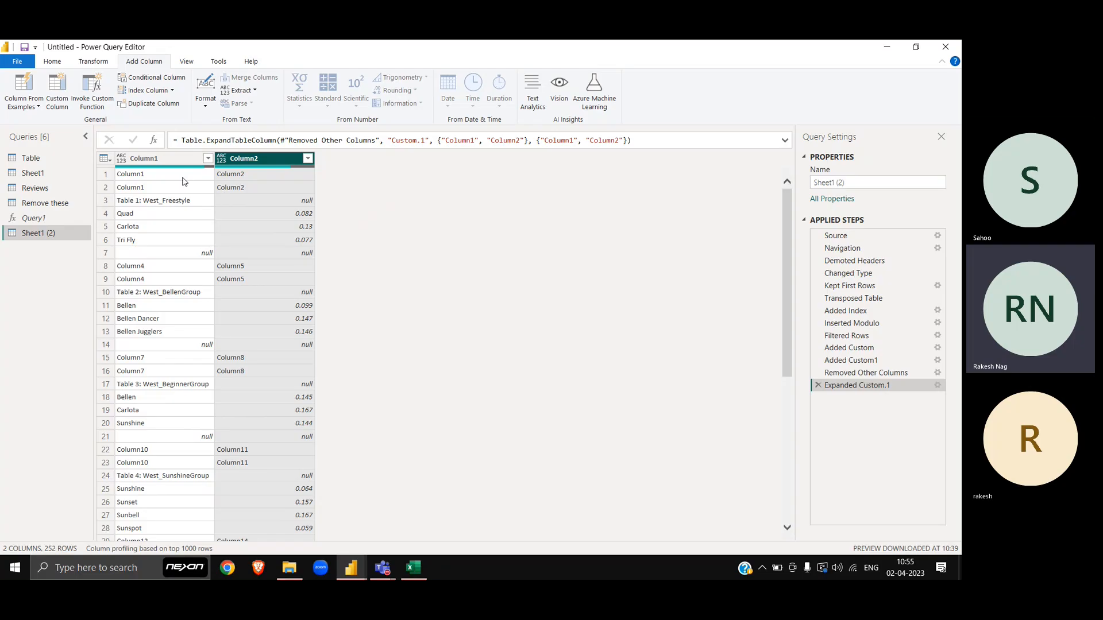
{"action": "scroll", "coordinate": [201, 329], "scroll_direction": "down", "scroll_amount": 20}
{"action": "scroll", "coordinate": [201, 329], "scroll_direction": "down", "scroll_amount": 10}
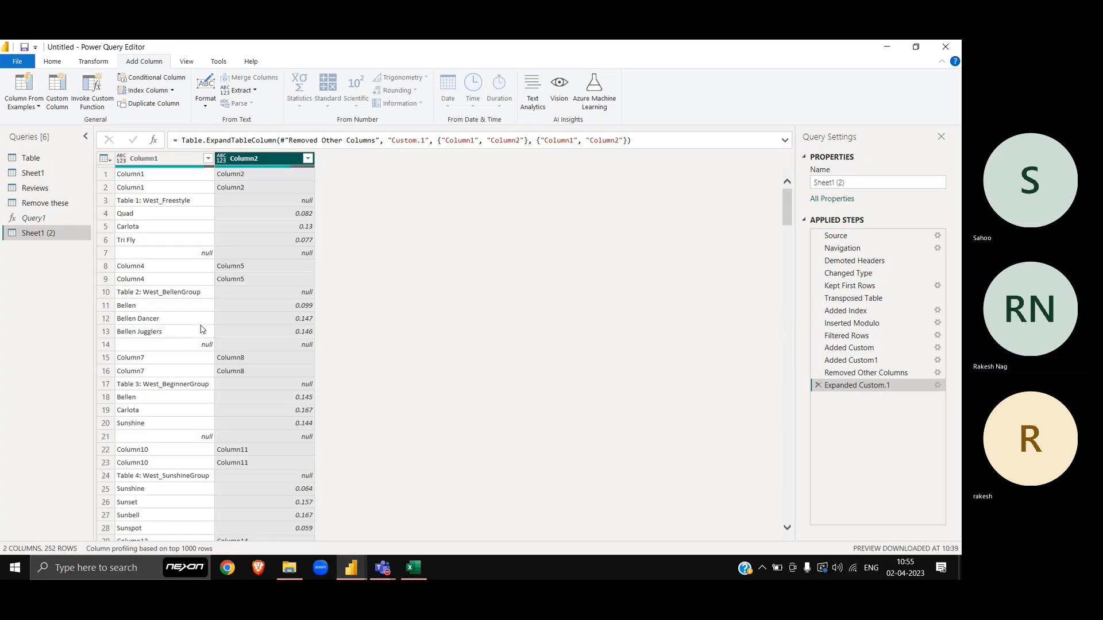
{"action": "left_click", "coordinate": [187, 156]}
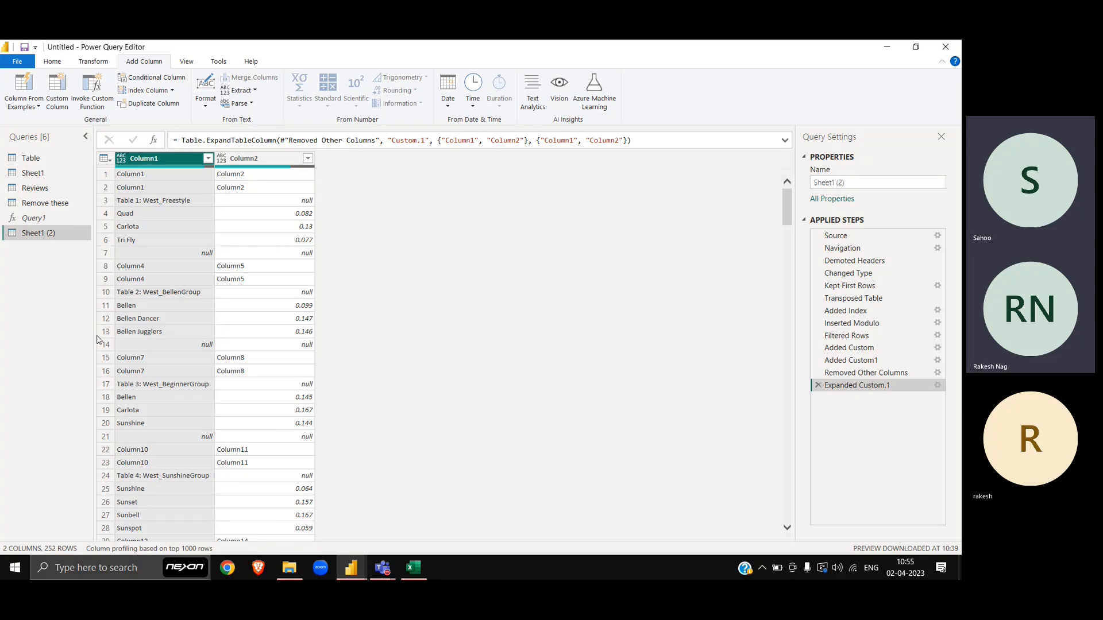
{"action": "scroll", "coordinate": [156, 471], "scroll_direction": "down", "scroll_amount": 20}
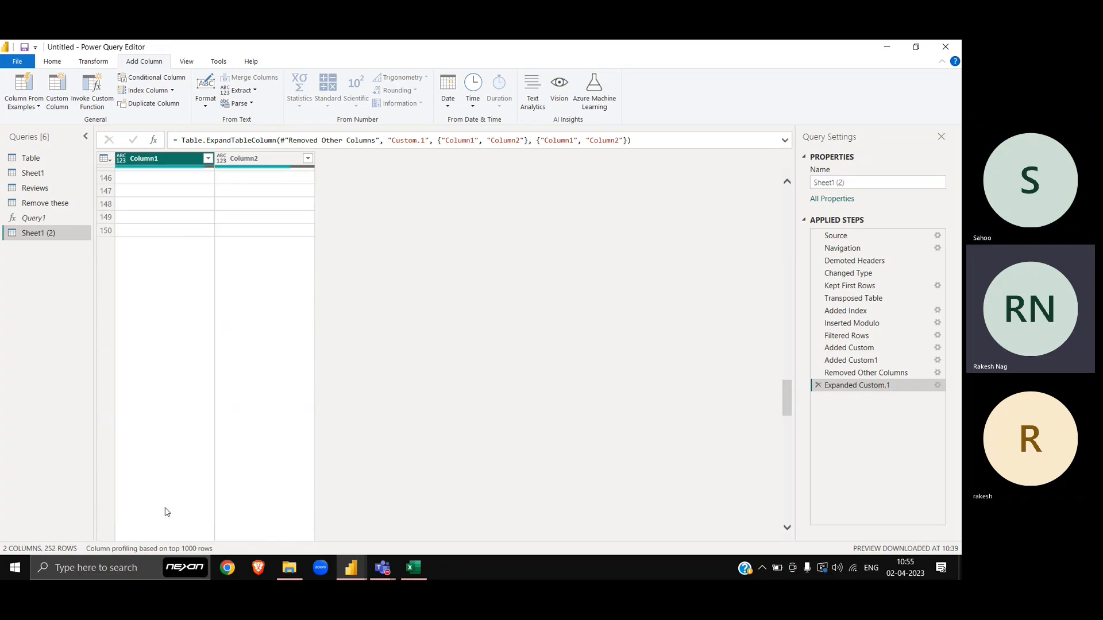
{"action": "scroll", "coordinate": [185, 482], "scroll_direction": "up", "scroll_amount": 20}
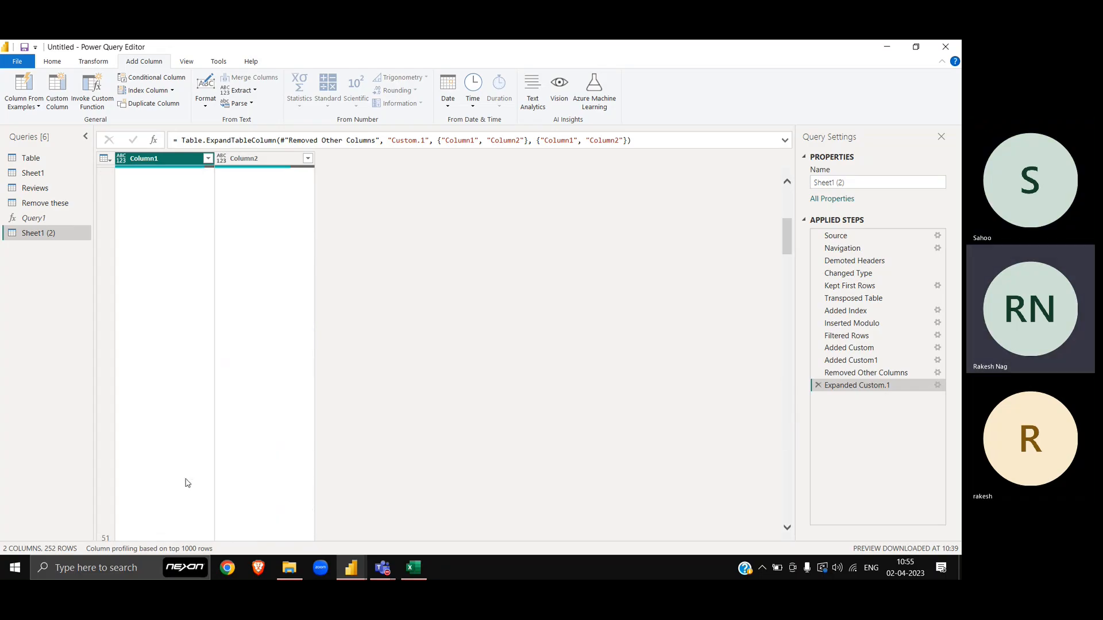
{"action": "left_click", "coordinate": [243, 159]}
{"action": "left_click", "coordinate": [165, 163]}
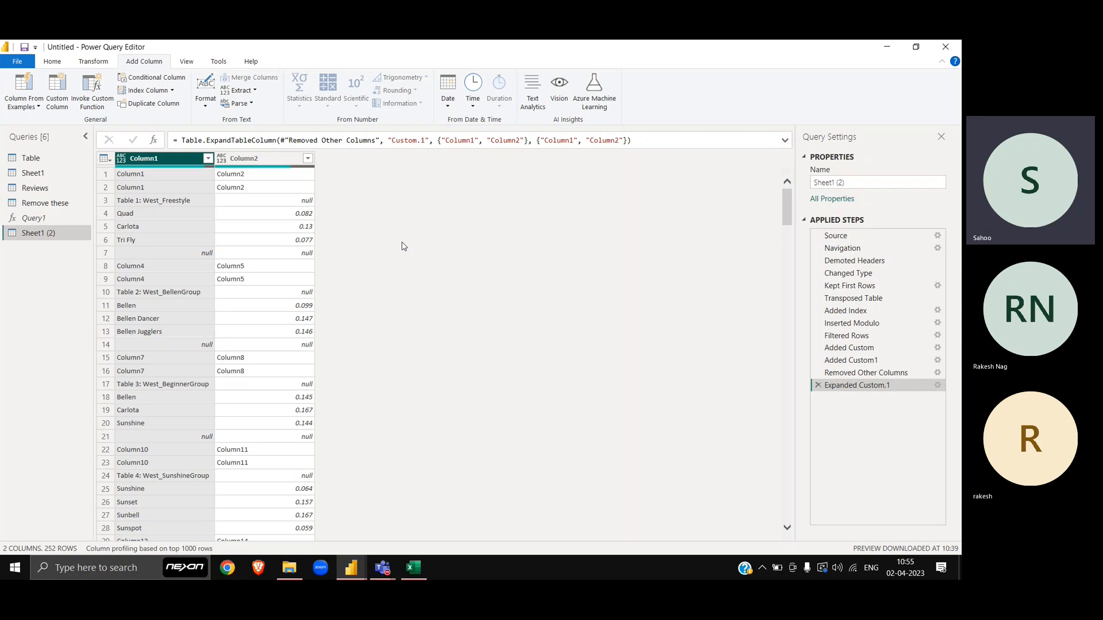
Start a new custom column and begin its formula with if
{"action": "left_click", "coordinate": [57, 91]}
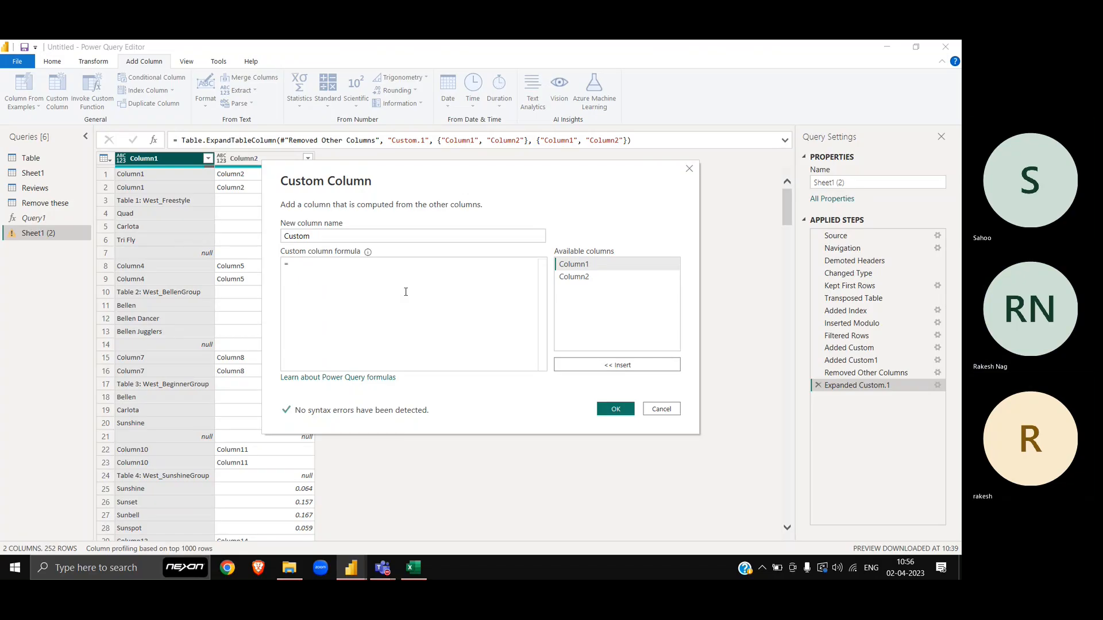
{"action": "type", "text": "if"}
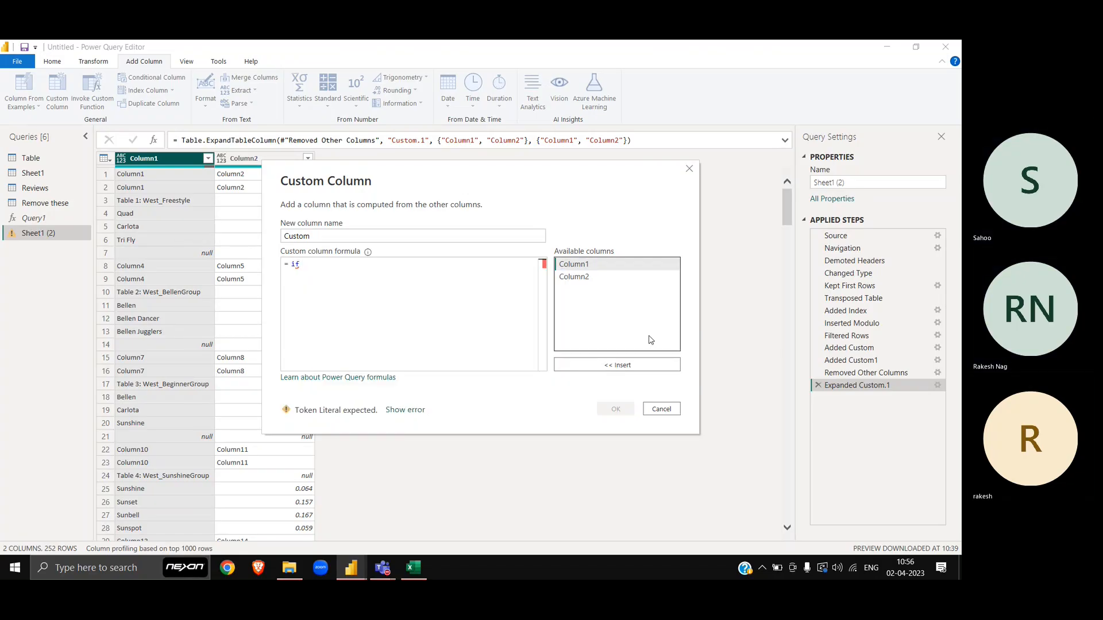
{"action": "double_click", "coordinate": [575, 264]}
{"action": "key", "text": "BackSpace"}
{"action": "key", "text": "BackSpace"}
{"action": "key", "text": "BackSpace"}
{"action": "key", "text": "BackSpace"}
{"action": "key", "text": "BackSpace"}
{"action": "key", "text": "BackSpace"}
{"action": "key", "text": "BackSpace"}
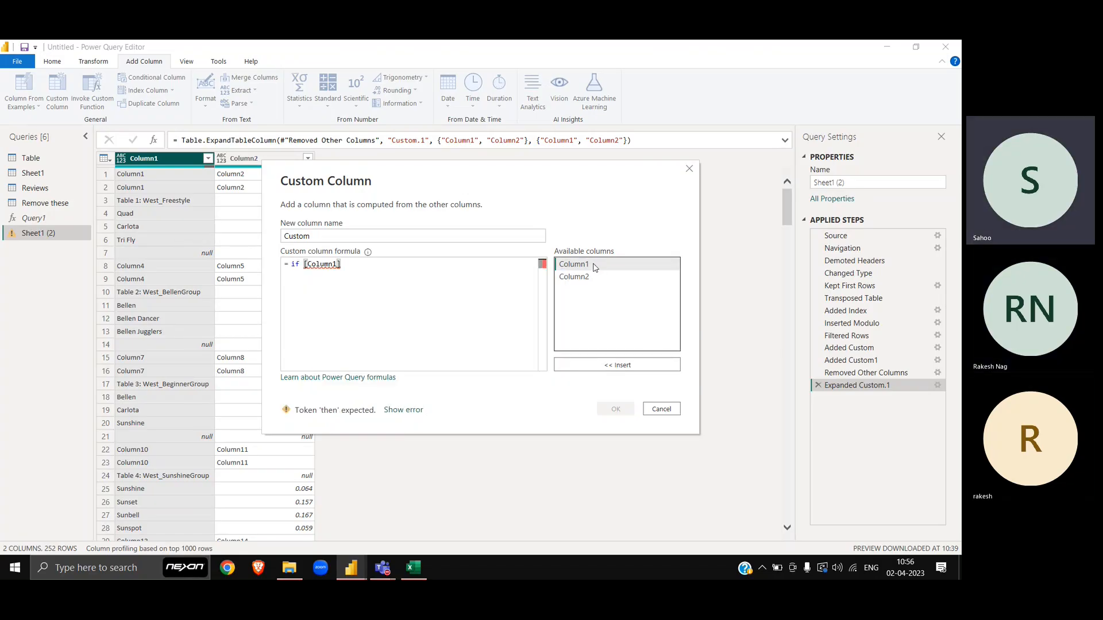
{"action": "key", "text": "BackSpace"}
{"action": "key", "text": "BackSpace"}
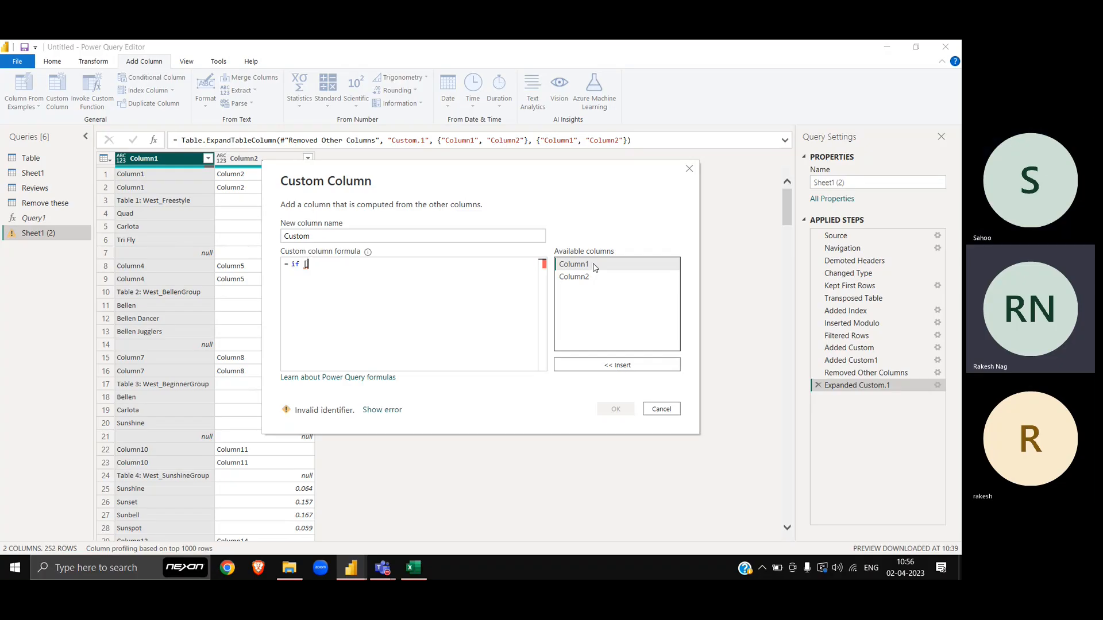
Add the condition Text.Contains([Column1],"Column") after if in the custom column formula
{"action": "type", "text": "Text.Contains"}
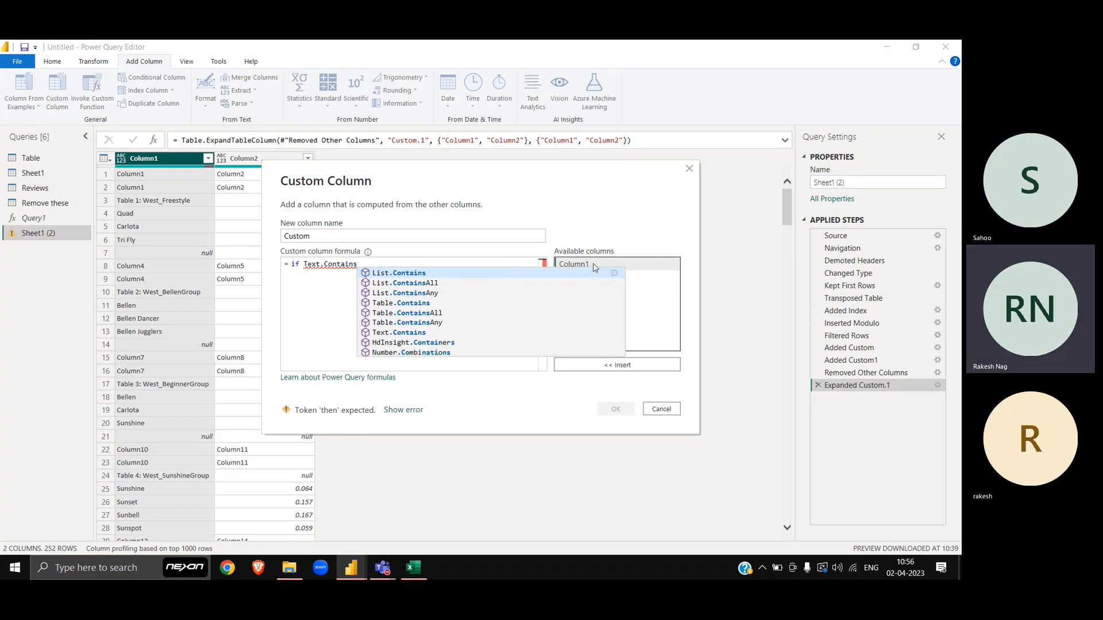
{"action": "type", "text": "("}
{"action": "double_click", "coordinate": [617, 264]}
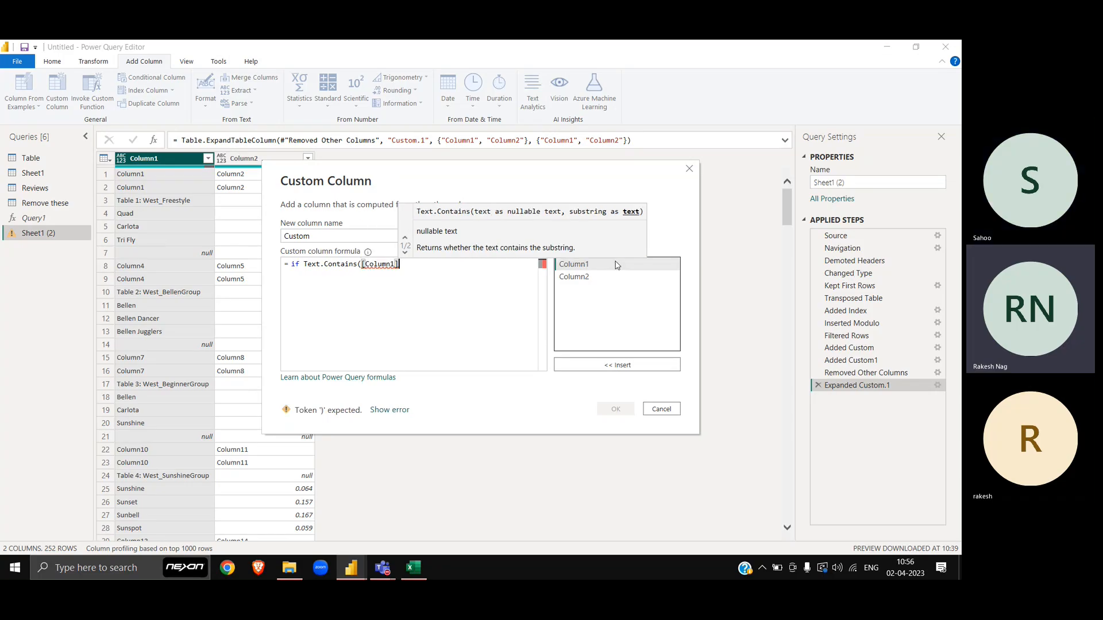
{"action": "type", "text": ",\""}
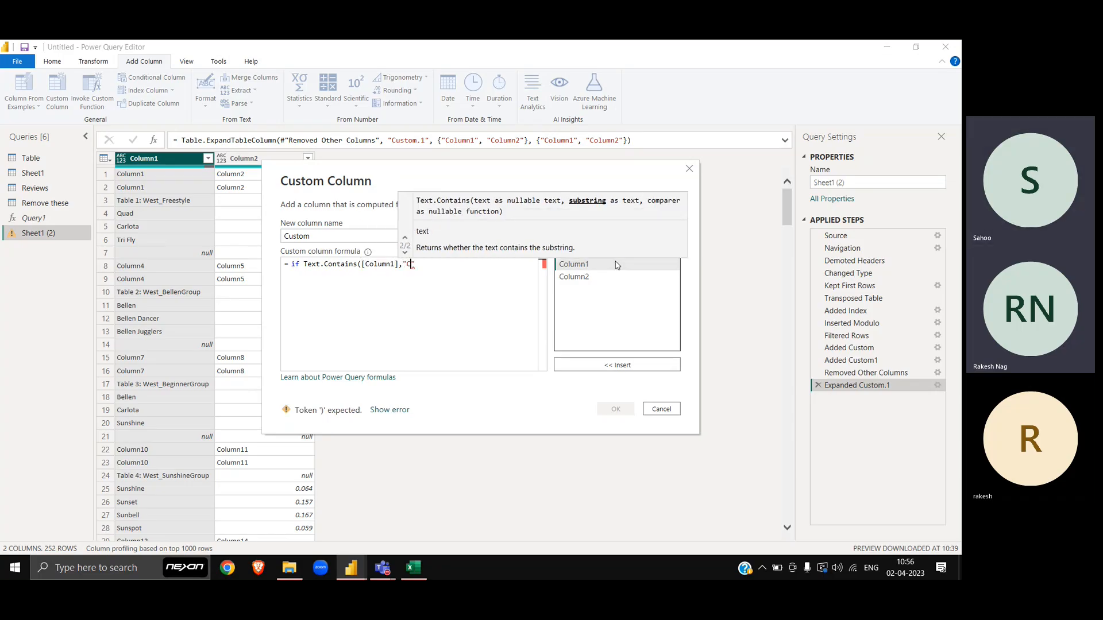
{"action": "type", "text": "Column\")"}
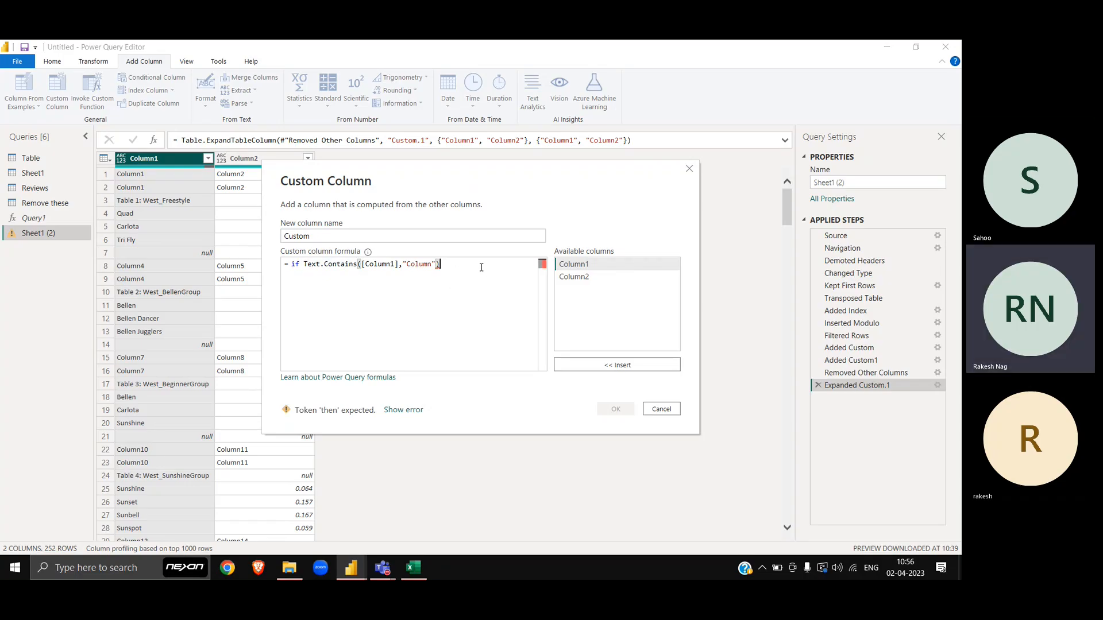
Complete the custom column formula with then null else [Column1] and create the column
{"action": "type", "text": "then nul"}
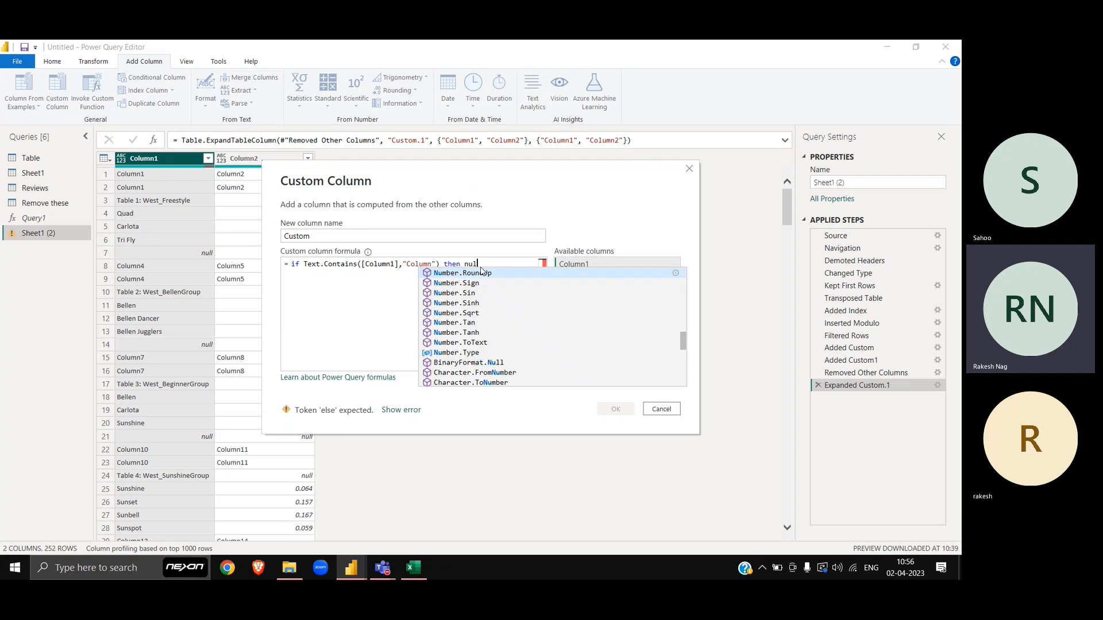
{"action": "type", "text": "l e"}
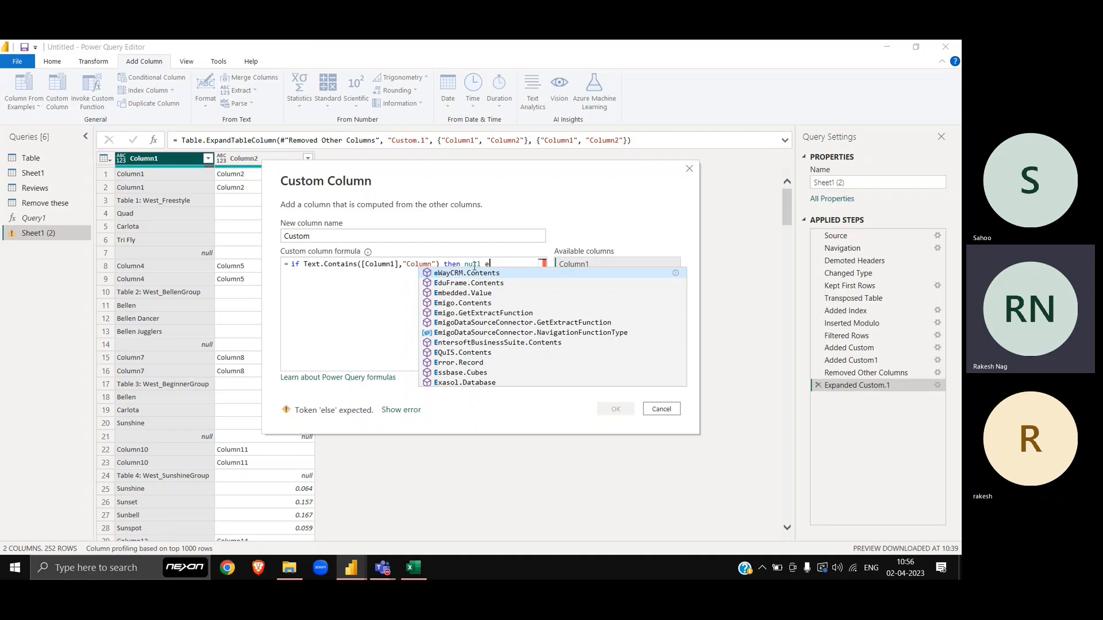
{"action": "type", "text": "lse"}
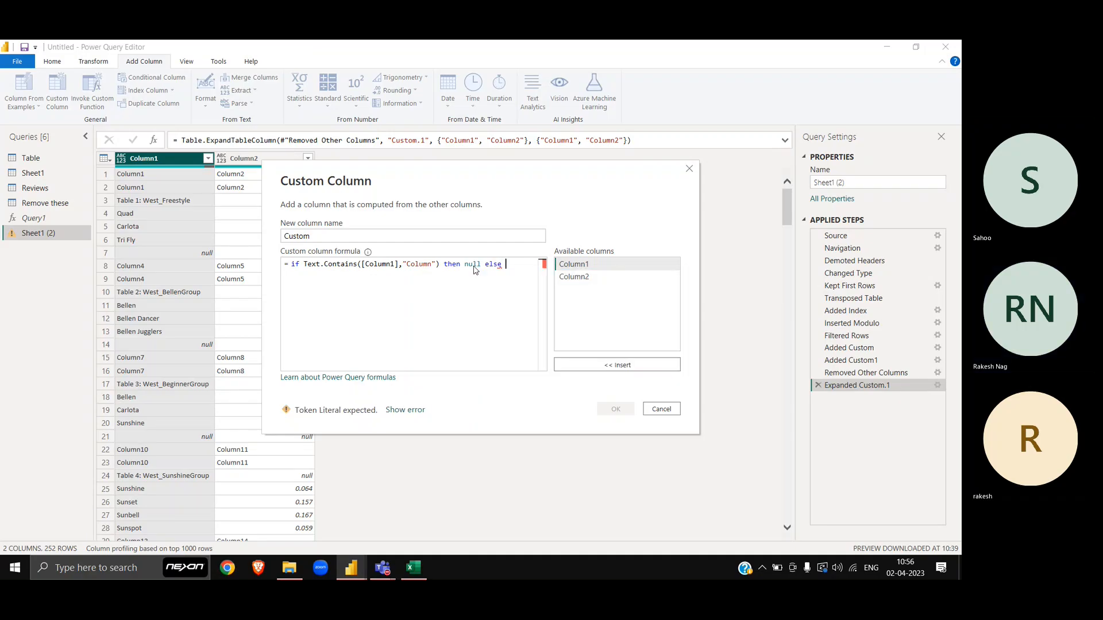
{"action": "left_click", "coordinate": [598, 266]}
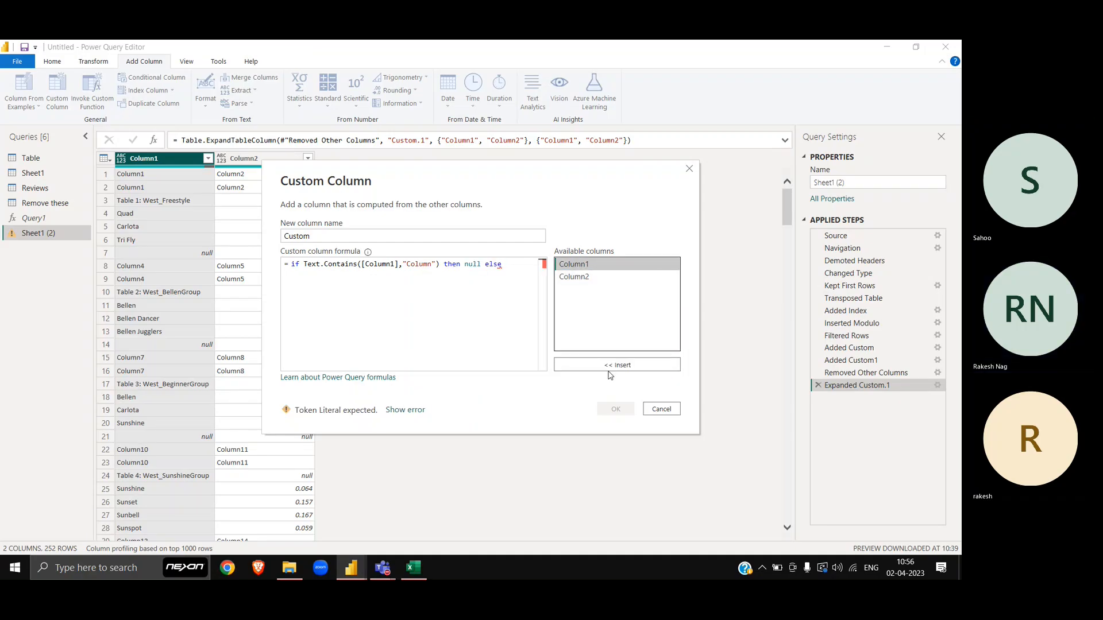
{"action": "double_click", "coordinate": [574, 265]}
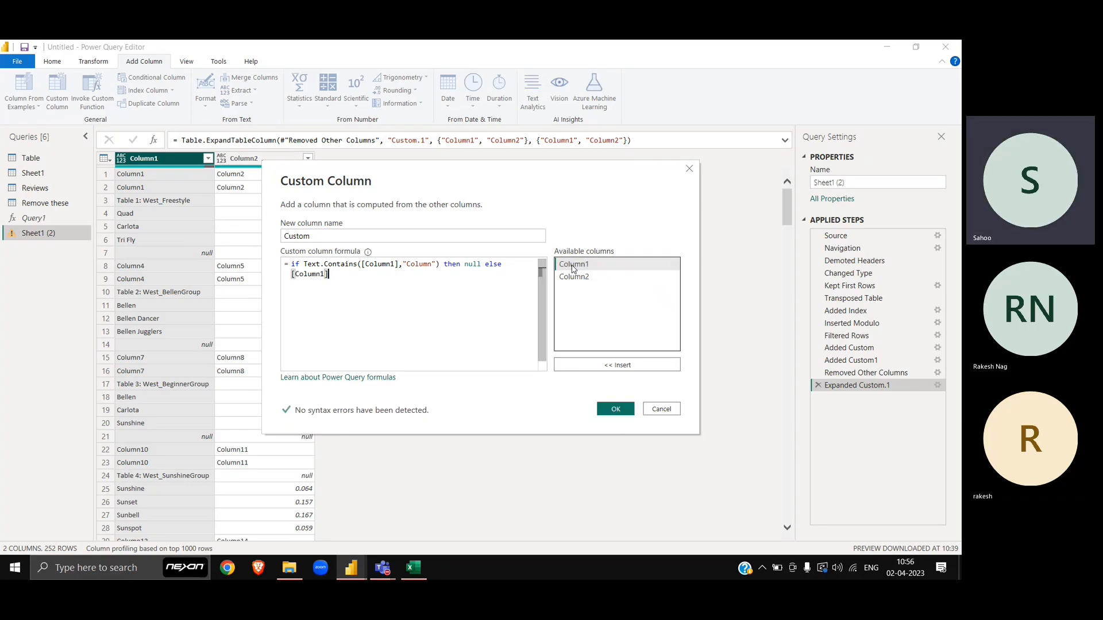
{"action": "left_click", "coordinate": [616, 410]}
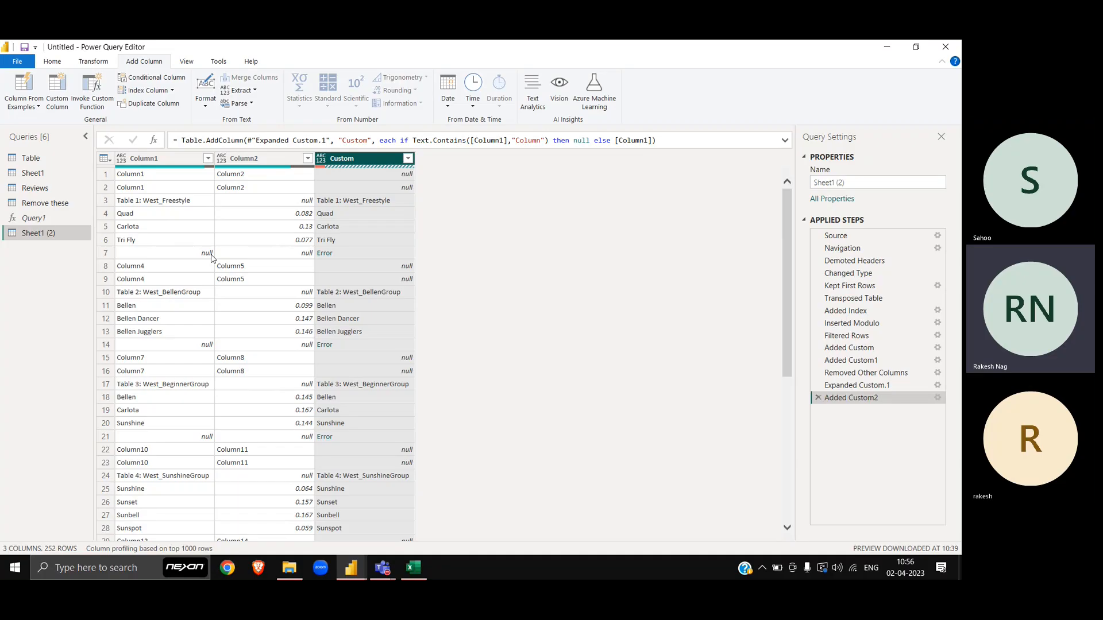
Try to filter the null rows out of the Custom column, and delete that filter step
{"action": "left_click", "coordinate": [408, 159]}
{"action": "left_click", "coordinate": [251, 303]}
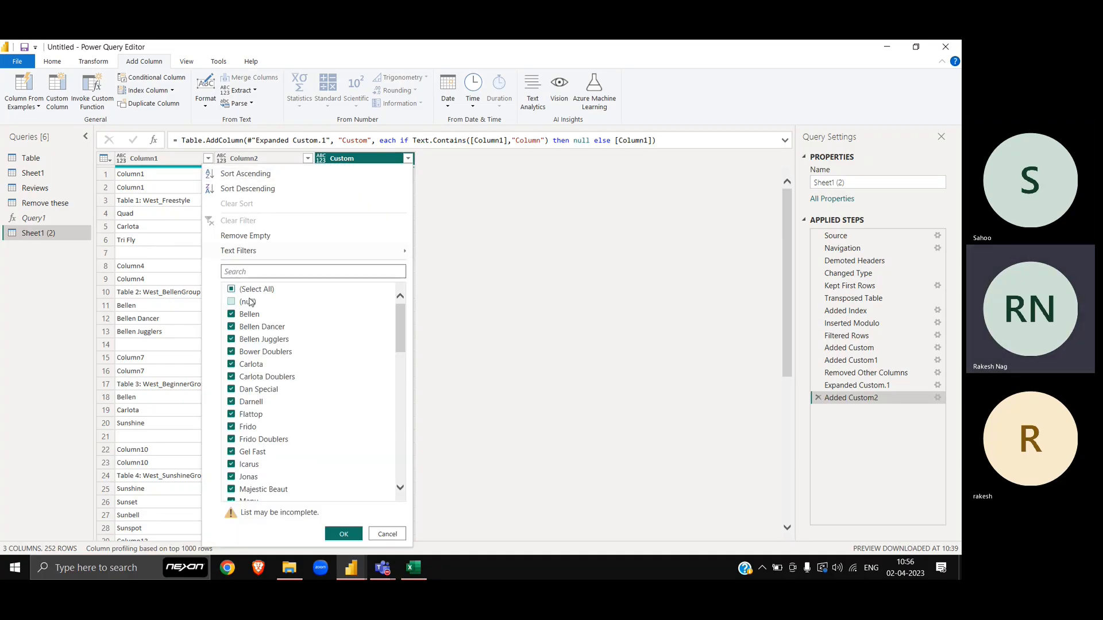
{"action": "left_click", "coordinate": [344, 534]}
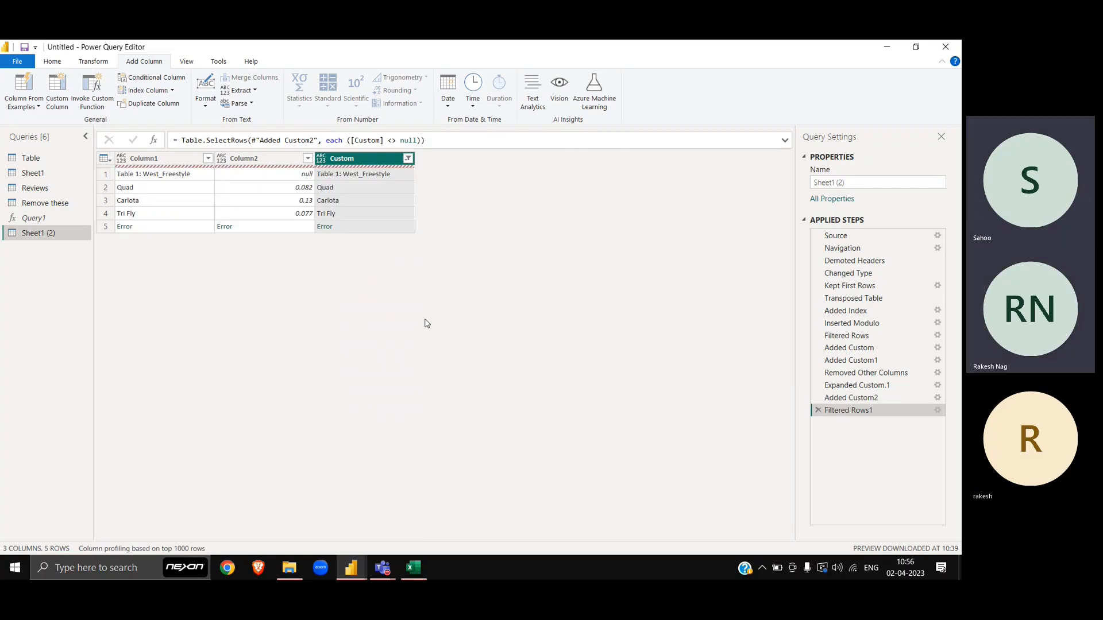
{"action": "left_click", "coordinate": [818, 410]}
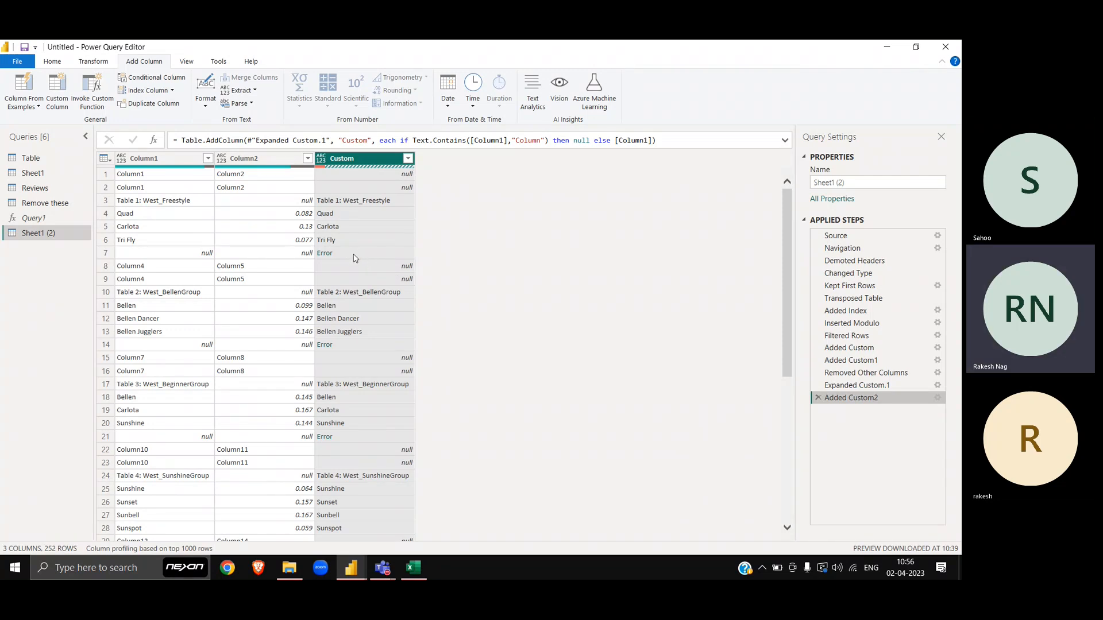
Put the if expression of the Added Custom2 formula on its own line
{"action": "left_click", "coordinate": [938, 398]}
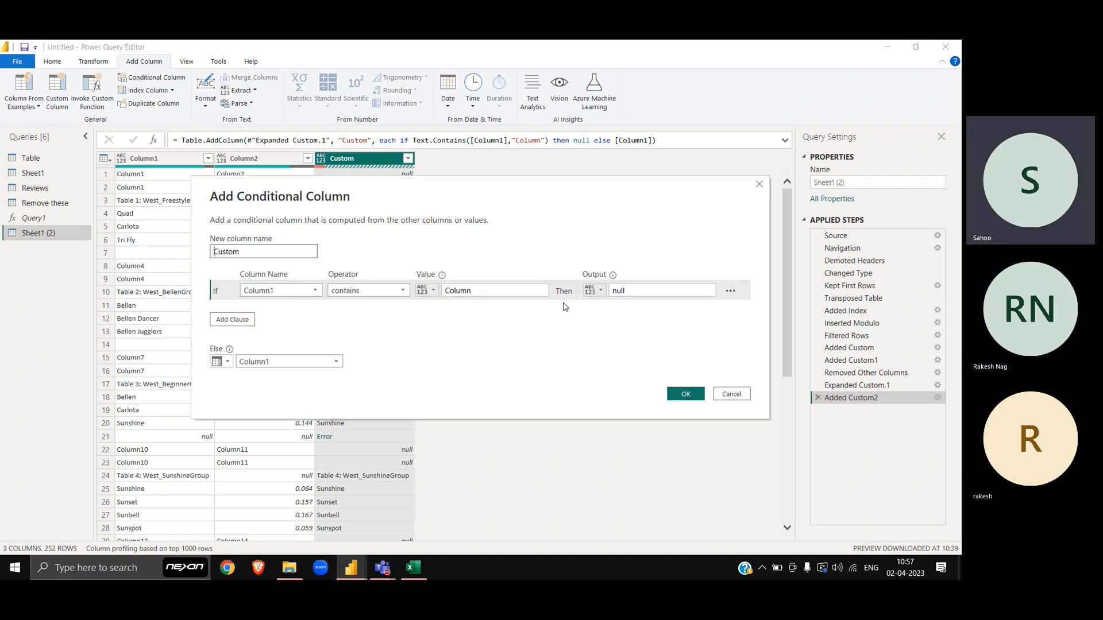
{"action": "left_click", "coordinate": [743, 394]}
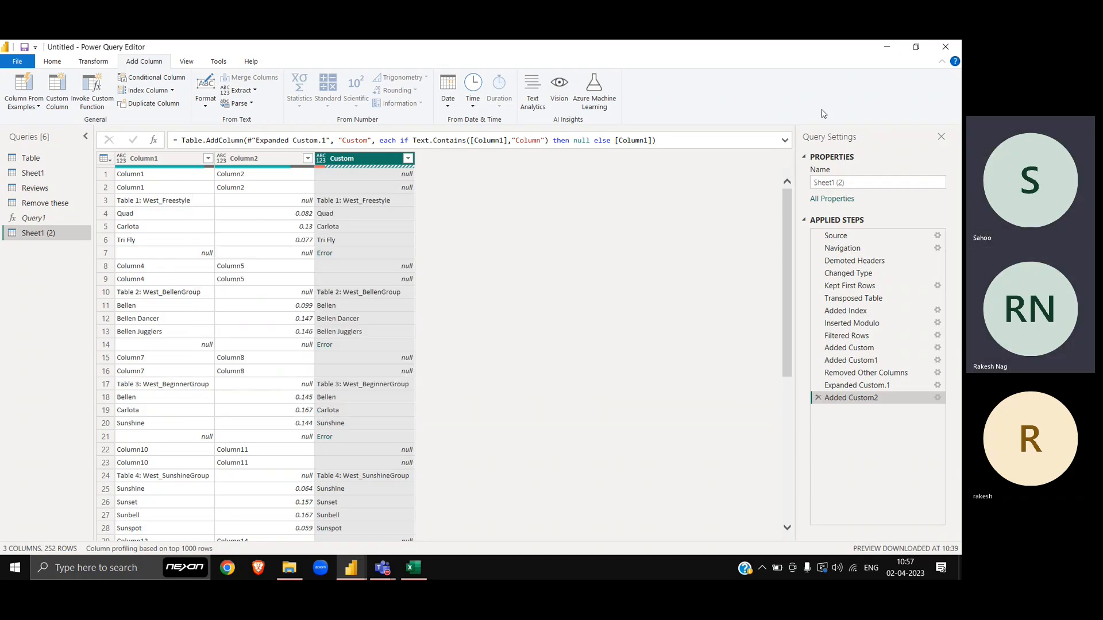
{"action": "left_click", "coordinate": [785, 141]}
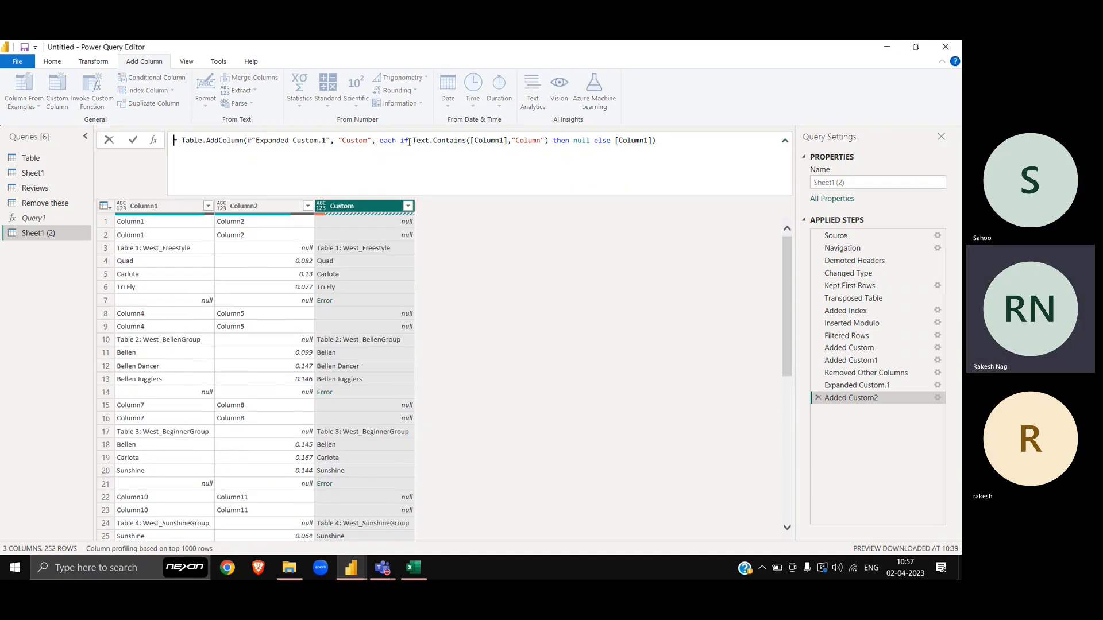
{"action": "left_click", "coordinate": [402, 141]}
{"action": "key", "text": "shift+Return"}
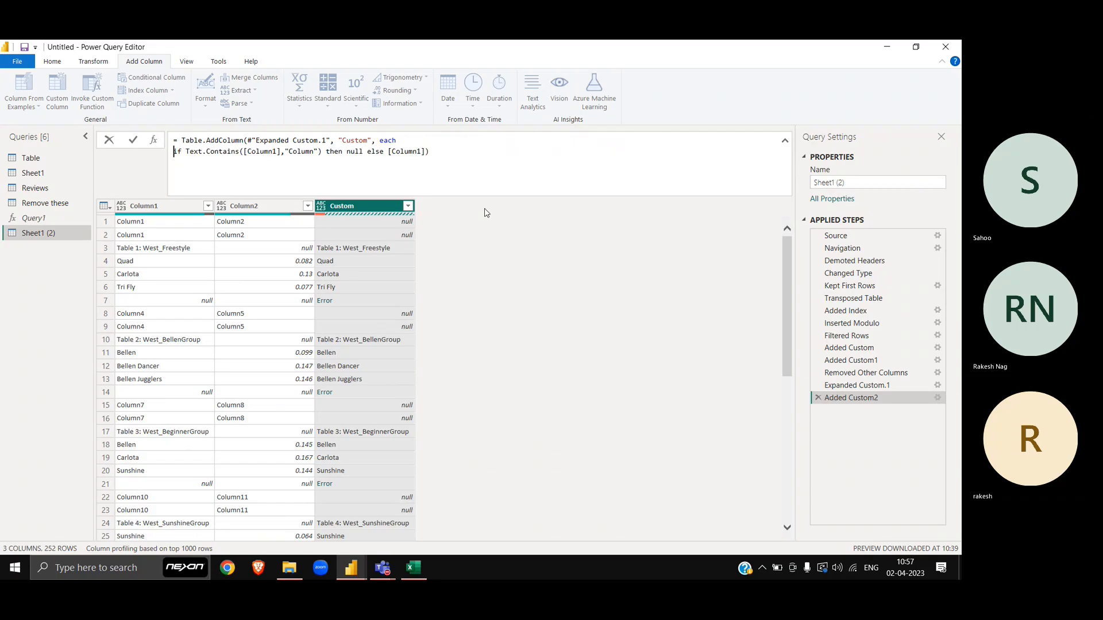
{"action": "key", "text": "Right"}
{"action": "key", "text": "Right"}
{"action": "key", "text": "Right"}
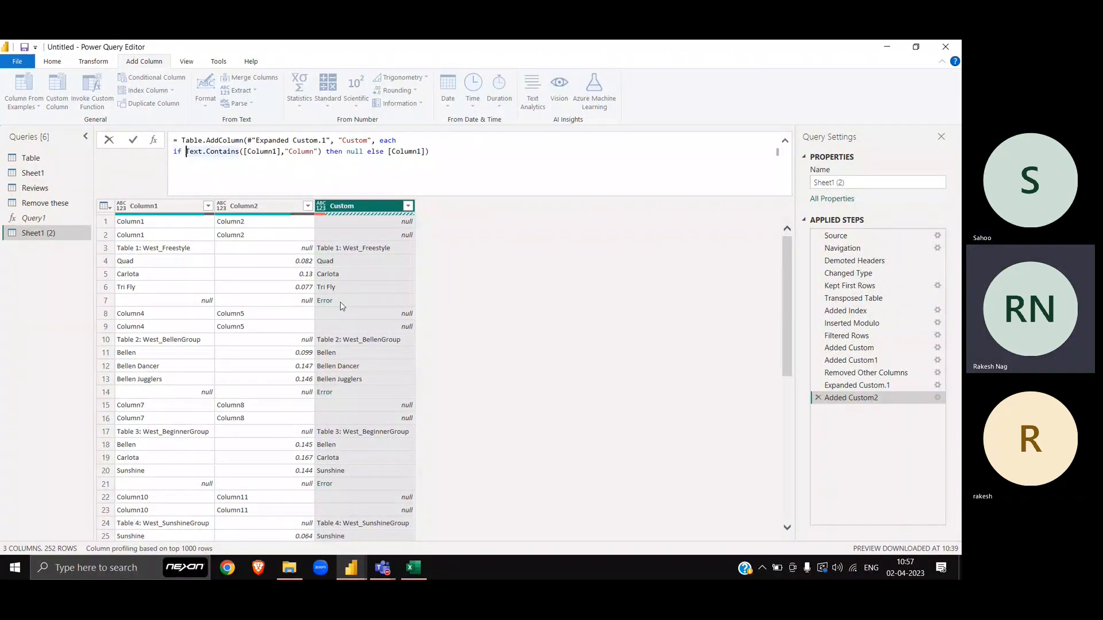
Insert the condition [Column1]=null right after if, ahead of Text.Contains, in the custom column formula
{"action": "left_click", "coordinate": [245, 153]}
{"action": "key", "text": "Left"}
{"action": "key", "text": "shift+Right"}
{"action": "key", "text": "shift+Right"}
{"action": "key", "text": "shift+Right"}
{"action": "key", "text": "shift+Right"}
{"action": "key", "text": "shift+Right"}
{"action": "key", "text": "shift+Right"}
{"action": "key", "text": "shift+Right"}
{"action": "key", "text": "shift+Right"}
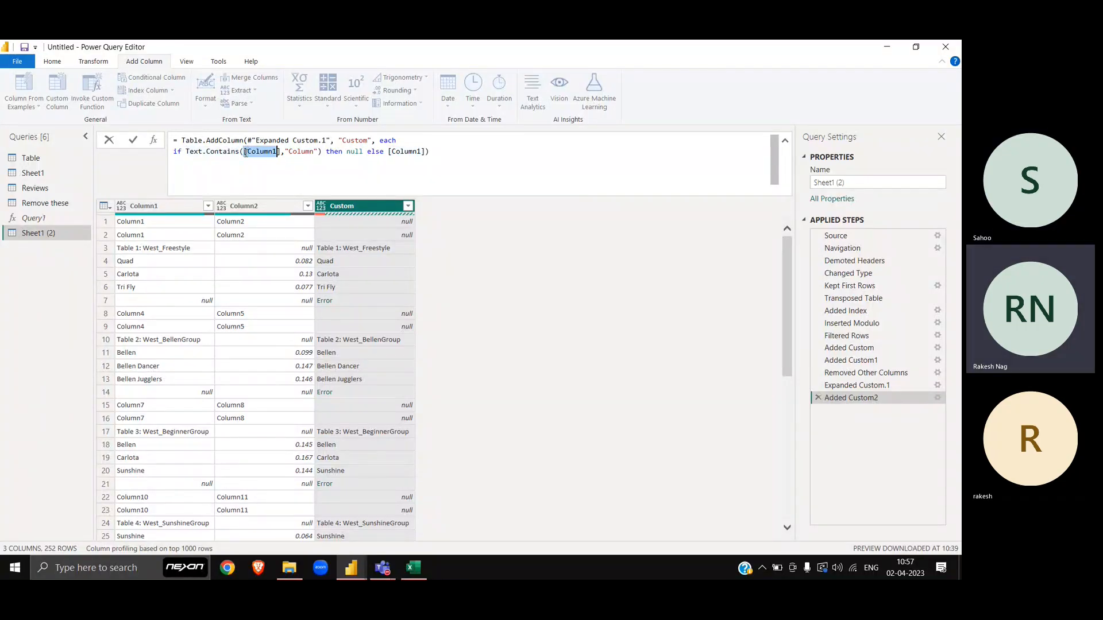
{"action": "key", "text": "Right"}
{"action": "key", "text": "Left"}
{"action": "key", "text": "Left"}
{"action": "type", "text": "[Column1]=null "}
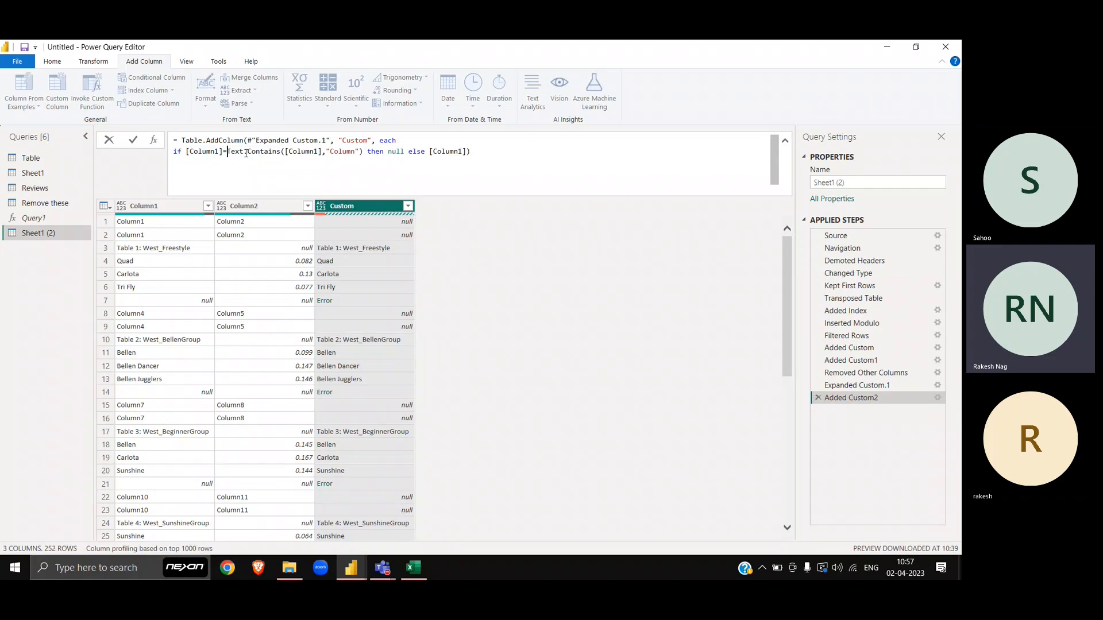
{"action": "type", "text": "then nll"}
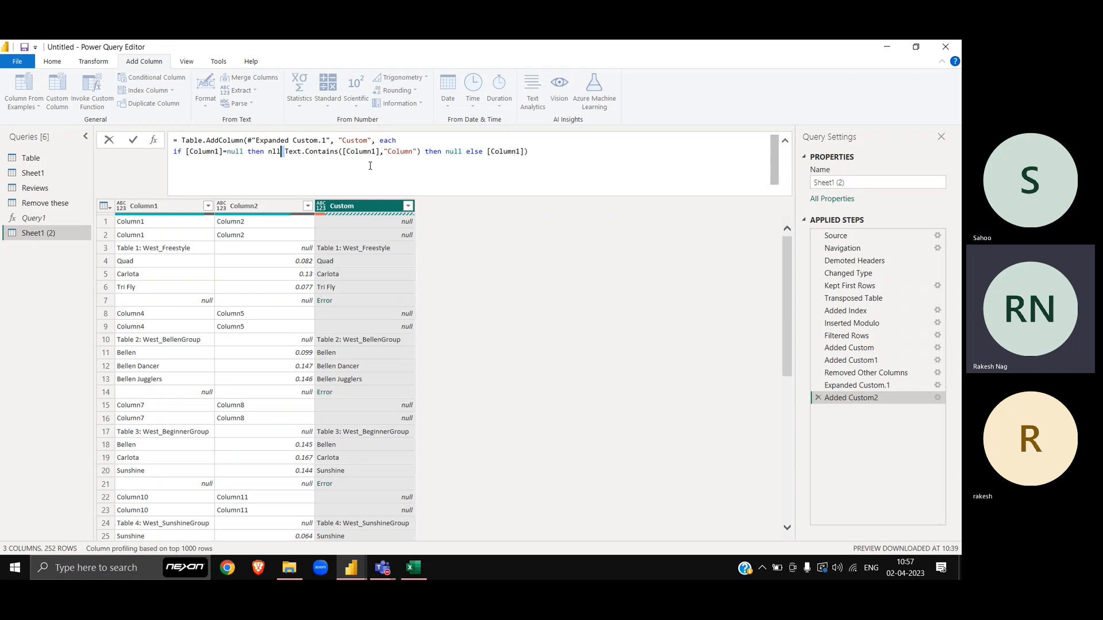
{"action": "key", "text": "BackSpace"}
{"action": "key", "text": "BackSpace"}
{"action": "key", "text": "BackSpace"}
{"action": "key", "text": "BackSpace"}
{"action": "key", "text": "BackSpace"}
{"action": "key", "text": "BackSpace"}
{"action": "key", "text": "BackSpace"}
{"action": "key", "text": "BackSpace"}
{"action": "key", "text": "BackSpace"}
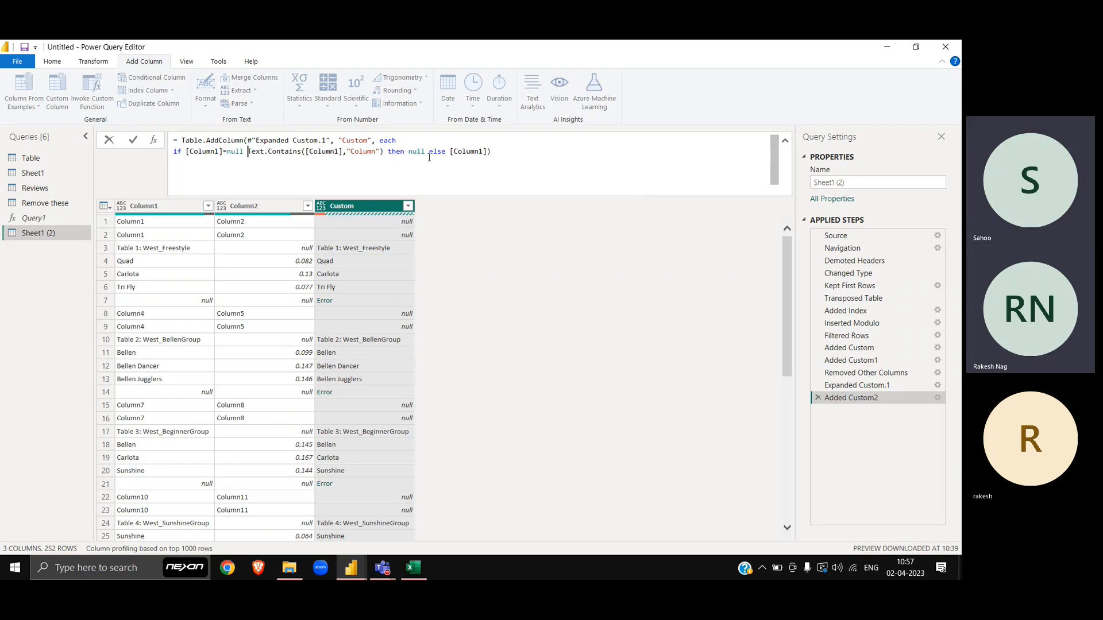
Join the null check and the Text.Contains condition with or, and apply the formula
{"action": "type", "text": "or"}
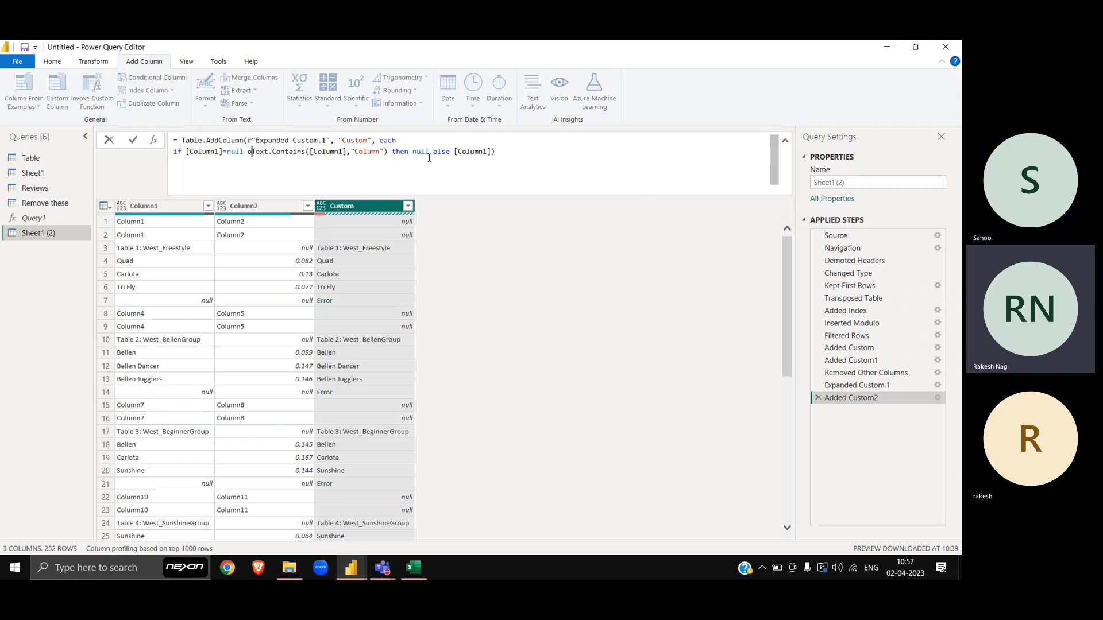
{"action": "left_click", "coordinate": [535, 293]}
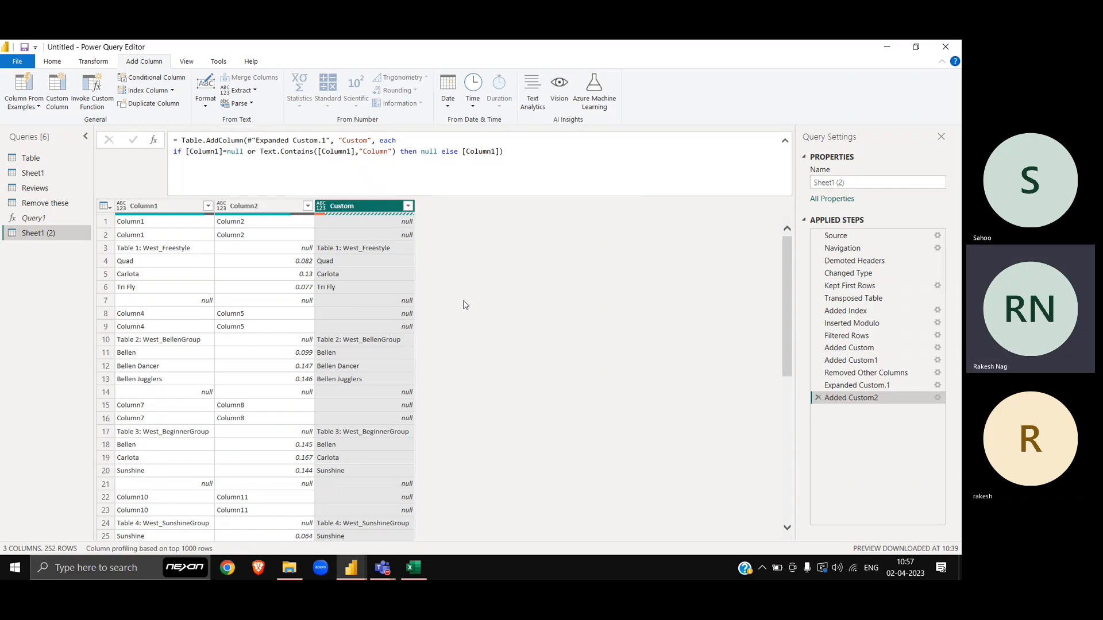
Filter the null rows out of the Custom column and check the remaining rows
{"action": "left_click", "coordinate": [408, 207]}
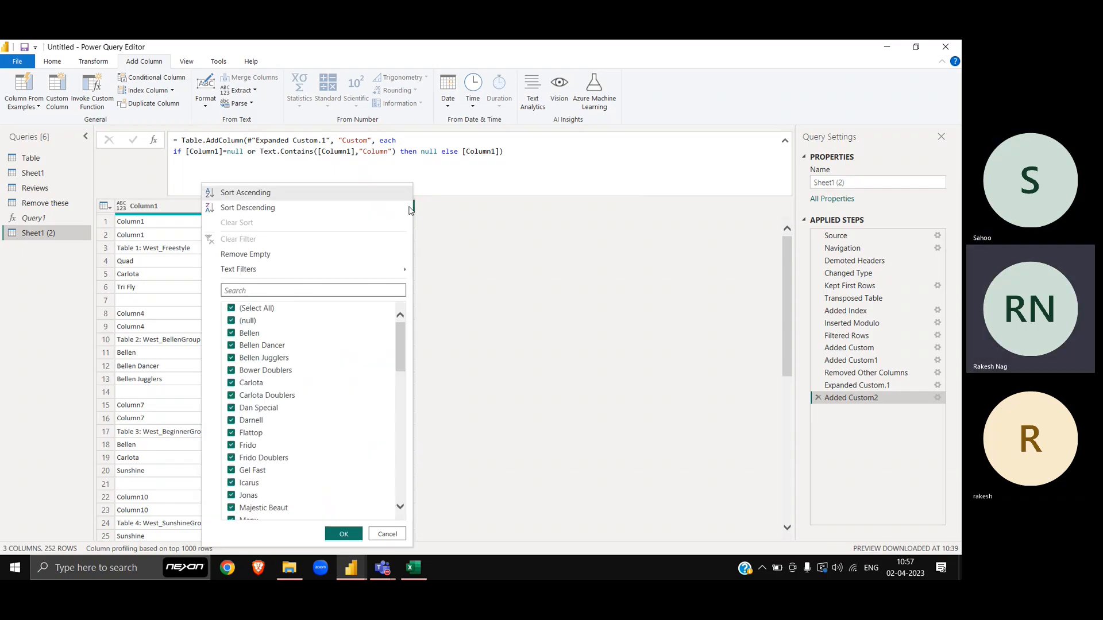
{"action": "left_click", "coordinate": [251, 321]}
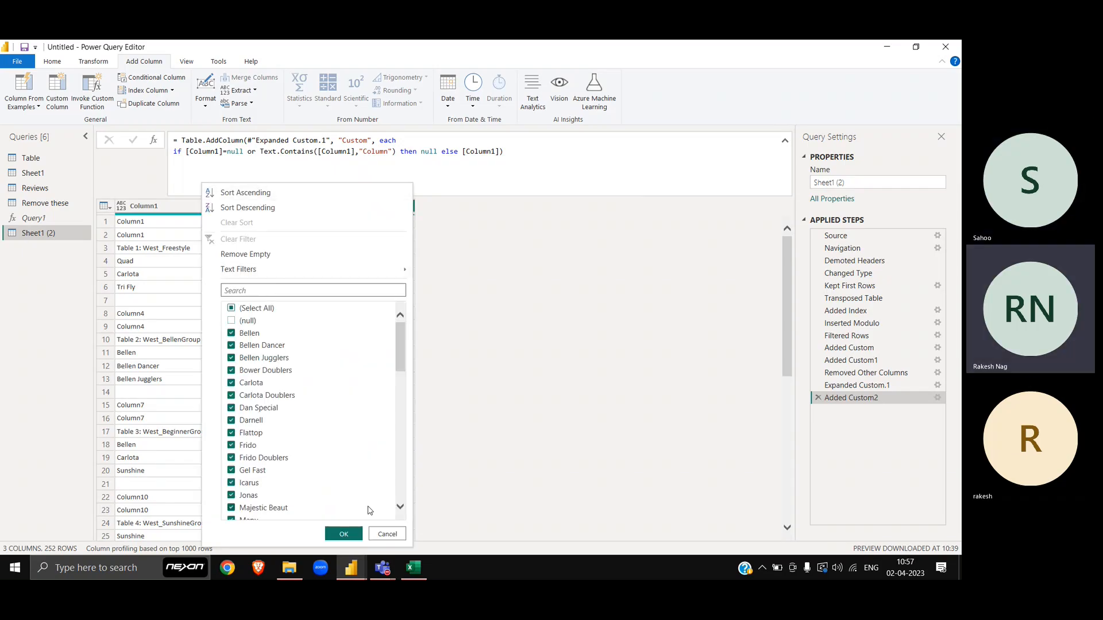
{"action": "left_click", "coordinate": [345, 535]}
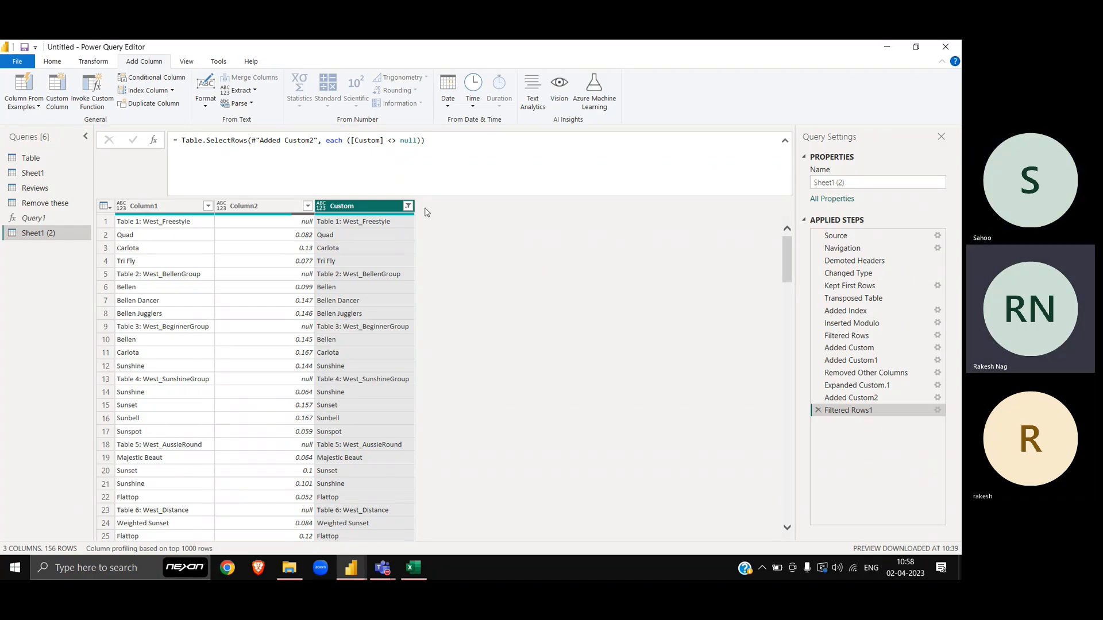
{"action": "scroll", "coordinate": [396, 413], "scroll_direction": "down", "scroll_amount": 20}
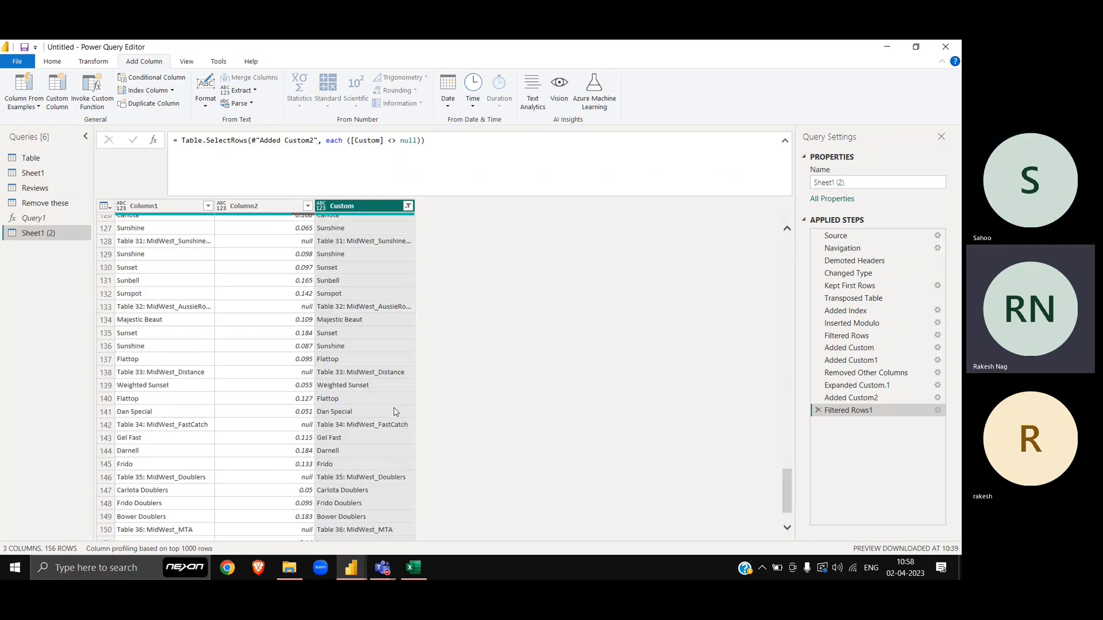
{"action": "scroll", "coordinate": [396, 412], "scroll_direction": "up", "scroll_amount": 20}
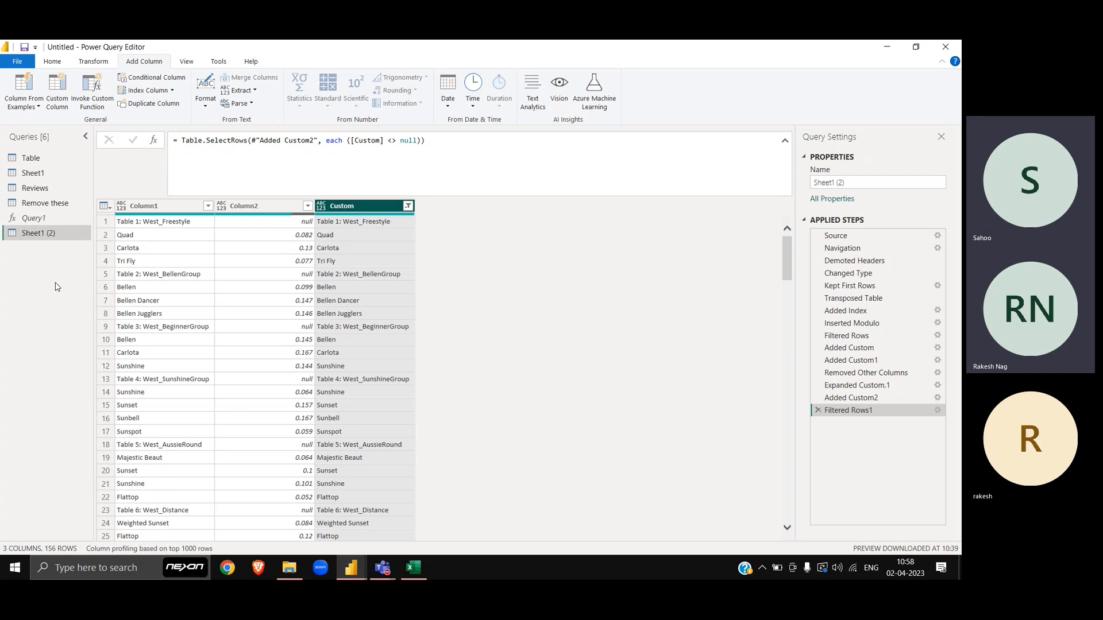
Switch to Excel, close the Mess 1 workbook without saving, and open Advance Transformation 8 - Mess 2.xlsx from File Explorer
{"action": "key", "text": "alt+Tab"}
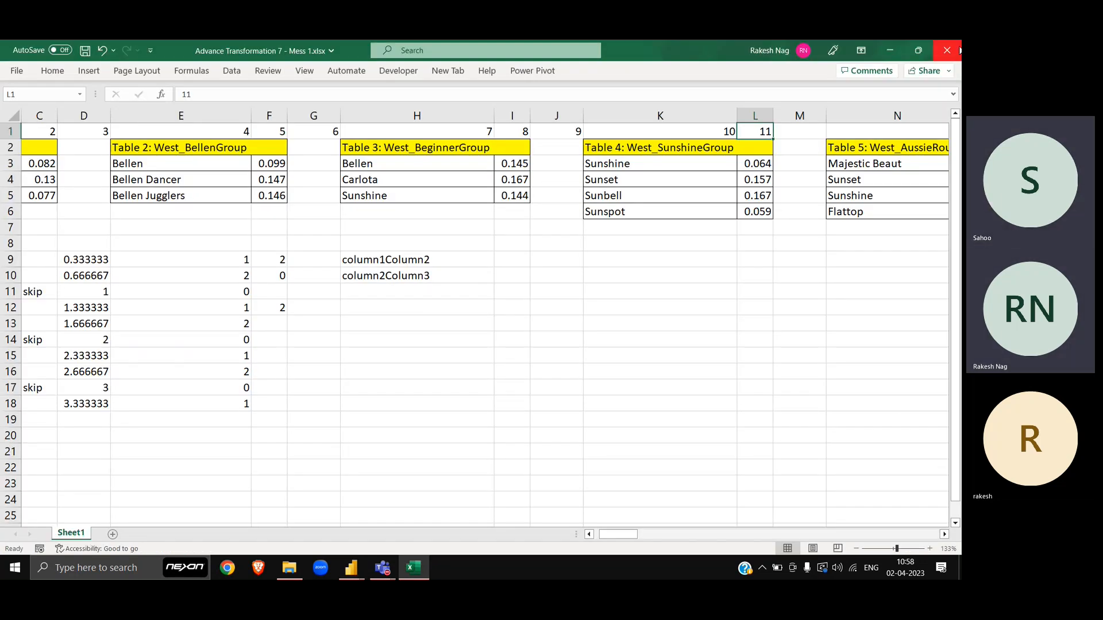
{"action": "left_click", "coordinate": [956, 50]}
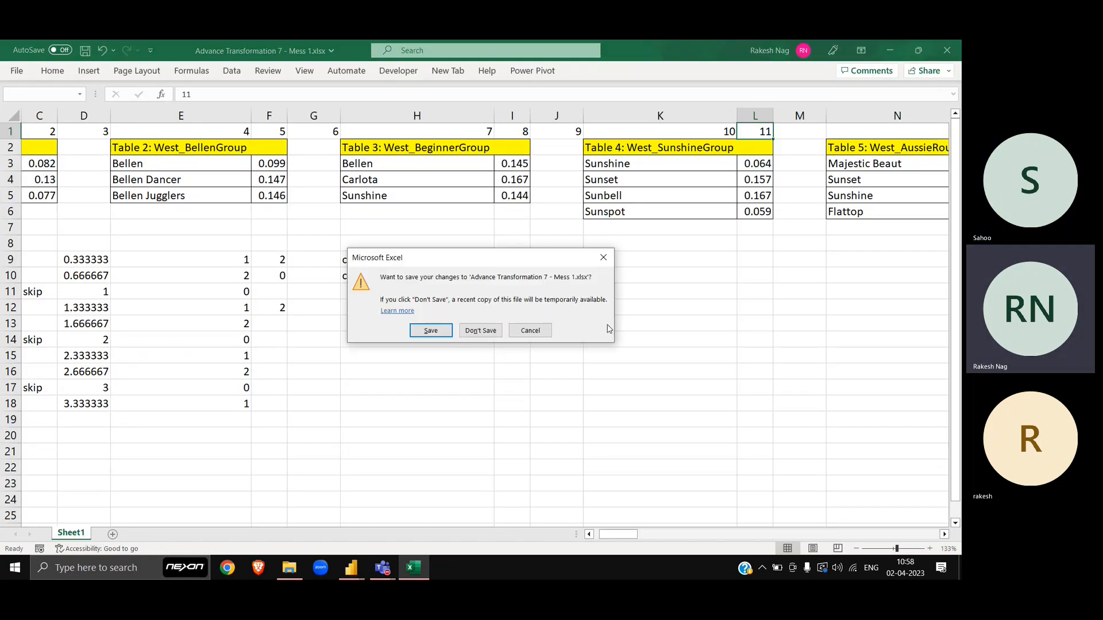
{"action": "left_click", "coordinate": [480, 331]}
{"action": "key", "text": "alt+Tab"}
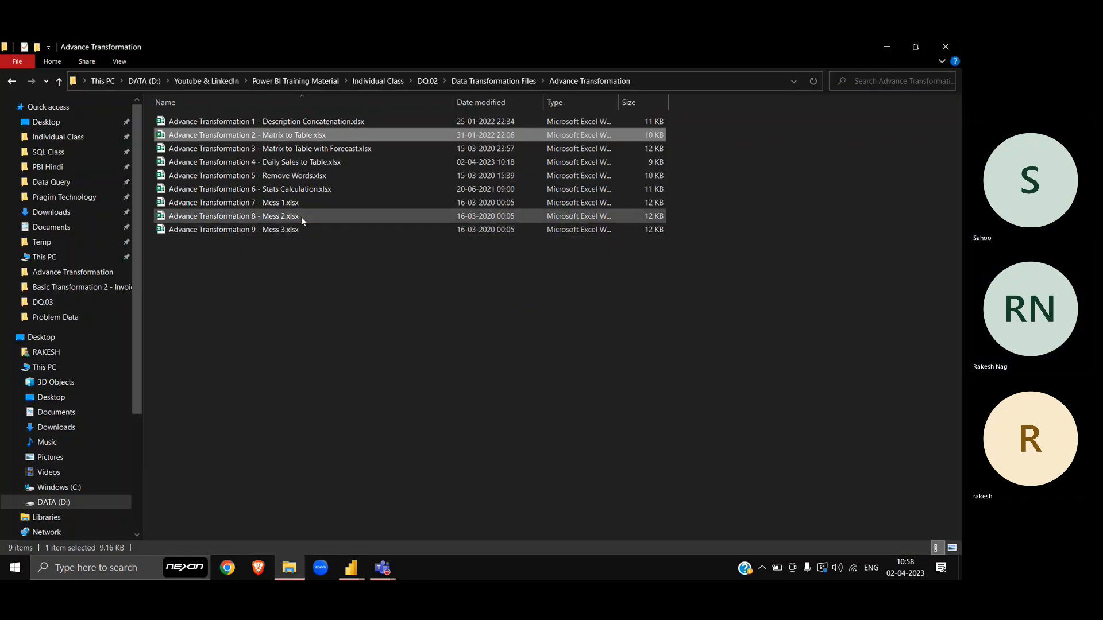
{"action": "double_click", "coordinate": [301, 216]}
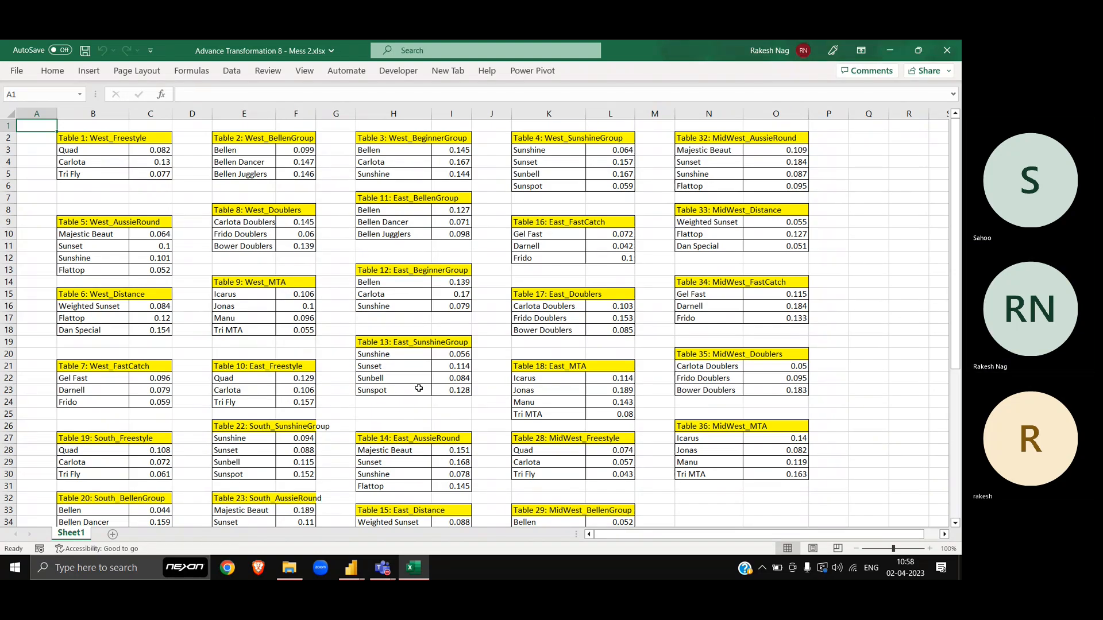
Examine how the tables are arranged in column pairs on Sheet1, particularly columns B:C and E:F
{"action": "scroll", "coordinate": [419, 388], "scroll_direction": "down", "scroll_amount": 16}
{"action": "scroll", "coordinate": [419, 388], "scroll_direction": "up", "scroll_amount": 17}
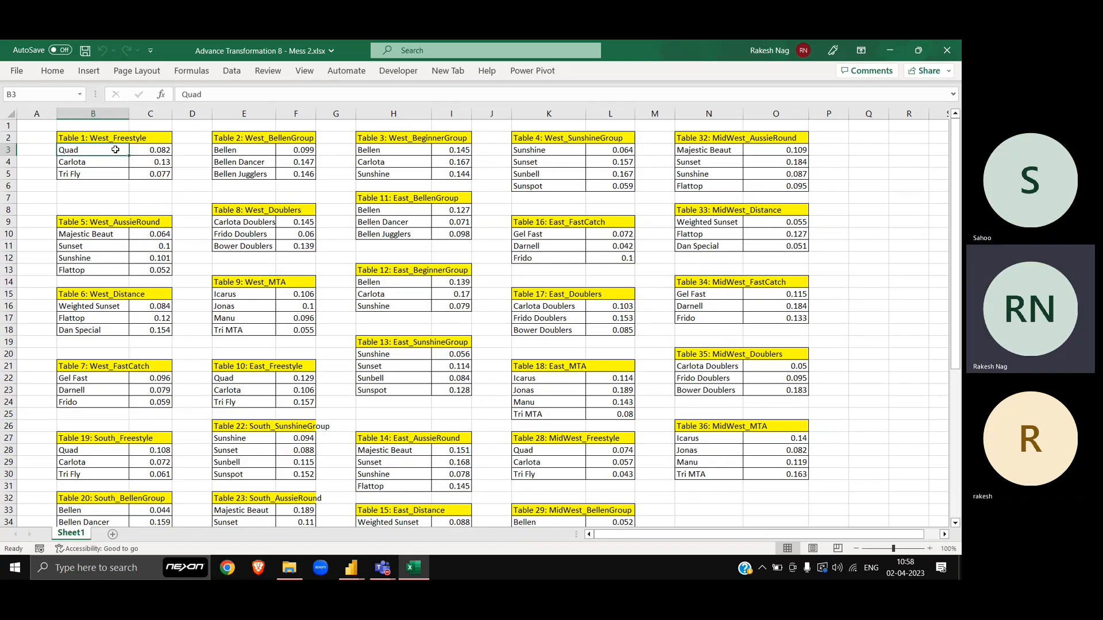
{"action": "left_click_drag", "start_coordinate": [95, 112], "coordinate": [146, 112]}
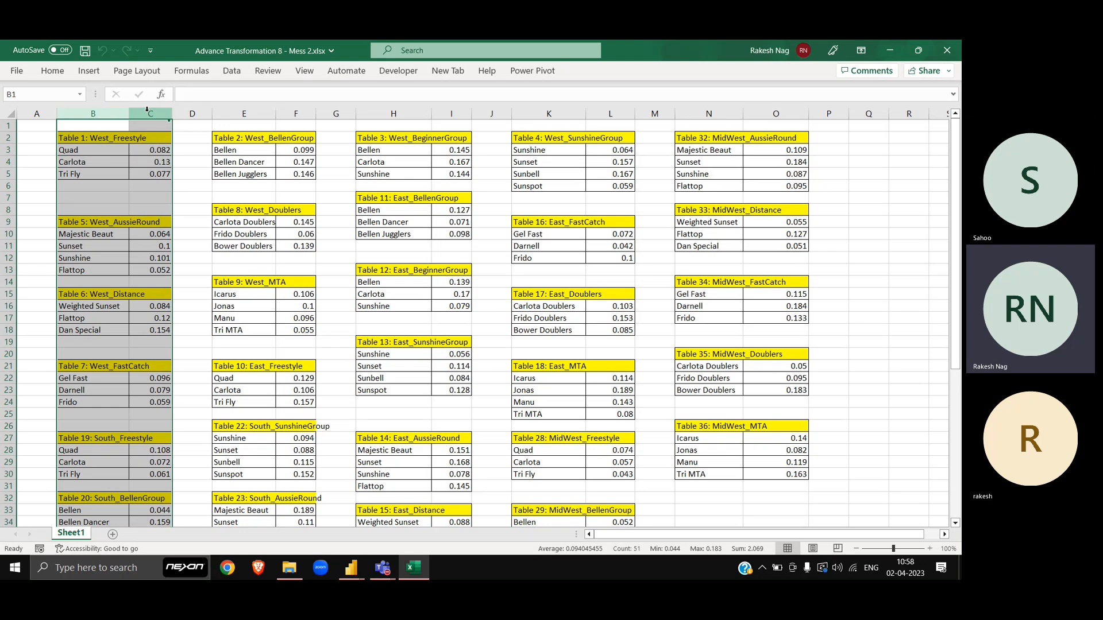
{"action": "left_click_drag", "start_coordinate": [245, 112], "coordinate": [293, 113]}
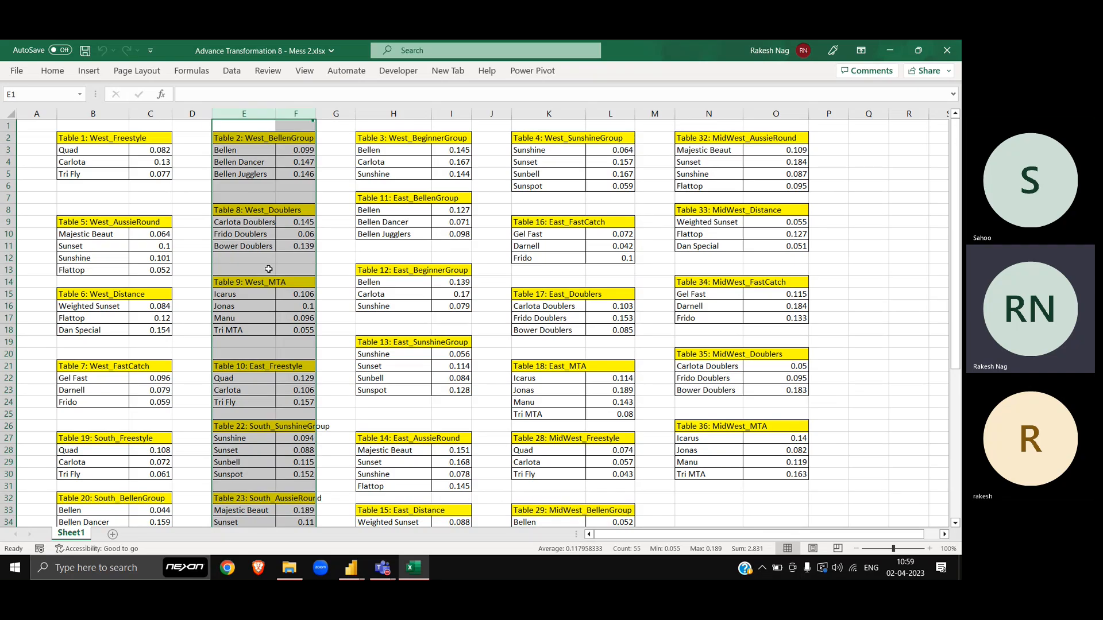
{"action": "scroll", "coordinate": [269, 269], "scroll_direction": "down", "scroll_amount": 6}
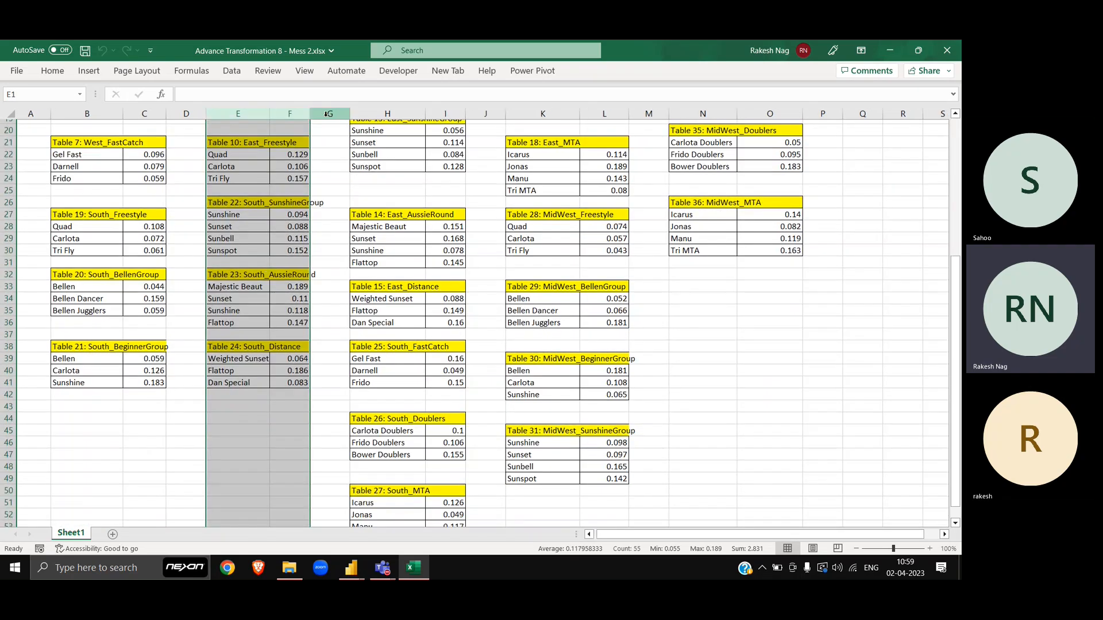
Widen column F so that the table titles in columns E:F fit
{"action": "left_click_drag", "start_coordinate": [311, 113], "coordinate": [319, 117]}
{"action": "left_click_drag", "start_coordinate": [331, 120], "coordinate": [343, 120]}
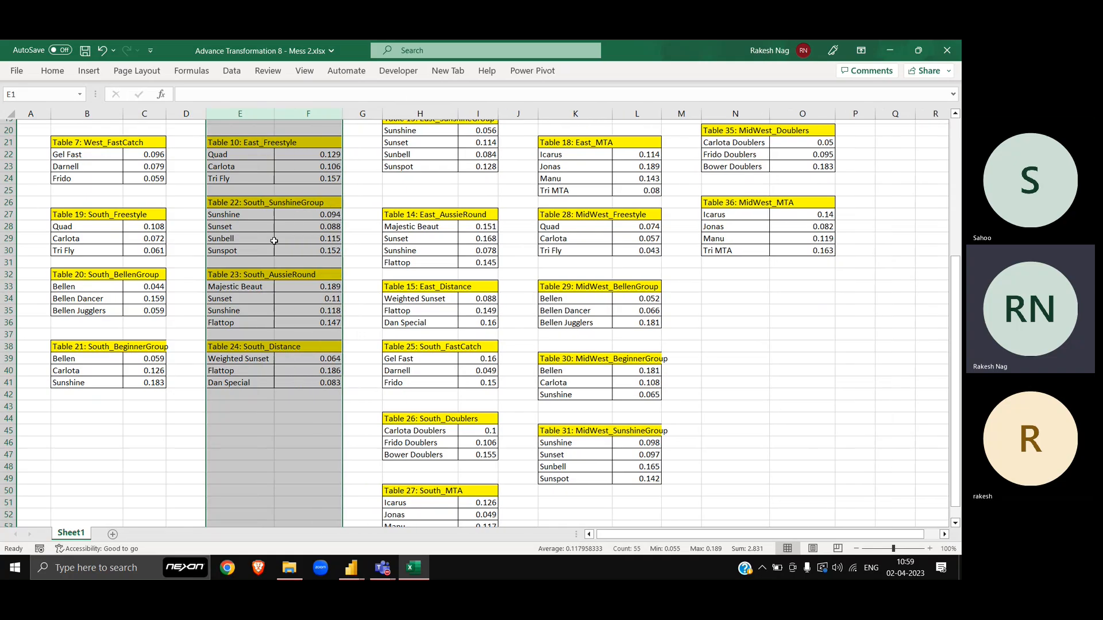
Examine the layout of column pairs B:C, E:F and H:I, rows 6 to 8, and the separator column G on Sheet1
{"action": "scroll", "coordinate": [85, 230], "scroll_direction": "up", "scroll_amount": 3}
{"action": "left_click_drag", "start_coordinate": [85, 111], "coordinate": [144, 112]}
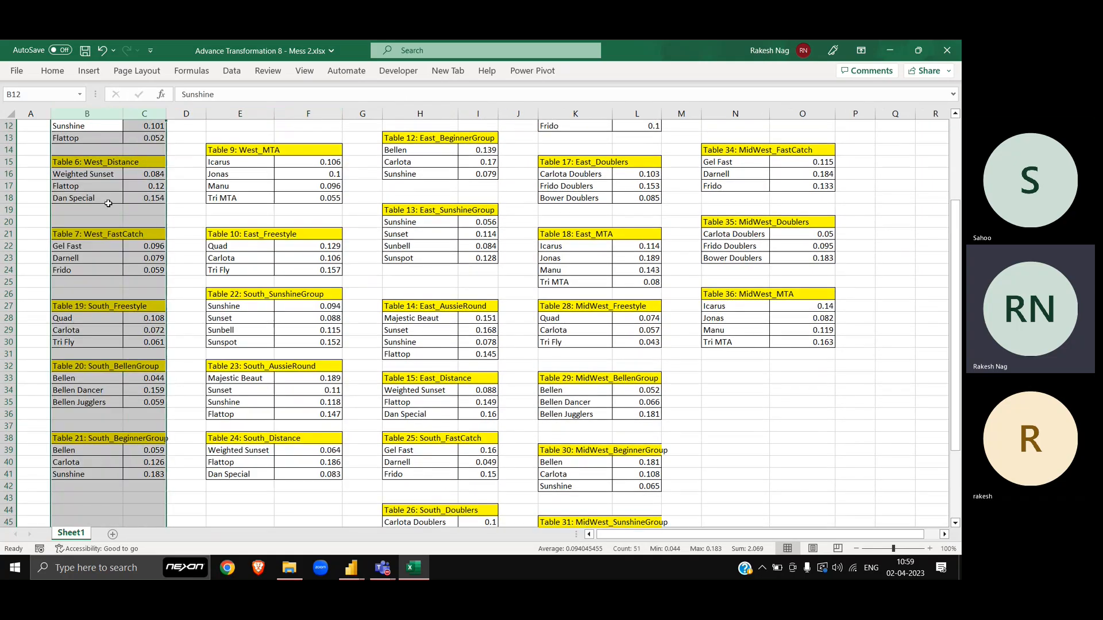
{"action": "scroll", "coordinate": [119, 372], "scroll_direction": "up", "scroll_amount": 5}
{"action": "scroll", "coordinate": [128, 463], "scroll_direction": "down", "scroll_amount": 7}
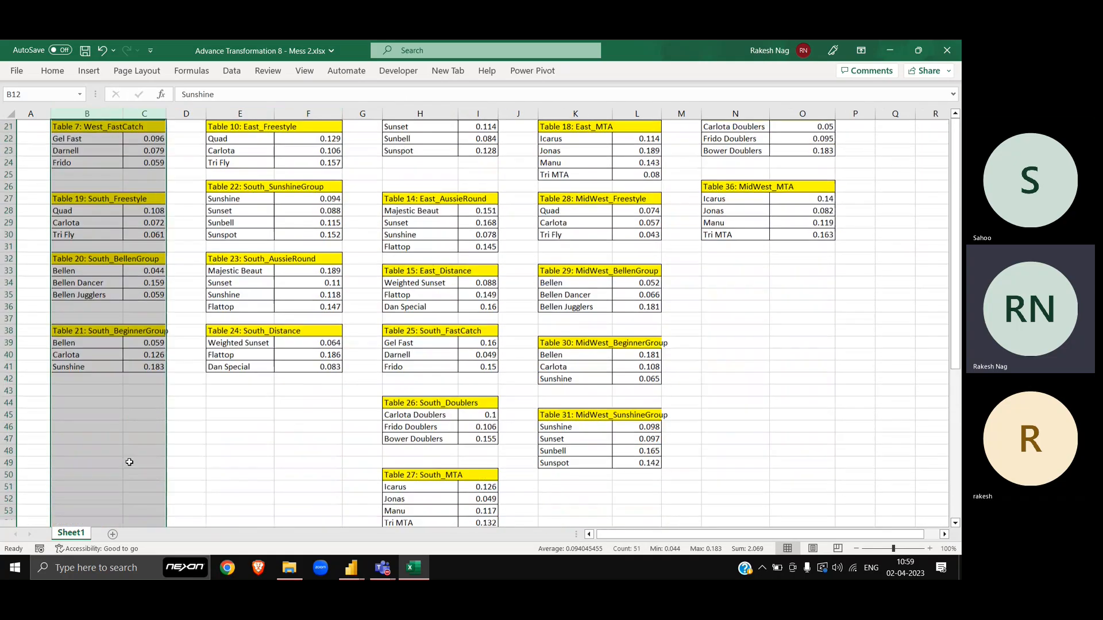
{"action": "scroll", "coordinate": [130, 463], "scroll_direction": "up", "scroll_amount": 8}
{"action": "left_click_drag", "start_coordinate": [240, 113], "coordinate": [313, 115]}
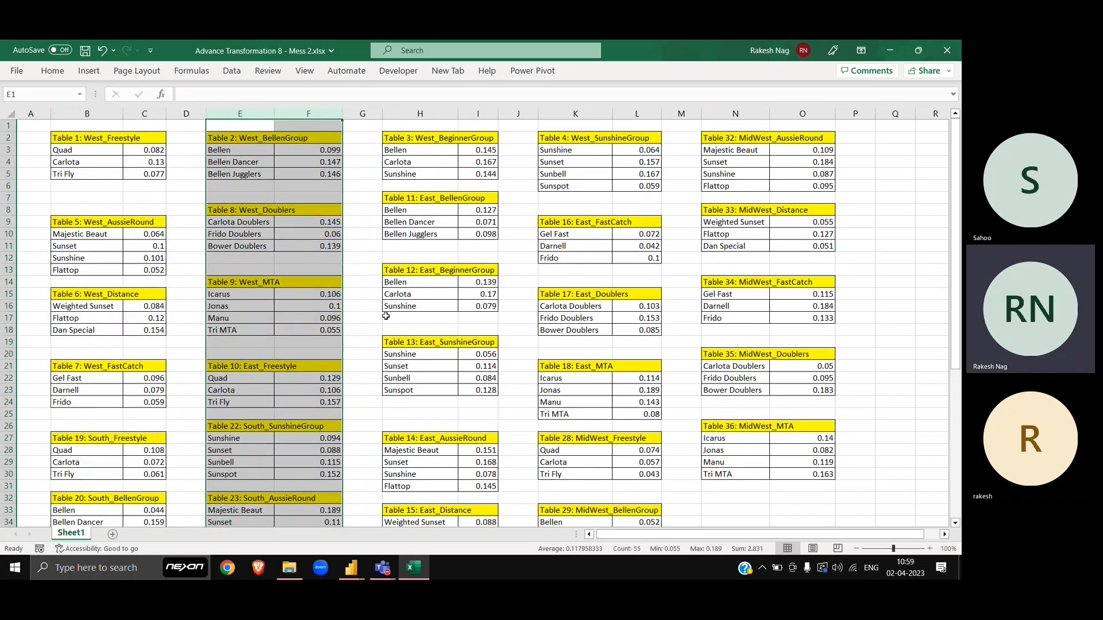
{"action": "left_click_drag", "start_coordinate": [6, 185], "coordinate": [6, 210]}
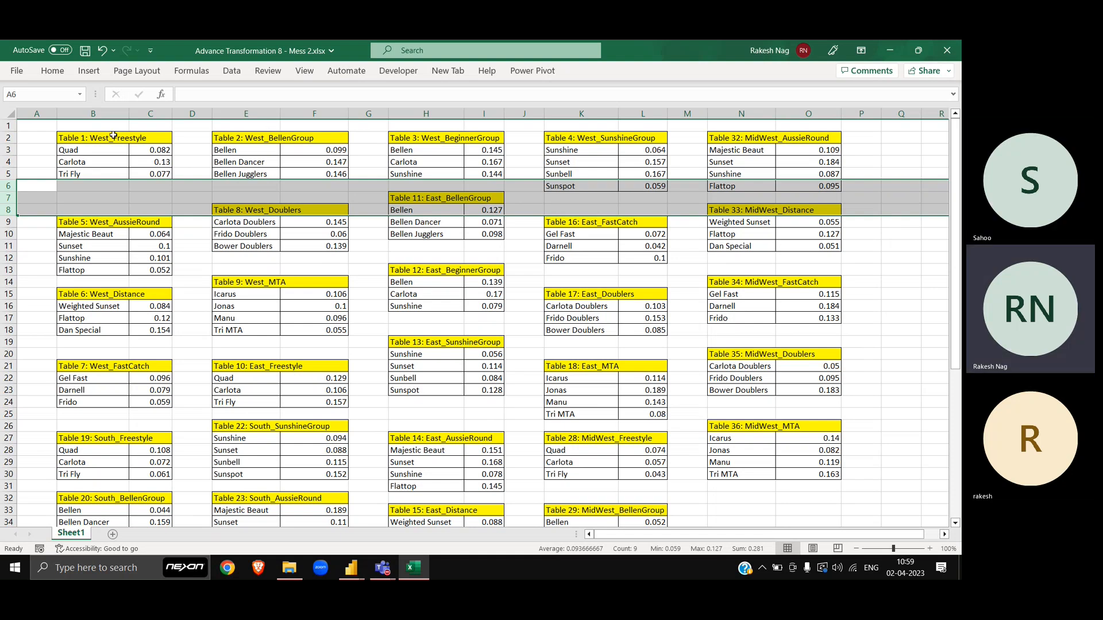
{"action": "left_click_drag", "start_coordinate": [103, 114], "coordinate": [150, 113]}
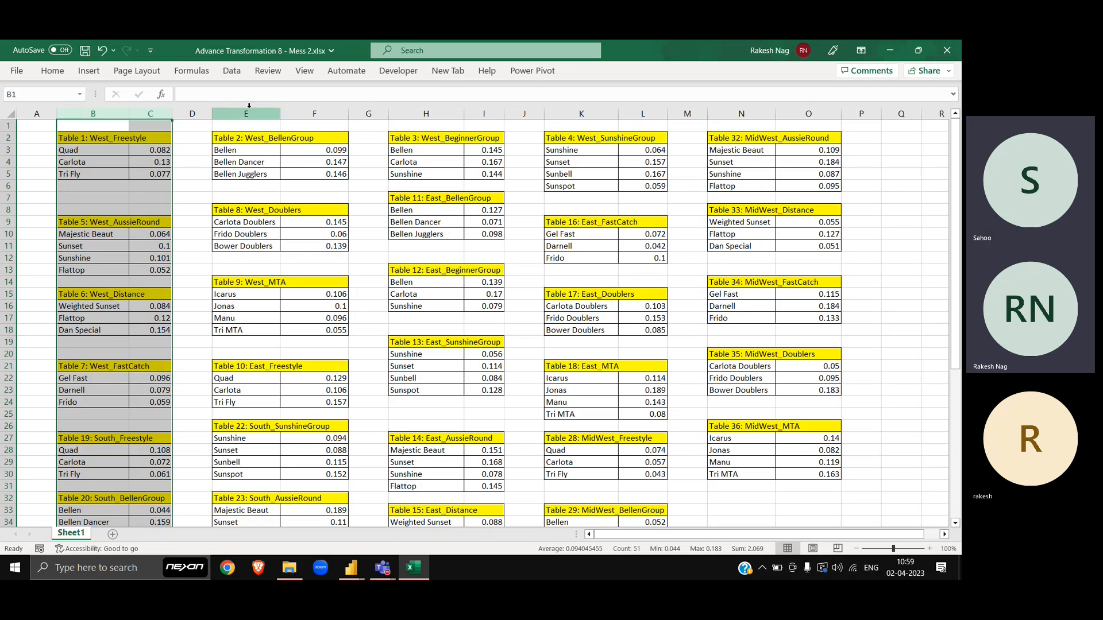
{"action": "left_click_drag", "start_coordinate": [246, 113], "coordinate": [309, 108]}
{"action": "left_click_drag", "start_coordinate": [430, 113], "coordinate": [468, 113]}
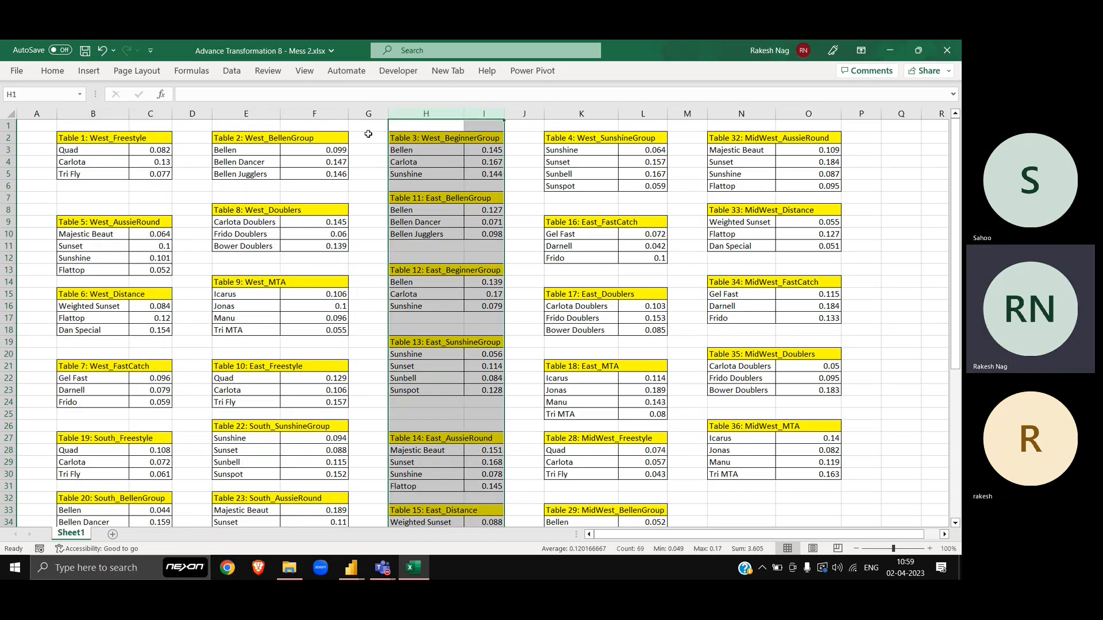
{"action": "left_click", "coordinate": [363, 113]}
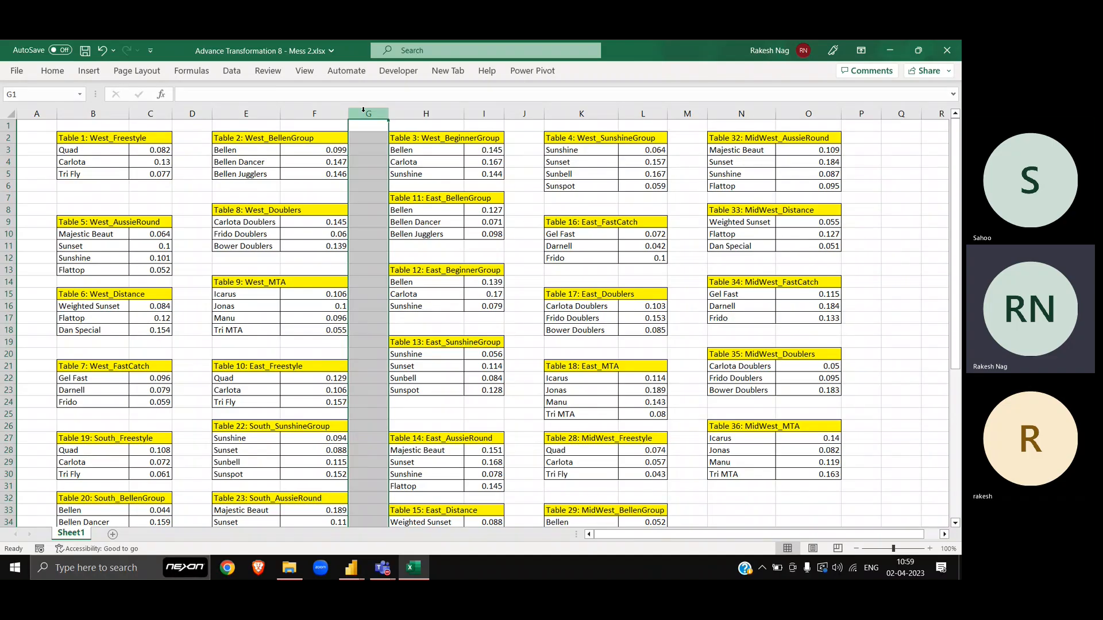
Switch to the Power Query Editor and open Advance Transformation 8 - Mess 2.xlsx as a new Excel Workbook source
{"action": "key", "text": "alt+Tab"}
{"action": "key", "text": "alt+Tab"}
{"action": "key", "text": "alt+Tab"}
{"action": "key", "text": "alt+Tab"}
{"action": "key", "text": "alt+Tab"}
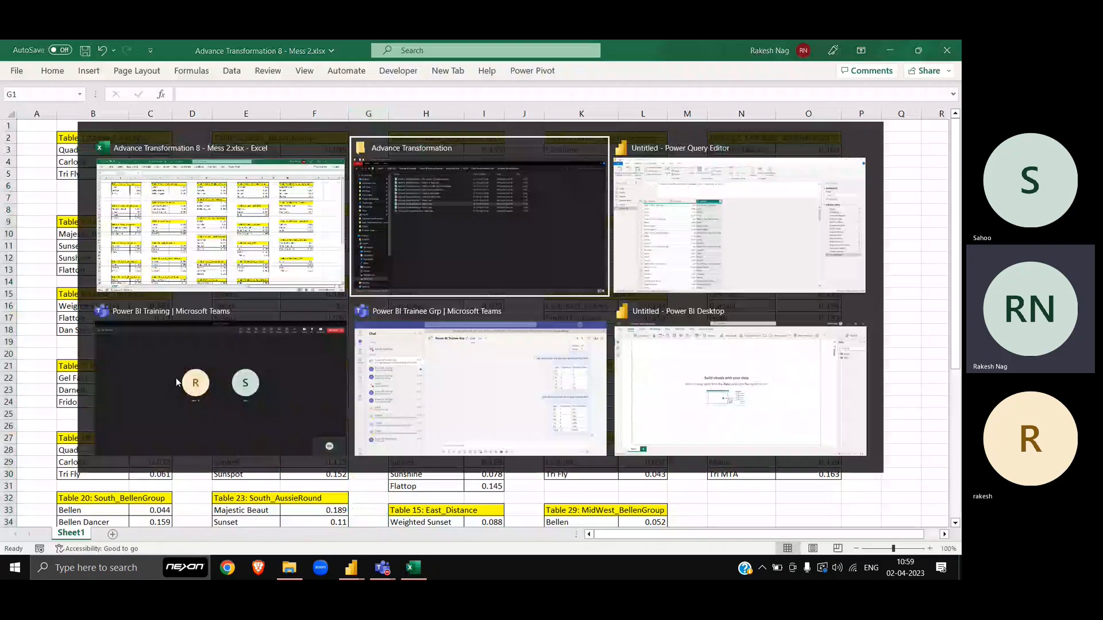
{"action": "key", "text": "alt+shift+Tab"}
{"action": "key", "text": "alt+Tab"}
{"action": "key", "text": "alt+Tab"}
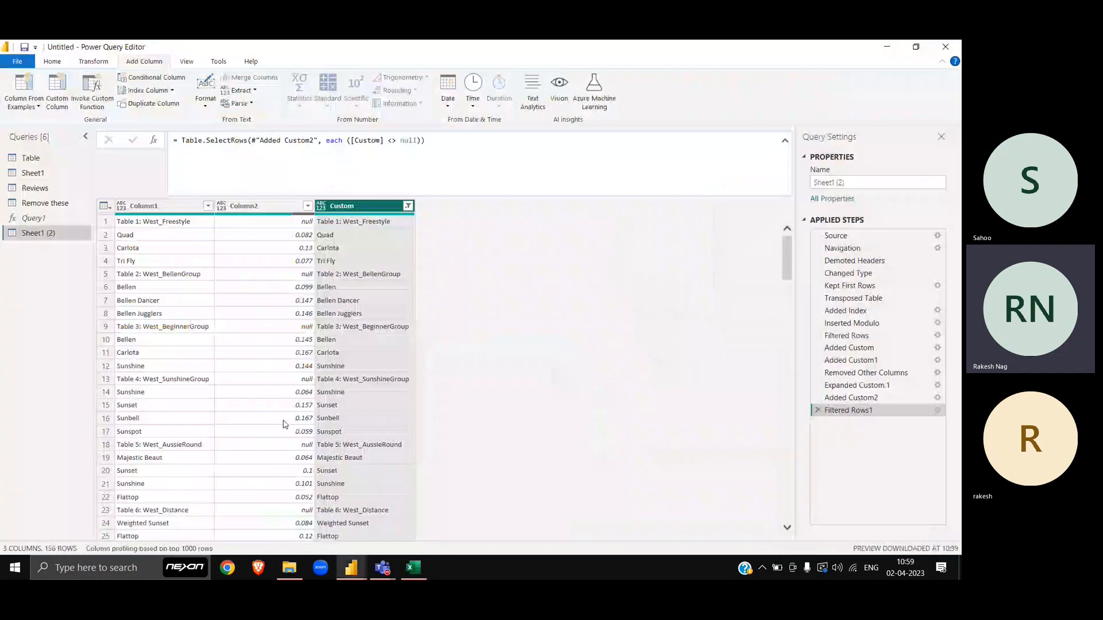
{"action": "left_click", "coordinate": [52, 62]}
{"action": "left_click", "coordinate": [49, 92]}
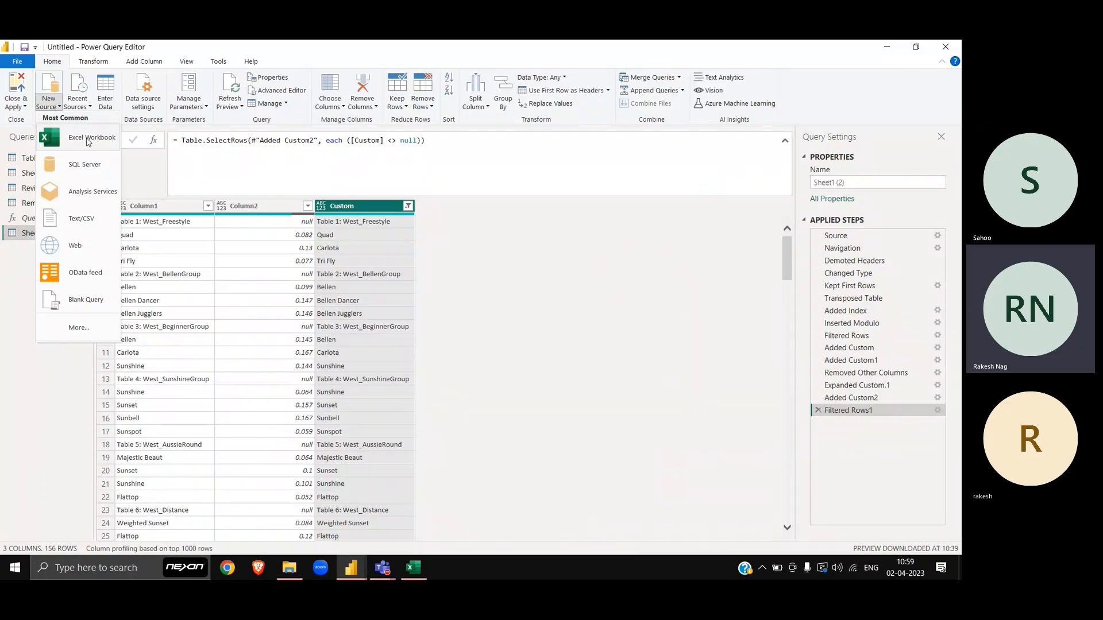
{"action": "left_click", "coordinate": [89, 142]}
{"action": "left_click", "coordinate": [335, 226]}
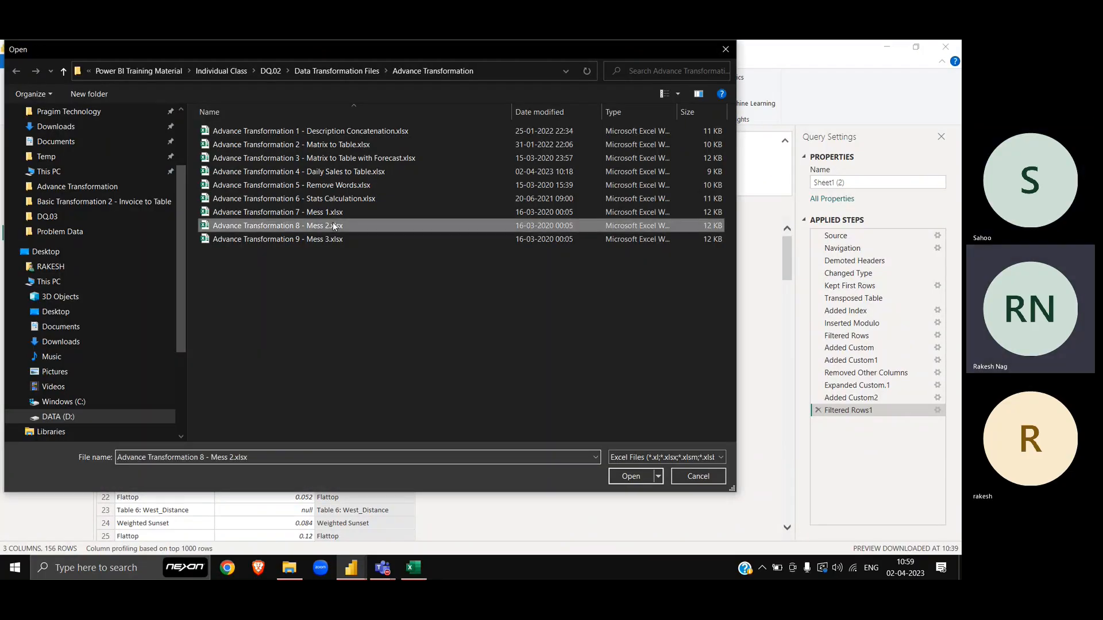
{"action": "double_click", "coordinate": [335, 226]}
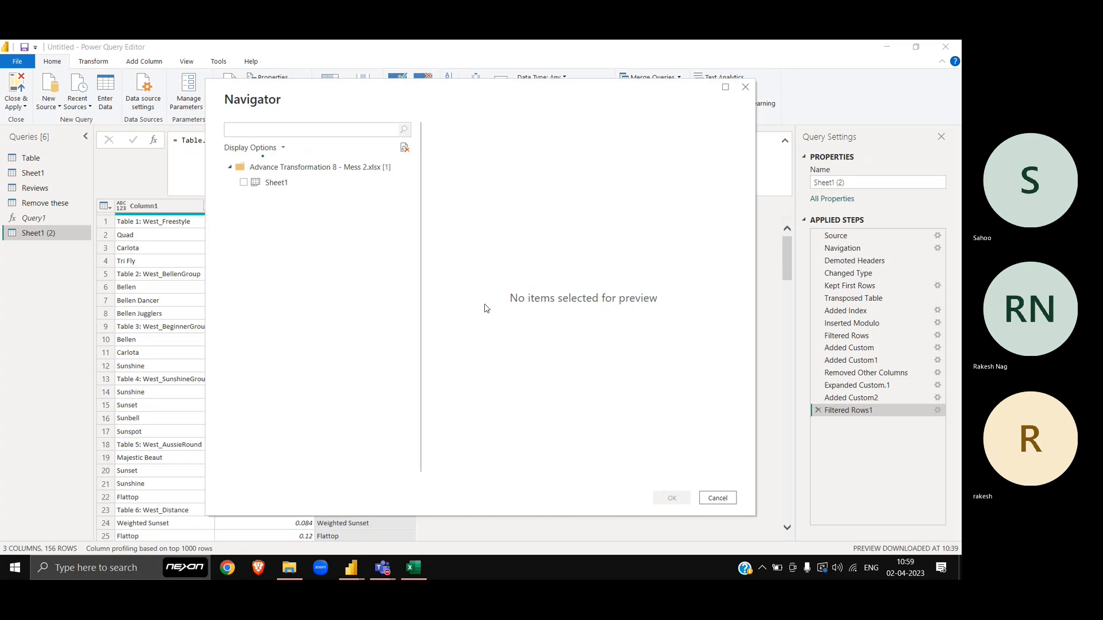
Load Sheet1 as a new query and remove its Changed Type and Promoted Headers steps
{"action": "left_click", "coordinate": [242, 182]}
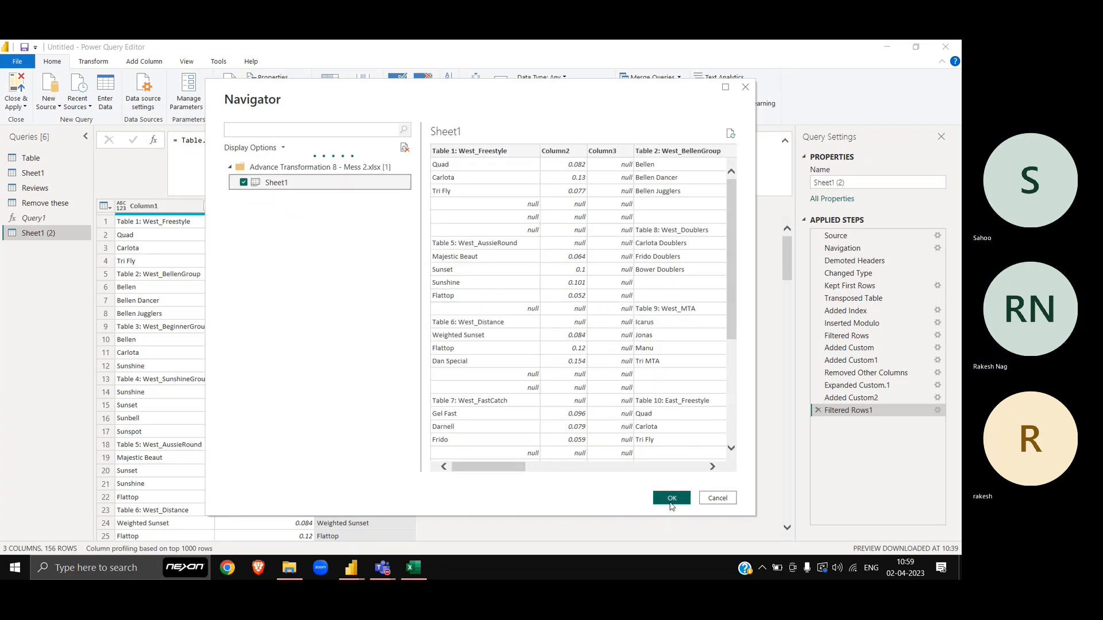
{"action": "left_click", "coordinate": [672, 495]}
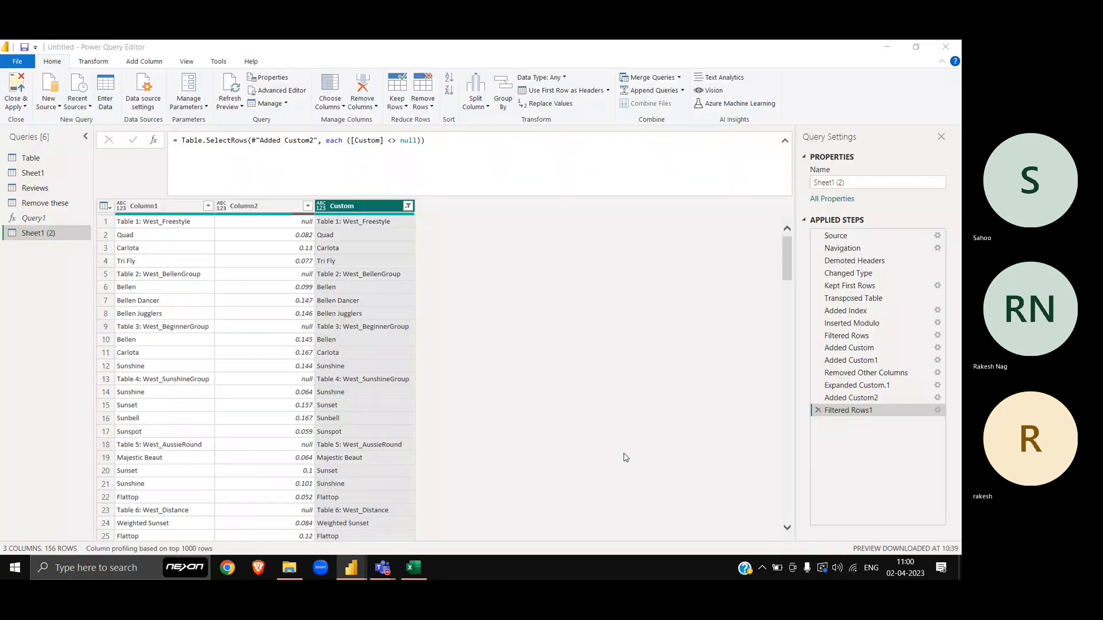
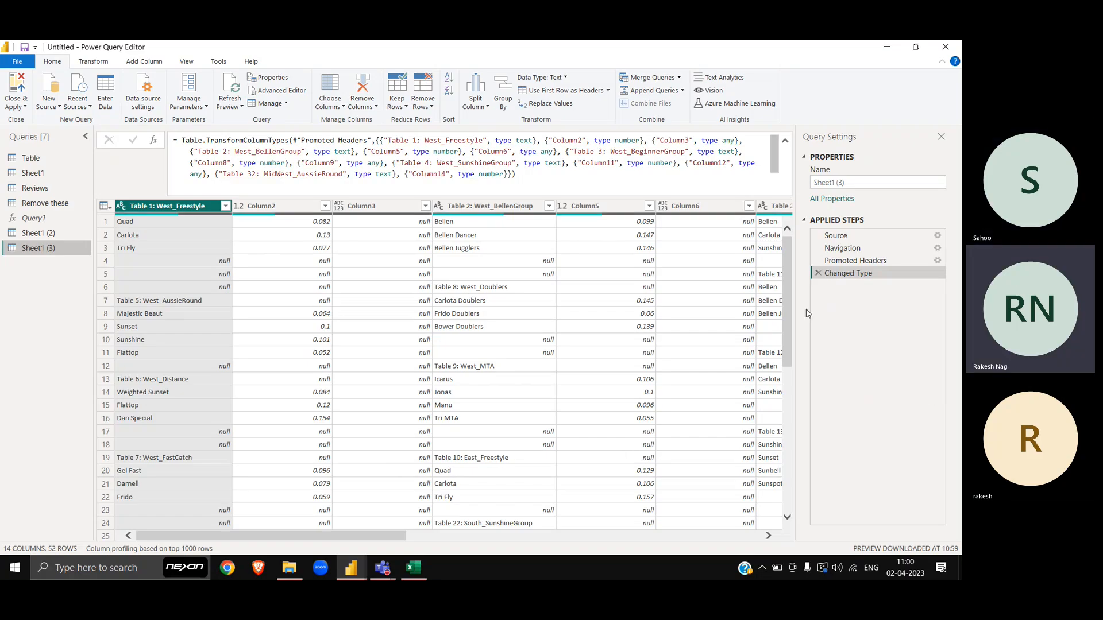
{"action": "left_click", "coordinate": [818, 274]}
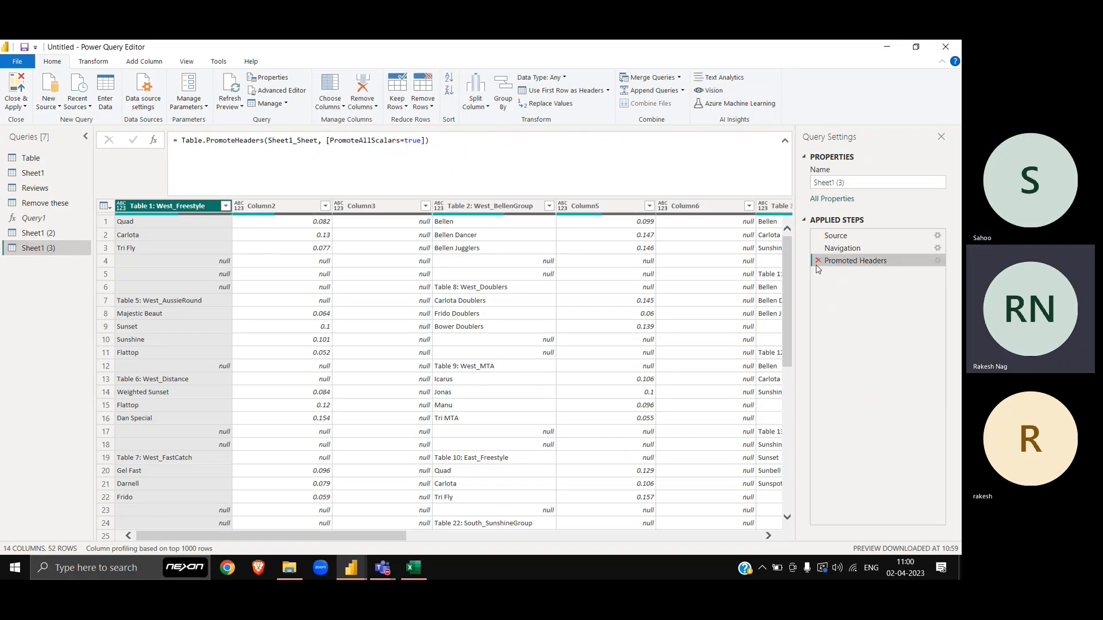
{"action": "left_click", "coordinate": [818, 262]}
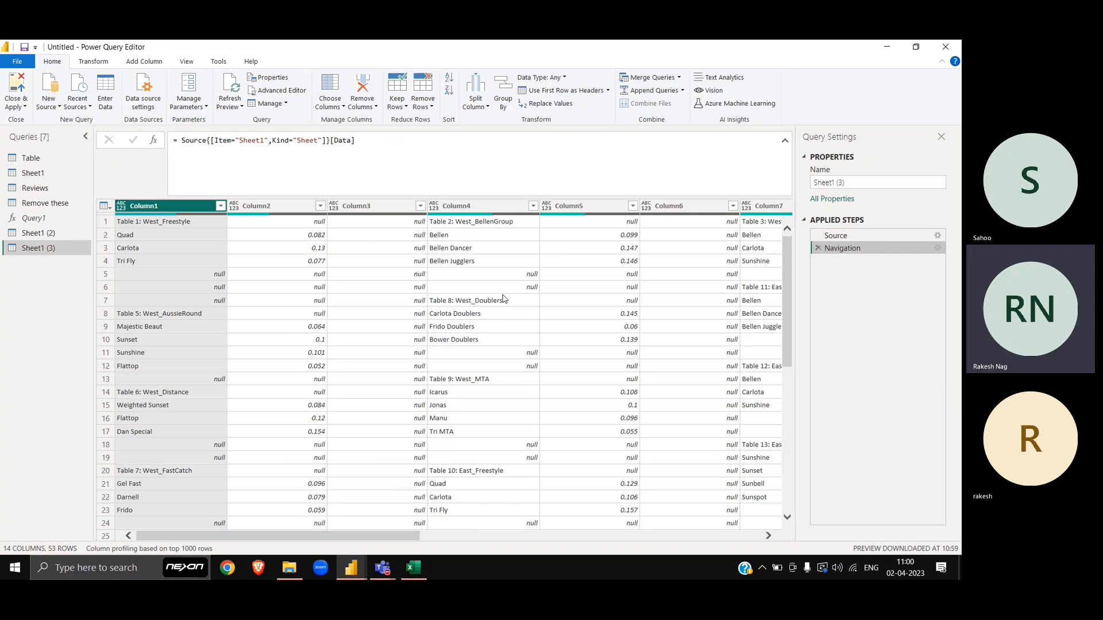
Switch to the Mess 2 workbook in Excel and number the columns 1 to 14 in cells B1:O1
{"action": "key", "text": "alt+Tab"}
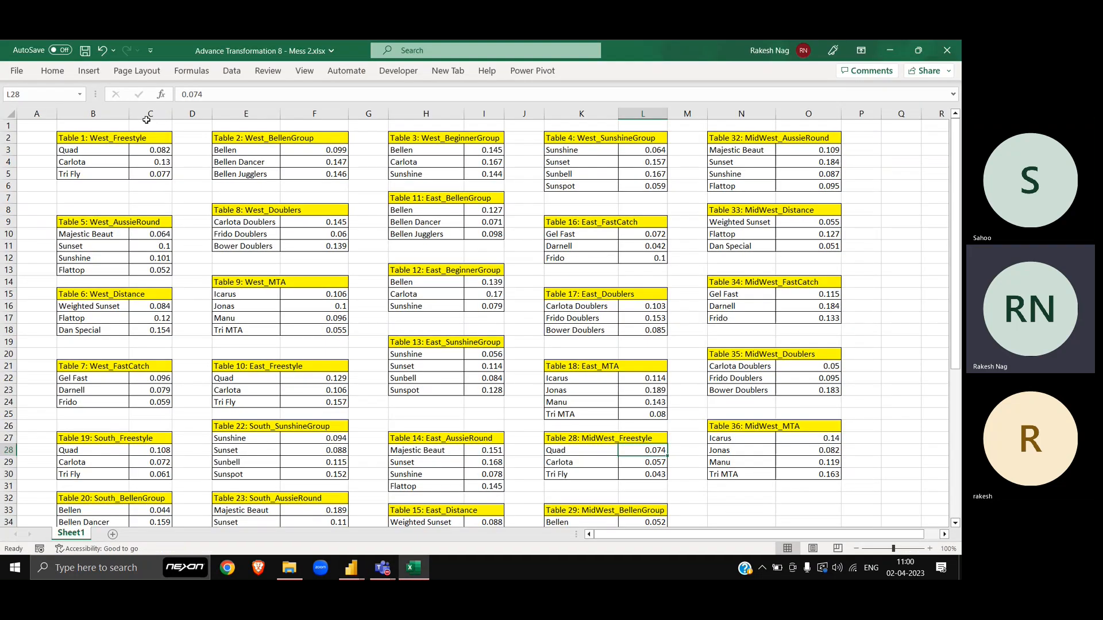
{"action": "left_click", "coordinate": [112, 124]}
{"action": "type", "text": "1"}
{"action": "key", "text": "Right"}
{"action": "type", "text": "2"}
{"action": "key", "text": "Right"}
{"action": "key", "text": "Left"}
{"action": "key", "text": "Left"}
{"action": "key", "text": "Left"}
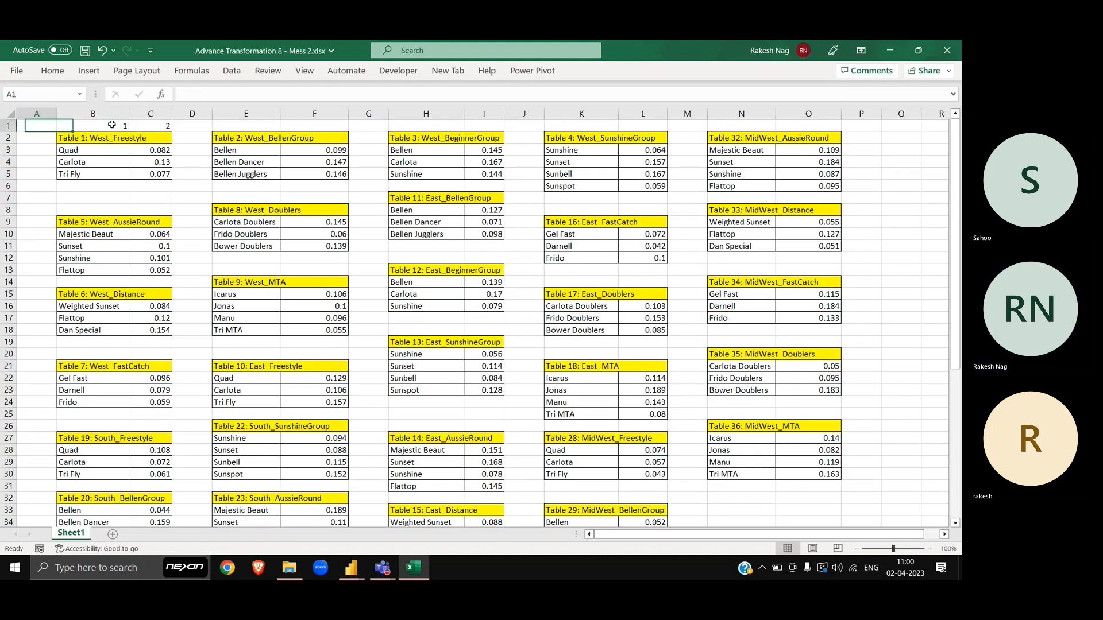
{"action": "scroll", "coordinate": [112, 124], "scroll_direction": "right", "scroll_amount": 1}
{"action": "key", "text": "Right"}
{"action": "key", "text": "Right"}
{"action": "key", "text": "Right"}
{"action": "key", "text": "Right"}
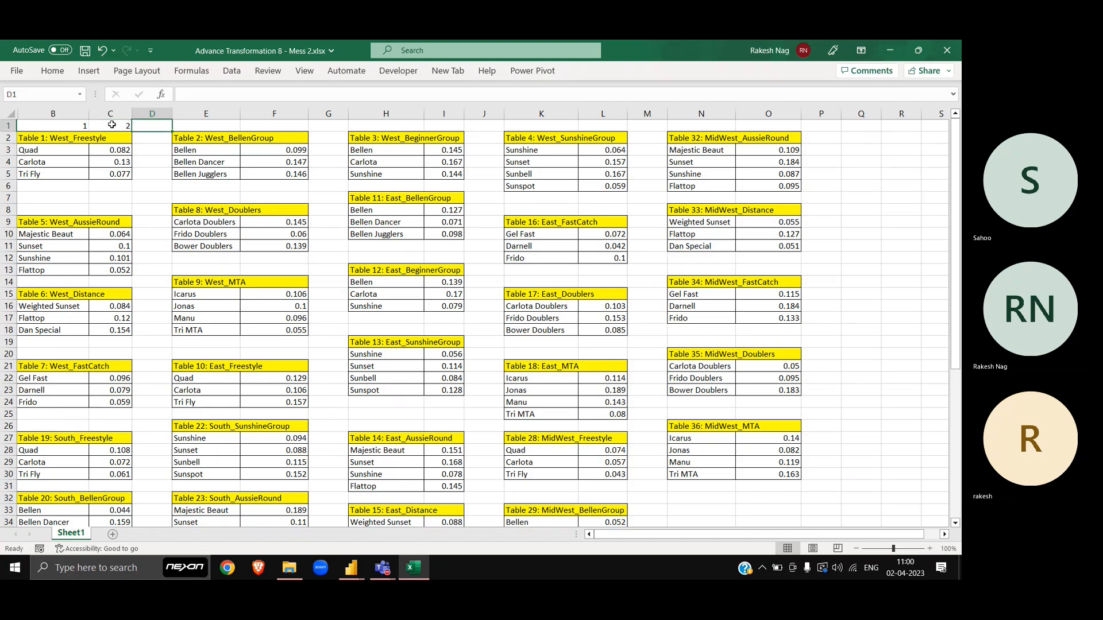
{"action": "key", "text": "Left"}
{"action": "type", "text": "3"}
{"action": "key", "text": "Right"}
{"action": "type", "text": "4"}
{"action": "key", "text": "Right"}
{"action": "type", "text": "5"}
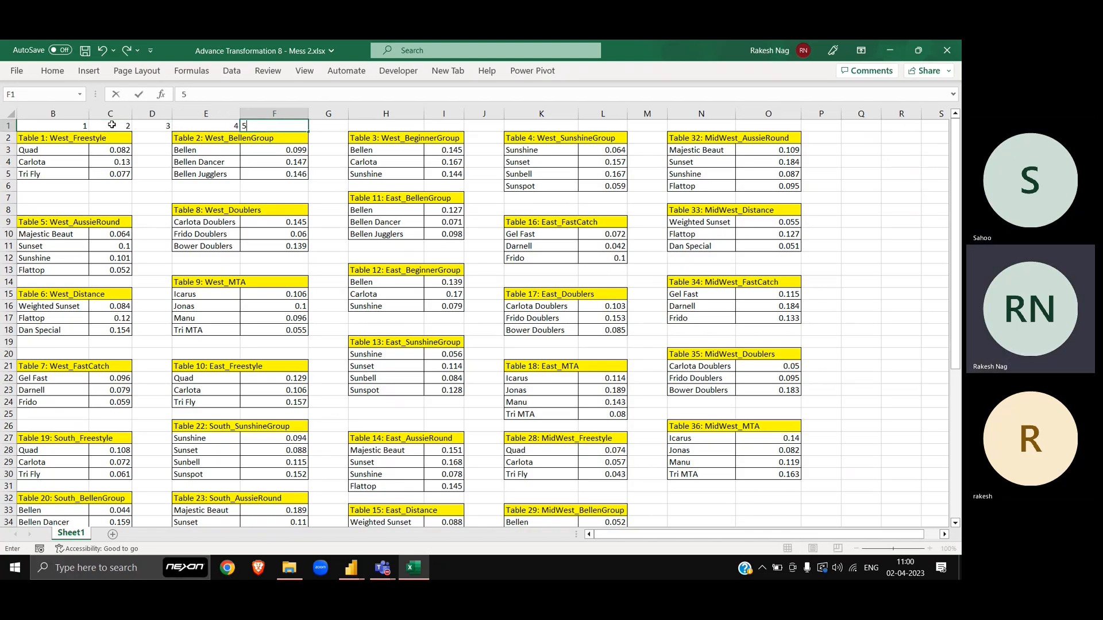
{"action": "key", "text": "Right"}
{"action": "type", "text": "6"}
{"action": "key", "text": "Right"}
{"action": "type", "text": "7"}
{"action": "key", "text": "Right"}
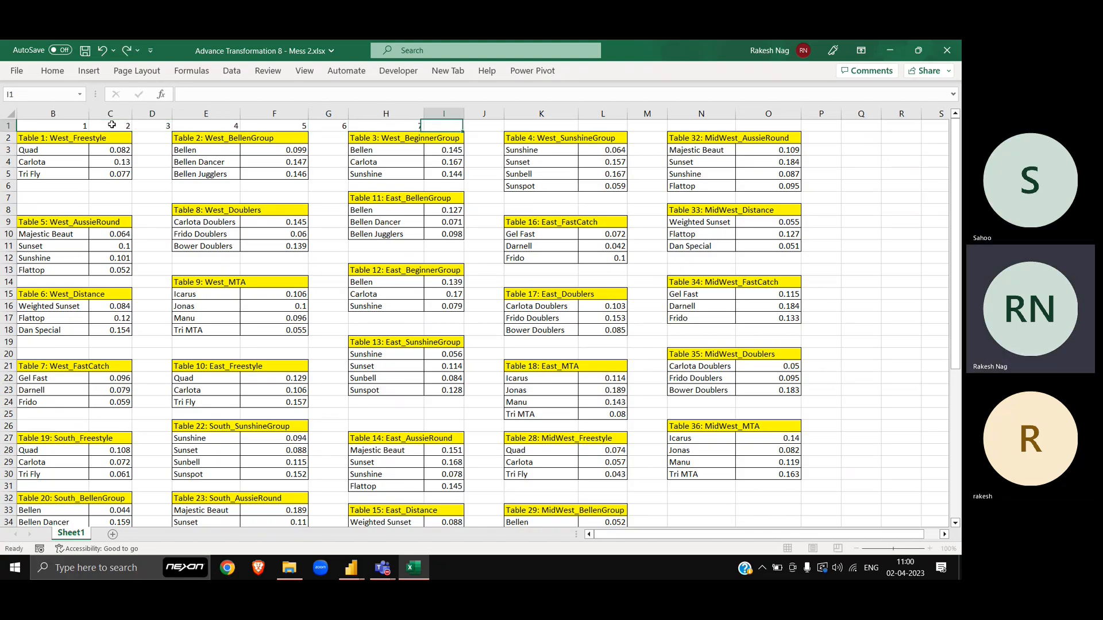
{"action": "type", "text": "8"}
{"action": "key", "text": "Right"}
{"action": "type", "text": "9"}
{"action": "key", "text": "Right"}
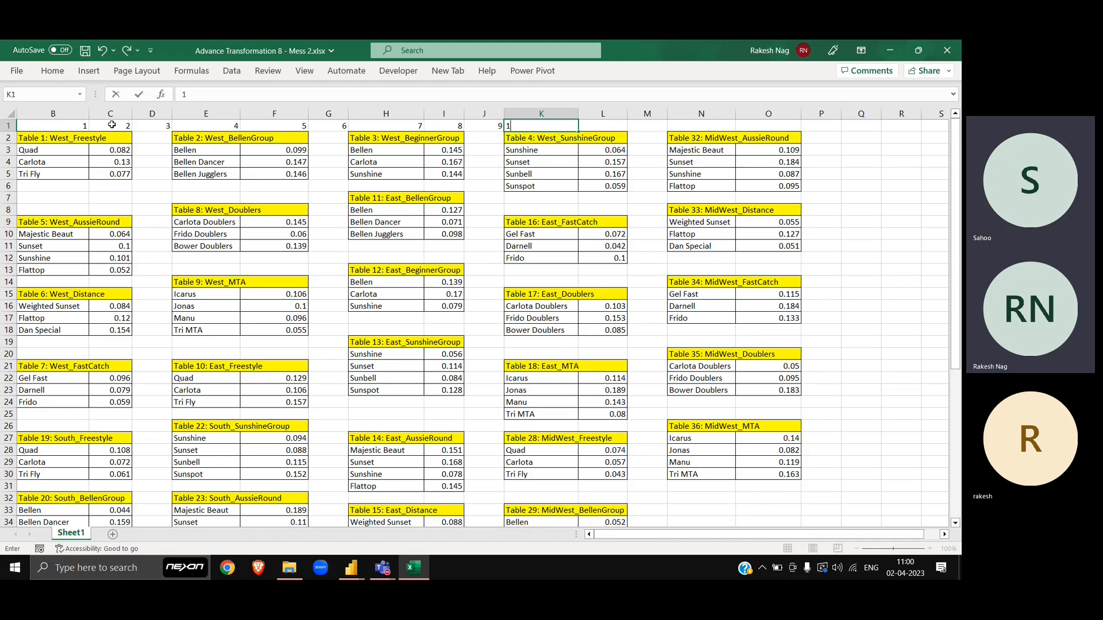
{"action": "type", "text": "10"}
{"action": "key", "text": "Right"}
{"action": "type", "text": "11"}
{"action": "key", "text": "Right"}
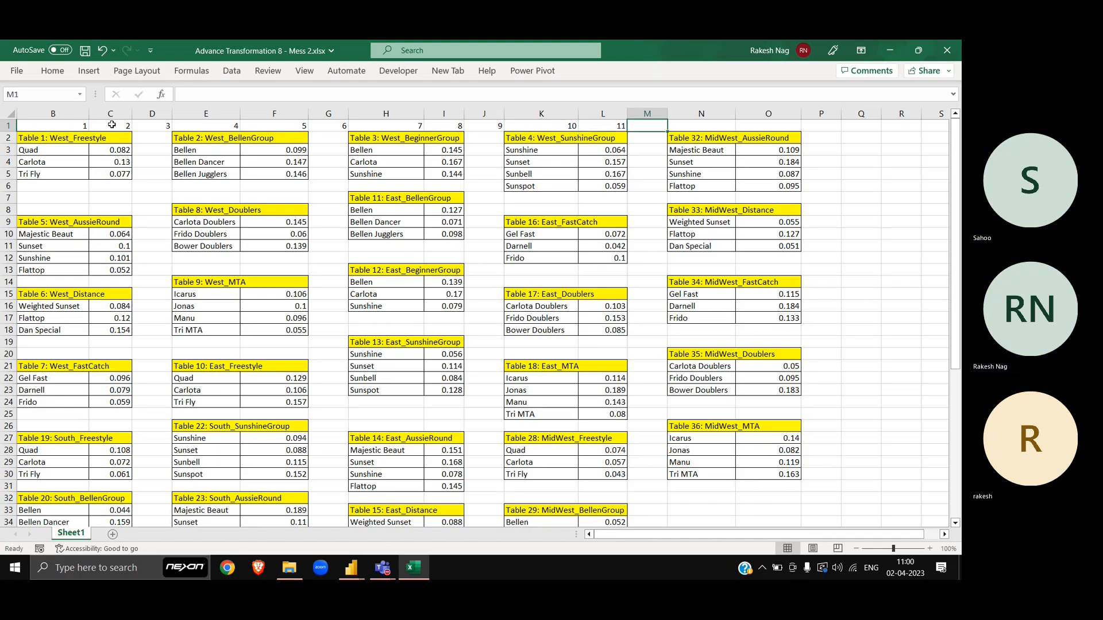
{"action": "type", "text": "12"}
{"action": "key", "text": "Right"}
{"action": "type", "text": "13"}
{"action": "key", "text": "Right"}
{"action": "type", "text": "14"}
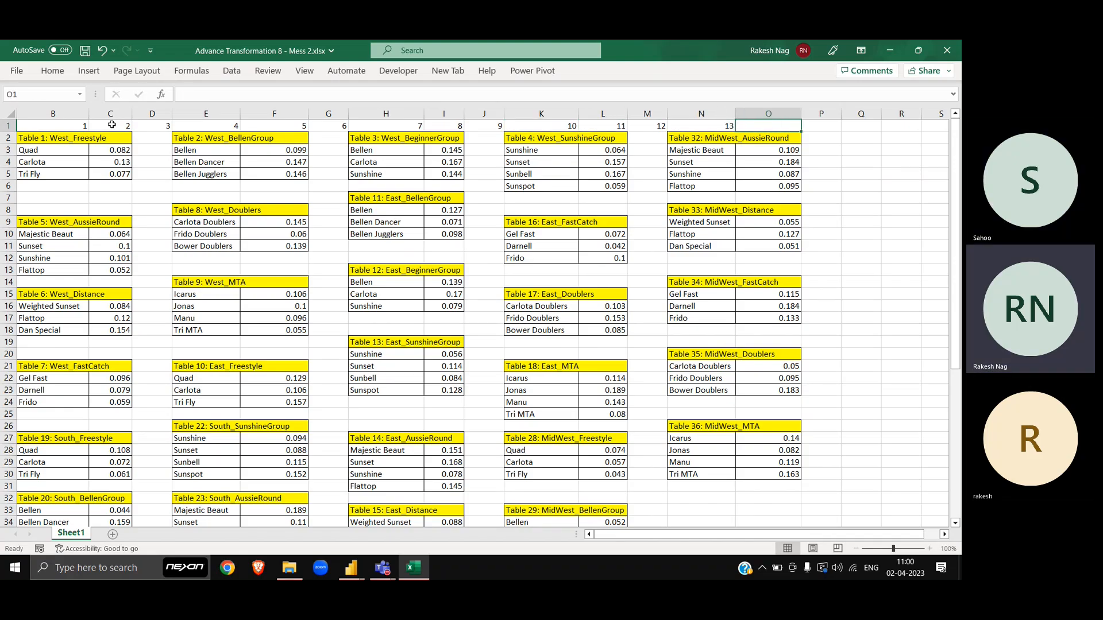
{"action": "key", "text": "Right"}
Examine the numbered row B1:O1 and the empty separator column numbered 3
{"action": "key", "text": "Left"}
{"action": "key", "text": "ctrl+shift+Left"}
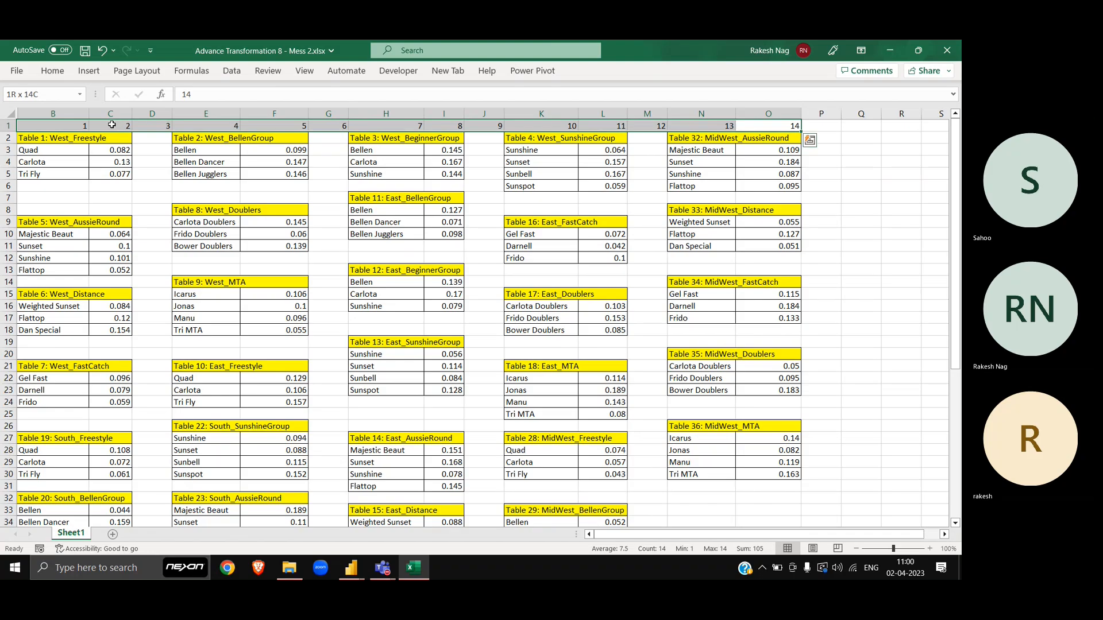
{"action": "left_click", "coordinate": [109, 126]}
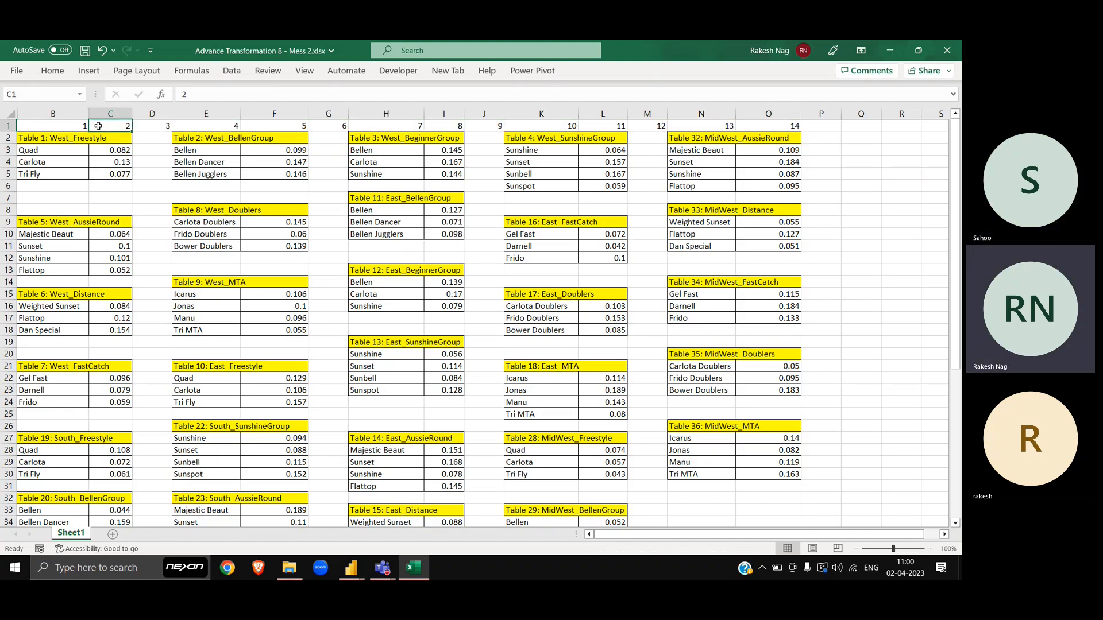
{"action": "key", "text": "Right"}
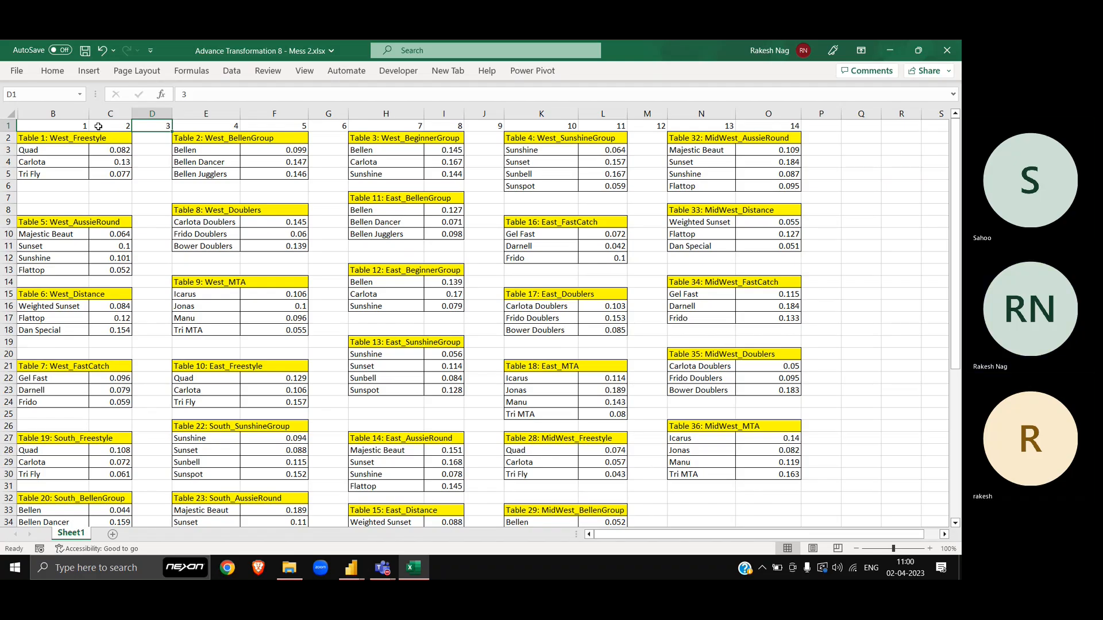
{"action": "key", "text": "ctrl+space"}
Switch back to the Power Query Editor, use the headers as first row in Sheet1 (3), and remove the added Changed Type step
{"action": "key", "text": "alt+Tab"}
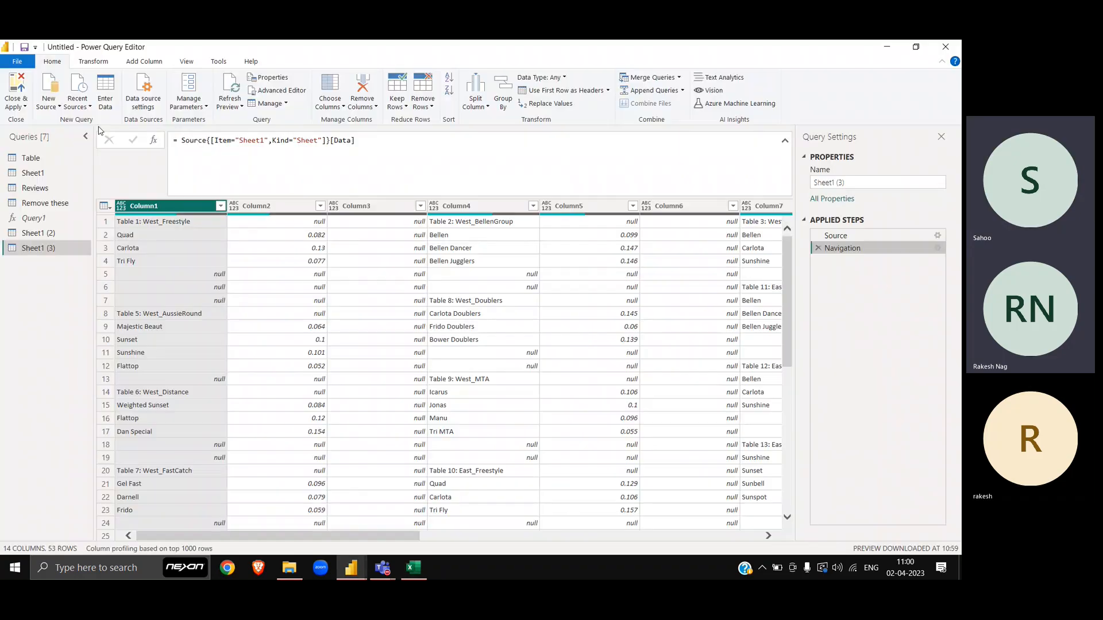
{"action": "left_click", "coordinate": [104, 206]}
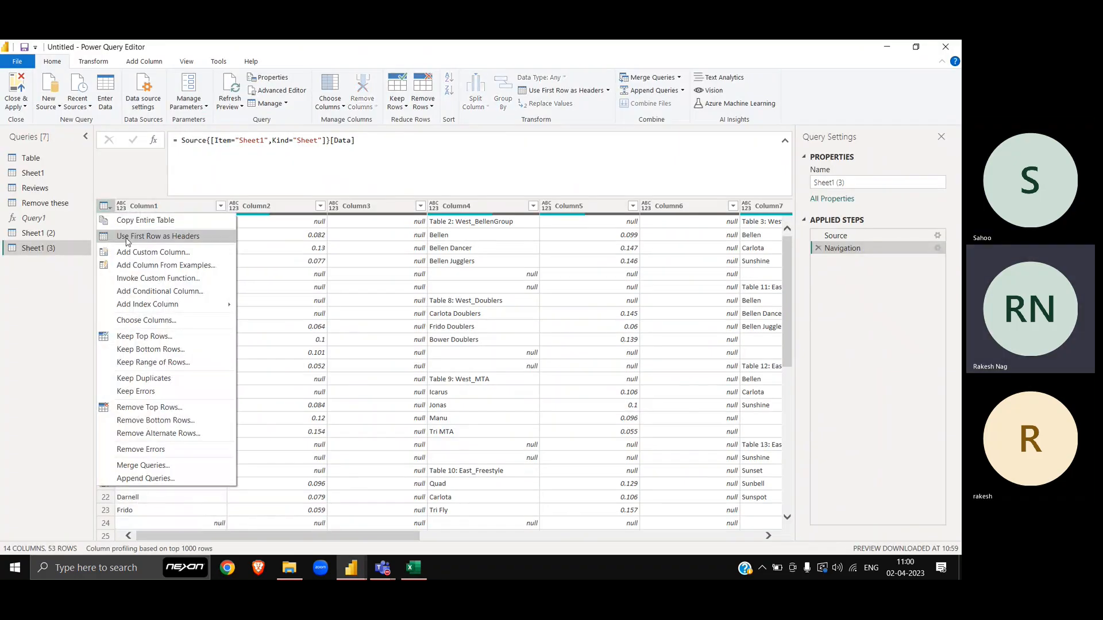
{"action": "left_click", "coordinate": [504, 72]}
{"action": "left_click", "coordinate": [608, 91]}
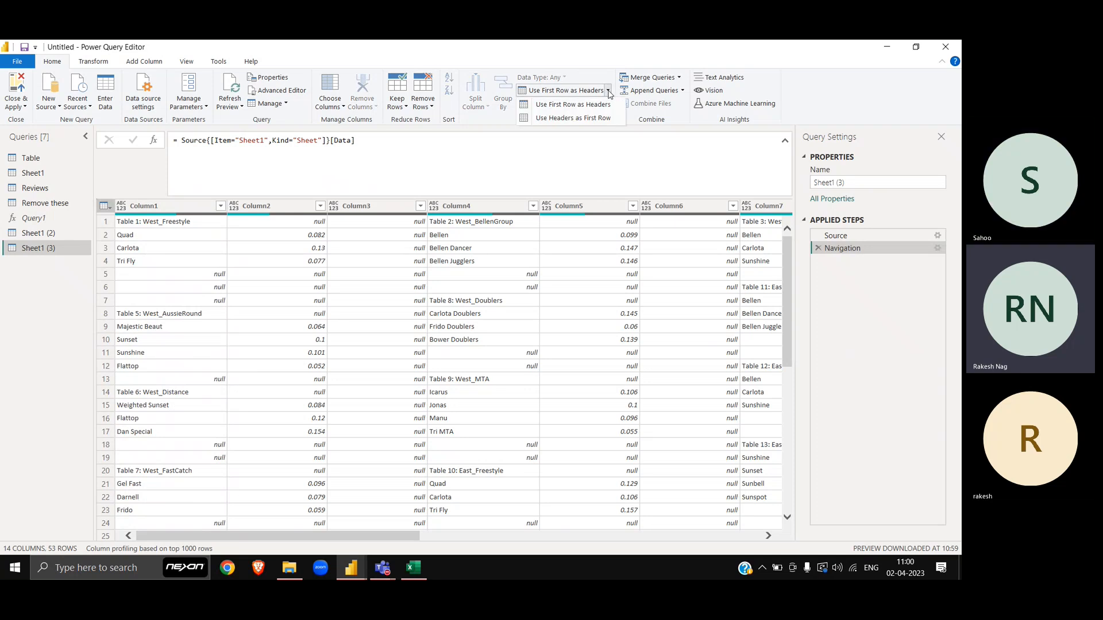
{"action": "left_click", "coordinate": [583, 119]}
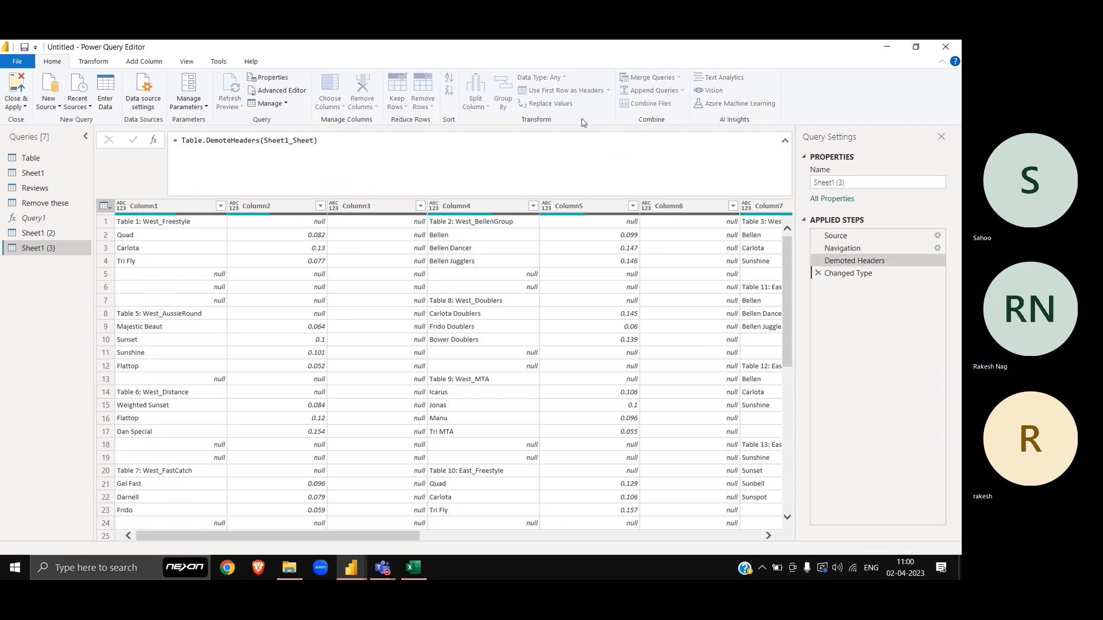
{"action": "left_click", "coordinate": [819, 274]}
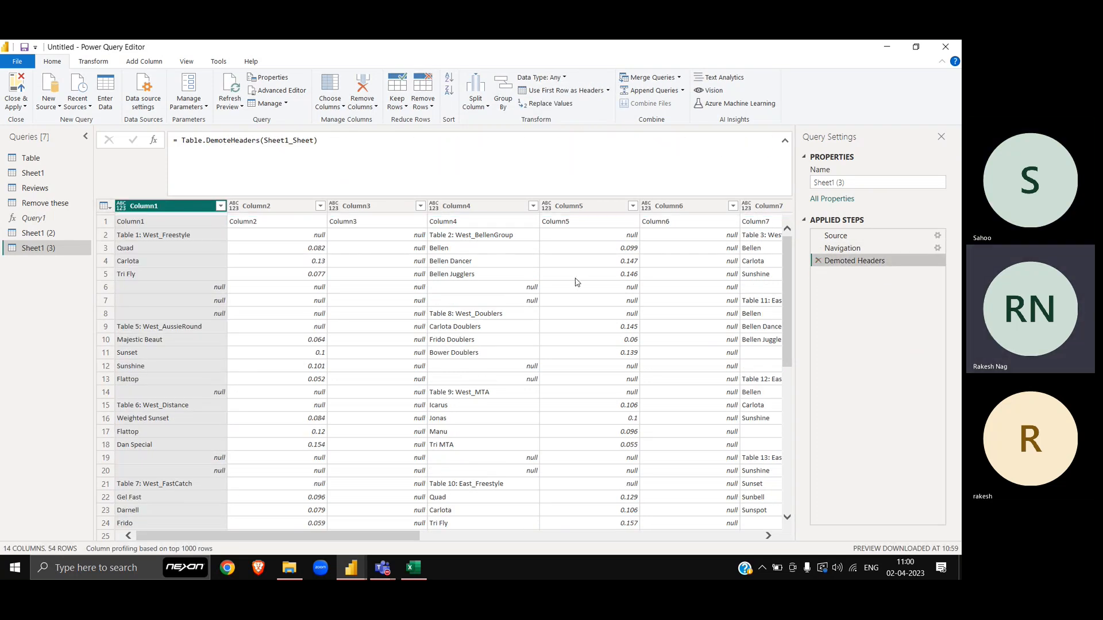
Keep only the top 1 row of Sheet1 (3) and transpose the table into a single column of column names
{"action": "left_click", "coordinate": [396, 109]}
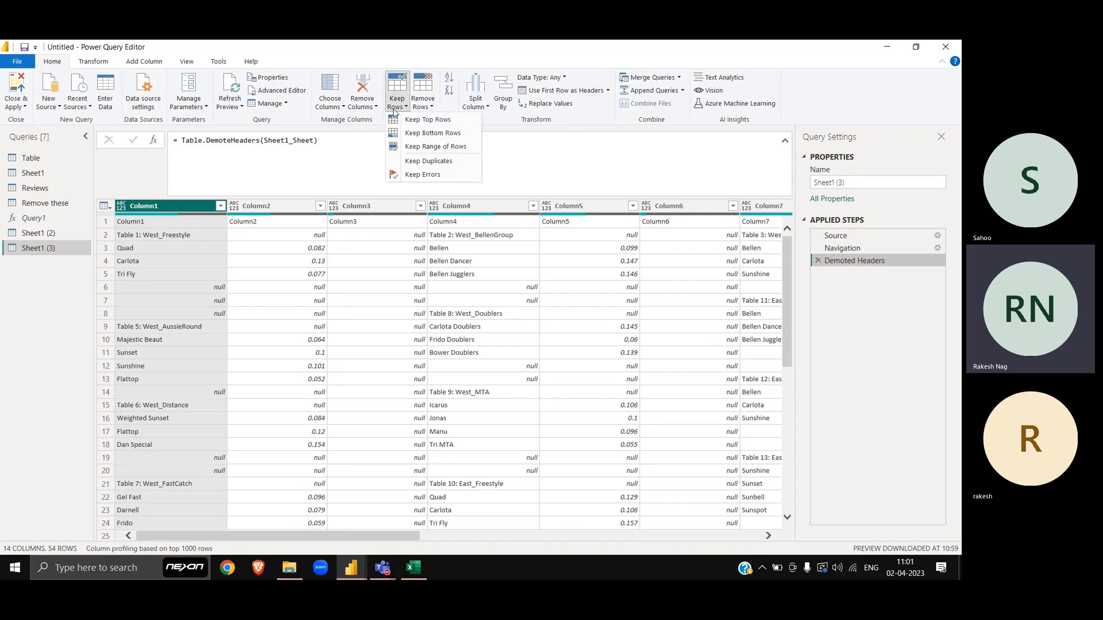
{"action": "left_click", "coordinate": [421, 121]}
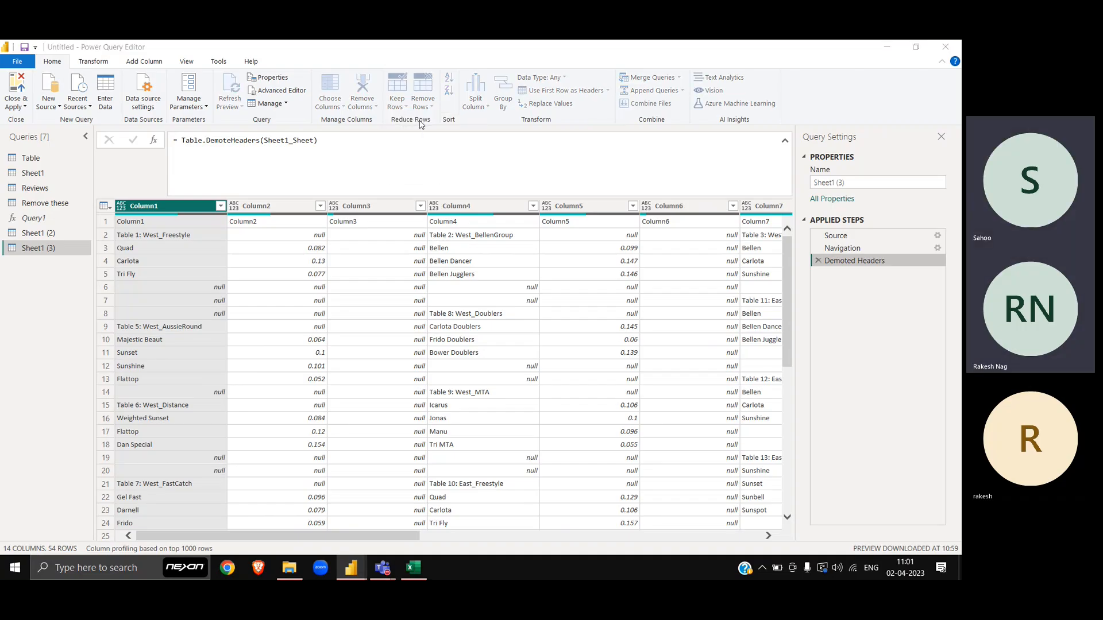
{"action": "type", "text": "1"}
{"action": "key", "text": "Return"}
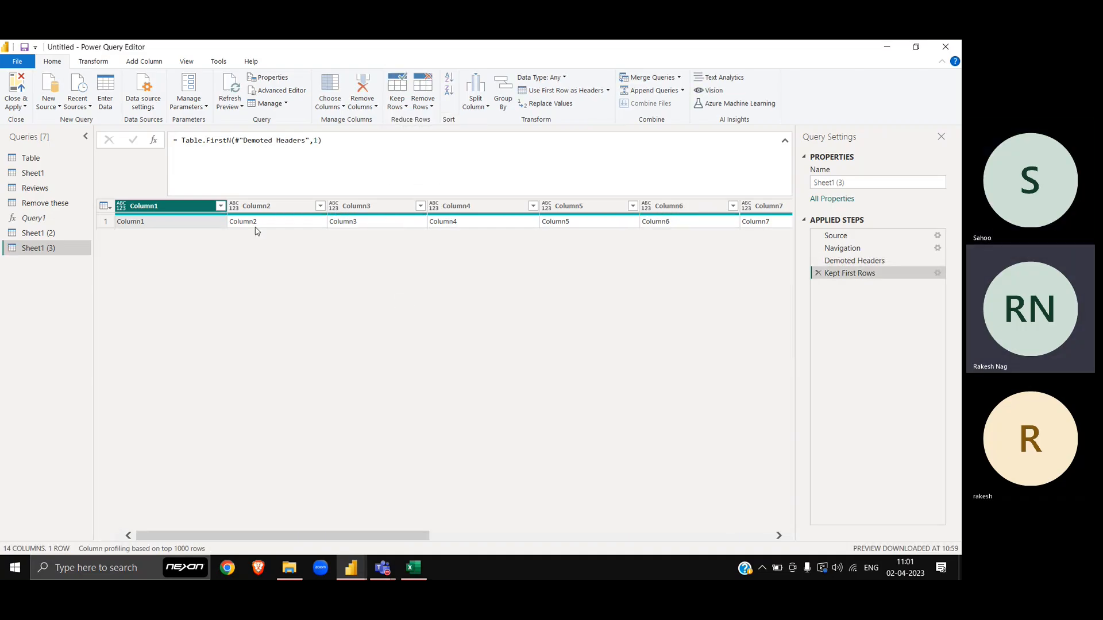
{"action": "left_click", "coordinate": [105, 64]}
{"action": "left_click", "coordinate": [102, 79]}
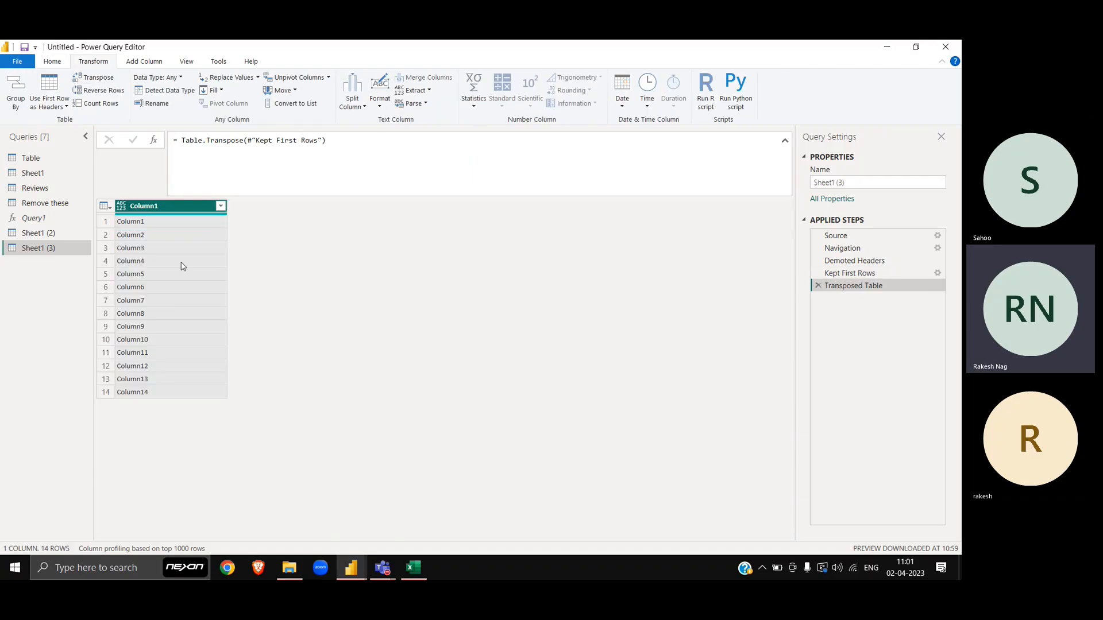
Check the numbered layout in the Mess 2 workbook, return to the Power Query Editor, and add an index column starting from 1
{"action": "key", "text": "alt+Tab"}
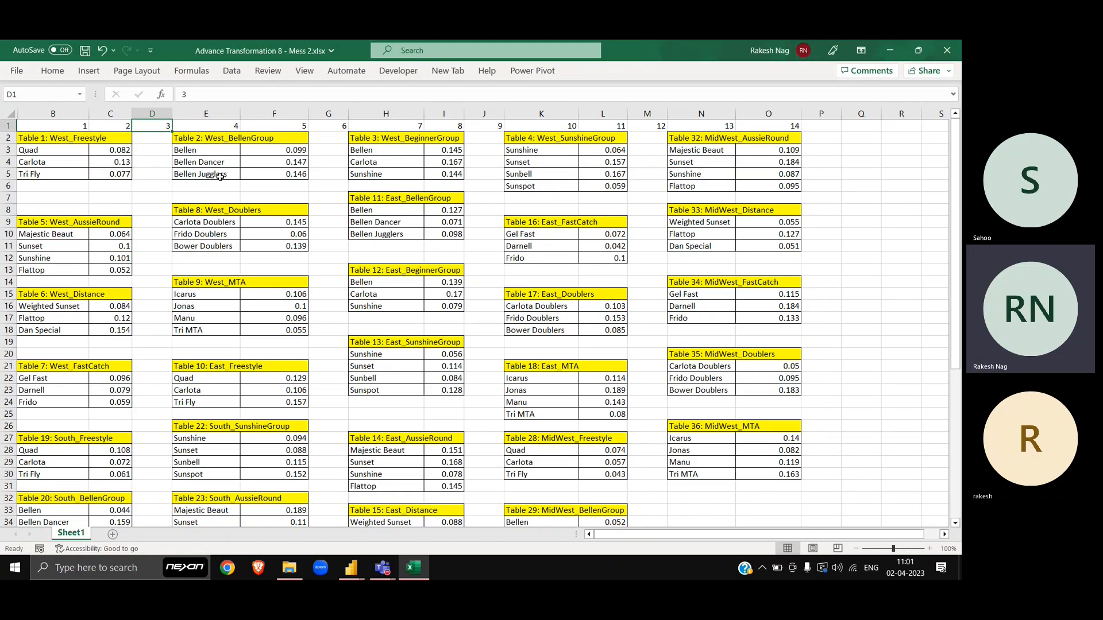
{"action": "key", "text": "alt+Tab"}
{"action": "left_click", "coordinate": [160, 59]}
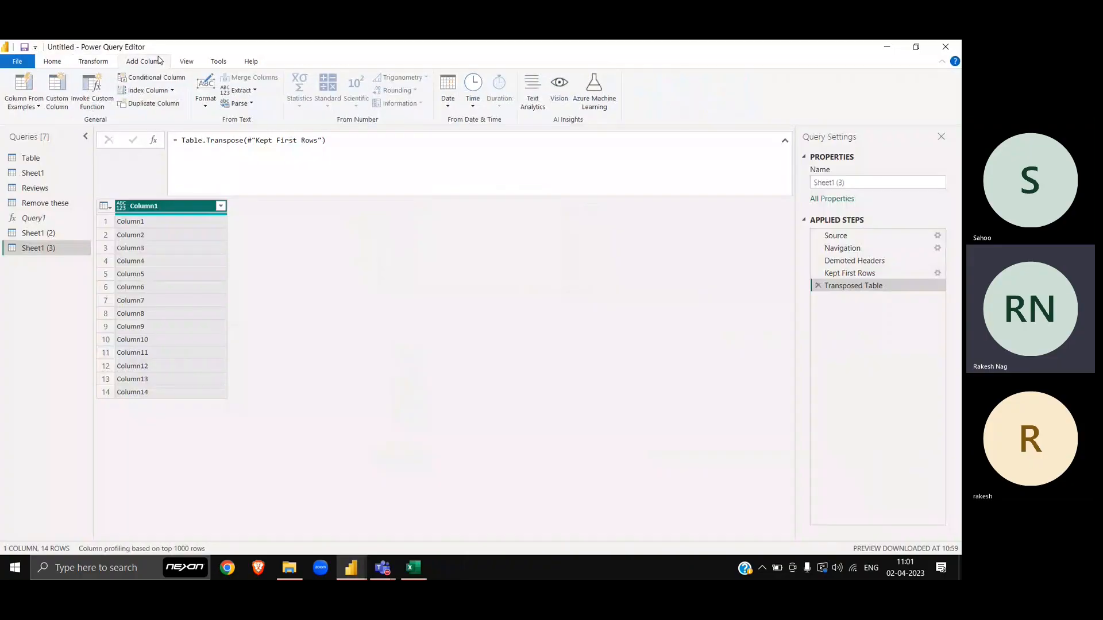
{"action": "left_click", "coordinate": [172, 90]}
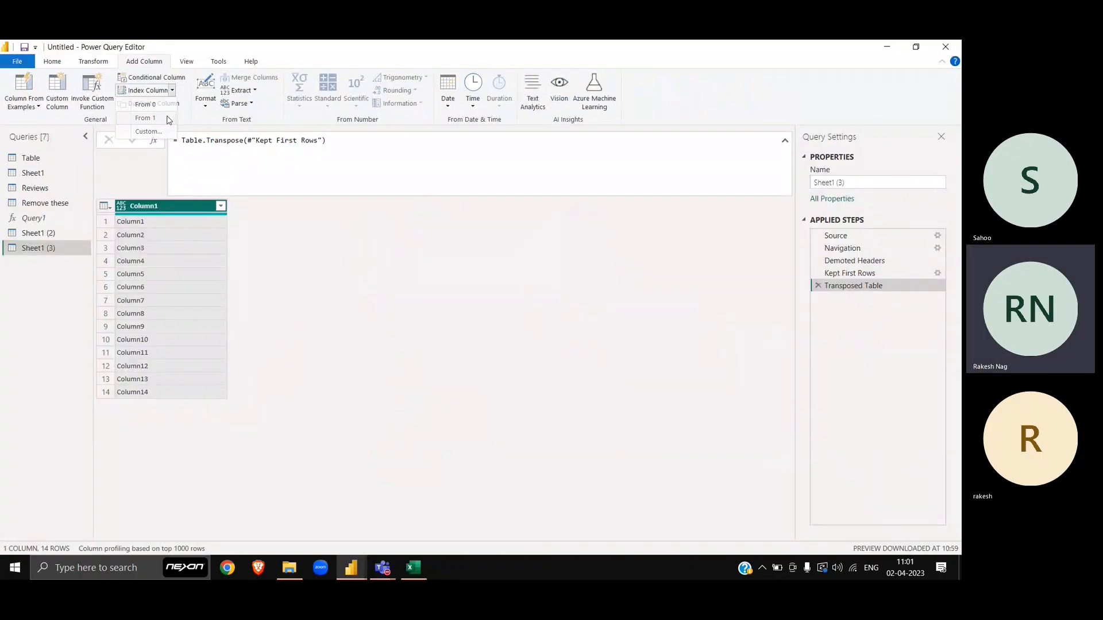
{"action": "left_click", "coordinate": [145, 118]}
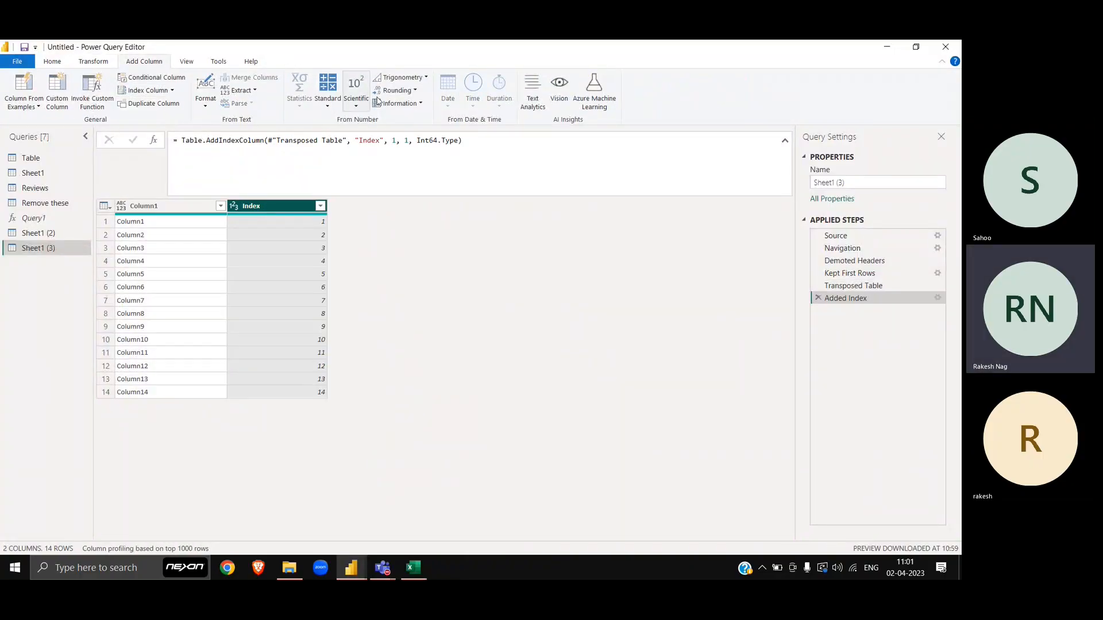
Add a modulo column calculated from the Index column with a value of 3
{"action": "left_click", "coordinate": [327, 99]}
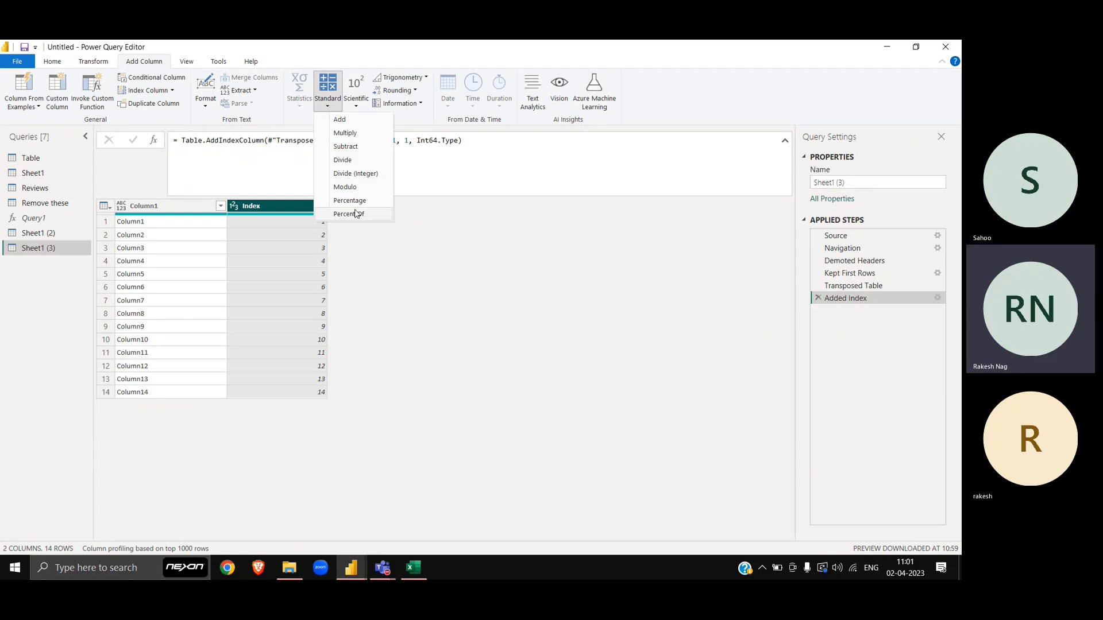
{"action": "left_click", "coordinate": [346, 187]}
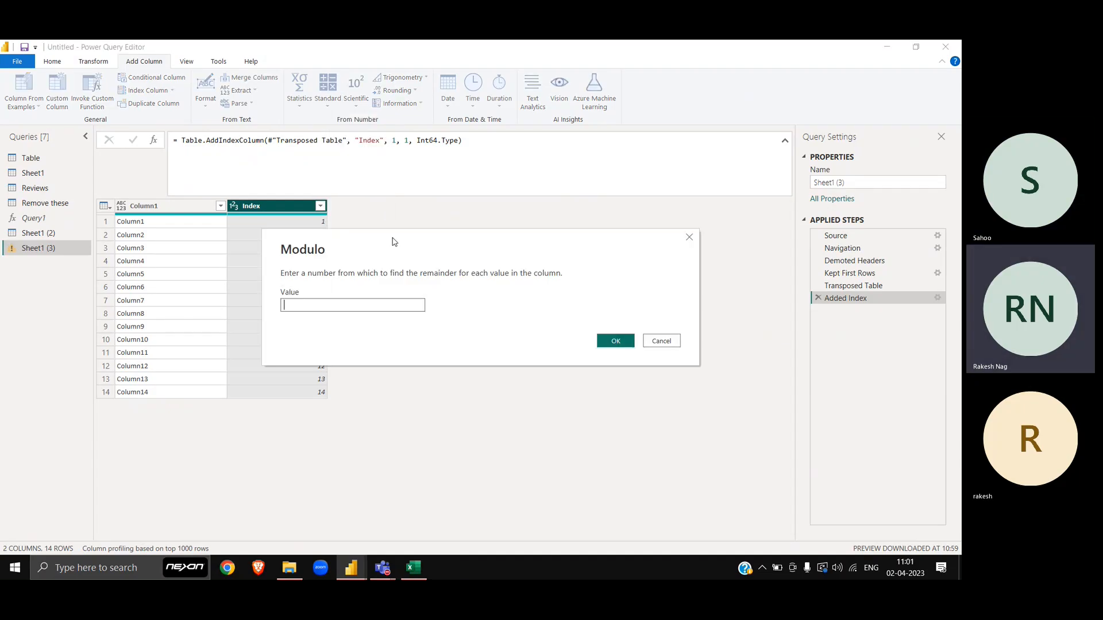
{"action": "type", "text": "3"}
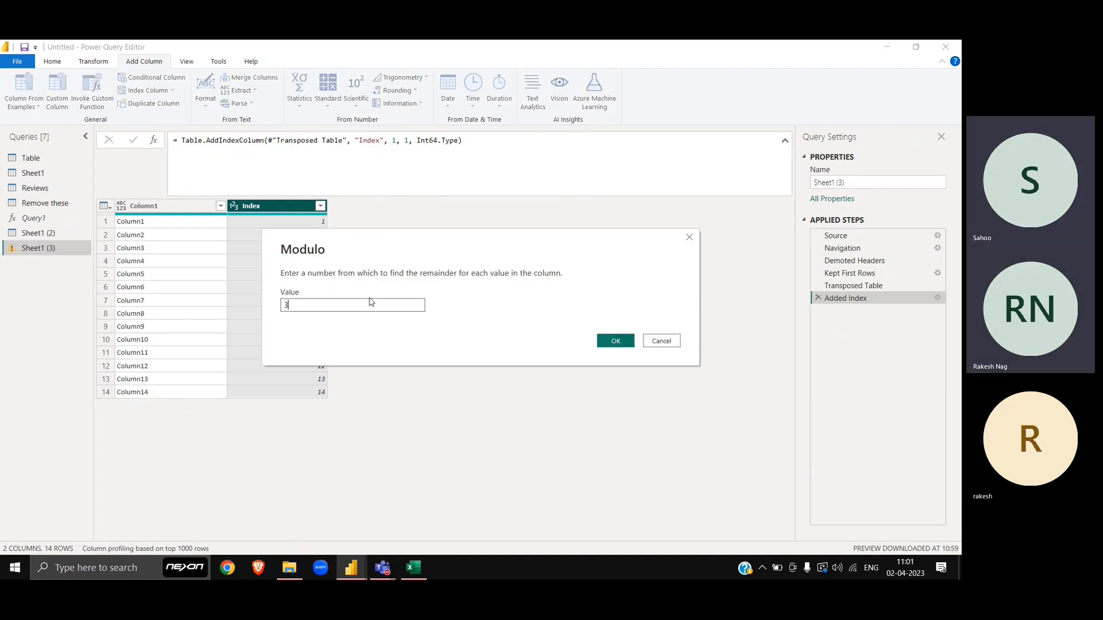
{"action": "key", "text": "Return"}
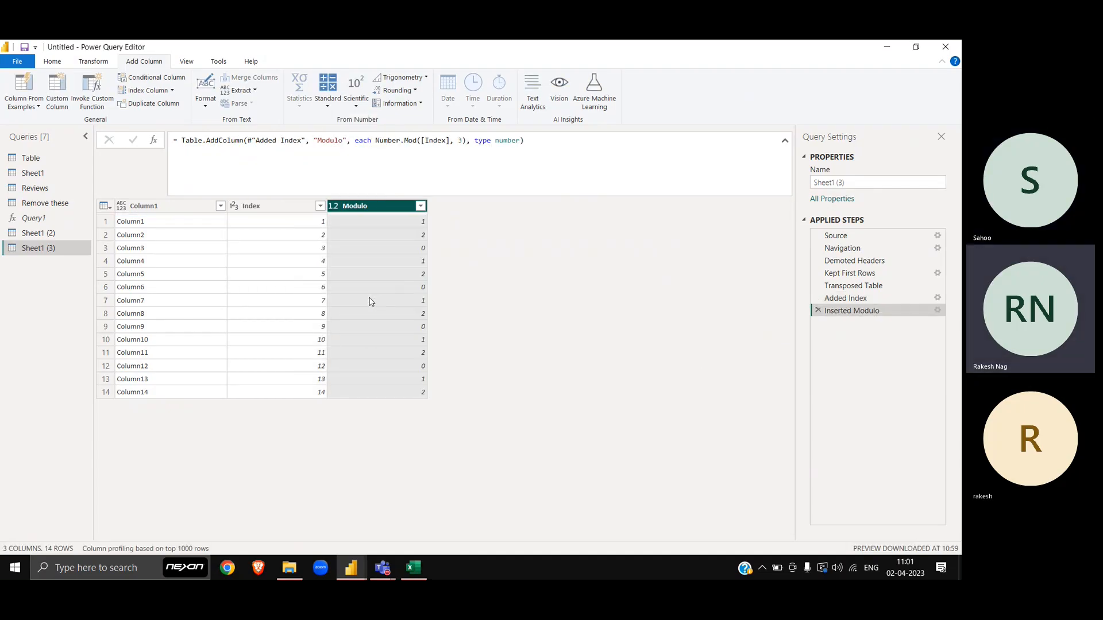
Filter the Modulo column to keep only the rows with value 1, excluding 0 and 2
{"action": "left_click", "coordinate": [421, 207]}
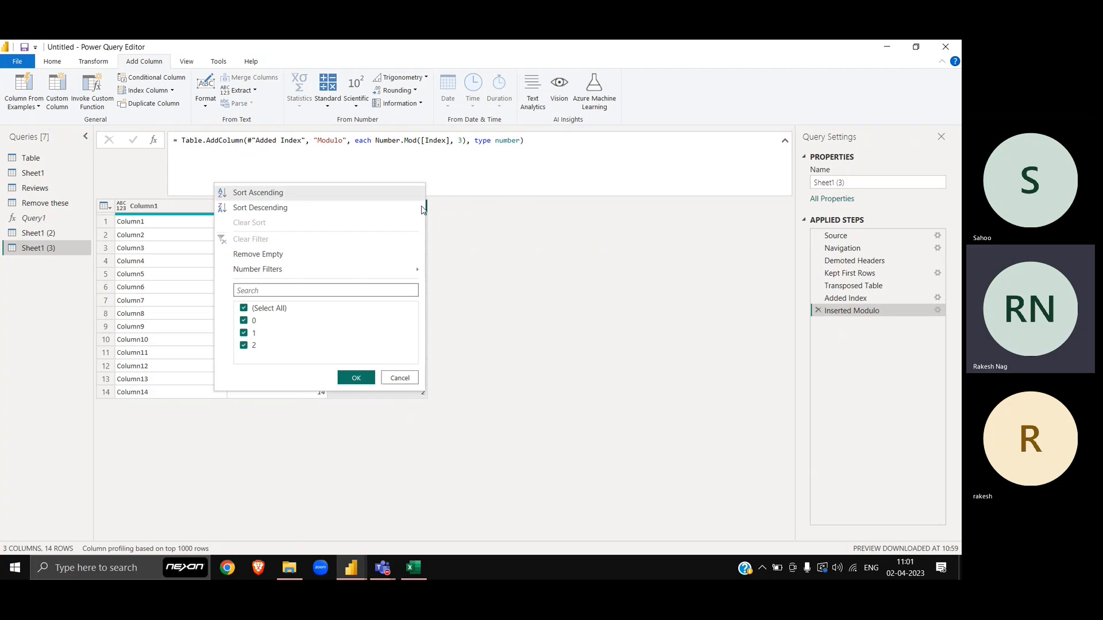
{"action": "left_click", "coordinate": [244, 346]}
{"action": "left_click", "coordinate": [245, 322]}
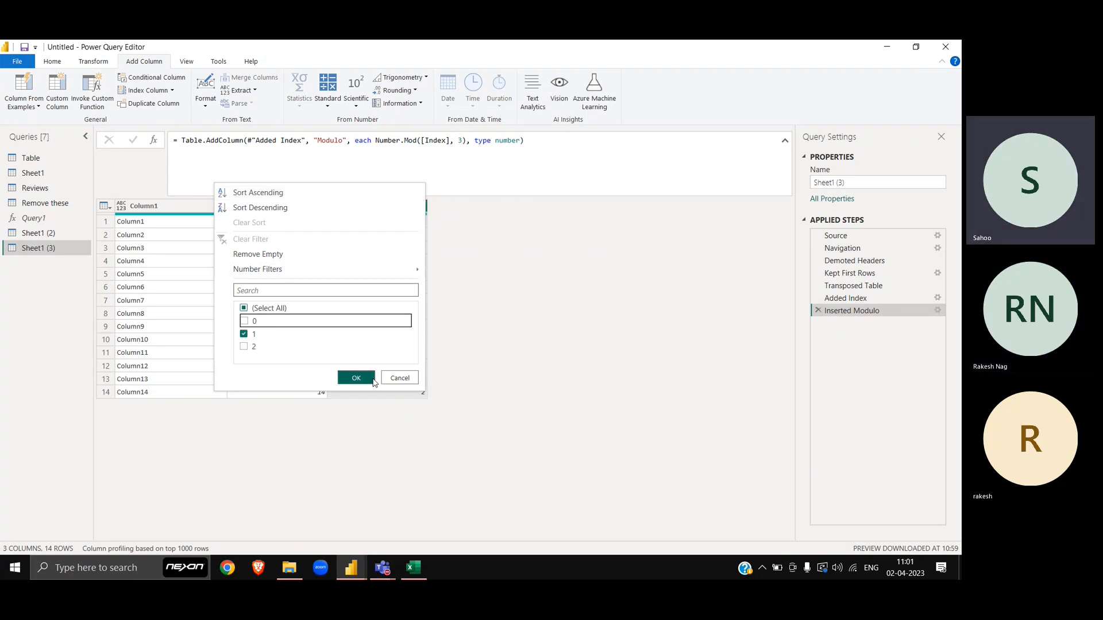
{"action": "left_click", "coordinate": [370, 382]}
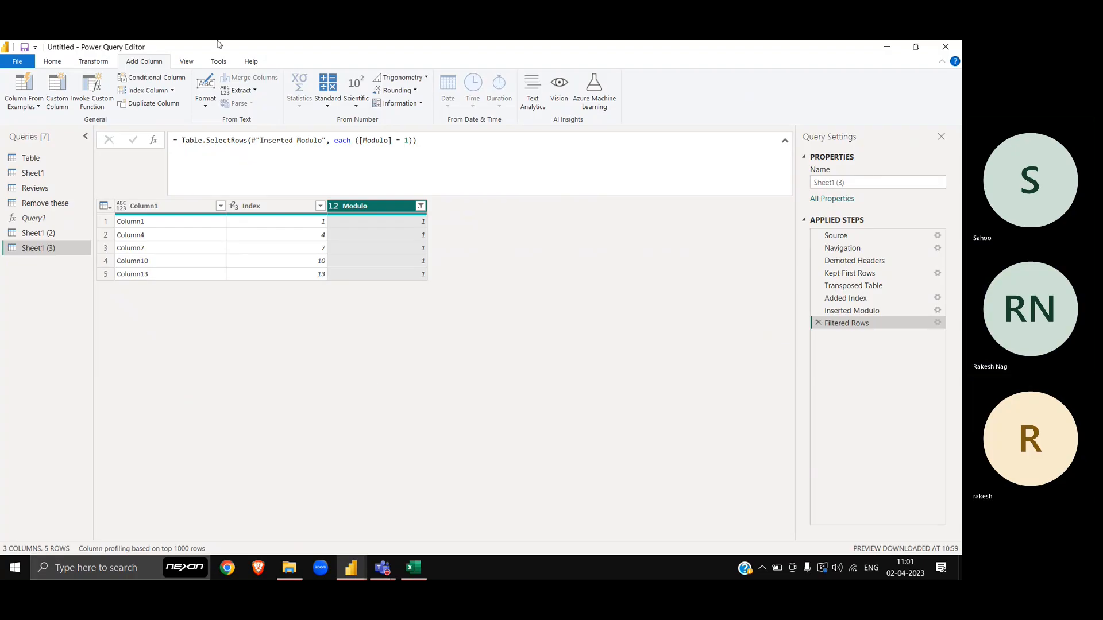
Add a custom column with the formula [Column1]&", Column"&Text.From([Index]+1)
{"action": "left_click", "coordinate": [68, 101]}
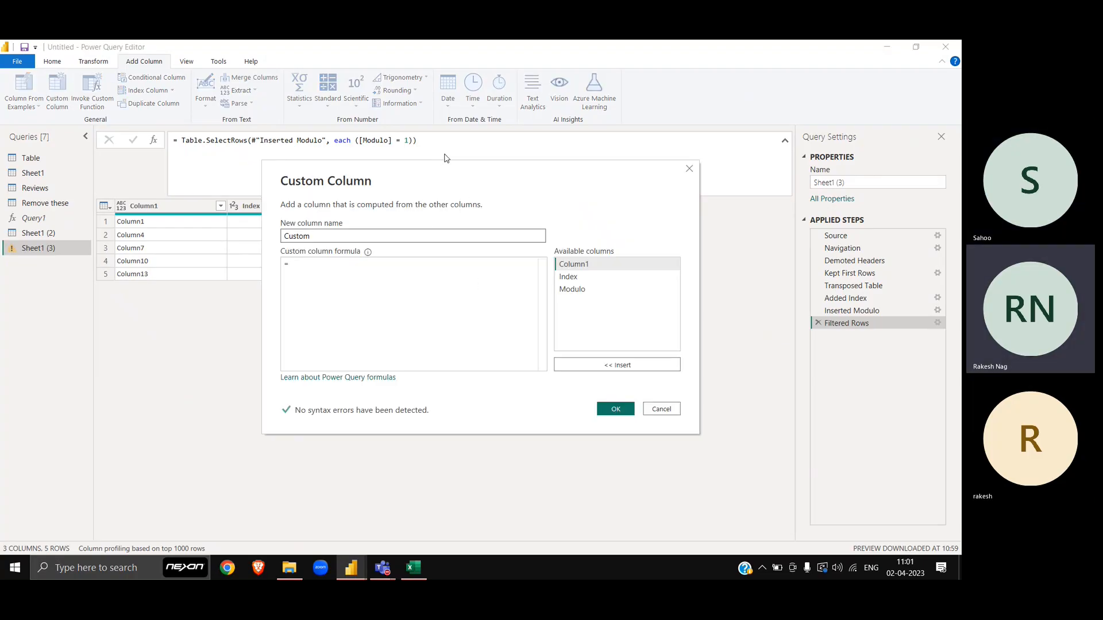
{"action": "left_click_drag", "start_coordinate": [447, 167], "coordinate": [485, 284]}
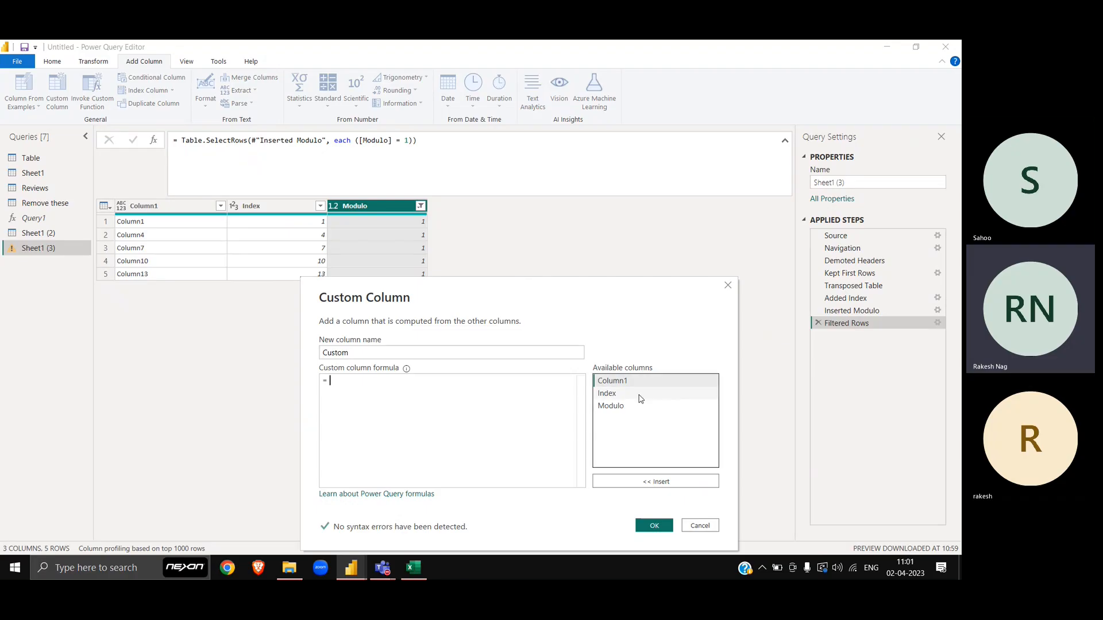
{"action": "double_click", "coordinate": [606, 381]}
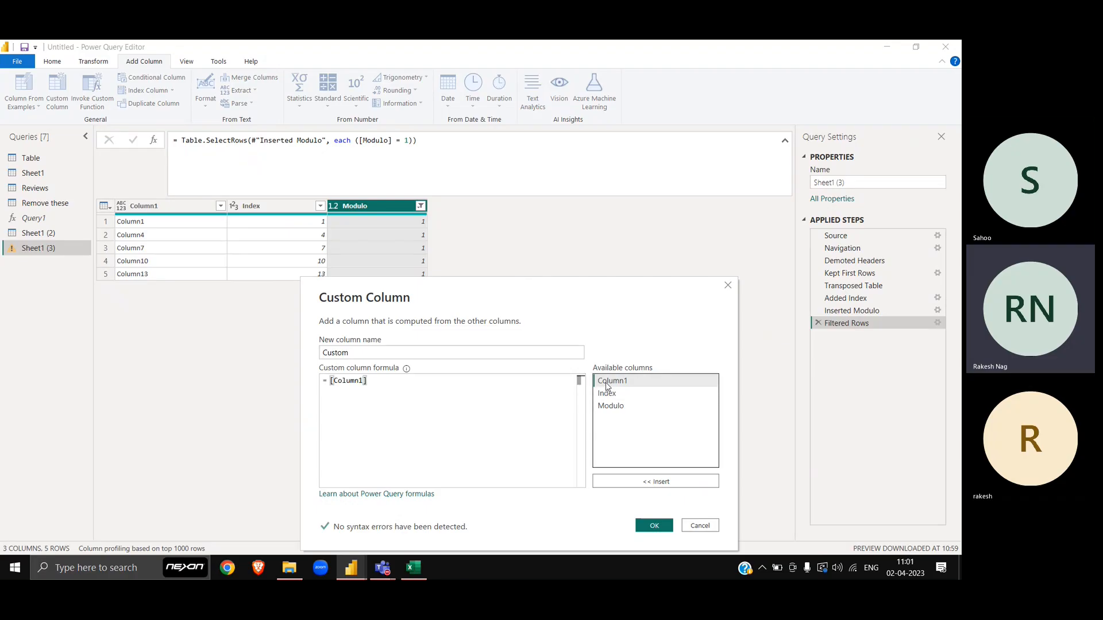
{"action": "type", "text": "&\", Column"}
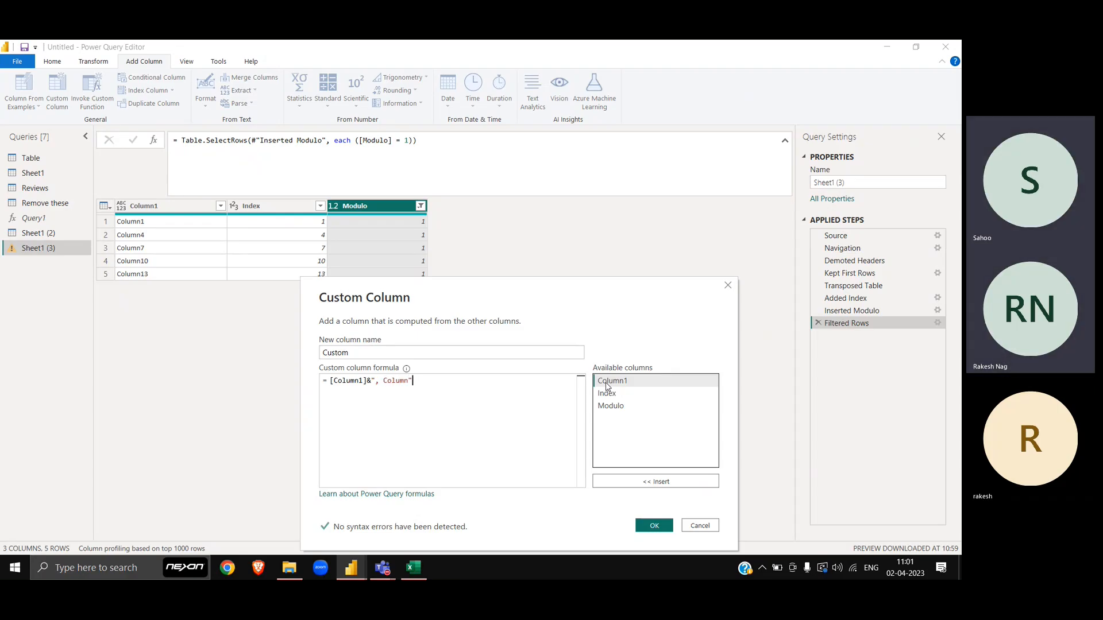
{"action": "type", "text": "\"&"}
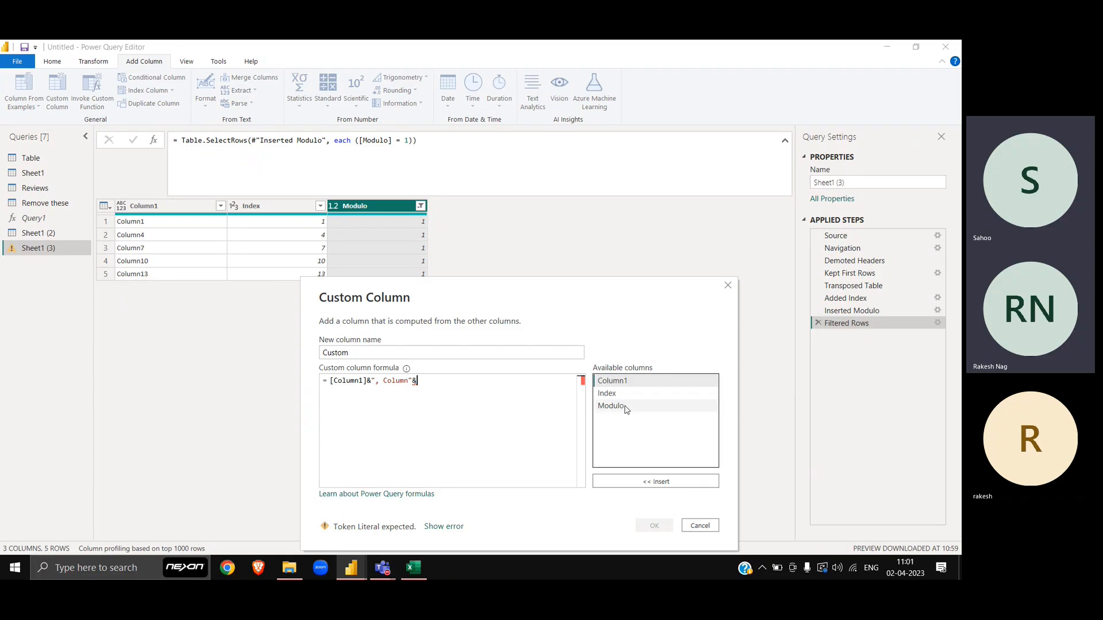
{"action": "type", "text": "Text"}
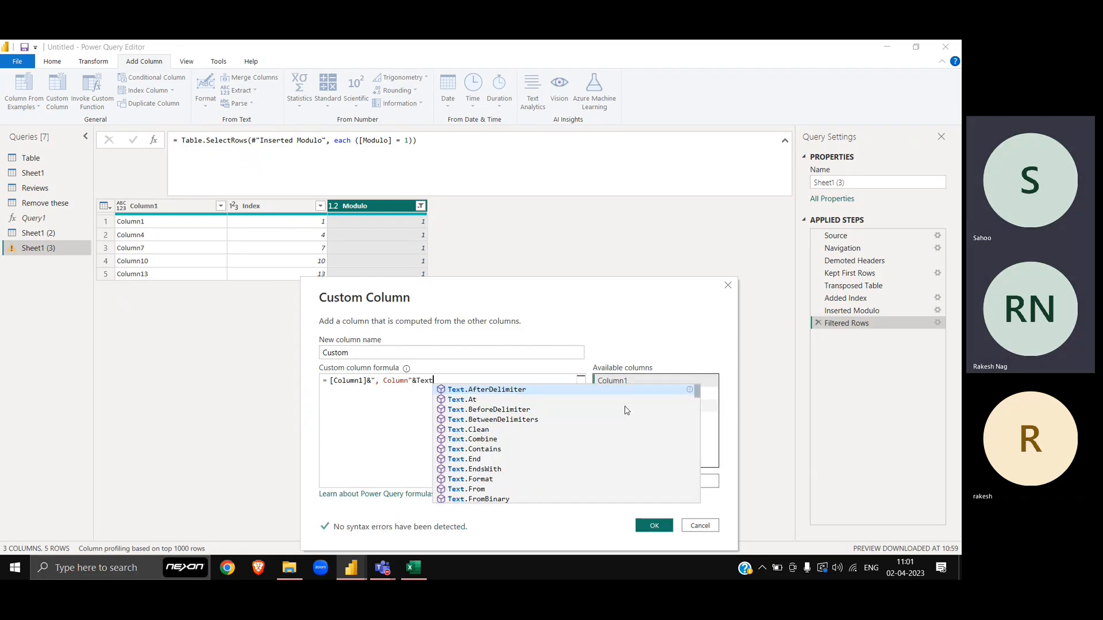
{"action": "type", "text": ".From("}
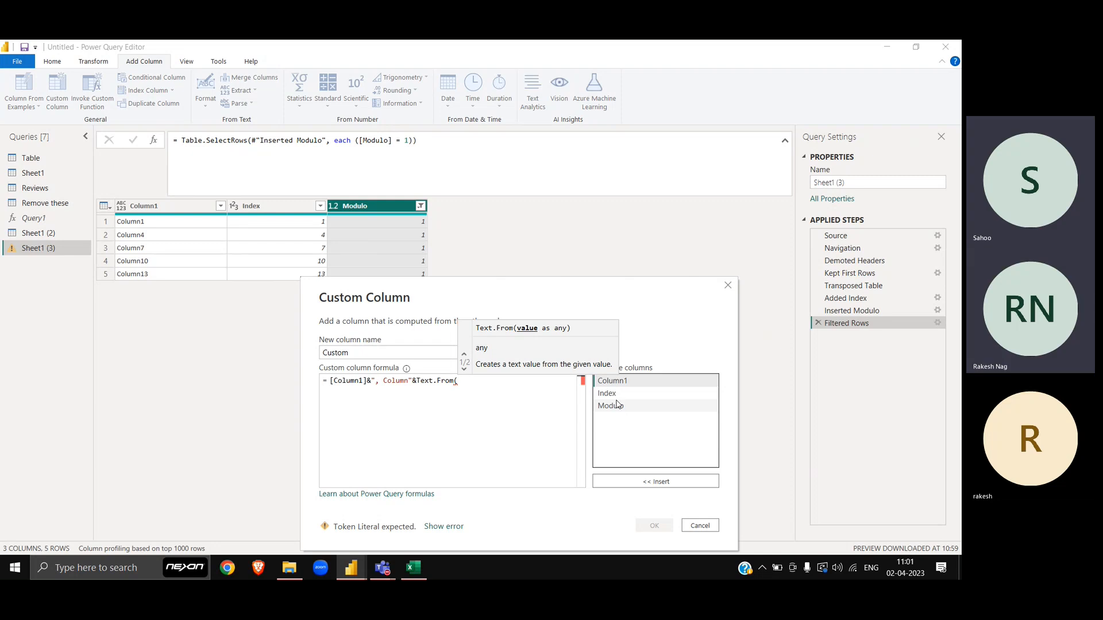
{"action": "double_click", "coordinate": [615, 399]}
{"action": "type", "text": "+1"}
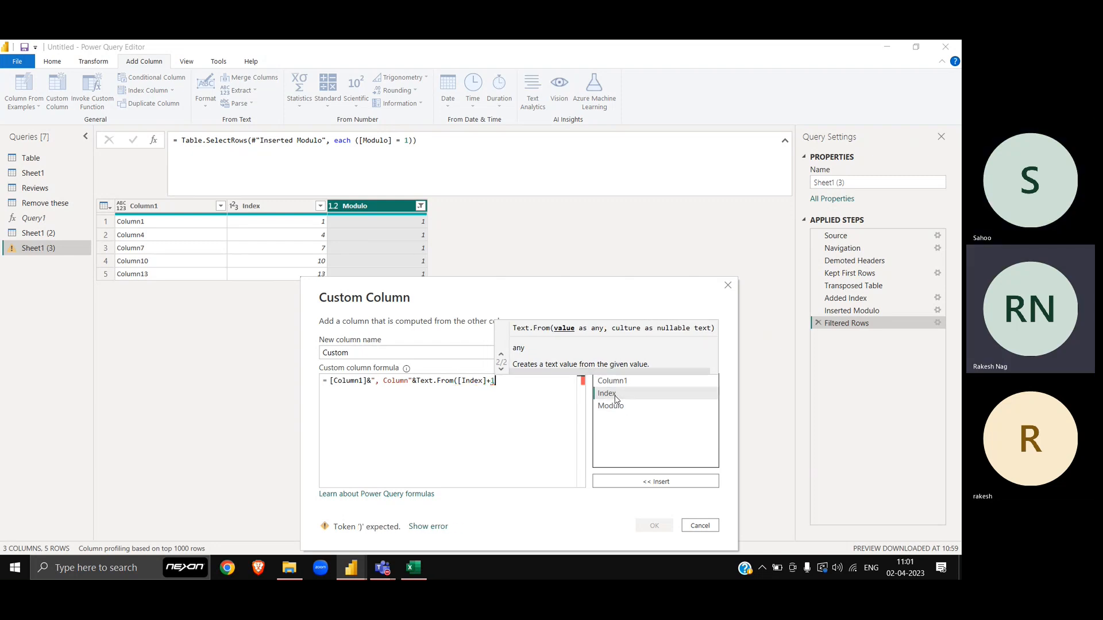
{"action": "type", "text": ")"}
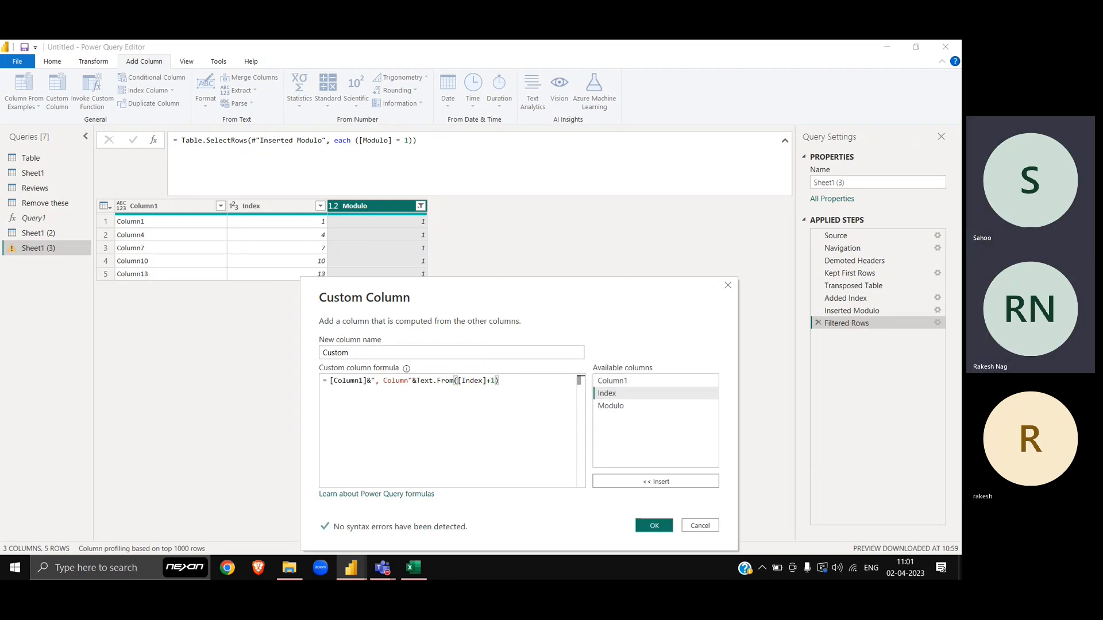
{"action": "left_click", "coordinate": [655, 526]}
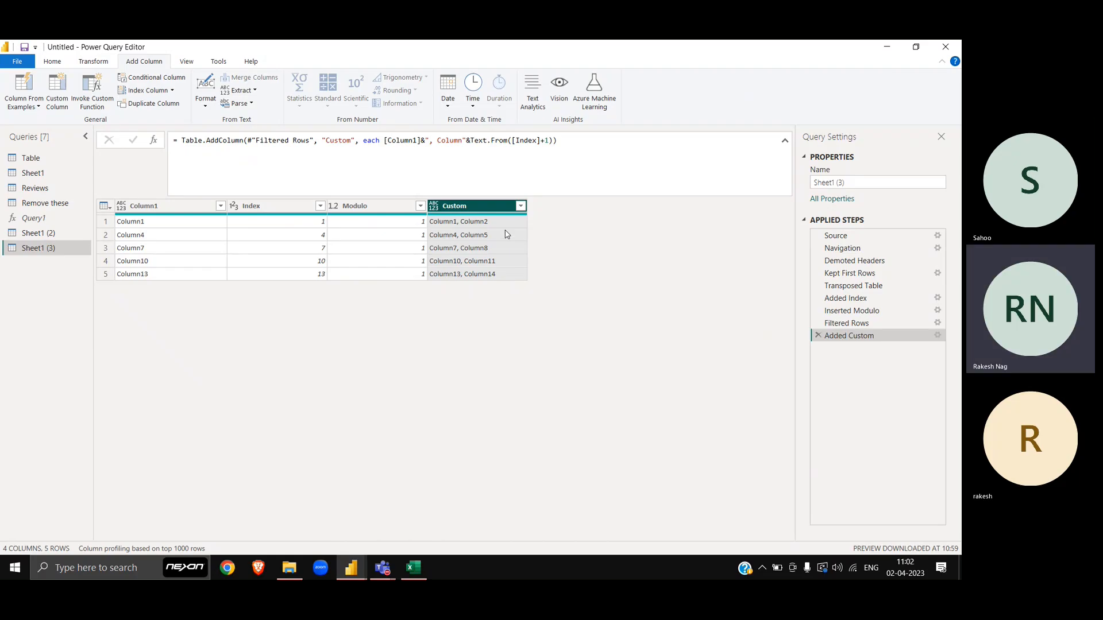
Wrap the custom column's formula in Text.Split with "," as the separator, and preview the list in each of its rows
{"action": "left_click", "coordinate": [937, 336]}
{"action": "left_click", "coordinate": [293, 269]}
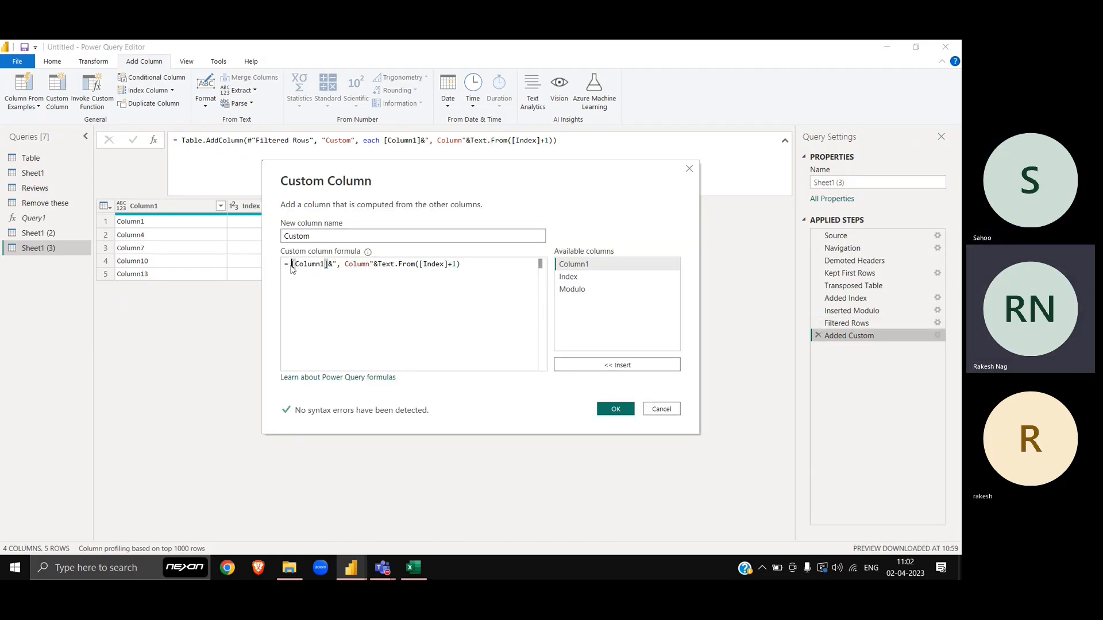
{"action": "type", "text": "Text"}
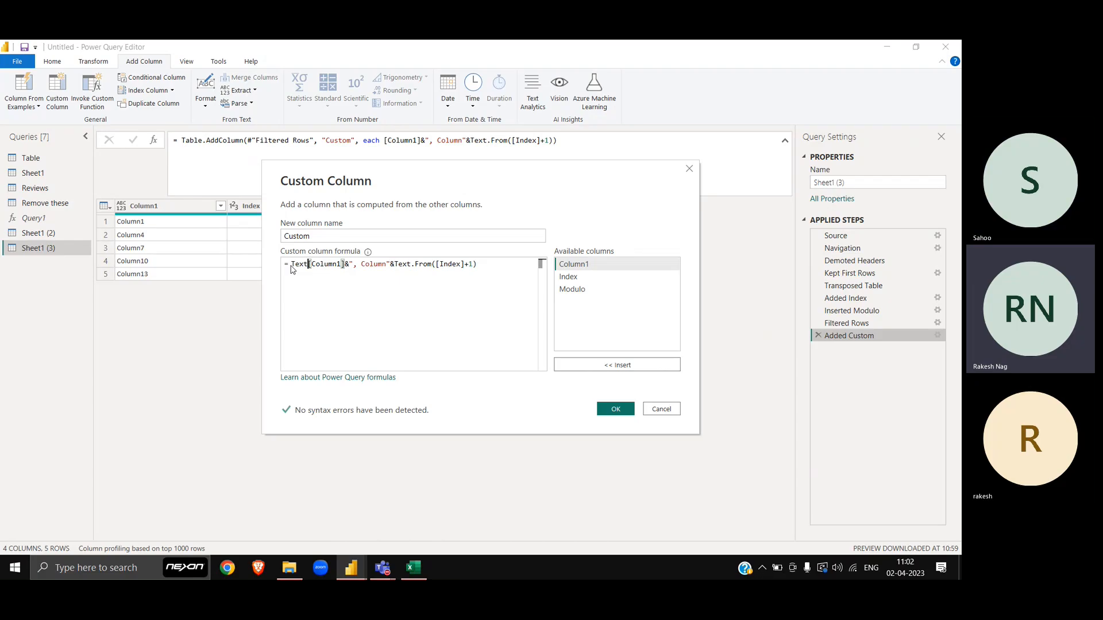
{"action": "type", "text": ".Split"}
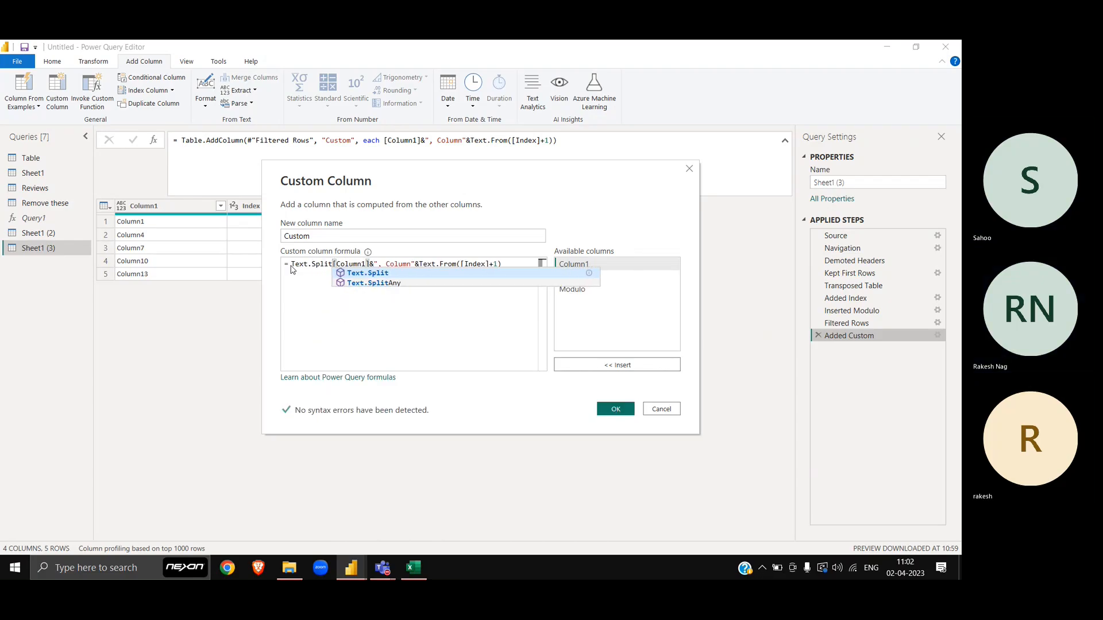
{"action": "type", "text": "("}
{"action": "key", "text": "End"}
{"action": "type", "text": "),"}
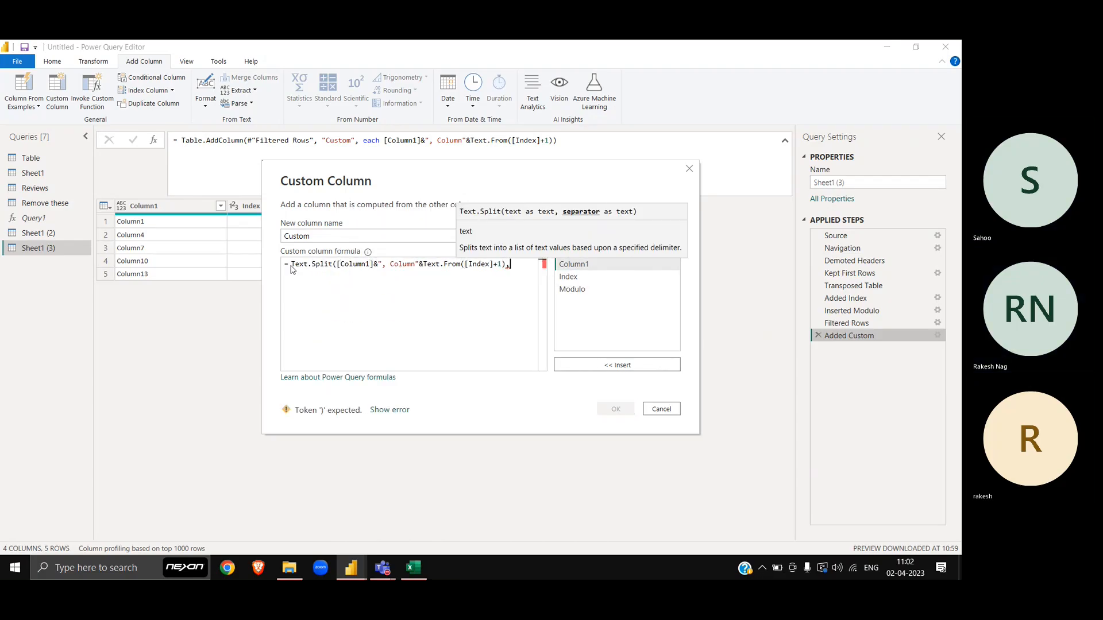
{"action": "type", "text": "\",\""}
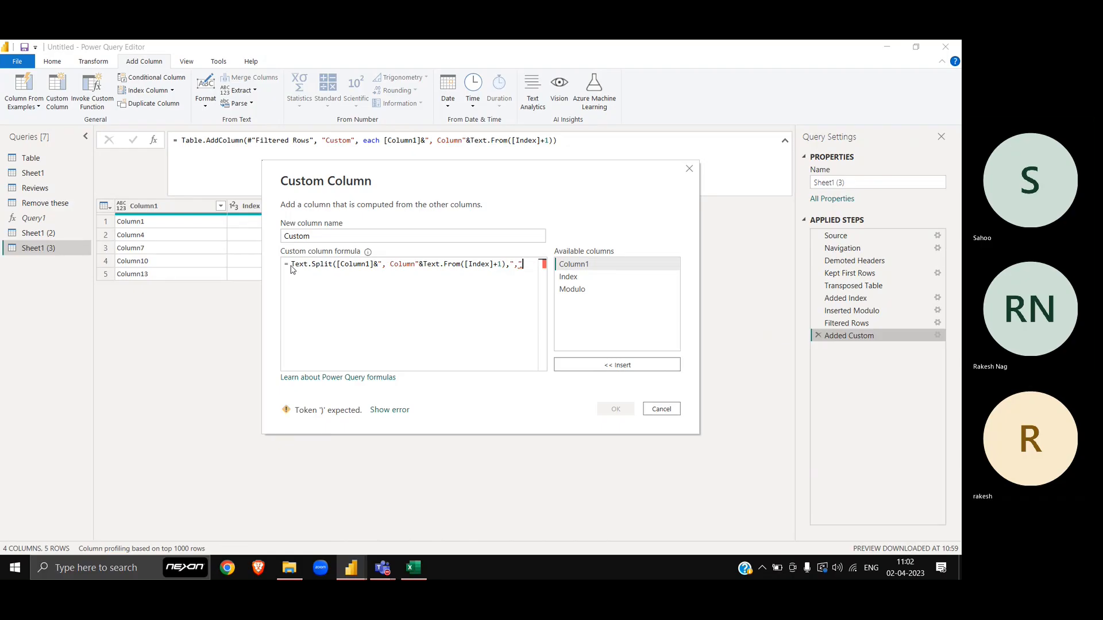
{"action": "type", "text": ")"}
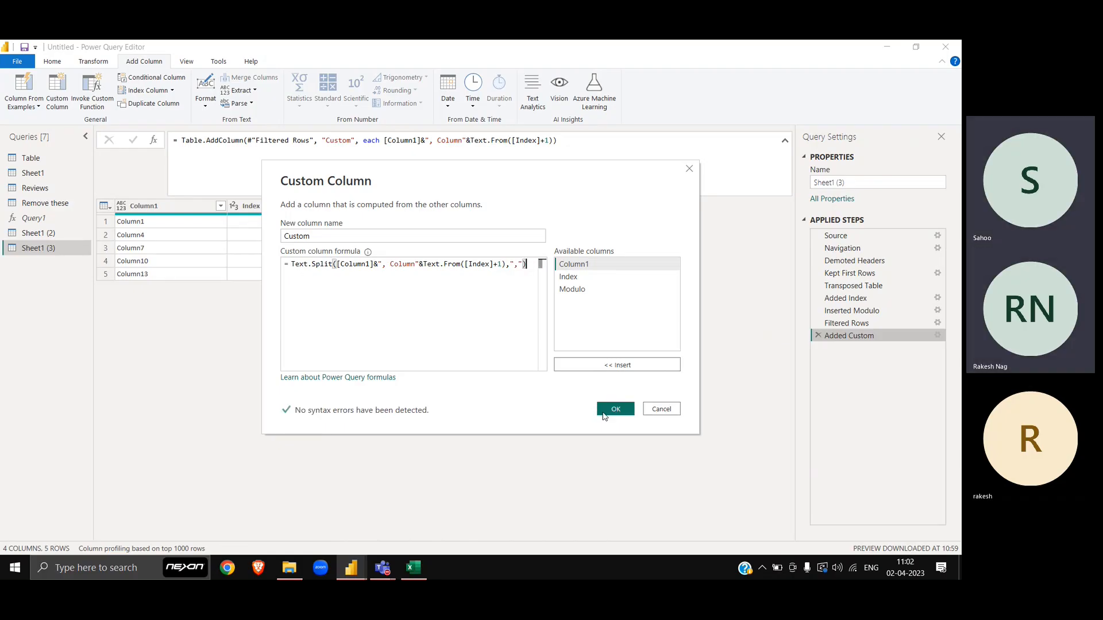
{"action": "left_click", "coordinate": [604, 415]}
{"action": "left_click", "coordinate": [500, 227]}
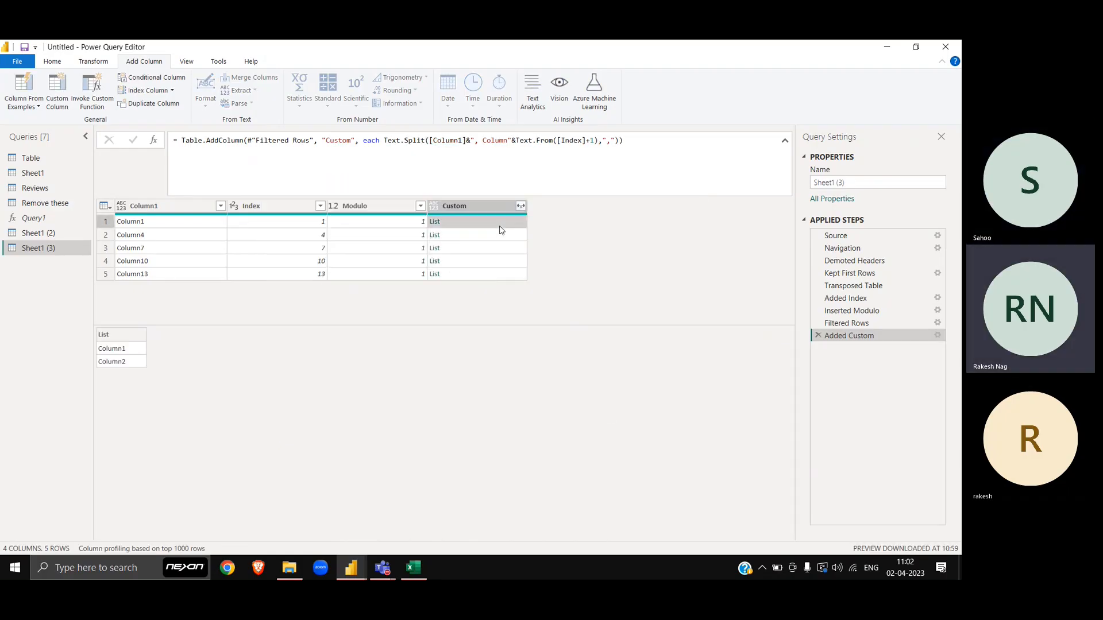
{"action": "key", "text": "Down"}
{"action": "key", "text": "Down"}
{"action": "key", "text": "Down"}
{"action": "key", "text": "Down"}
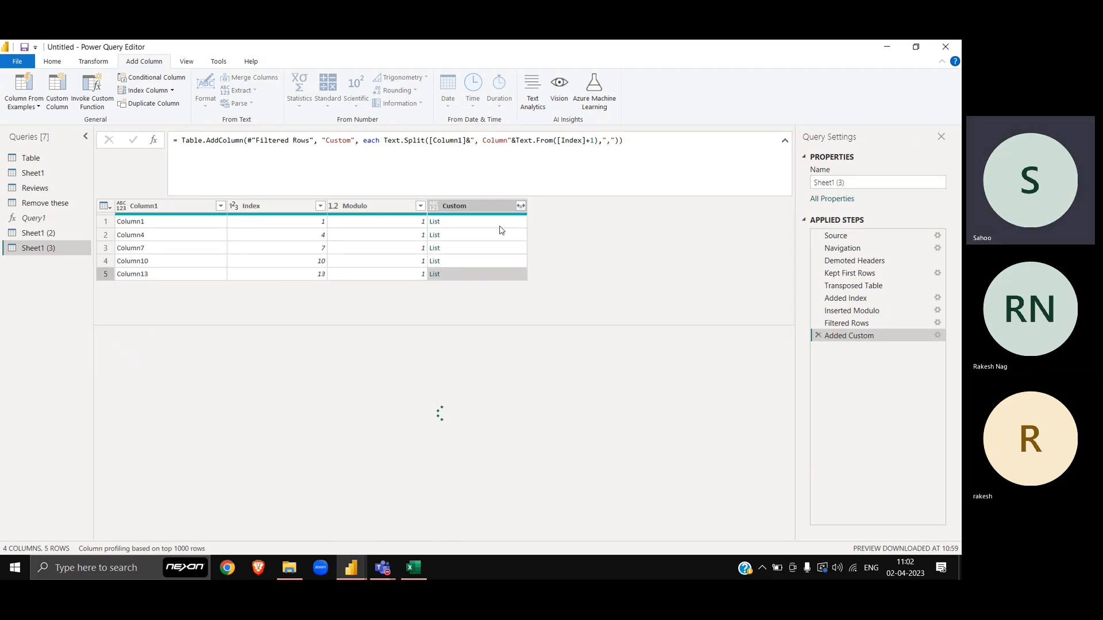
Try to wrap the custom column's Text.Split formula in Table.SelectColumns with #"Changed Type" as the table argument
{"action": "left_click", "coordinate": [938, 337]}
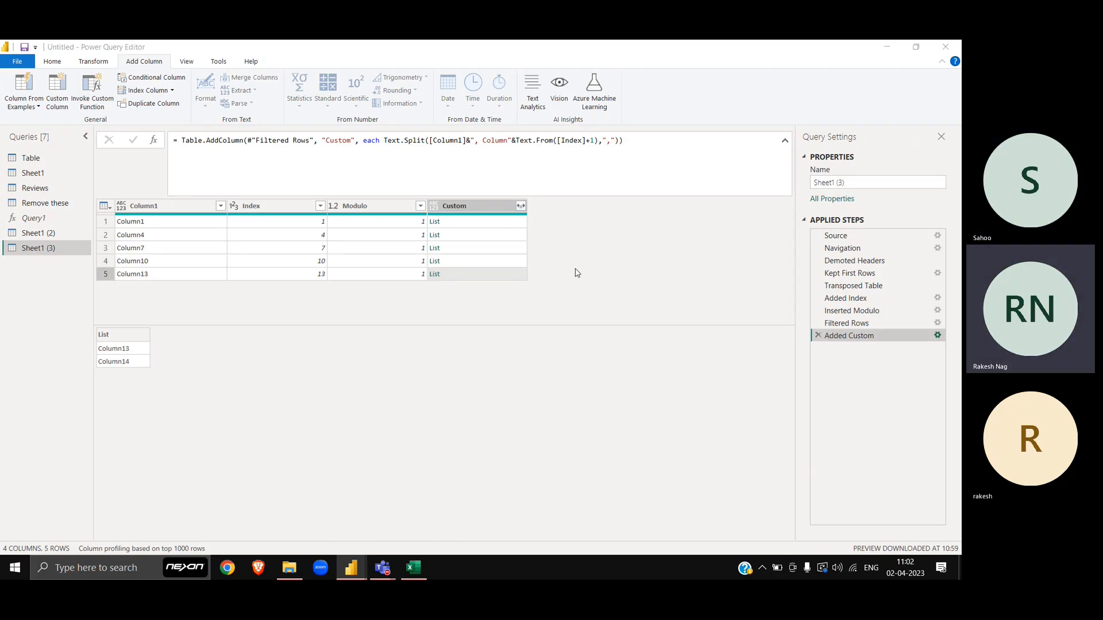
{"action": "left_click", "coordinate": [303, 264]}
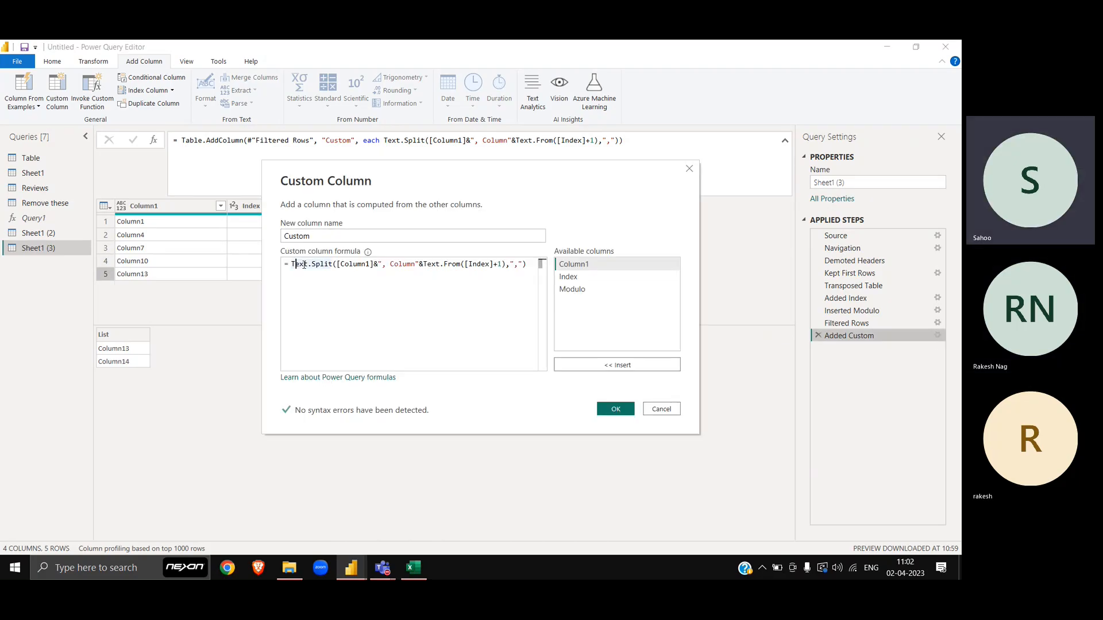
{"action": "key", "text": "ctrl+Left"}
{"action": "type", "text": "Text"}
{"action": "key", "text": "BackSpace"}
{"action": "key", "text": "BackSpace"}
{"action": "key", "text": "BackSpace"}
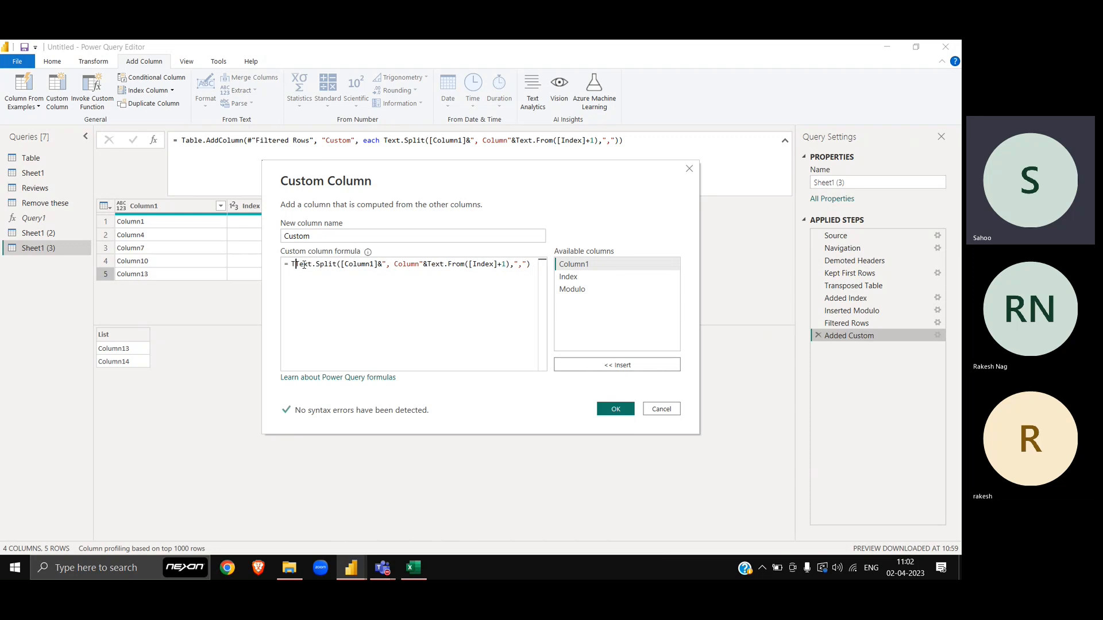
{"action": "type", "text": "able"}
{"action": "type", "text": ".SelectColumn"}
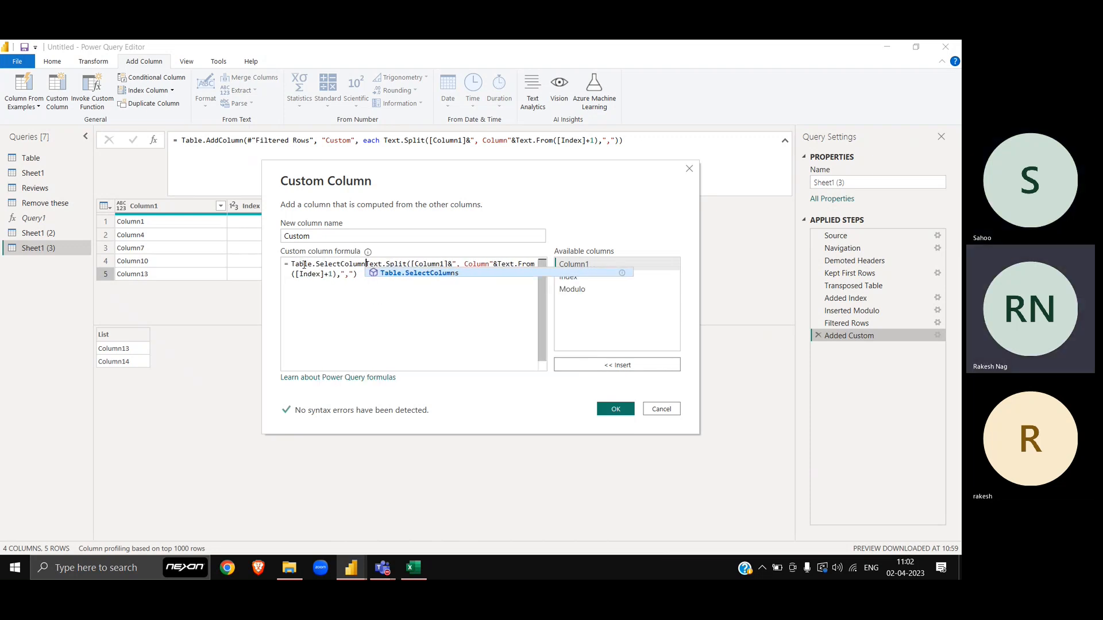
{"action": "key", "text": "Tab"}
{"action": "type", "text": "("}
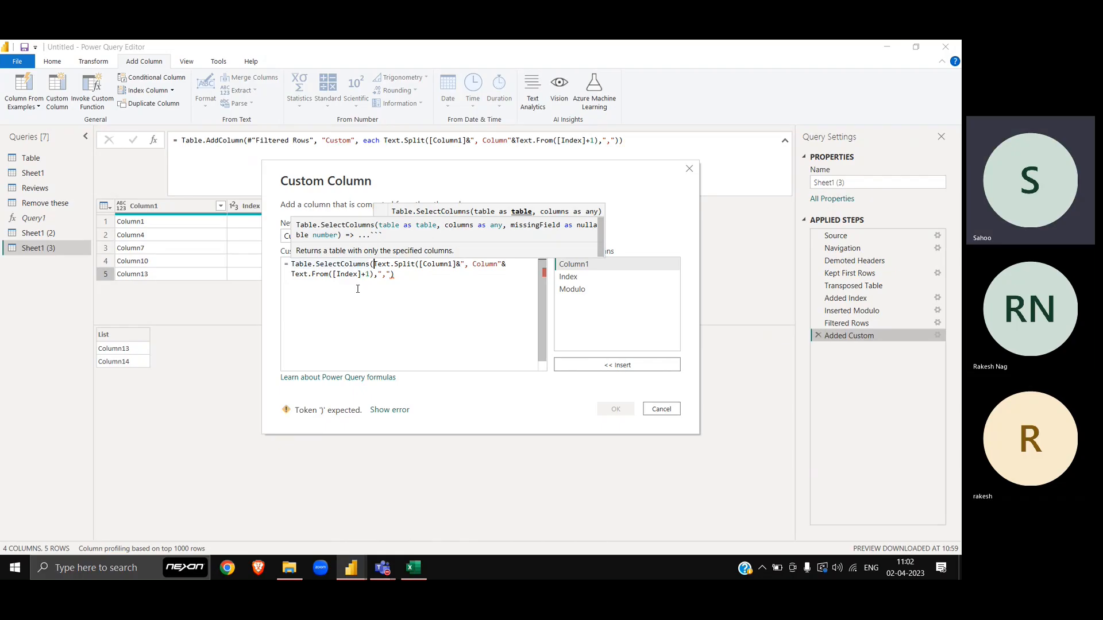
{"action": "type", "text": "#\"Cha"}
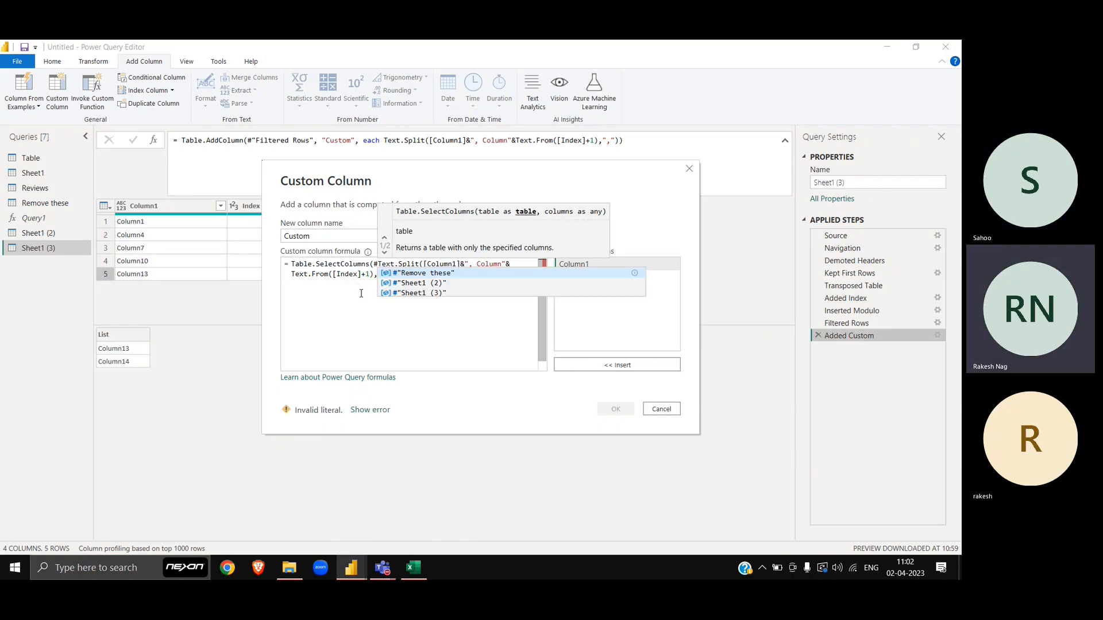
{"action": "type", "text": "nged Typ"}
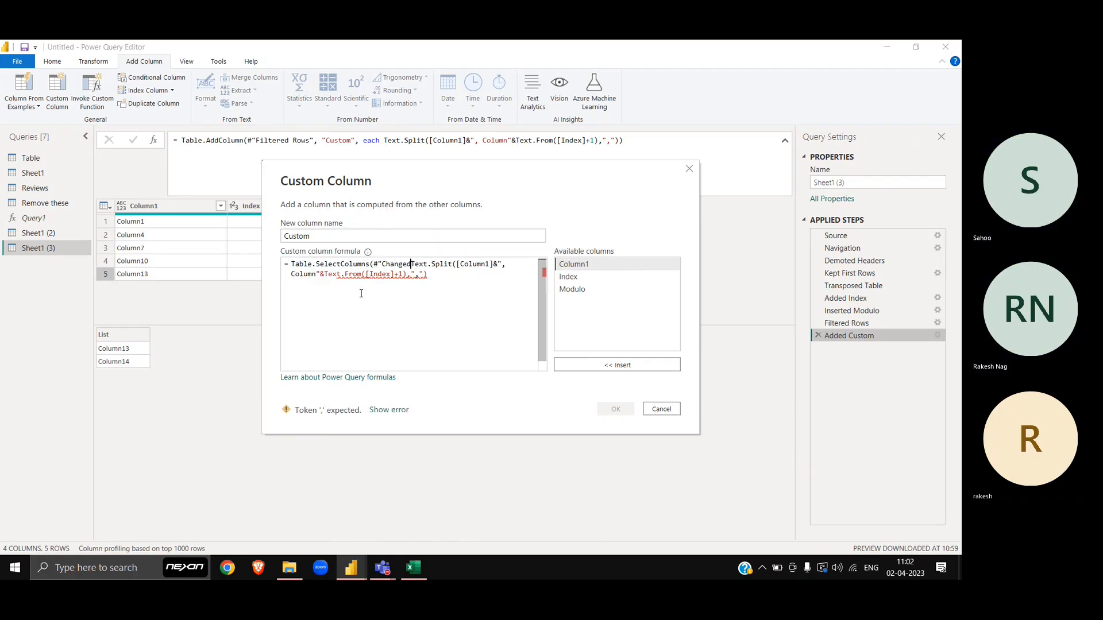
{"action": "type", "text": "e\","}
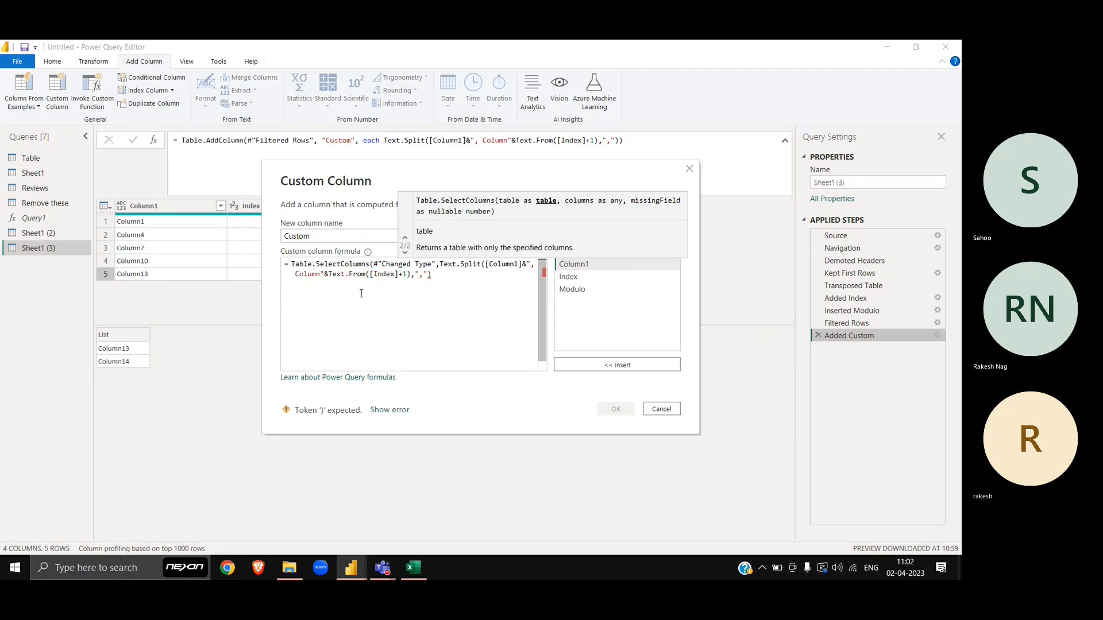
{"action": "type", "text": ")"}
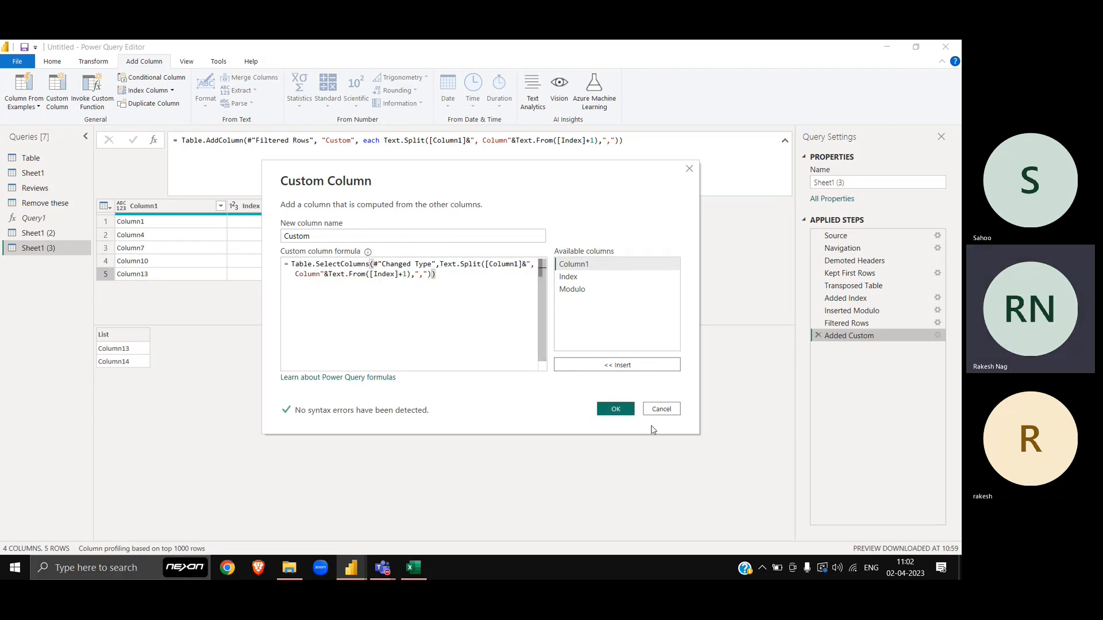
{"action": "left_click", "coordinate": [610, 409]}
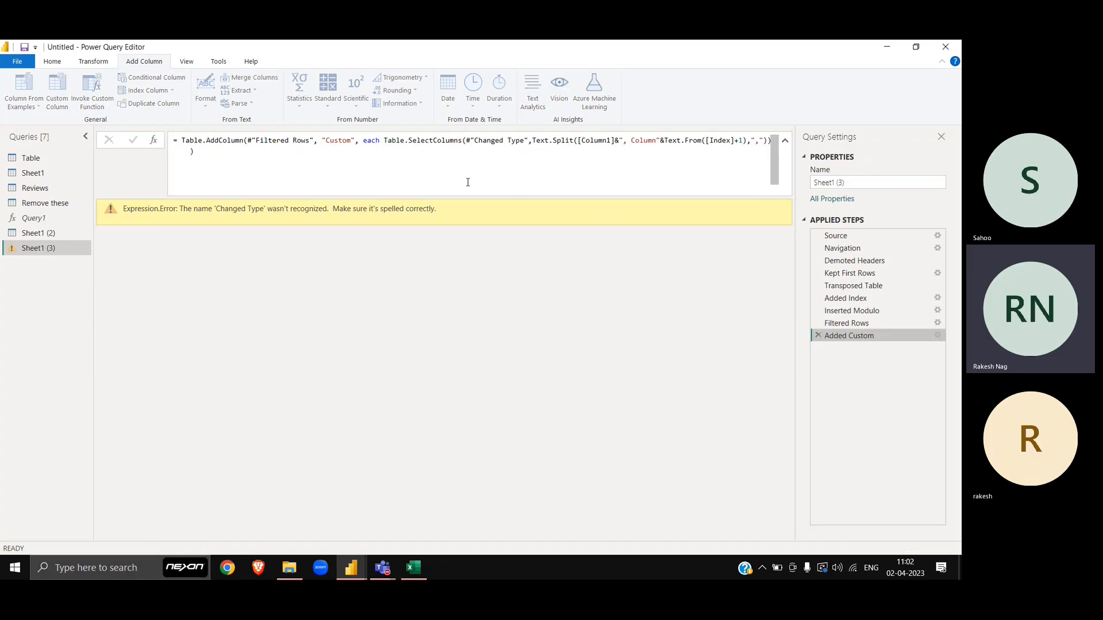
{"action": "left_click", "coordinate": [403, 142]}
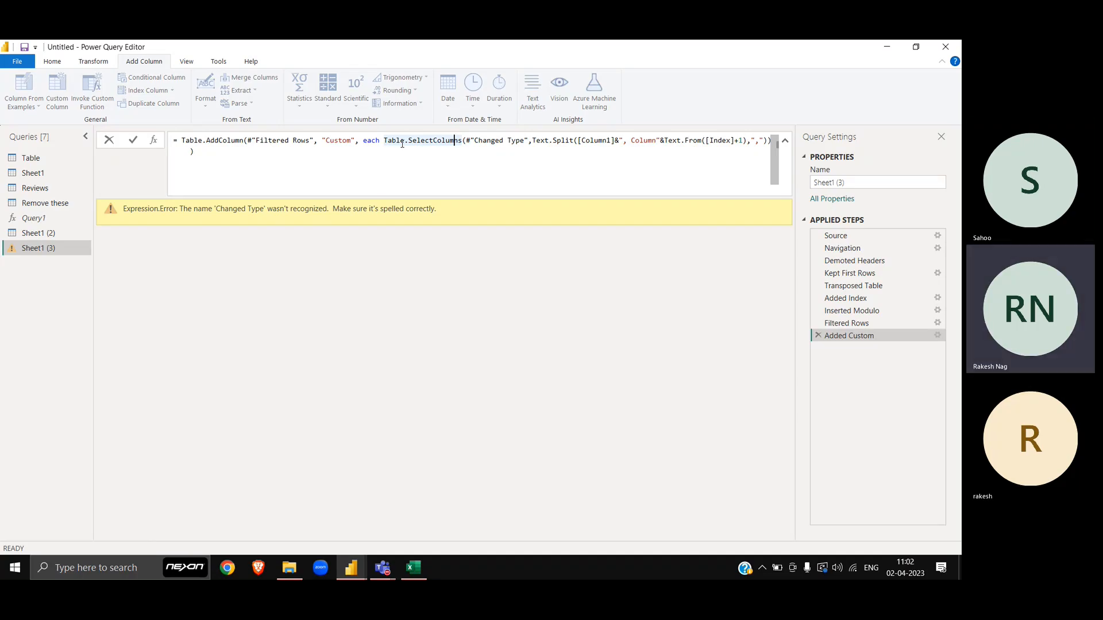
{"action": "key", "text": "Right"}
{"action": "key", "text": "Right"}
{"action": "key", "text": "Right"}
{"action": "key", "text": "Right"}
{"action": "key", "text": "Right"}
{"action": "key", "text": "Right"}
{"action": "key", "text": "Right"}
{"action": "key", "text": "Right"}
{"action": "key", "text": "Right"}
{"action": "key", "text": "Right"}
{"action": "key", "text": "Right"}
{"action": "key", "text": "Right"}
{"action": "key", "text": "Right"}
{"action": "key", "text": "Right"}
{"action": "key", "text": "Right"}
{"action": "key", "text": "Right"}
{"action": "key", "text": "Right"}
{"action": "key", "text": "Right"}
{"action": "key", "text": "Right"}
{"action": "key", "text": "Right"}
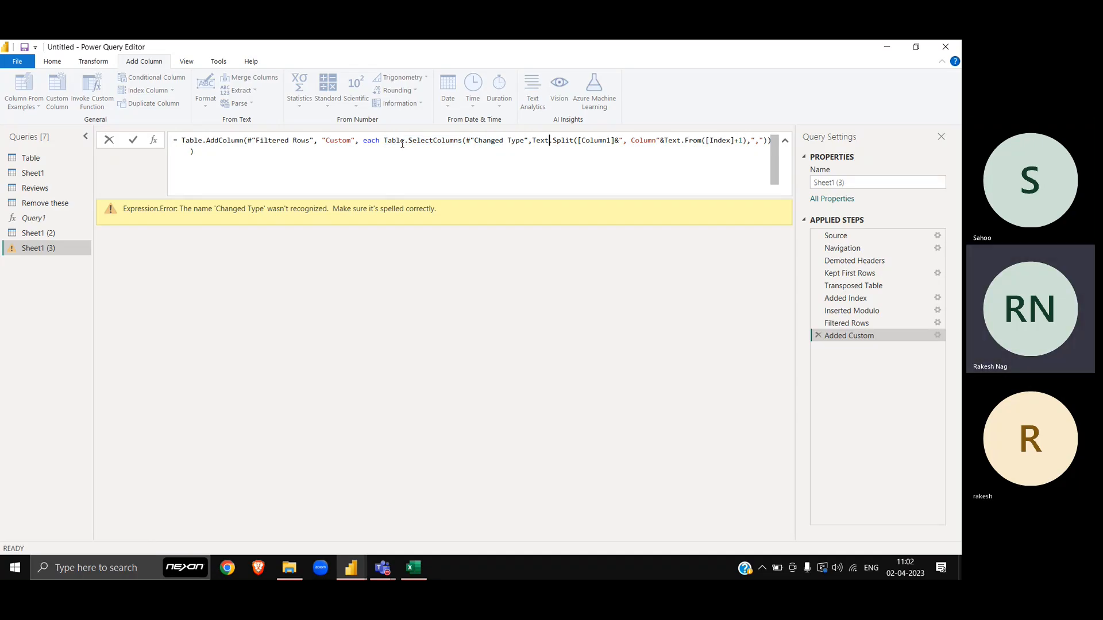
{"action": "key", "text": "ctrl+End"}
Review the Navigation step and copy its name, Sheet1_Sheet, from the query's full M code
{"action": "left_click", "coordinate": [859, 250]}
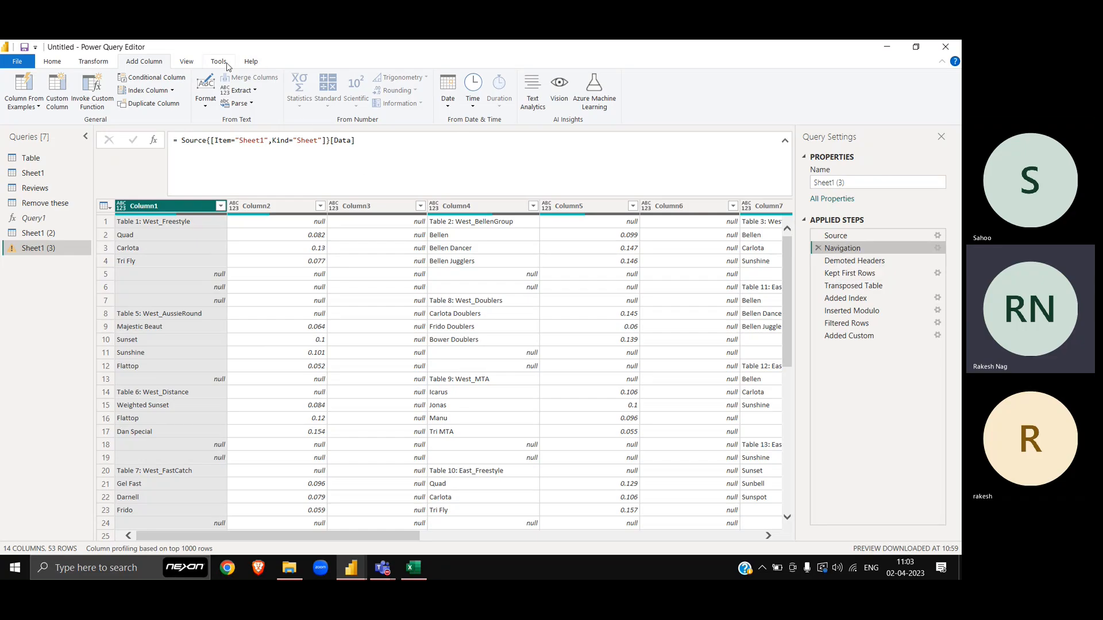
{"action": "left_click", "coordinate": [196, 63]}
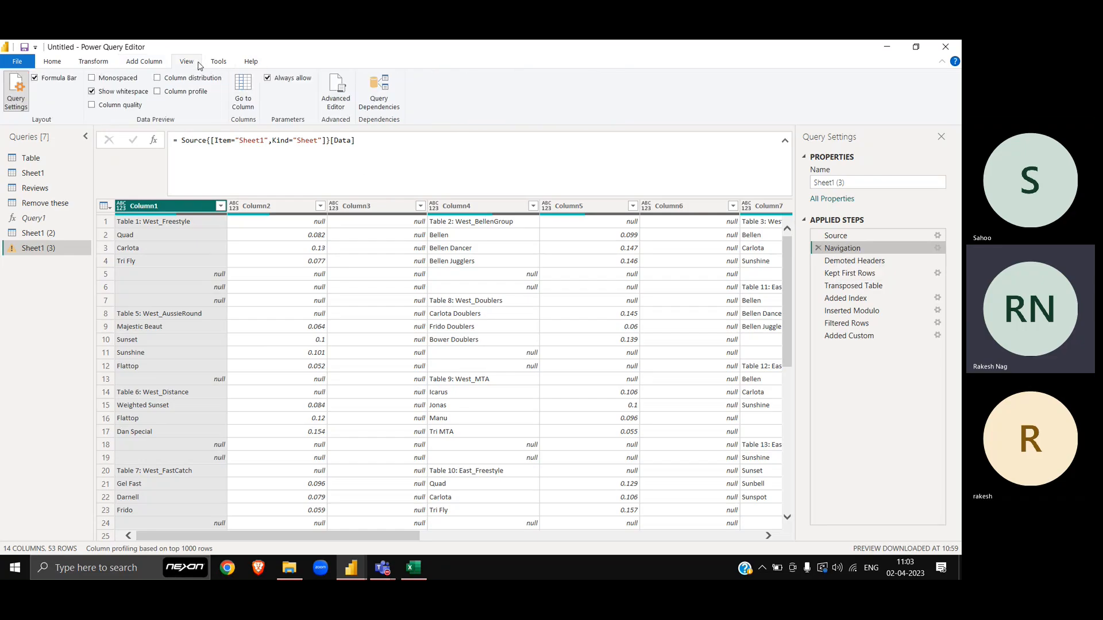
{"action": "left_click", "coordinate": [337, 95]}
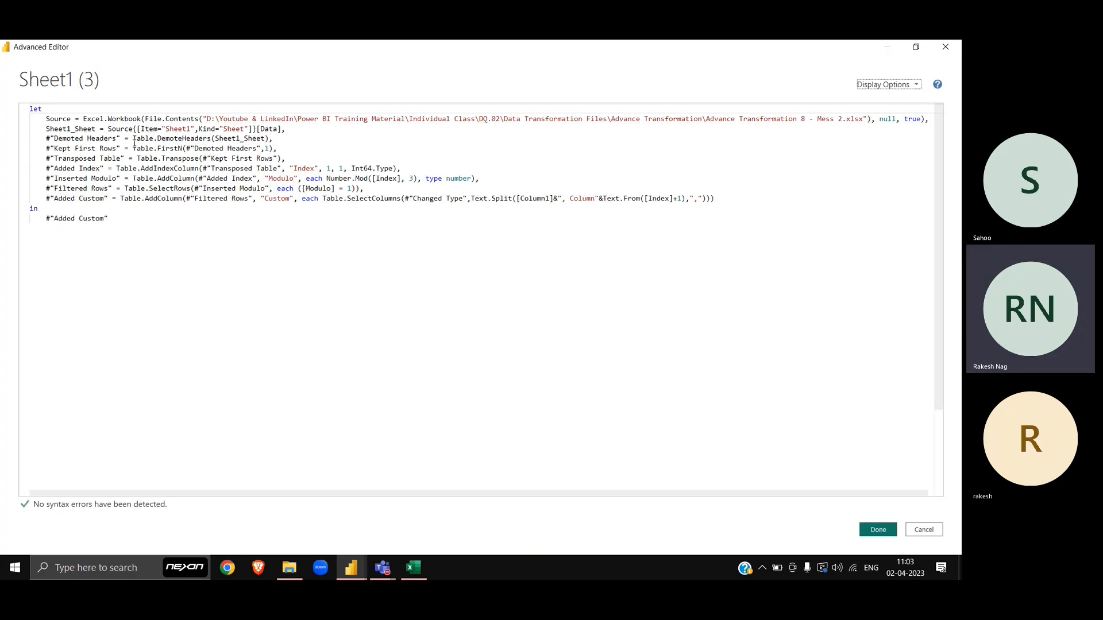
{"action": "double_click", "coordinate": [64, 128]}
{"action": "key", "text": "ctrl+c"}
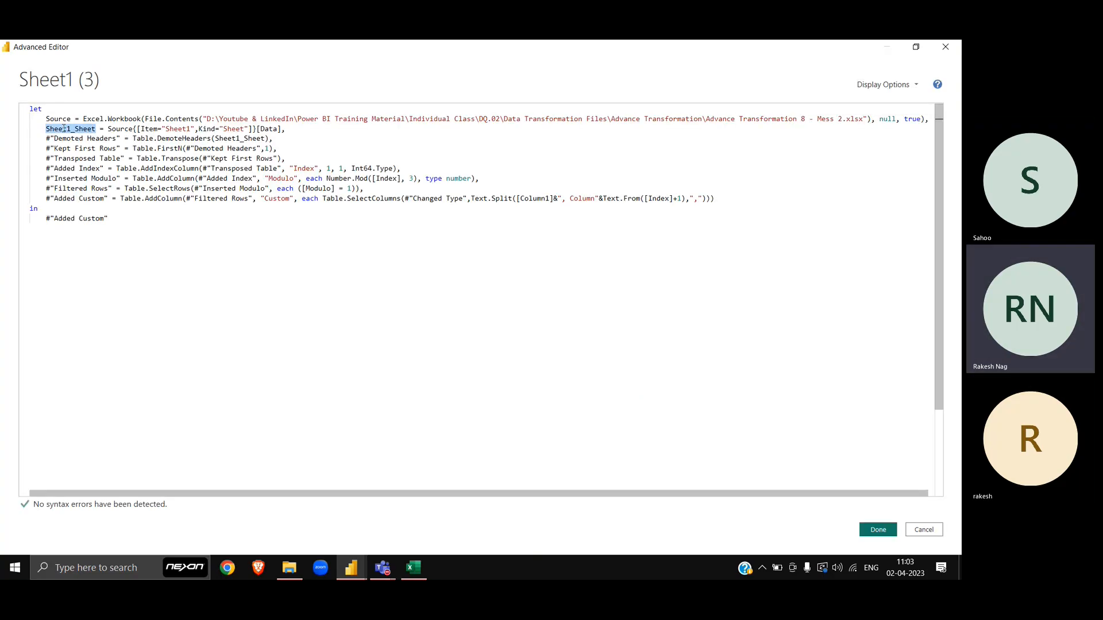
{"action": "left_click", "coordinate": [878, 529]}
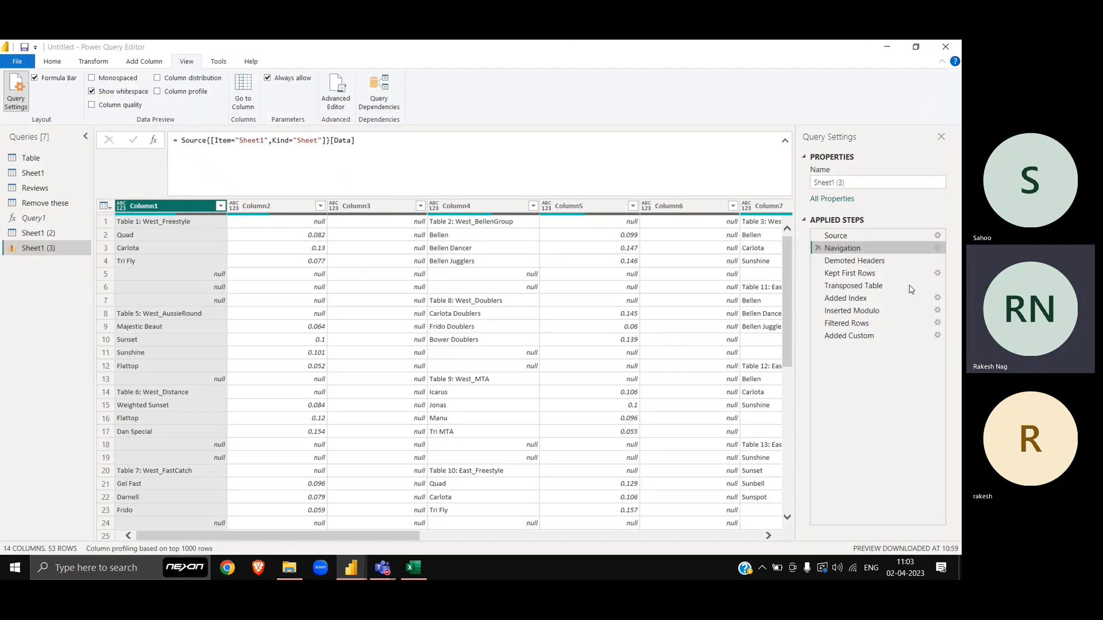
Replace #"Changed Type" with Sheet1_Sheet as the Table.SelectColumns table argument in the Added Custom step's formula
{"action": "left_click", "coordinate": [869, 338]}
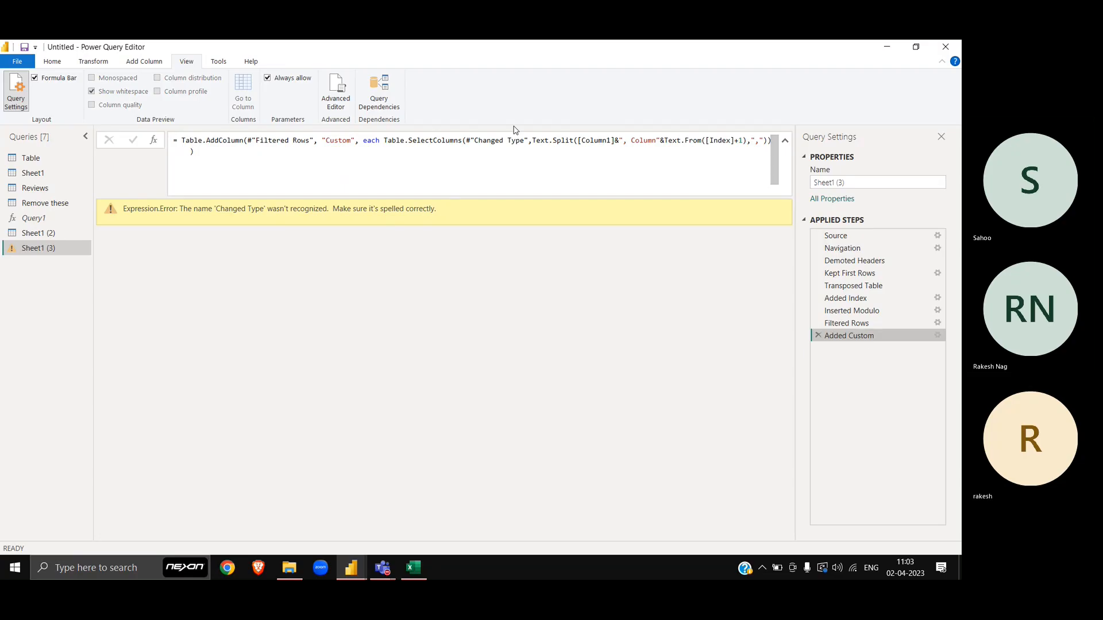
{"action": "left_click", "coordinate": [525, 141]}
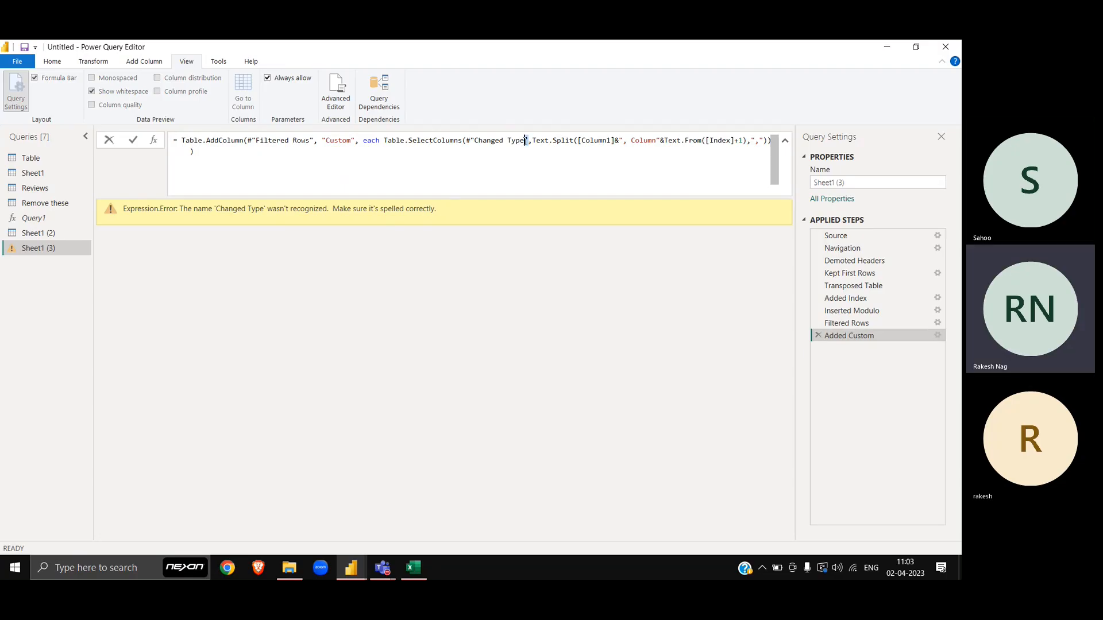
{"action": "key", "text": "shift+Left"}
{"action": "key", "text": "shift+Left"}
{"action": "key", "text": "shift+Left"}
{"action": "key", "text": "shift+Left"}
{"action": "key", "text": "shift+Left"}
{"action": "key", "text": "shift+Left"}
{"action": "key", "text": "shift+Left"}
{"action": "key", "text": "shift+Left"}
{"action": "key", "text": "shift+Left"}
{"action": "key", "text": "shift+Left"}
{"action": "key", "text": "shift+Left"}
{"action": "key", "text": "shift+Left"}
{"action": "key", "text": "shift+Left"}
{"action": "key", "text": "shift+Left"}
{"action": "key", "text": "shift+Left"}
{"action": "key", "text": "shift+Left"}
{"action": "key", "text": "ctrl+v"}
{"action": "key", "text": "Return"}
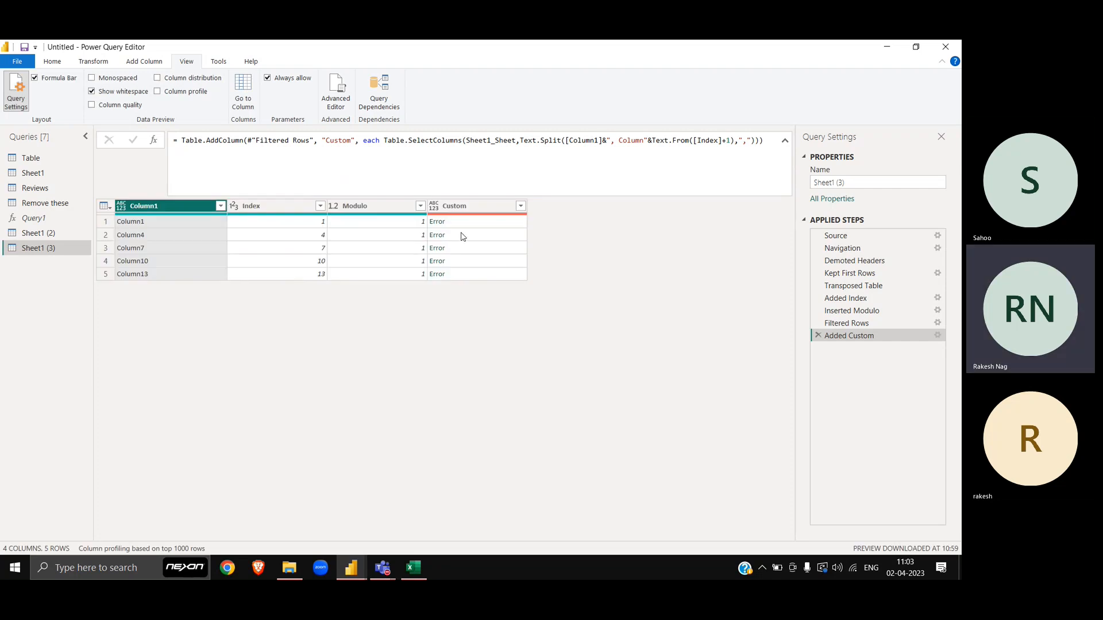
Examine the error details in the first row of the Custom column and compare them with the Navigation step's column names
{"action": "left_click", "coordinate": [464, 222]}
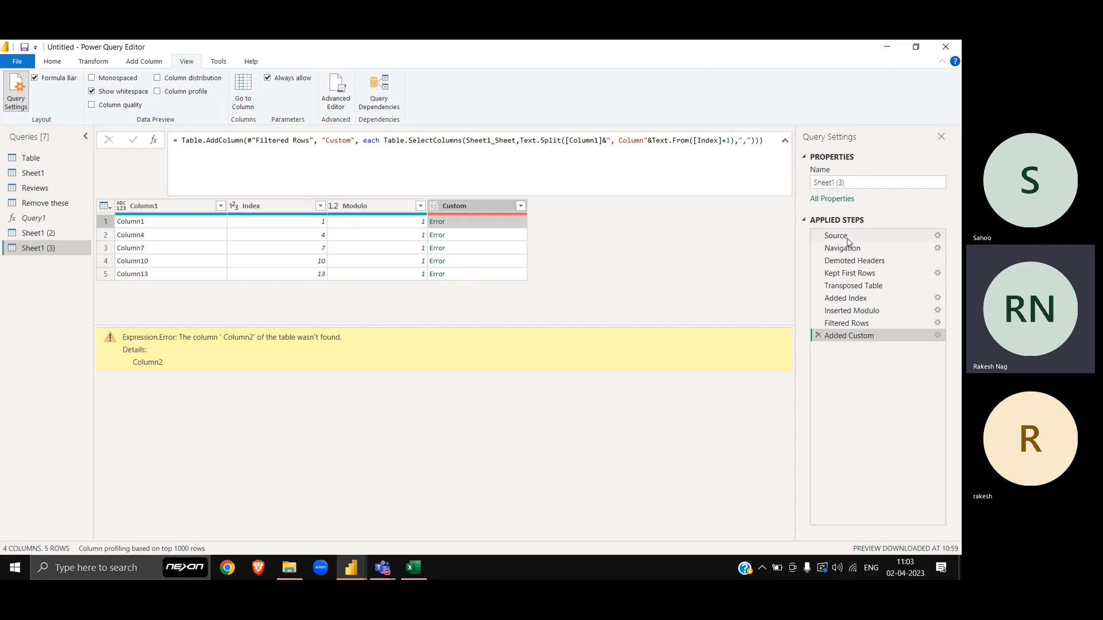
{"action": "left_click", "coordinate": [865, 249]}
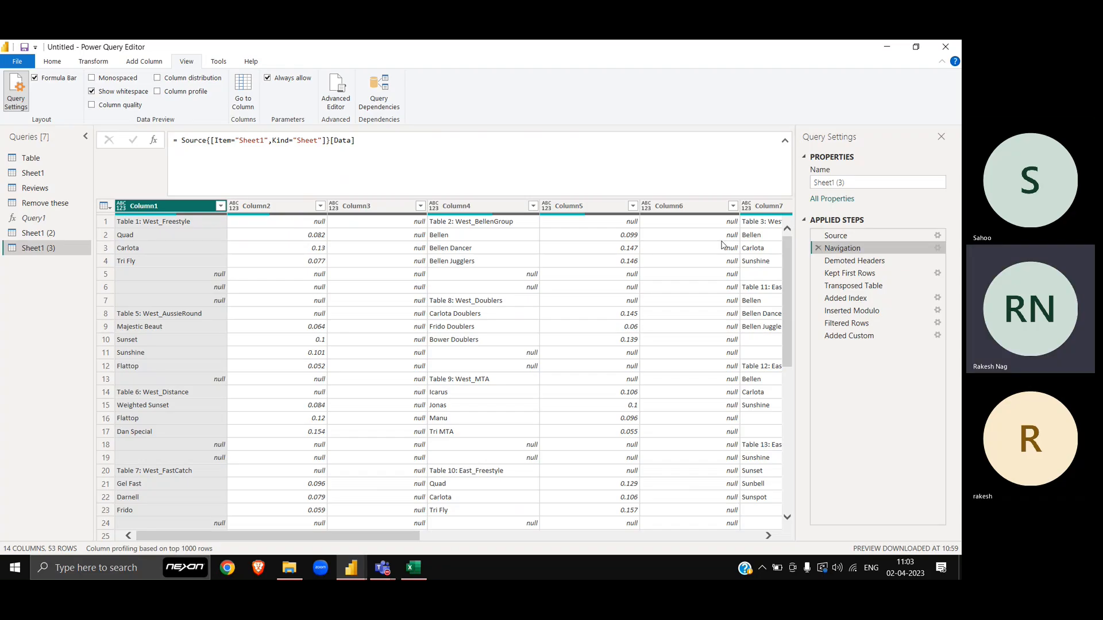
{"action": "left_click", "coordinate": [857, 340]}
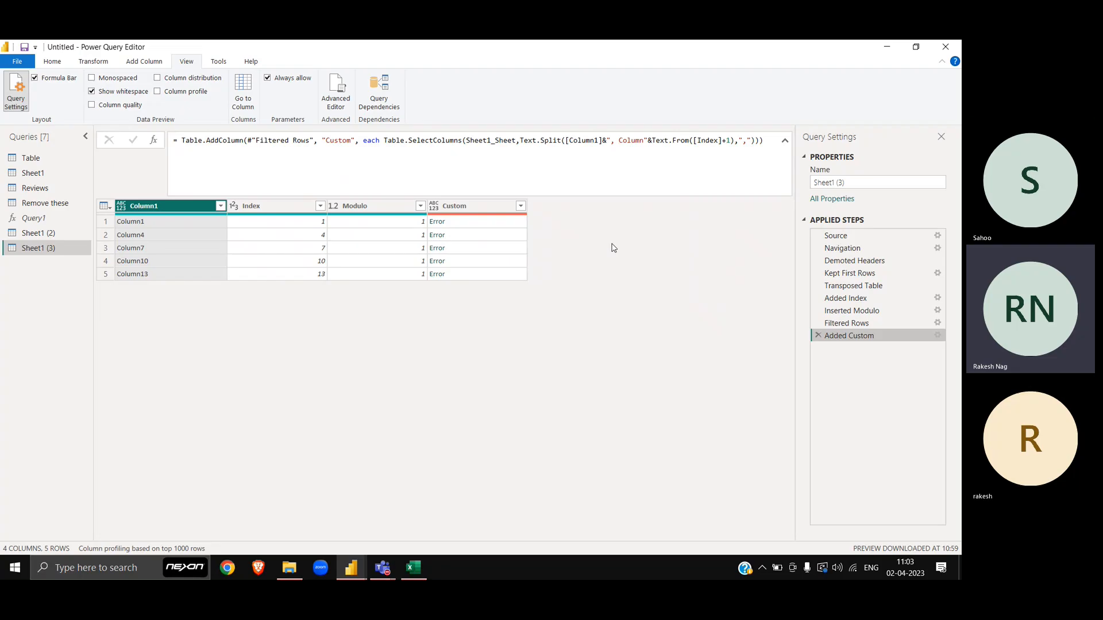
{"action": "left_click", "coordinate": [471, 223]}
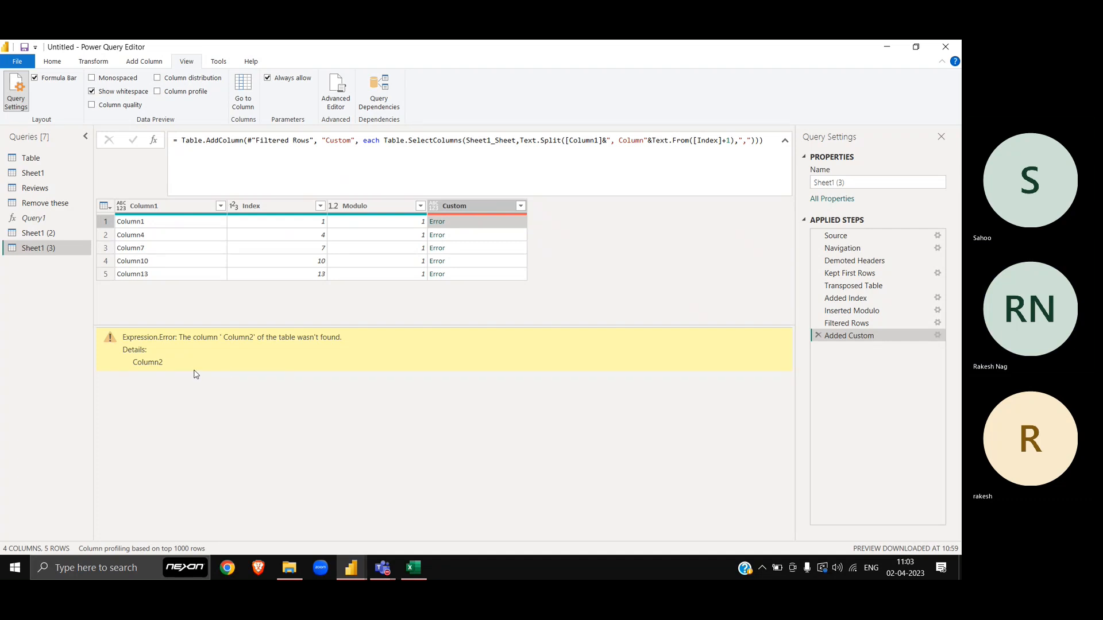
{"action": "left_click", "coordinate": [938, 336]}
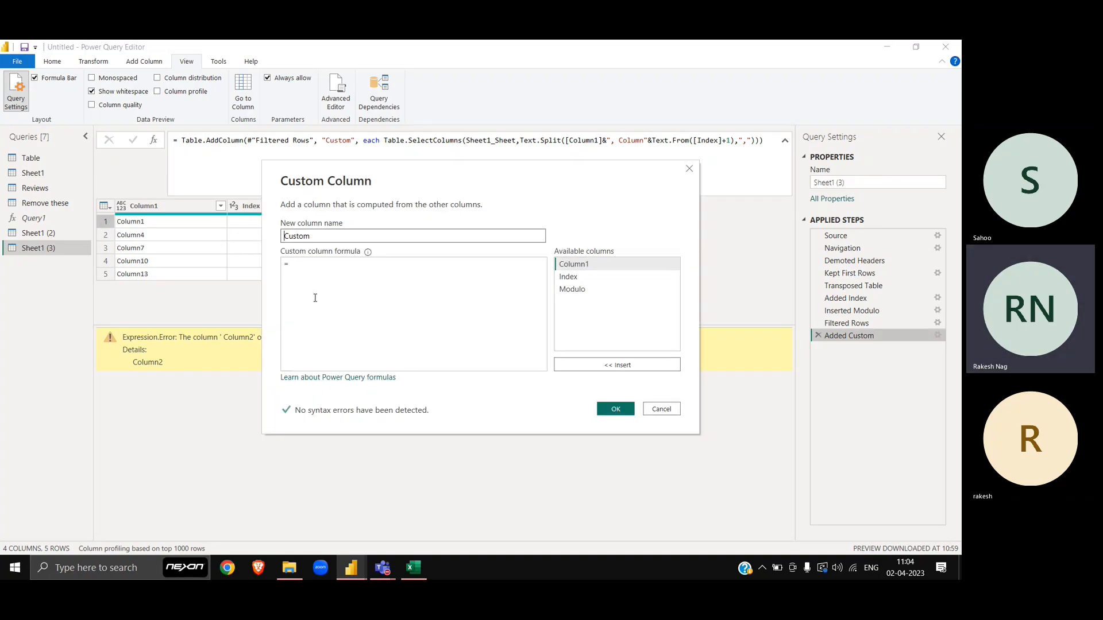
{"action": "key", "text": "Escape"}
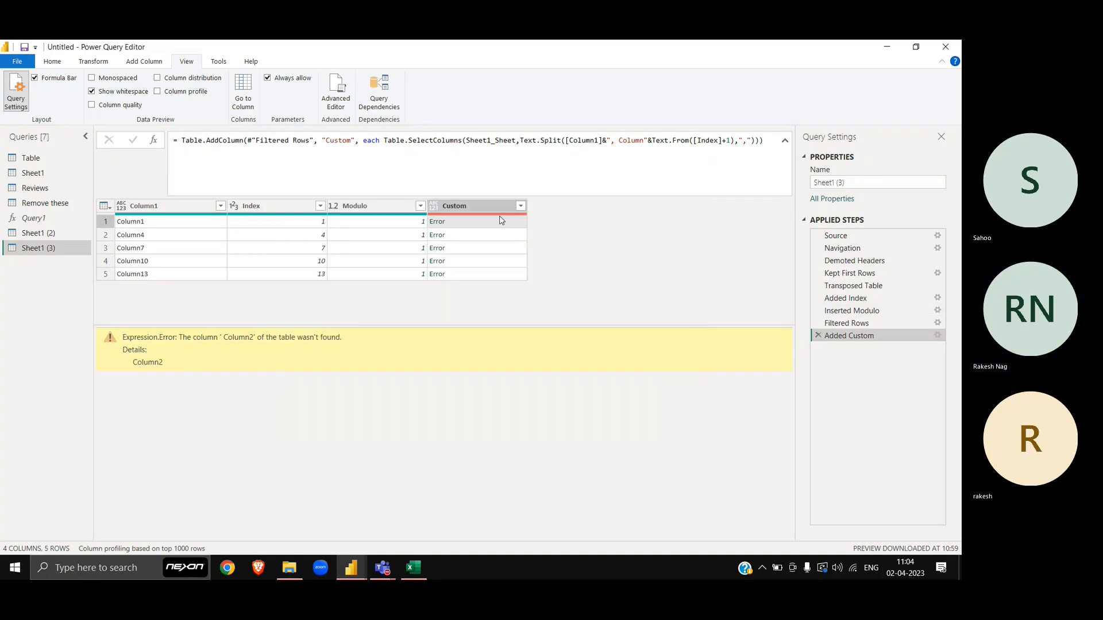
{"action": "left_click", "coordinate": [938, 335]}
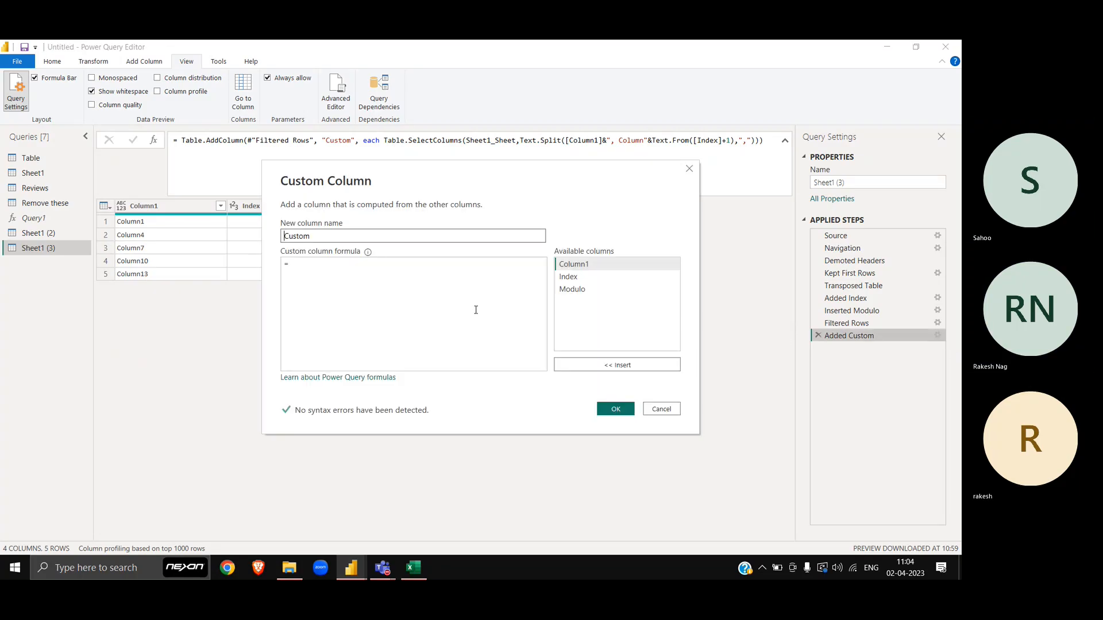
{"action": "left_click", "coordinate": [690, 169]}
Remove the Table.SelectColumns(Sheet1_Sheet, wrapper and its closing parenthesis from the Added Custom formula, leaving only the Text.Split expression
{"action": "left_click", "coordinate": [385, 143]}
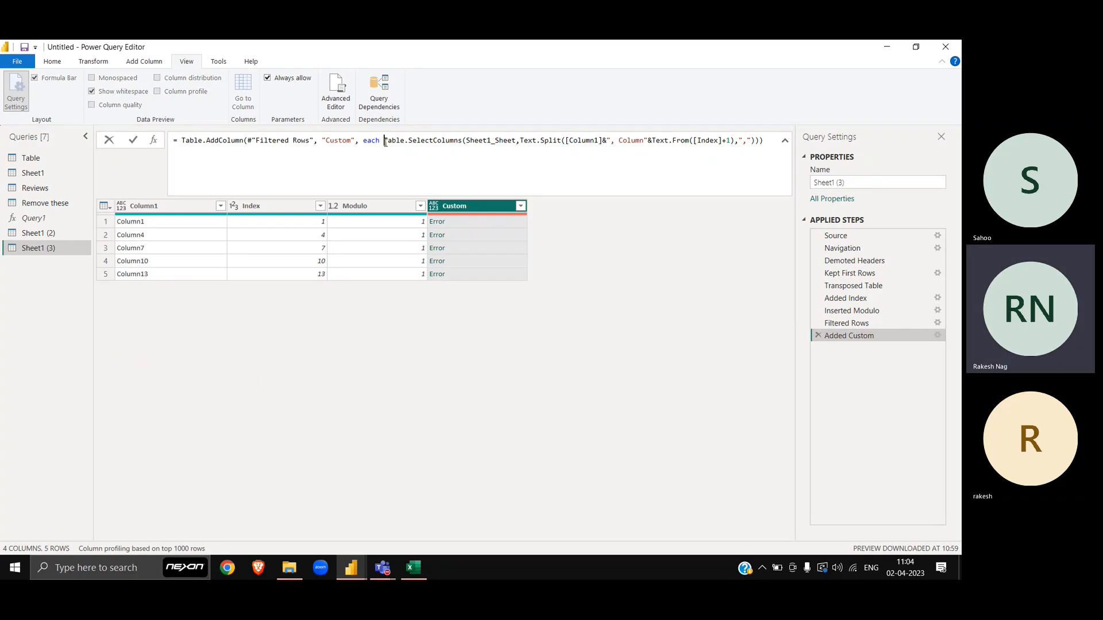
{"action": "key", "text": "shift+Right"}
{"action": "key", "text": "shift+Right"}
{"action": "key", "text": "shift+Right"}
{"action": "key", "text": "shift+Right"}
{"action": "key", "text": "shift+Right"}
{"action": "key", "text": "shift+Right"}
{"action": "key", "text": "shift+Right"}
{"action": "key", "text": "shift+Right"}
{"action": "key", "text": "shift+Right"}
{"action": "key", "text": "shift+Right"}
{"action": "key", "text": "shift+Right"}
{"action": "key", "text": "shift+Right"}
{"action": "key", "text": "shift+Right"}
{"action": "key", "text": "shift+Right"}
{"action": "key", "text": "shift+Right"}
{"action": "key", "text": "shift+Right"}
{"action": "key", "text": "shift+Right"}
{"action": "key", "text": "shift+Right"}
{"action": "key", "text": "shift+Right"}
{"action": "key", "text": "shift+Right"}
{"action": "key", "text": "shift+Right"}
{"action": "key", "text": "shift+Right"}
{"action": "key", "text": "shift+Right"}
{"action": "key", "text": "shift+Right"}
{"action": "key", "text": "shift+Right"}
{"action": "key", "text": "shift+Right"}
{"action": "key", "text": "shift+Right"}
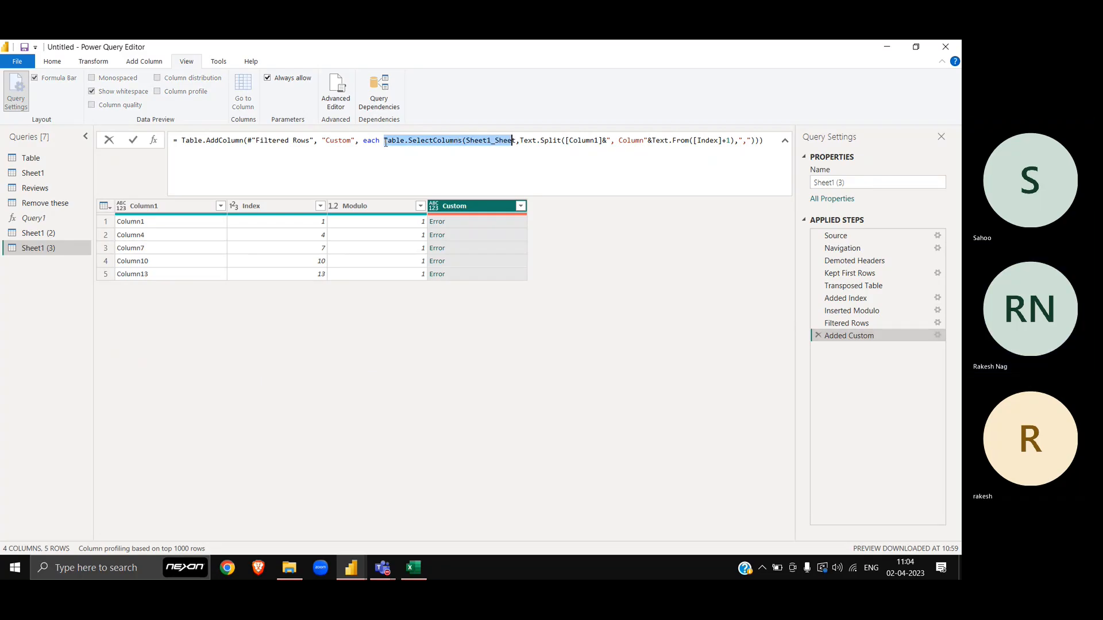
{"action": "key", "text": "BackSpace"}
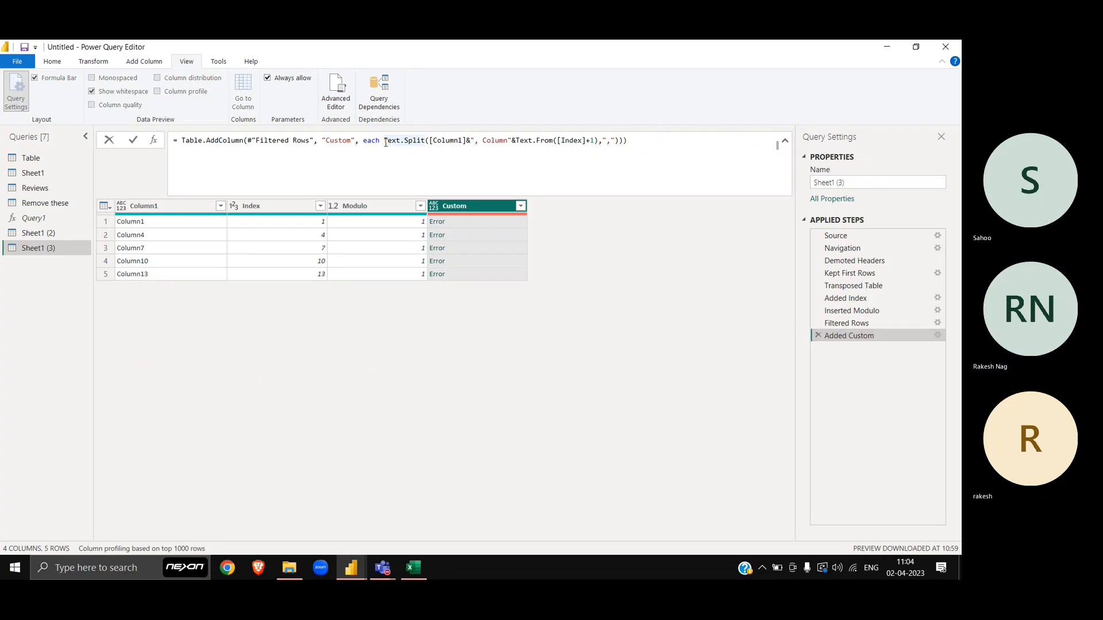
{"action": "key", "text": "End"}
{"action": "key", "text": "BackSpace"}
{"action": "key", "text": "Return"}
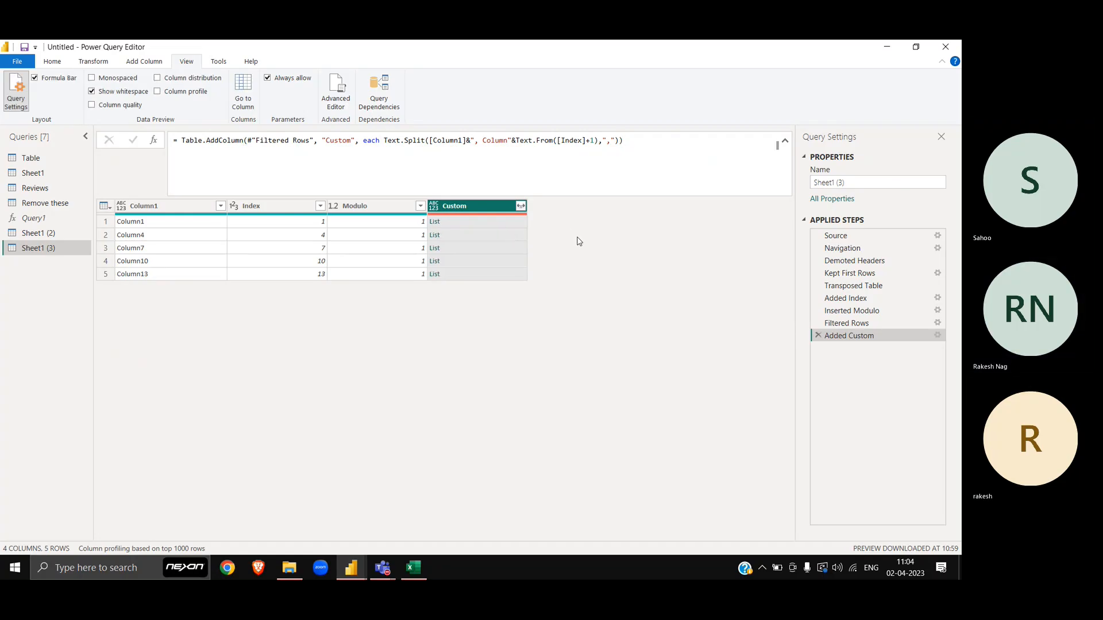
Preview the list of column names in each row of the Custom column
{"action": "left_click", "coordinate": [510, 224]}
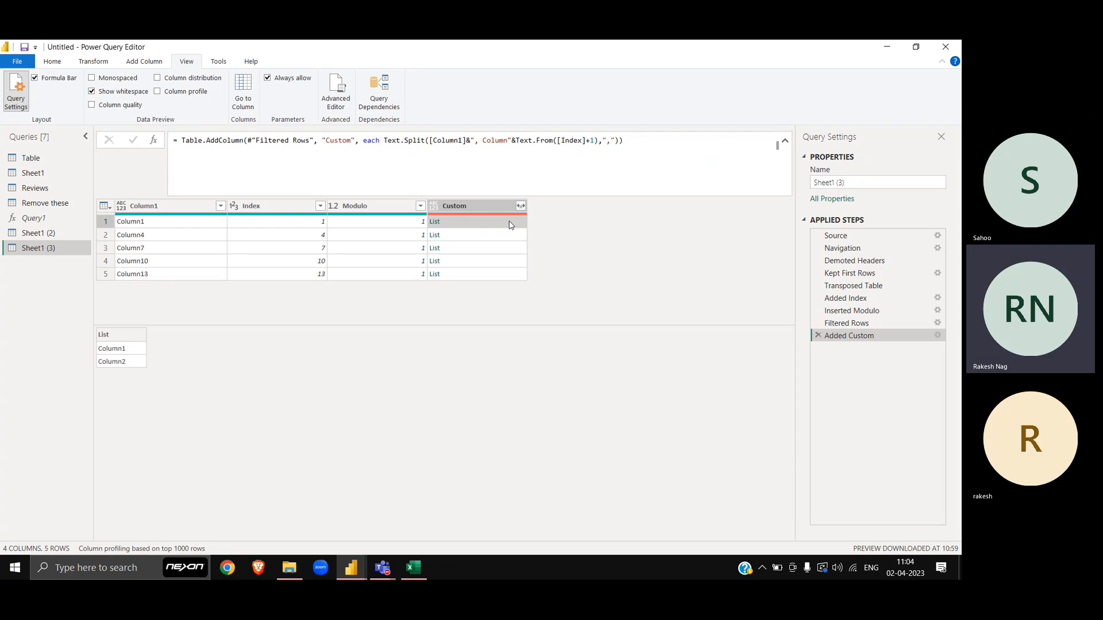
{"action": "key", "text": "Down"}
{"action": "key", "text": "Down"}
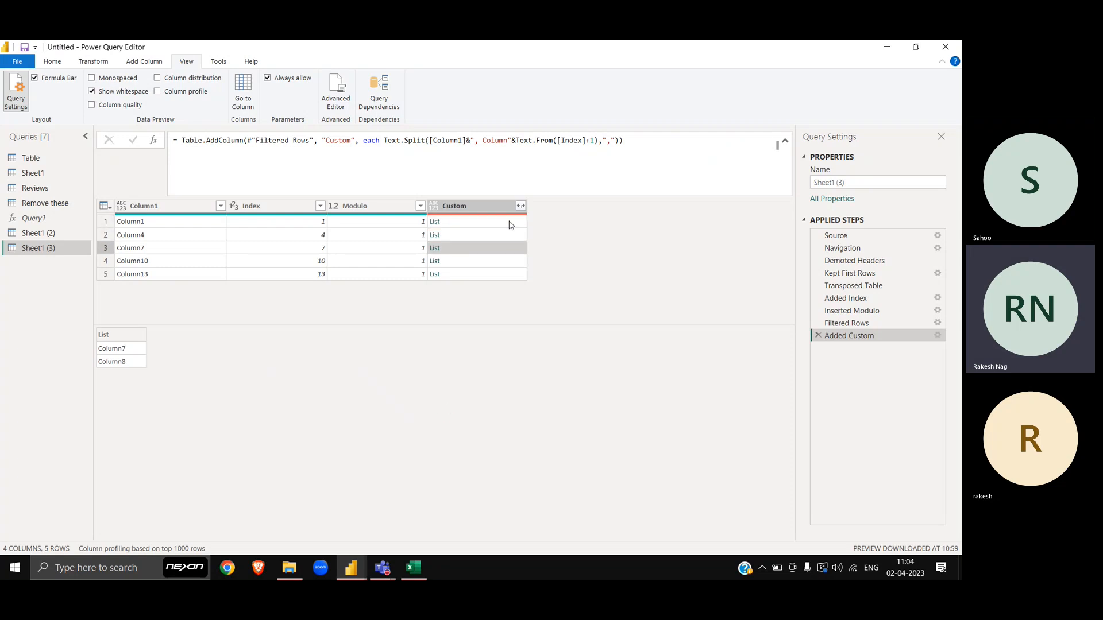
{"action": "key", "text": "Down"}
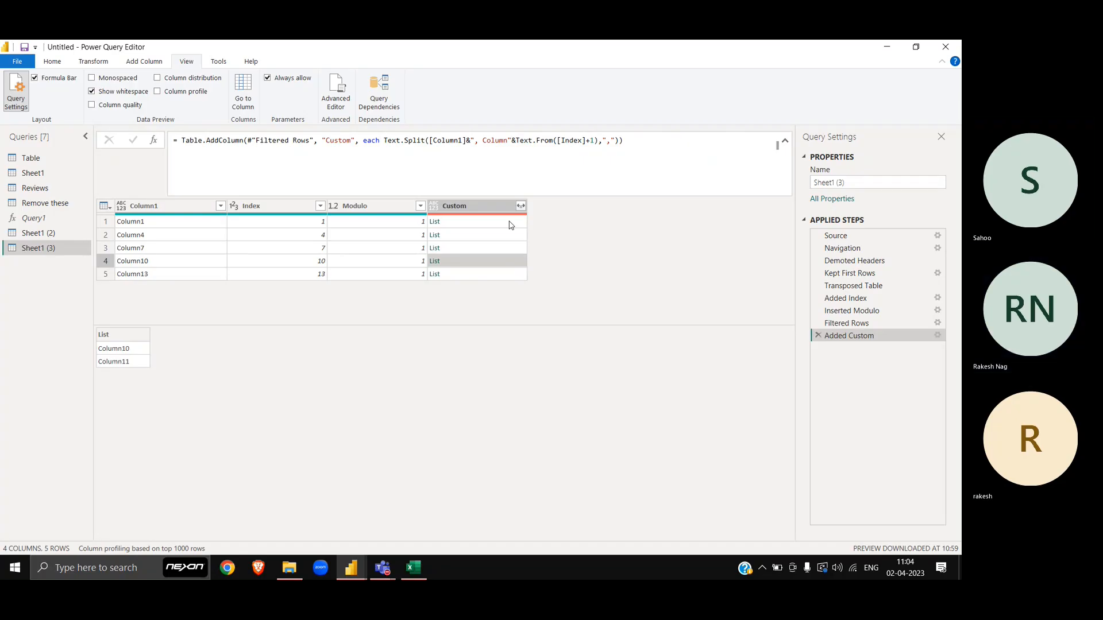
{"action": "key", "text": "Down"}
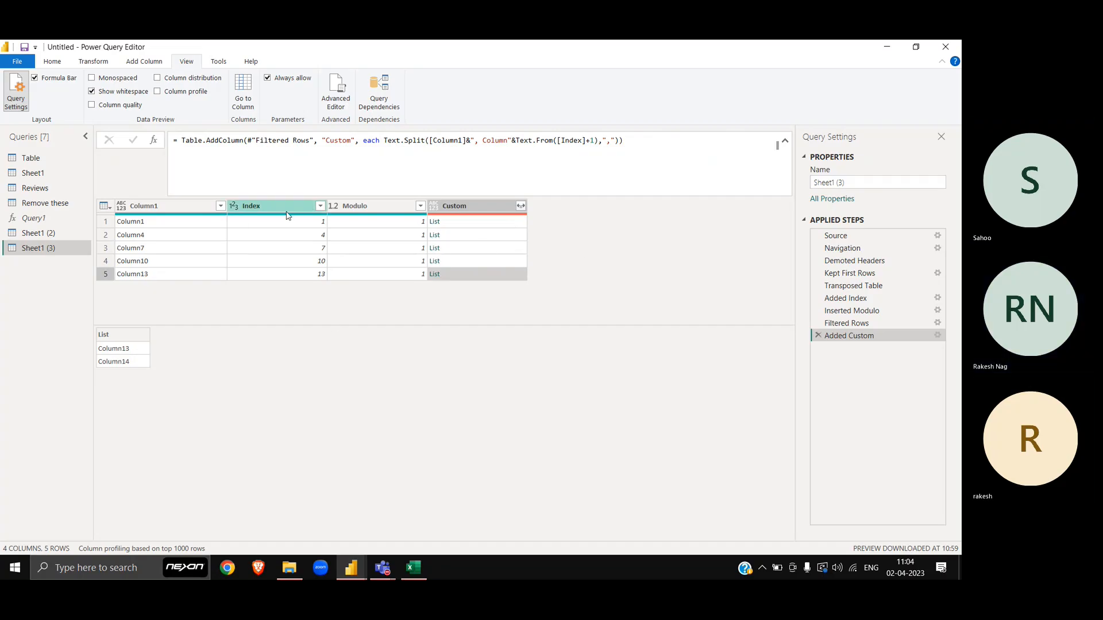
{"action": "left_click", "coordinate": [144, 65]}
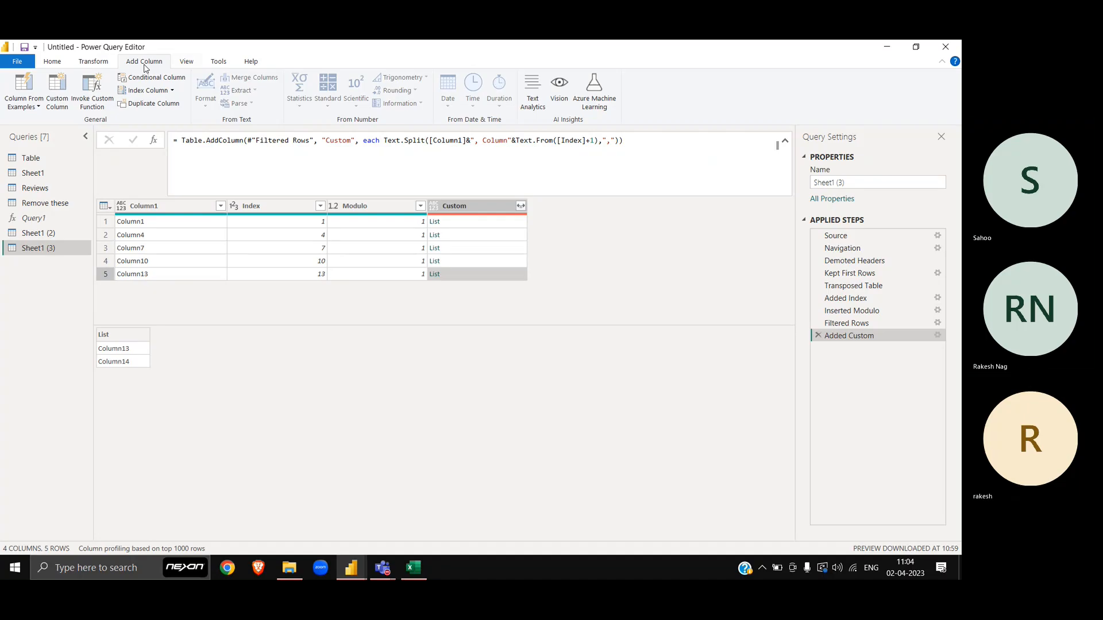
{"action": "left_click", "coordinate": [62, 102]}
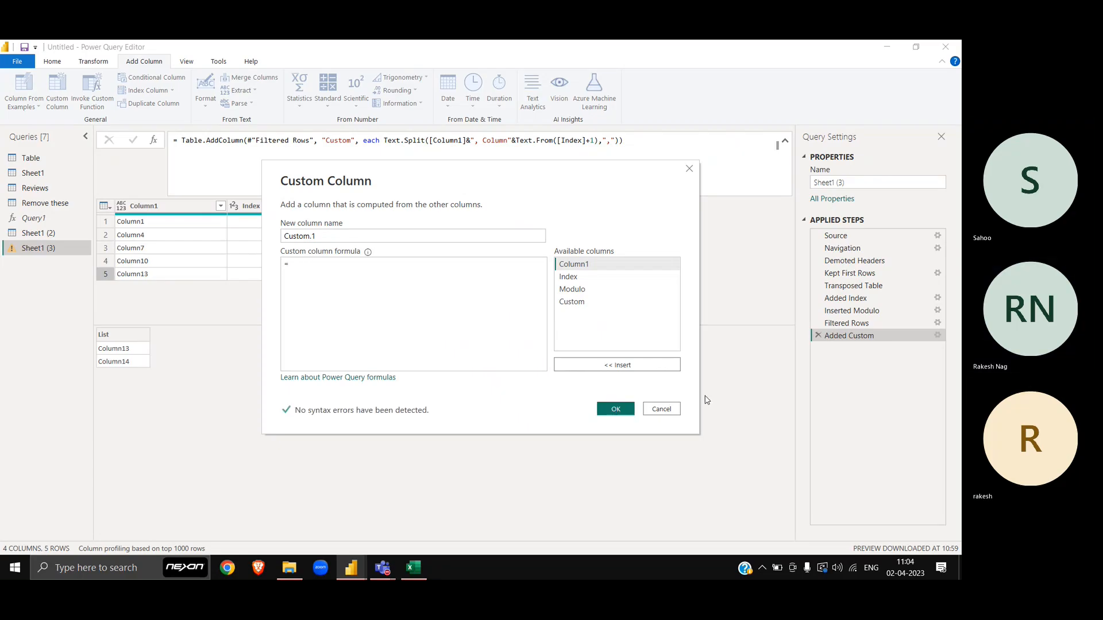
{"action": "left_click", "coordinate": [670, 411]}
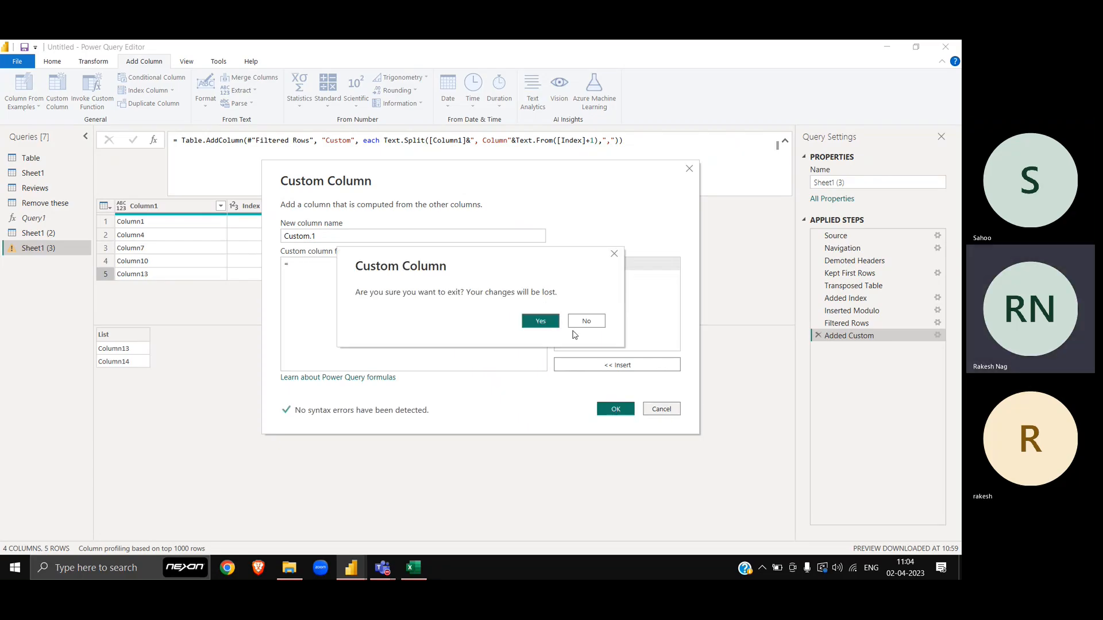
{"action": "left_click", "coordinate": [589, 320]}
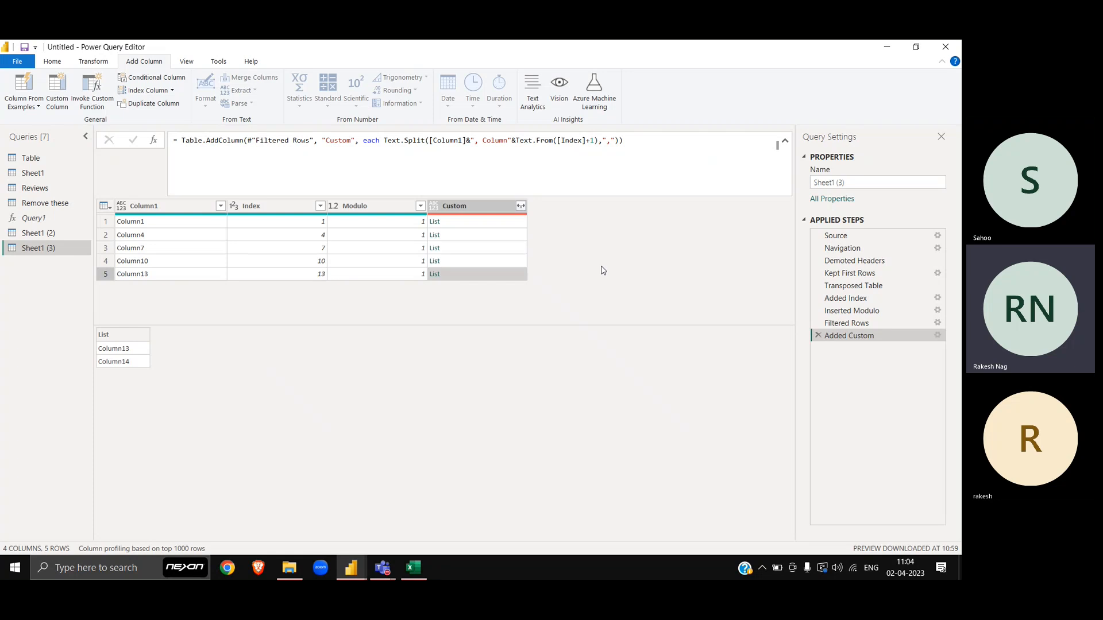
Close and apply the query changes to the report, and reopen the Sheet1 (3) query in the Power Query Editor
{"action": "left_click", "coordinate": [50, 63]}
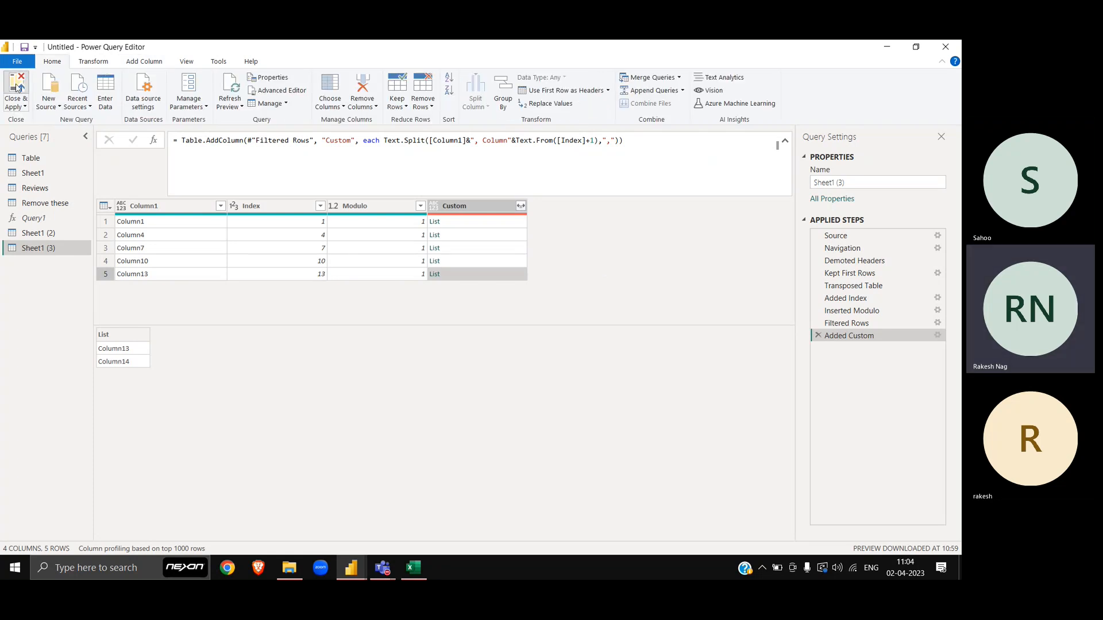
{"action": "left_click", "coordinate": [17, 87]}
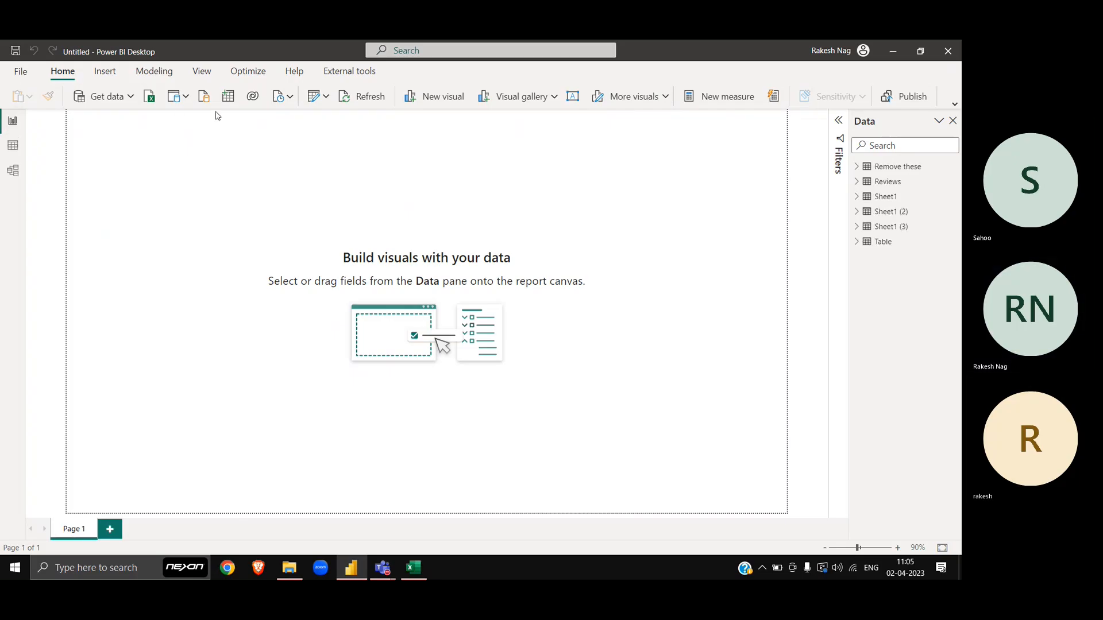
{"action": "left_click", "coordinate": [314, 96]}
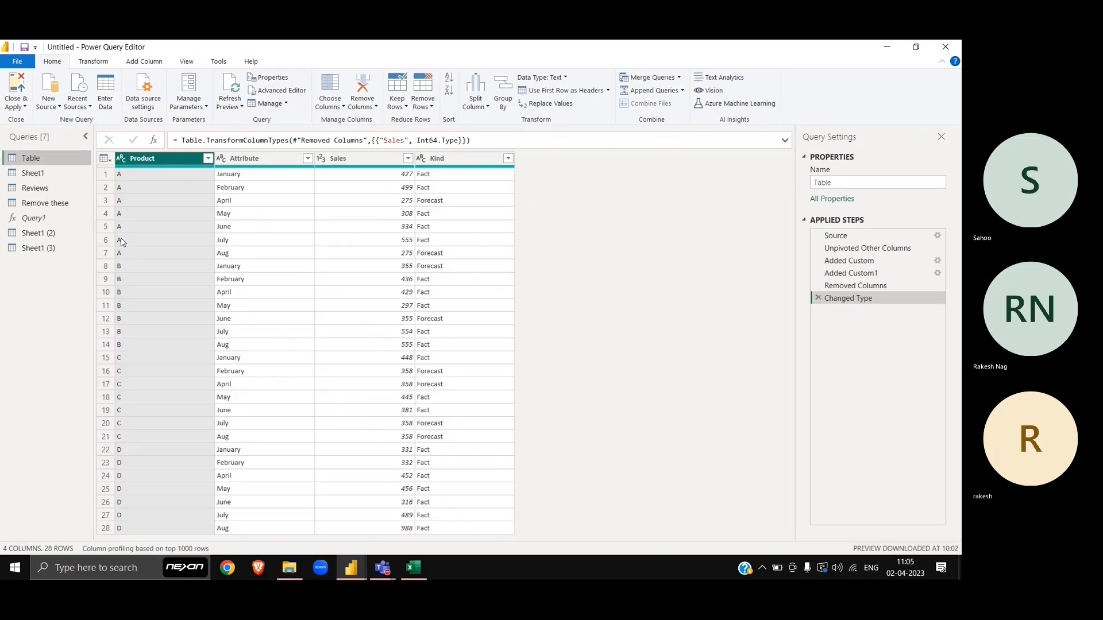
{"action": "left_click", "coordinate": [32, 247]}
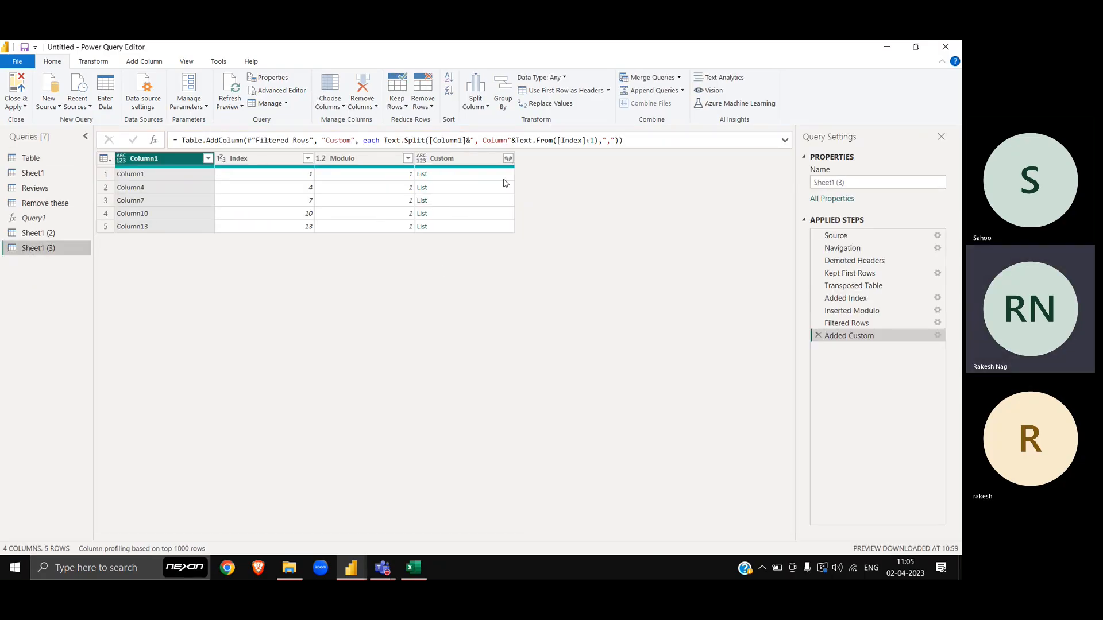
Preview the first row's list in the Custom column and start a new custom column formula with Table.SelectColumns(
{"action": "left_click", "coordinate": [478, 175]}
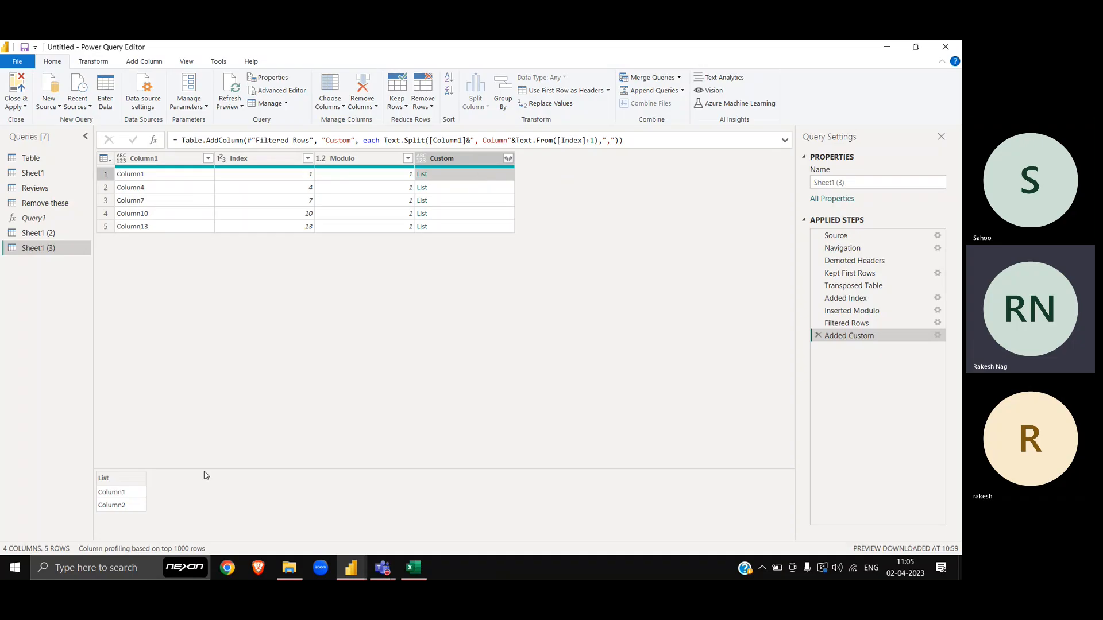
{"action": "left_click", "coordinate": [144, 62]}
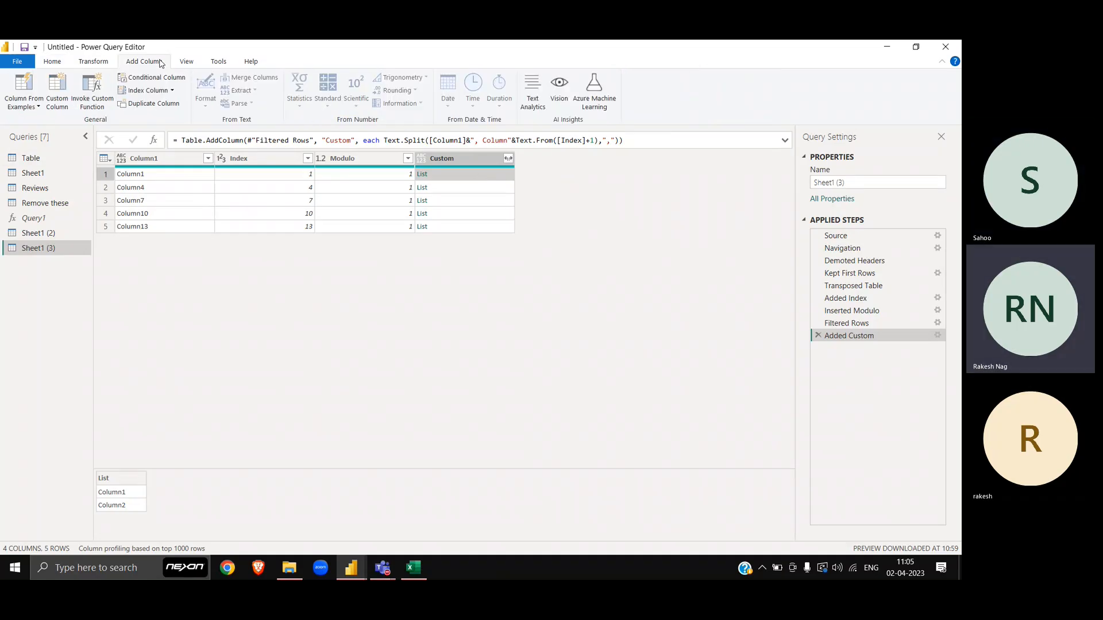
{"action": "left_click", "coordinate": [68, 93]}
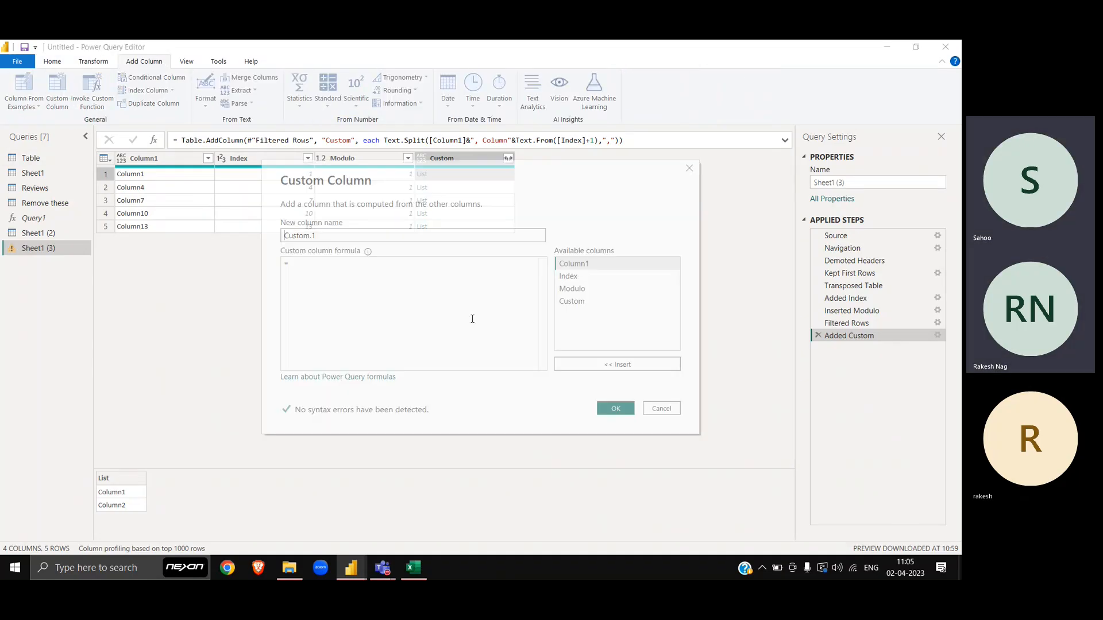
{"action": "type", "text": "Table"}
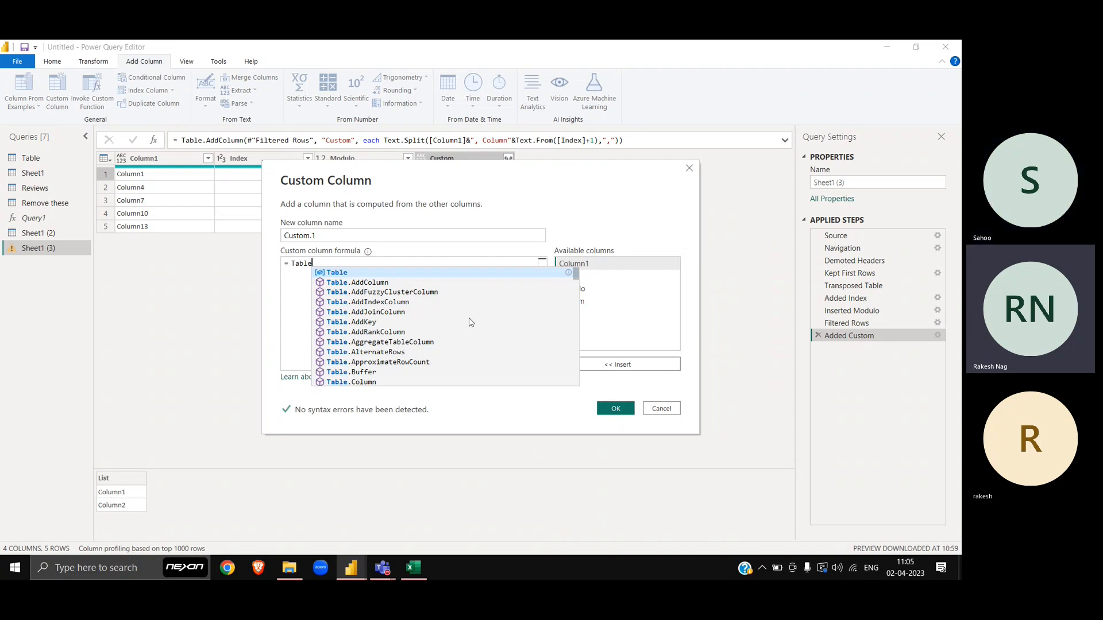
{"action": "type", "text": ".S"}
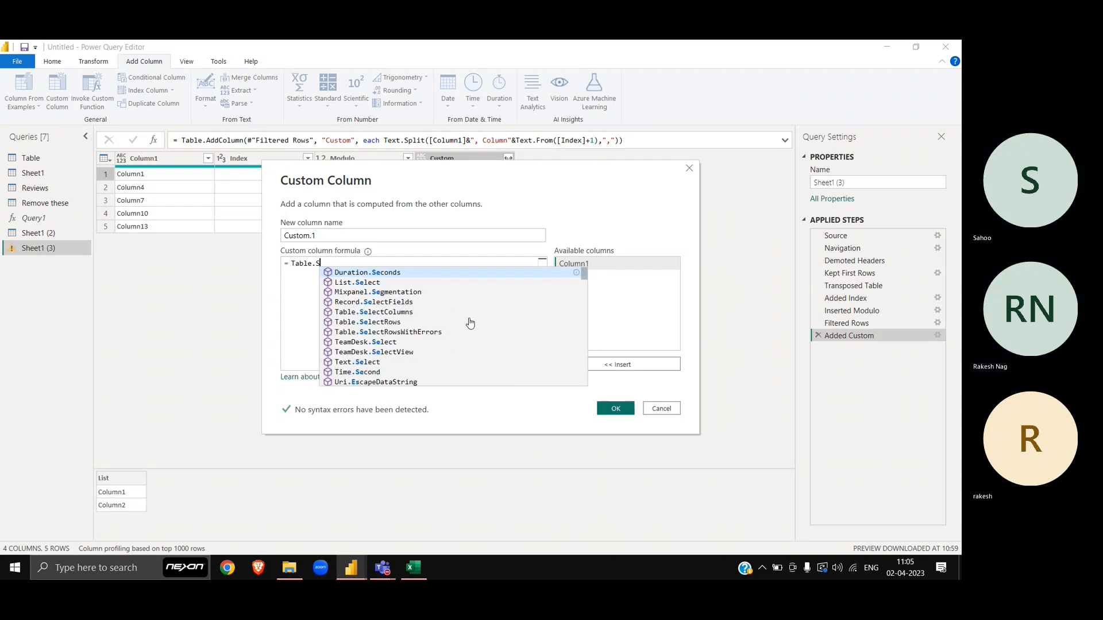
{"action": "type", "text": "electColumns"}
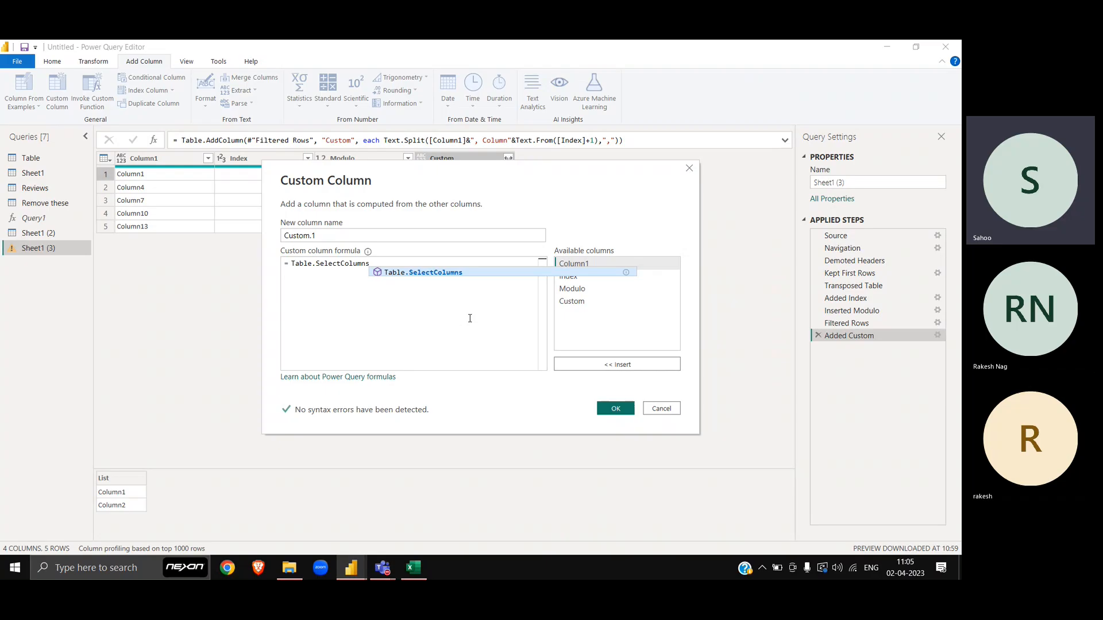
{"action": "key", "text": "Tab"}
{"action": "type", "text": "("}
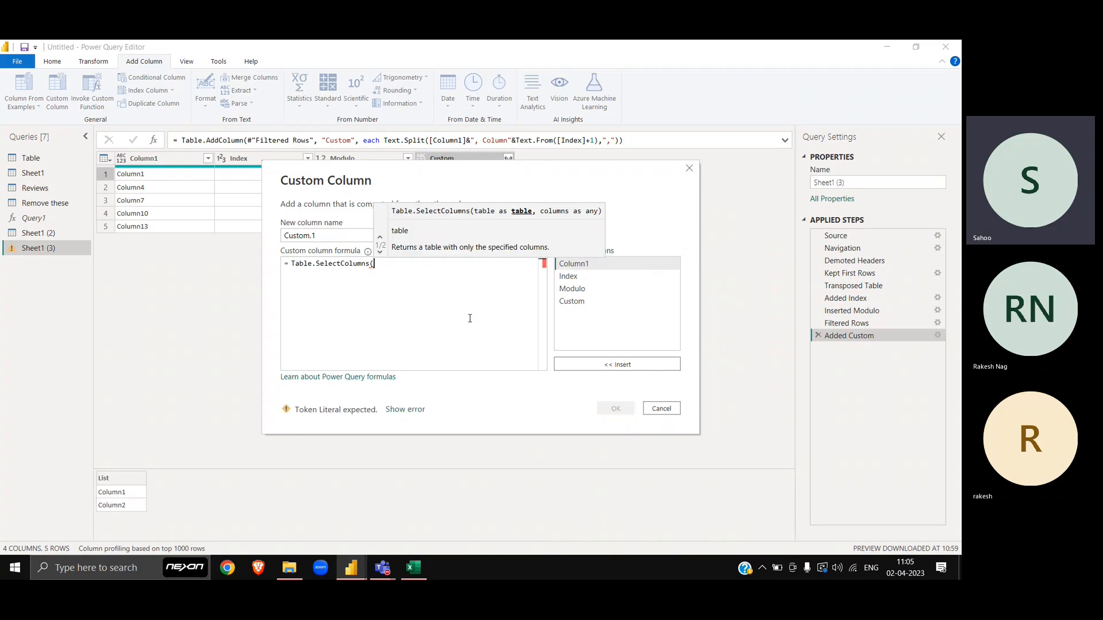
{"action": "double_click", "coordinate": [592, 303]}
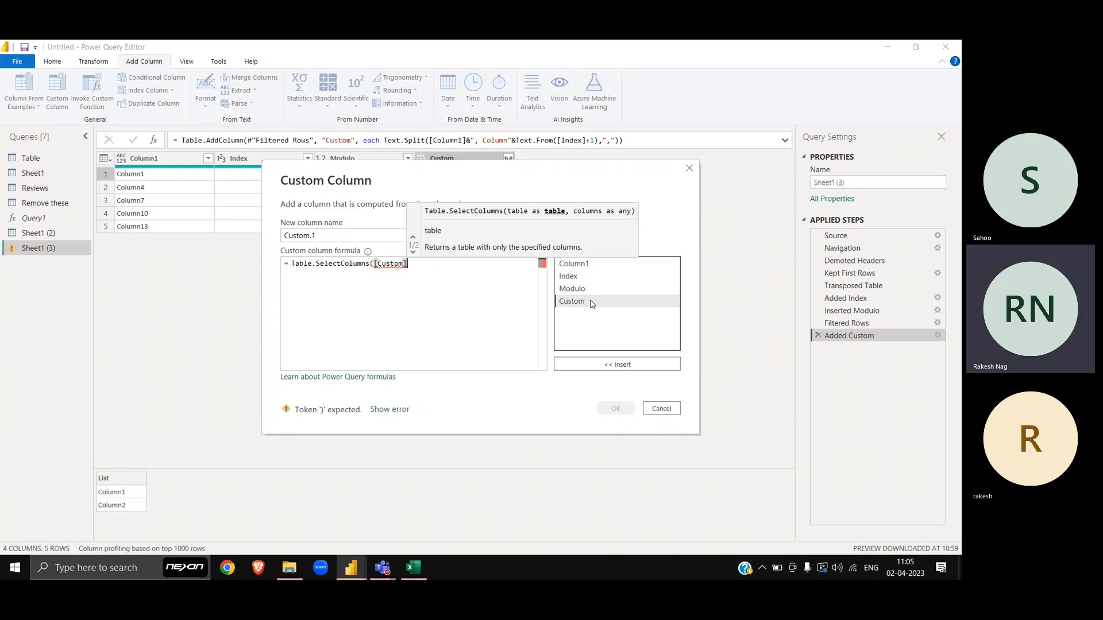
{"action": "left_click_drag", "start_coordinate": [483, 191], "coordinate": [487, 278]}
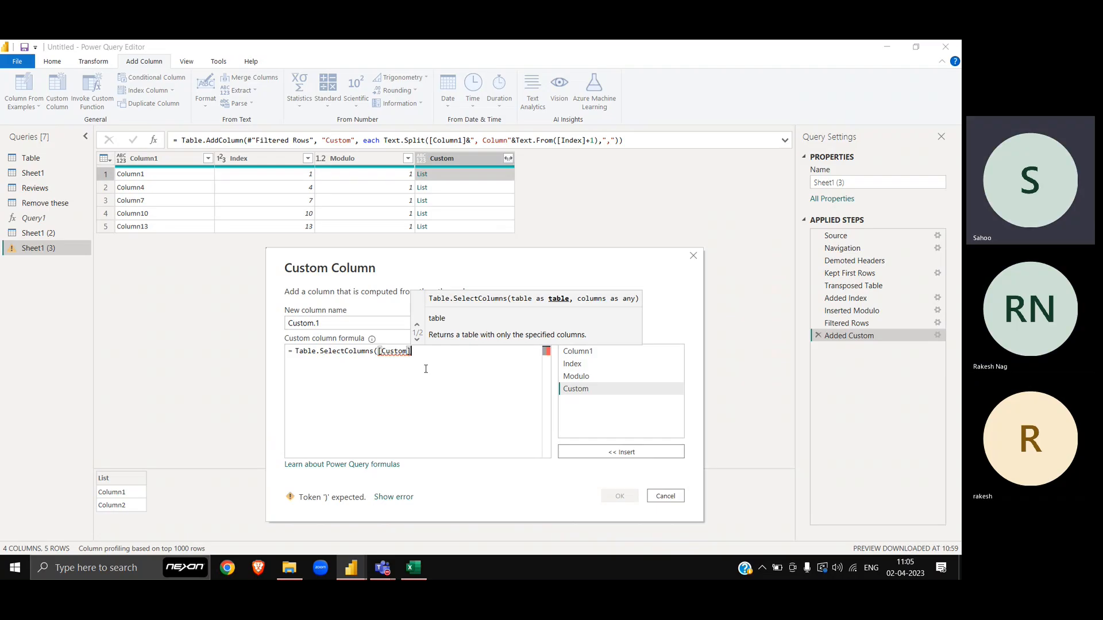
{"action": "key", "text": "BackSpace"}
{"action": "key", "text": "BackSpace"}
{"action": "key", "text": "BackSpace"}
{"action": "key", "text": "BackSpace"}
{"action": "key", "text": "BackSpace"}
{"action": "key", "text": "BackSpace"}
{"action": "key", "text": "BackSpace"}
{"action": "key", "text": "BackSpace"}
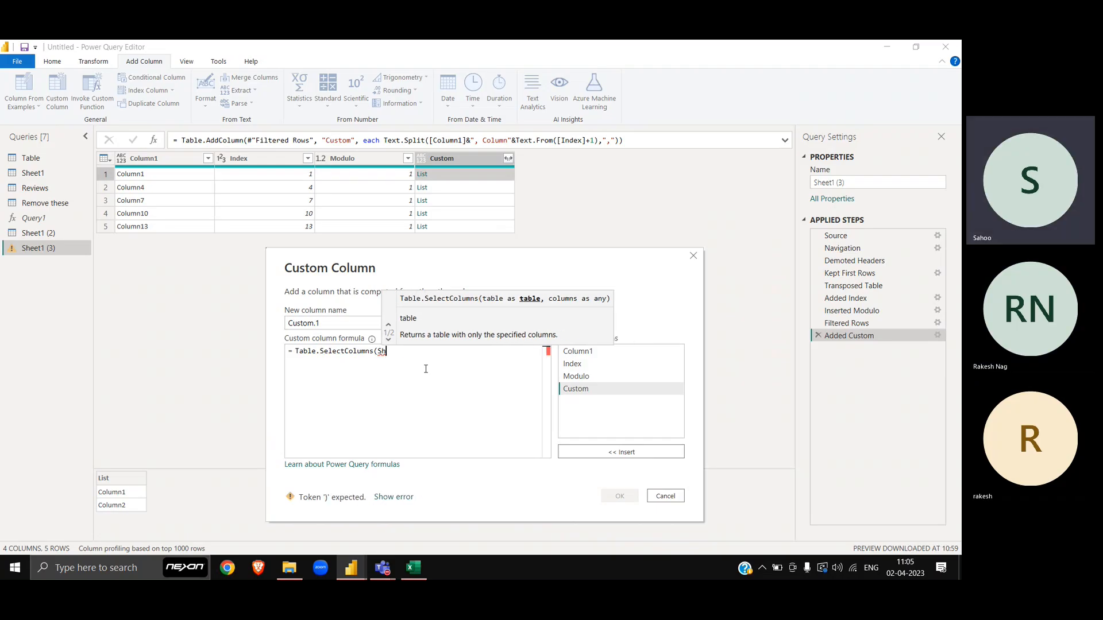
Complete the formula as Table.SelectColumns(Sheet1_Sheet,[Custom]) and add the custom column
{"action": "type", "text": "Shee"}
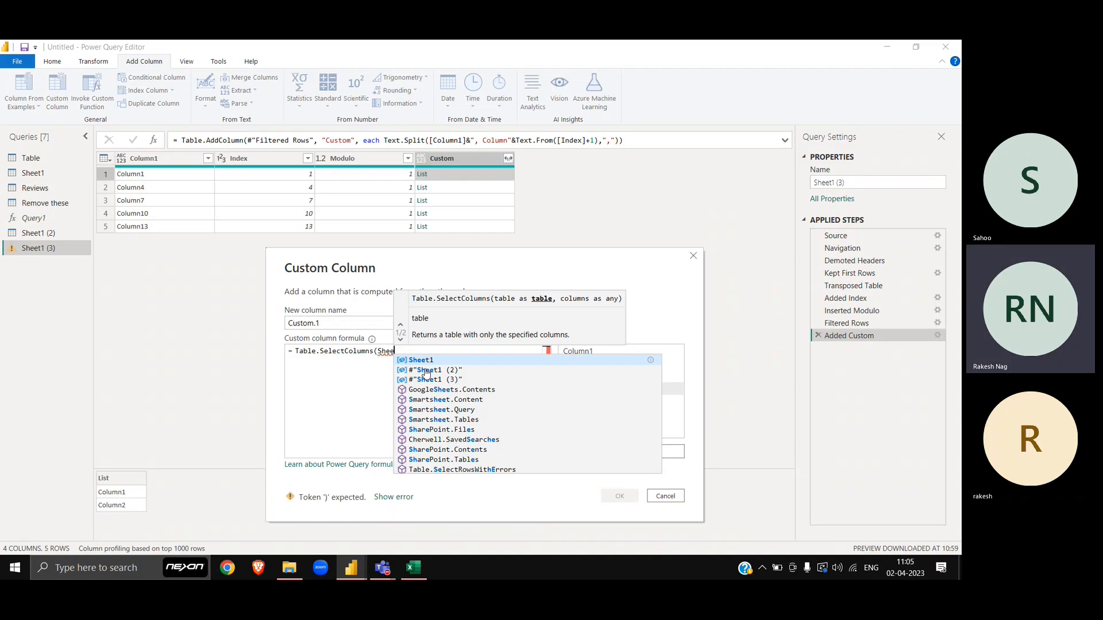
{"action": "type", "text": "t1_S"}
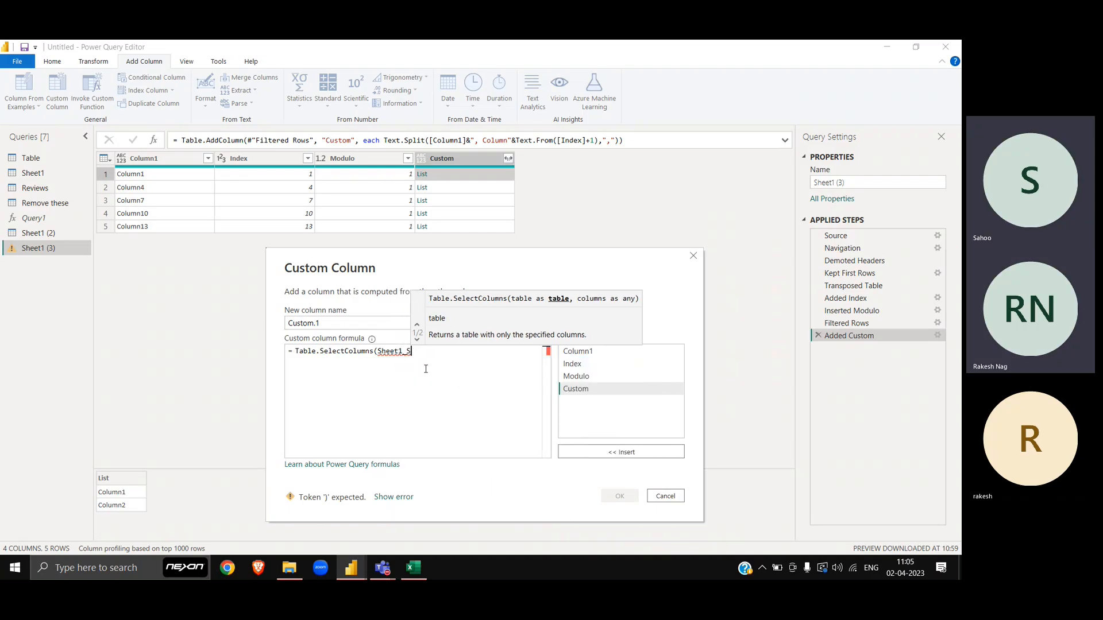
{"action": "type", "text": "heet"}
{"action": "type", "text": ","}
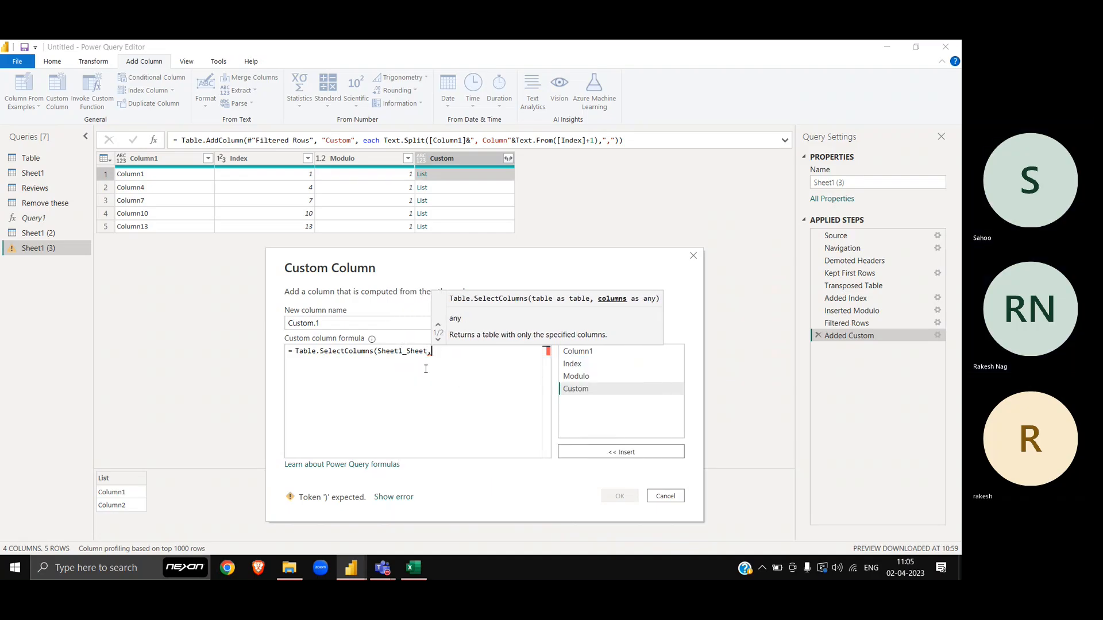
{"action": "double_click", "coordinate": [573, 391]}
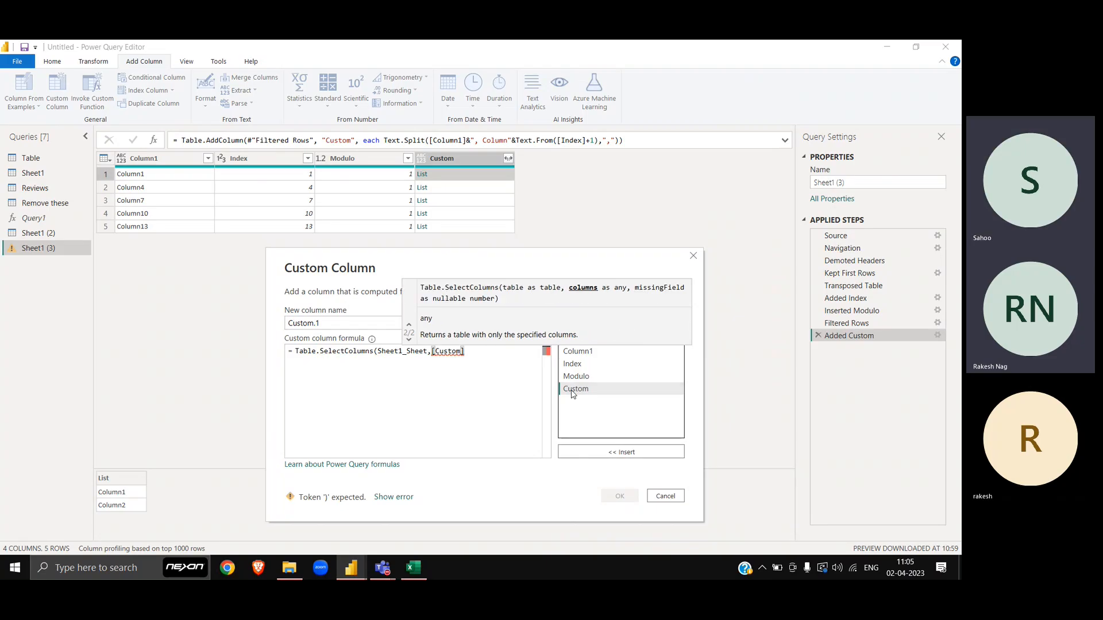
{"action": "type", "text": ")"}
{"action": "left_click", "coordinate": [619, 496]}
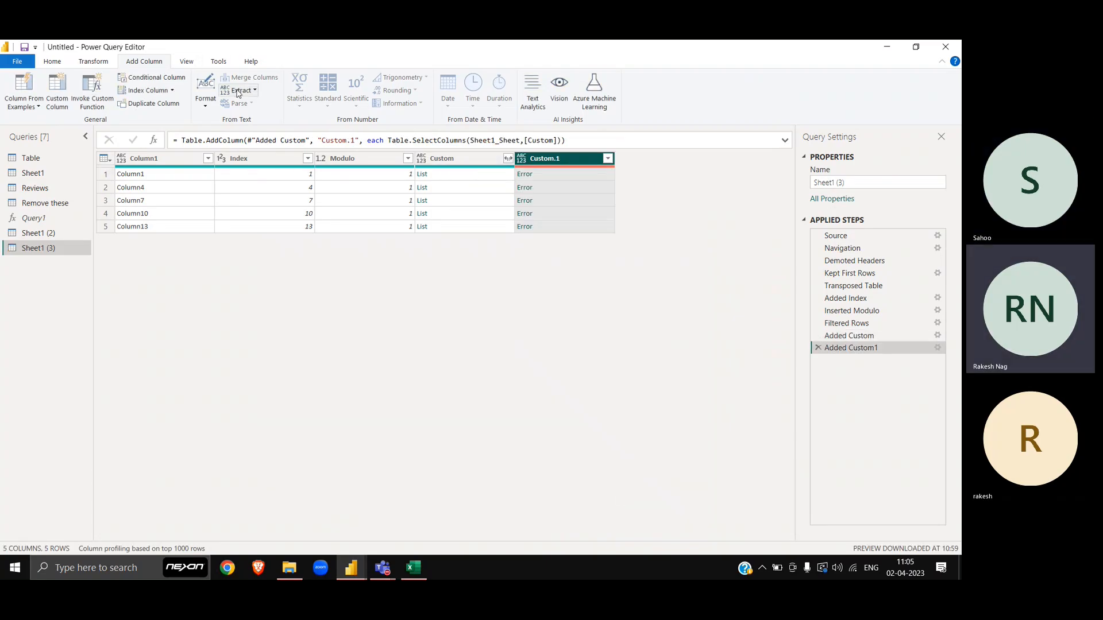
Check the Sheet1_Sheet step name in the query's full M code
{"action": "left_click", "coordinate": [194, 62]}
{"action": "left_click", "coordinate": [336, 90]}
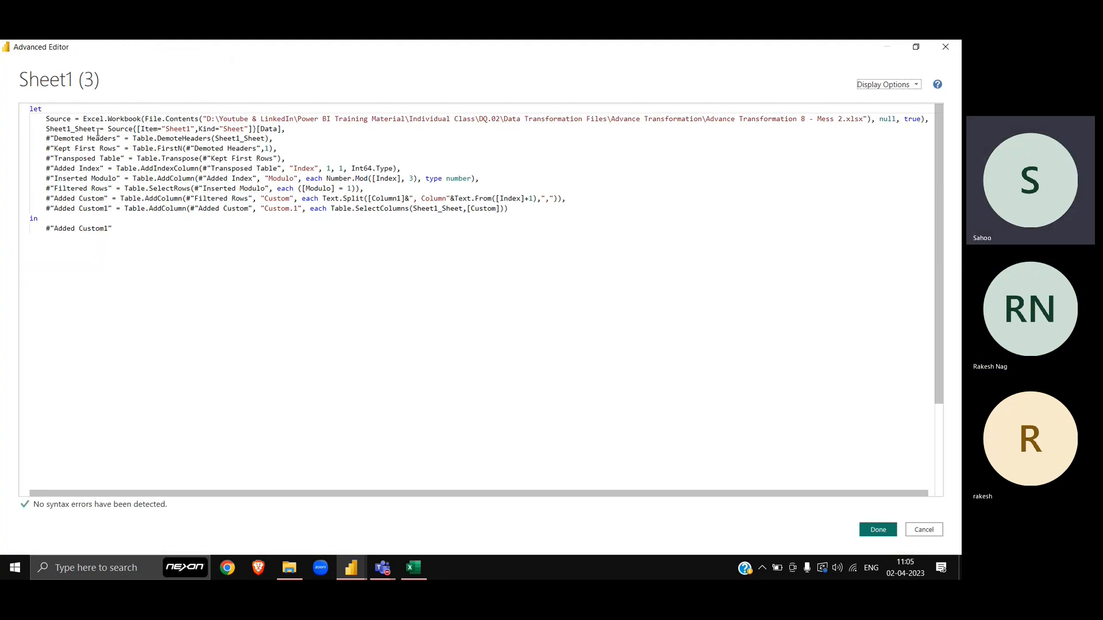
{"action": "double_click", "coordinate": [89, 129]}
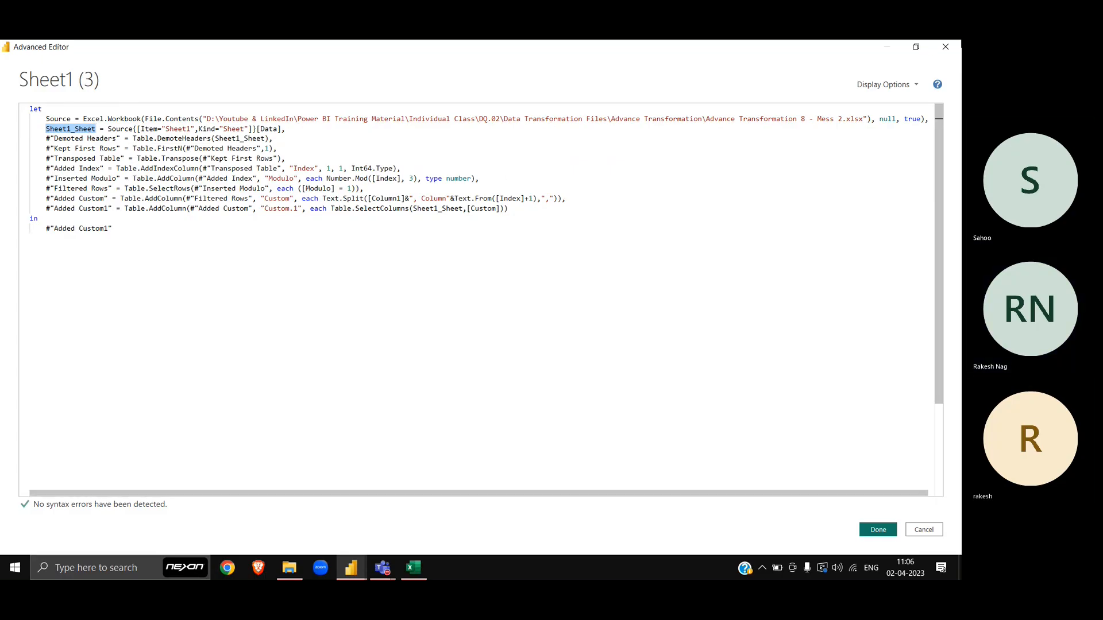
{"action": "left_click", "coordinate": [878, 530]}
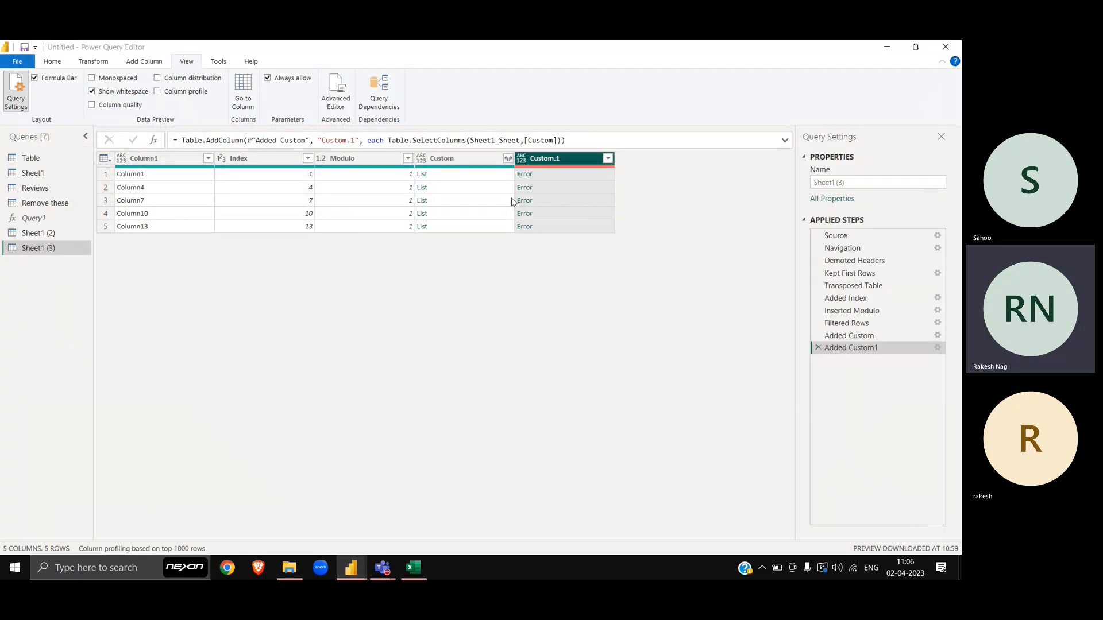
Rewrite the table argument as #"Sheet1_Sheet" in the Added Custom1 step's Table.SelectColumns formula
{"action": "double_click", "coordinate": [481, 140]}
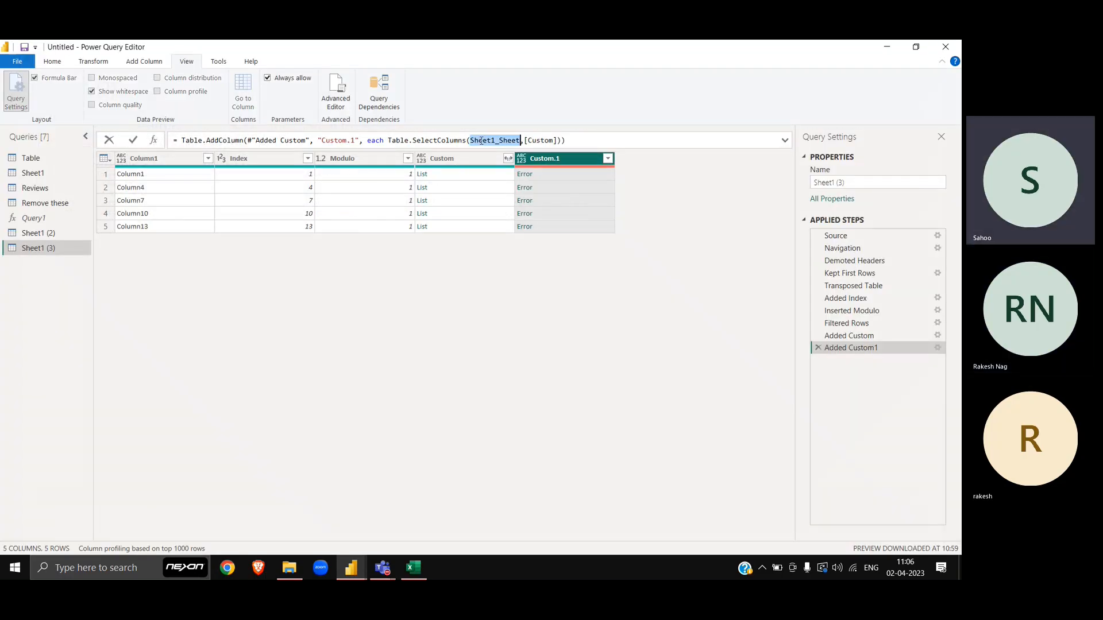
{"action": "key", "text": "Left"}
{"action": "type", "text": "#"}
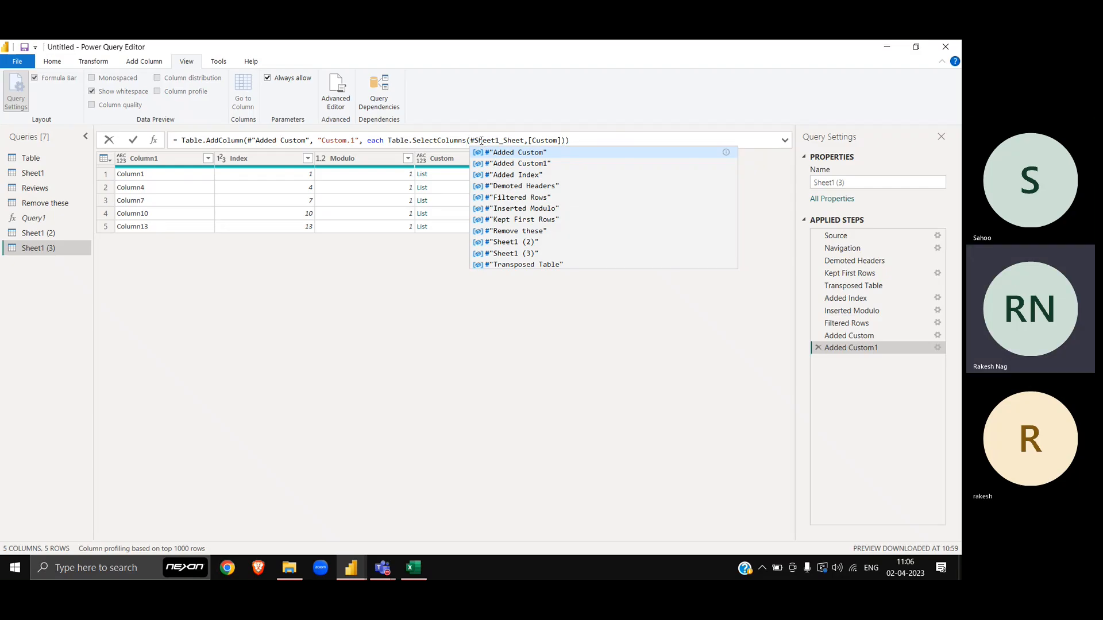
{"action": "type", "text": "\""}
{"action": "left_click", "coordinate": [482, 140]}
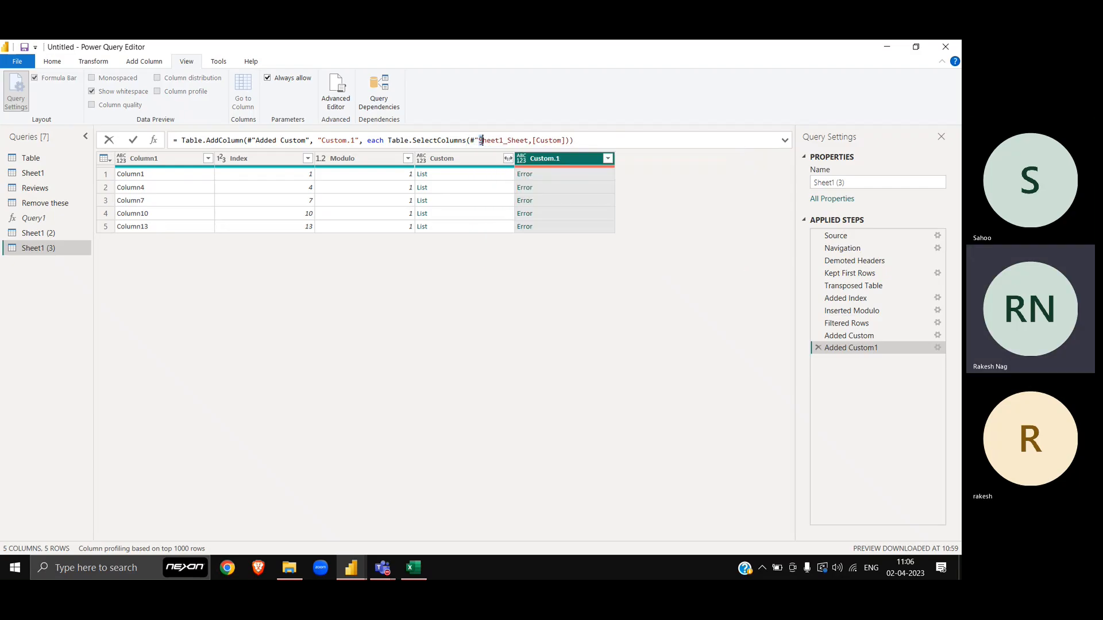
{"action": "double_click", "coordinate": [482, 140]}
{"action": "key", "text": "Right"}
{"action": "type", "text": "\""}
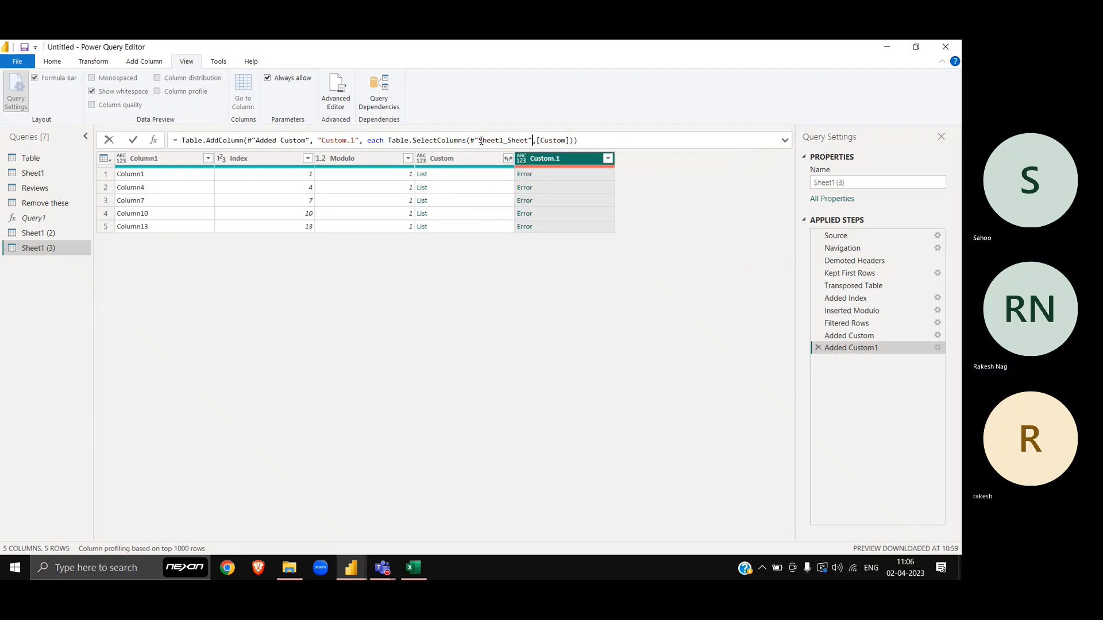
{"action": "key", "text": "Return"}
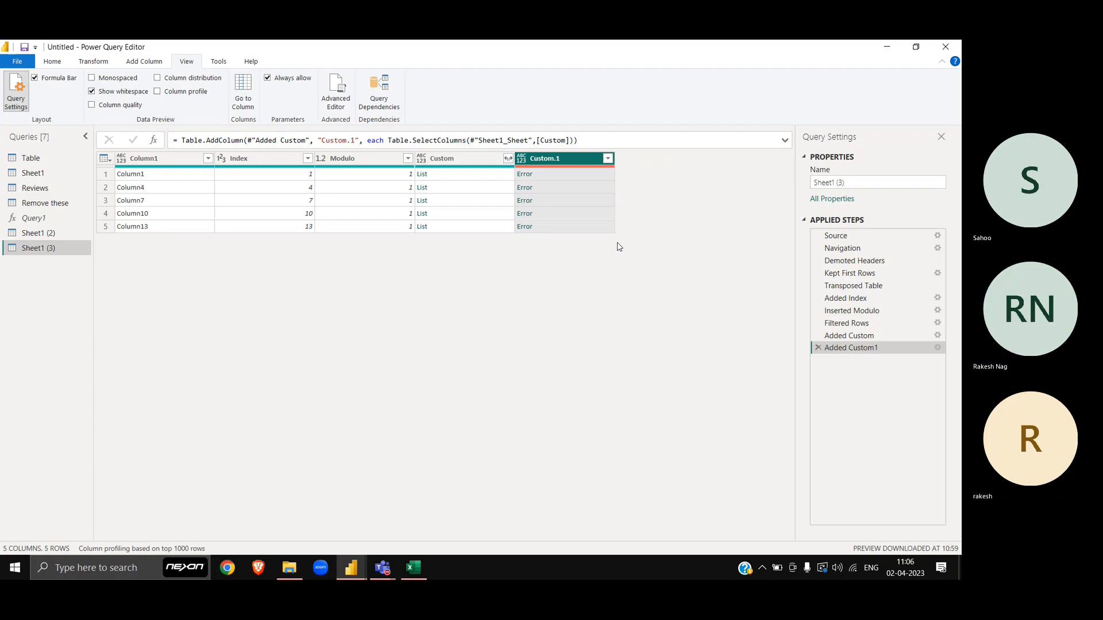
Examine the error details in the first row of the Custom.1 column, enlarging the preview area
{"action": "left_click", "coordinate": [573, 178]}
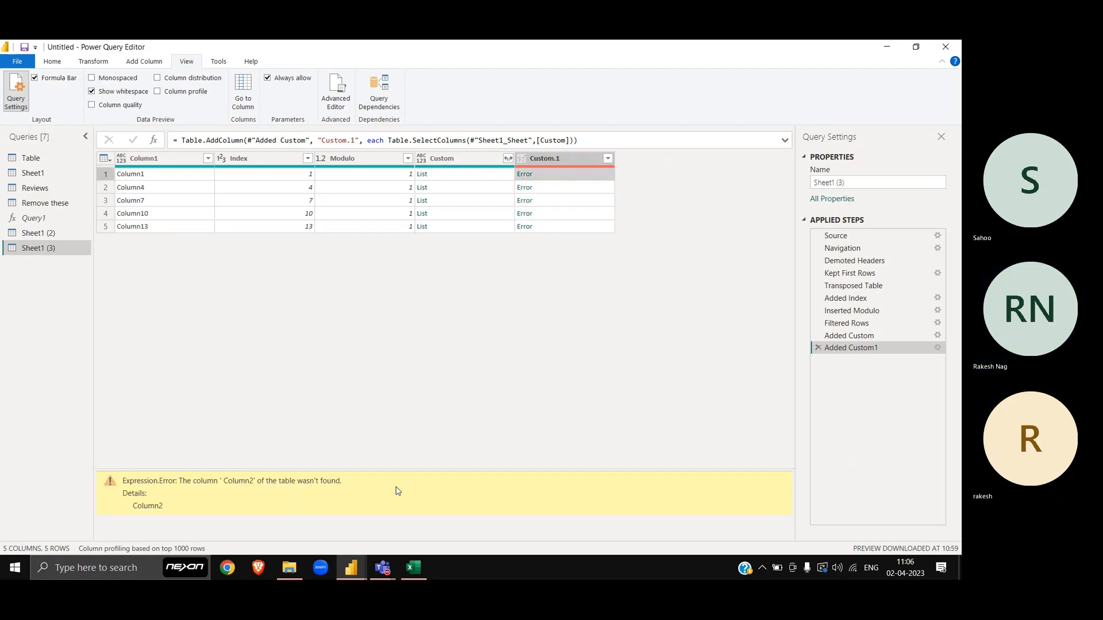
{"action": "left_click_drag", "start_coordinate": [380, 470], "coordinate": [383, 332]}
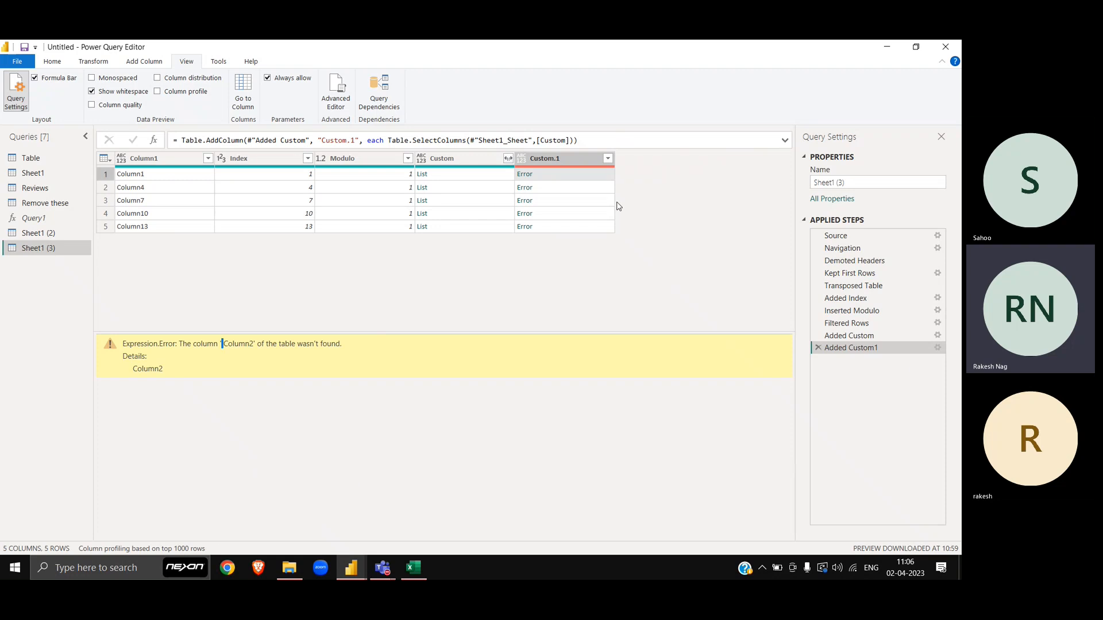
Remove the space before Column in the Added Custom step's Text.Split formula and return to the Added Custom1 step
{"action": "left_click", "coordinate": [870, 336]}
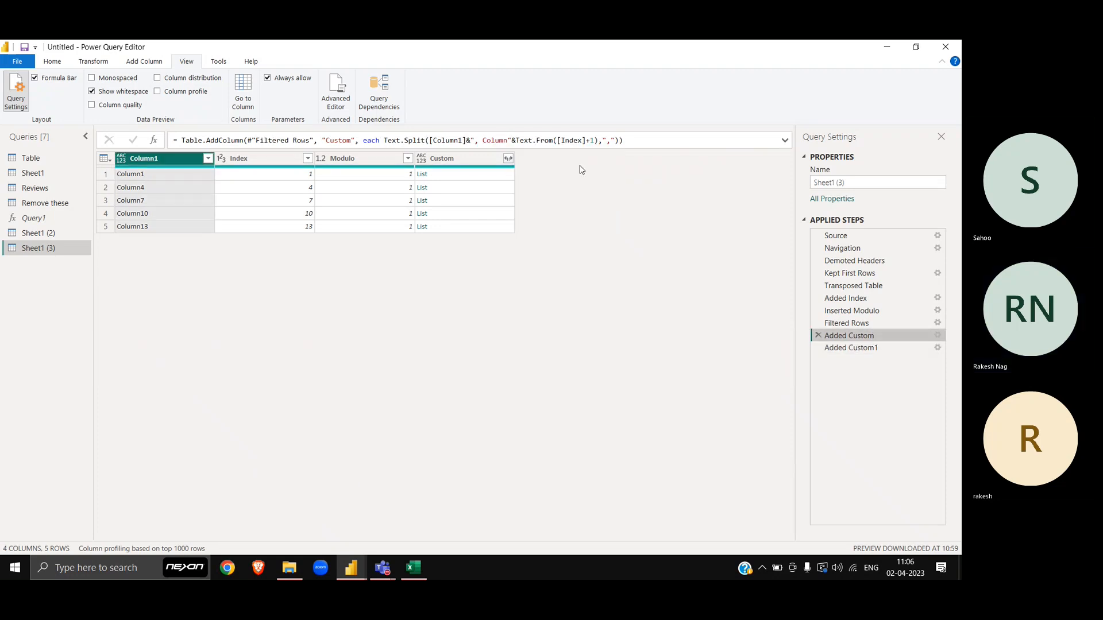
{"action": "left_click", "coordinate": [485, 141]}
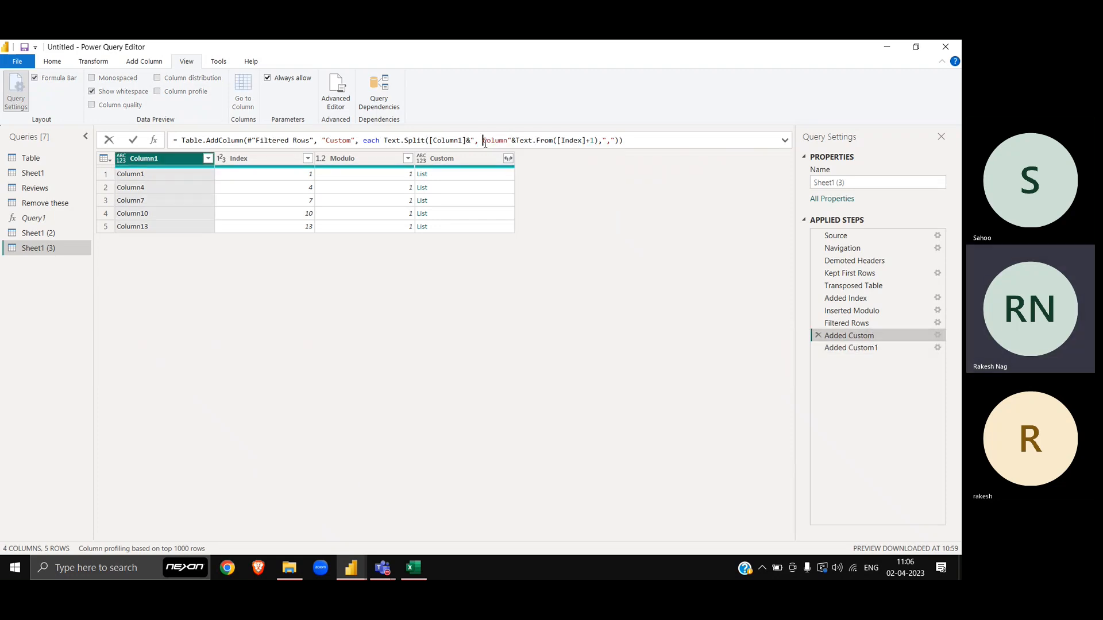
{"action": "key", "text": "BackSpace"}
{"action": "key", "text": "Return"}
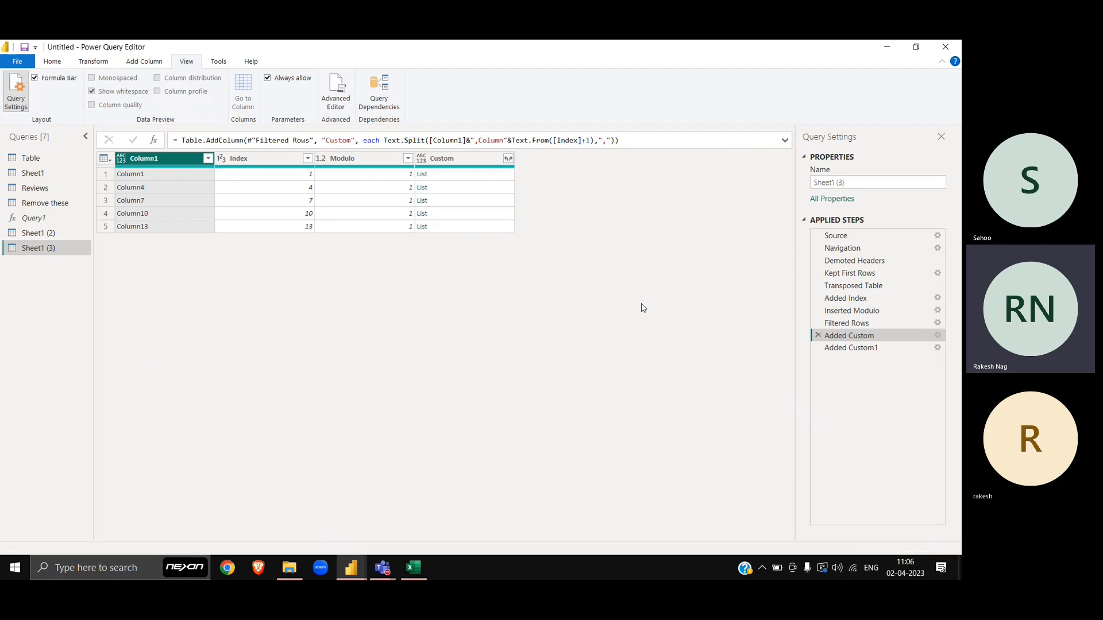
{"action": "left_click", "coordinate": [883, 351]}
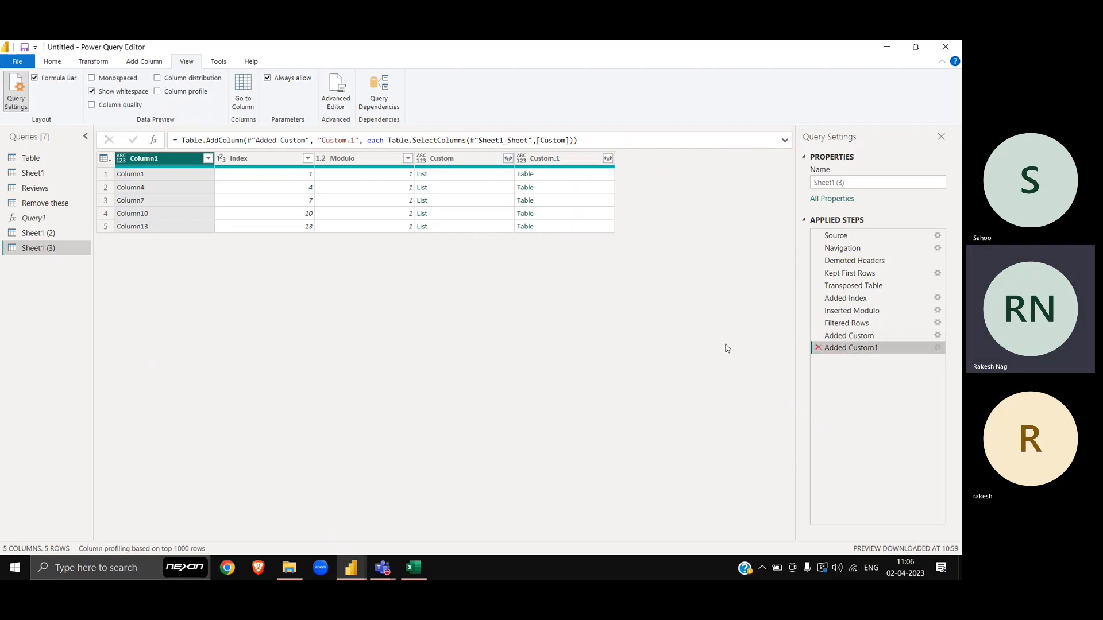
Examine the nested tables in each row of the Custom.1 column, comparing their column names and contents
{"action": "left_click", "coordinate": [556, 178]}
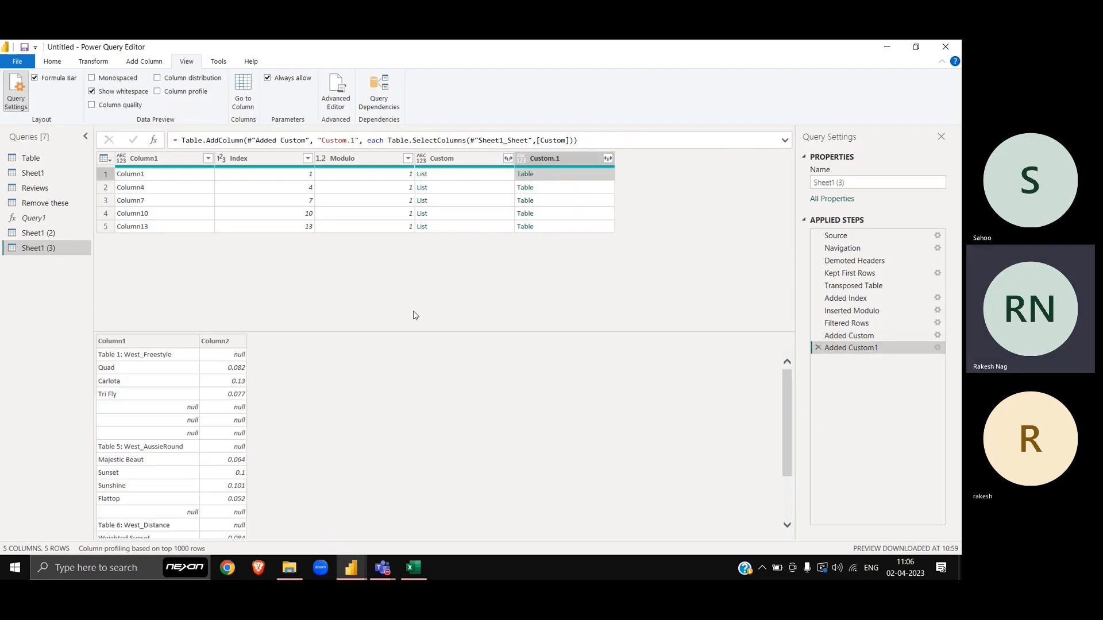
{"action": "left_click_drag", "start_coordinate": [414, 333], "coordinate": [414, 280]}
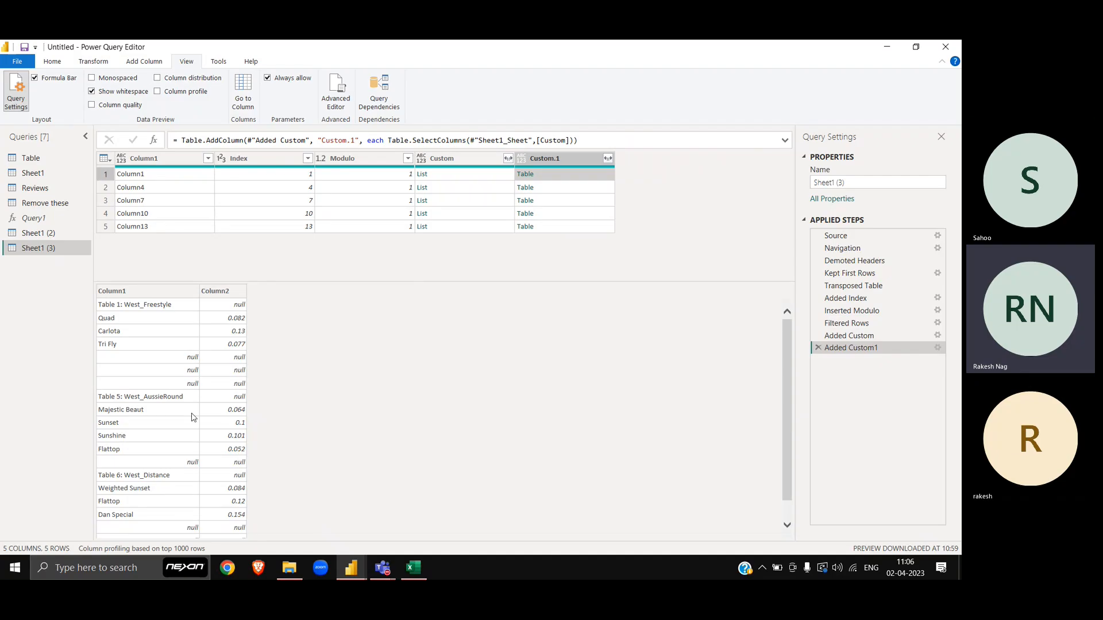
{"action": "scroll", "coordinate": [221, 414], "scroll_direction": "down", "scroll_amount": 1}
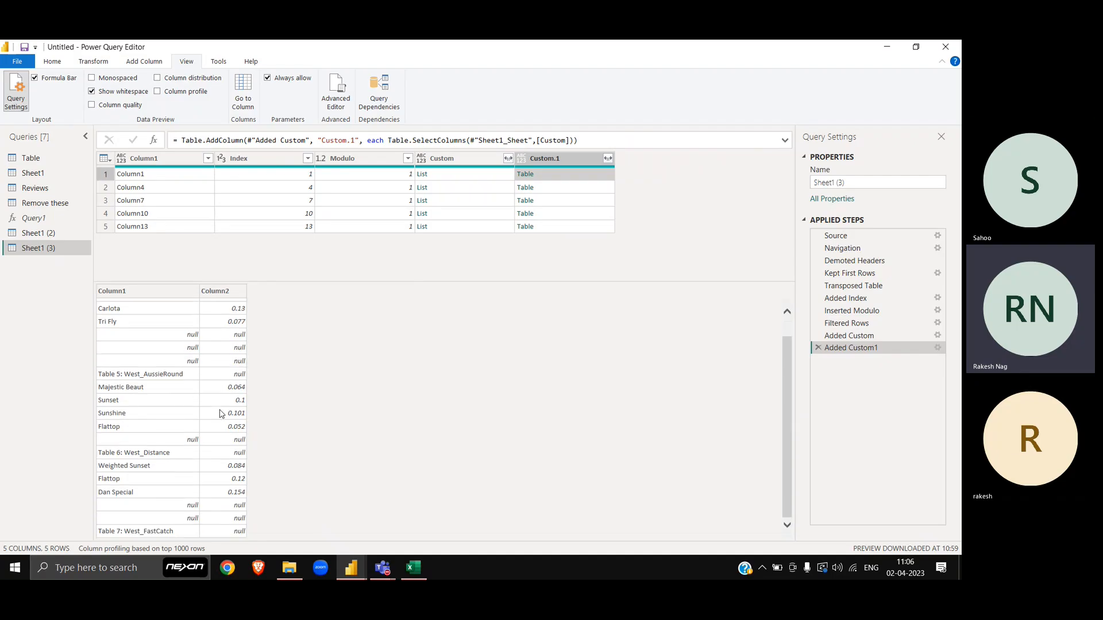
{"action": "left_click", "coordinate": [555, 191]}
{"action": "key", "text": "Down"}
{"action": "key", "text": "Down"}
{"action": "key", "text": "Down"}
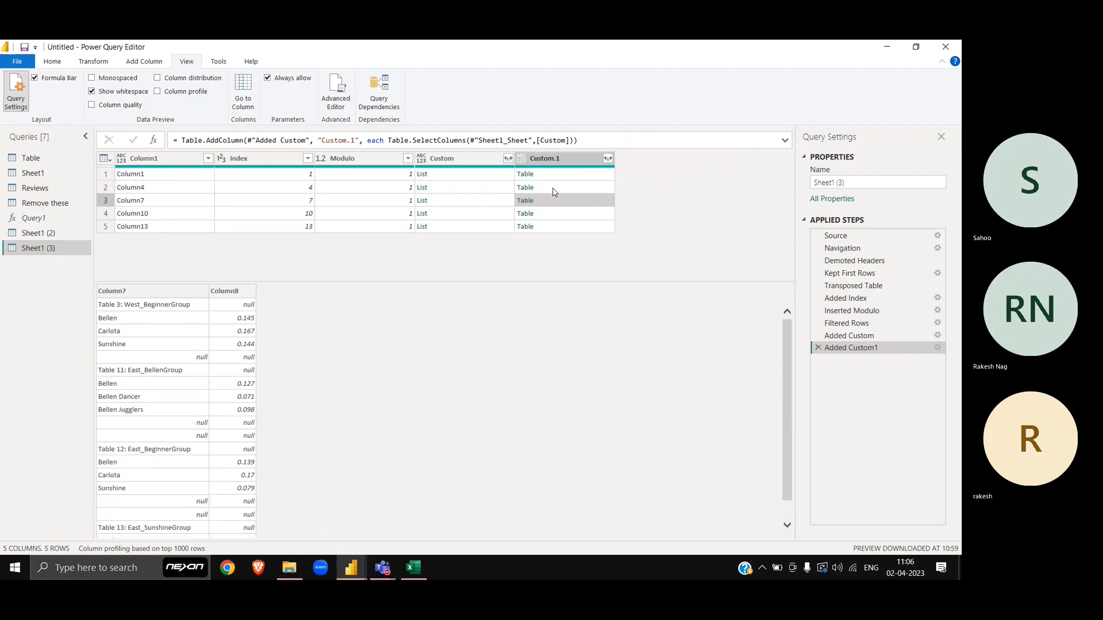
{"action": "key", "text": "Up"}
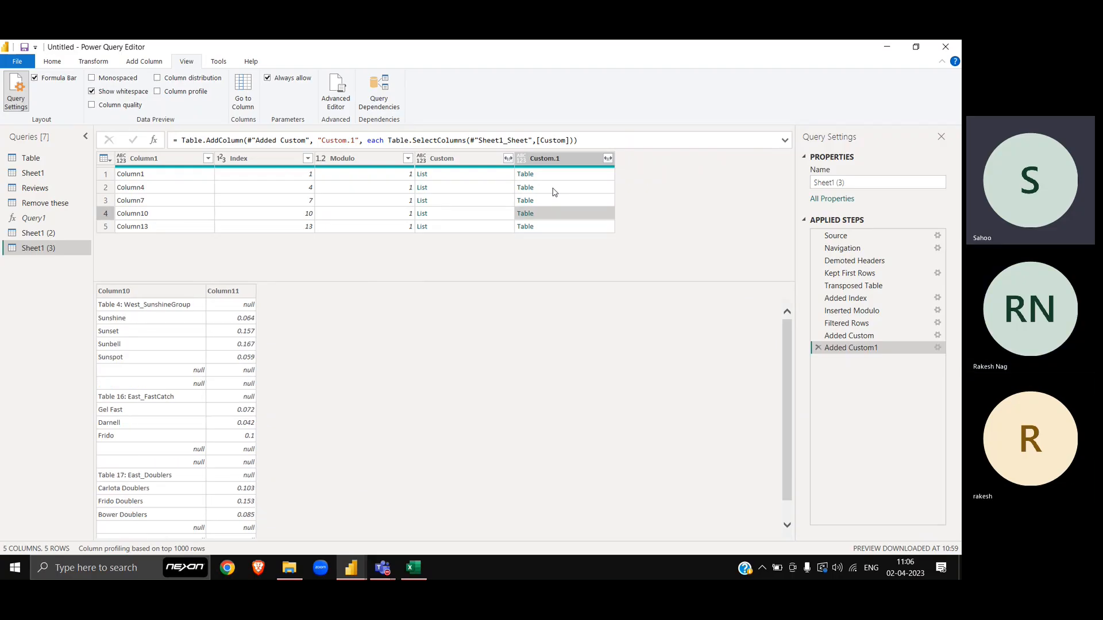
{"action": "key", "text": "Up"}
{"action": "key", "text": "Up"}
{"action": "key", "text": "Up"}
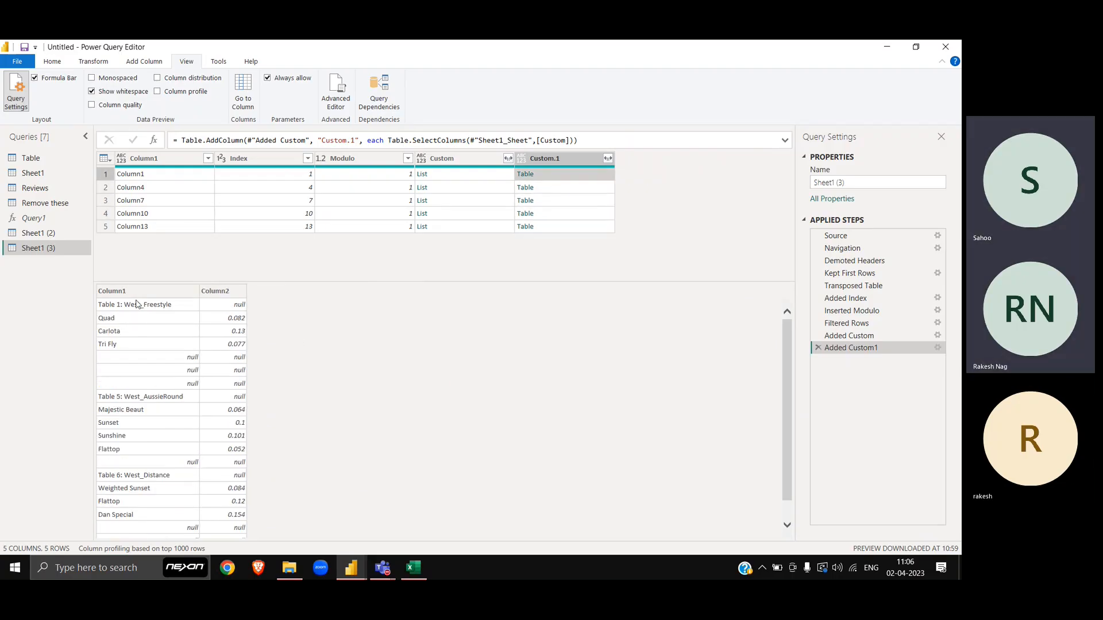
{"action": "key", "text": "Down"}
{"action": "key", "text": "Down"}
{"action": "key", "text": "Down"}
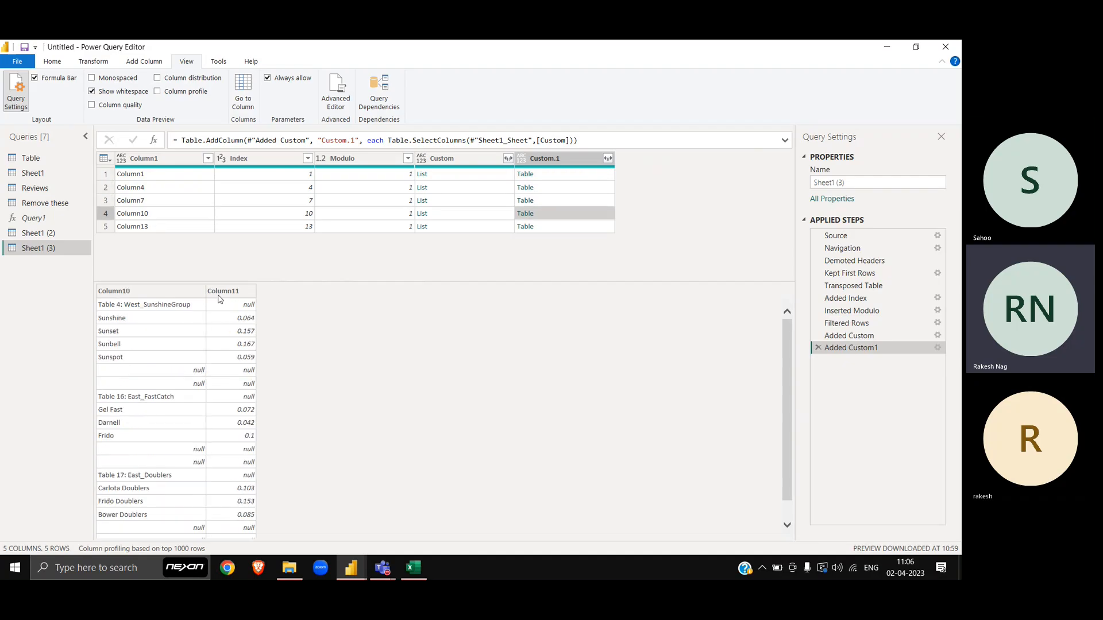
{"action": "key", "text": "Down"}
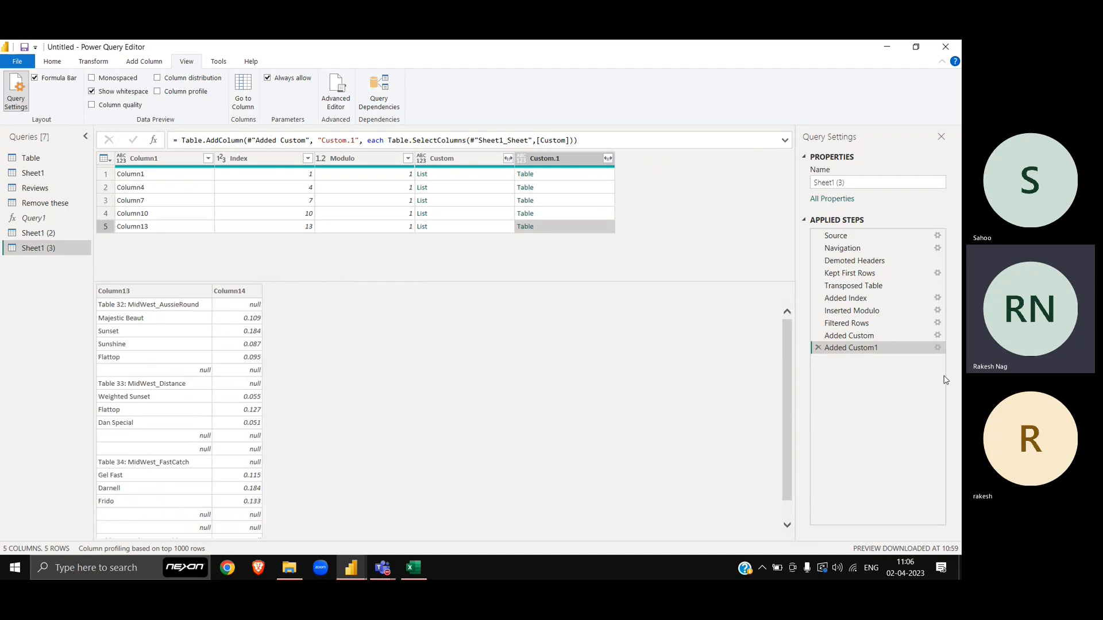
Wrap the Custom.1 formula in Table.DemoteHeaders so it reads Table.DemoteHeaders( Table.SelectColumns(#"Sheet1_Sheet",[Custom]))
{"action": "left_click", "coordinate": [938, 348]}
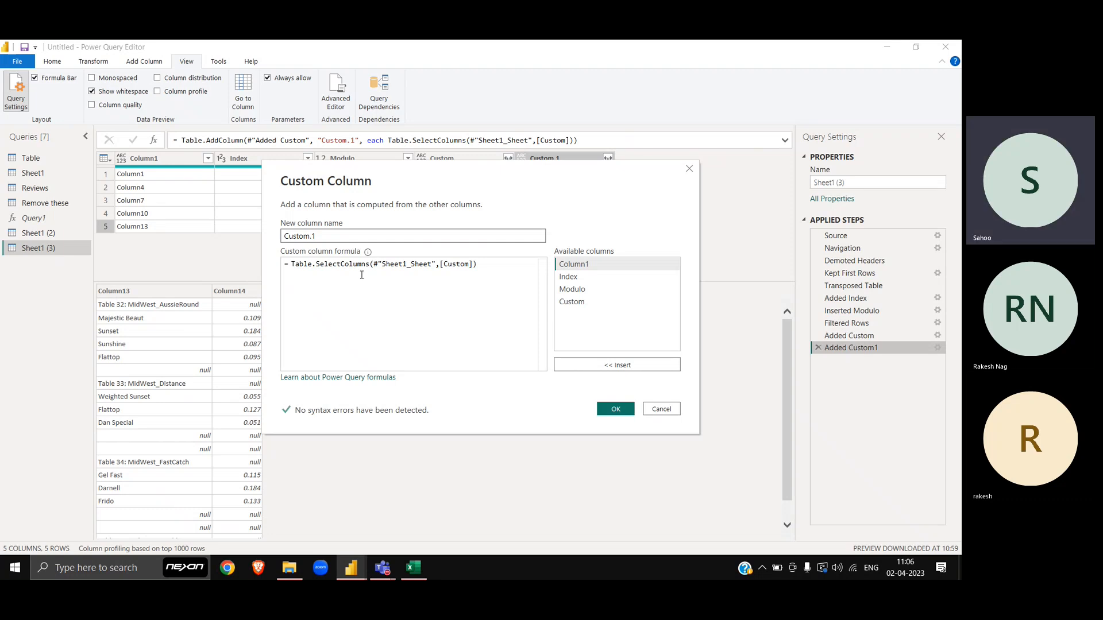
{"action": "key", "text": "Home"}
{"action": "type", "text": "Demo"}
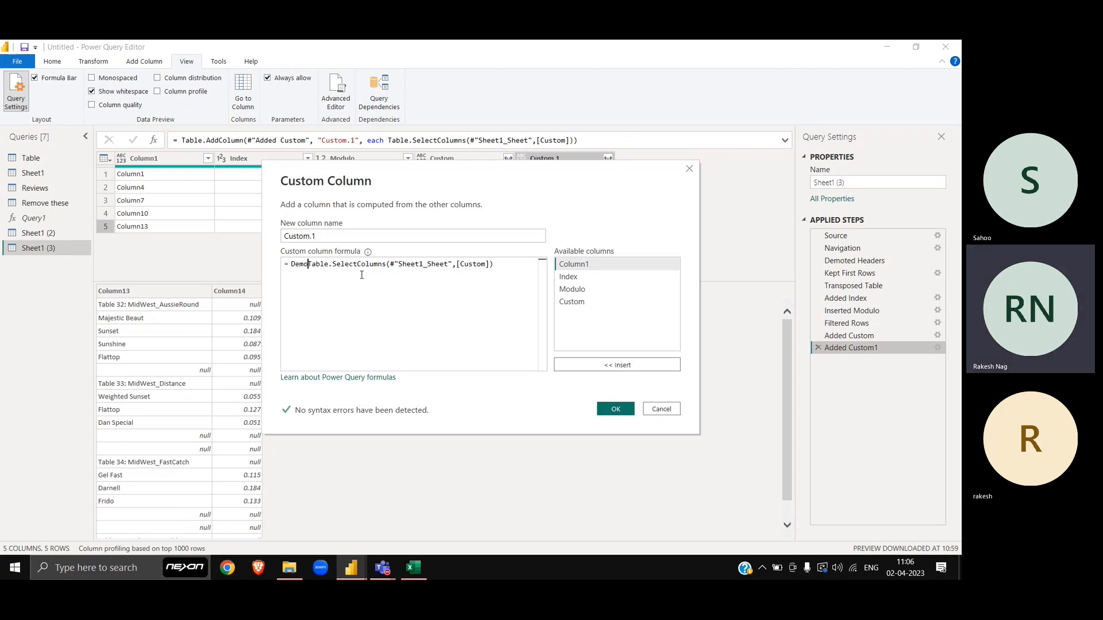
{"action": "type", "text": "te"}
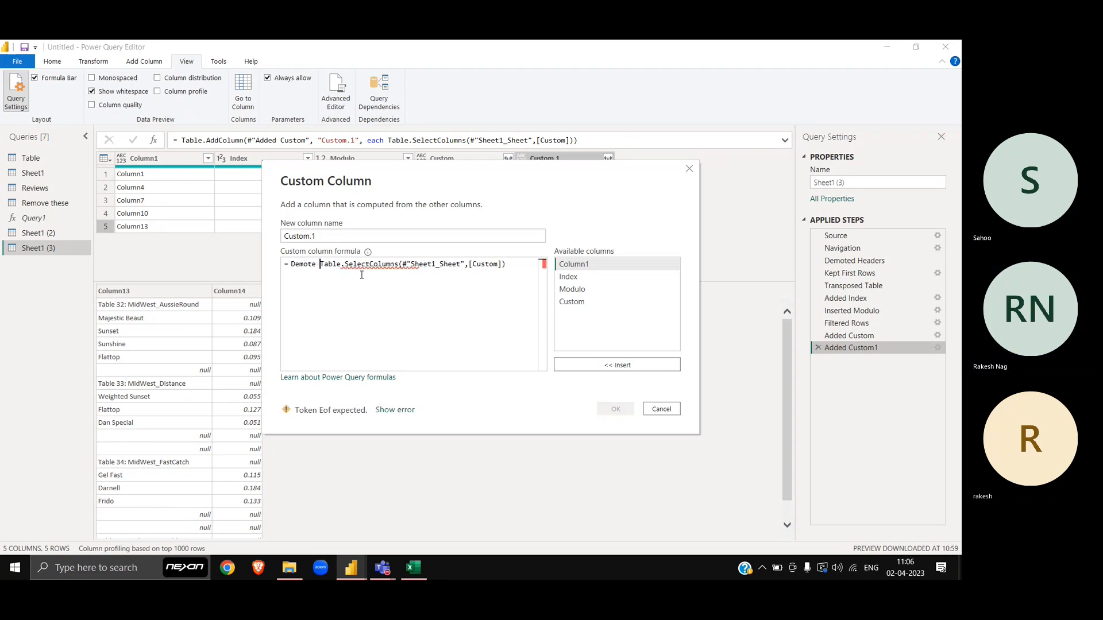
{"action": "key", "text": "Home"}
{"action": "key", "text": "shift+Right"}
{"action": "key", "text": "shift+Right"}
{"action": "key", "text": "shift+Right"}
{"action": "key", "text": "shift+Right"}
{"action": "key", "text": "shift+Right"}
{"action": "type", "text": "Table"}
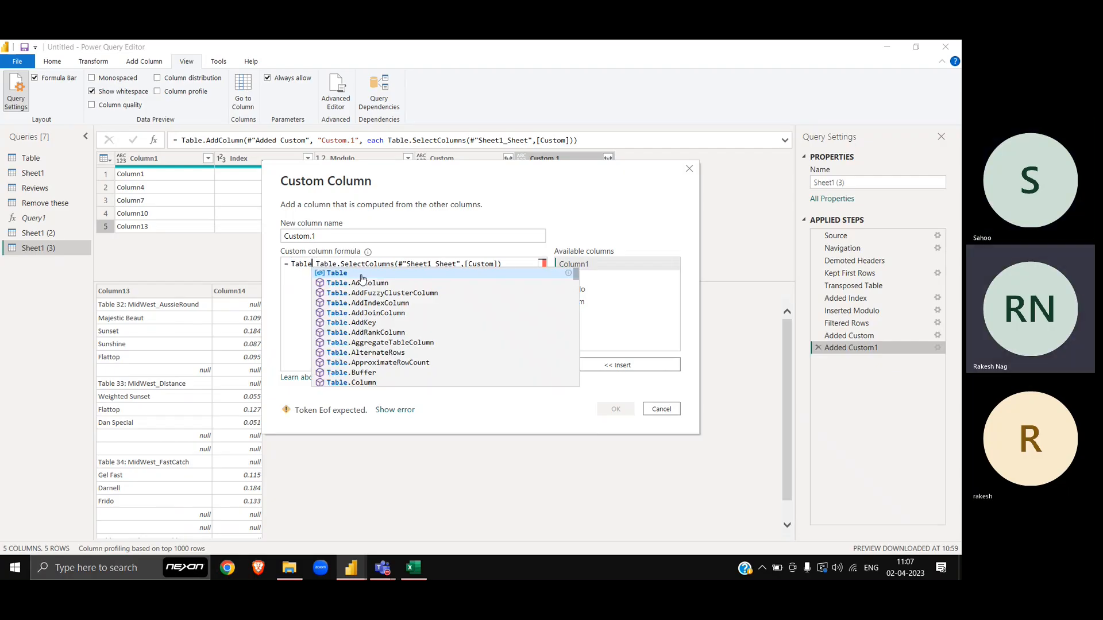
{"action": "type", "text": ".DemoteHeaders"}
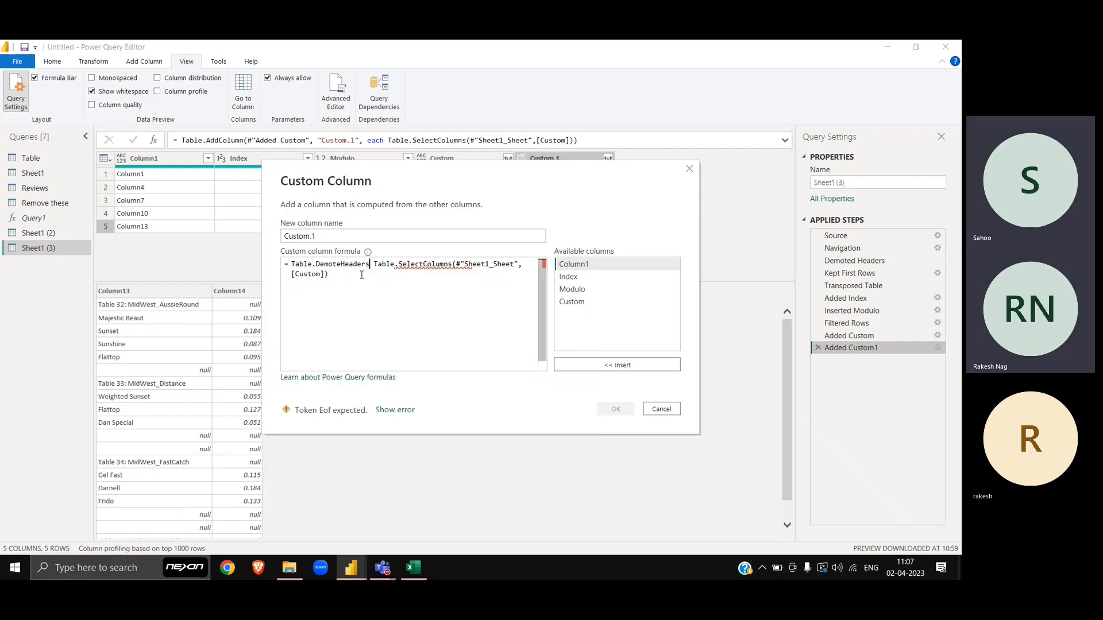
{"action": "type", "text": "("}
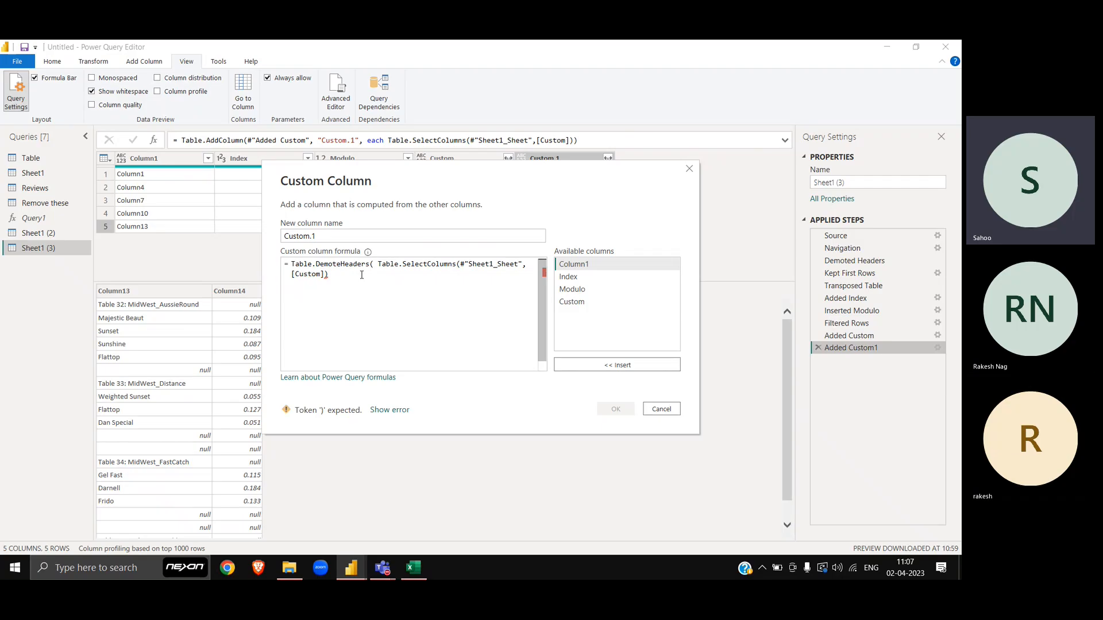
{"action": "left_click", "coordinate": [362, 274]}
{"action": "type", "text": ")"}
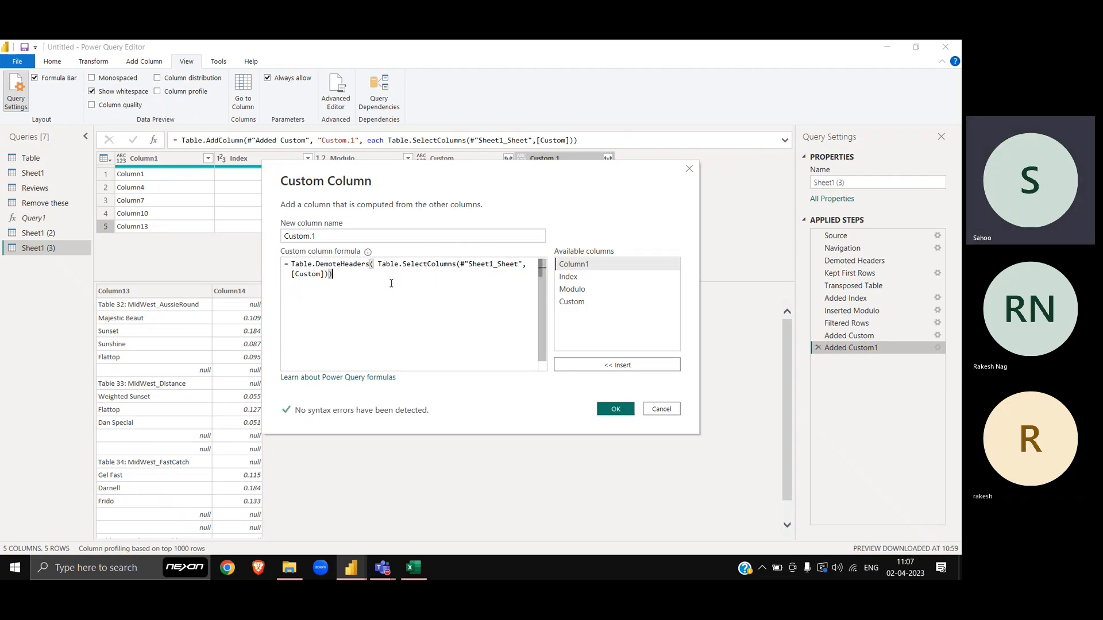
{"action": "left_click", "coordinate": [615, 408]}
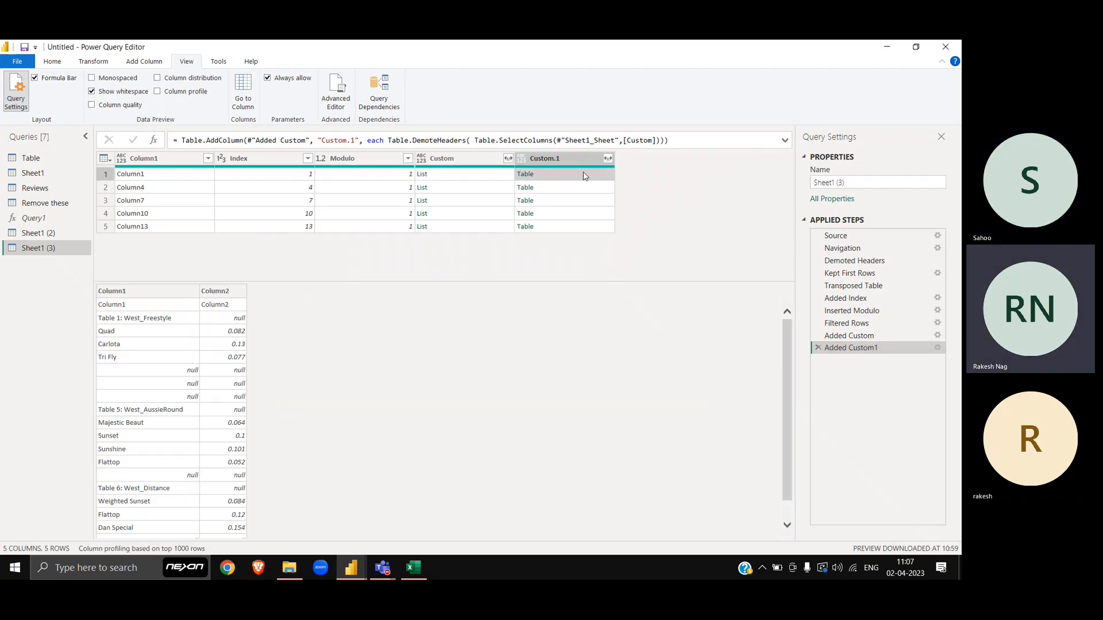
Check the nested tables with demoted headers and remove all columns other than Custom.1
{"action": "key", "text": "Down"}
{"action": "key", "text": "Down"}
{"action": "key", "text": "Down"}
{"action": "key", "text": "Down"}
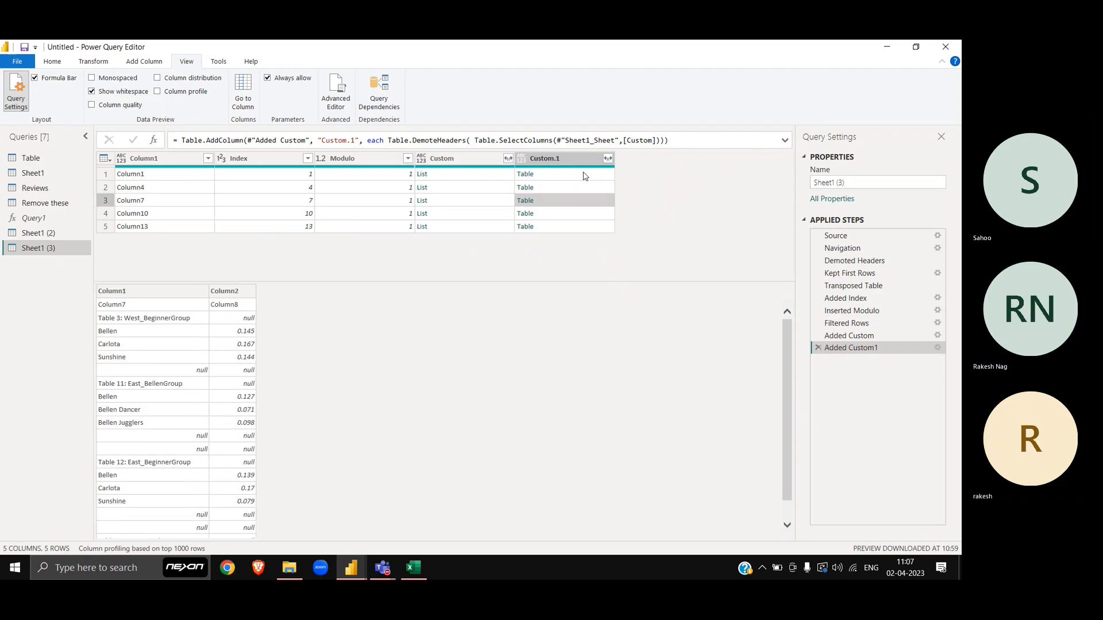
{"action": "left_click", "coordinate": [572, 153]}
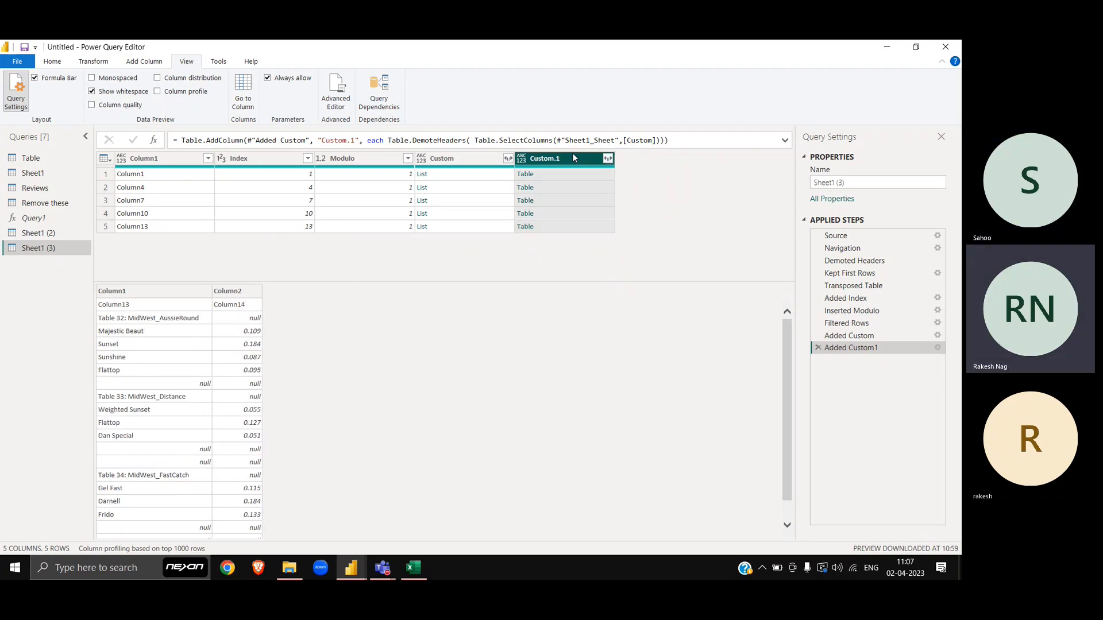
{"action": "right_click", "coordinate": [572, 152]}
{"action": "left_click", "coordinate": [632, 190]}
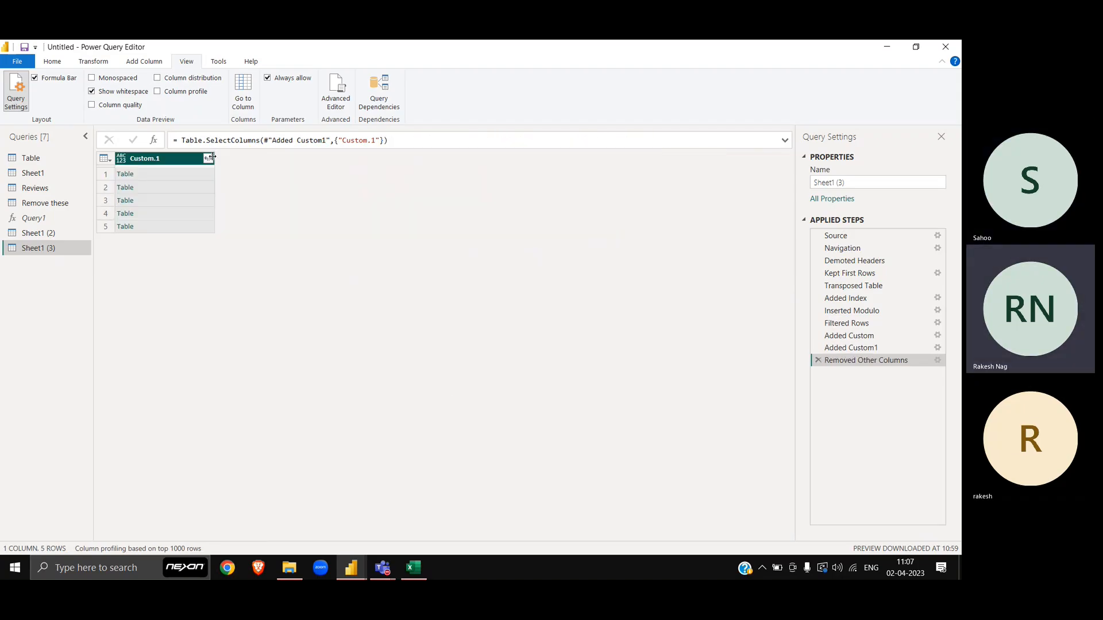
Expand Custom.1 into Column1 and Column2 without the original column name as prefix, and review the stacked rows
{"action": "left_click", "coordinate": [208, 159]}
{"action": "left_click", "coordinate": [292, 275]}
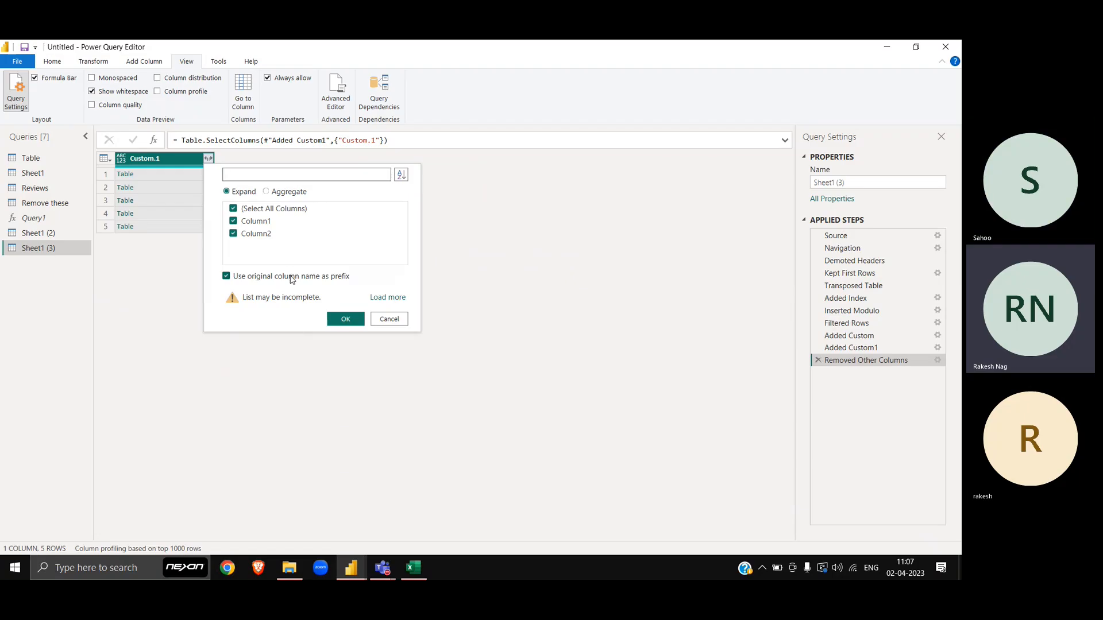
{"action": "left_click", "coordinate": [346, 319]}
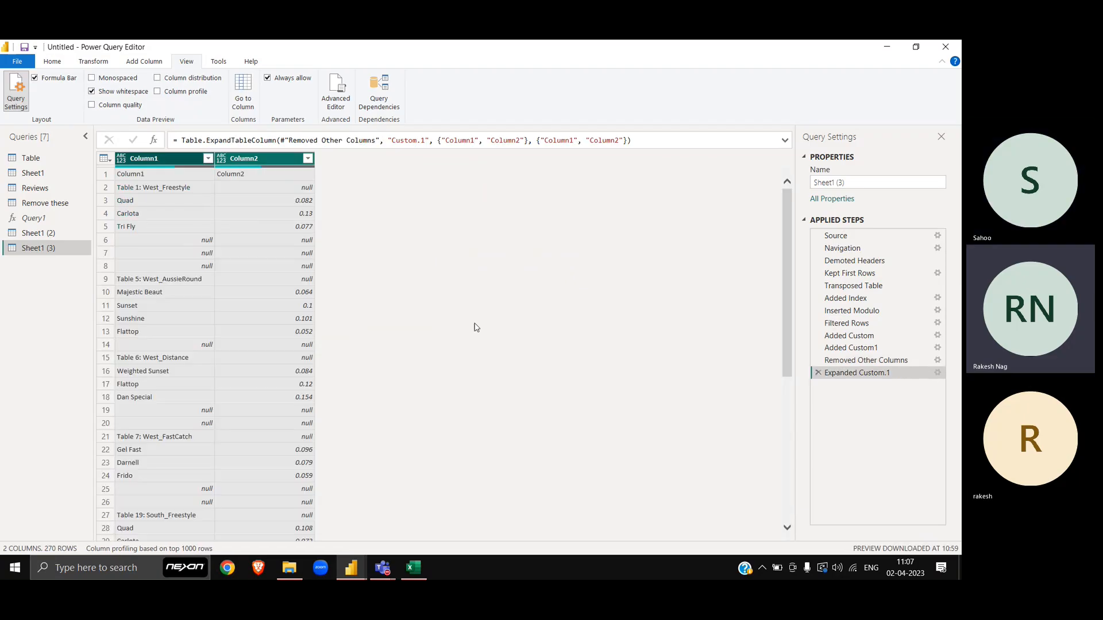
{"action": "scroll", "coordinate": [251, 239], "scroll_direction": "down", "scroll_amount": 20}
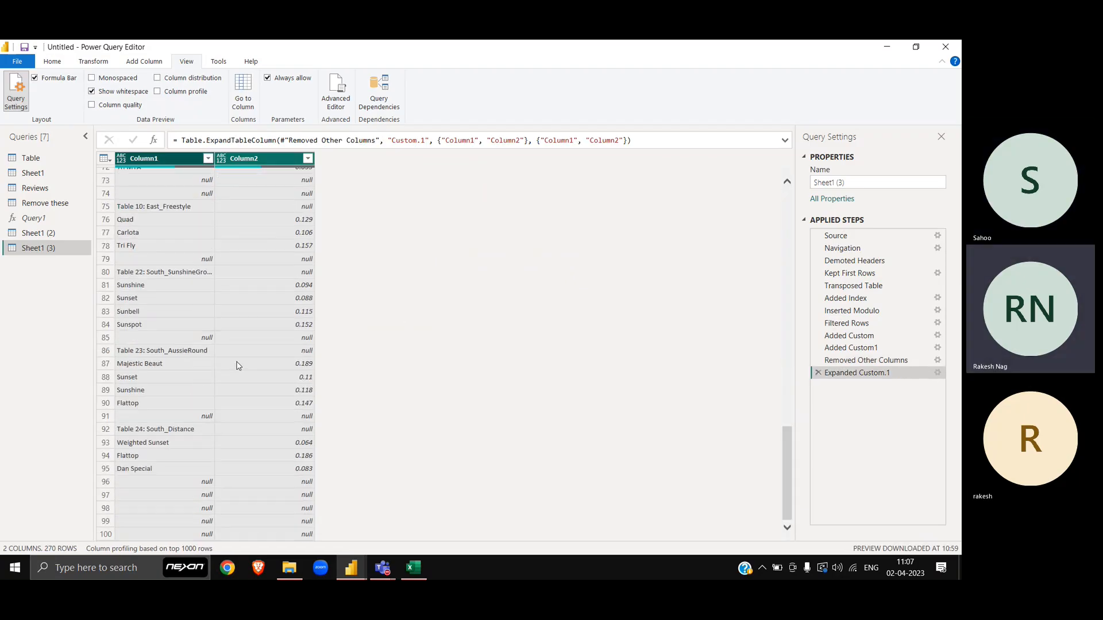
{"action": "scroll", "coordinate": [238, 366], "scroll_direction": "up", "scroll_amount": 20}
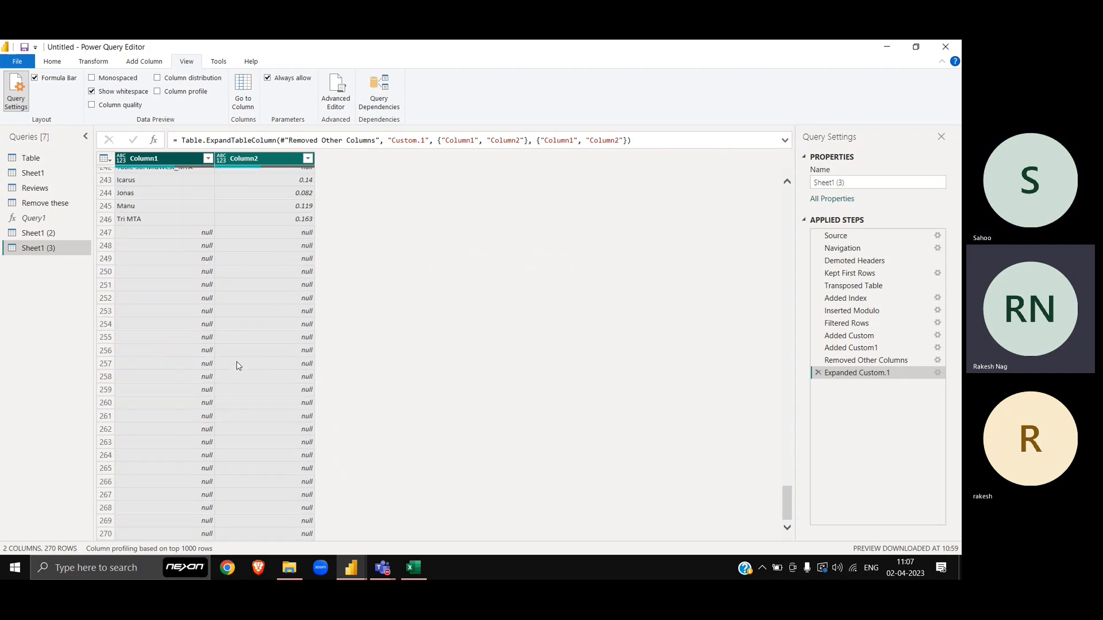
{"action": "scroll", "coordinate": [238, 366], "scroll_direction": "up", "scroll_amount": 20}
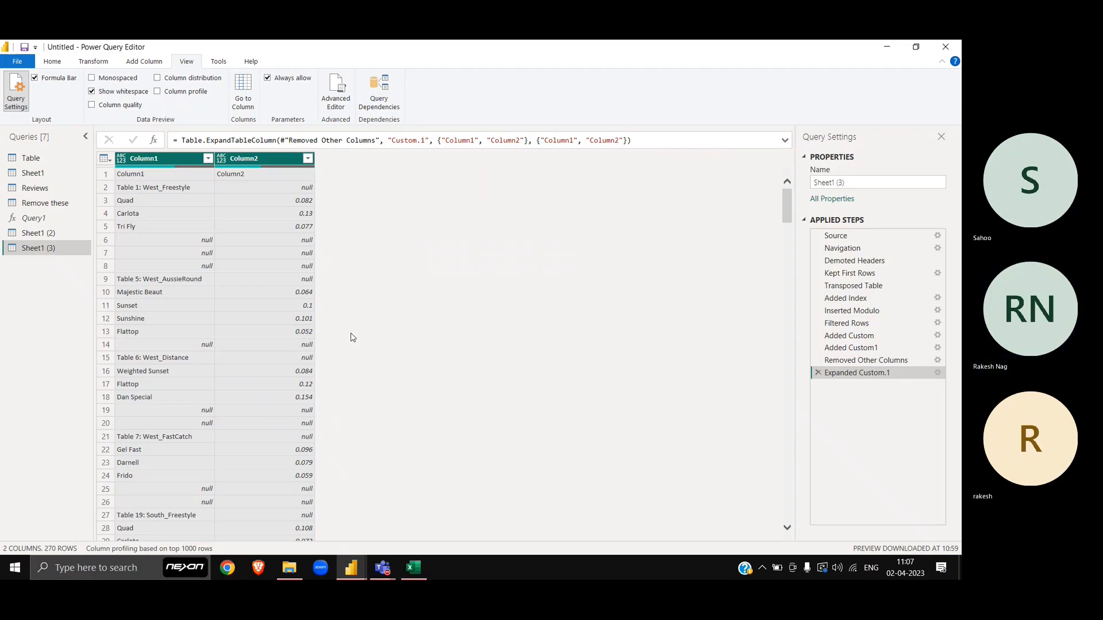
Switch to Excel, close the Advance Transformation 8 - Mess 2 workbook without saving, and open Advance Transformation 9 - Mess 3.xlsx
{"action": "key", "text": "alt+Tab"}
{"action": "key", "text": "Tab"}
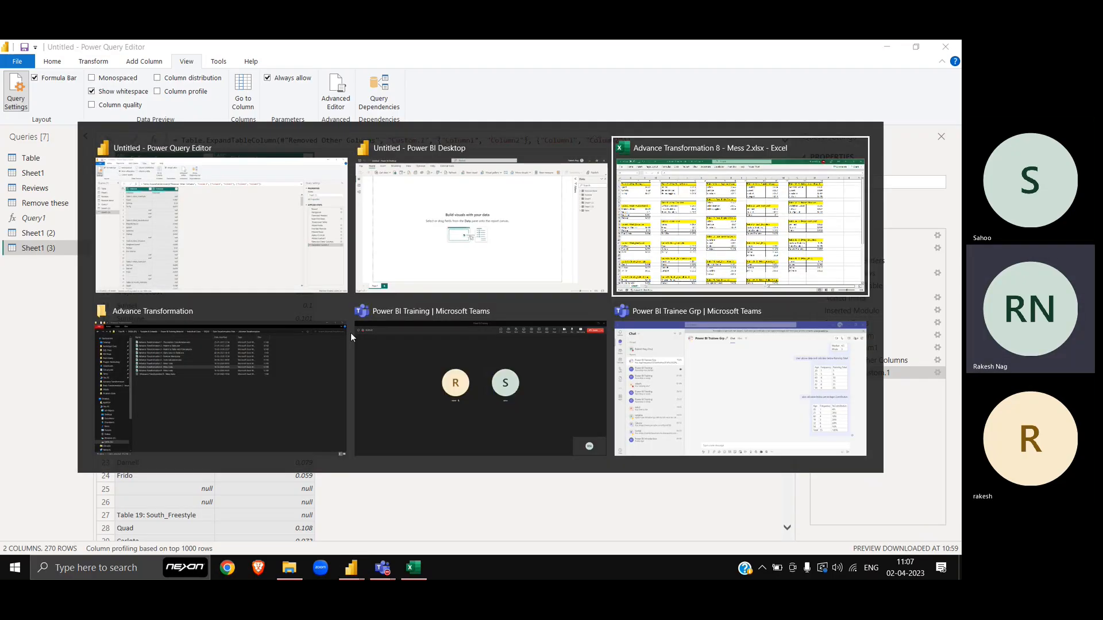
{"action": "key", "text": "alt+F4"}
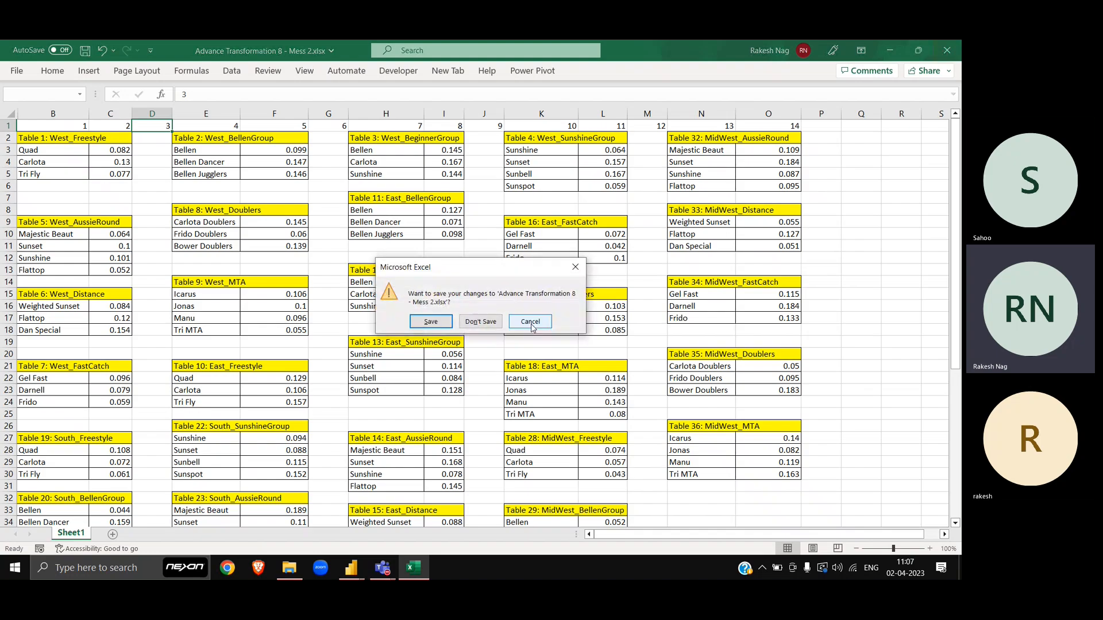
{"action": "left_click", "coordinate": [481, 321]}
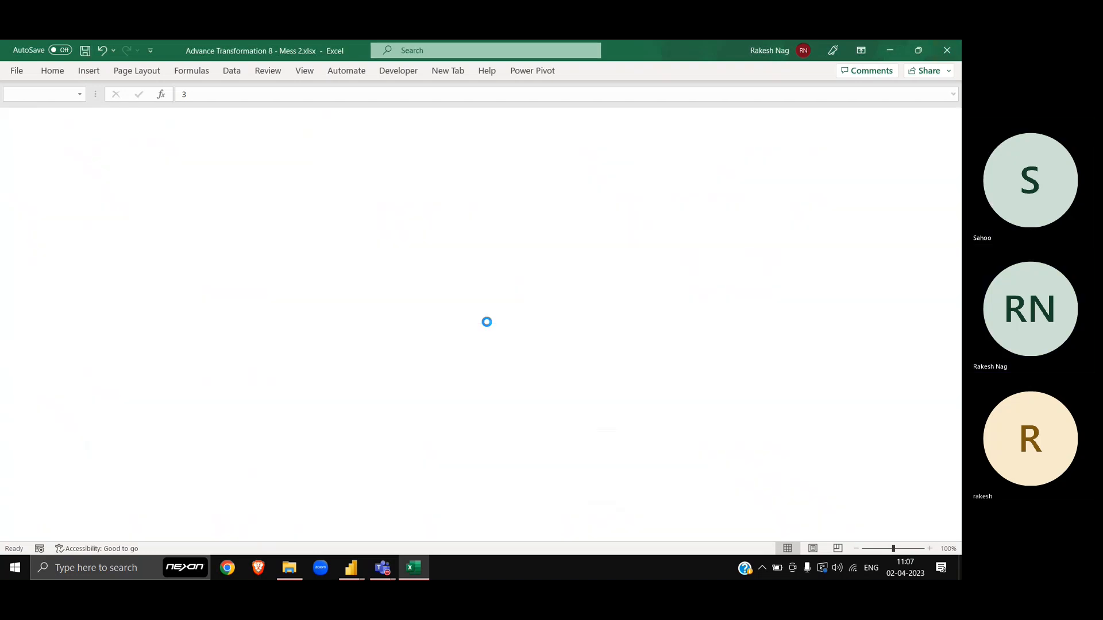
{"action": "key", "text": "alt+Tab"}
{"action": "key", "text": "Tab"}
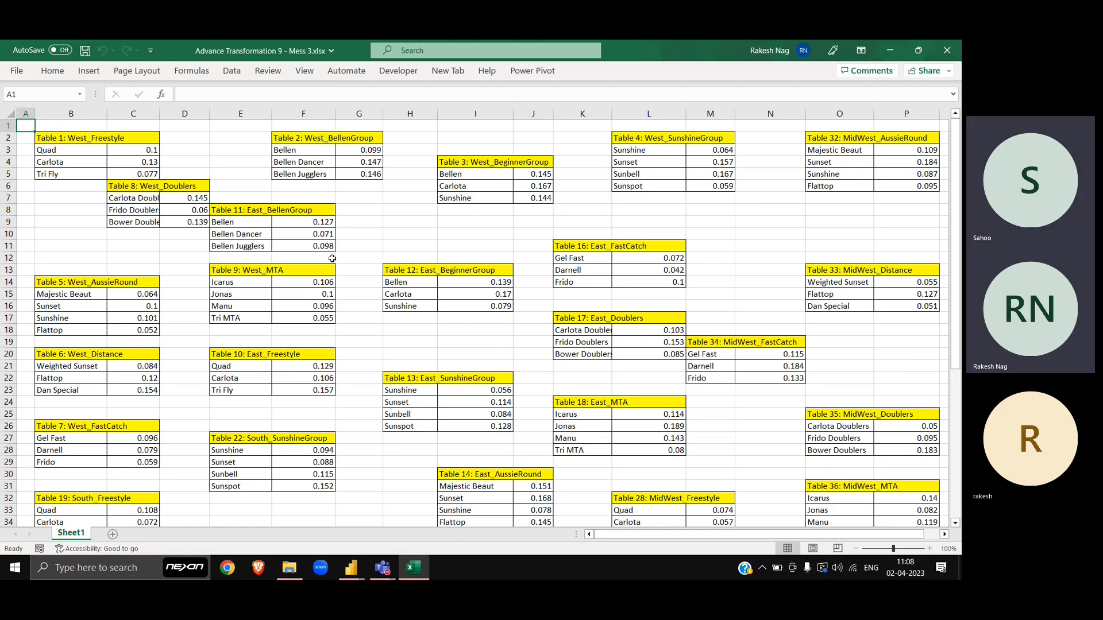
Examine the irregular table layout on Sheet1, checking the rows around Table 8 and row 12 for blank separators
{"action": "left_click", "coordinate": [56, 113]}
{"action": "left_click", "coordinate": [63, 210]}
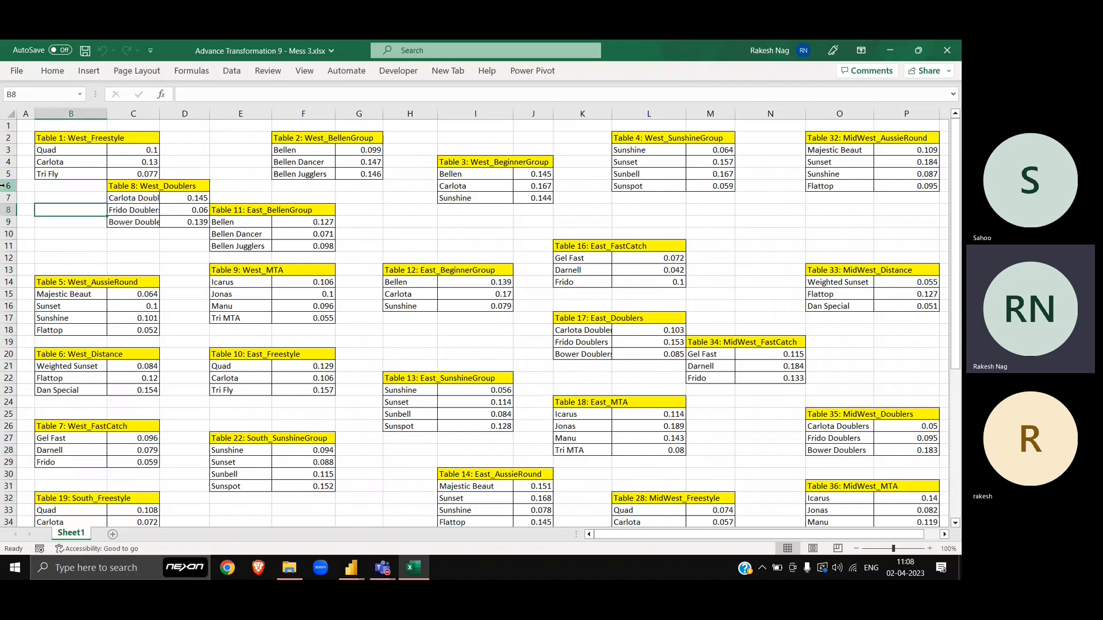
{"action": "left_click_drag", "start_coordinate": [3, 185], "coordinate": [11, 233]}
{"action": "left_click", "coordinate": [183, 258]}
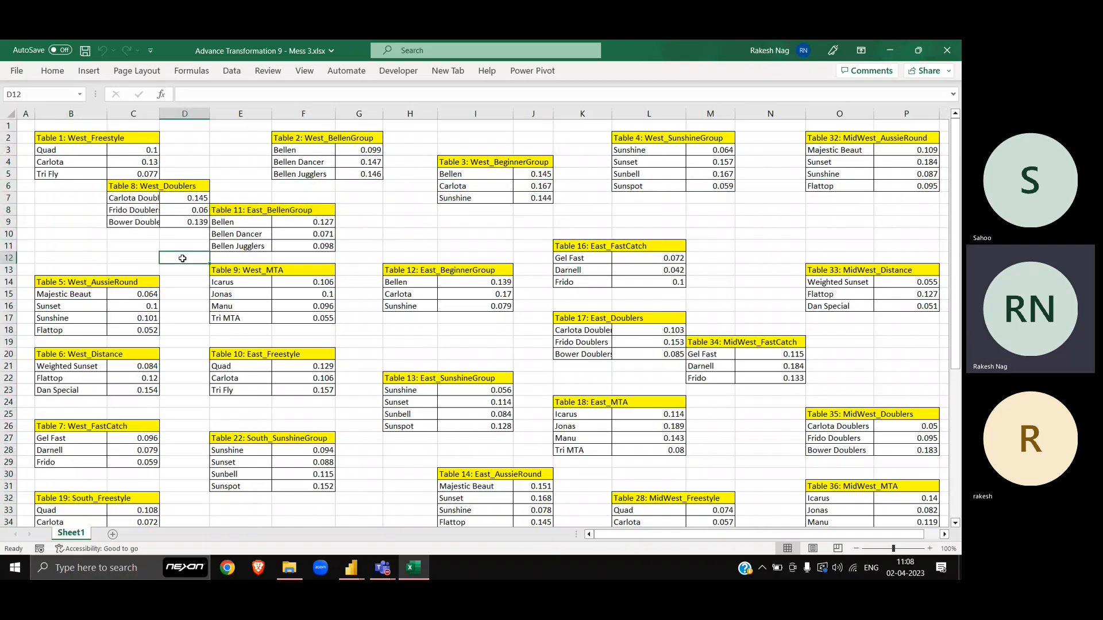
{"action": "left_click", "coordinate": [8, 258]}
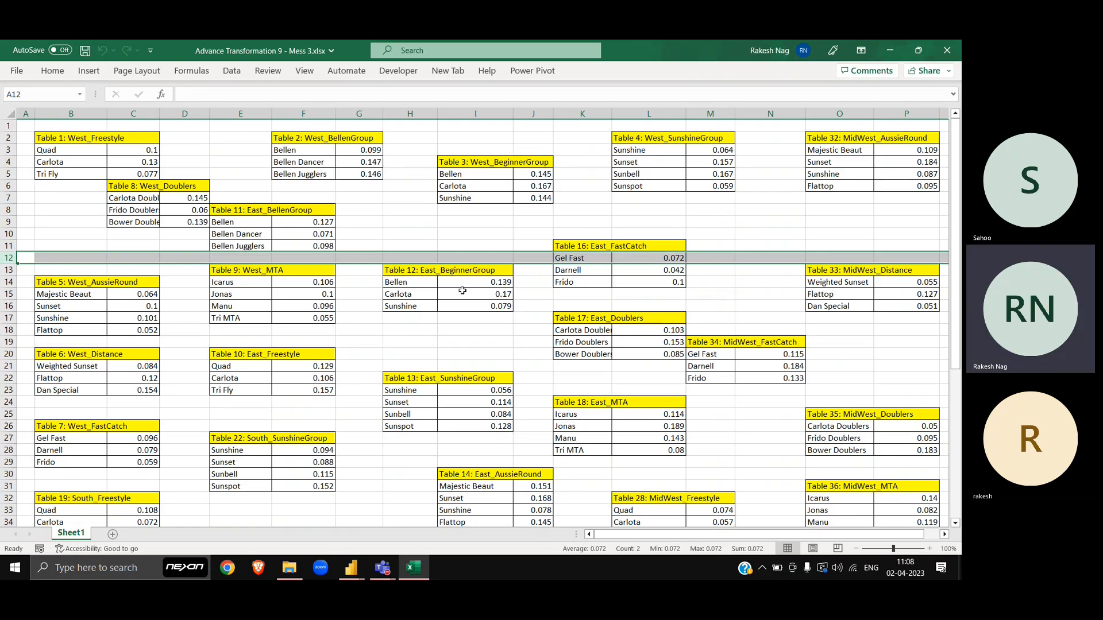
Examine the irregular table layout across Sheet1, including the lower tables and the area beyond the MidWest tables
{"action": "scroll", "coordinate": [470, 410], "scroll_direction": "down", "scroll_amount": 9}
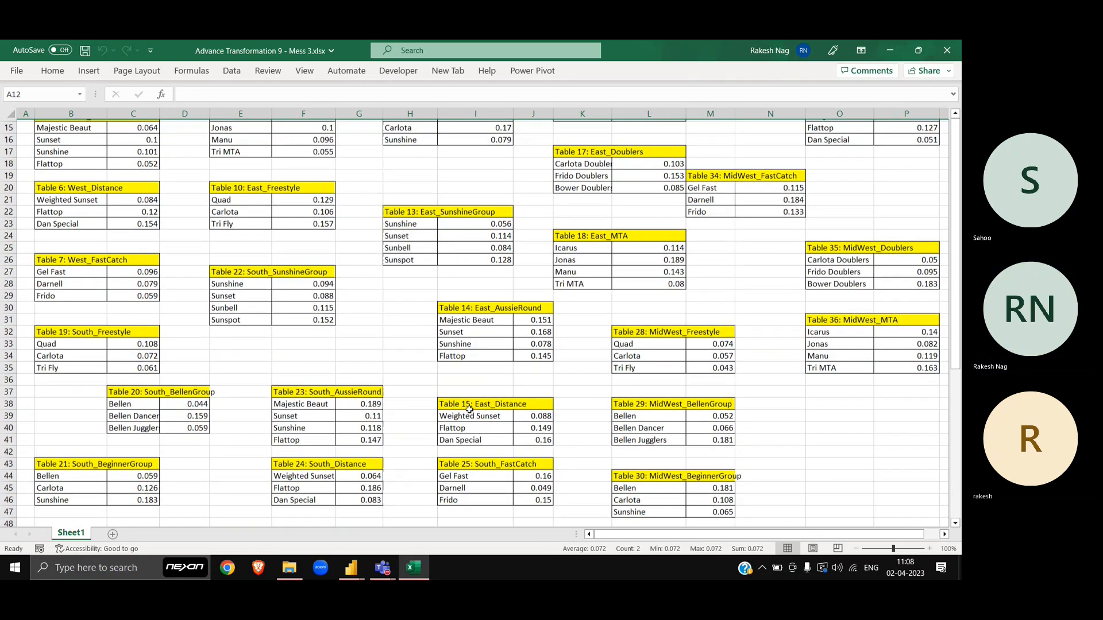
{"action": "scroll", "coordinate": [470, 409], "scroll_direction": "right", "scroll_amount": 3}
{"action": "scroll", "coordinate": [469, 410], "scroll_direction": "up", "scroll_amount": 9}
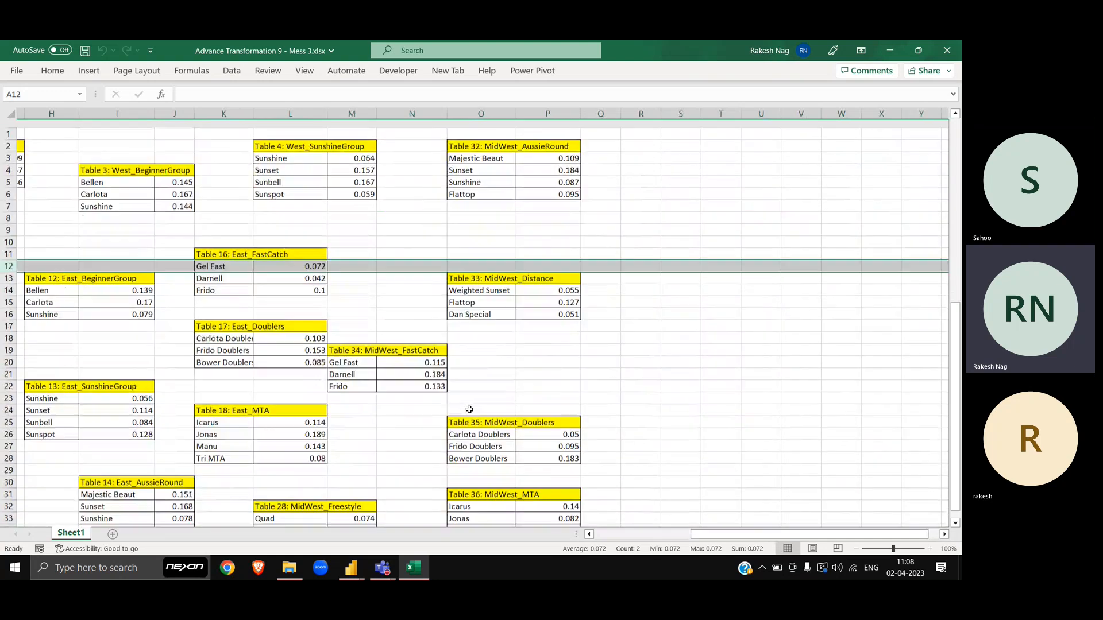
{"action": "scroll", "coordinate": [469, 410], "scroll_direction": "left", "scroll_amount": 3}
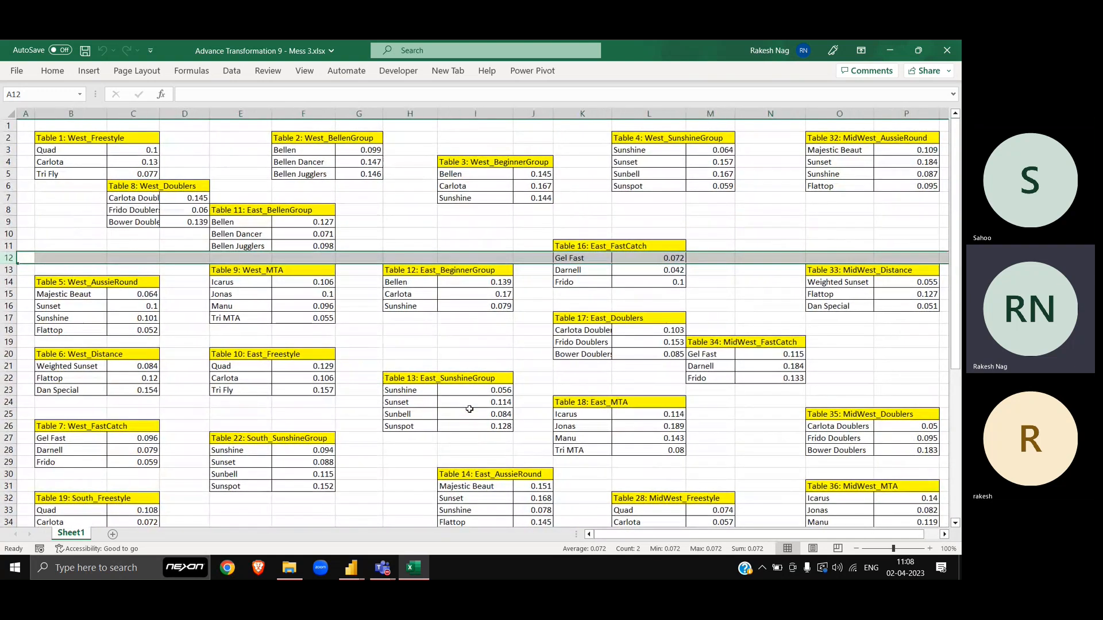
{"action": "left_click", "coordinate": [533, 227]}
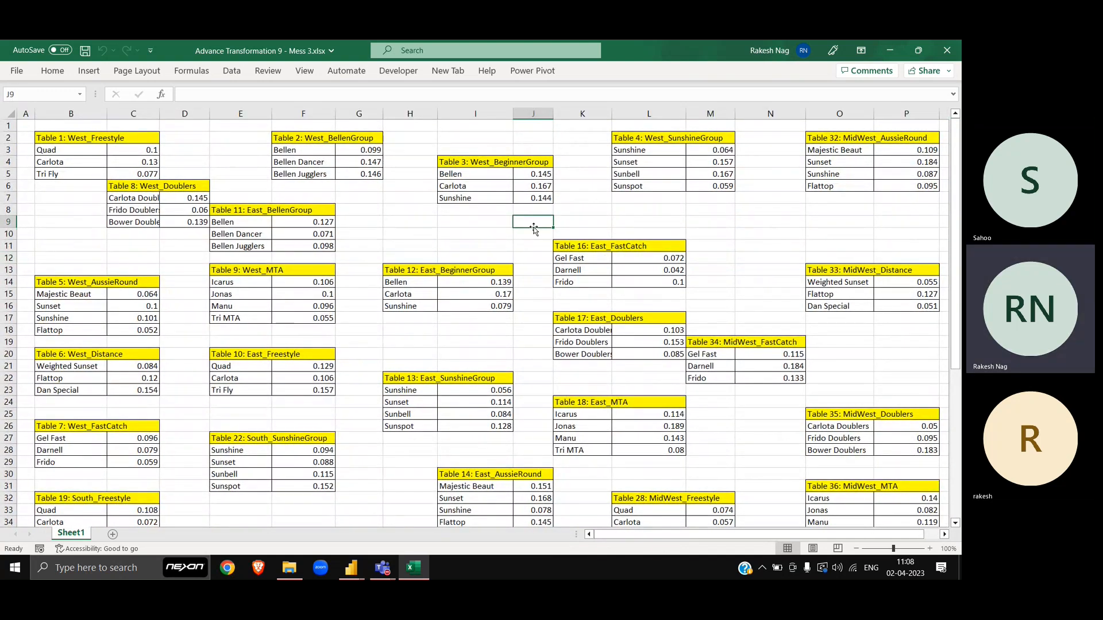
Copy Table 3: West_BeginnerGroup and paste copies into the empty areas starting at N42, F50 and B49
{"action": "left_click_drag", "start_coordinate": [477, 165], "coordinate": [531, 198]}
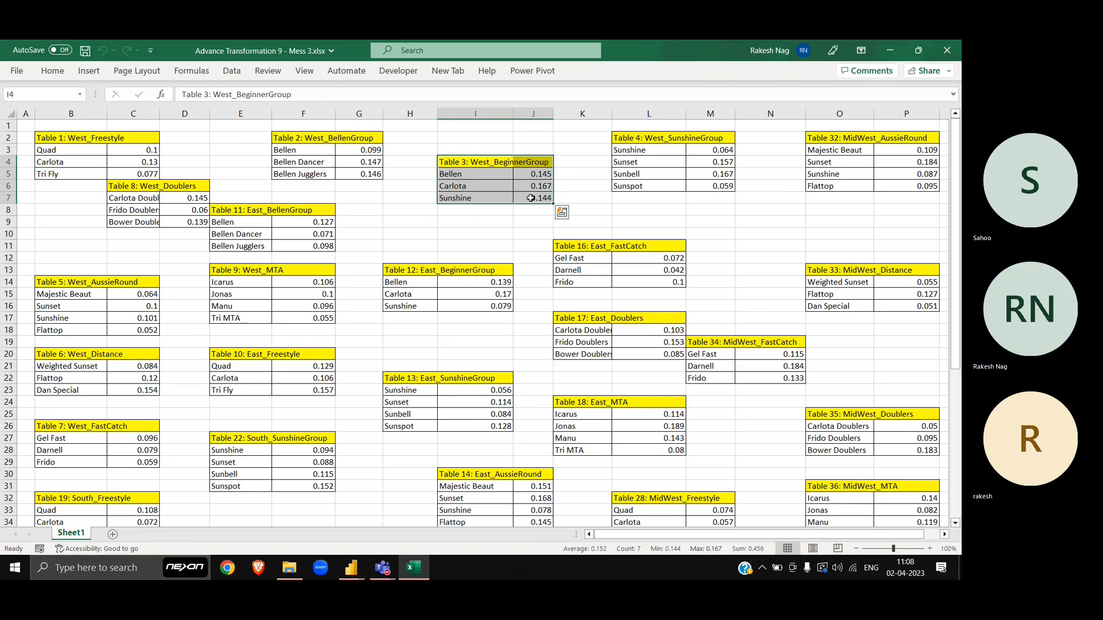
{"action": "scroll", "coordinate": [437, 305], "scroll_direction": "down", "scroll_amount": 6}
{"action": "scroll", "coordinate": [438, 305], "scroll_direction": "up", "scroll_amount": 6}
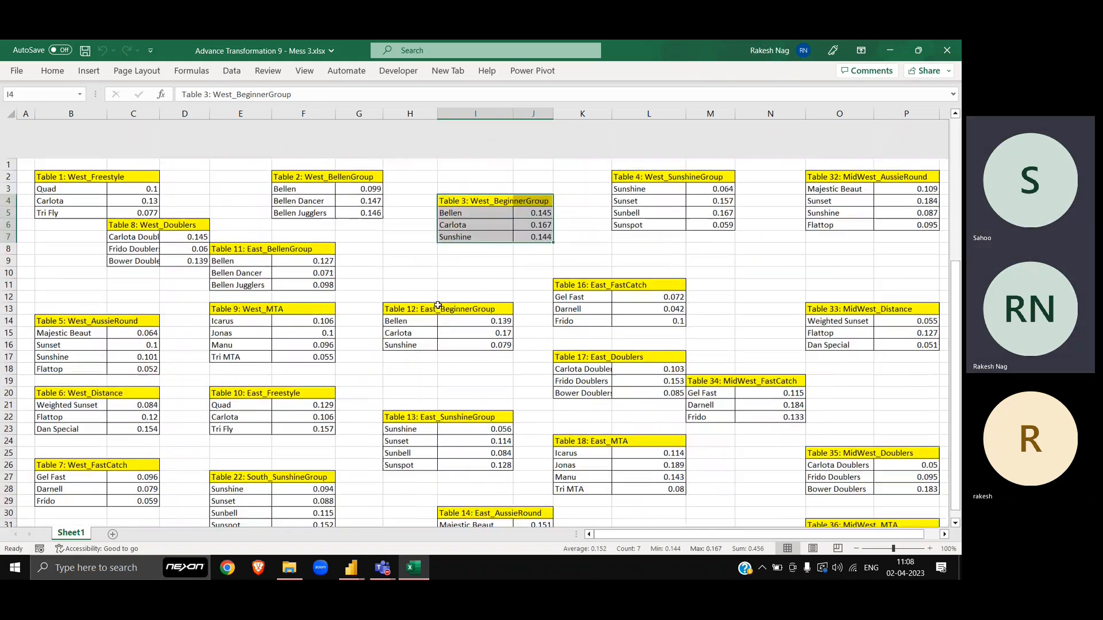
{"action": "key", "text": "ctrl+c"}
{"action": "scroll", "coordinate": [587, 287], "scroll_direction": "down", "scroll_amount": 8}
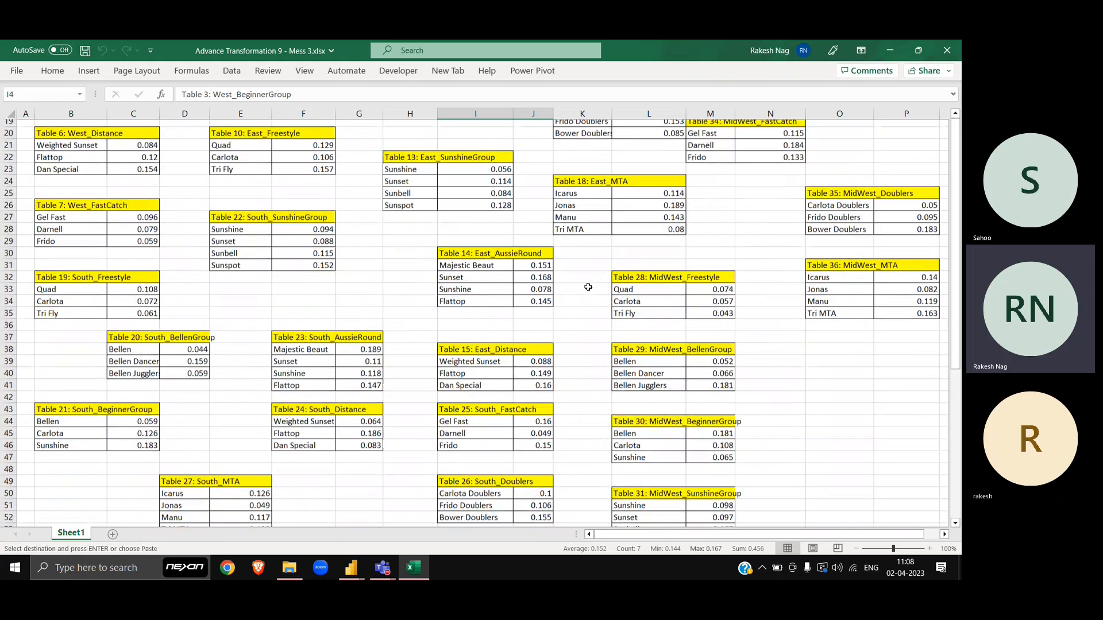
{"action": "left_click", "coordinate": [766, 328]}
{"action": "key", "text": "ctrl+v"}
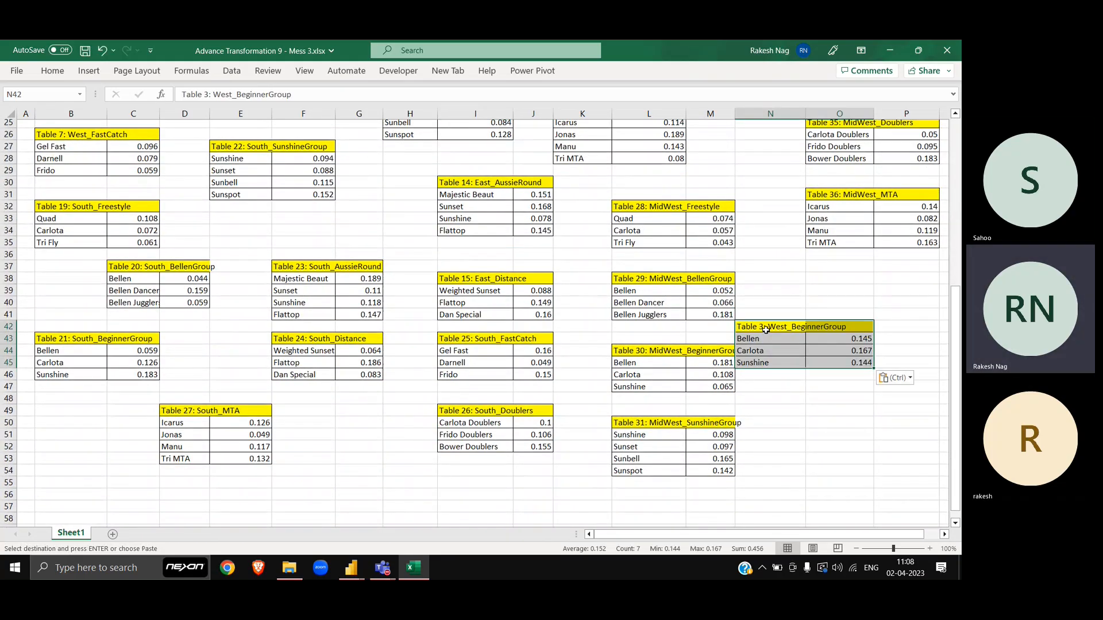
{"action": "left_click", "coordinate": [309, 419]}
{"action": "key", "text": "ctrl+v"}
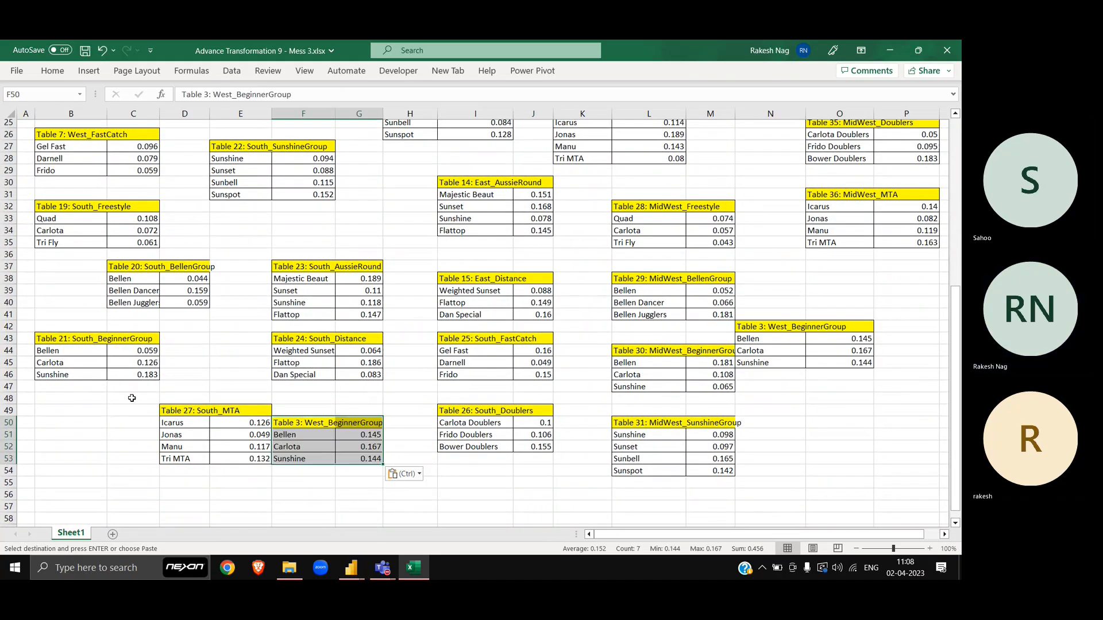
{"action": "left_click", "coordinate": [42, 407]}
{"action": "key", "text": "ctrl+v"}
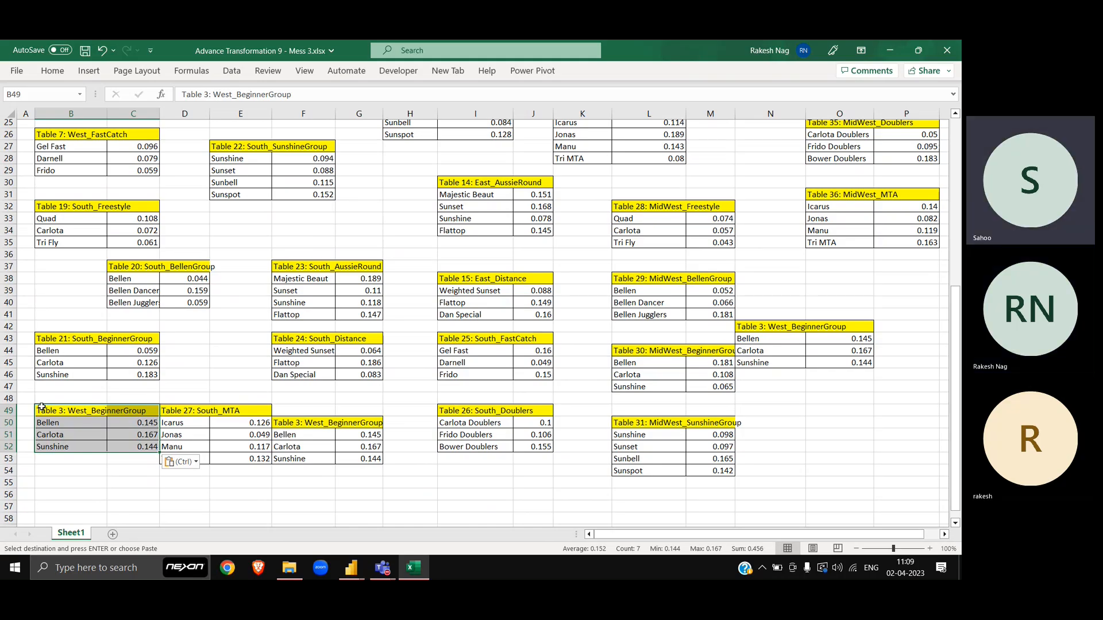
Close the Advance Transformation 9 - Mess 3 workbook without saving the changes
{"action": "left_click", "coordinate": [684, 242]}
{"action": "scroll", "coordinate": [684, 242], "scroll_direction": "up", "scroll_amount": 8}
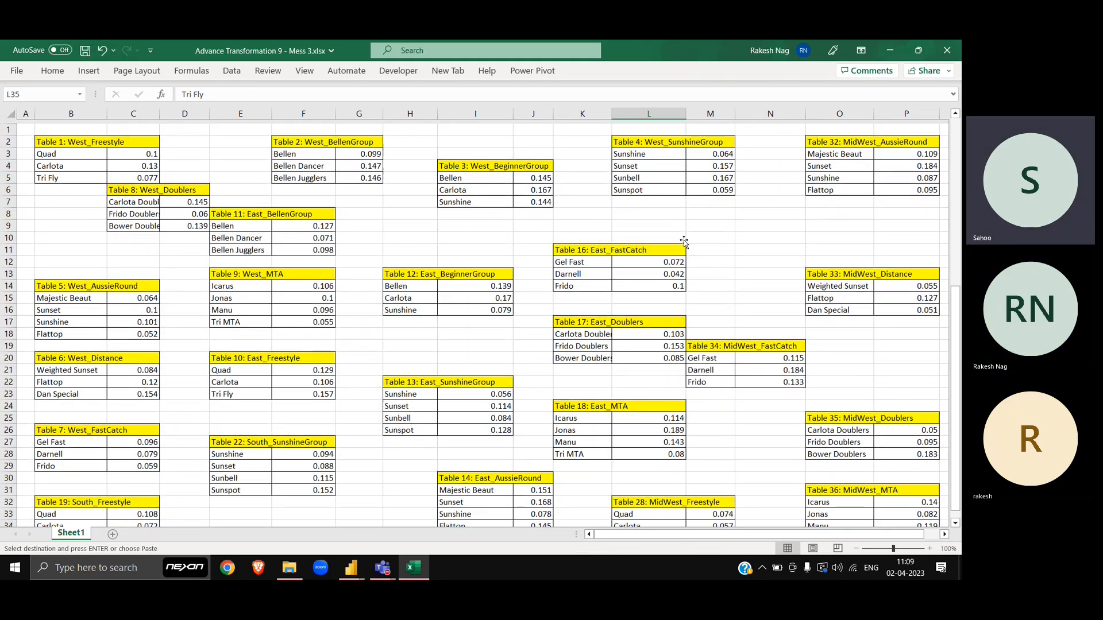
{"action": "left_click", "coordinate": [951, 54]}
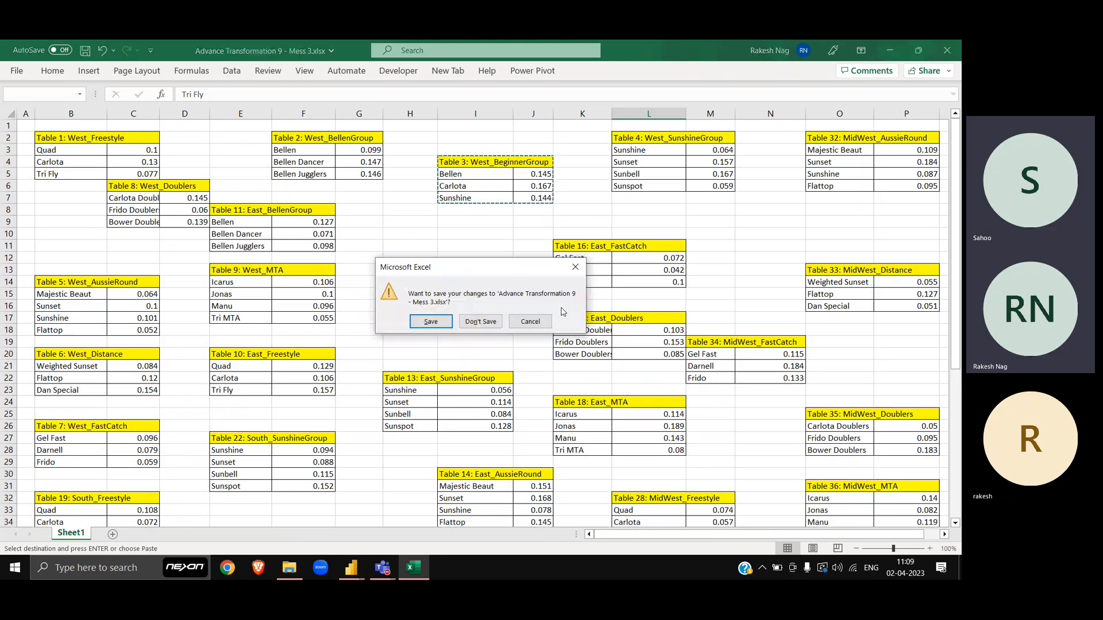
{"action": "left_click", "coordinate": [497, 322]}
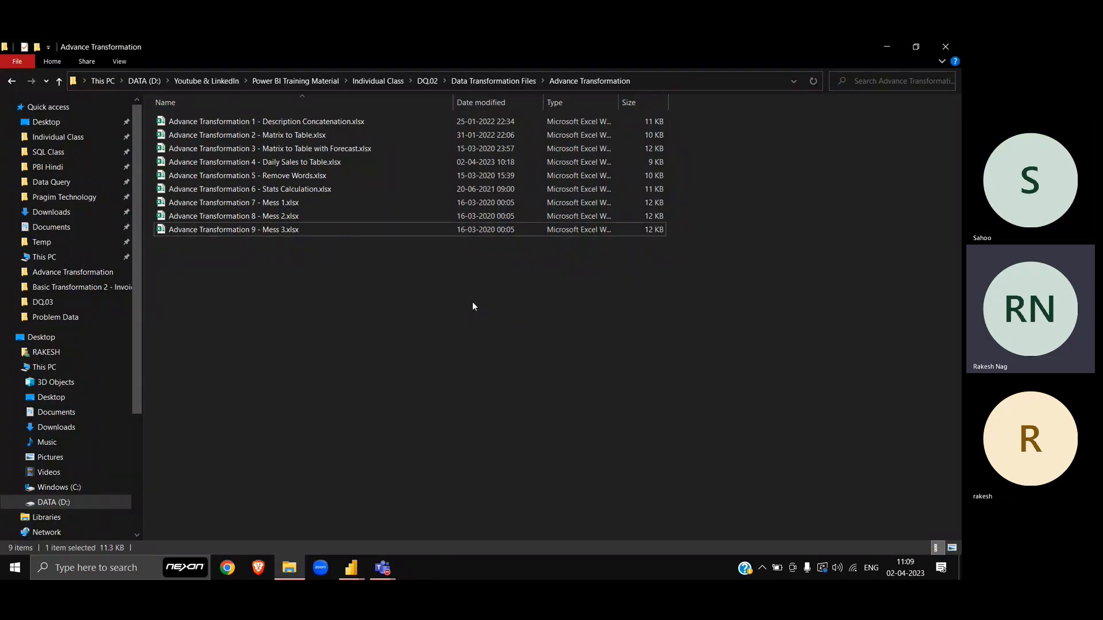
Switch to the Power BI Trainee Grp chat in Microsoft Teams and check which Advance Transformation files were already shared
{"action": "key", "text": "alt+Tab"}
{"action": "key", "text": "alt+Tab"}
{"action": "key", "text": "alt+Tab"}
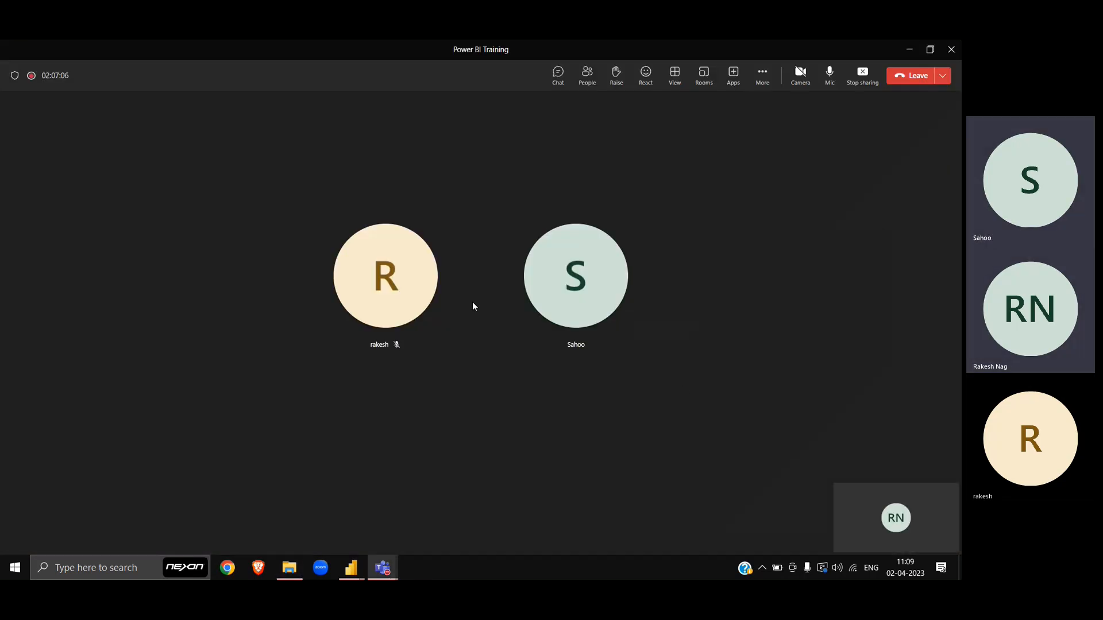
{"action": "key", "text": "alt+Tab"}
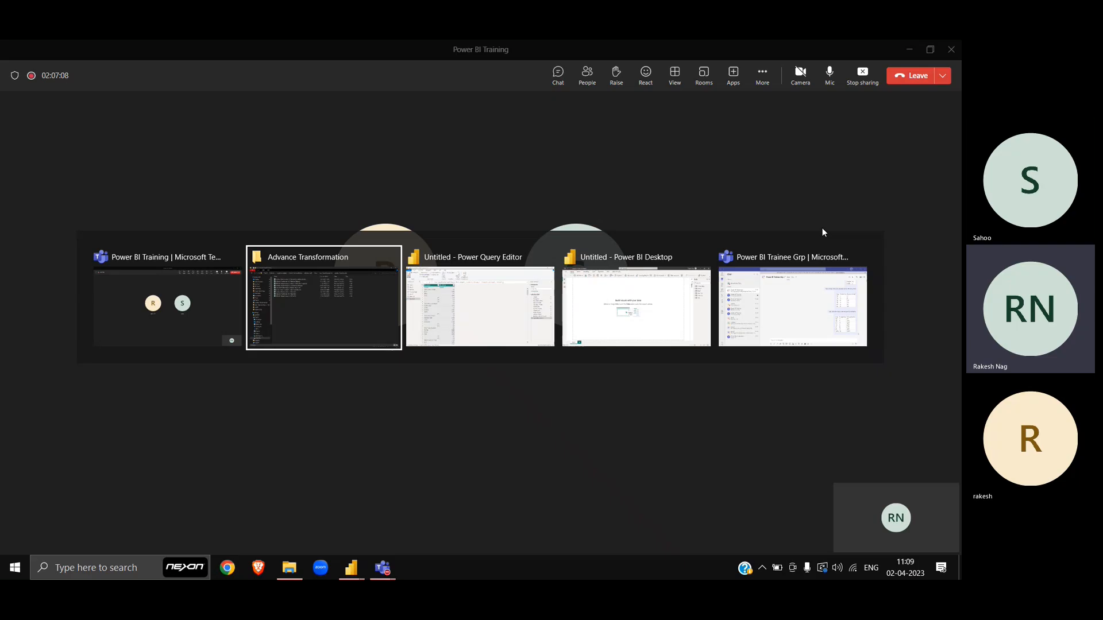
{"action": "key", "text": "alt+Tab"}
{"action": "key", "text": "alt+Tab"}
{"action": "key", "text": "alt+Tab"}
{"action": "key", "text": "alt+Tab"}
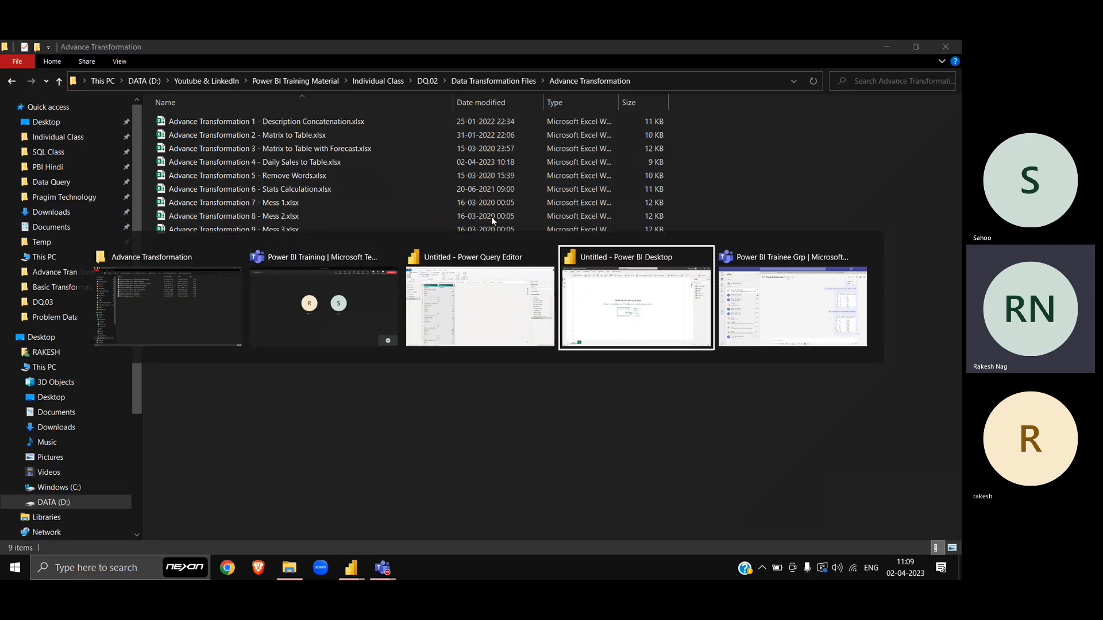
{"action": "scroll", "coordinate": [652, 287], "scroll_direction": "up", "scroll_amount": 8}
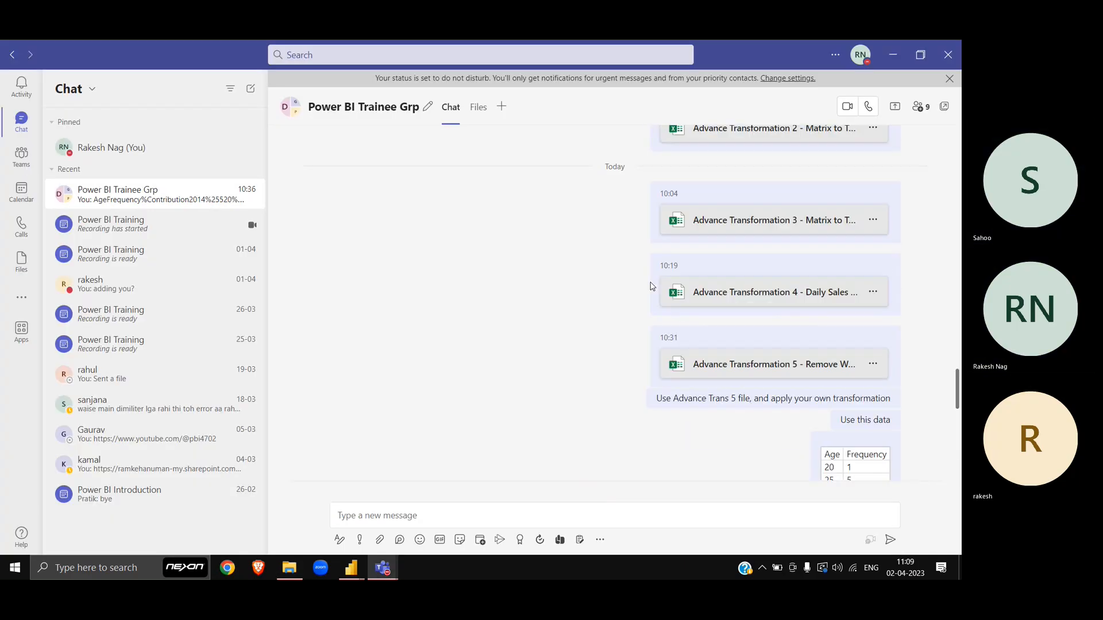
{"action": "scroll", "coordinate": [653, 286], "scroll_direction": "down", "scroll_amount": 4}
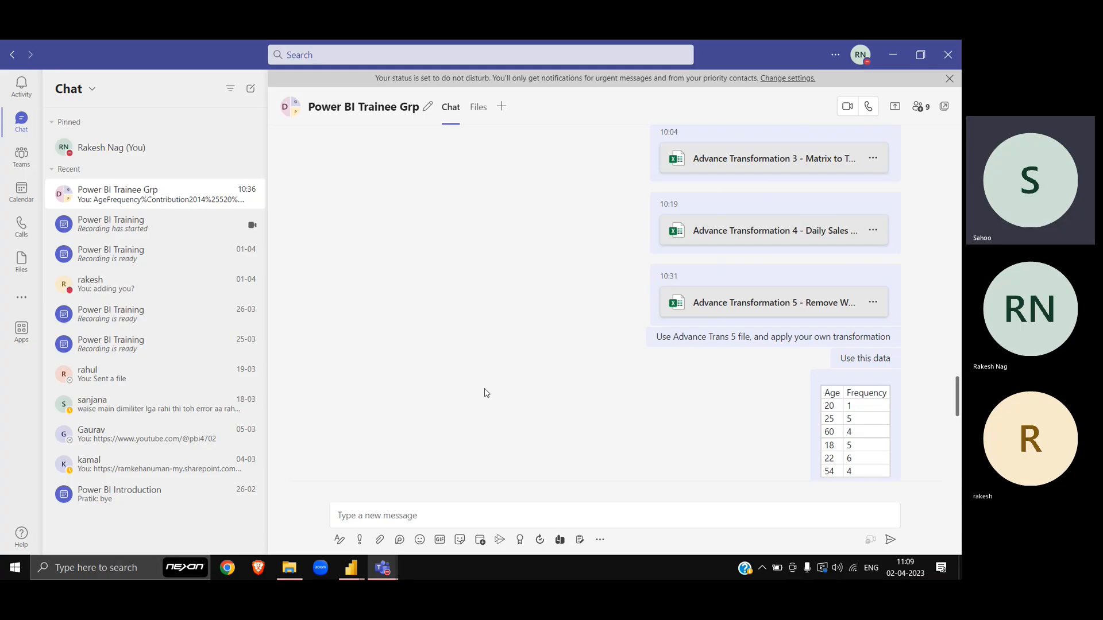
{"action": "scroll", "coordinate": [485, 391], "scroll_direction": "down", "scroll_amount": 8}
{"action": "scroll", "coordinate": [485, 393], "scroll_direction": "up", "scroll_amount": 3}
Send Advance Transformation 7 - Mess 1.xlsx and Advance Transformation 8 - Mess 2.xlsx from File Explorer to the Power BI Trainee Grp chat
{"action": "key", "text": "alt+Tab"}
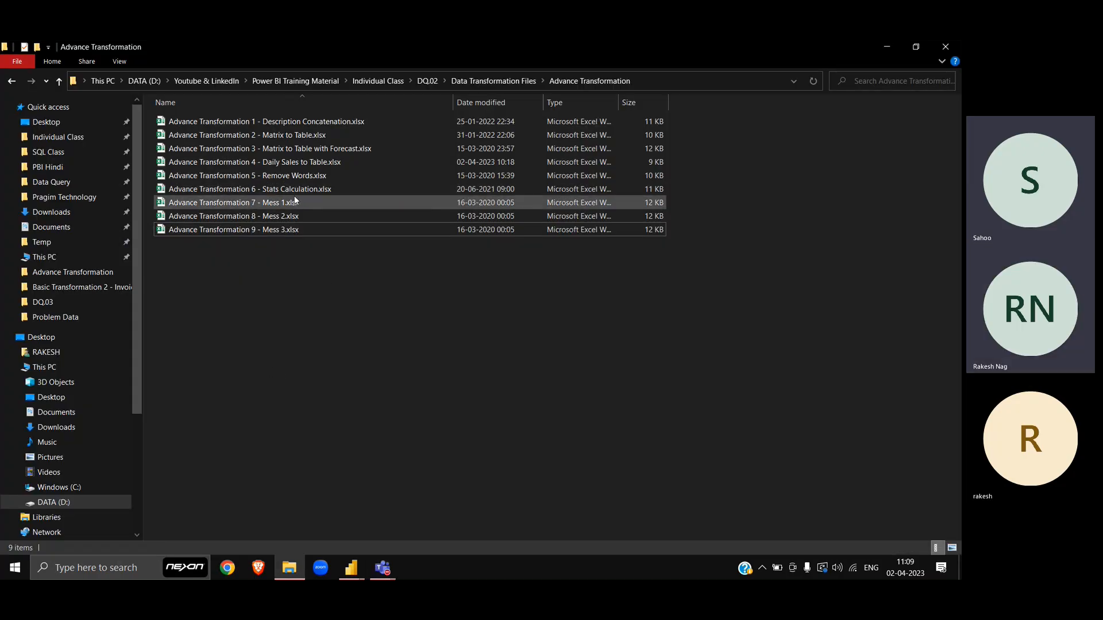
{"action": "left_click", "coordinate": [294, 203]}
{"action": "key", "text": "shift+Down"}
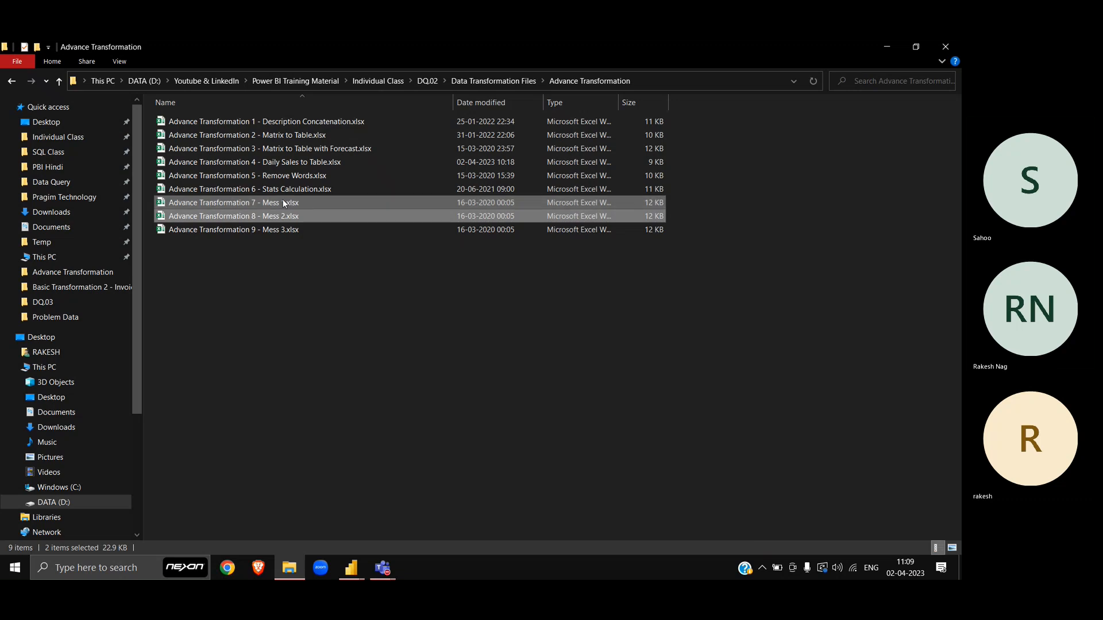
{"action": "key", "text": "alt+Tab"}
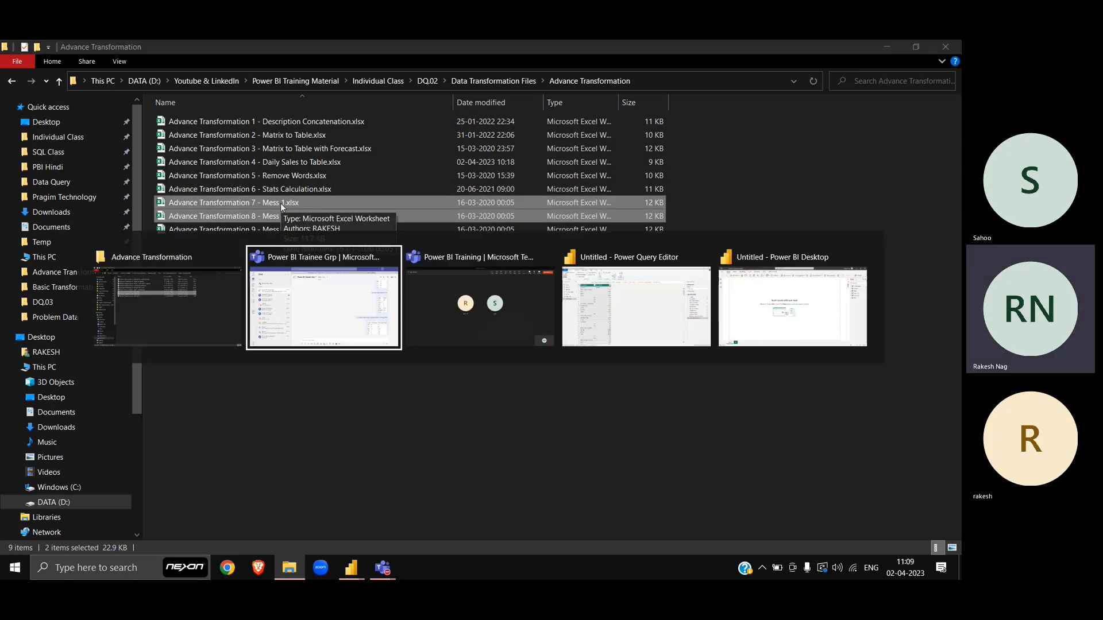
{"action": "key", "text": "alt+Tab"}
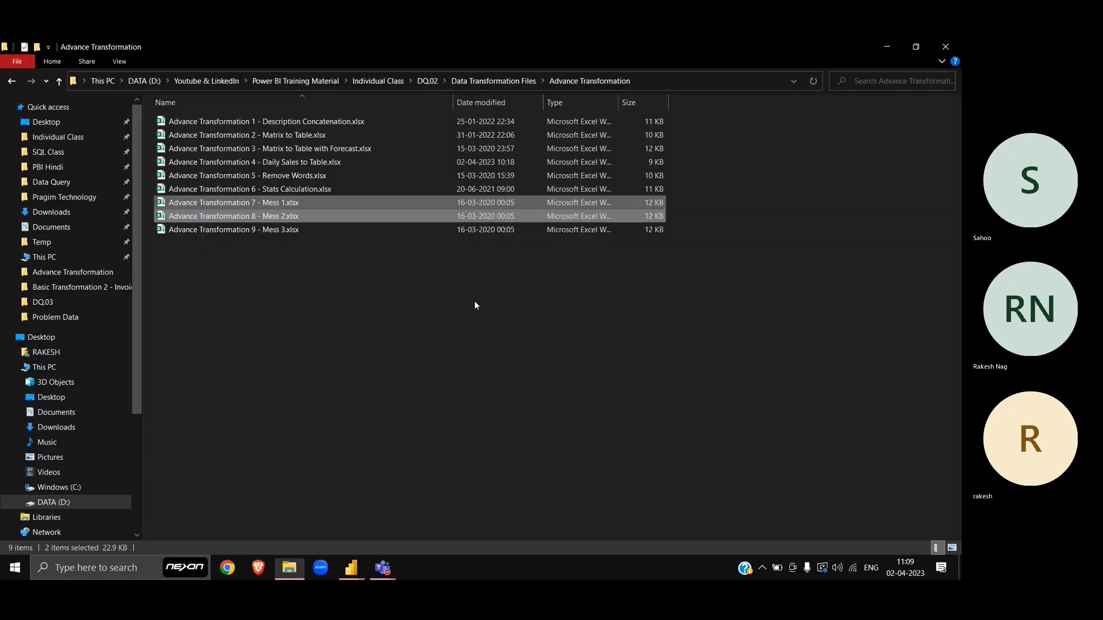
{"action": "left_click_drag", "start_coordinate": [282, 201], "coordinate": [497, 518]}
{"action": "key", "text": "alt+Tab"}
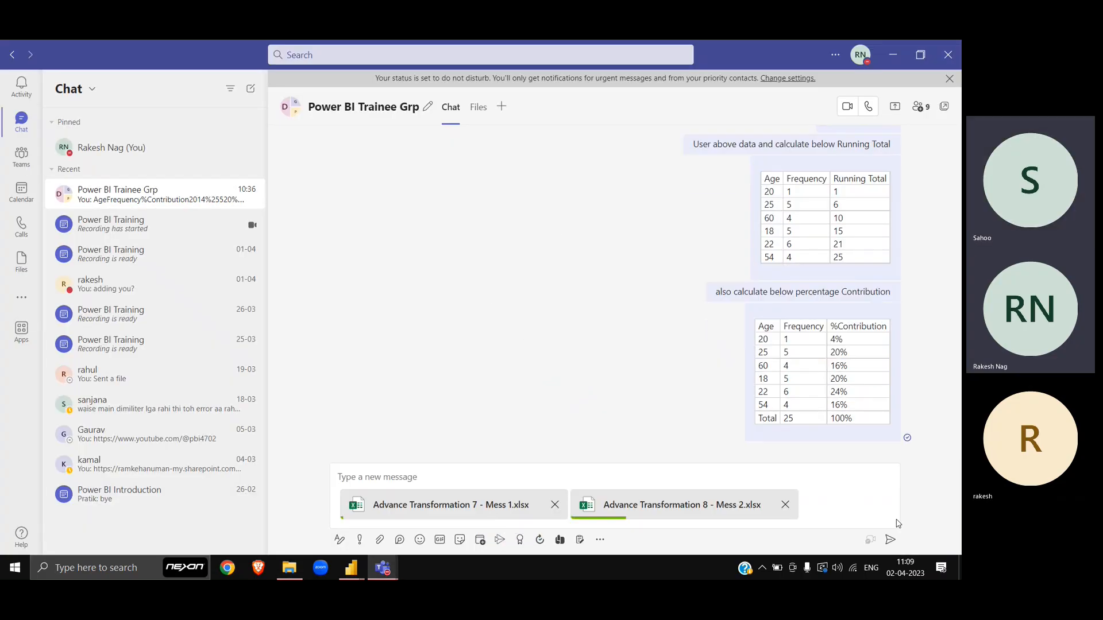
{"action": "left_click", "coordinate": [890, 541]}
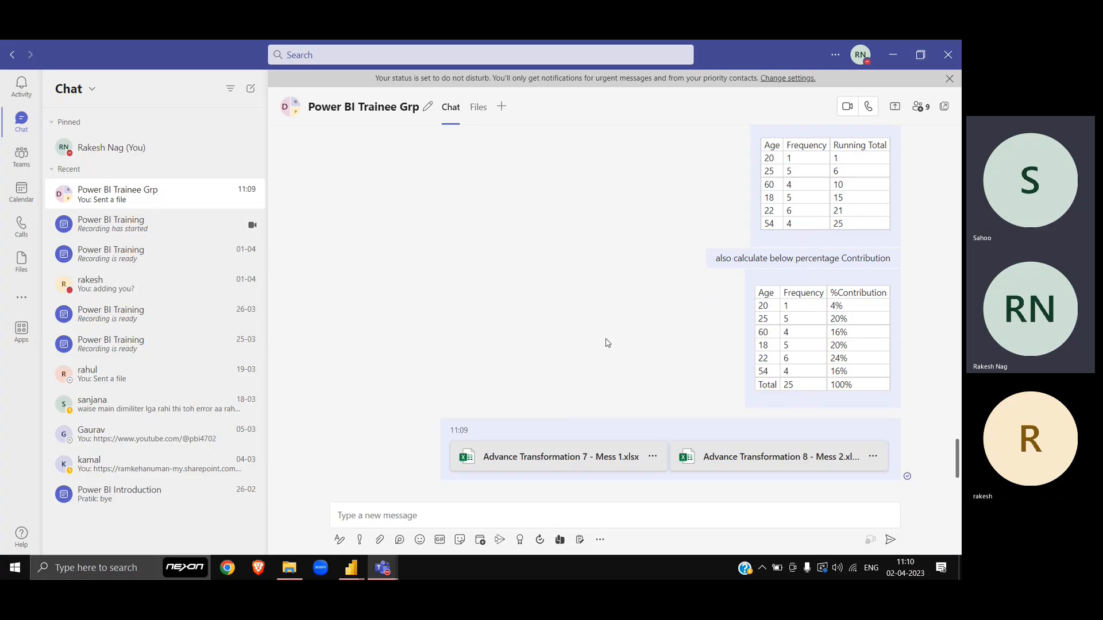
Switch to the Power BI Training meeting window in Microsoft Teams
{"action": "key", "text": "alt+Tab"}
{"action": "key", "text": "alt+Tab"}
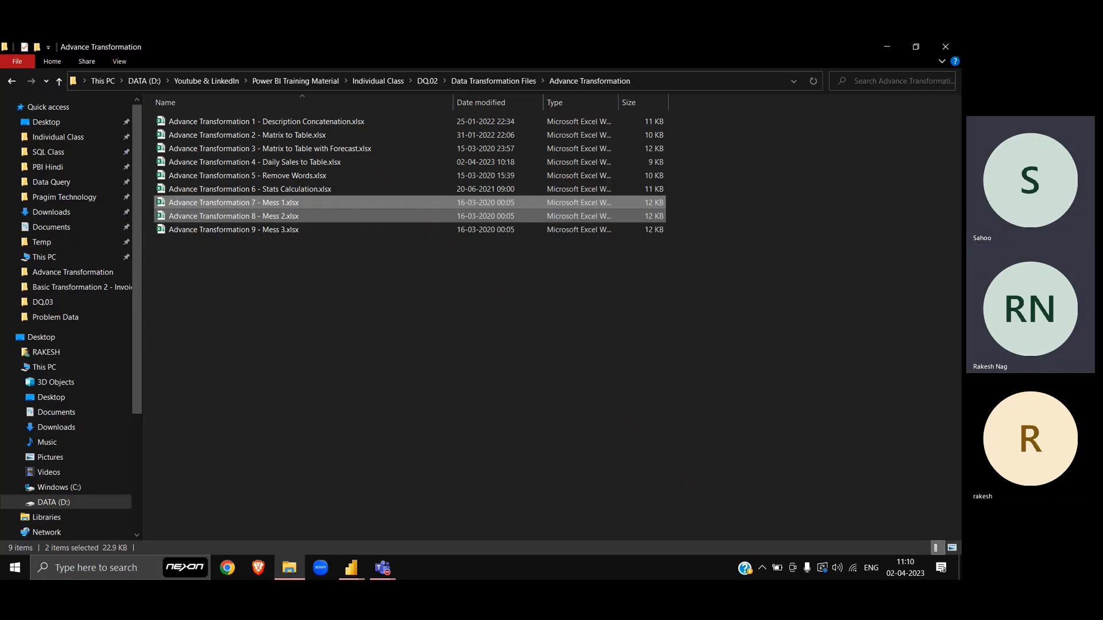
{"action": "key", "text": "alt+Tab"}
{"action": "key", "text": "alt+Tab"}
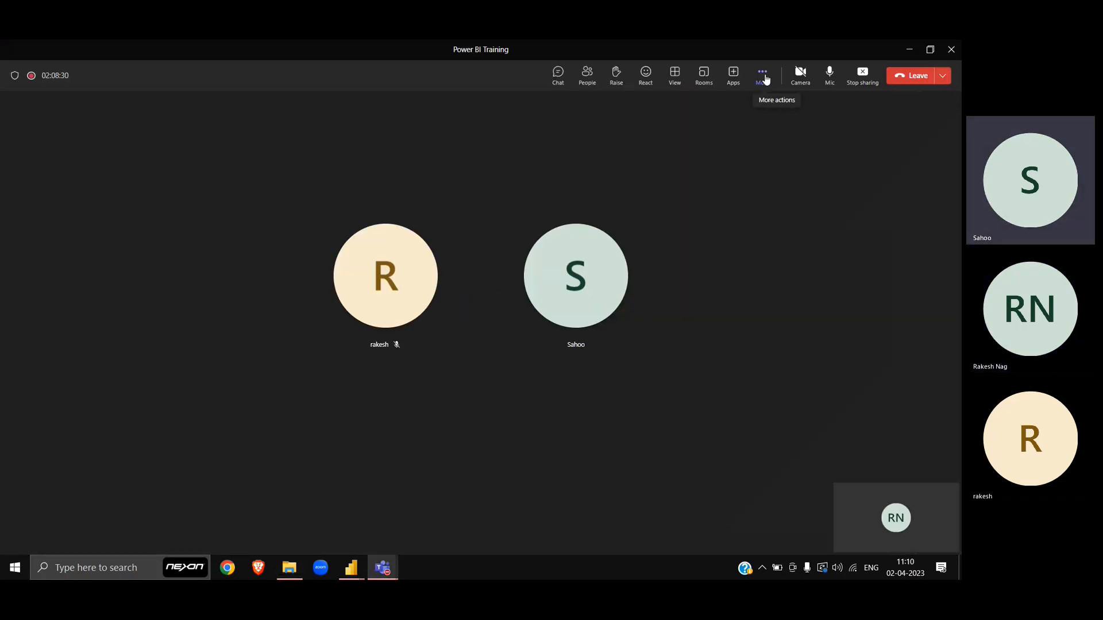